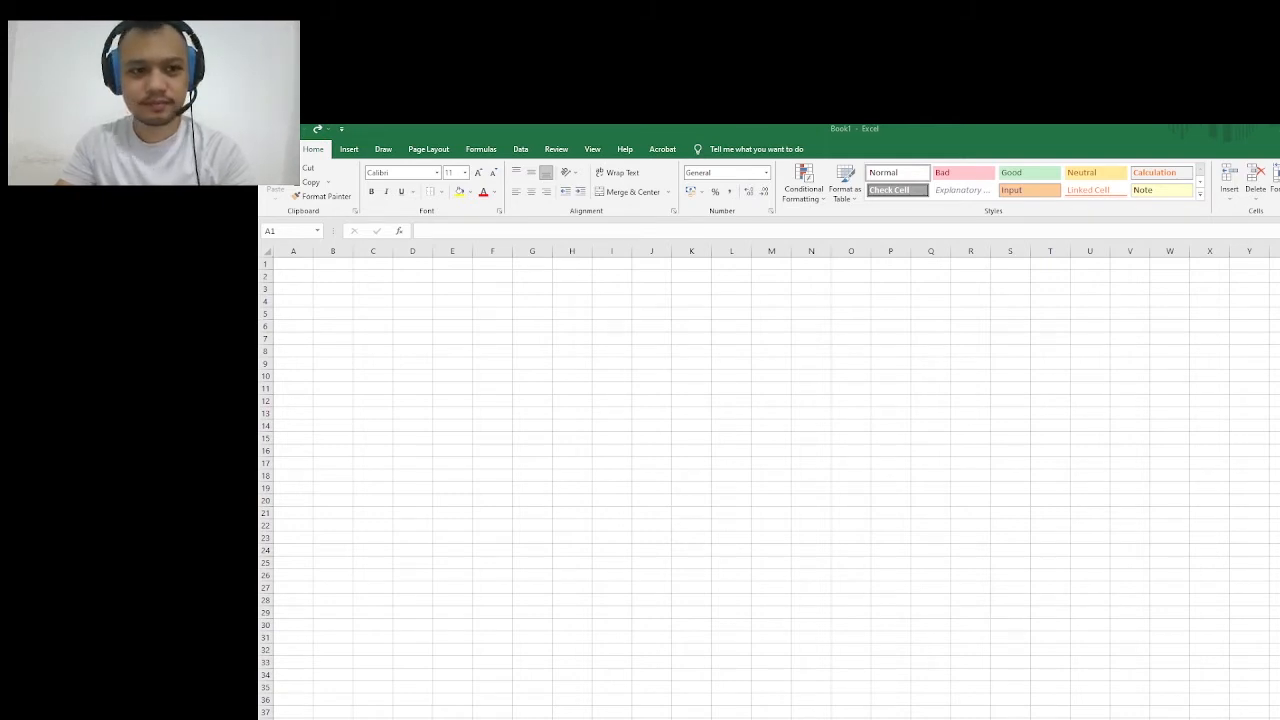
Set the font of the entire worksheet to Arial, size 12
click(496, 378)
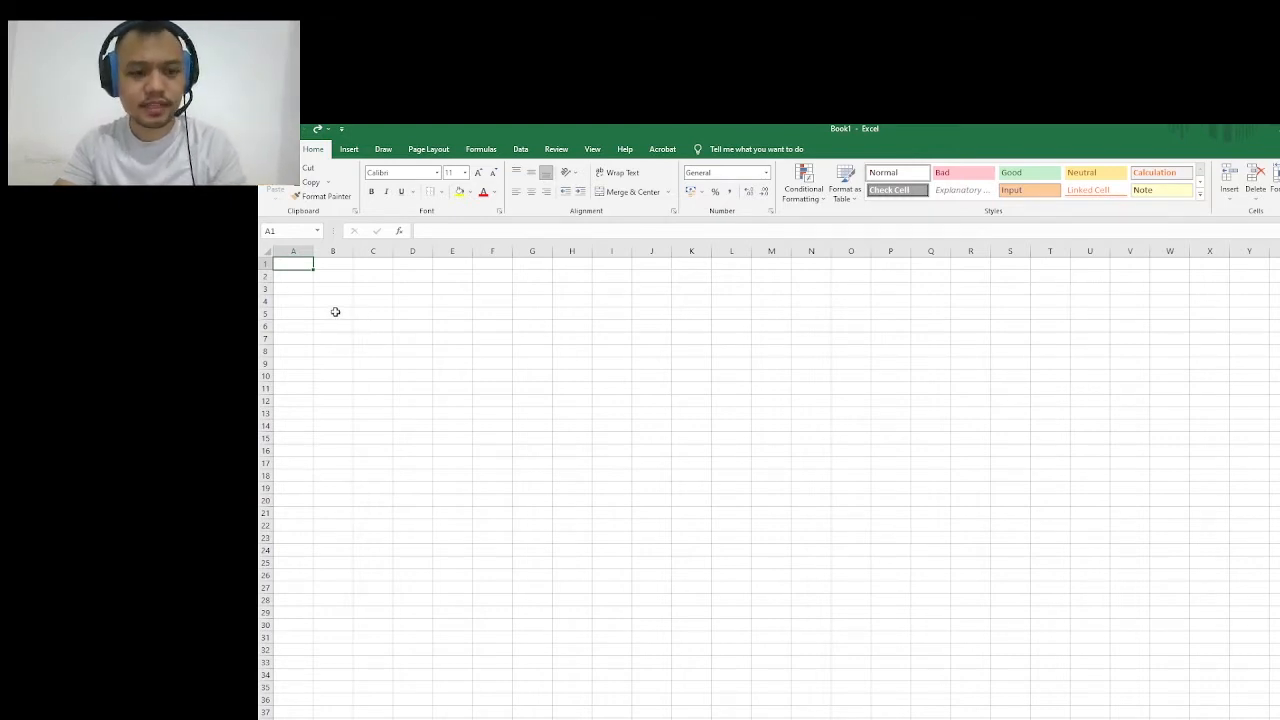
ctrl+scroll(335, 312, up, 1)
click(450, 333)
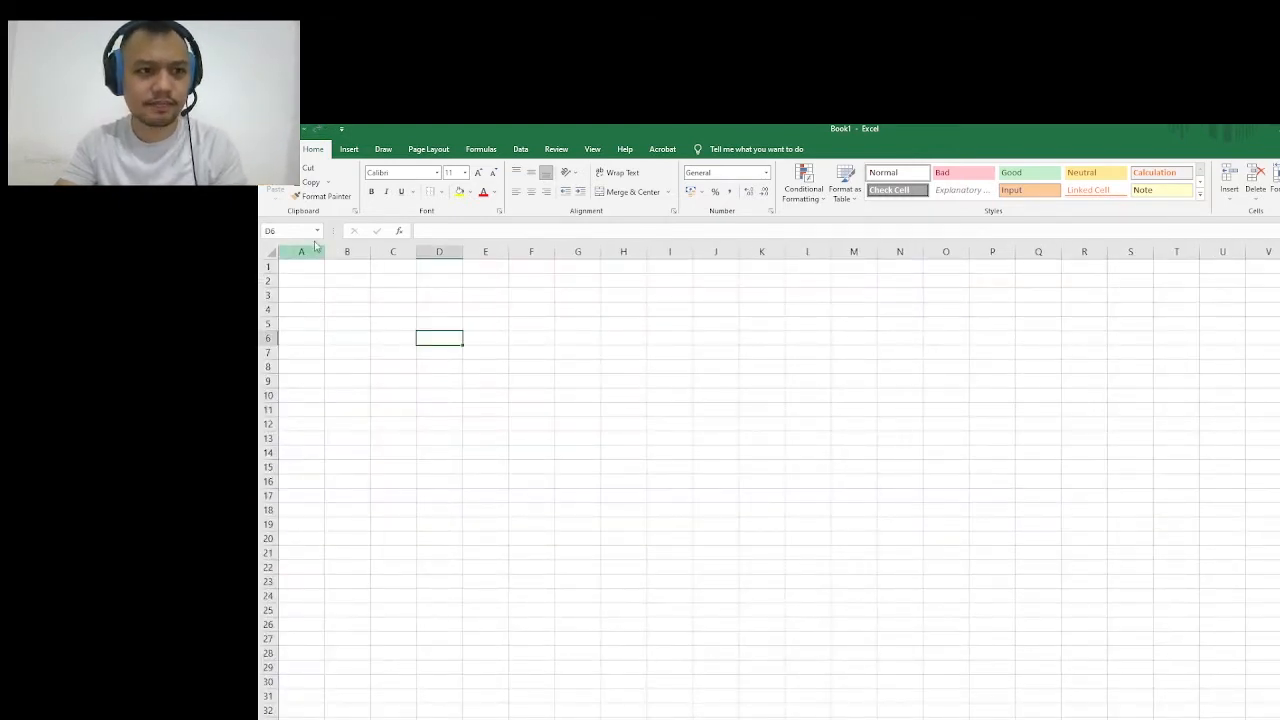
click(270, 252)
click(420, 174)
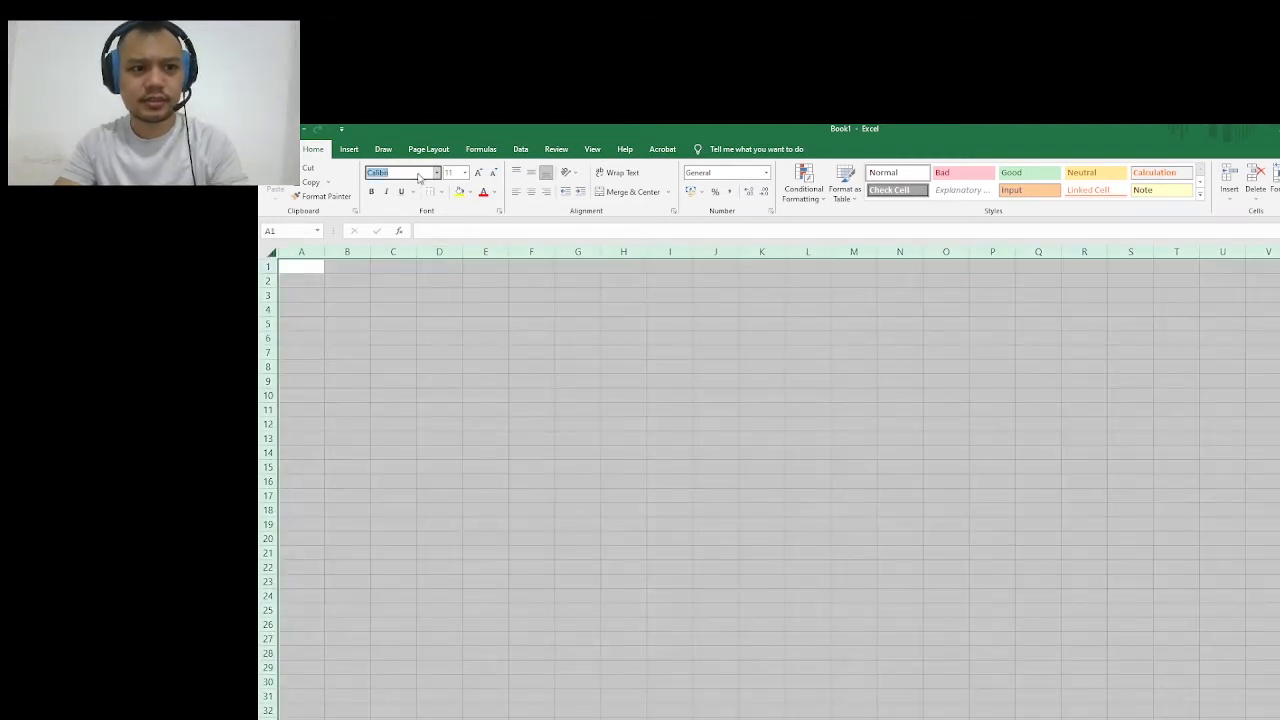
text(Ar)
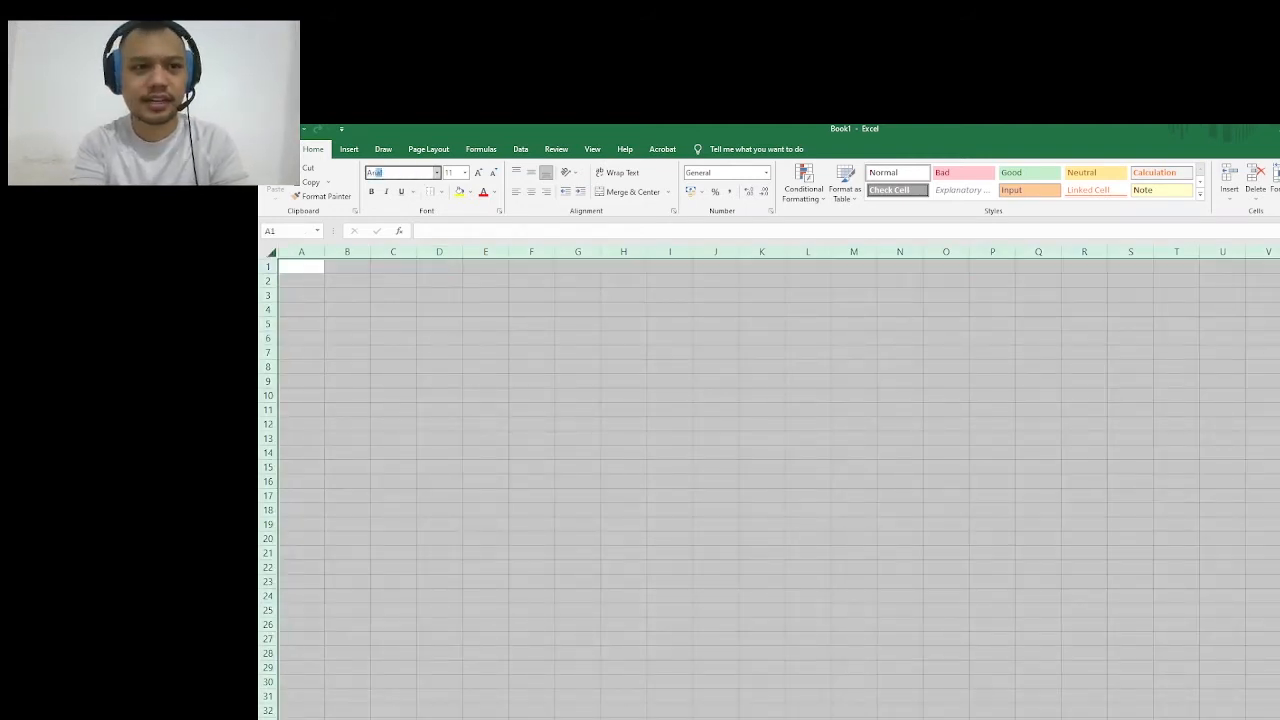
text(ial)
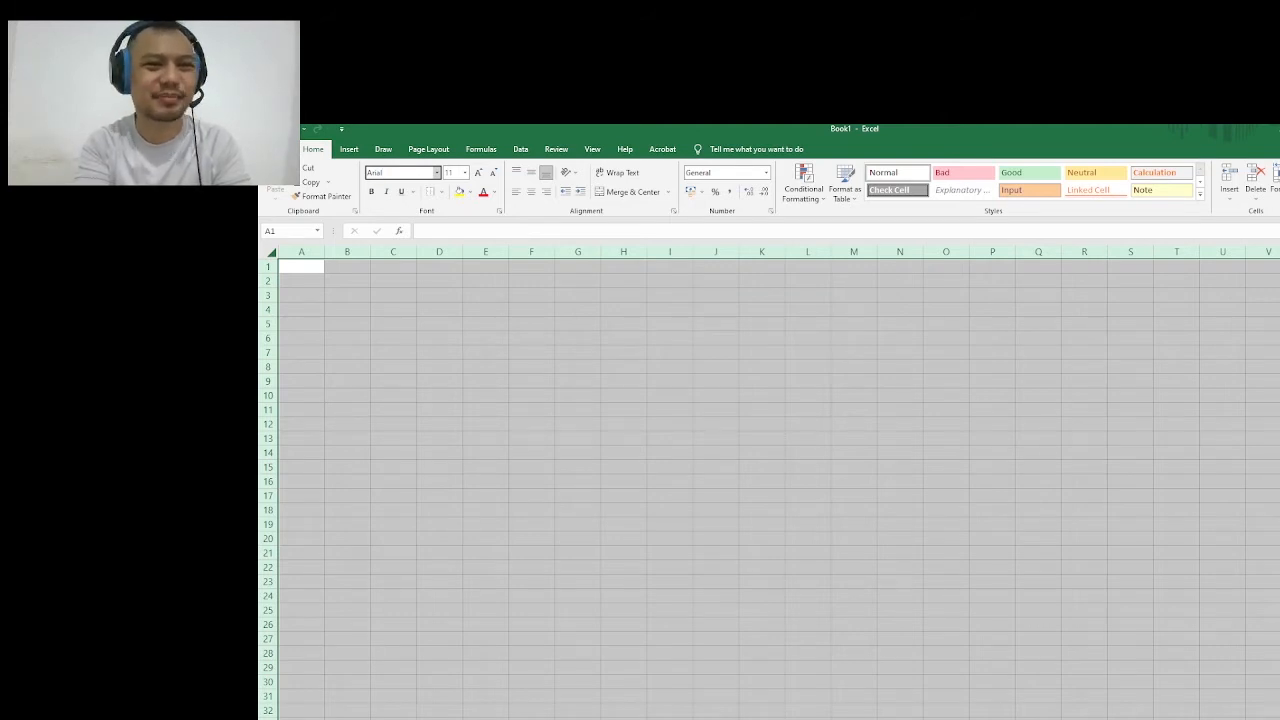
key(Return)
click(452, 172)
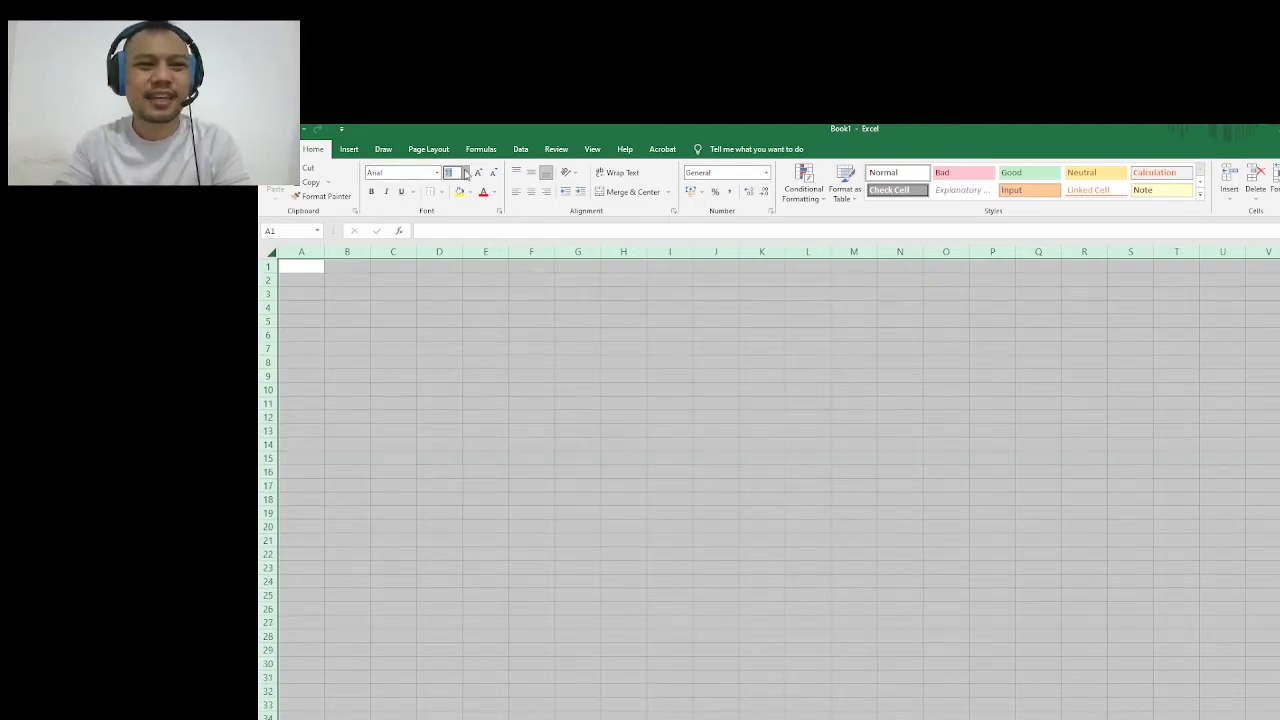
text(12)
key(Return)
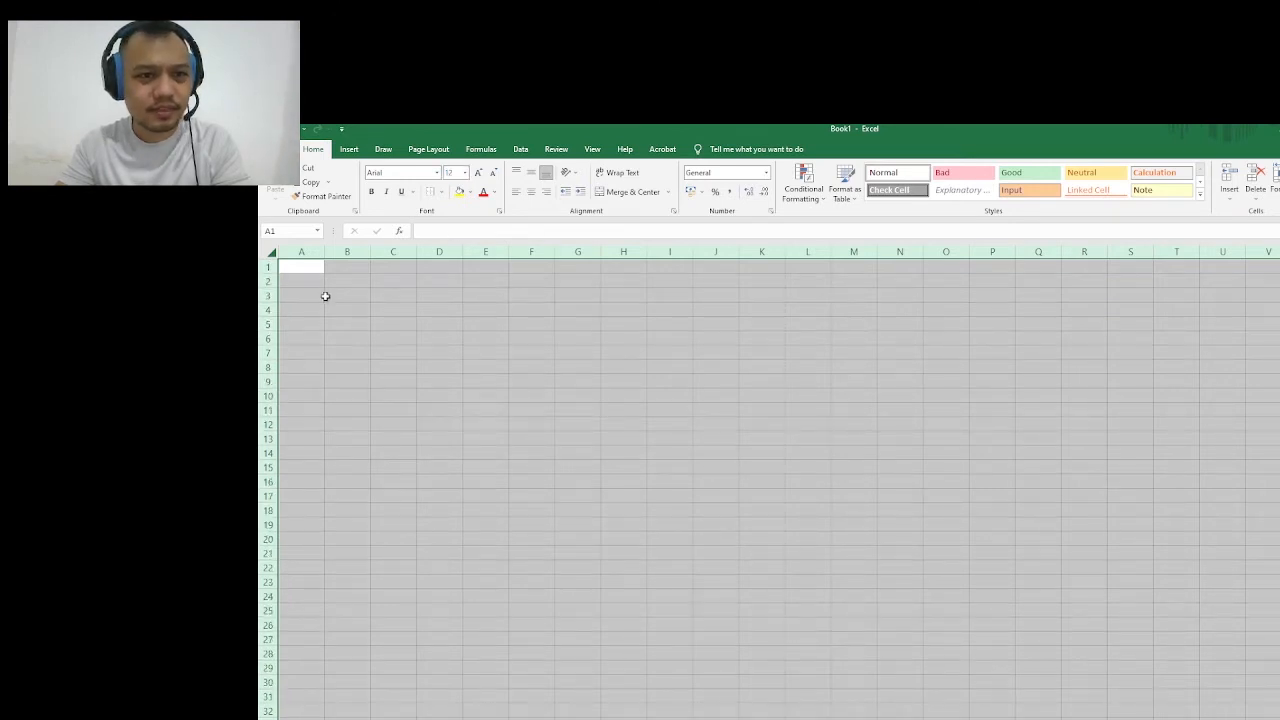
Make rows 1 to 3 bold across the whole sheet
click(606, 308)
drag(268, 296, 268, 267)
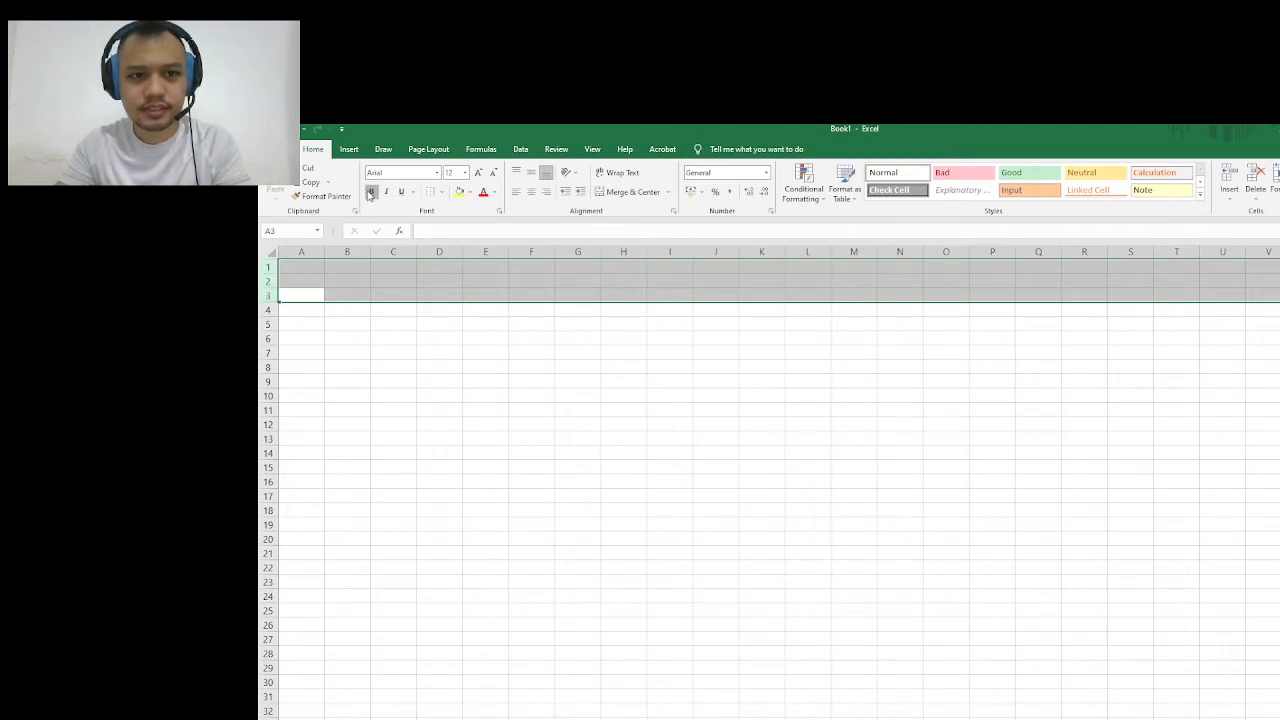
click(567, 370)
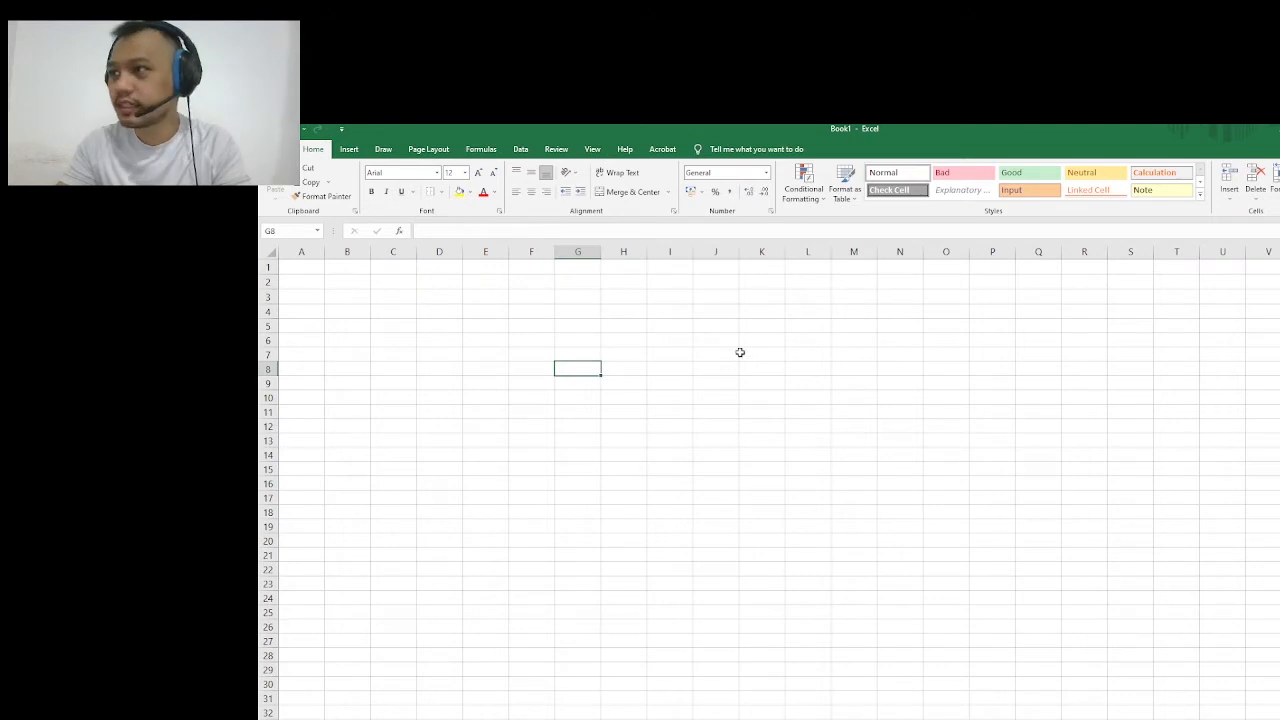
Freeze the panes at row 4 so rows 1 to 3 stay in view, and check the freeze
click(689, 328)
click(269, 312)
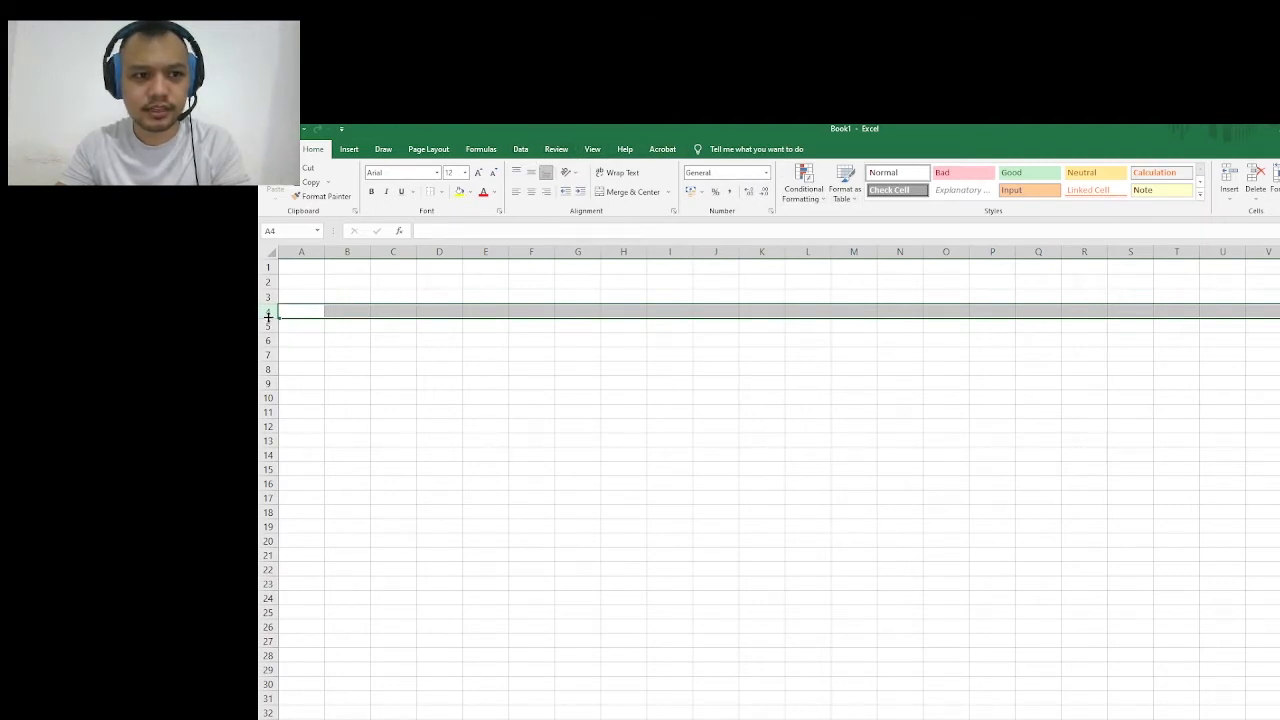
click(593, 149)
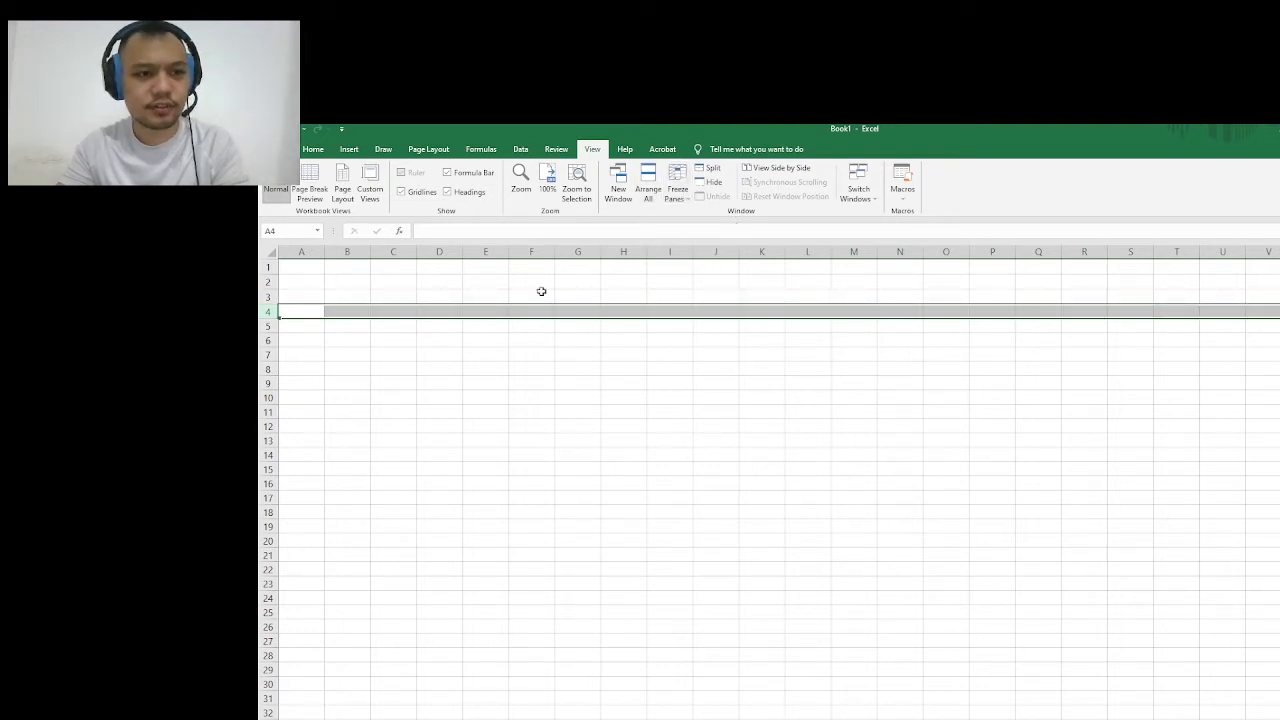
scroll(419, 424, down, 1)
scroll(419, 424, up, 1)
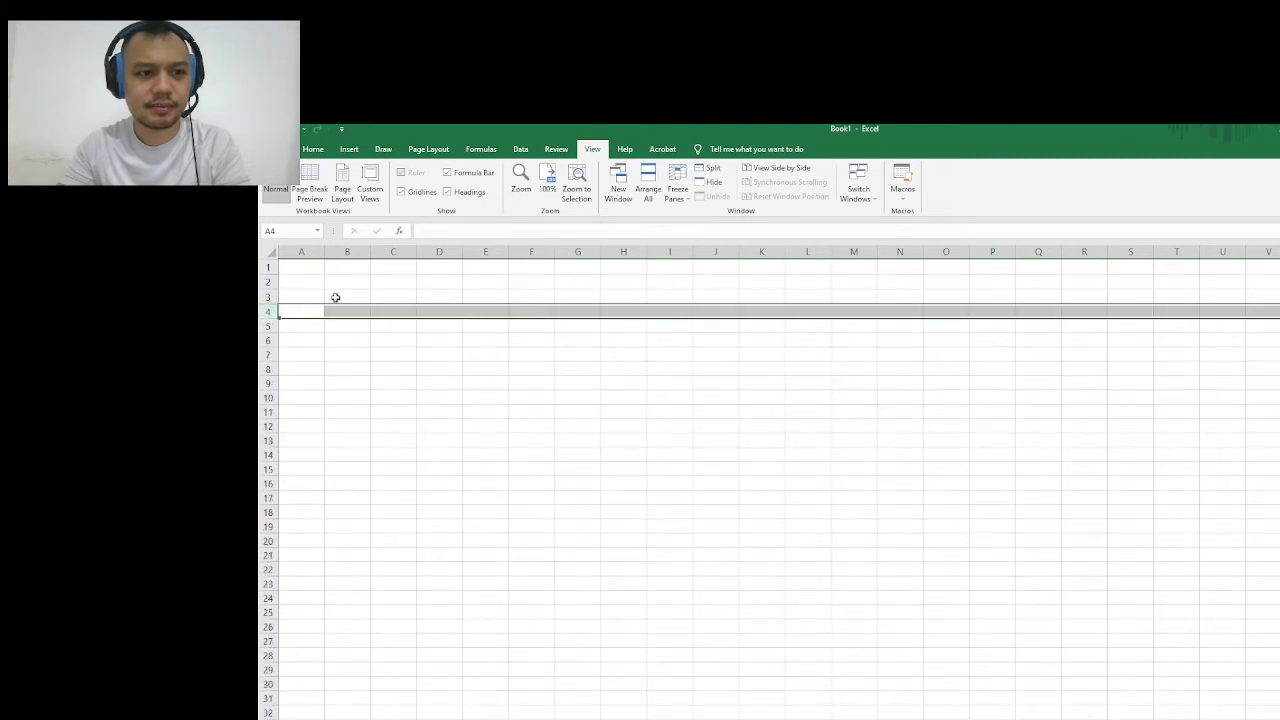
scroll(505, 331, down, 5)
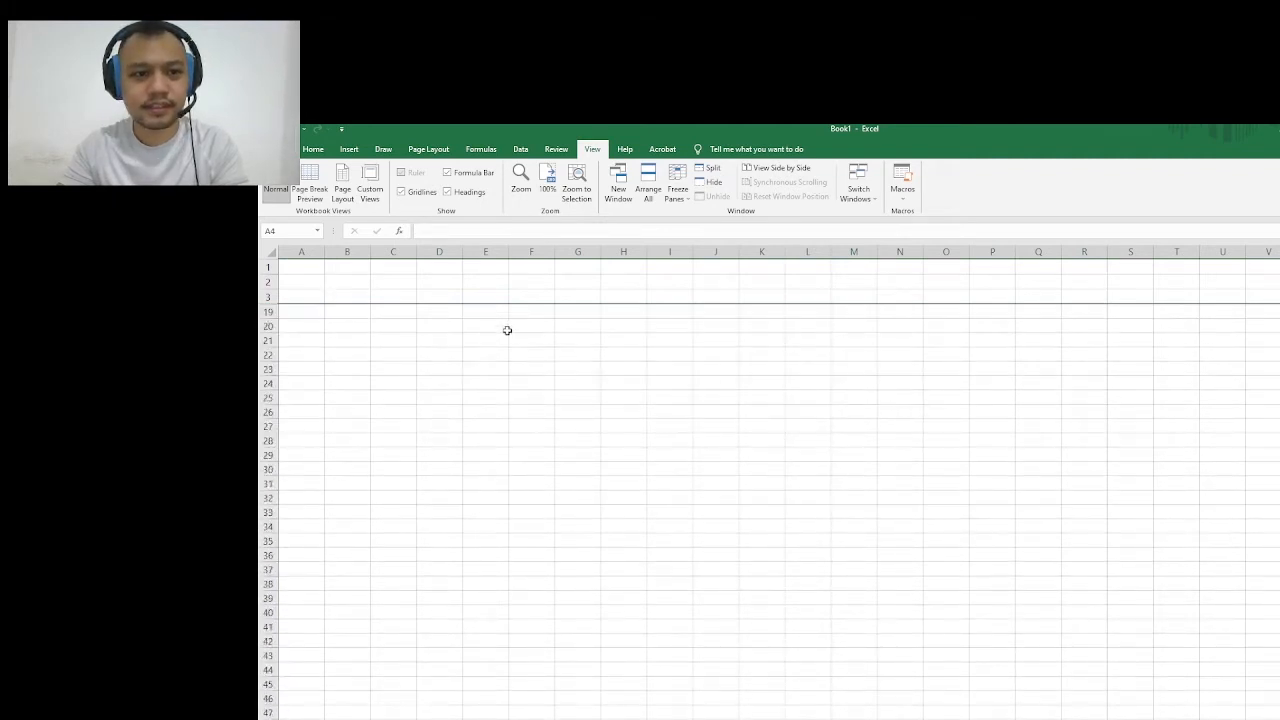
scroll(505, 330, up, 5)
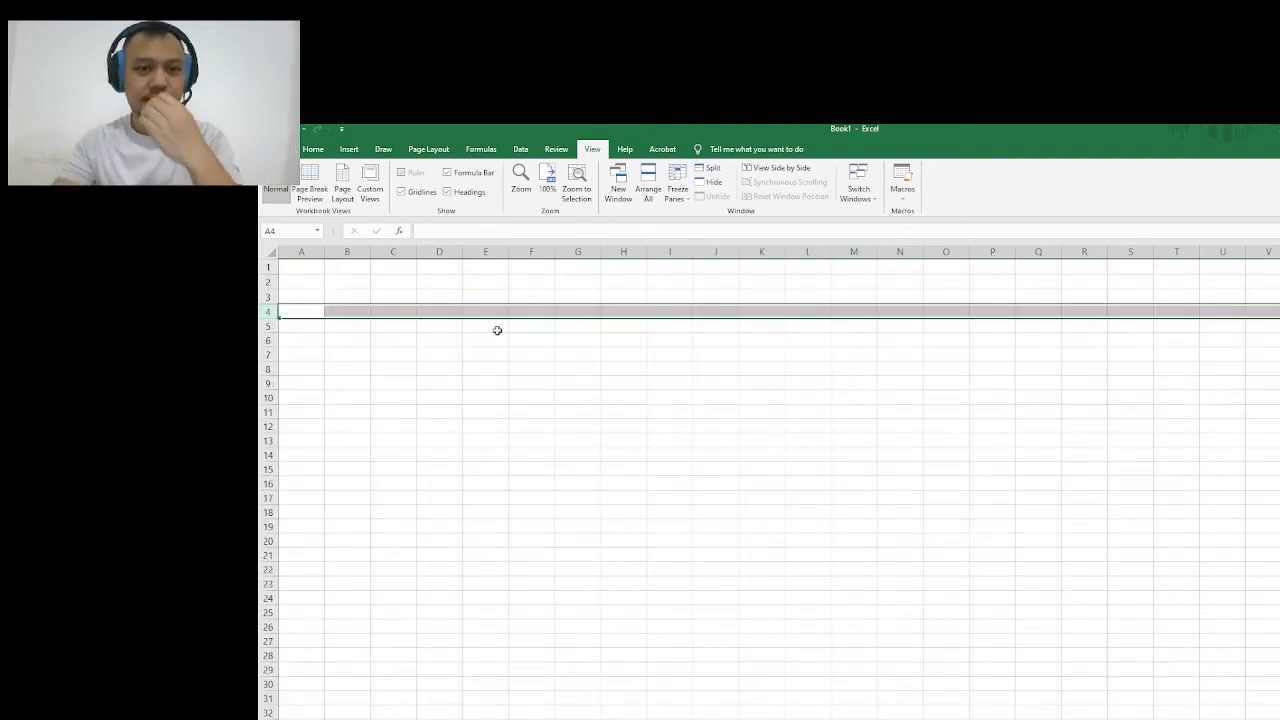
scroll(494, 328, down, 19)
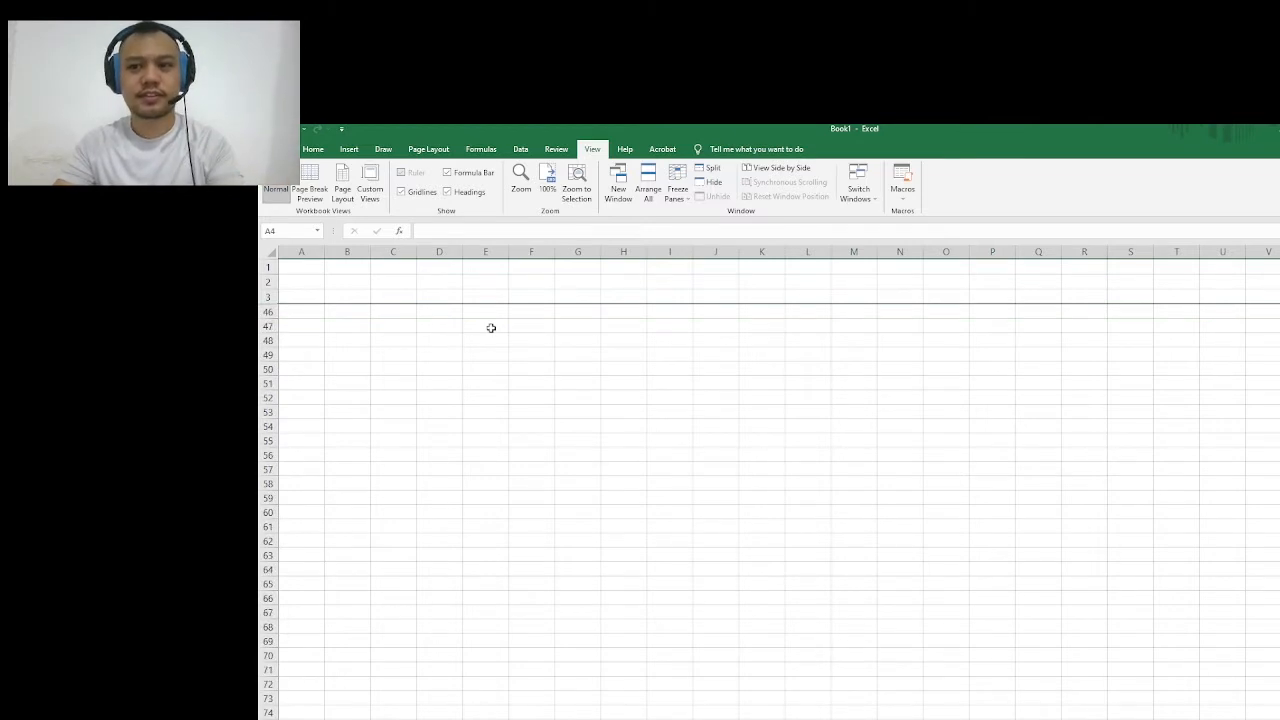
scroll(493, 327, up, 19)
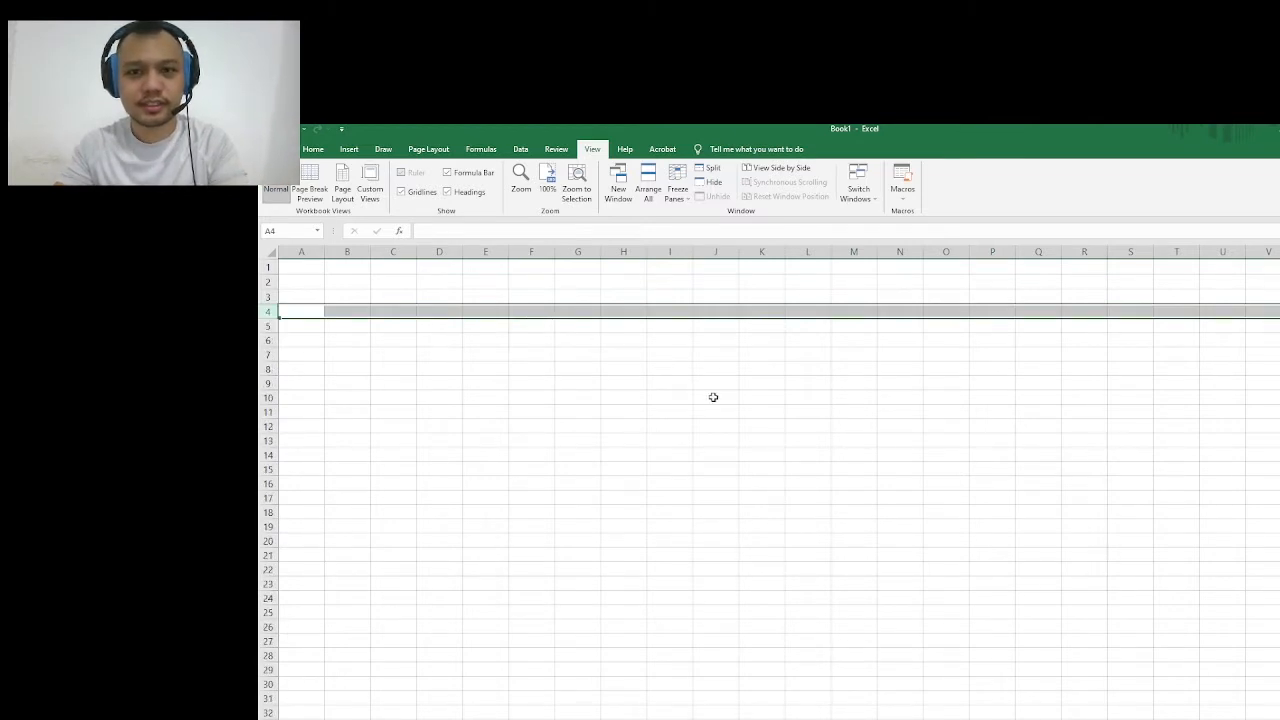
click(306, 280)
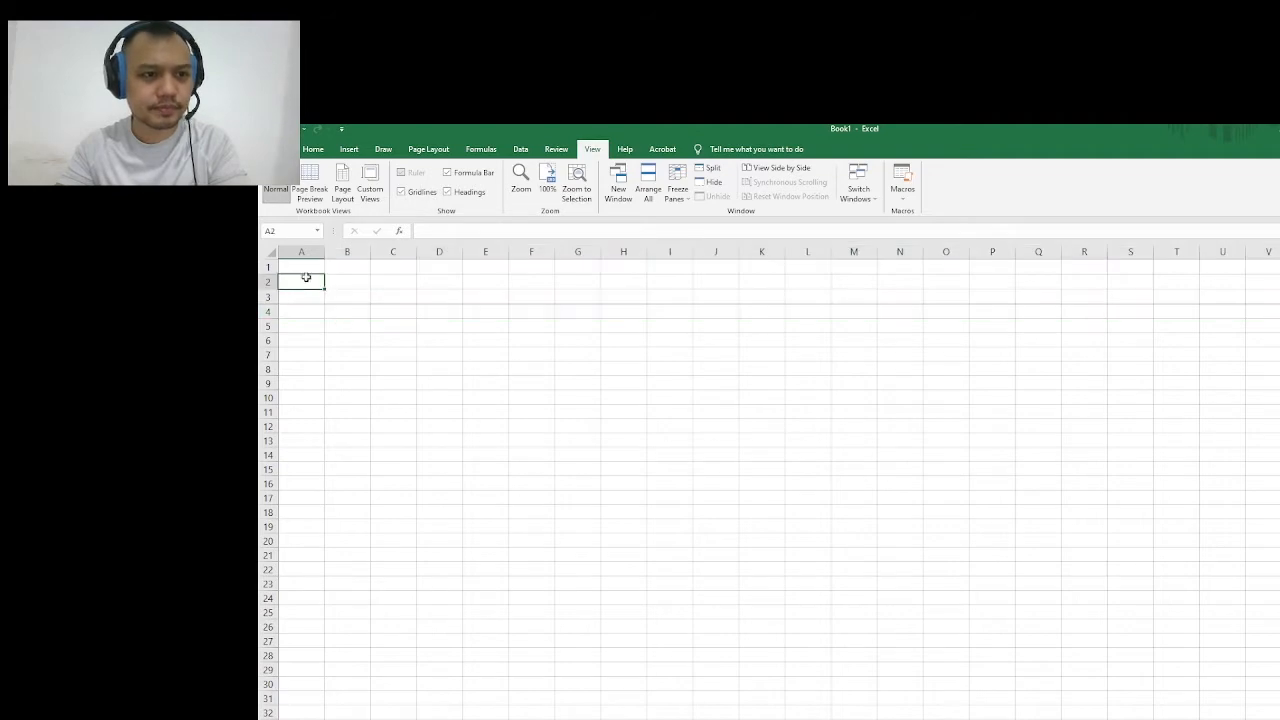
click(306, 266)
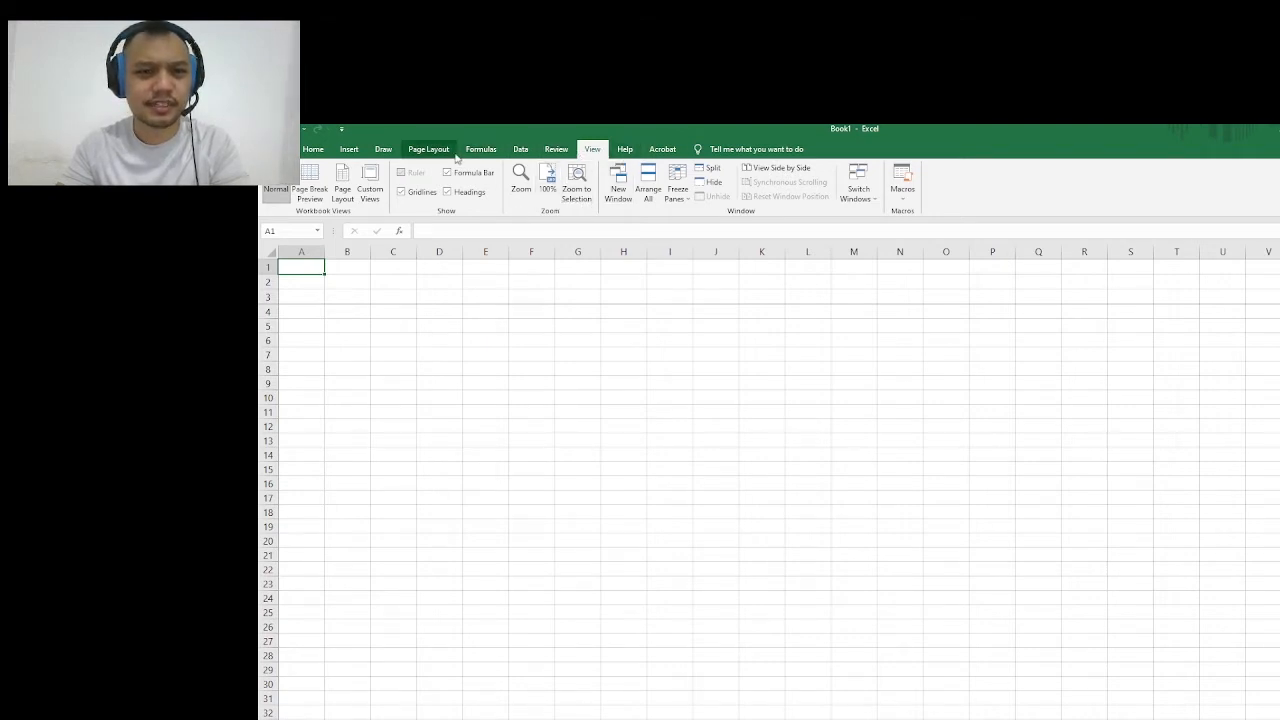
click(313, 149)
click(485, 311)
click(531, 311)
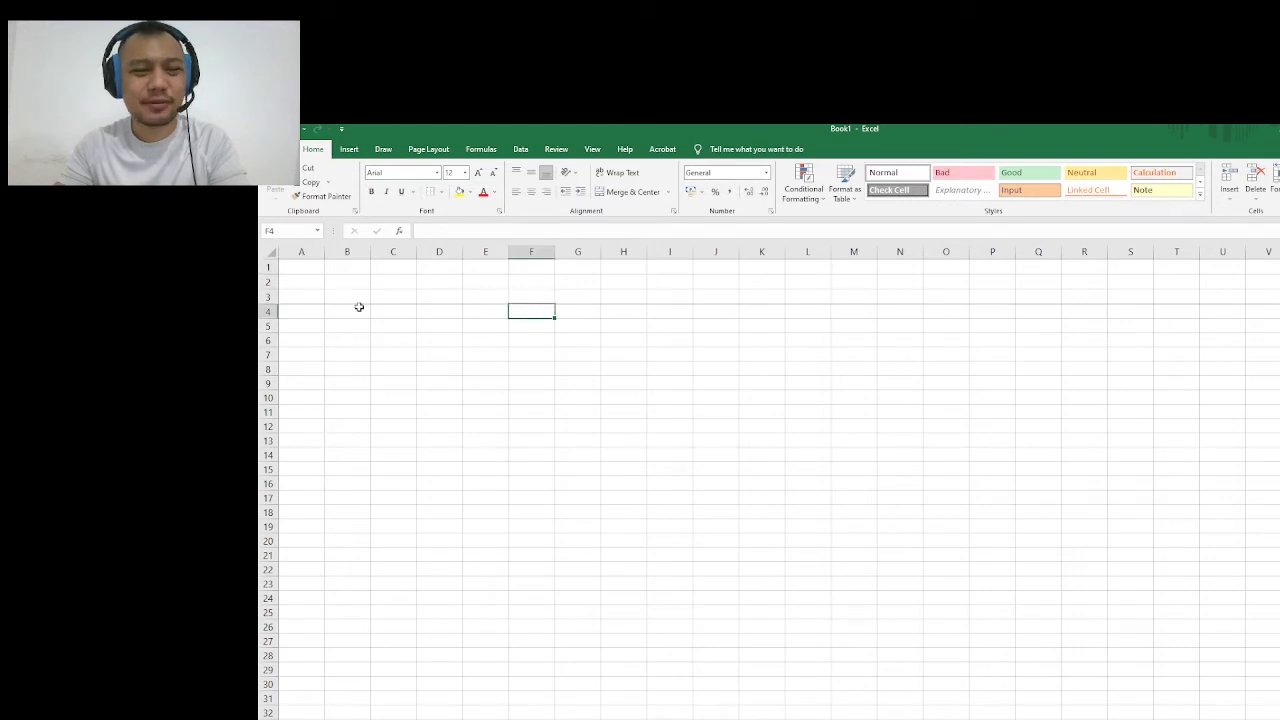
click(342, 297)
key(ctrl+b)
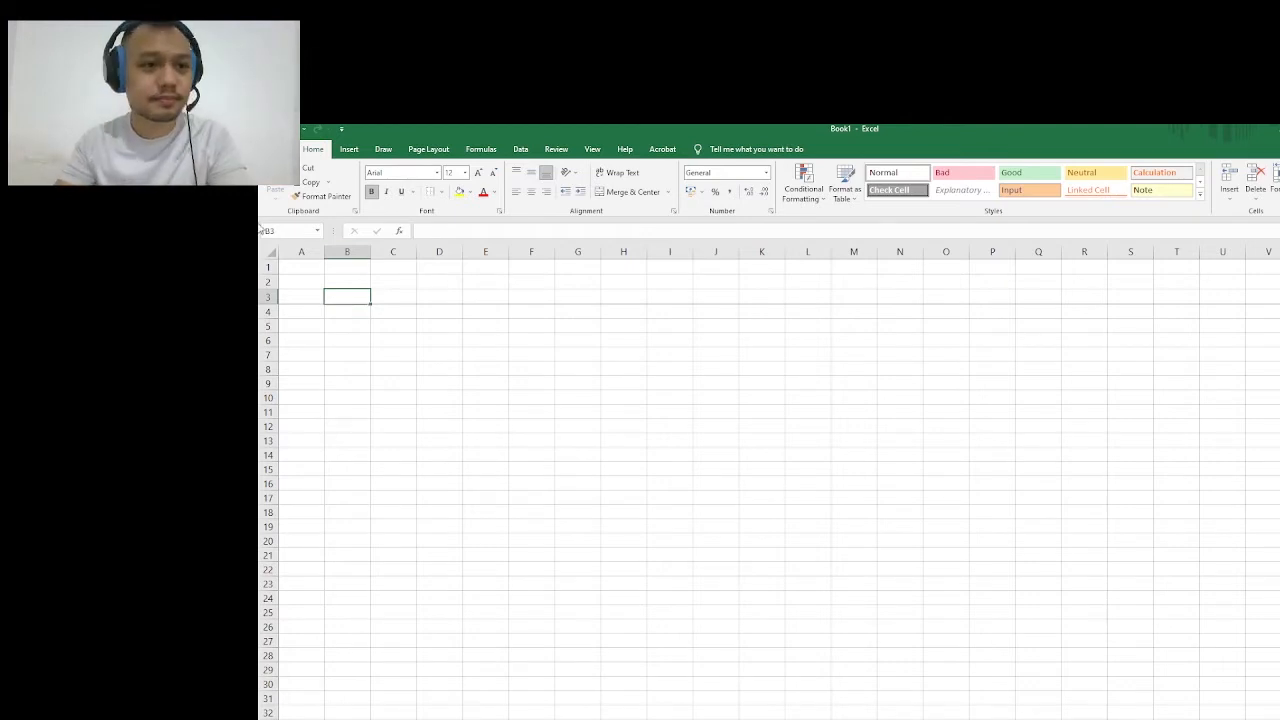
click(352, 253)
drag(352, 253, 414, 251)
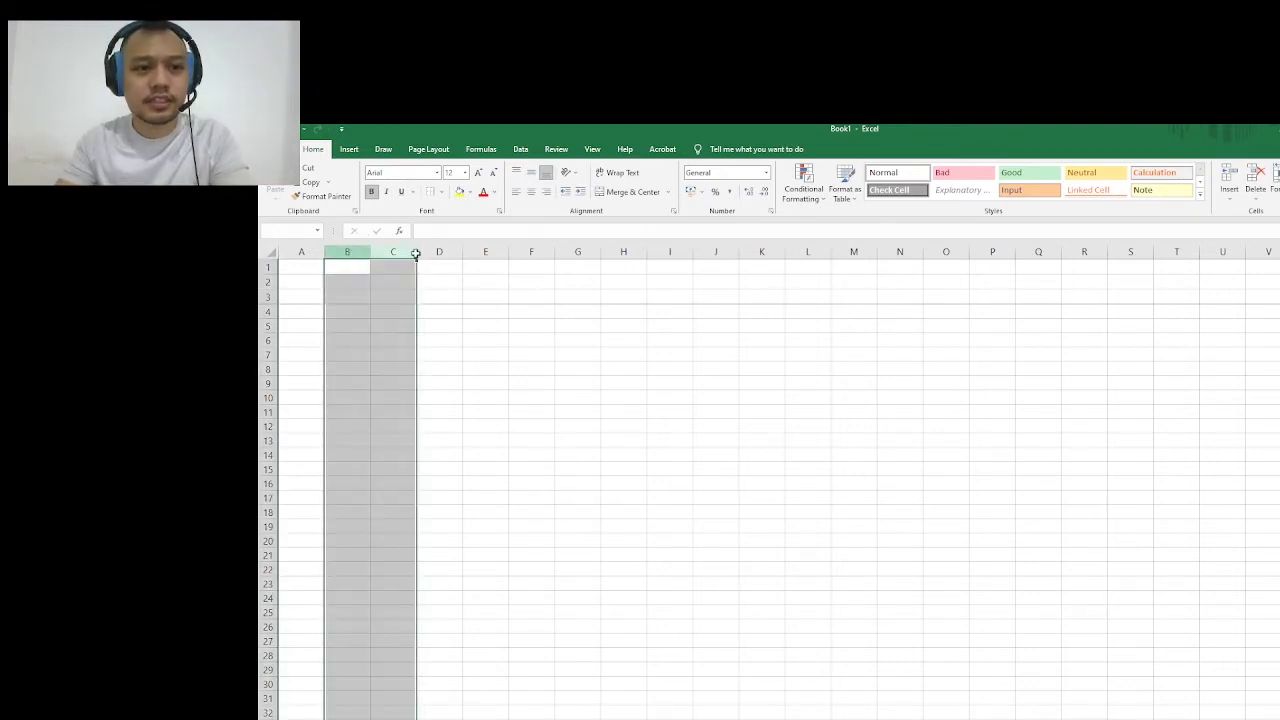
click(341, 297)
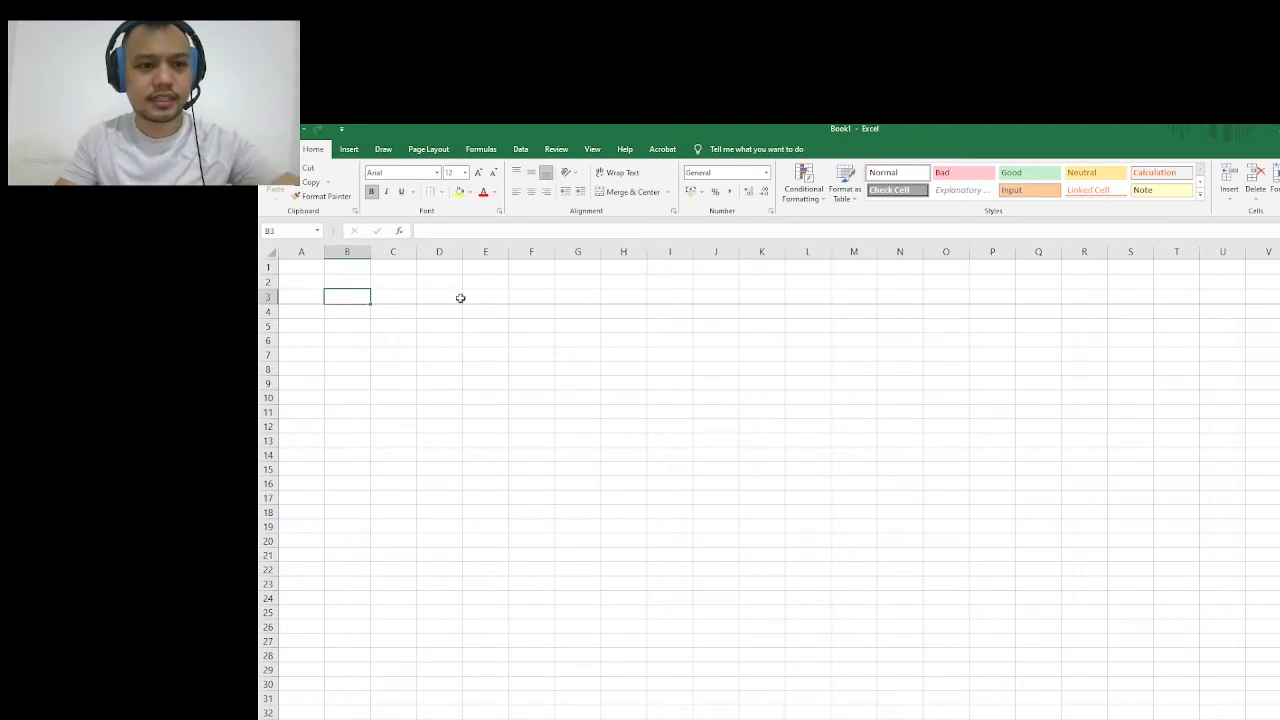
Enter the column heading "TYPE OF SPACE" in cell B2
click(364, 281)
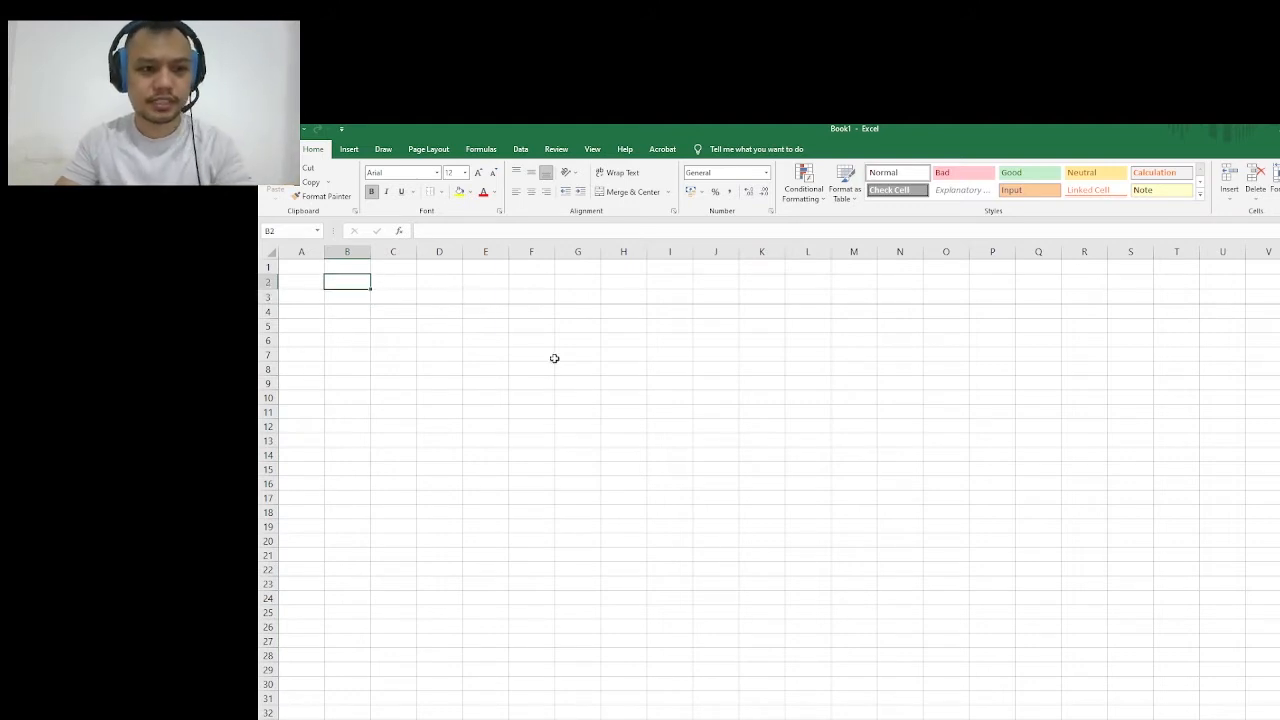
text(USER)
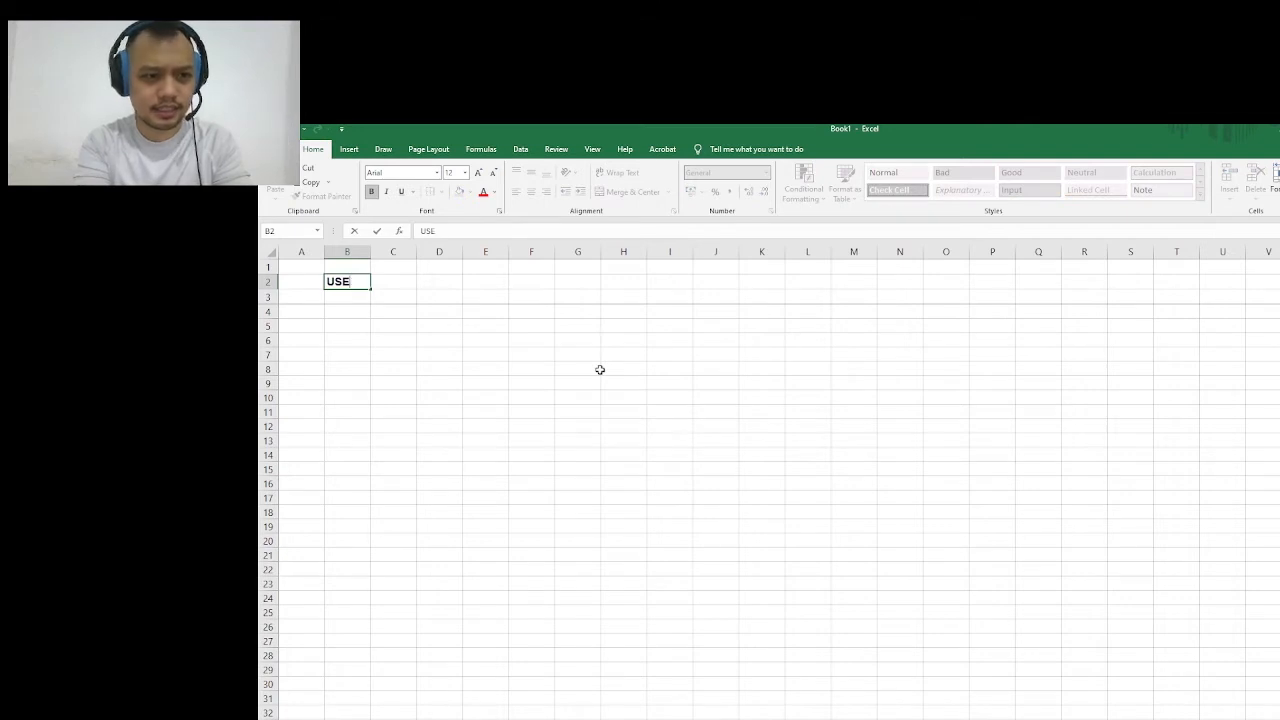
key(BackSpace)
key(BackSpace)
key(BackSpace)
text(TYPE OF)
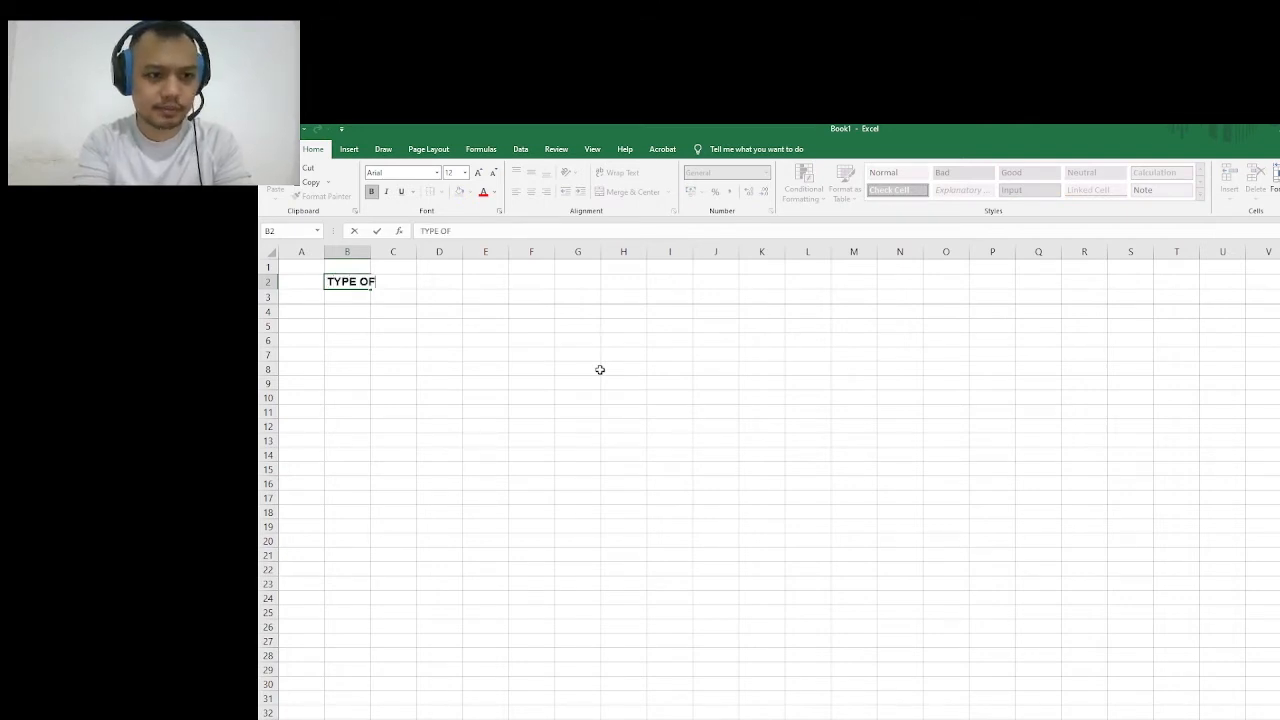
text( SPACE)
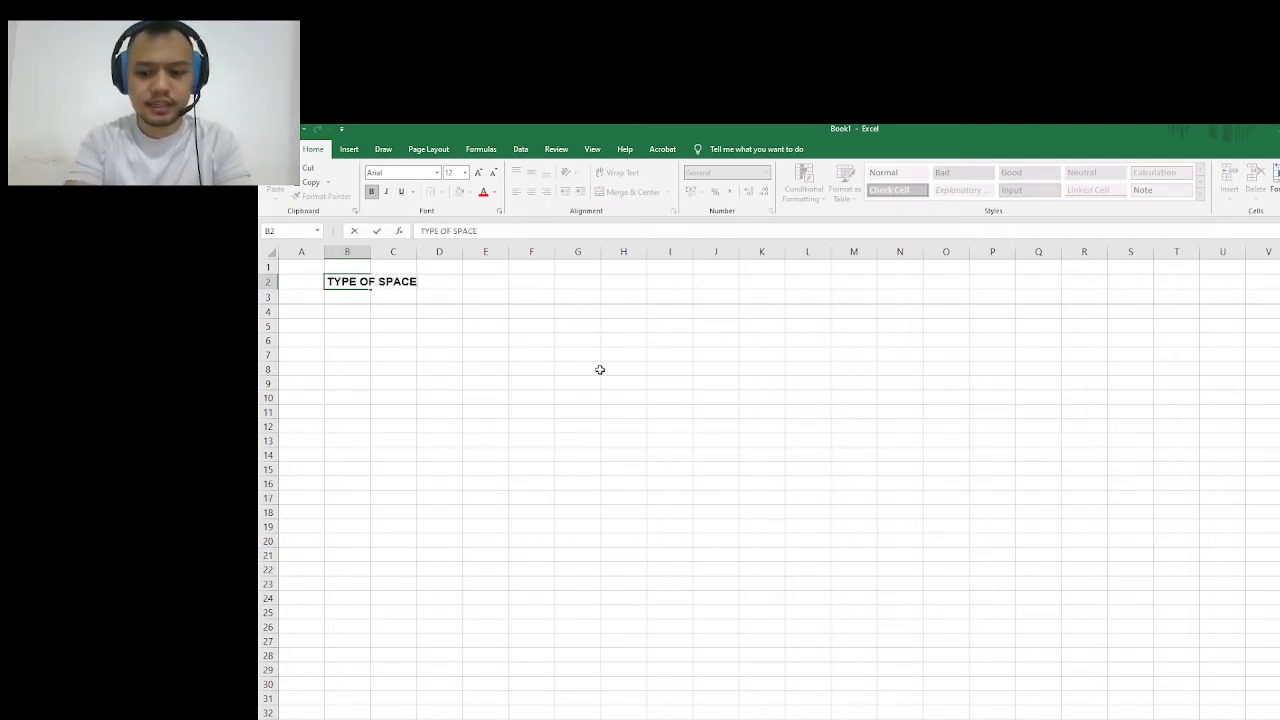
key(Right)
Enter the column heading "USERS" in cell E2, leaving C2 and D2 empty
key(Right)
key(Right)
key(Left)
key(Left)
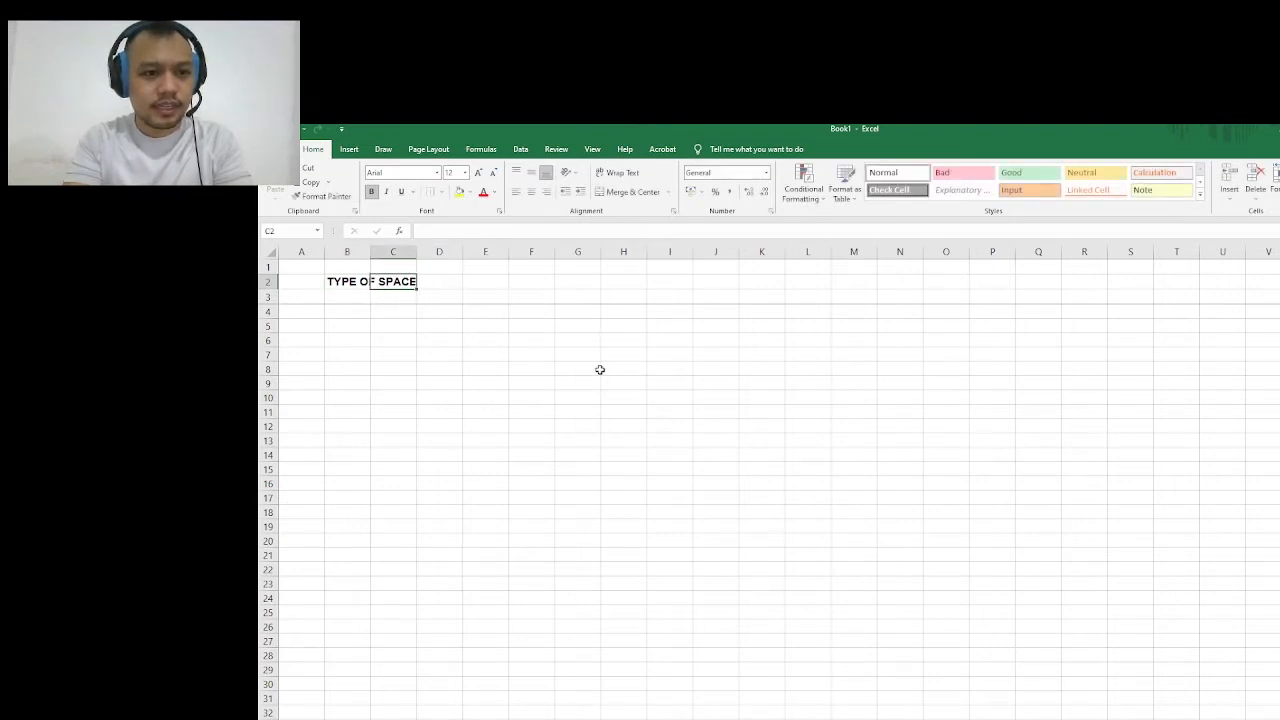
key(Left)
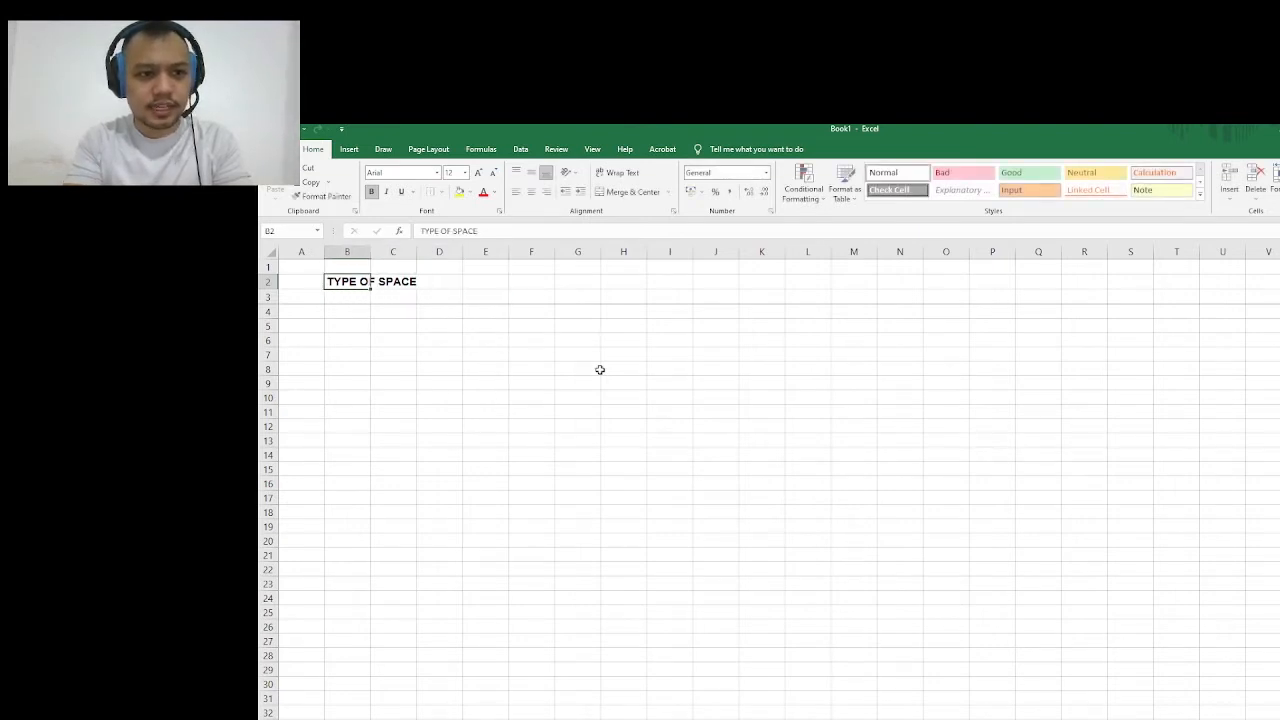
key(Right)
key(Right)
key(Right)
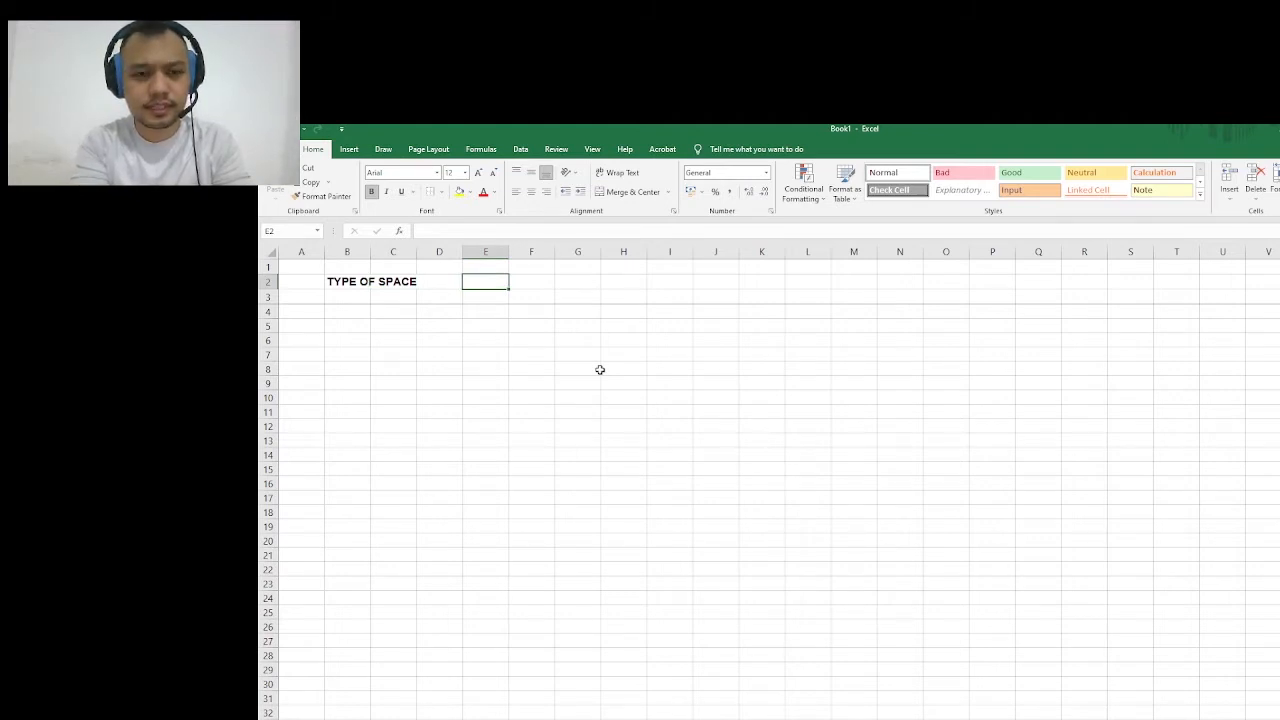
text(USERS)
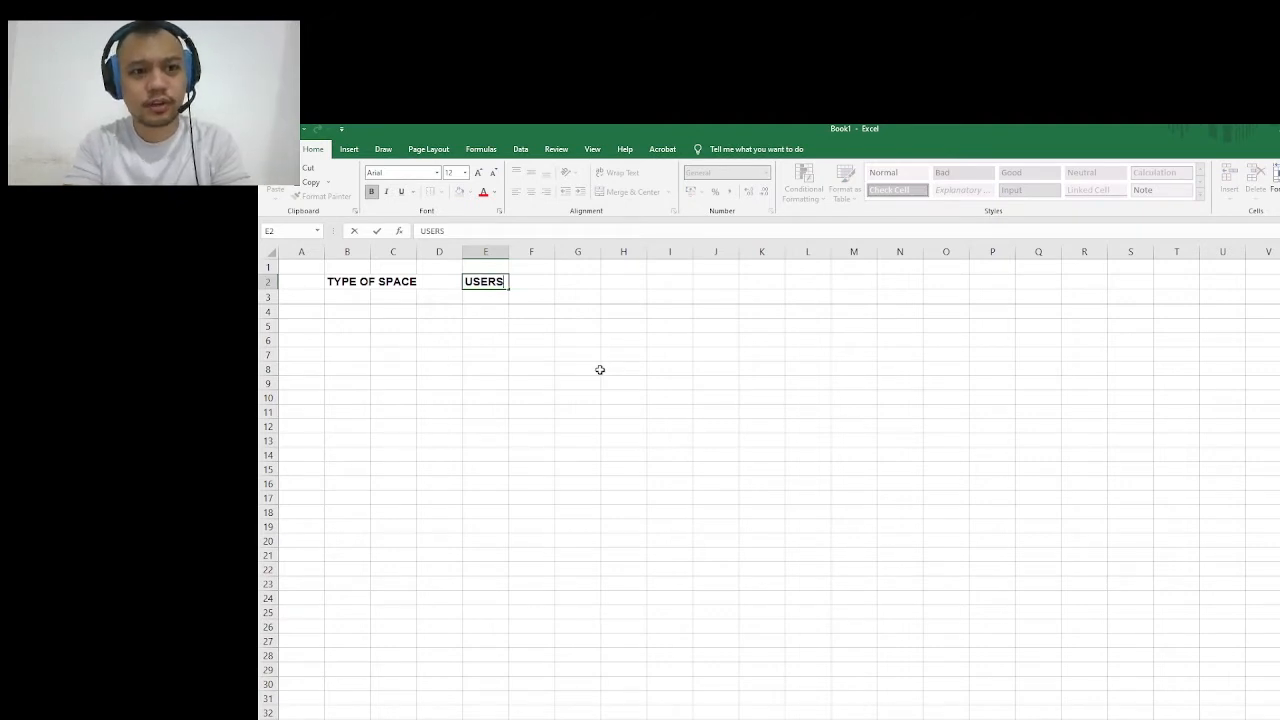
key(Tab)
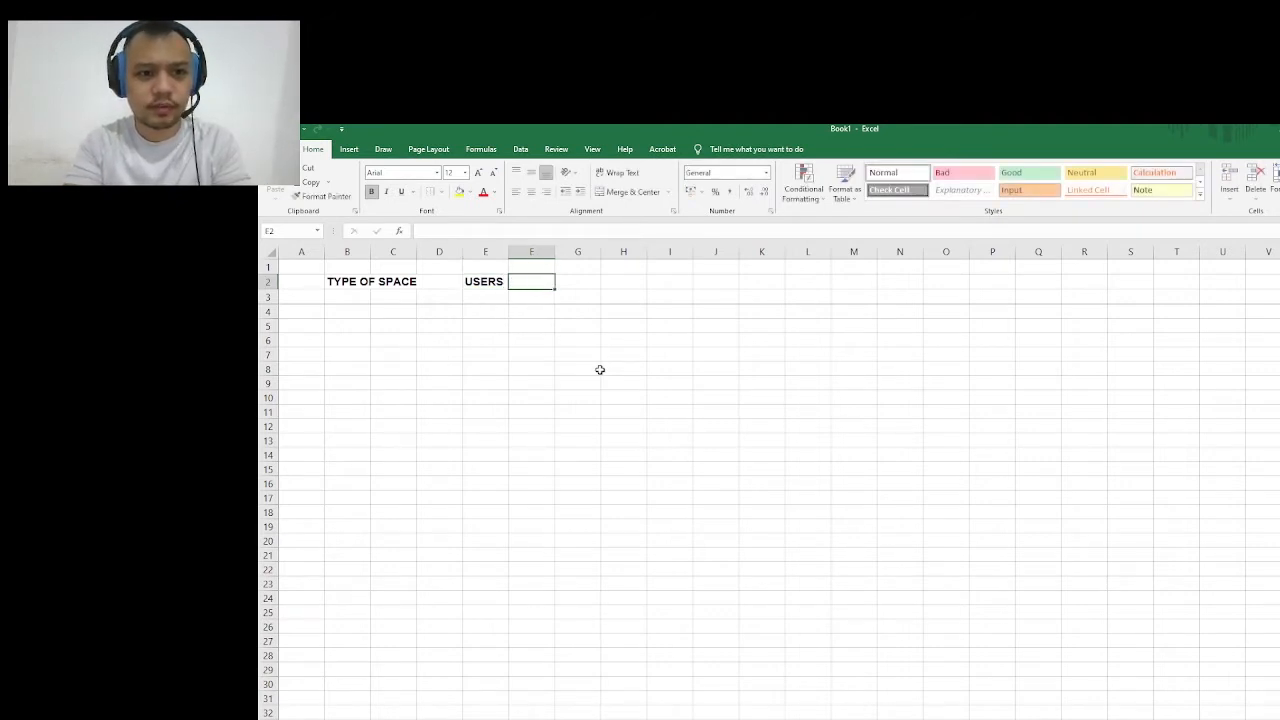
Enter the column heading "FURNITURES / FIXTURES / EQUIPMENT" in cell I2, leaving F2 to H2 empty
key(Tab)
key(Tab)
key(Tab)
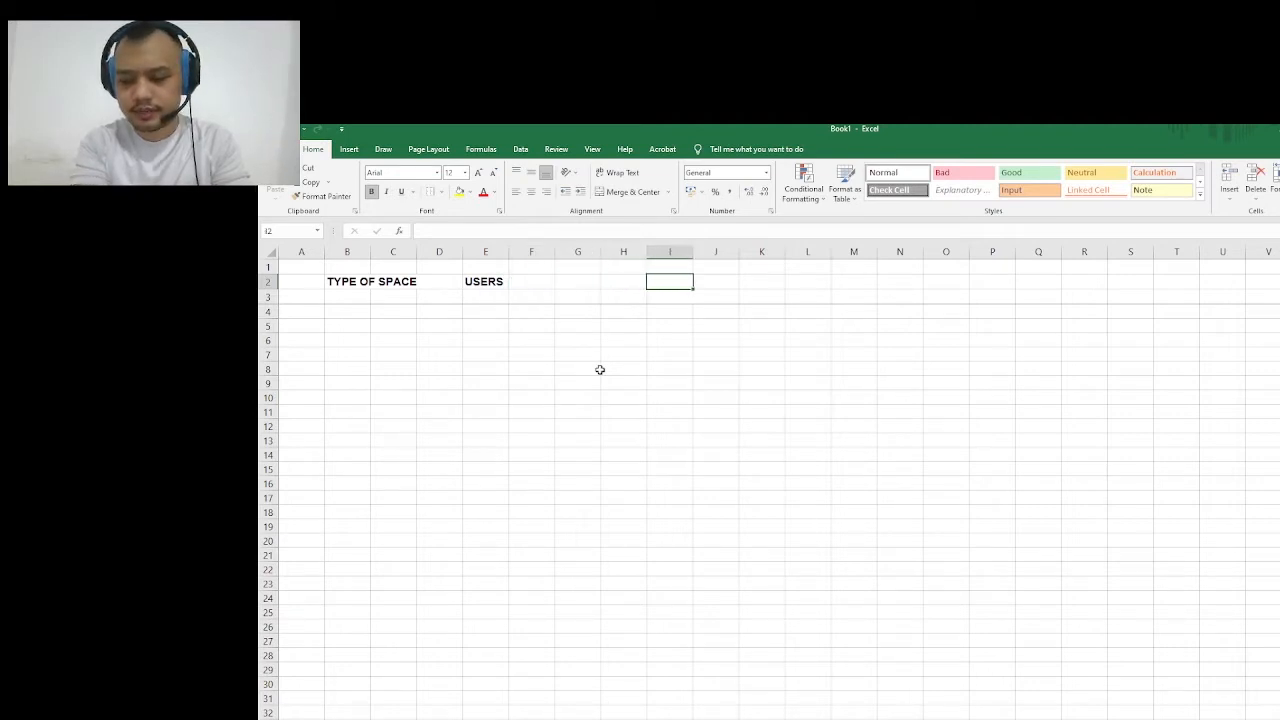
text(F)
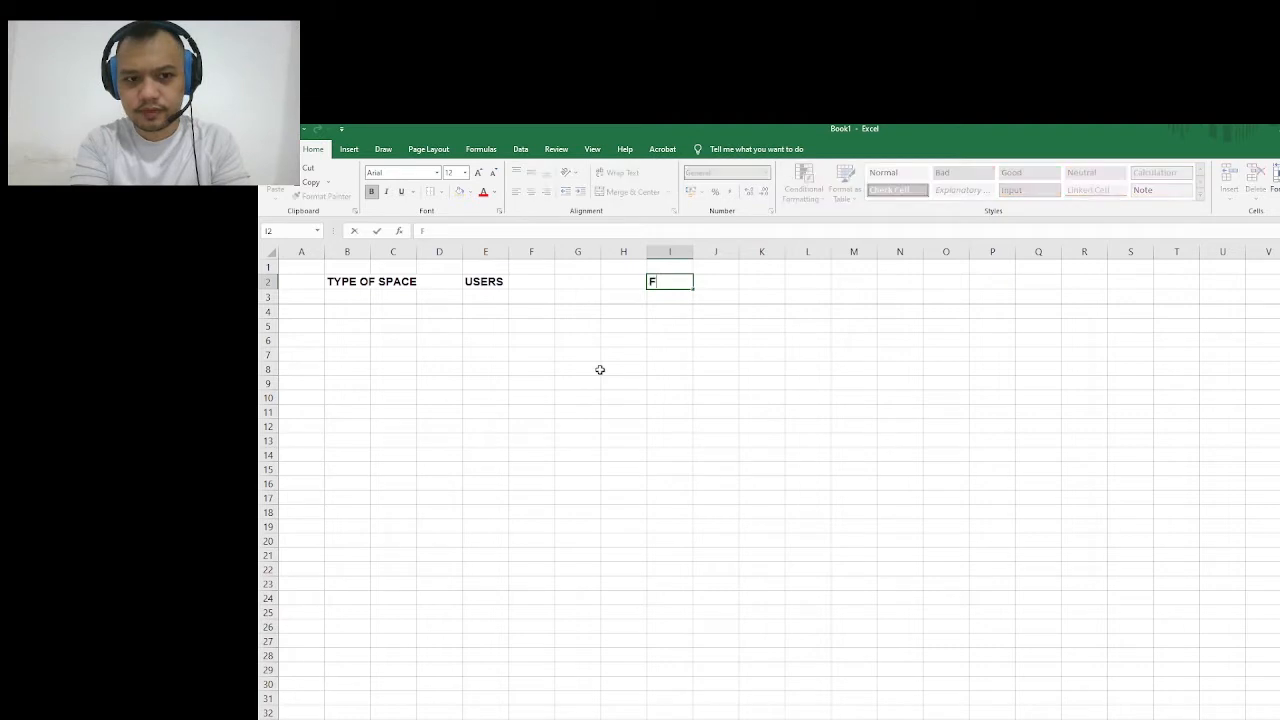
text(URNIT)
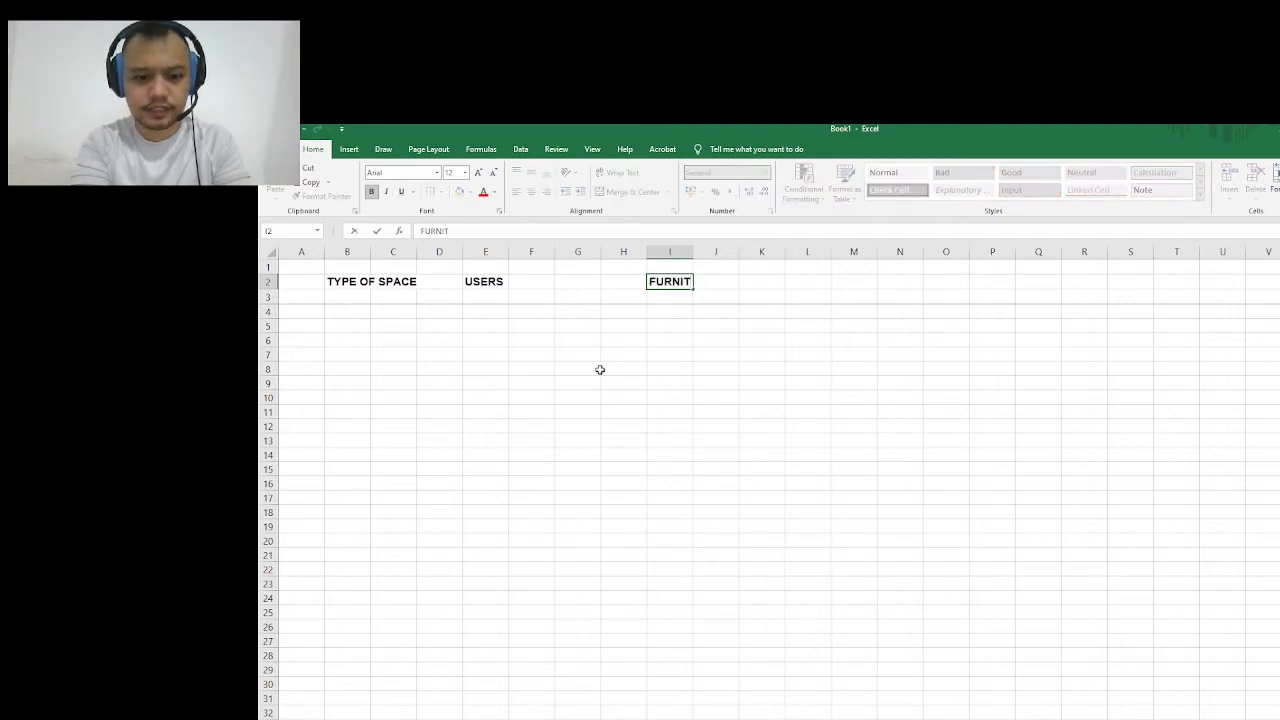
text(URES / F)
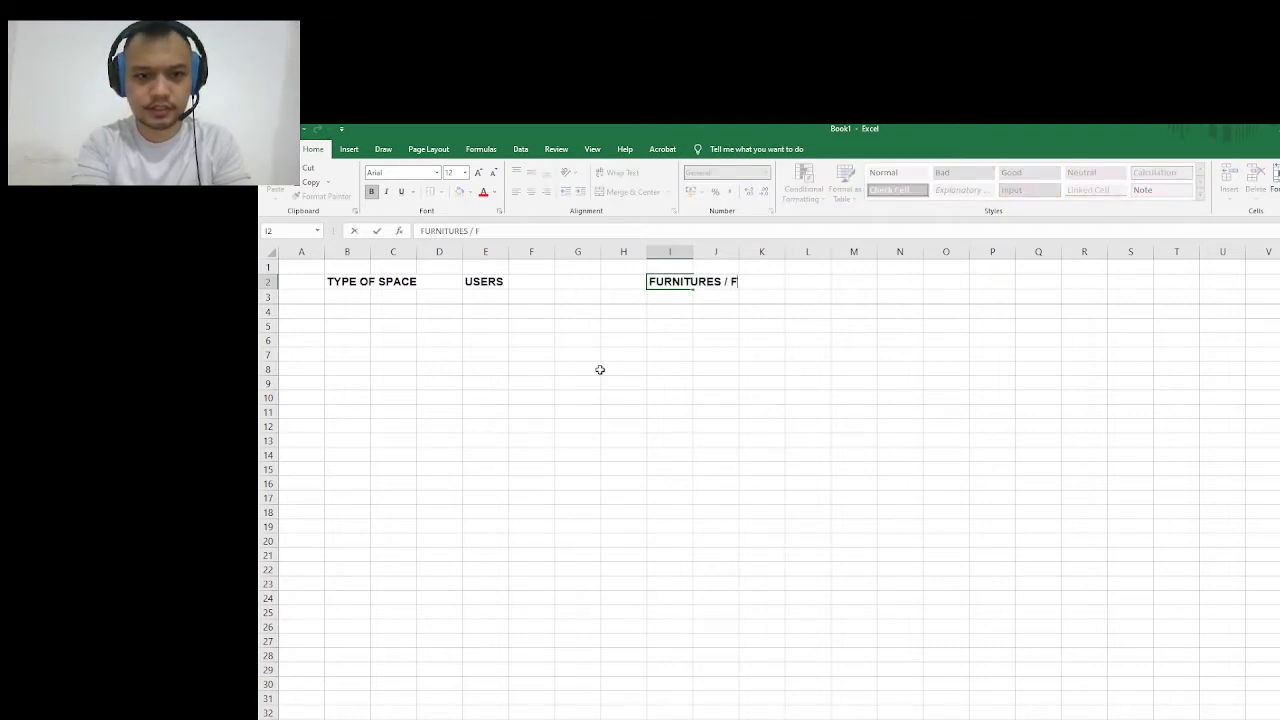
text(IXTURES / EQI)
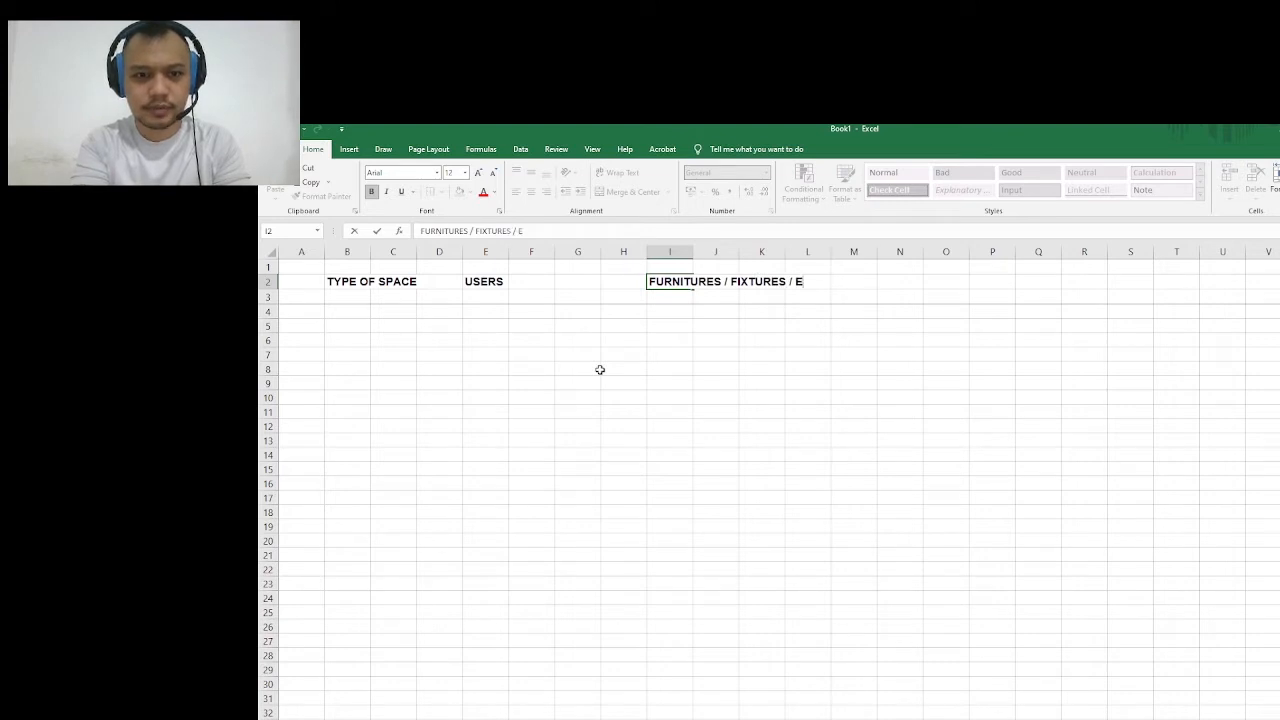
text(P)
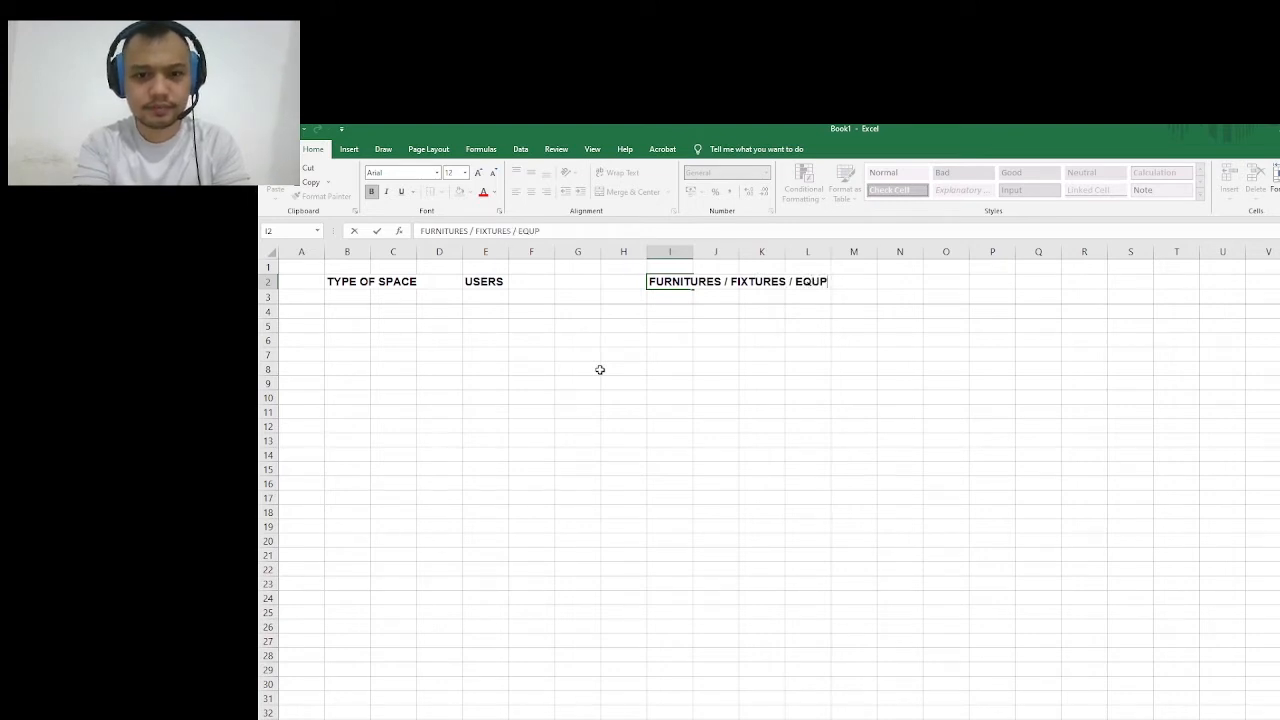
key(BackSpace)
text(IPMENT)
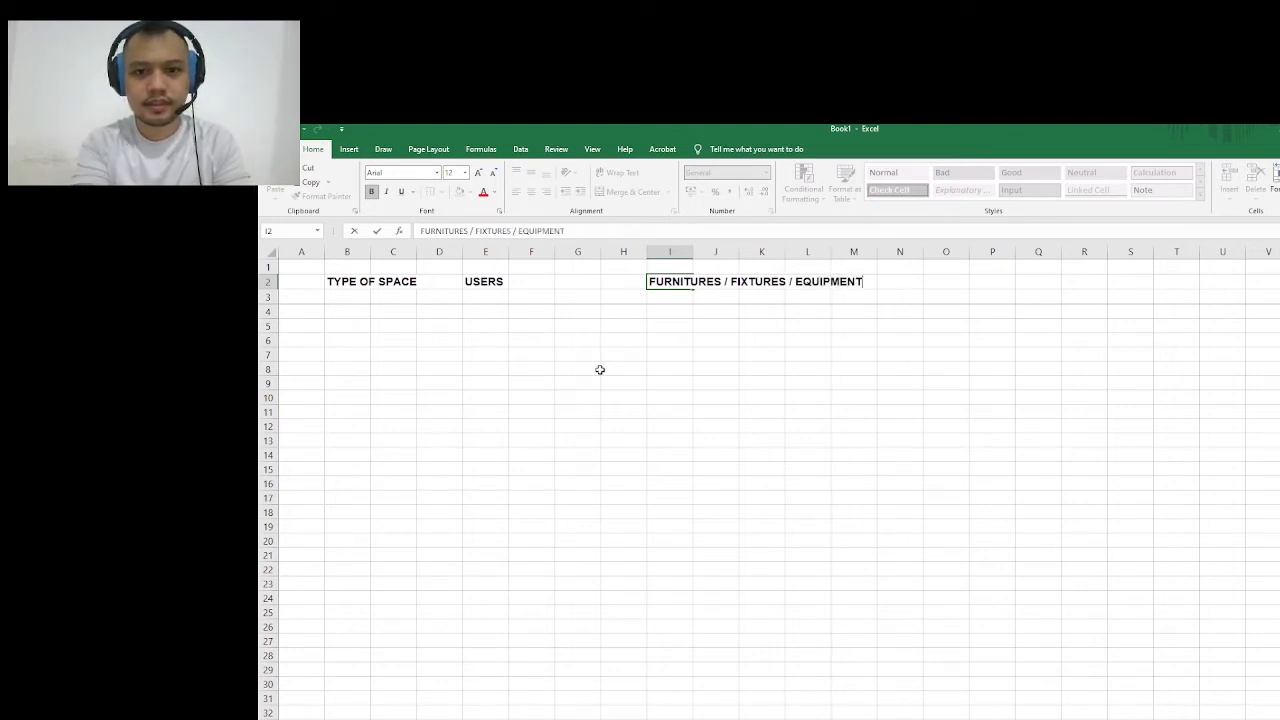
key(Right)
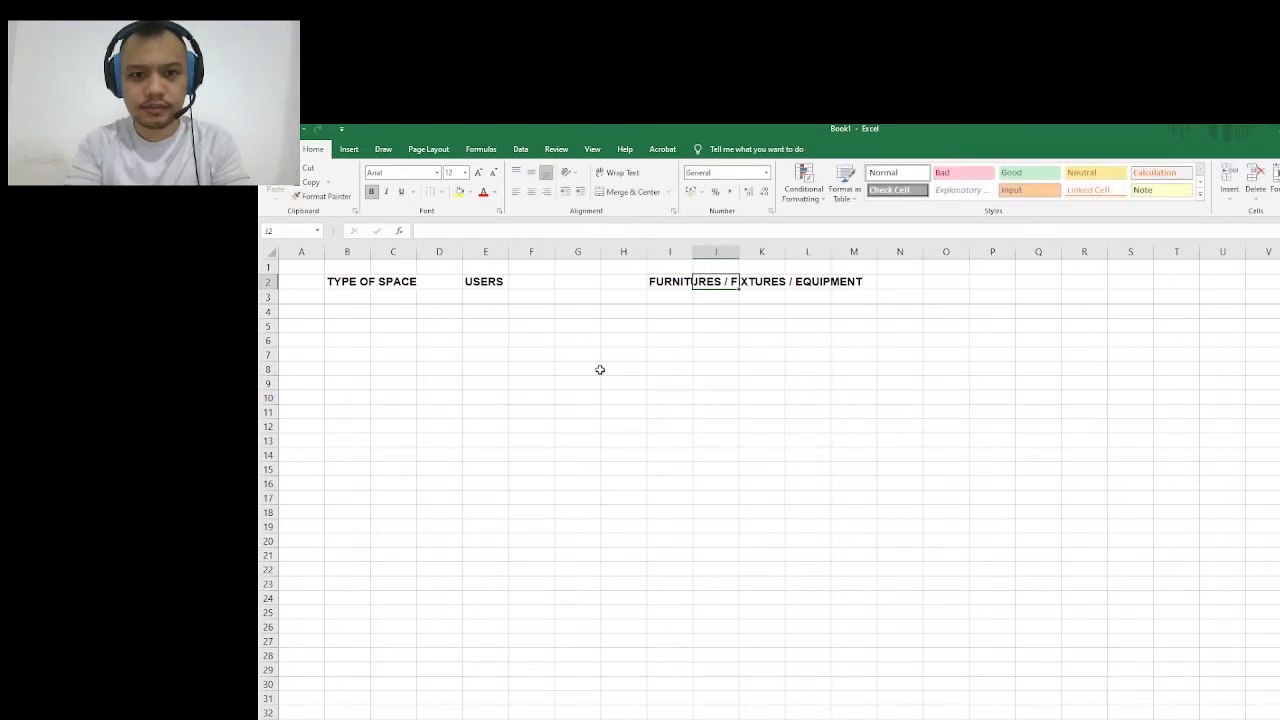
Enter the column heading "TOTALS" in cell N2
key(Right)
key(Right)
key(Right)
key(Right)
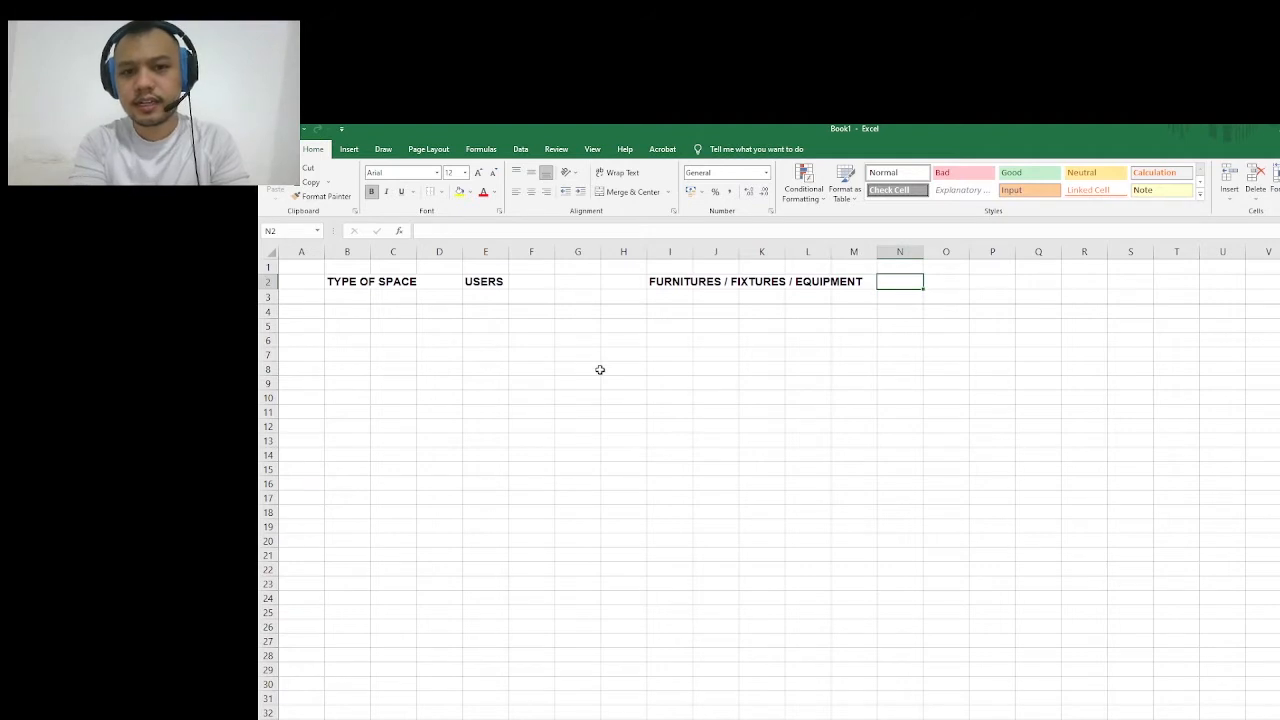
text(TOTALS)
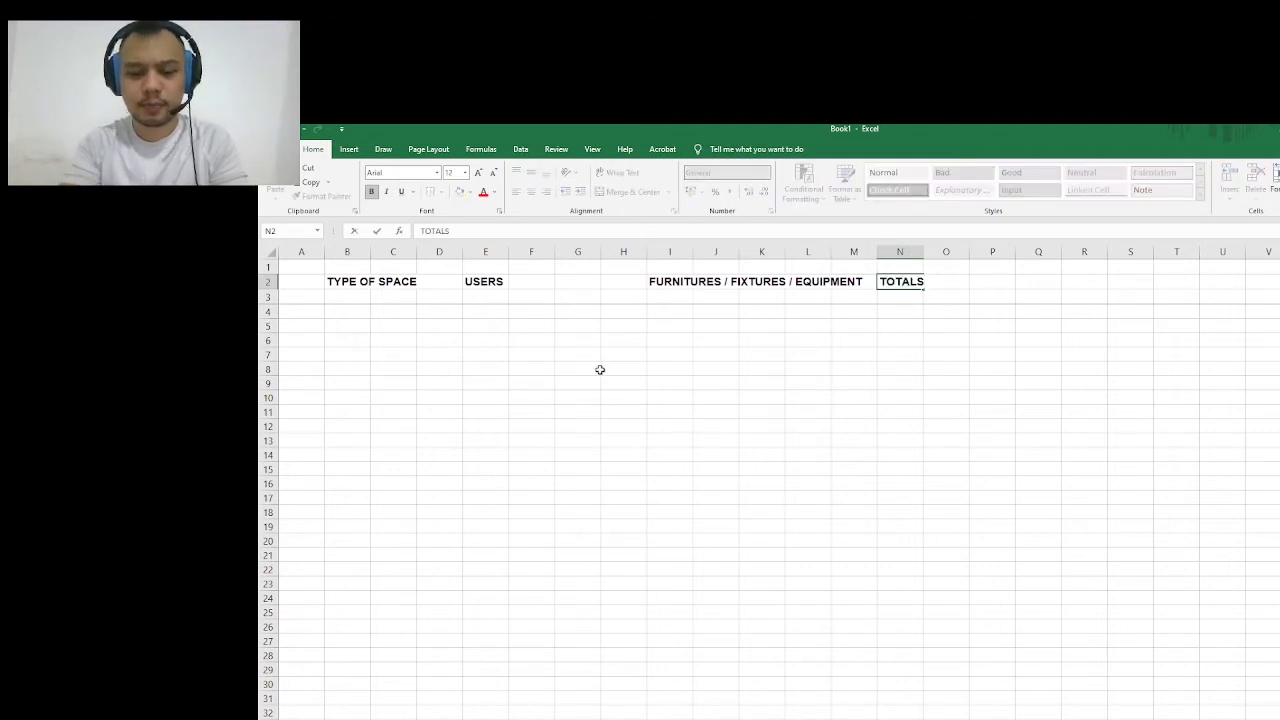
key(Left)
Enter the subheading "NAME OF SPACE" in cell B3, below the TYPE OF SPACE heading
key(Left)
key(Left)
key(Left)
key(Left)
key(Left)
key(Left)
key(Left)
key(Left)
key(Left)
key(Left)
key(Left)
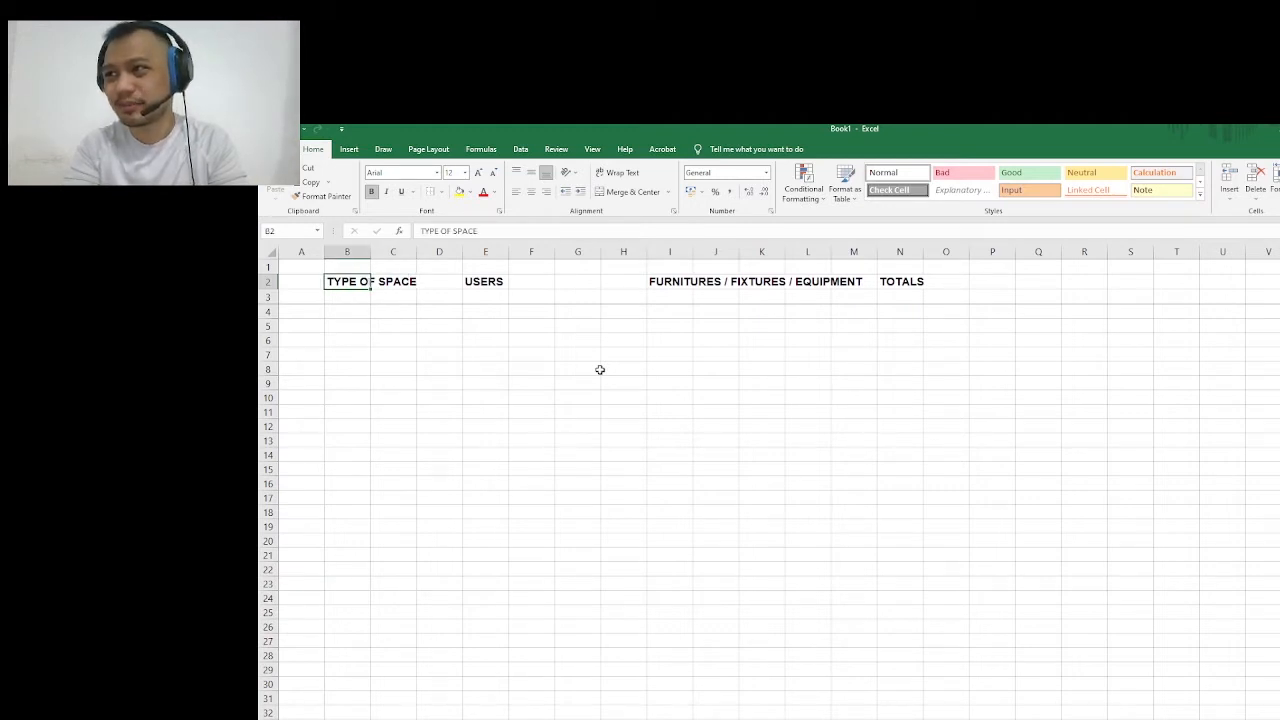
key(Return)
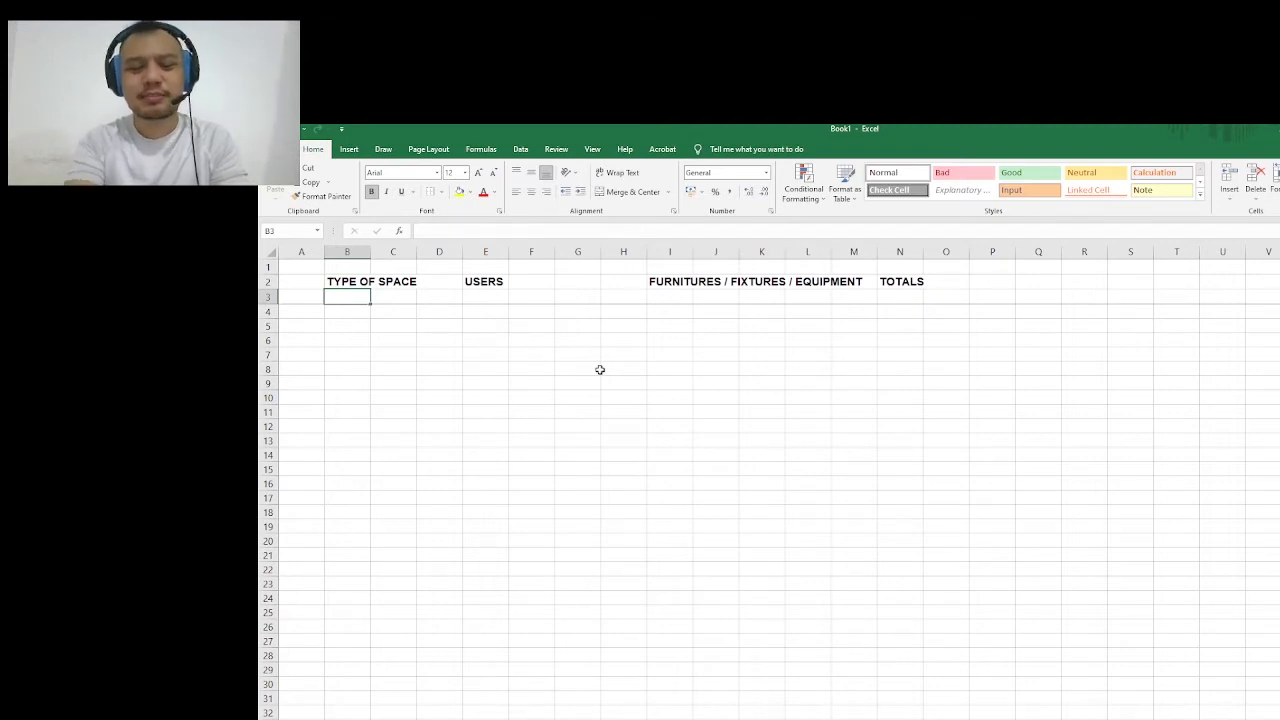
text(NA)
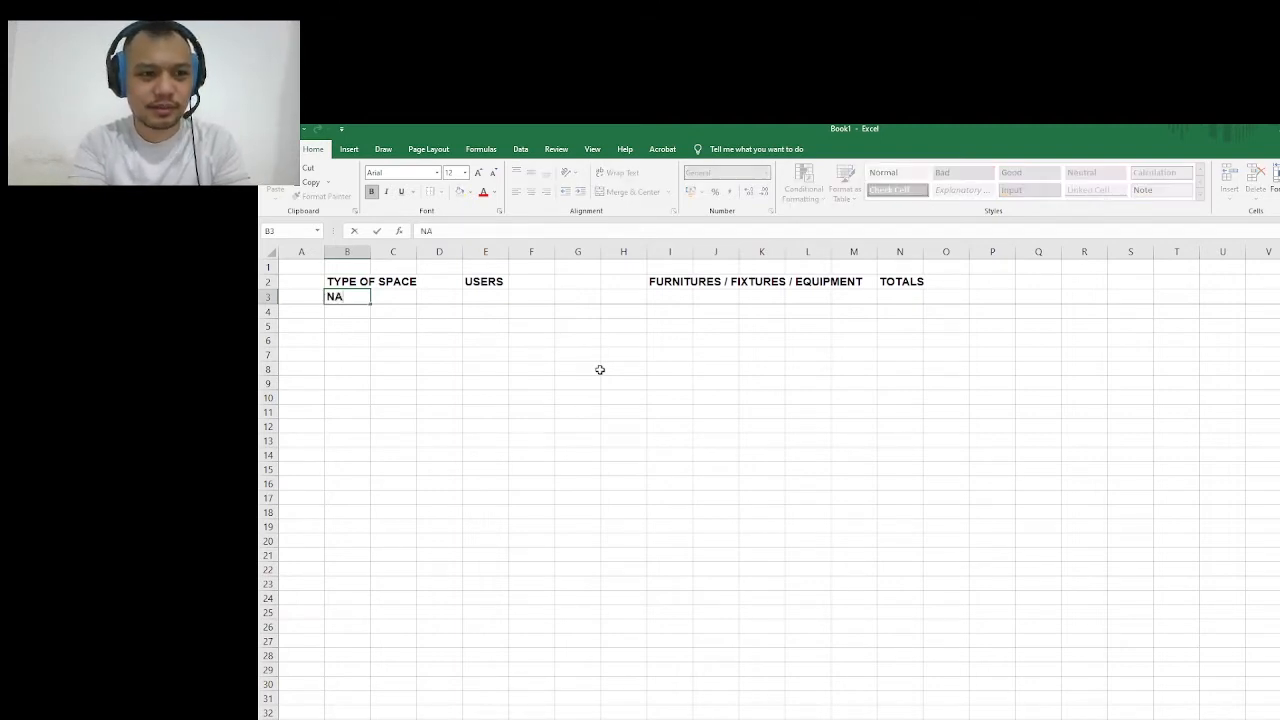
text(ME OF SPAC)
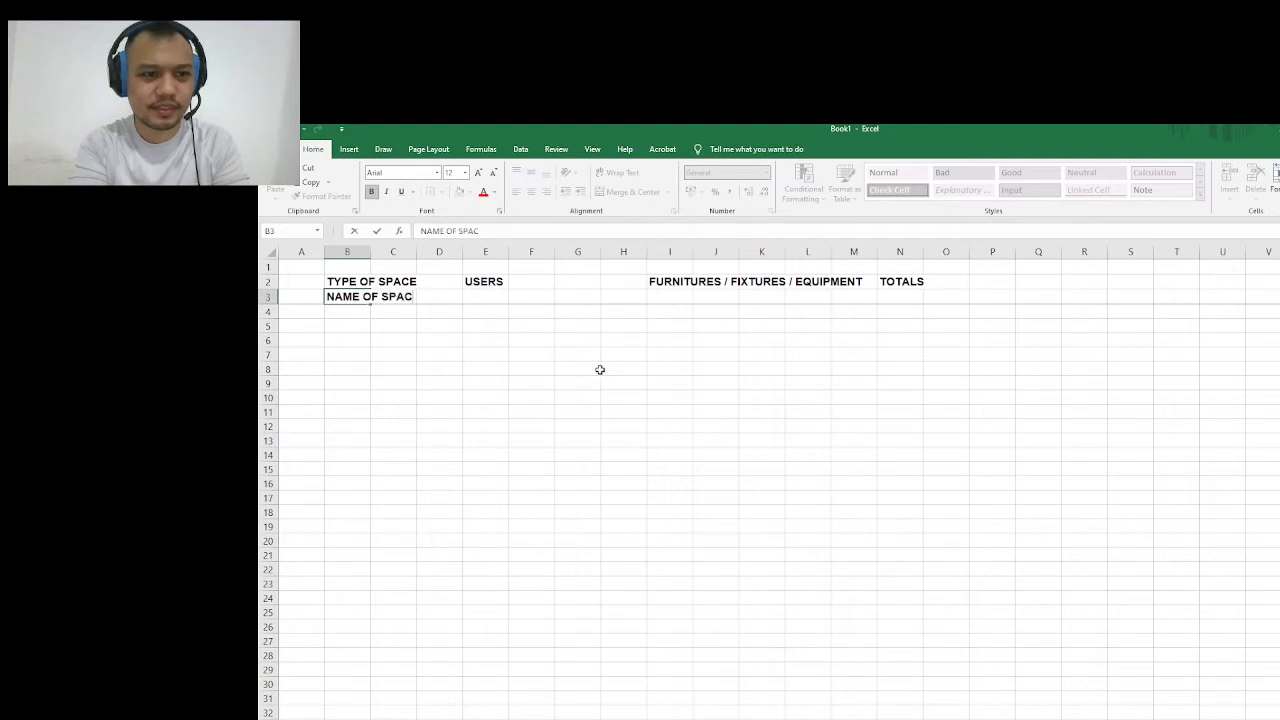
text(E)
key(Tab)
Enter the subheadings "PURPOSE OF SPACE" in cell C3 and "AMOUNT OF SPACES" in cell D3
text(PURP)
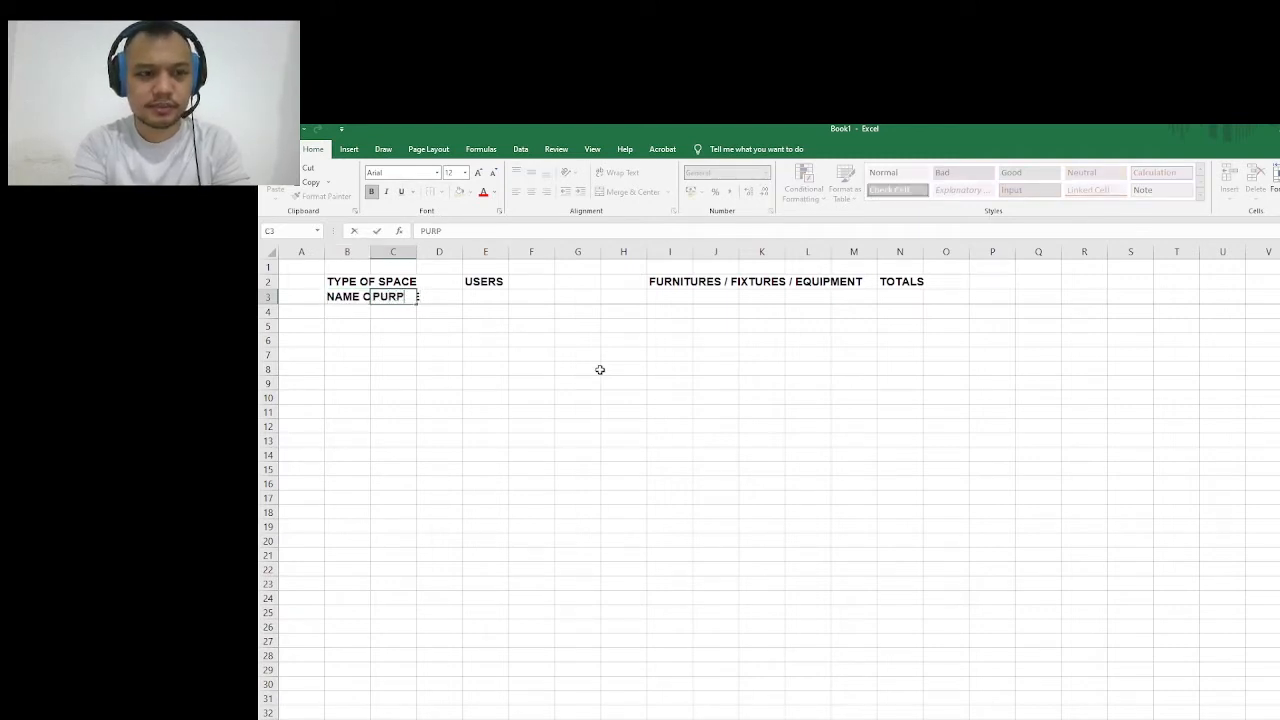
text(OSE OF SPACE)
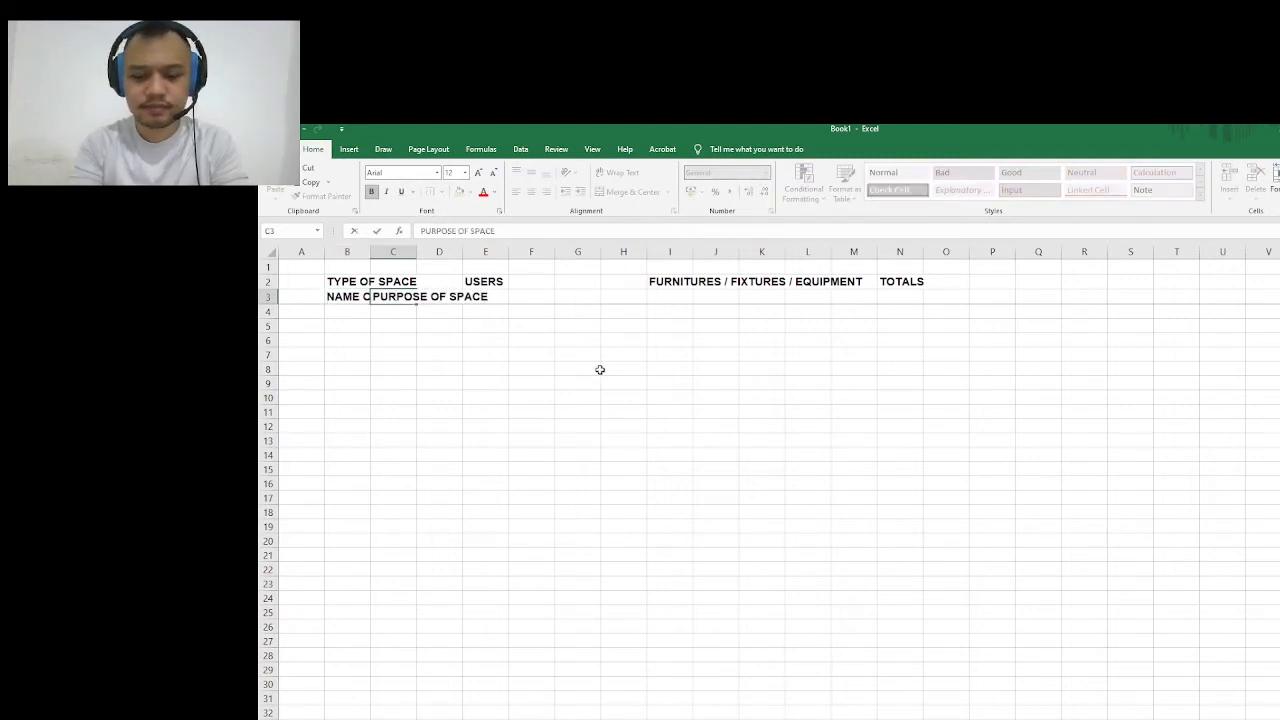
key(Tab)
text(AMO)
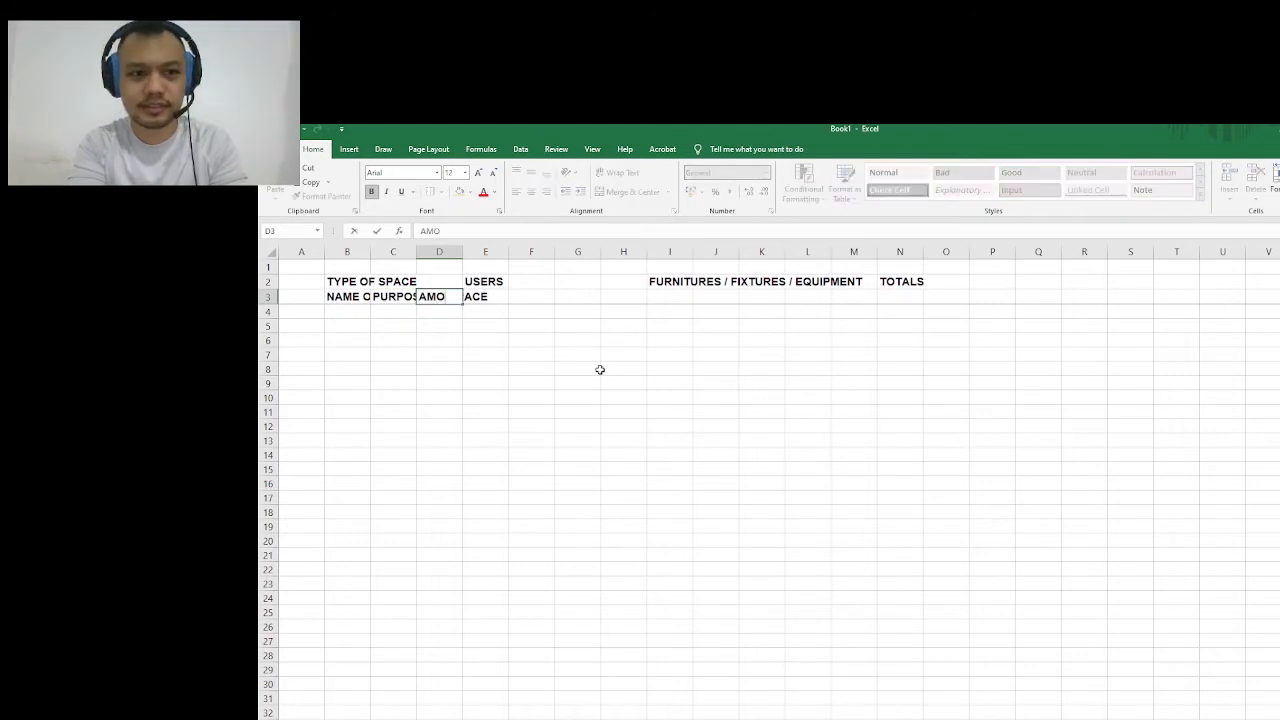
text(UNT OF SPAECS)
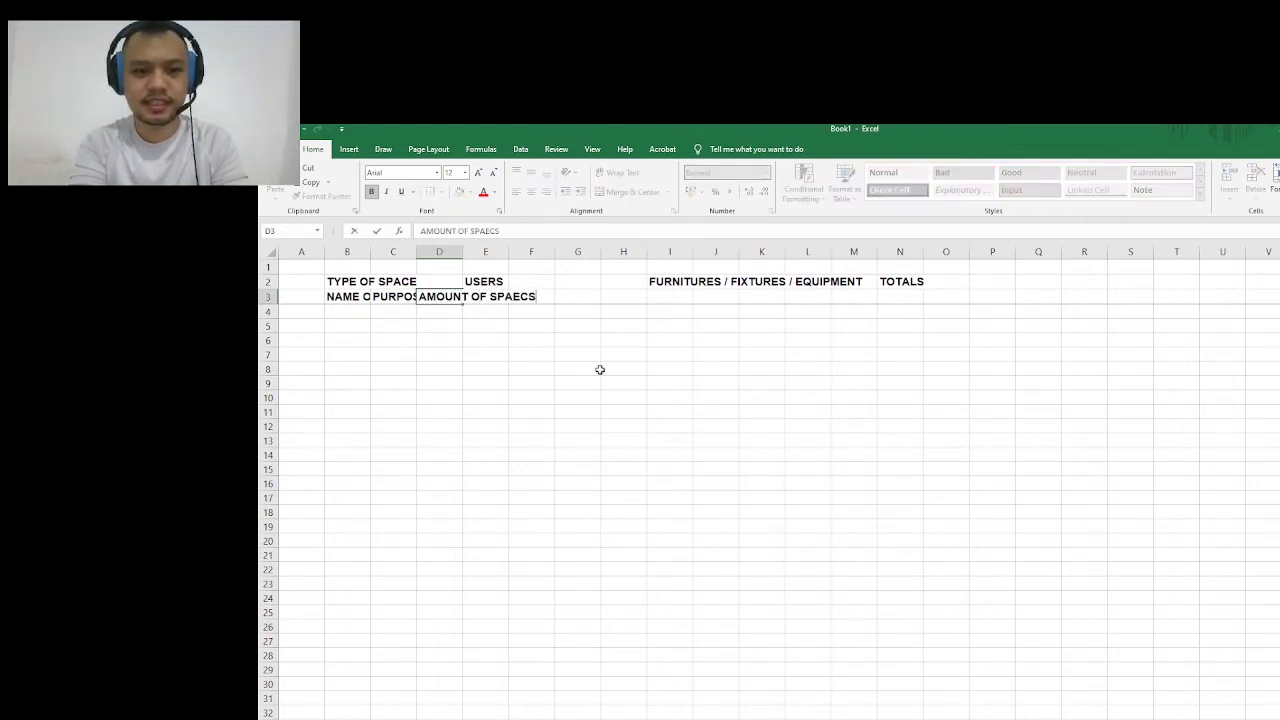
text(CES)
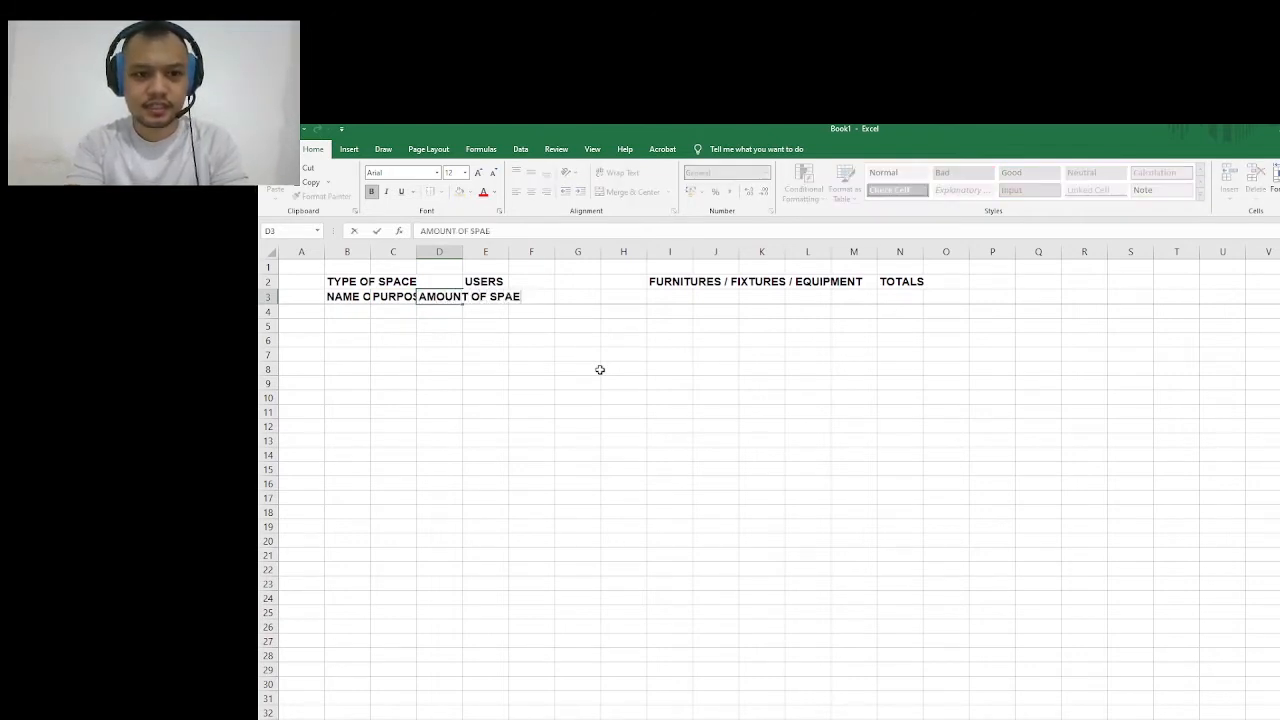
key(Tab)
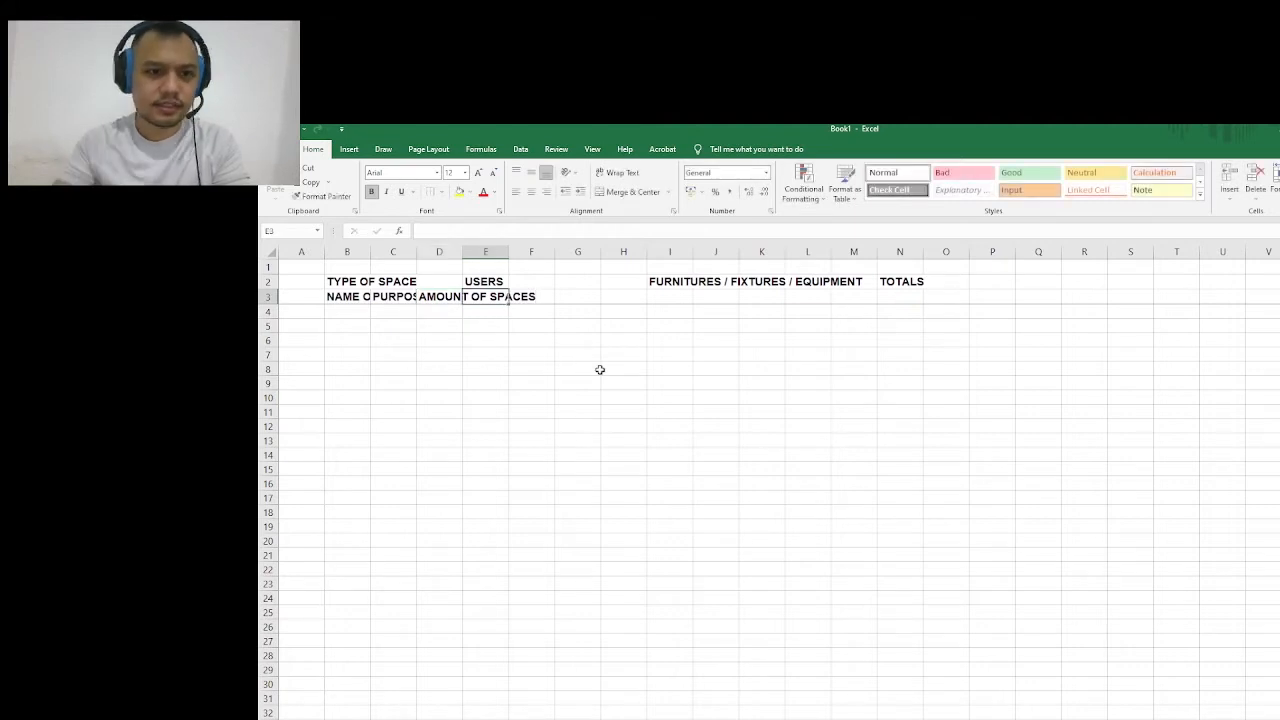
Widen columns B through Q to one equal, larger column width
mouse_move(352, 250)
mouse_down()
mouse_move(1058, 250)
mouse_move(1046, 250)
mouse_move(1063, 275)
mouse_up()
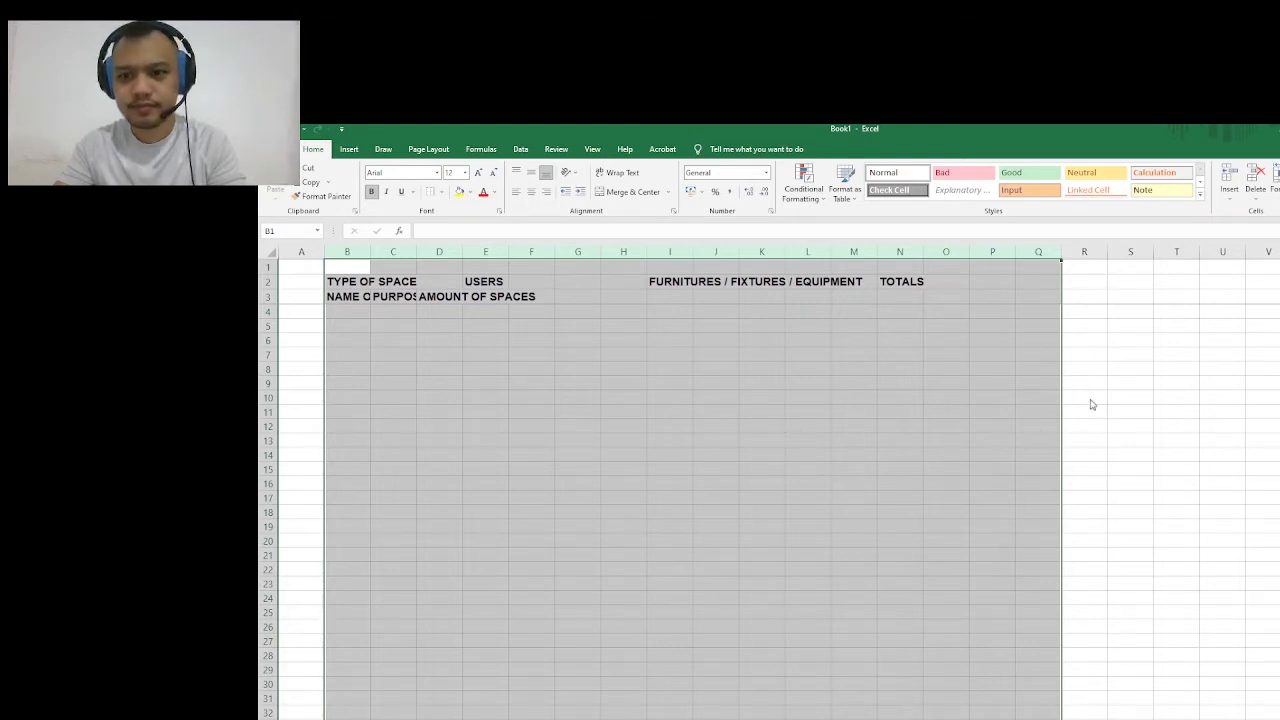
key(ctrl+1)
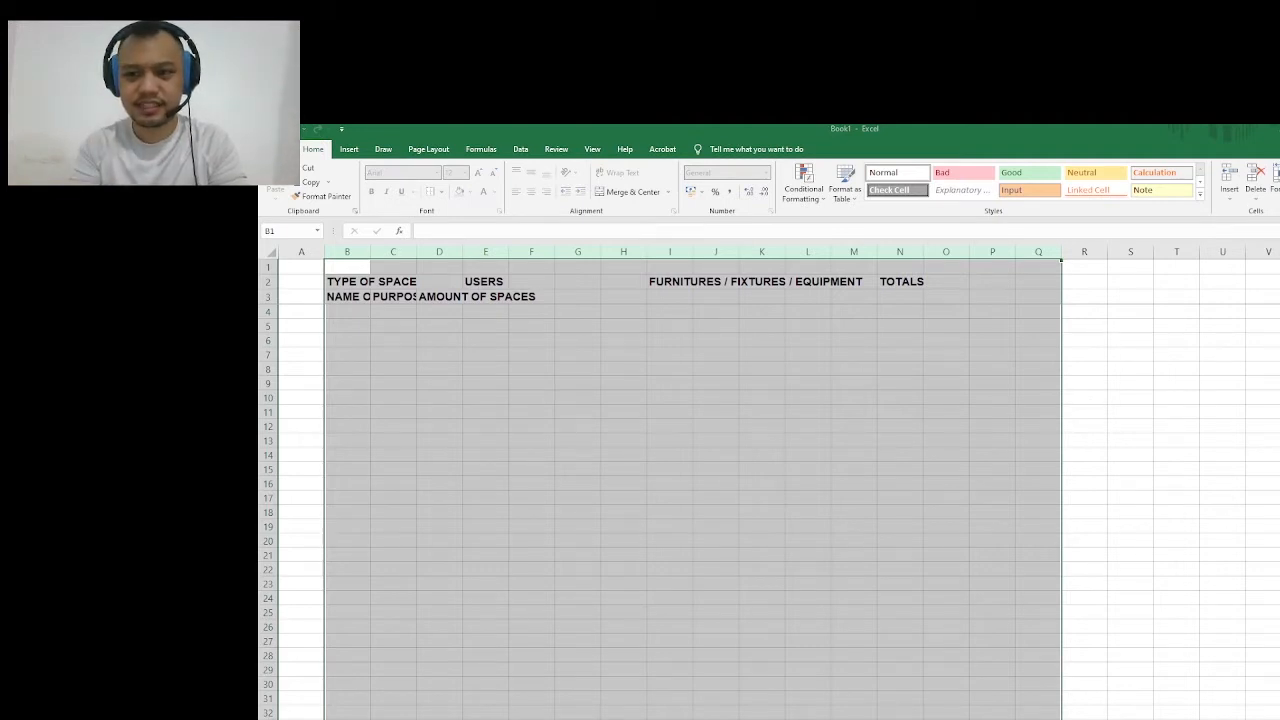
key(Return)
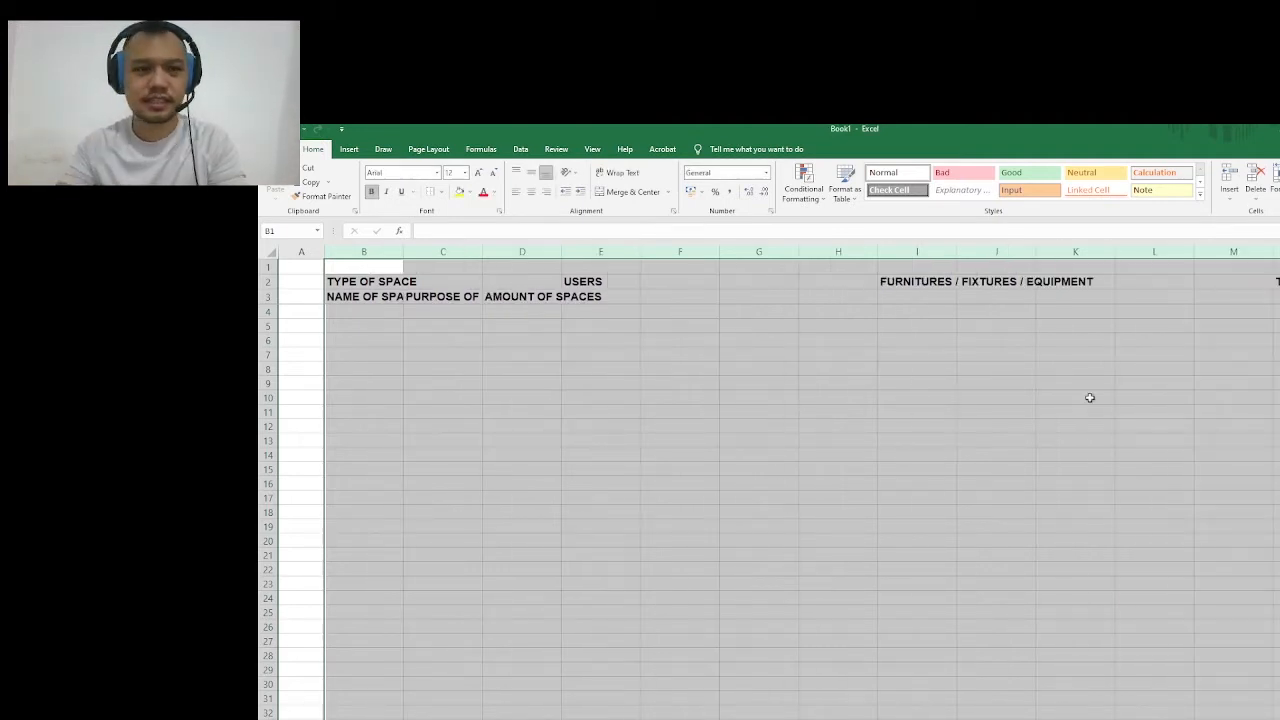
Turn on text wrapping for all cells of the sheet
click(271, 250)
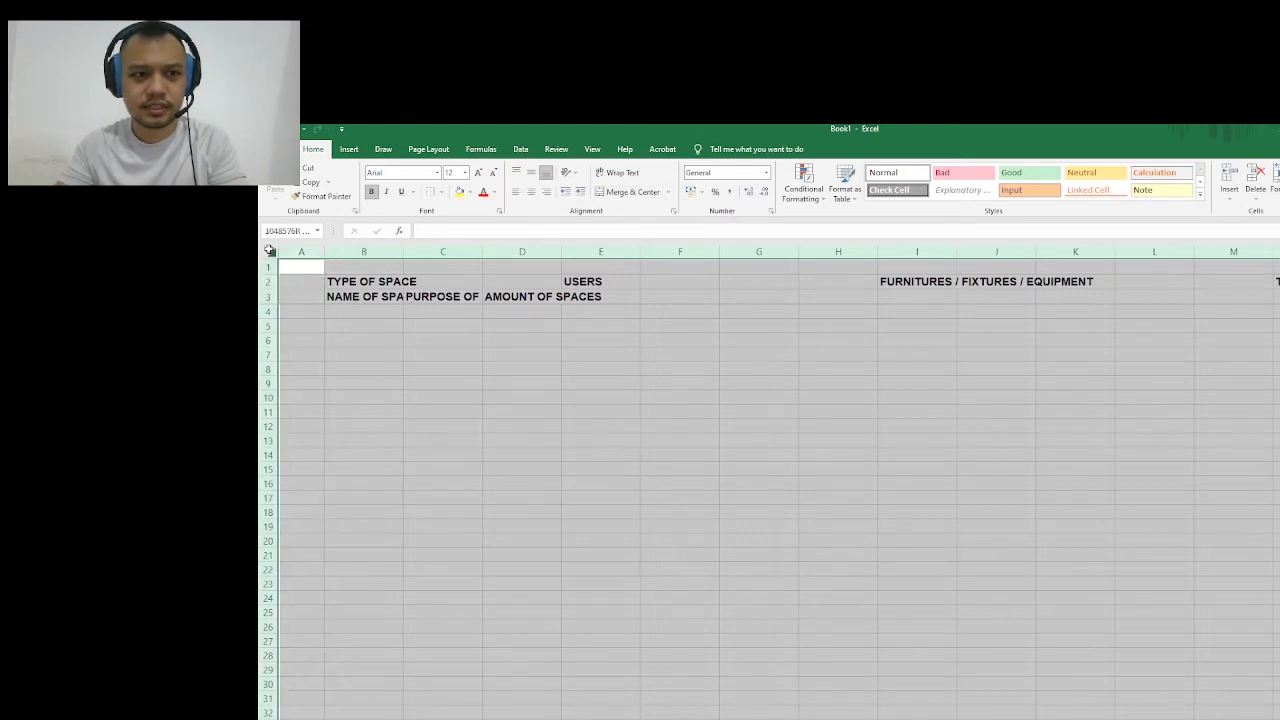
click(620, 173)
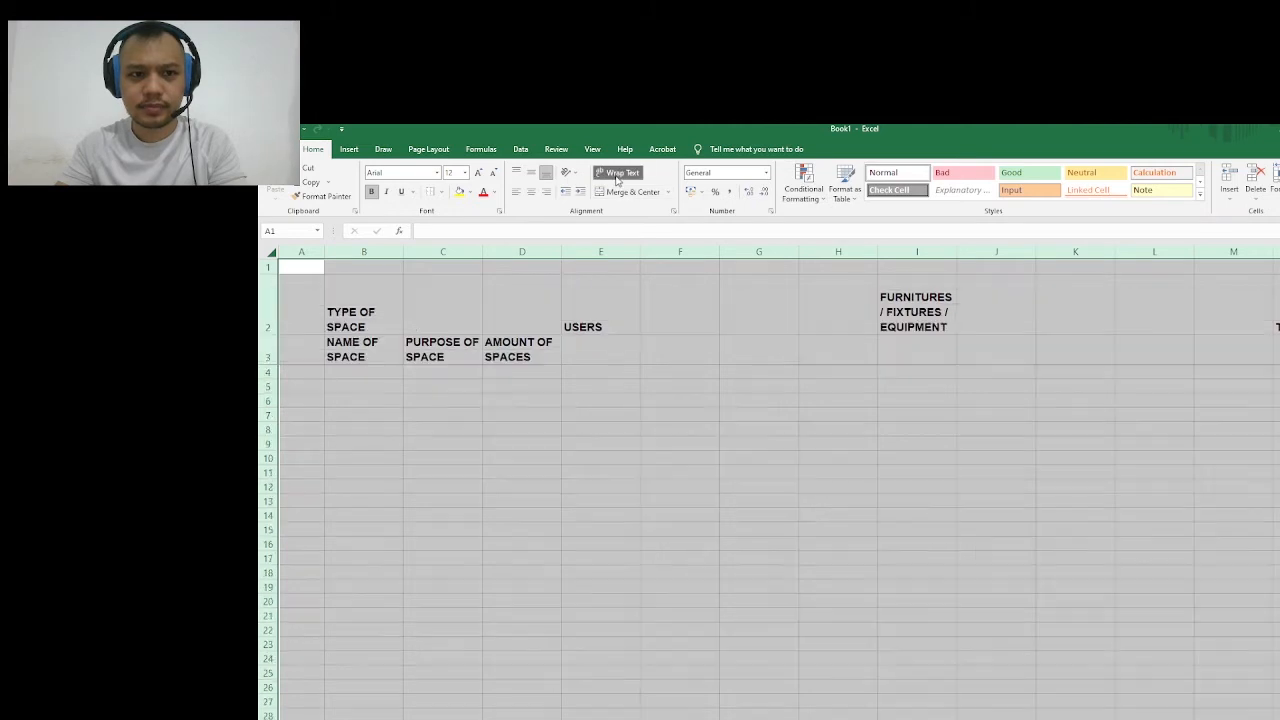
click(742, 456)
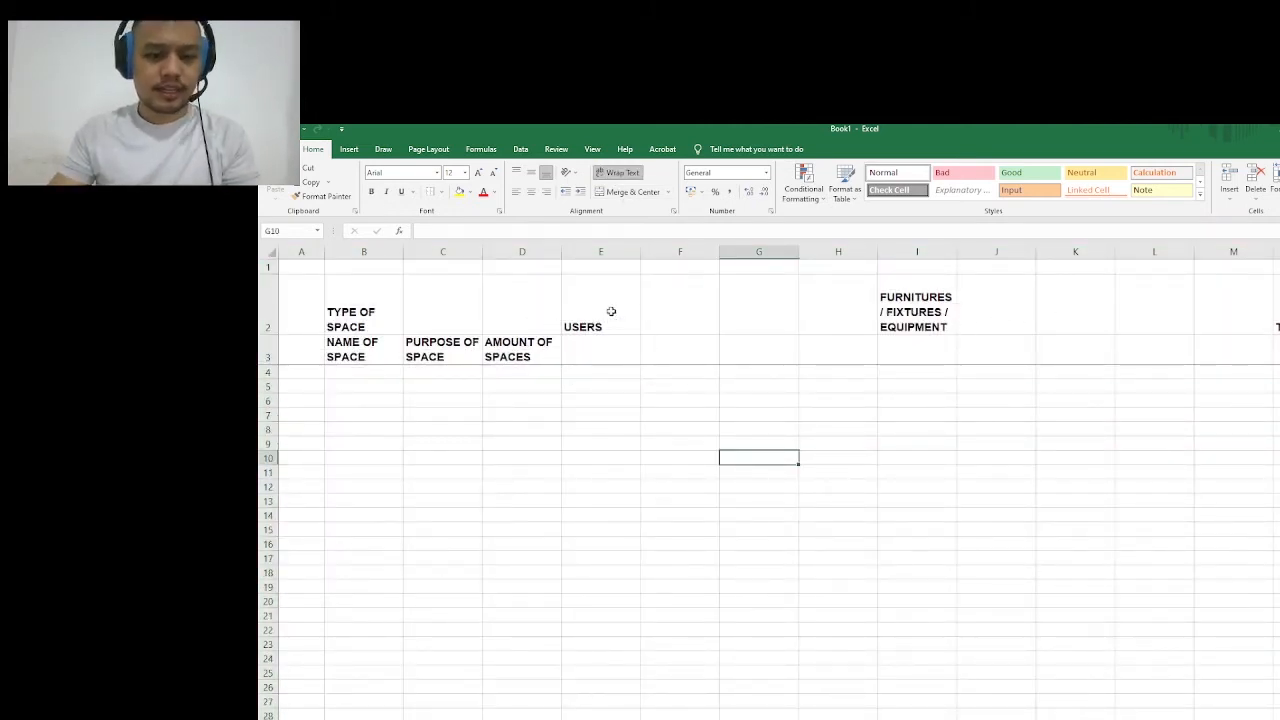
Merge and center the row 2 headings: TYPE OF SPACE over B2:D2, USERS over E2:H2, and FURNITURES / FIXTURES / EQUIPMENT over I2:M2
drag(517, 317, 372, 310)
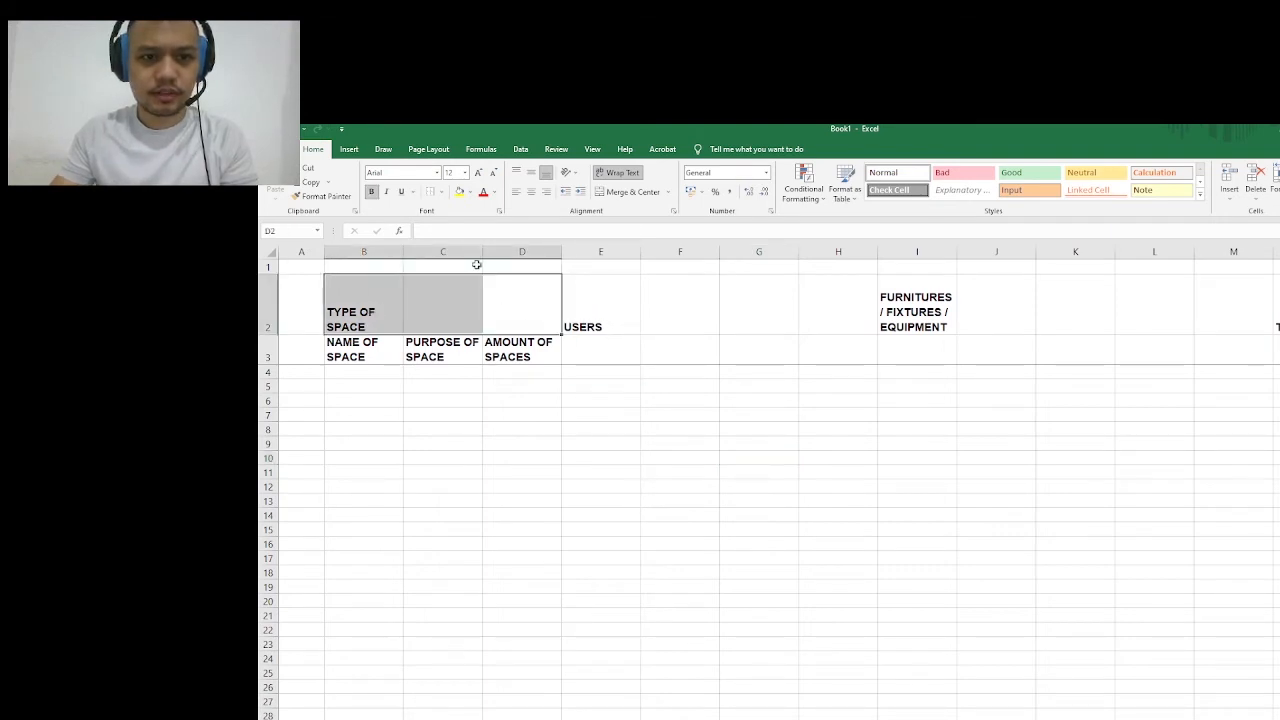
click(617, 196)
drag(605, 310, 822, 320)
click(617, 192)
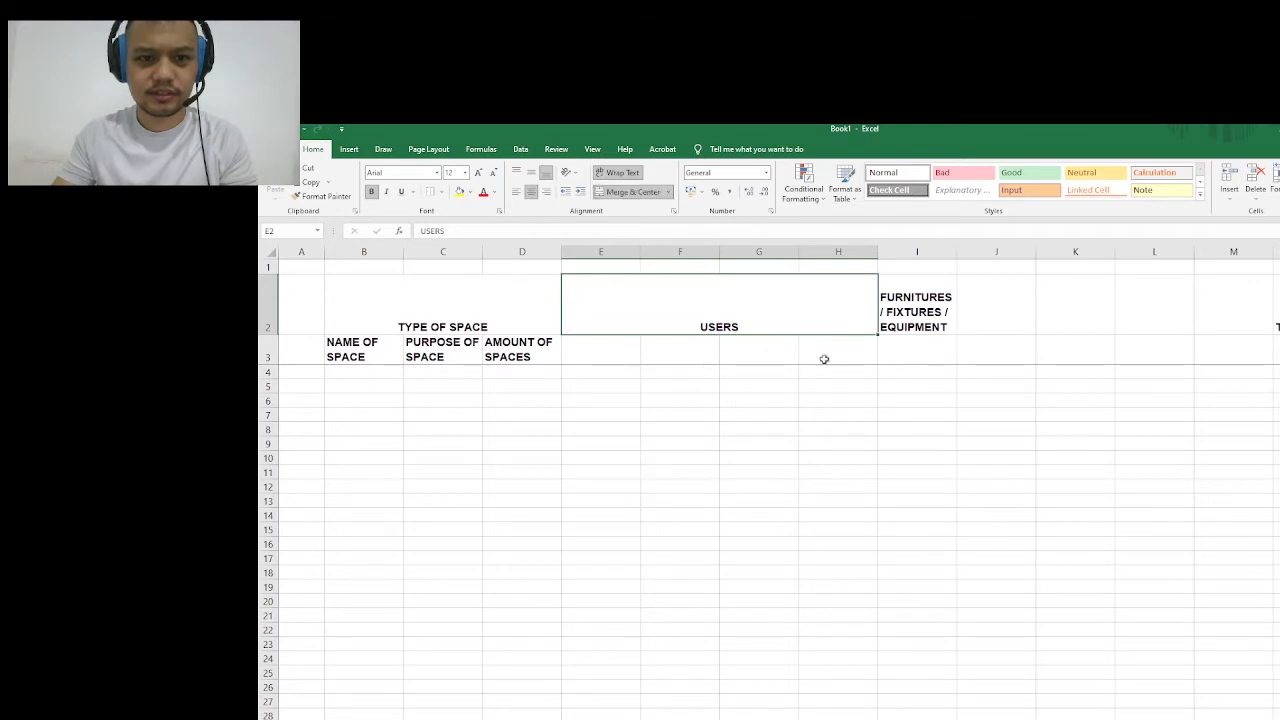
drag(900, 315, 1245, 318)
click(617, 192)
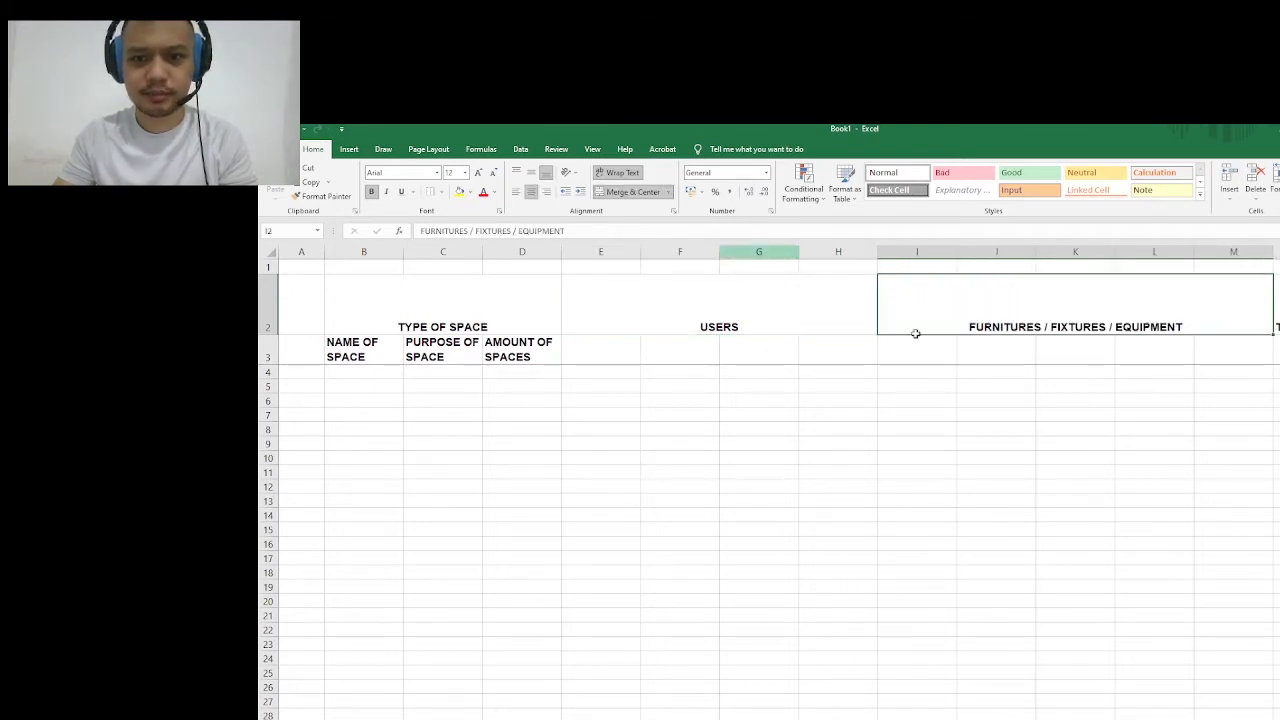
click(971, 429)
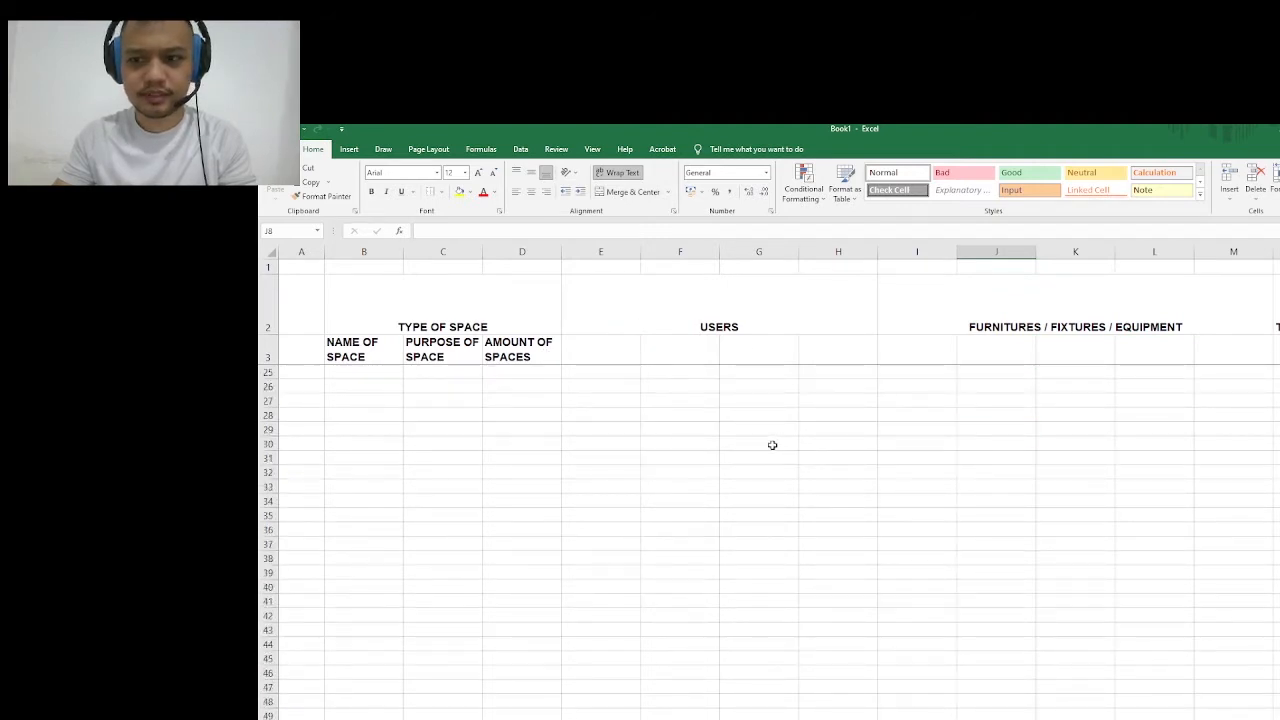
Enter the USERS subheadings "STATIC" in cell E3, "PEDAL" in cell F3 and "PIVOTAL" in cell G3
click(590, 352)
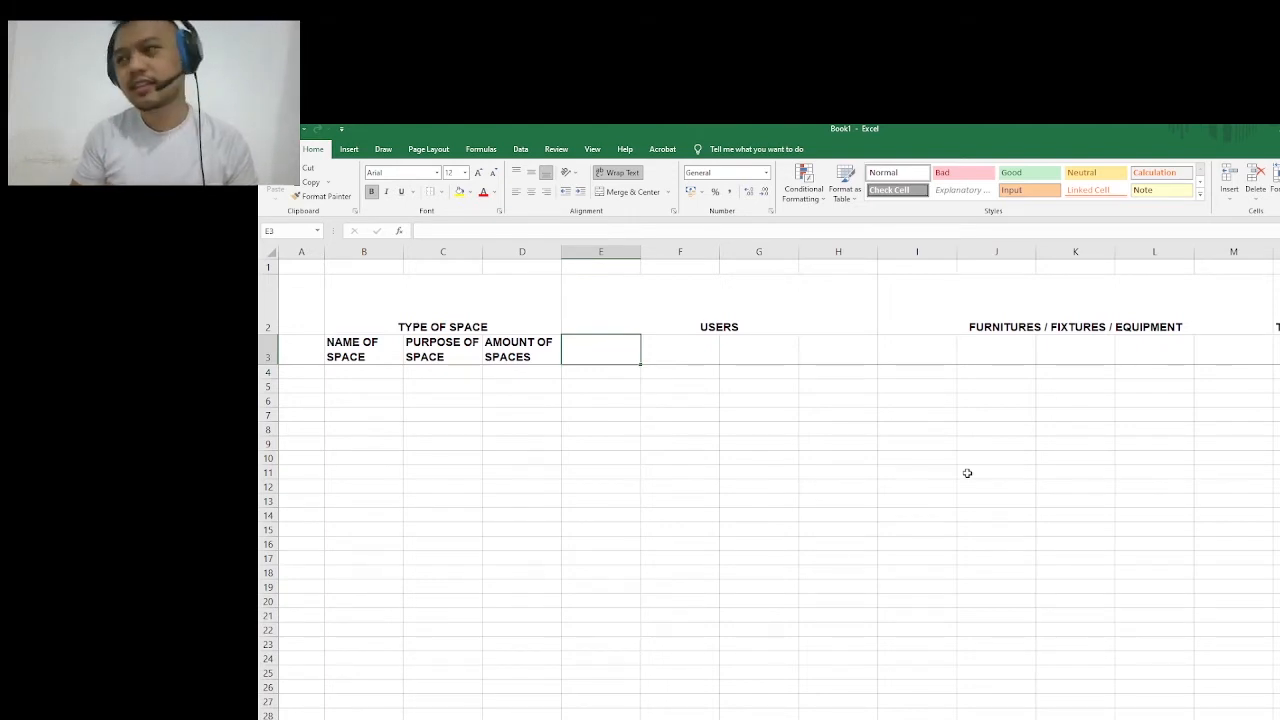
text(STATIC)
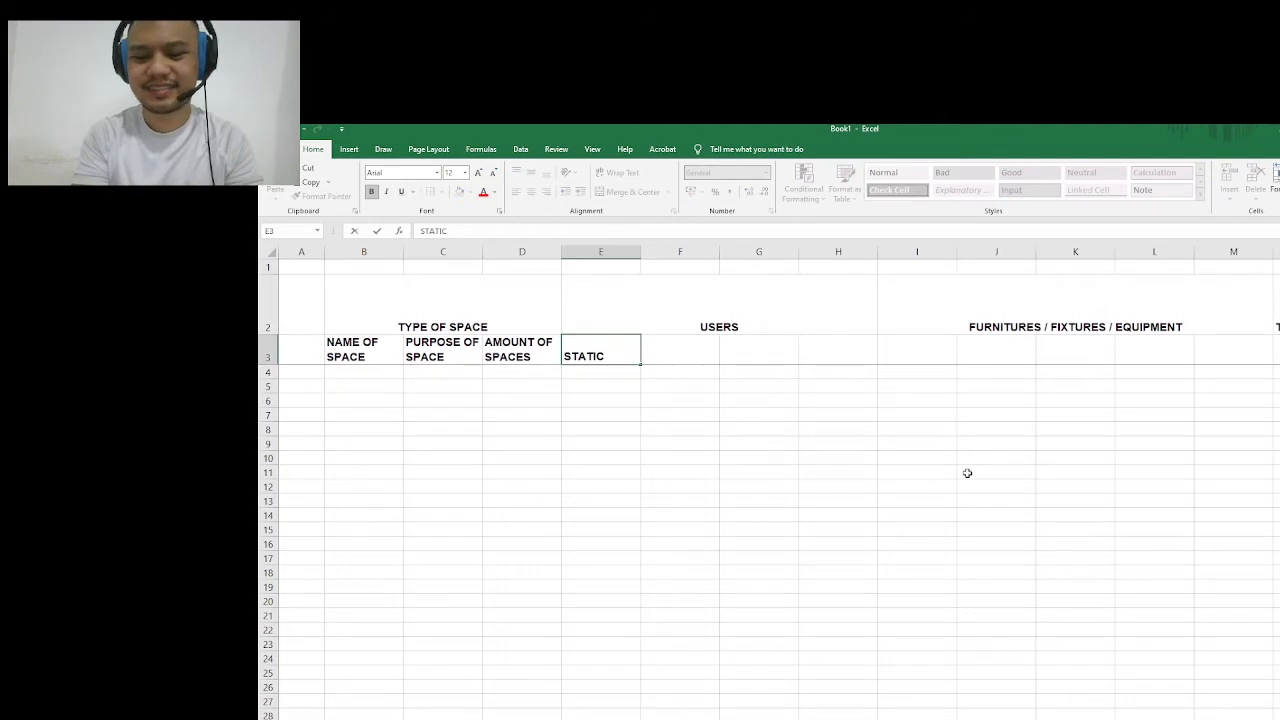
key(Tab)
text(PEDAL)
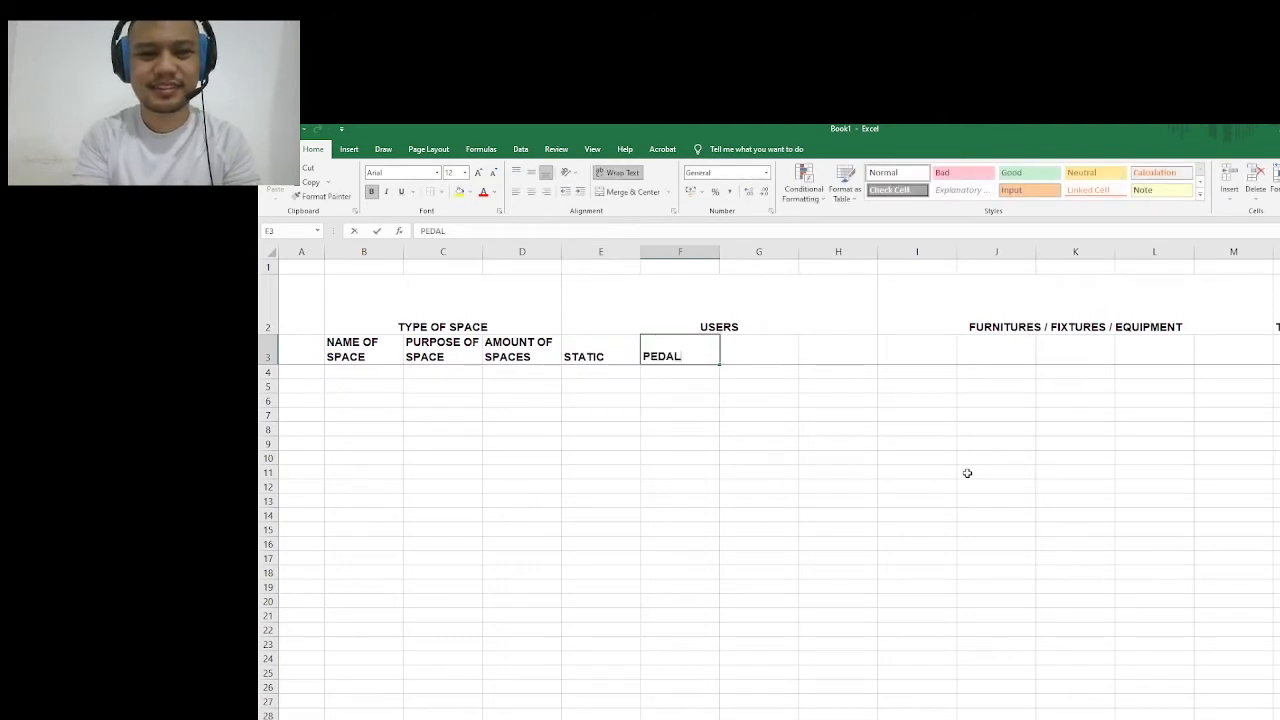
key(Tab)
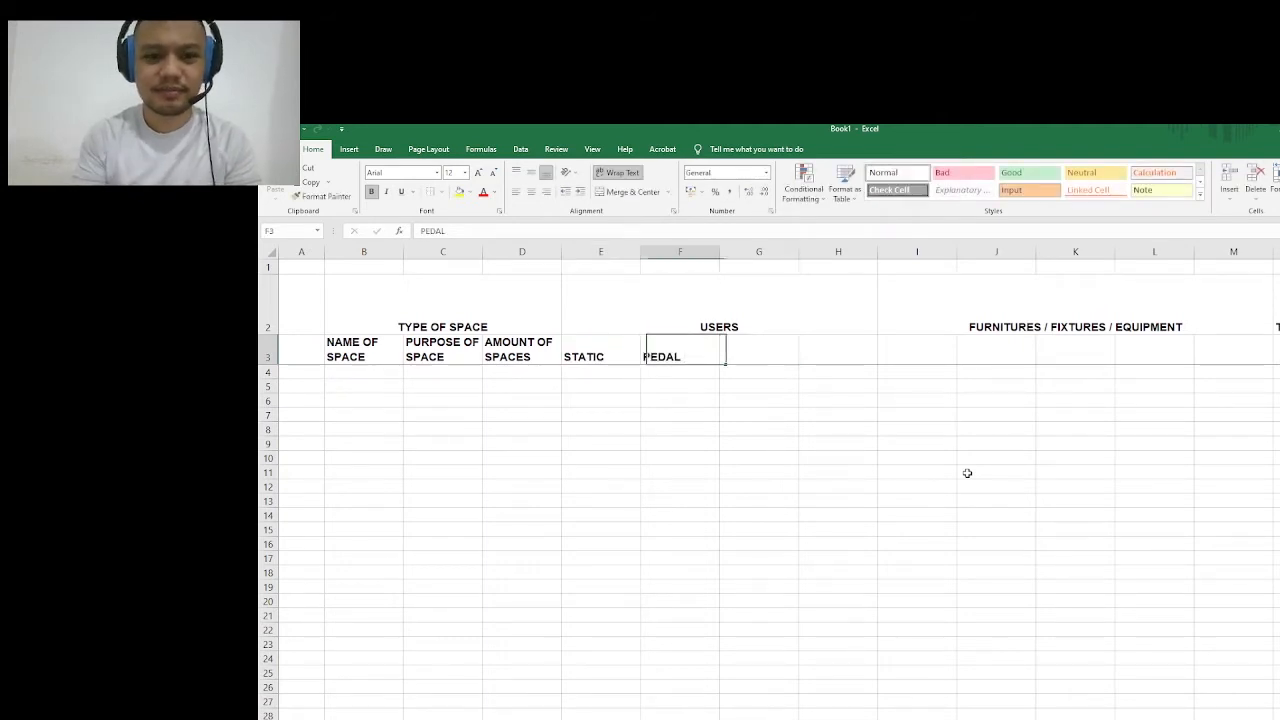
key(Left)
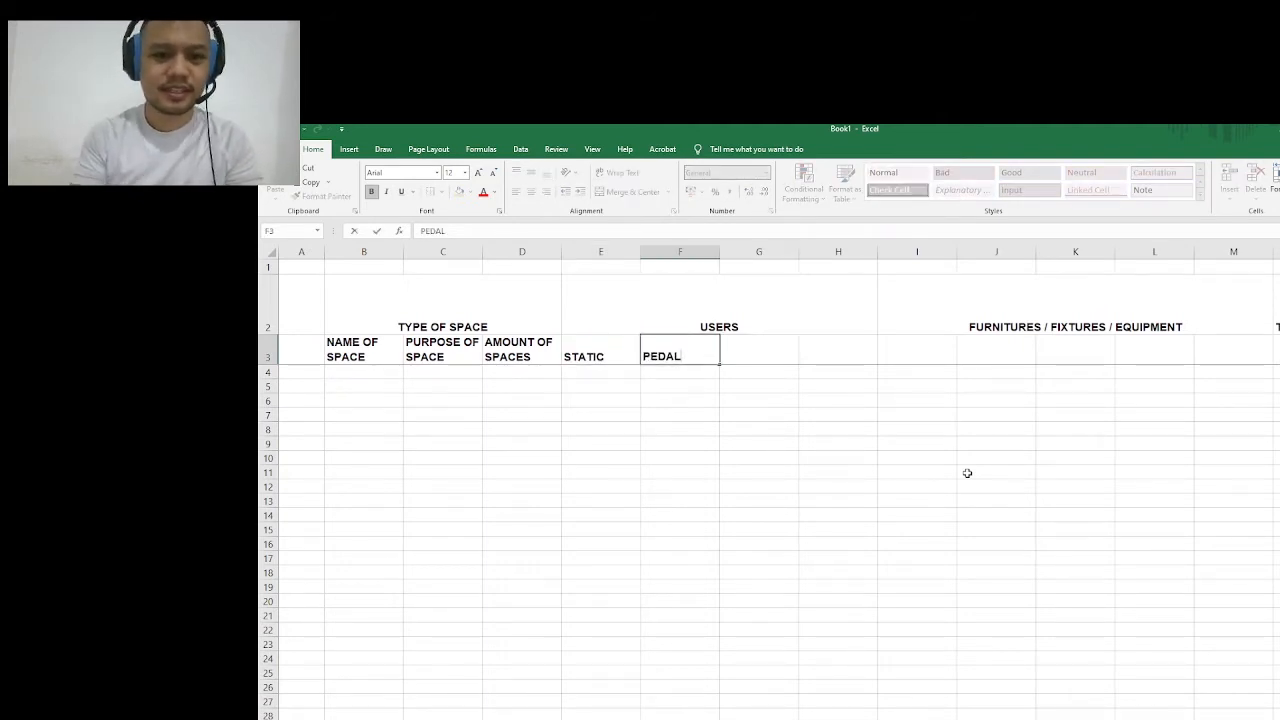
key(Escape)
key(Tab)
text(P)
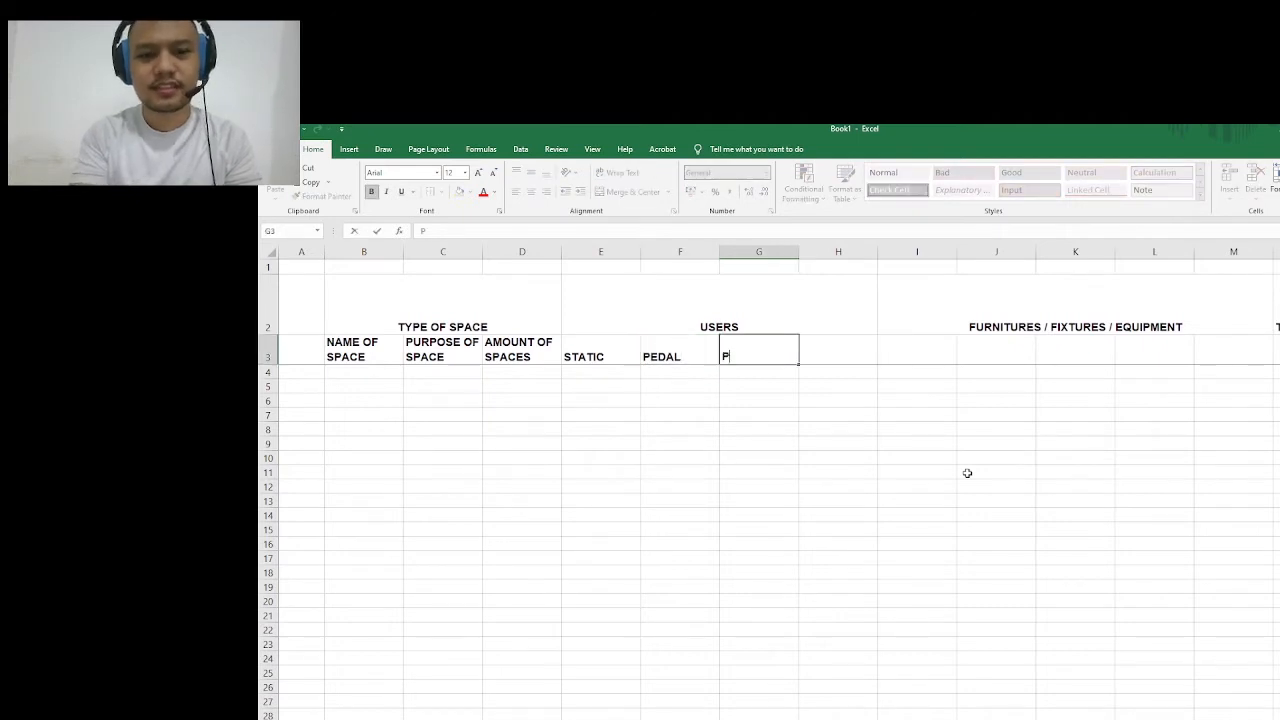
text(IVOTAL)
key(Return)
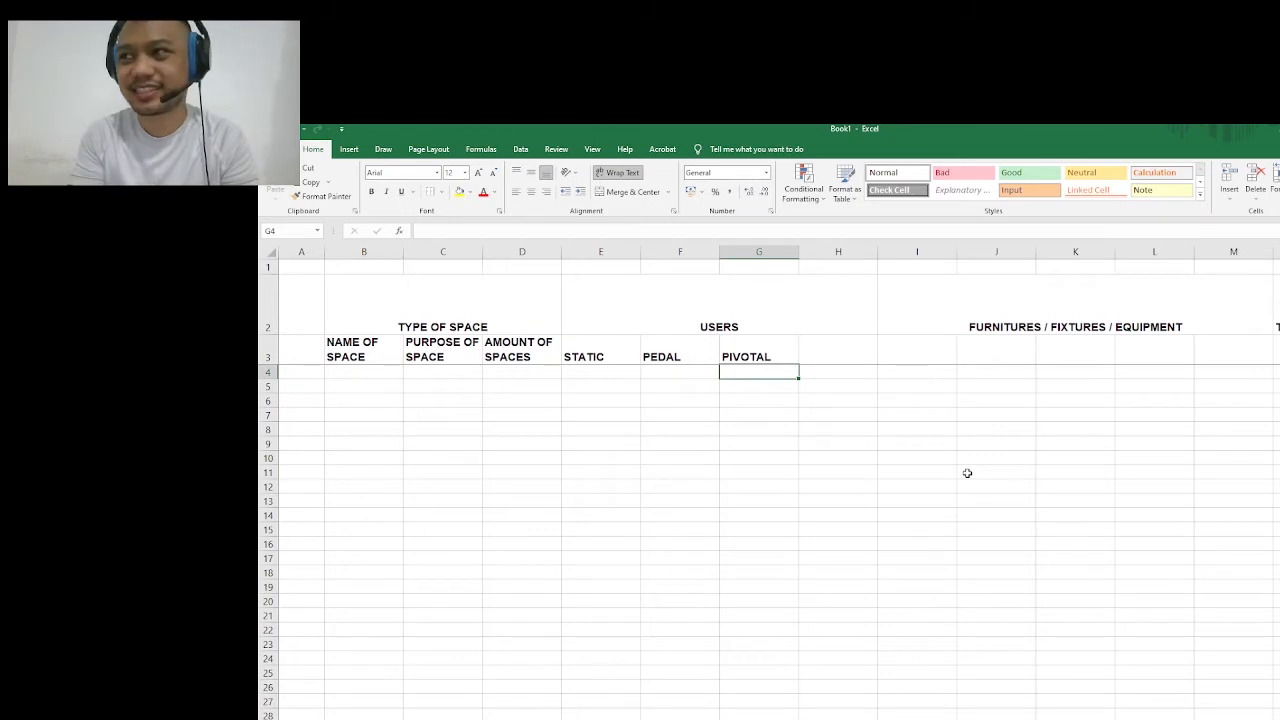
key(Left)
key(Left)
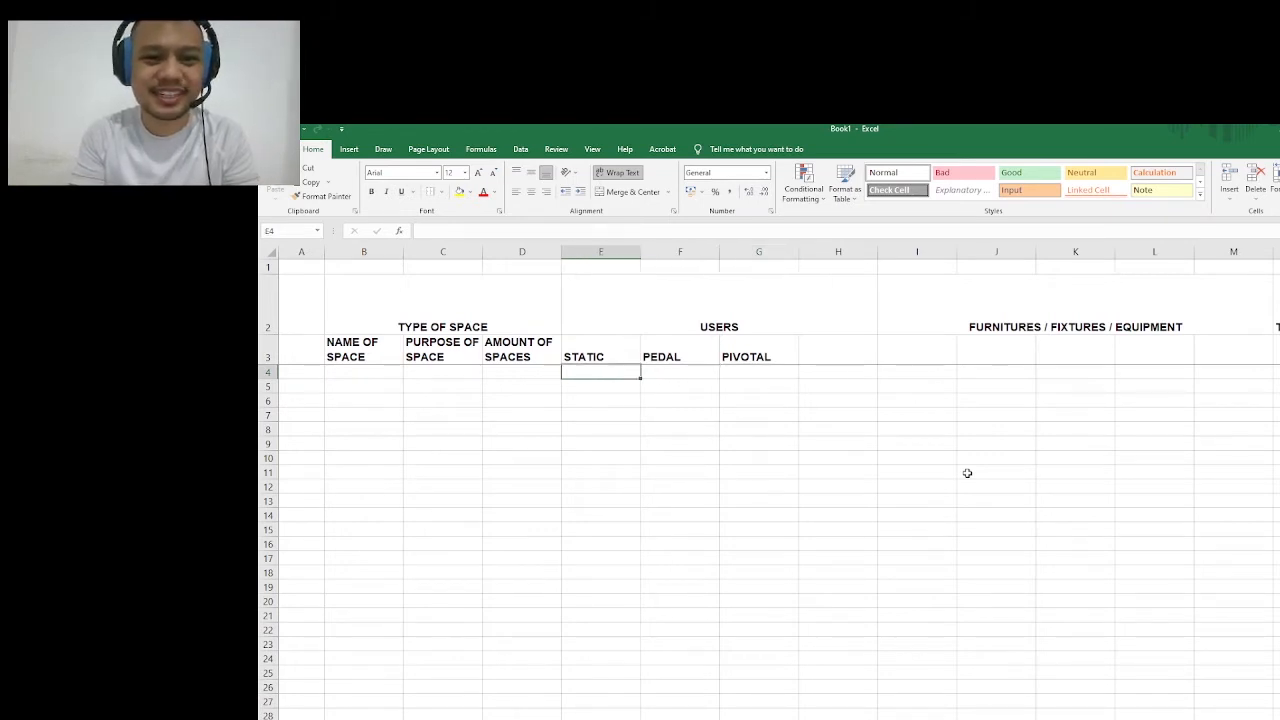
key(Up)
key(Right)
key(Right)
key(Left)
key(Left)
key(Left)
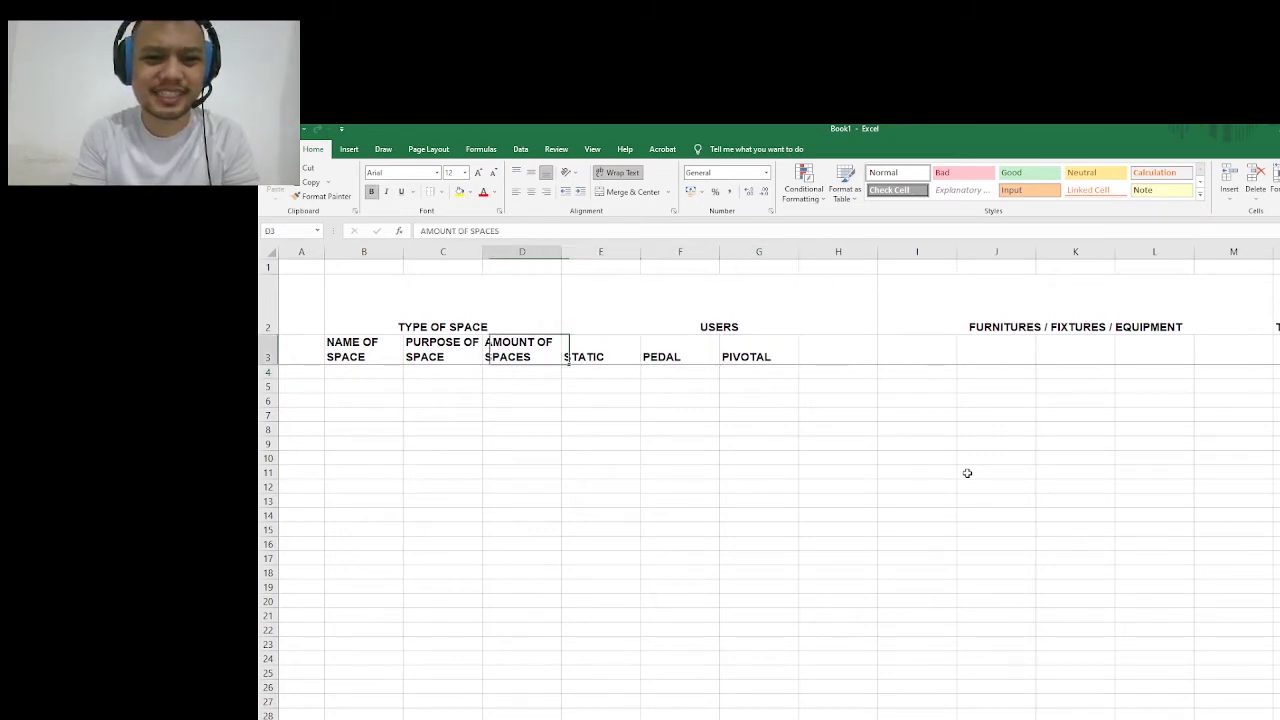
key(Right)
key(Right)
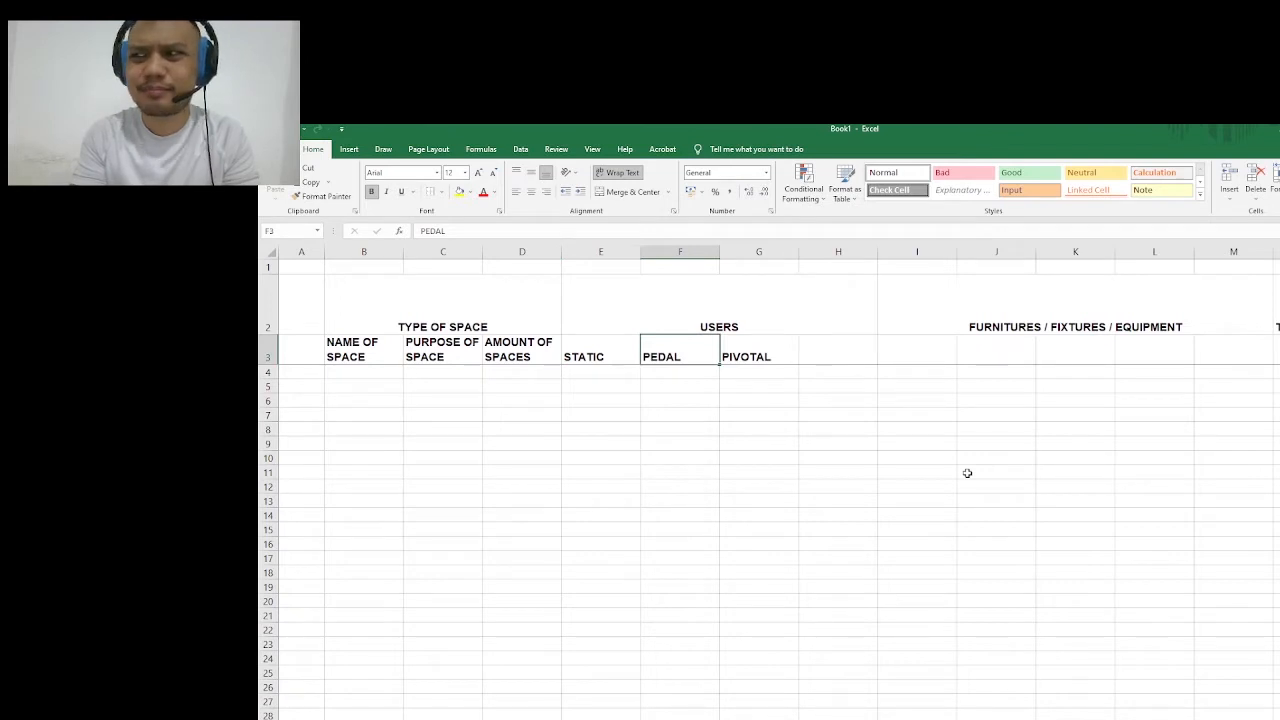
key(Right)
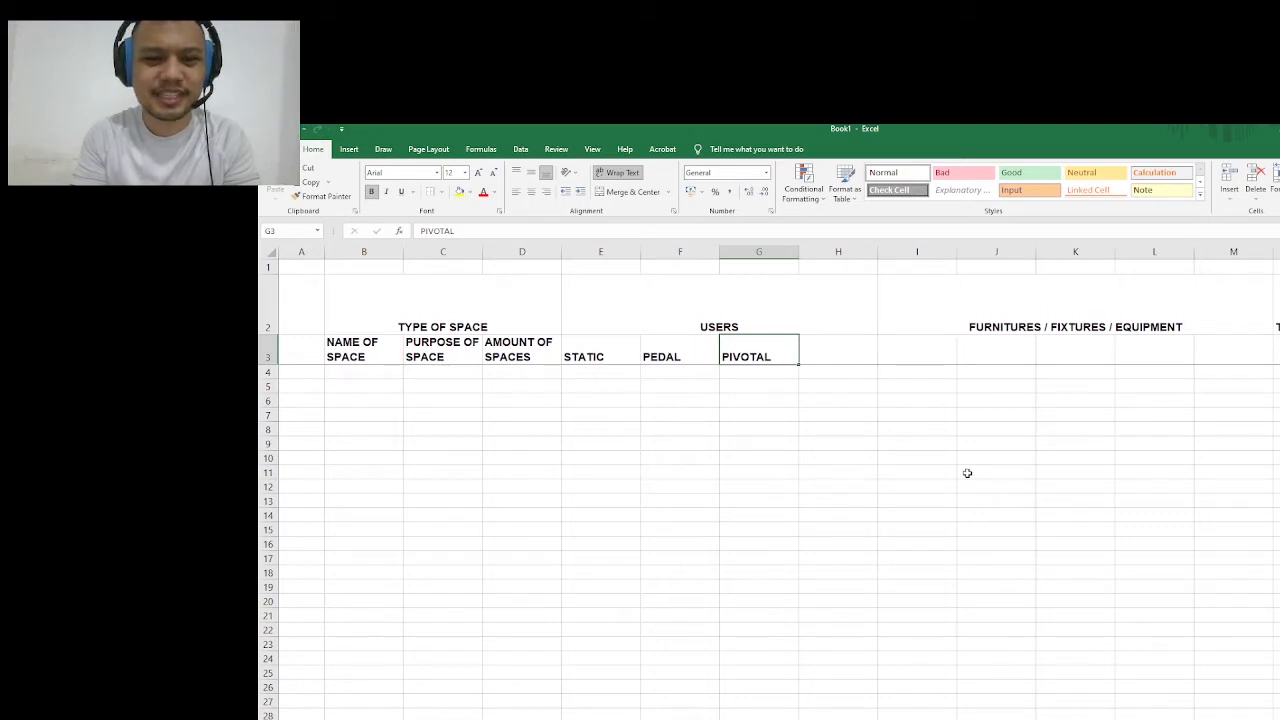
Replace the subheading in cell E3 with "STATIC MOVEMENT"
key(Left)
key(Left)
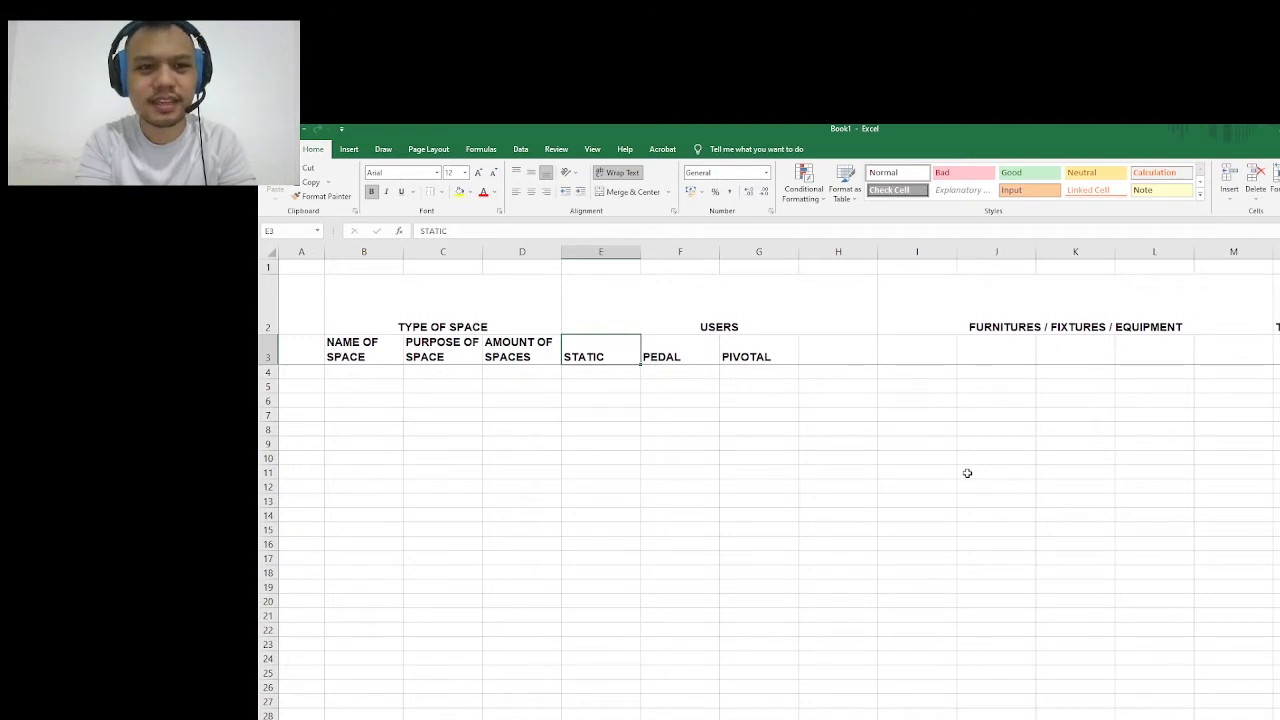
text(STATI)
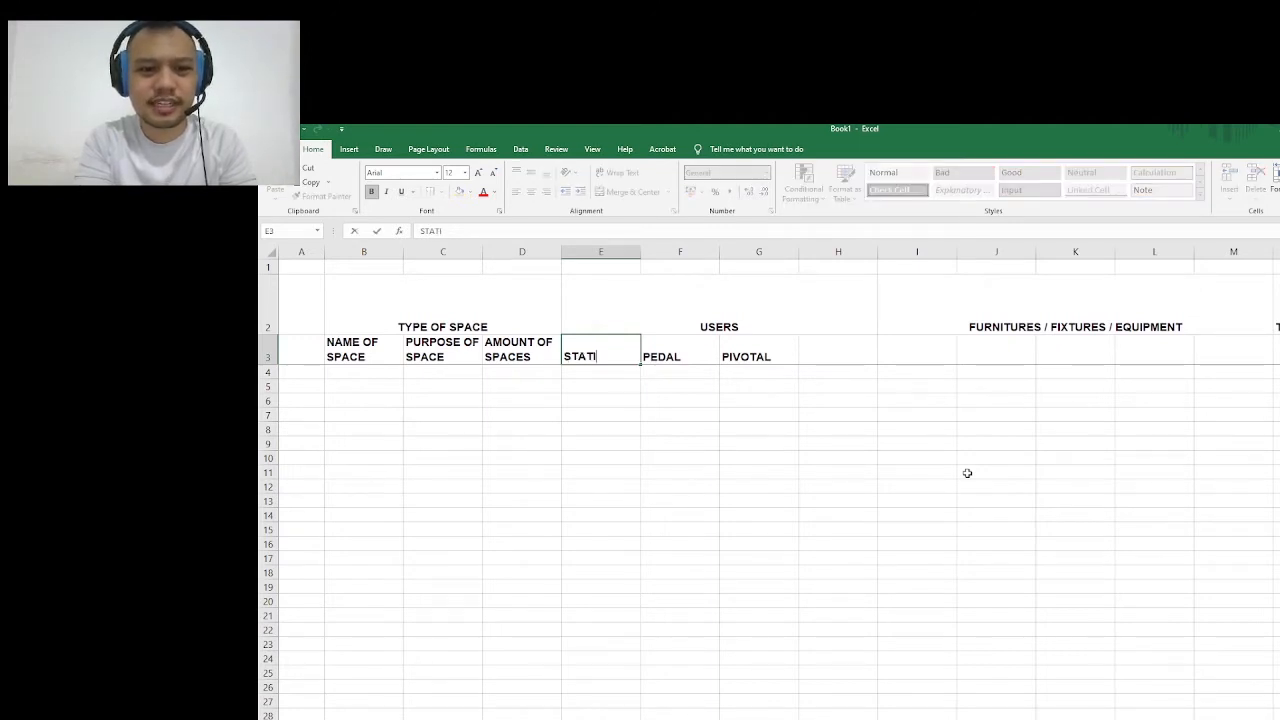
text(C)
text( MOV)
key(BackSpace)
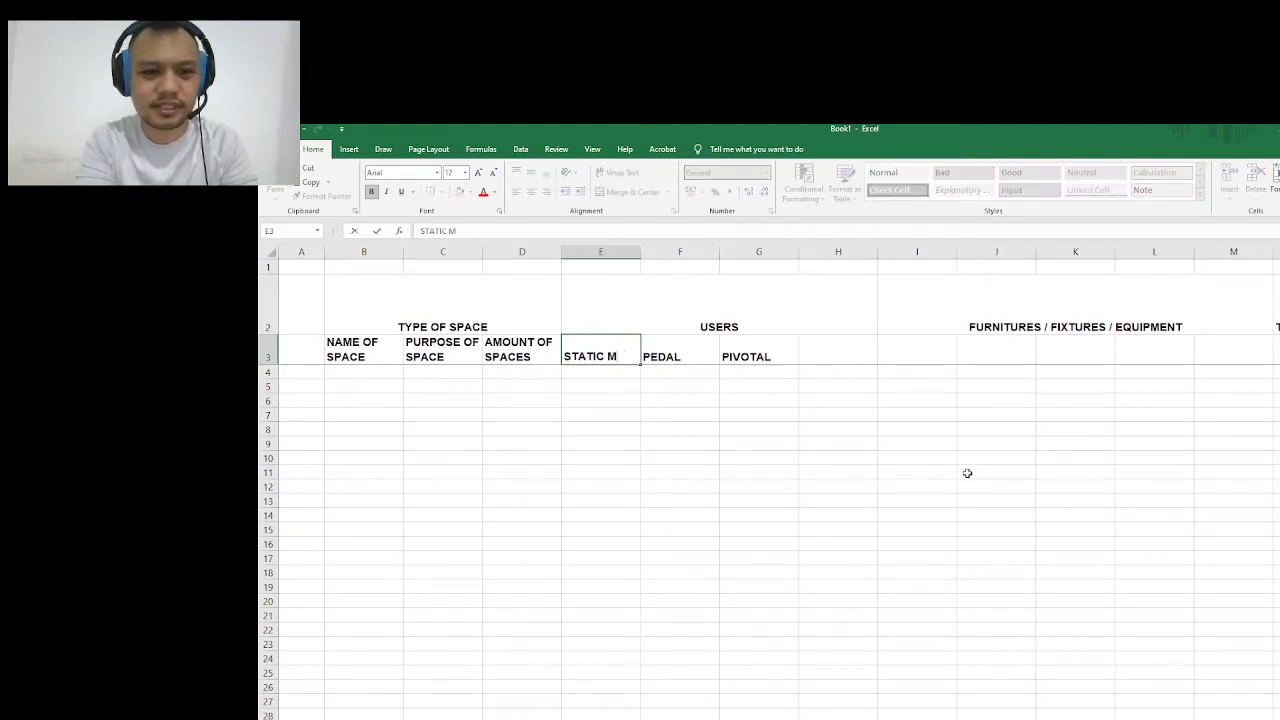
text(OVEMENT)
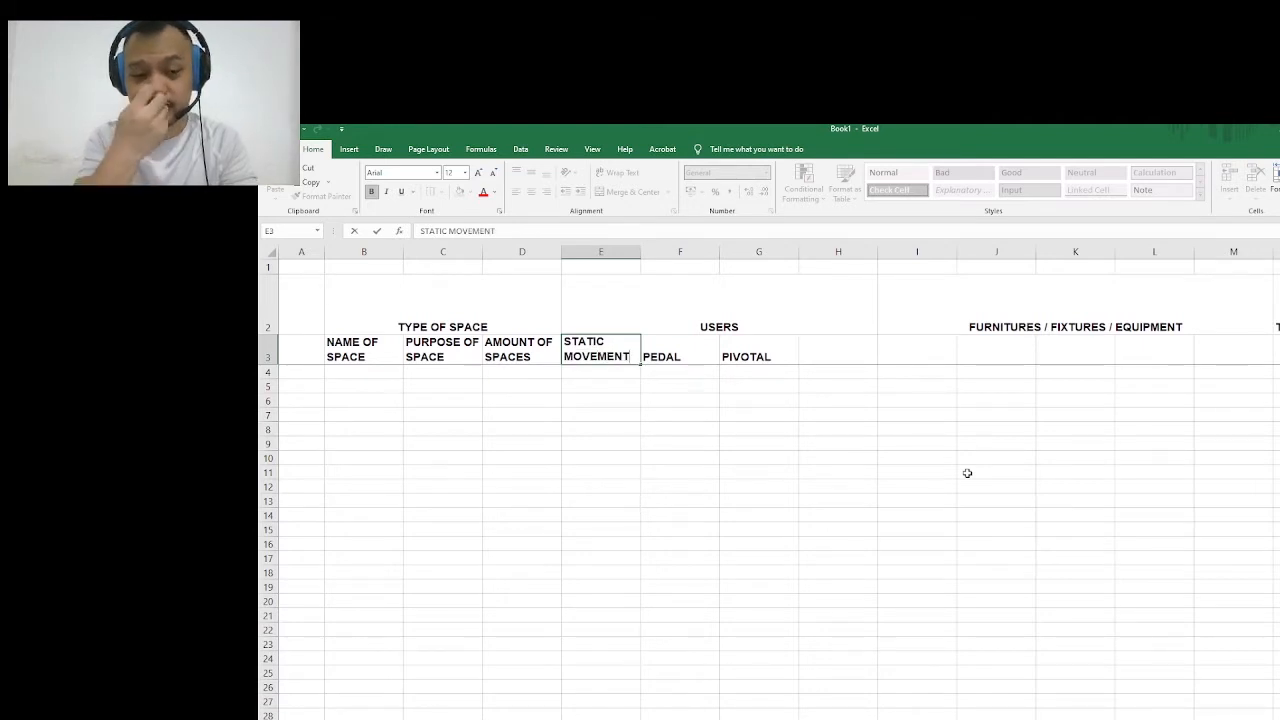
key(Tab)
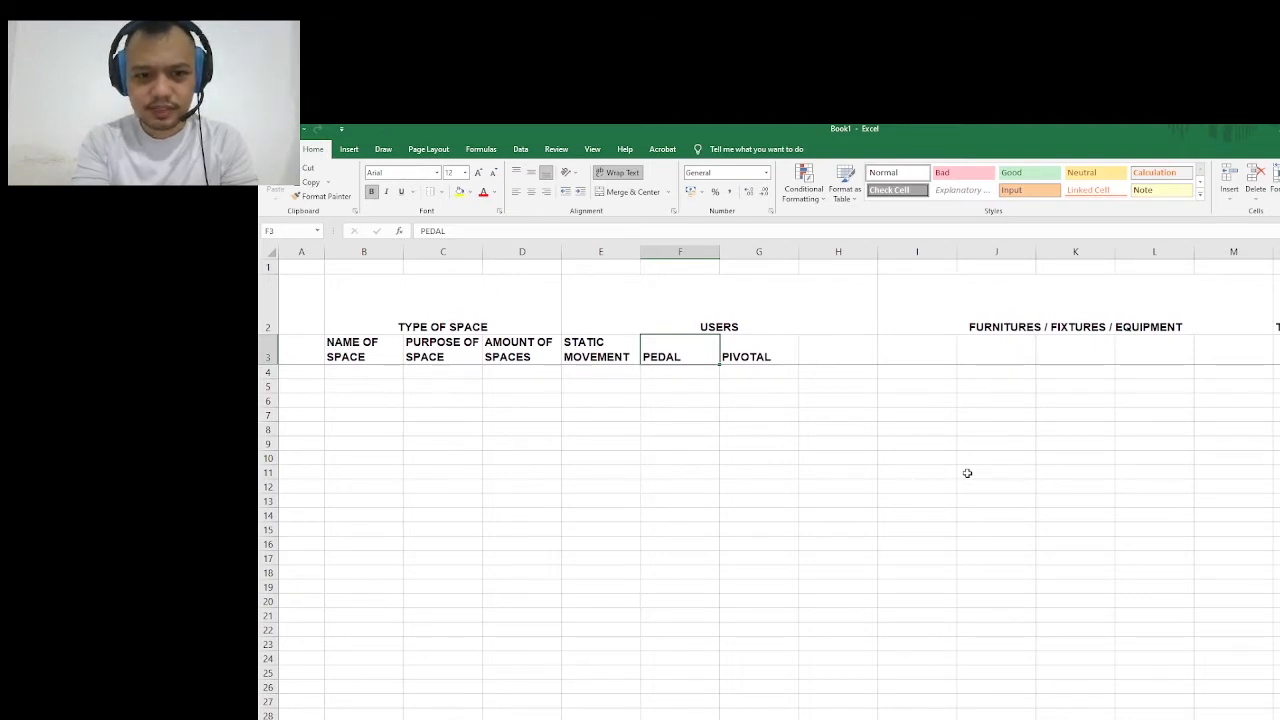
Replace the subheadings in cells F3 and G3 with "MARGINAL MOVEMENT" and "CONSTANT MOVEMENT"
text(MARGINAL MOVEM)
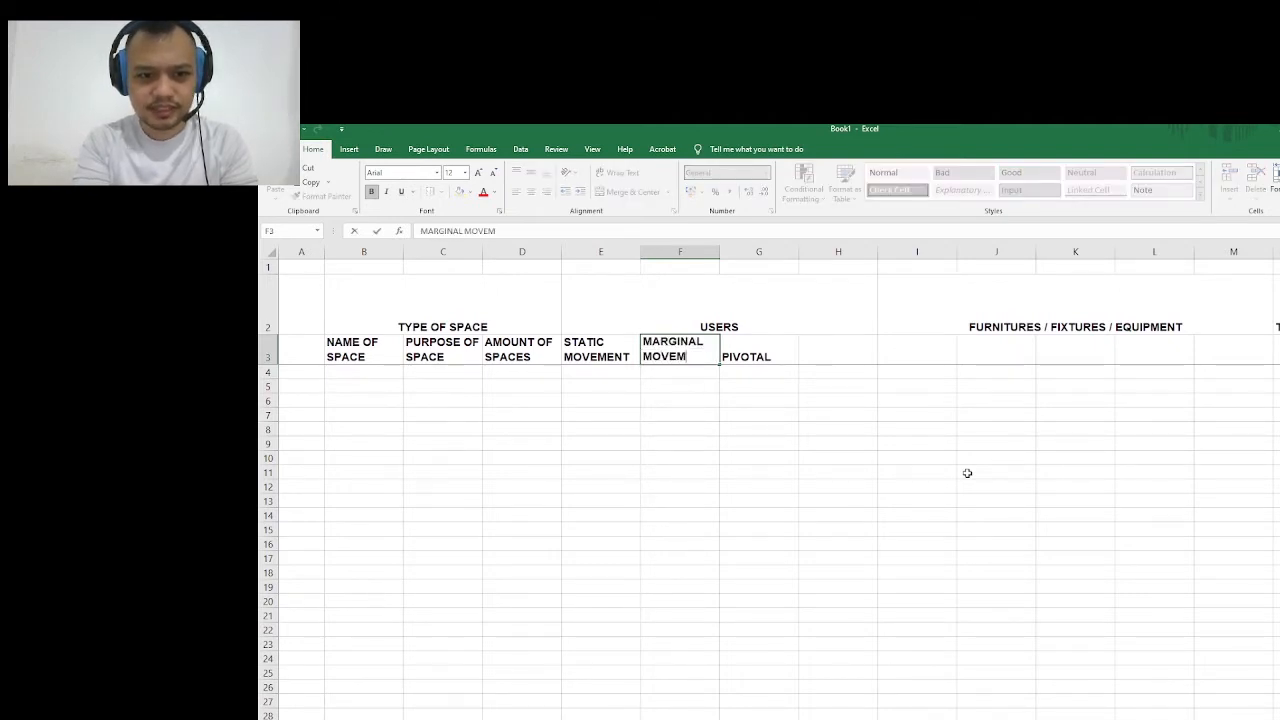
text(ENT)
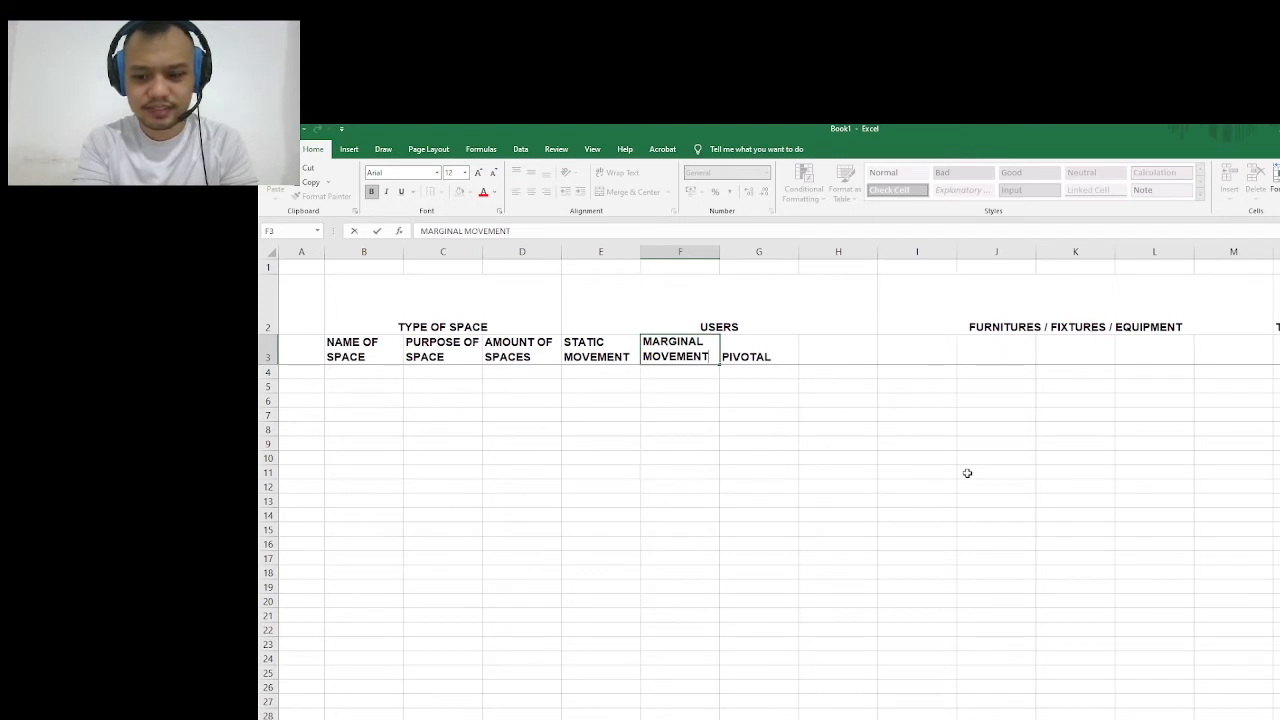
key(Tab)
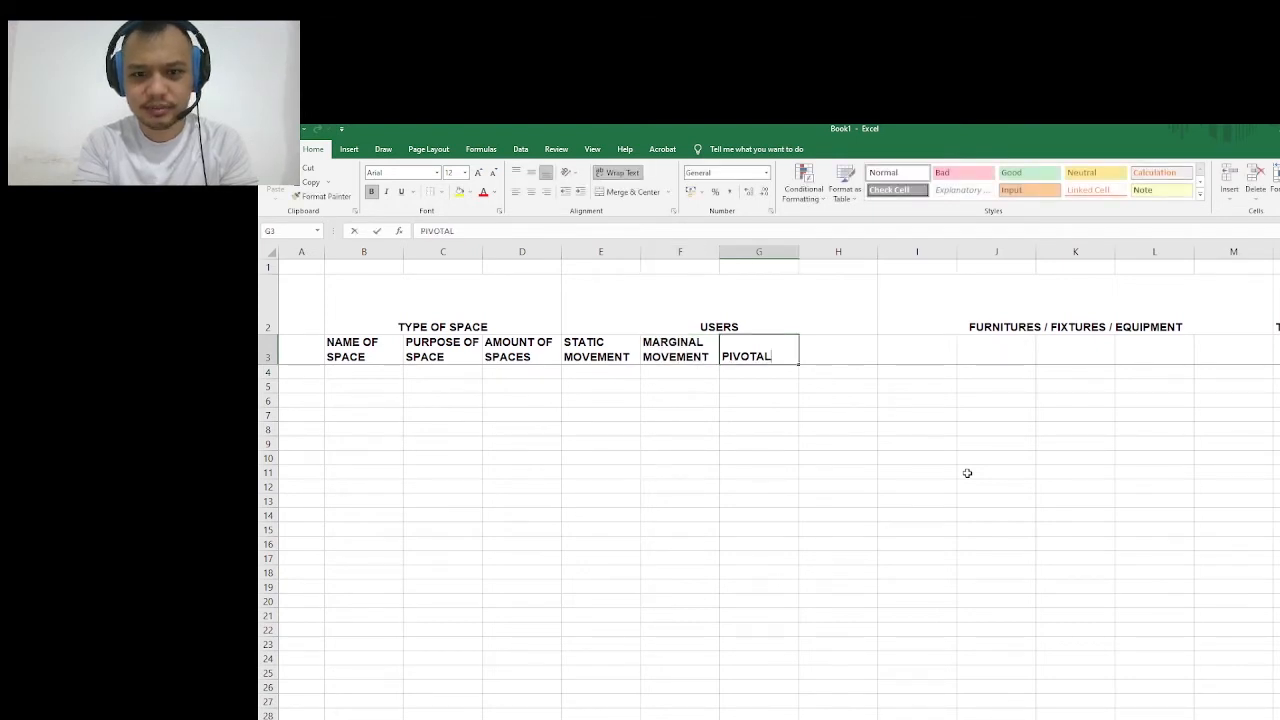
text(CONSTANT C)
key(BackSpace)
text(MO)
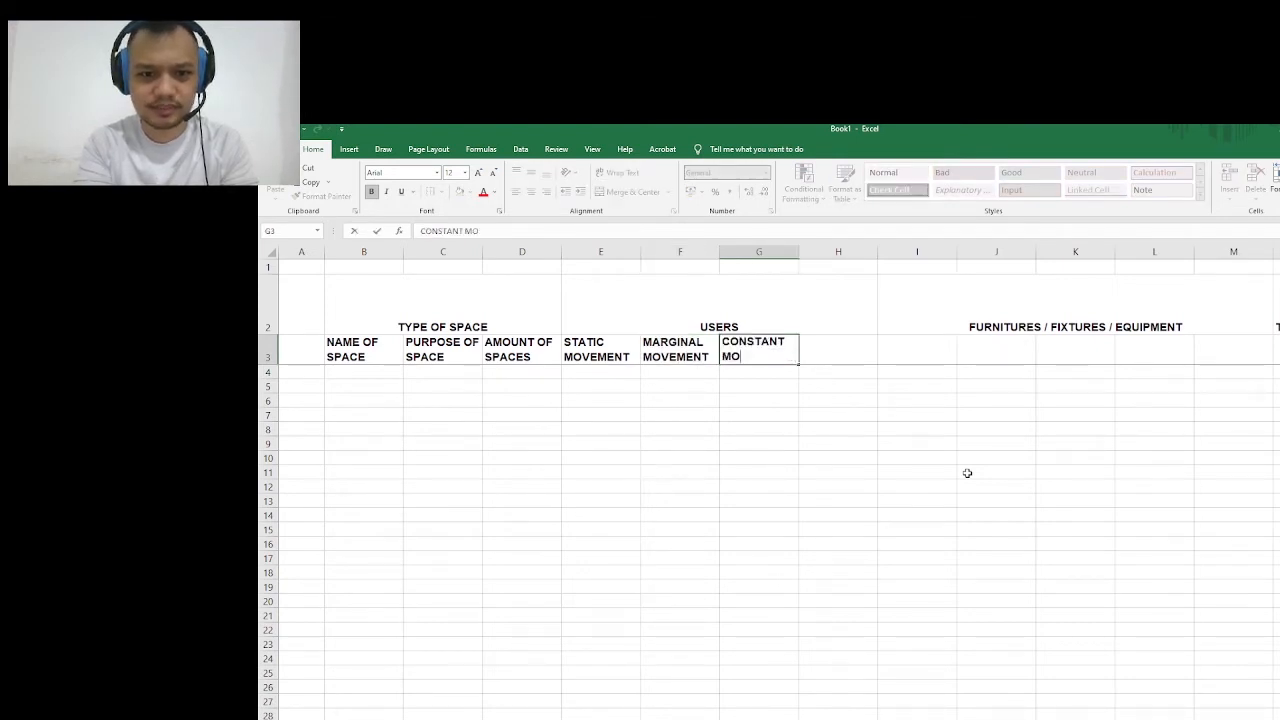
text(VEMENT)
key(Return)
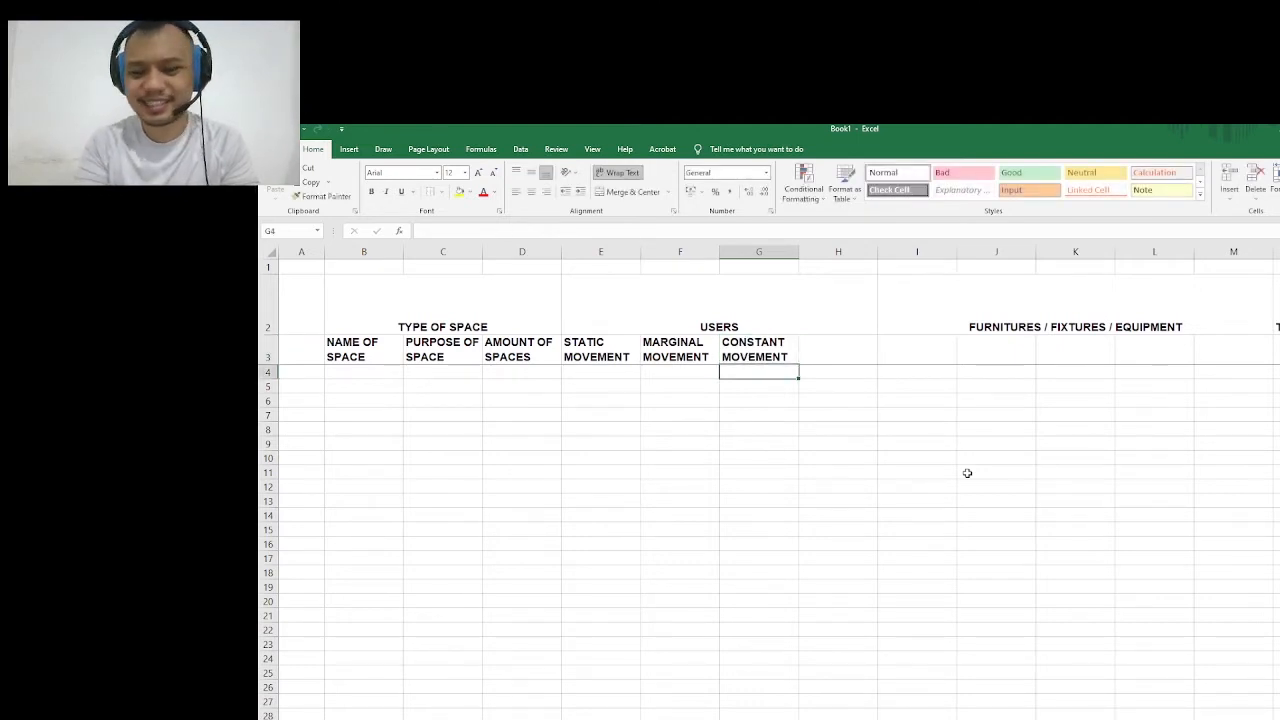
key(Left)
key(Left)
key(Up)
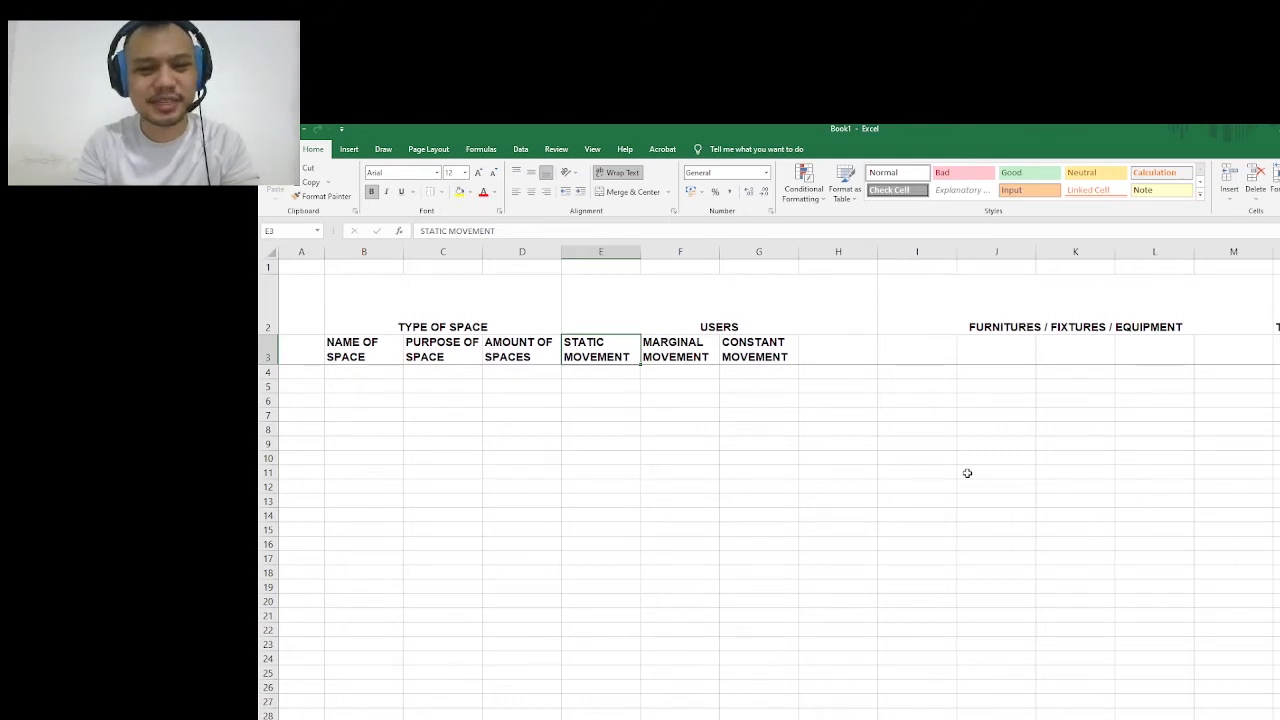
key(Right)
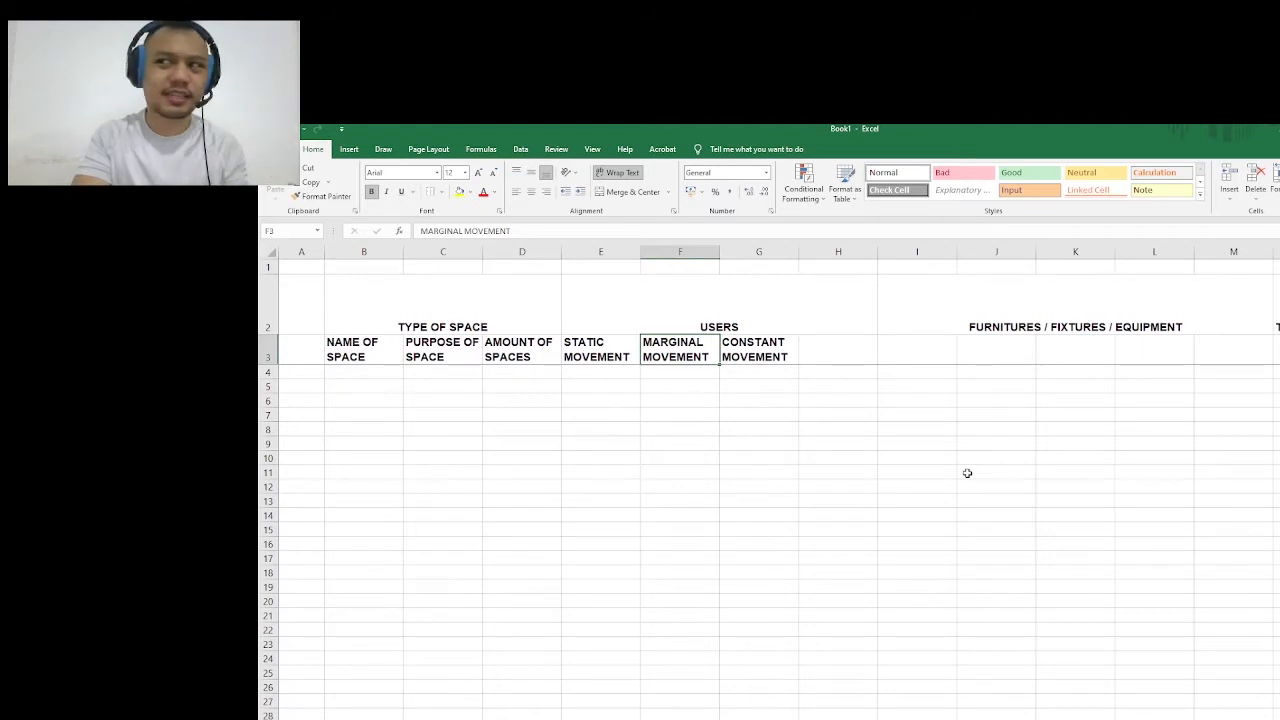
key(Right)
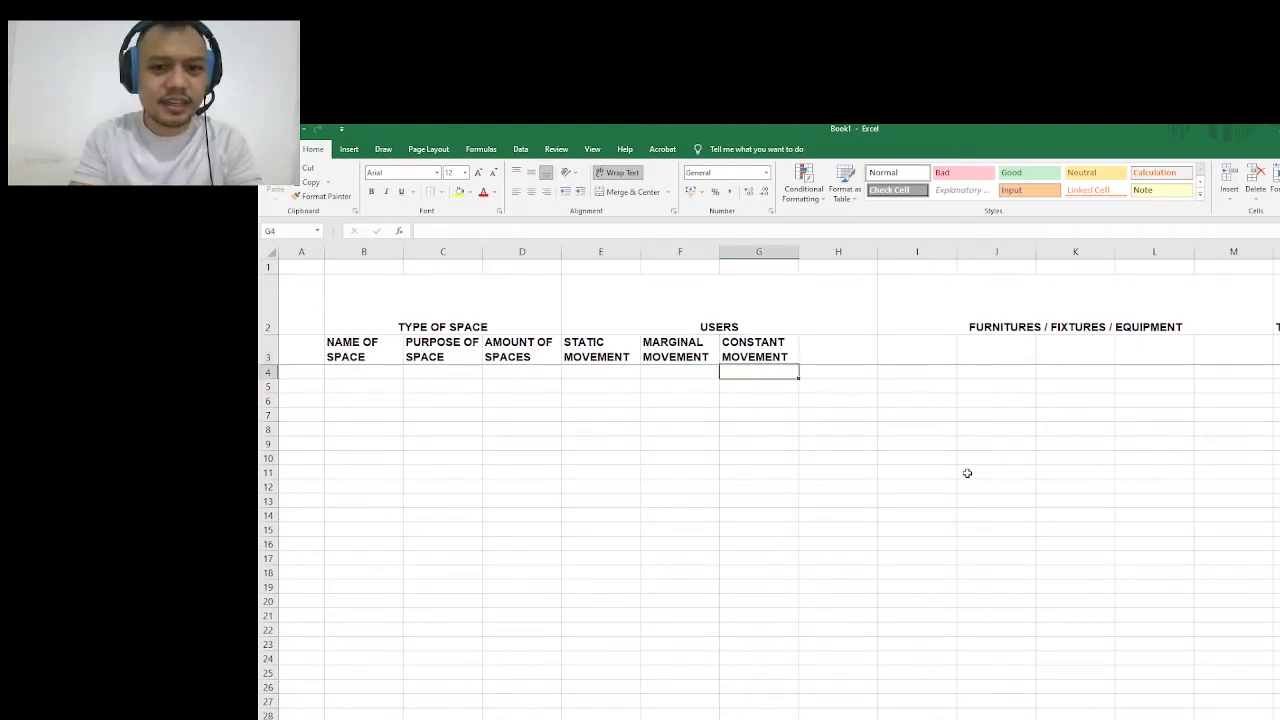
Enter the subheading "TOTAL AMOUNT OF AREA IN SQM" in cell H3 under USERS
key(Right)
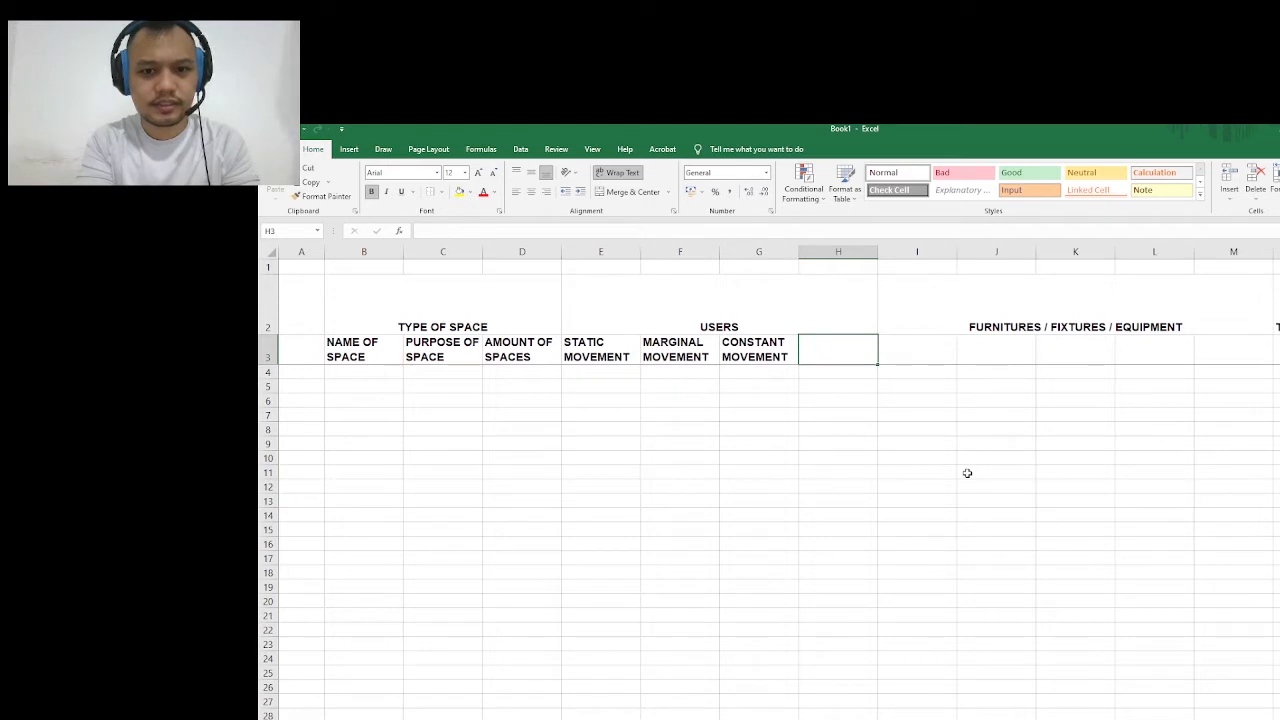
text(TOTAL)
text( AM)
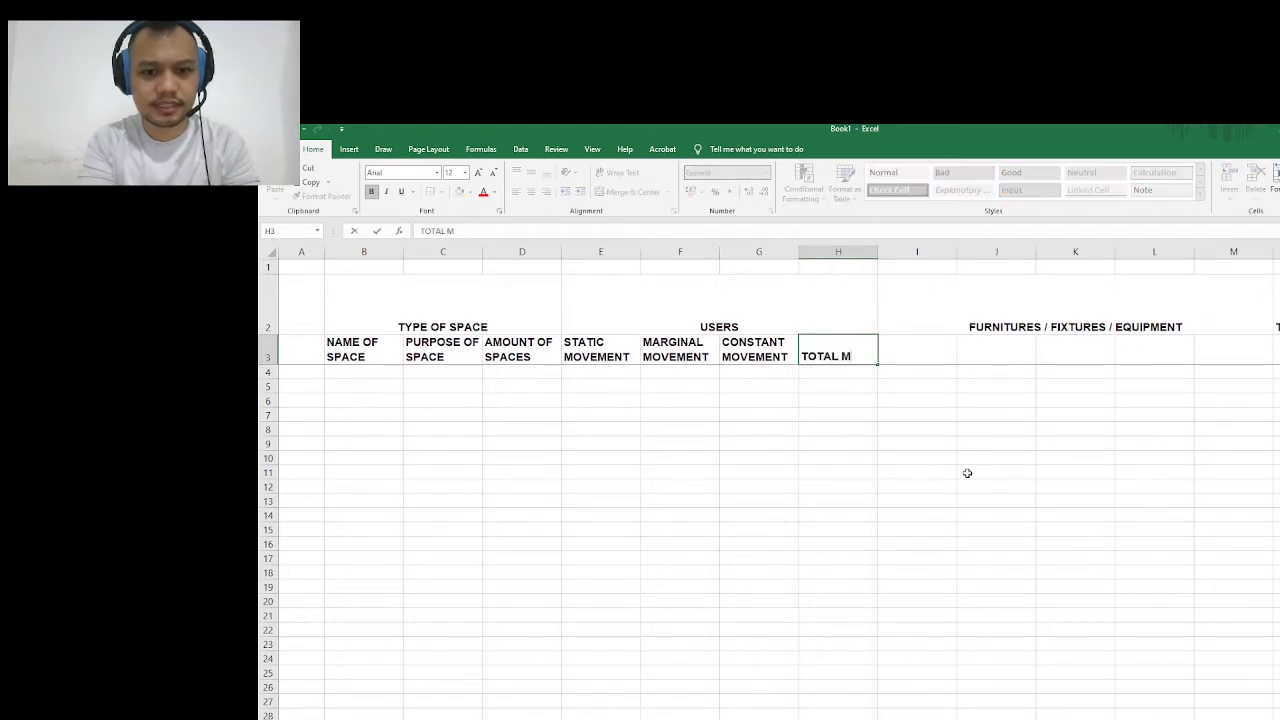
key(BackSpace)
text(AMOUNT OF SPACE)
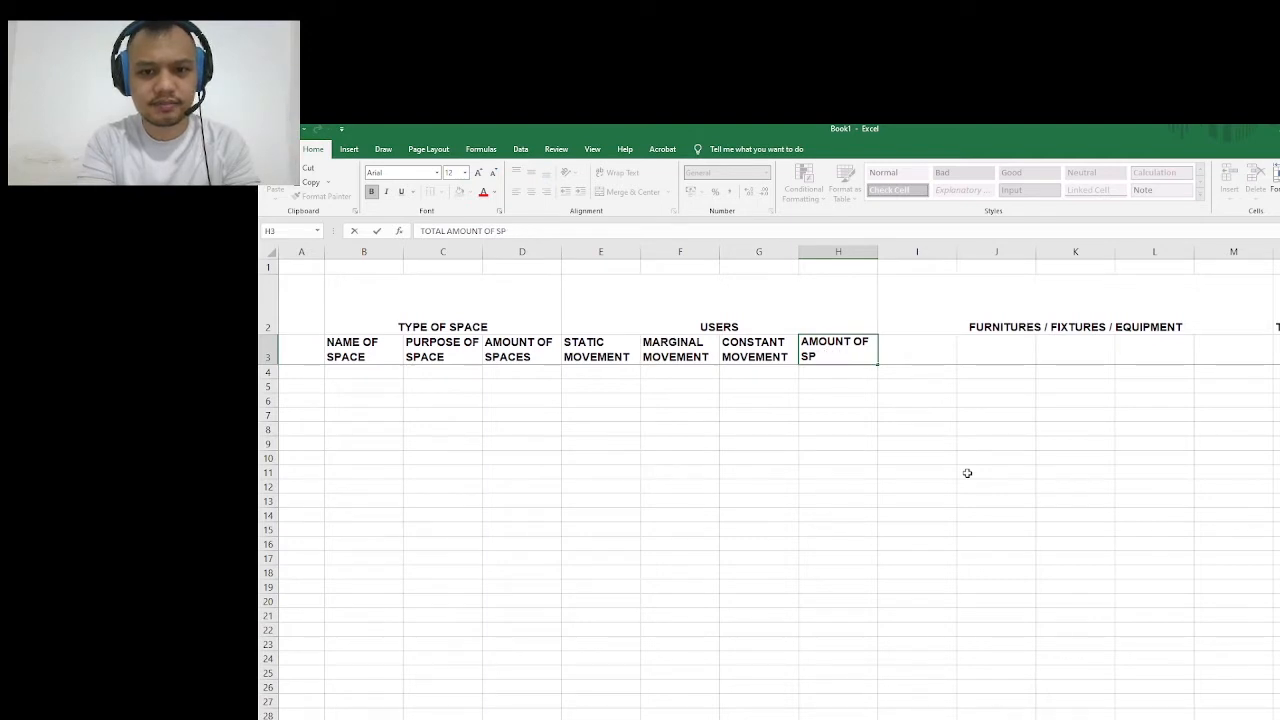
key(BackSpace)
key(BackSpace)
text(AREA)
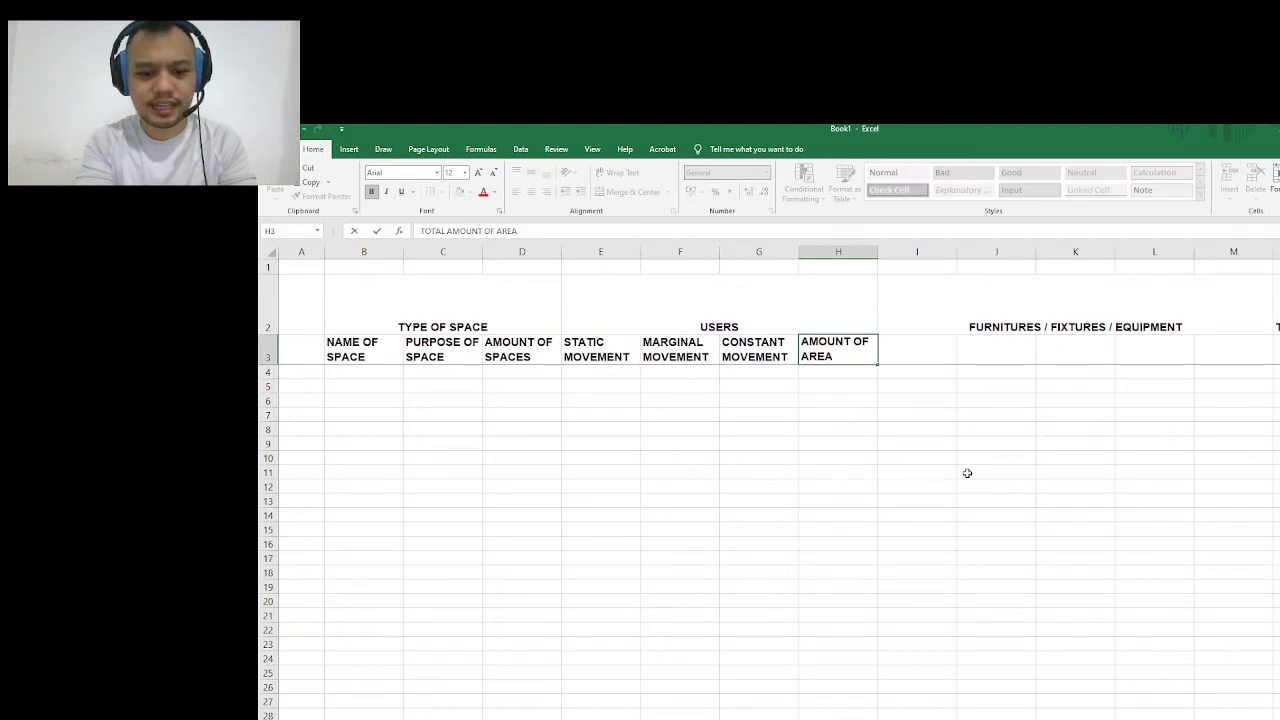
text(IN)
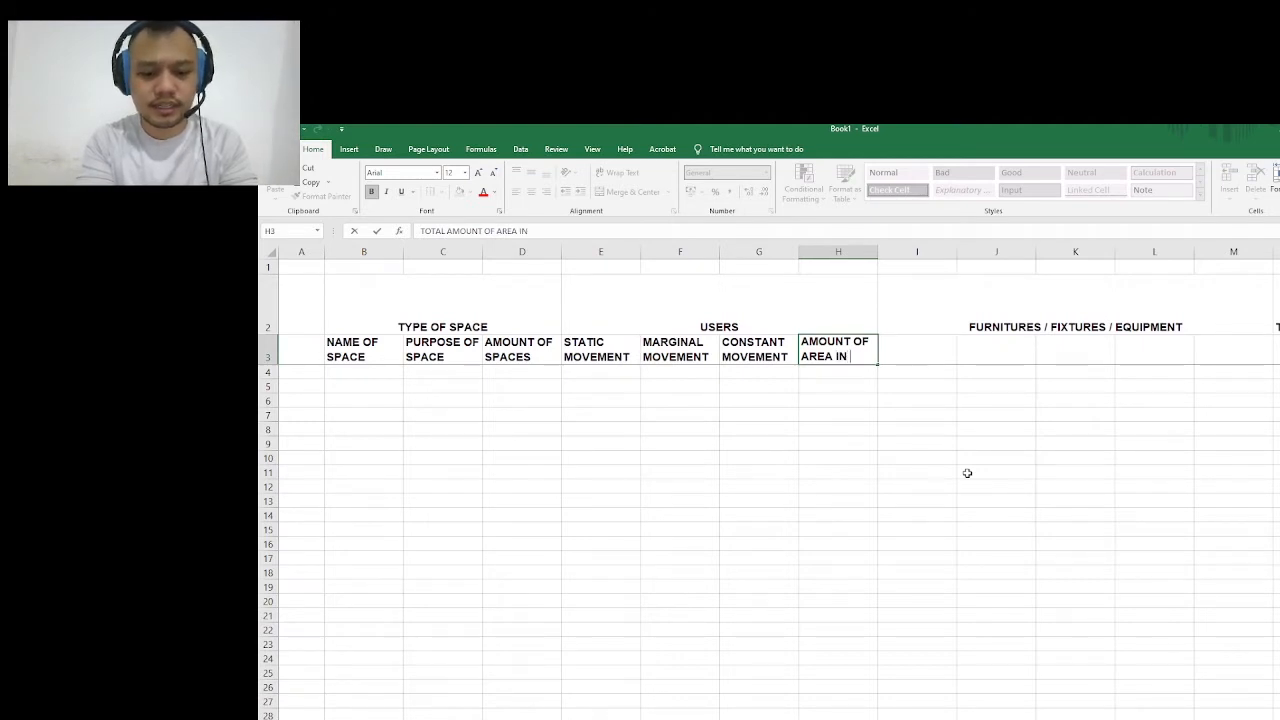
text( SQM)
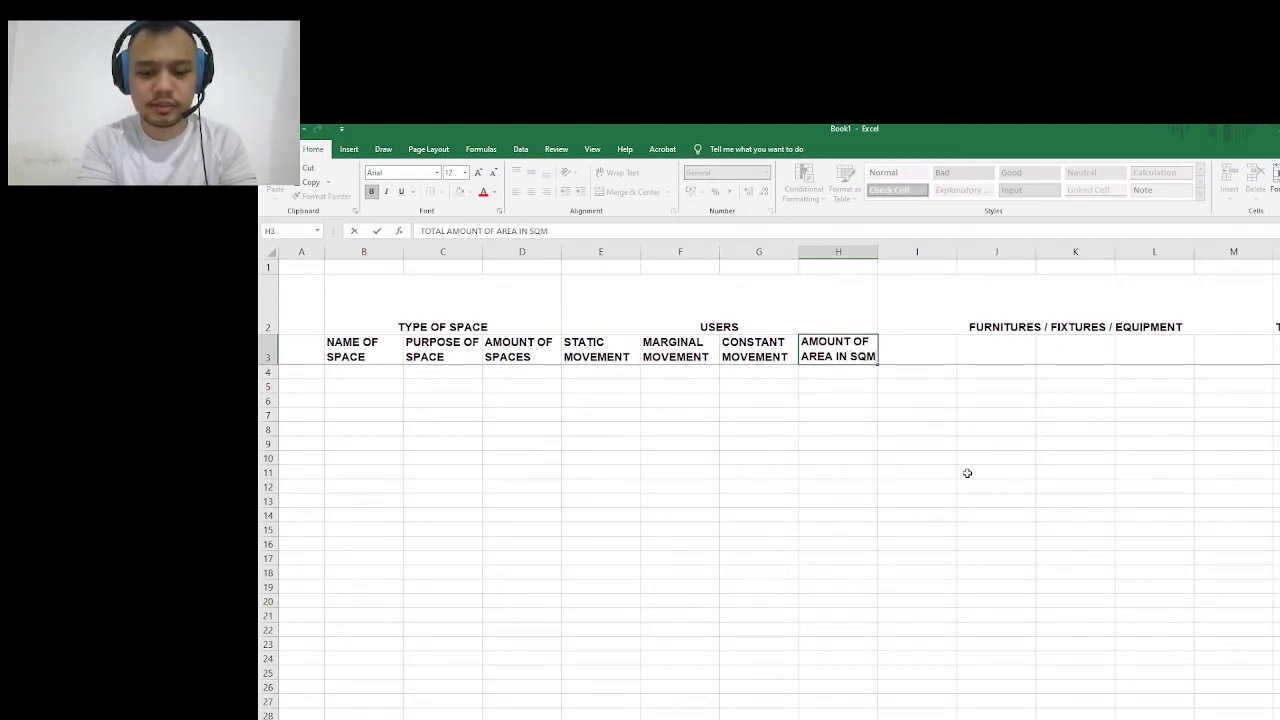
key(Return)
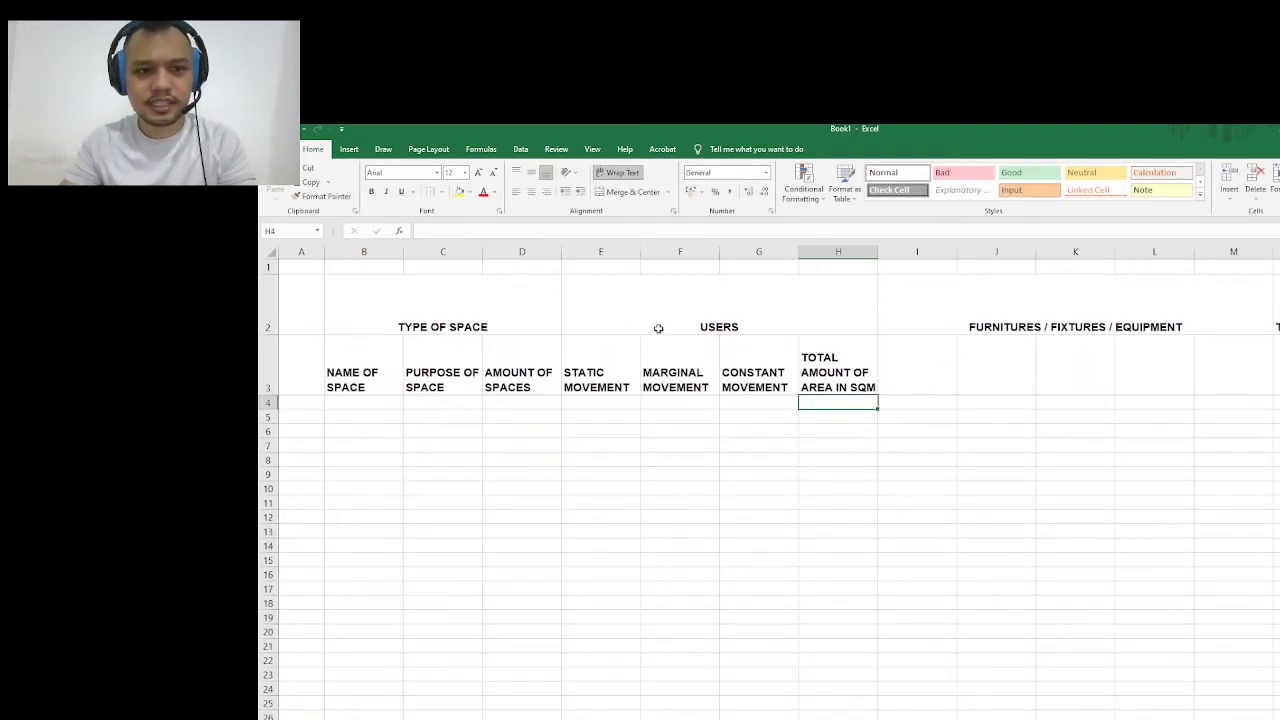
Apply an outside border around columns B through D, the TYPE OF SPACE group
drag(379, 248, 514, 251)
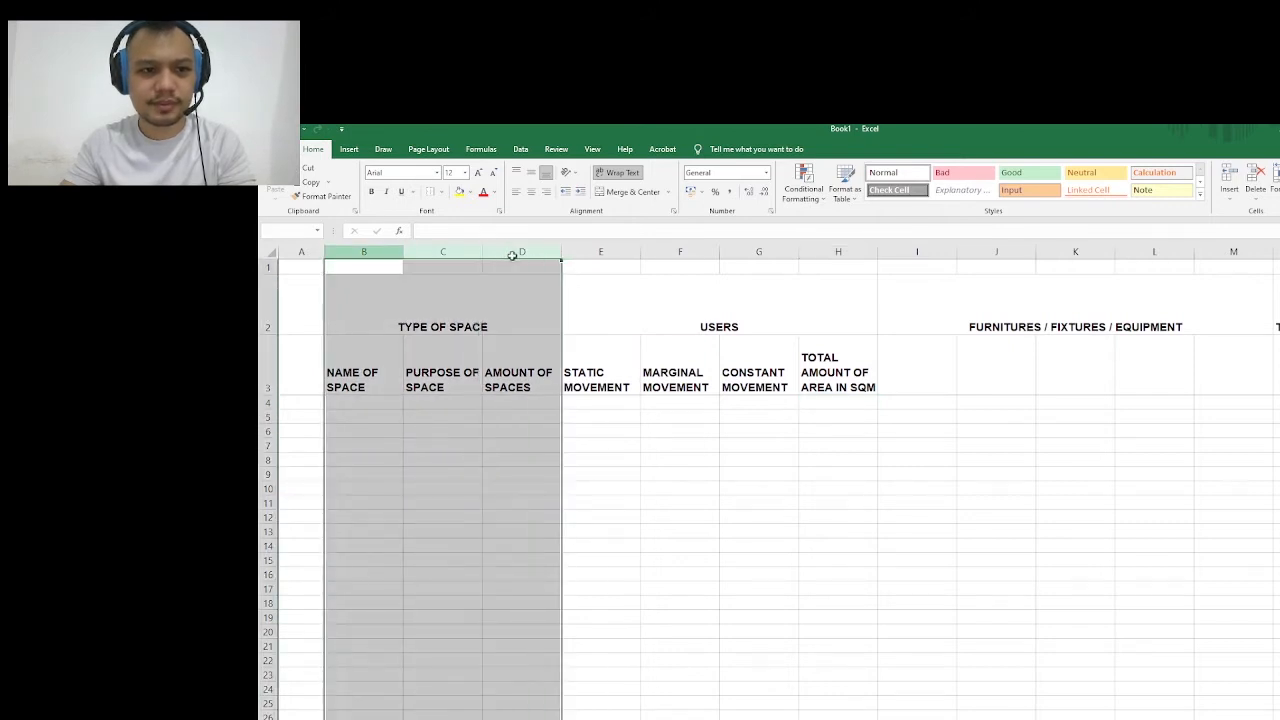
click(442, 192)
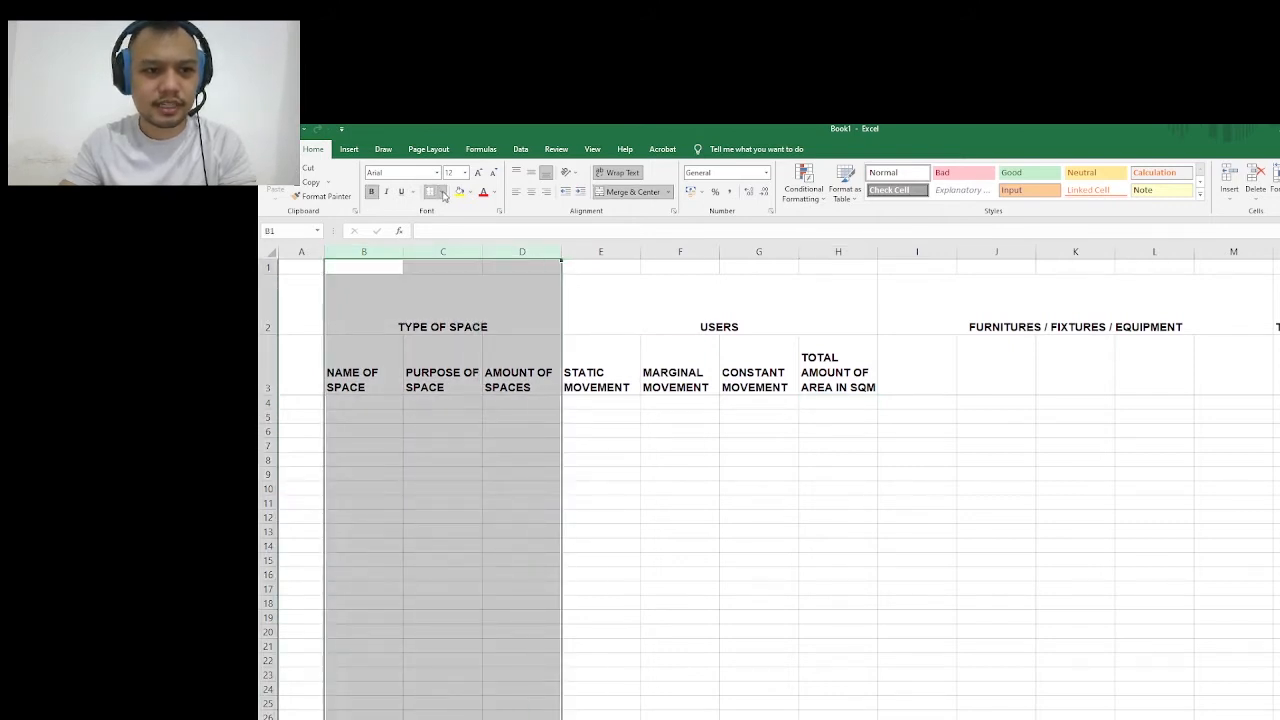
click(441, 194)
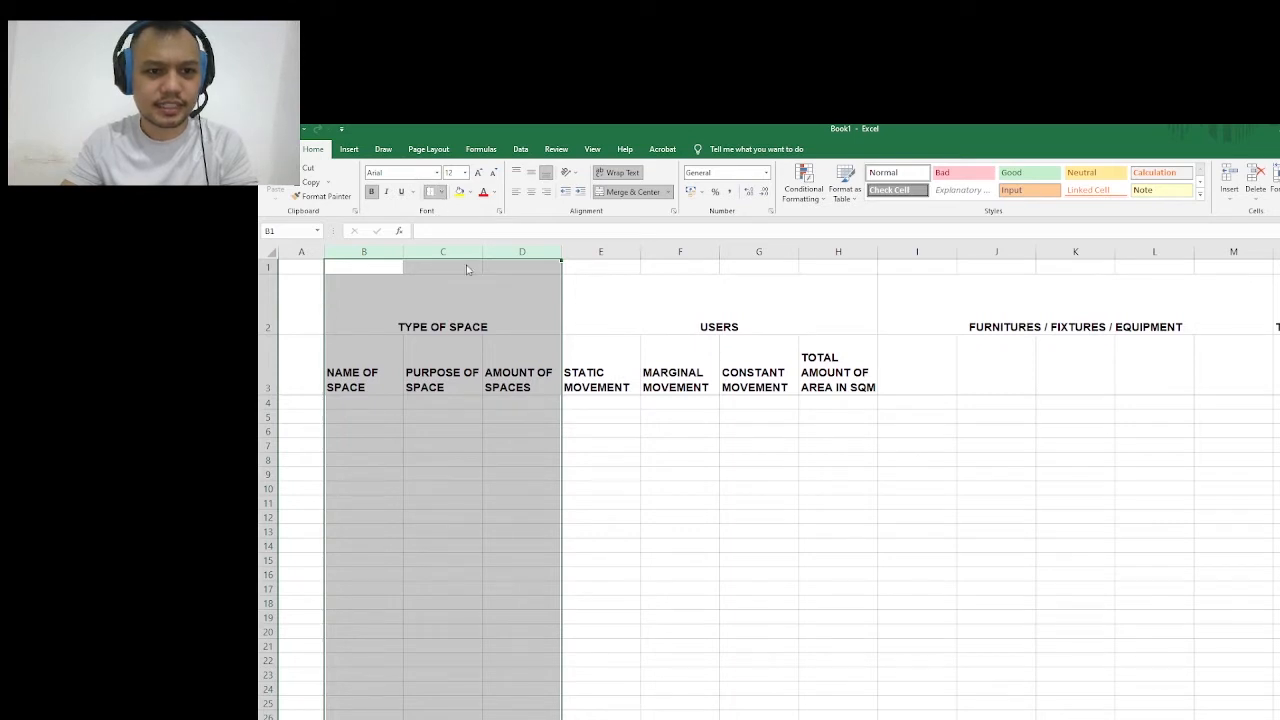
Apply outside borders around columns E through H, the USERS group, and columns I through M, the FURNITURES / FIXTURES / EQUIPMENT group
drag(604, 252, 820, 257)
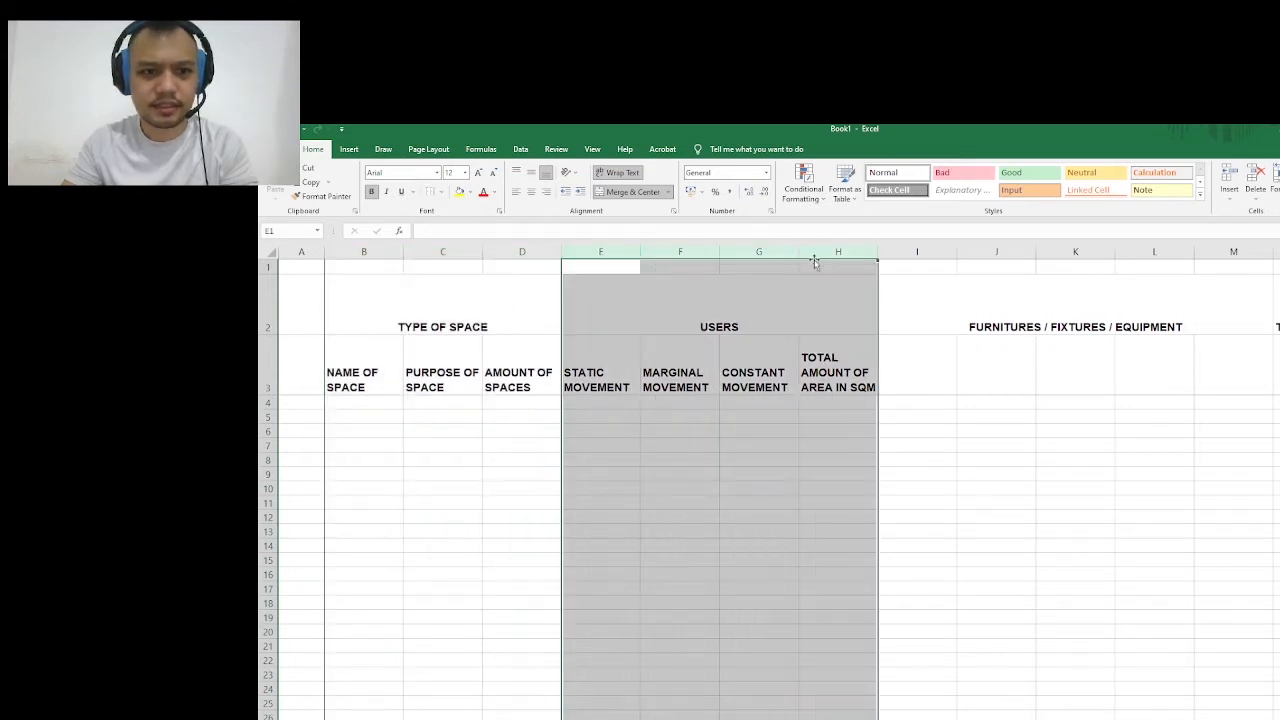
click(425, 196)
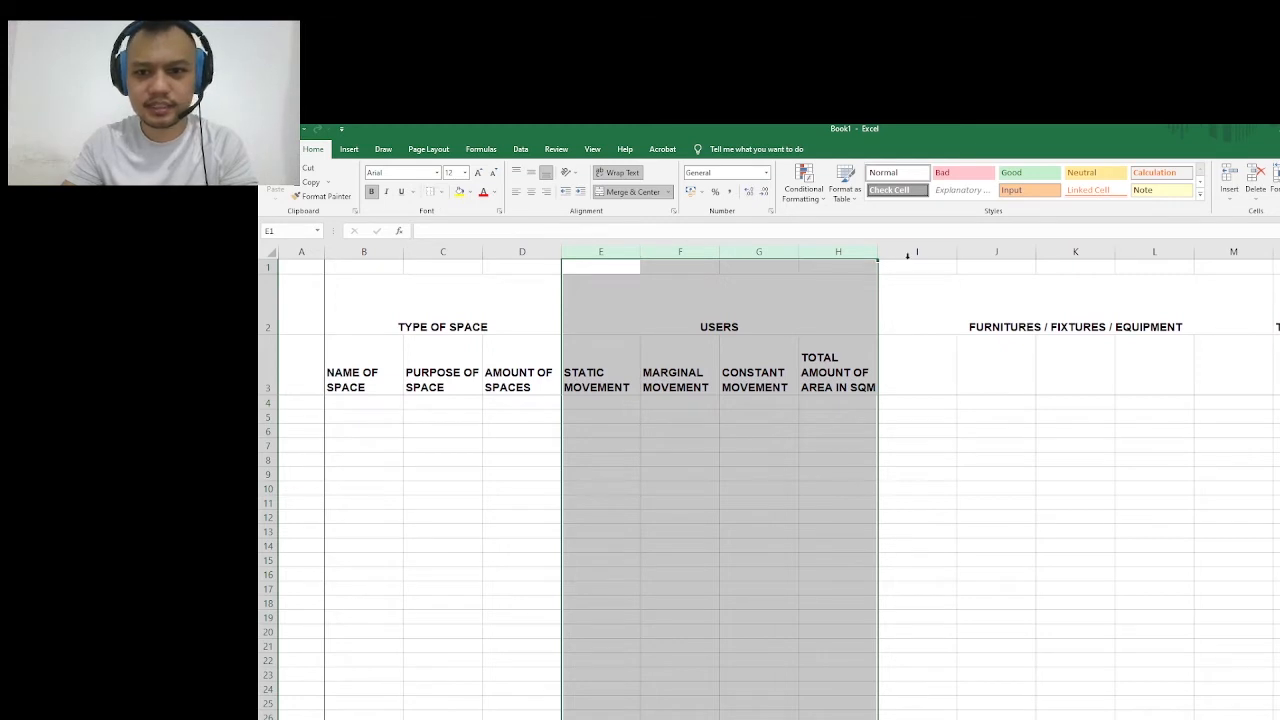
drag(905, 253, 1152, 252)
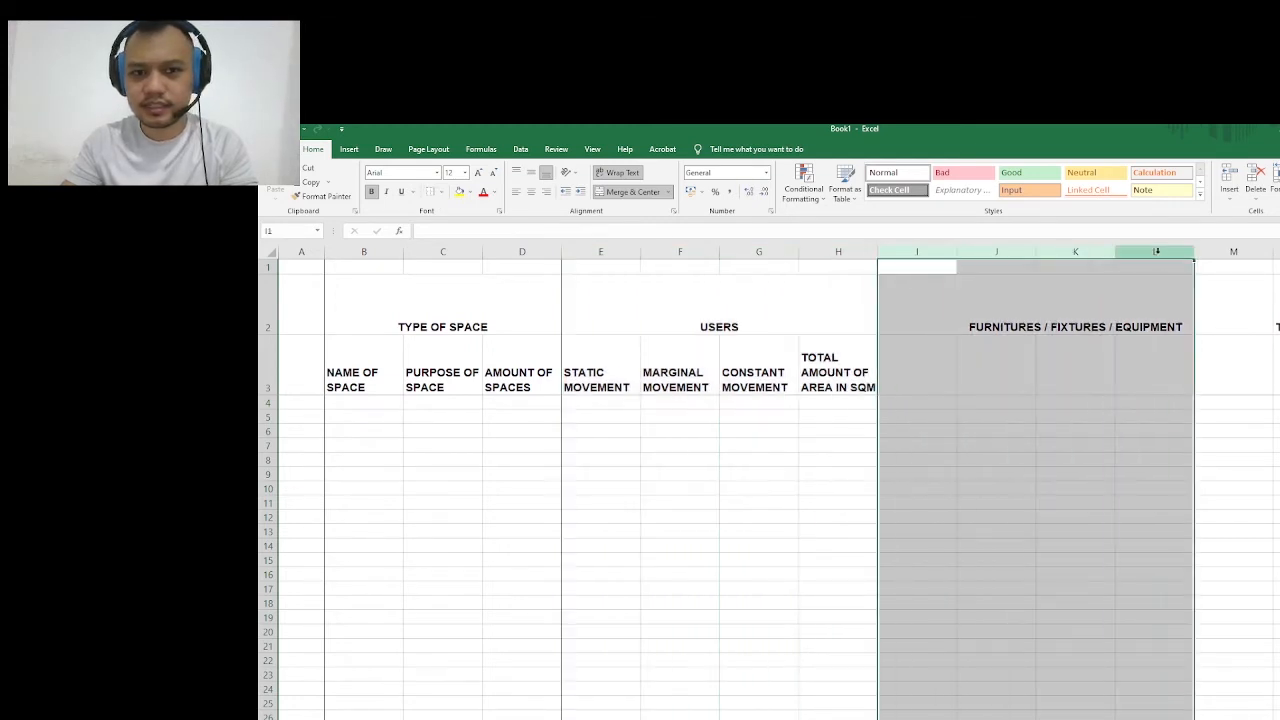
click(433, 196)
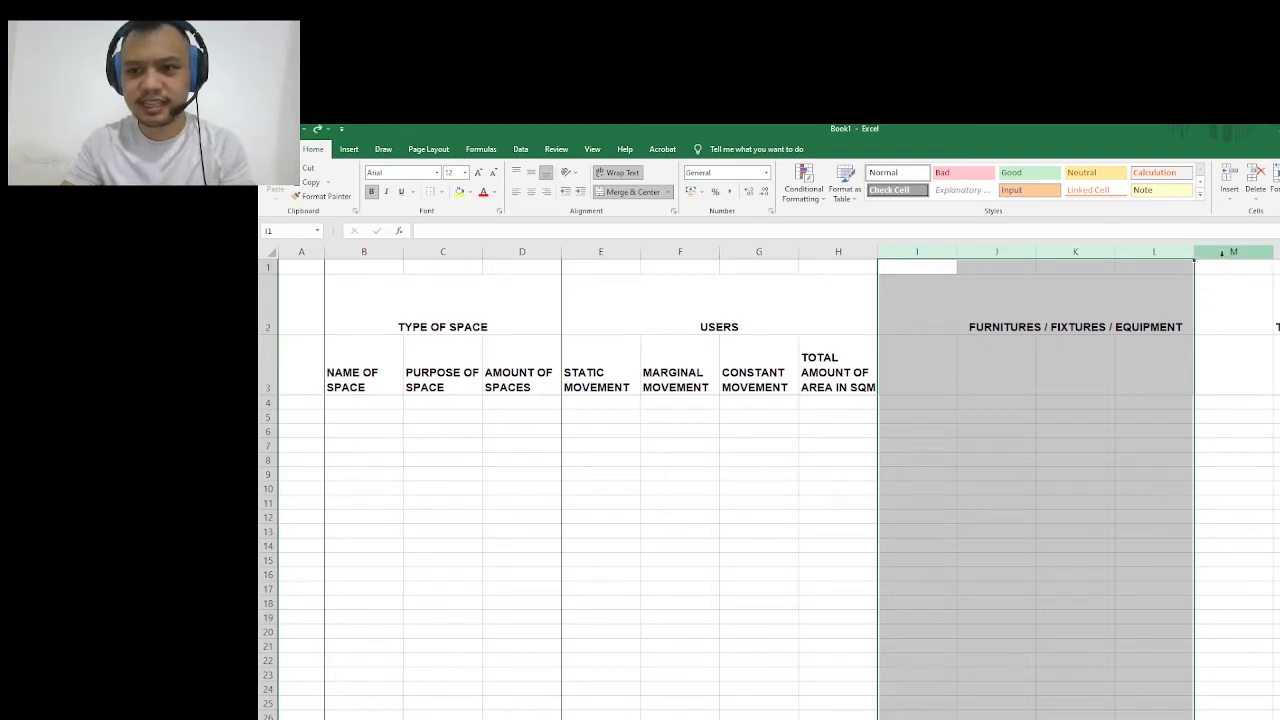
drag(1230, 251, 933, 250)
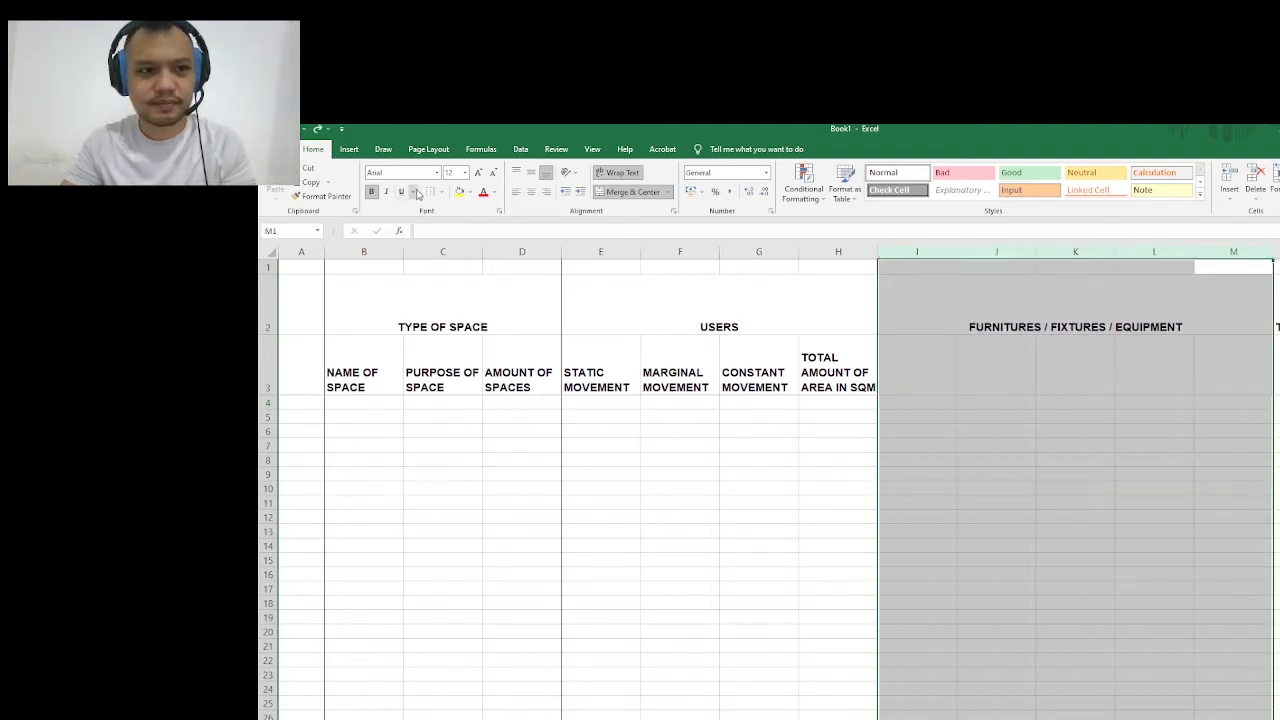
click(727, 503)
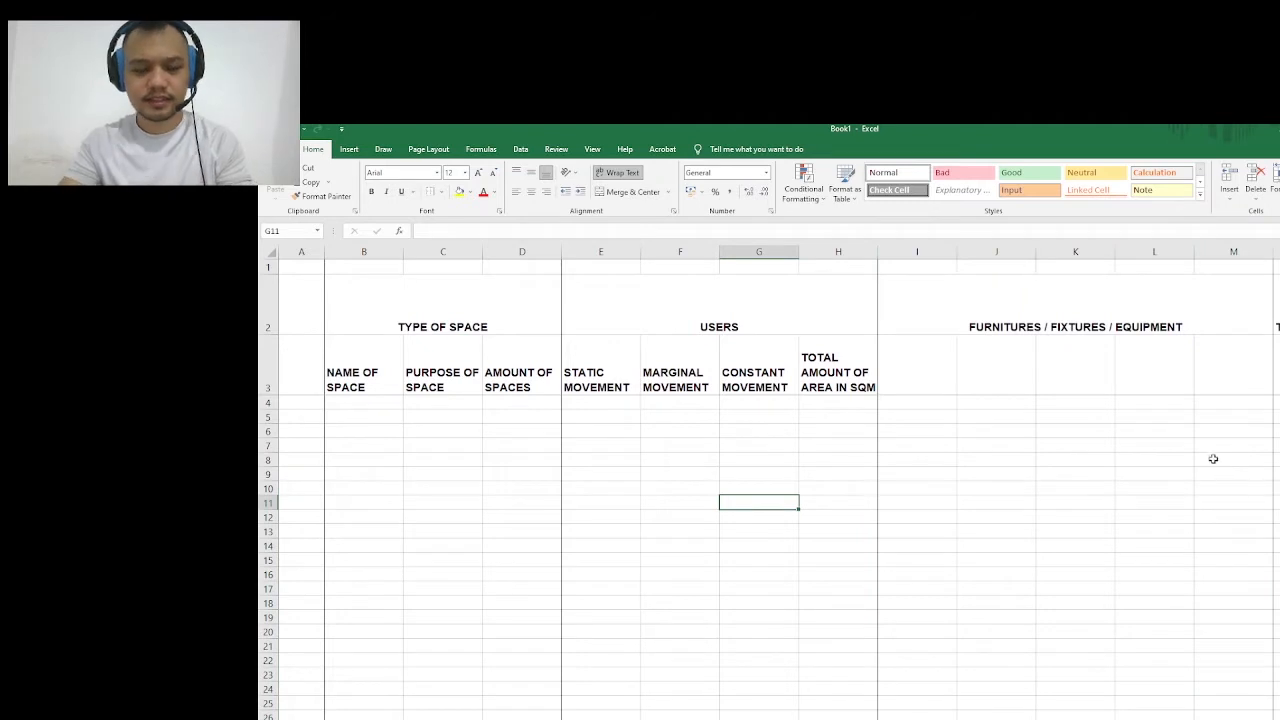
Enter the subheading "NAME OF FURNITURE / FIXTURE / EQUIPMENT" in cell I3
click(918, 367)
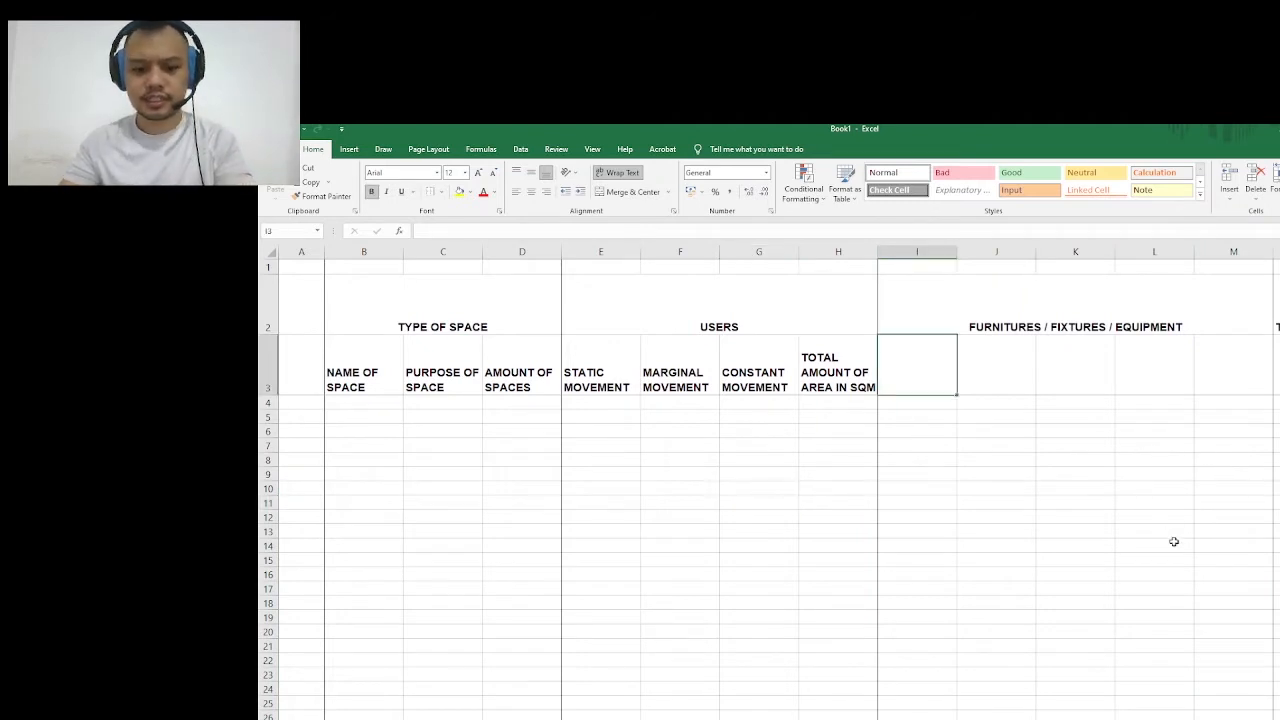
text(NAME )
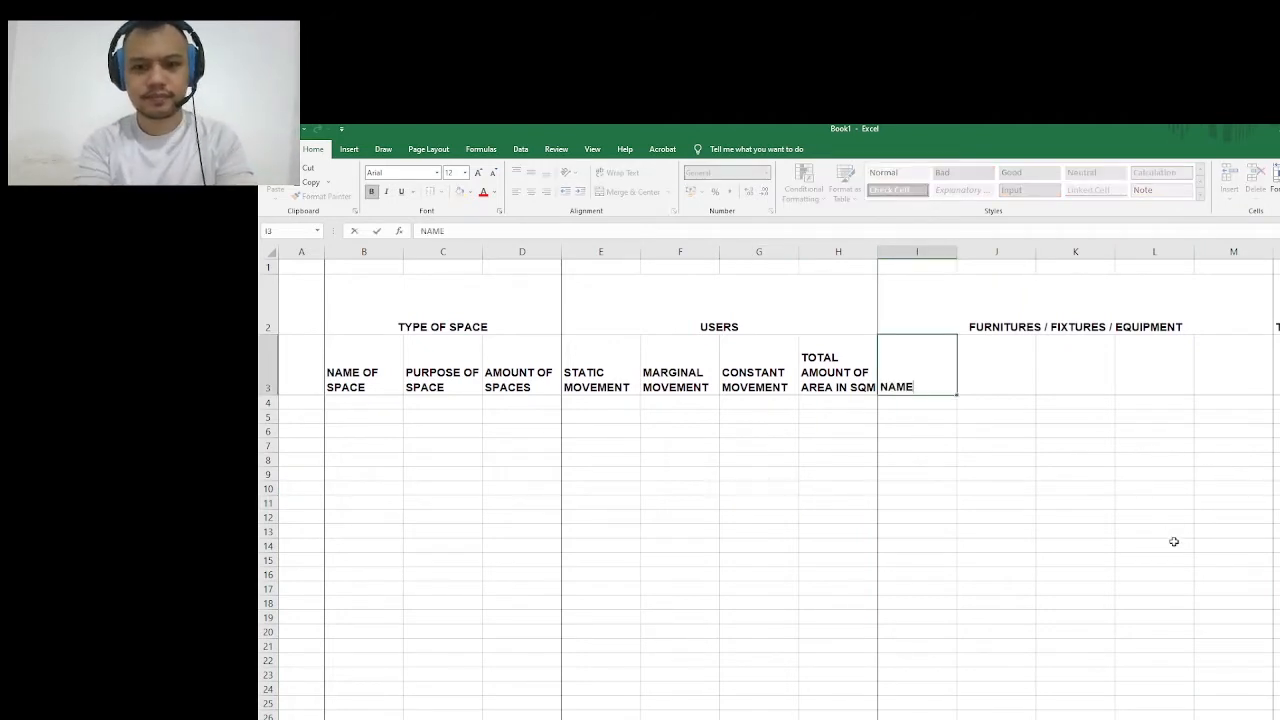
text(OF)
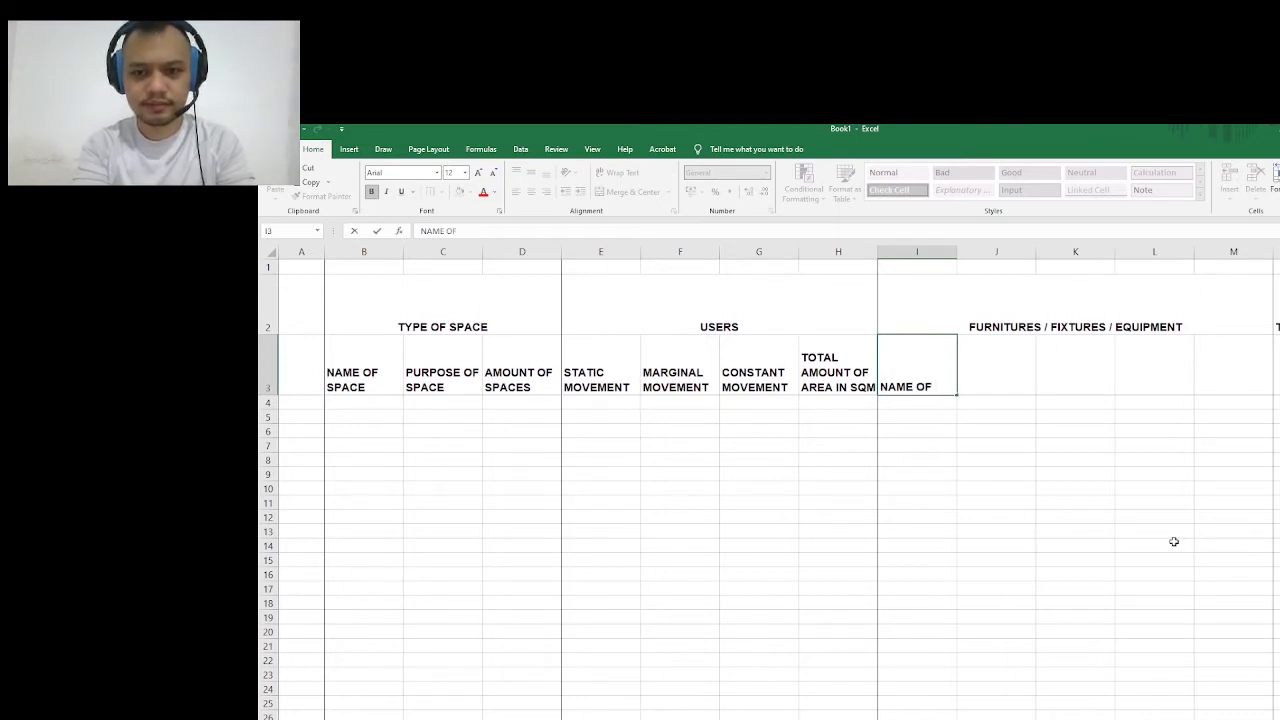
text( FU)
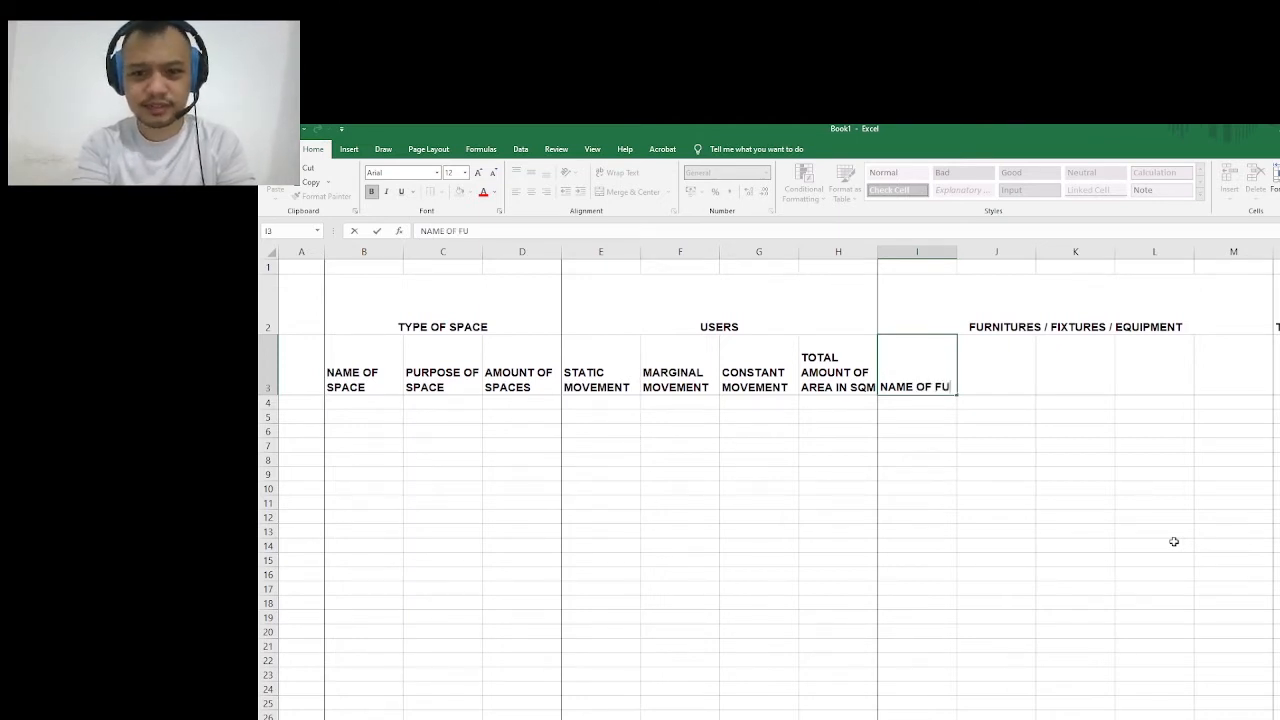
text(RNITURE /)
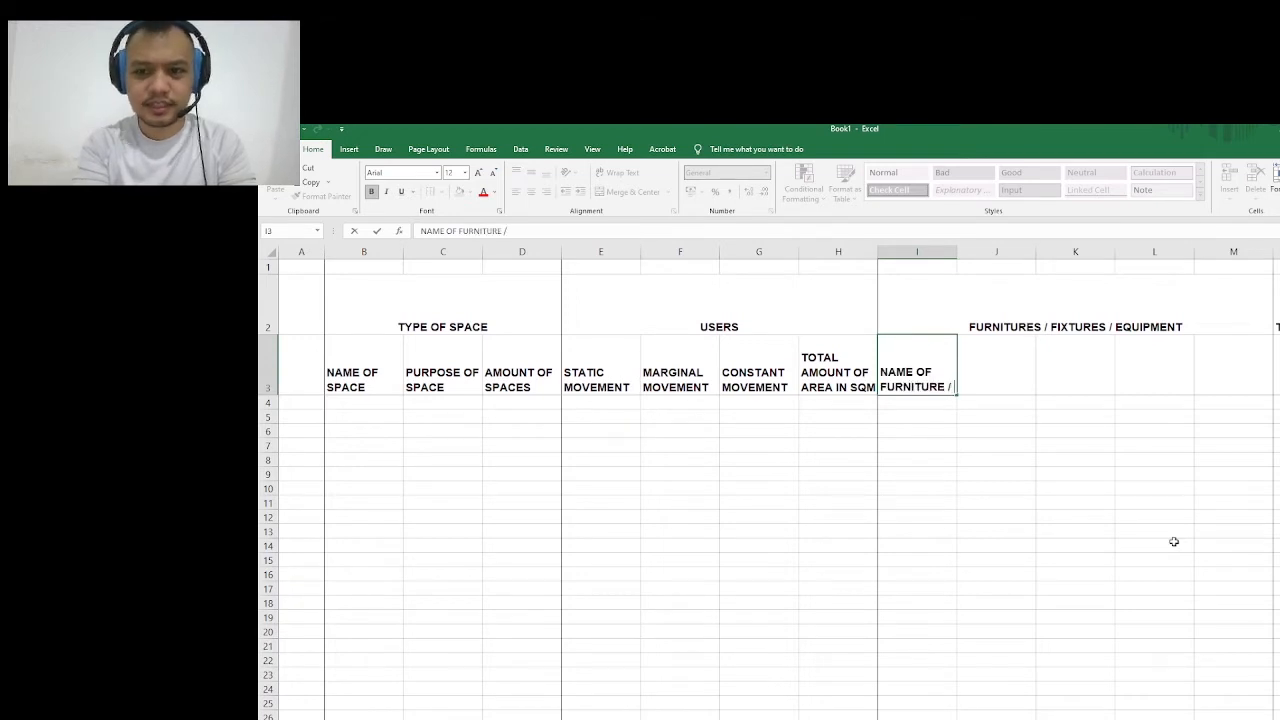
text( FIXTURE /)
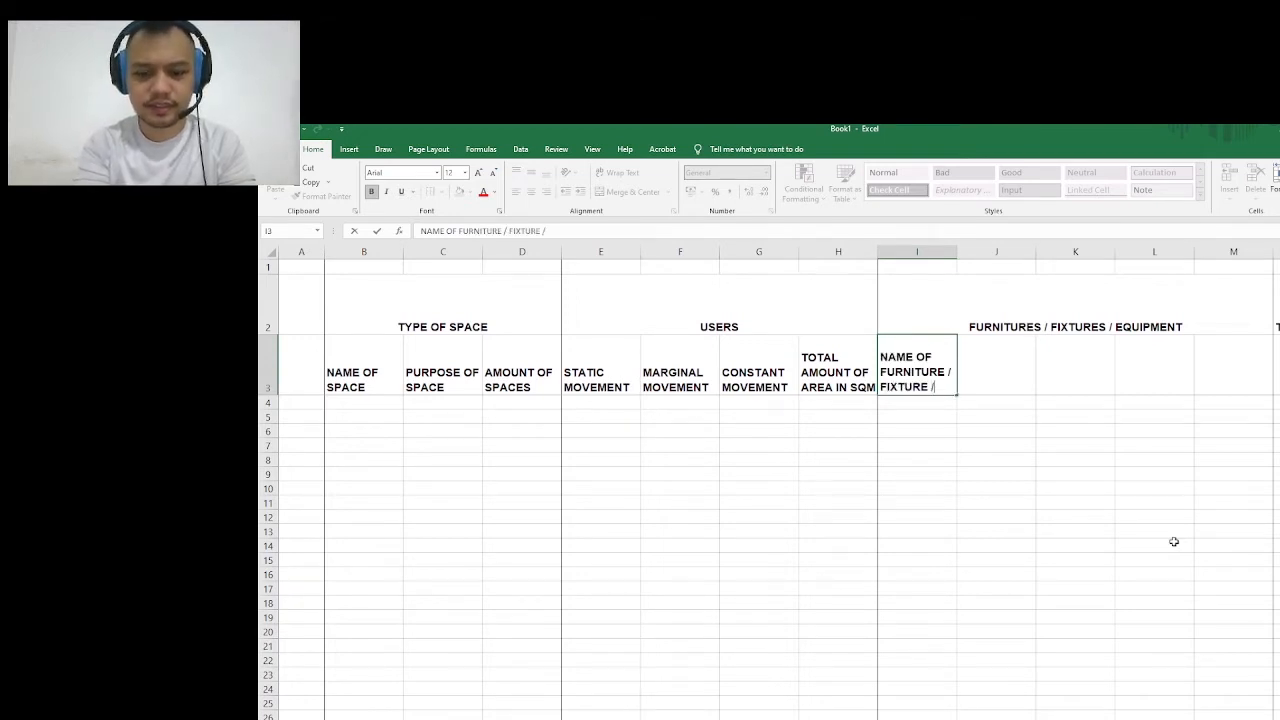
text( EQUIPME)
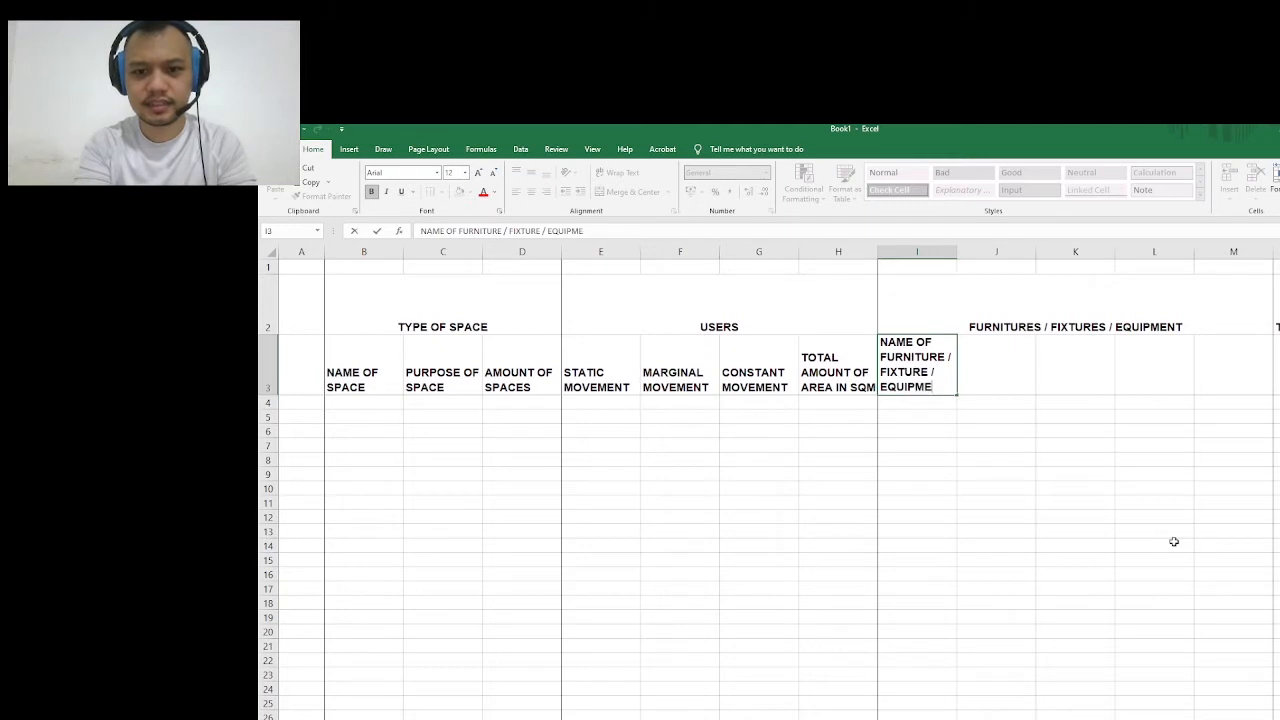
text(NT)
key(Tab)
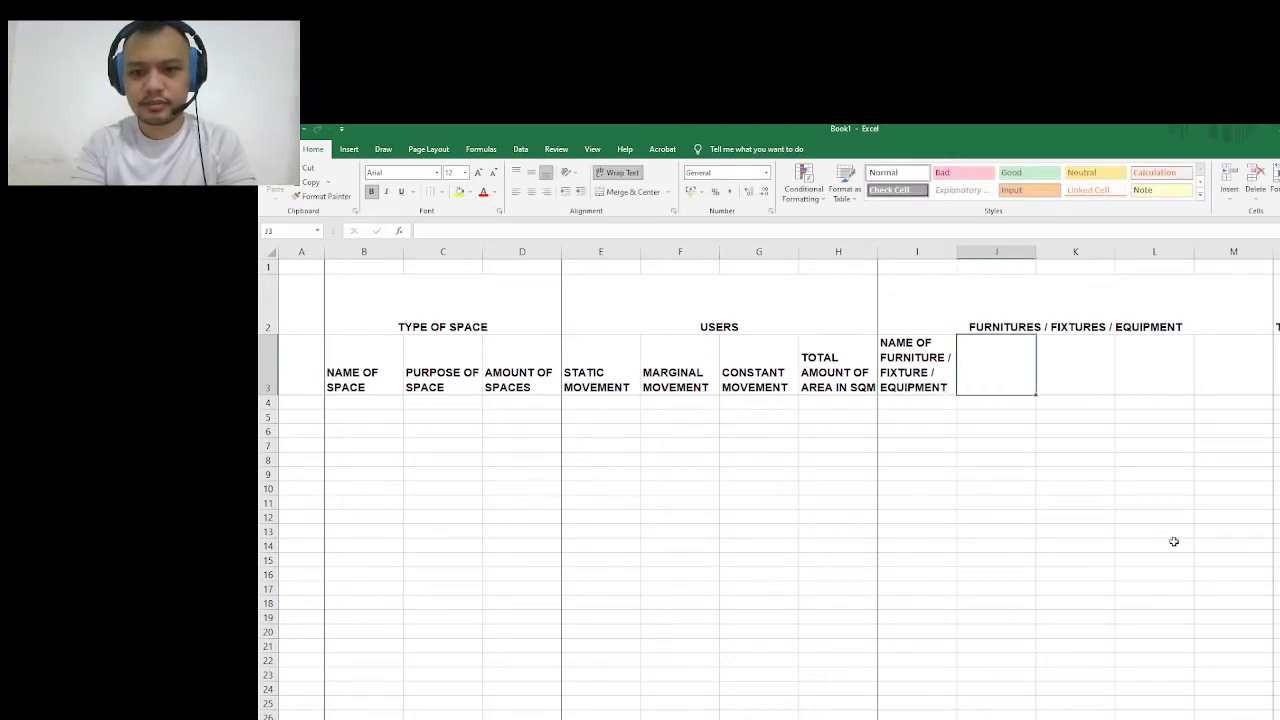
Enter the subheadings "WIDTH" in cell J3 and "DEPTH" in cell L3, leaving K3 empty between them
text(DEPTH)
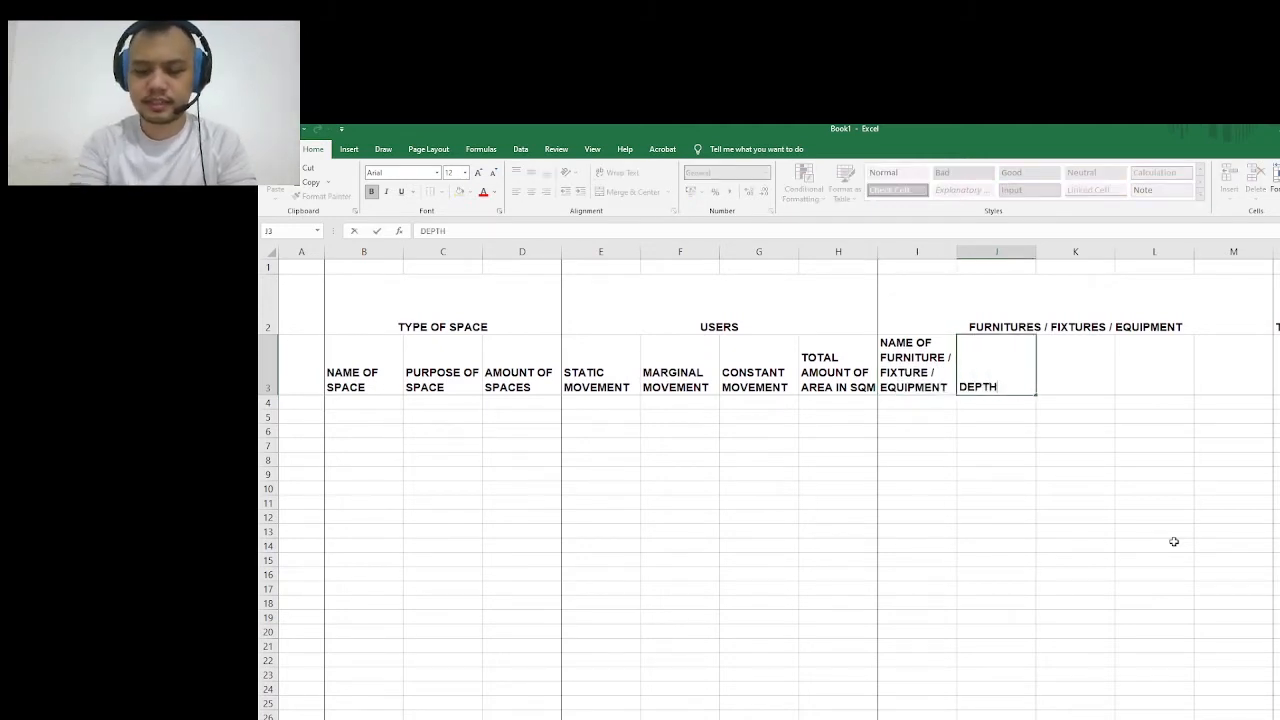
key(BackSpace)
key(BackSpace)
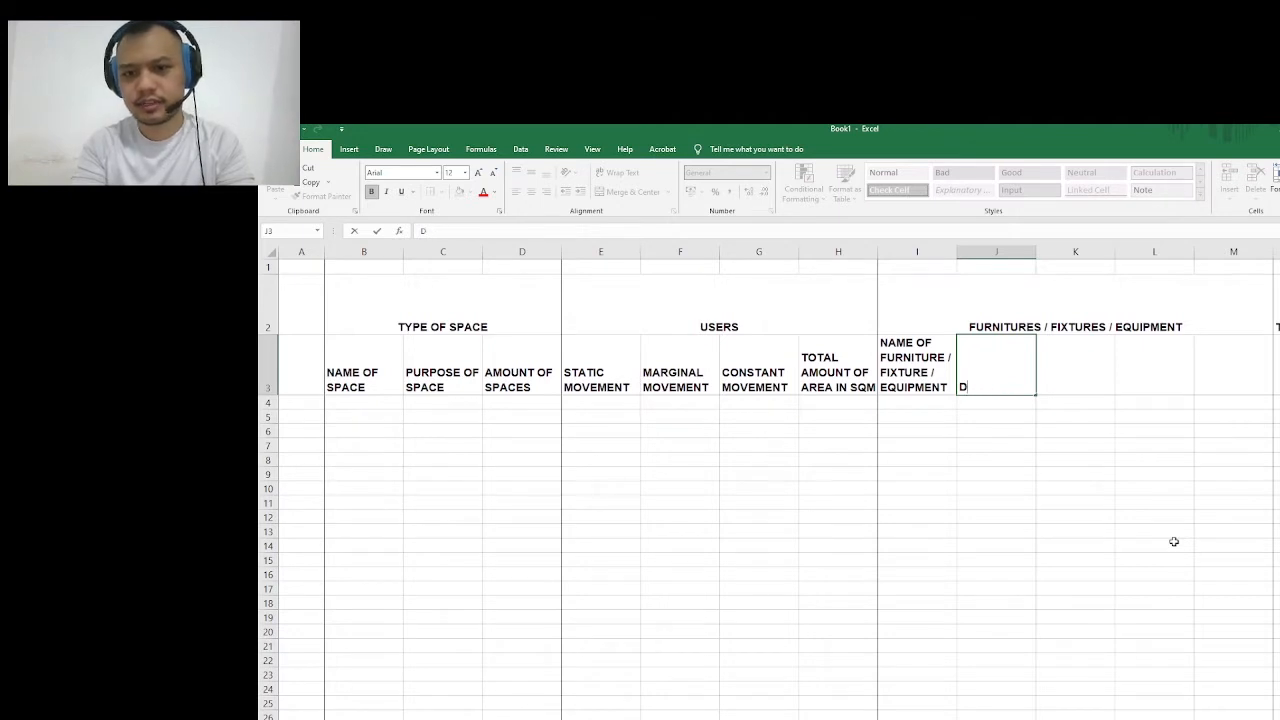
text(WIDH)
key(BackSpace)
text(TH)
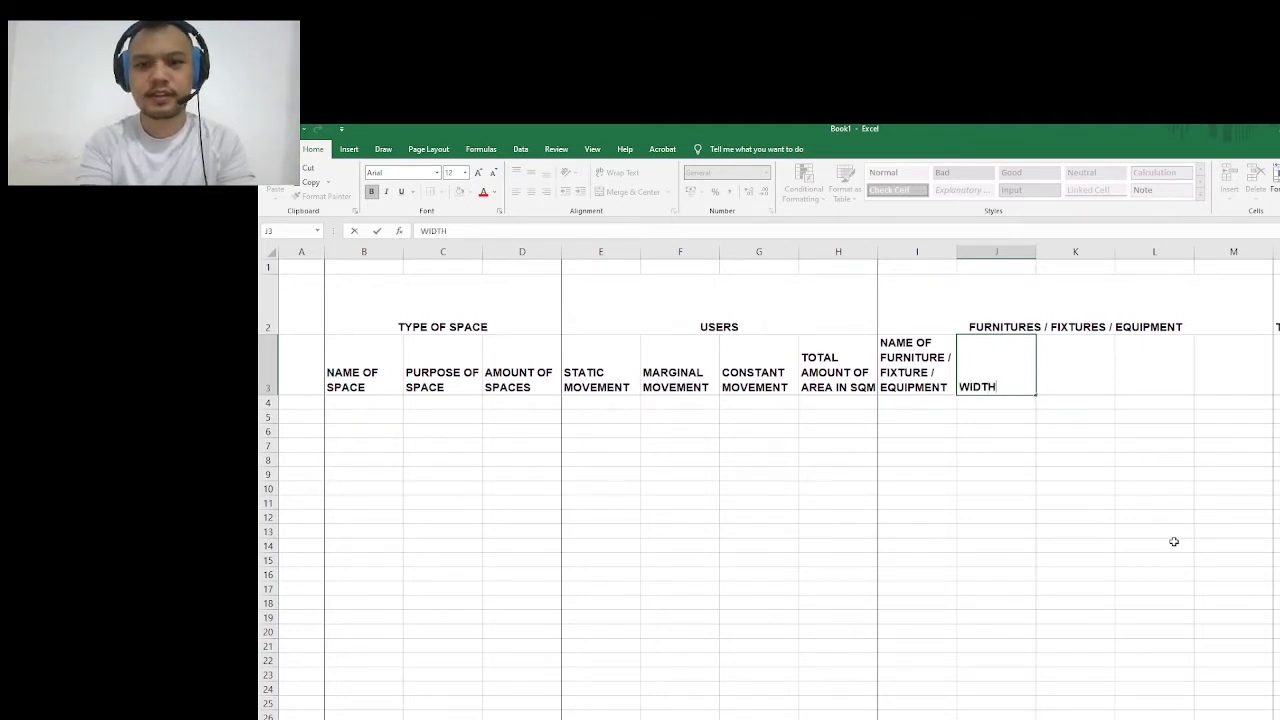
key(Tab)
key(Tab)
text(DEPTH)
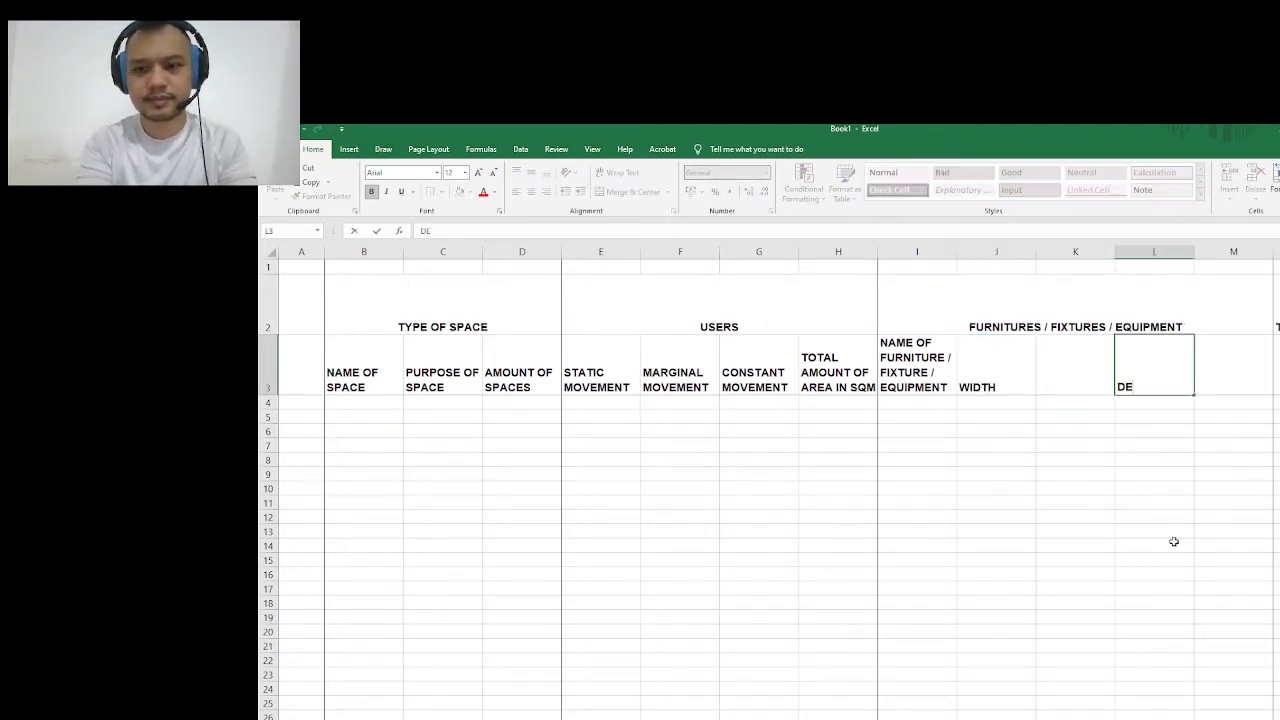
key(Left)
key(Left)
key(Left)
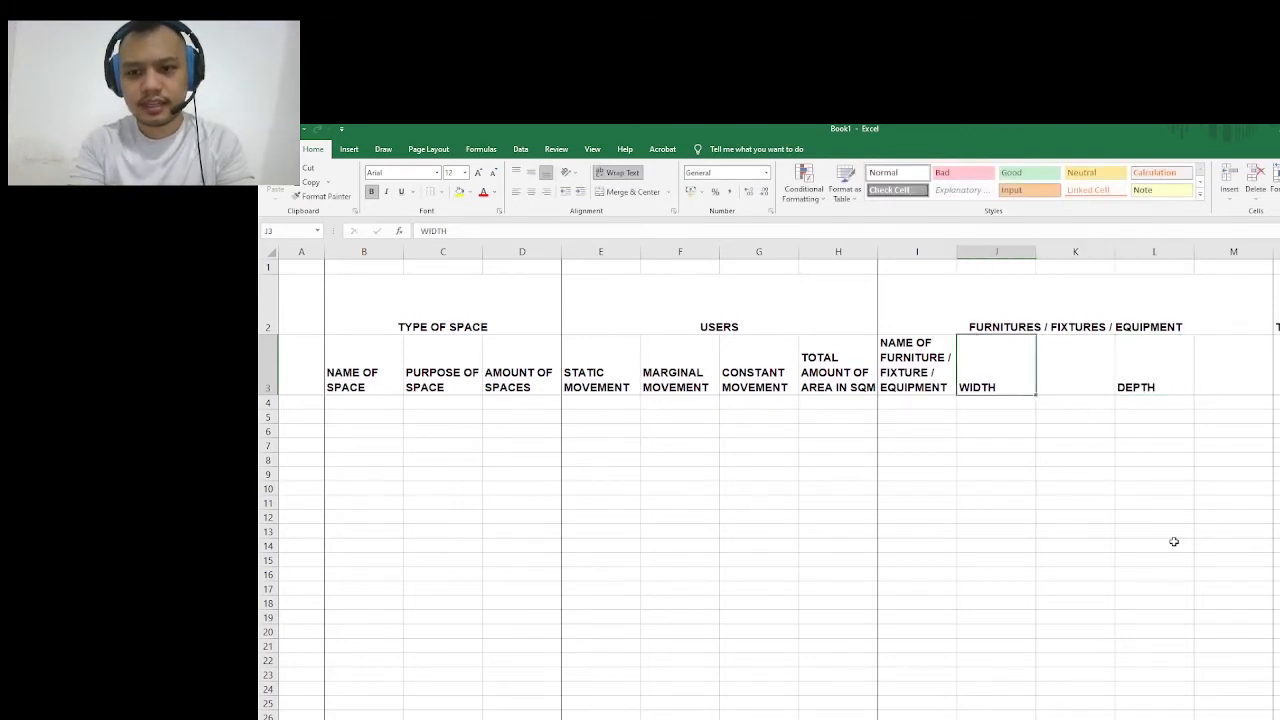
key(Right)
key(Right)
key(Right)
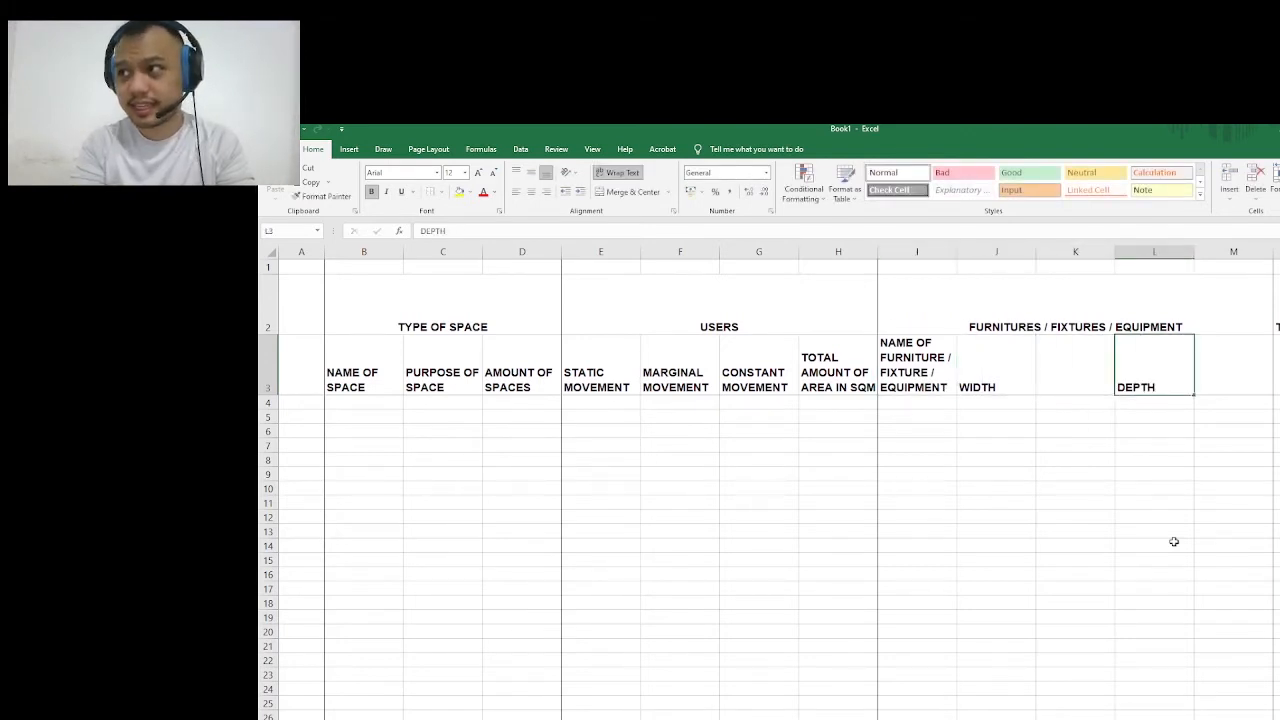
key(Left)
key(Left)
key(Left)
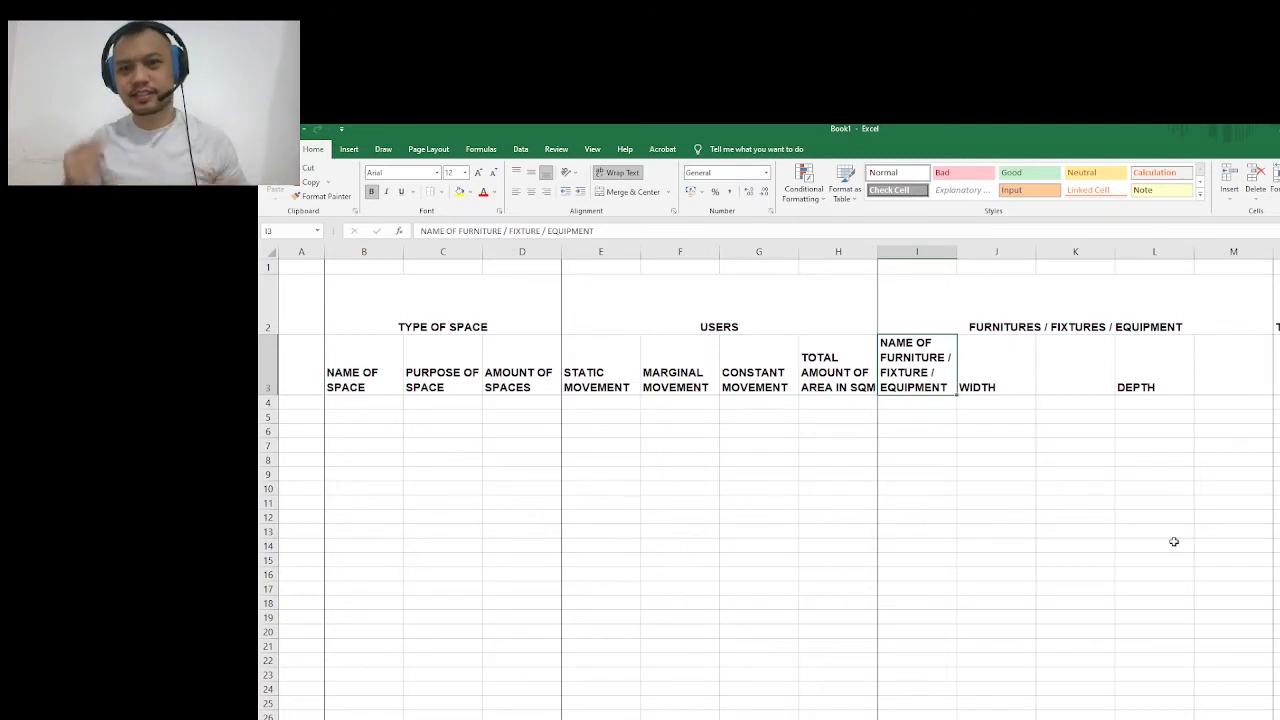
Enter "X" in cell K3 between WIDTH and DEPTH, and the subheading "TOTAL AMOUNT OF AREA IN SQM" in cell M3
click(1078, 364)
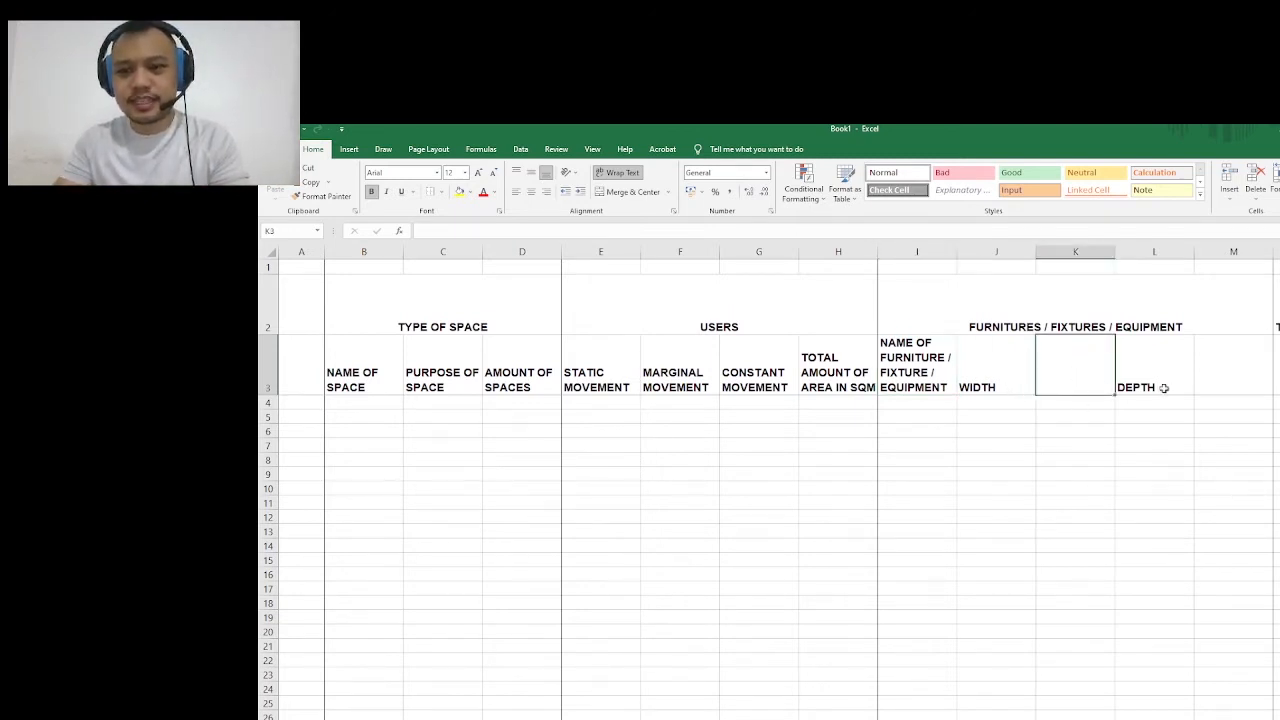
text(X)
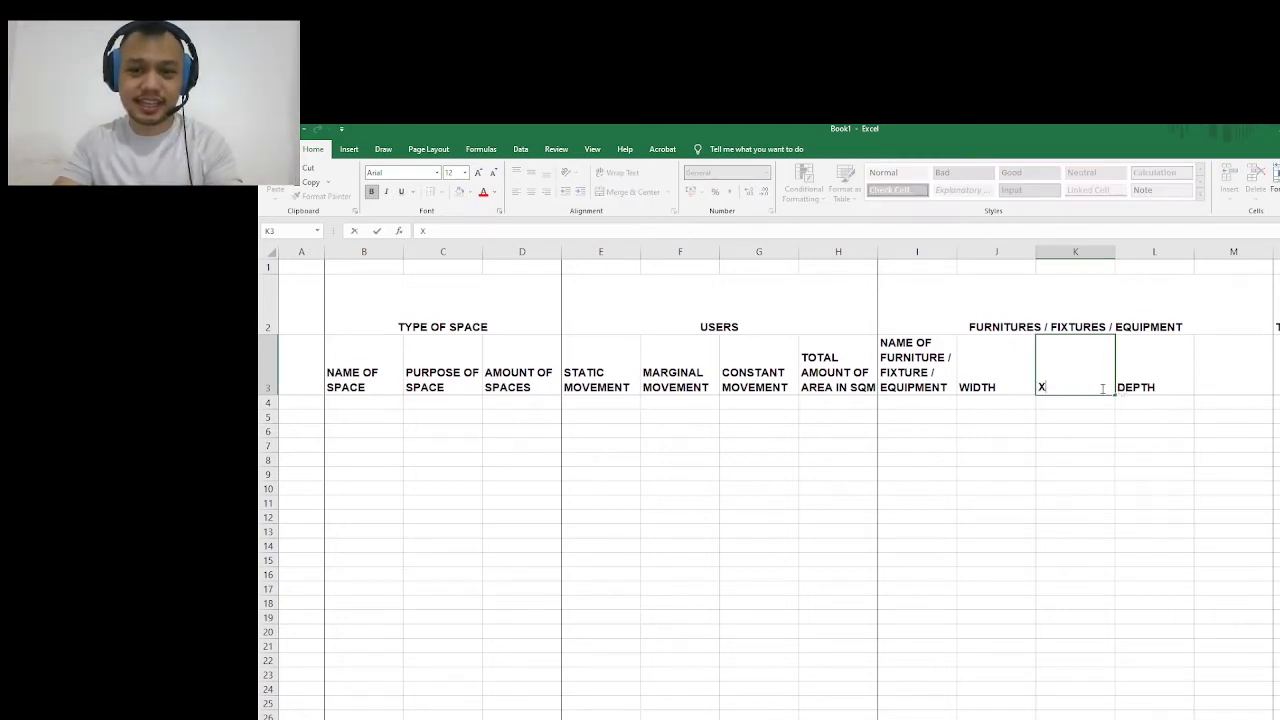
click(1222, 365)
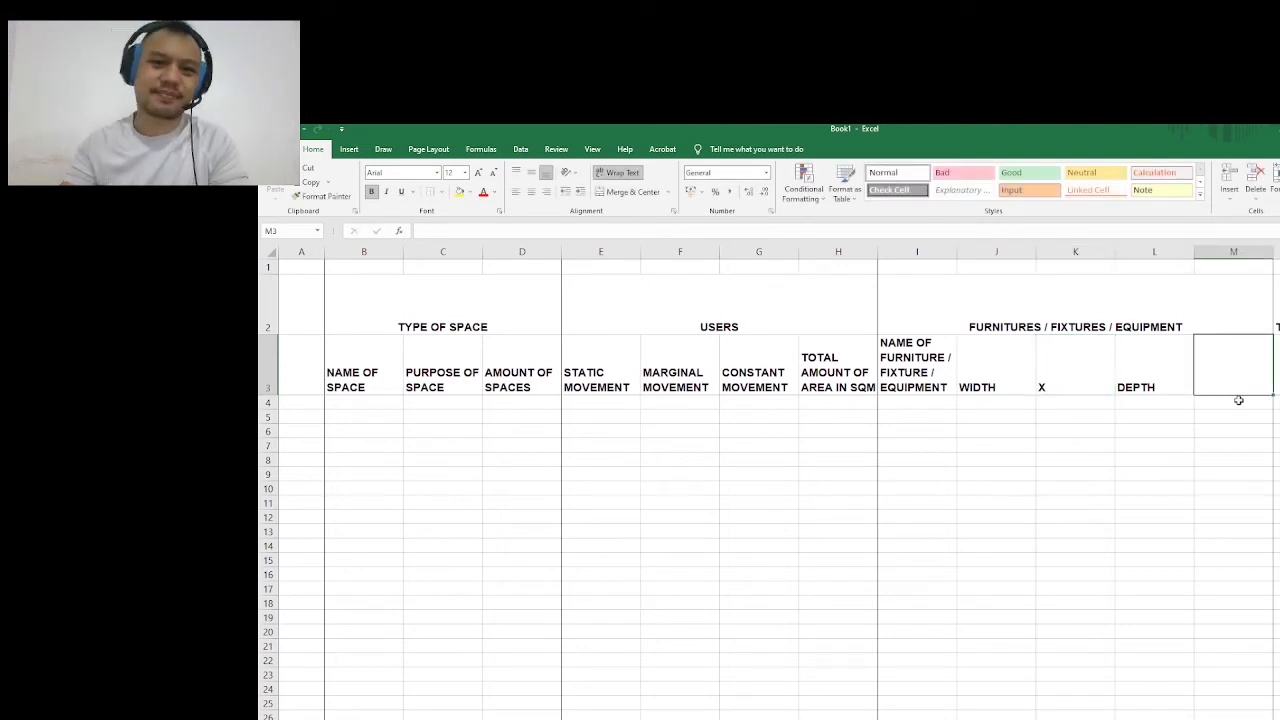
text(T)
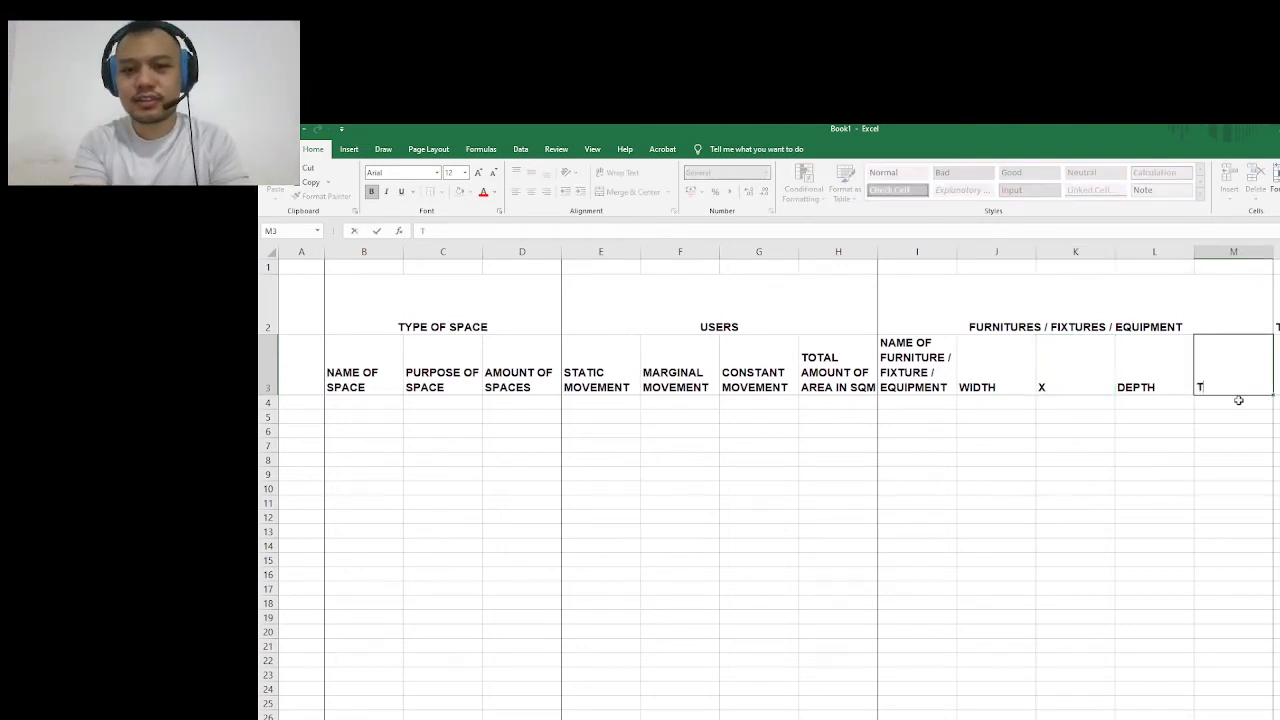
text(OTAL AMOUNT OF)
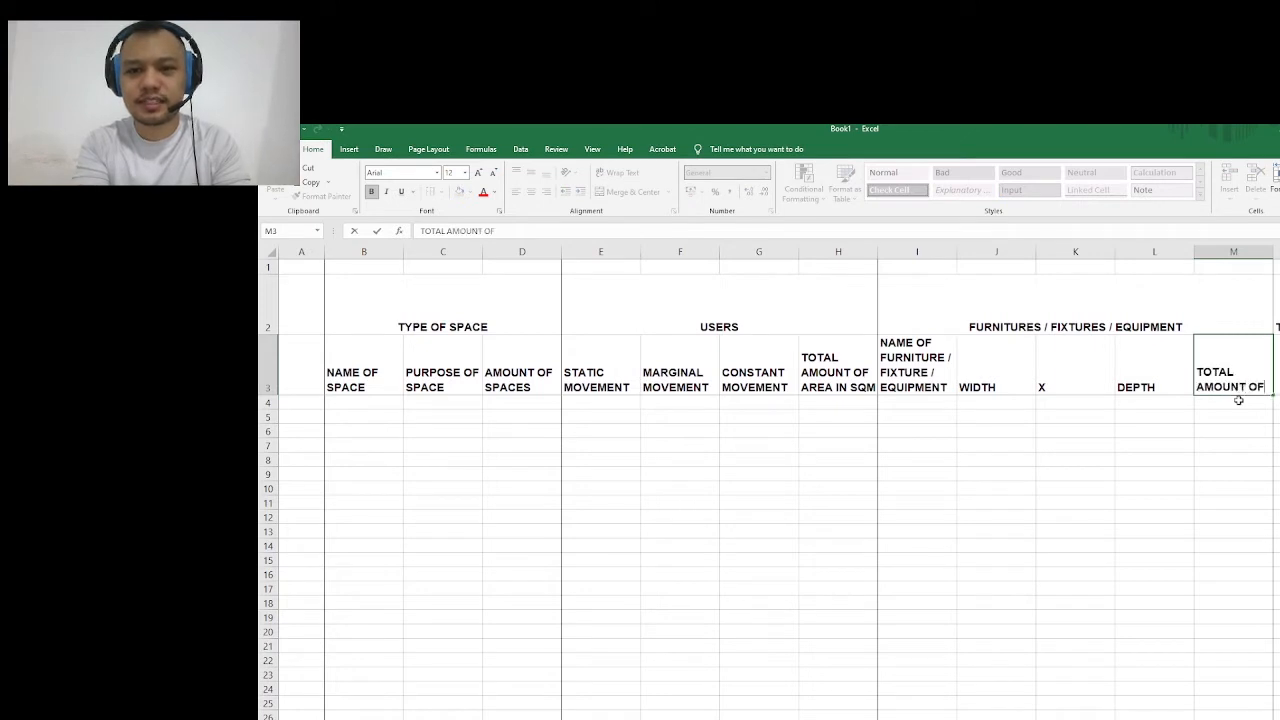
text( AREA IN SQM)
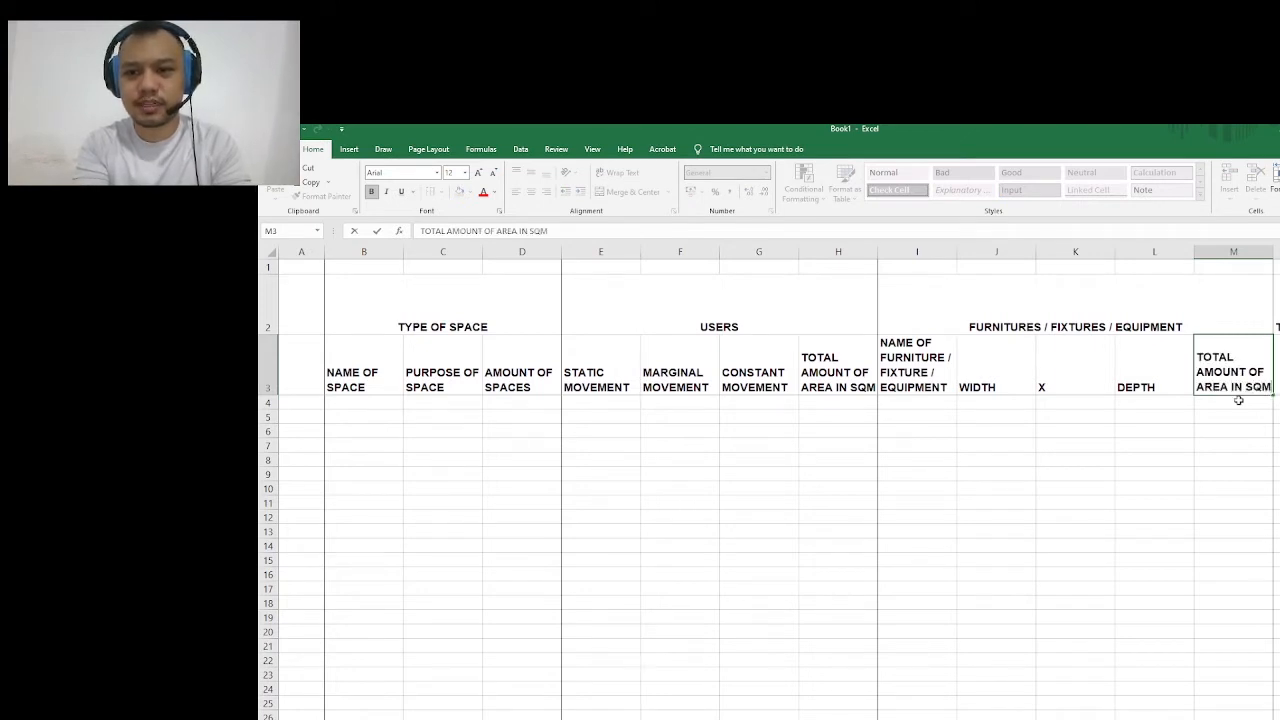
key(Left)
Review the row 3 subheadings across the space, user and furniture groups through to the TOTALS columns
key(Left)
key(Left)
key(Left)
key(Left)
key(Left)
key(Left)
key(Left)
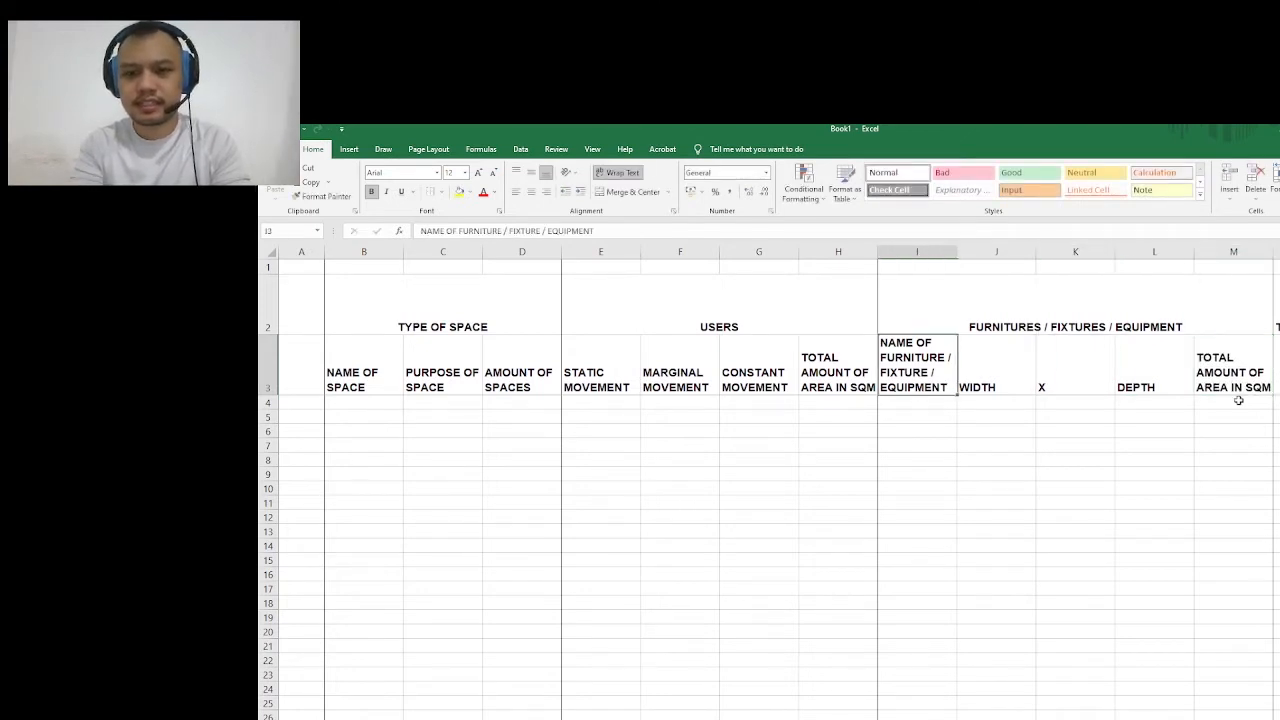
key(Left)
key(Left)
key(Left)
key(Right)
key(Right)
key(Right)
key(Right)
key(Right)
key(Right)
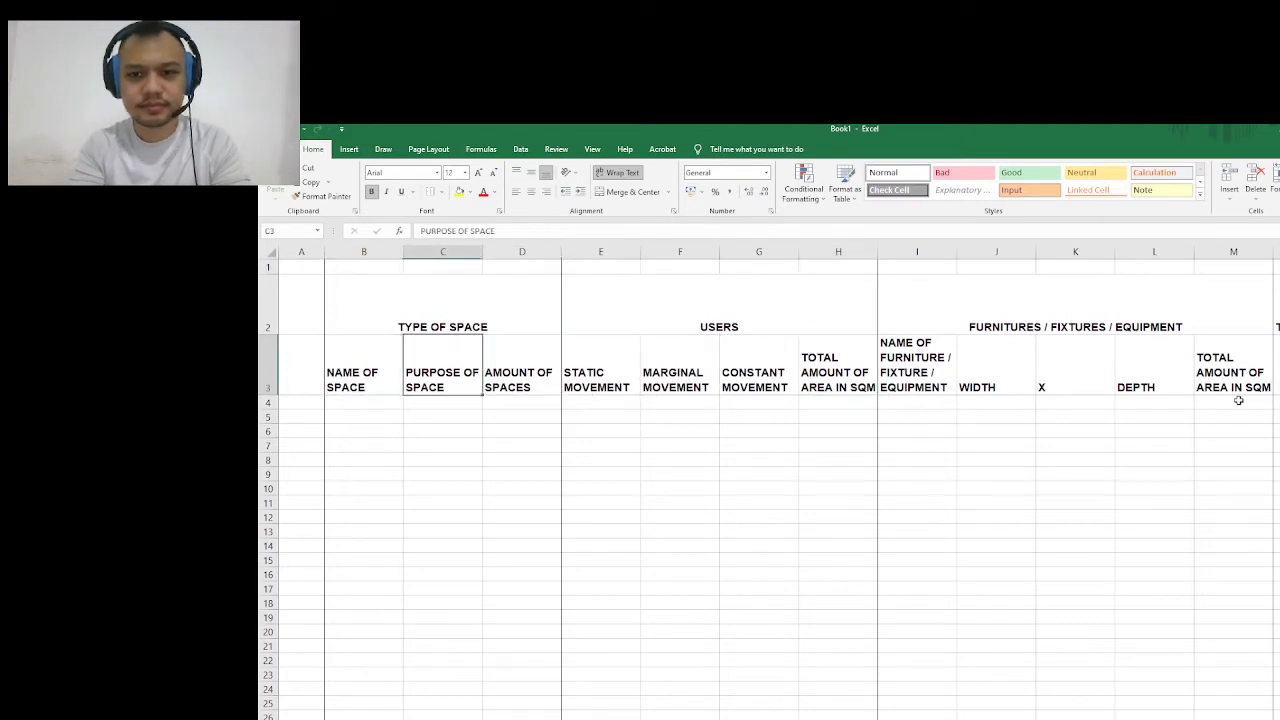
key(Right)
key(Right)
key(Right)
key(Right)
key(Right)
key(Right)
key(Right)
key(Right)
key(Right)
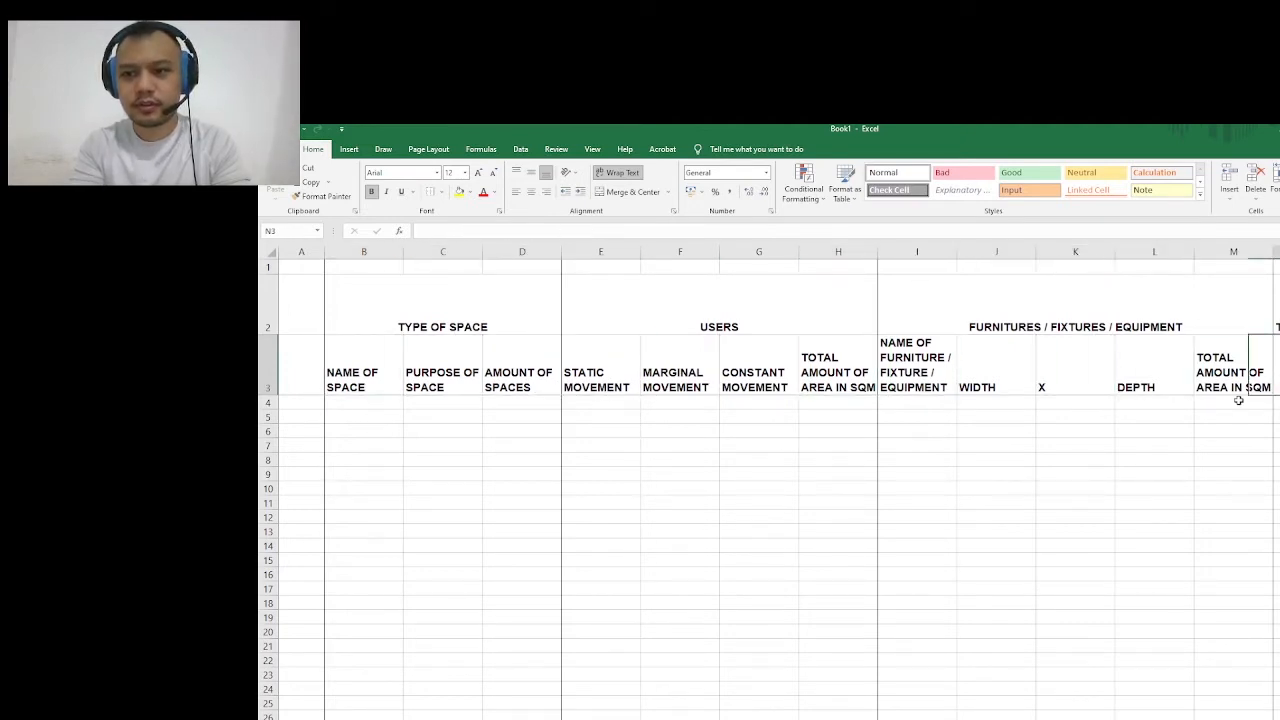
key(Right)
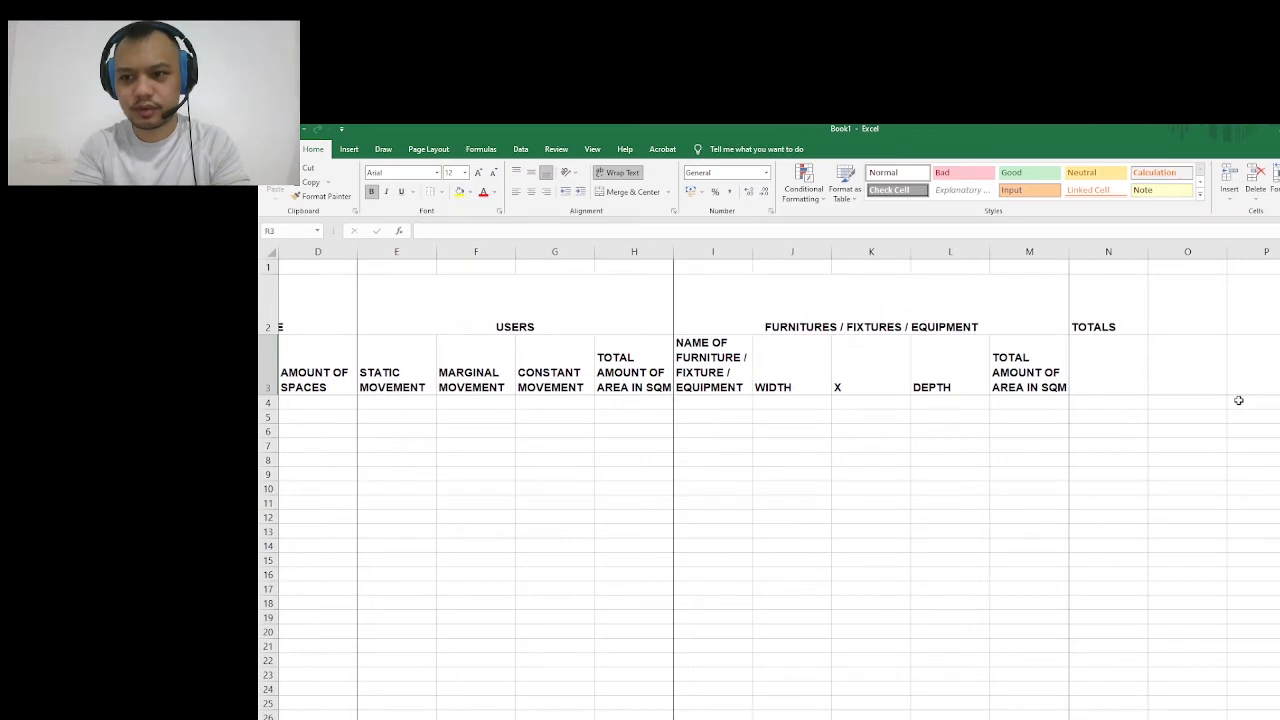
Enter the subheading "TOTAL NET AREA" in cell N3 under TOTALS
key(Left)
key(Left)
key(Left)
key(Left)
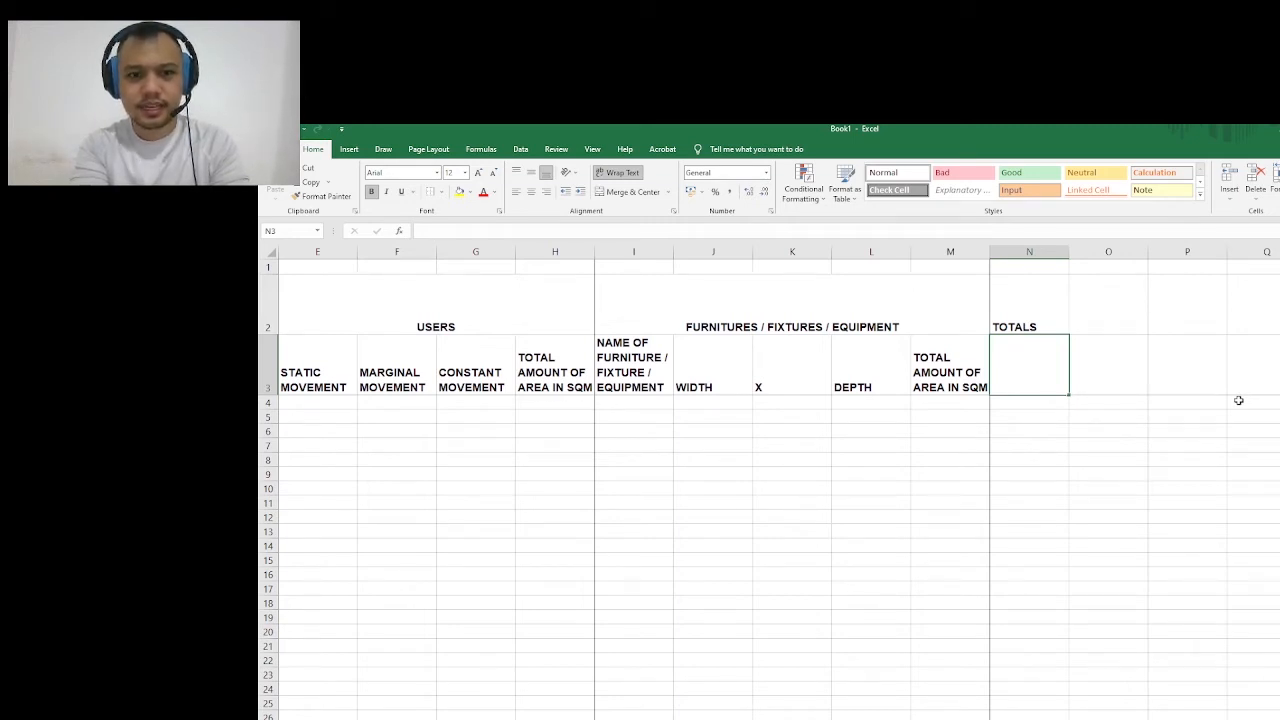
text(TOTA)
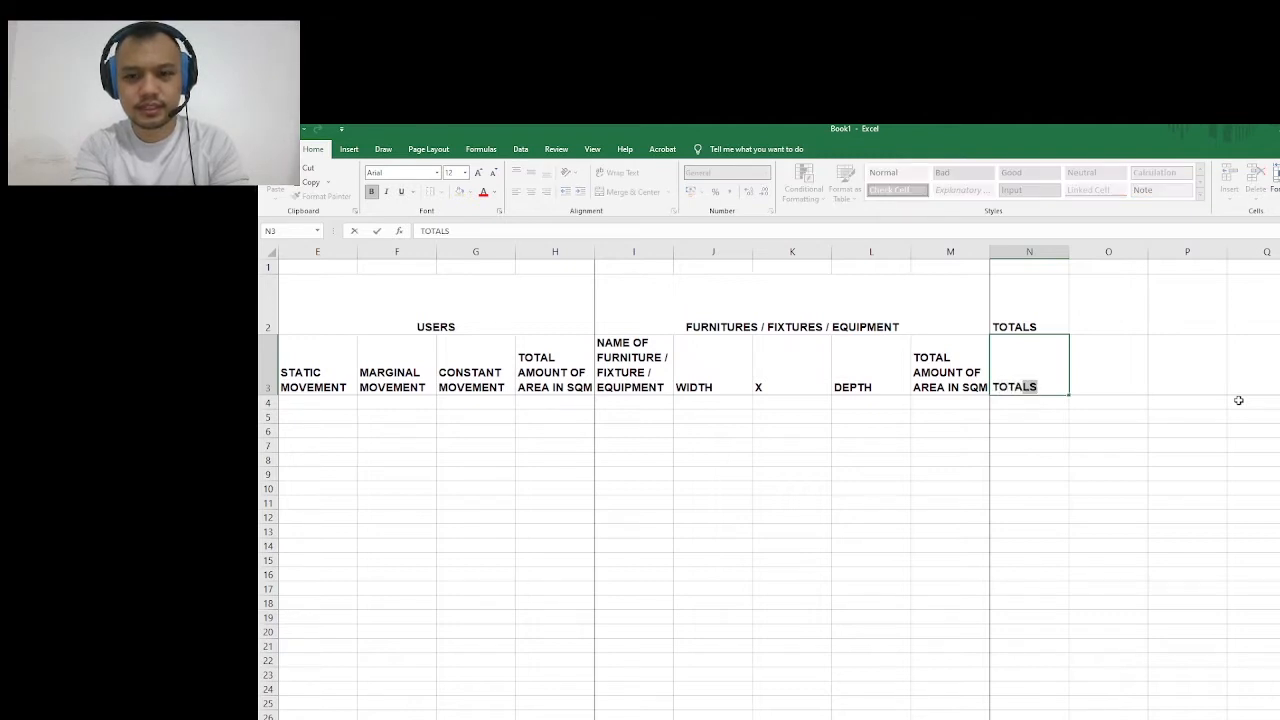
key(BackSpace)
key(BackSpace)
key(BackSpace)
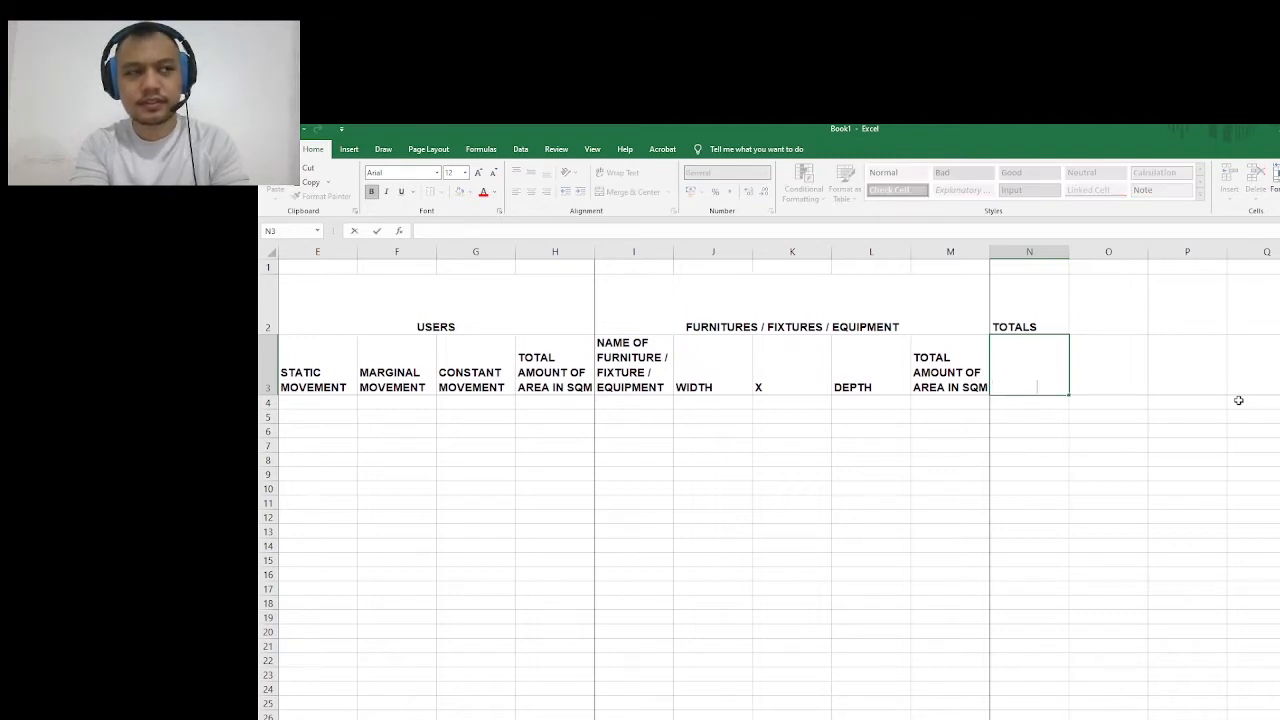
text(TOTAL NET)
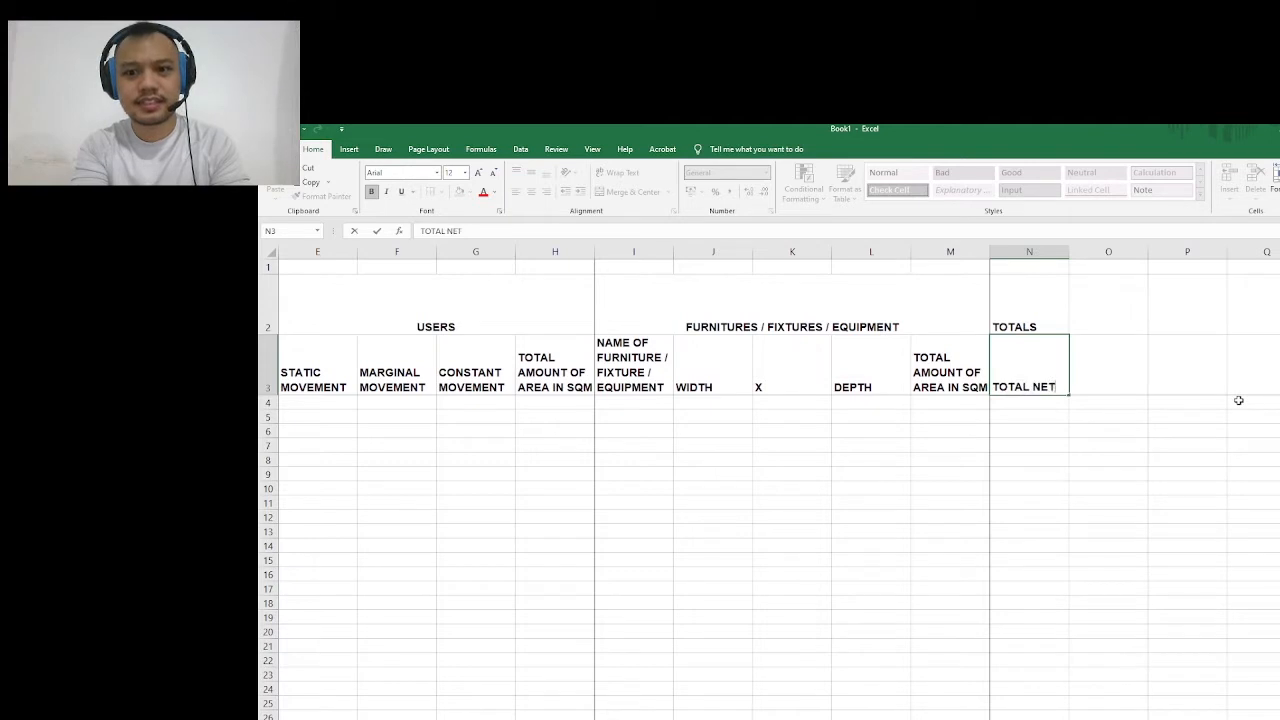
text( SPACE)
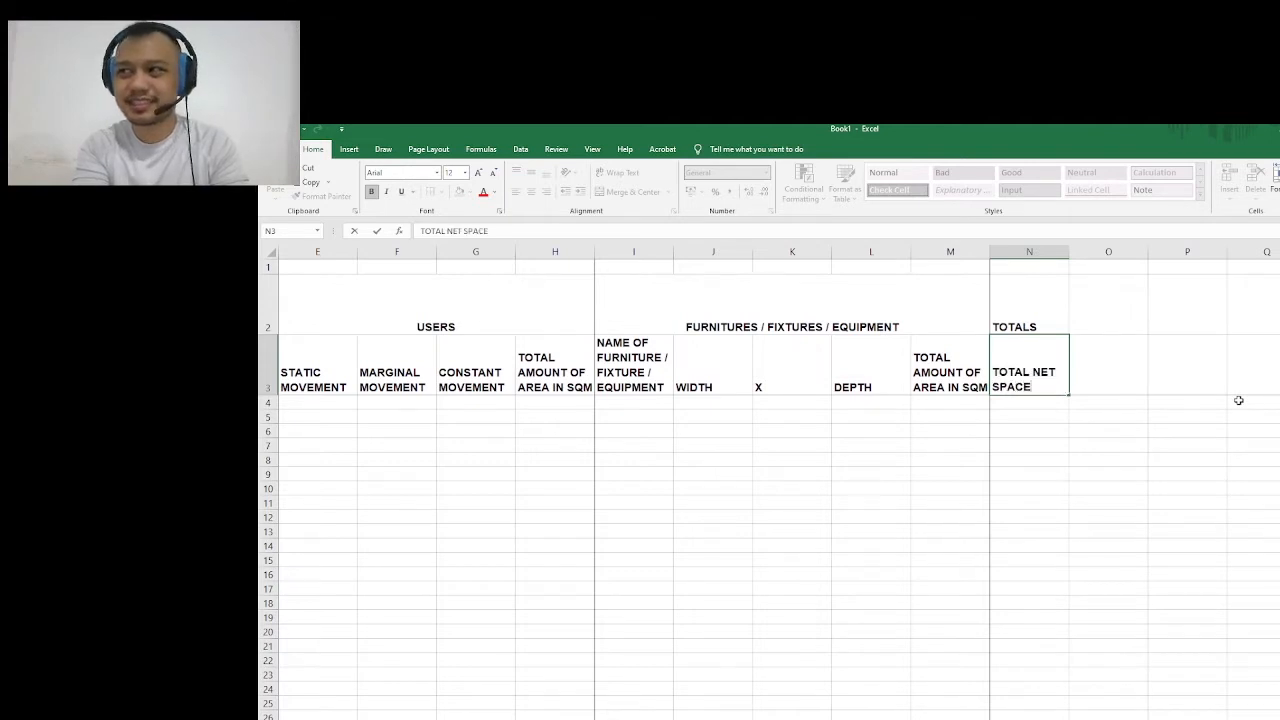
key(BackSpace)
key(BackSpace)
key(BackSpace)
key(BackSpace)
key(BackSpace)
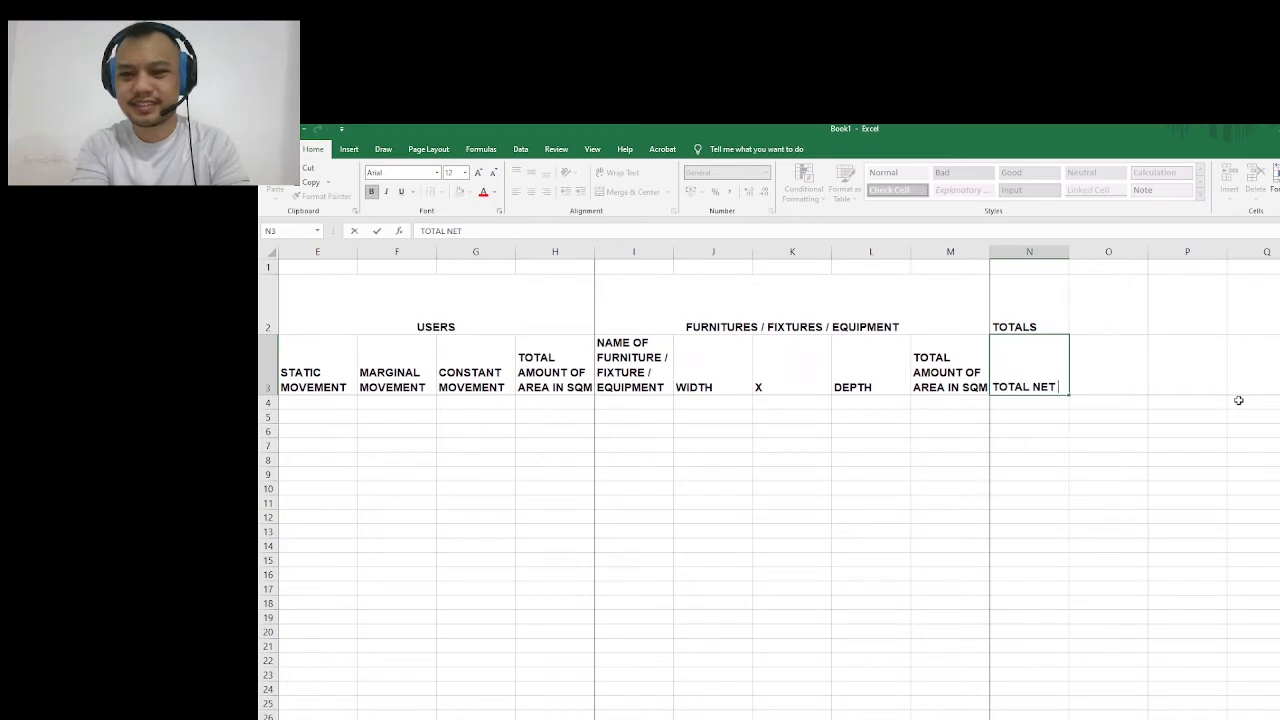
text(ARE)
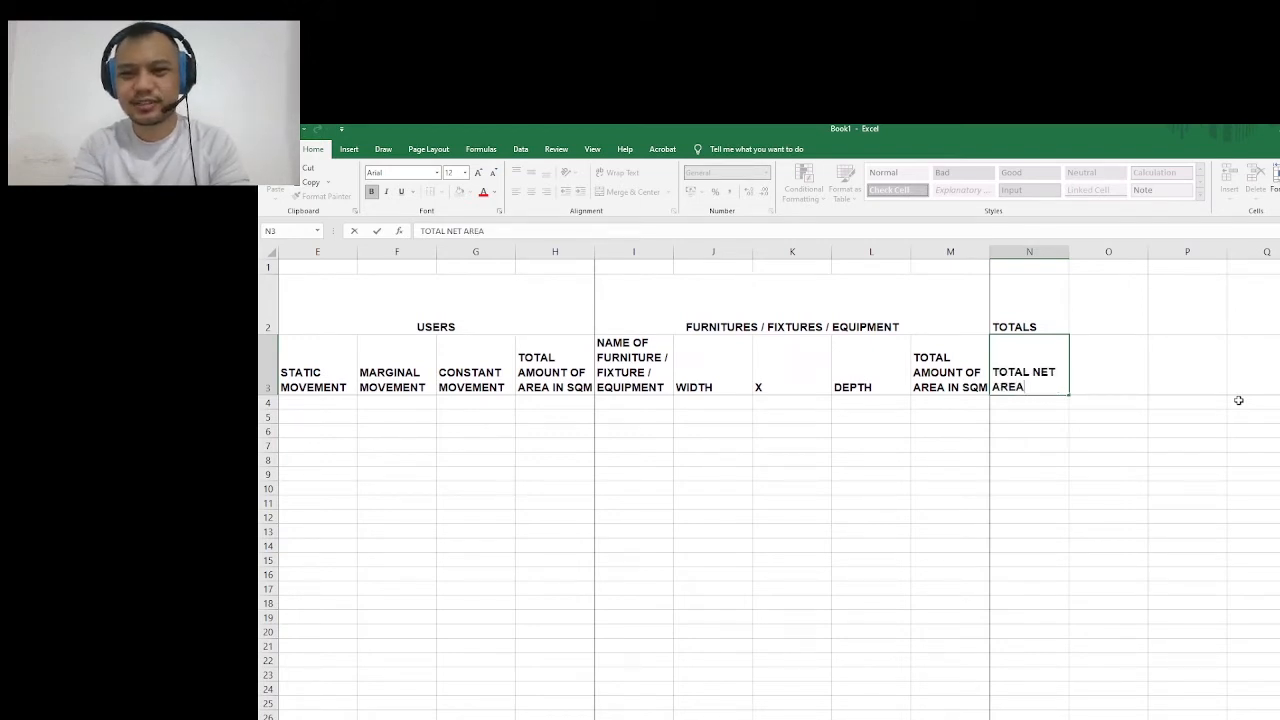
text(A)
key(Tab)
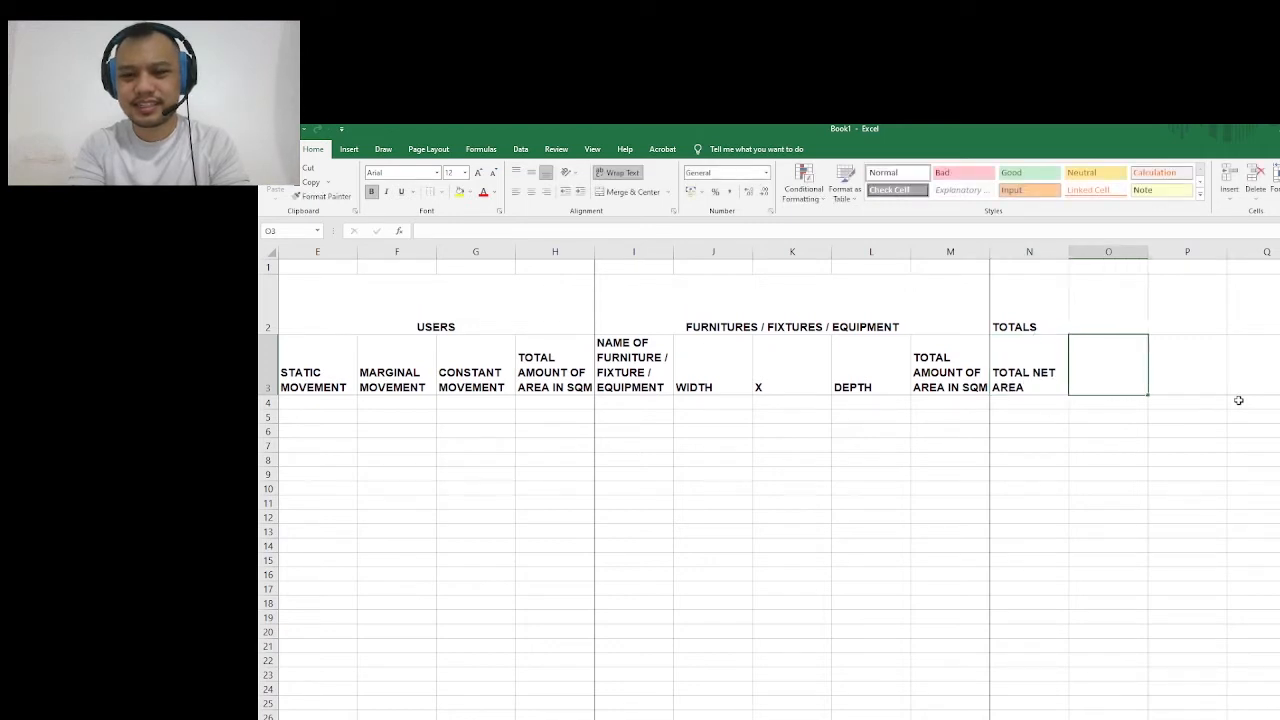
Replace the subheading in cell N3 with "COMPUTED AREA"
key(Left)
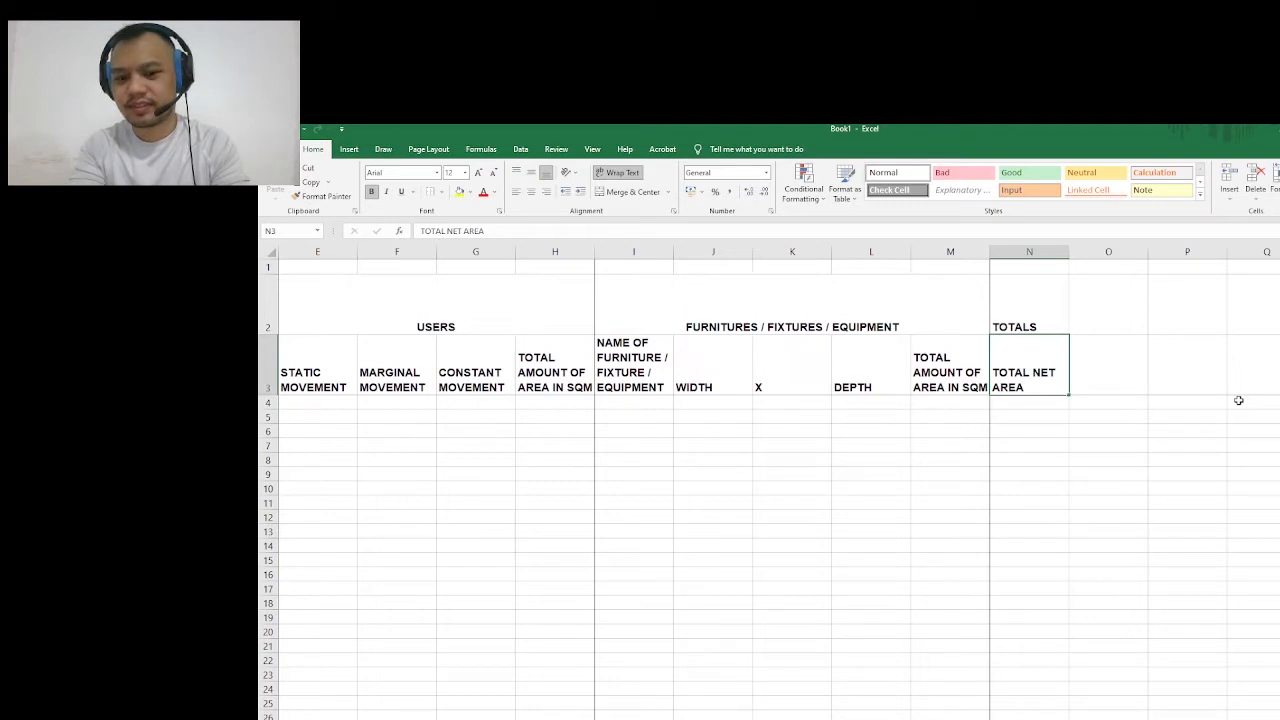
text(COMPU)
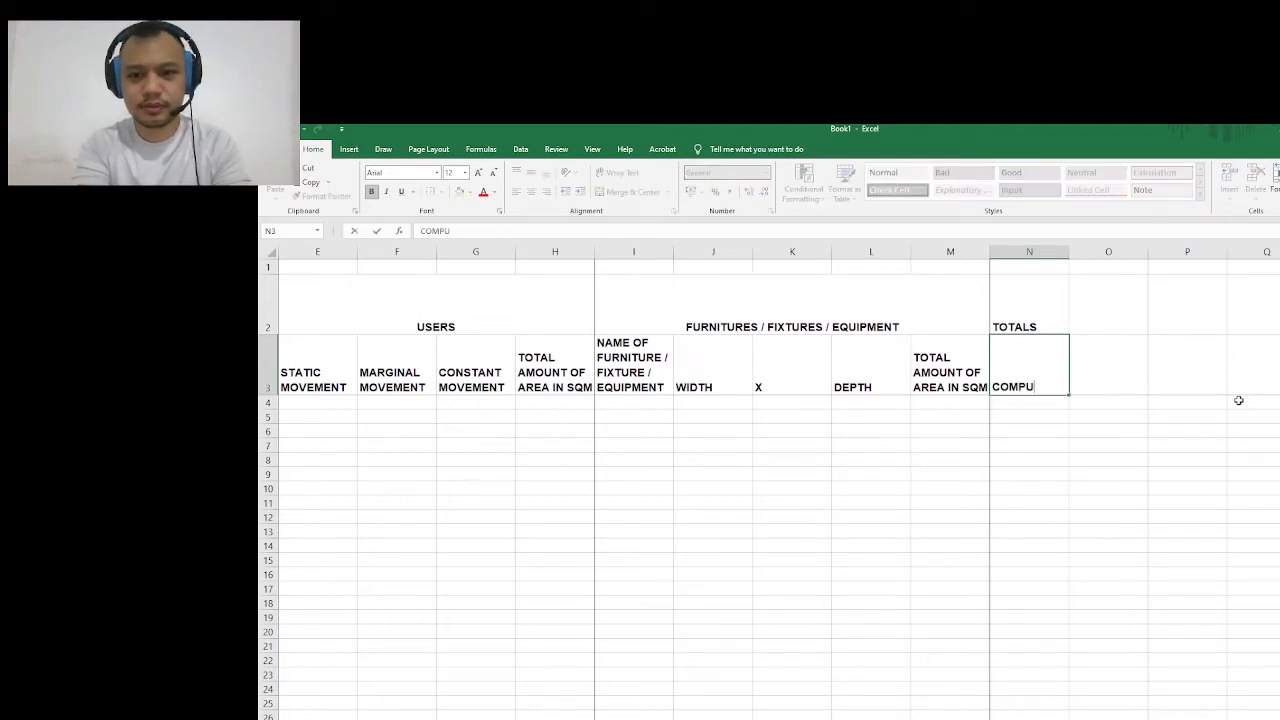
text(TED AREA)
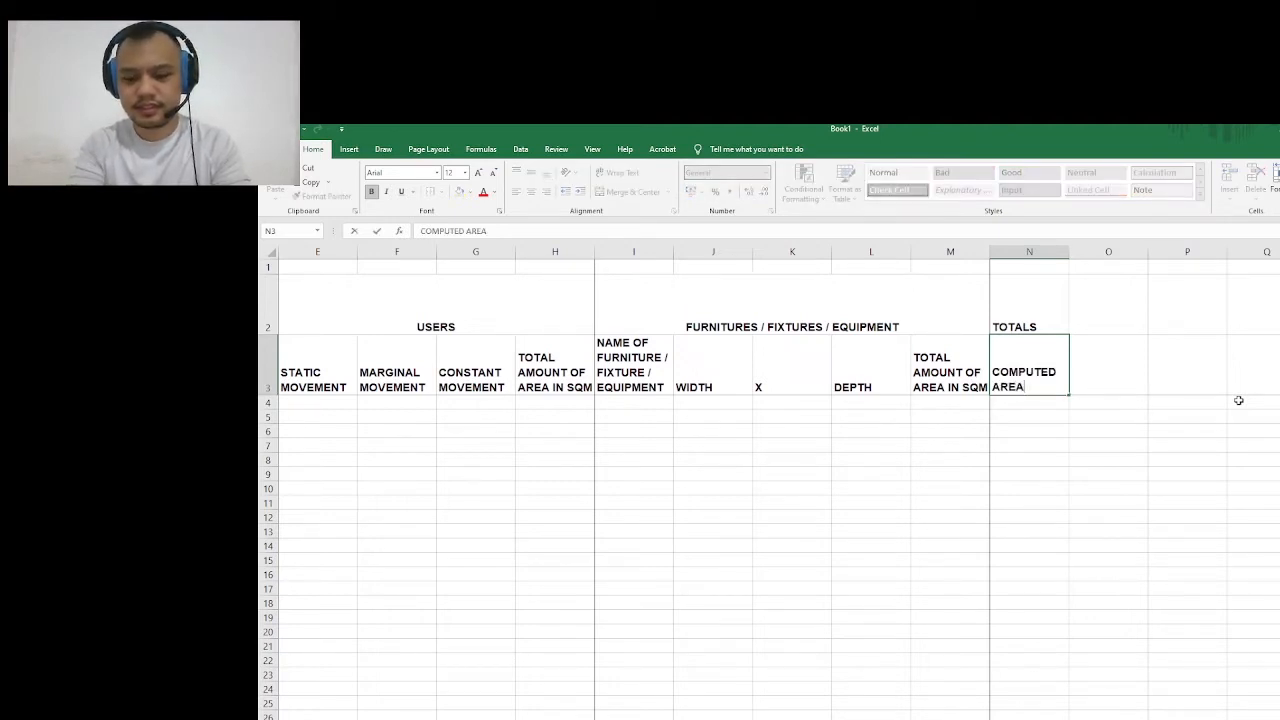
key(Tab)
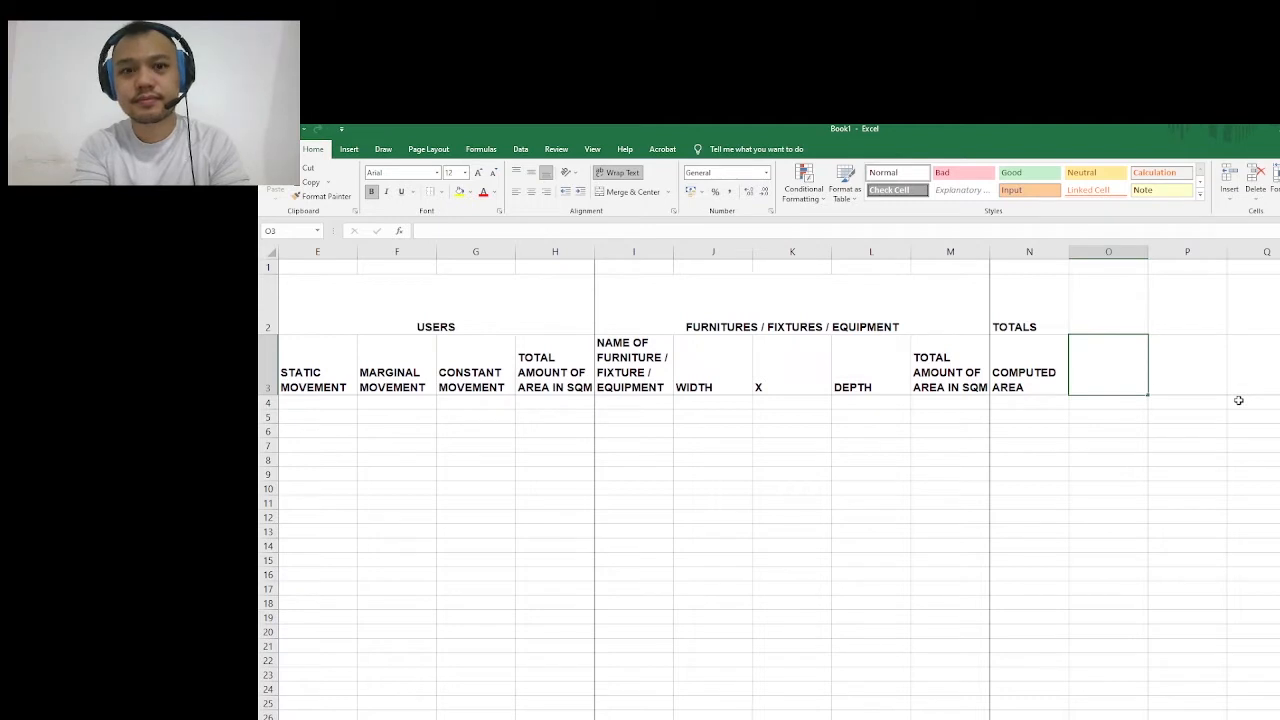
Enter the subheading "MULTIPLIER" in cell O3, beside the computed area
text(UL)
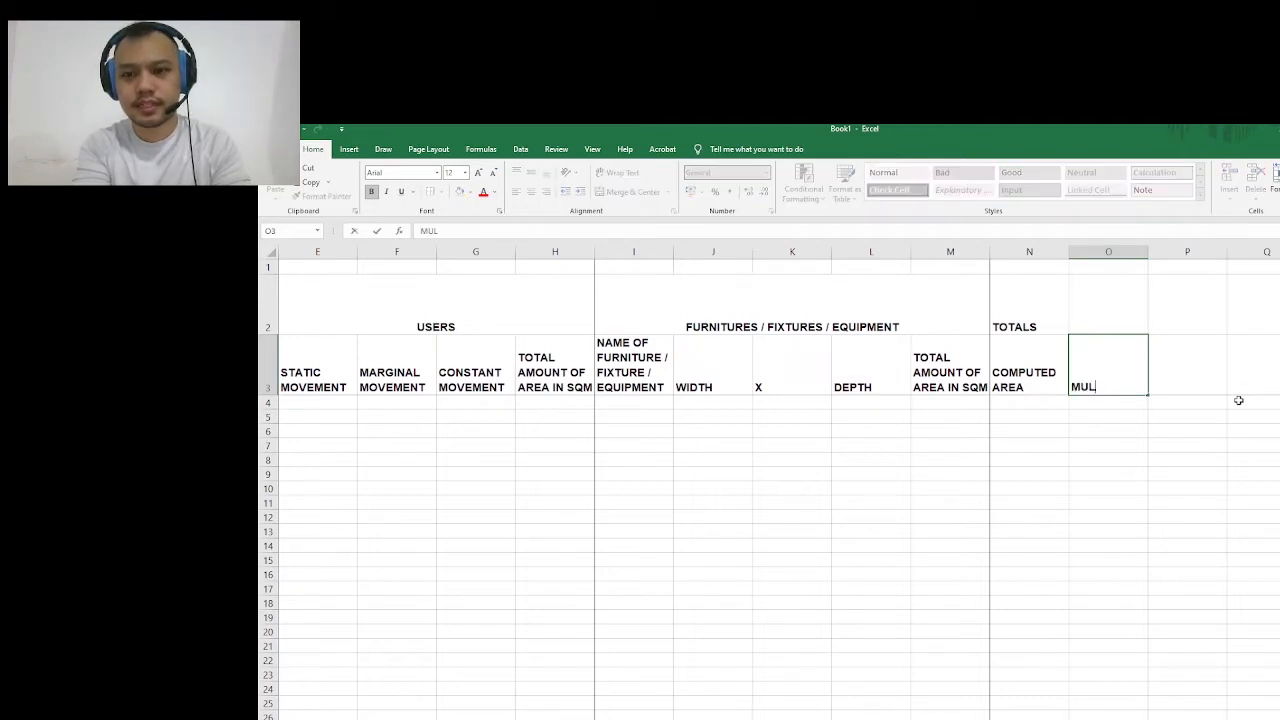
text(TIPLIER)
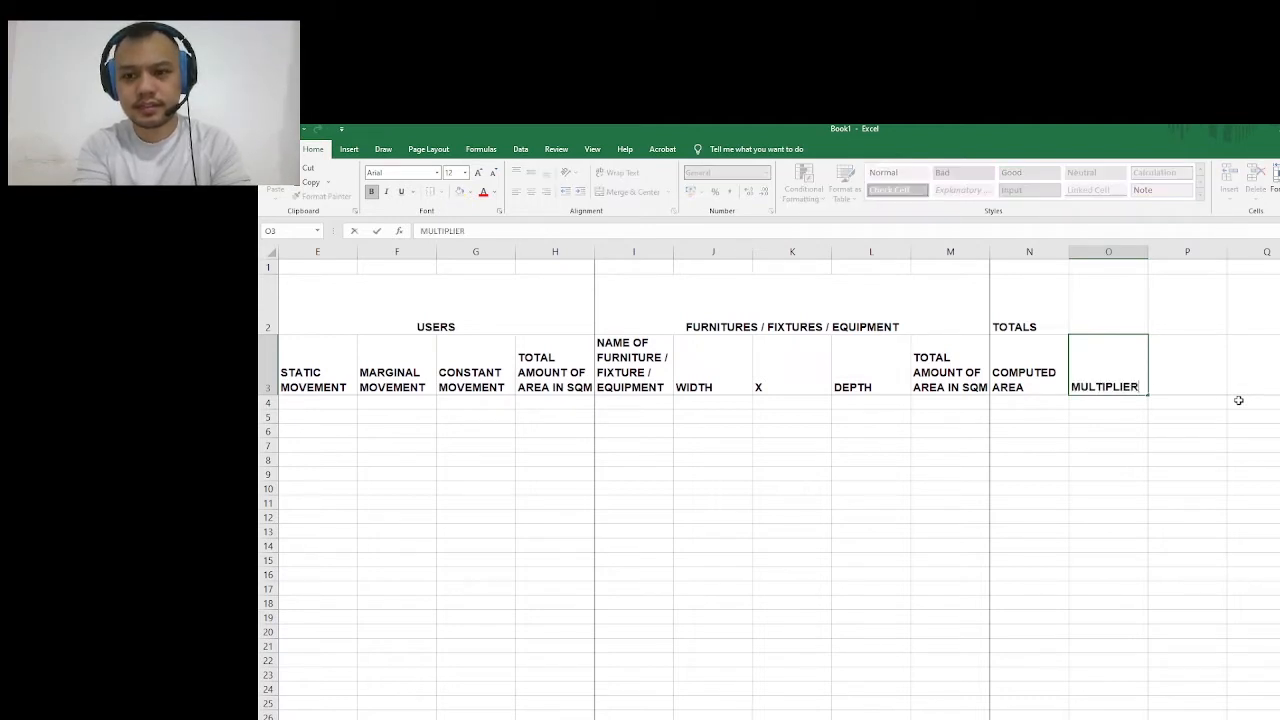
key(Return)
key(Up)
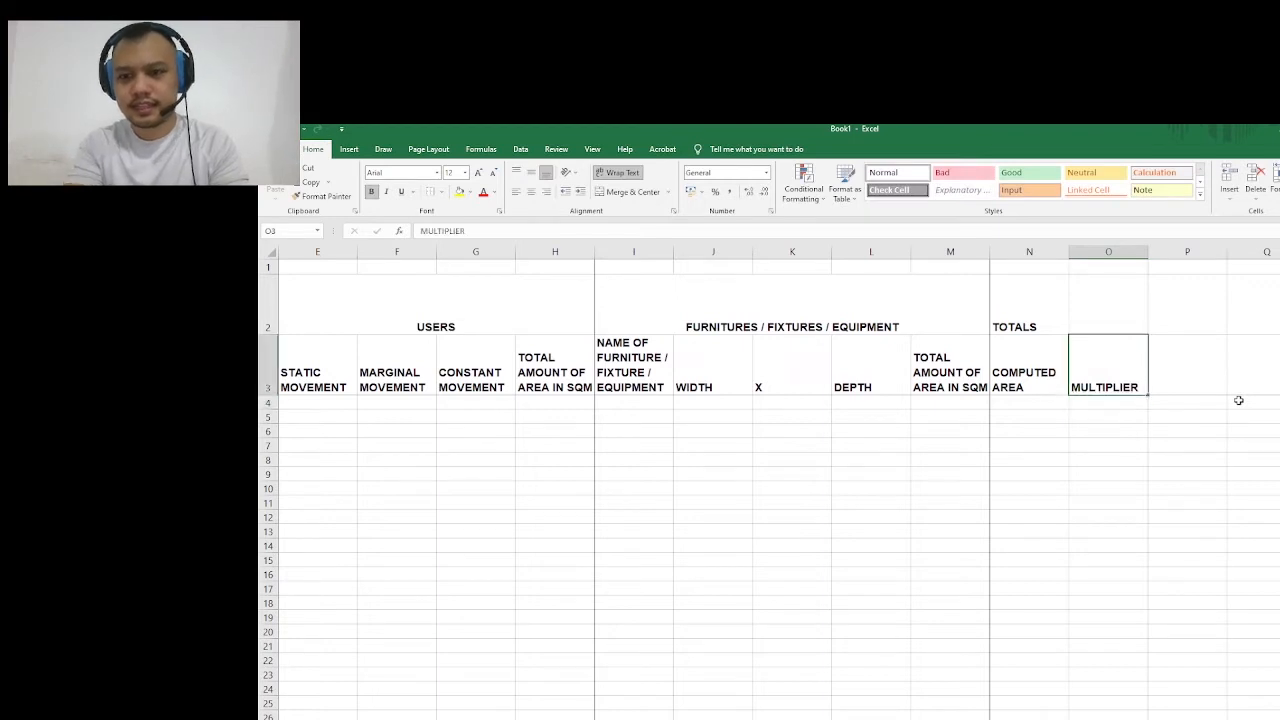
Extend the subheading in cell N3 to read "COMPUTED AREA FOR THE SPACE"
key(Right)
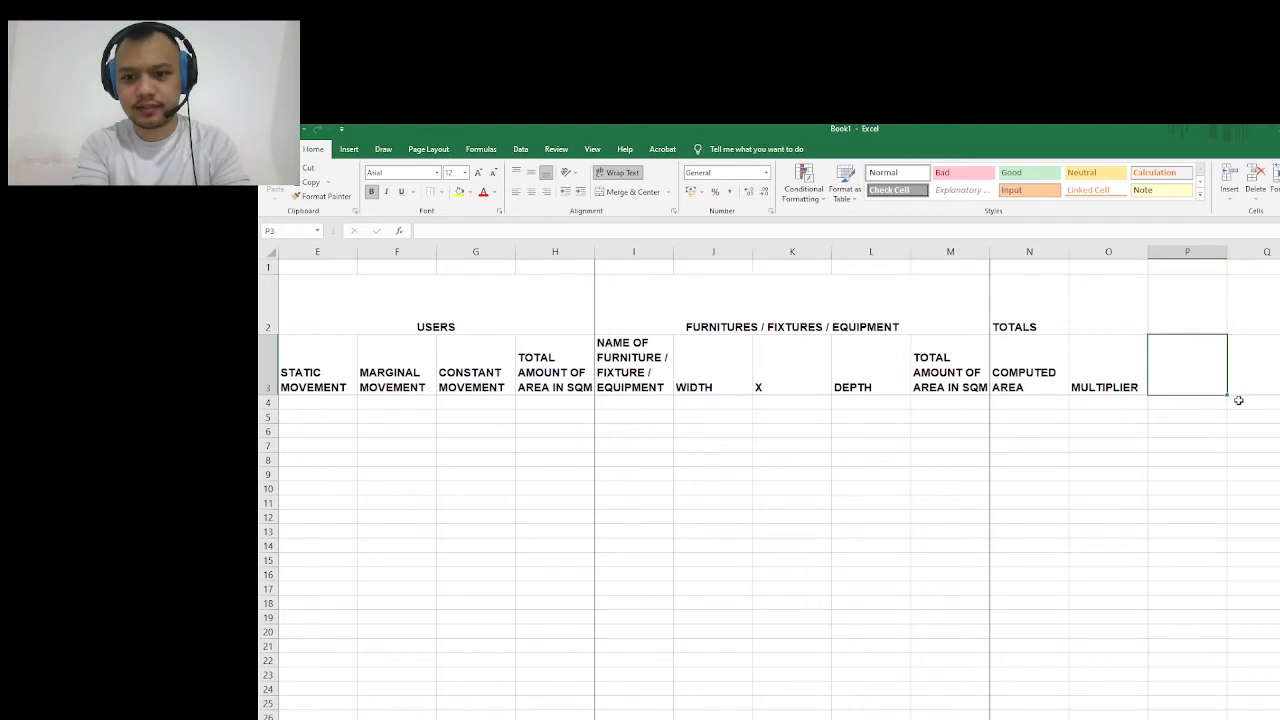
key(Left)
key(Left)
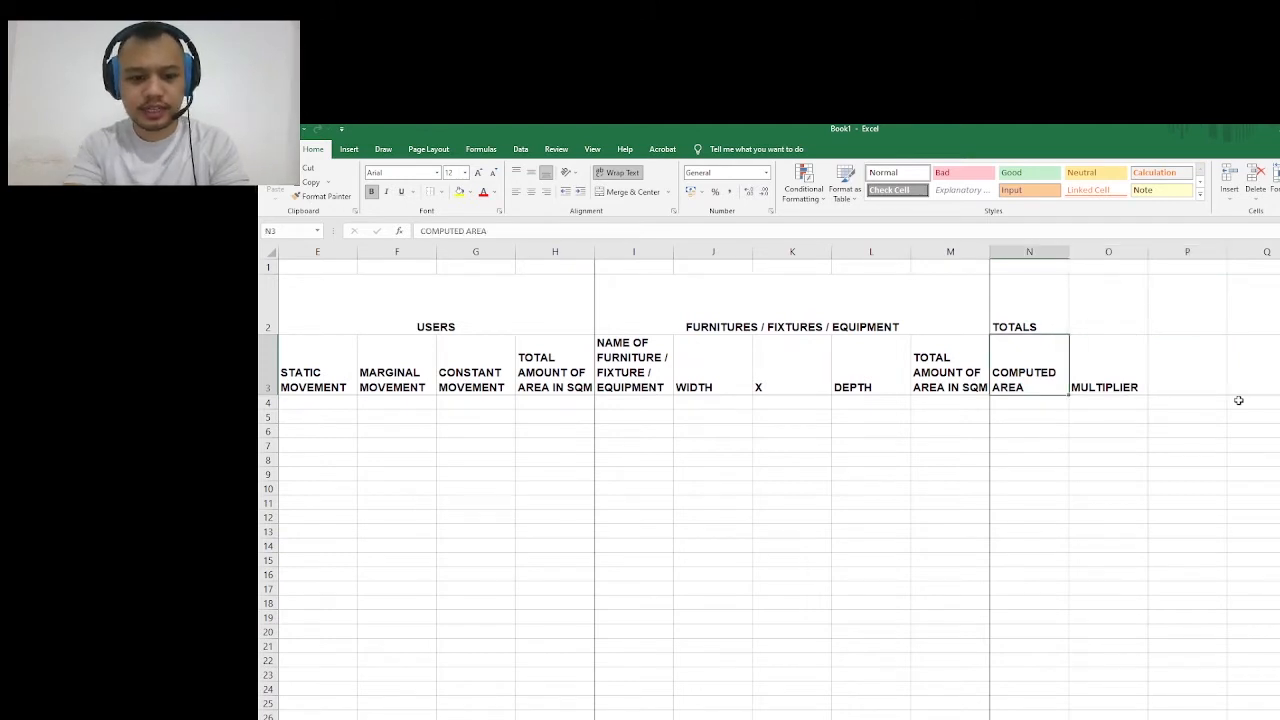
key(F2)
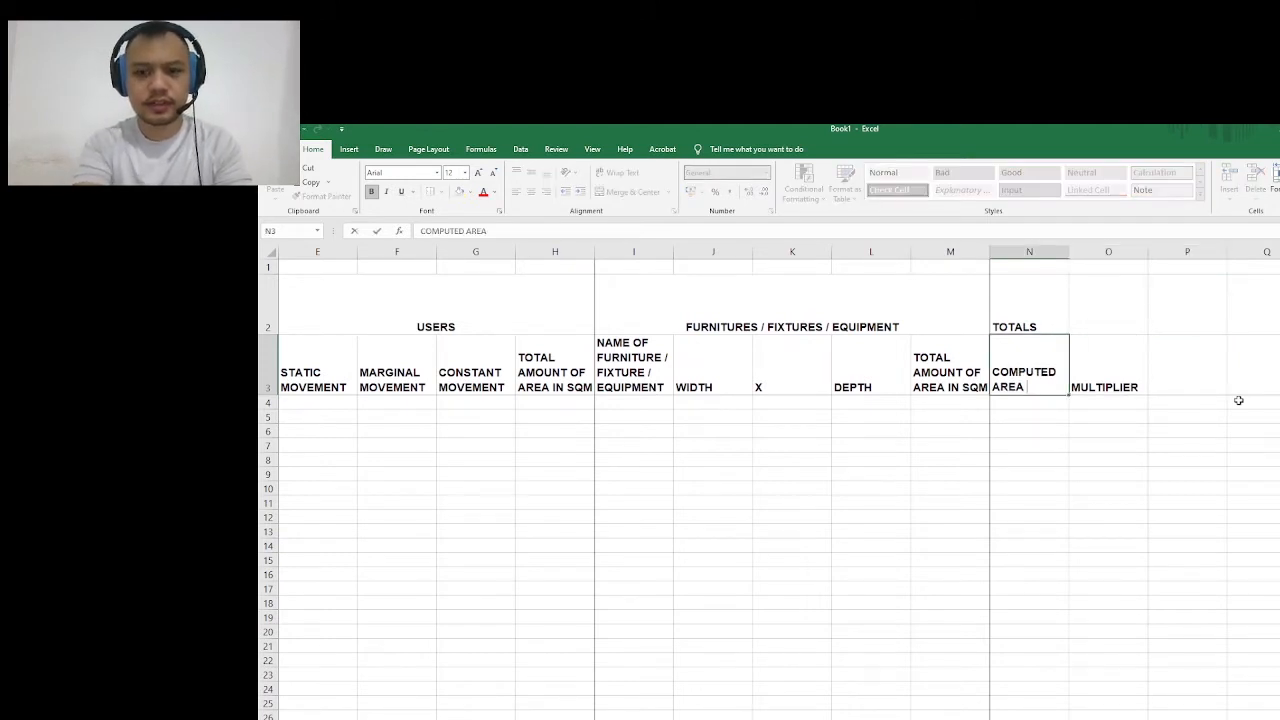
text(FOR SPACE)
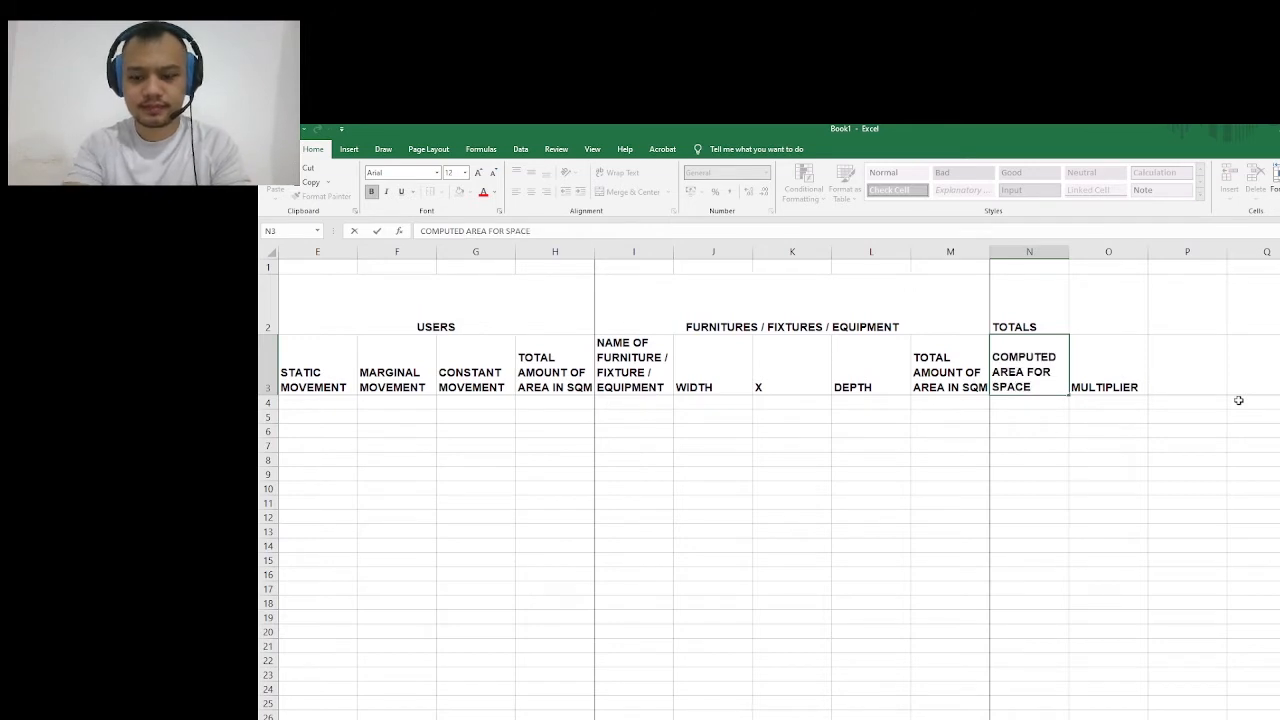
key(BackSpace)
key(BackSpace)
key(BackSpace)
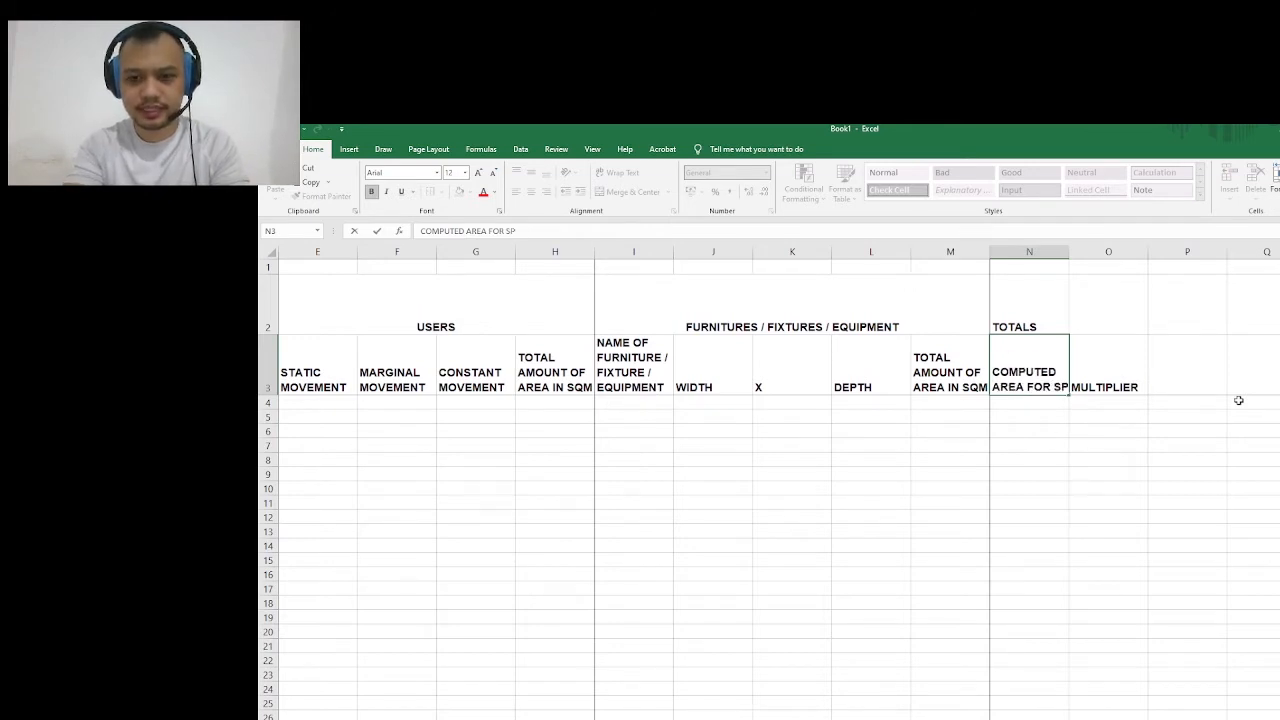
key(BackSpace)
text(THE SPACE)
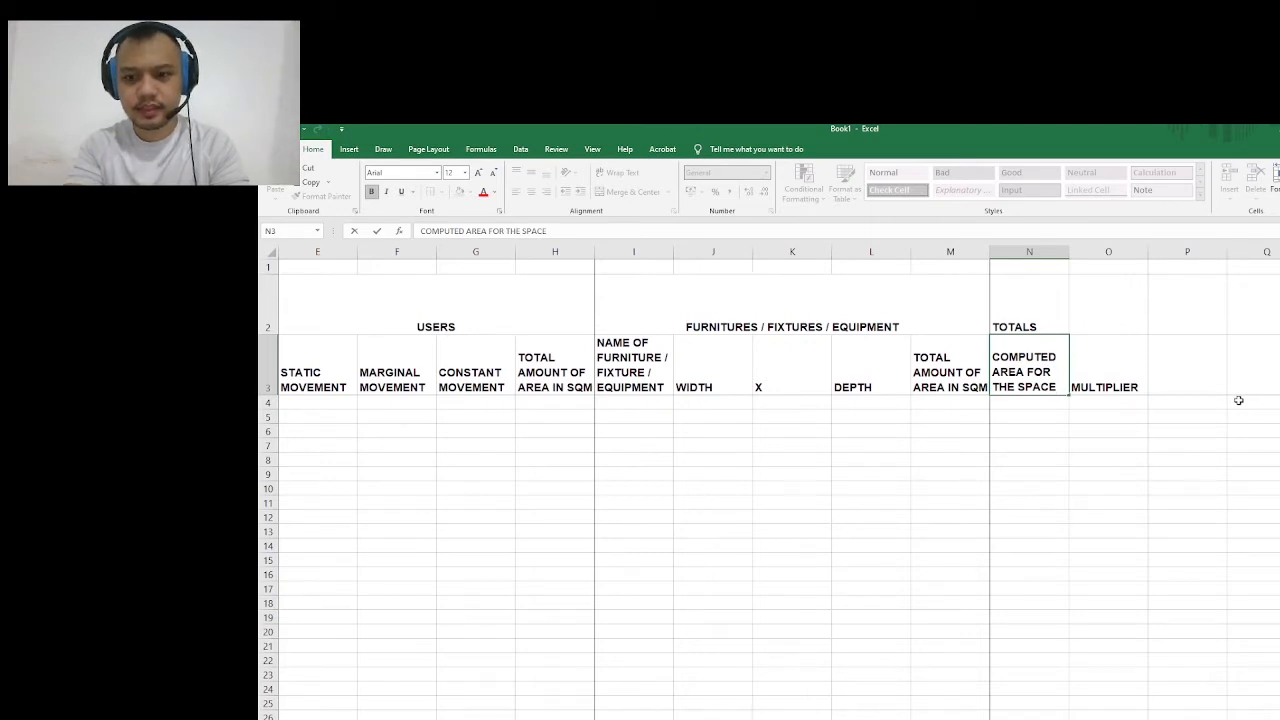
key(Return)
key(Up)
Enter the subheading "COMPUTER AREA WITH CONSIDERATION IN SQM" in cell P3
key(Right)
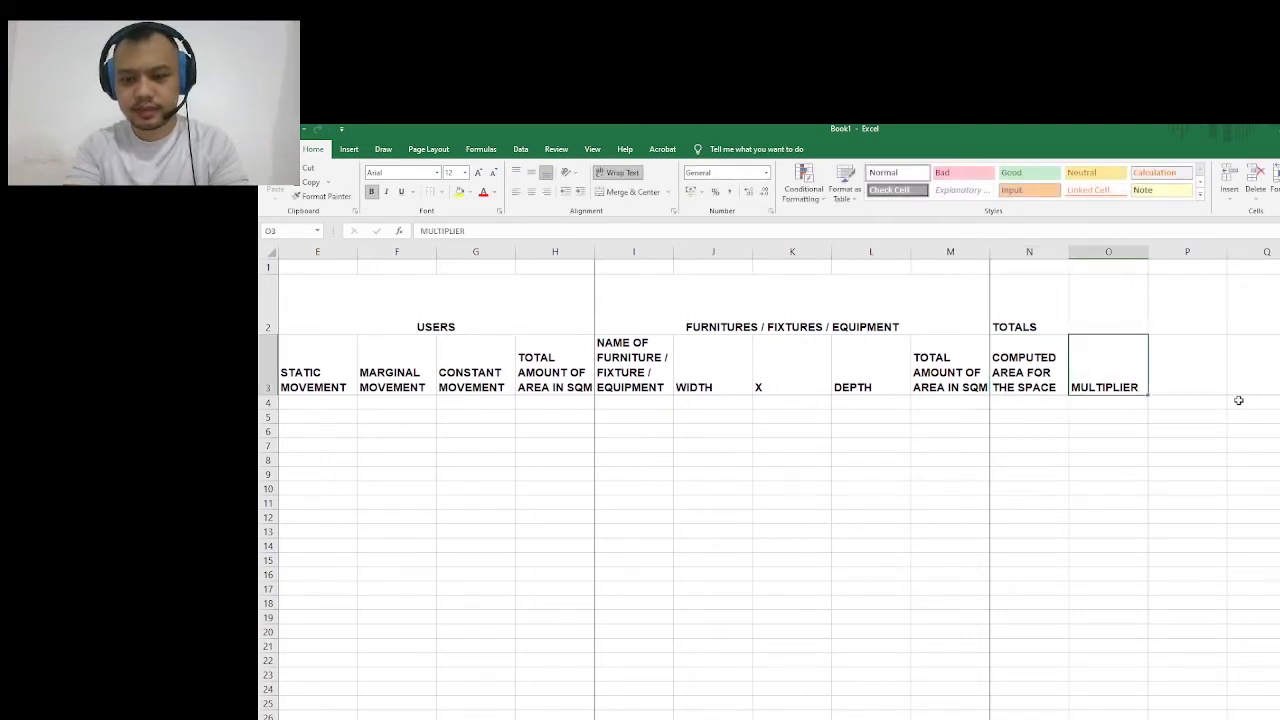
key(Right)
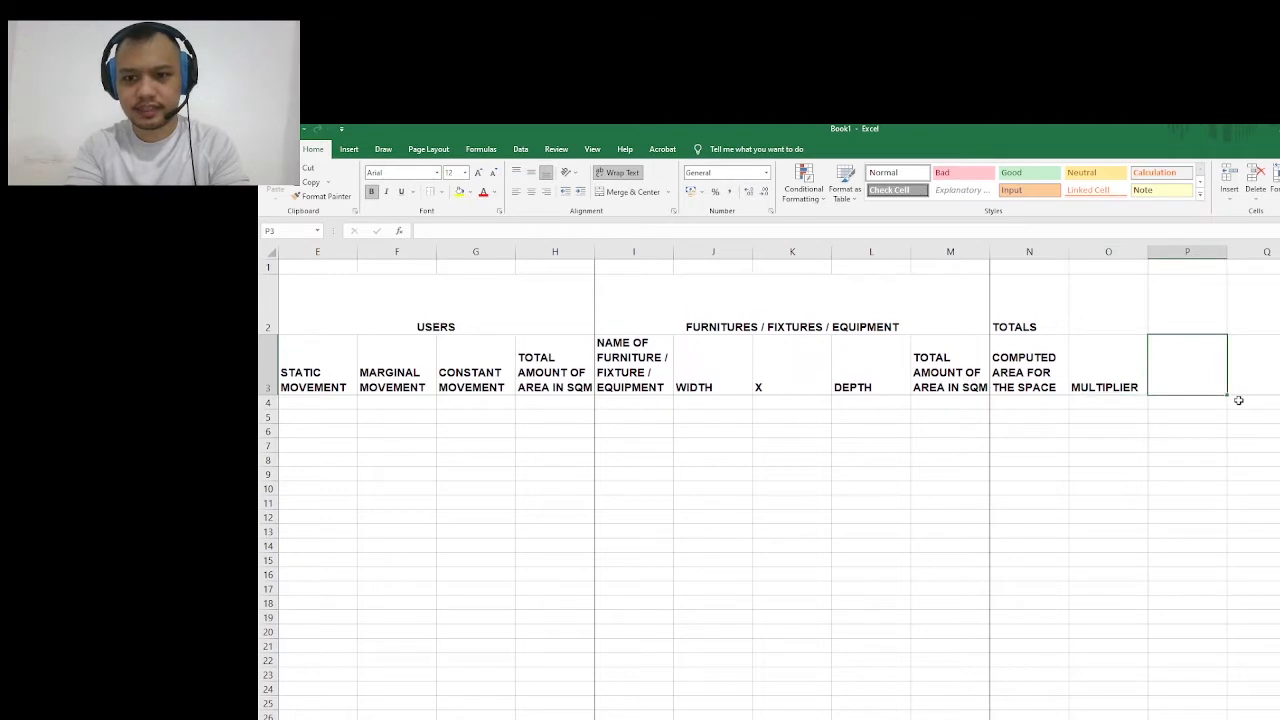
text(COMP)
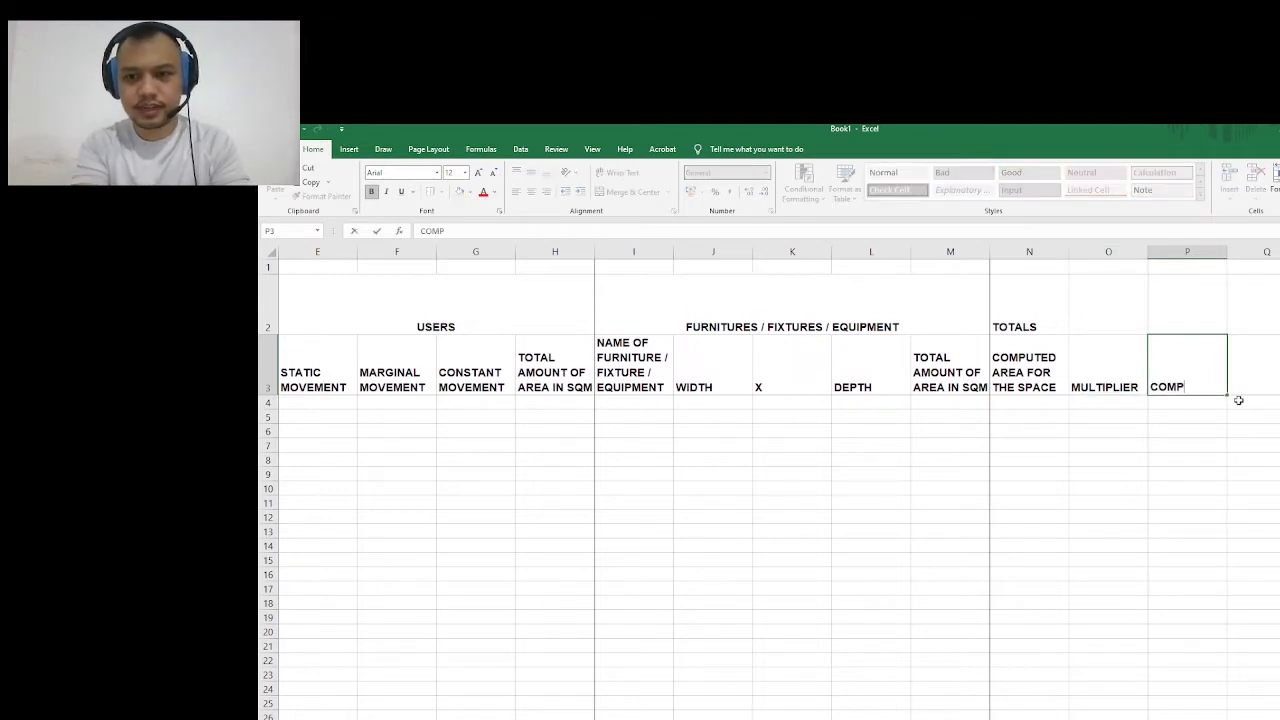
text(L)
key(BackSpace)
text(UTER AREA WITH)
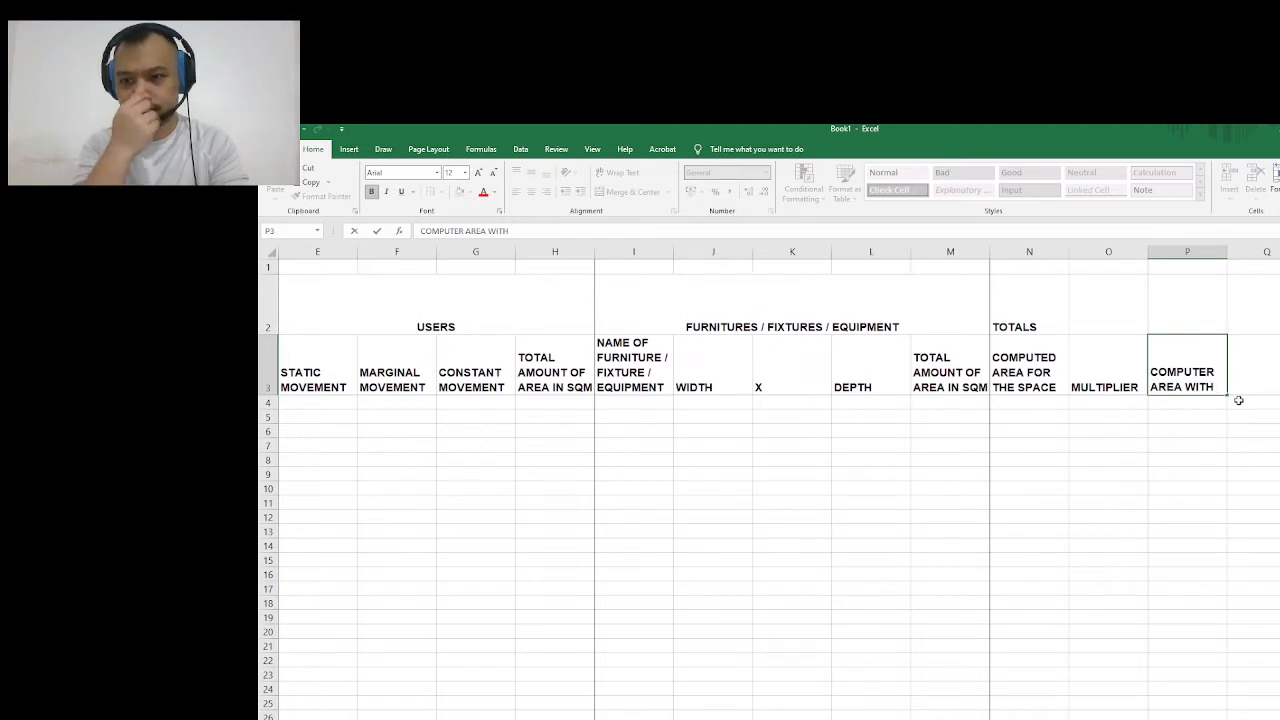
text( CONSIDERAT)
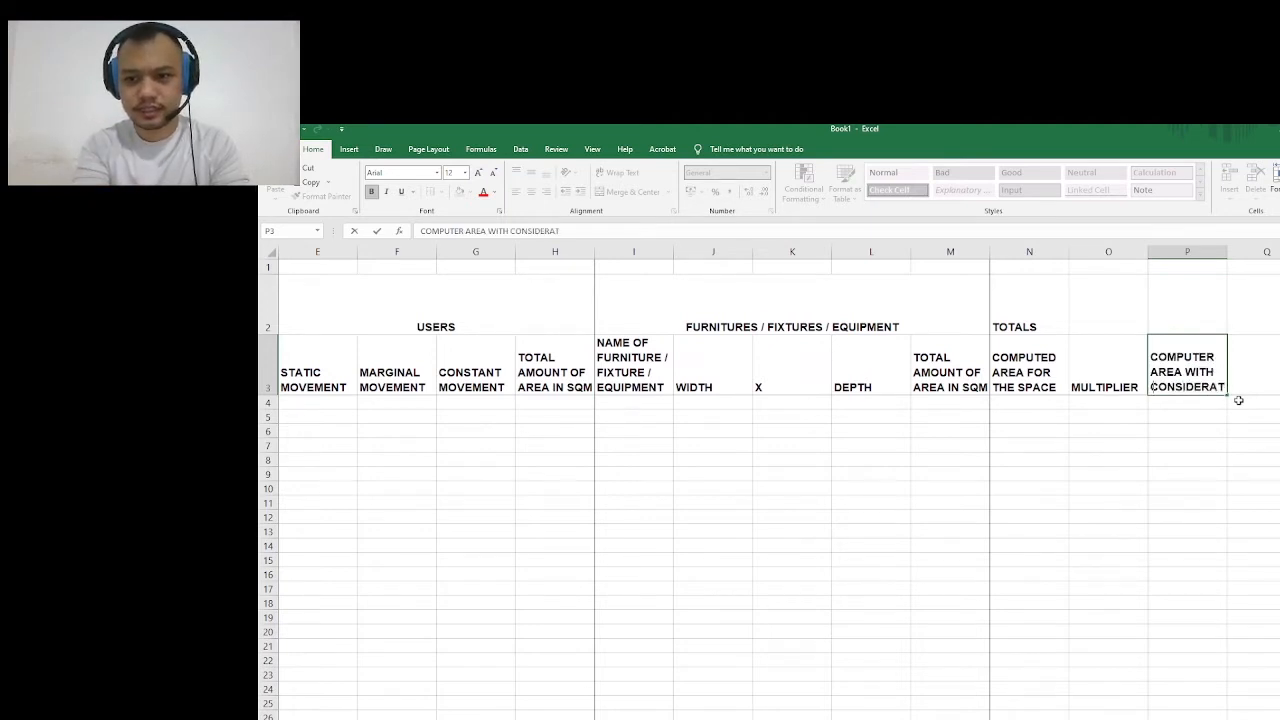
text(ION IN SQM)
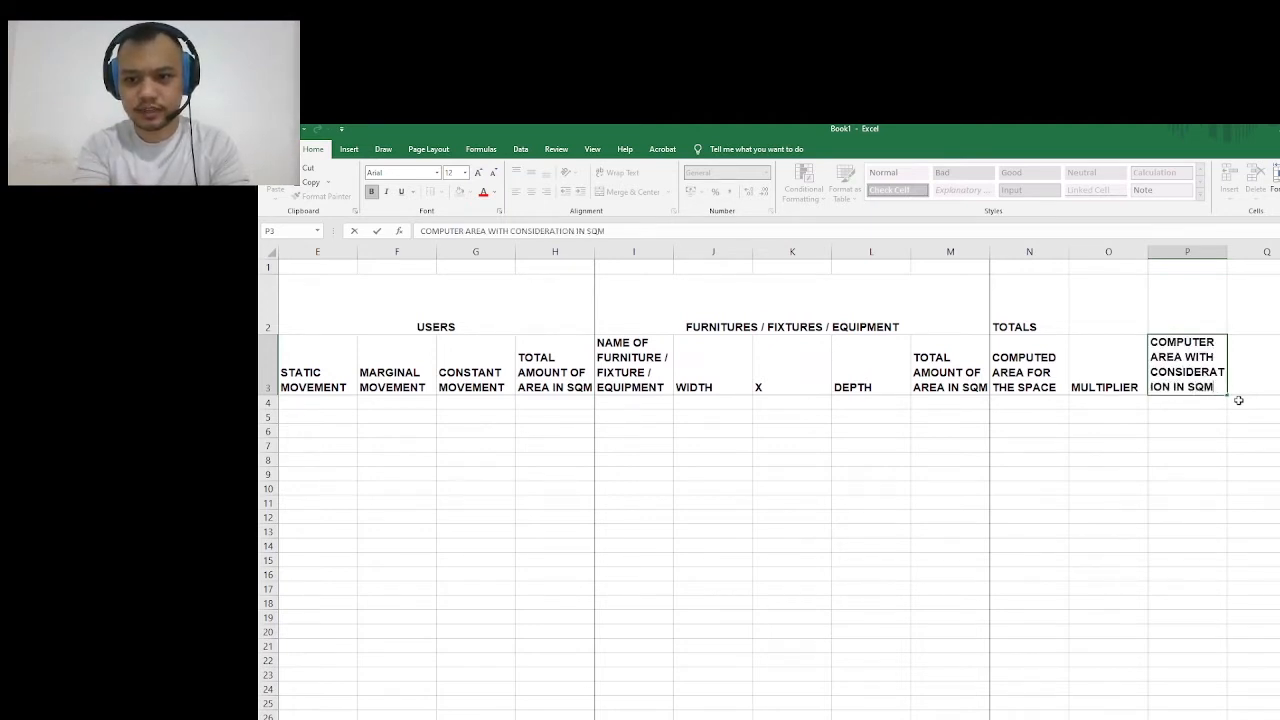
key(Left)
Append "IN SQM" to the computed area subheading in cell N3
key(Left)
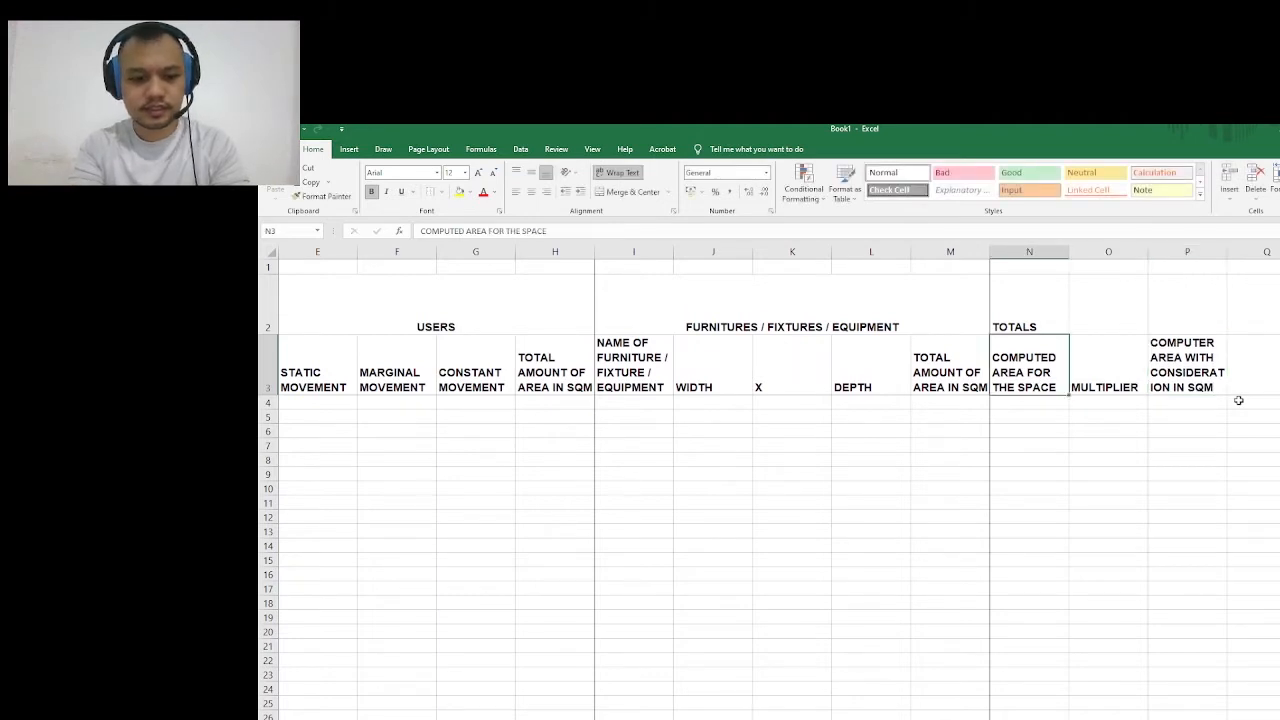
key(F2)
text(IN SQM)
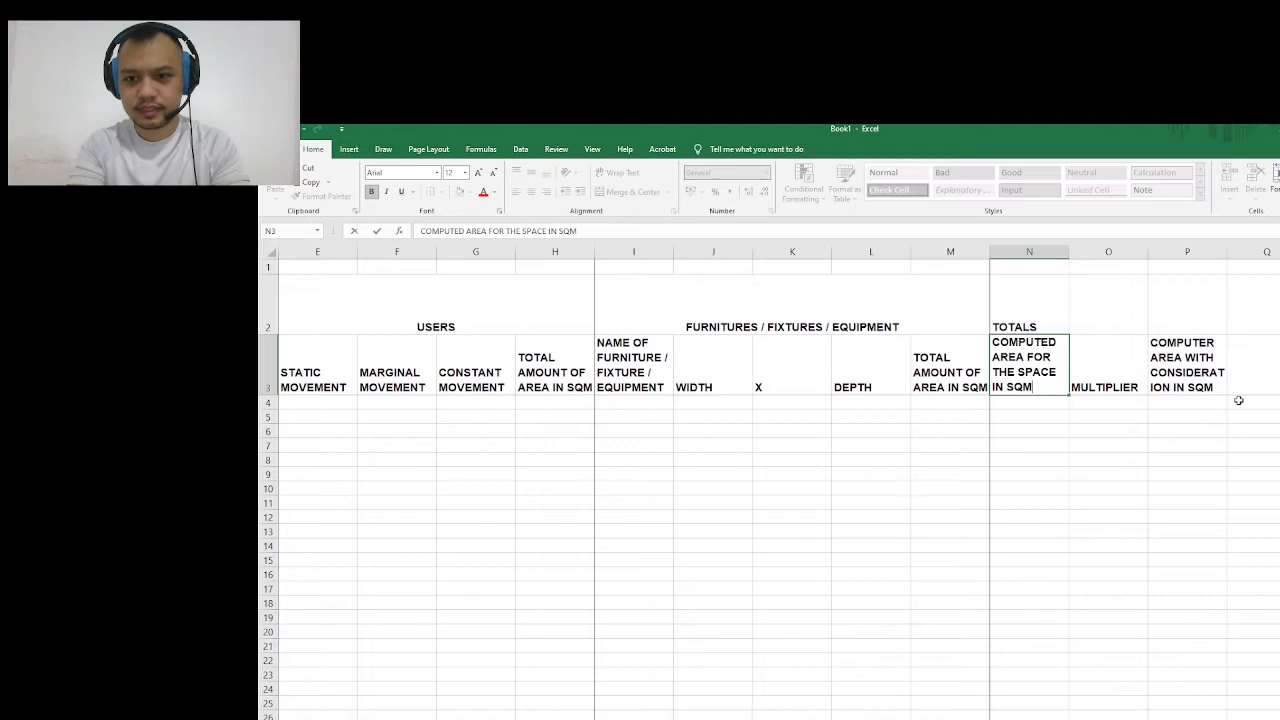
key(Return)
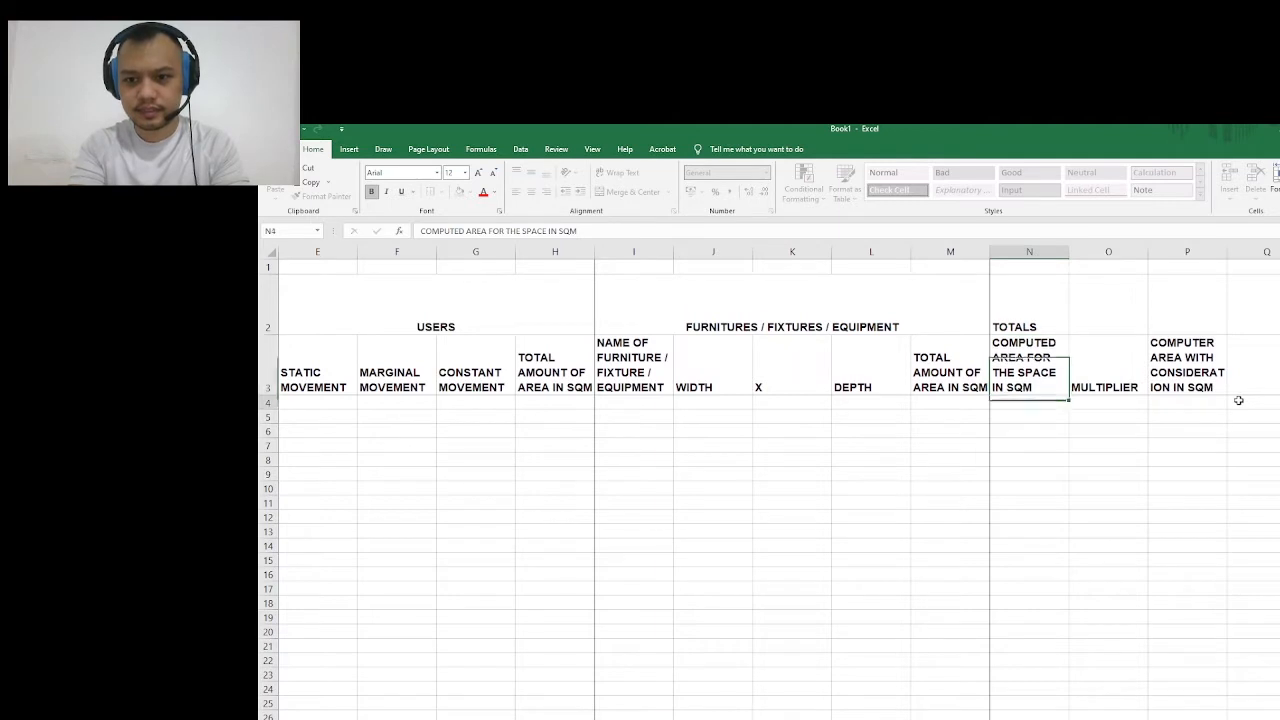
Change the subheading in cell O3 to "CONSIDERATION MULTIPLIER"
key(Up)
key(Right)
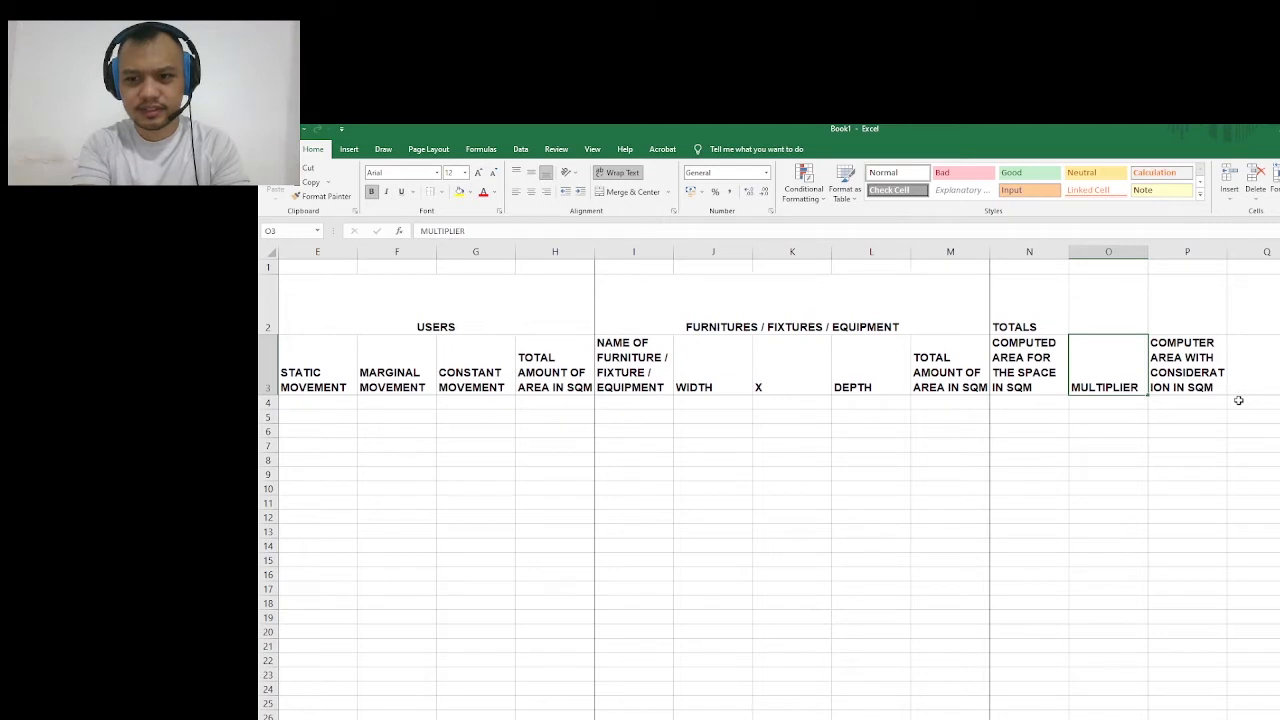
text(CON)
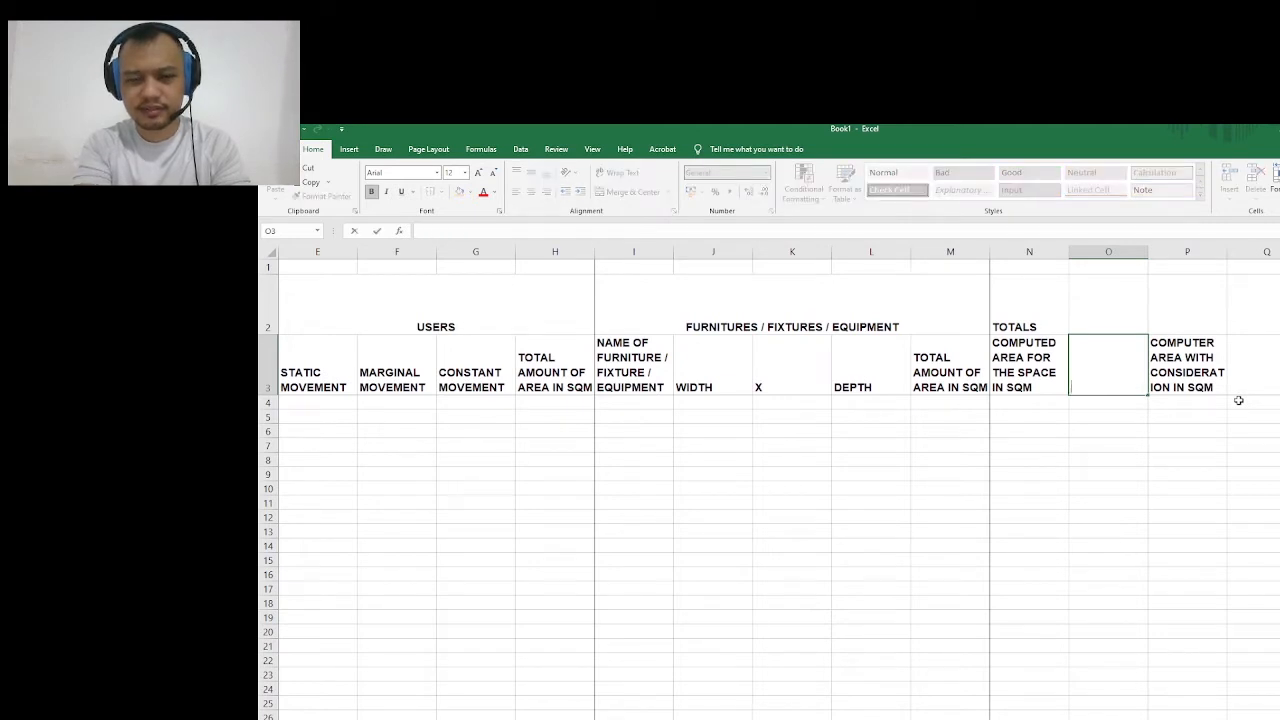
text(NSIDERATION MU)
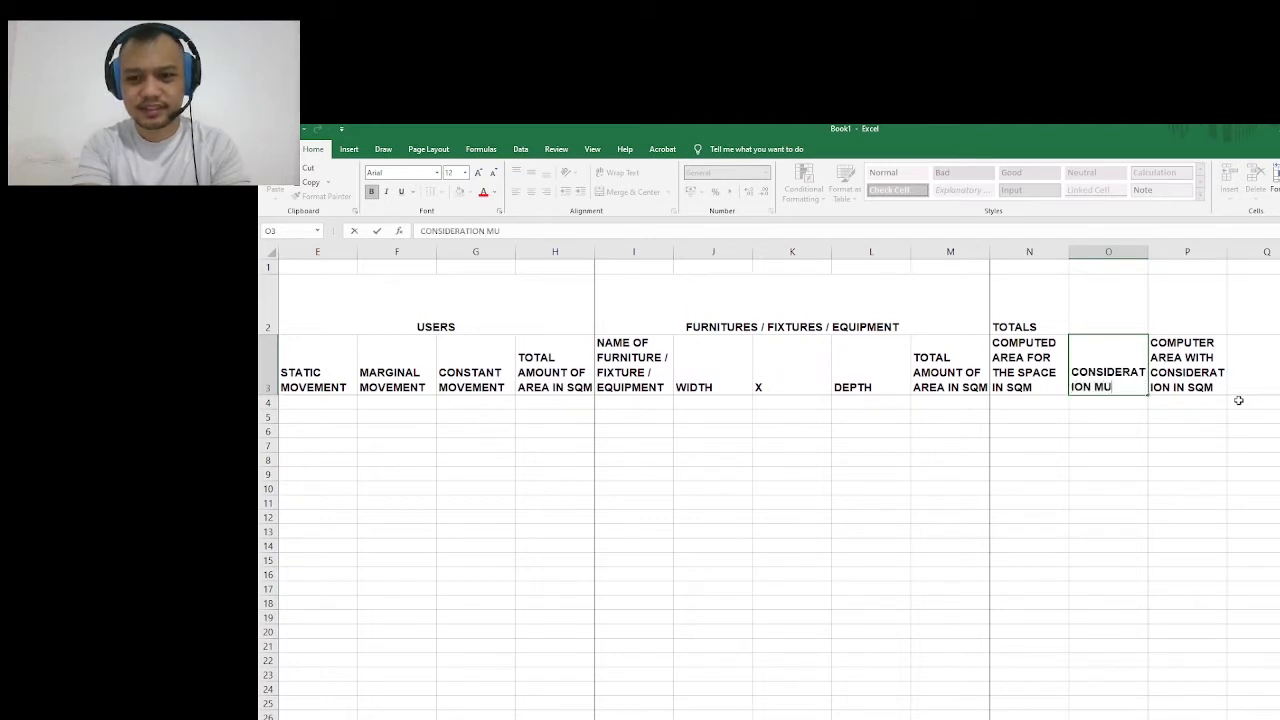
text(LTIPLIER)
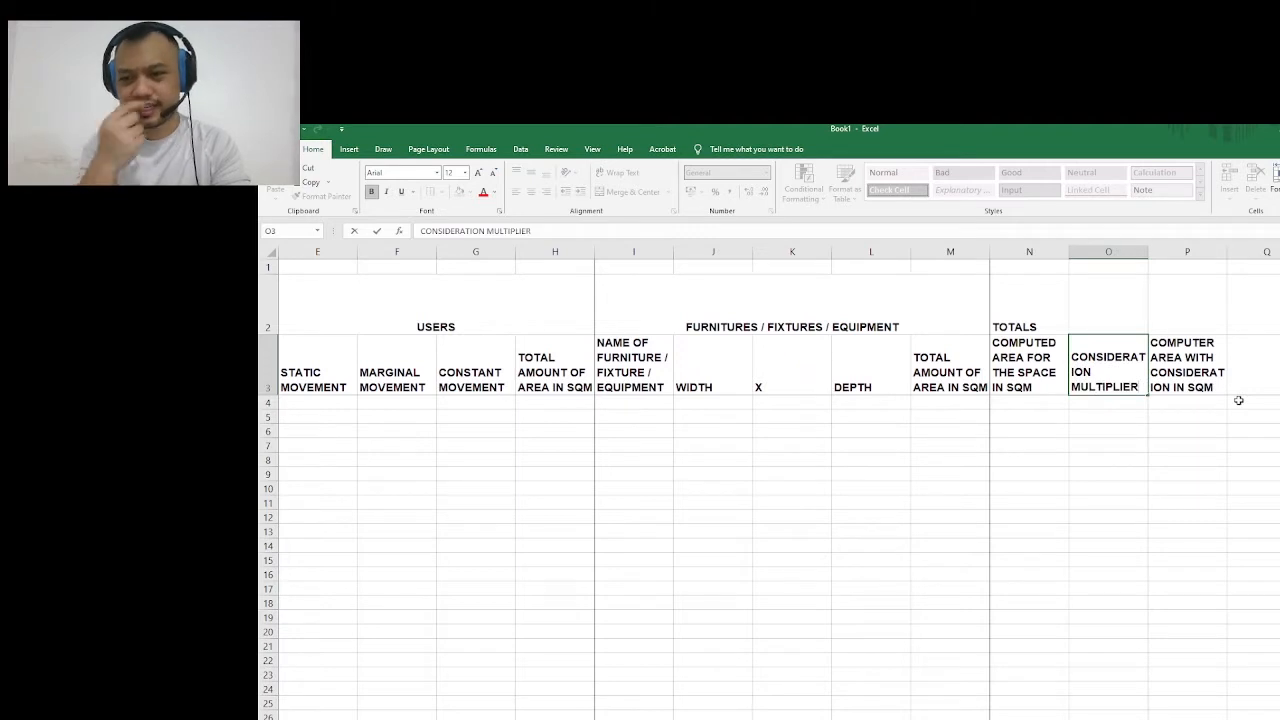
key(Tab)
key(Tab)
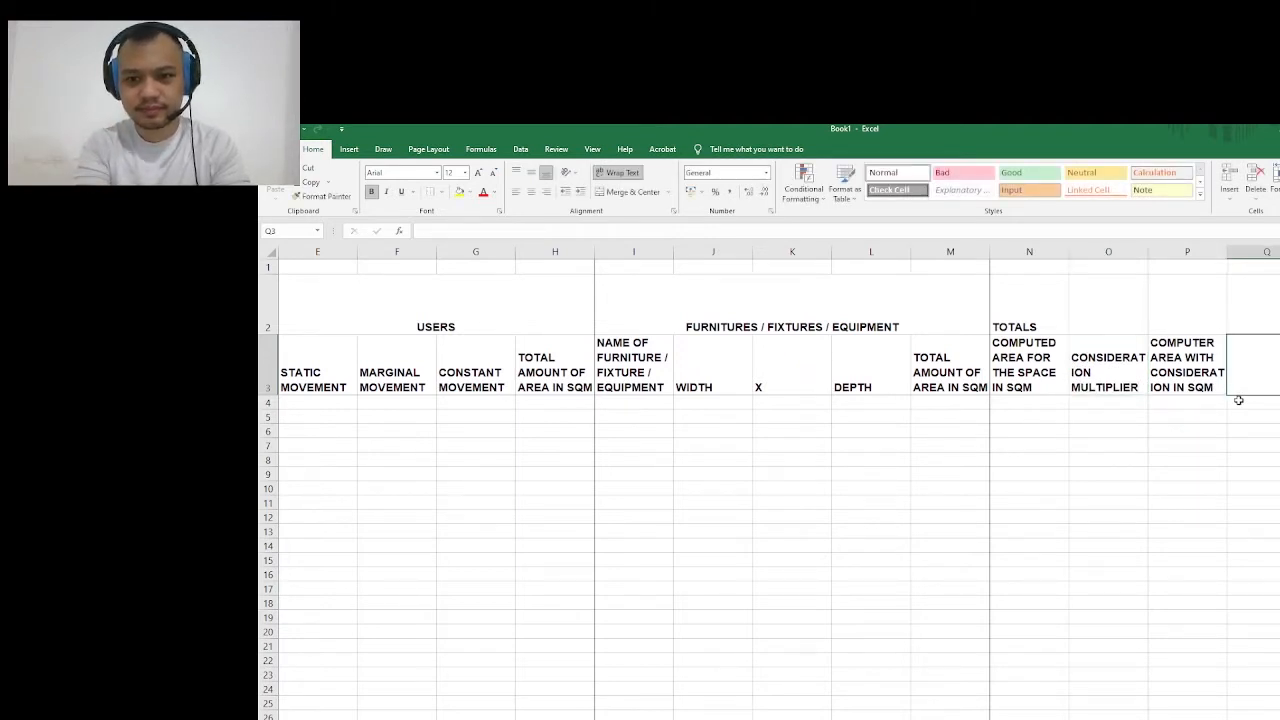
Enter the subheading "TOTAL NEEDED AREA IN SQM" in cell Q3
text(TOTAL NEED)
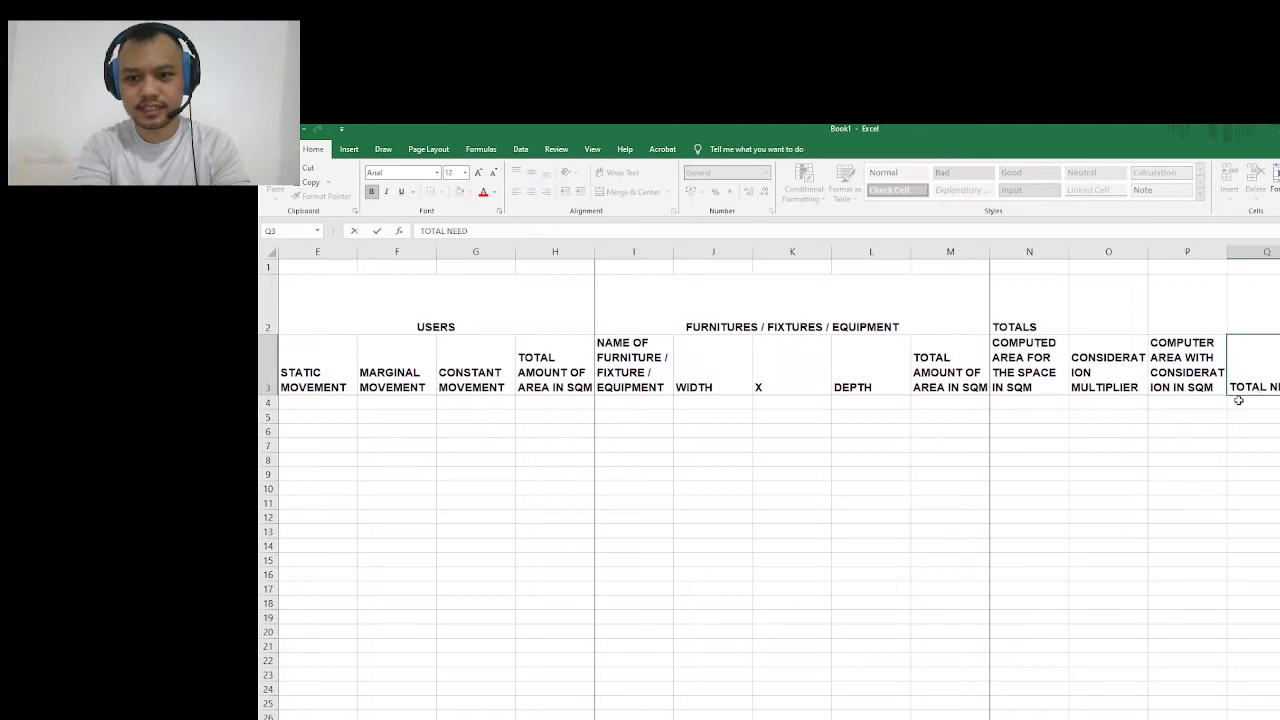
text(ED AREA IN S)
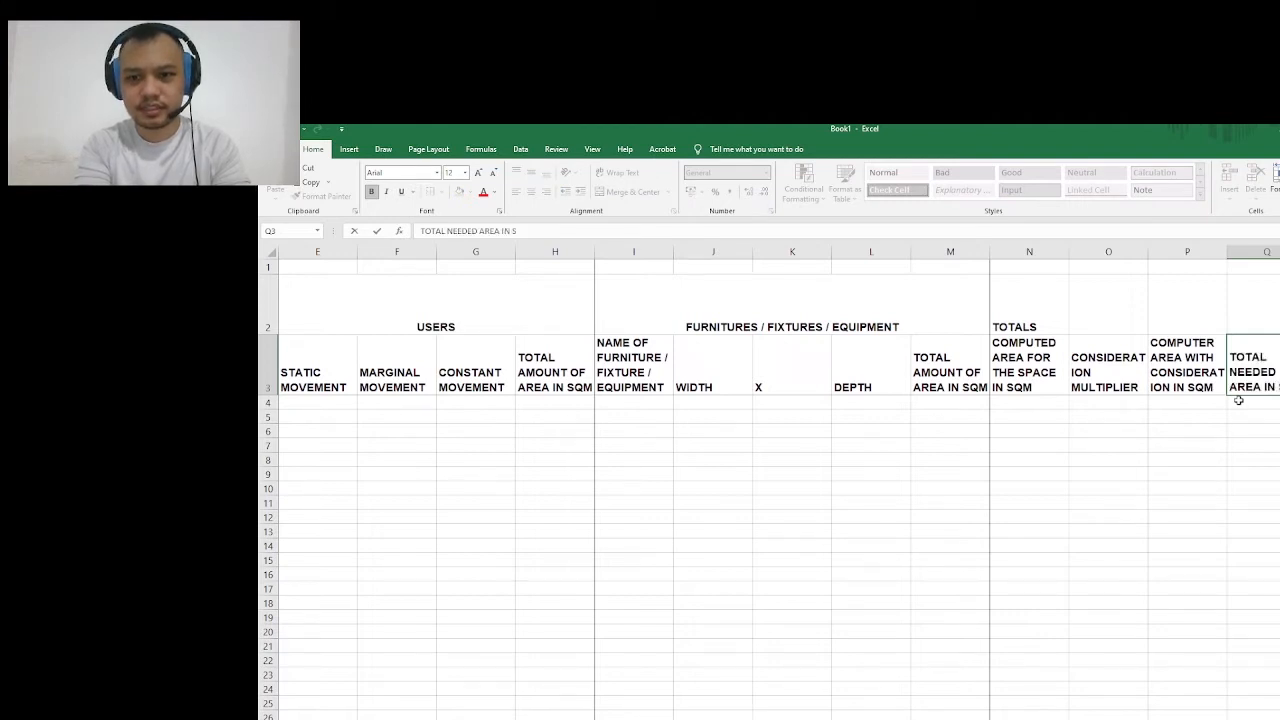
text(QM)
key(Left)
key(Left)
key(Left)
key(Left)
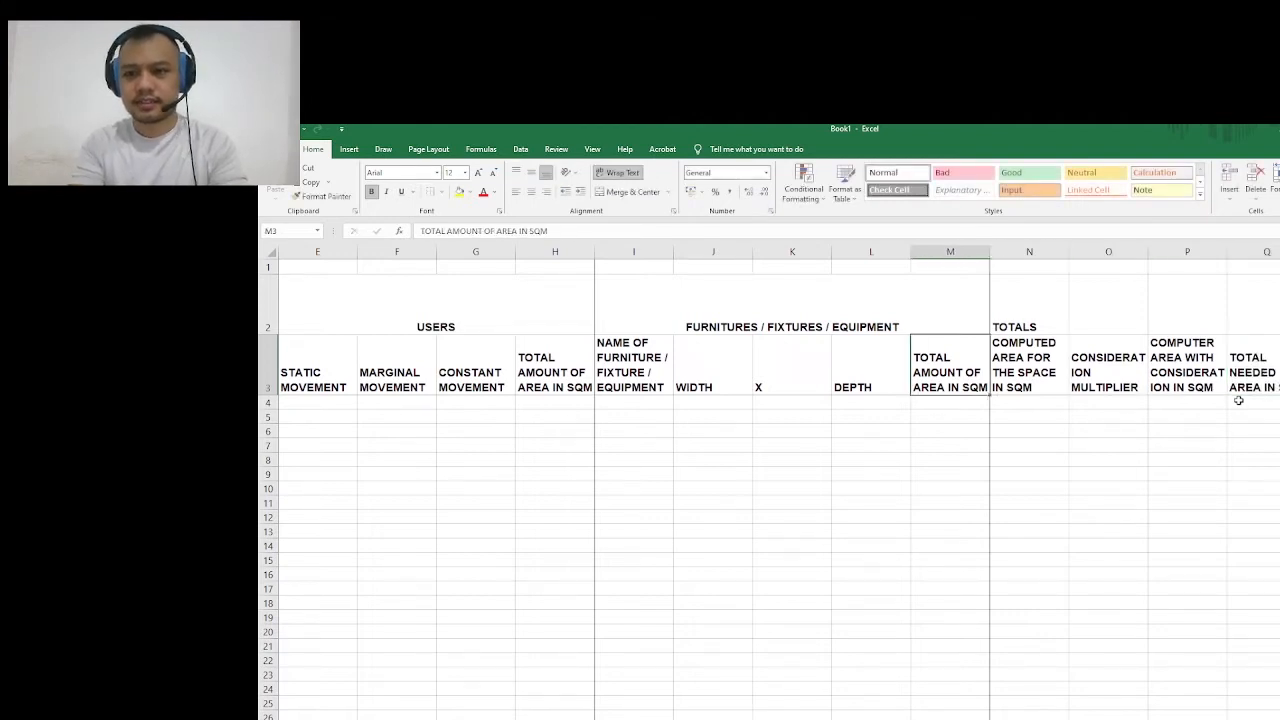
key(Left)
key(Right)
key(Left)
key(Left)
key(Right)
key(Right)
key(Right)
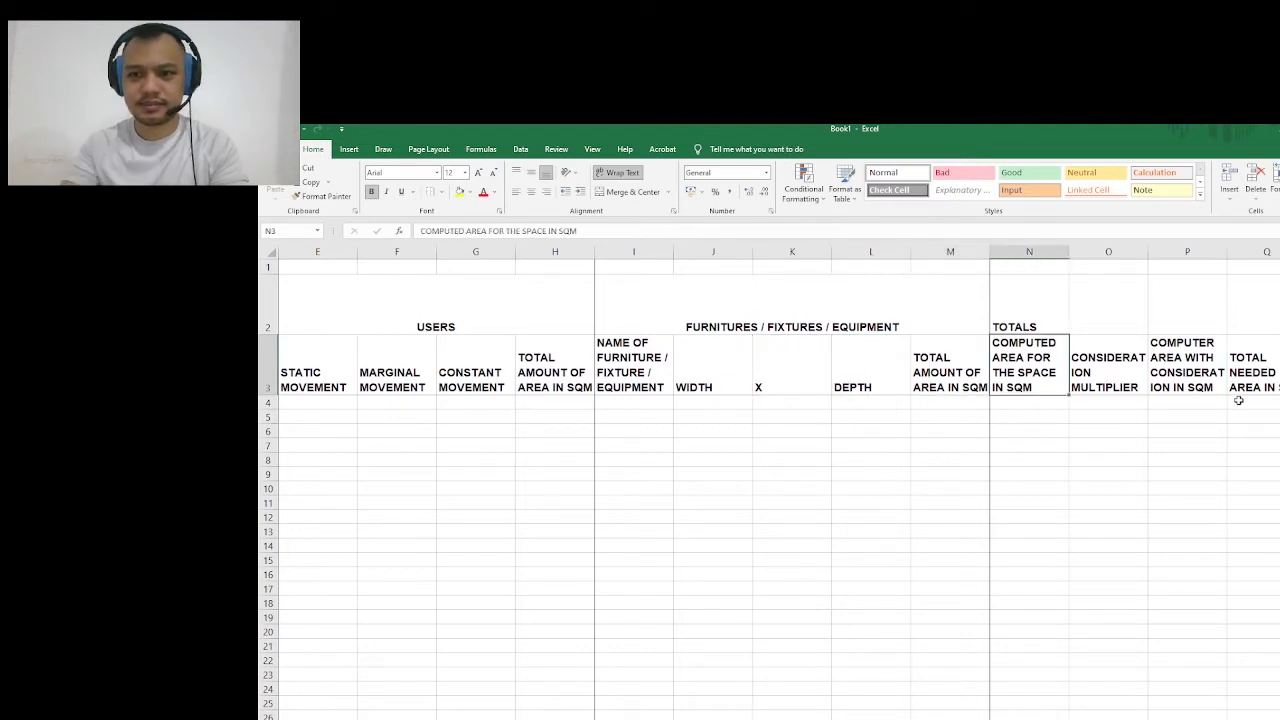
Merge and center the TOTALS heading across N2:Q2 and border columns N to Q as one group
drag(1251, 323, 1051, 326)
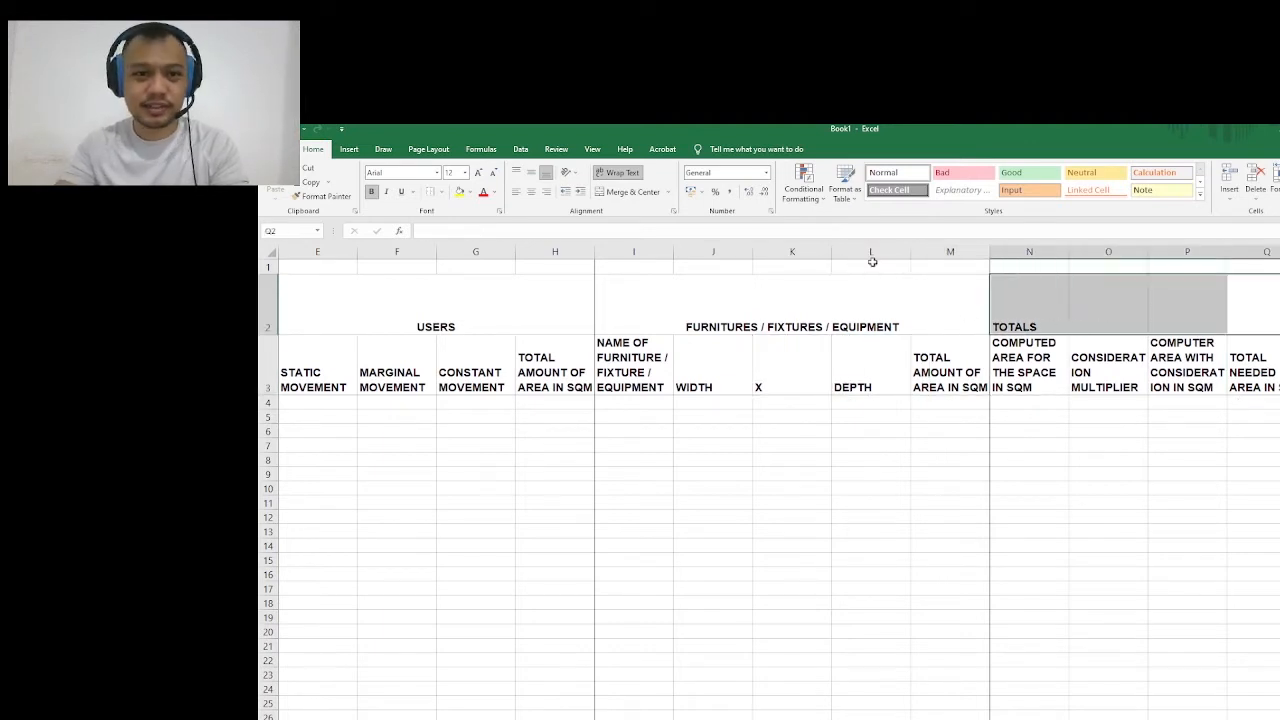
click(601, 192)
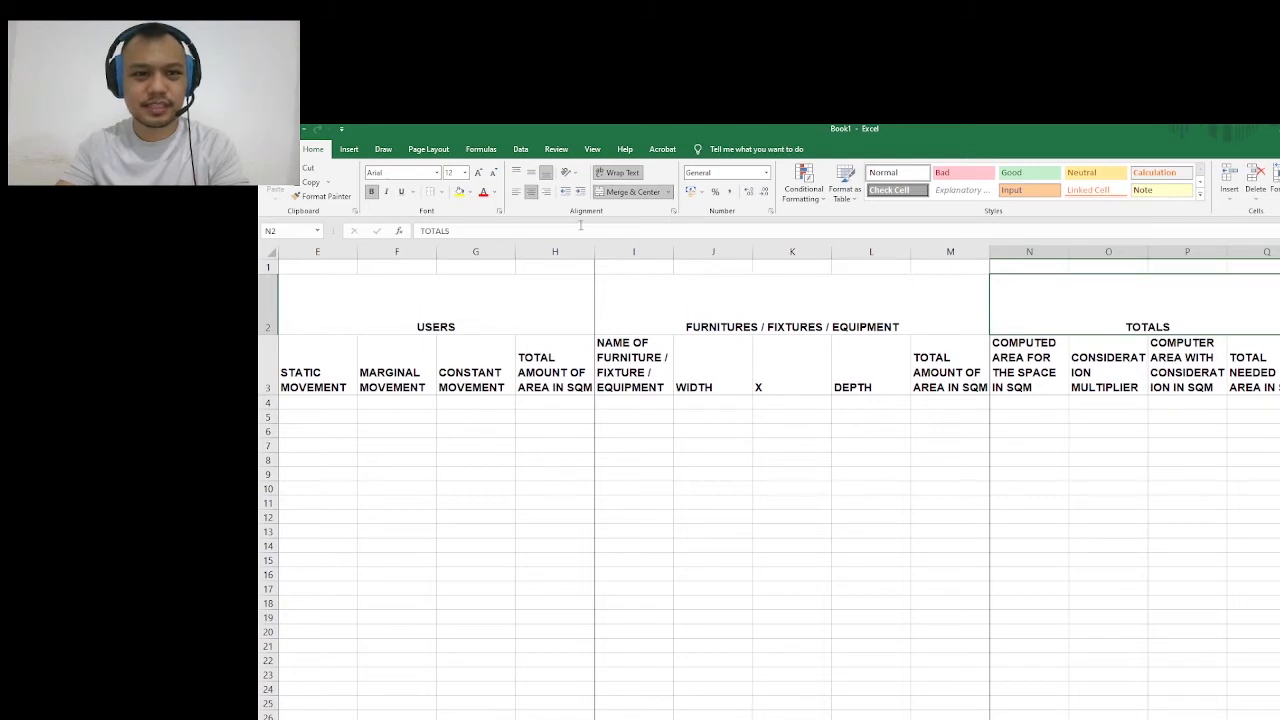
drag(1043, 251, 1266, 249)
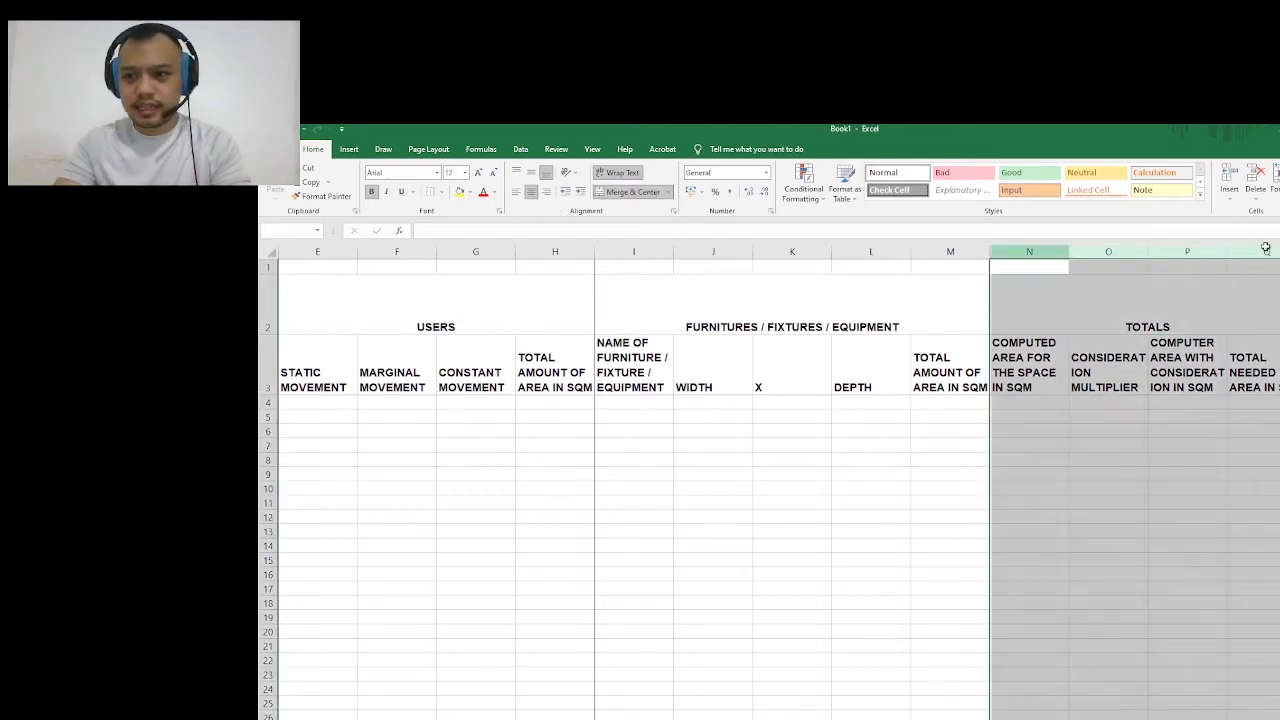
click(429, 194)
click(1279, 446)
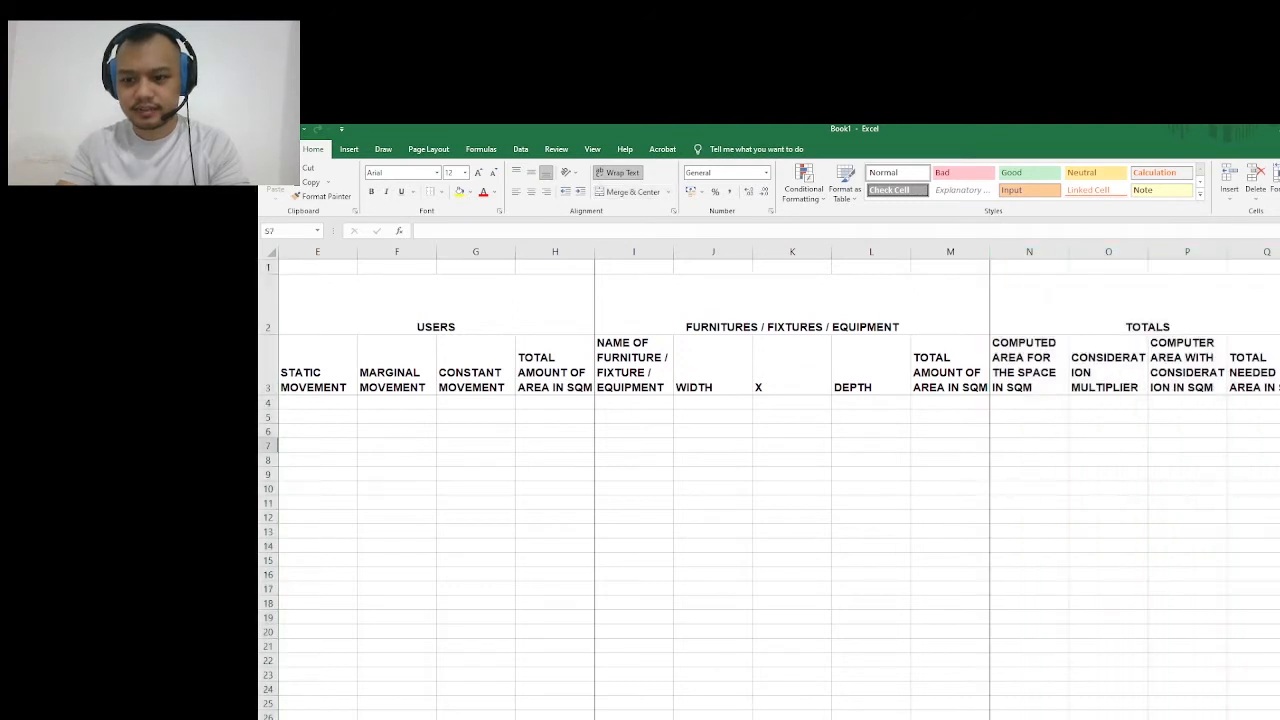
Review the group headings in row 2, from TYPE OF SPACE and USERS through FURNITURES / FIXTURES / EQUIPMENT to TOTALS
scroll(770, 480, left, 4)
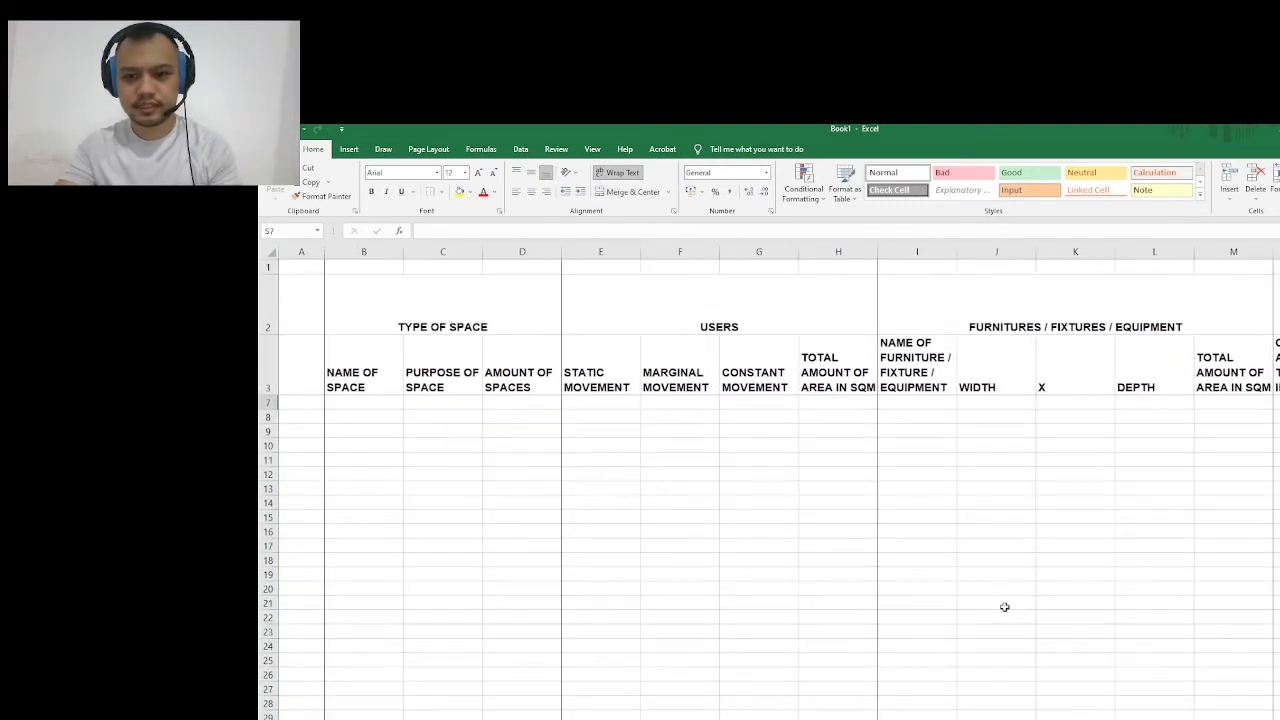
ctrl+scroll(1004, 607, down, 1)
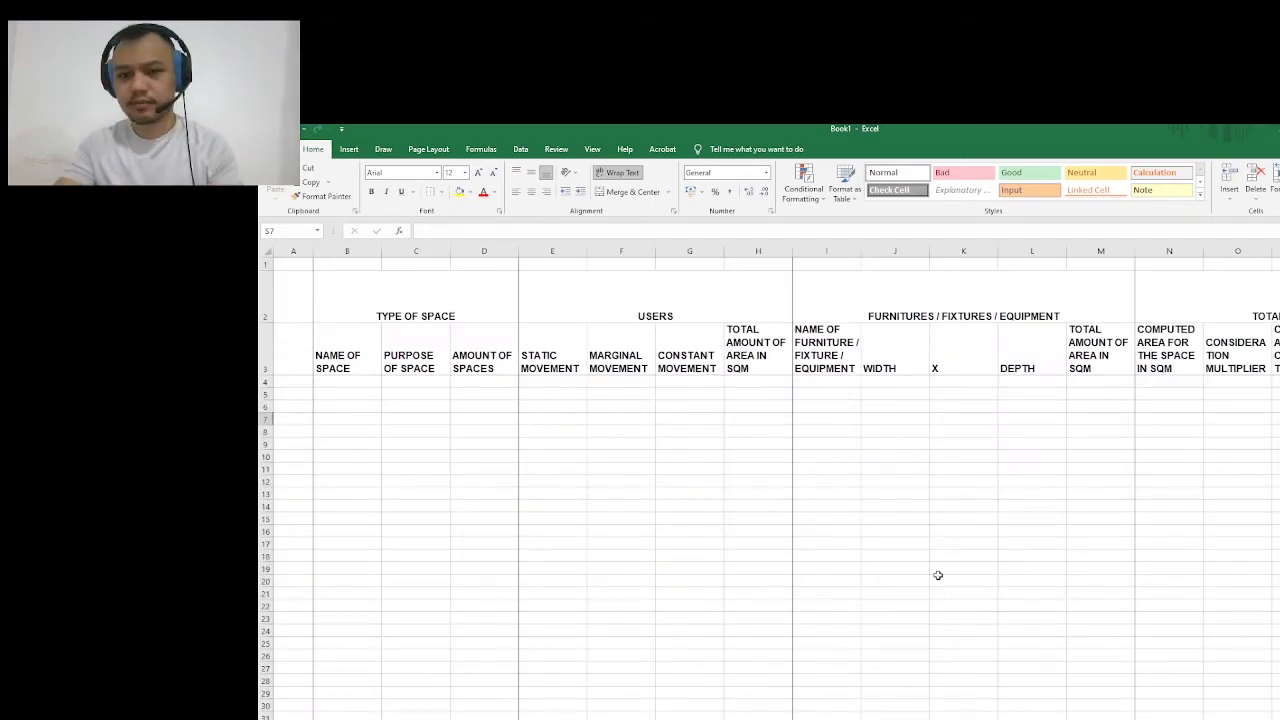
ctrl+scroll(938, 575, down, 1)
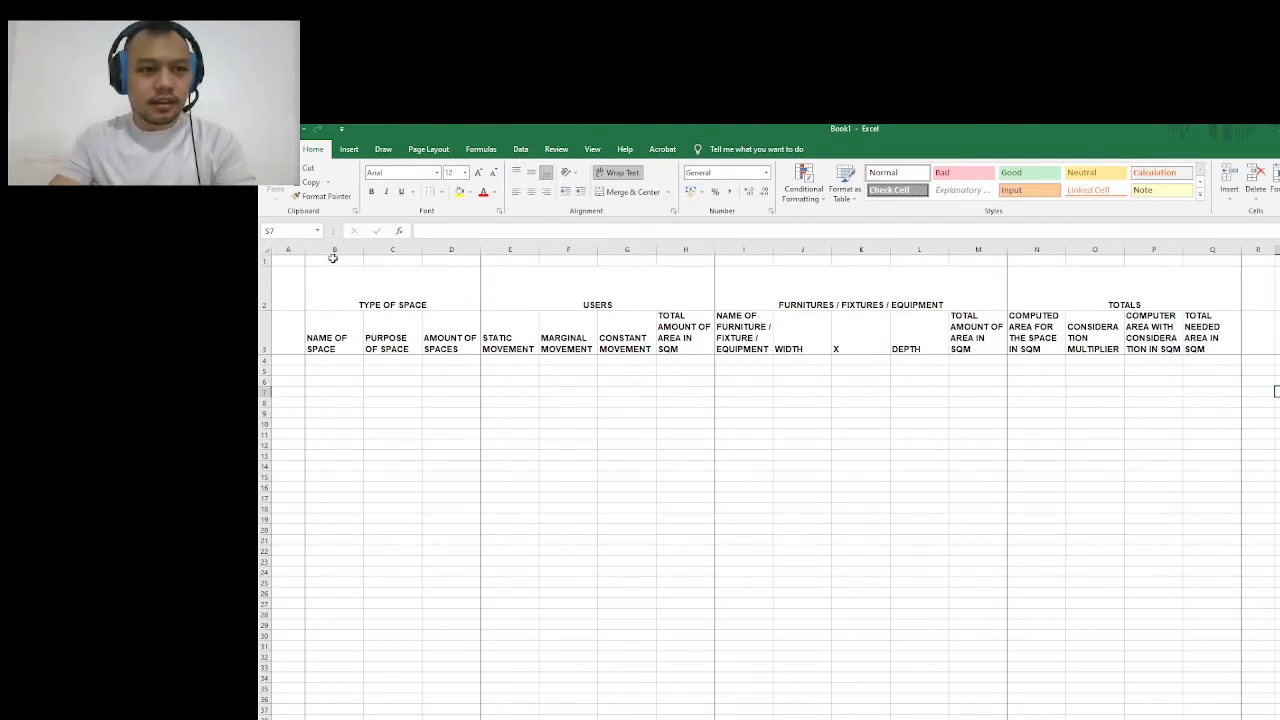
click(389, 300)
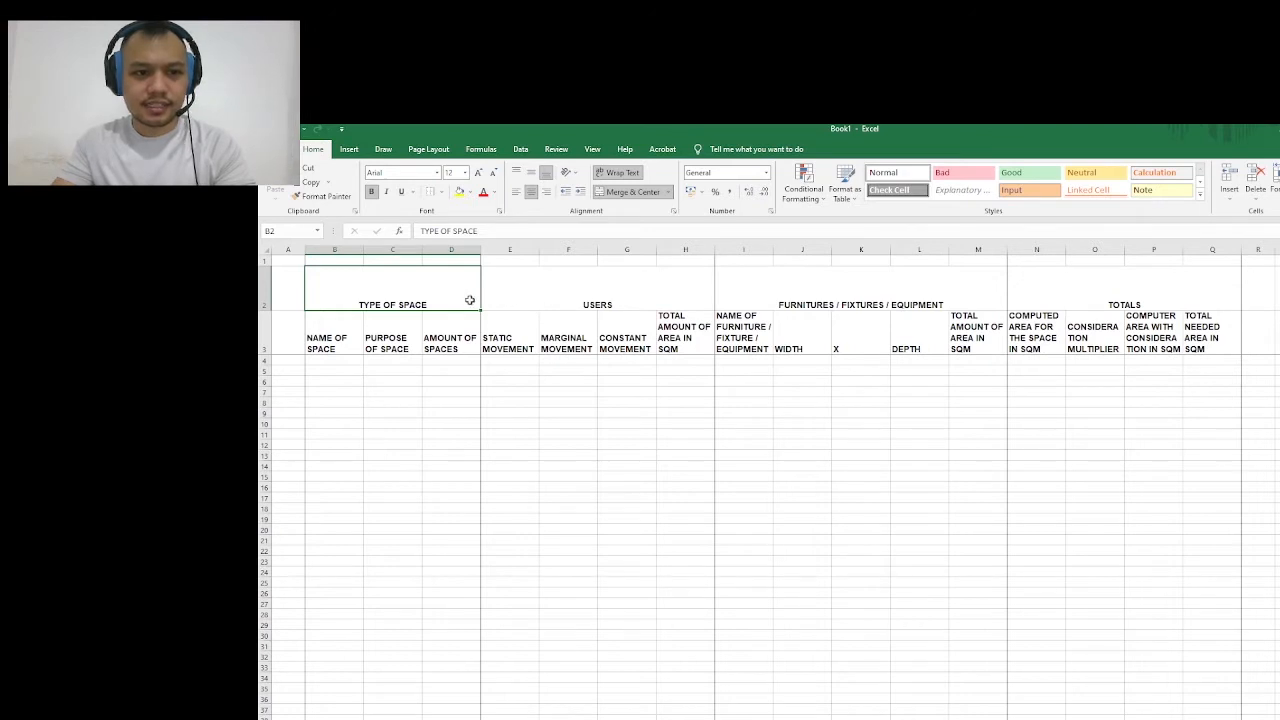
click(570, 291)
click(813, 292)
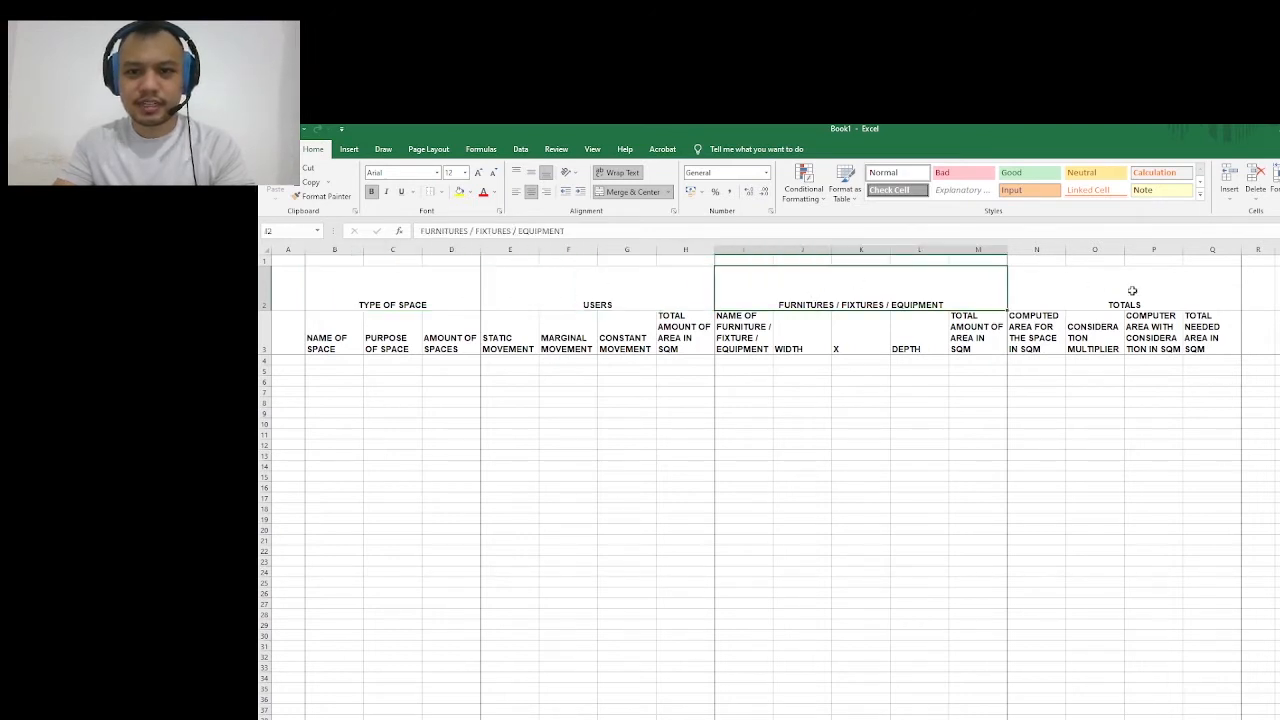
click(1096, 292)
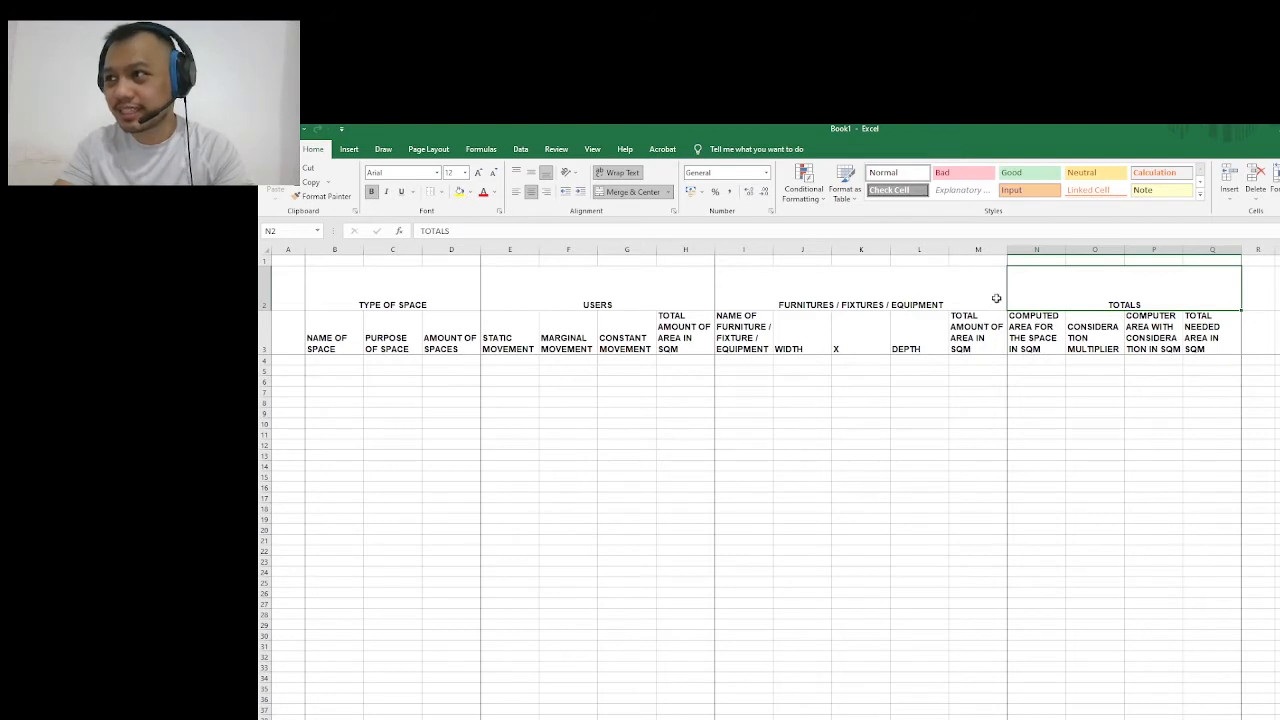
Review the row 3 subheadings from NAME OF SPACE through TOTAL NEEDED AREA IN SQM
click(325, 342)
click(395, 338)
click(447, 334)
click(522, 334)
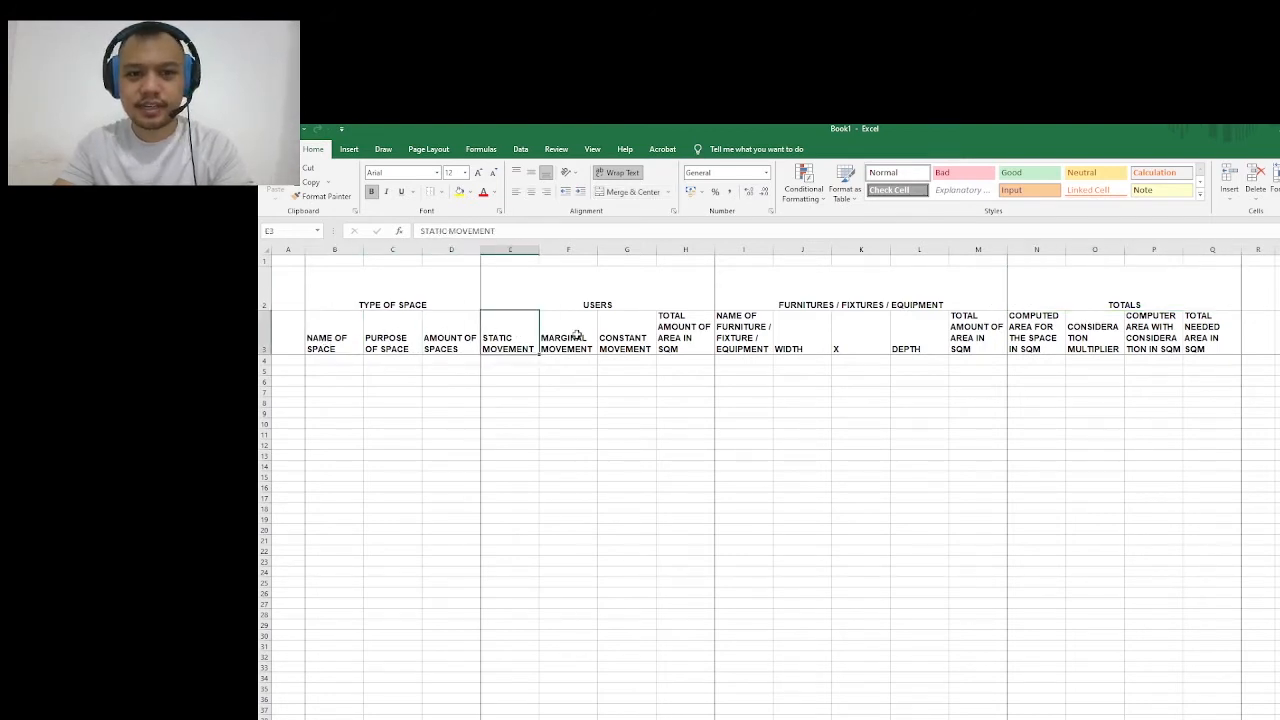
click(577, 336)
click(626, 336)
click(685, 336)
click(742, 336)
click(805, 336)
click(862, 336)
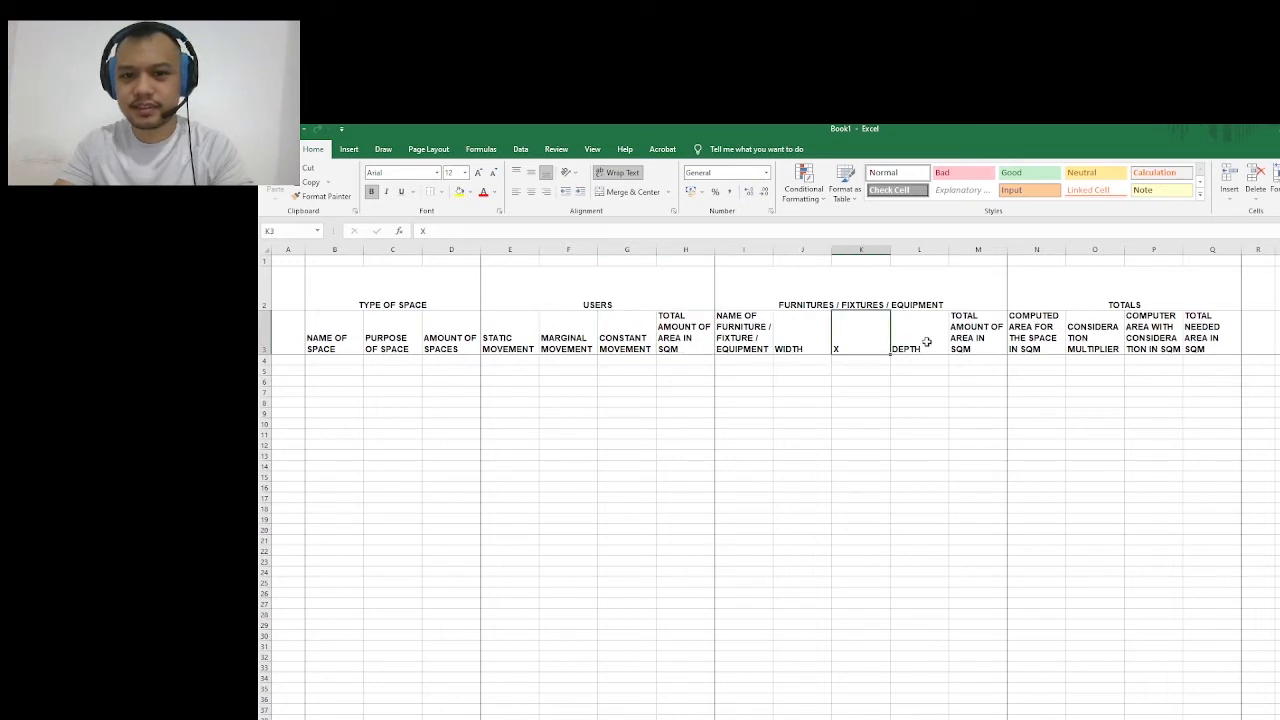
click(927, 342)
click(963, 342)
click(1030, 336)
click(1190, 334)
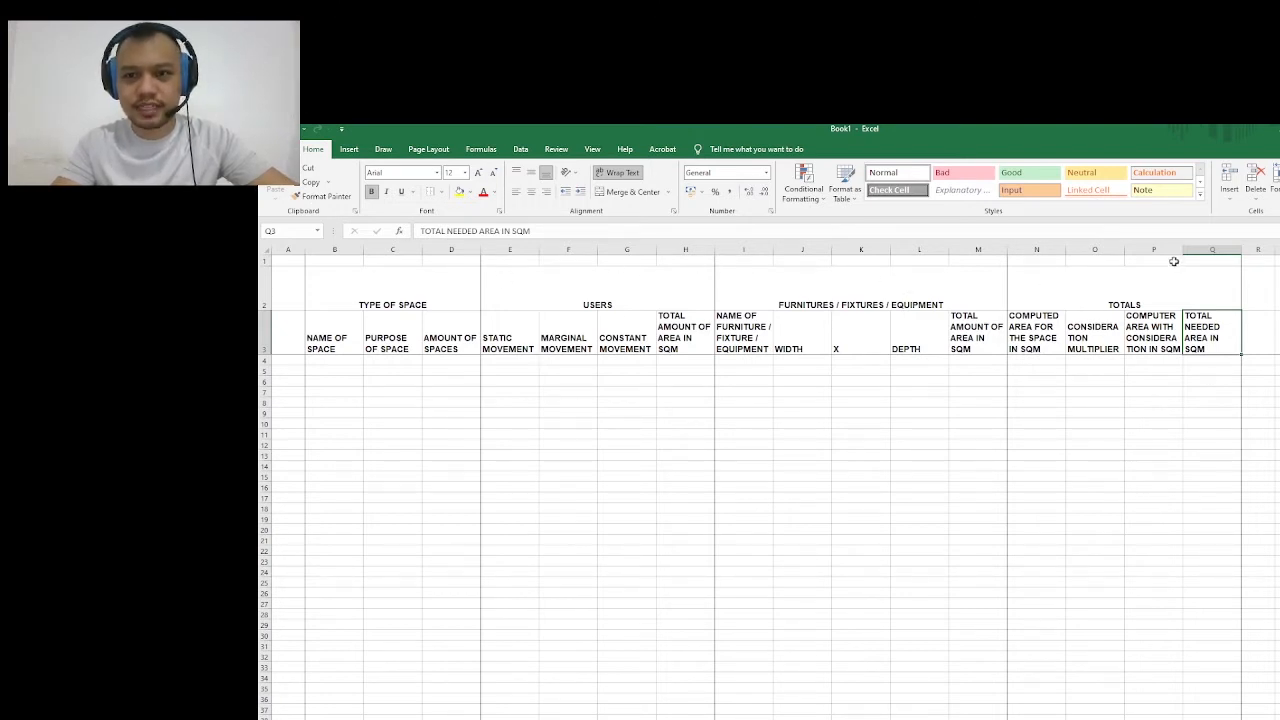
Merge and center cells B1:Q1 into one cell above the group headings
drag(1196, 260, 337, 259)
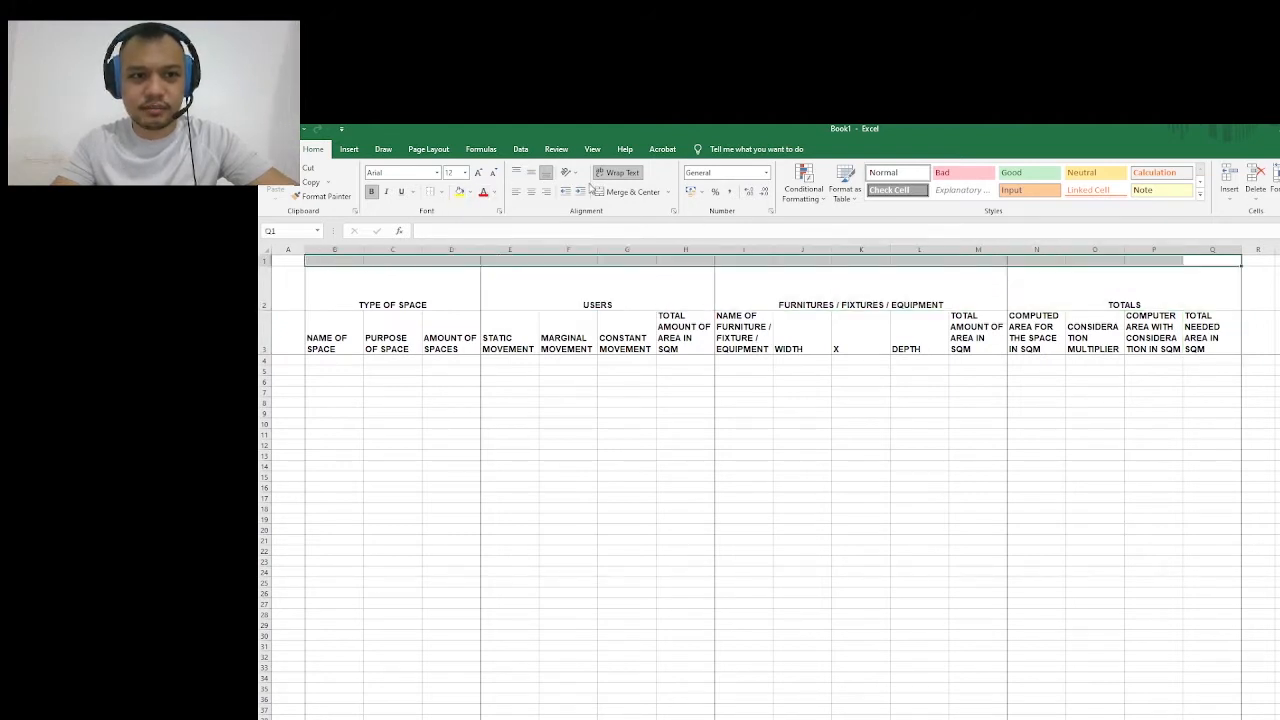
click(627, 191)
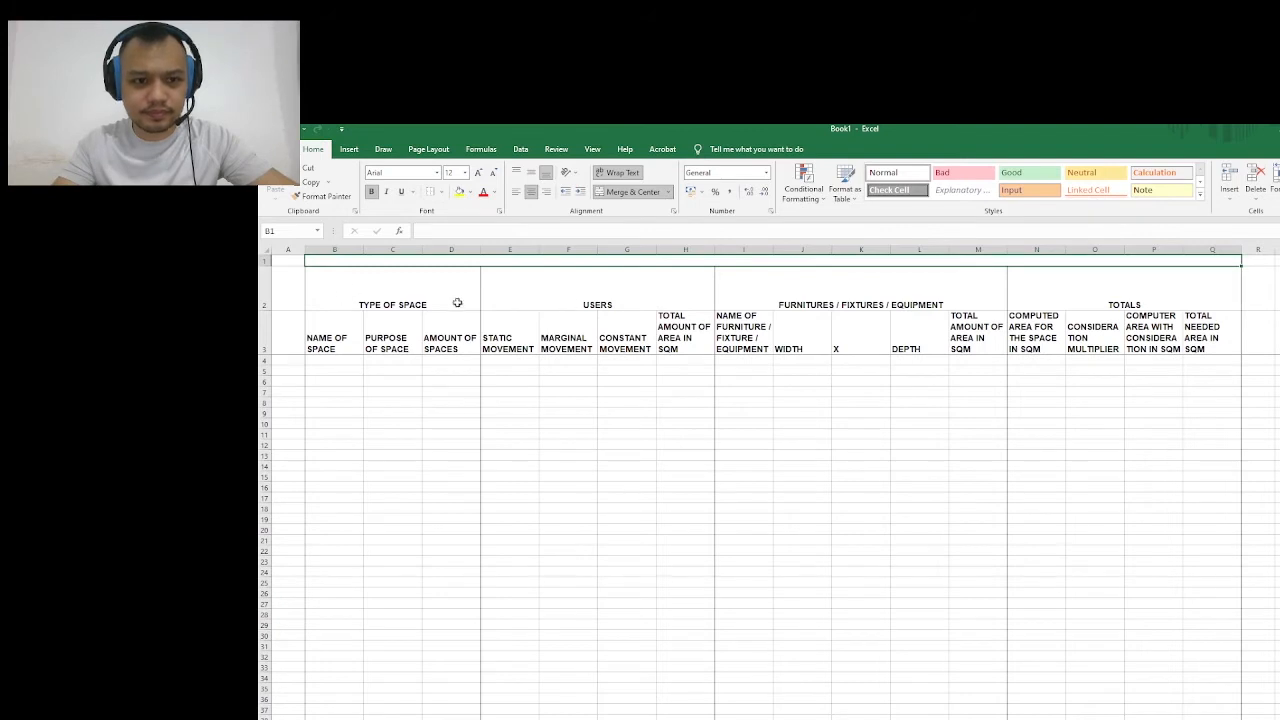
click(849, 277)
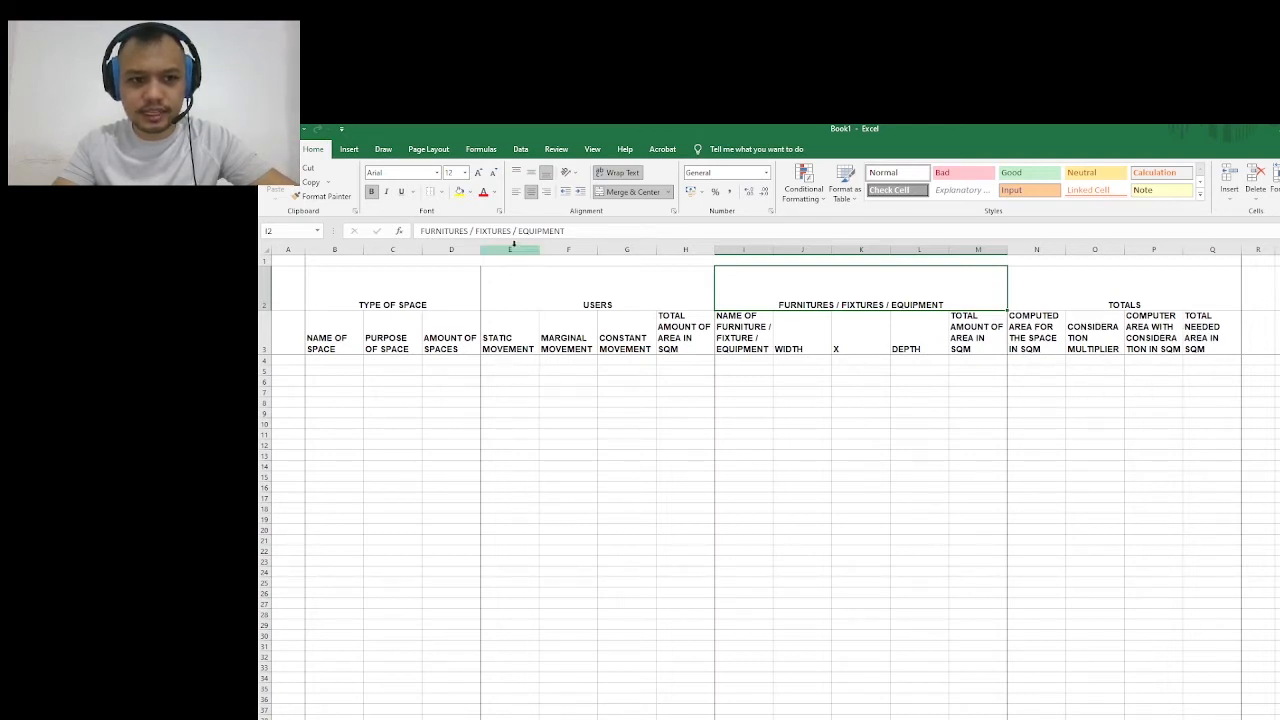
Examine the static, marginal and constant movement columns under the USERS heading
click(512, 250)
click(568, 248)
click(612, 249)
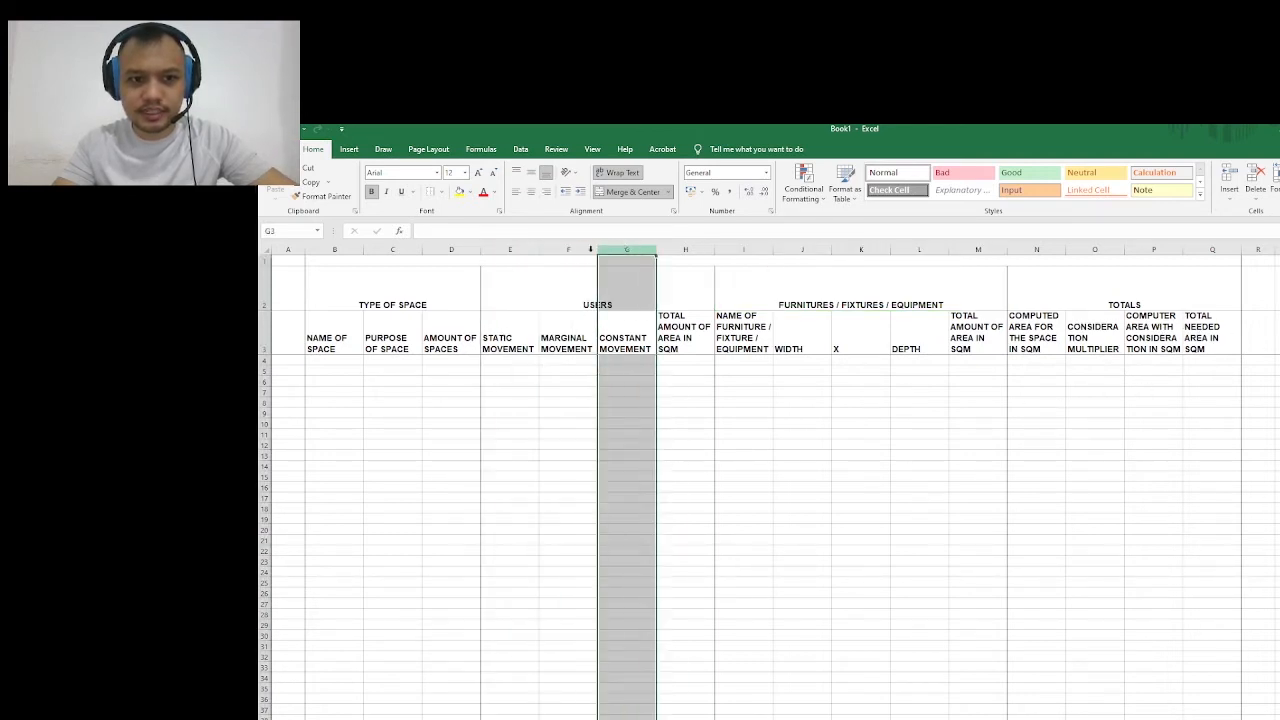
click(528, 250)
click(568, 249)
click(627, 249)
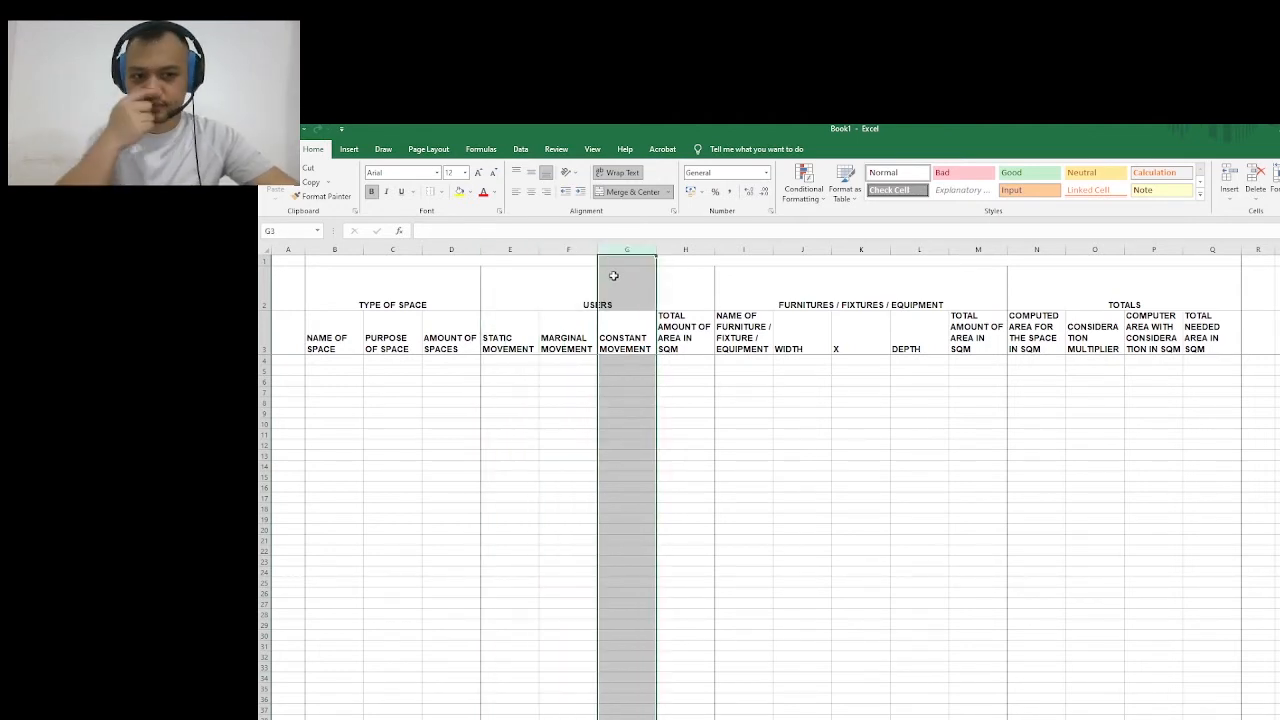
click(503, 339)
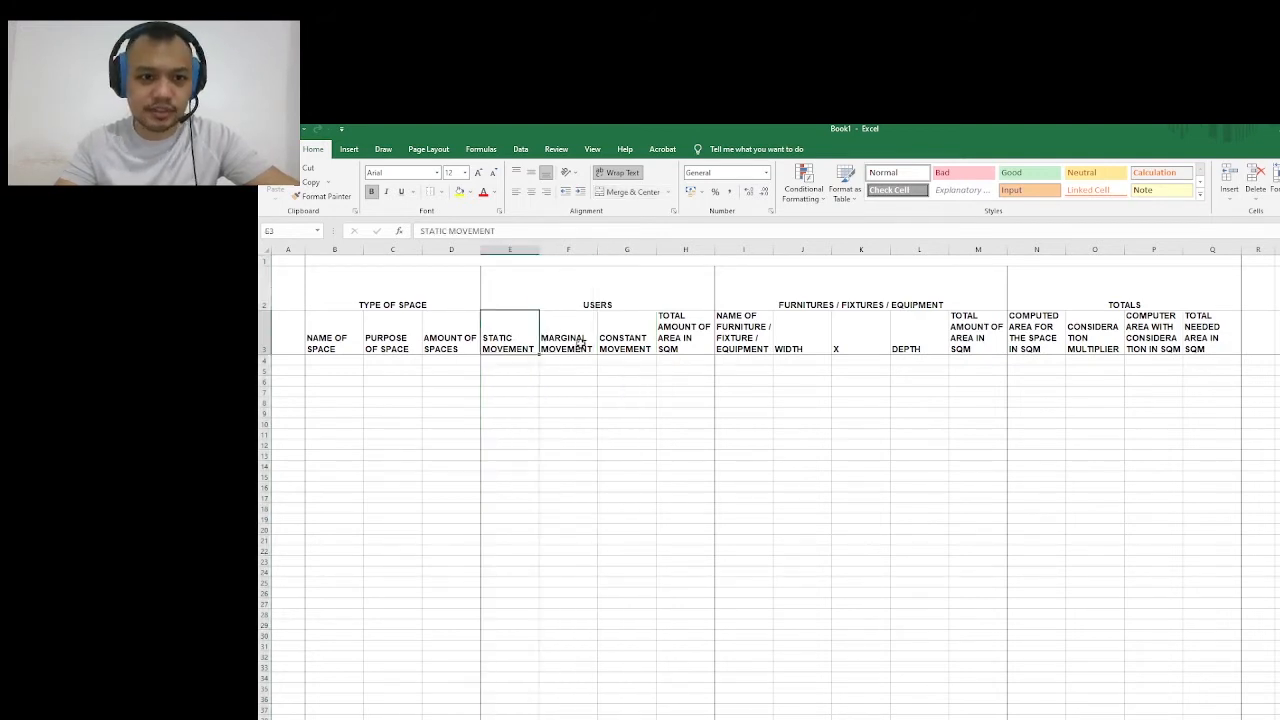
click(578, 345)
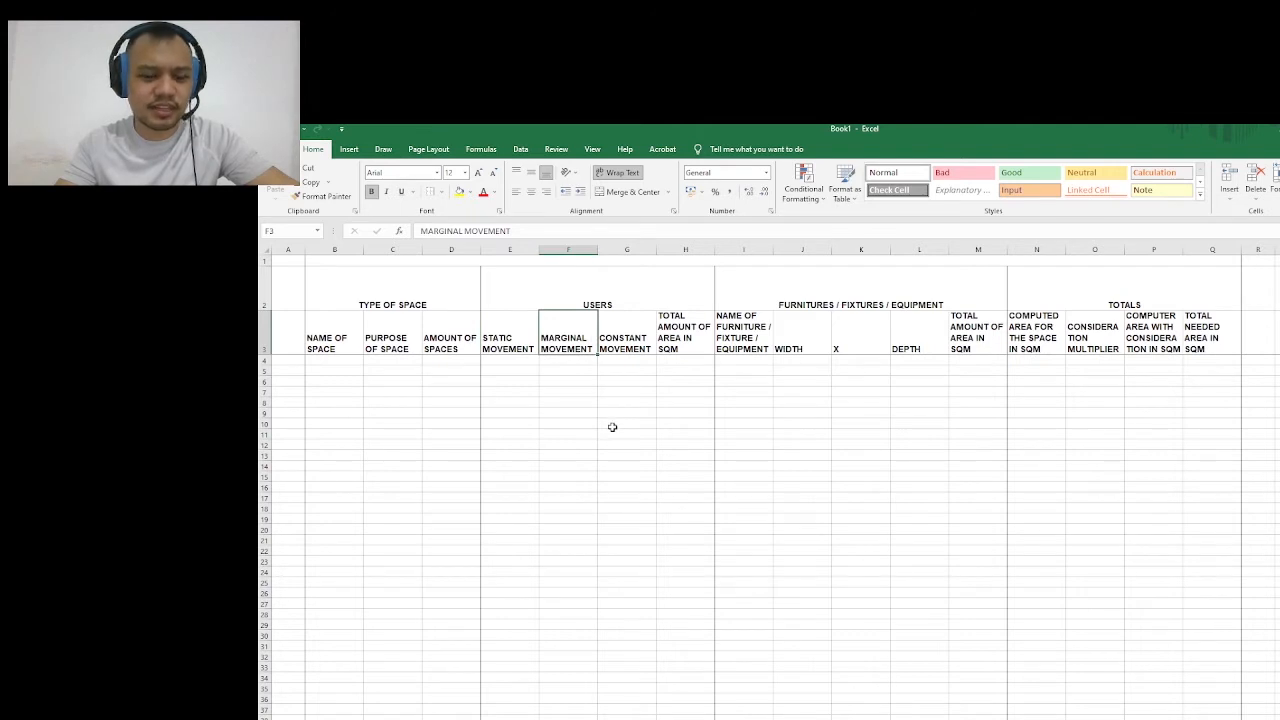
click(625, 346)
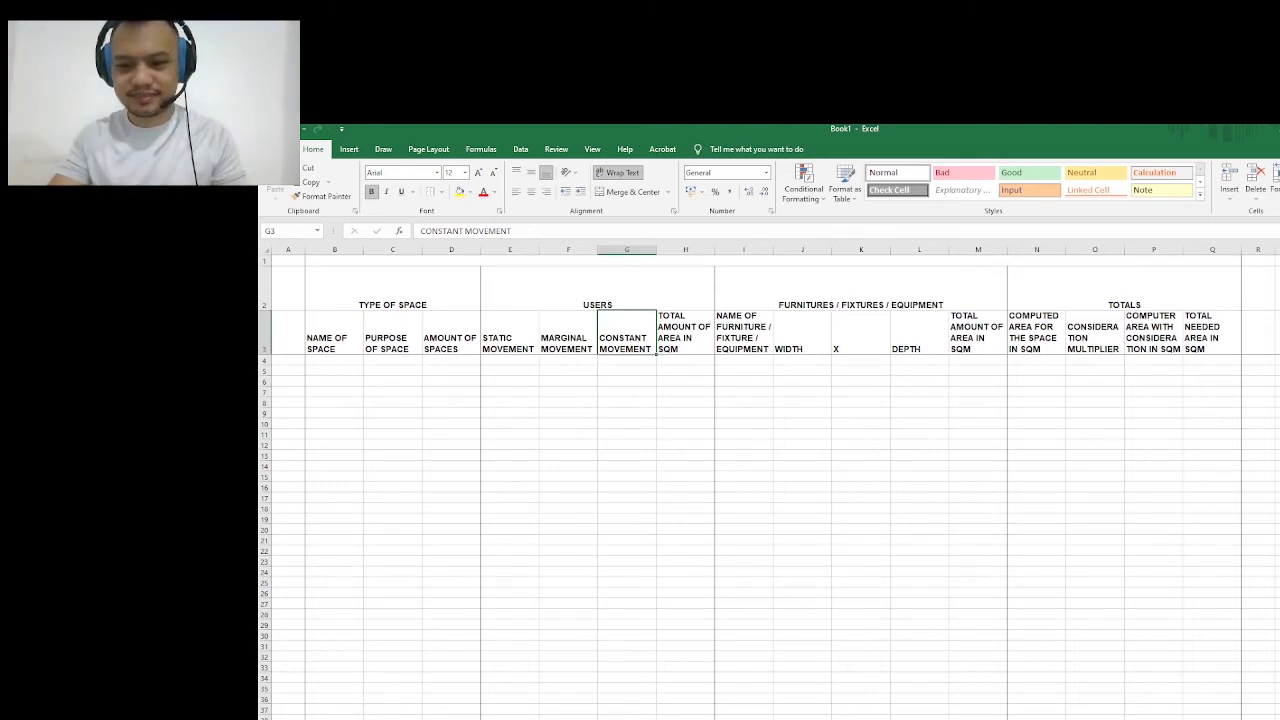
Enter the formula =.45*.6 in cell X7, in the blank area beyond the table
scroll(1066, 710, right, 1)
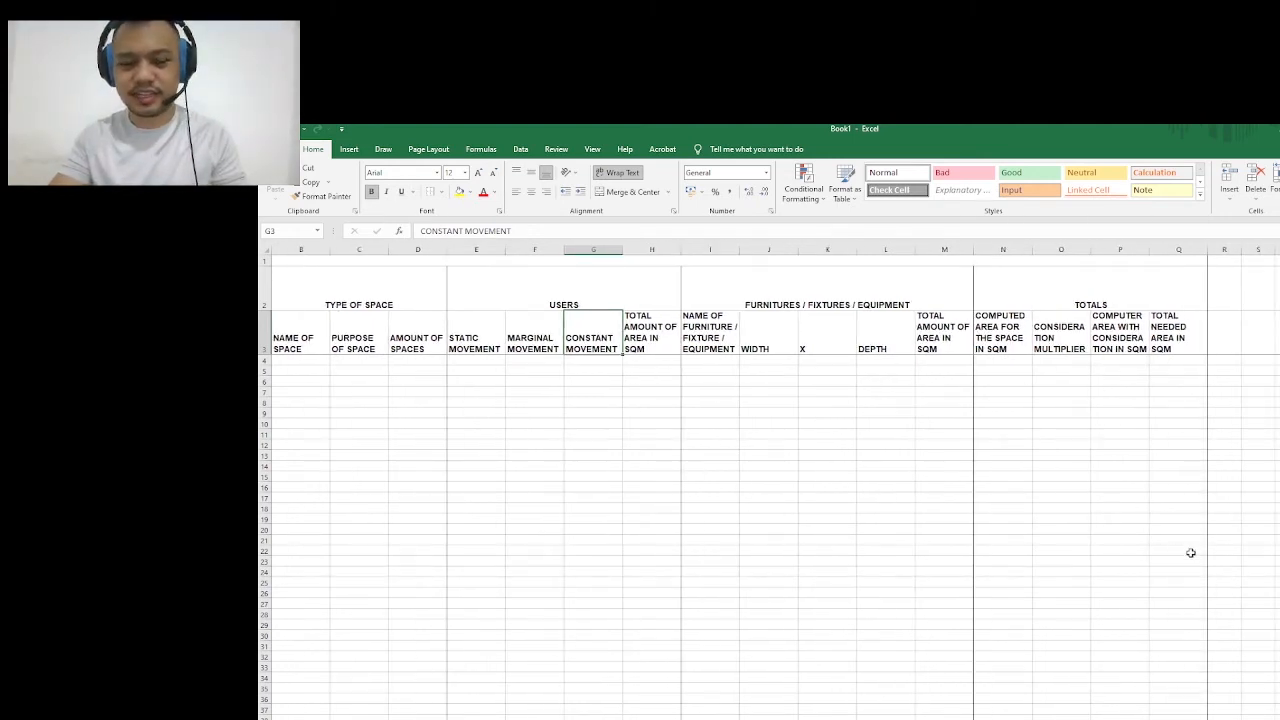
scroll(866, 652, up, 2)
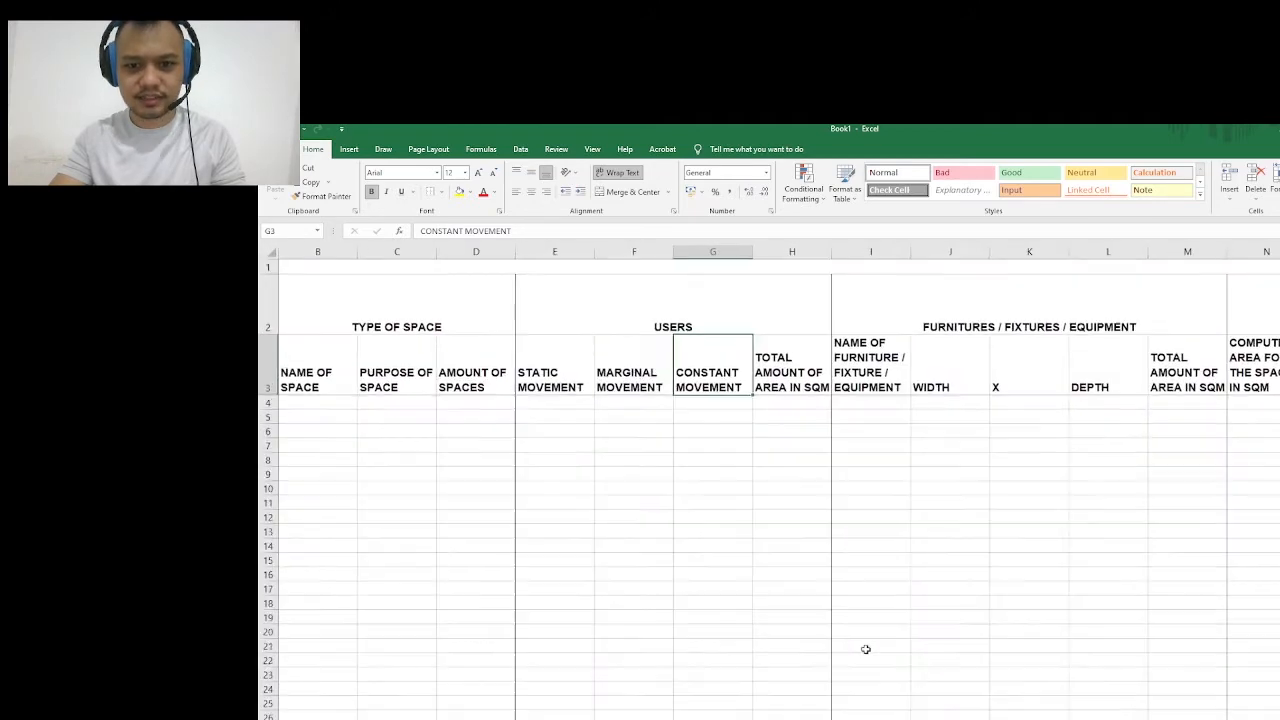
scroll(868, 522, up, 3)
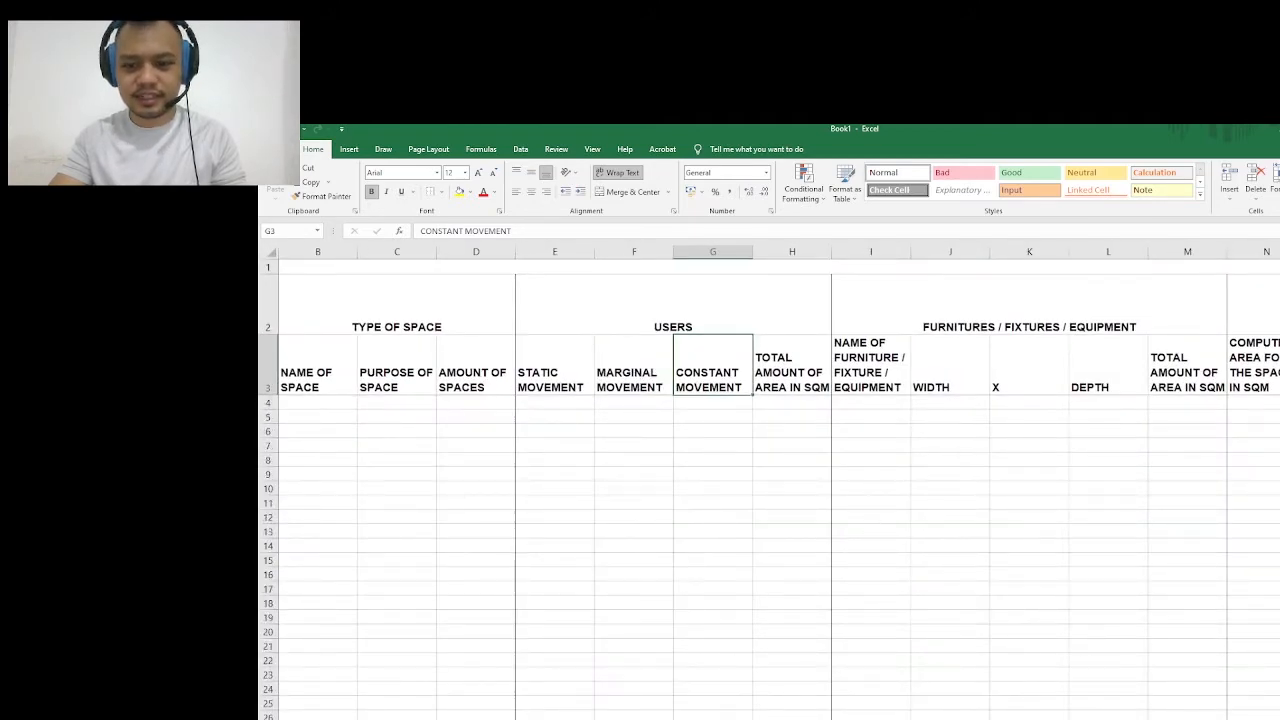
scroll(778, 480, right, 6)
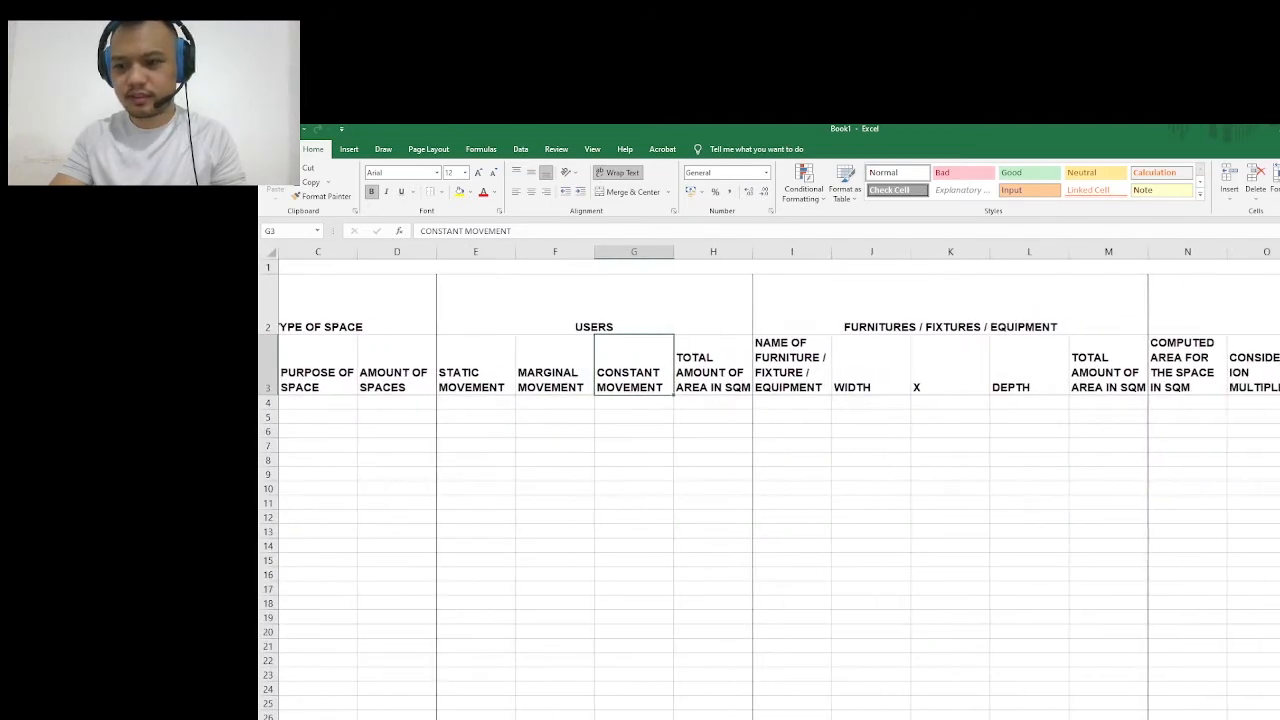
scroll(778, 480, right, 2)
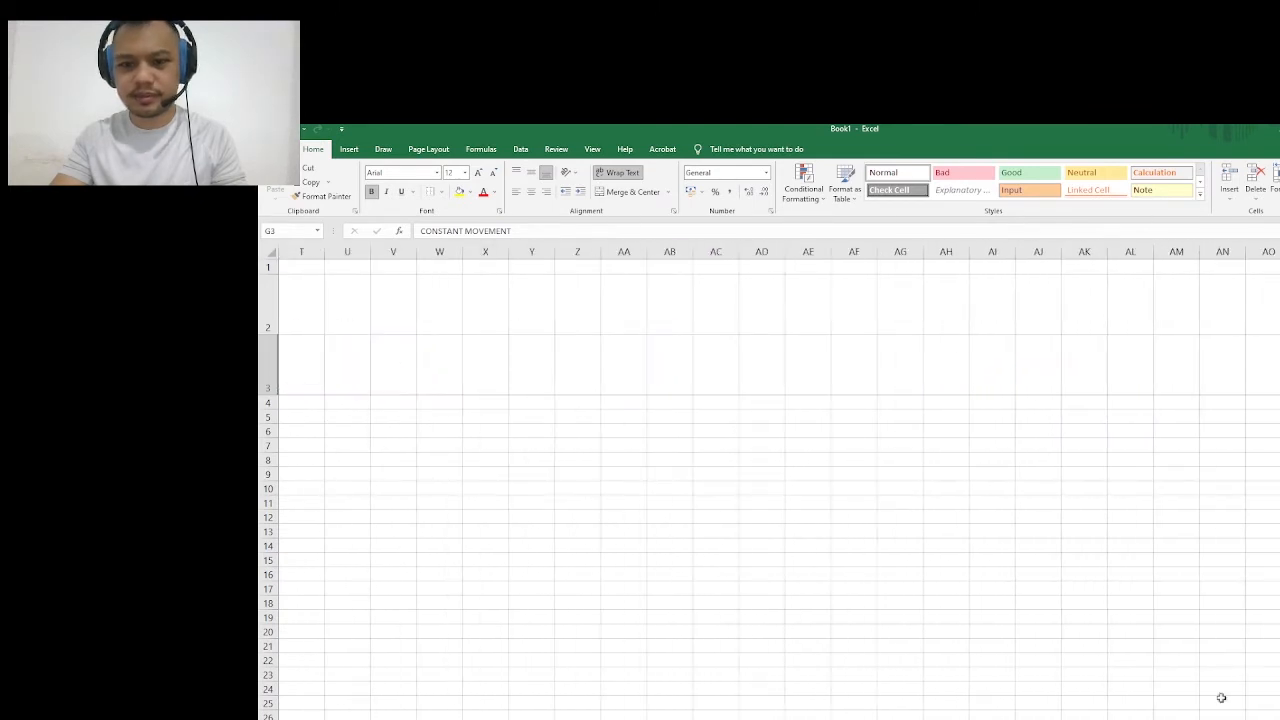
click(660, 487)
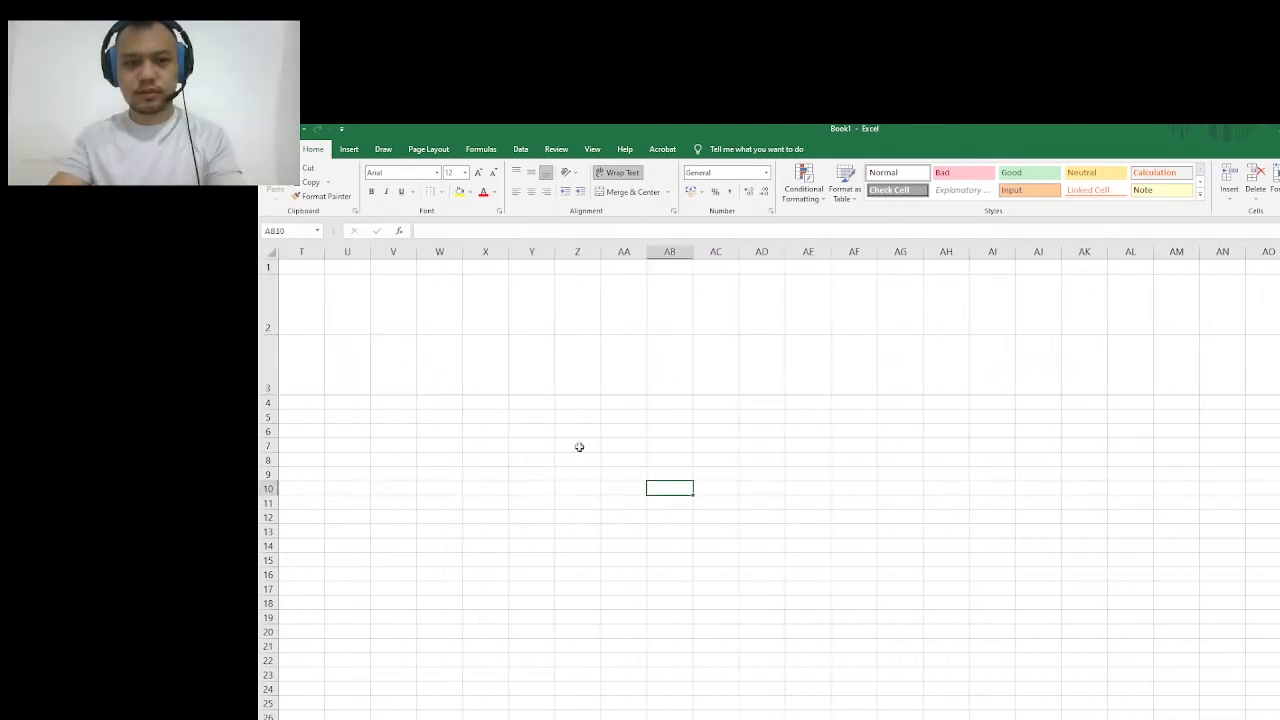
scroll(586, 560, up, 2)
click(588, 500)
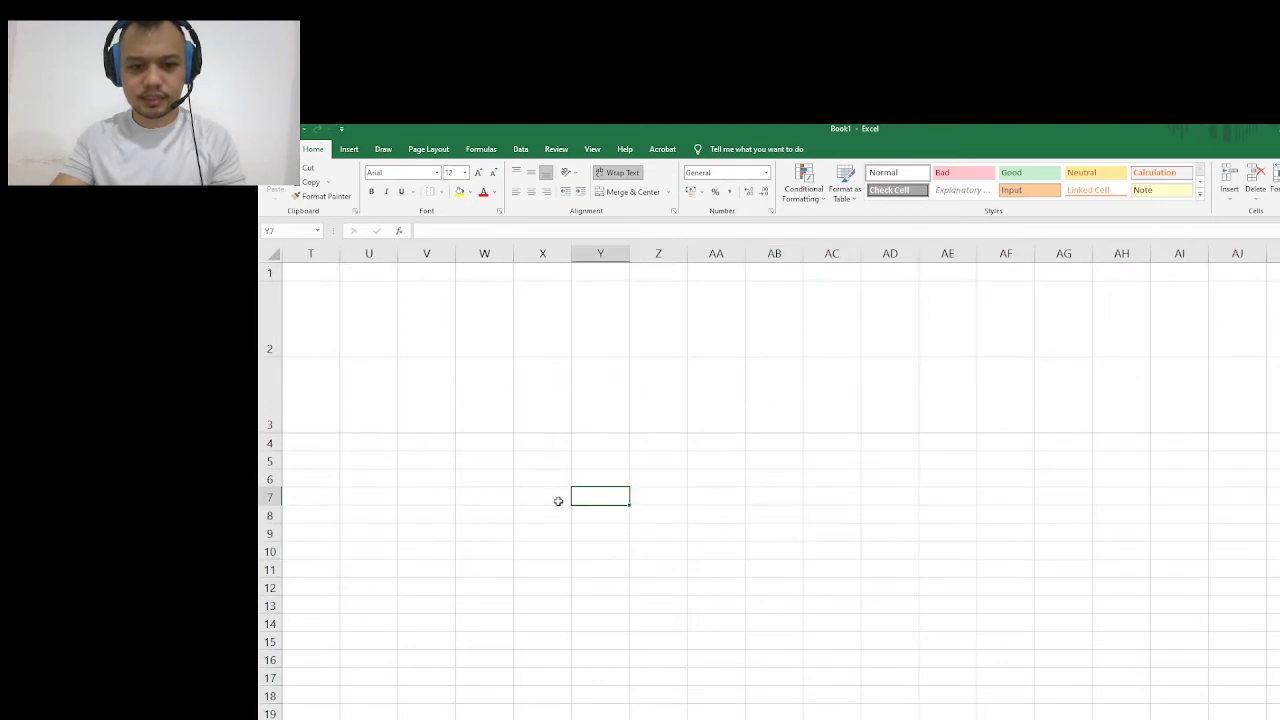
click(522, 494)
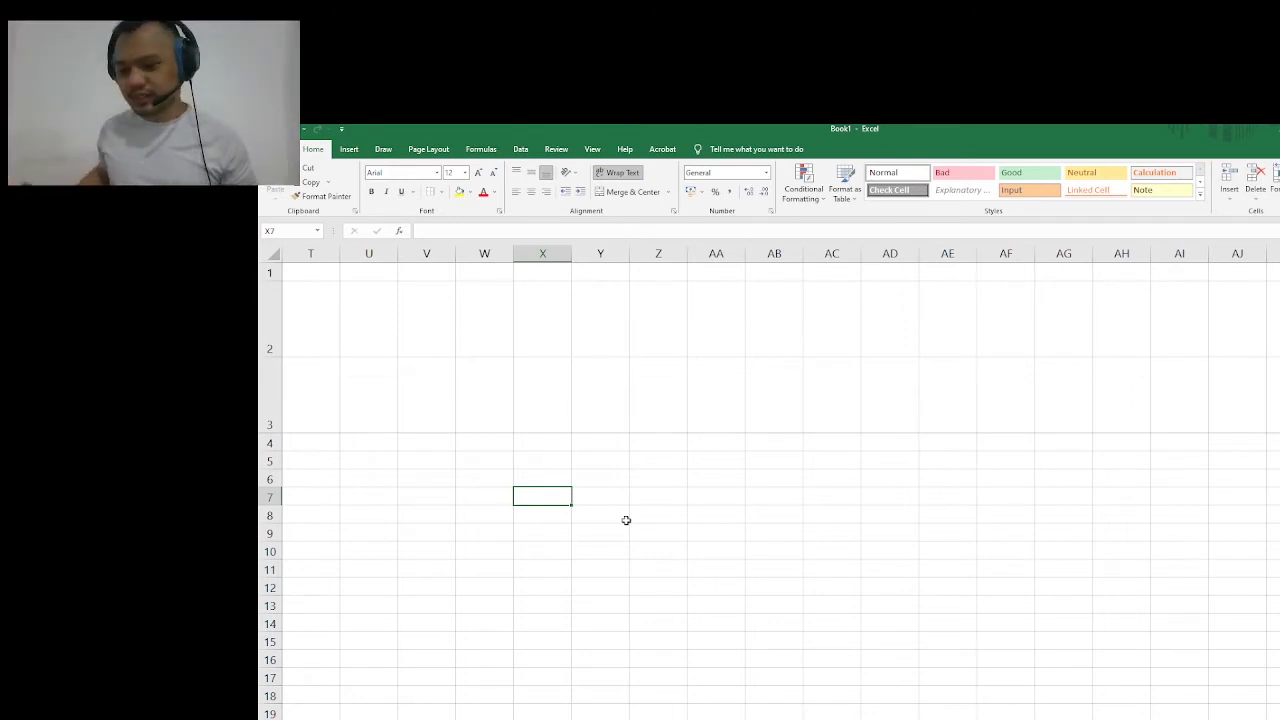
text(=)
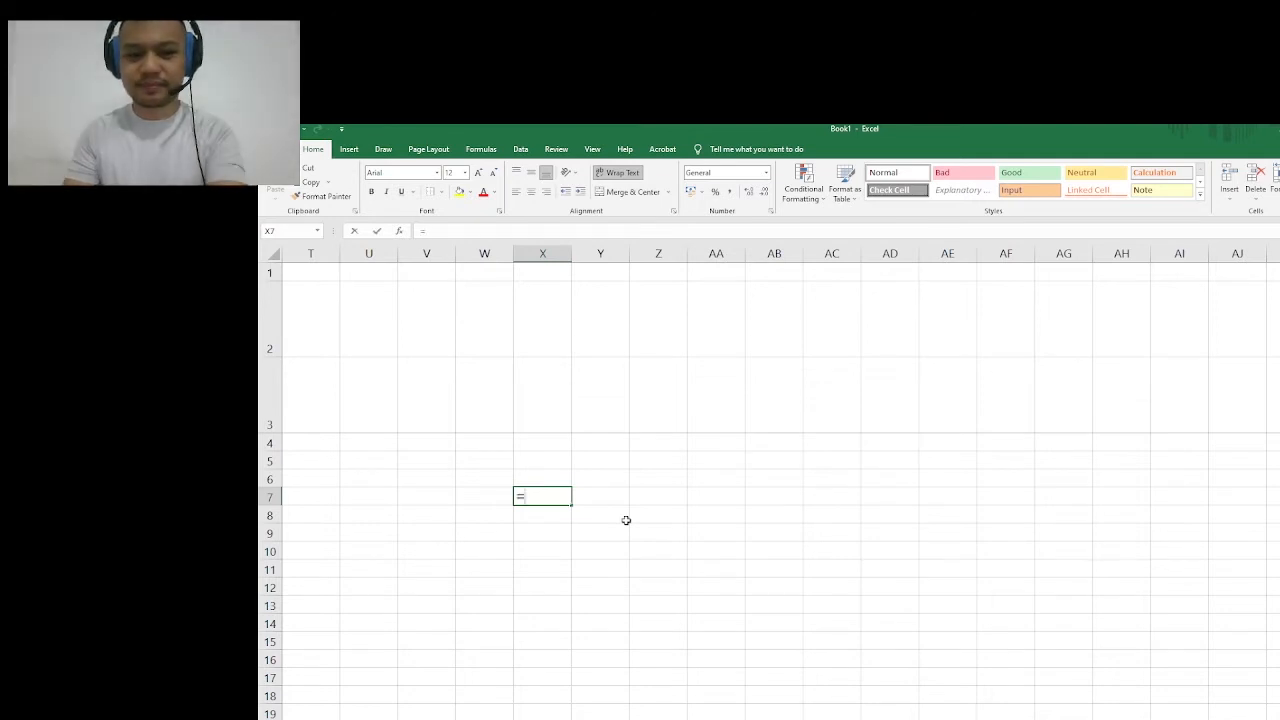
text(45*.6)
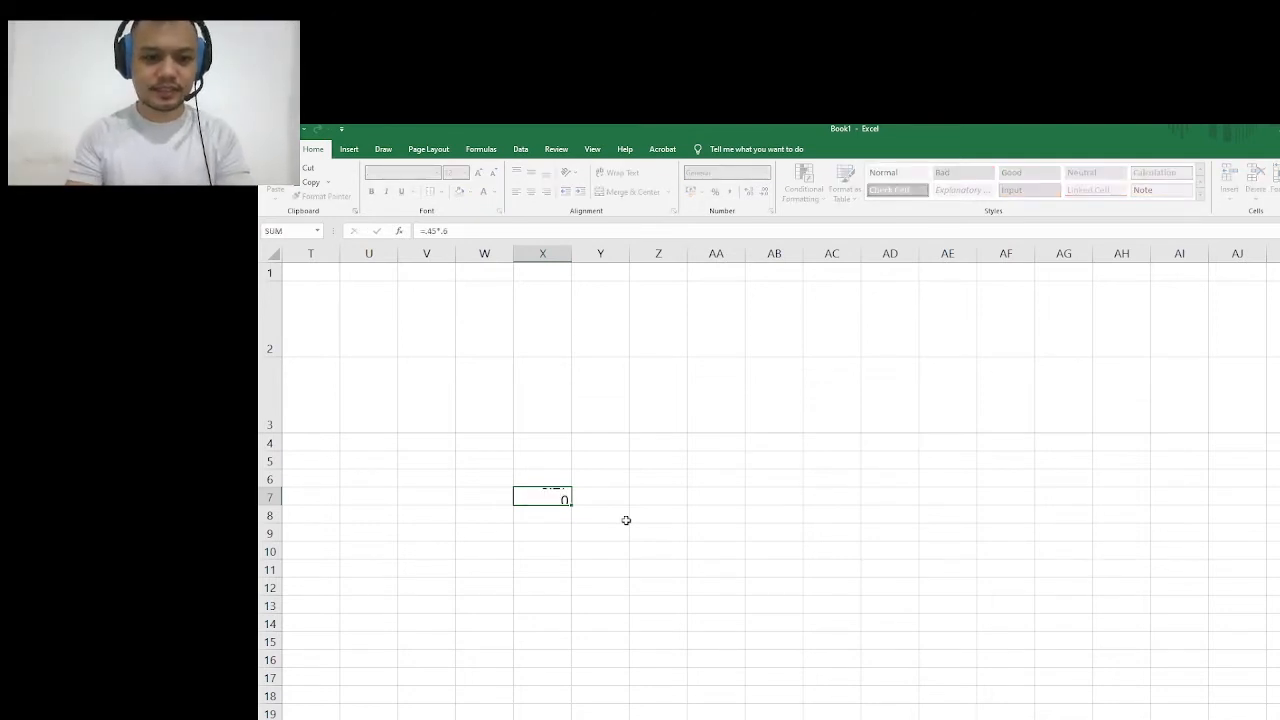
Commit the formula in cell X7 and enter =.45*.5 in cell X6 directly above it
key(Return)
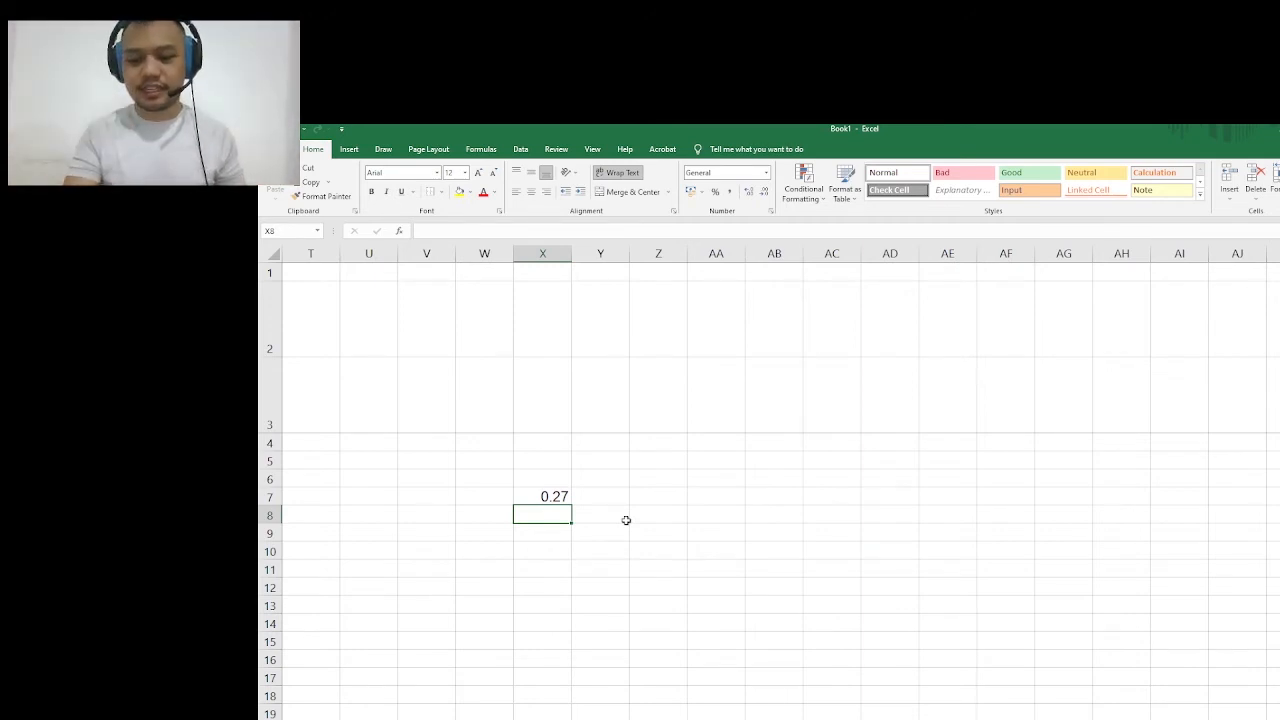
key(Up)
key(Up)
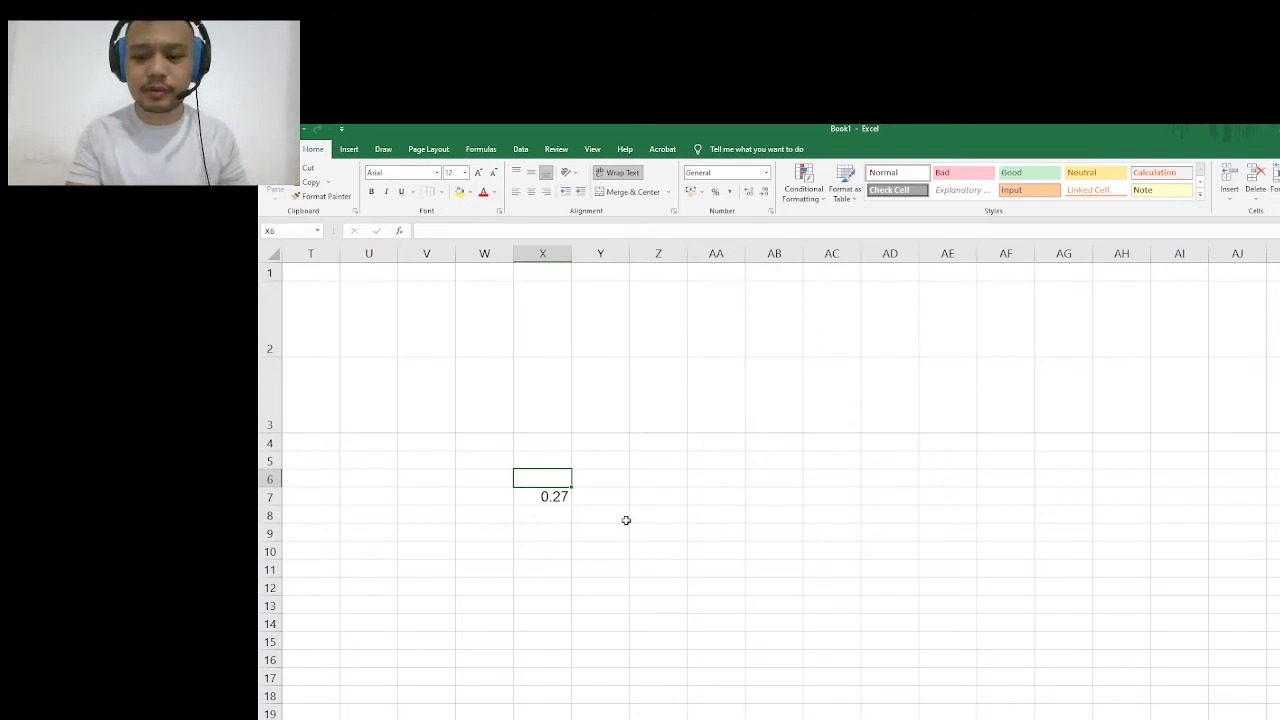
text(=)
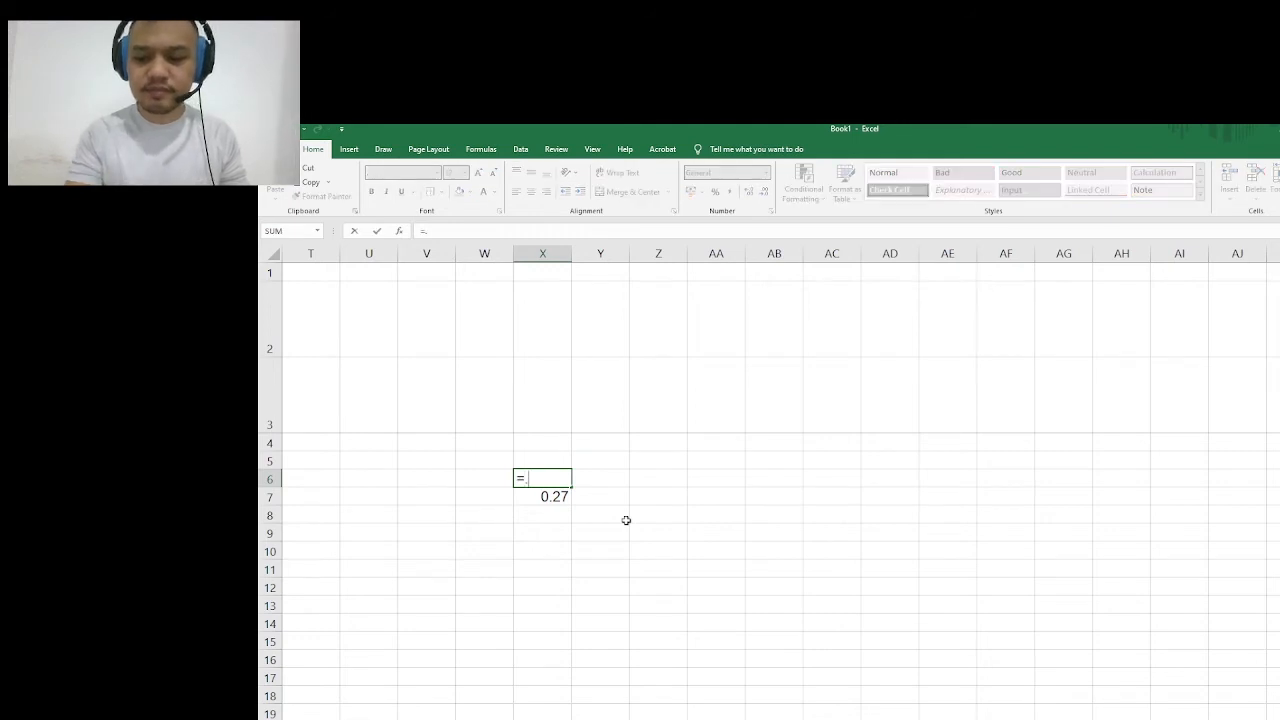
text( 45*.5)
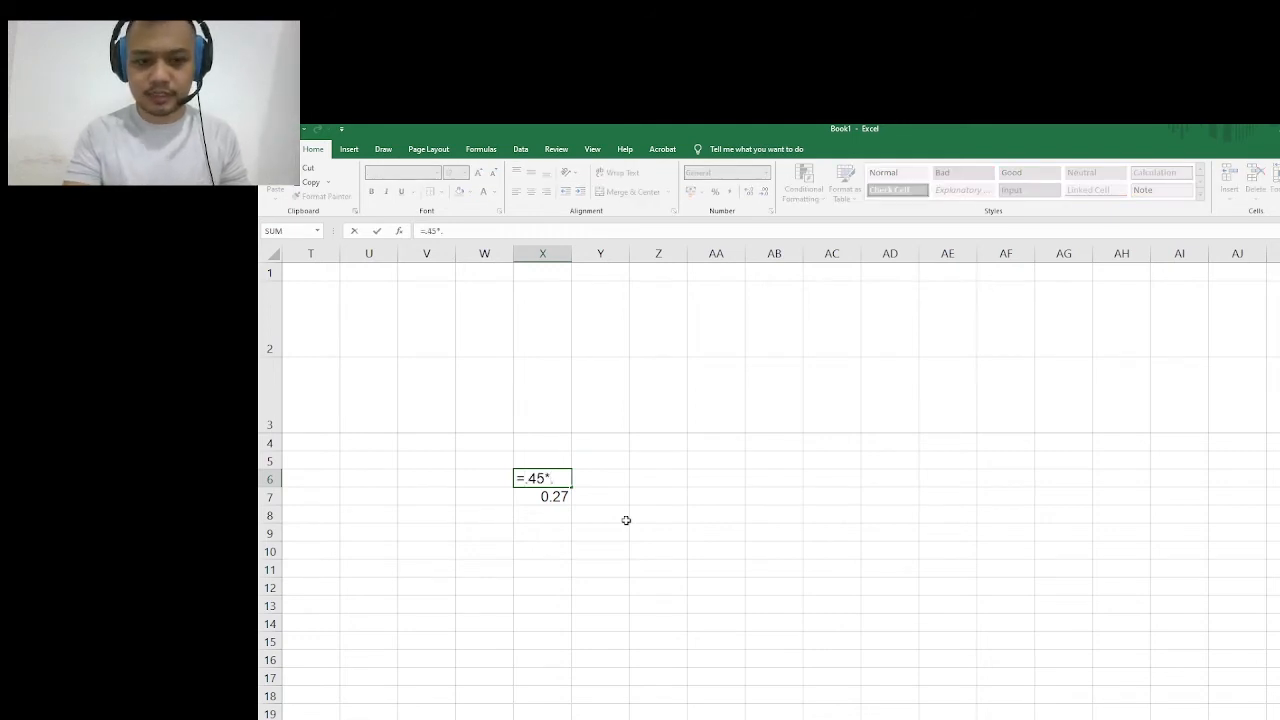
key(Return)
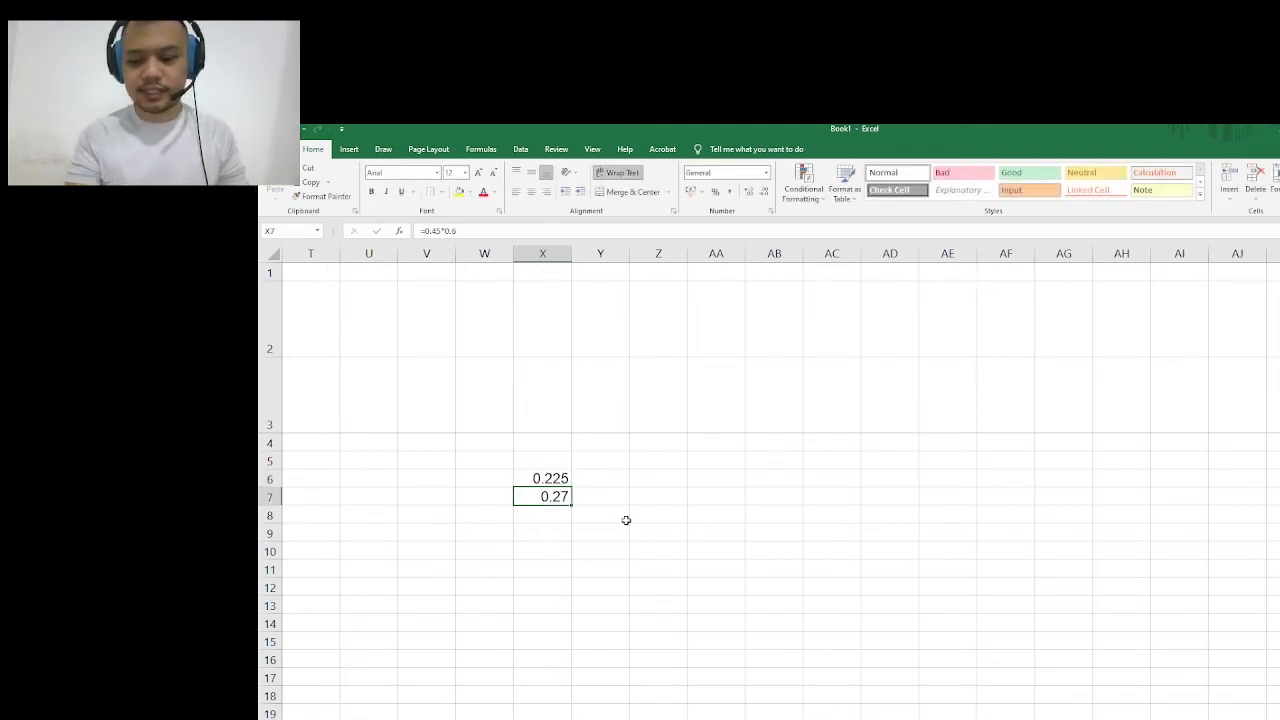
Enter the formula =.6*.6 in cell X8, below the .45 by .6 area
key(Return)
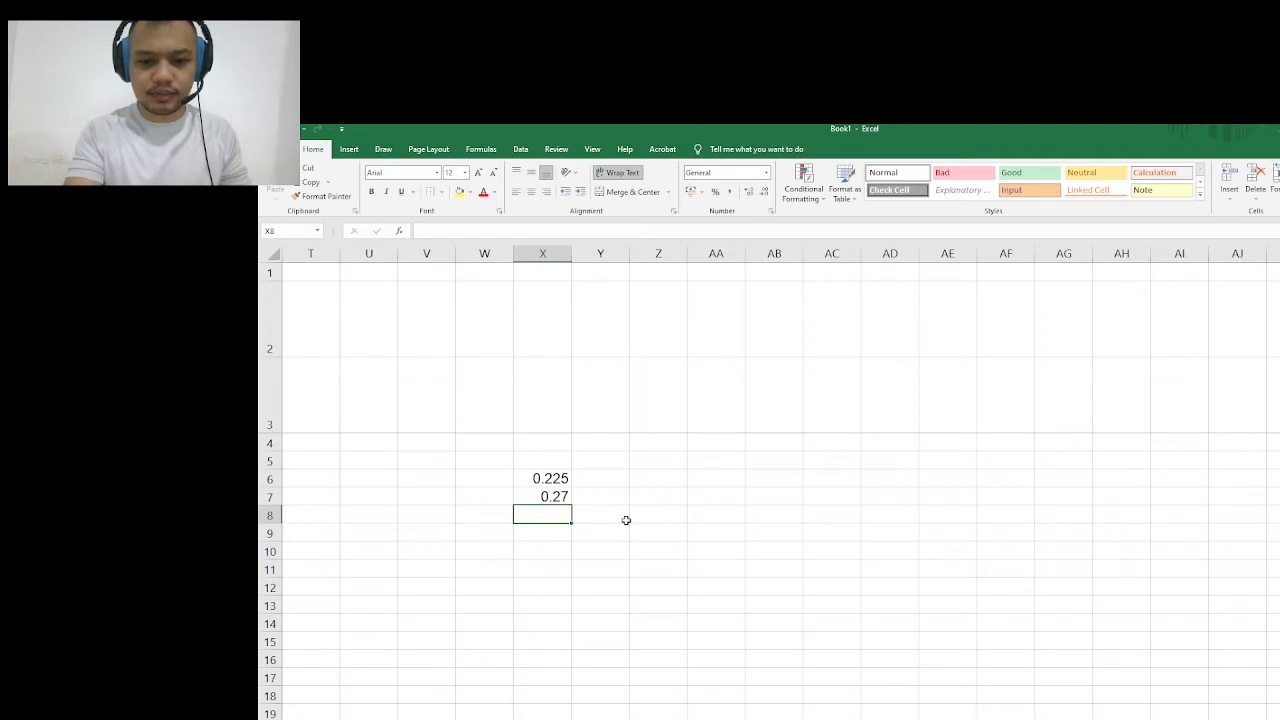
text(=6*)
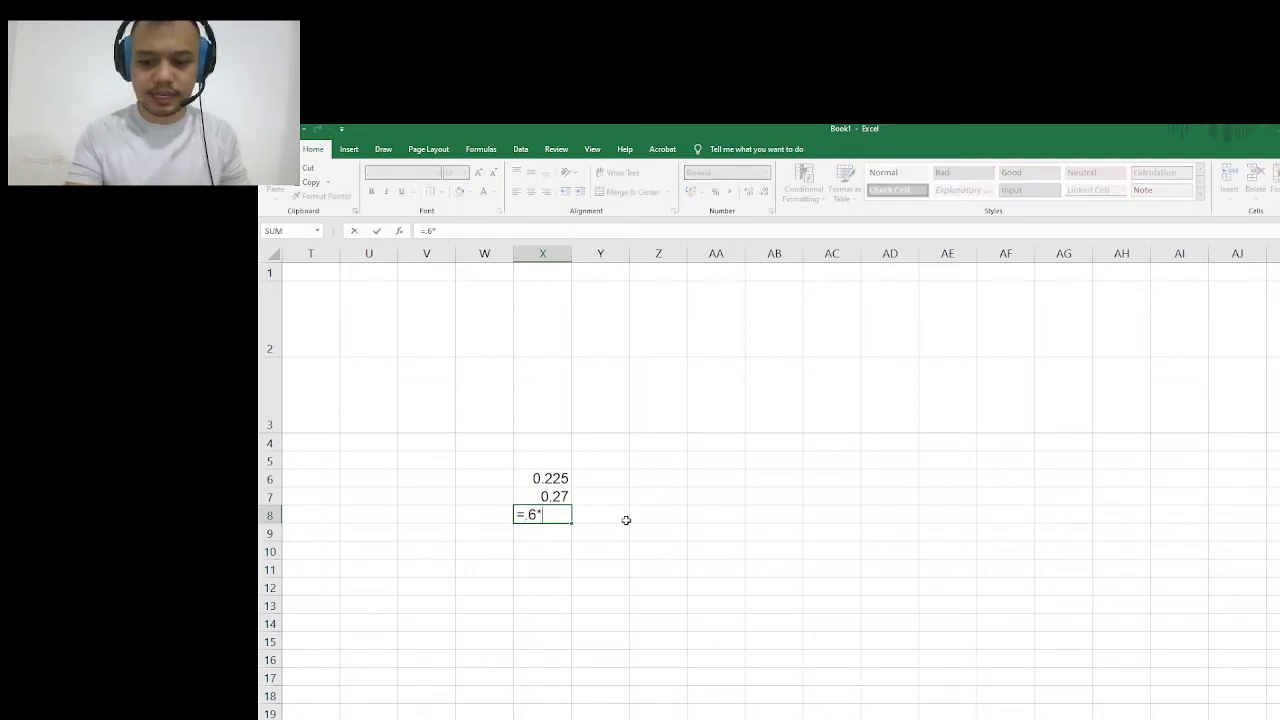
text(.6)
key(Return)
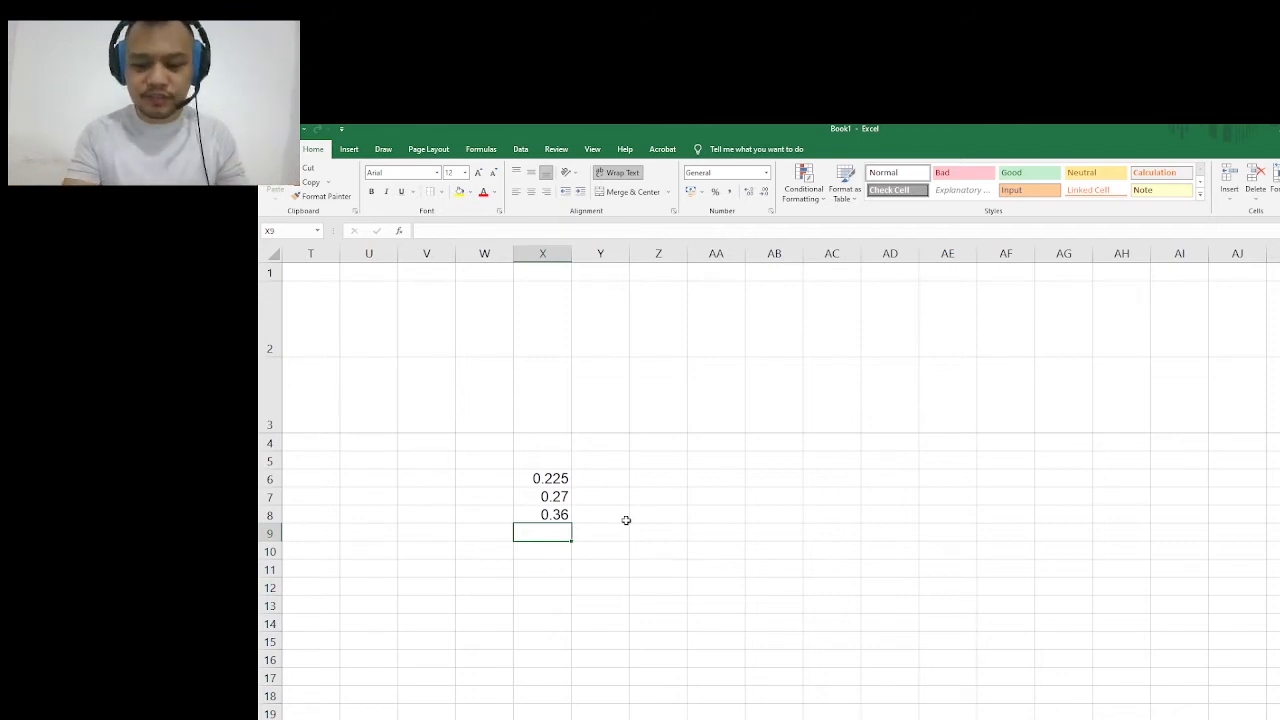
Enter the formula =.7*.7 in cell X9, continuing the list of area values
text(.7)
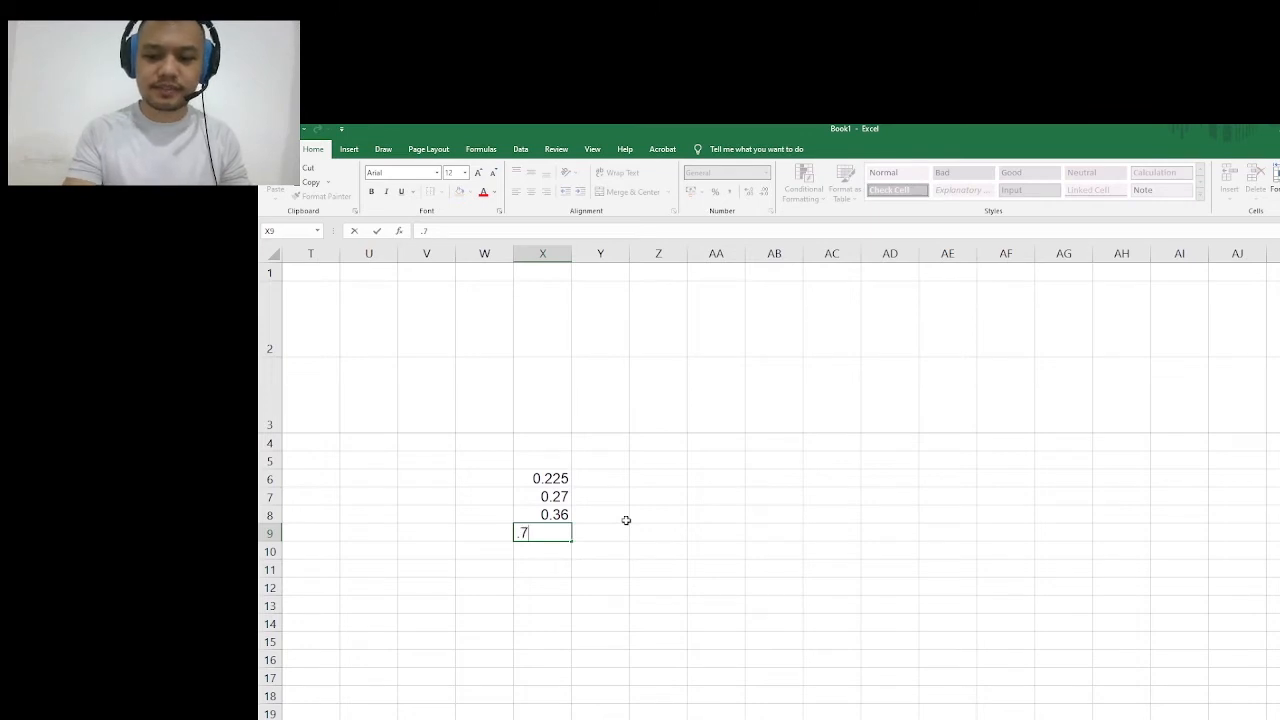
key(BackSpace)
text(=)
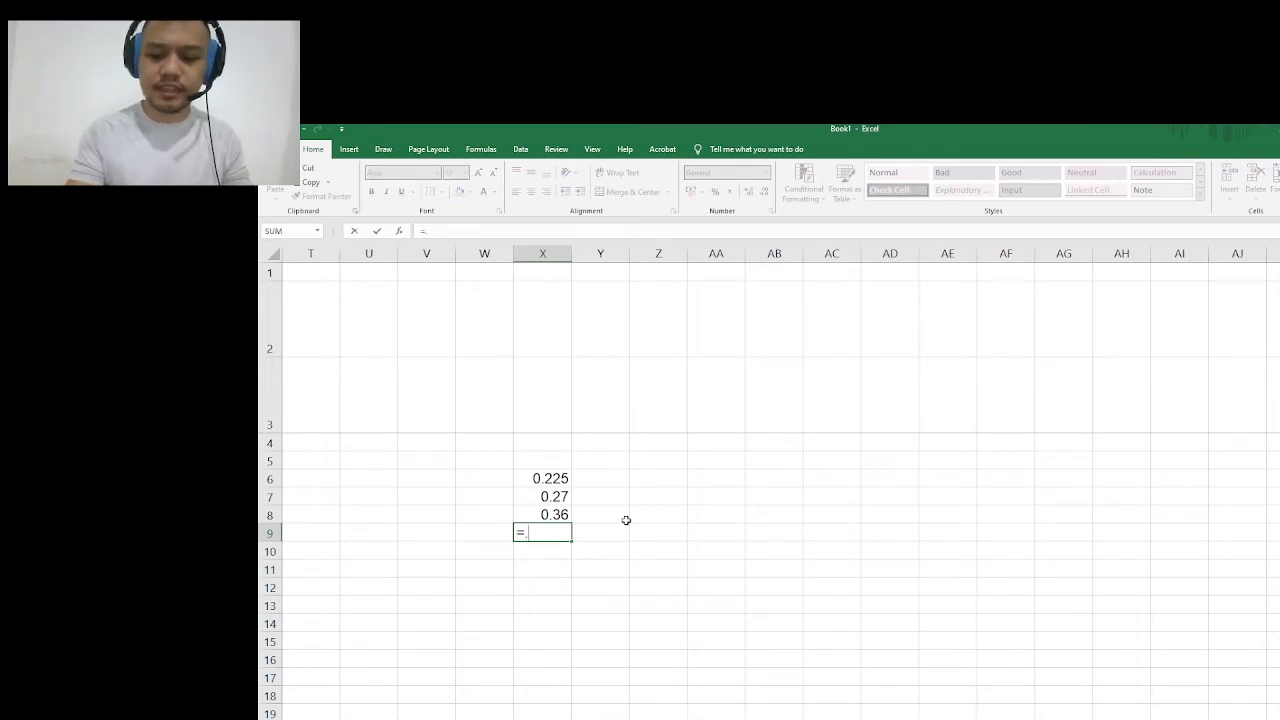
text(.7)
text(^2)
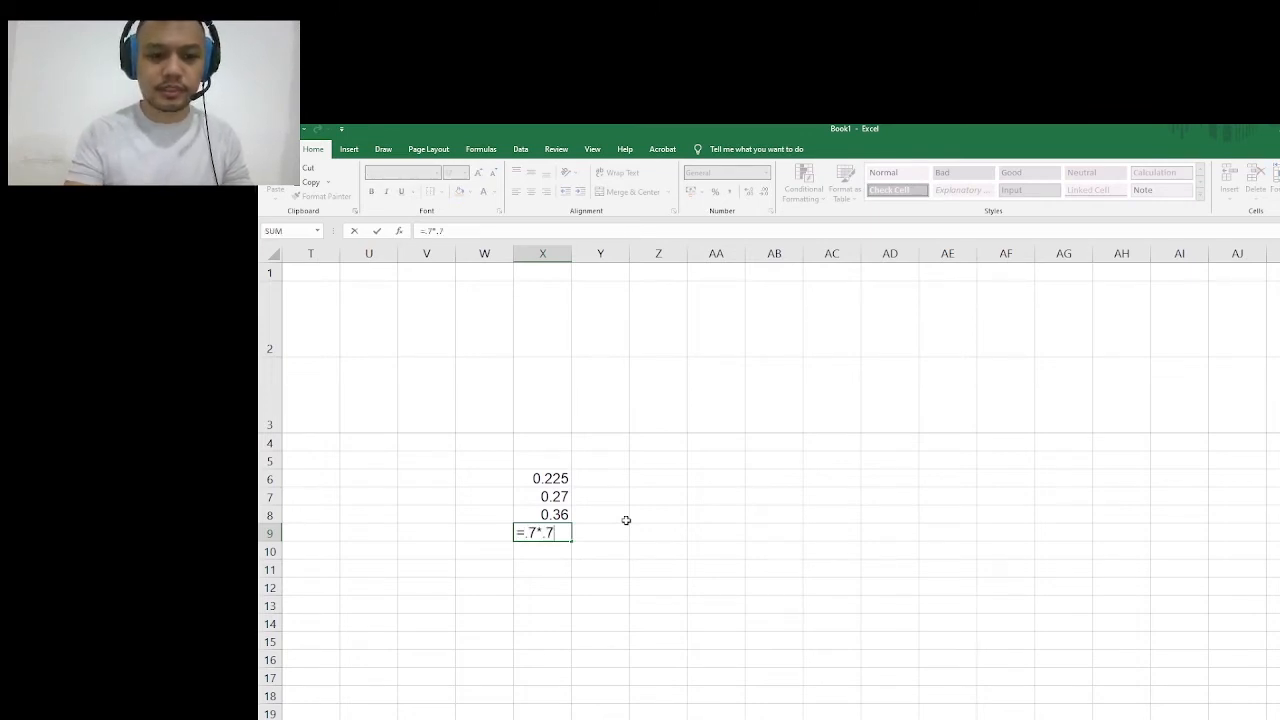
key(Return)
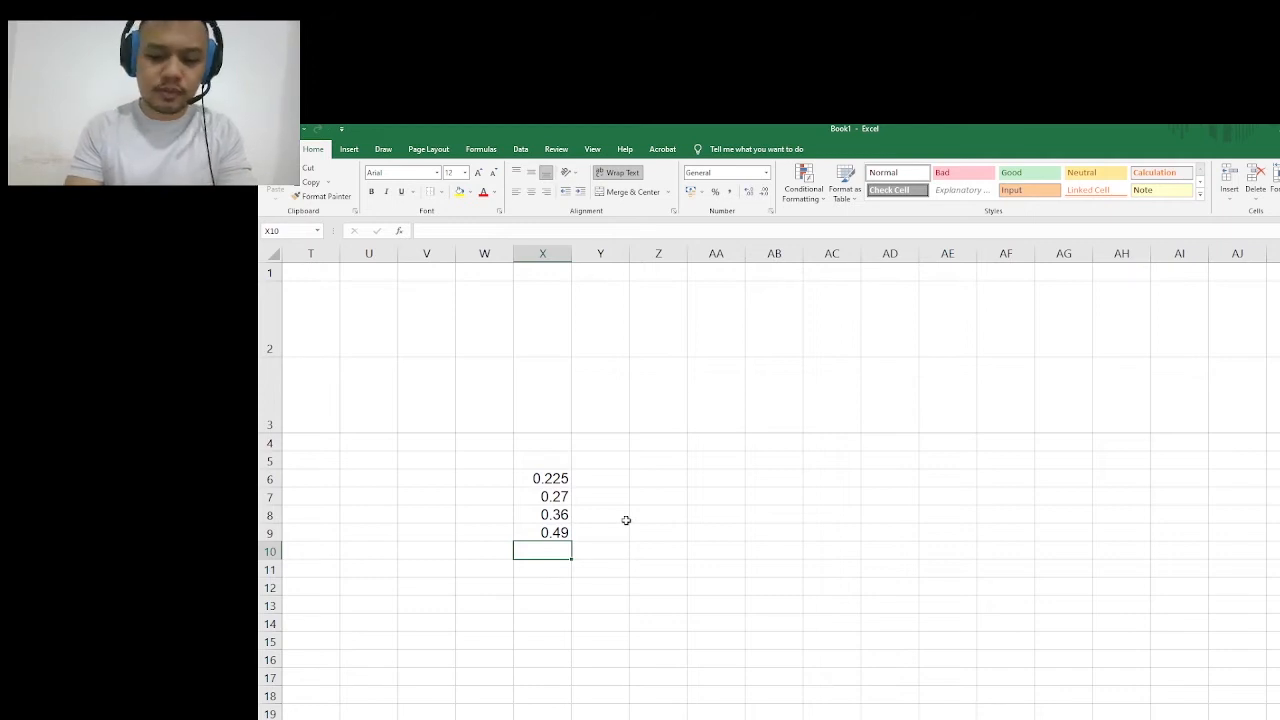
Enter the formula =.75*.75 in cell X10 at the end of the column X area list
text(.)
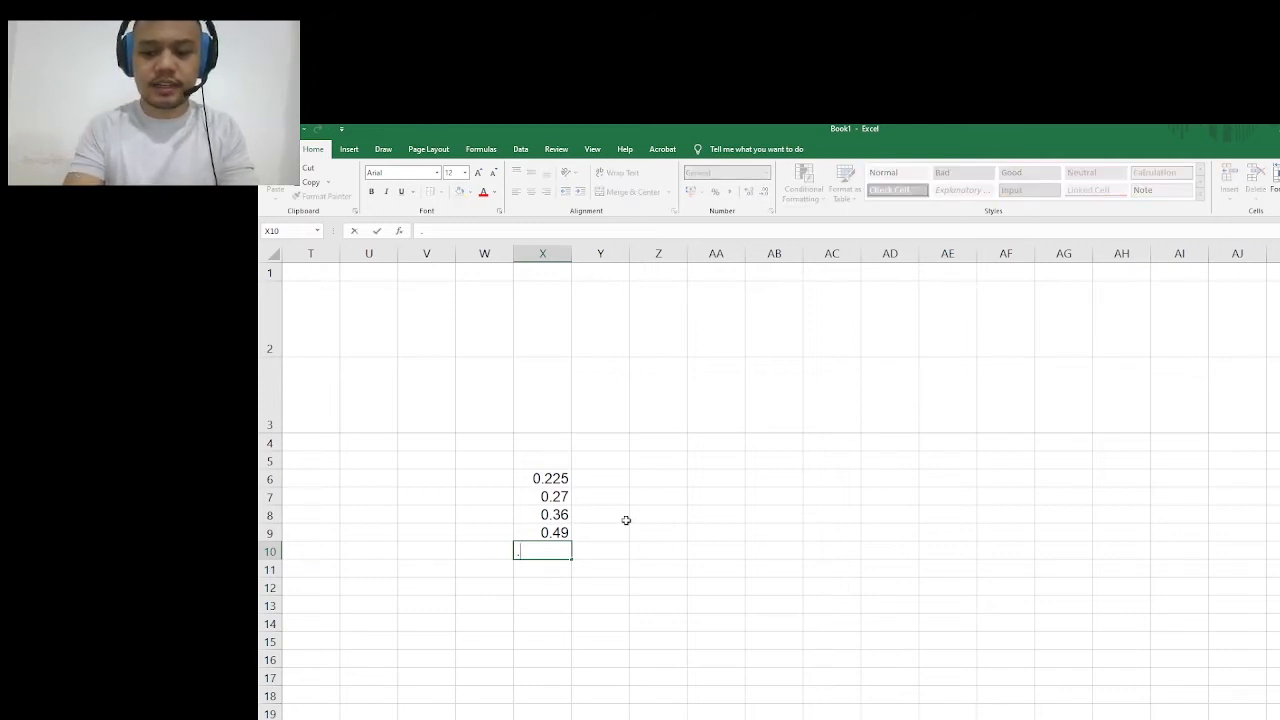
key(BackSpace)
text(=.75)
text(^2)
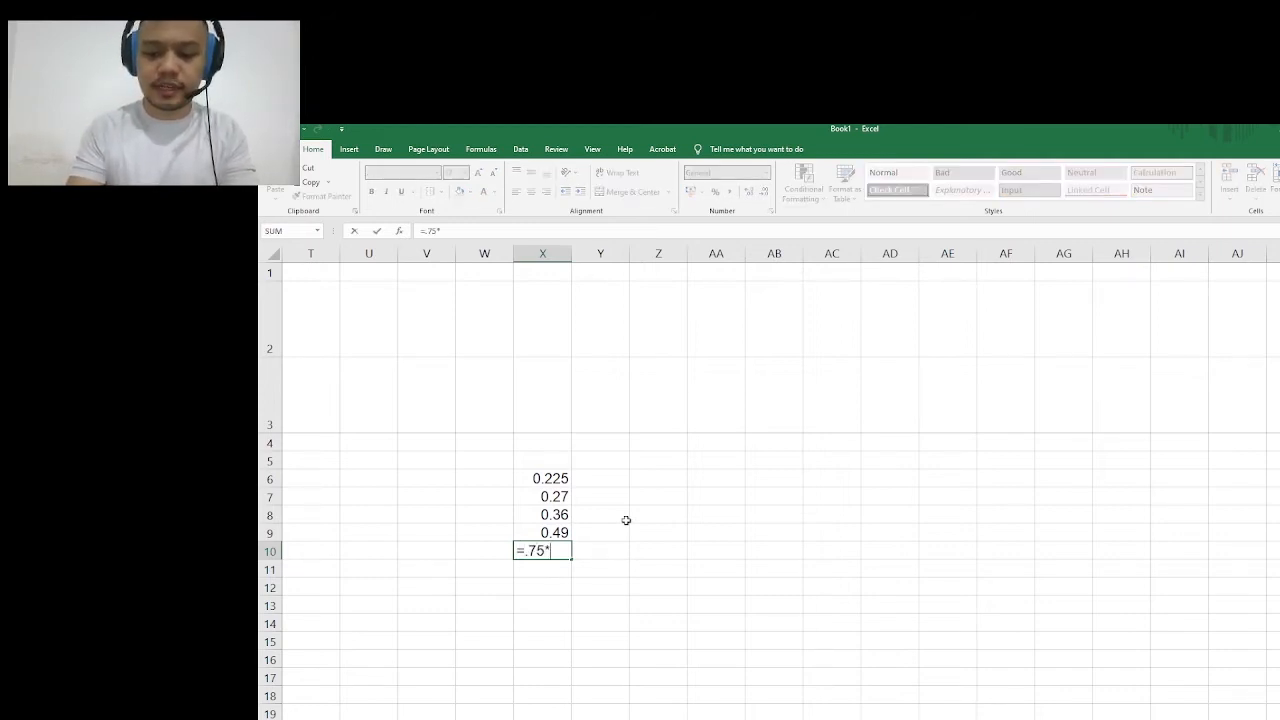
key(Return)
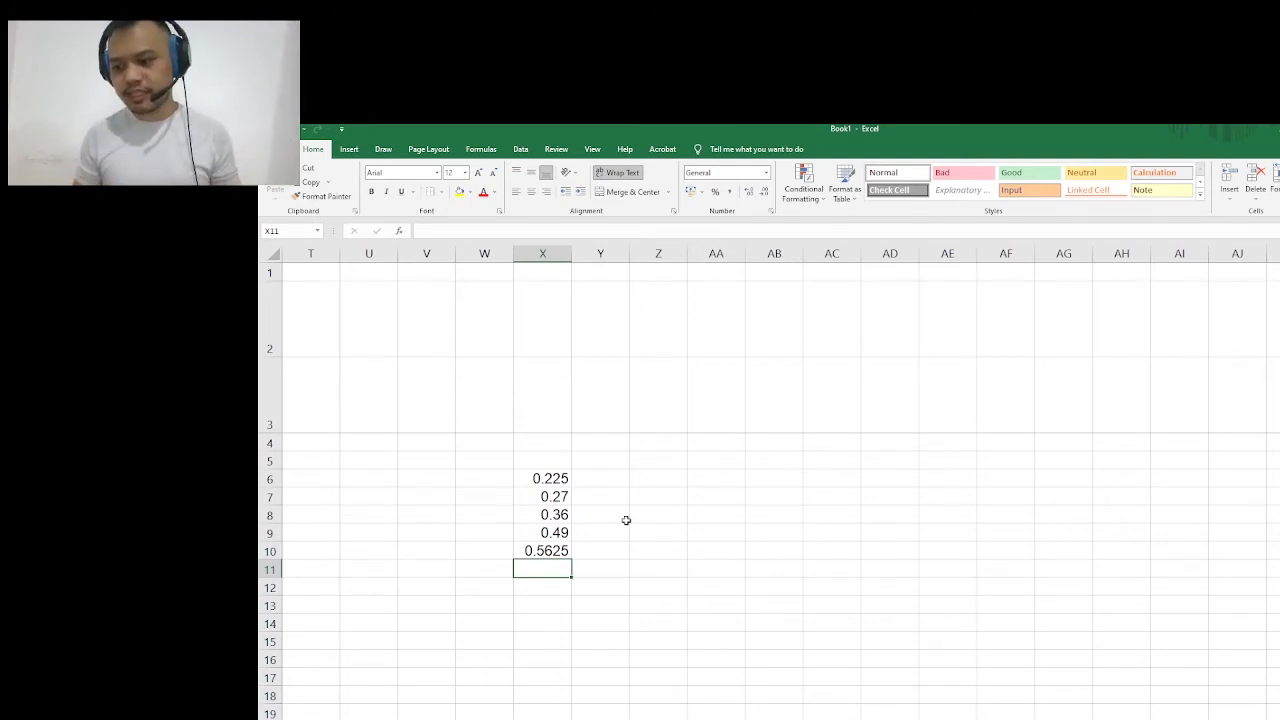
Review the area formulas in cells X6 through X10
key(Up)
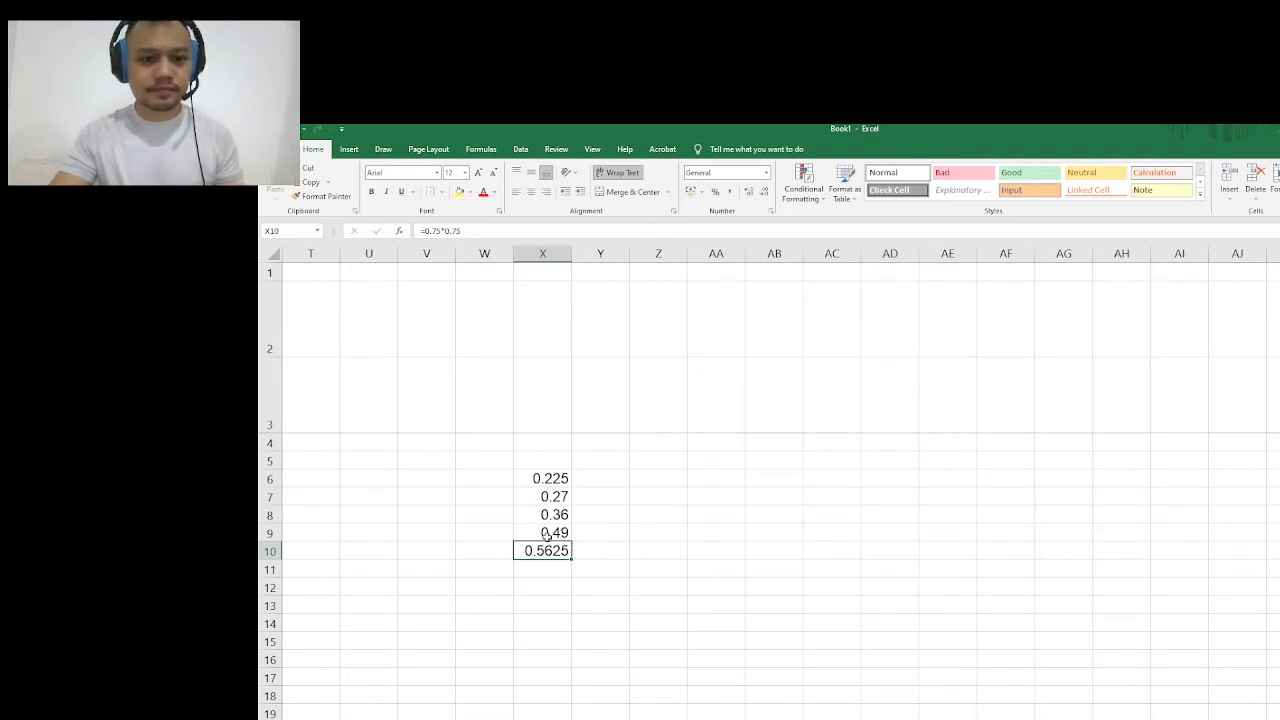
click(553, 485)
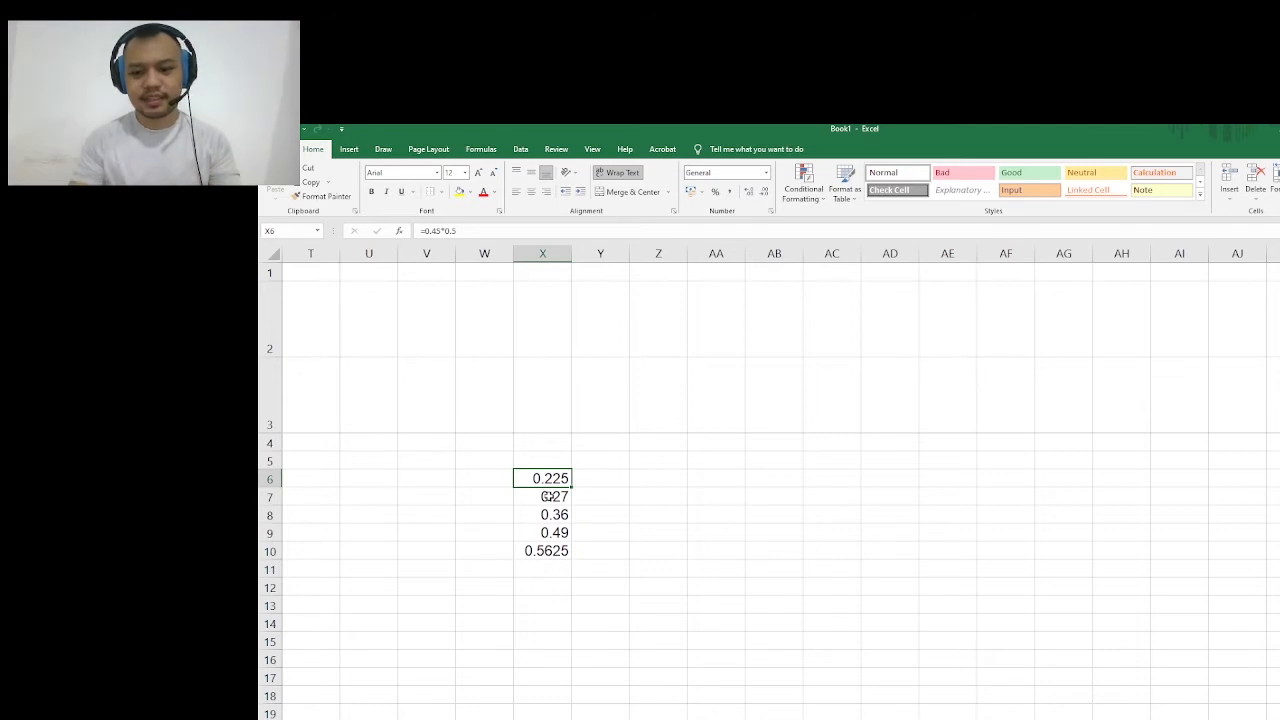
click(548, 497)
key(Down)
key(Down)
key(Down)
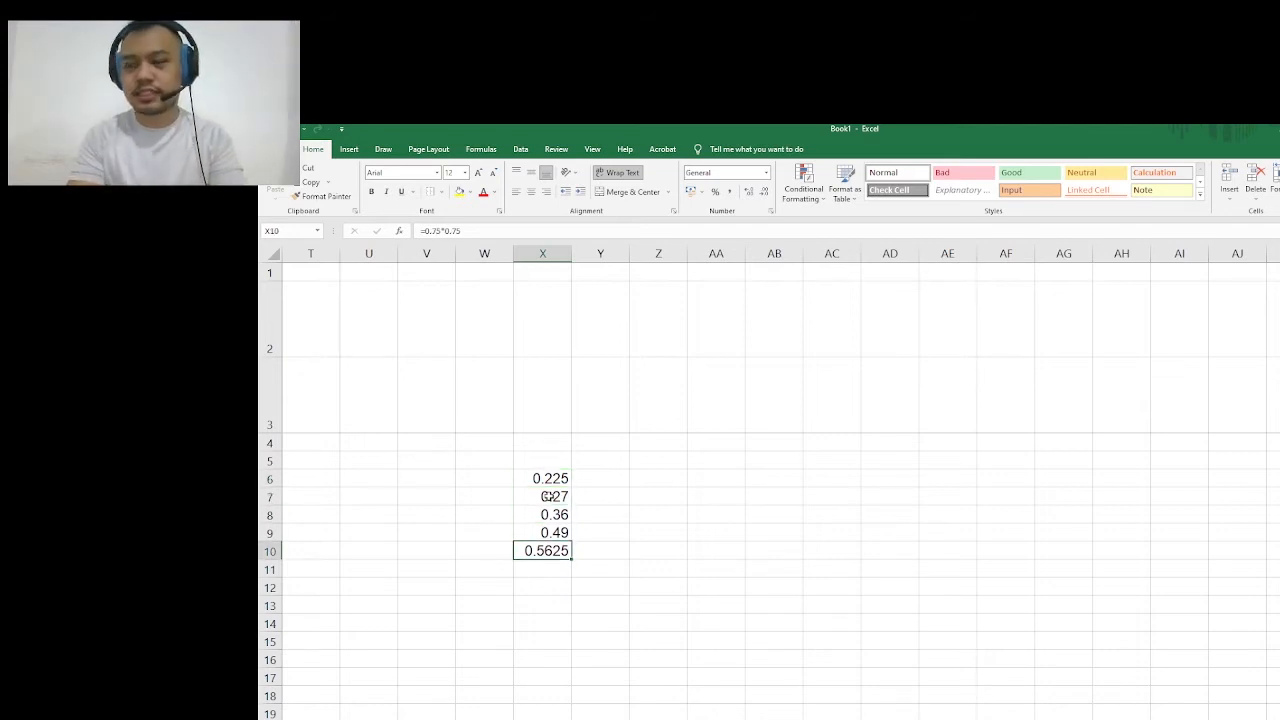
Enter the formula =1*1 in cell Z6 to start a second list of area values
key(Right)
key(Right)
key(Up)
key(Up)
key(Up)
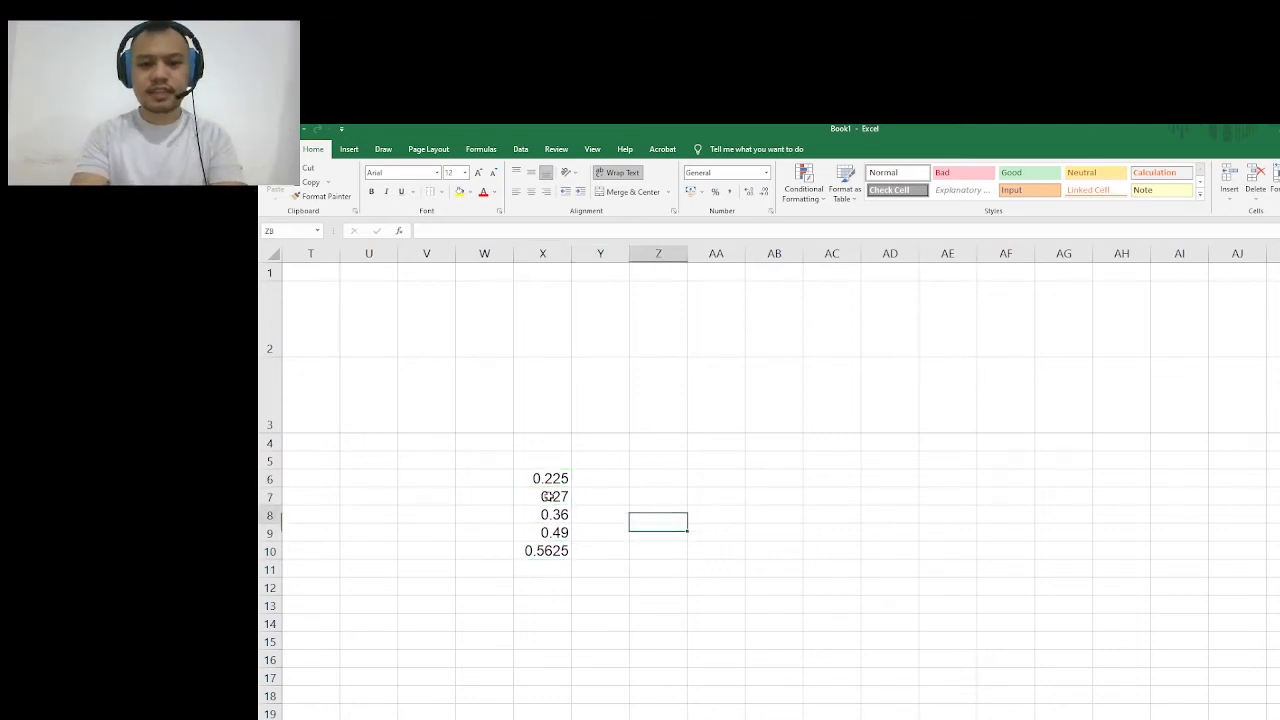
key(Up)
key(Left)
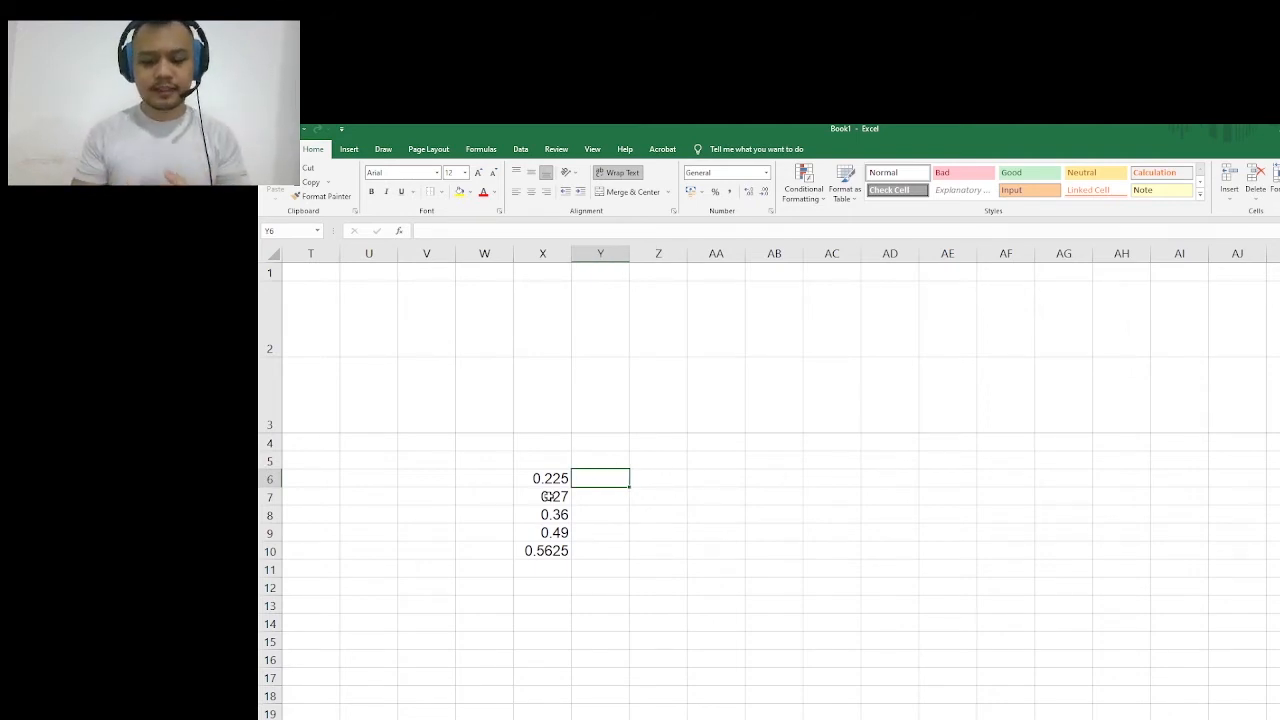
key(Right)
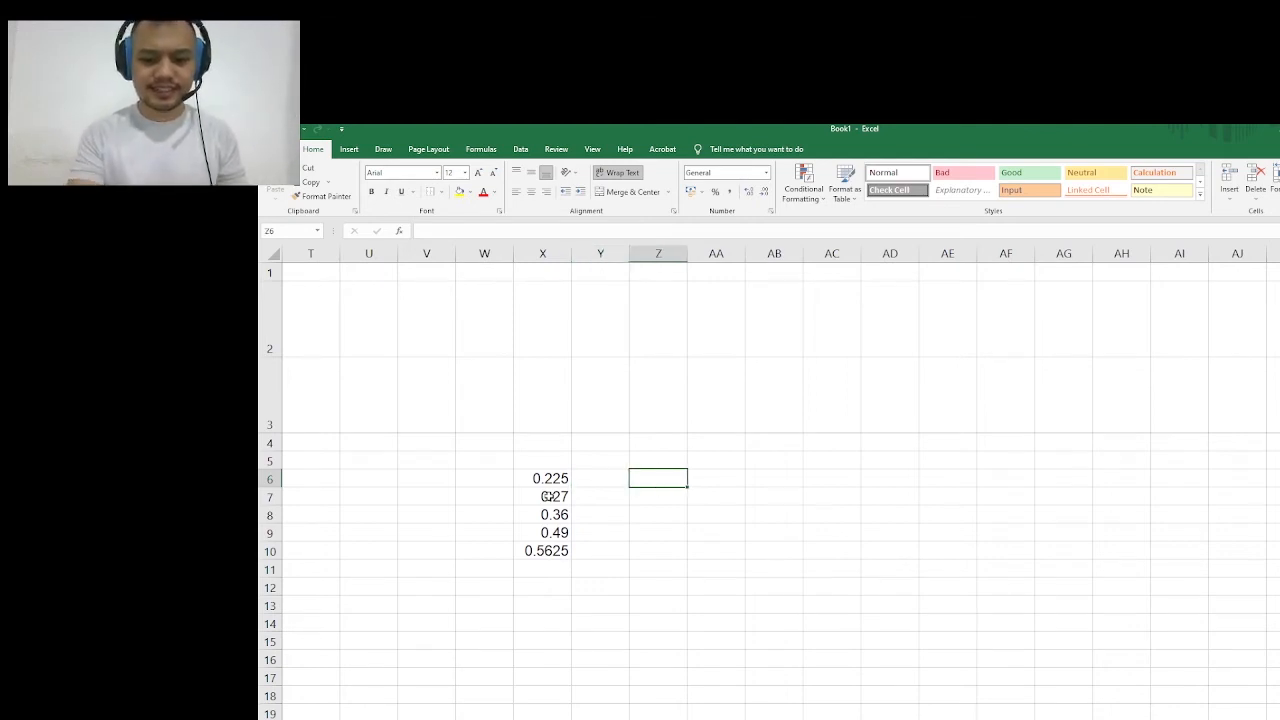
text(=1*1)
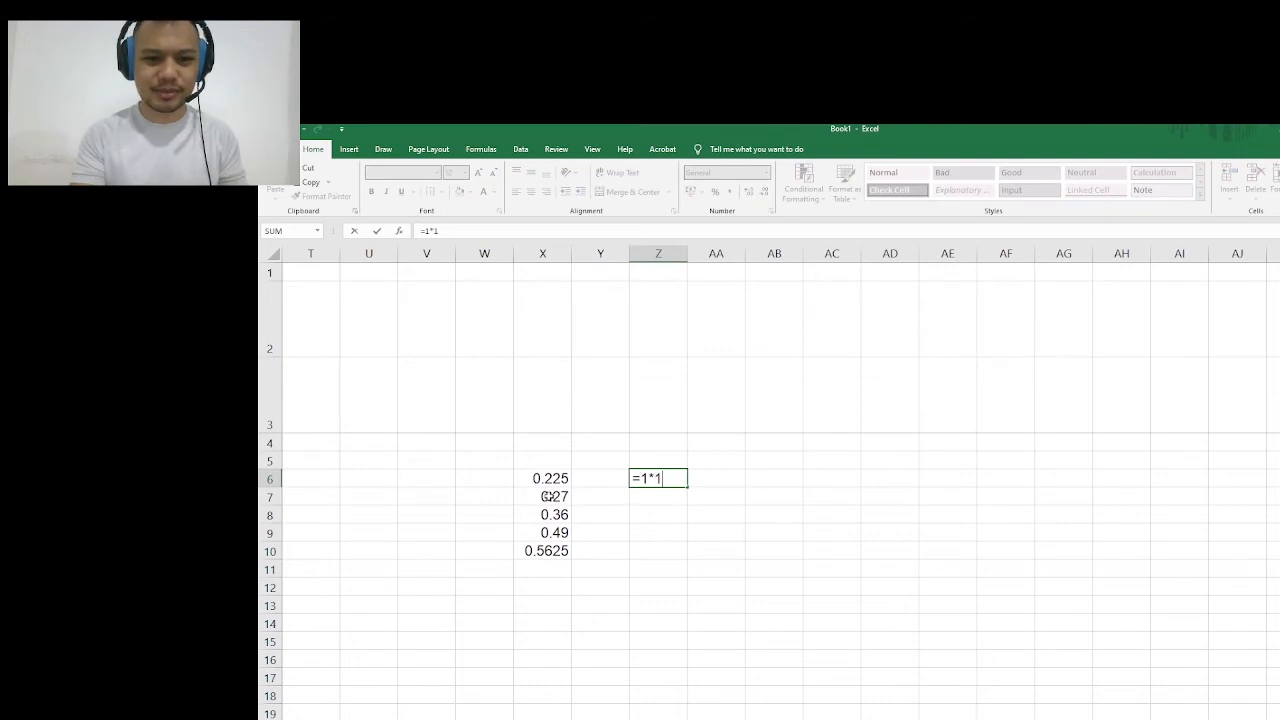
key(Return)
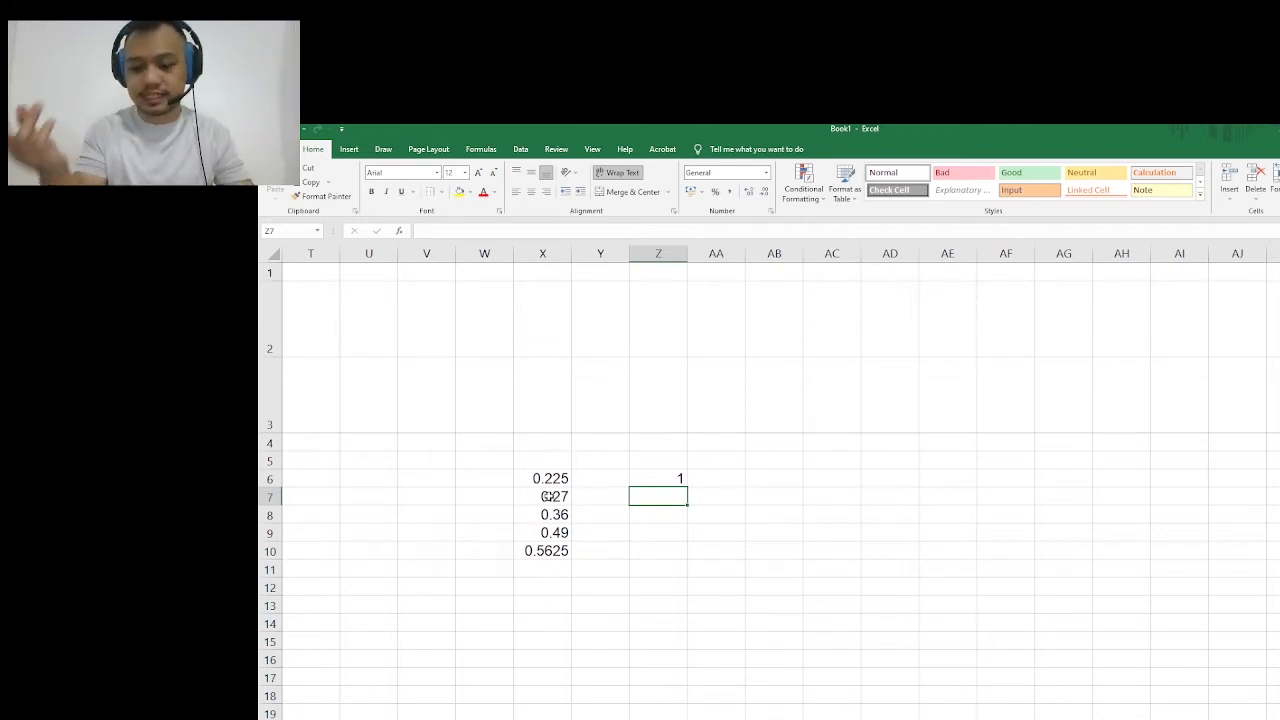
Enter the formula =1.5*1.5 in cell Z7, below the 1 by 1 area
text(=)
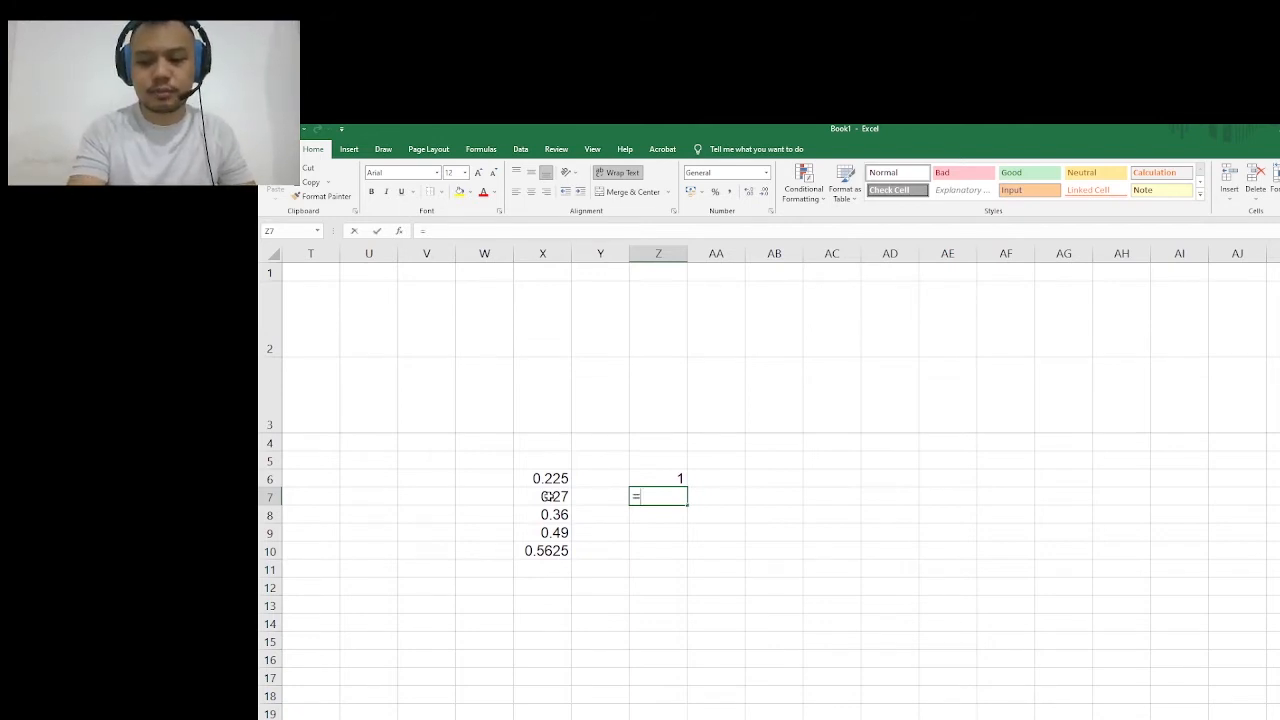
text(1.5)
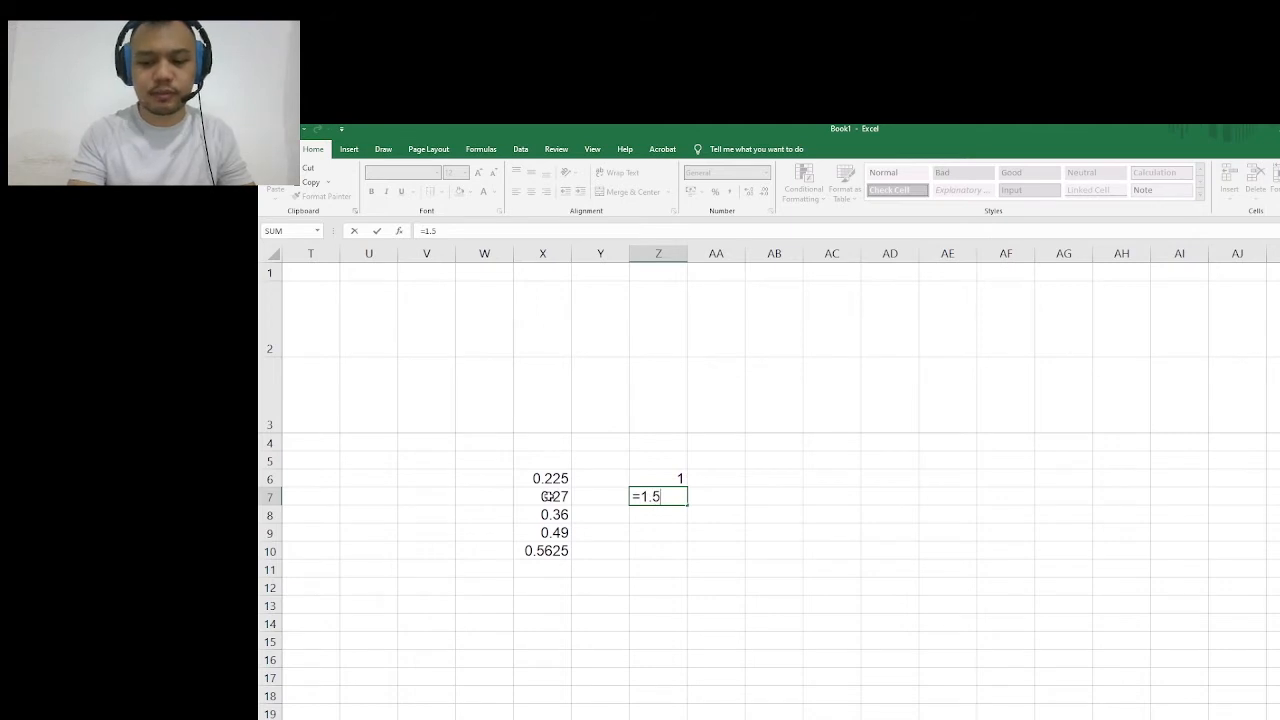
text(*1.5)
key(Return)
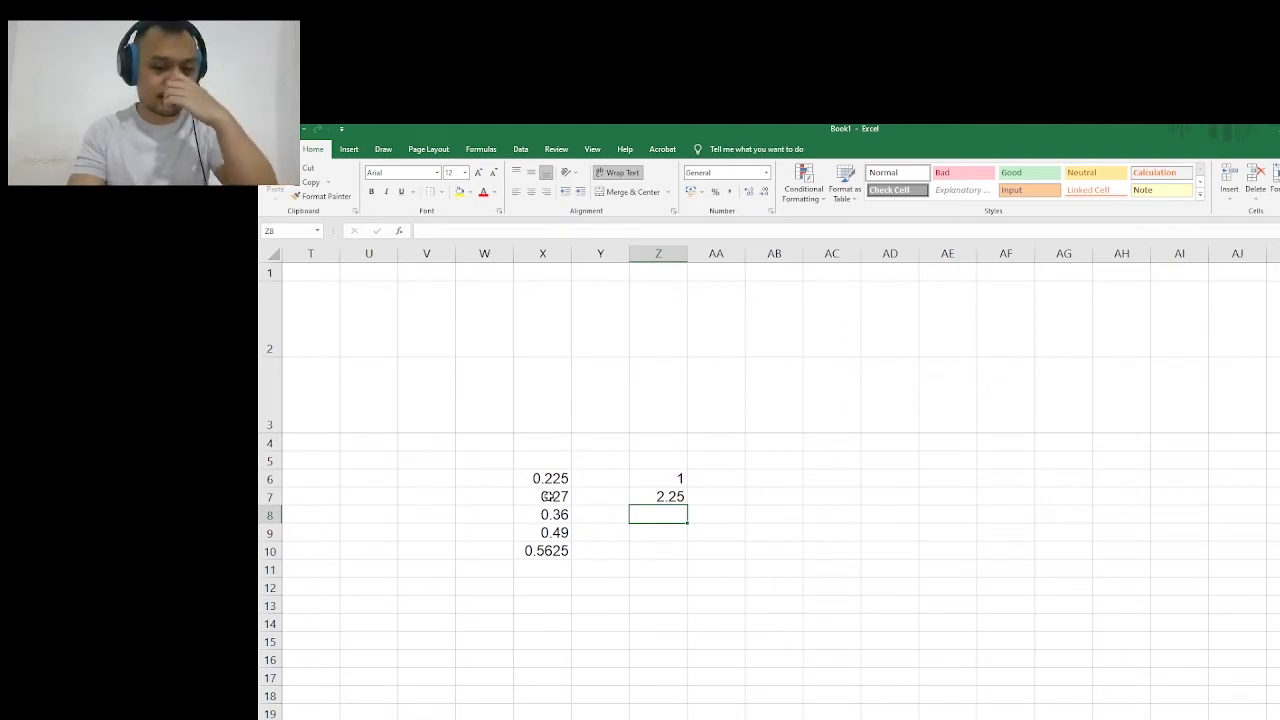
Enter the formula =1.6*1.6 in cell AB6 to start a third list of area values
key(Right)
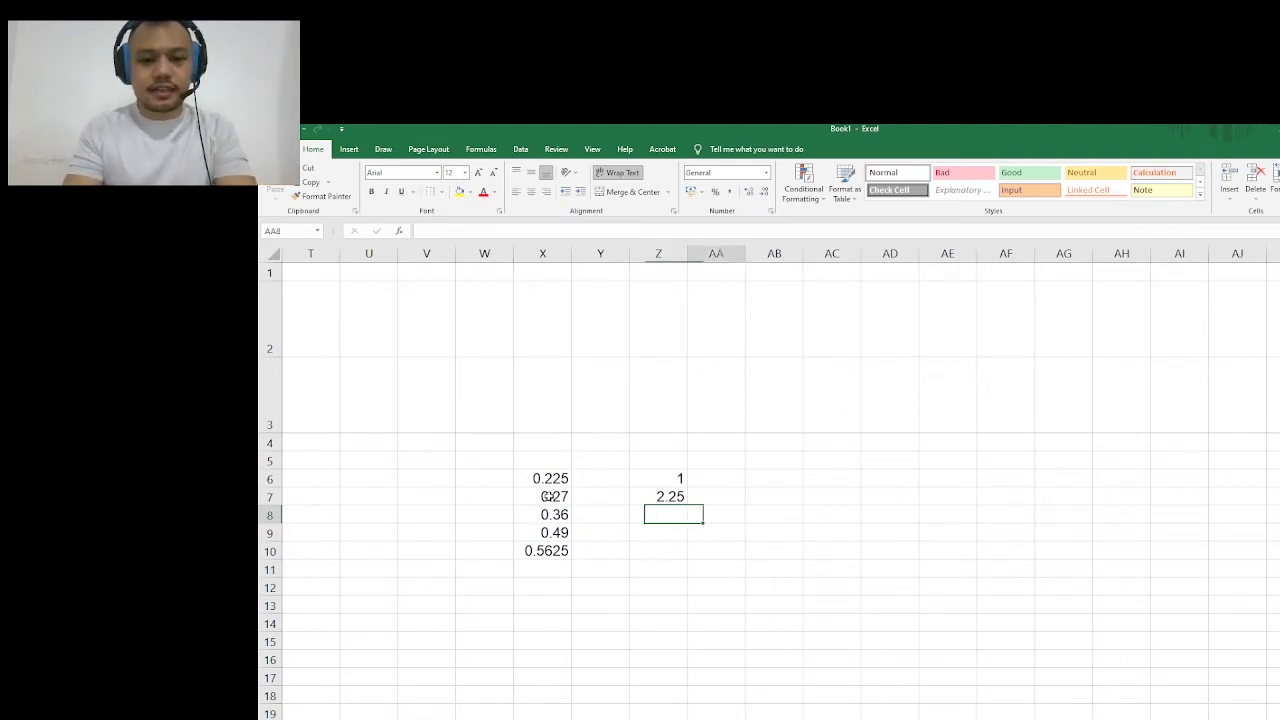
key(Right)
key(Up)
key(Up)
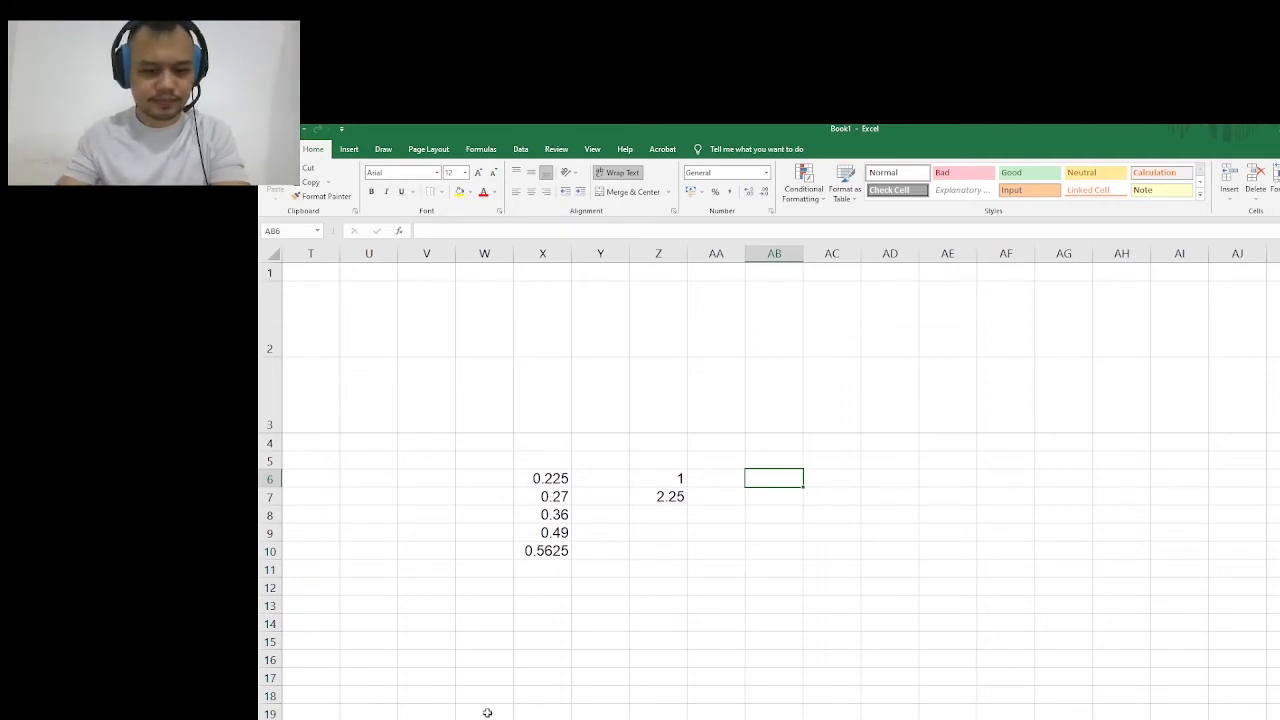
key(alt+Tab)
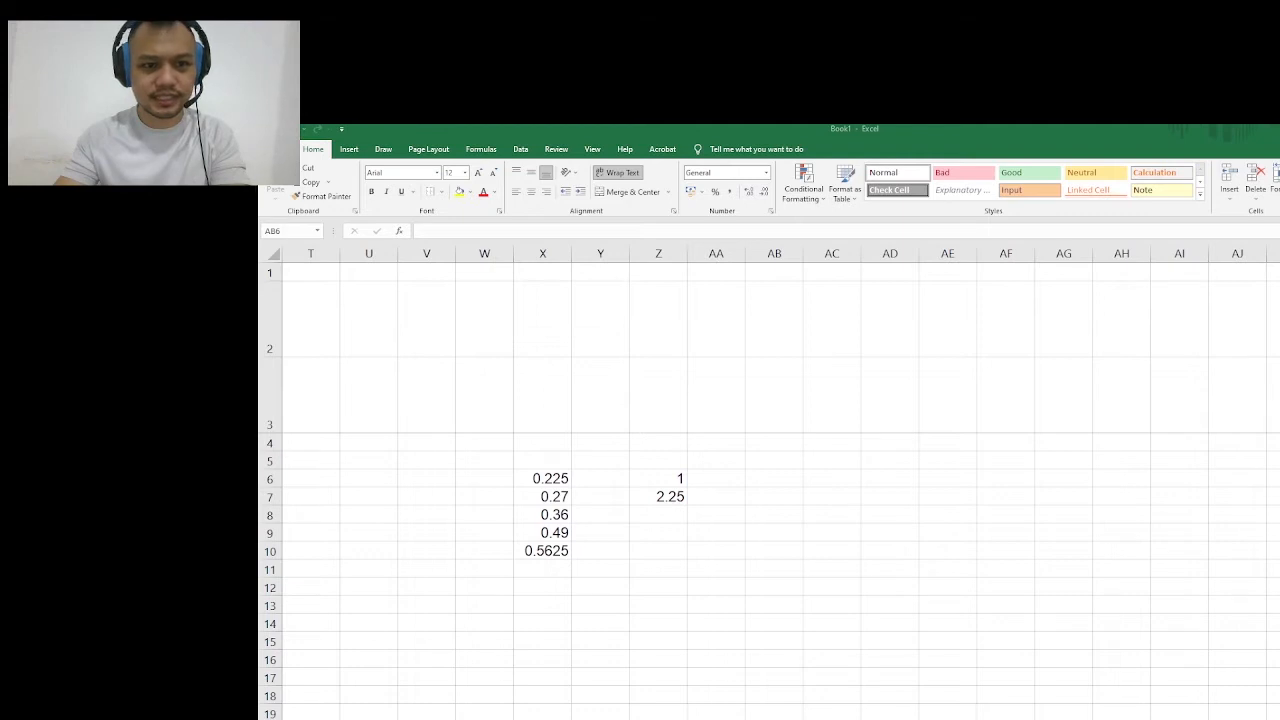
click(583, 324)
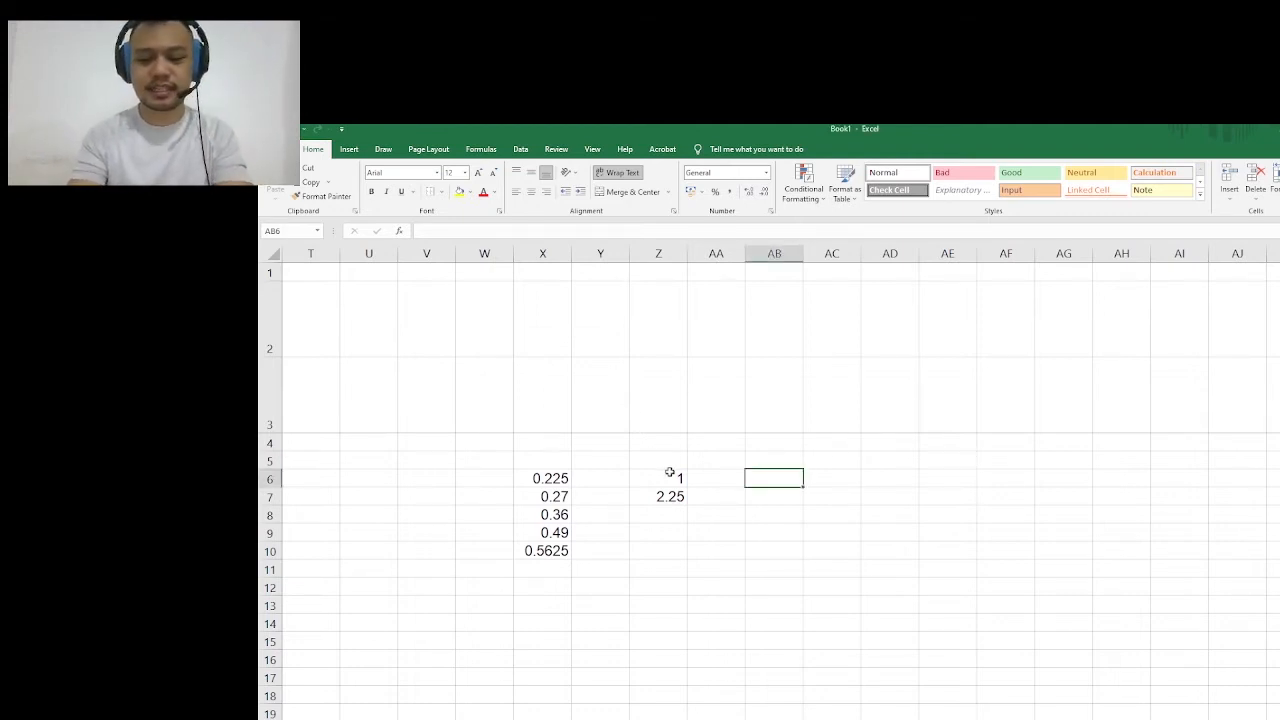
text(=1.)
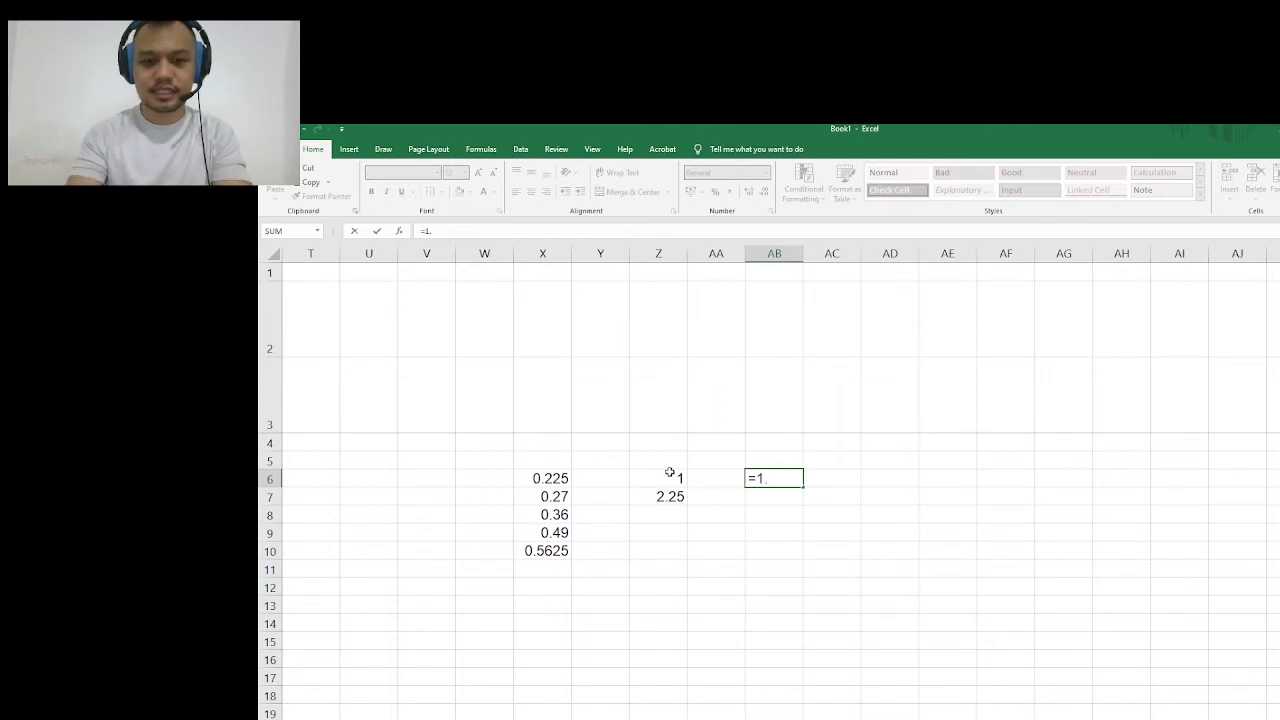
text(*1.6)
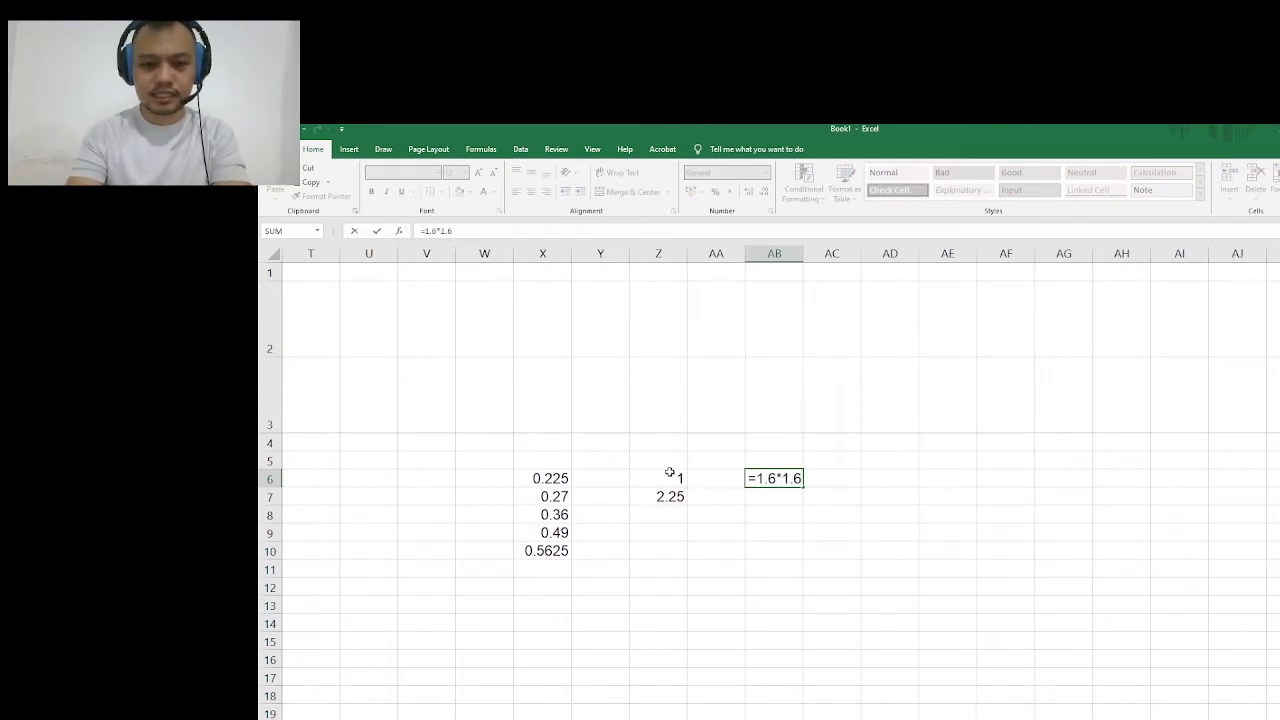
key(Return)
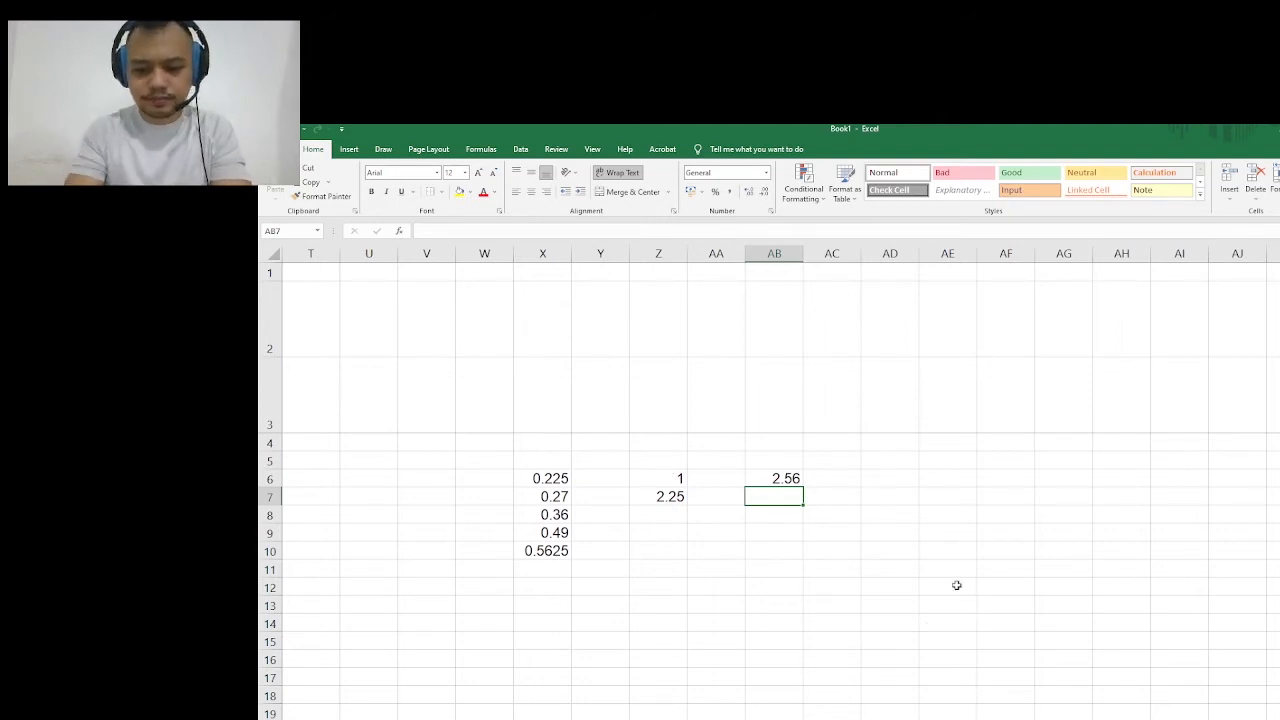
Enter a formula in cell AB7 that multiplies 2 by 2
text(=)
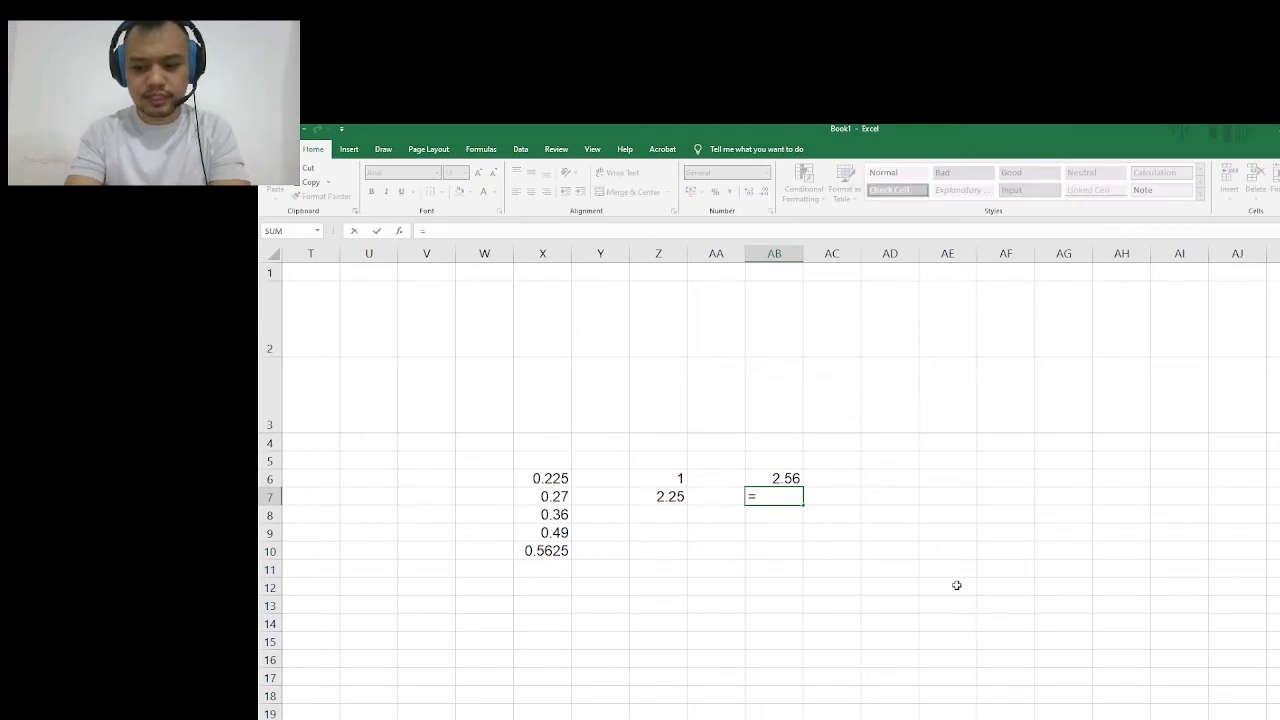
text(2^2)
key(Return)
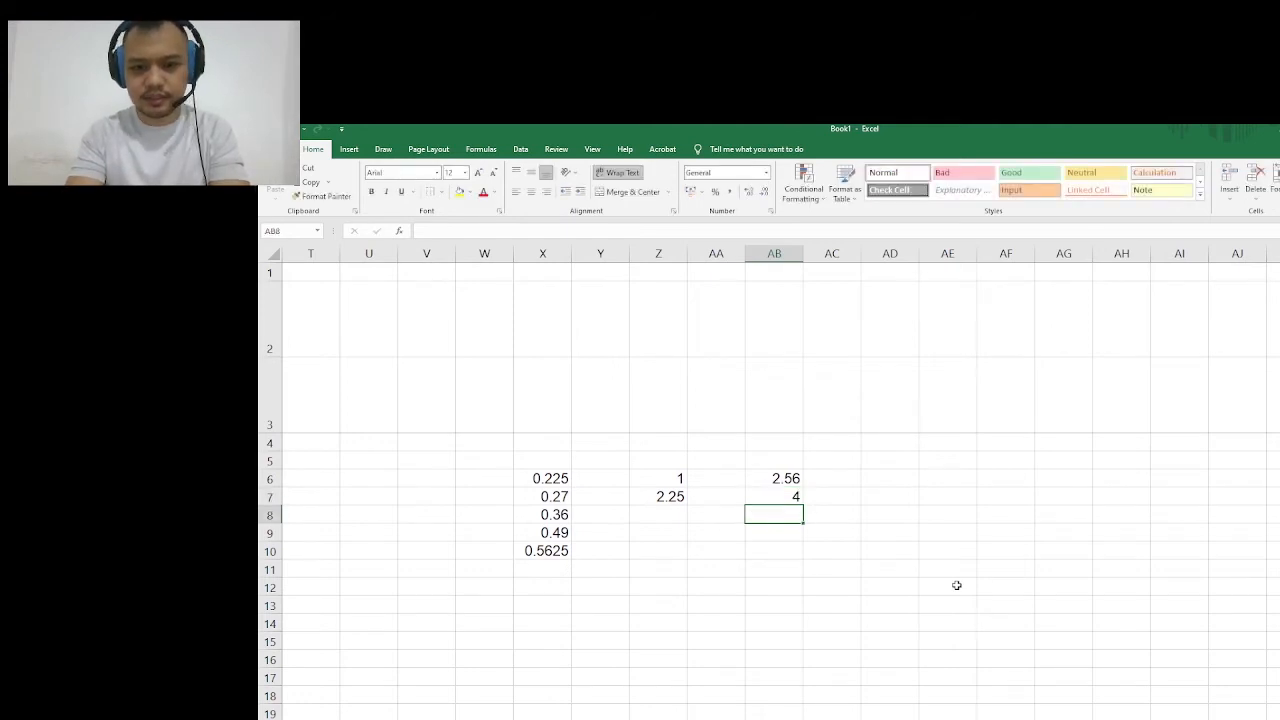
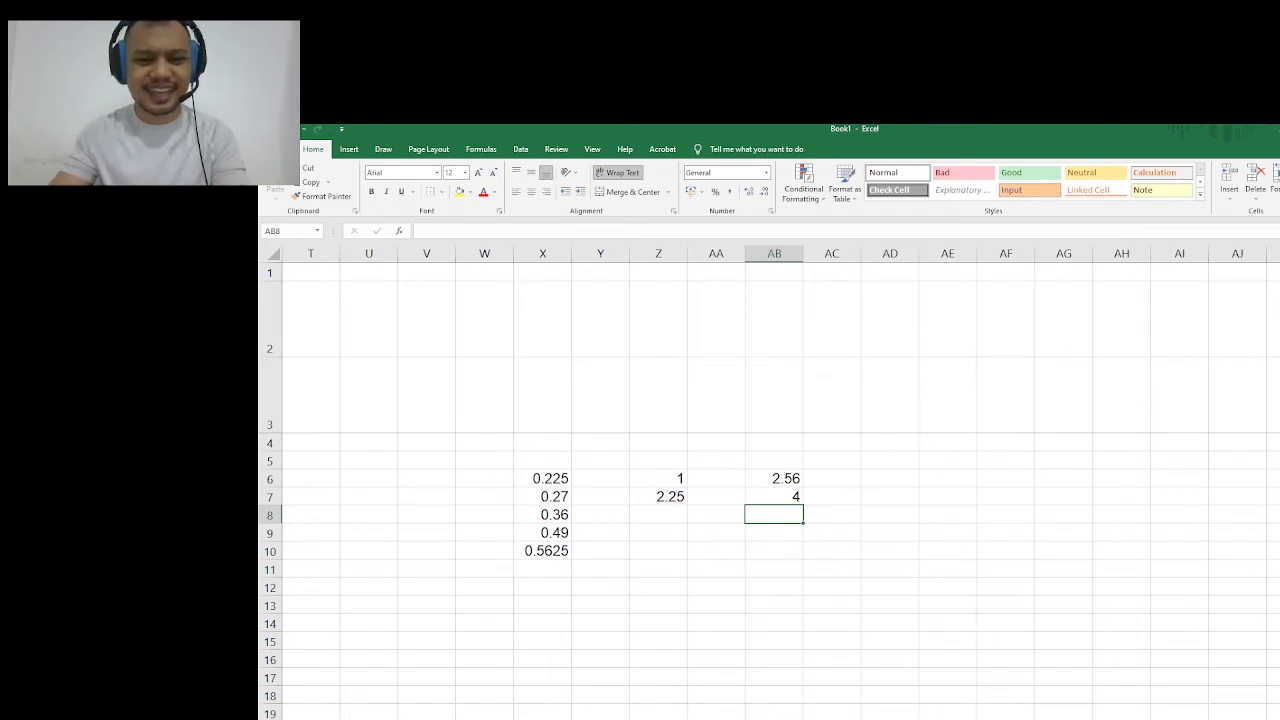
Enter the label ANTHROPOMETRICS in cell AA11, below the lists of area values
click(769, 718)
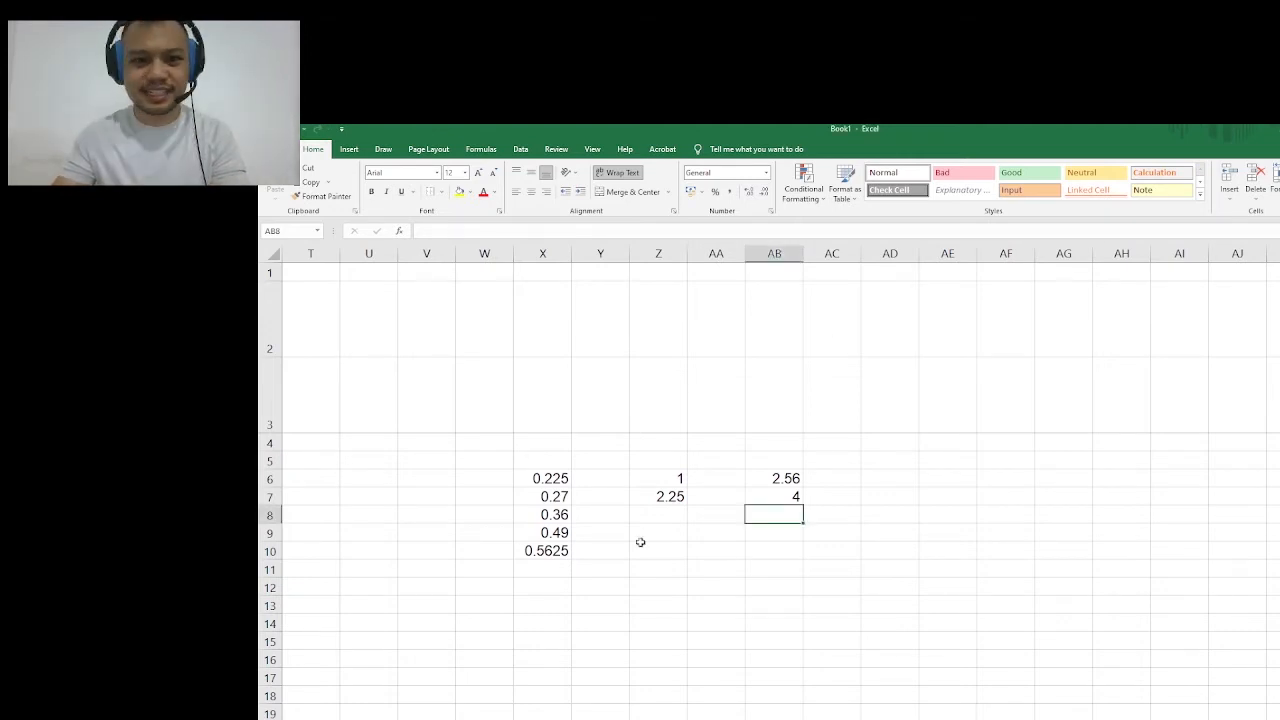
click(709, 577)
text(A)
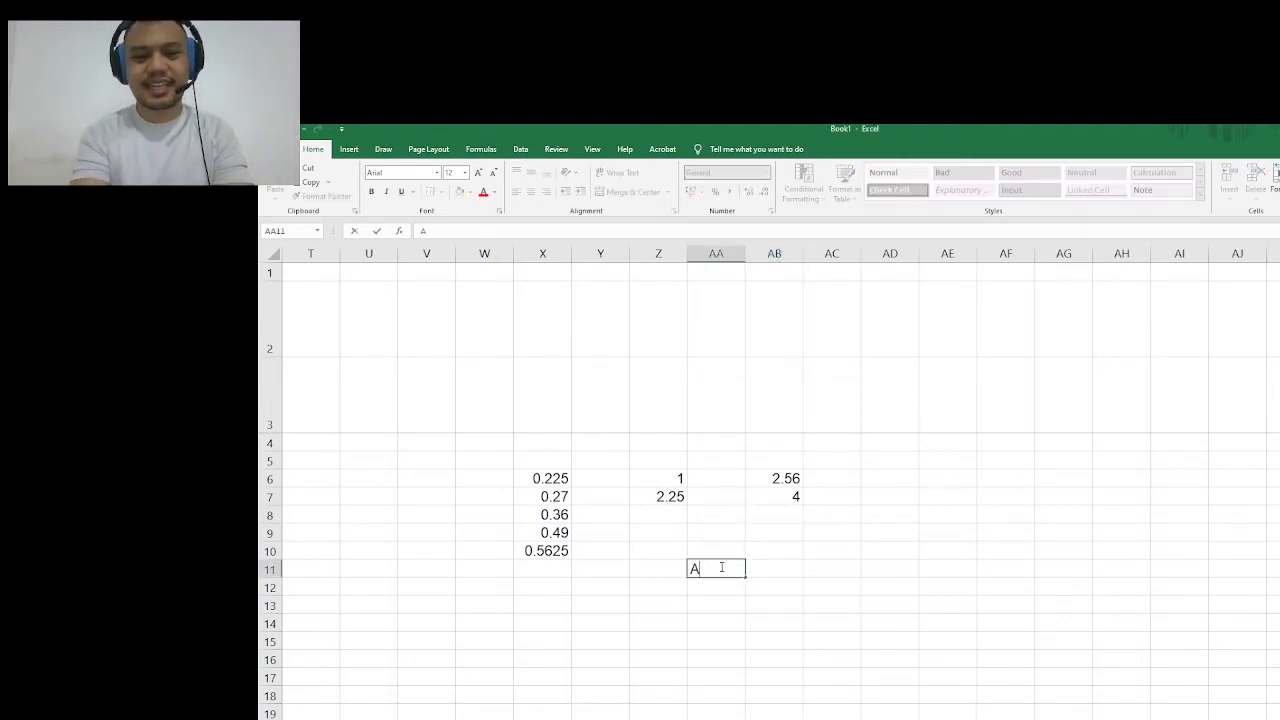
text(NTHROP)
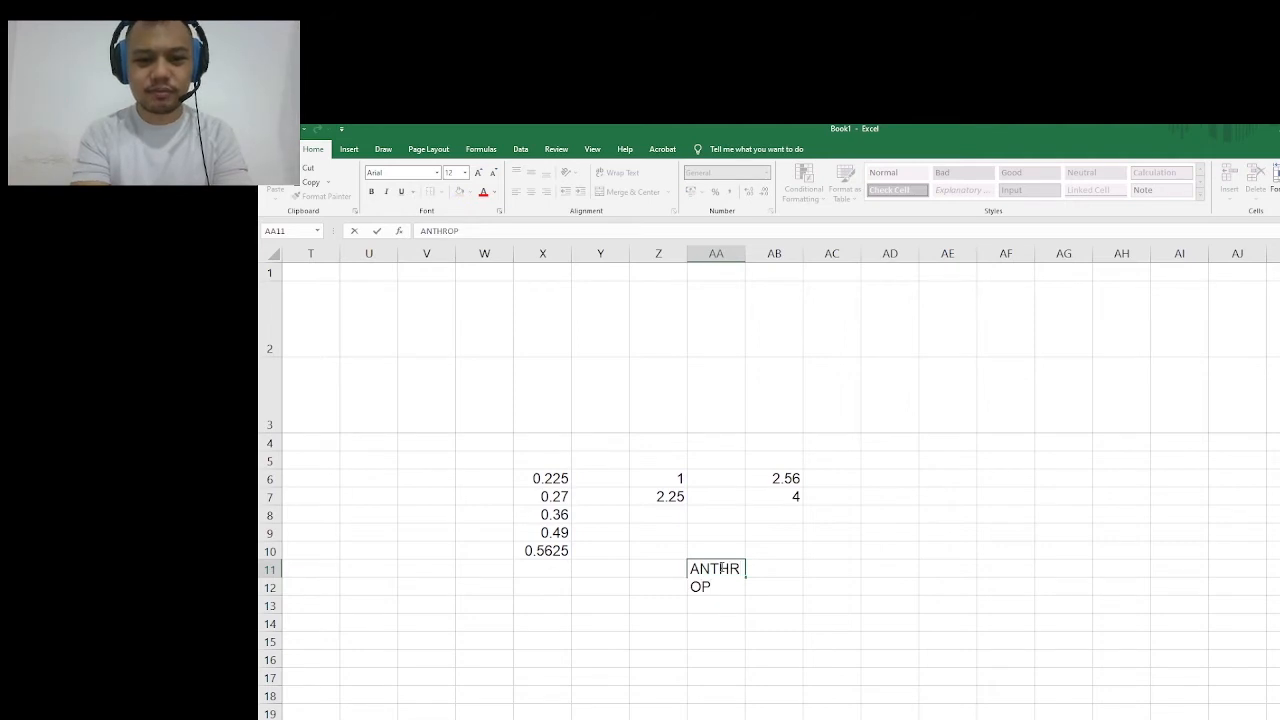
text(OMETRICS)
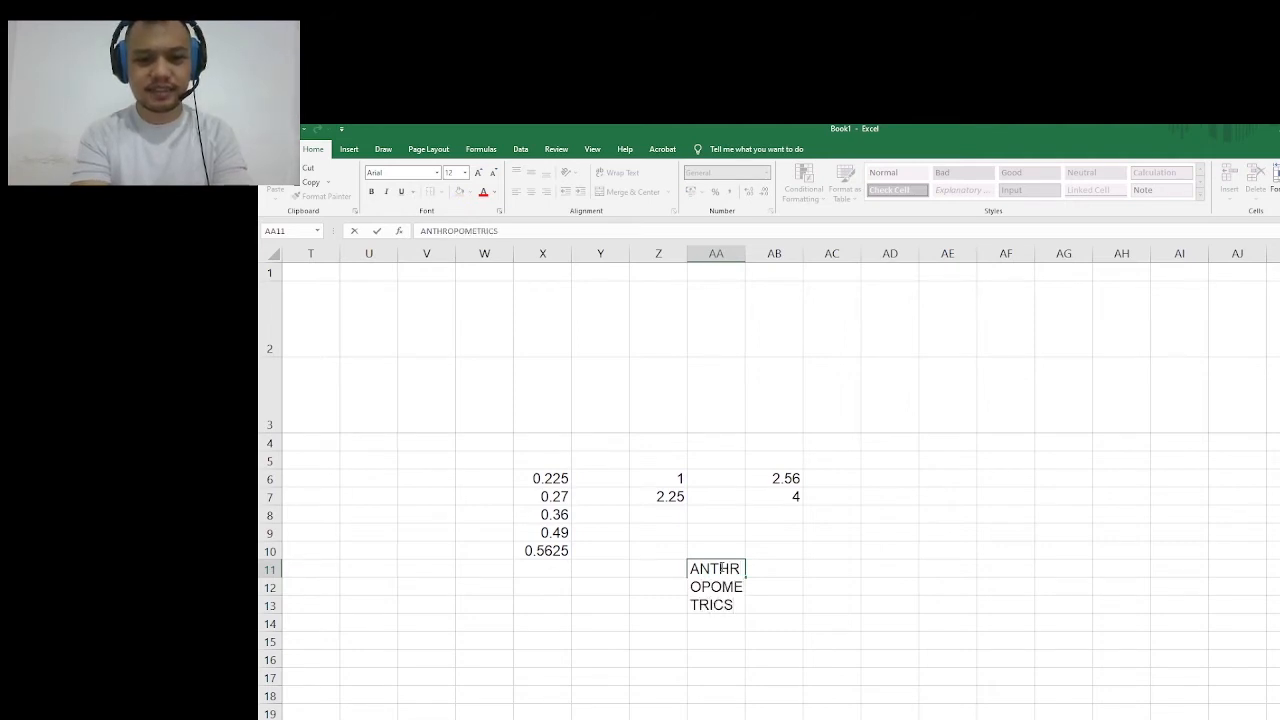
key(Return)
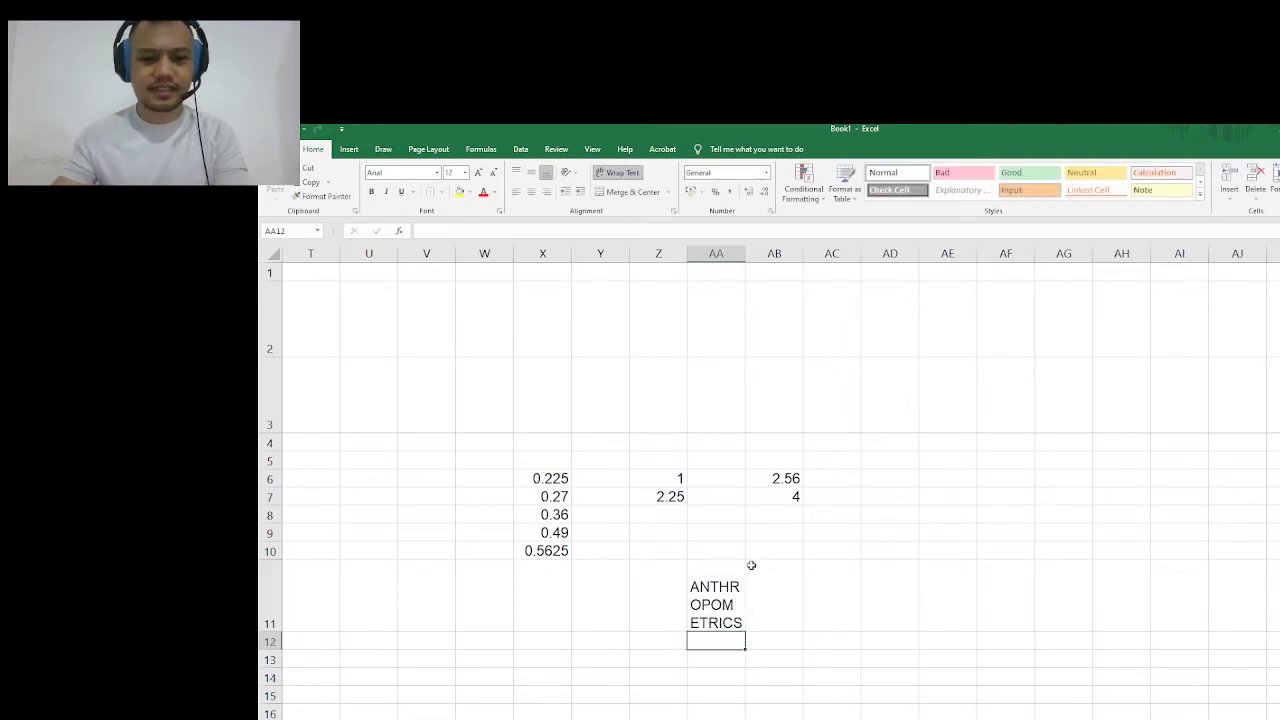
Widen column AA to fit its label on one line and enter PROXEMICS in cell AA12
drag(745, 250, 922, 250)
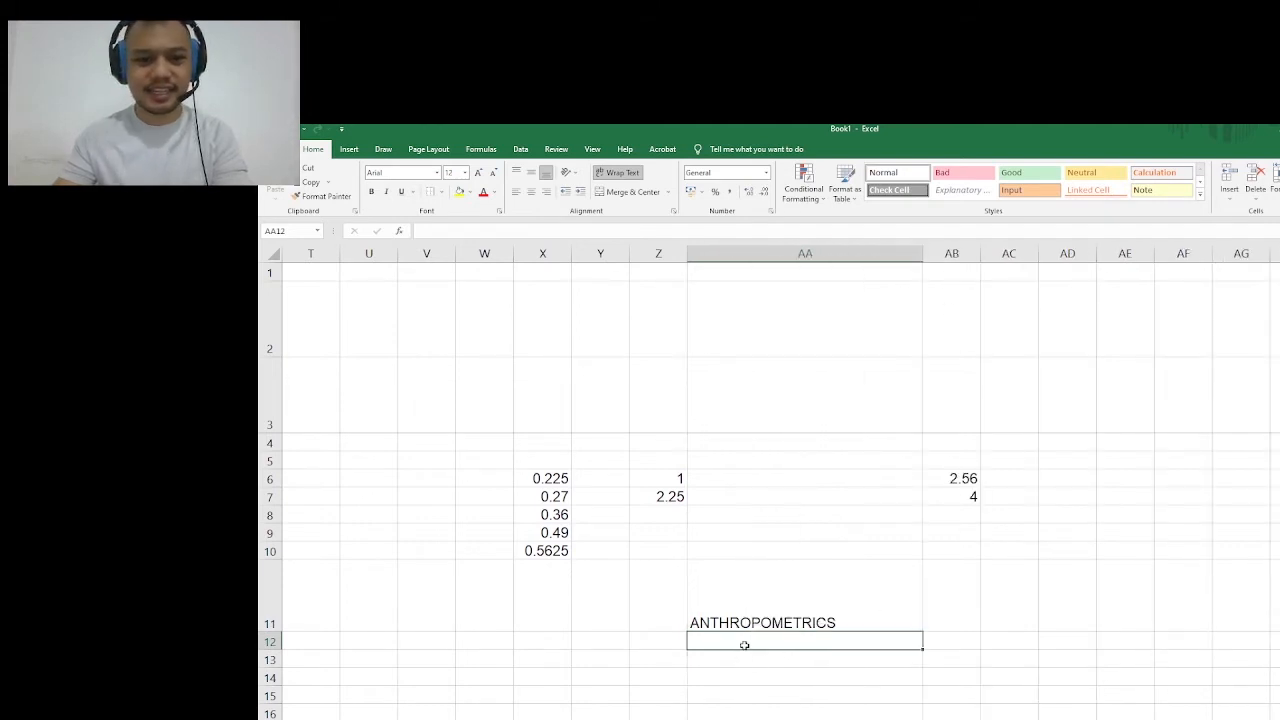
text(PROXEMICS)
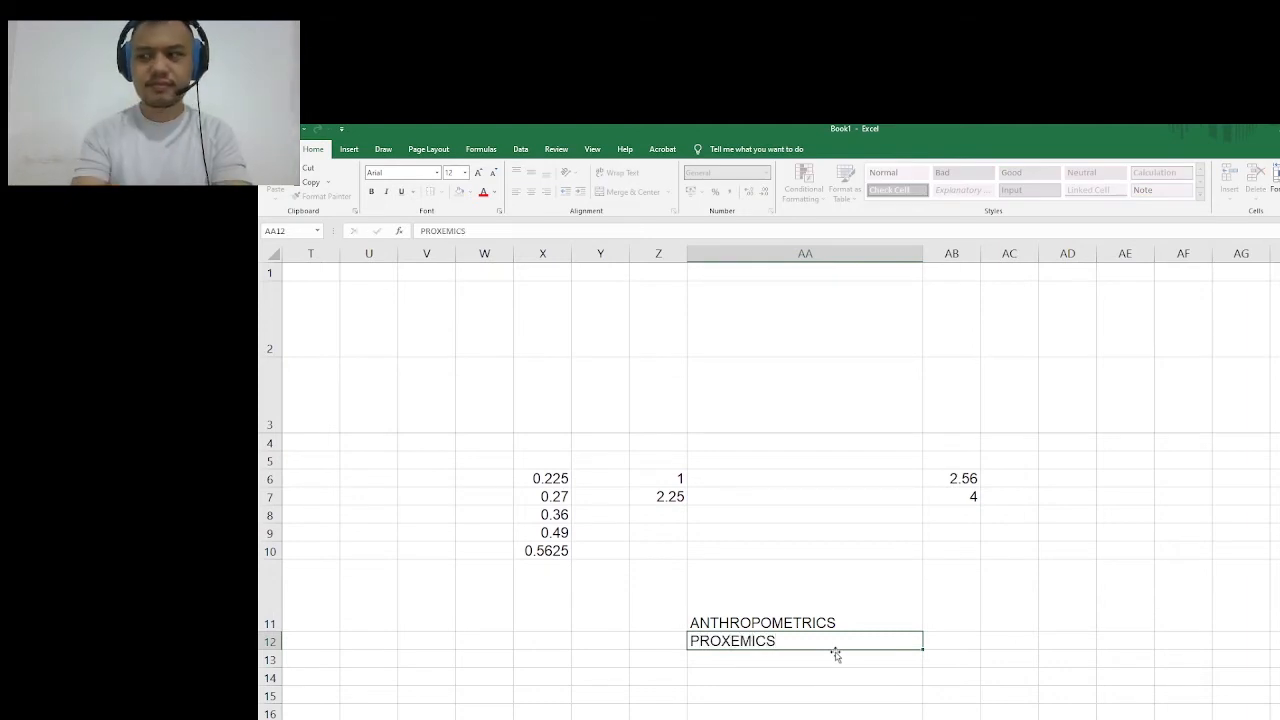
key(Return)
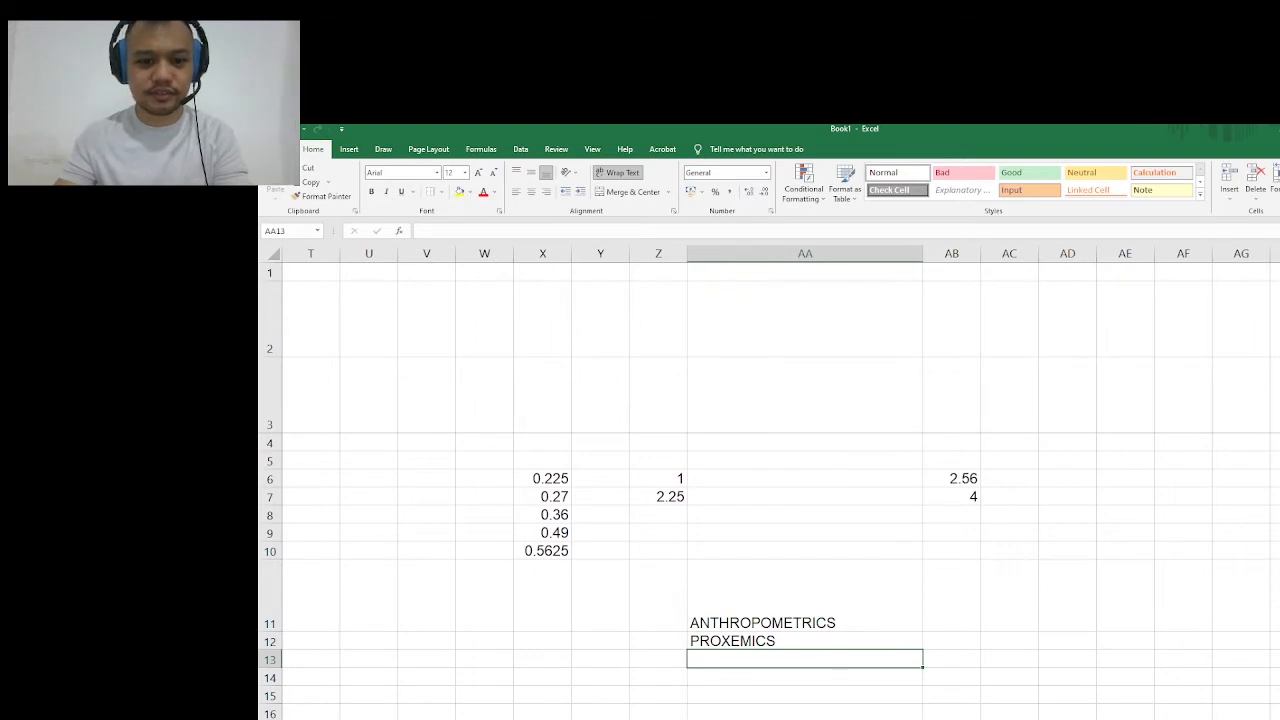
Undo the reference labels, the column widening and all the scratch area values in columns X to AB
key(alt+Tab)
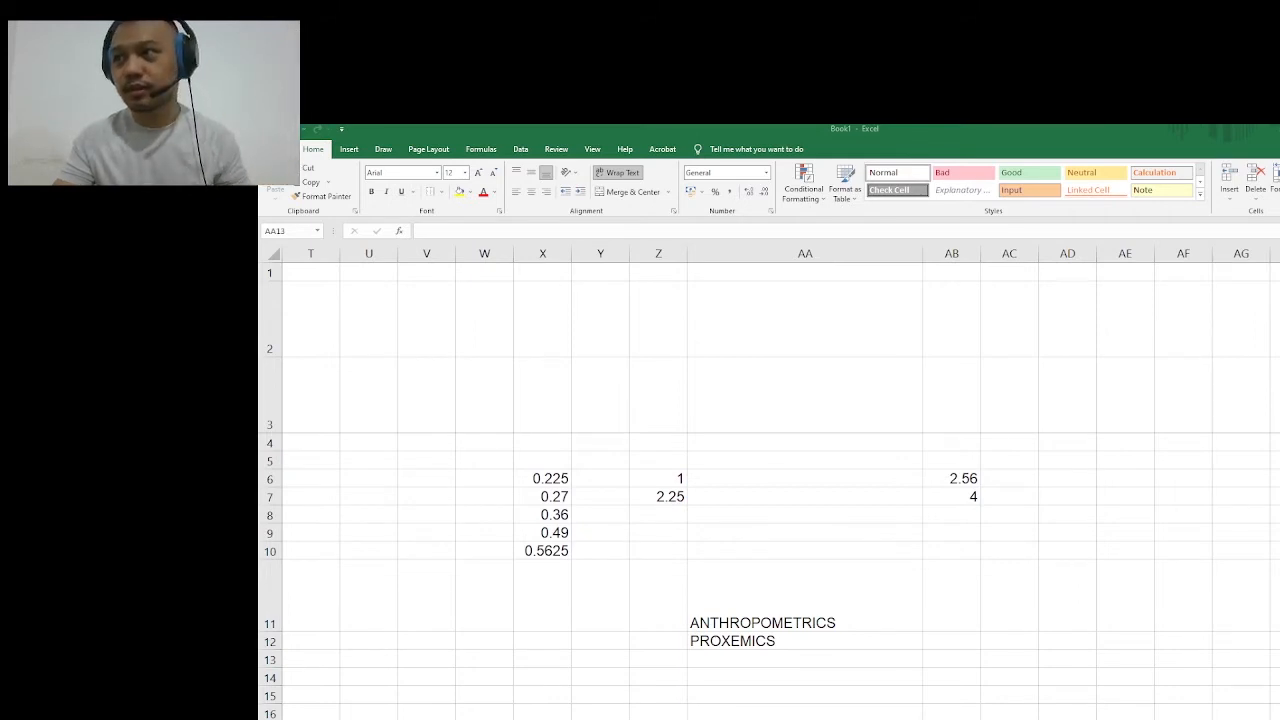
key(alt+Tab)
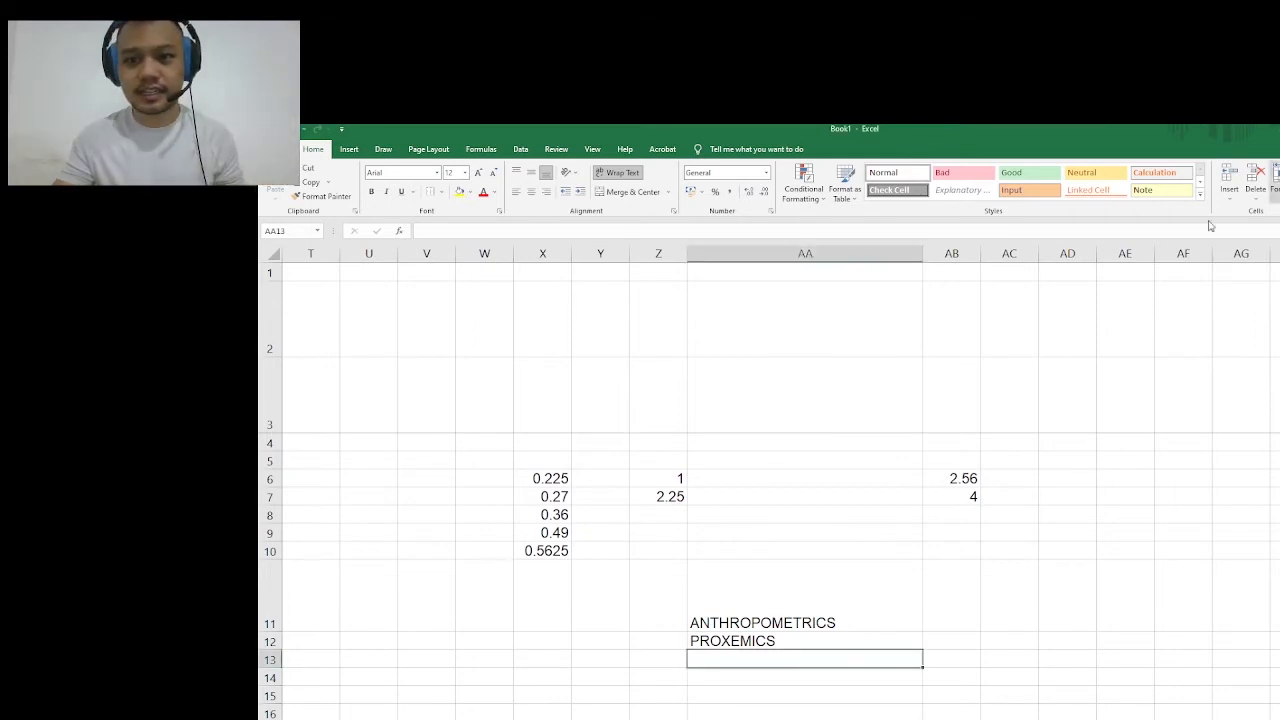
key(ctrl+z)
key(ctrl+z)
key(ctrl+z)
key(ctrl+z)
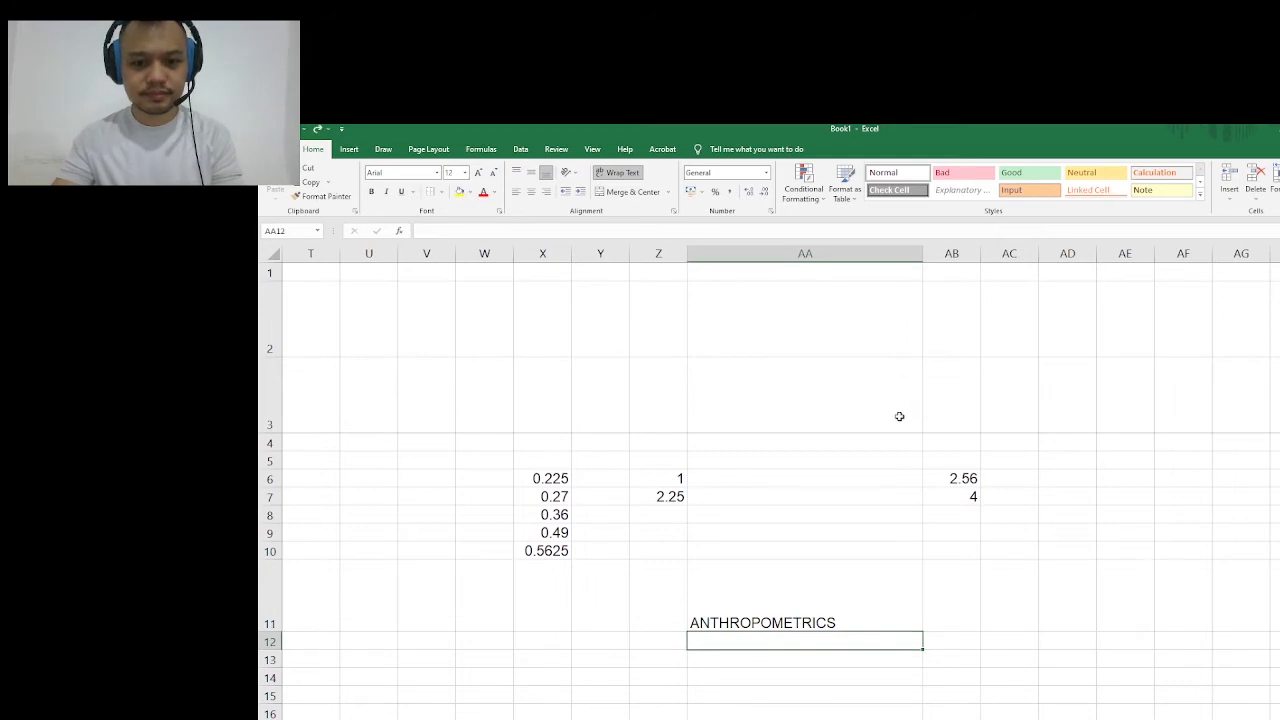
key(ctrl+z)
key(ctrl+z)
key(ctrl+z)
key(ctrl+z)
key(ctrl+z)
key(ctrl+z)
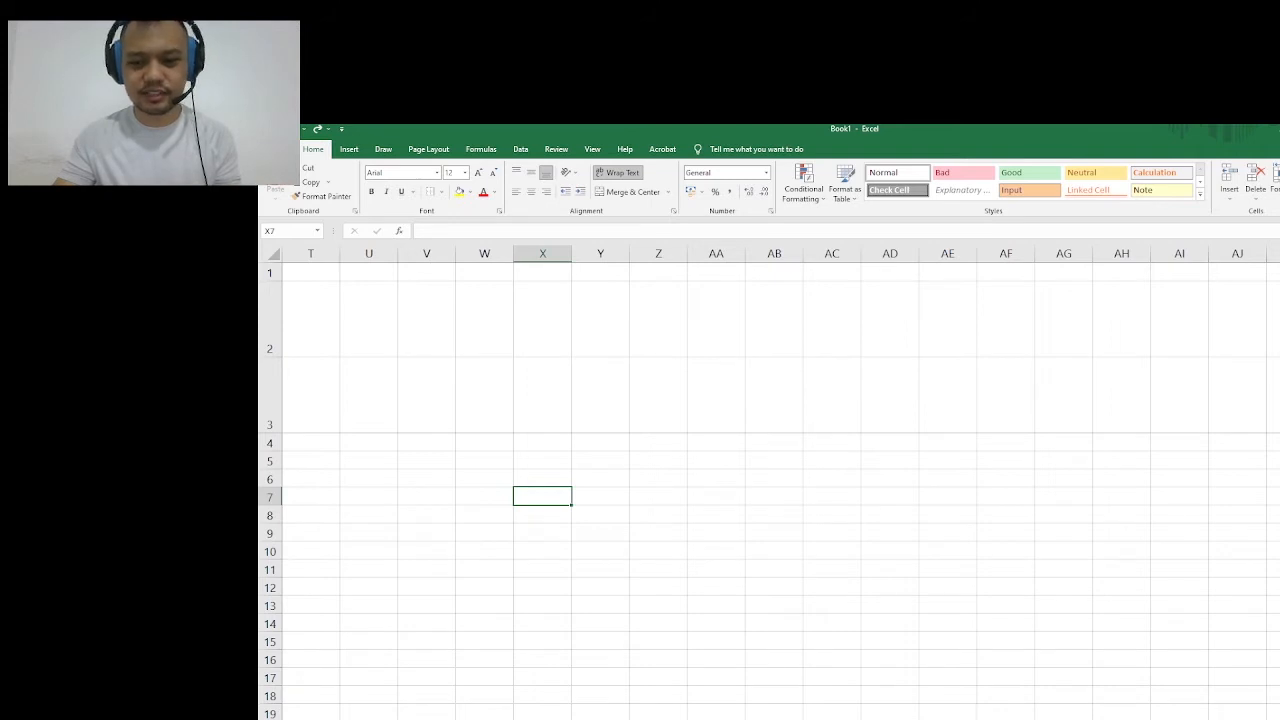
Review the table's heading groups from TYPE OF SPACE through TOTALS, including the USERS movement columns, and the free columns beside the table
scroll(903, 486, left, 5)
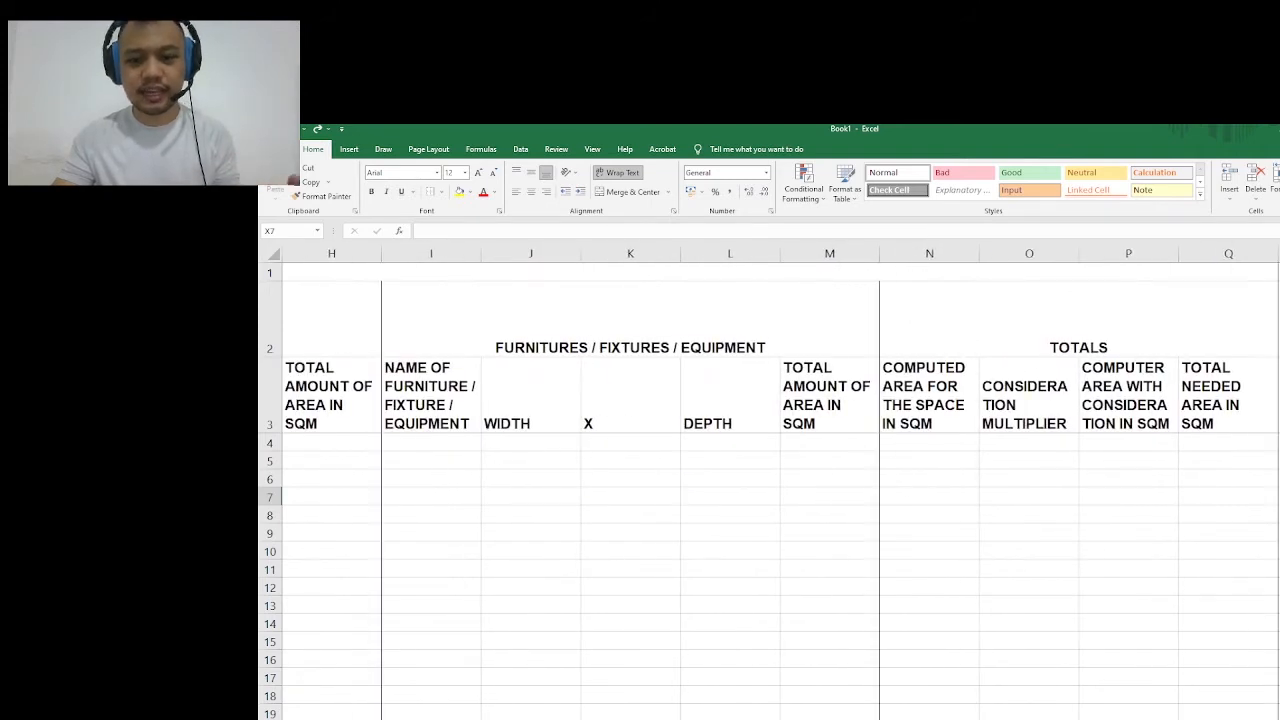
scroll(858, 562, left, 5)
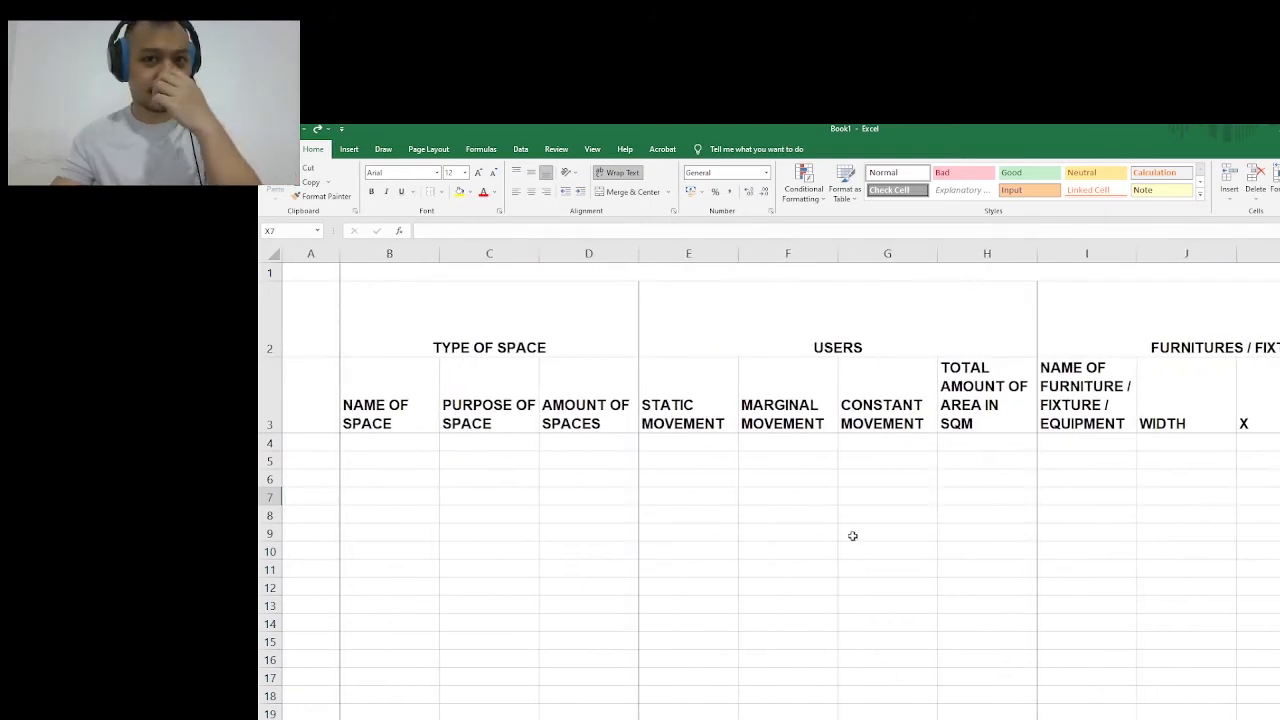
click(666, 462)
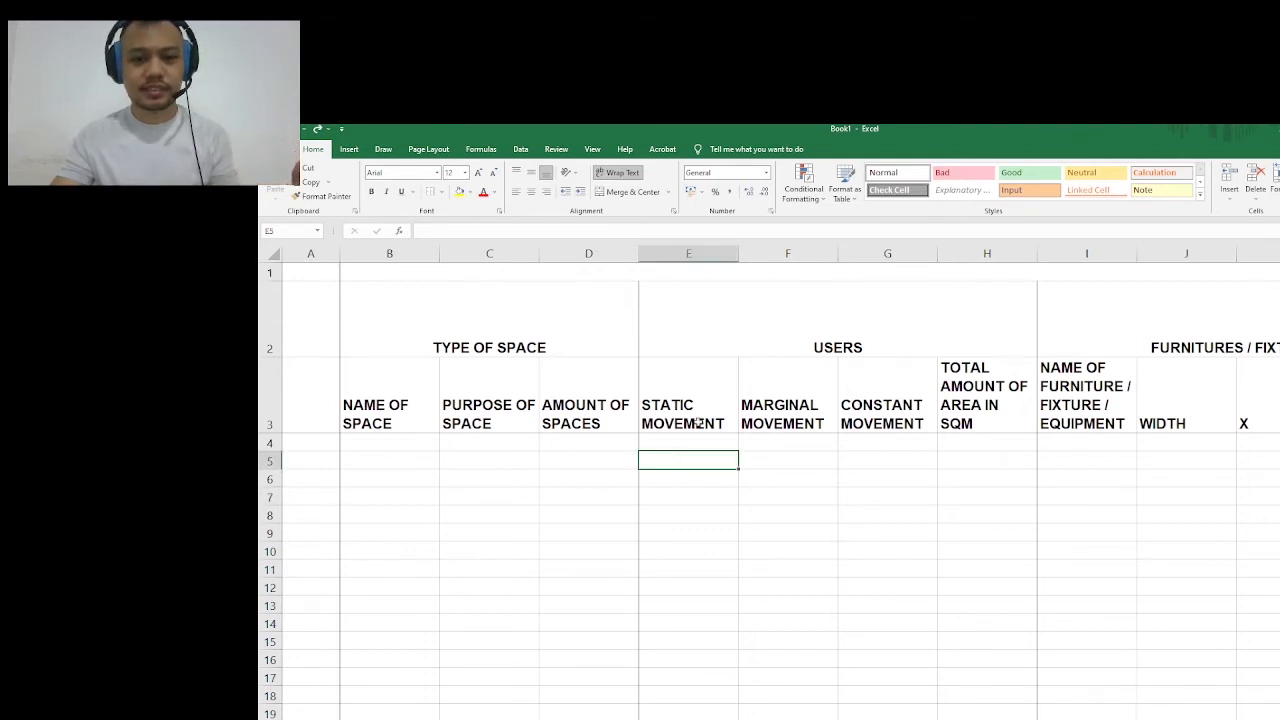
click(826, 457)
click(671, 455)
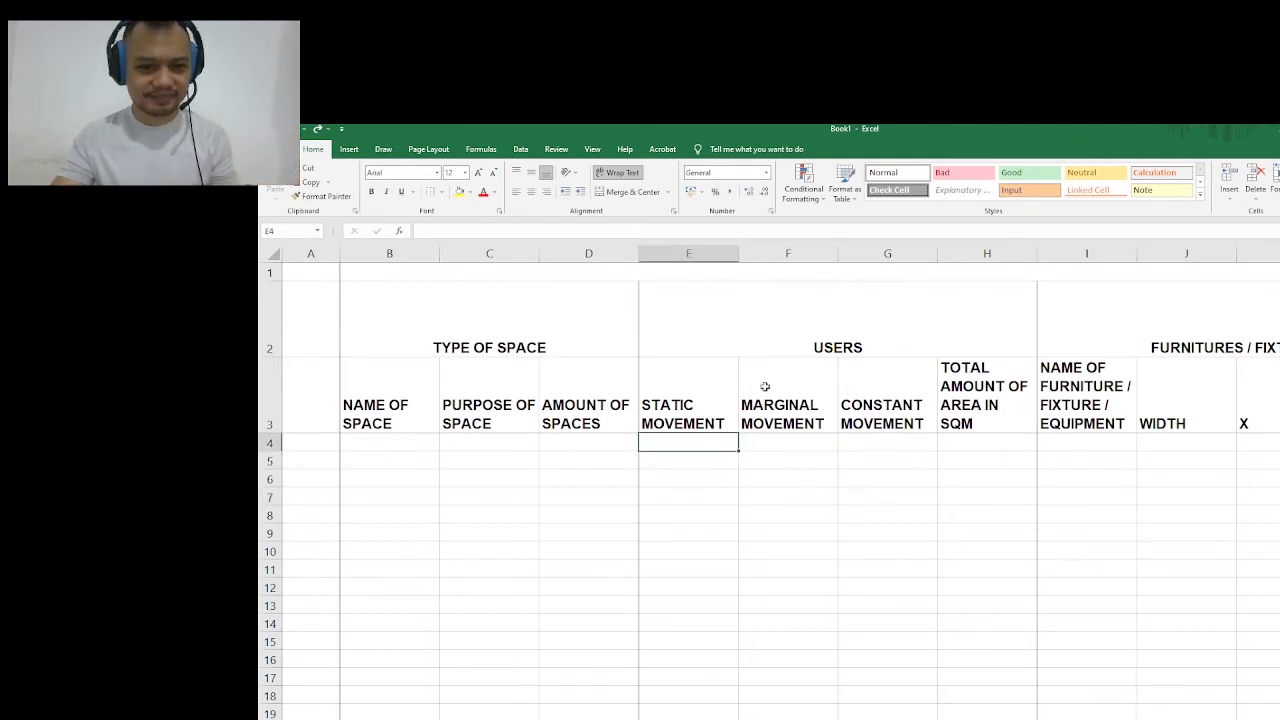
click(853, 314)
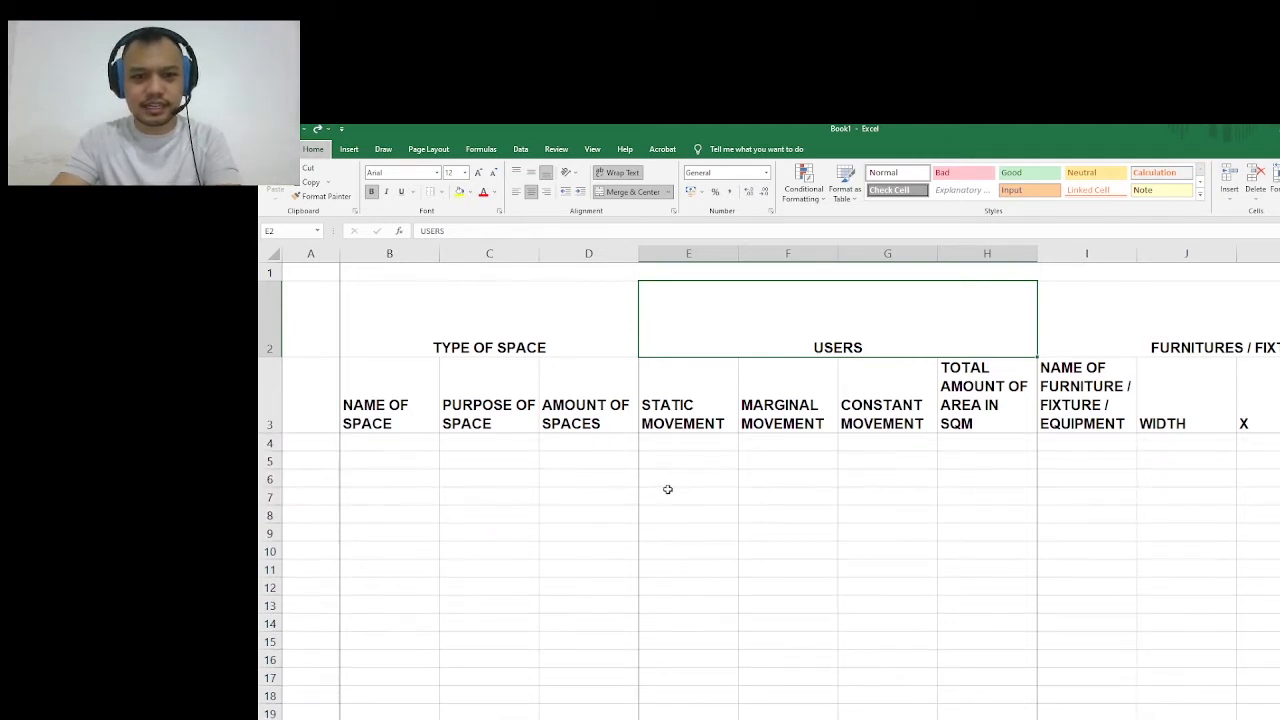
click(723, 478)
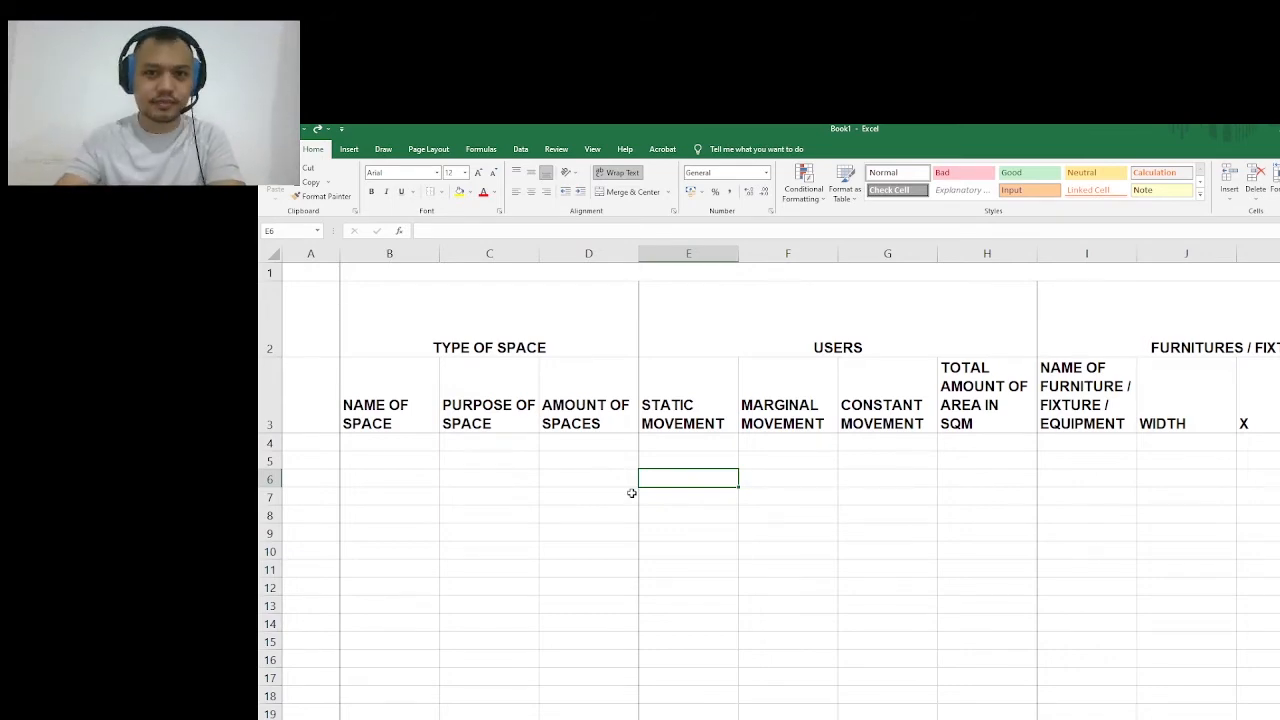
ctrl+scroll(480, 483, down, 2)
ctrl+scroll(471, 483, down, 4)
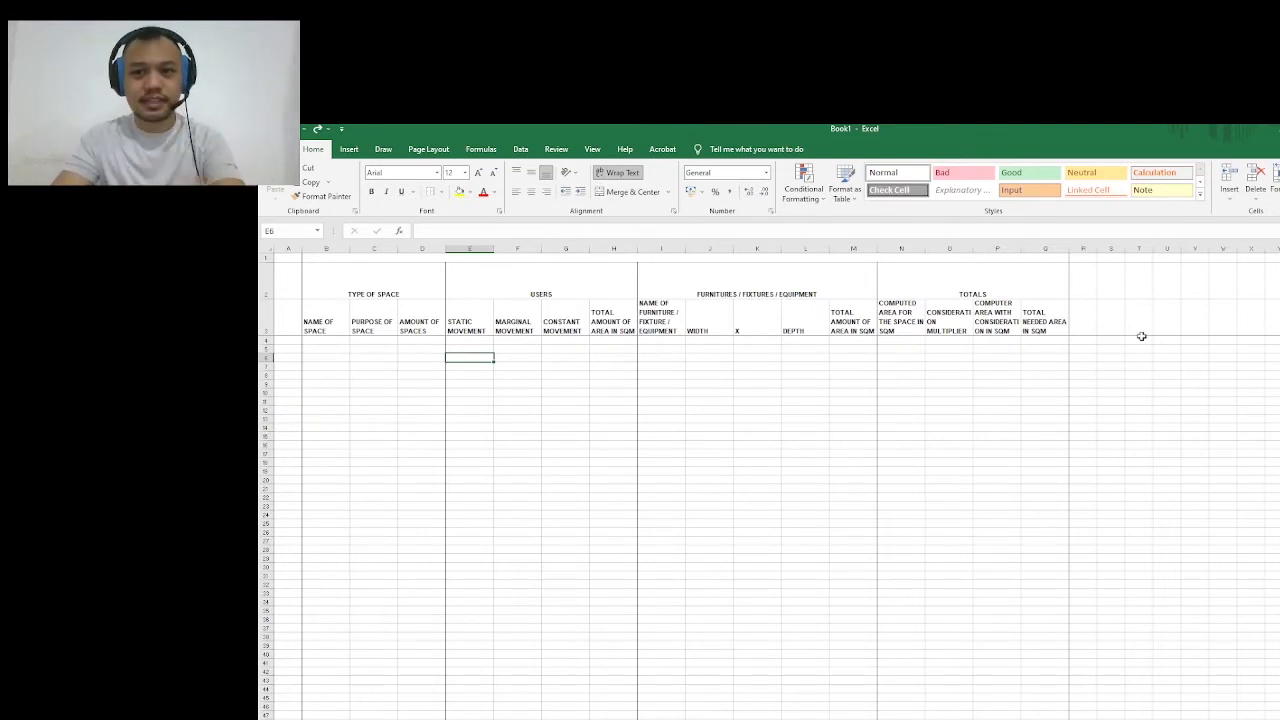
drag(1117, 243, 1272, 246)
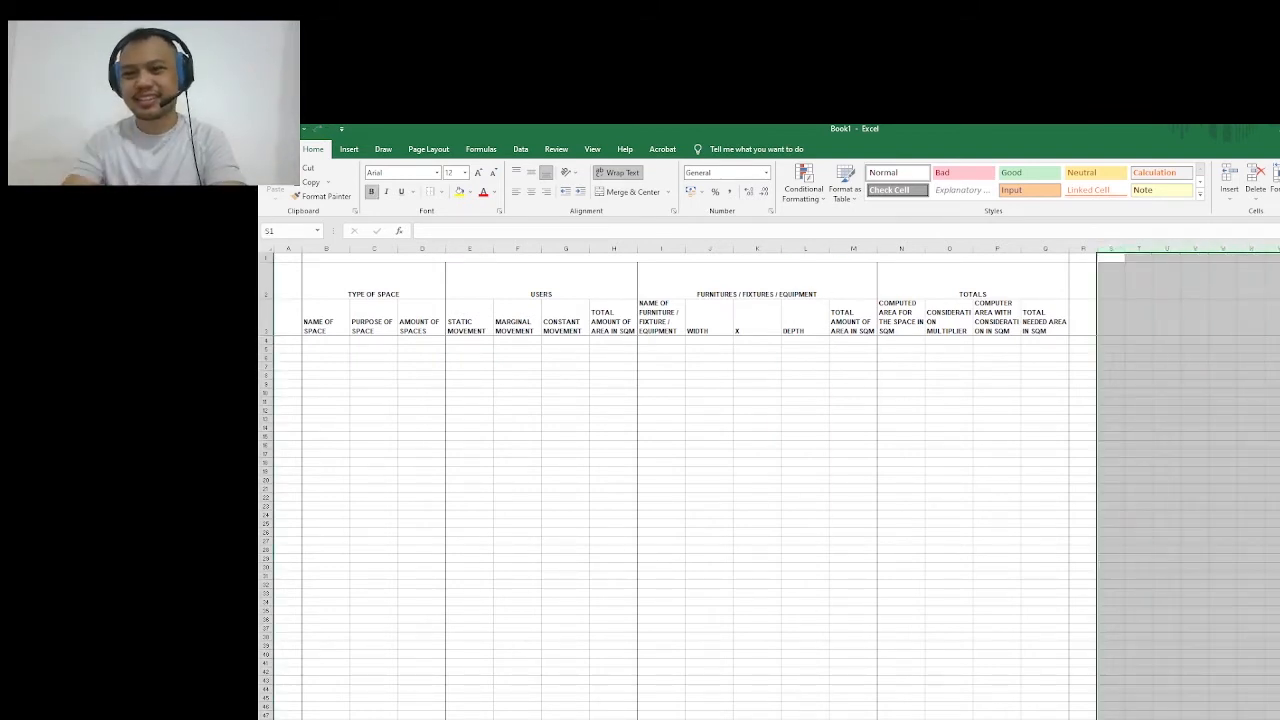
click(1116, 340)
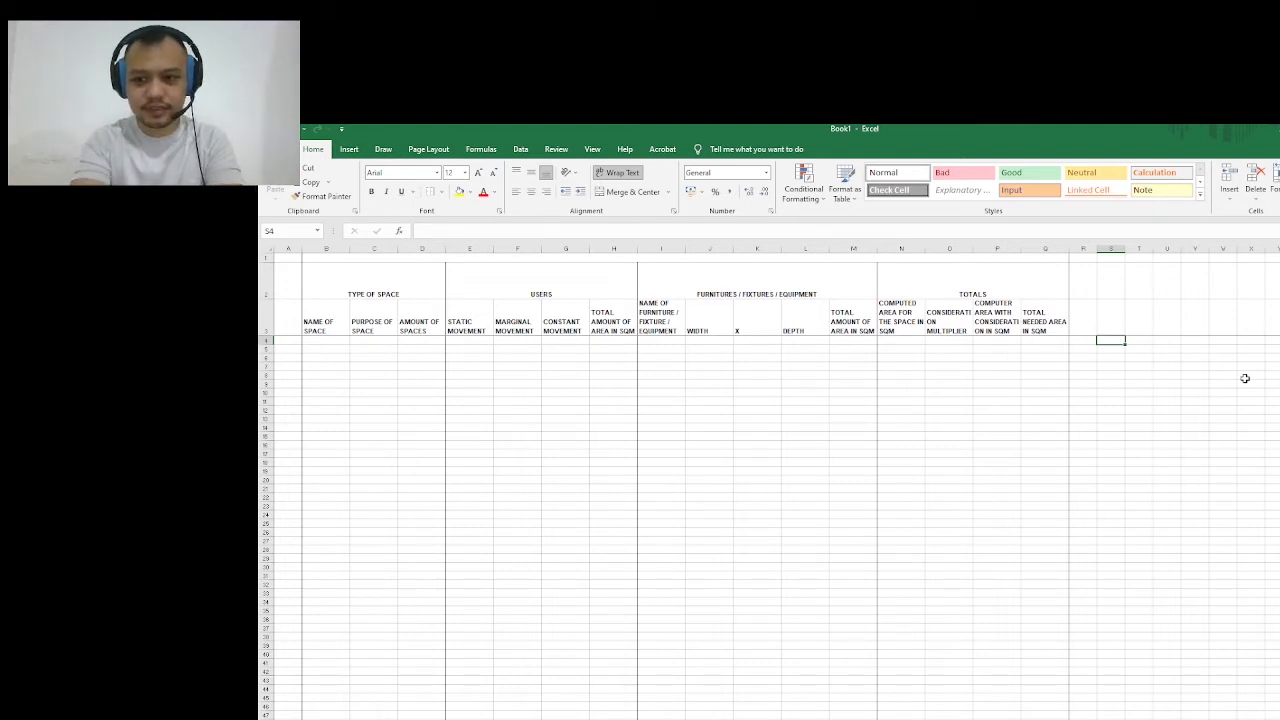
Enter the heading STATIC MOVEMENT PRODUCT in cell S3, beside the TOTALS group
click(1114, 322)
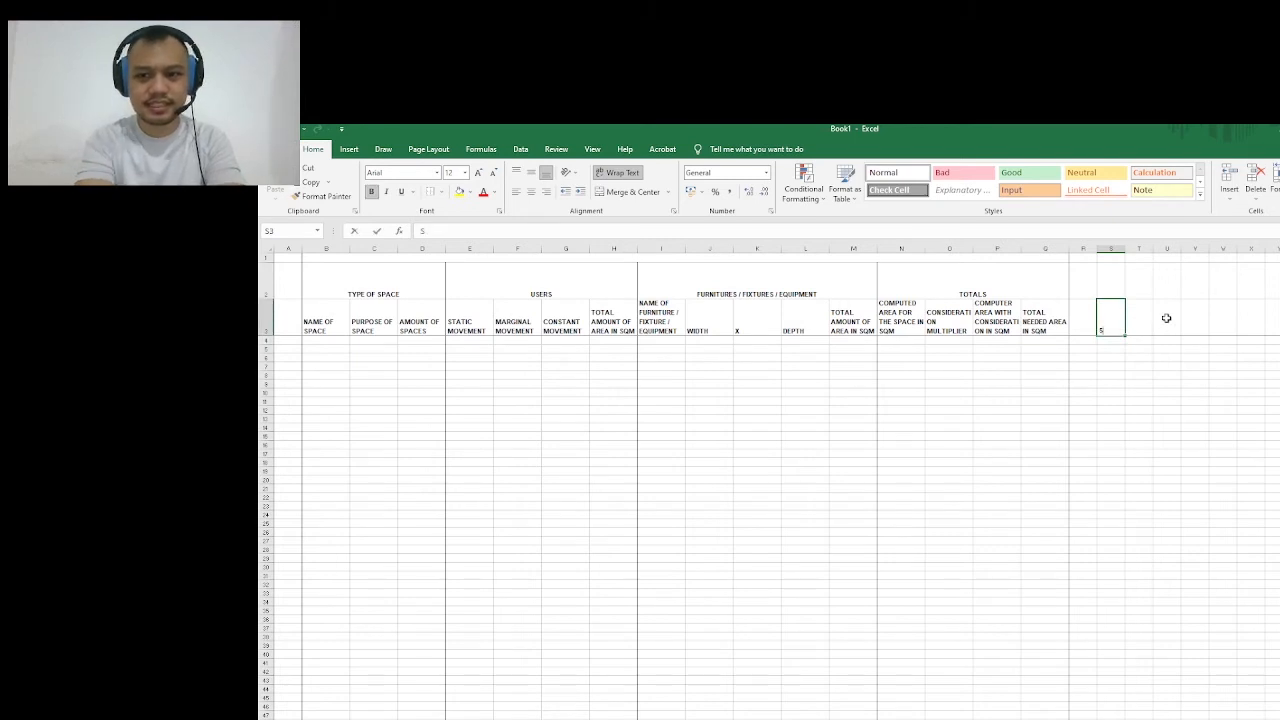
text(STATIC MO)
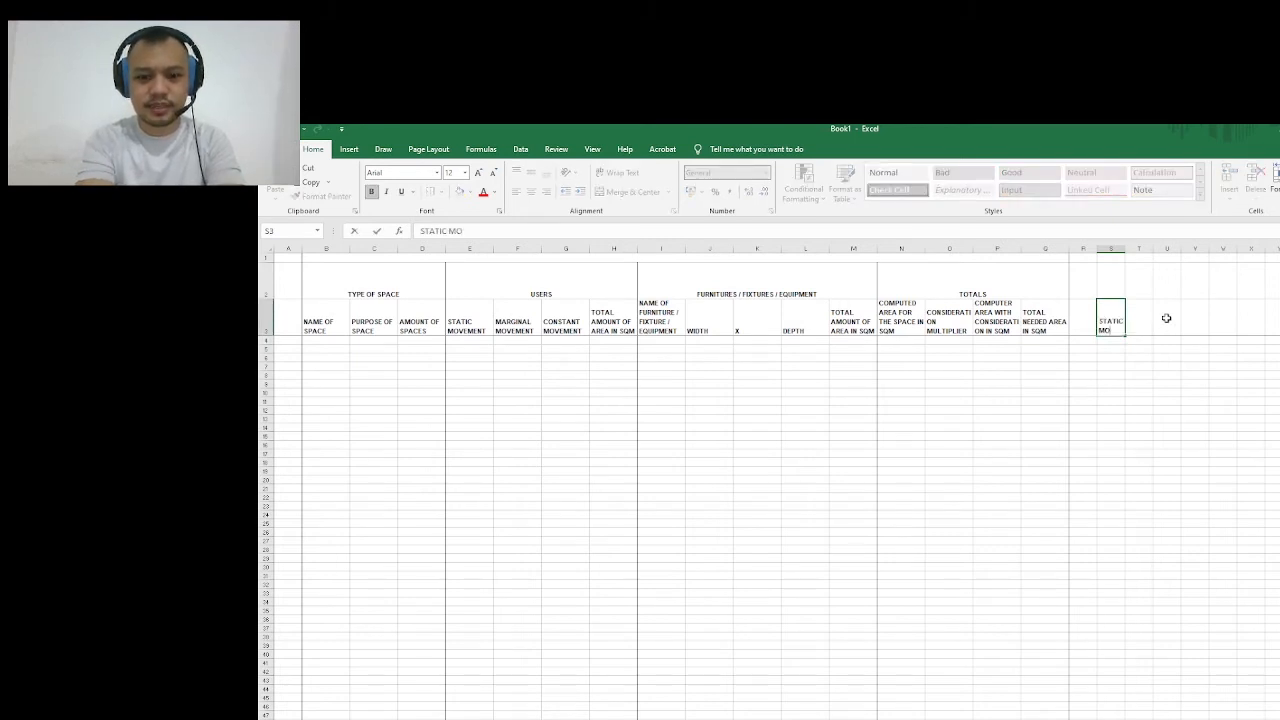
text(VEMENT PRODUCT)
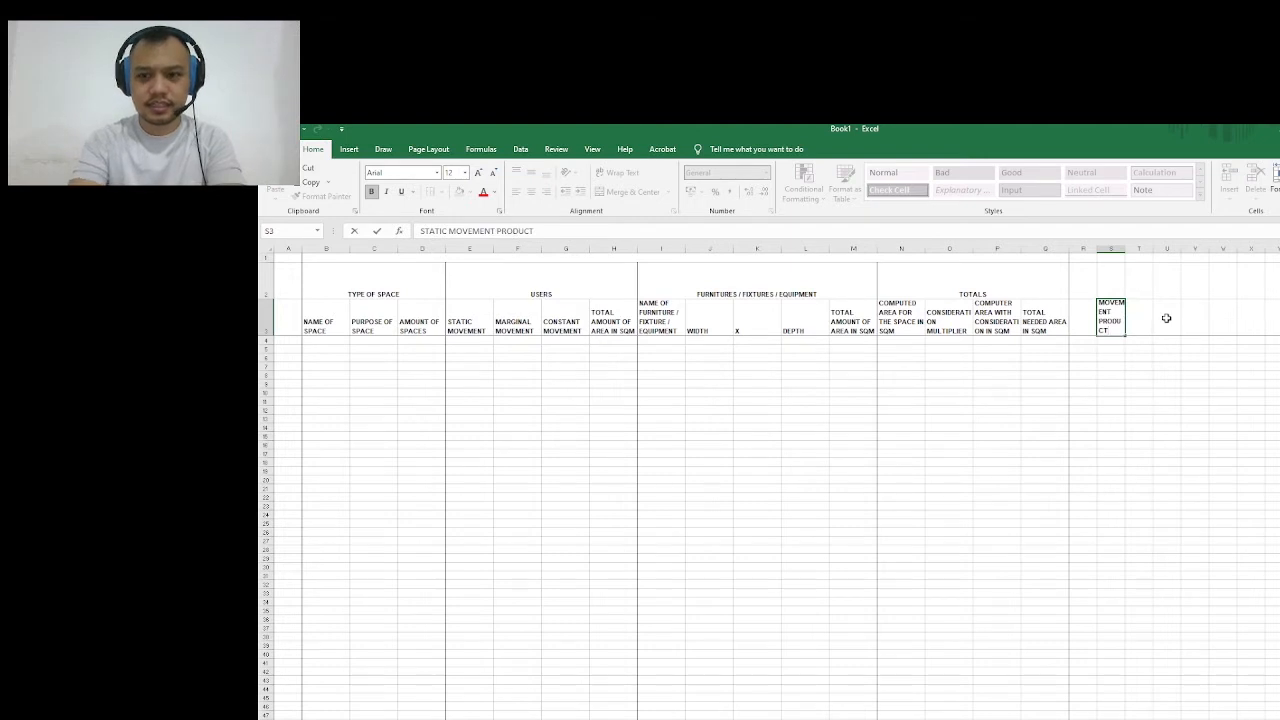
key(Tab)
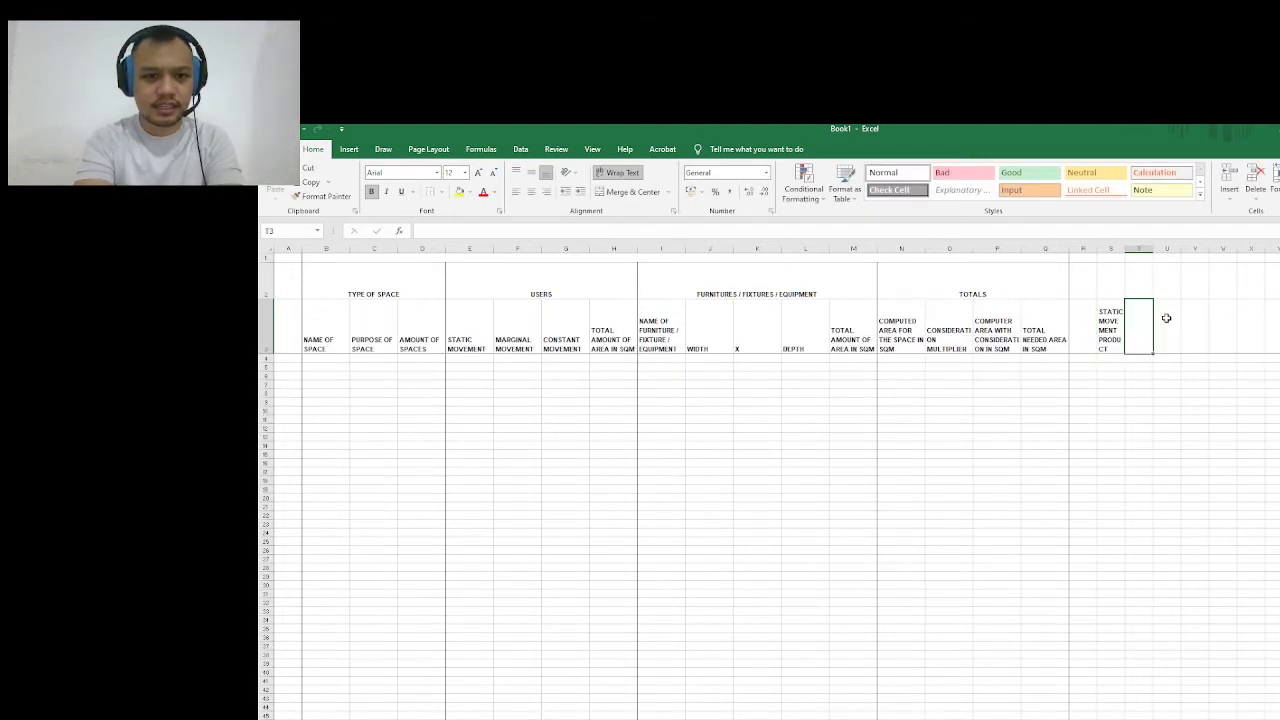
Enter the heading MARGINAL MOVEMENT PRODUCT in cell T3
text(MARGIN)
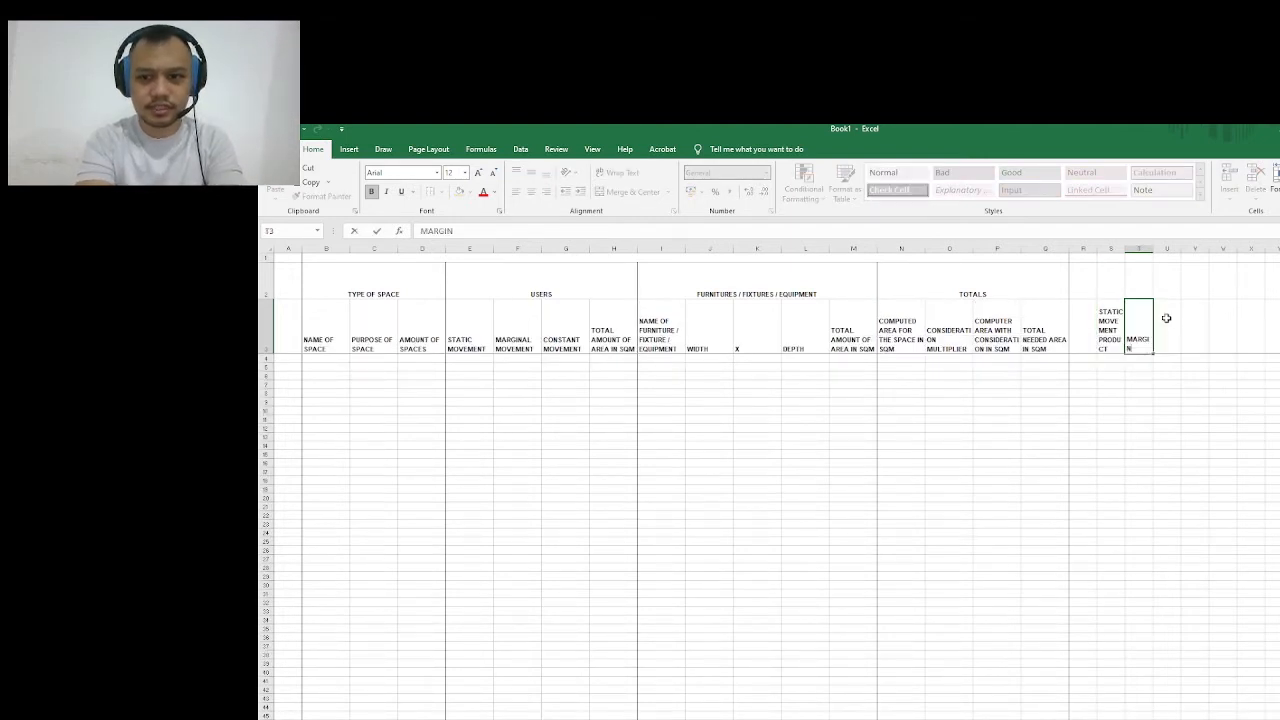
text(AL MOVEME)
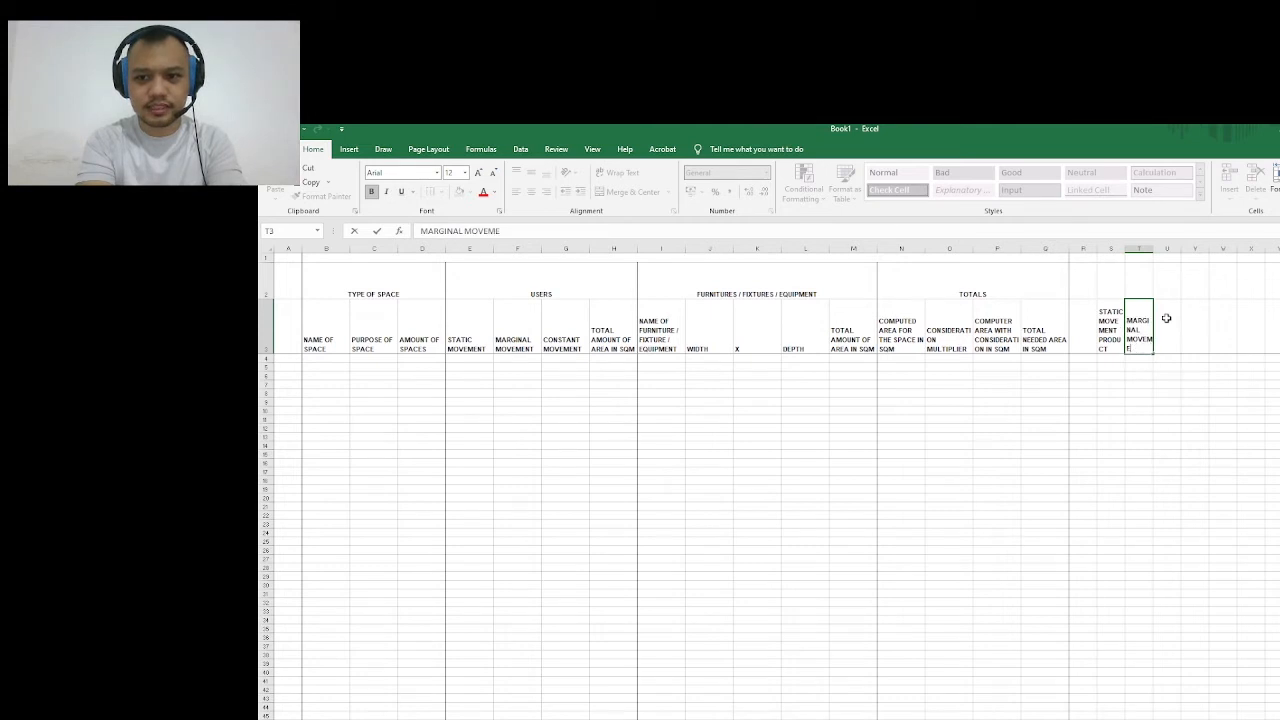
text(NT PRODUCT)
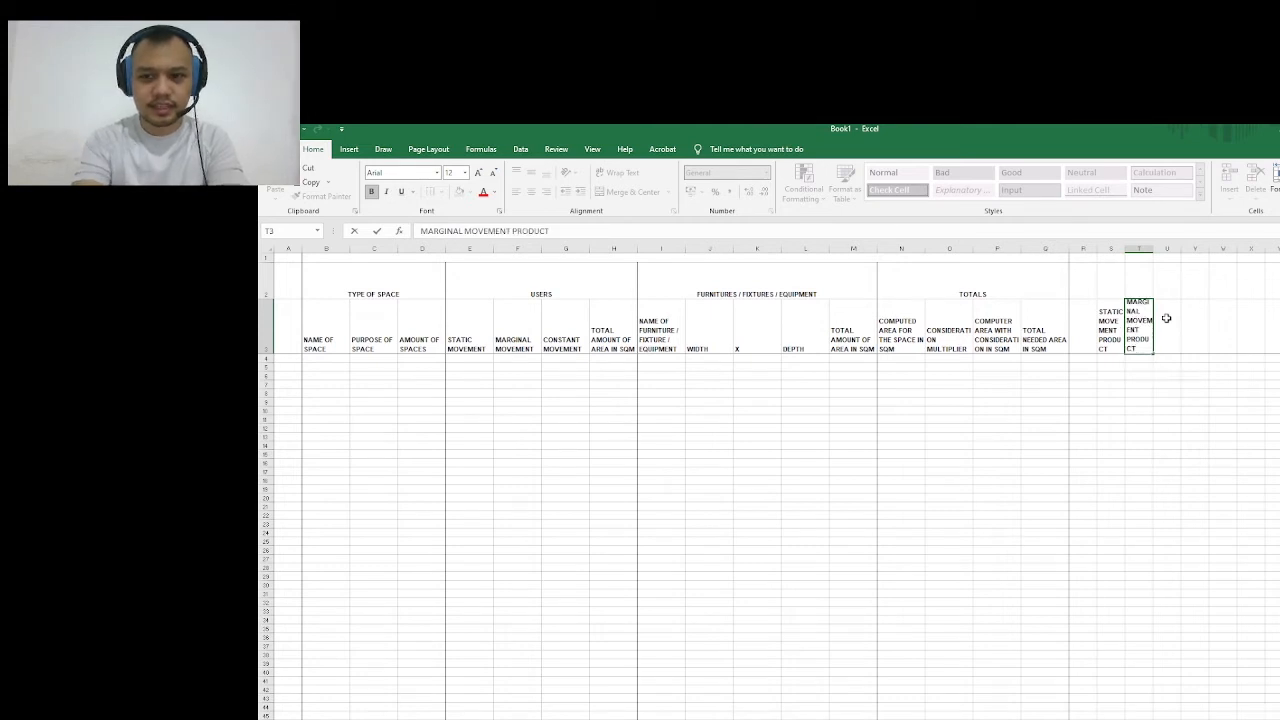
Enter the heading CONSTANT MOVEMENT PRODUCT in cell U3
click(1166, 318)
text(CONST)
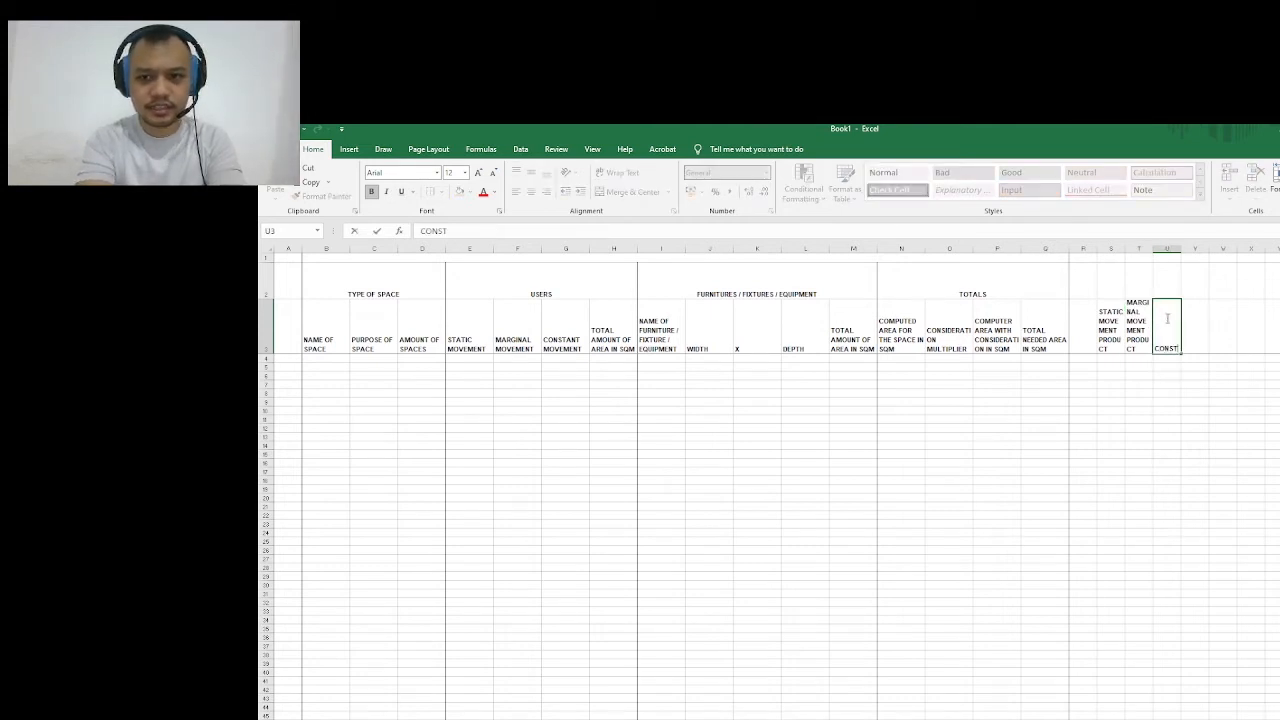
text(ANT MOVEMENT PRO)
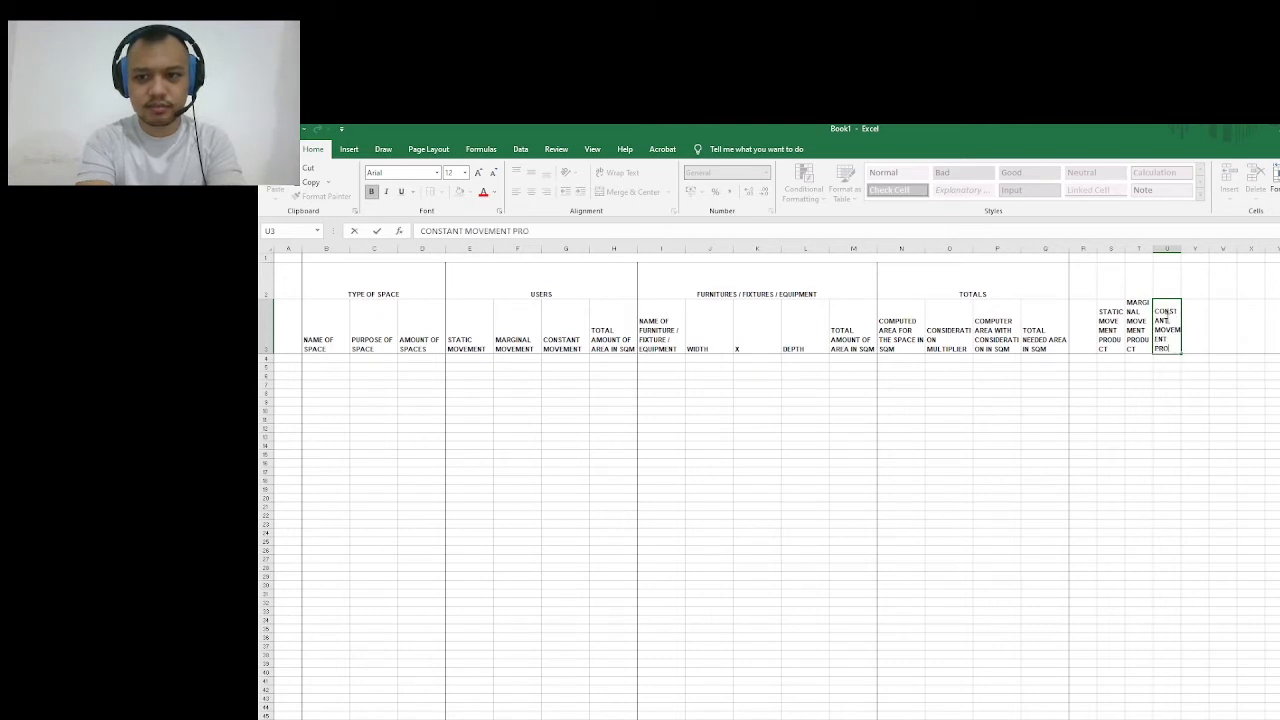
text(DUCT)
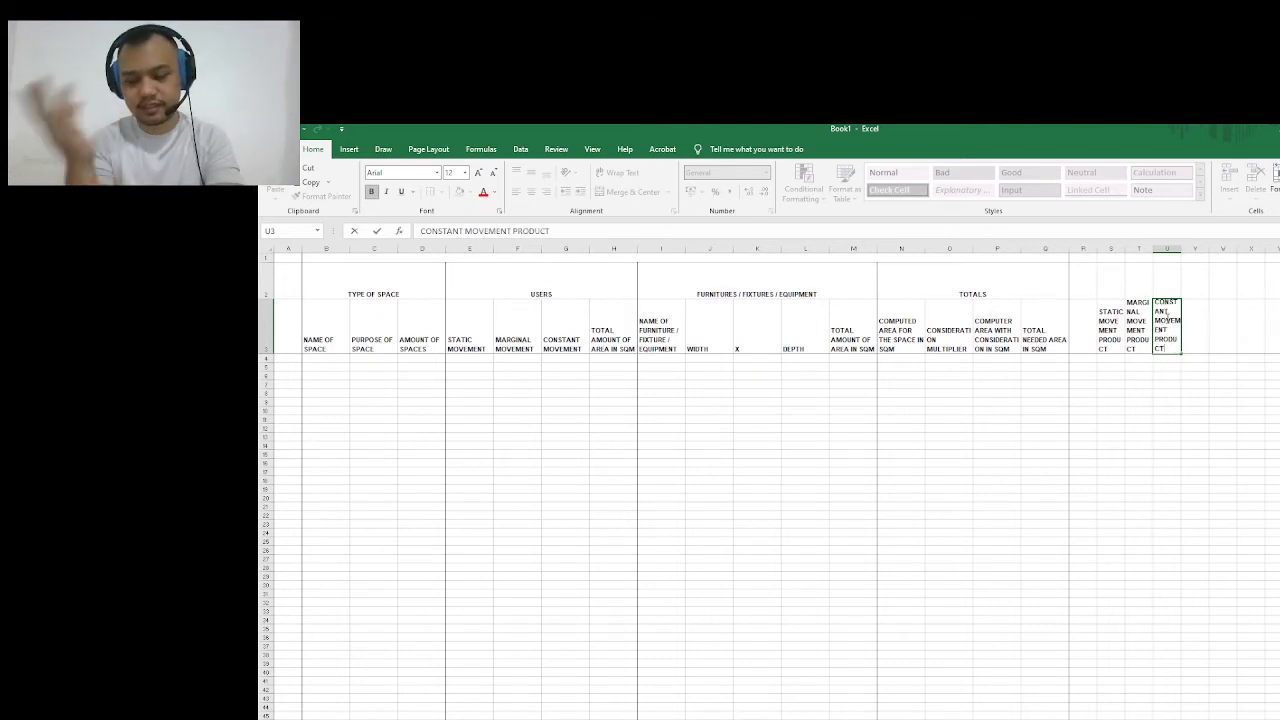
key(Return)
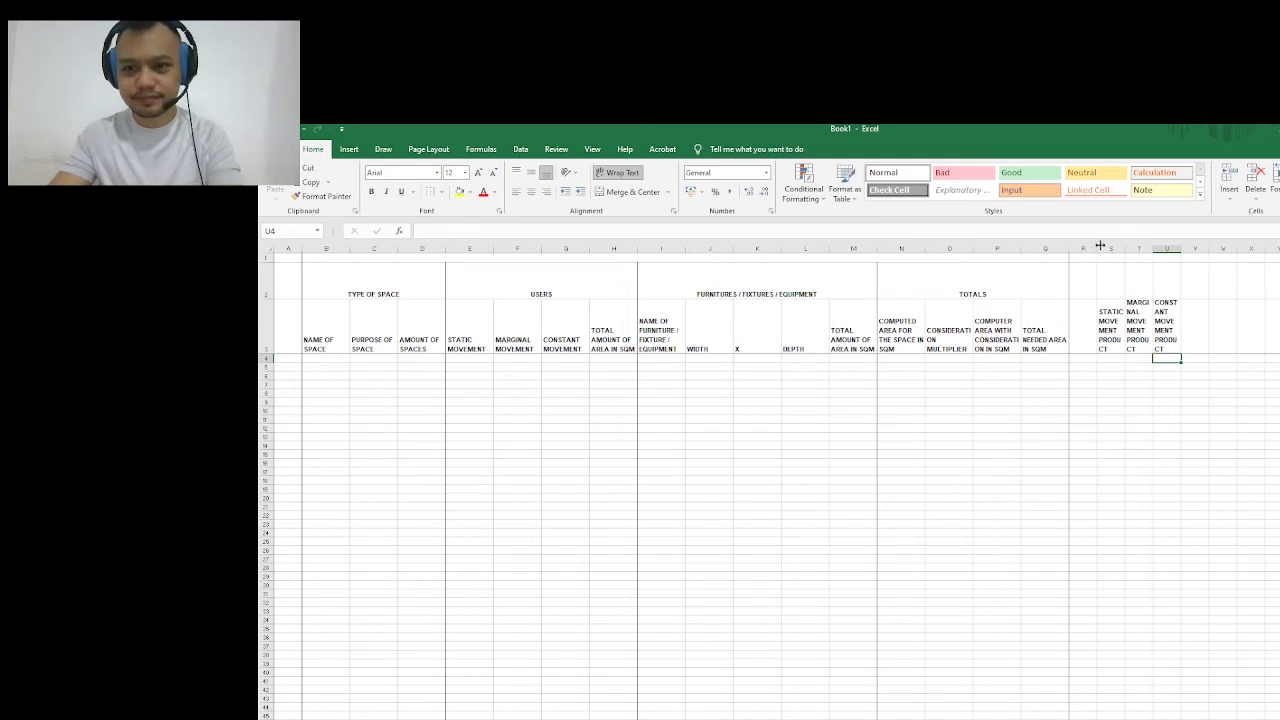
Widen columns S to U together so the three movement product headings wrap on whole words
drag(1108, 247, 1166, 247)
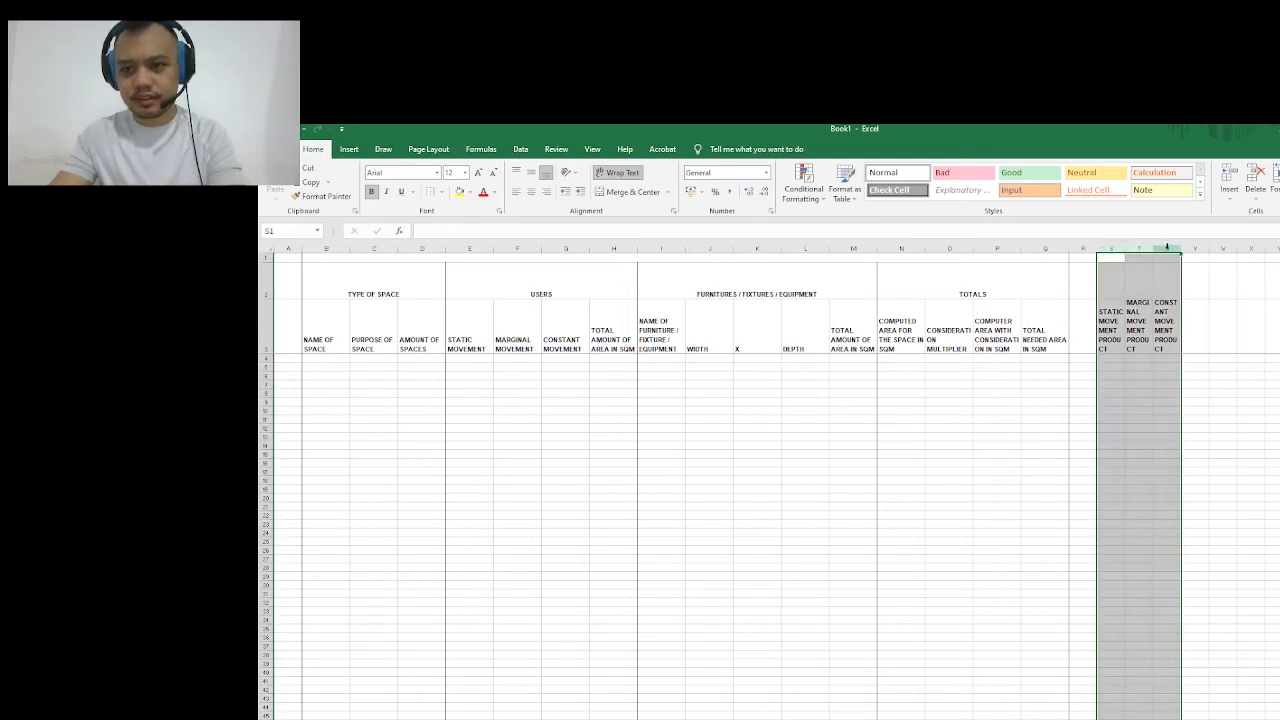
key(alt+Tab)
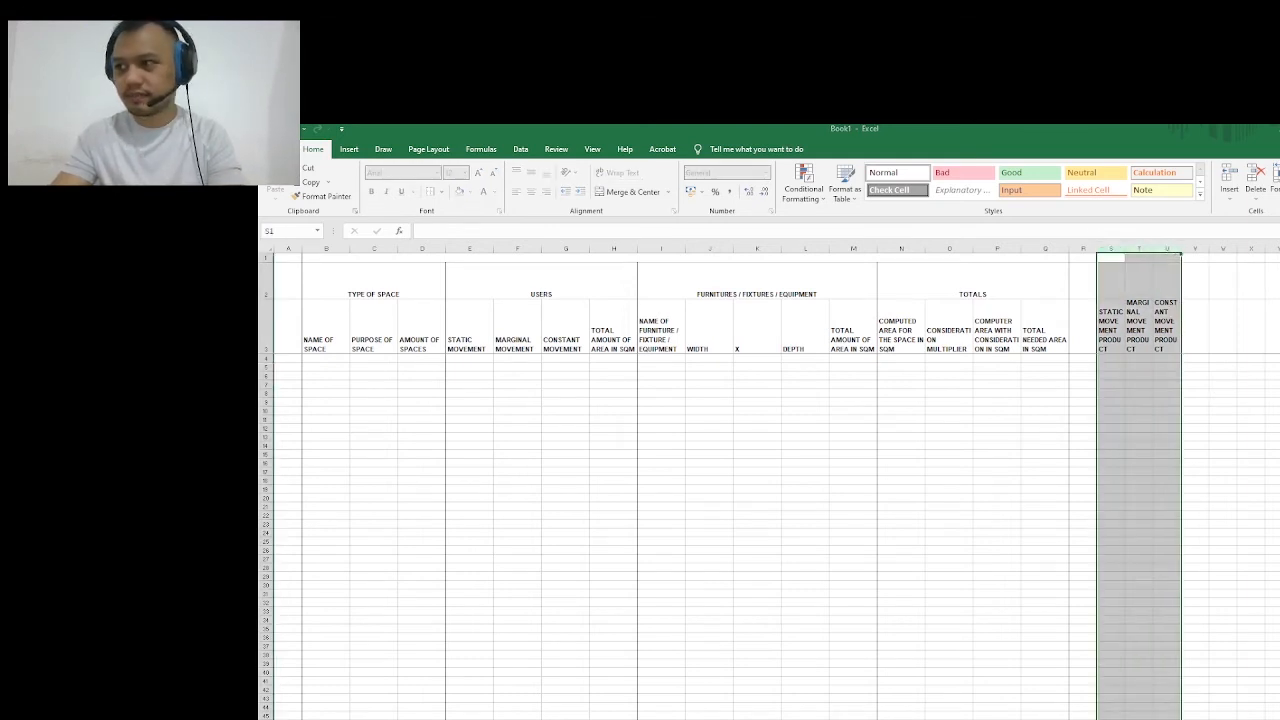
key(Return)
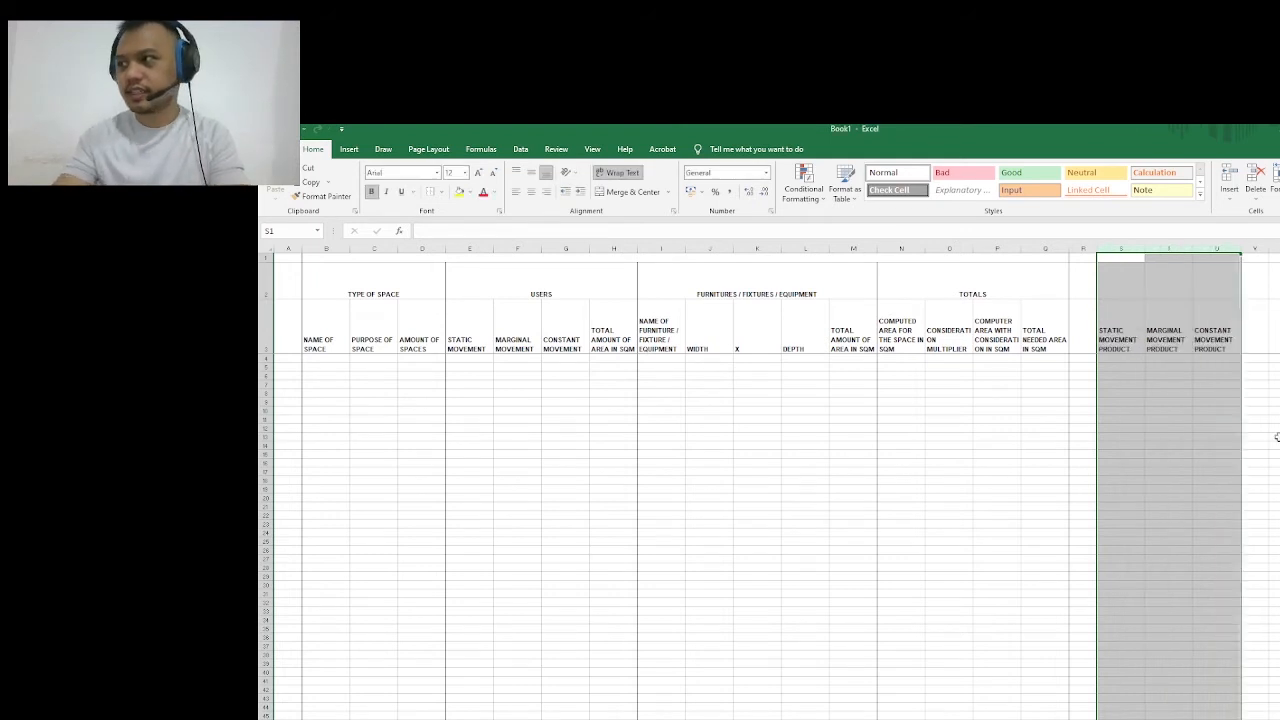
click(1130, 366)
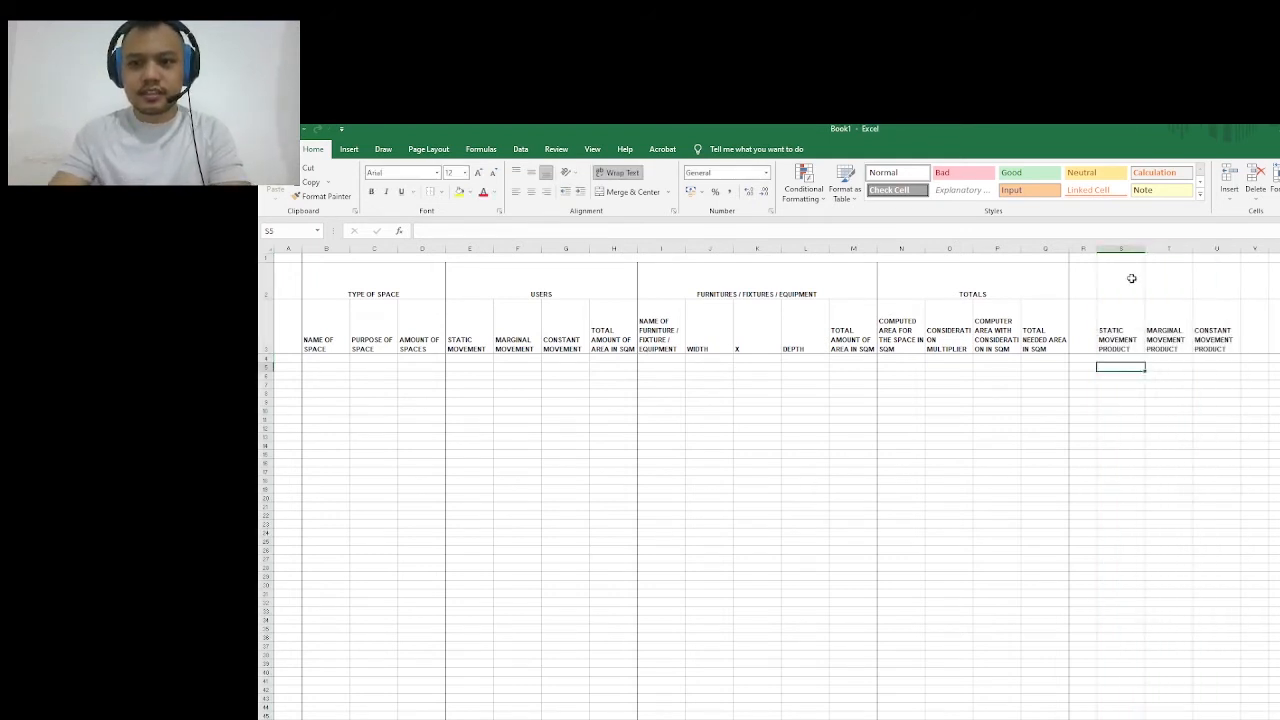
drag(1131, 243, 1220, 245)
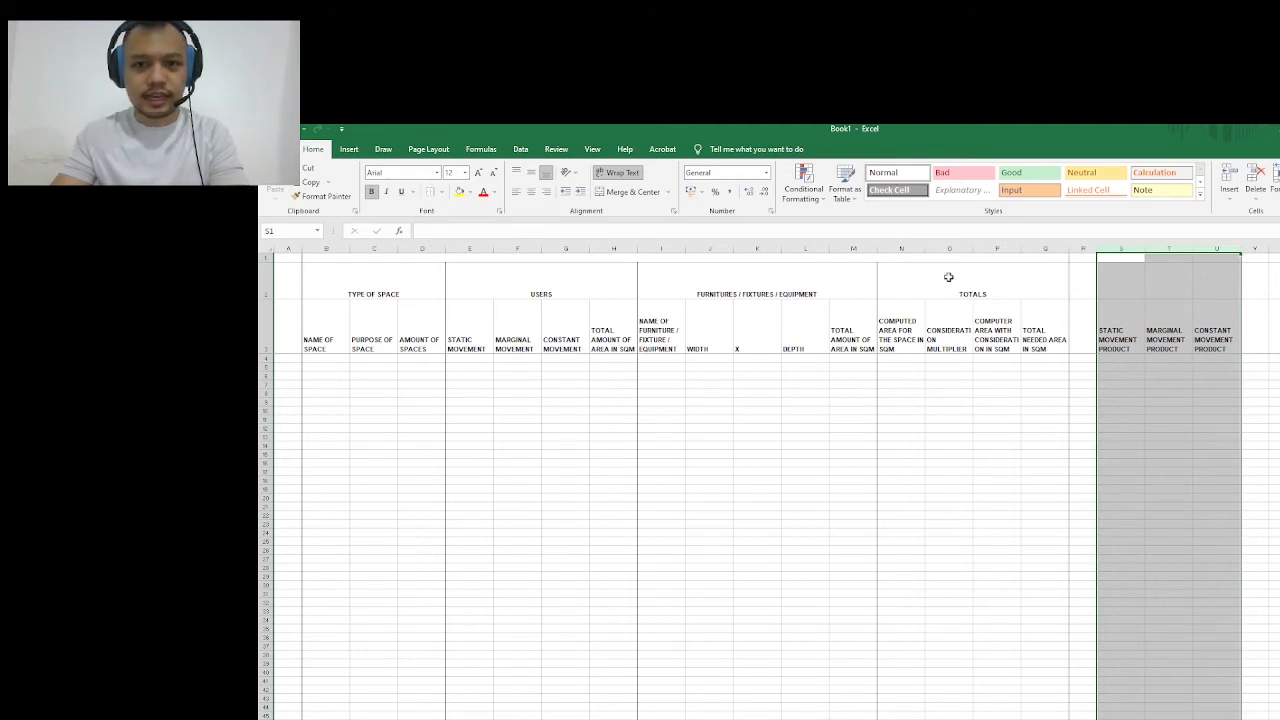
drag(986, 260, 600, 463)
click(1122, 373)
click(1121, 358)
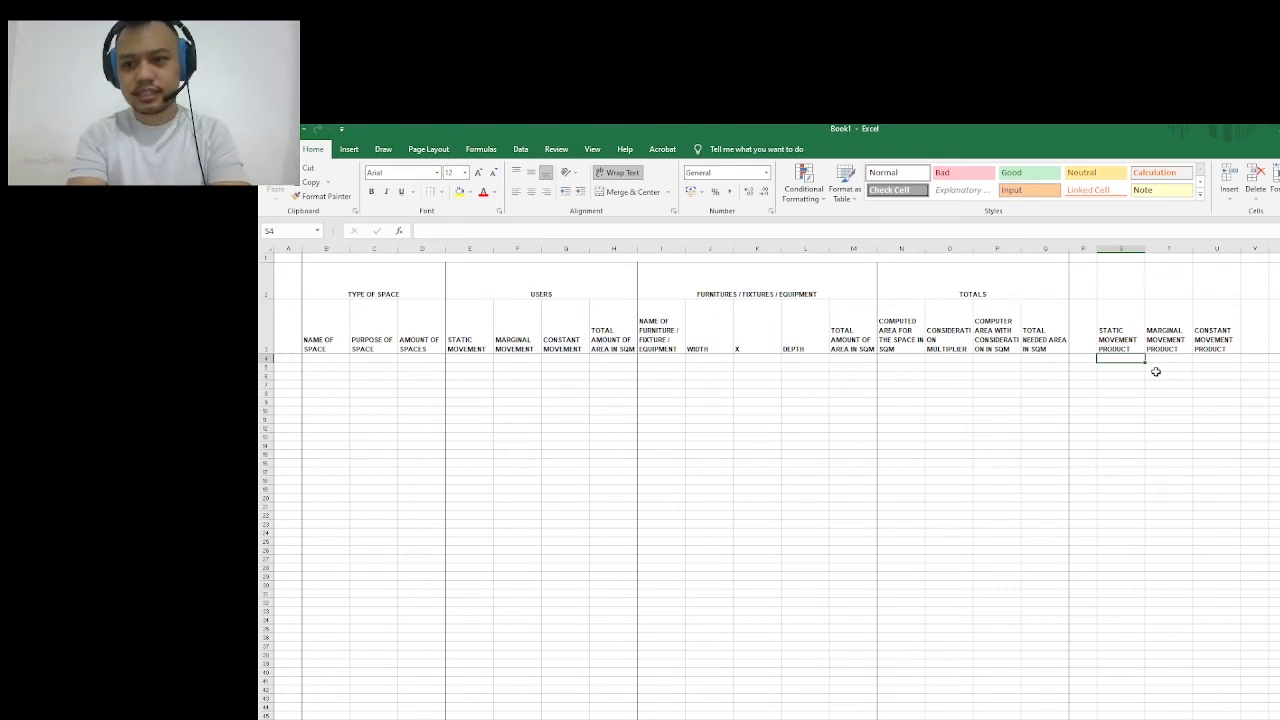
Enter the movement factors 0.6, 1 and 2.7 in cells S2, T2 and U2, above the product headings
click(1140, 285)
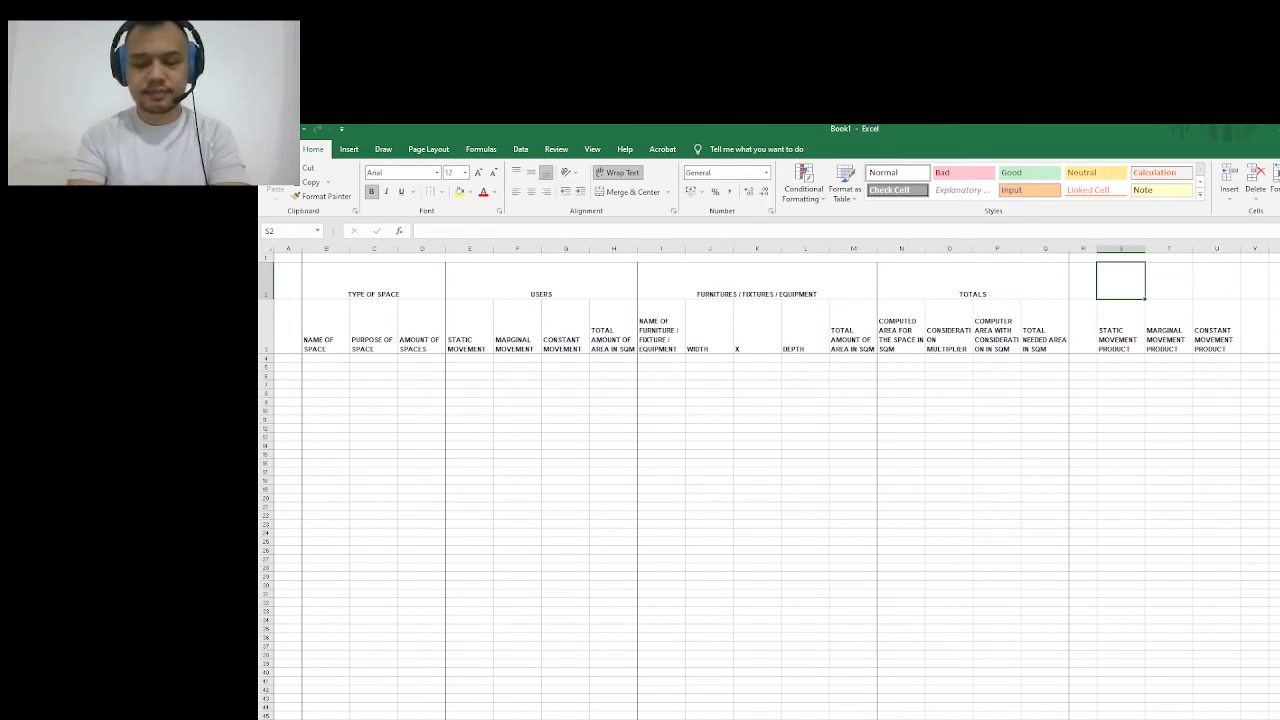
text(0.6)
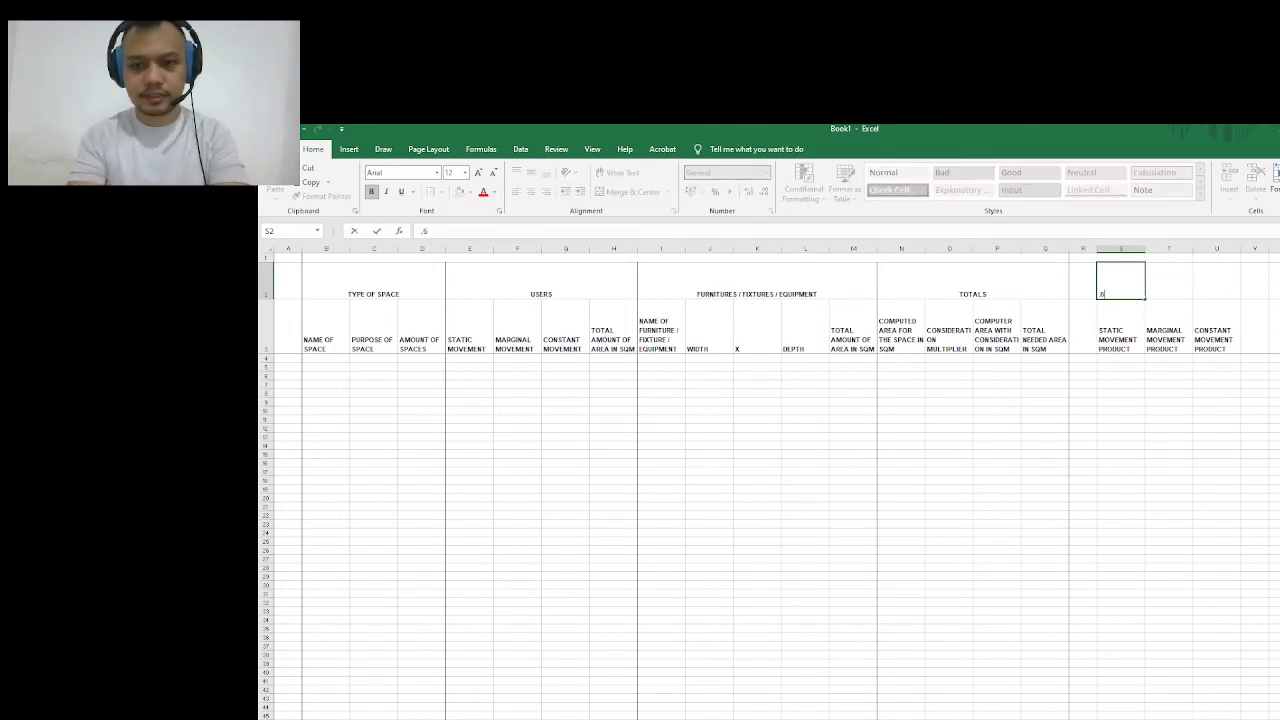
key(Tab)
text(1.)
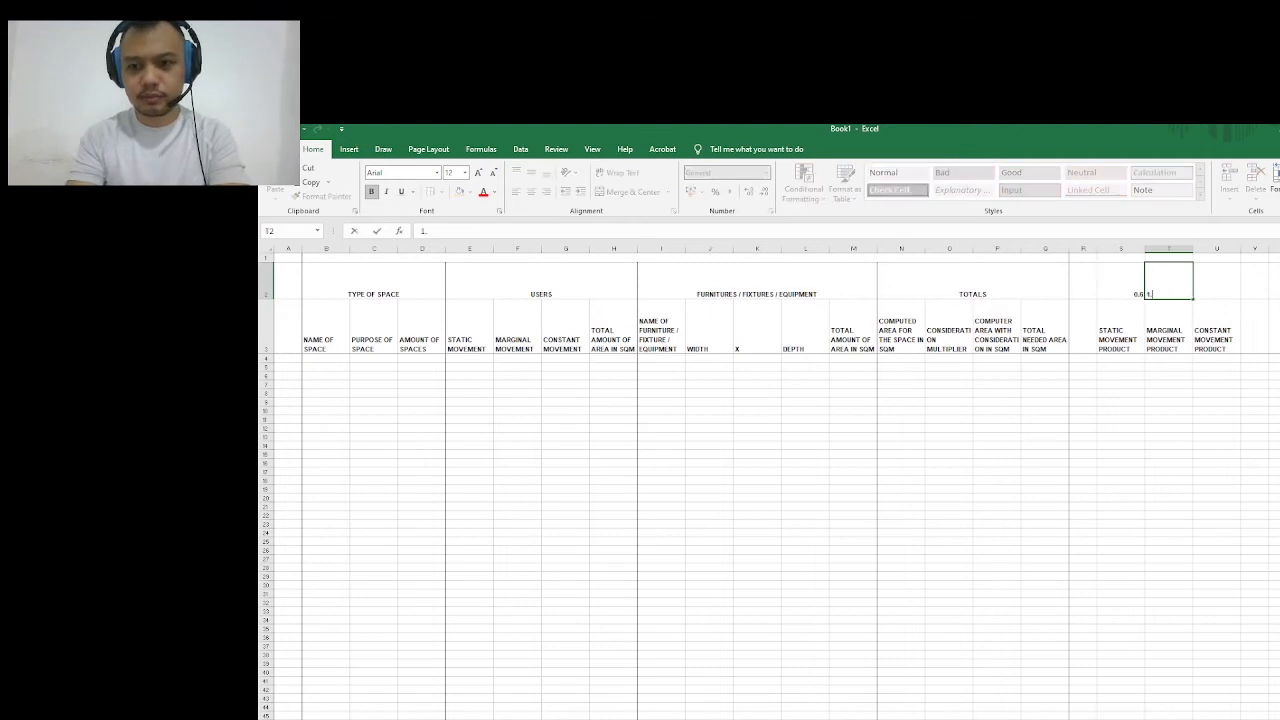
key(BackSpace)
key(BackSpace)
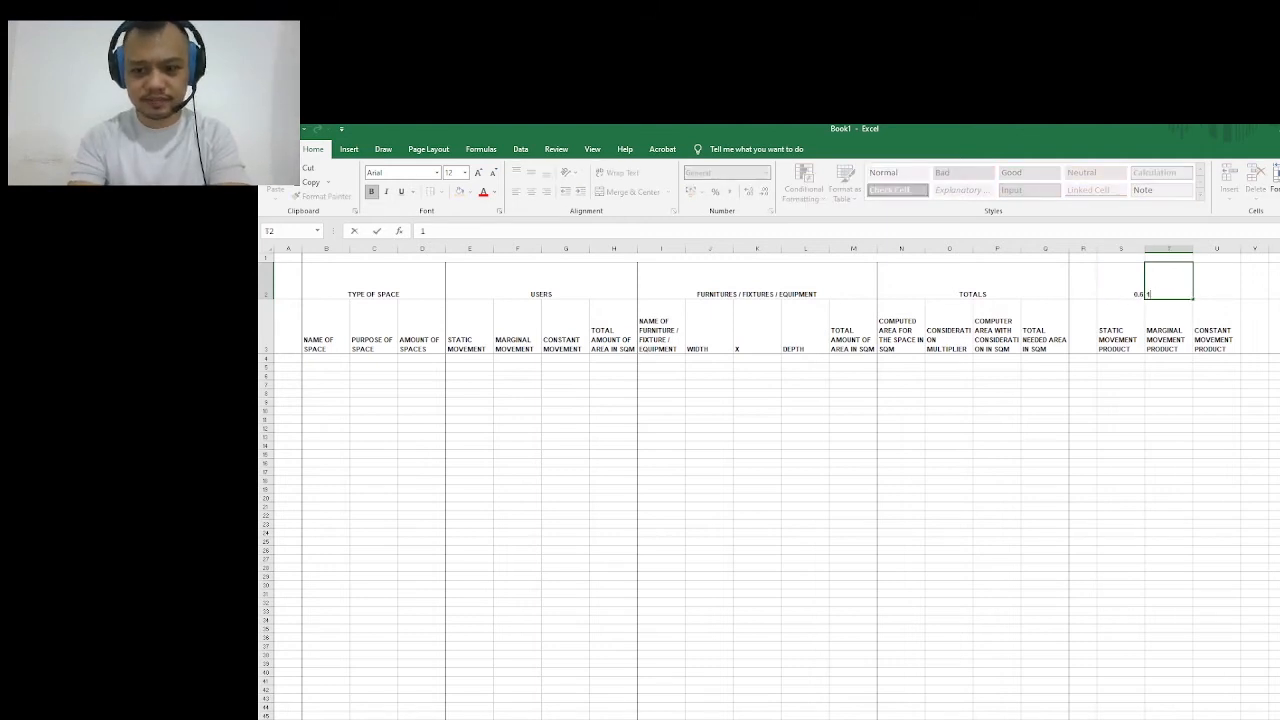
key(Tab)
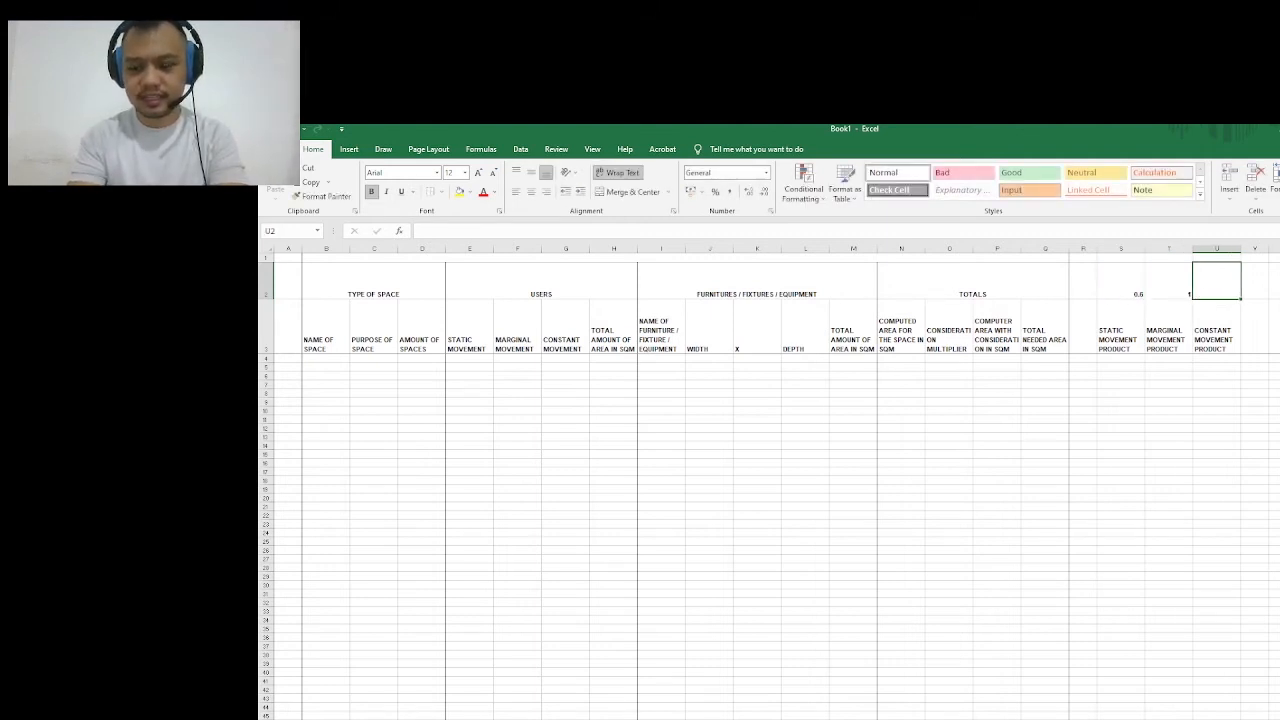
text(2.7)
key(Return)
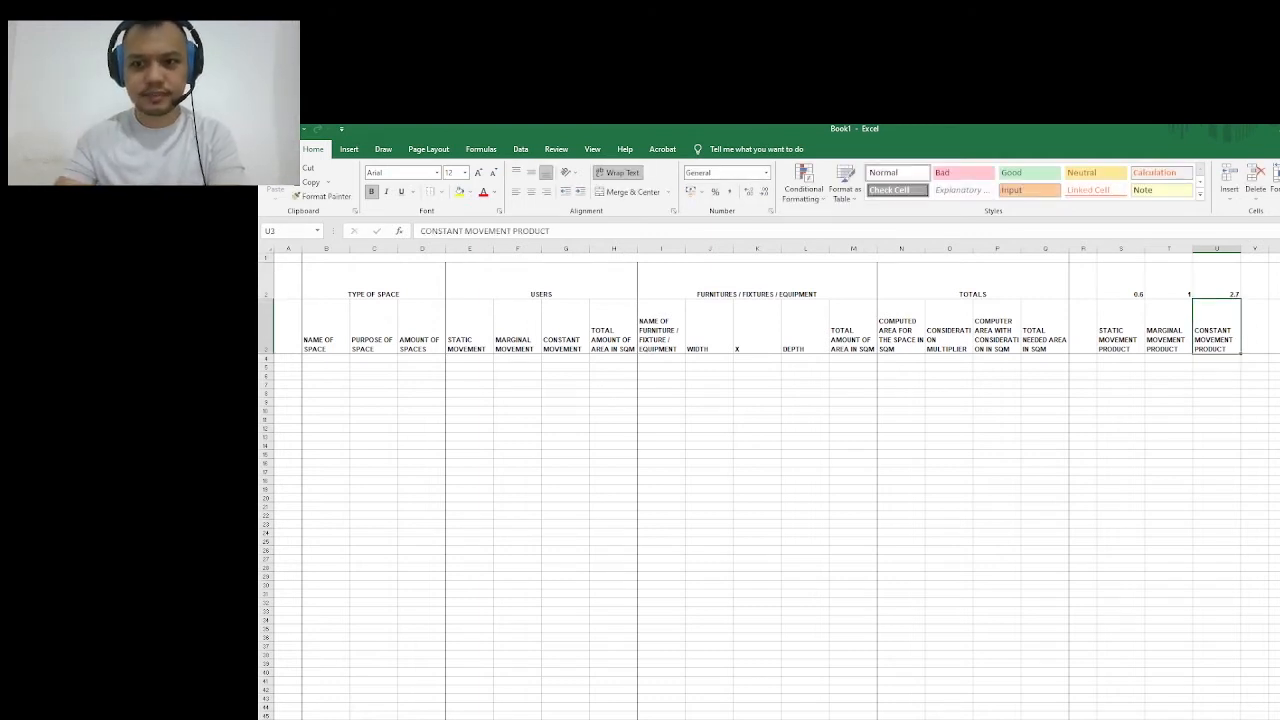
Change the constant movement factor in U2 to 3 and the marginal movement factor in T2 to 1.2
click(1230, 288)
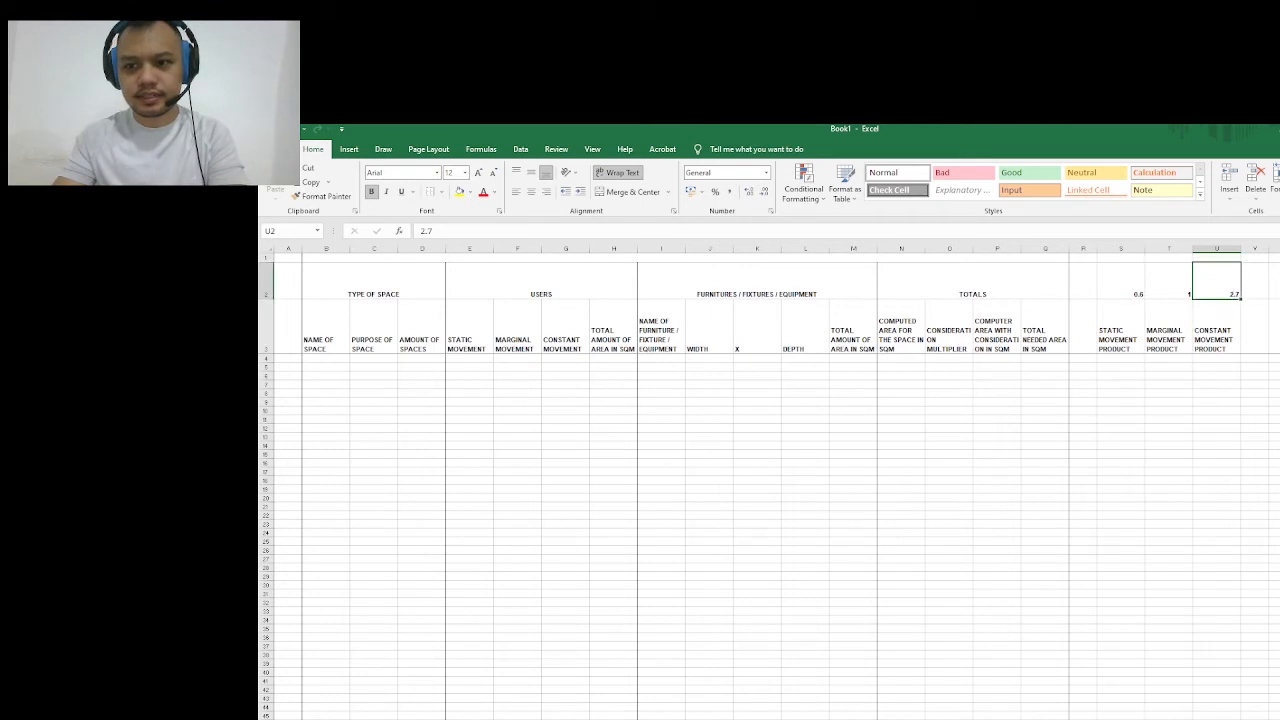
text(3)
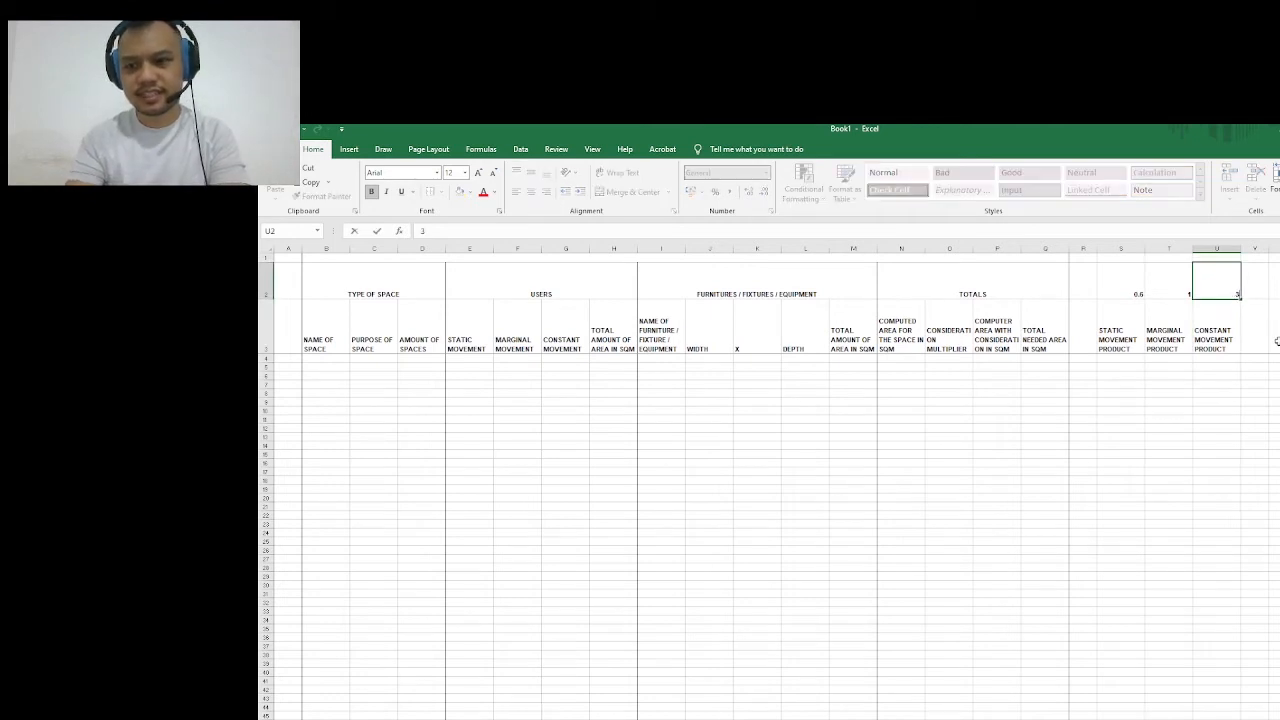
key(Return)
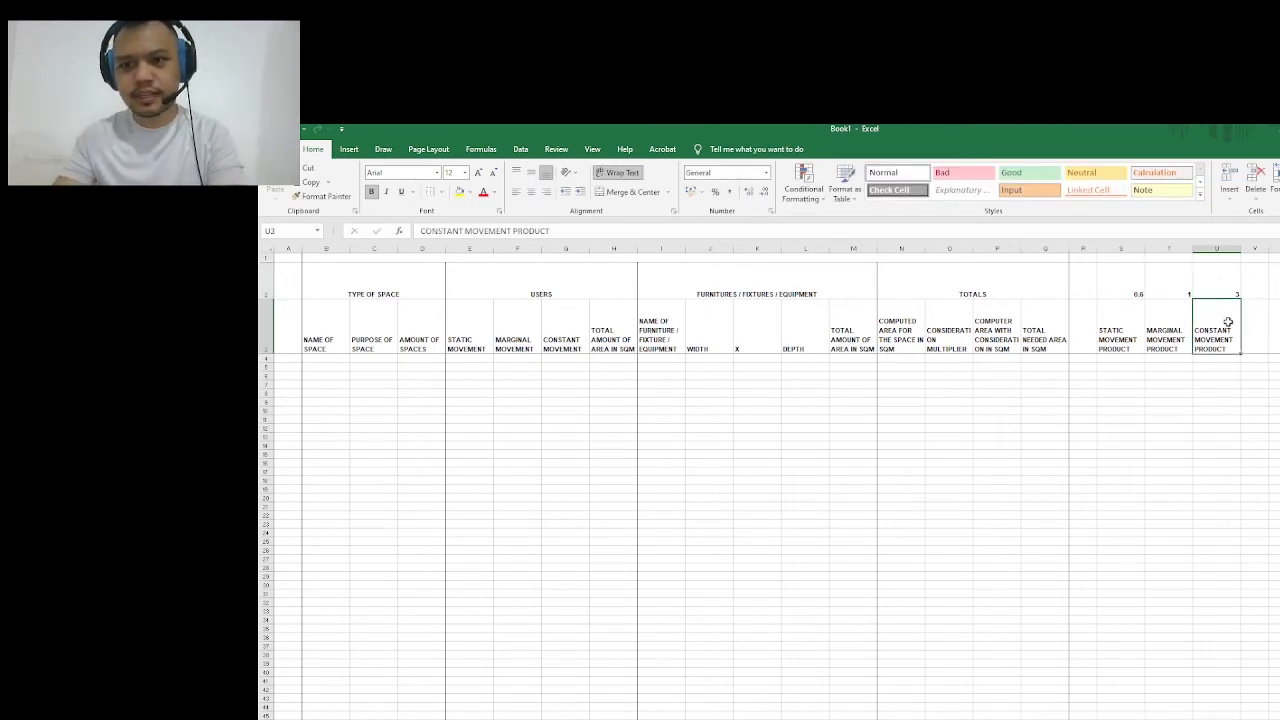
click(1176, 296)
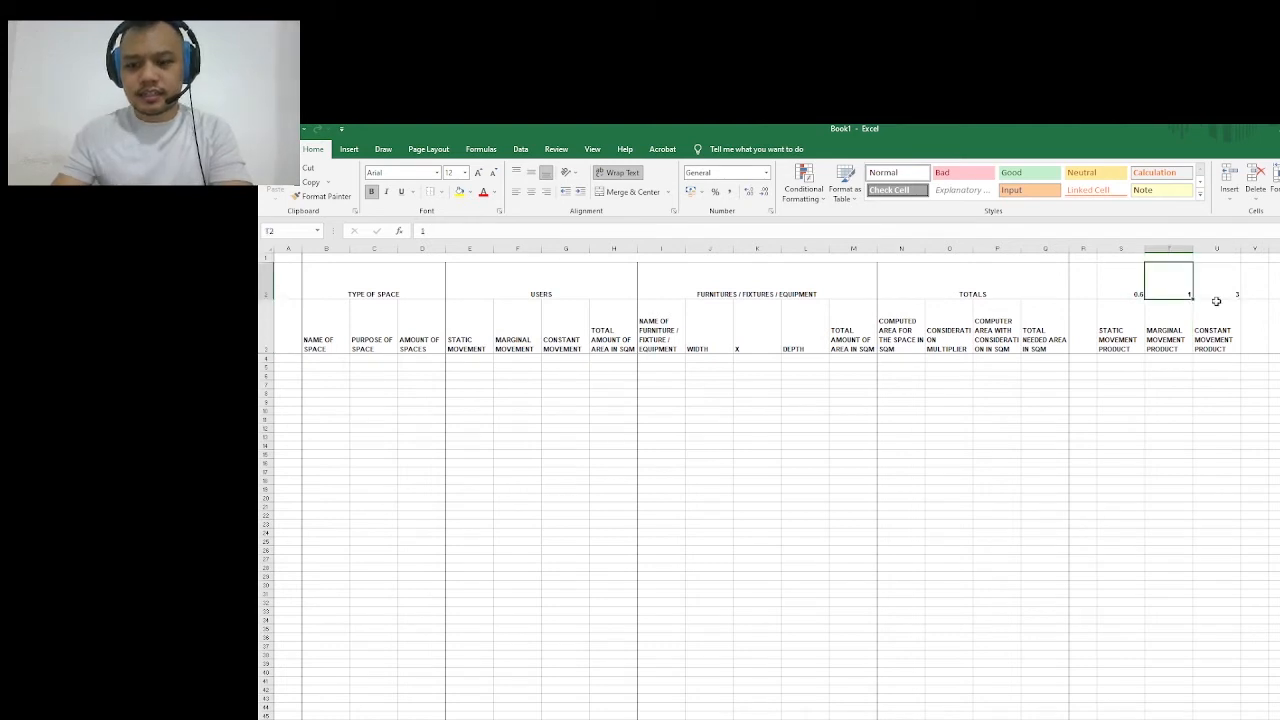
text(1.2)
key(Return)
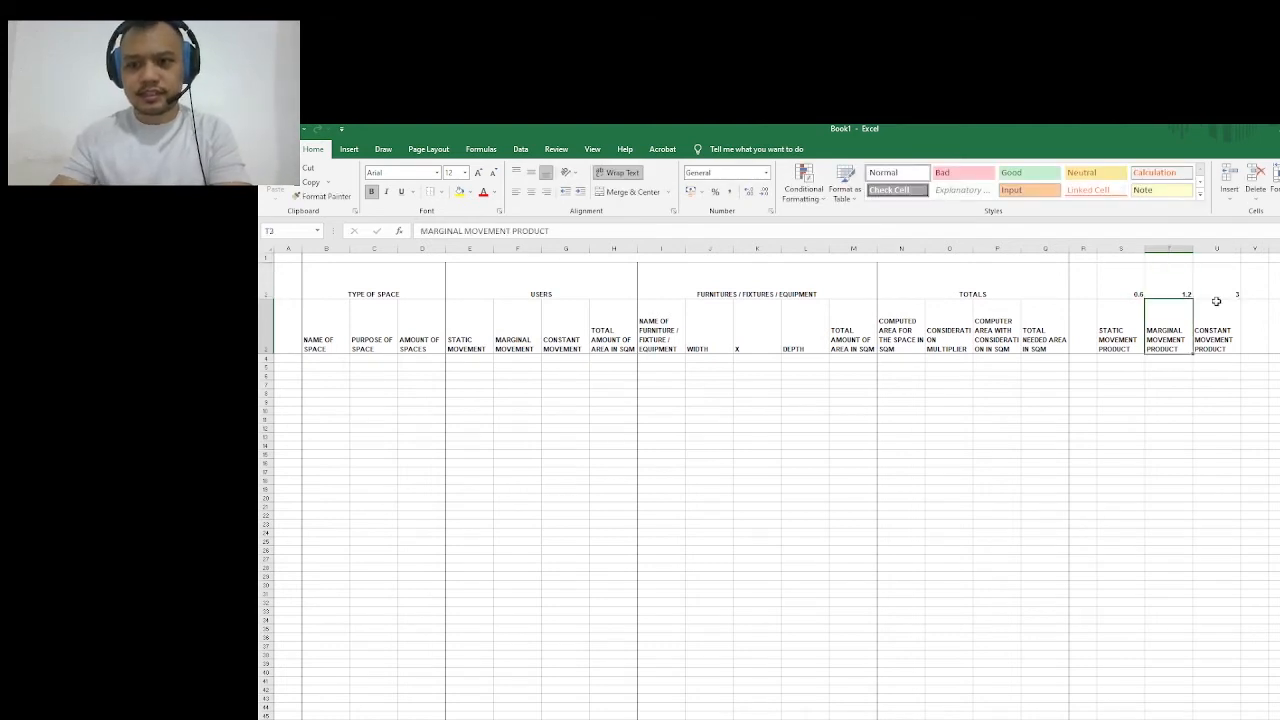
Enter the formula =E4*.6 in cell S4 to calculate the static movement product
click(1130, 366)
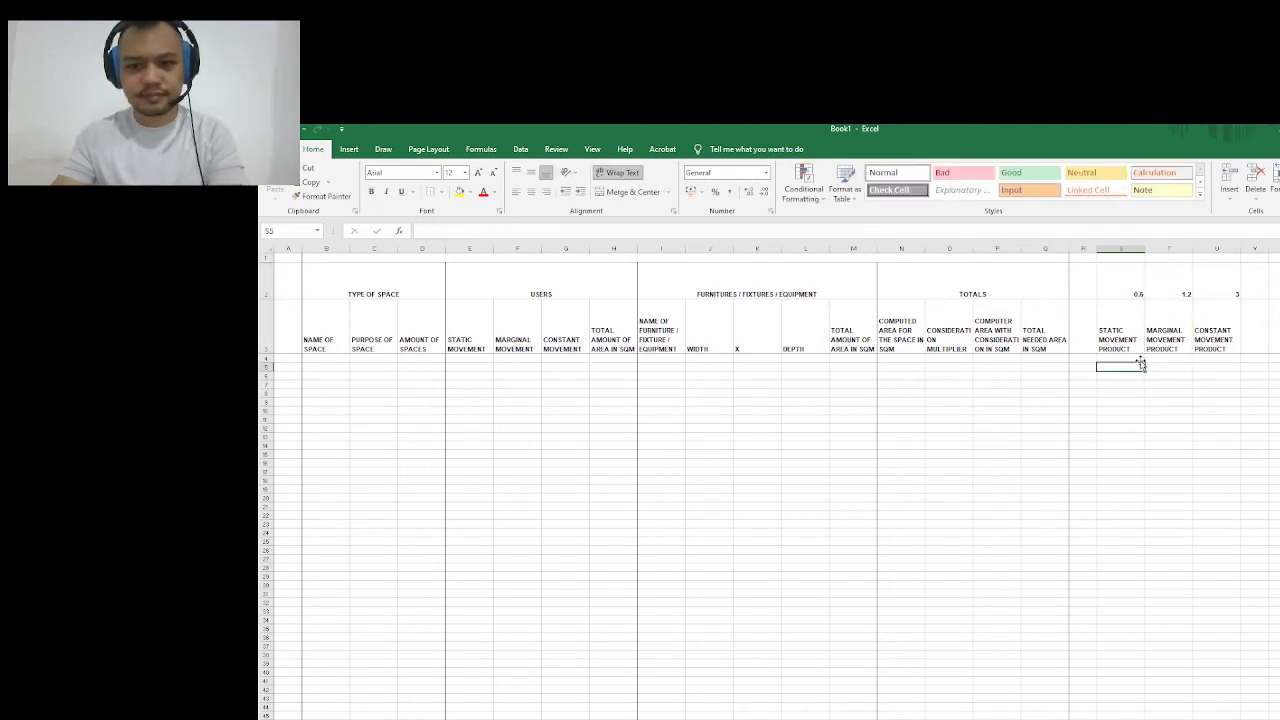
click(1137, 358)
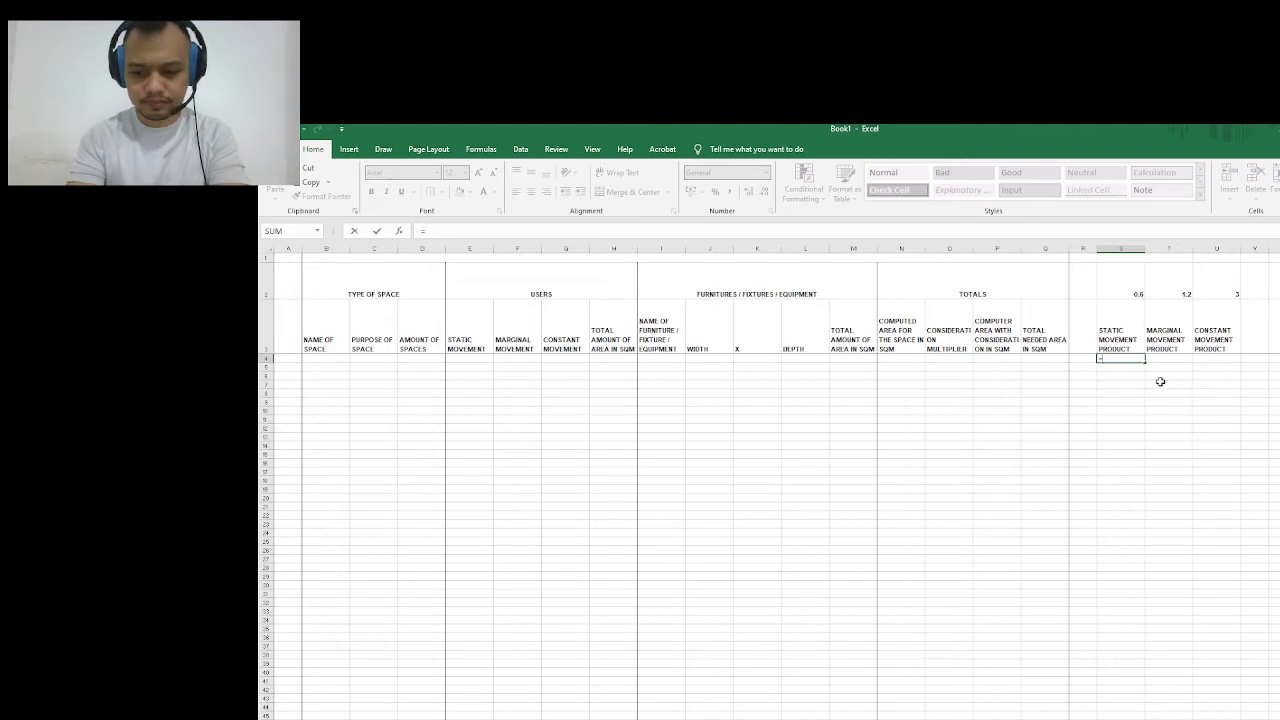
click(478, 358)
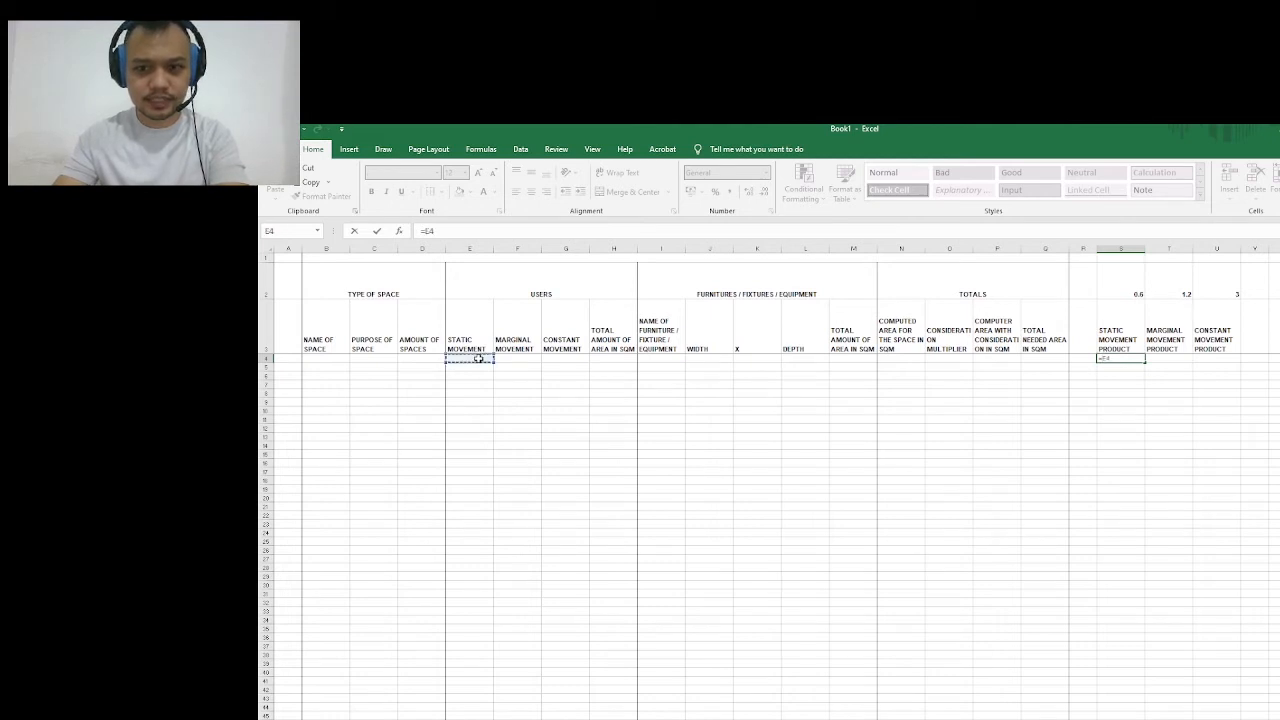
text(*)
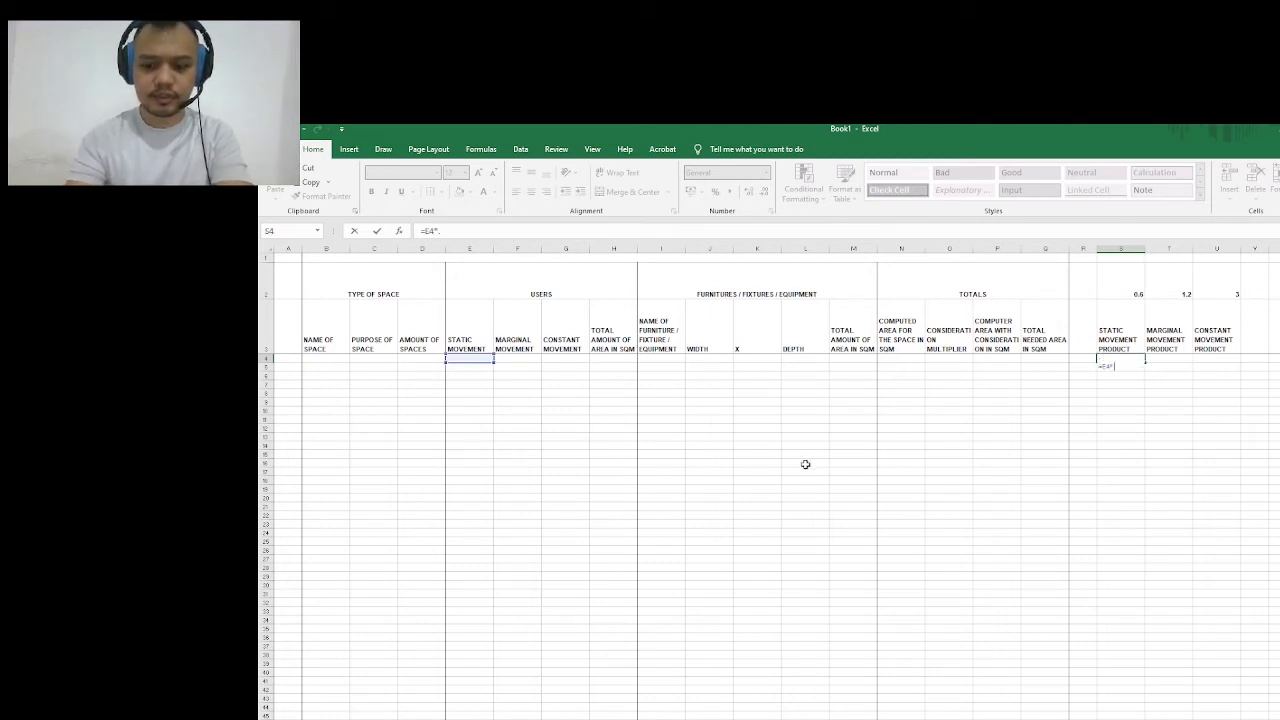
text(.6)
key(Return)
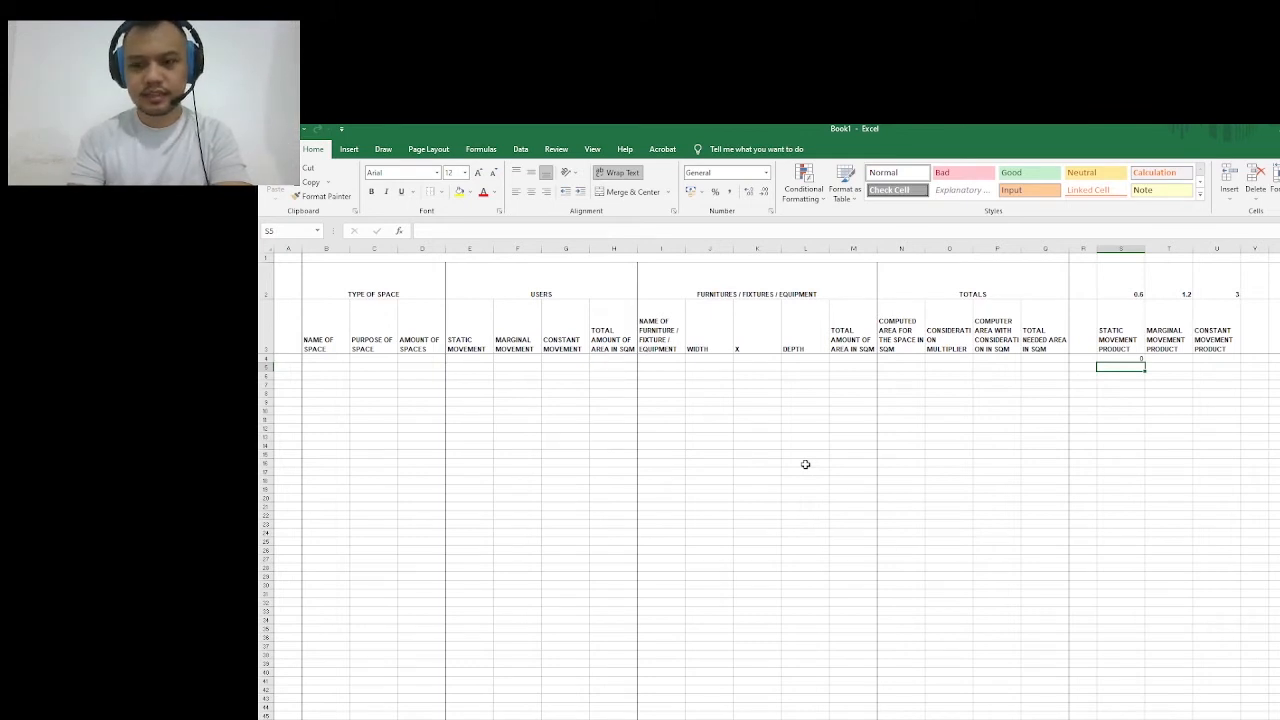
Enter the formula =F4*1.2 in cell T4 to calculate the marginal movement product
key(Right)
key(Up)
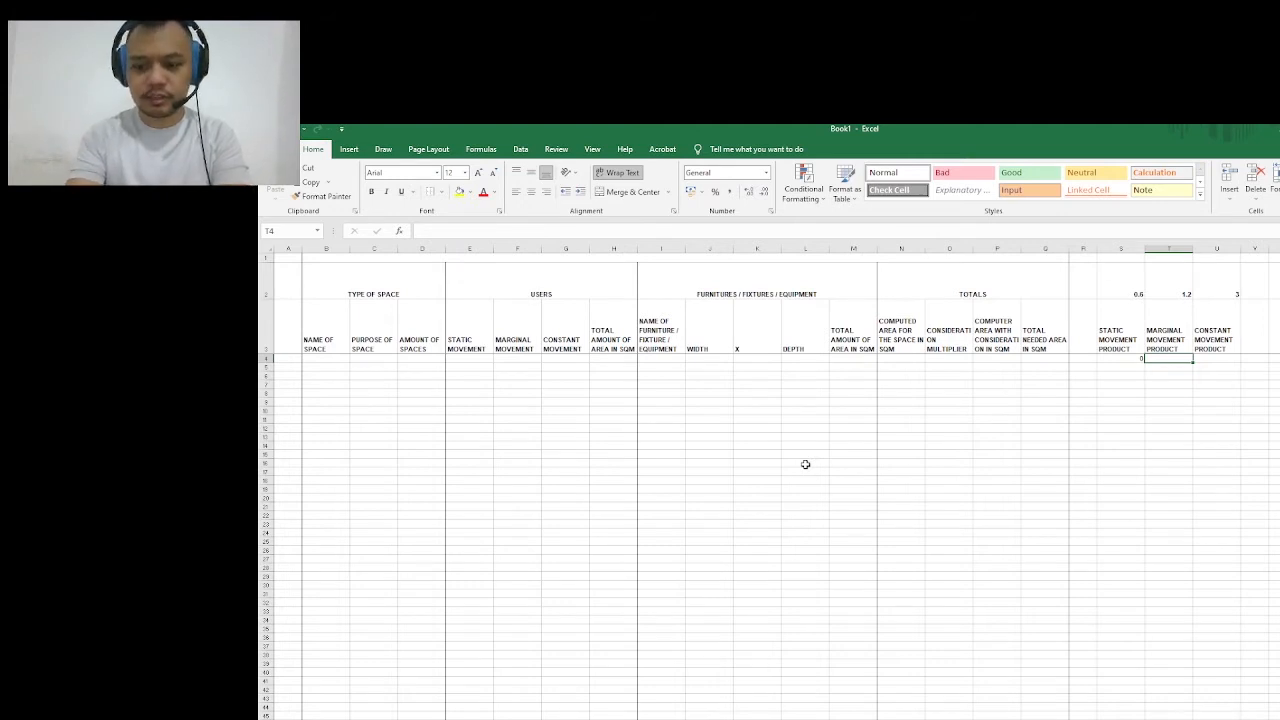
text(=)
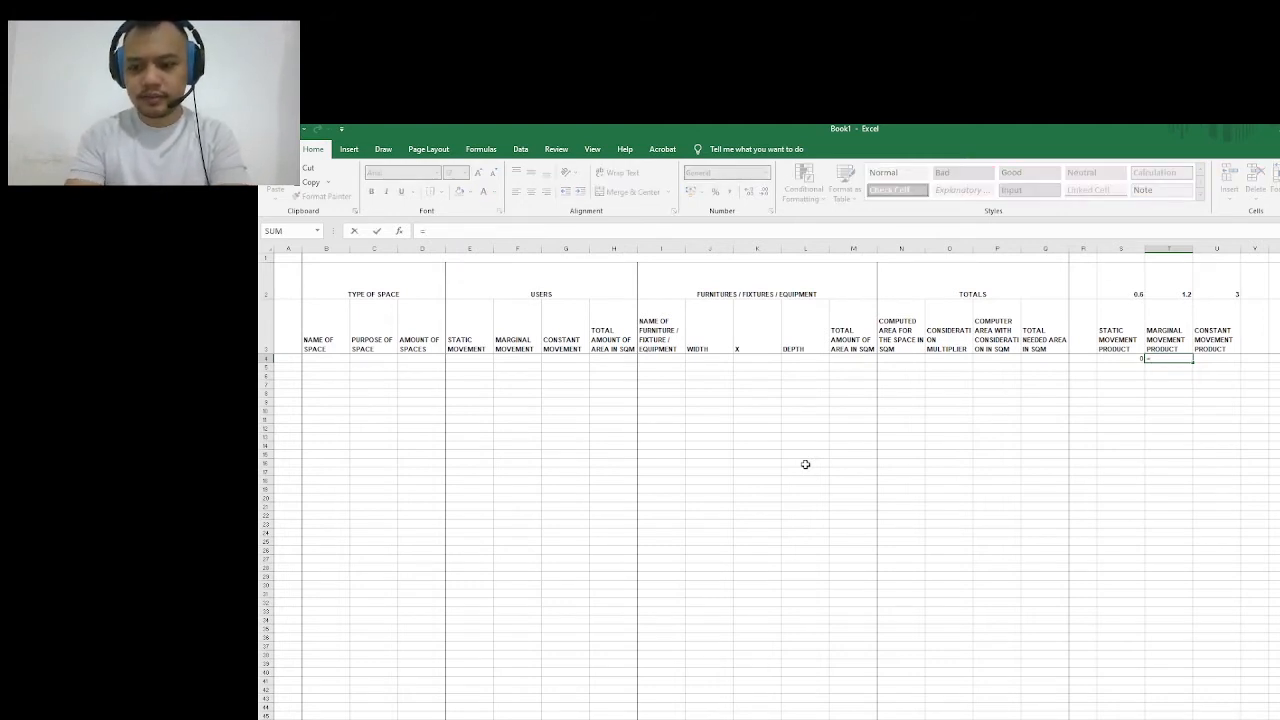
click(527, 358)
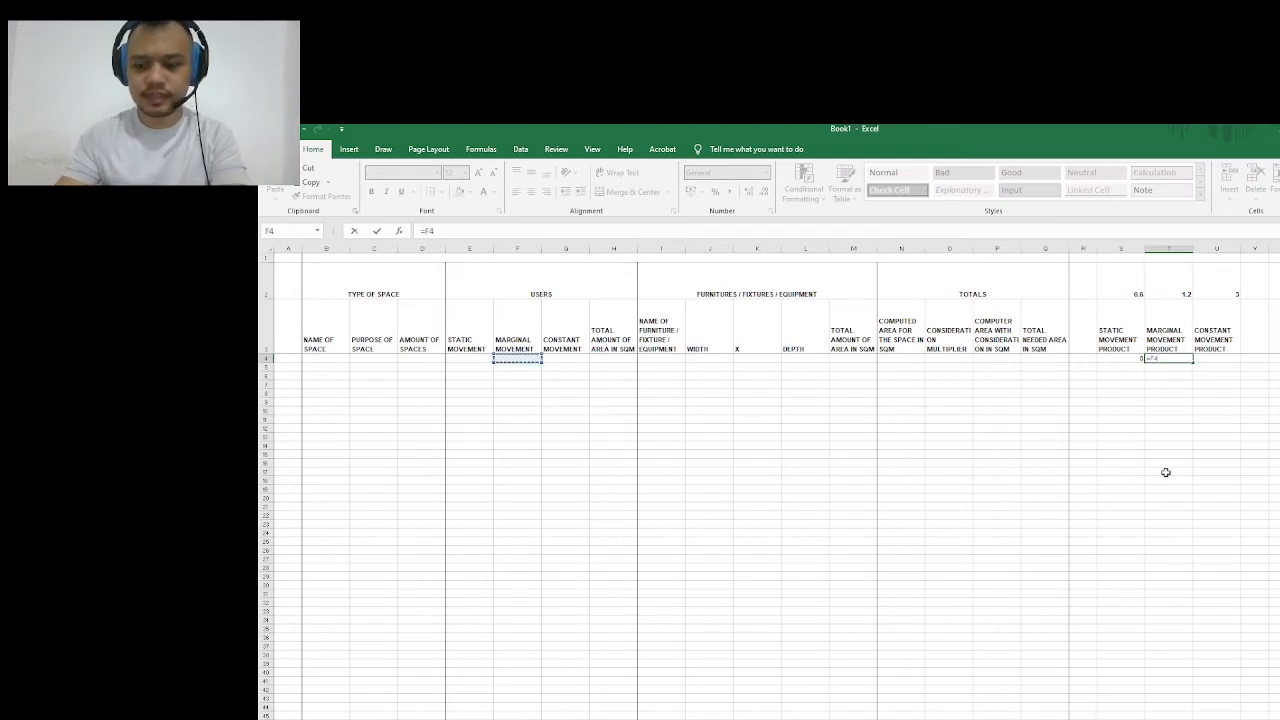
text(*)
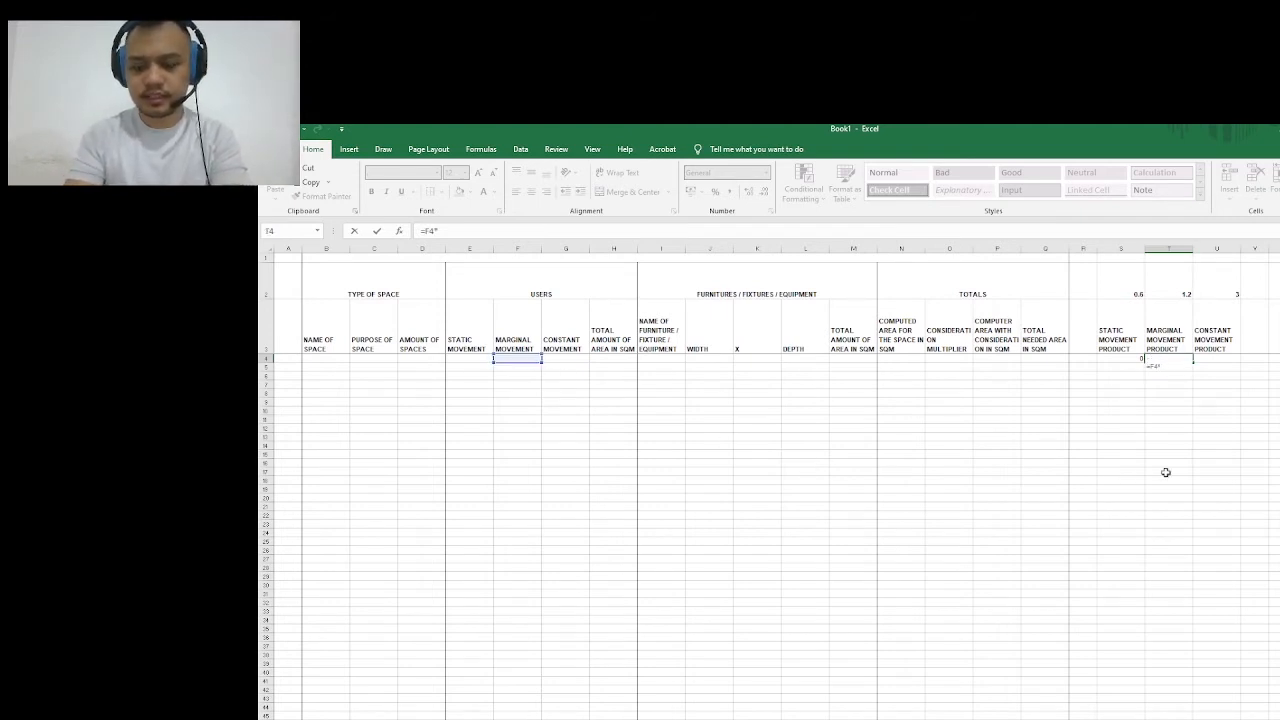
text(1.2)
key(Return)
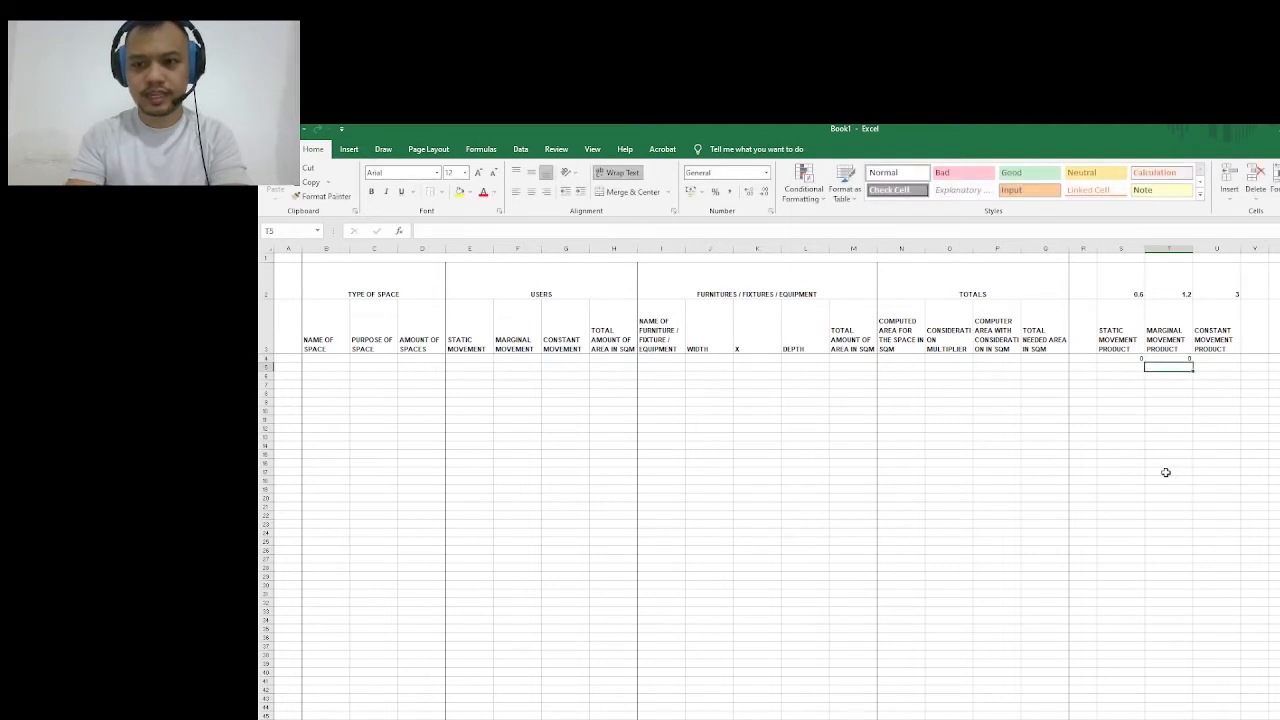
Enter a formula in cell U4 that multiplies the CONSTANT MOVEMENT cell G4 by the constant movement factor
key(Up)
key(Right)
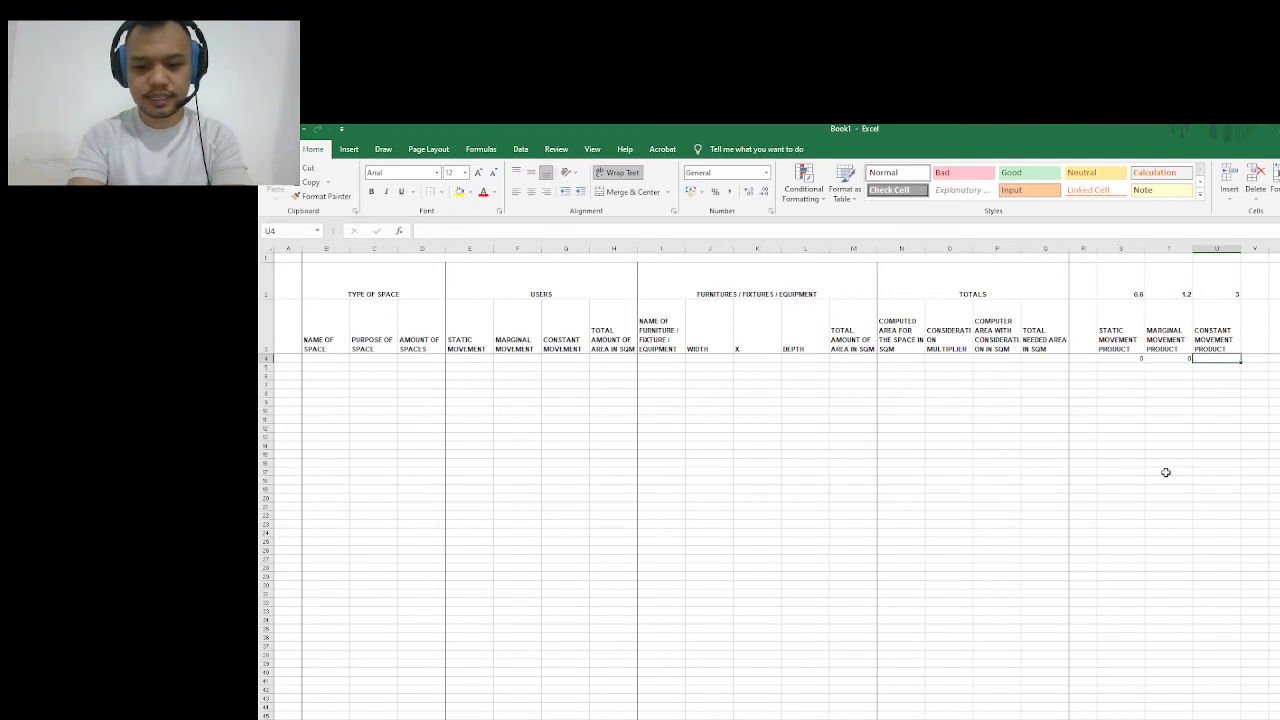
text(=)
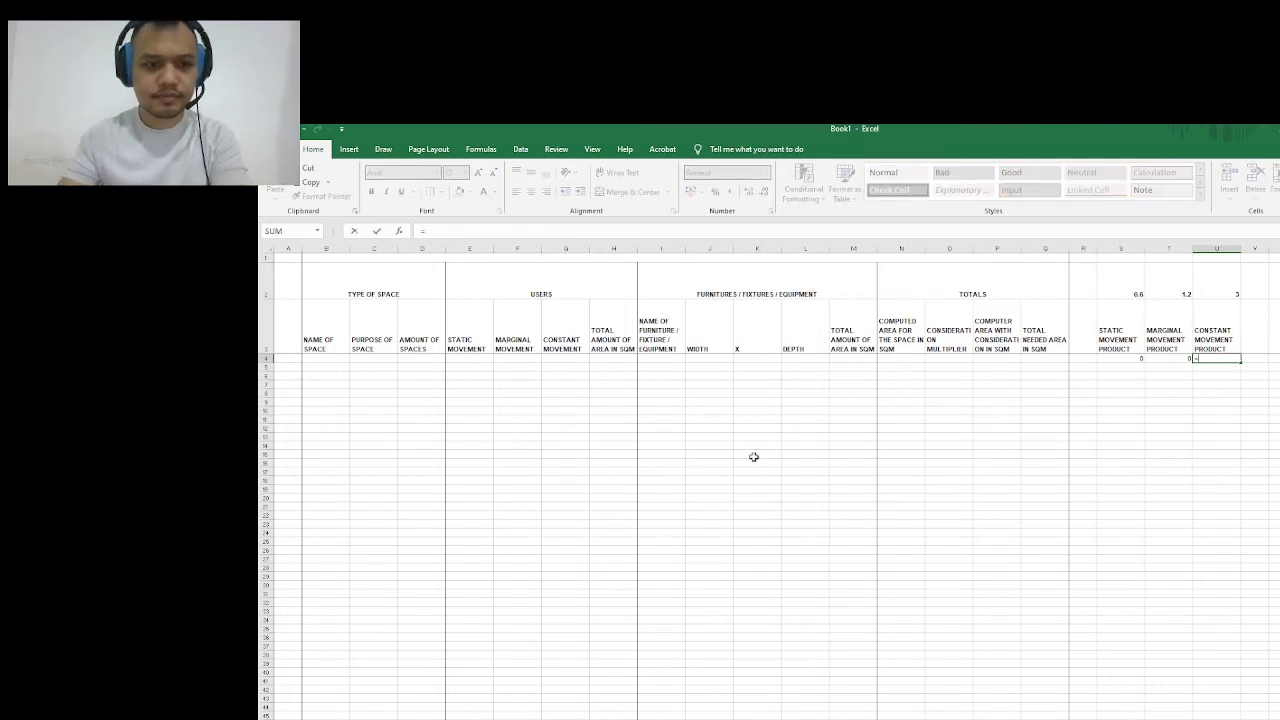
click(574, 359)
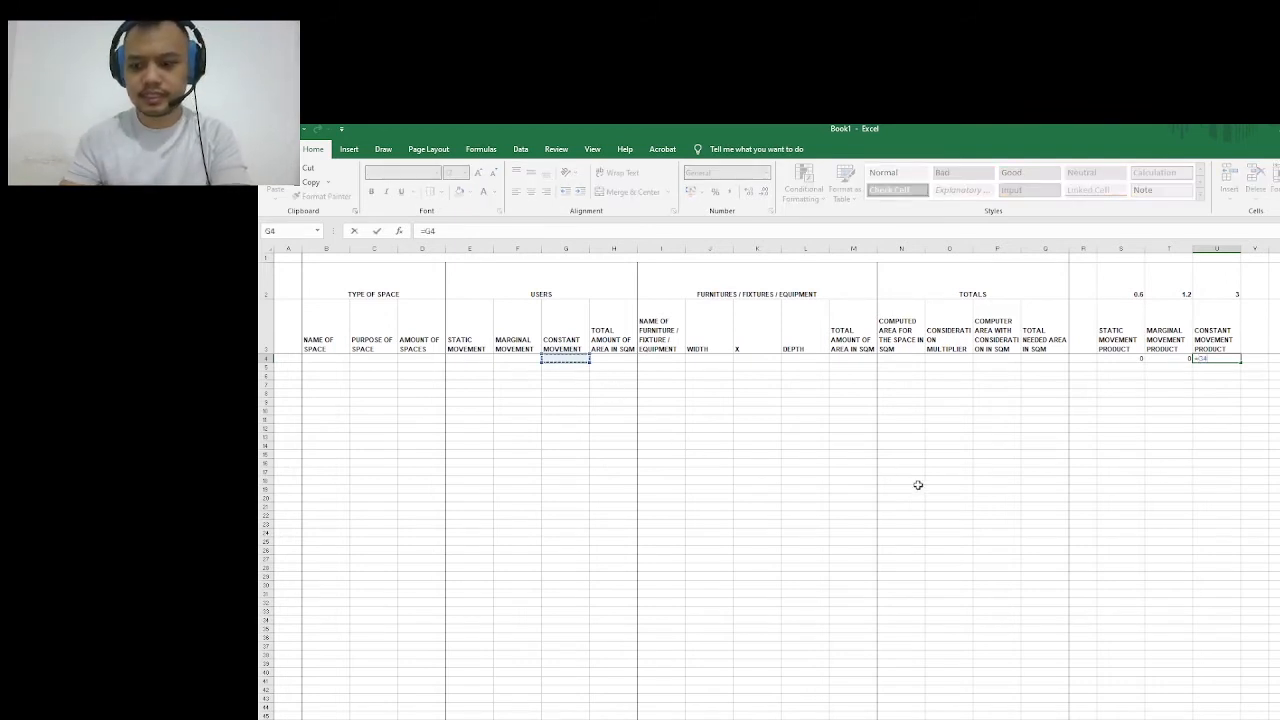
text(*)
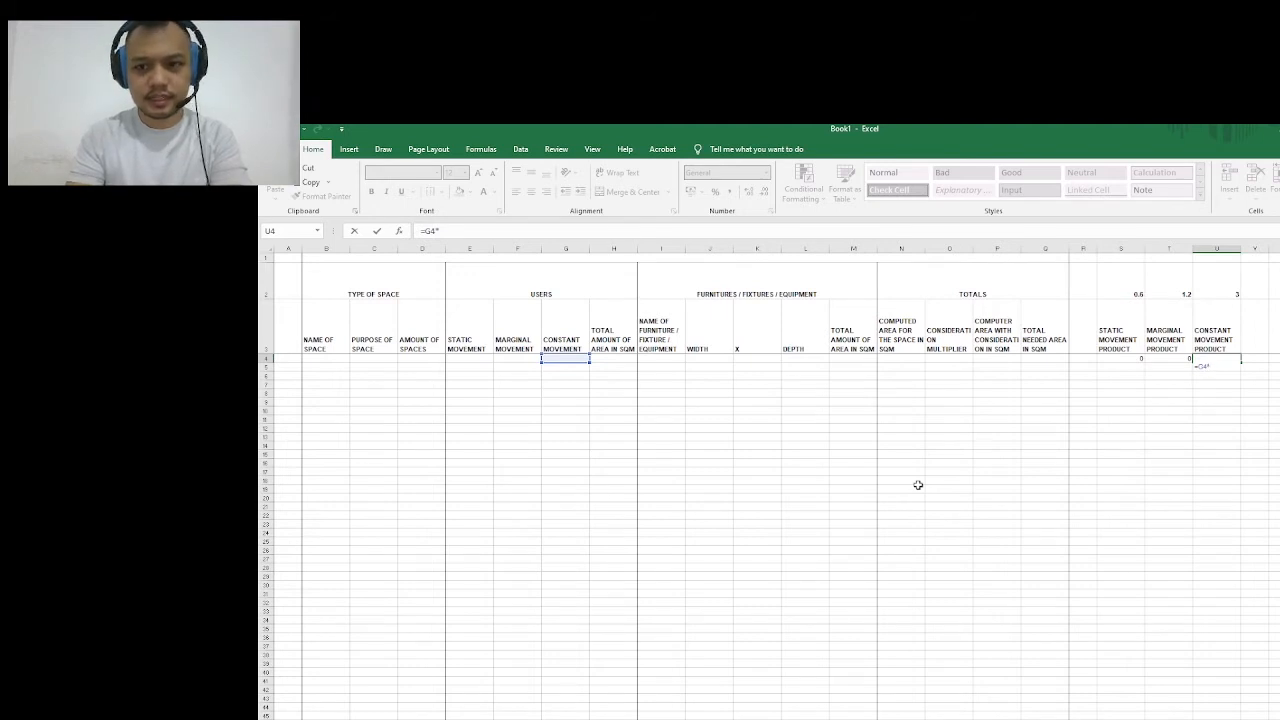
key(Return)
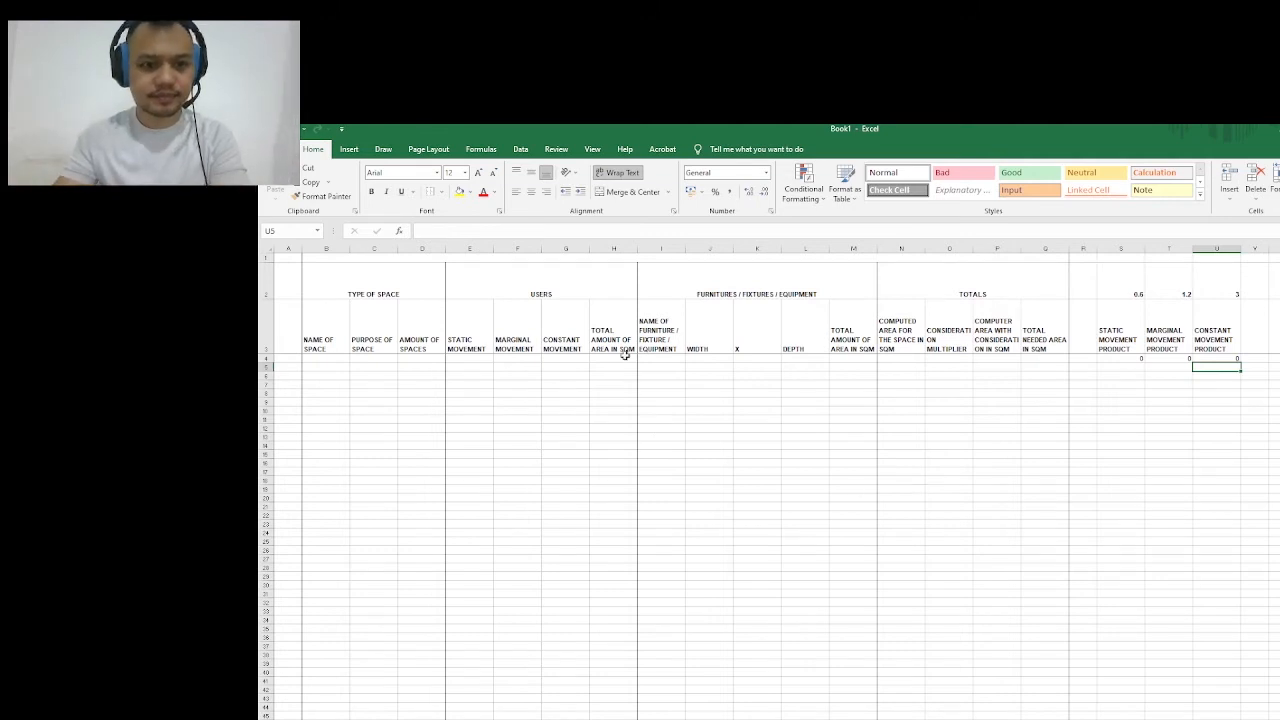
Add (0.6SQM) on a new line under the STATIC MOVEMENT heading in cell E3
click(484, 344)
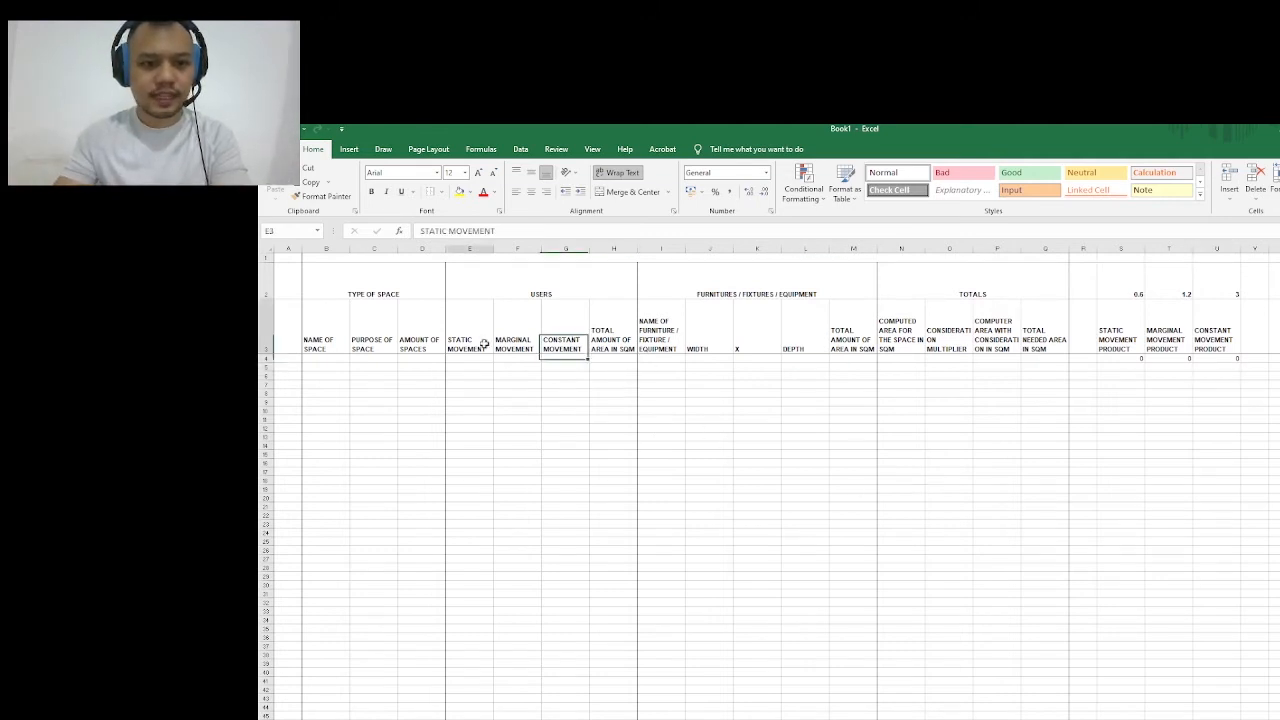
double_click(484, 344)
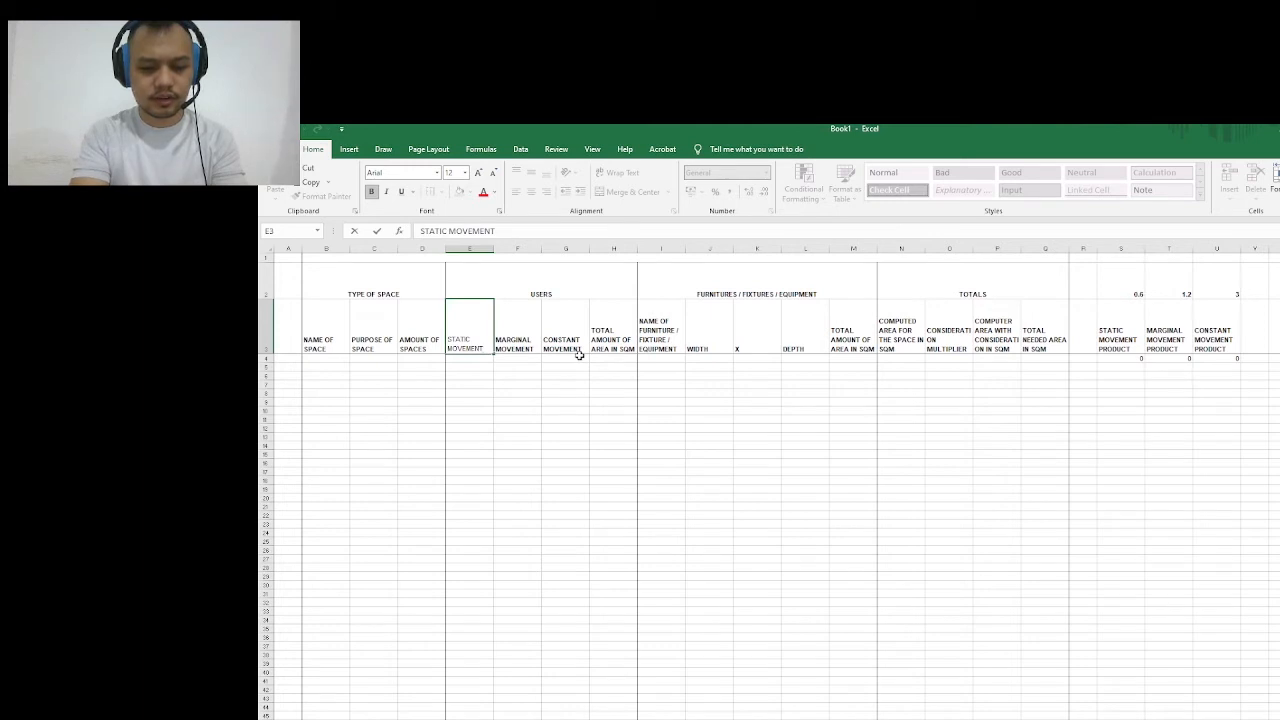
key(alt+Return)
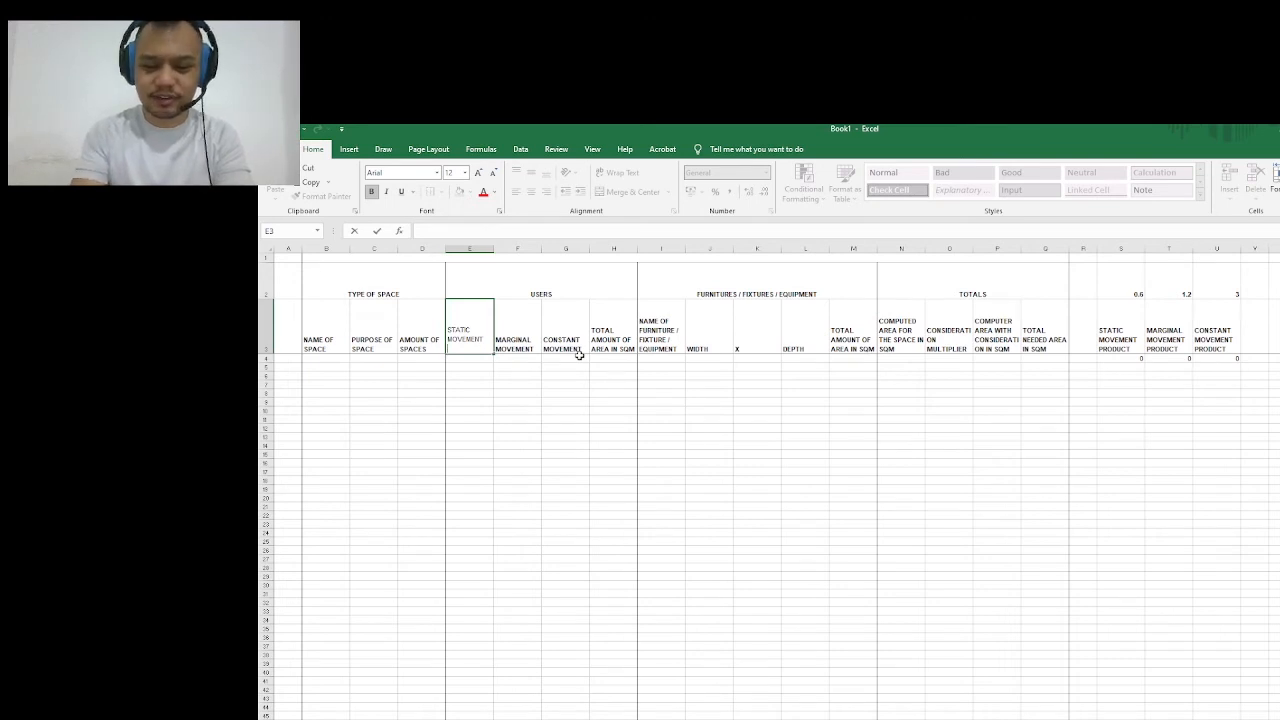
text(9)
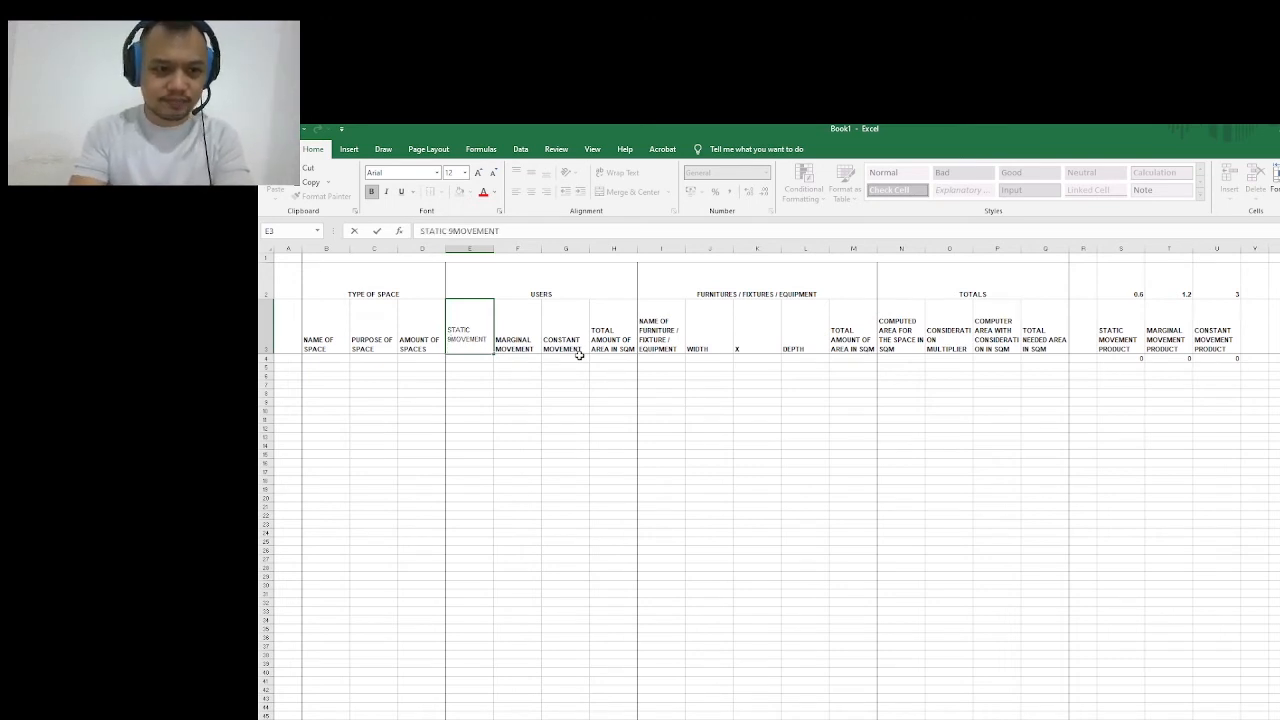
key(BackSpace)
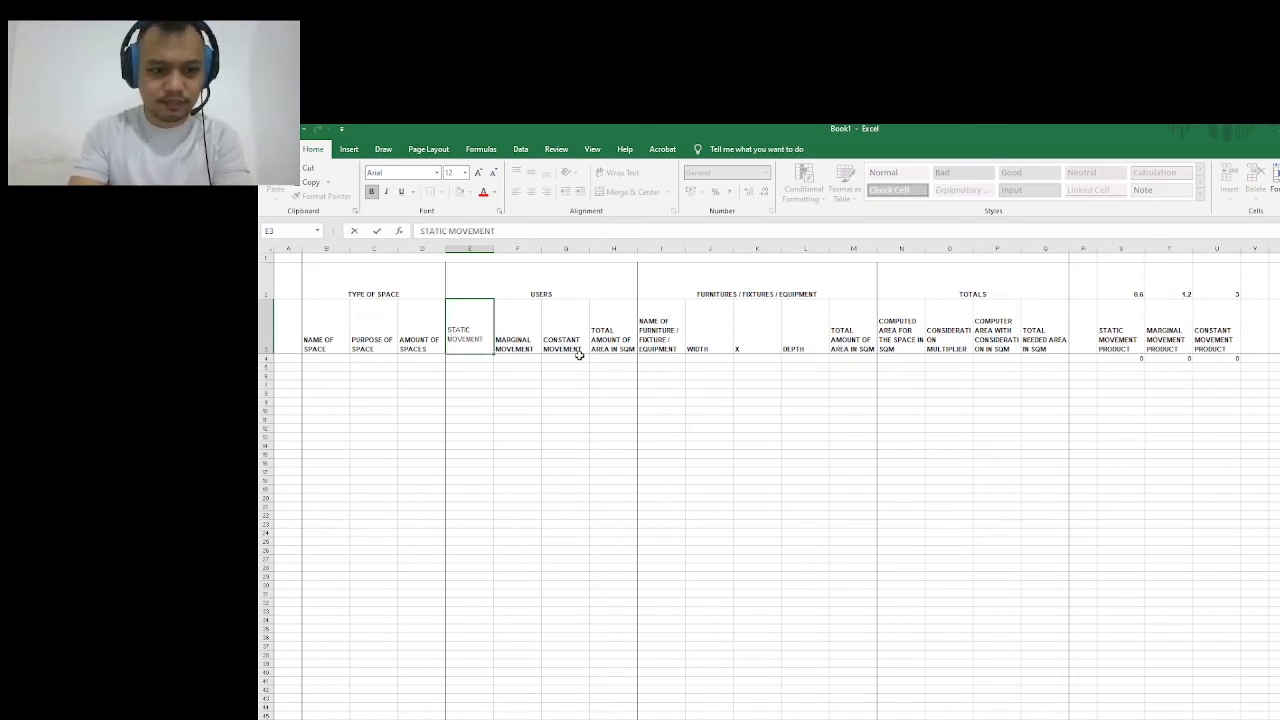
key(Down)
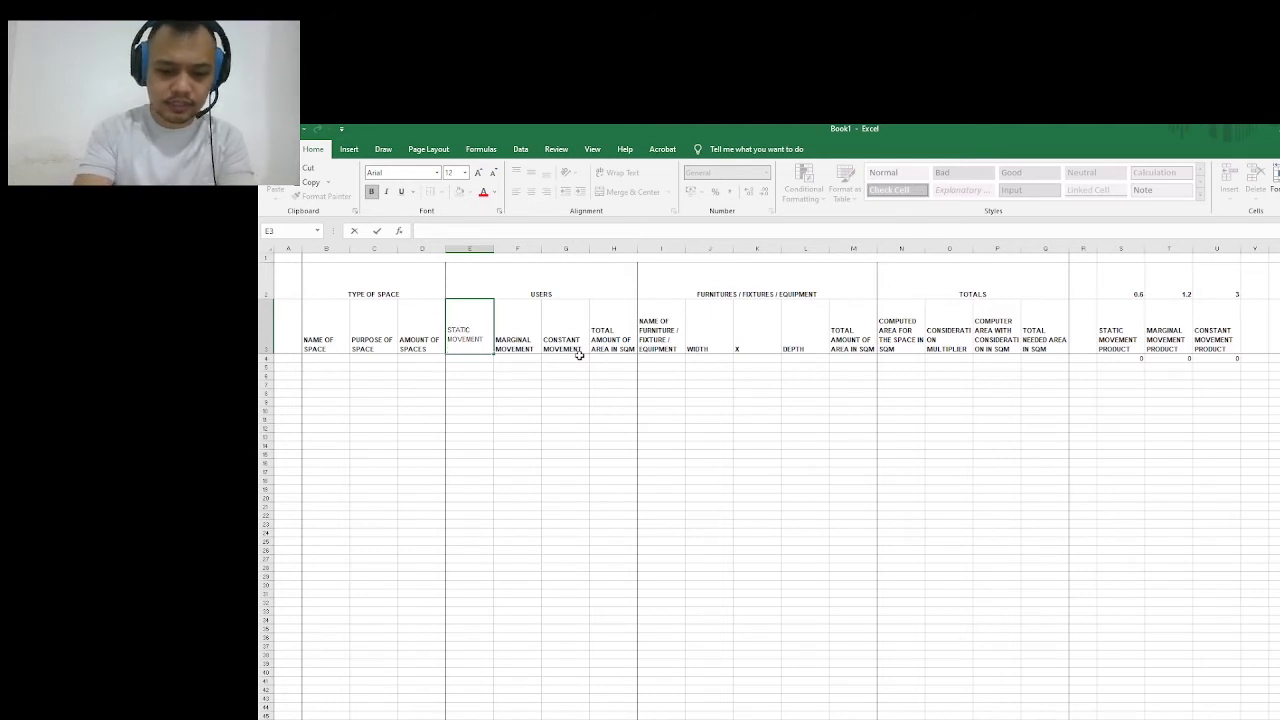
text((0.6SQM)
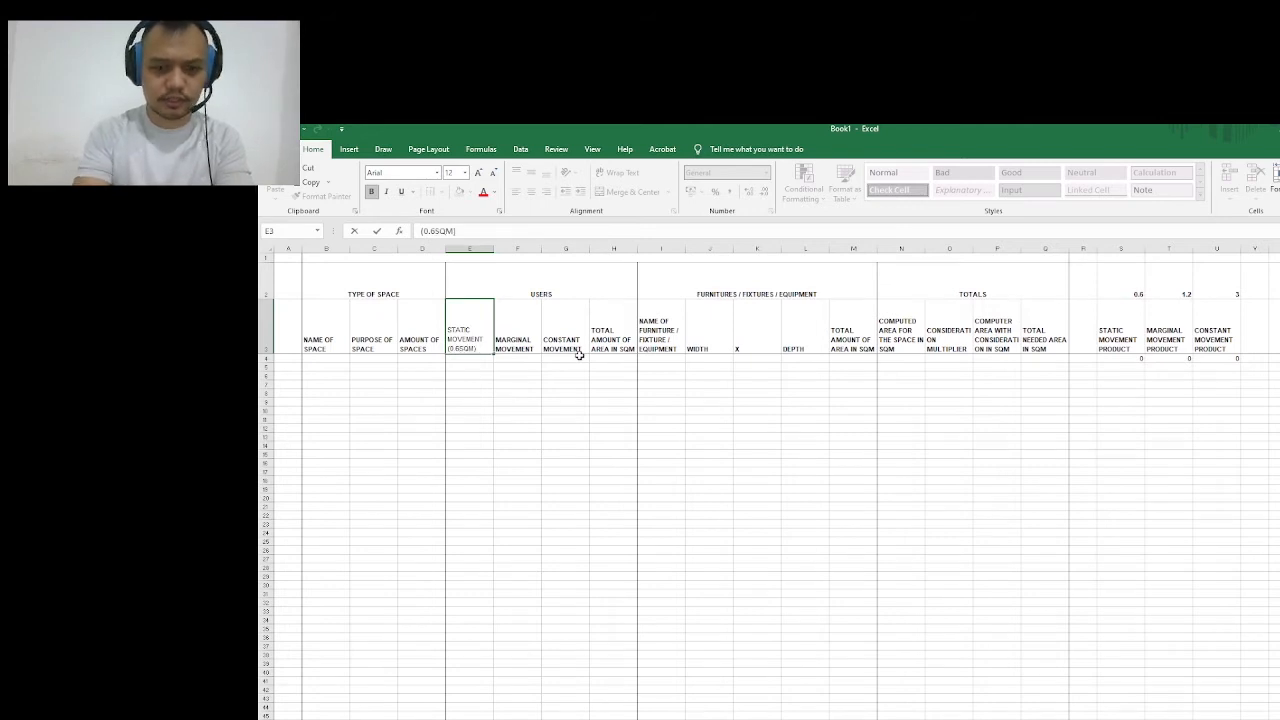
key(Return)
Add (1.2SQM) on a new line under the MARGINAL MOVEMENT heading in cell F3
click(537, 331)
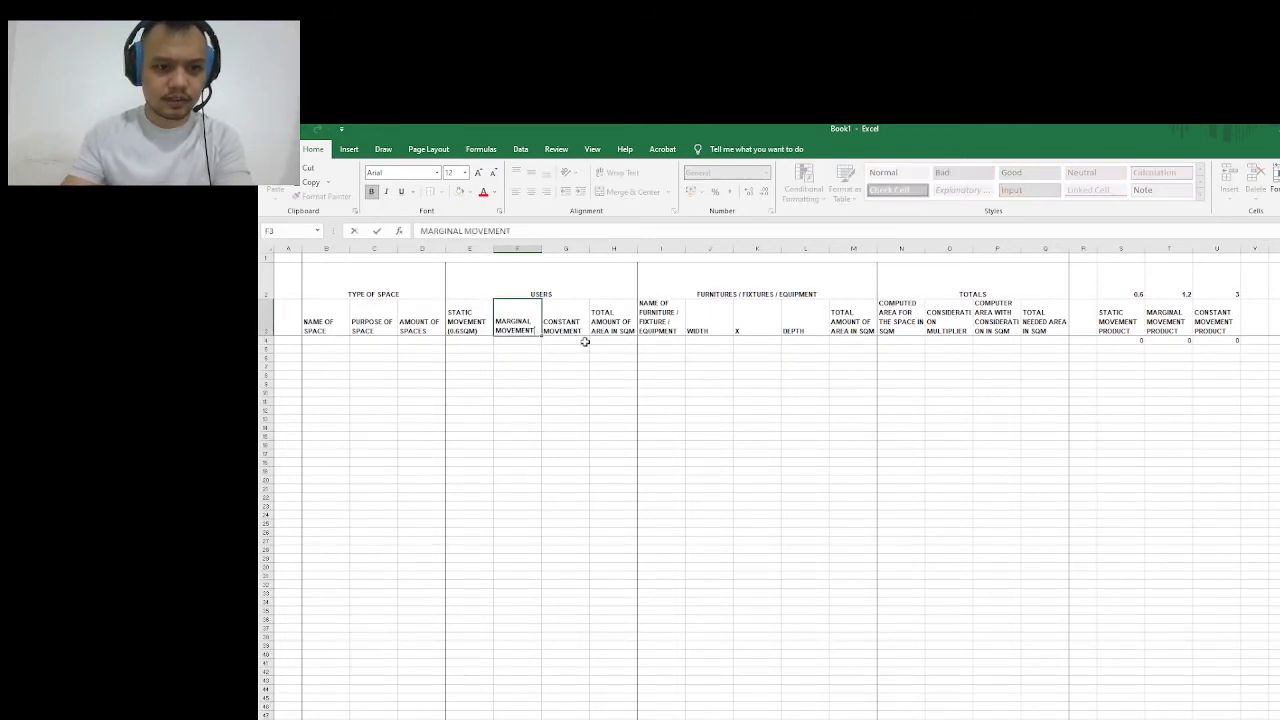
key(F2)
key(alt+Return)
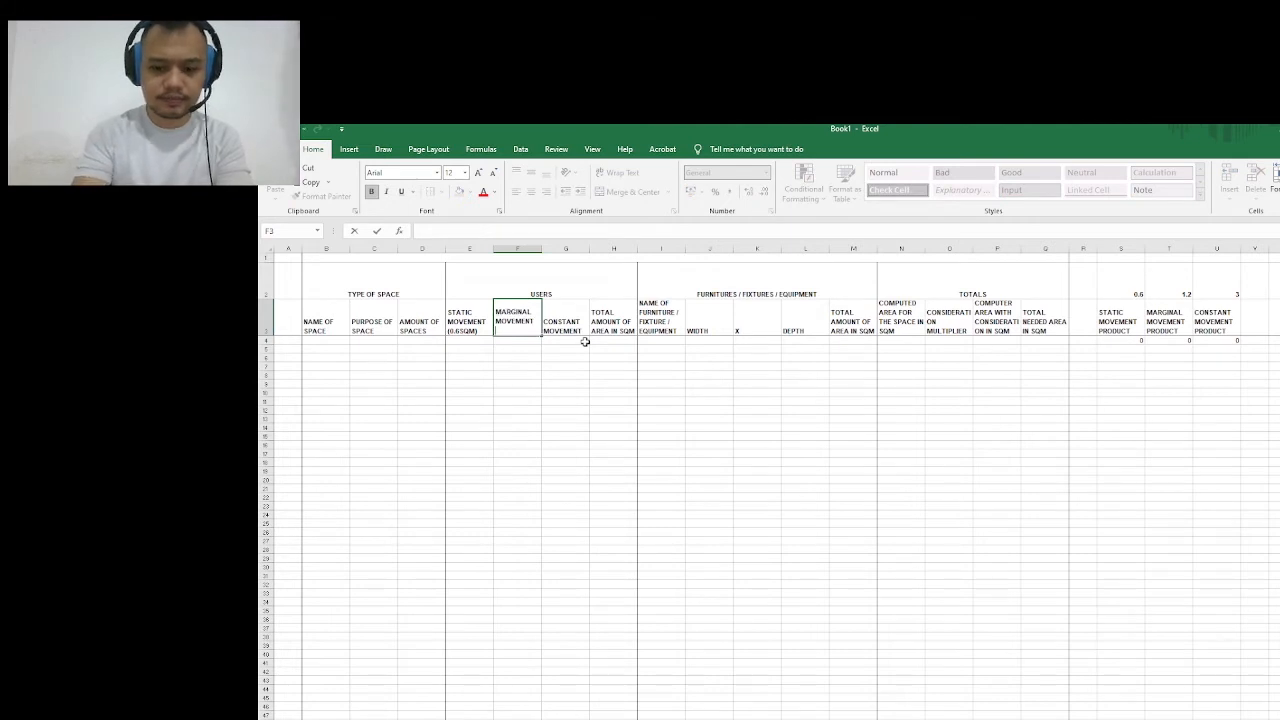
text(()
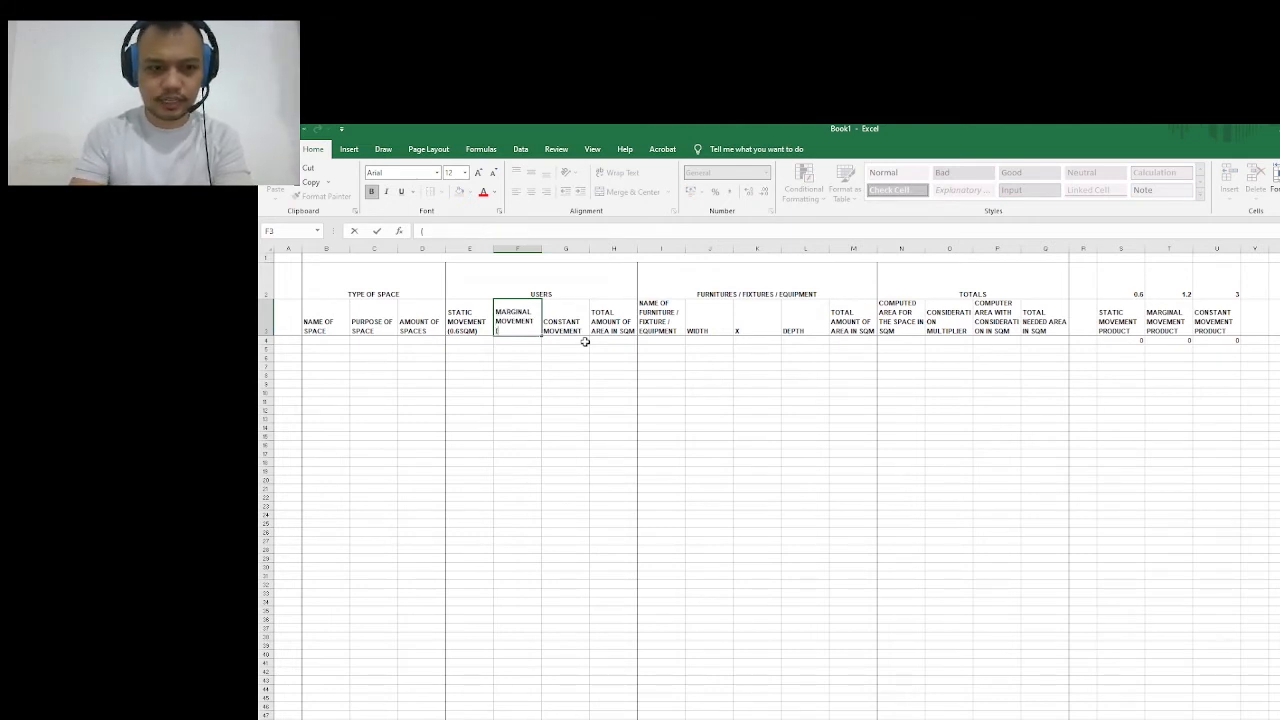
text(1.25SQM)
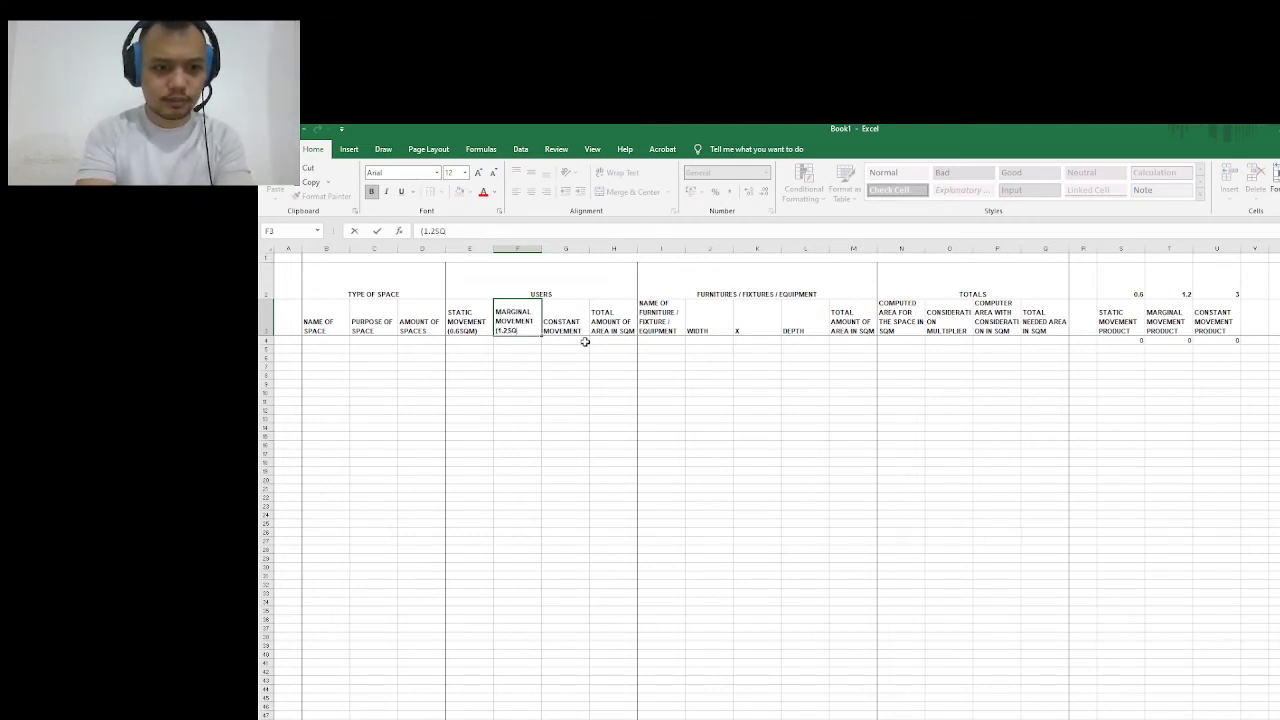
text())
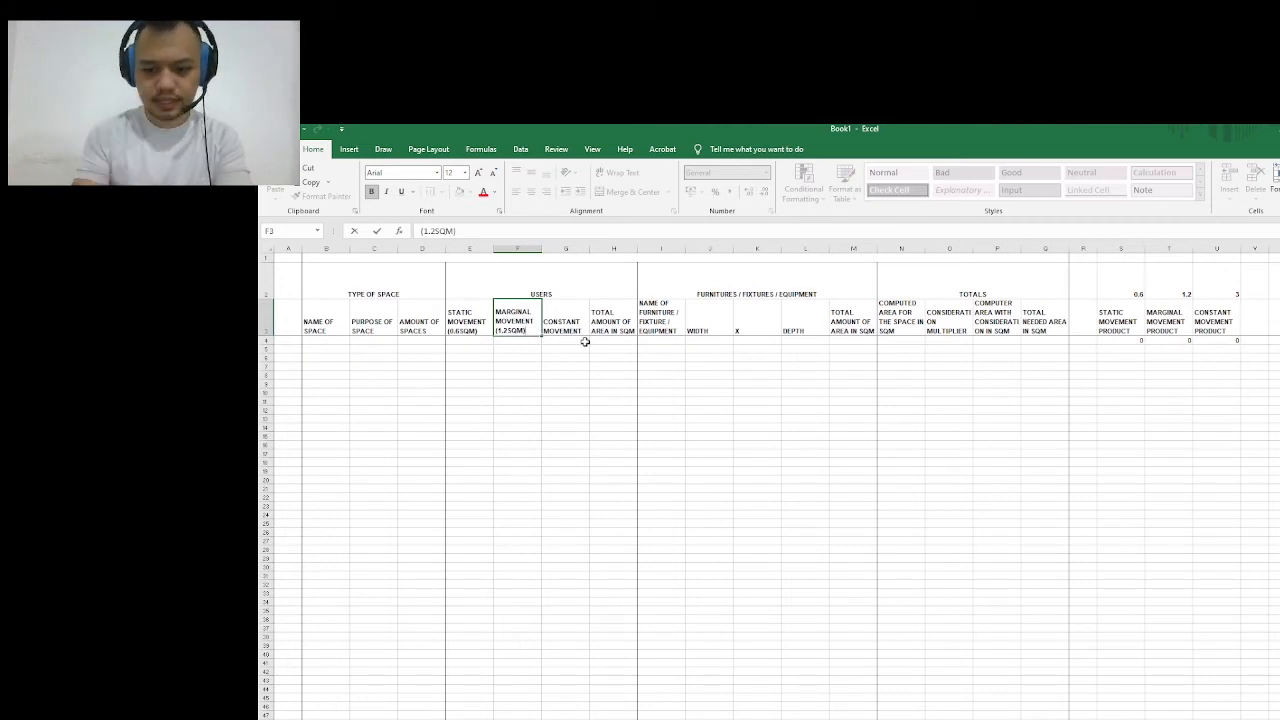
key(ctrl+Return)
Add (3.0SQM) on a new line under the CONSTANT MOVEMENT heading in cell G3
key(Right)
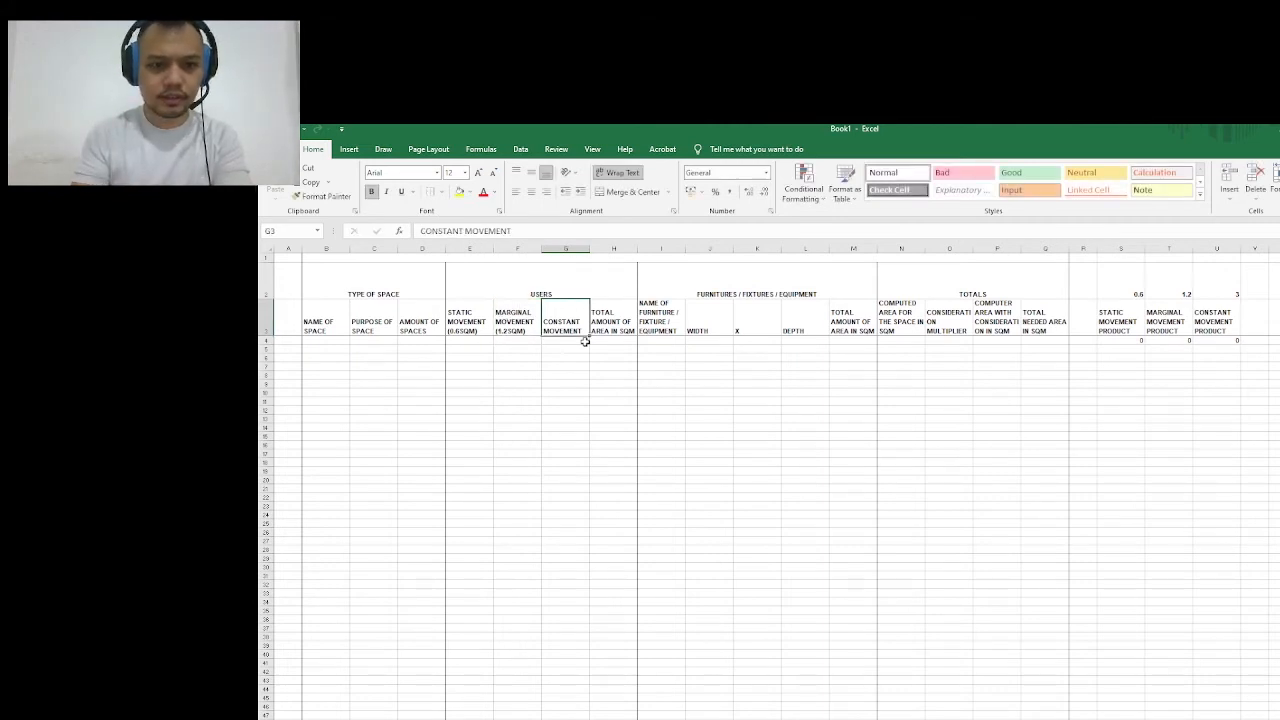
key(F2)
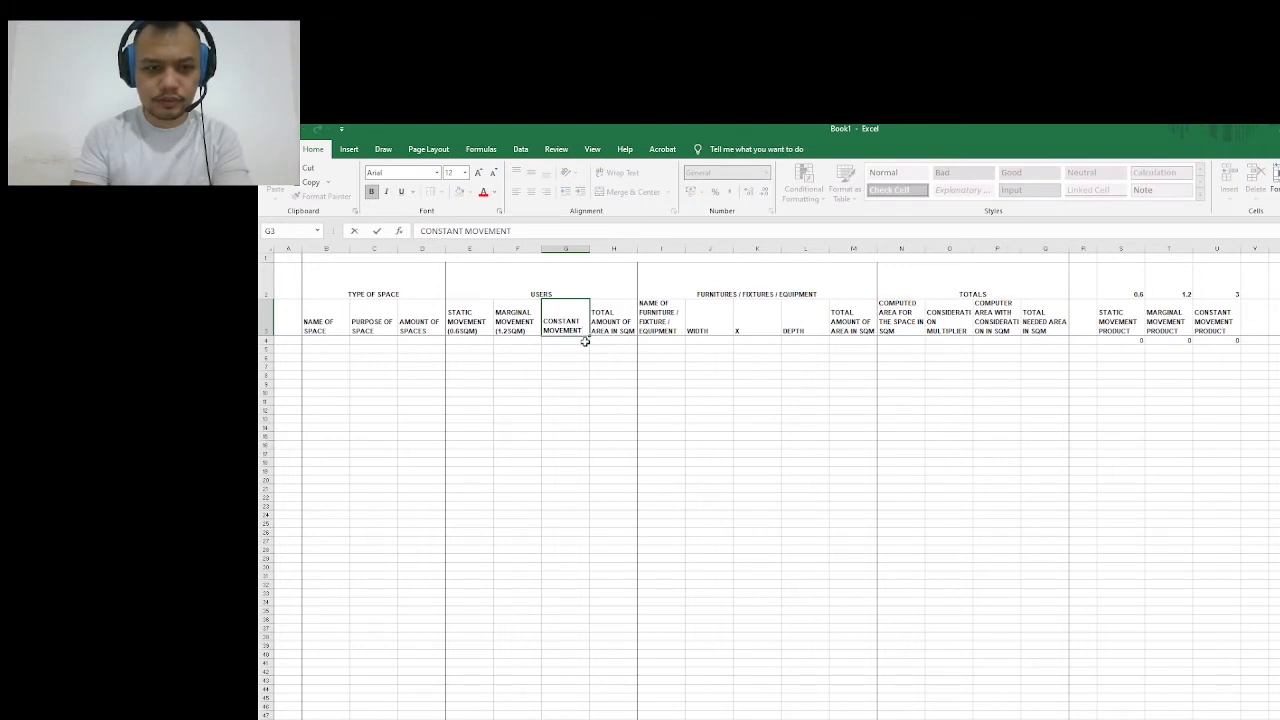
key(alt+Return)
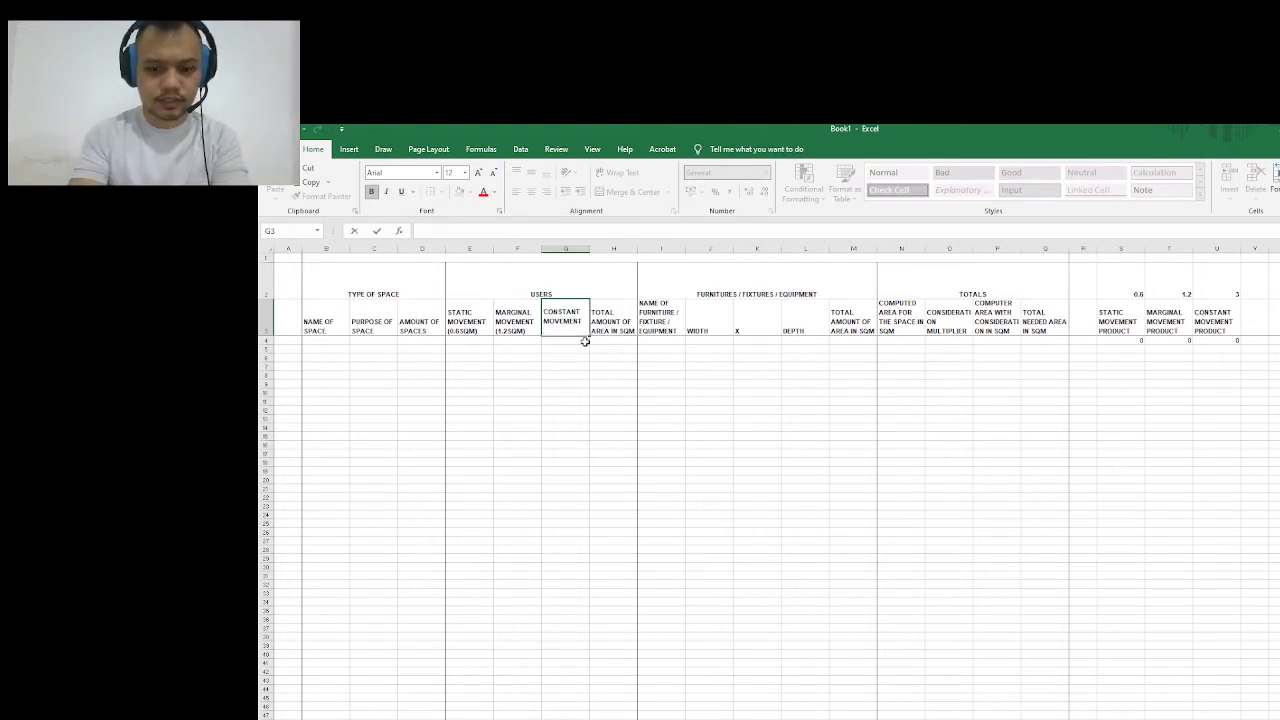
text(()
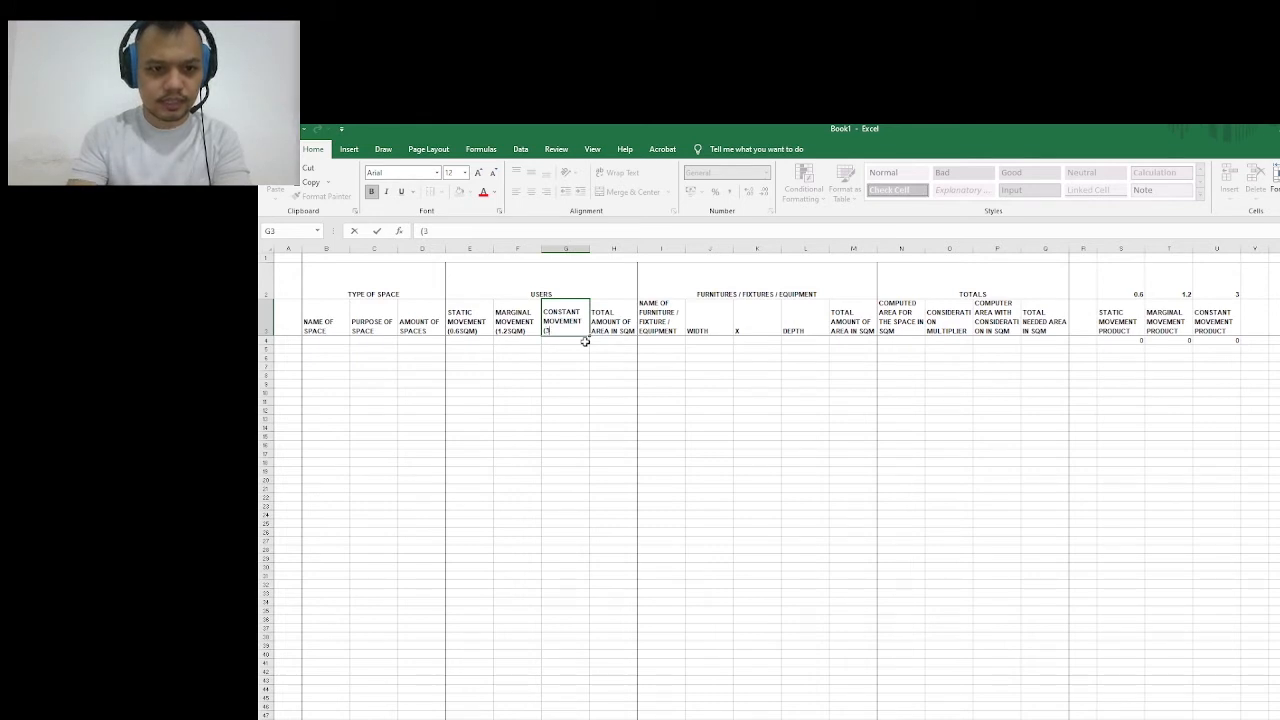
text(3)
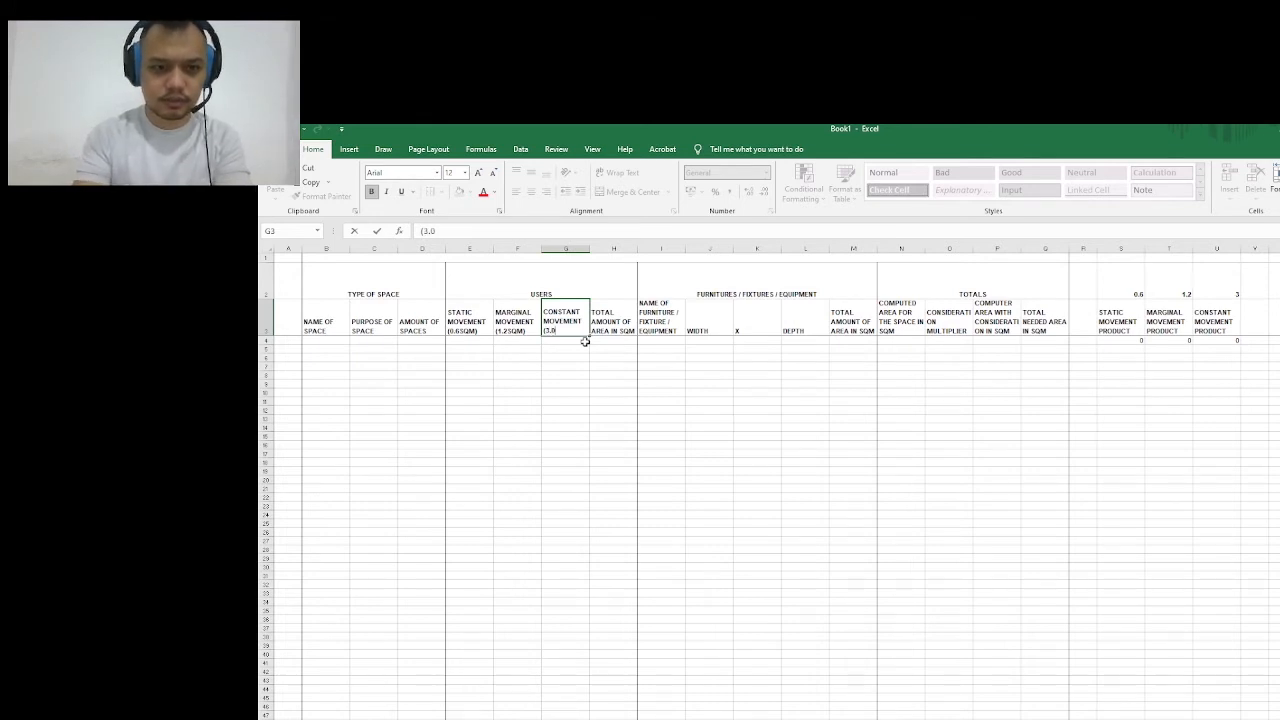
text(M)
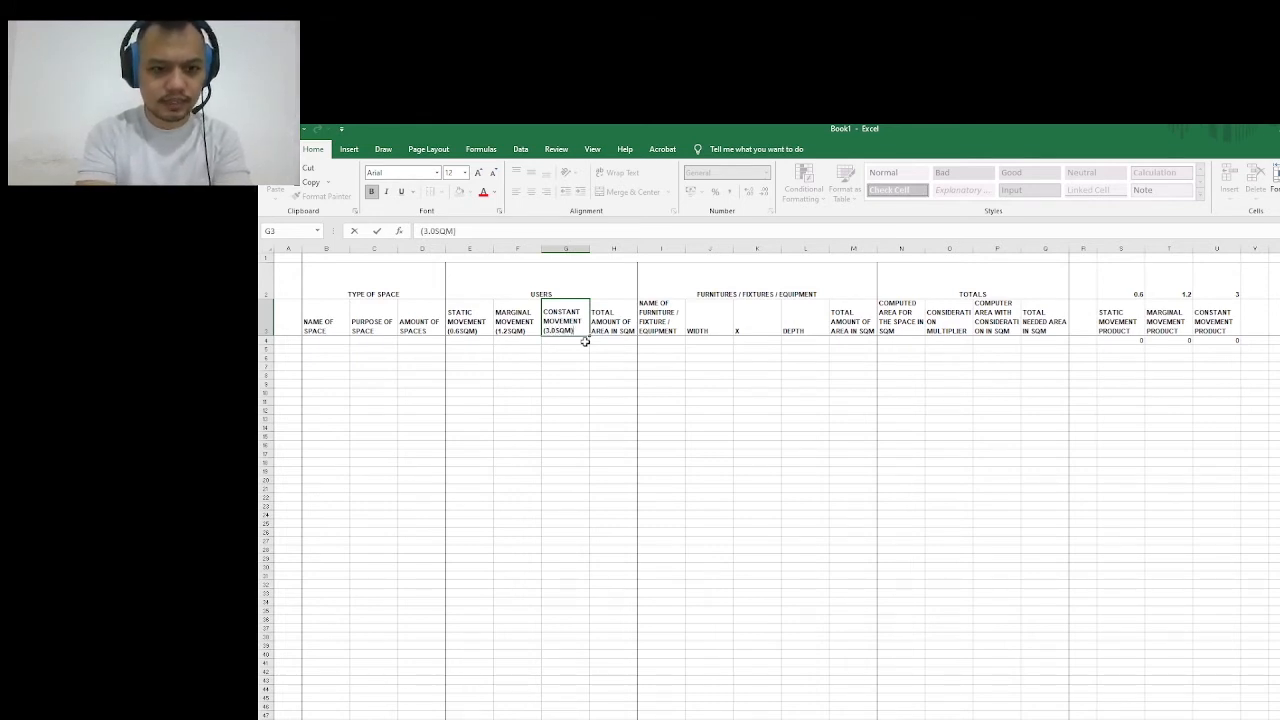
text())
key(Return)
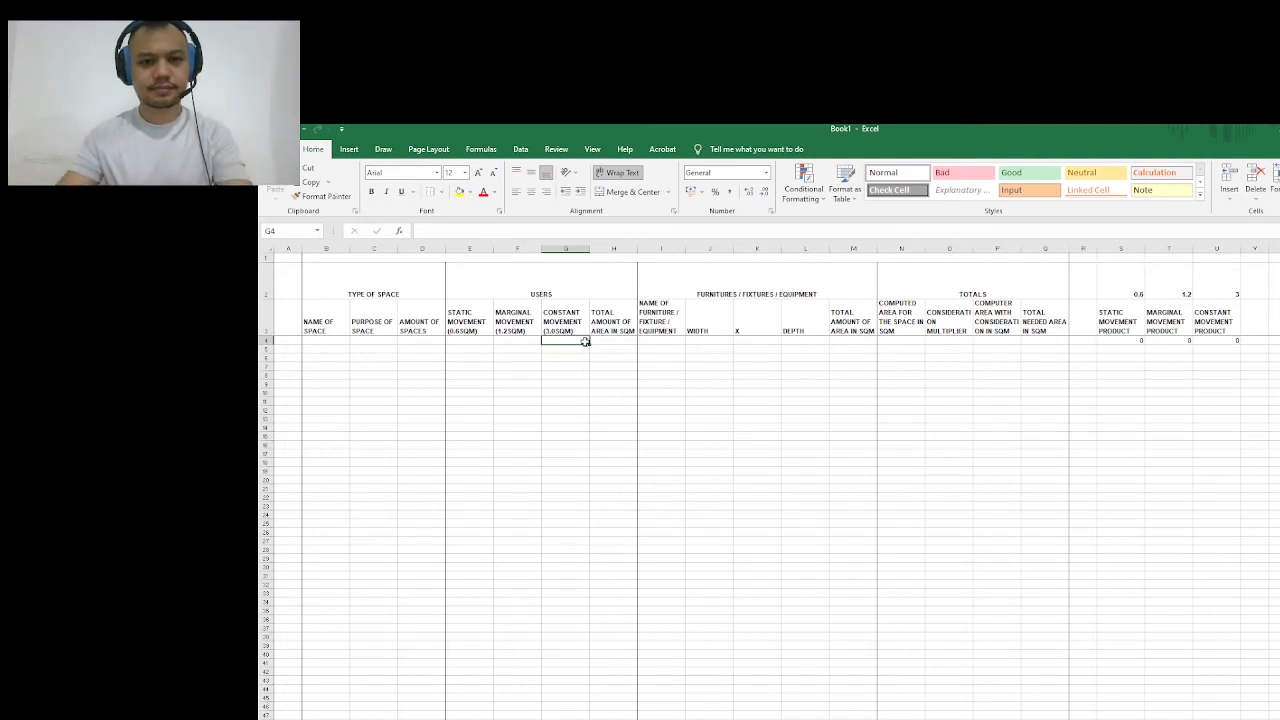
Try to total the three movement products in cell H4 with a formula referencing the range S4:U4 in parentheses
drag(484, 340, 586, 551)
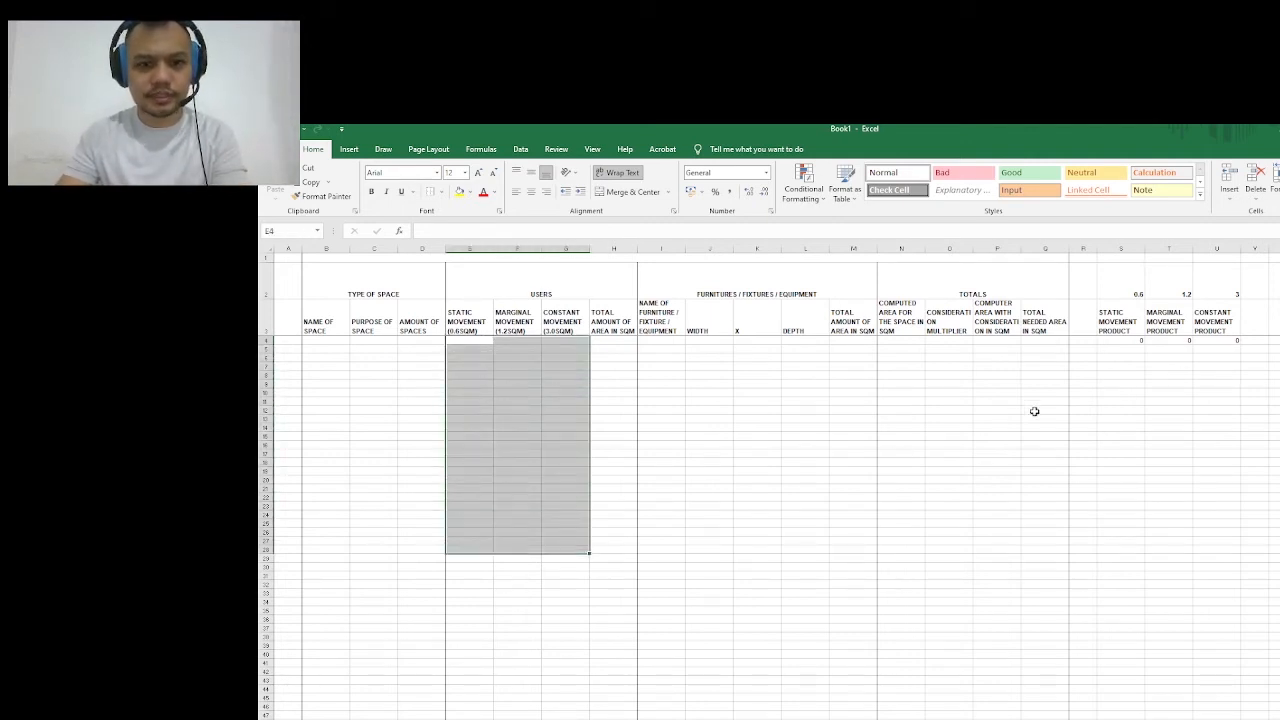
click(616, 342)
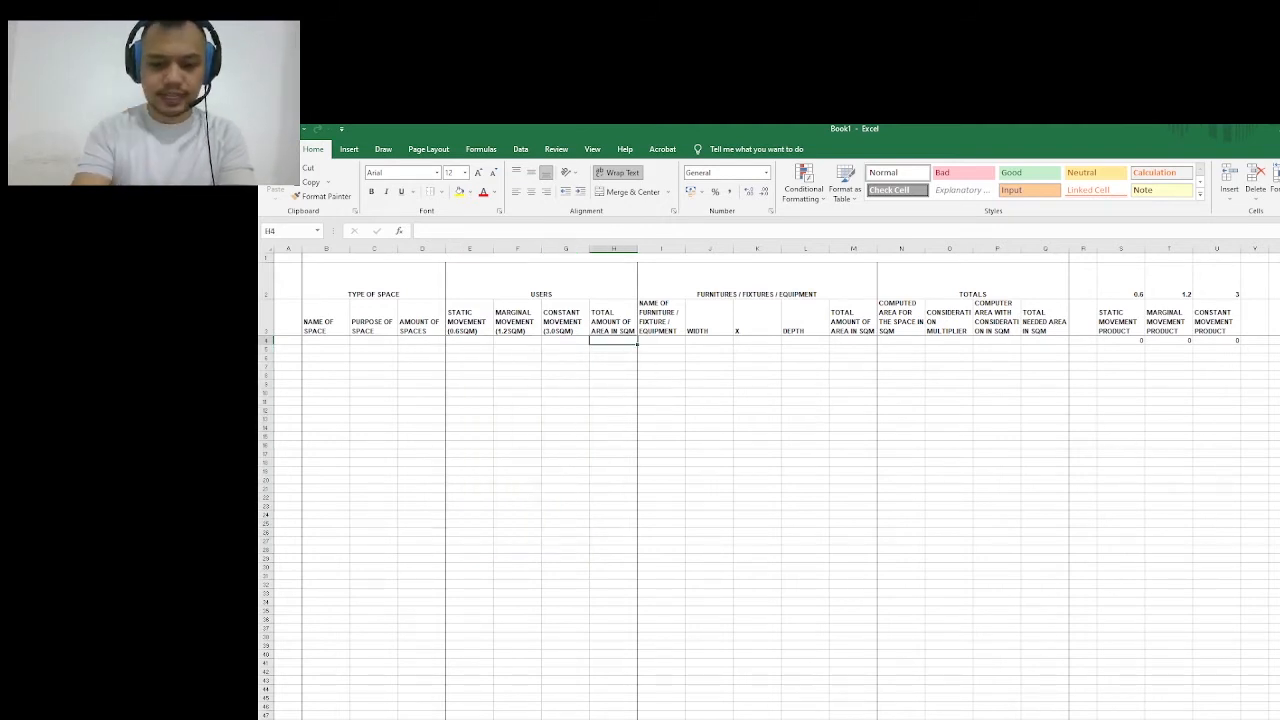
text(=)
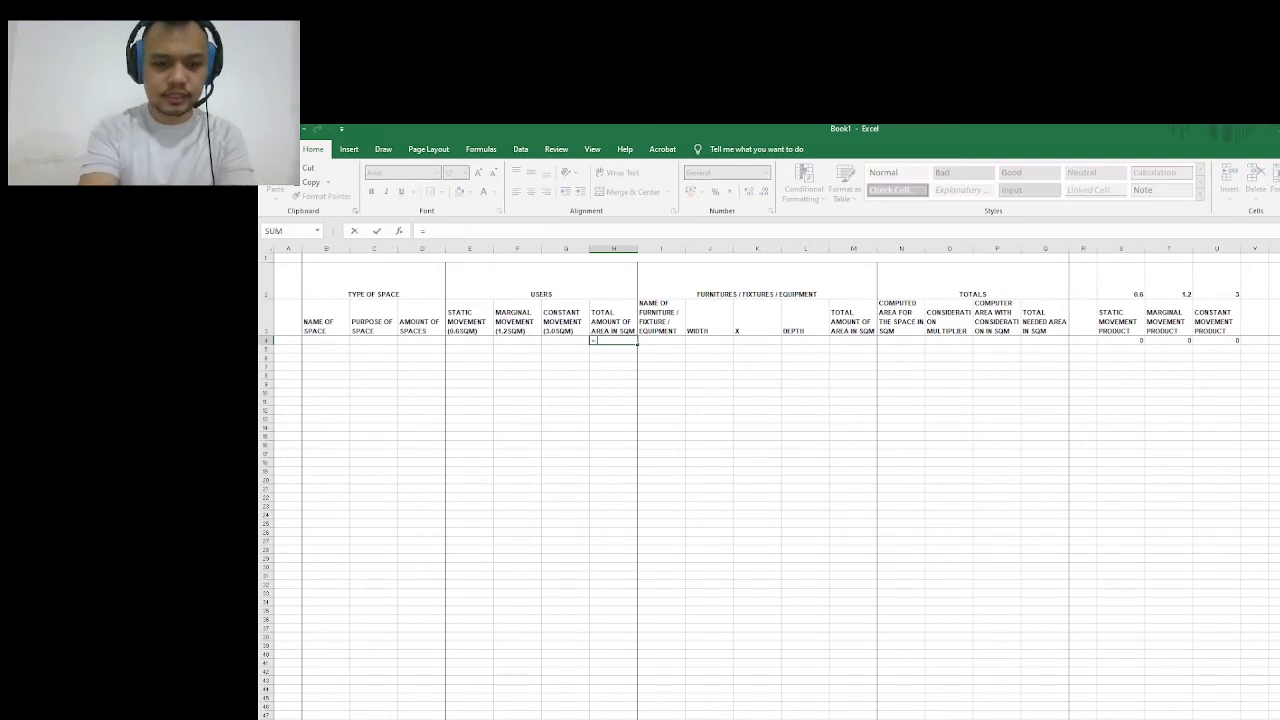
text(()
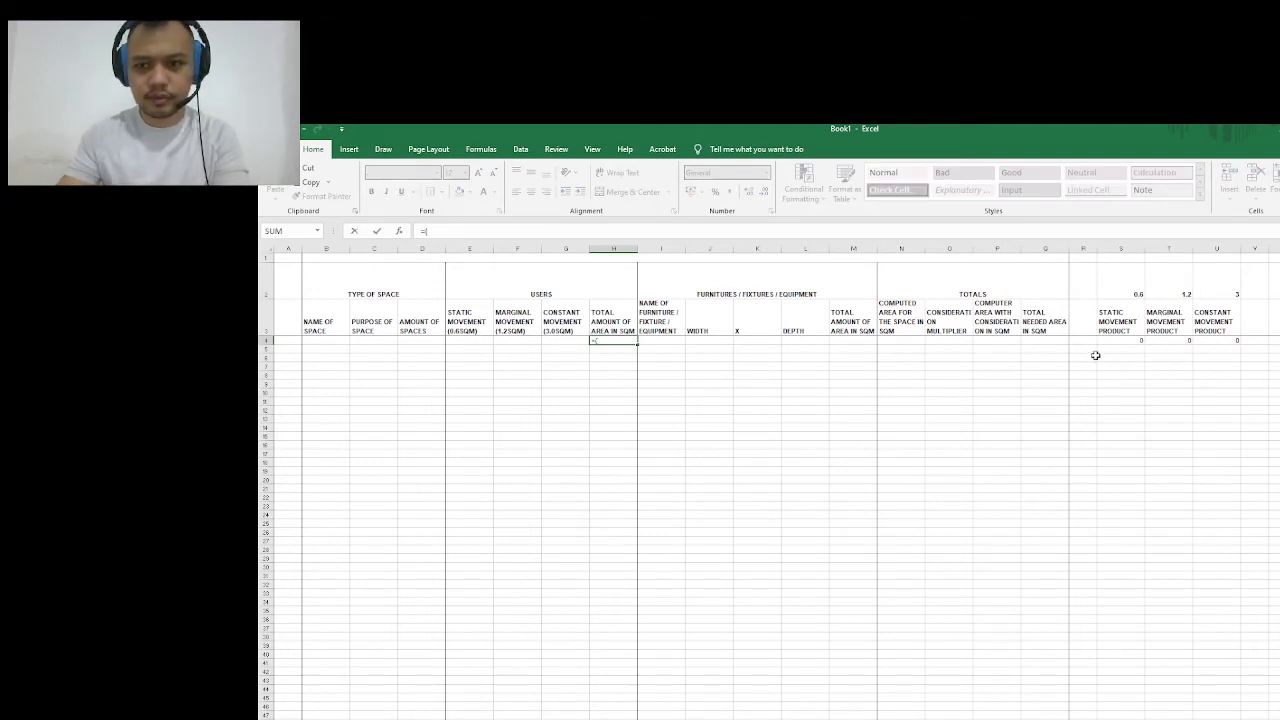
drag(1117, 340, 1229, 341)
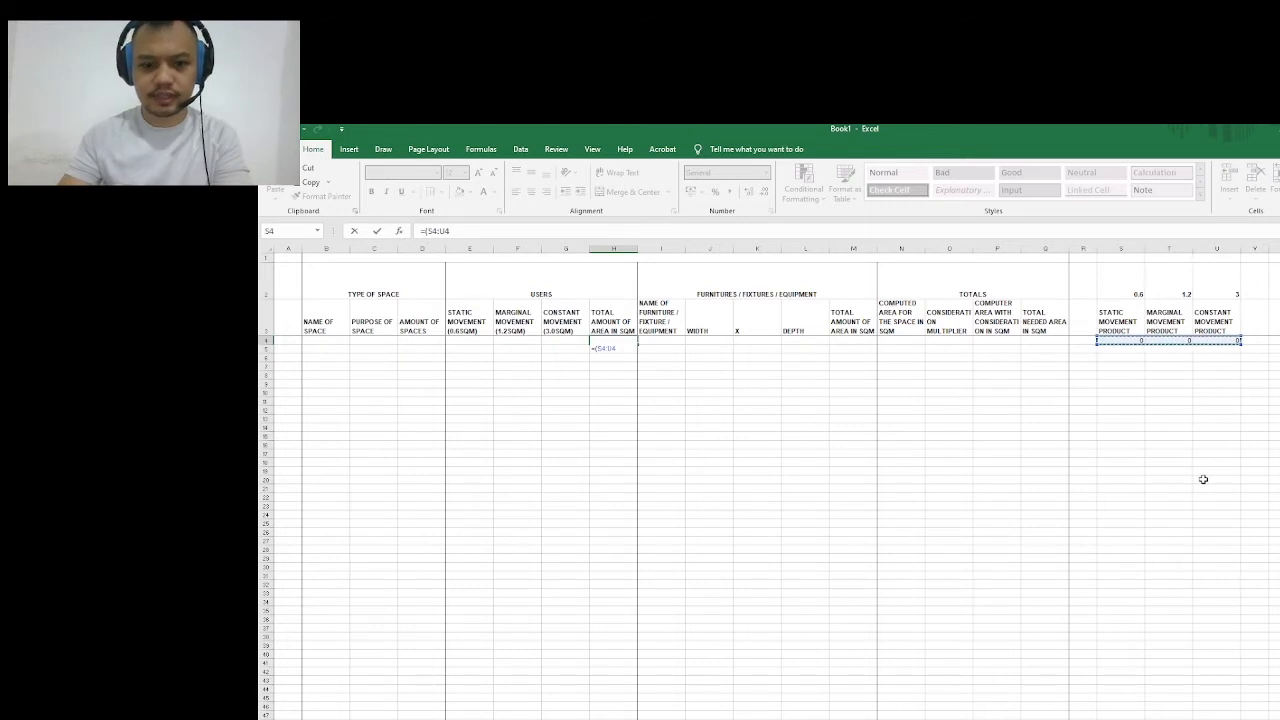
key(Return)
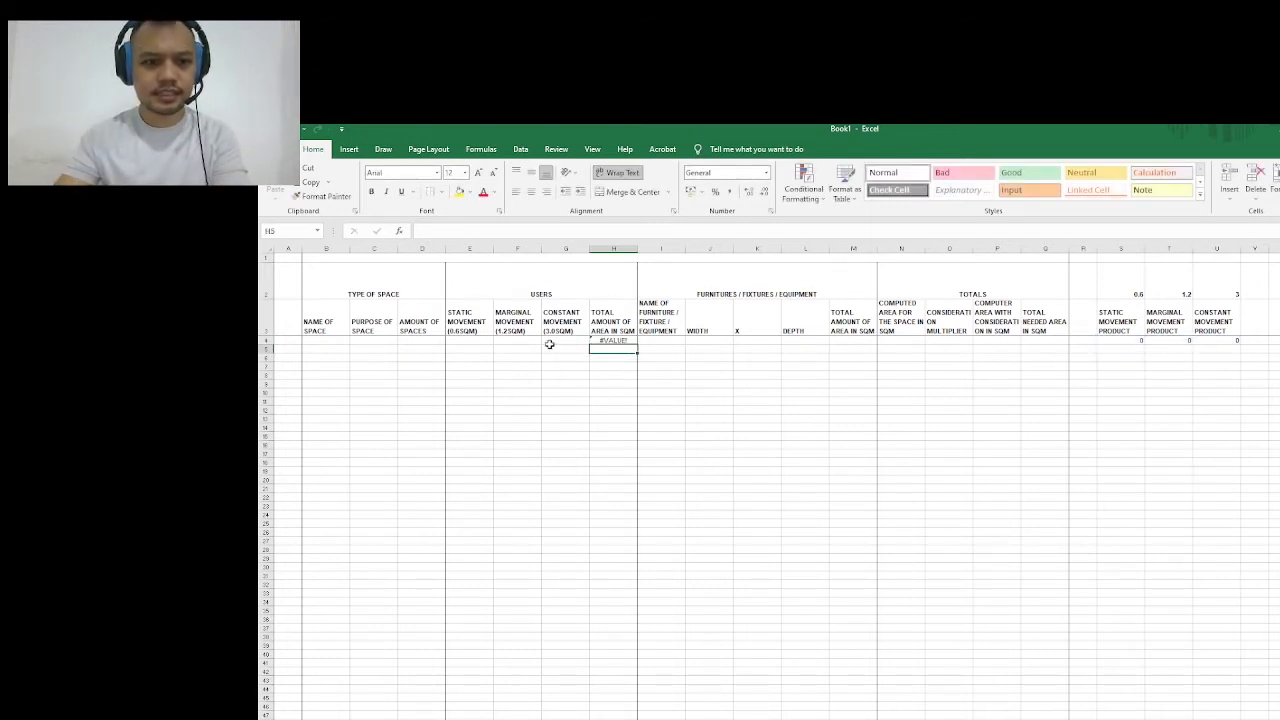
Enter a test user count of 1 in the STATIC MOVEMENT cell E4
click(477, 340)
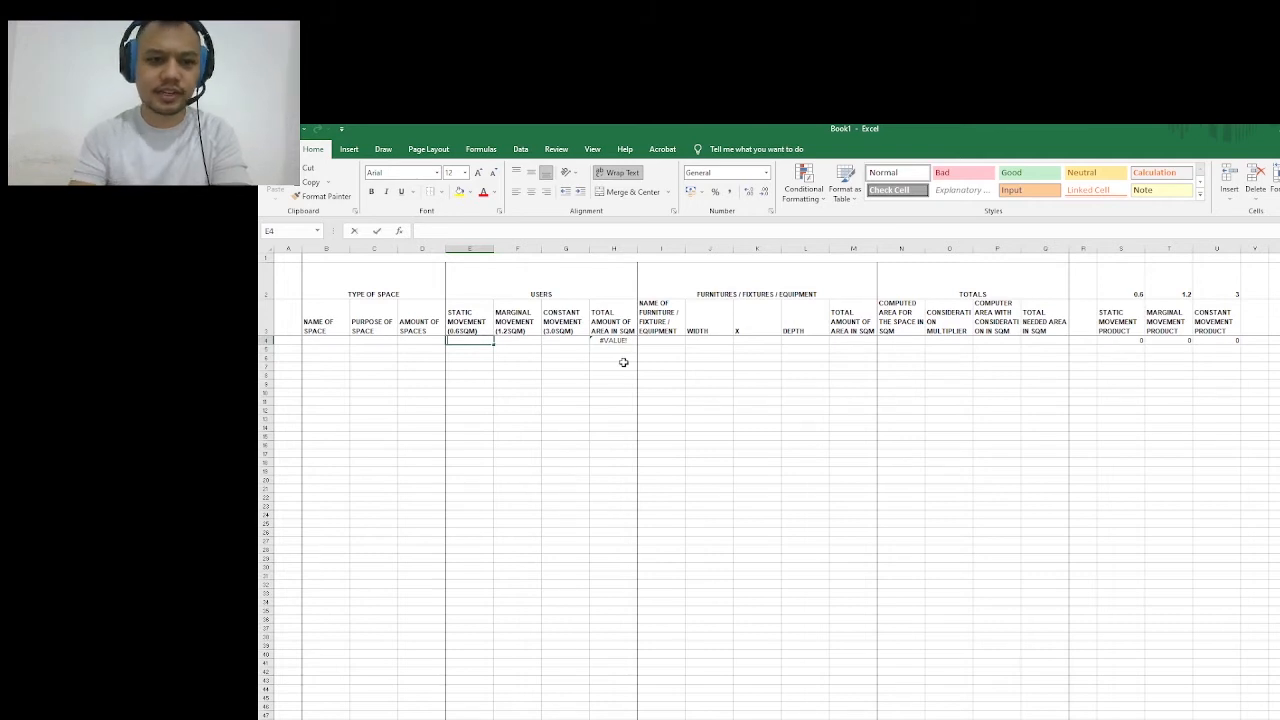
text(1)
key(Return)
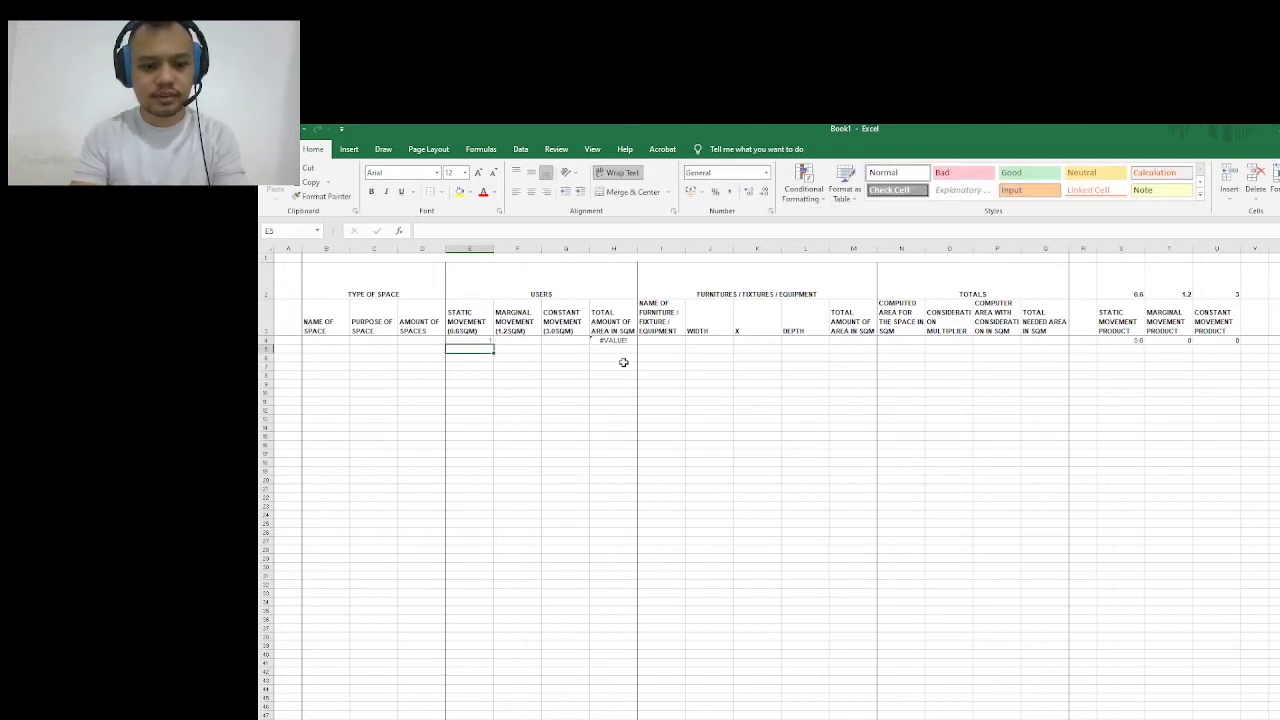
Undo the test entry in E4 and replace the total user area formula in H4 with =SUM(S4:U4)
key(ctrl+z)
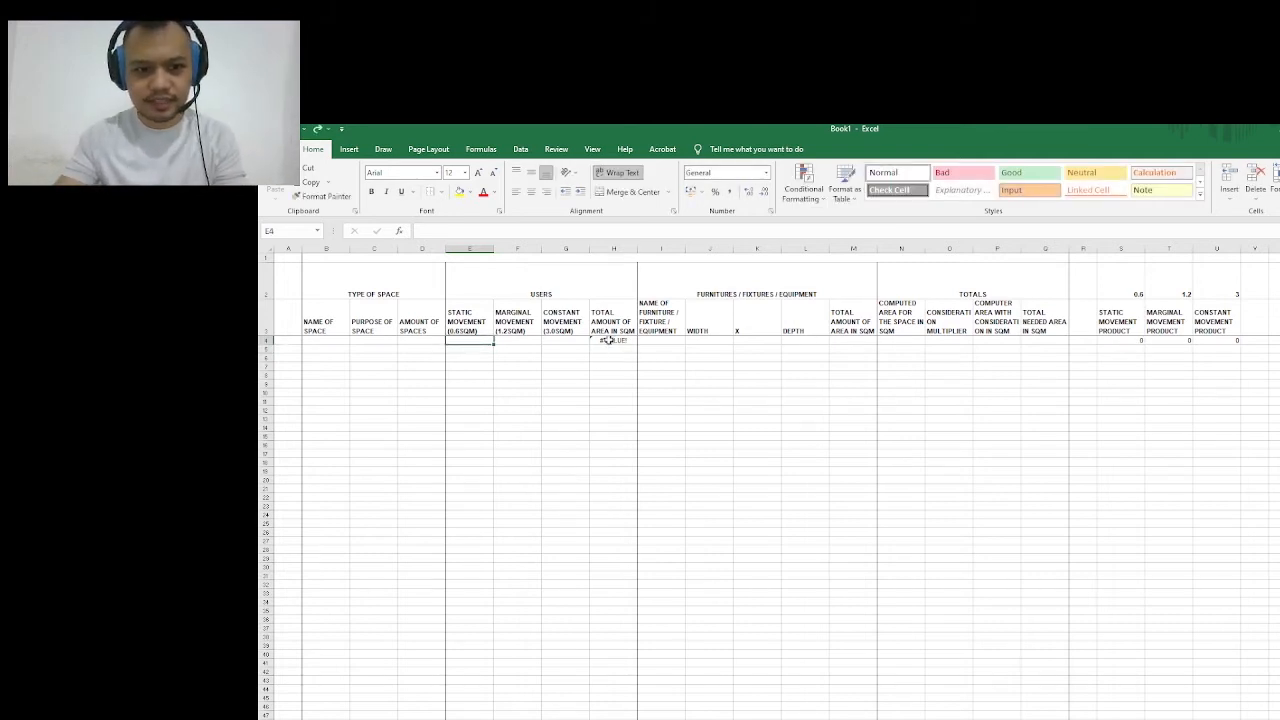
click(607, 340)
text(=)
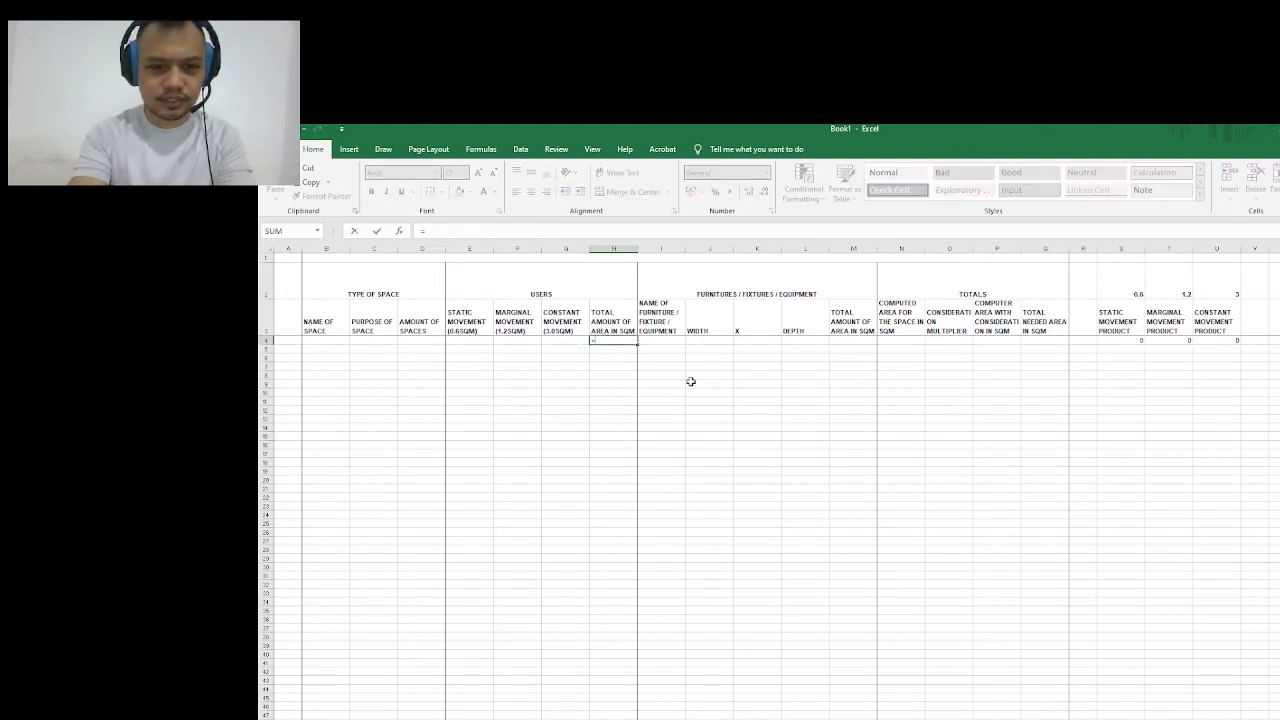
text(SUM)
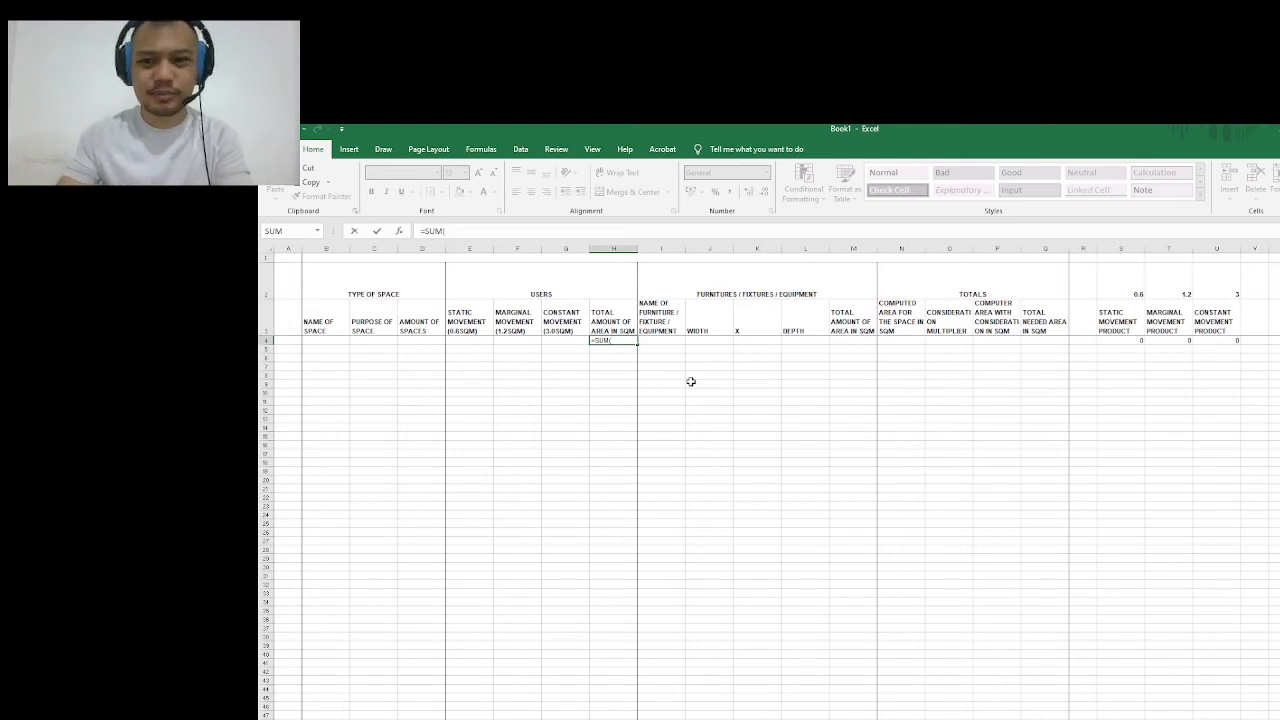
text(()
drag(1131, 340, 1232, 341)
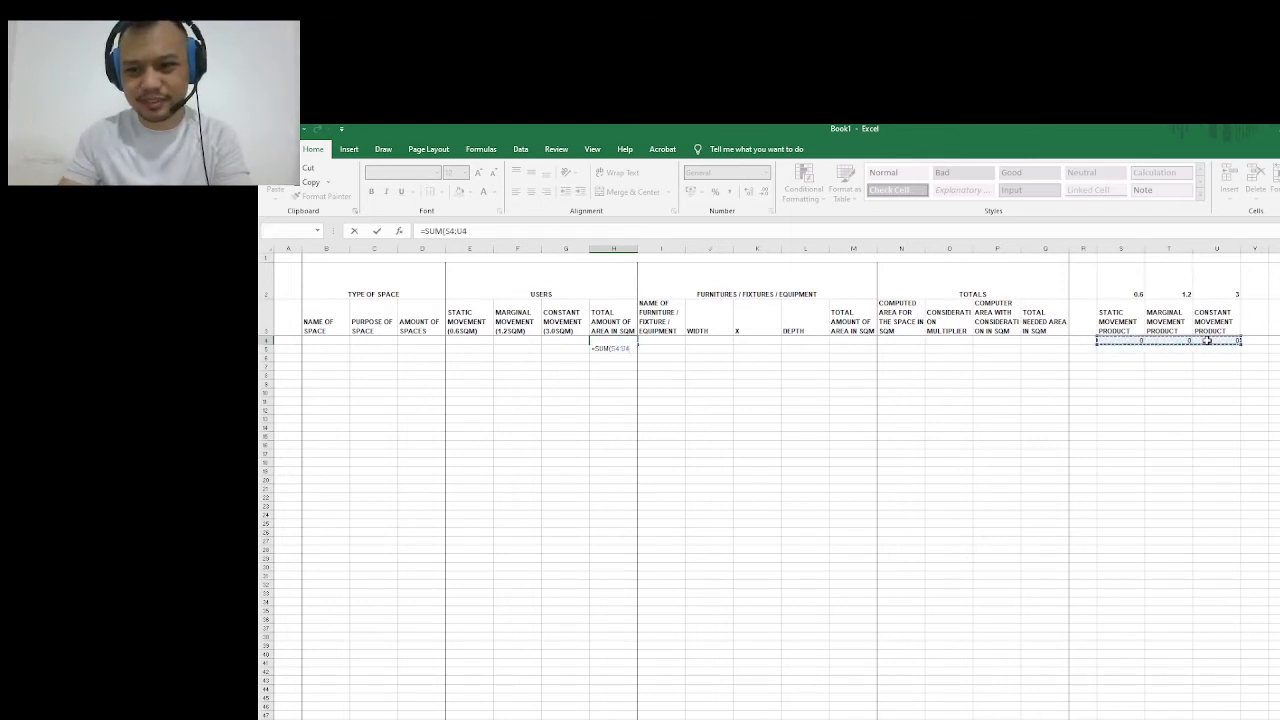
text())
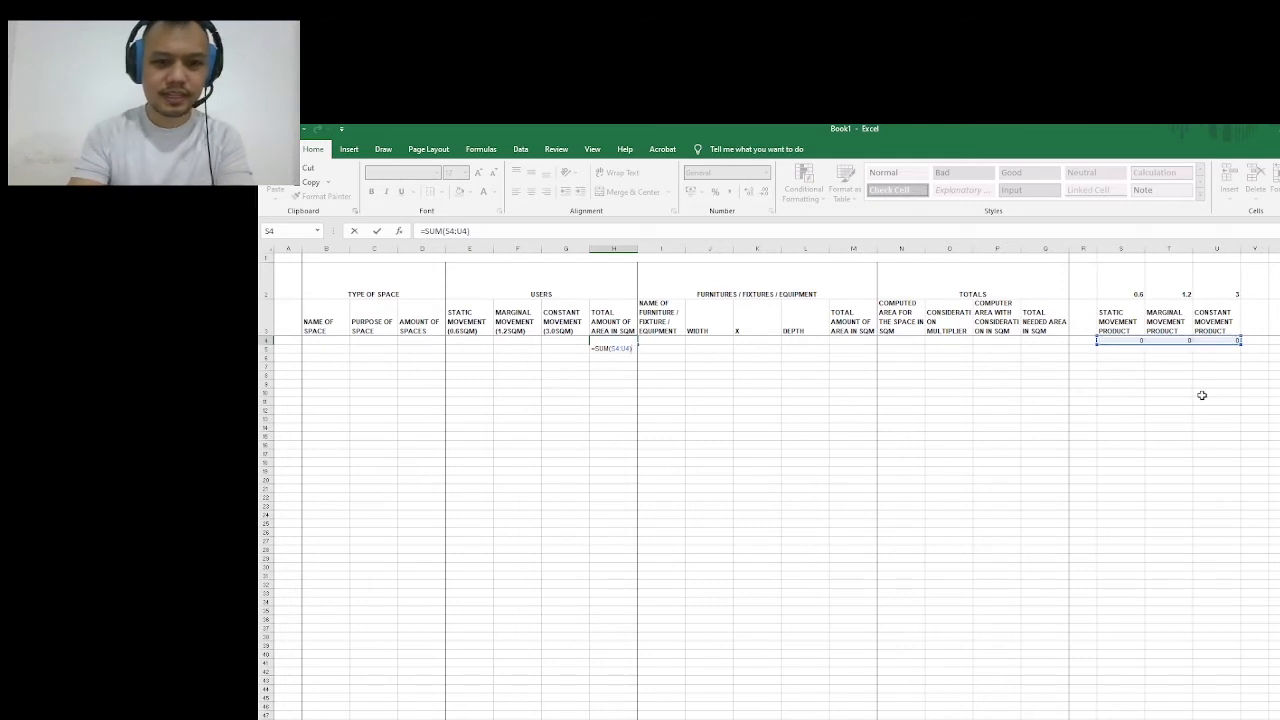
key(Return)
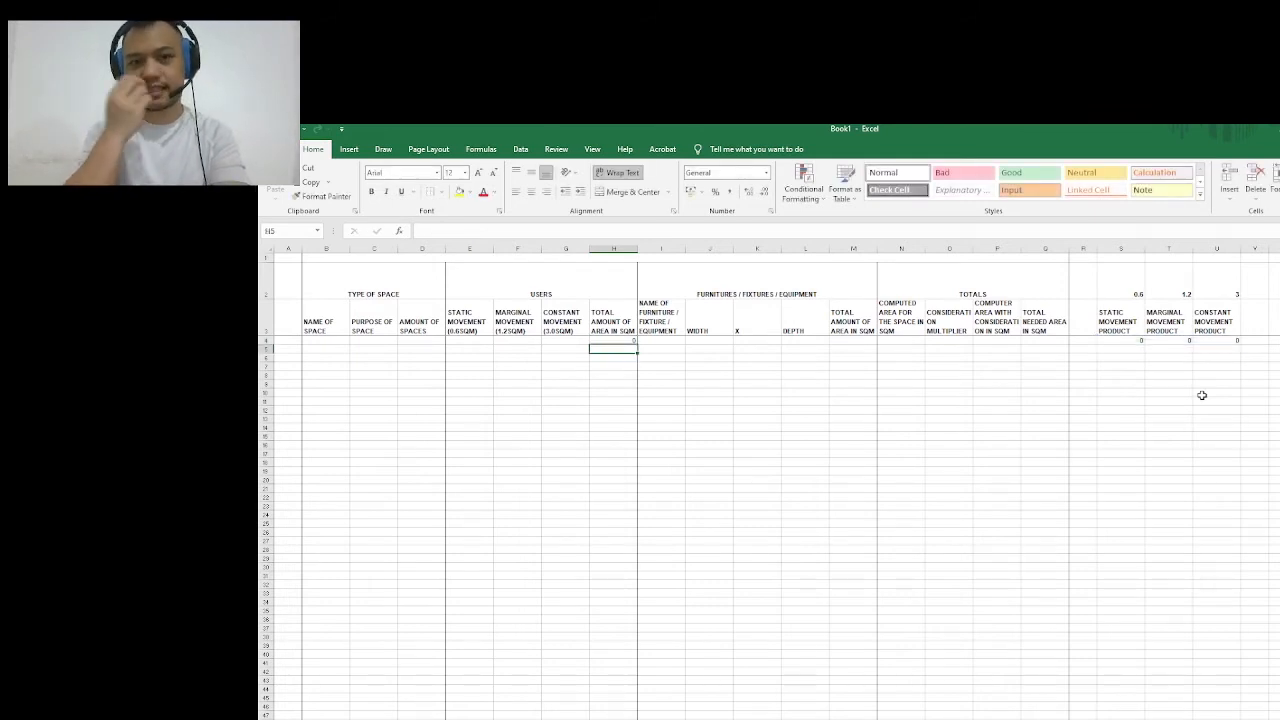
Test the user area total by entering 1, 2 and 3 as static movement in E4, and clear the cell
key(Left)
key(Left)
key(Left)
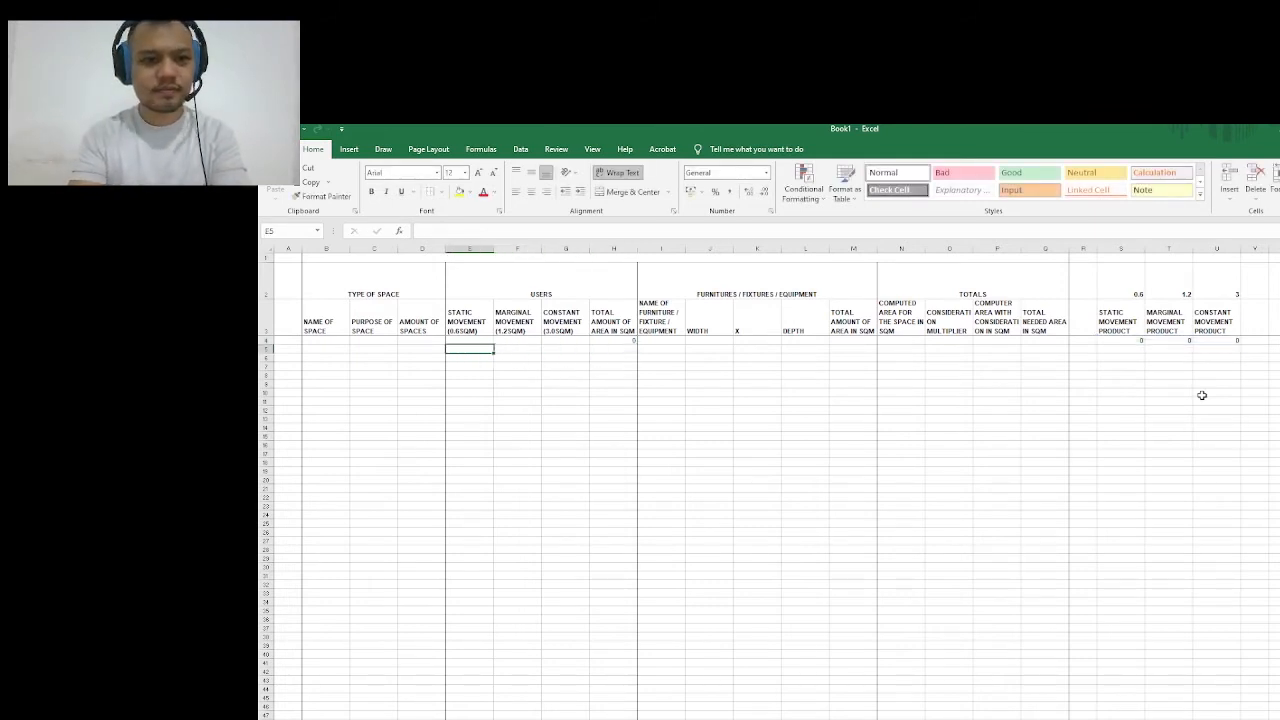
key(Up)
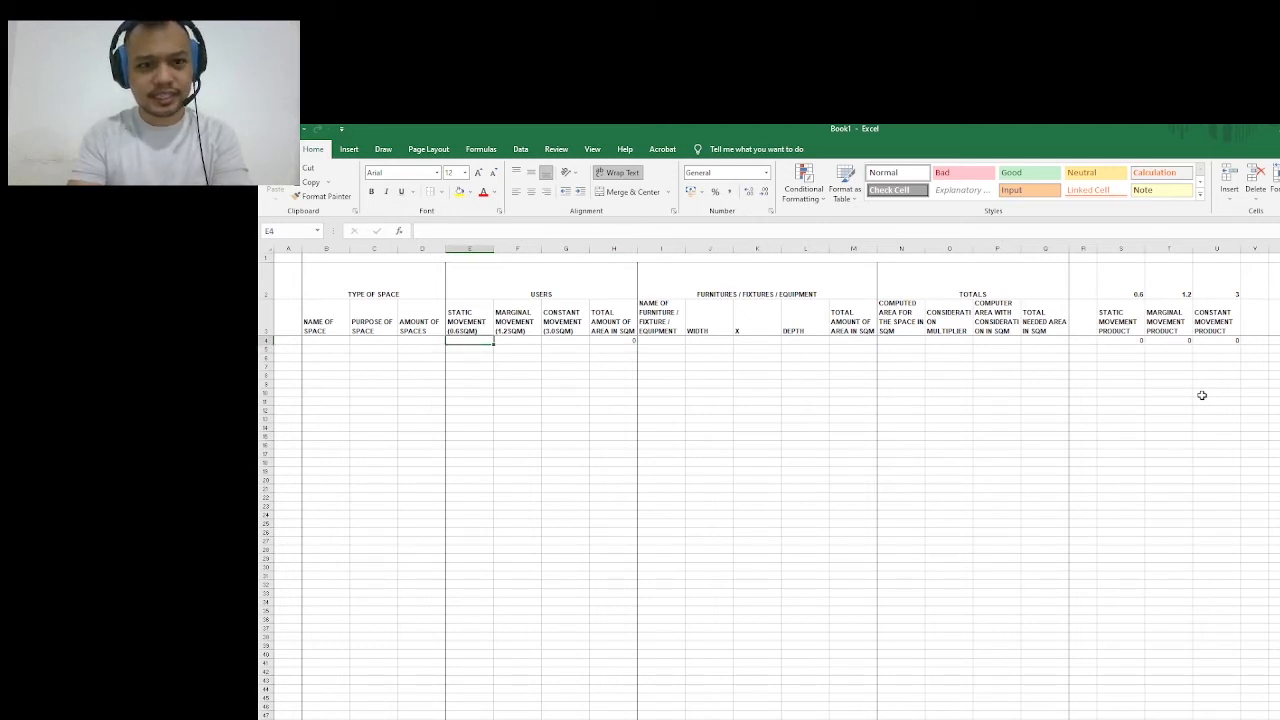
text(1)
key(Return)
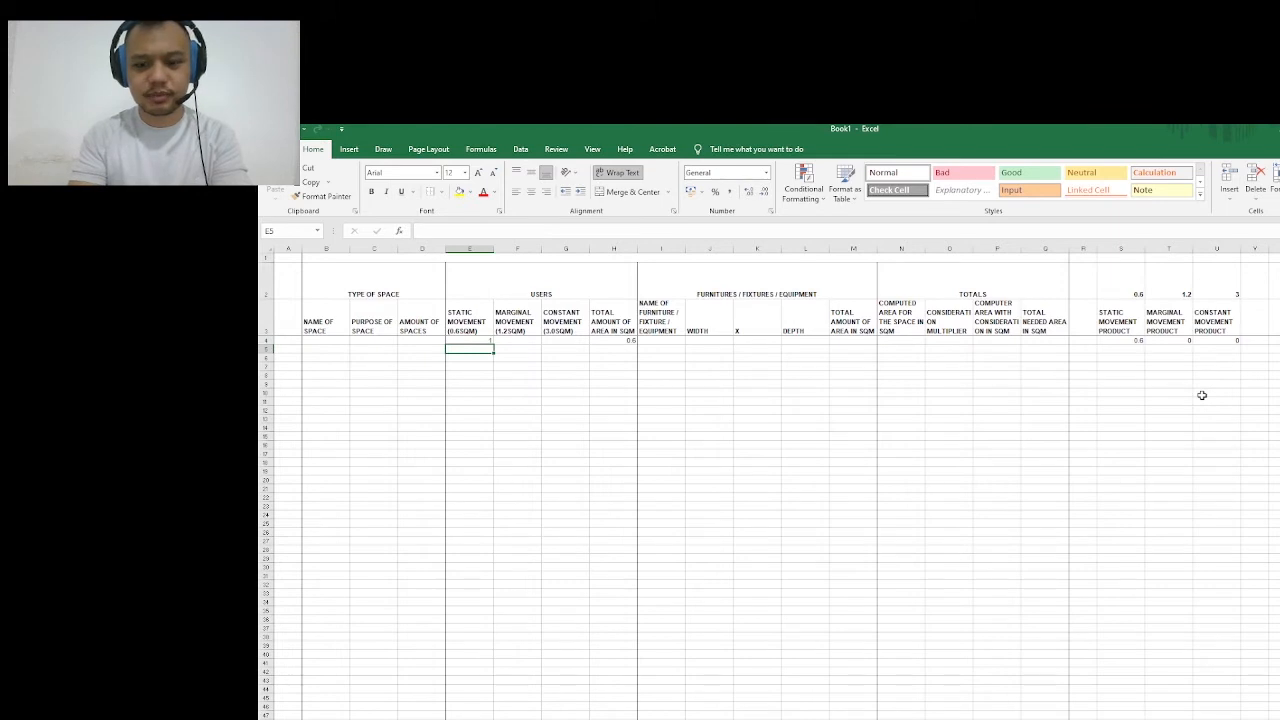
key(Up)
text(2)
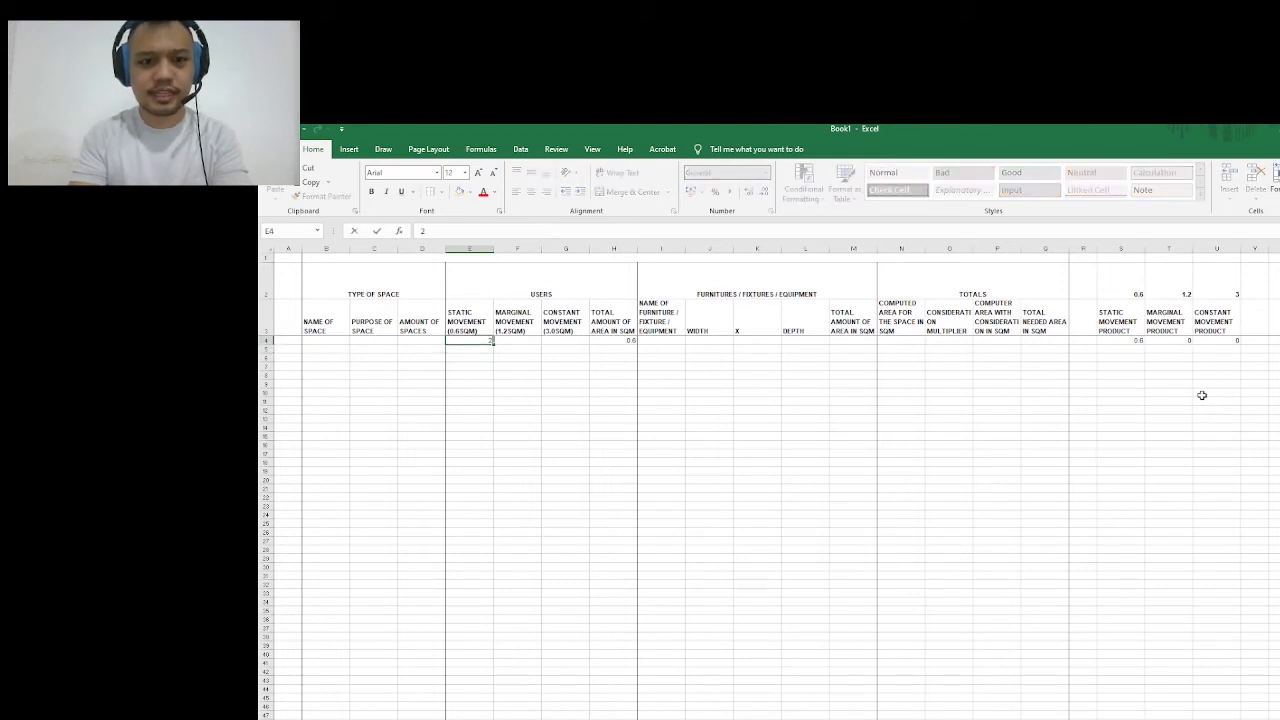
key(Return)
key(Up)
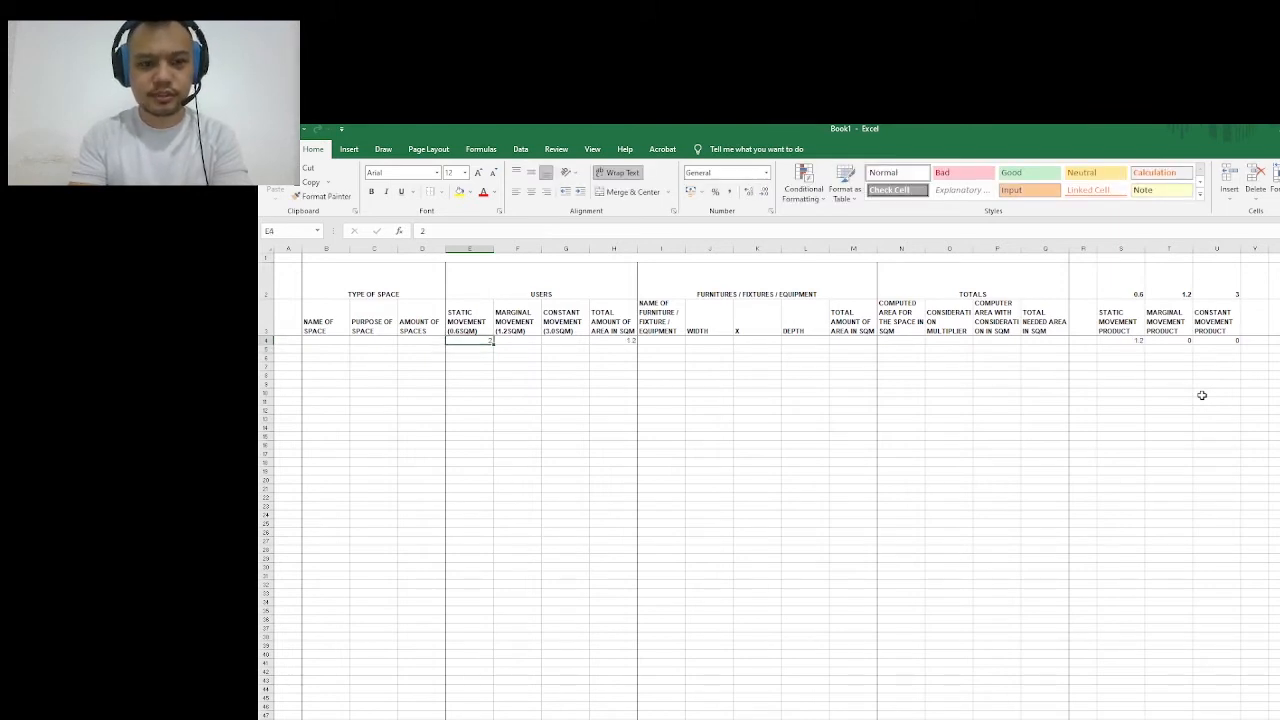
text(3)
key(Return)
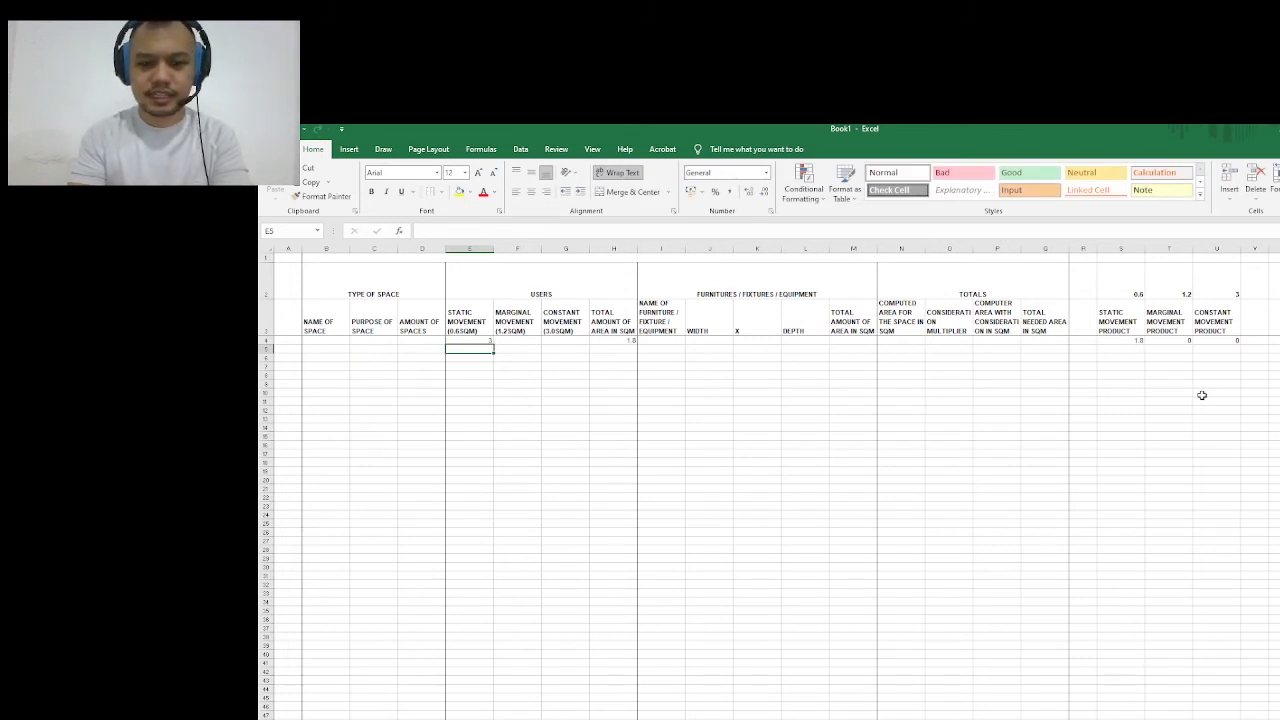
key(Up)
key(Delete)
Test the marginal movement calculation by entering 1 in F4, and clear the cell
key(Right)
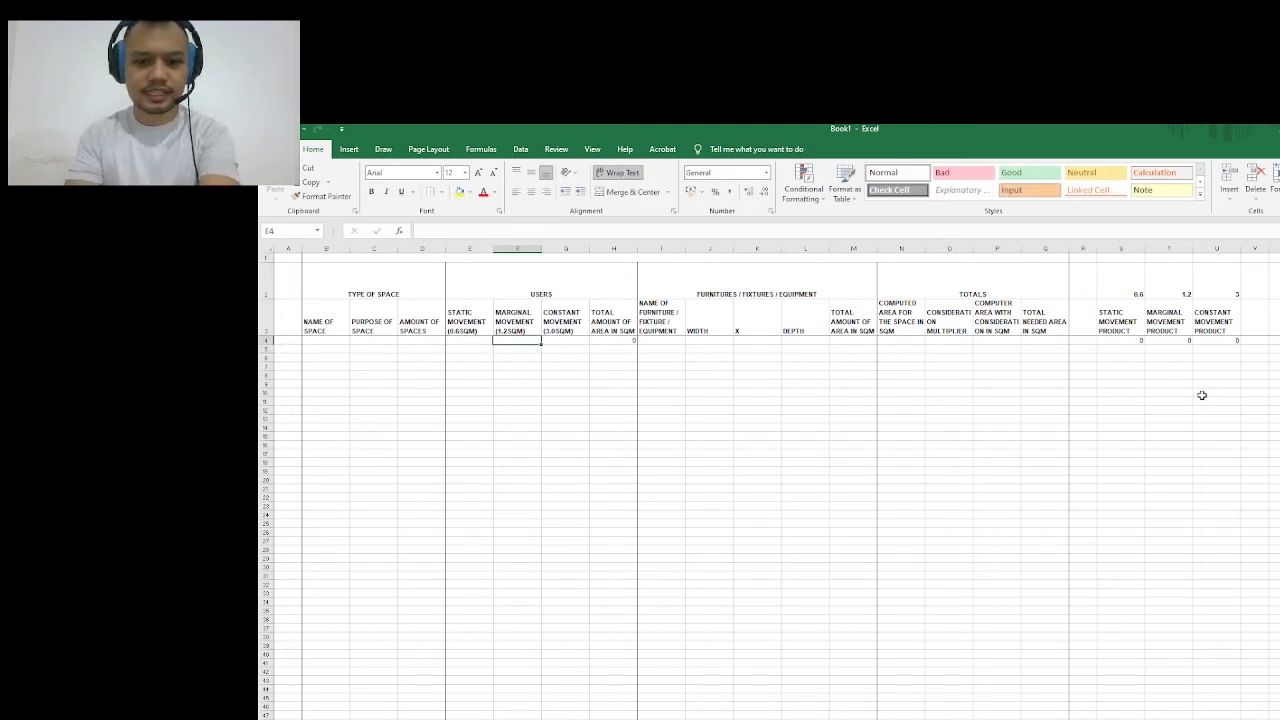
text(1)
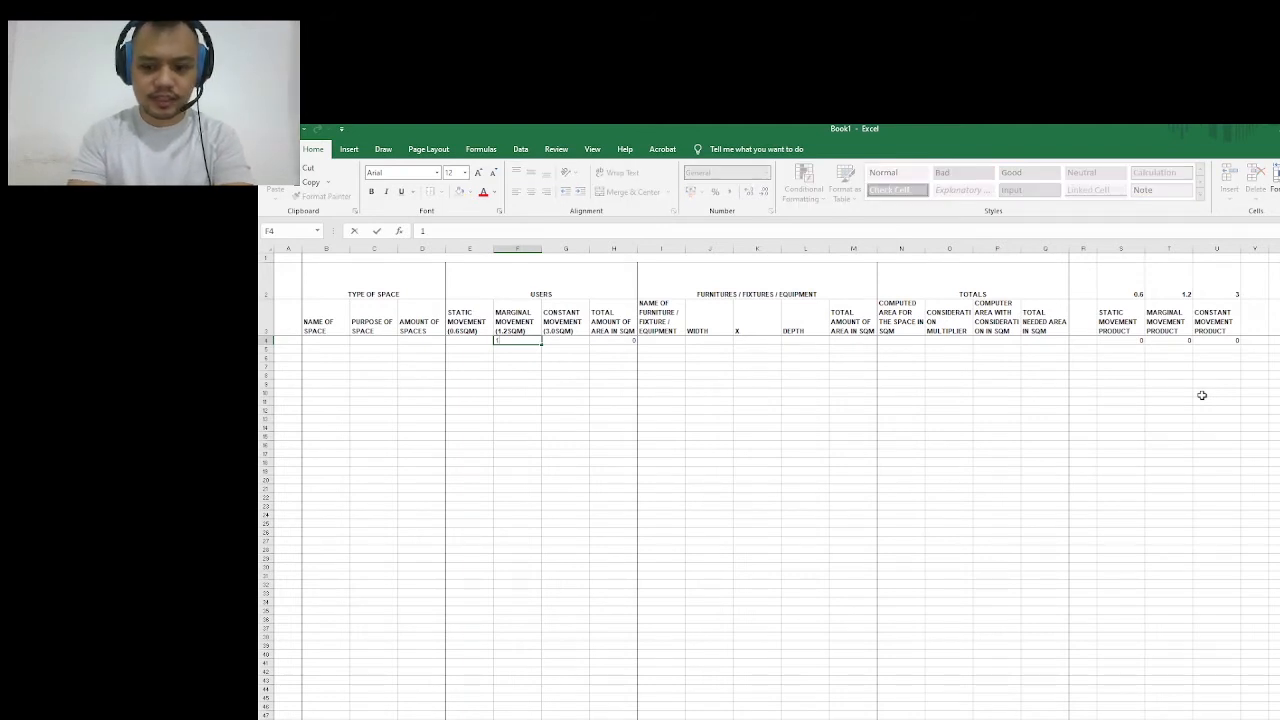
key(Right)
key(Left)
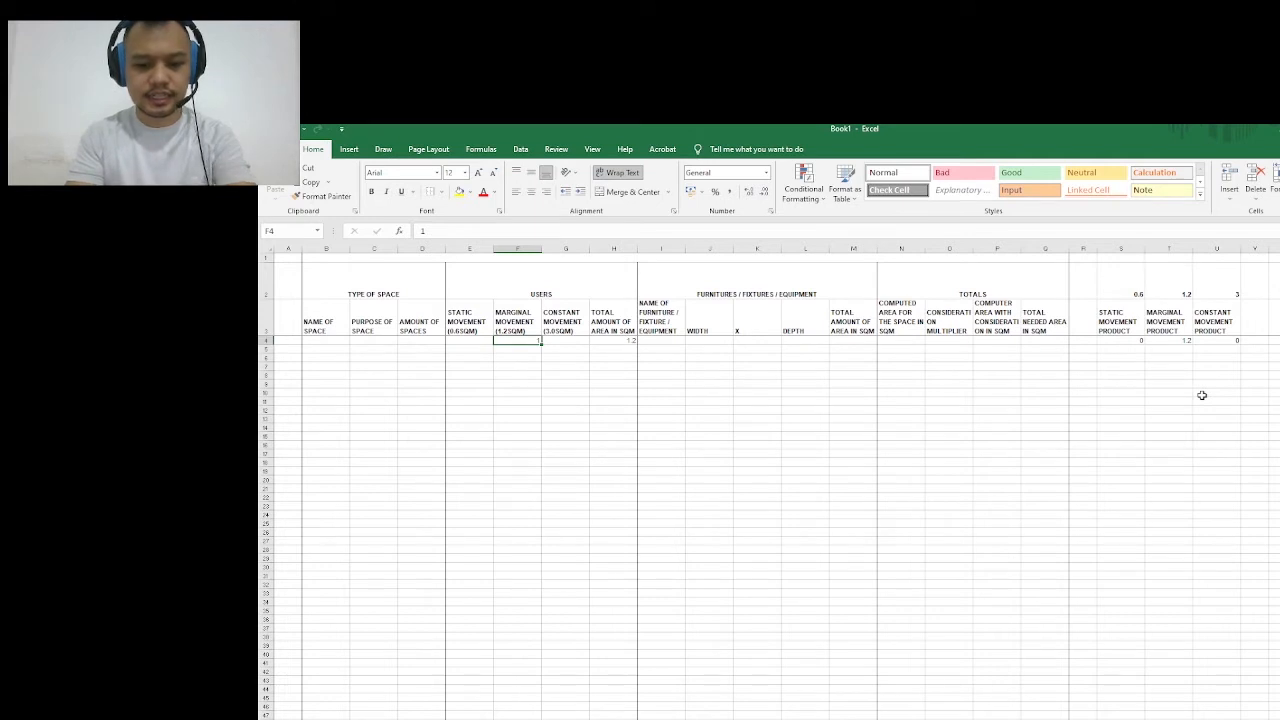
key(Delete)
Test the constant movement calculation by entering 1 and 4 in G4, and clear the cell
key(Right)
text(1)
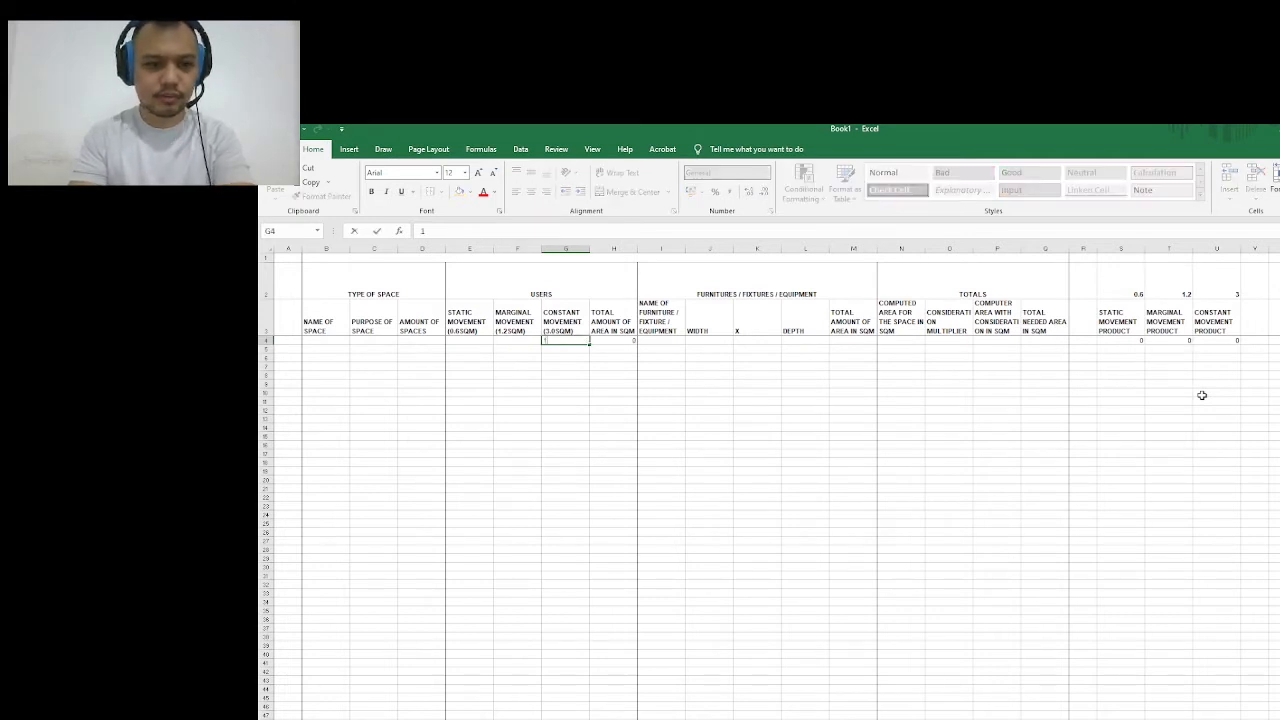
key(Return)
key(Up)
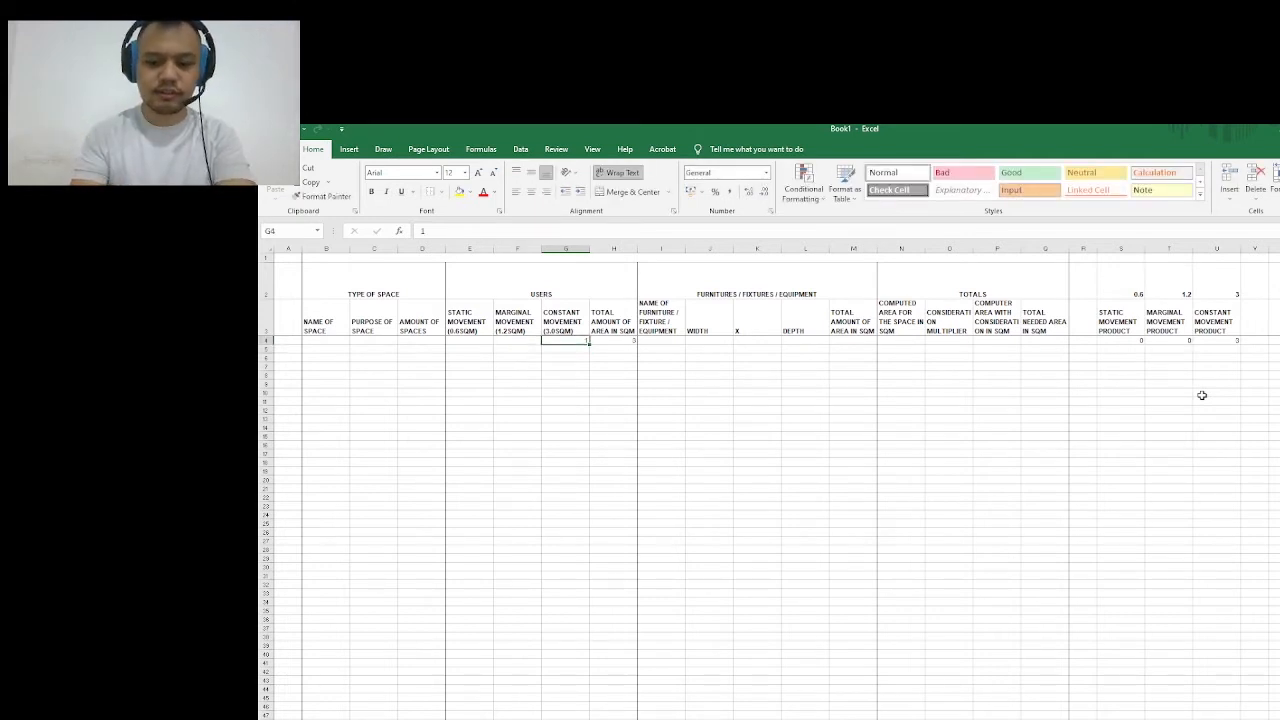
text(4)
key(Return)
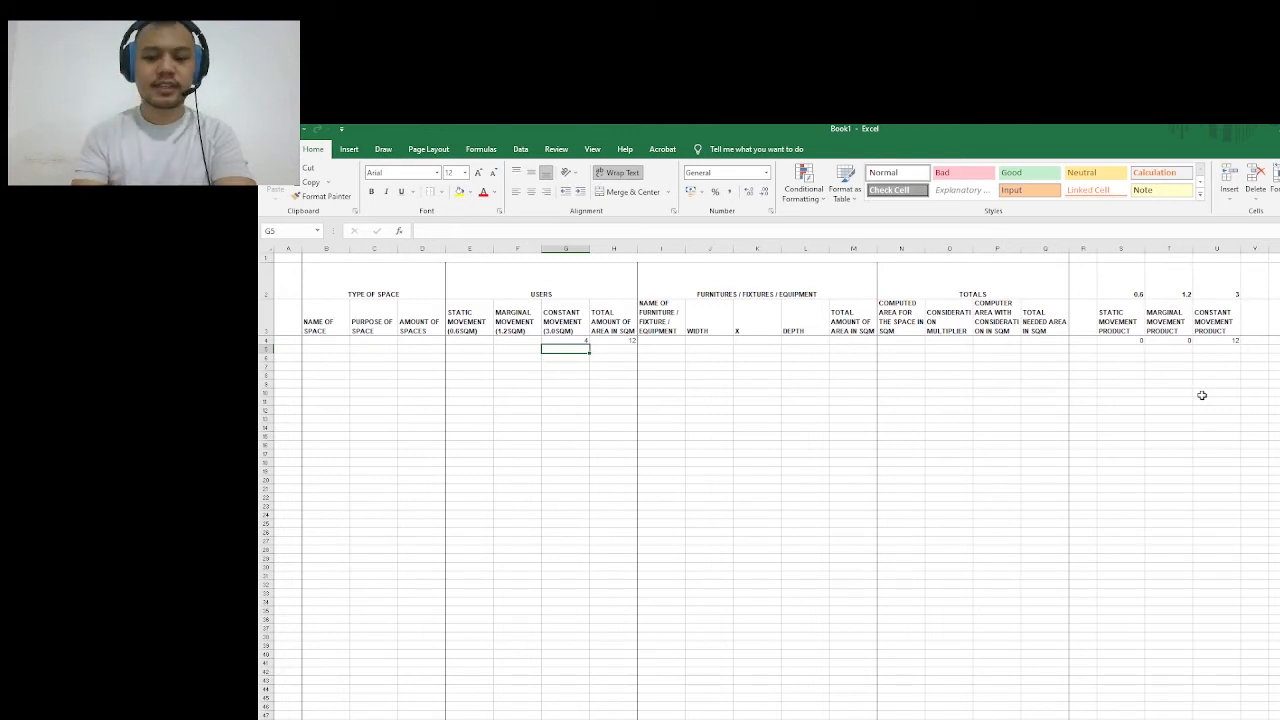
key(Up)
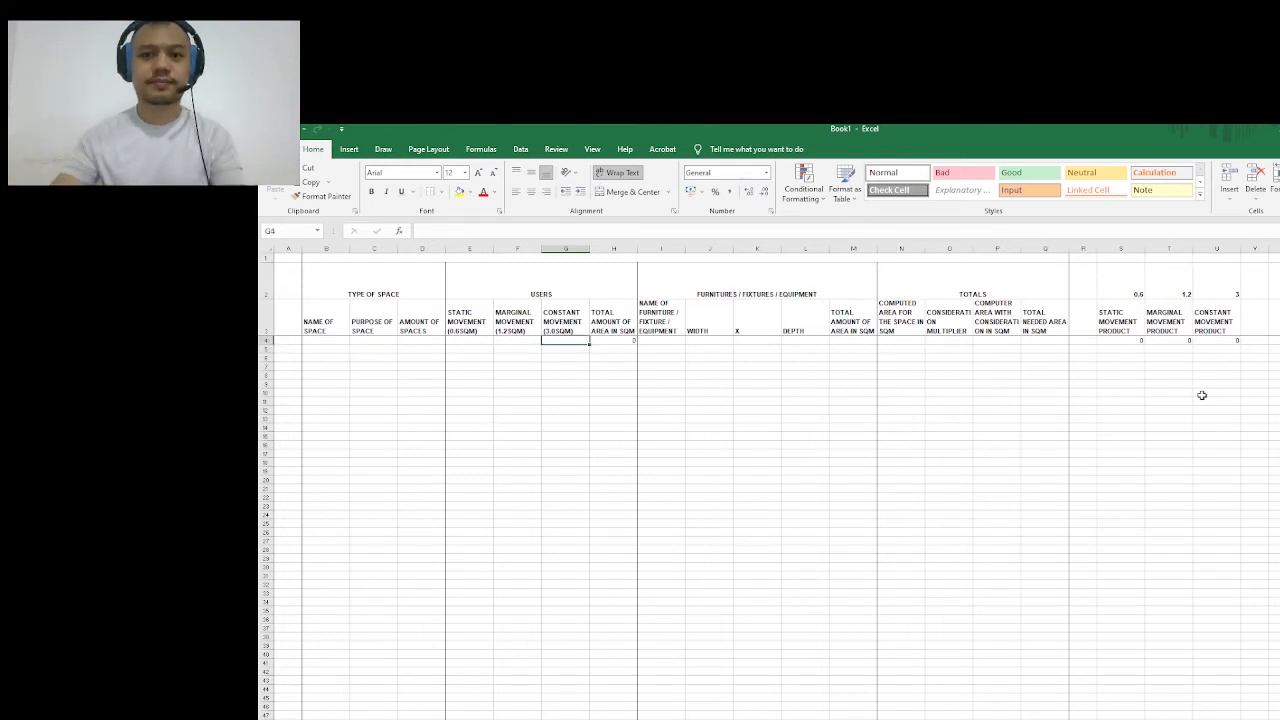
Fill the total user area formula from H4 down to row 1000
click(618, 342)
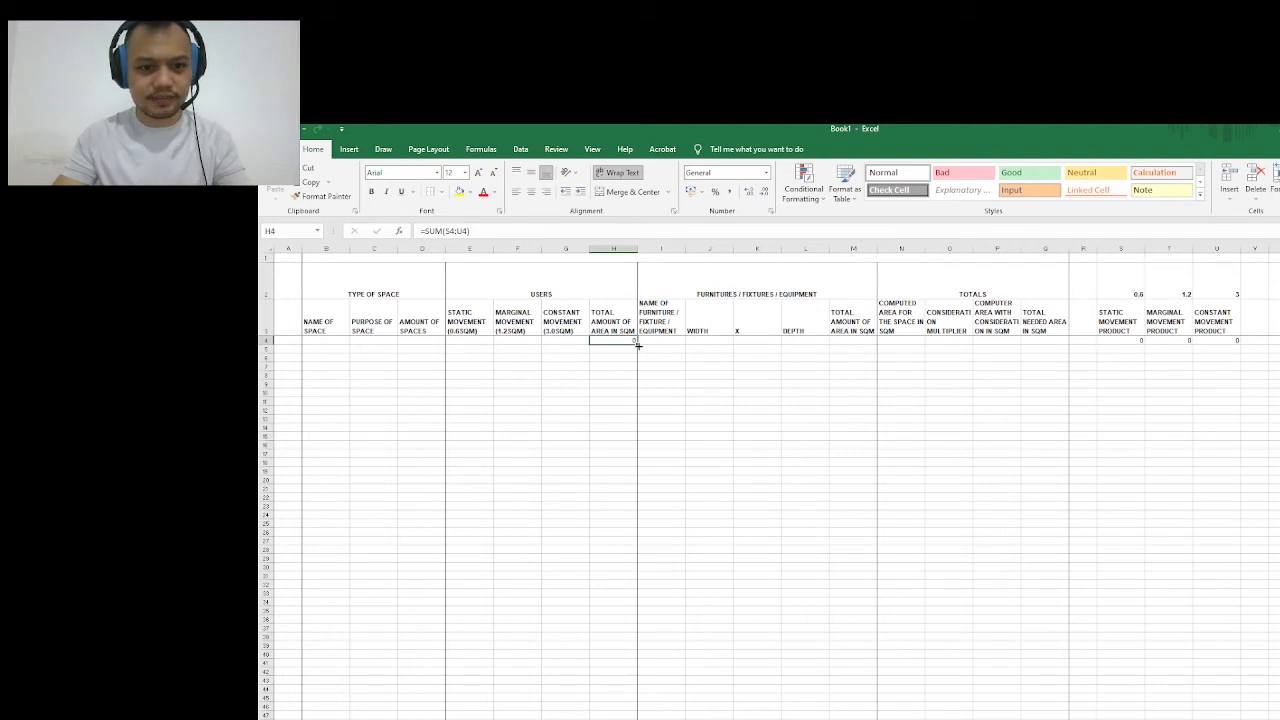
drag(637, 344, 638, 718)
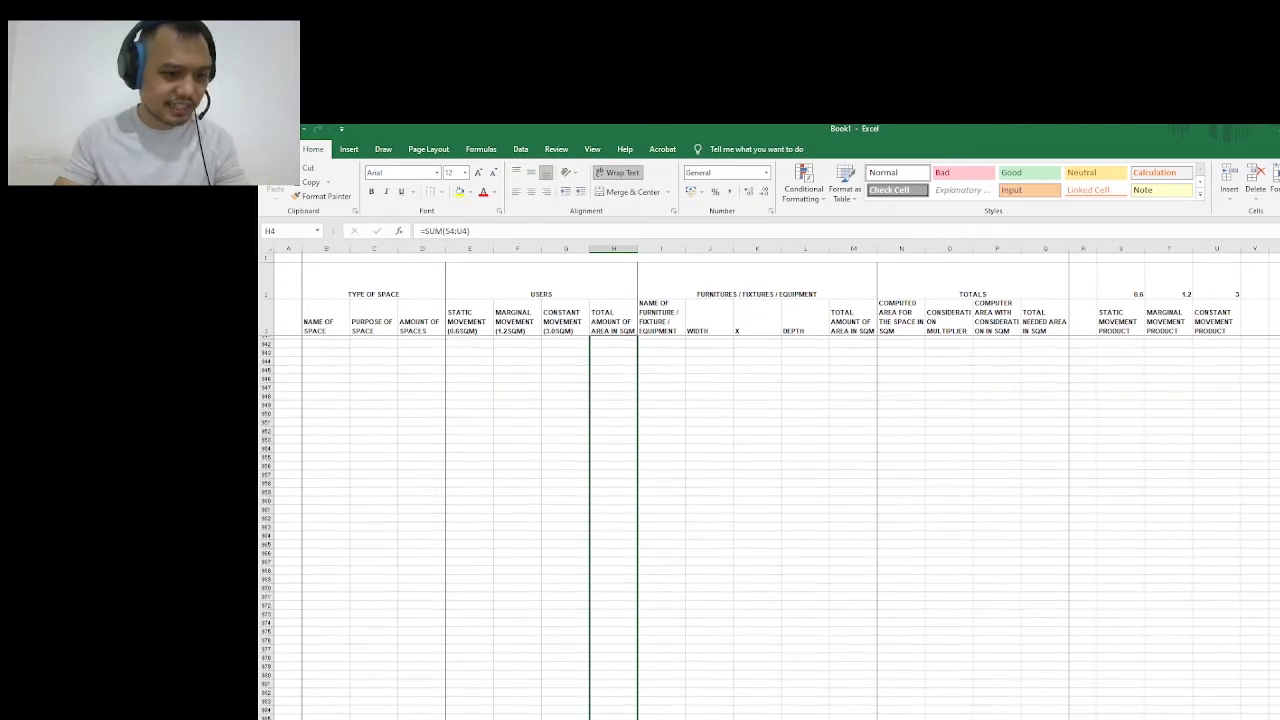
drag(638, 718, 272, 700)
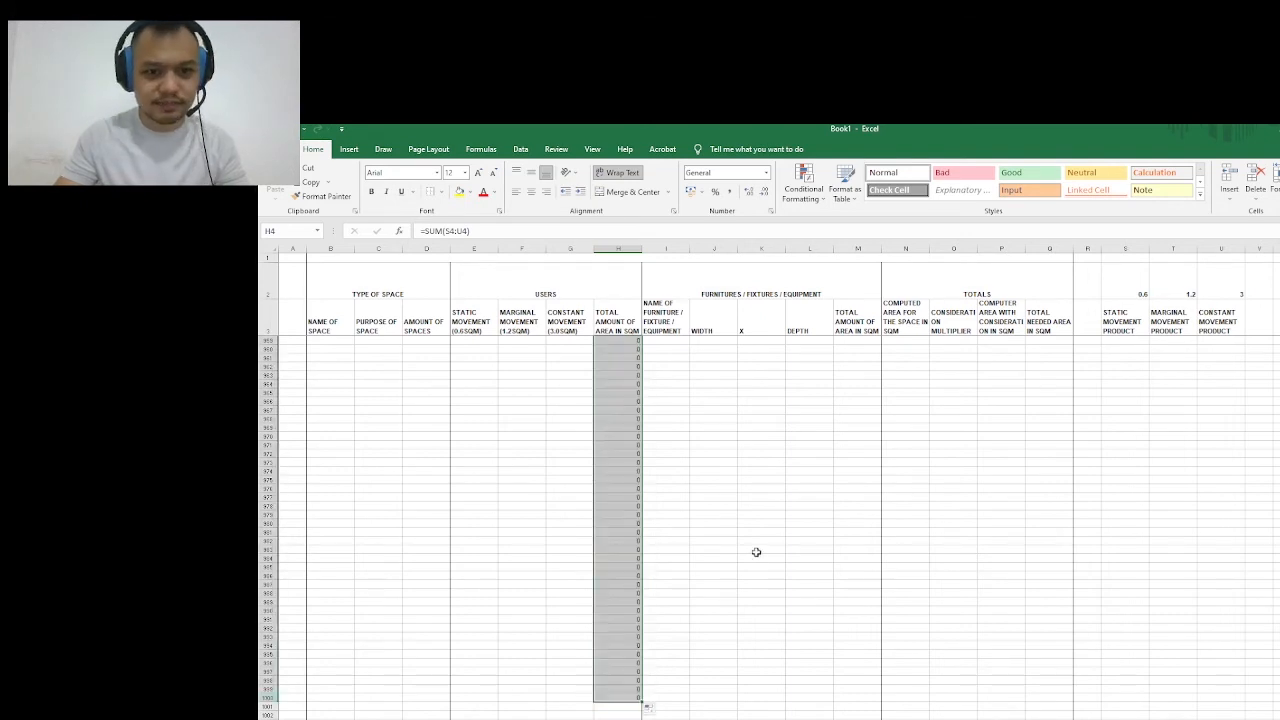
Fill the static, marginal and constant movement product formulas from S4:U4 down to row 1000
scroll(646, 559, up, 7)
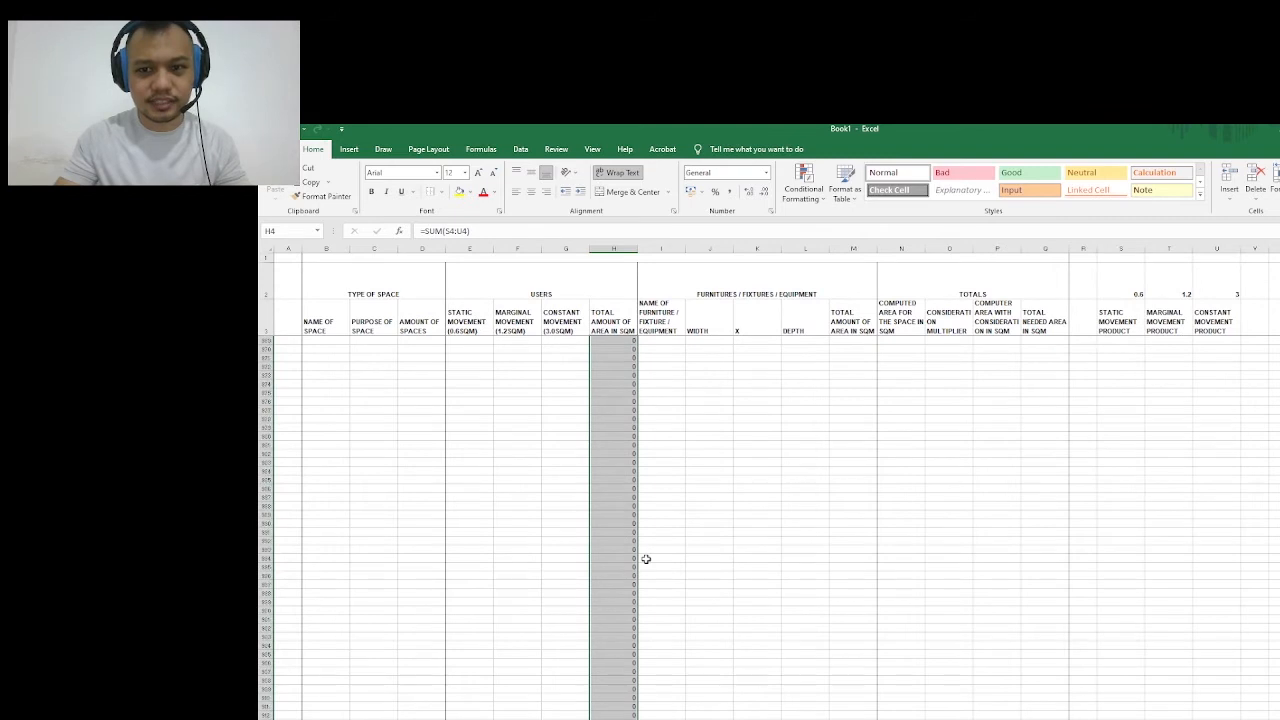
scroll(646, 559, up, 8)
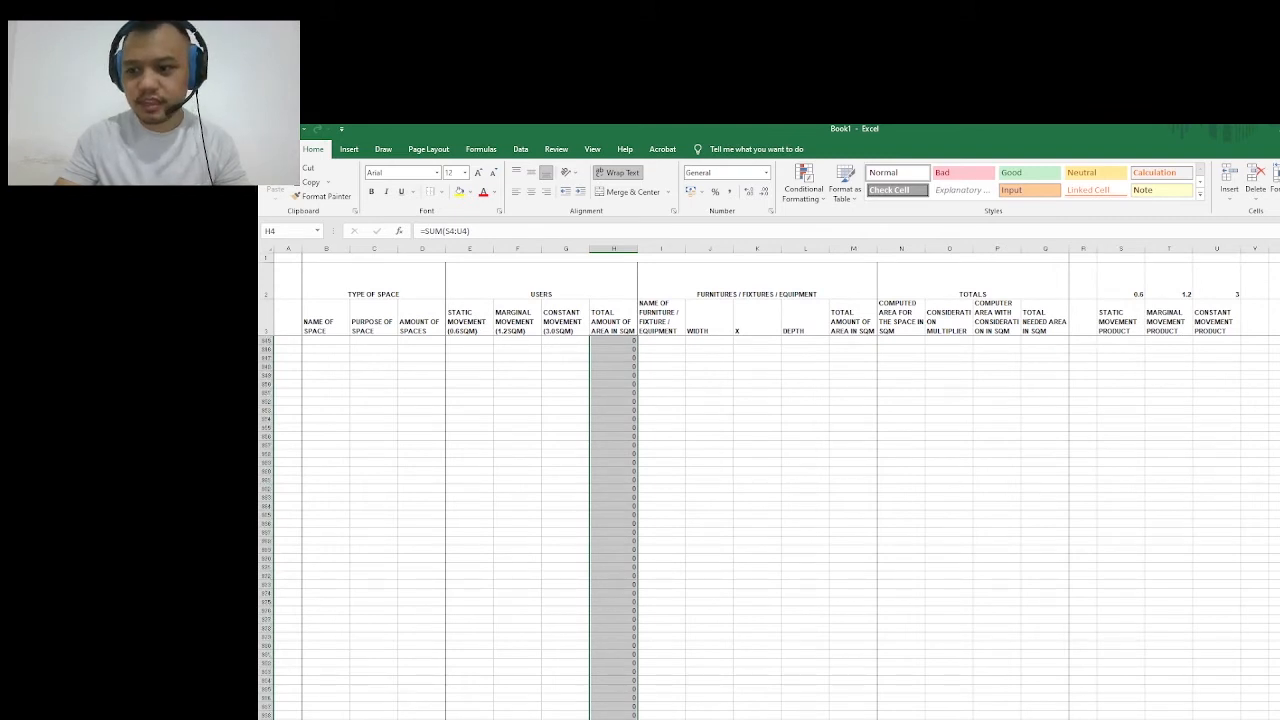
scroll(646, 559, up, 20)
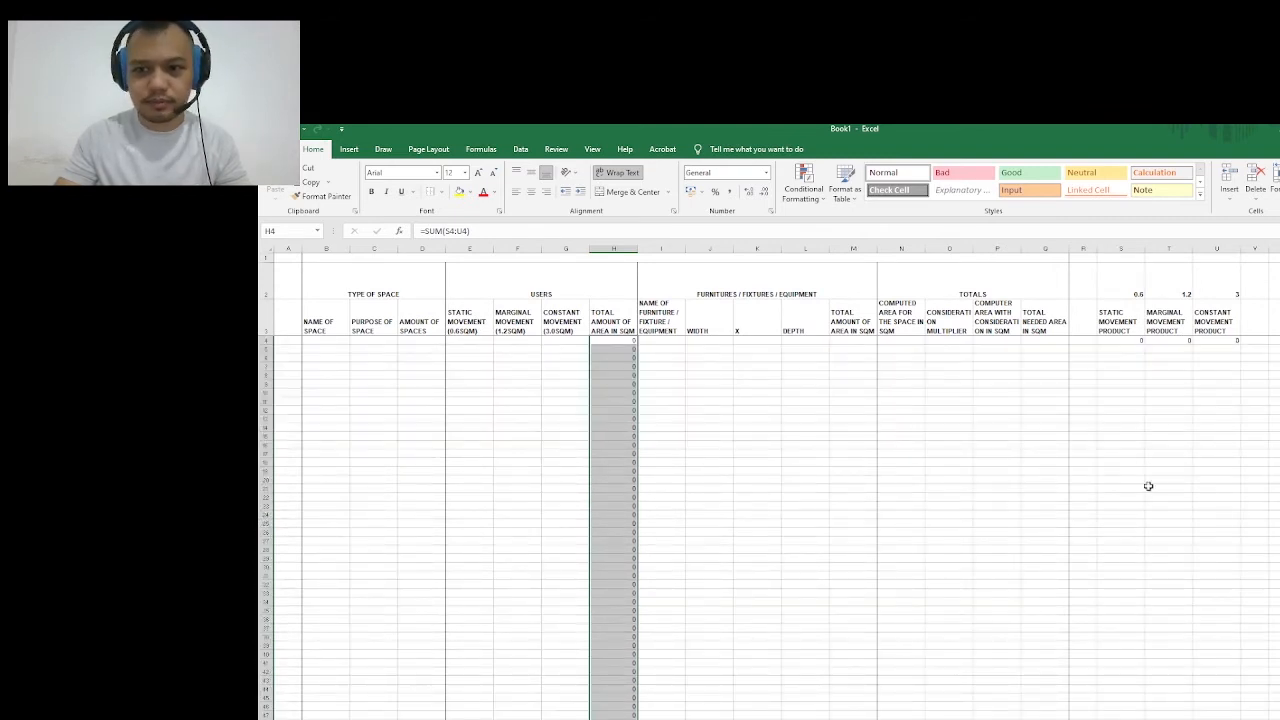
drag(1137, 343, 1223, 346)
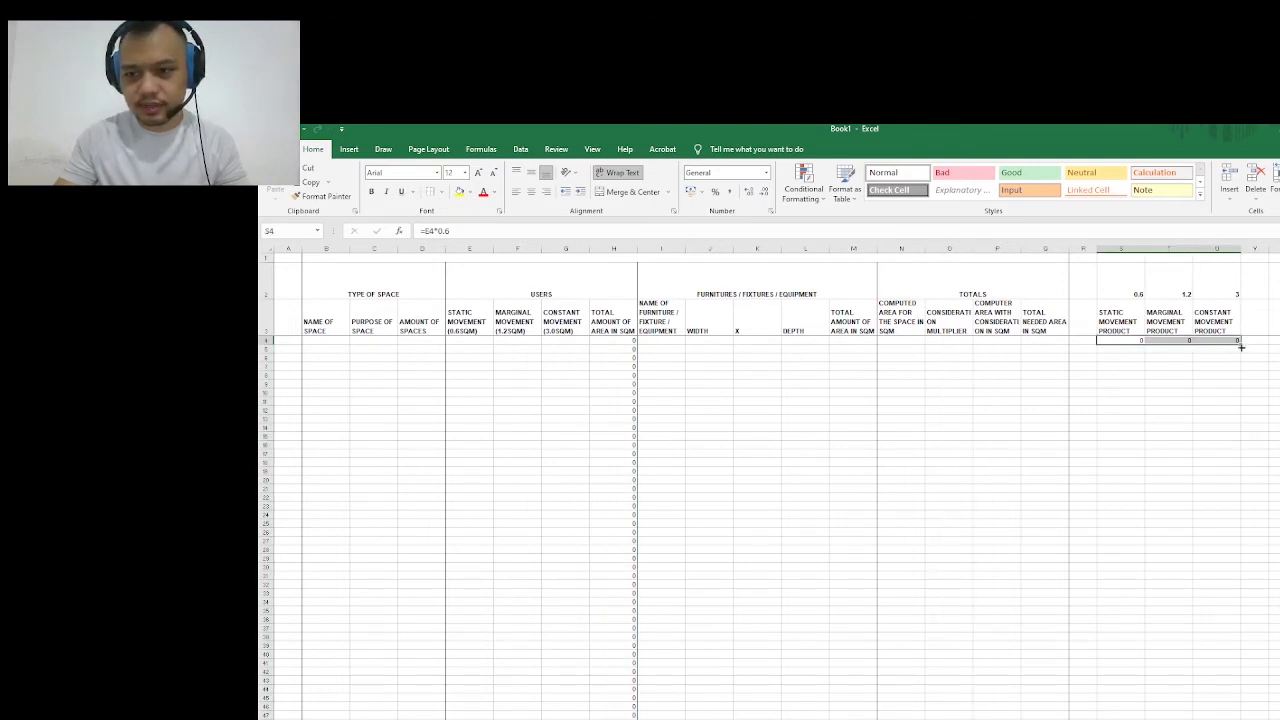
drag(1240, 346, 1142, 692)
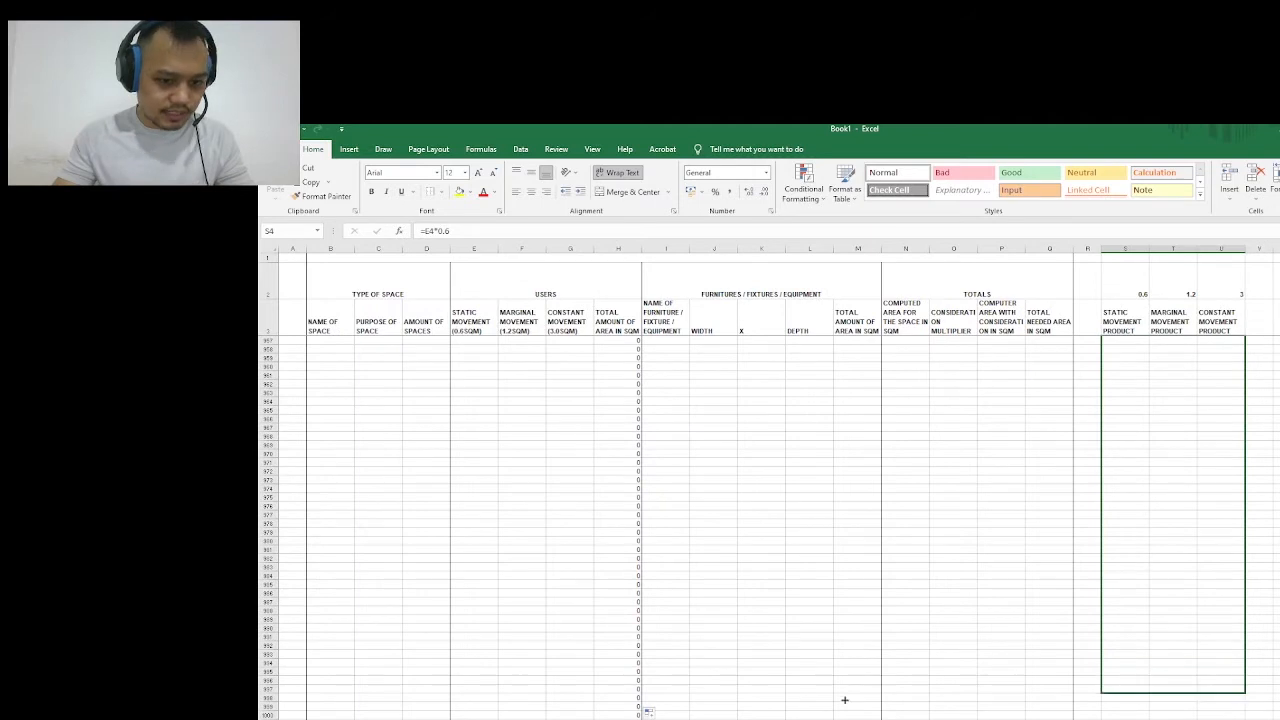
drag(844, 700, 634, 714)
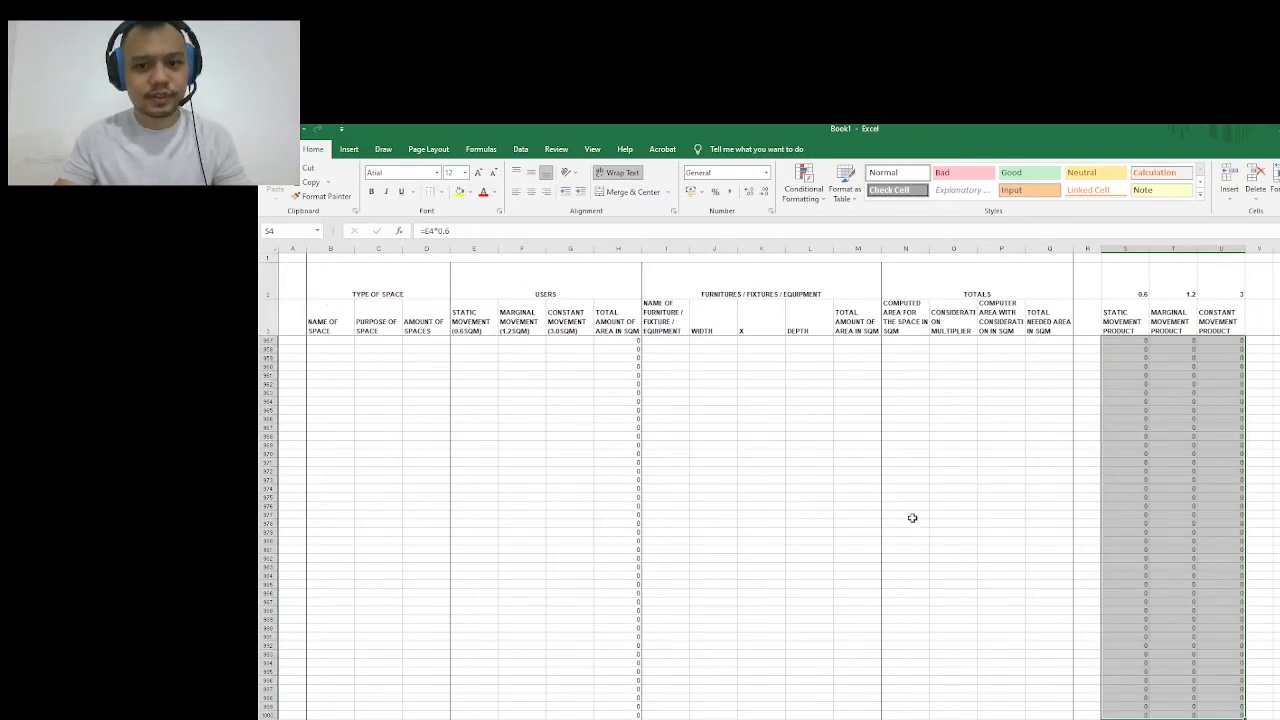
scroll(911, 517, down, 5)
scroll(898, 505, down, 6)
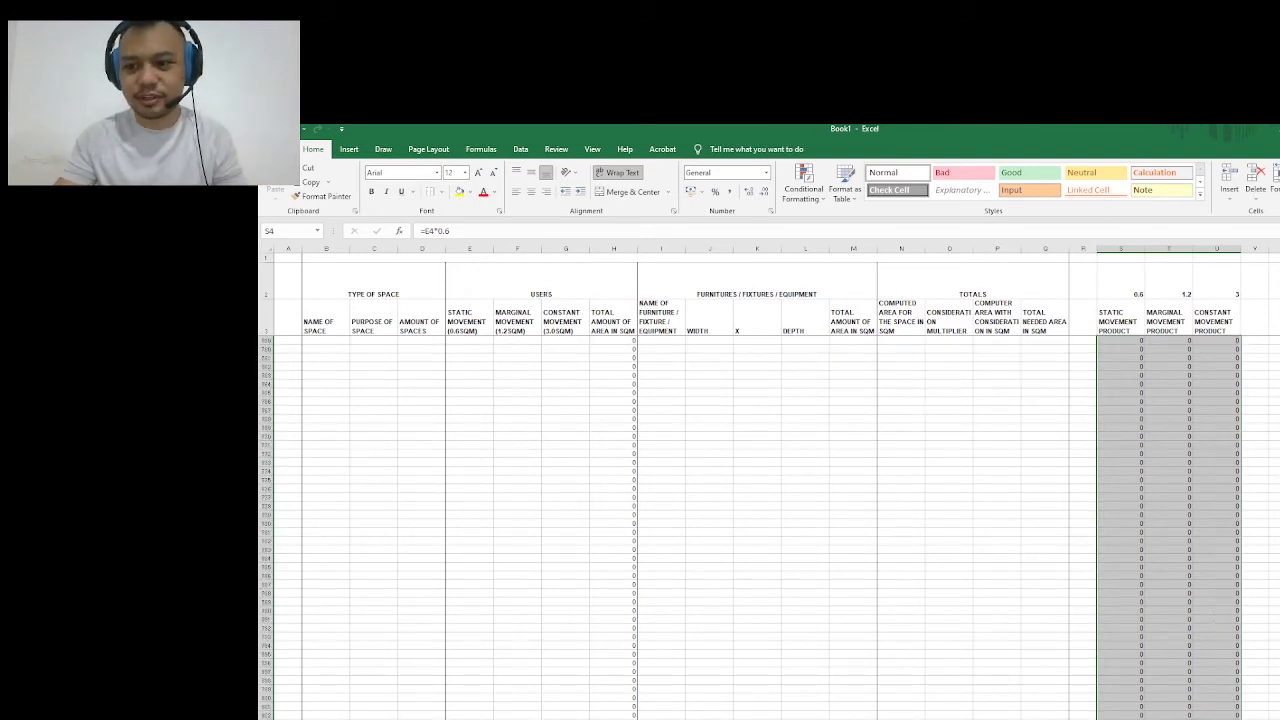
scroll(769, 528, down, 6)
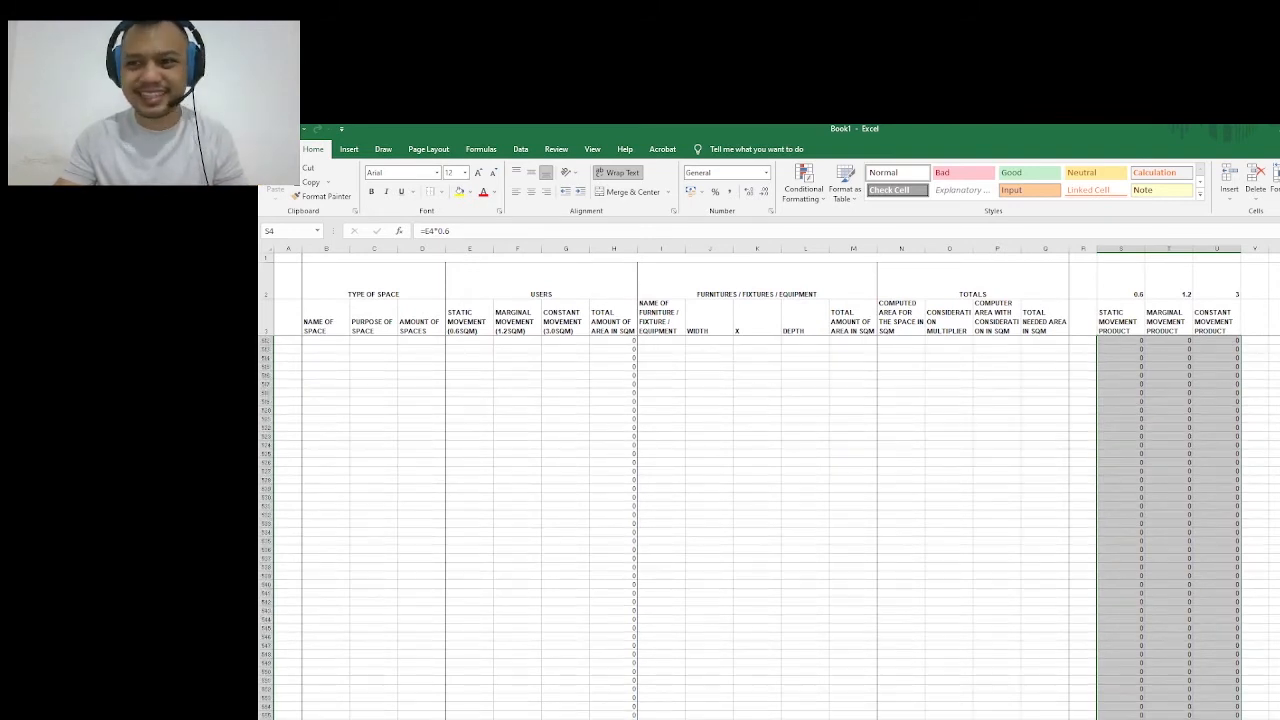
scroll(769, 528, up, 20)
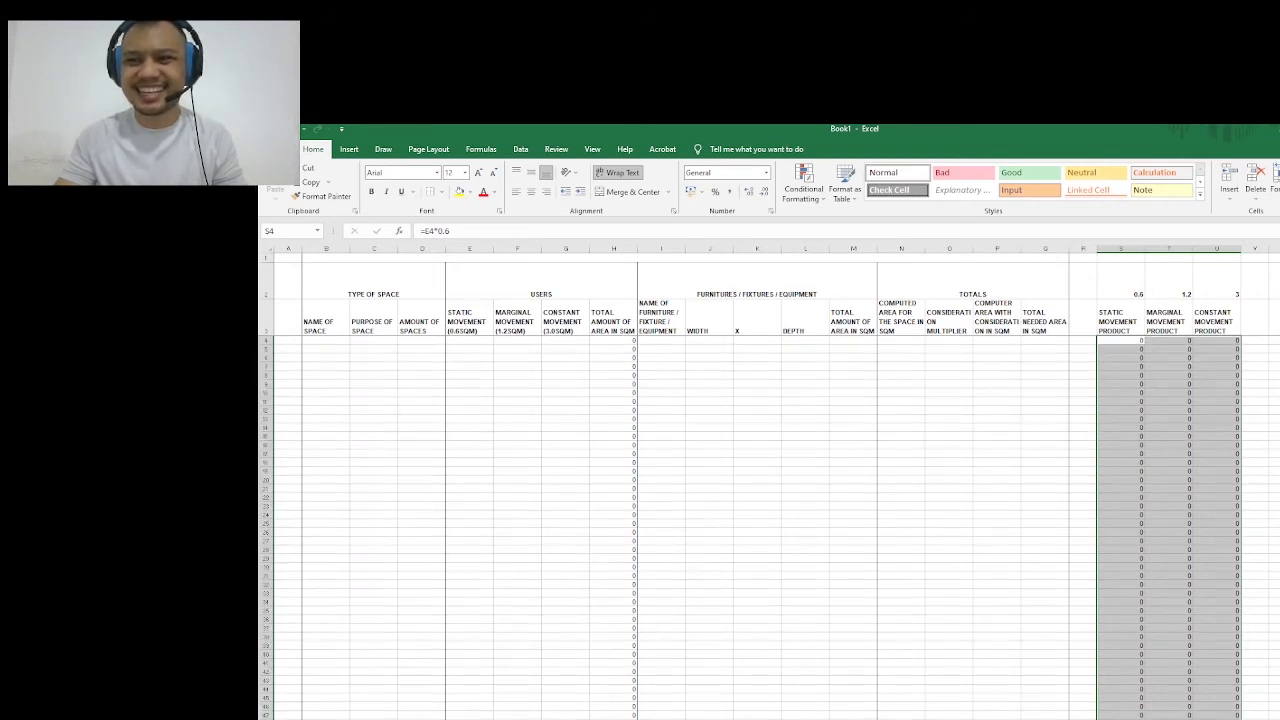
click(778, 371)
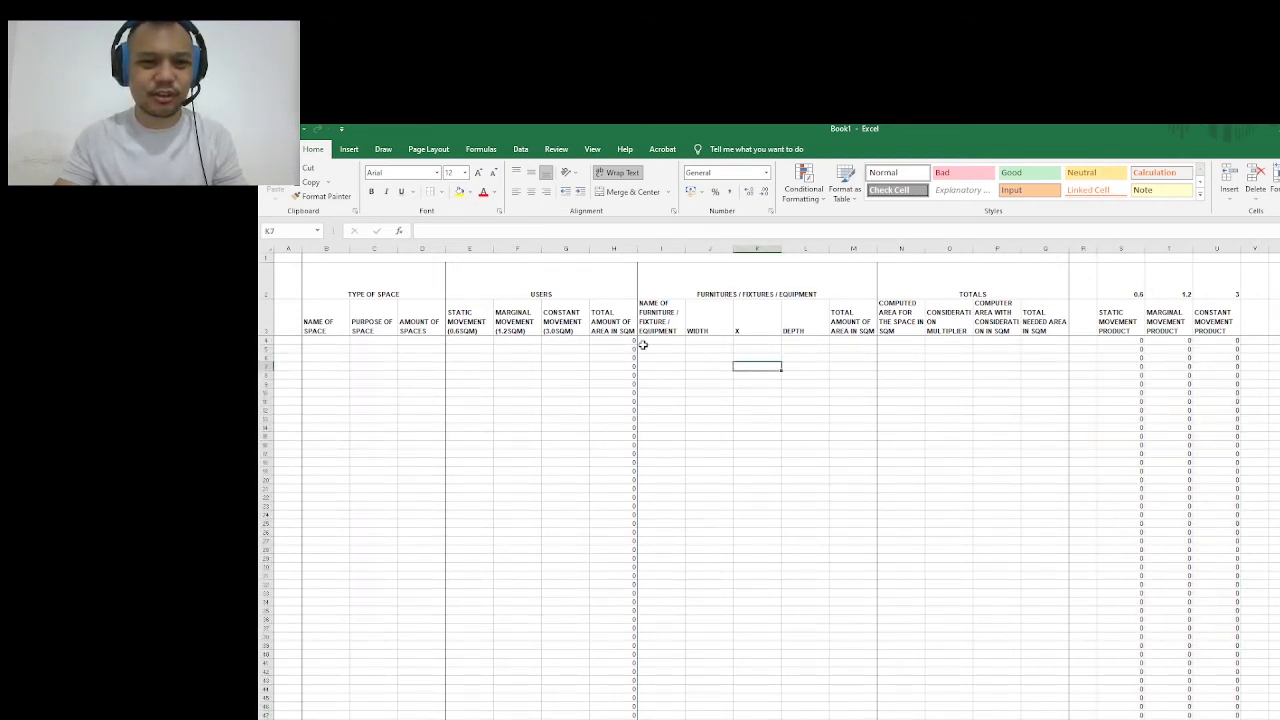
click(650, 341)
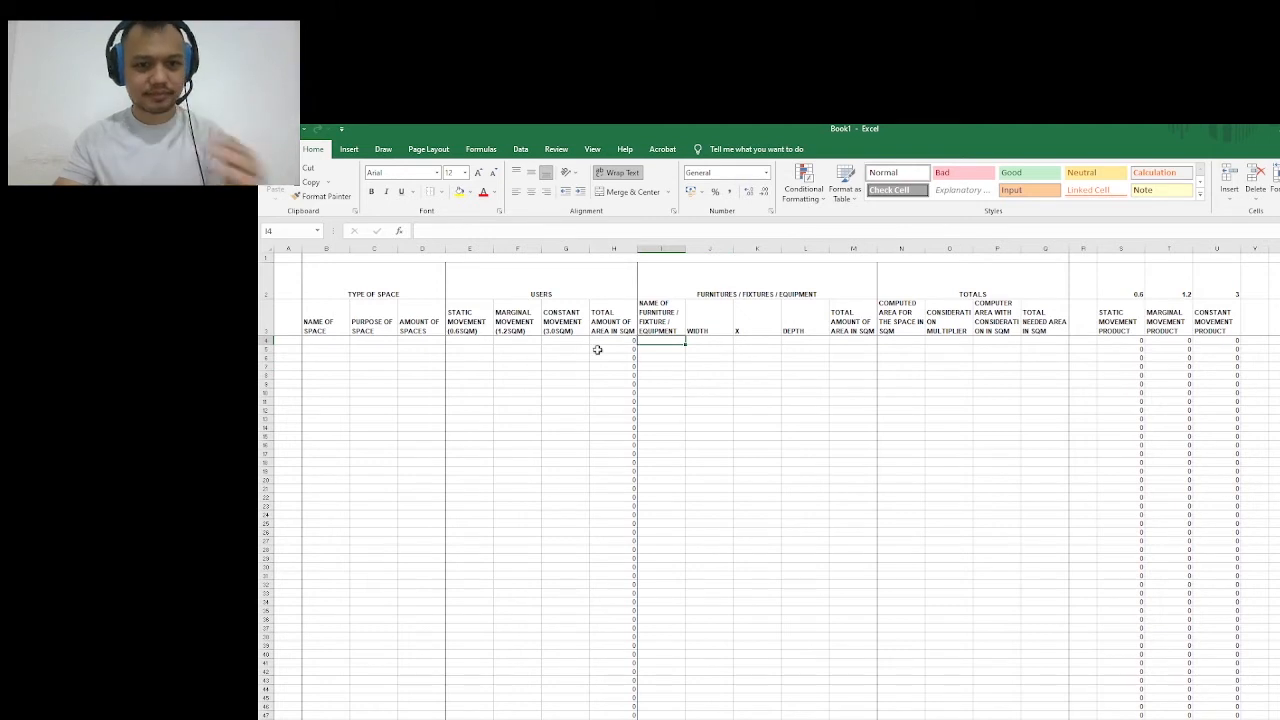
click(545, 358)
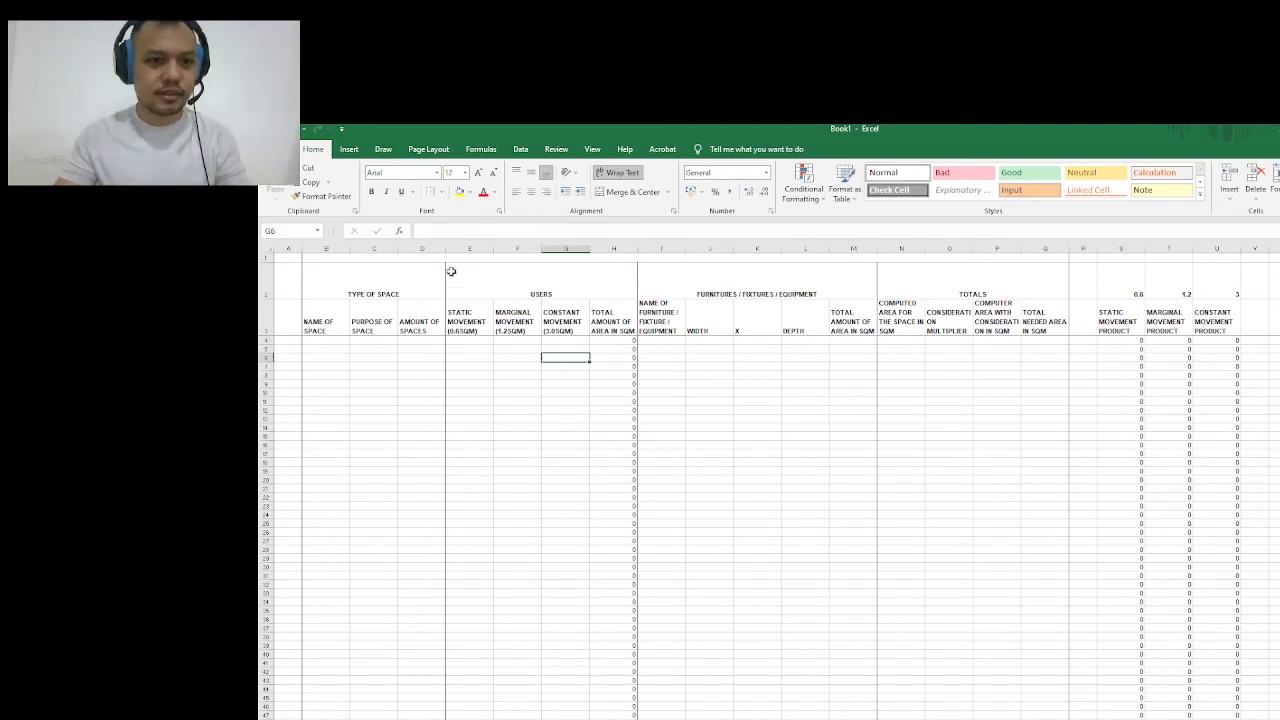
Narrow the four Users columns E to H to one equal width that keeps each header word unbroken
drag(467, 250, 613, 250)
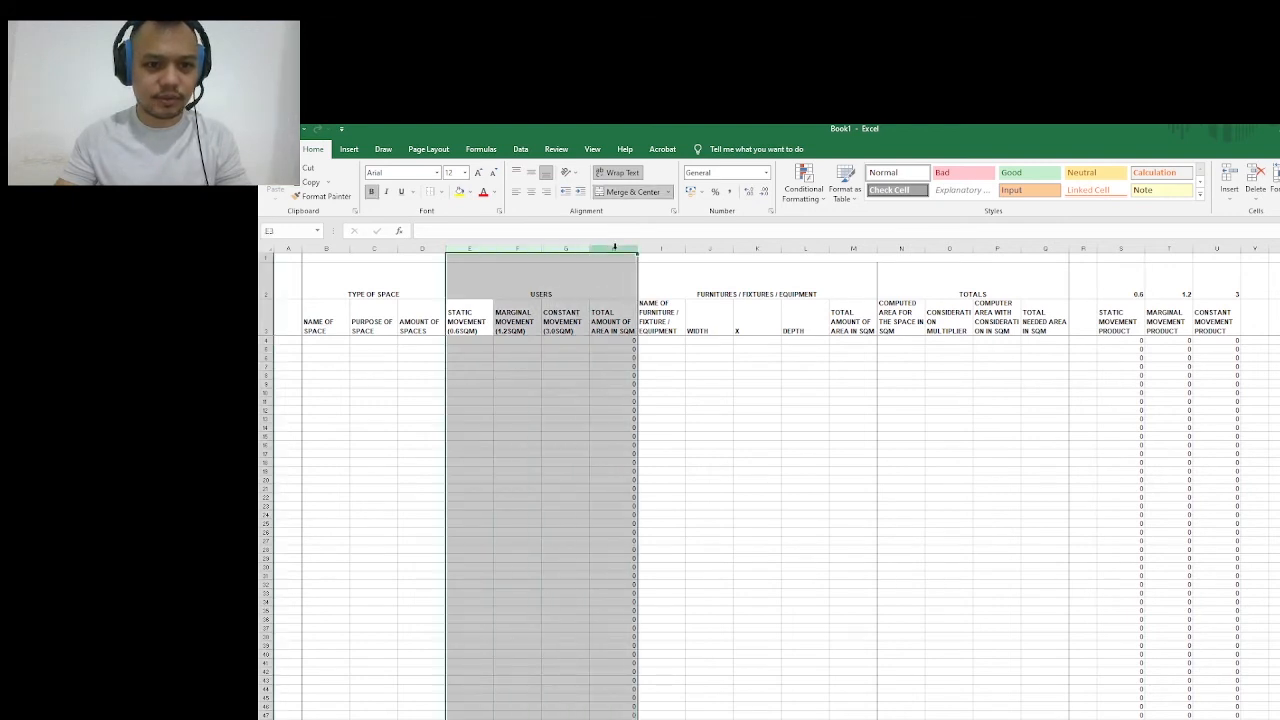
click(657, 398)
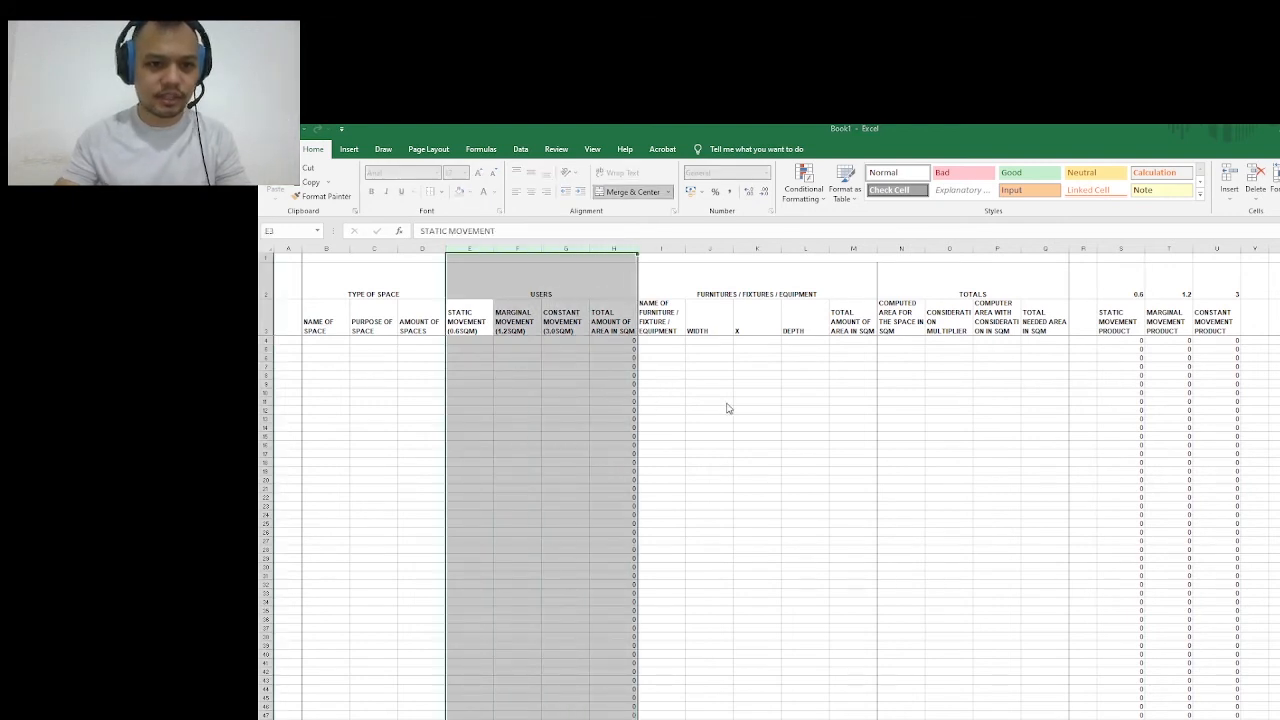
key(Return)
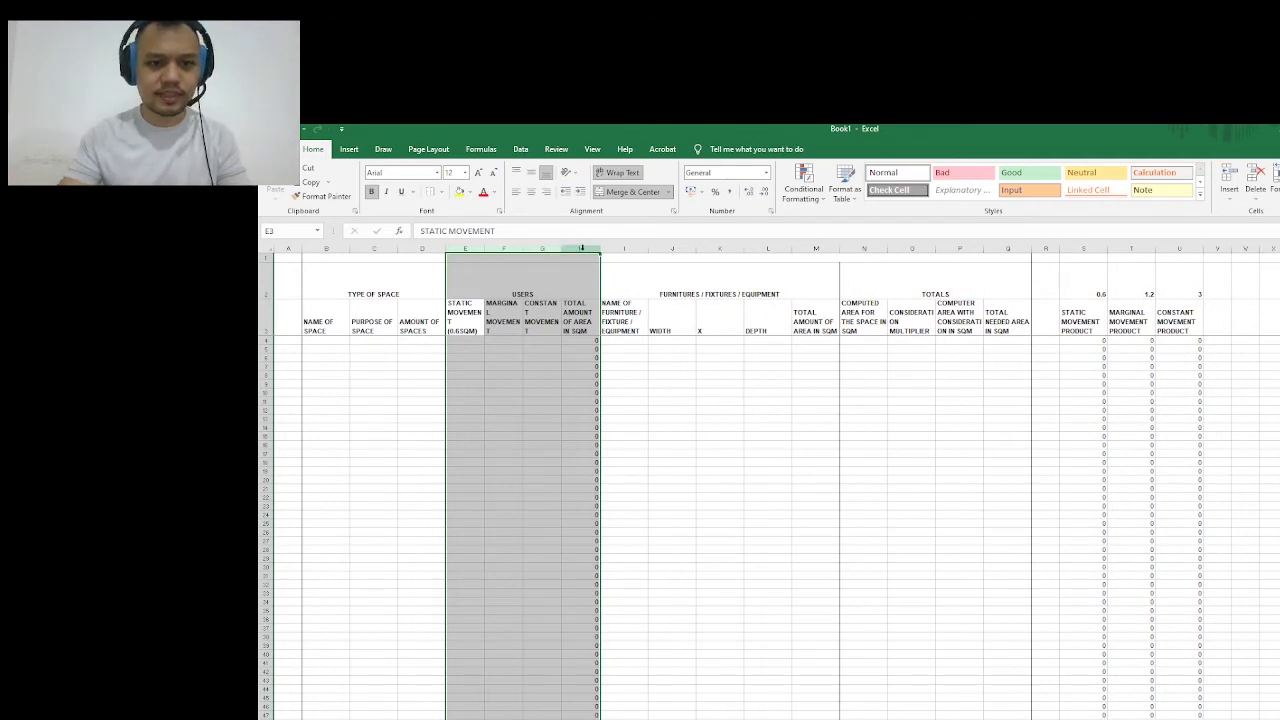
click(658, 401)
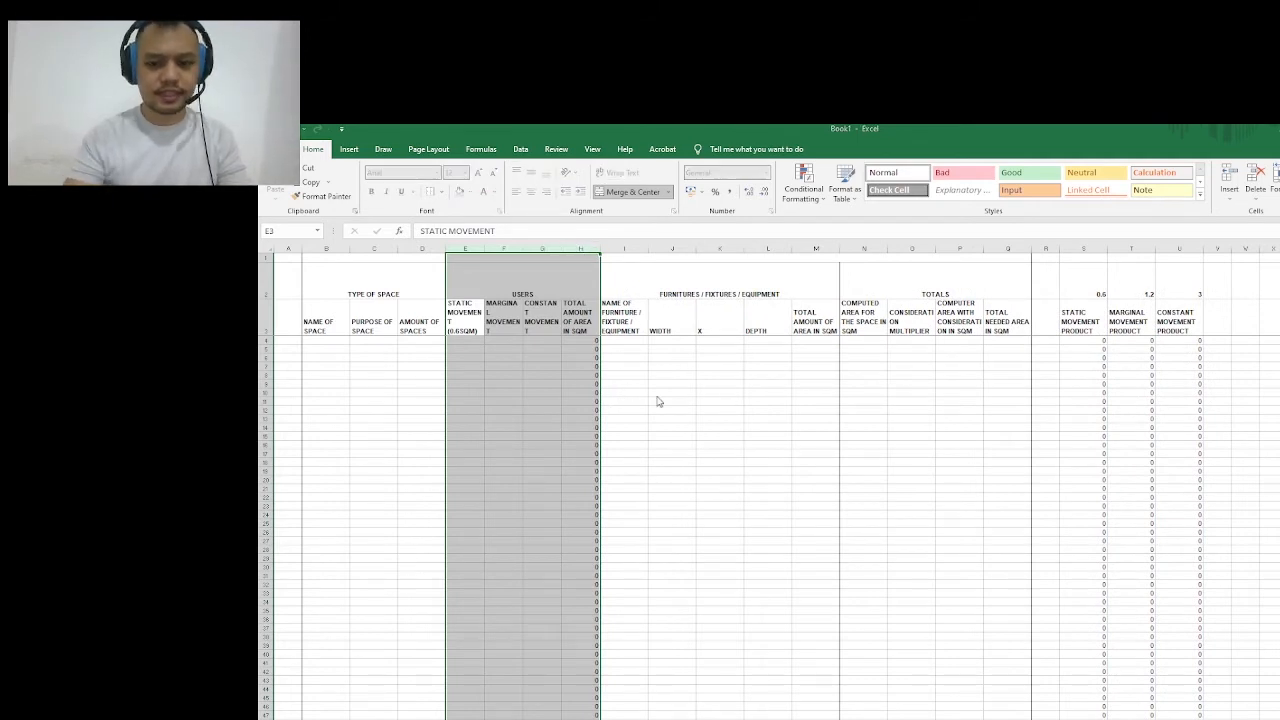
key(Return)
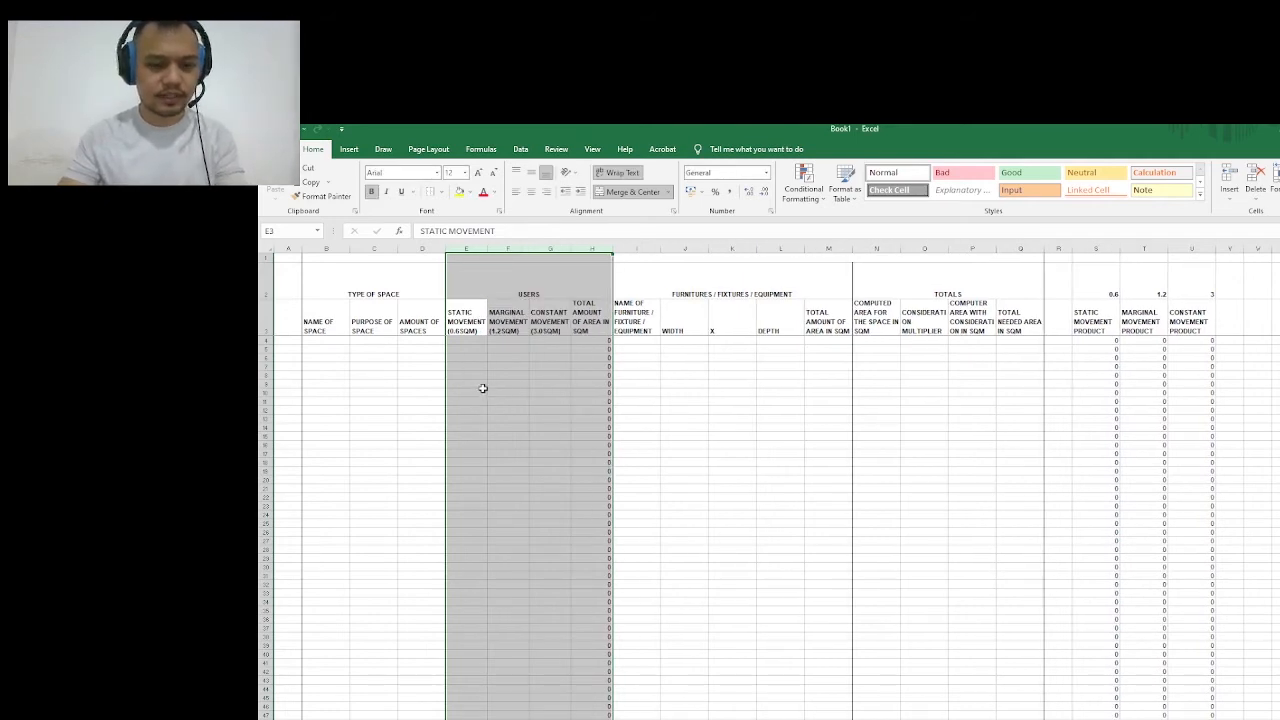
scroll(483, 391, up, 2)
scroll(528, 385, up, 2)
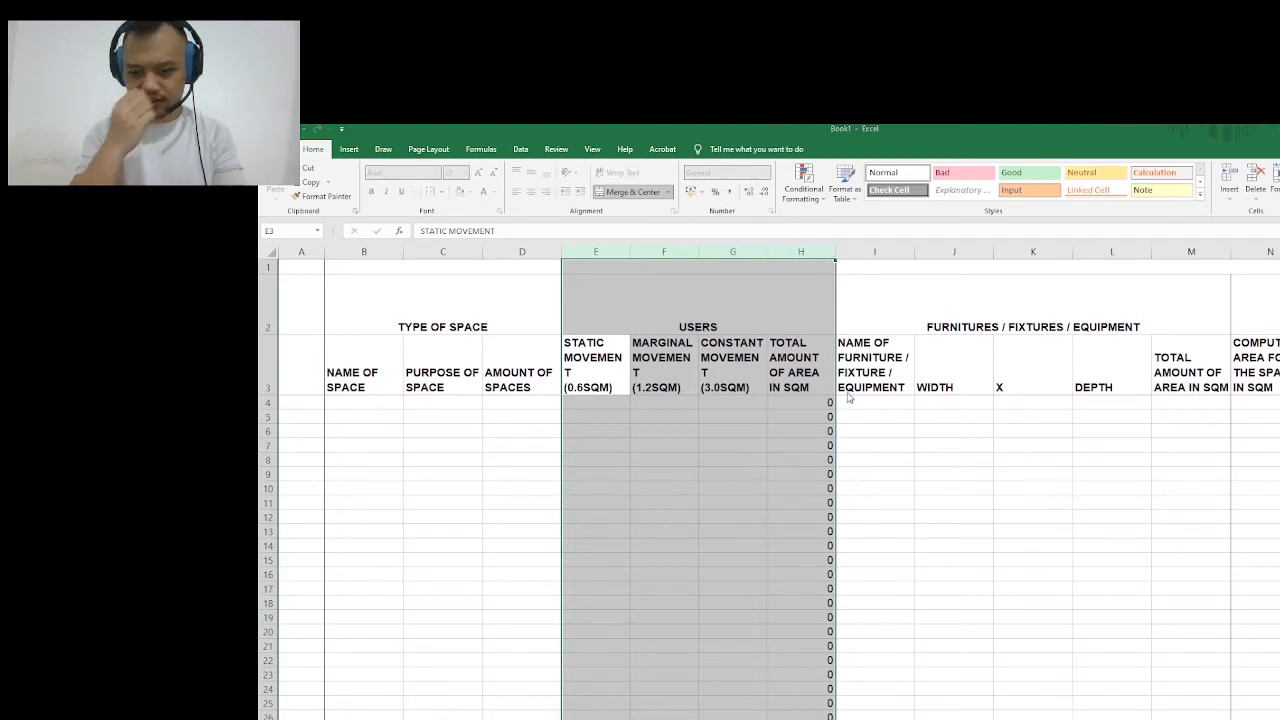
key(Return)
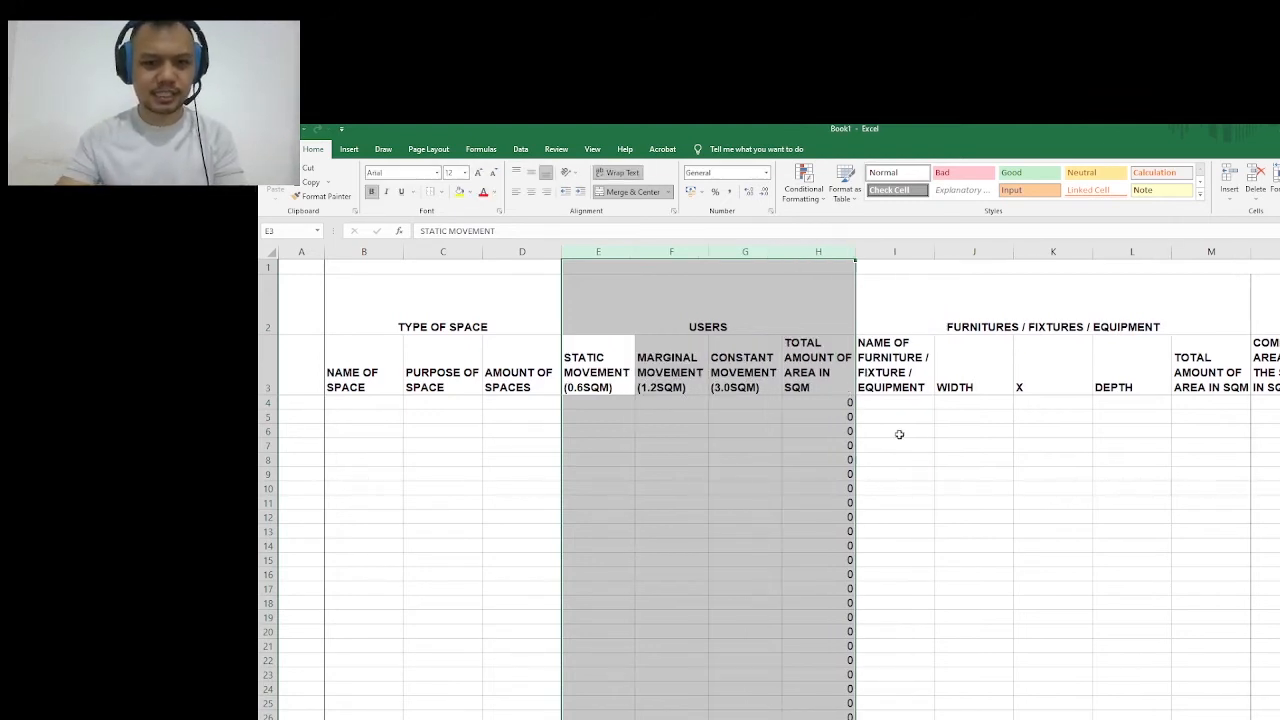
click(913, 446)
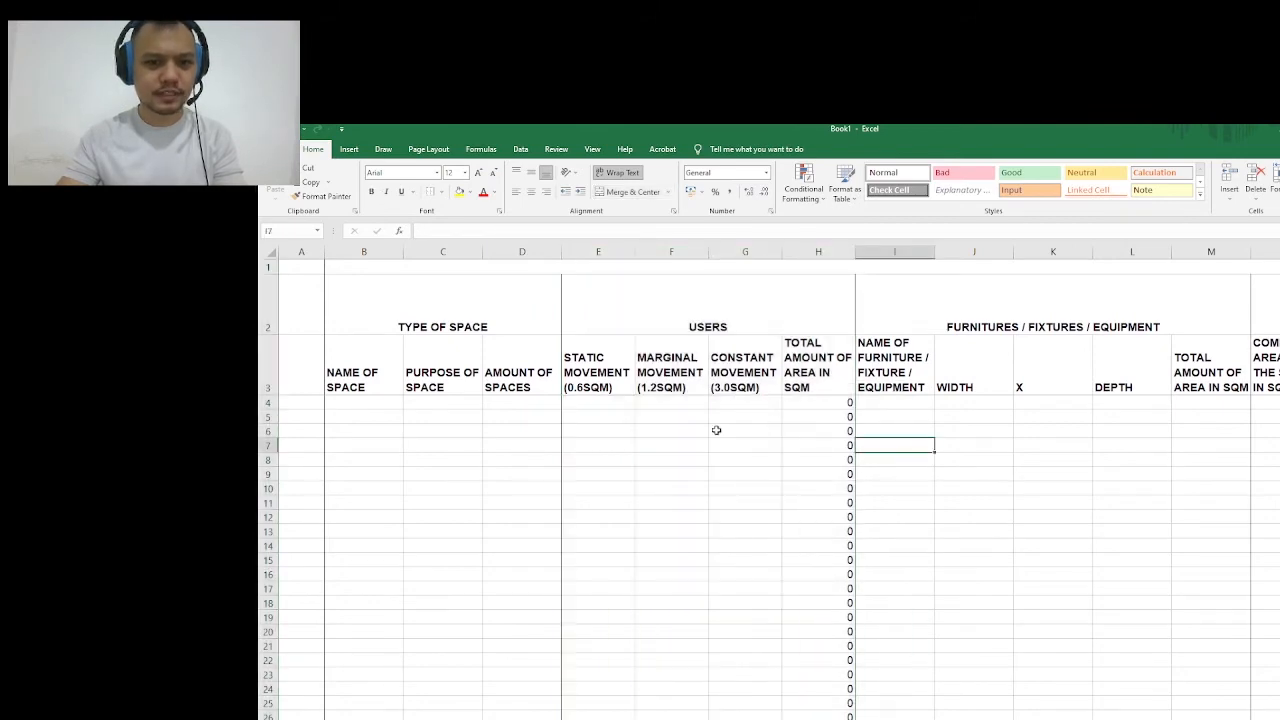
Set the width of the Amount of Spaces column D to 15
scroll(714, 429, down, 2)
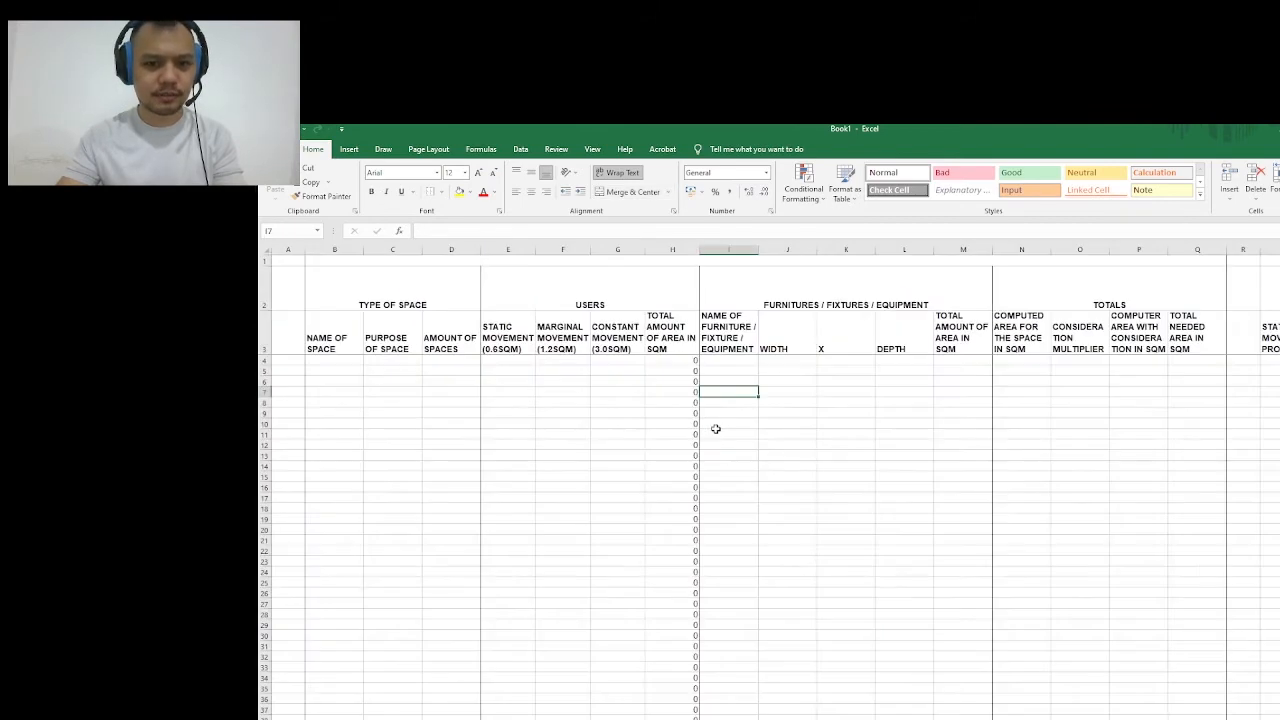
click(351, 366)
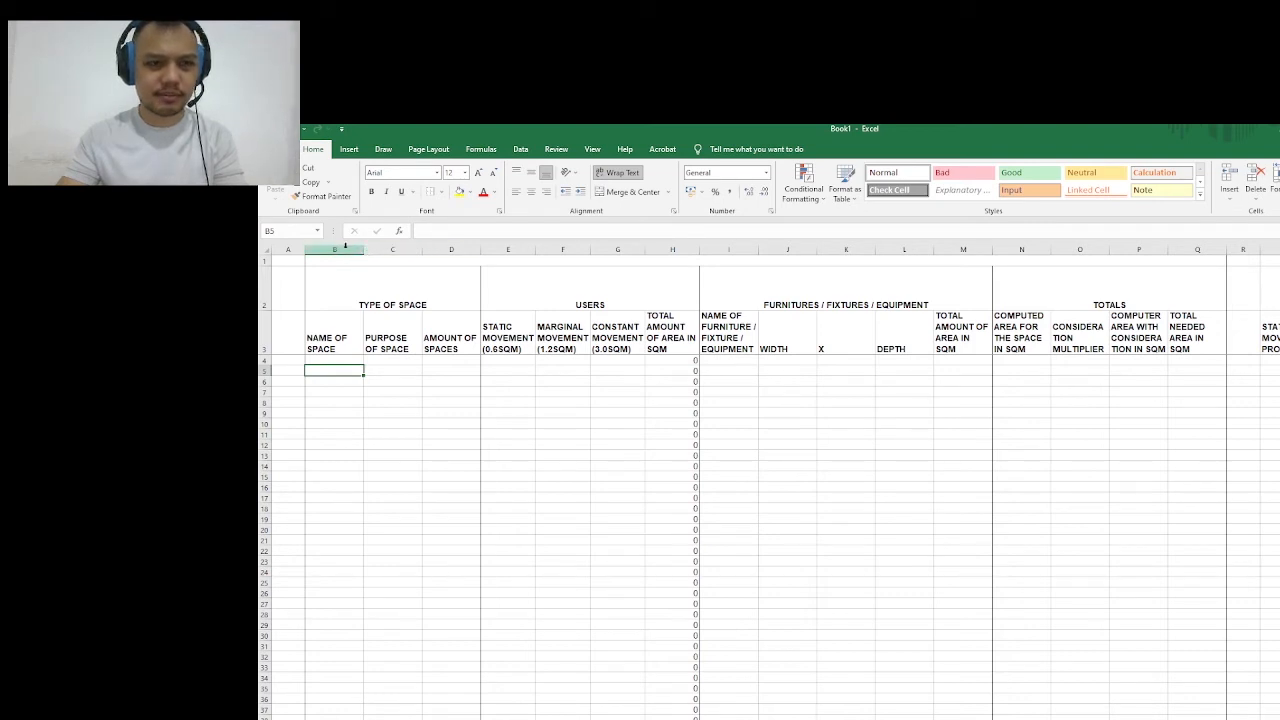
drag(345, 250, 443, 245)
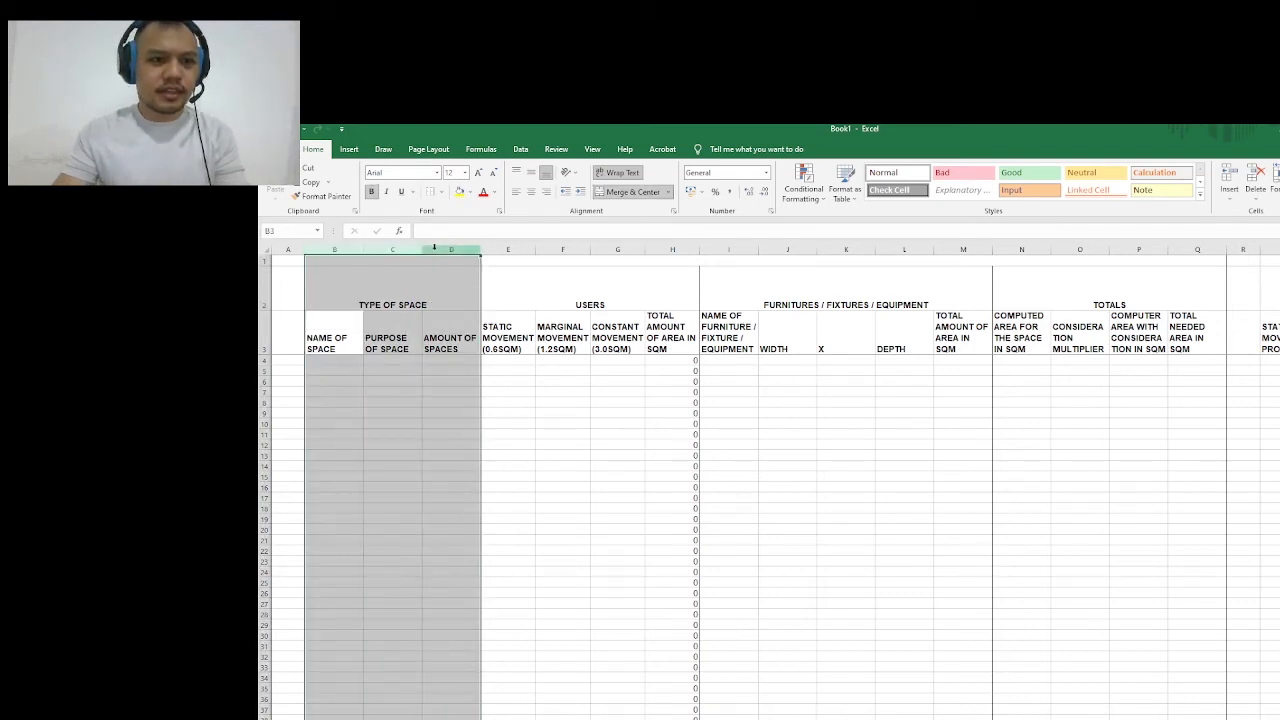
click(441, 249)
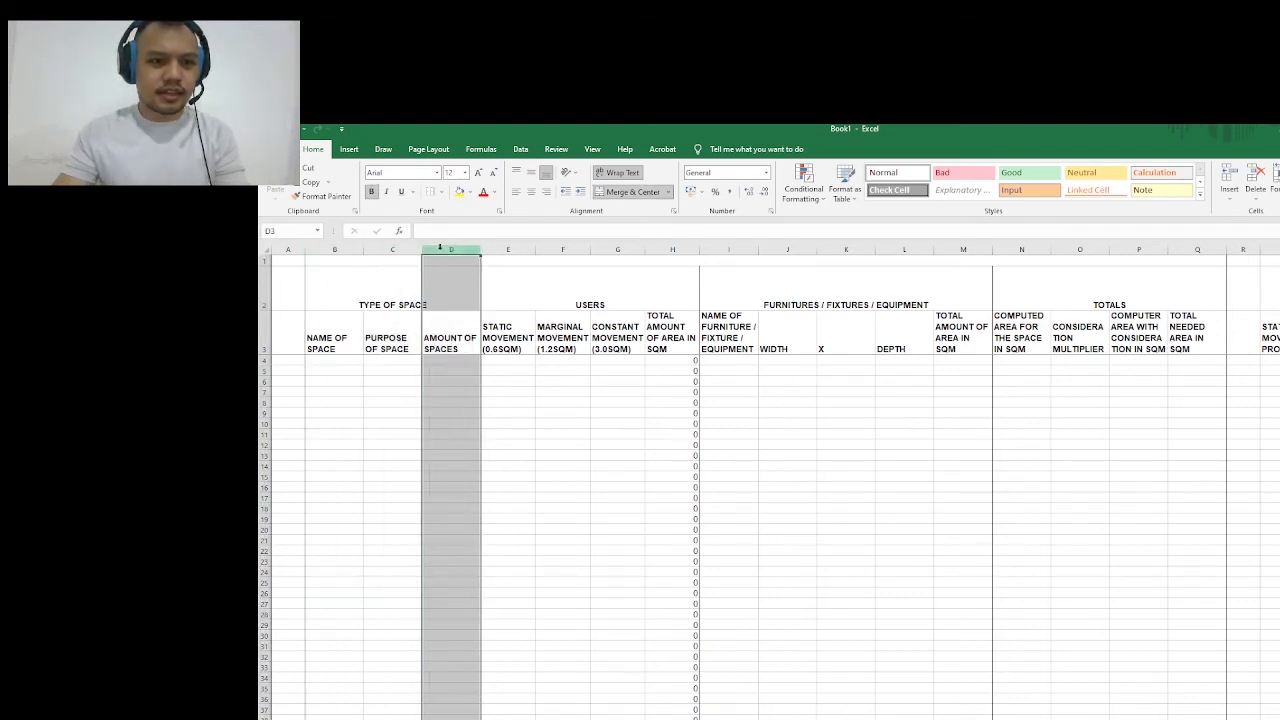
click(515, 407)
text(15)
key(Return)
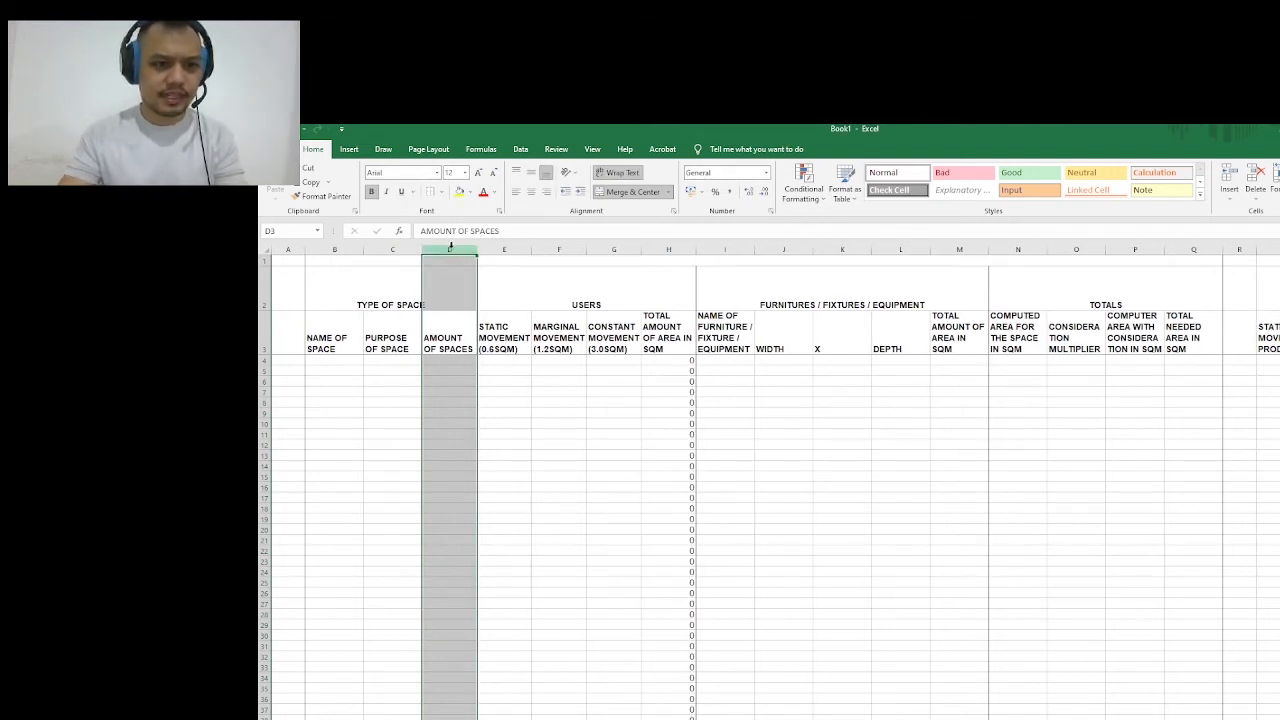
click(501, 403)
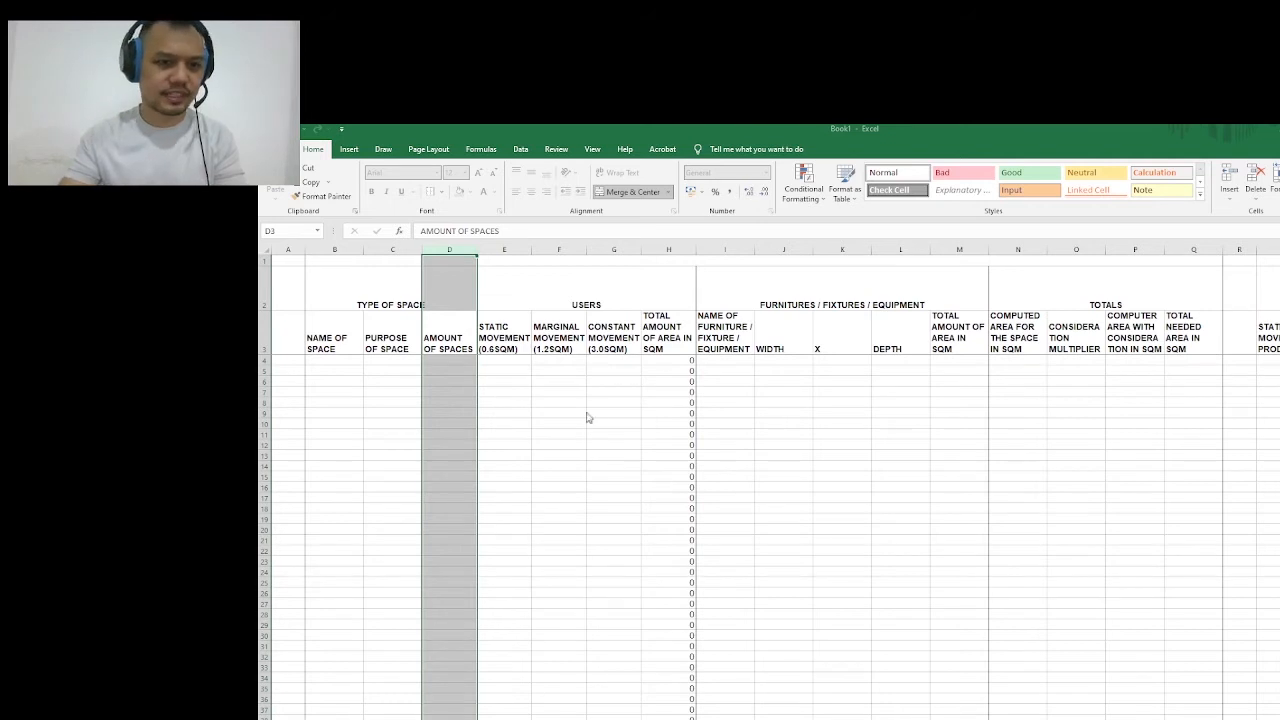
click(547, 432)
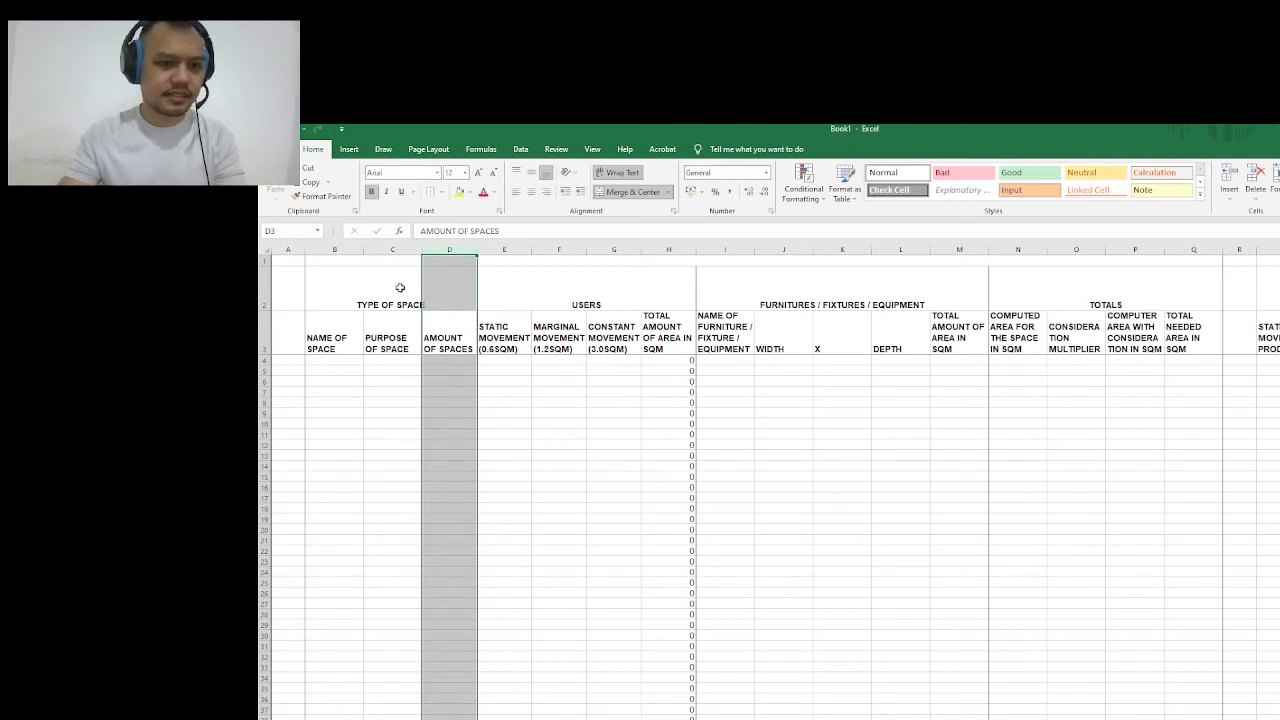
Widen the Name of Space column B until its header fits on one line with room to spare
click(393, 249)
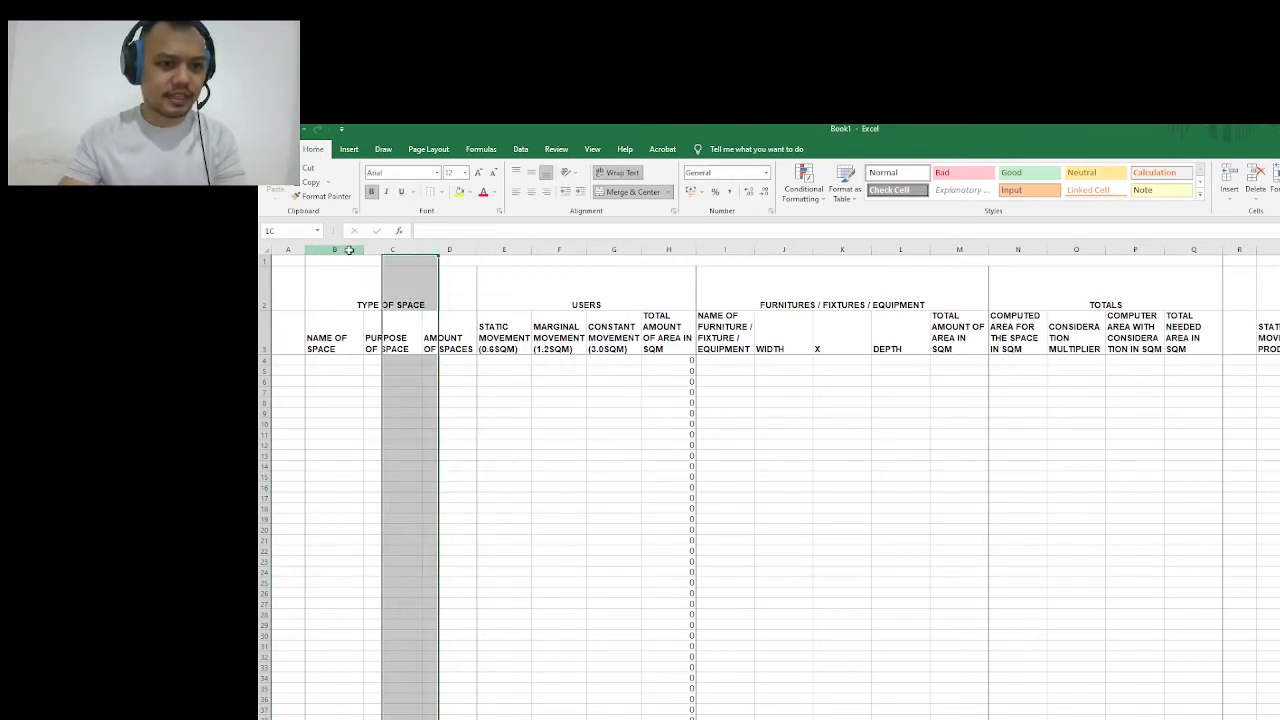
click(350, 250)
click(406, 402)
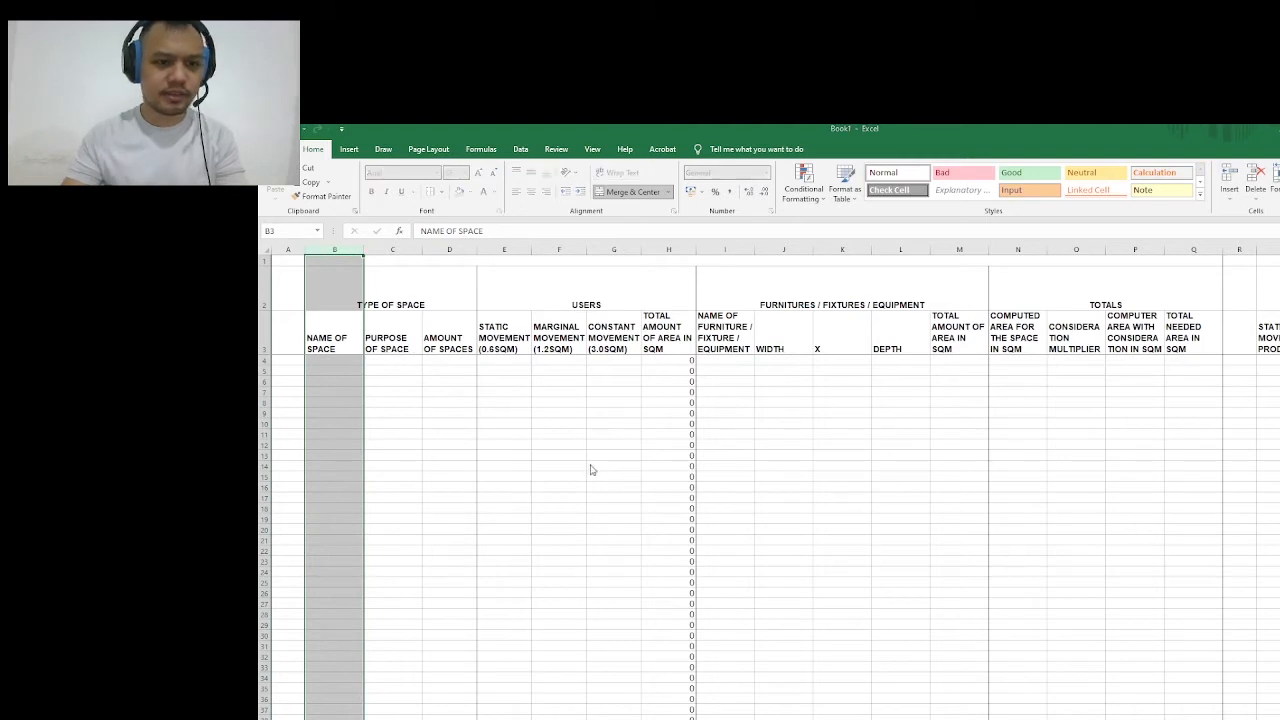
click(591, 463)
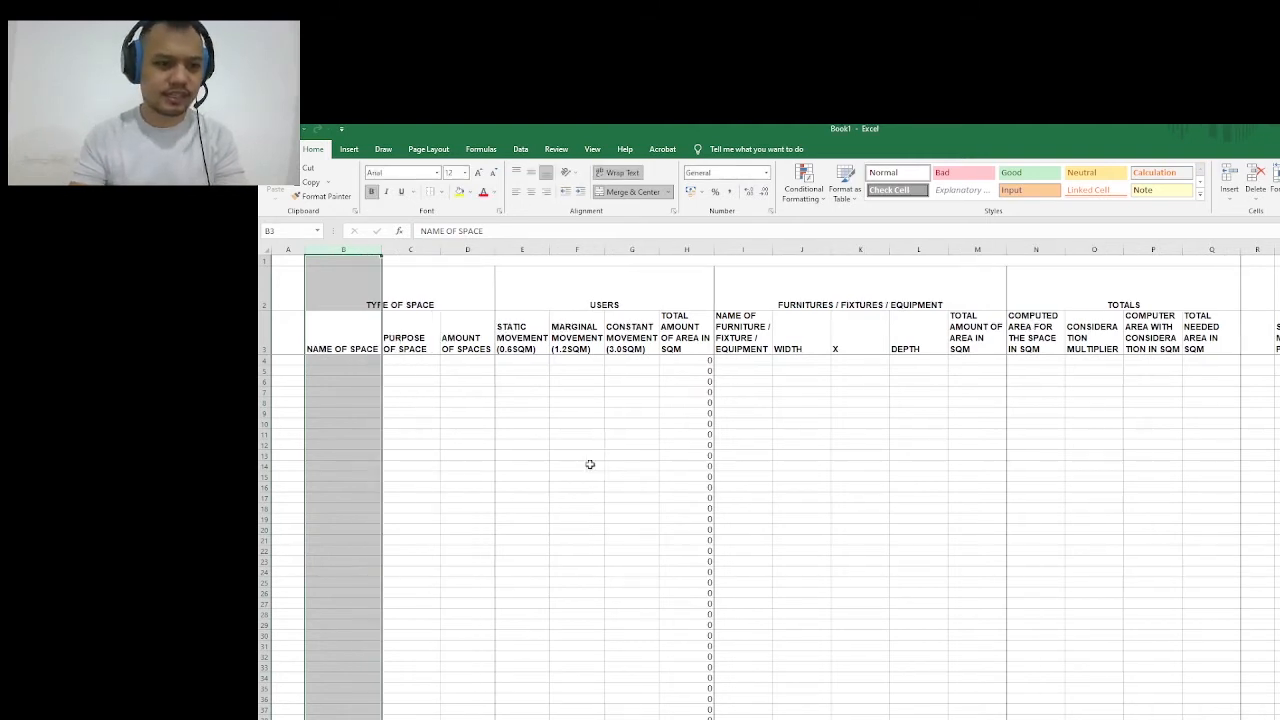
right_click(362, 247)
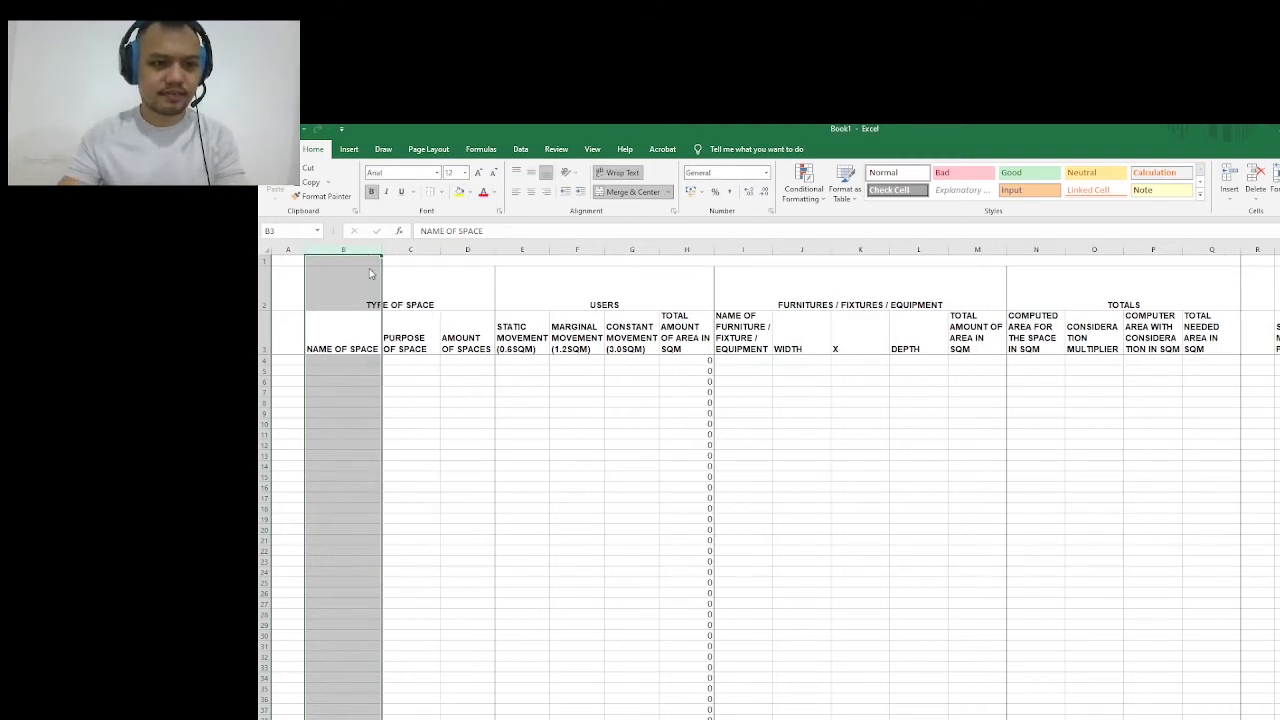
click(398, 393)
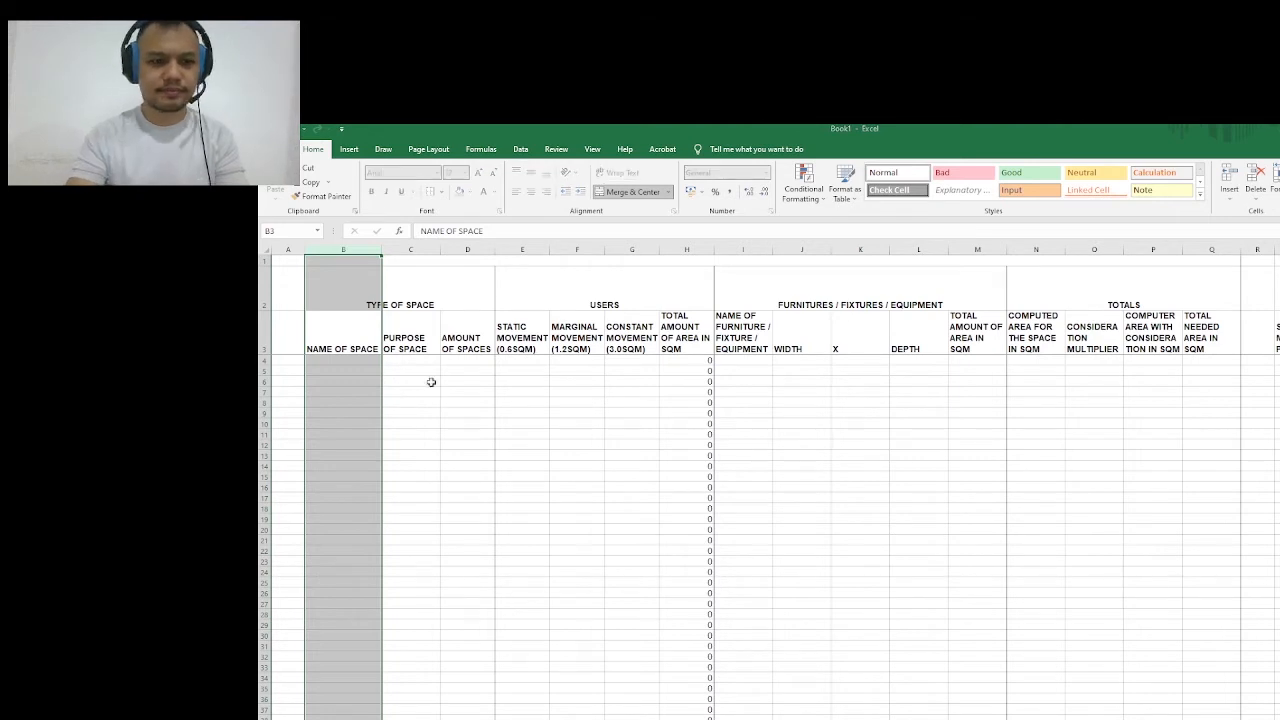
key(Return)
Widen the Purpose of Space column C so its header fits on one line
right_click(433, 251)
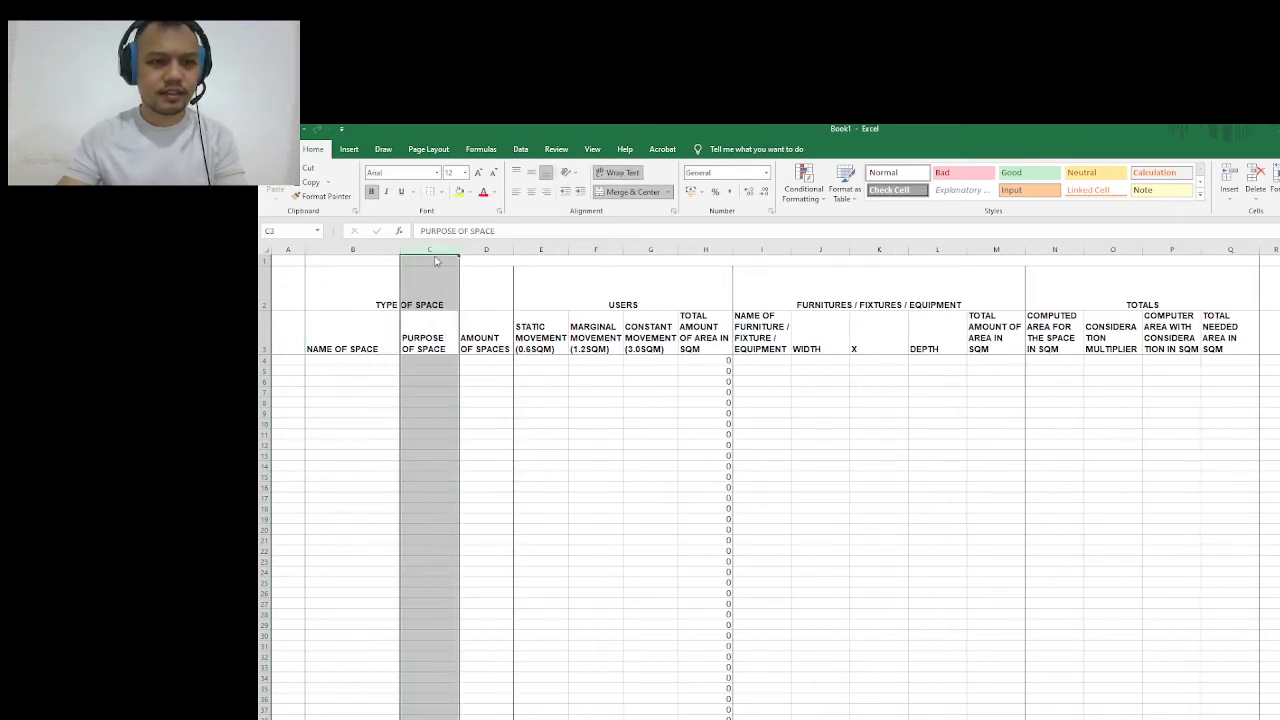
click(500, 407)
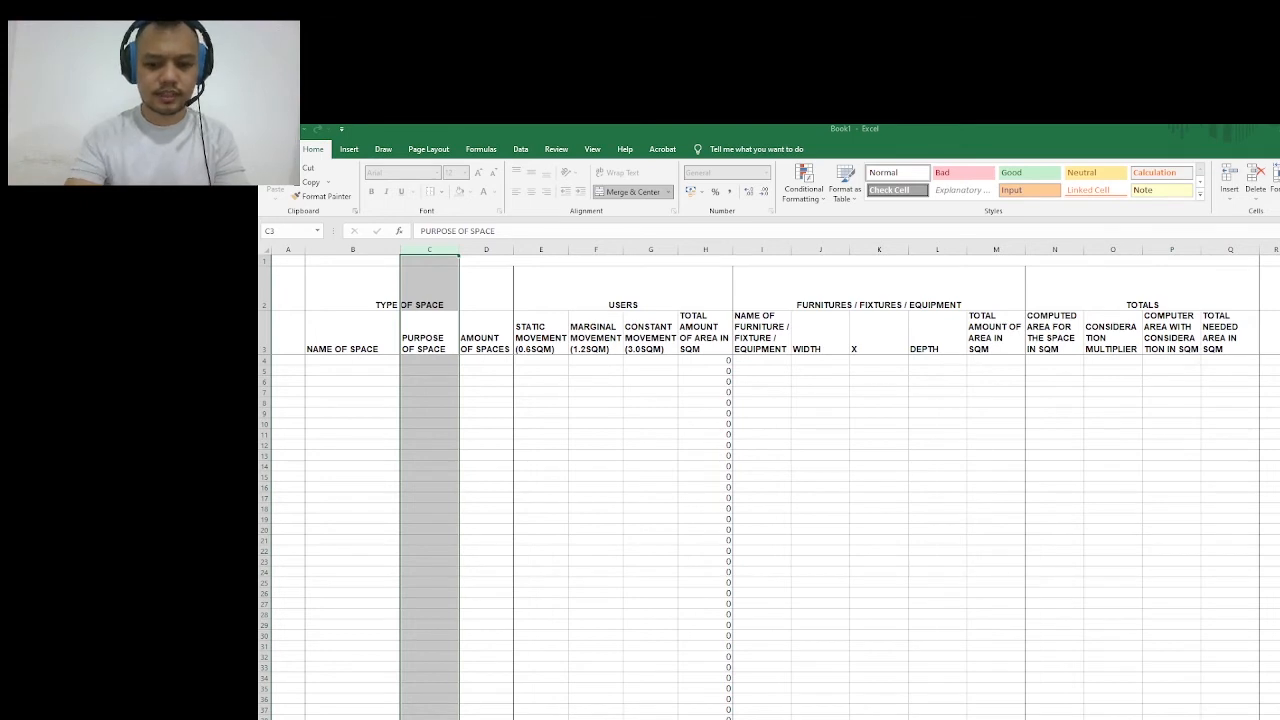
key(Return)
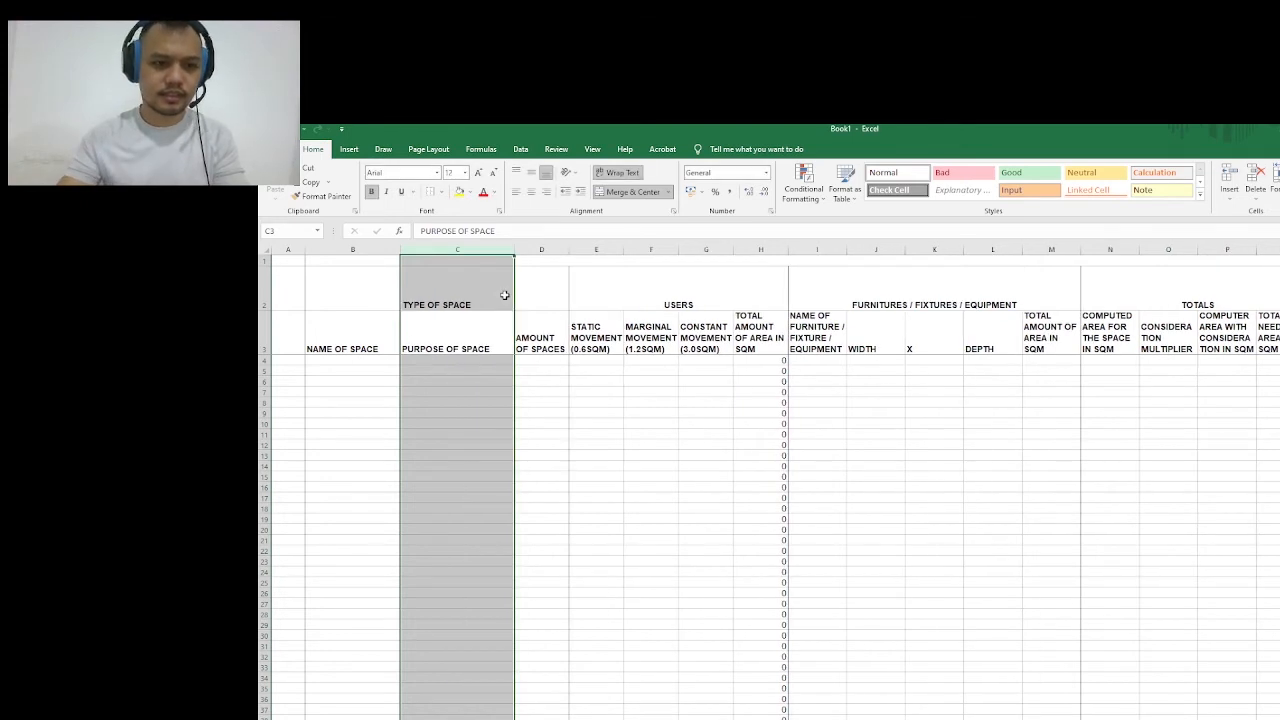
Narrow the Name of Space column B so it just fits its header on one line
click(377, 250)
click(430, 403)
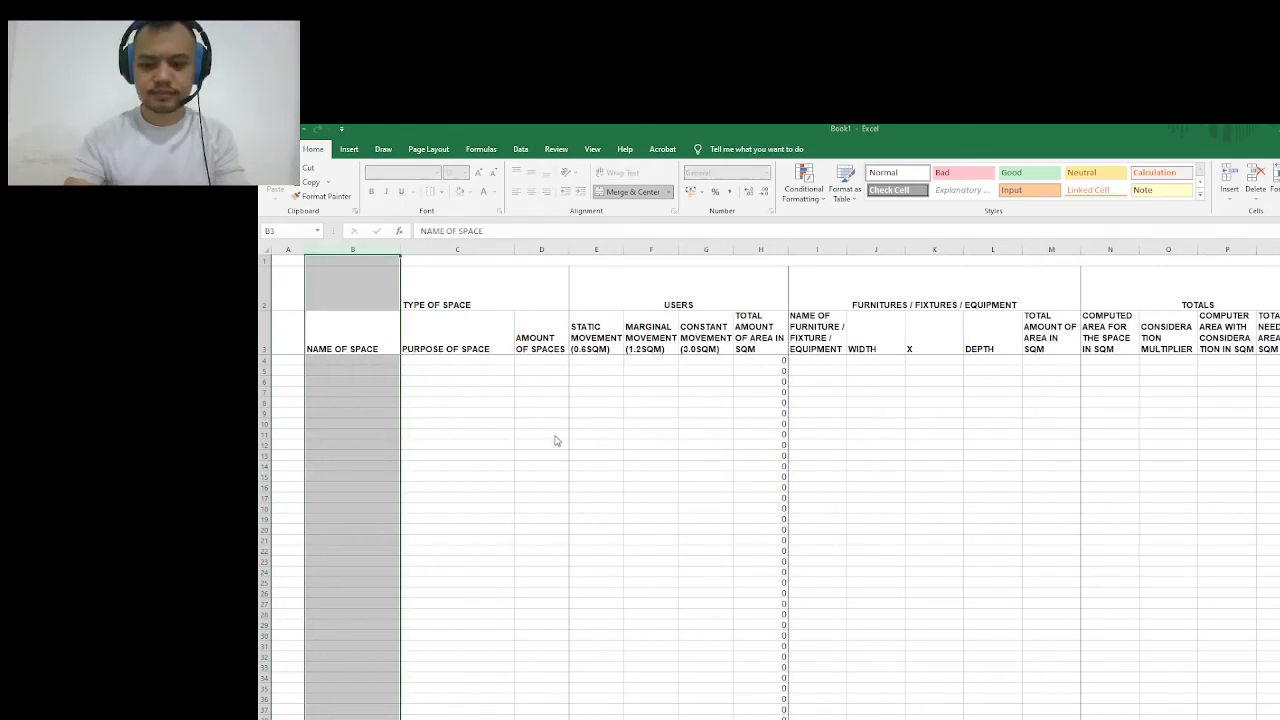
key(Return)
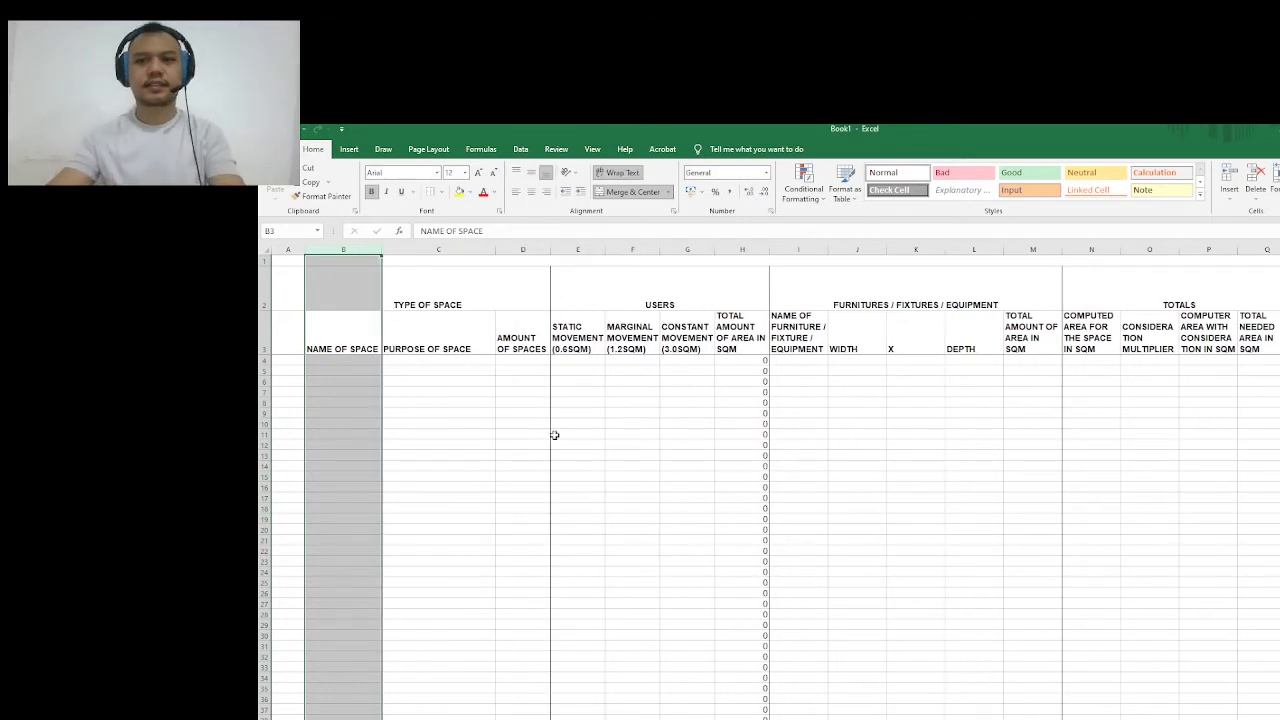
click(705, 446)
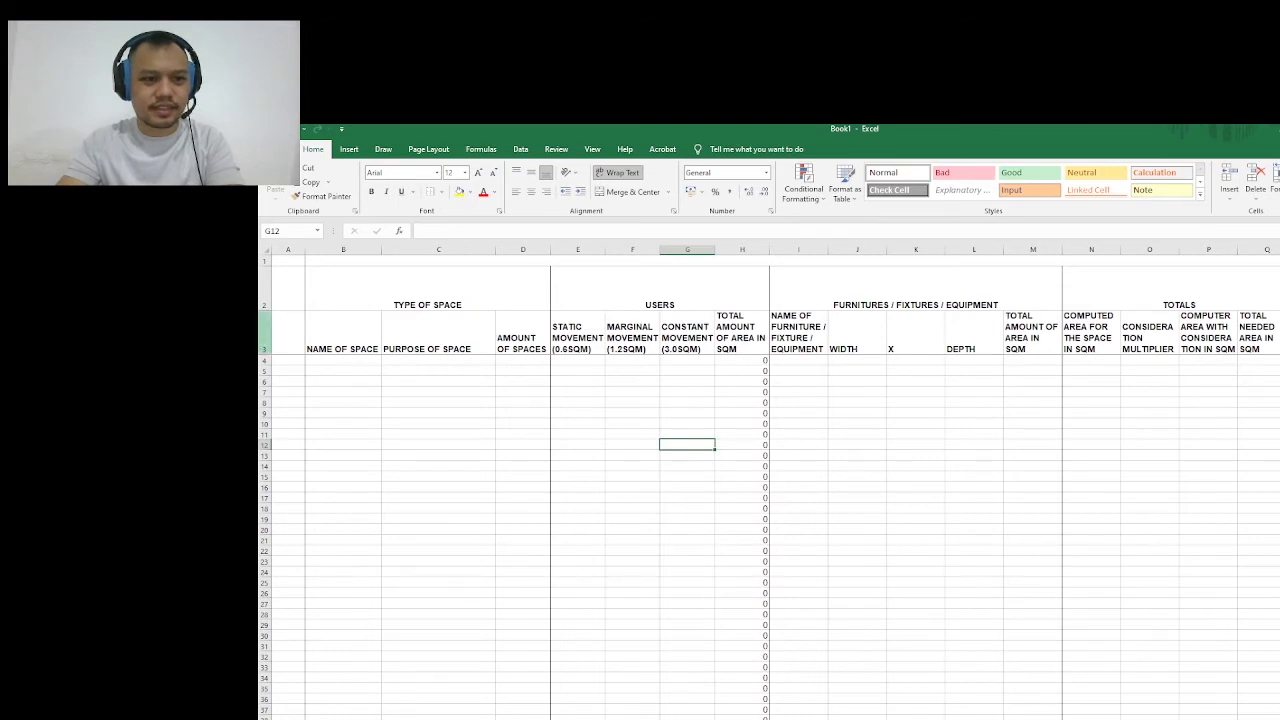
Center the row 3 column headers horizontally and align them to the middle vertically
click(265, 333)
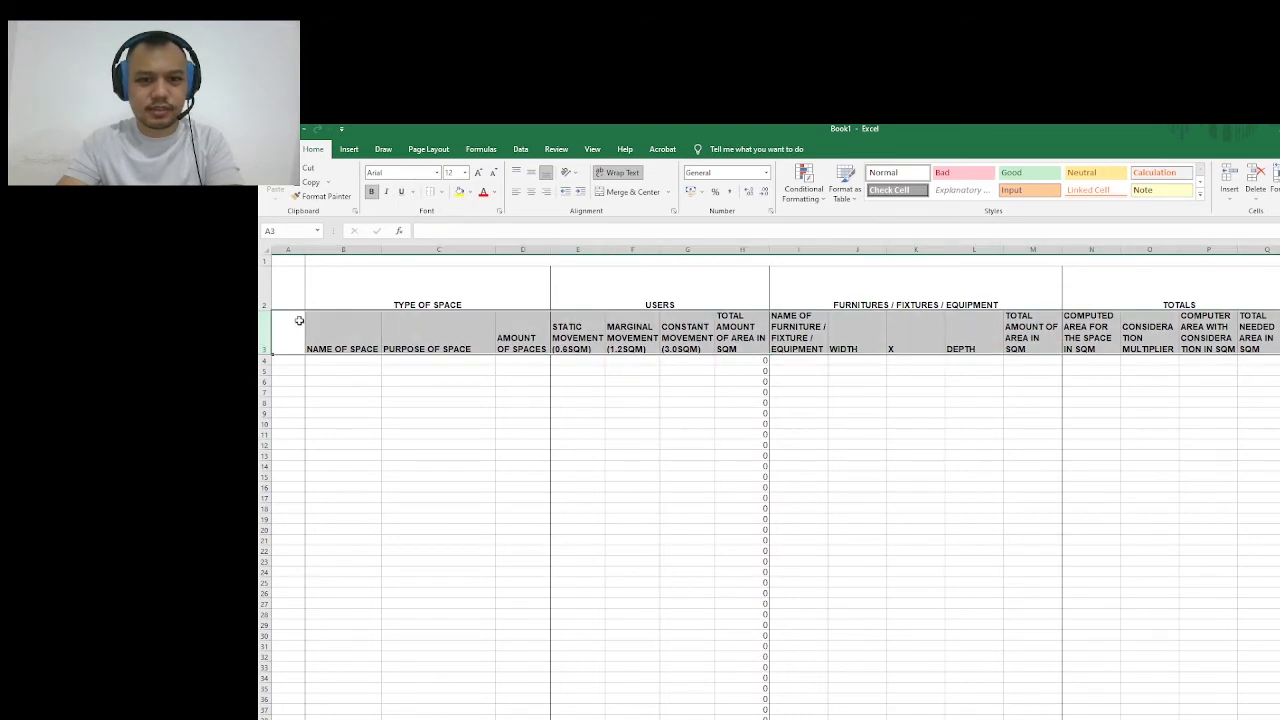
click(531, 191)
click(531, 173)
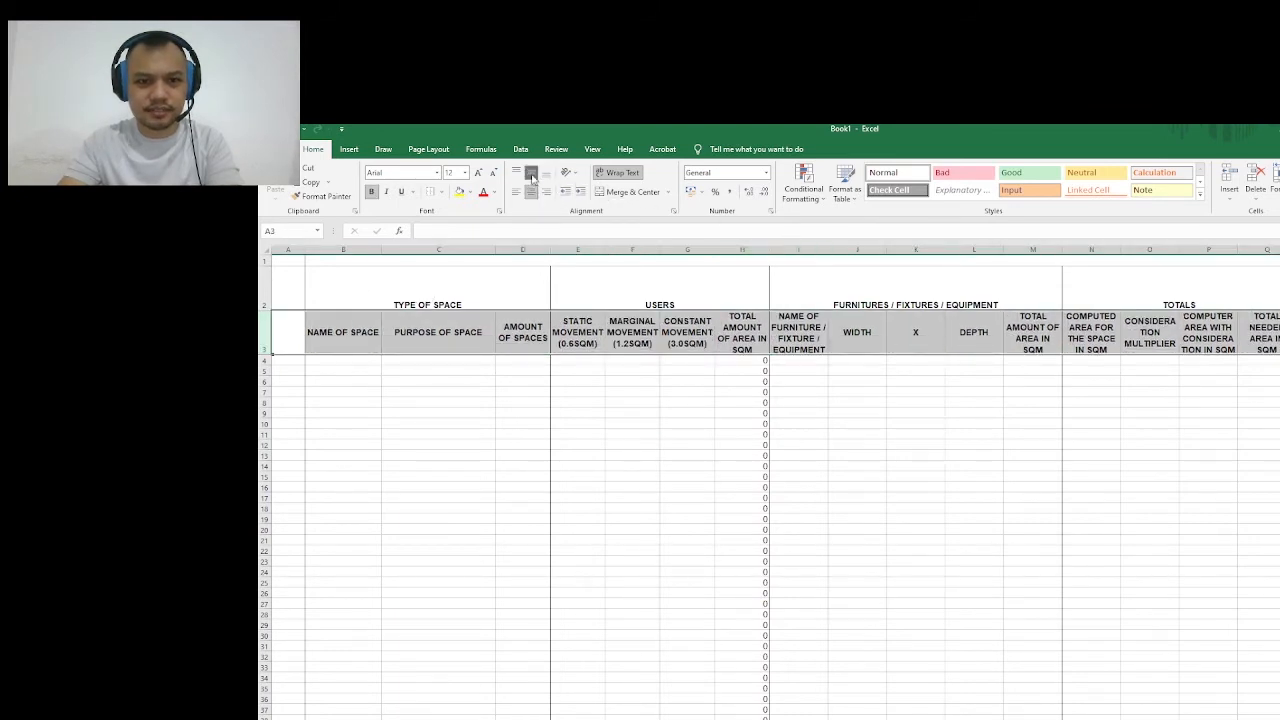
click(650, 456)
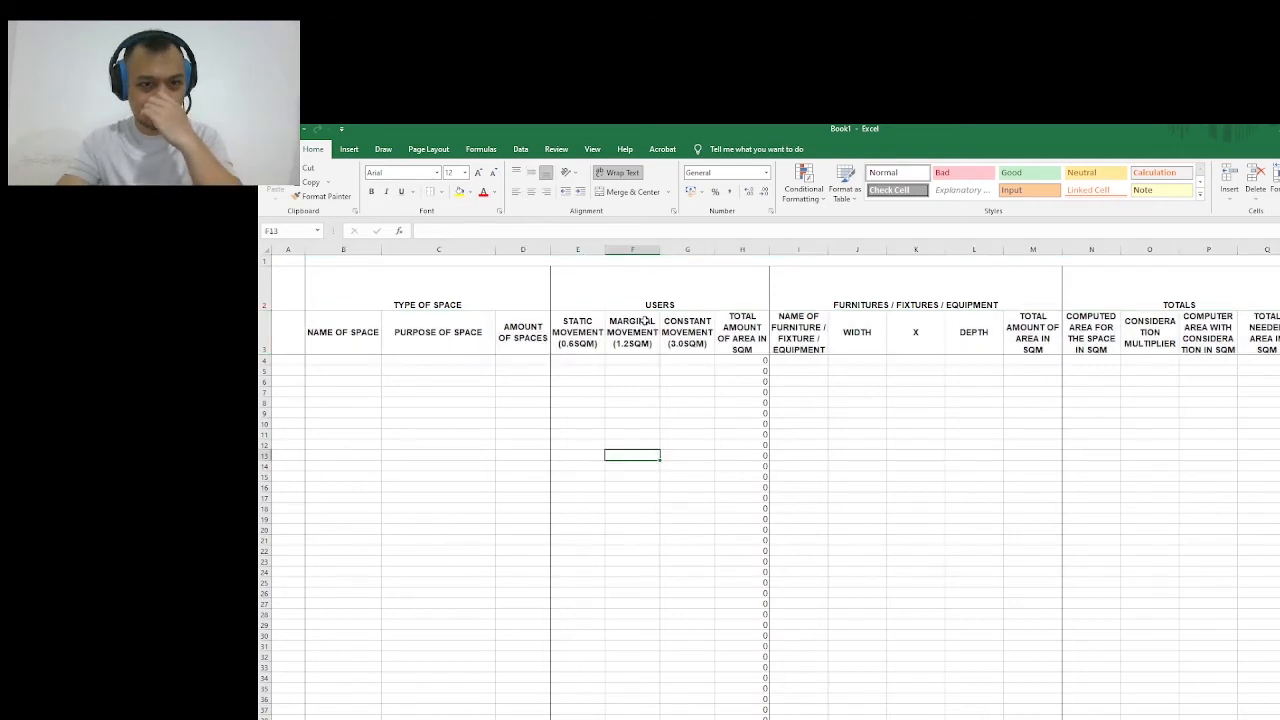
Align the row 3 column headers to the bottom of their cells
click(265, 333)
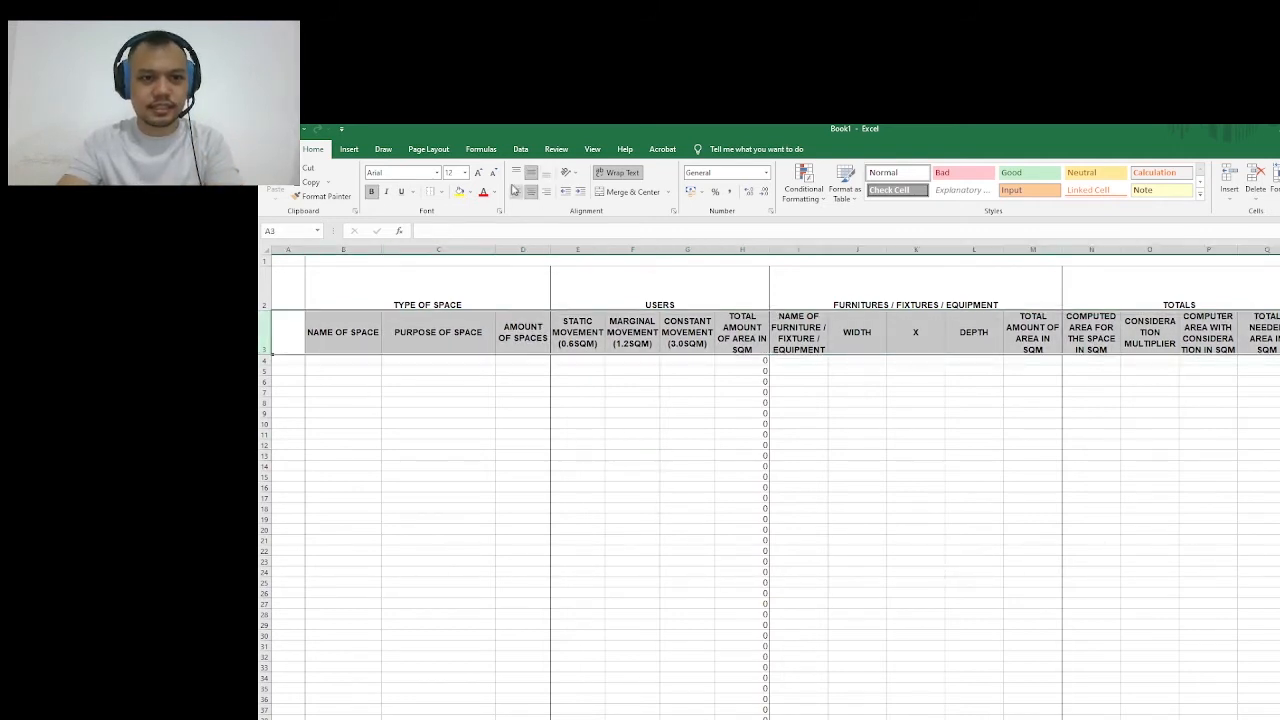
click(546, 172)
click(671, 474)
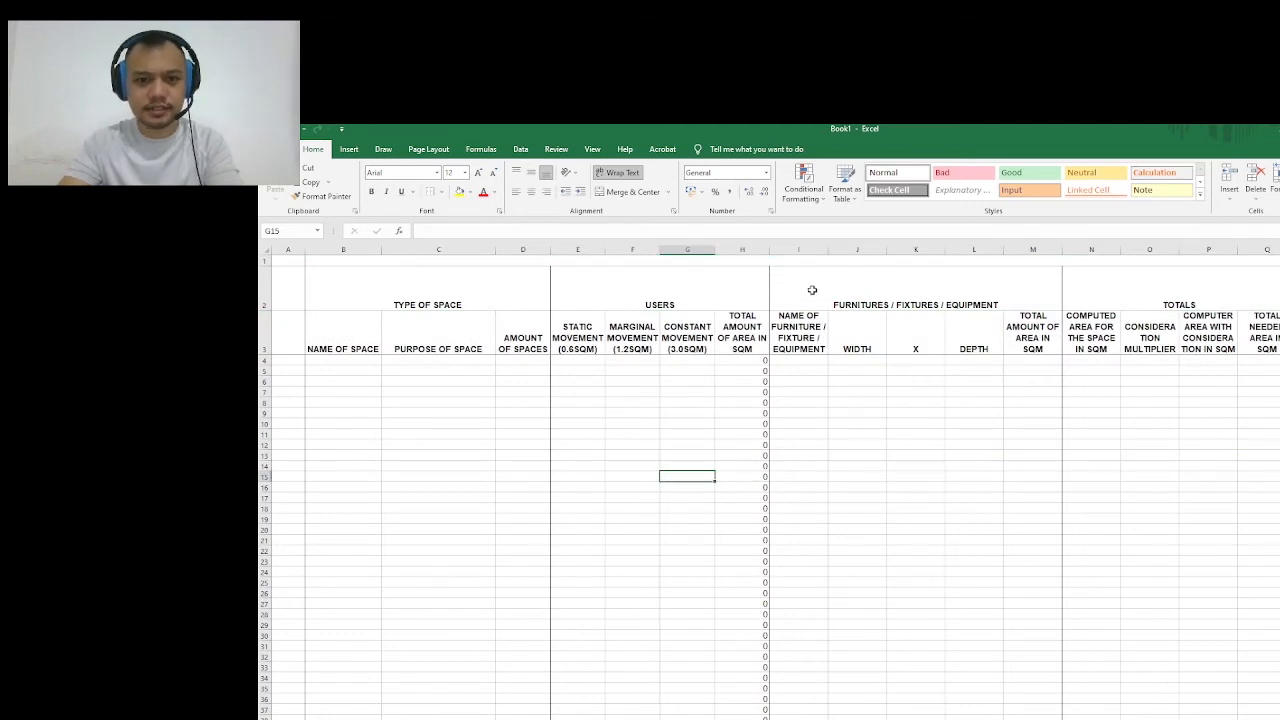
Set the width of the Name of Furniture / Fixture / Equipment column I to 20
click(810, 251)
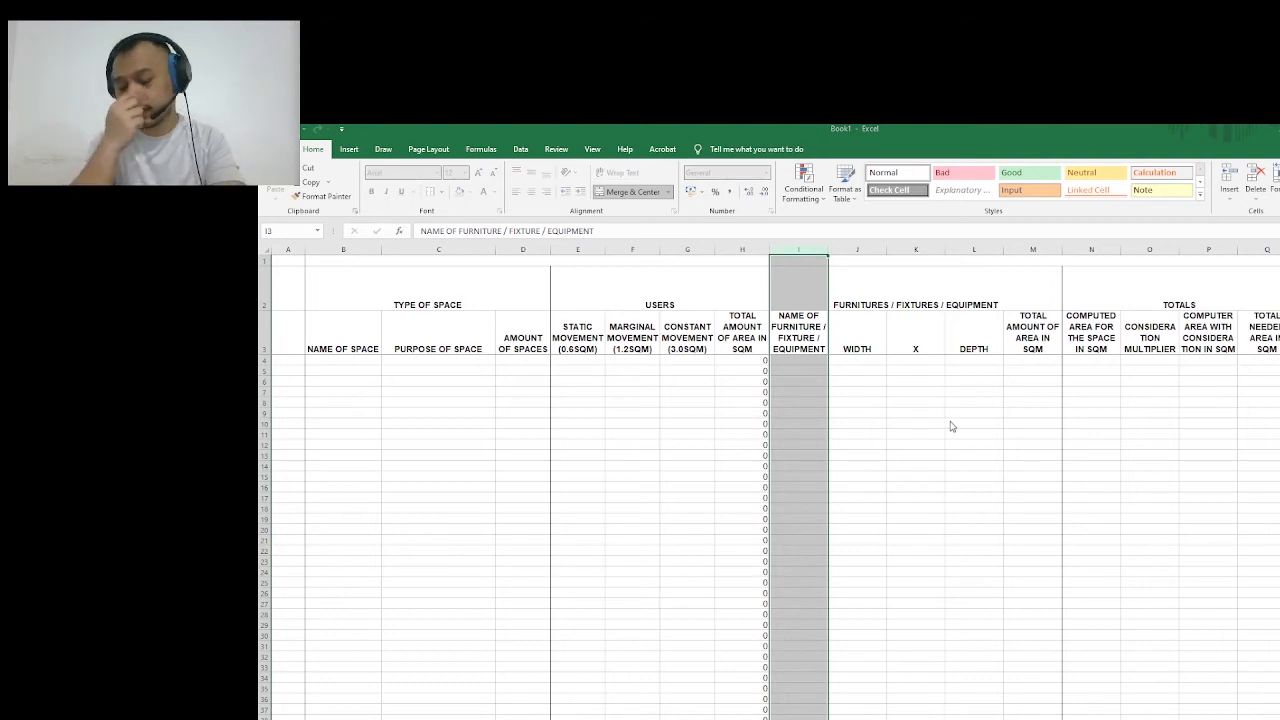
text(20)
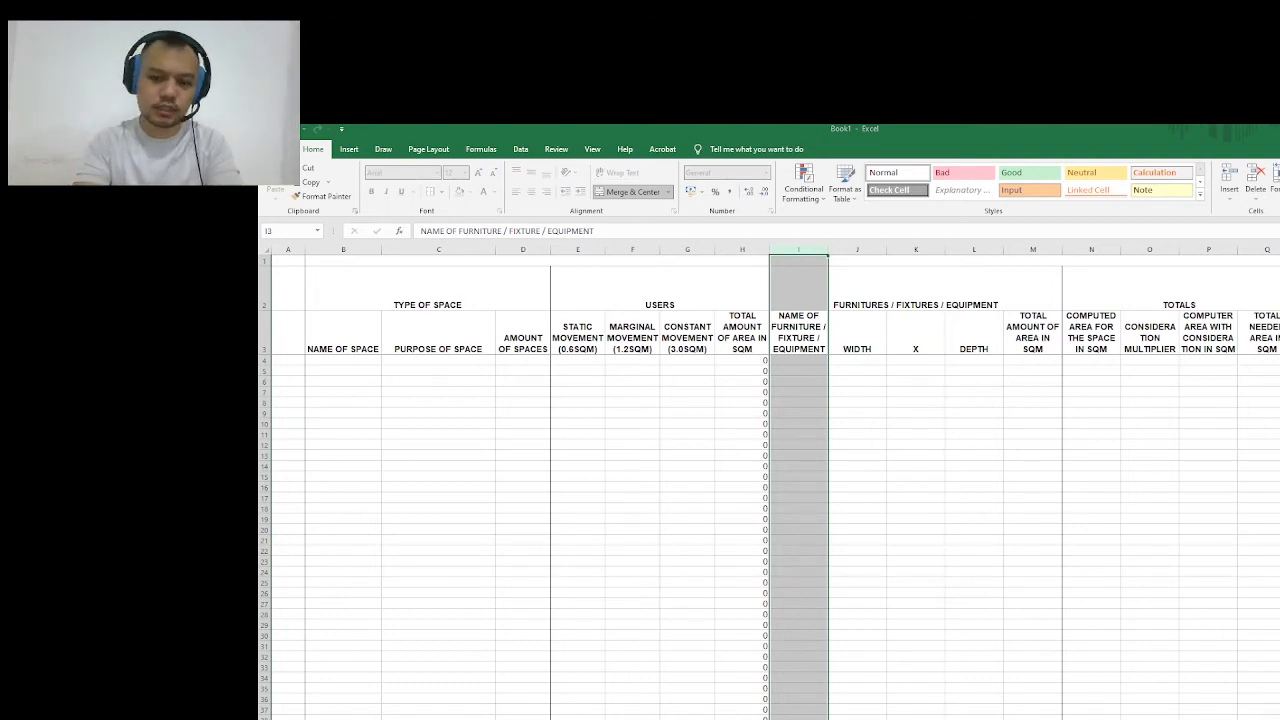
key(Return)
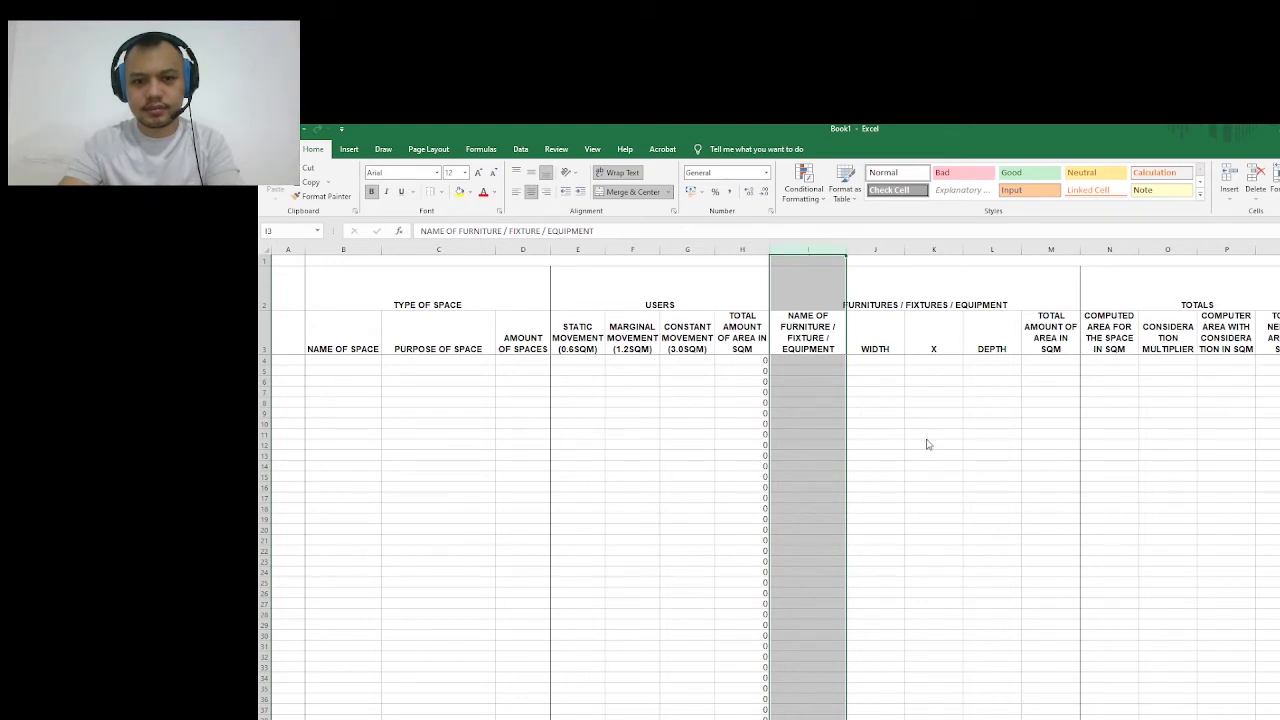
Narrow the X column K until it is only slightly wider than its header
click(931, 249)
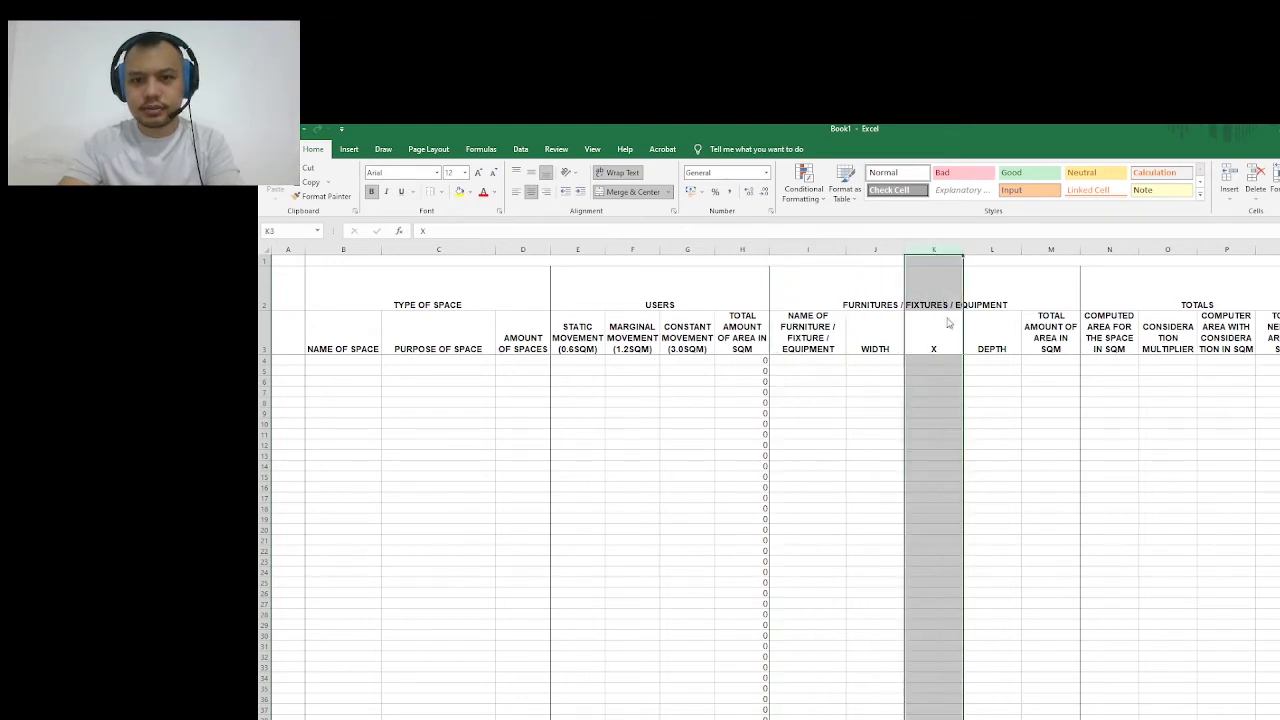
click(982, 402)
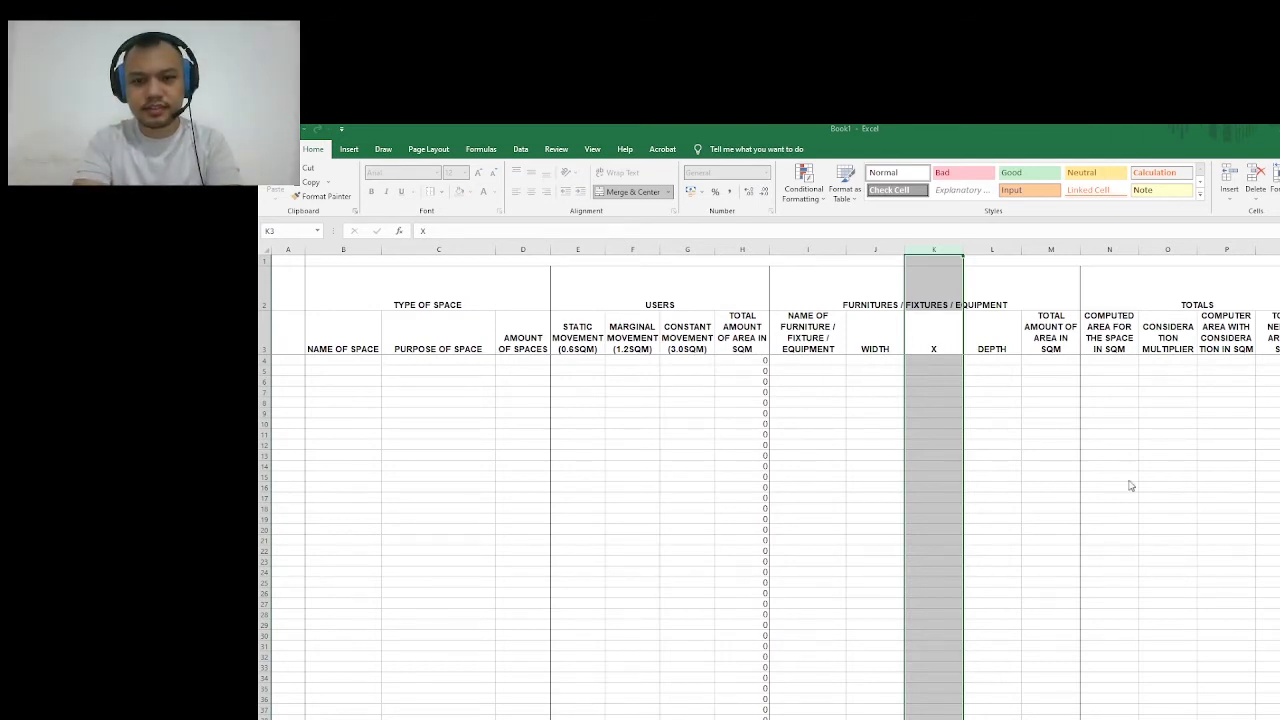
key(Return)
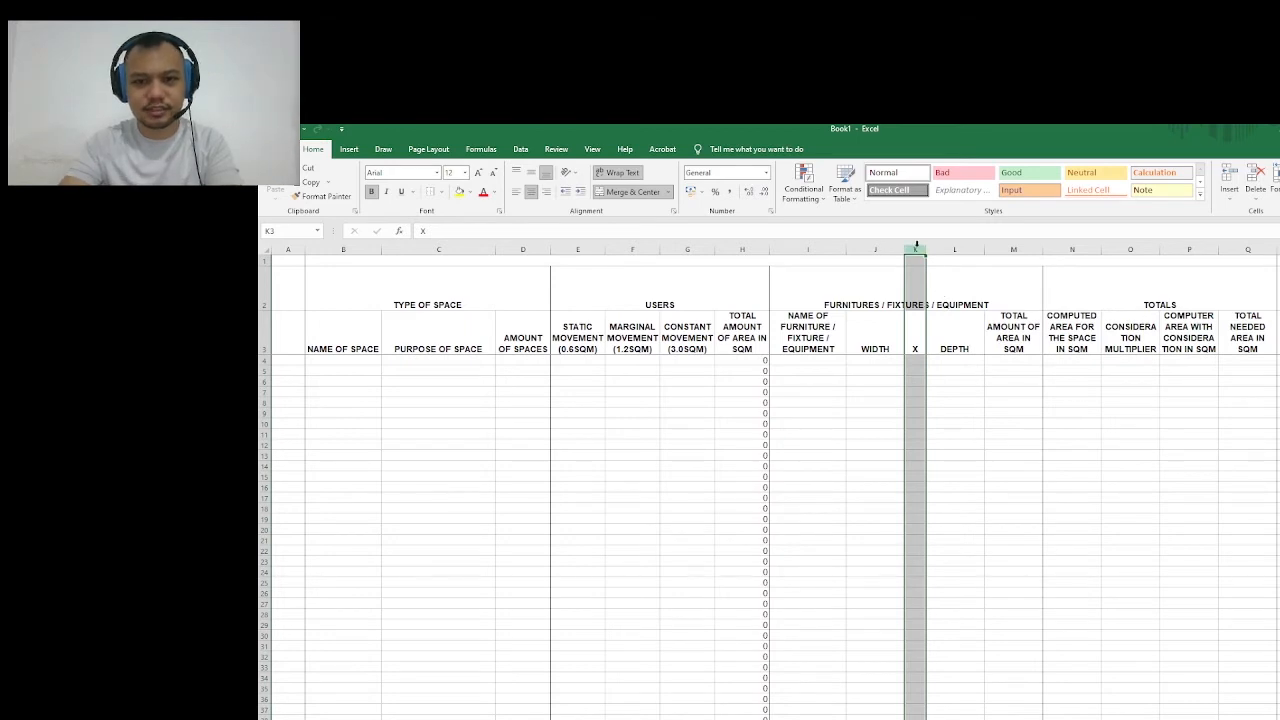
click(970, 402)
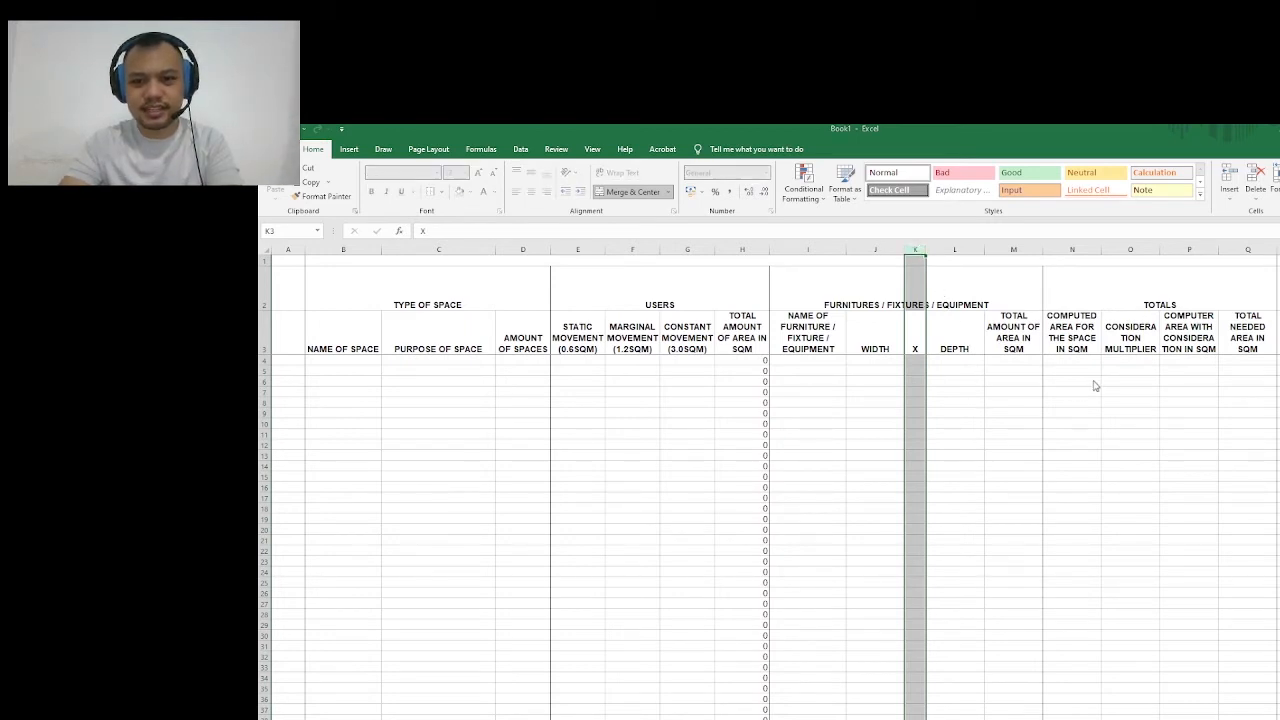
key(Return)
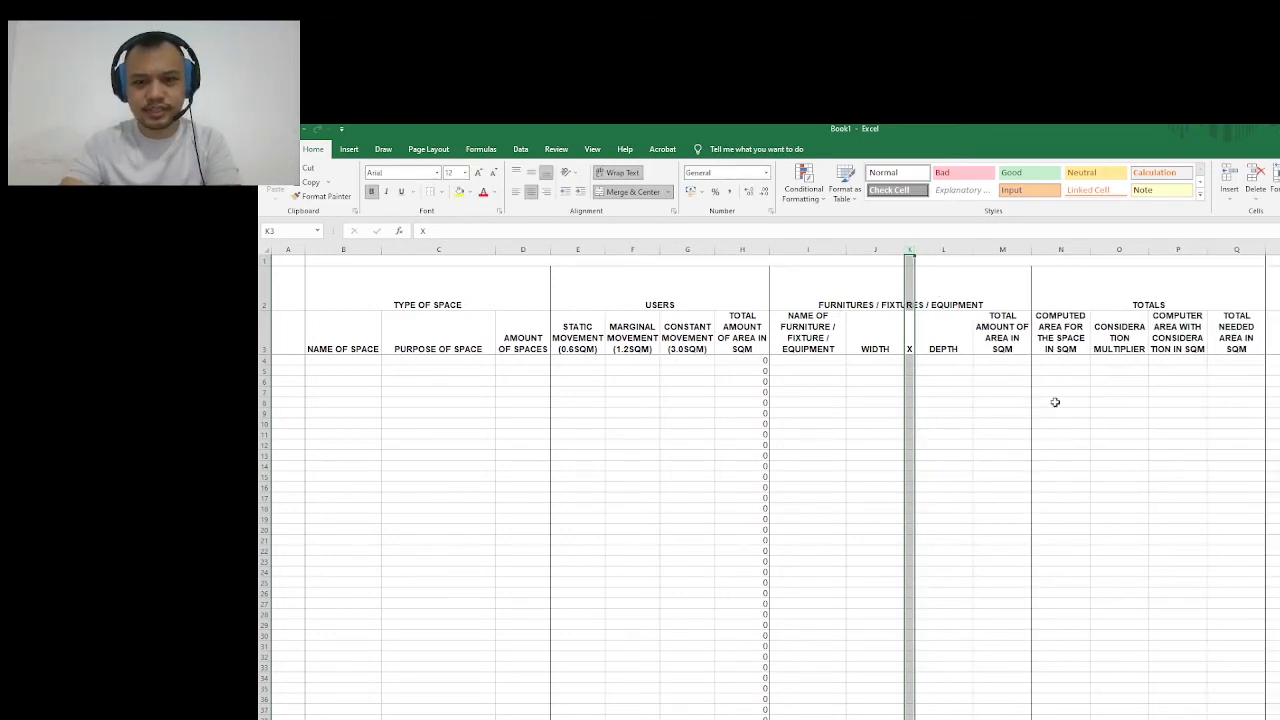
click(1000, 415)
Set the width of both the Width column J and the Depth column L to 10
click(868, 361)
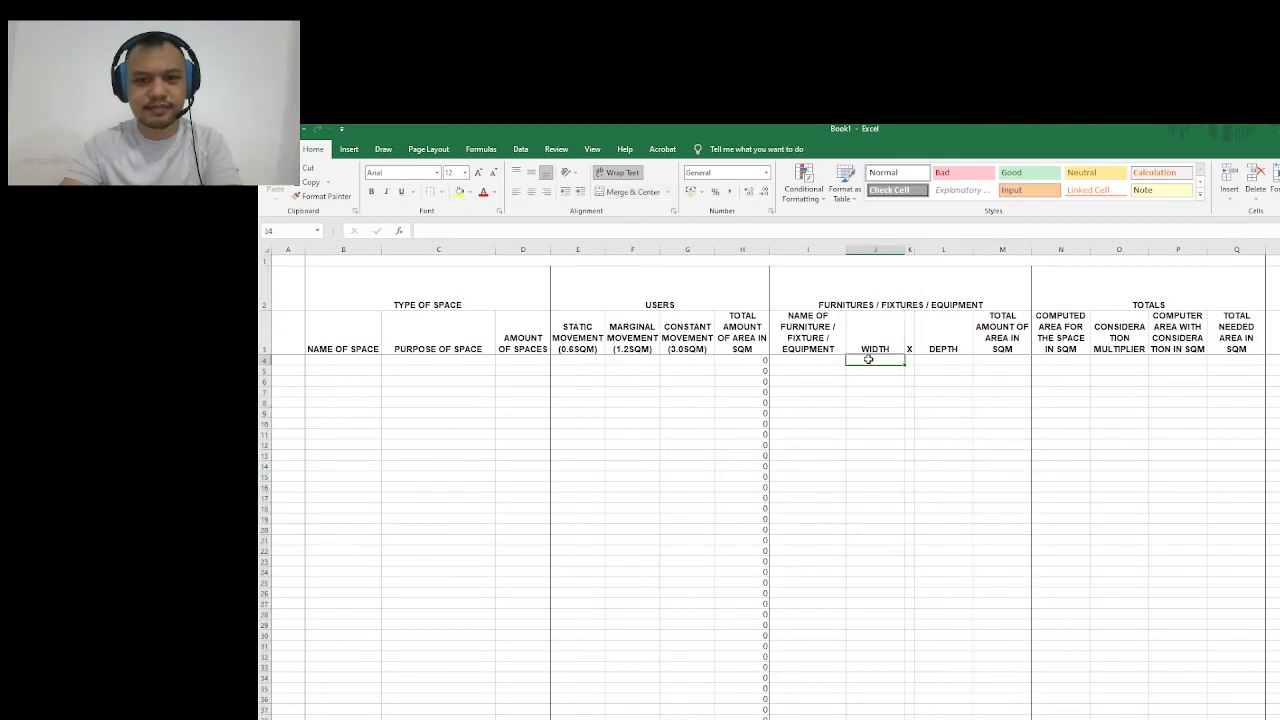
scroll(974, 442, up, 2)
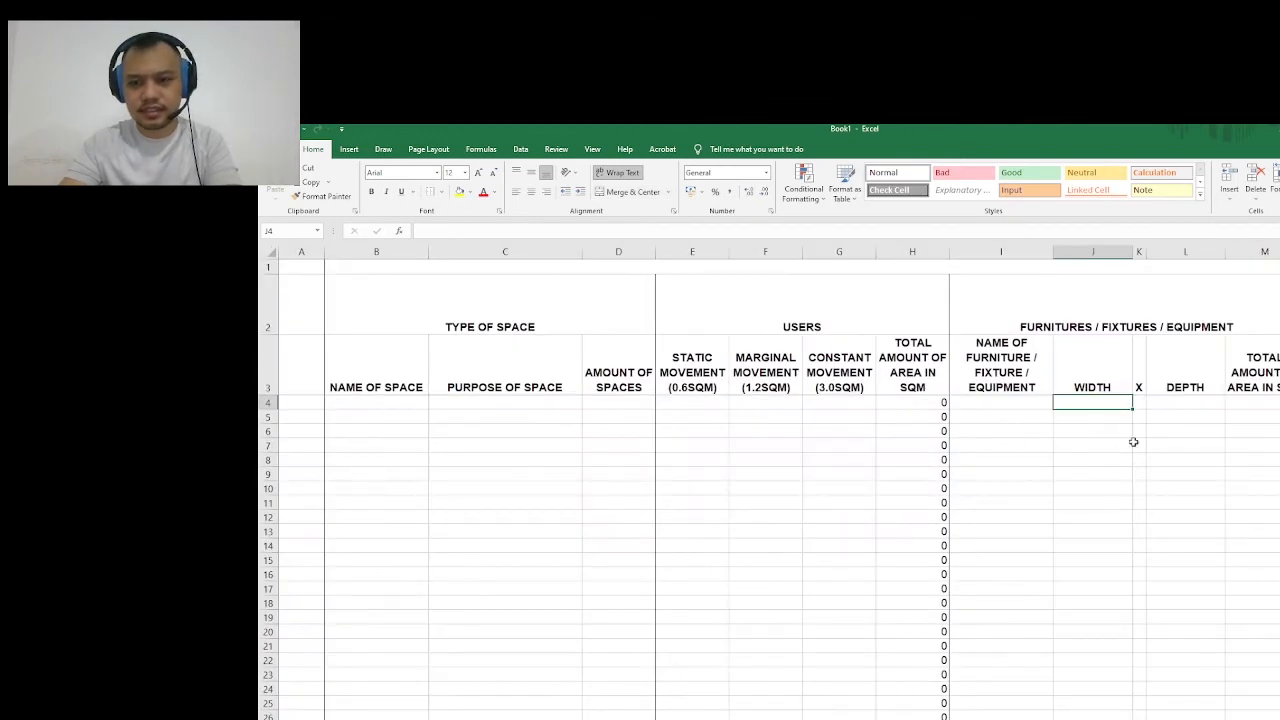
mouse_move(1118, 254)
mouse_down()
mouse_move(1103, 251)
mouse_move(1137, 251)
mouse_move(1114, 255)
mouse_up()
ctrl+click(1182, 249)
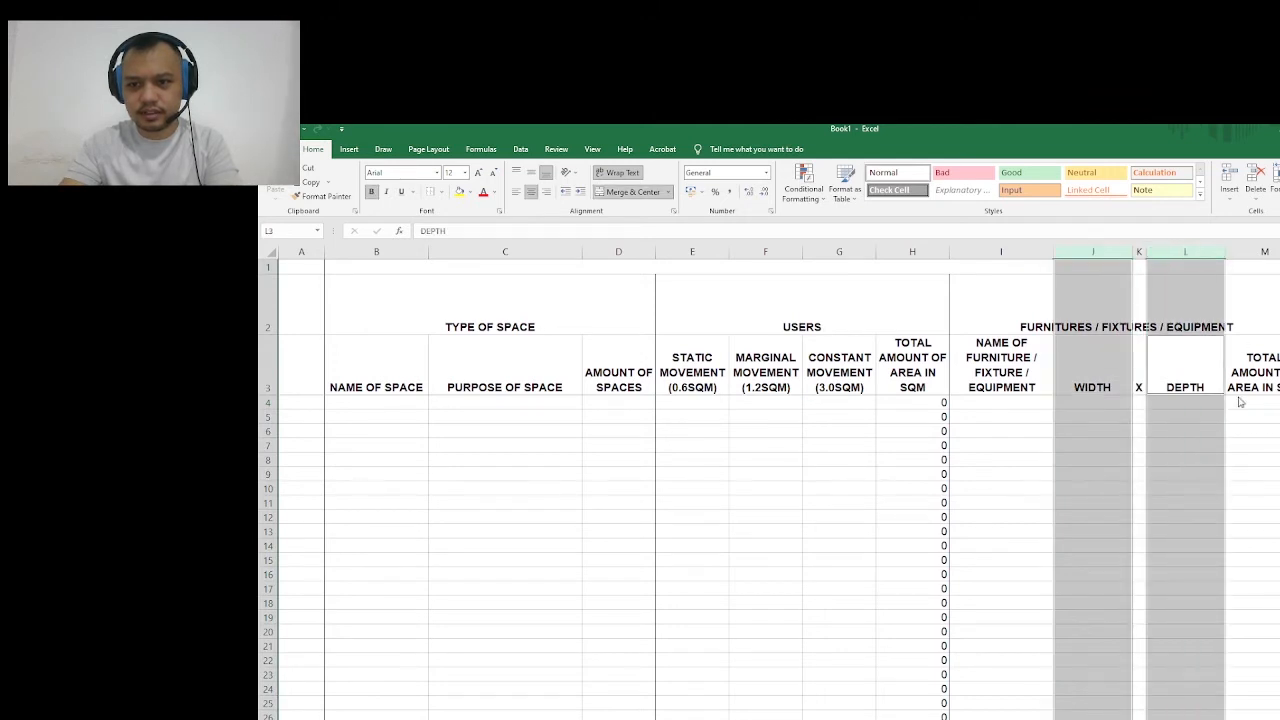
text(10)
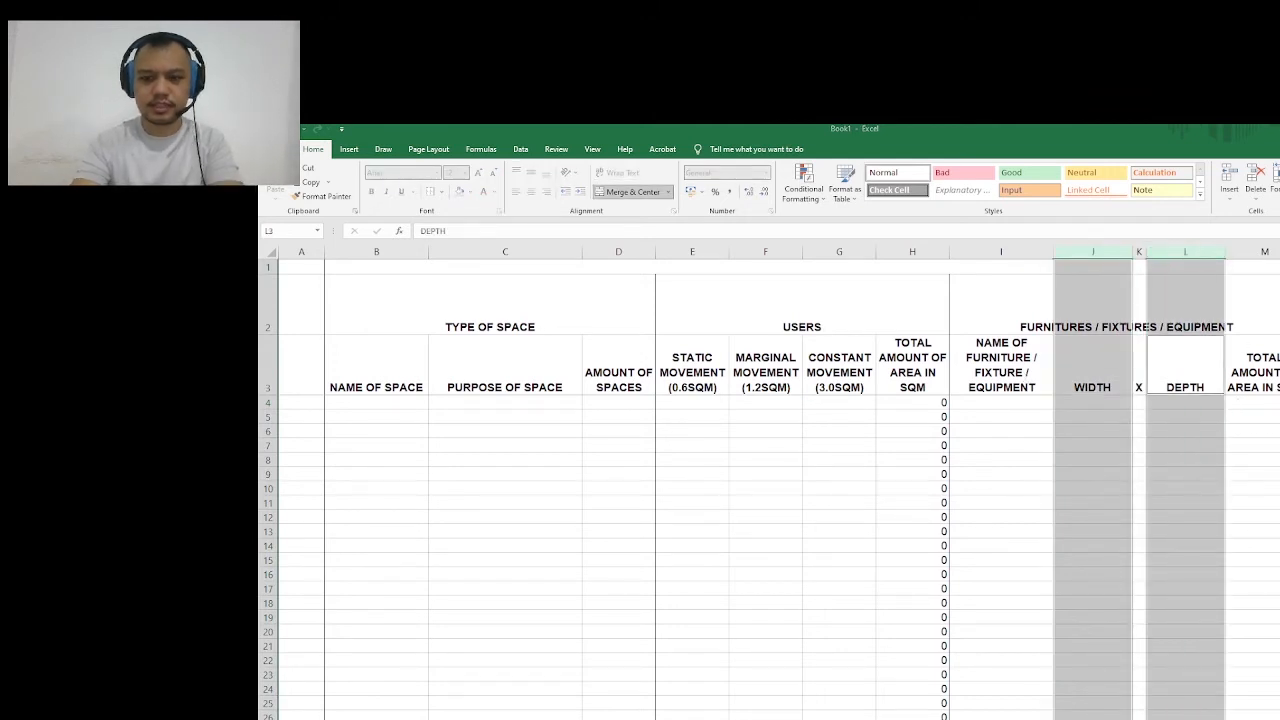
key(Return)
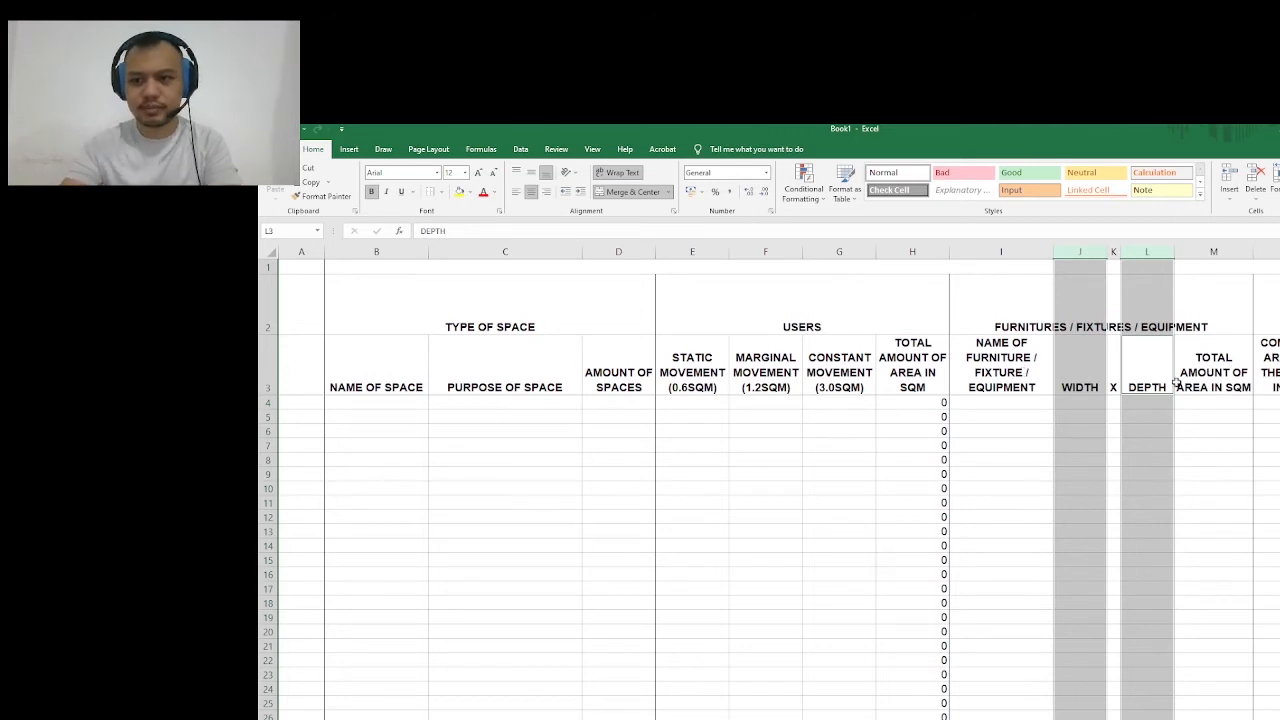
click(1190, 420)
Set the width of the furniture section's Total Amount of Area column M to 10
click(1226, 251)
right_click(1227, 250)
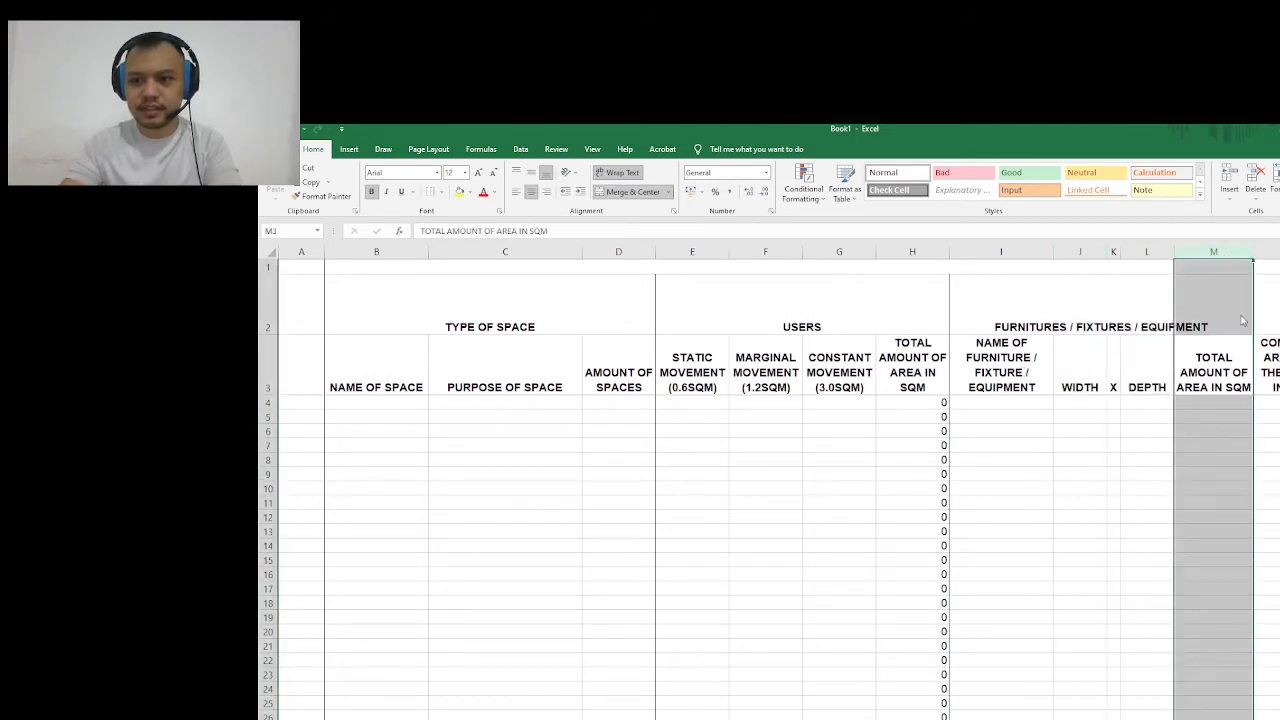
click(1256, 404)
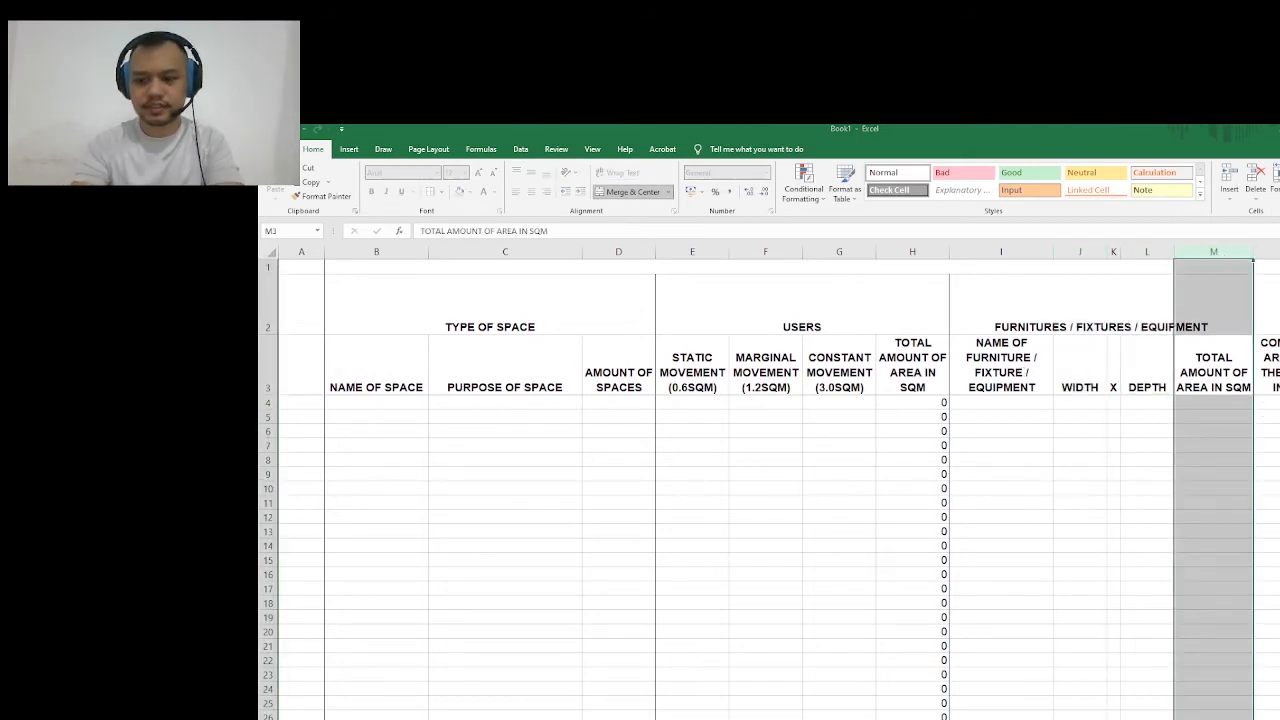
text(10)
key(Return)
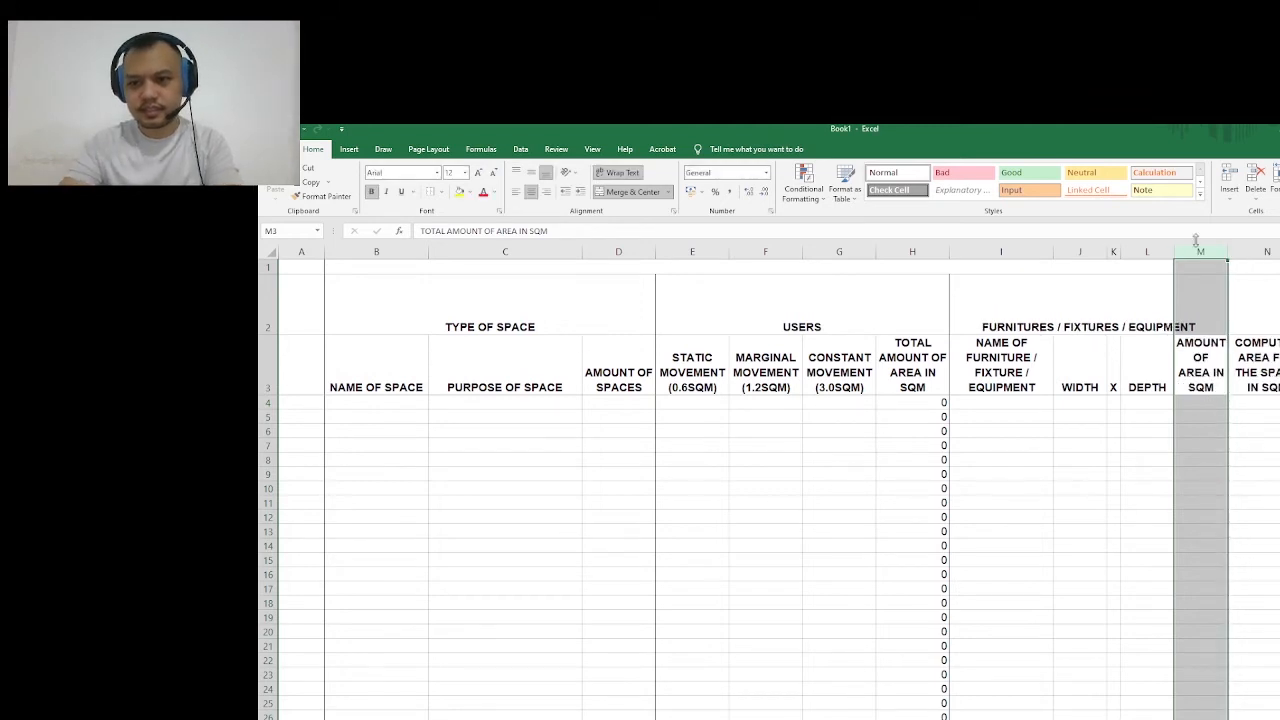
Set the width of the furniture section's Total Amount of Area column M to 14
click(1237, 401)
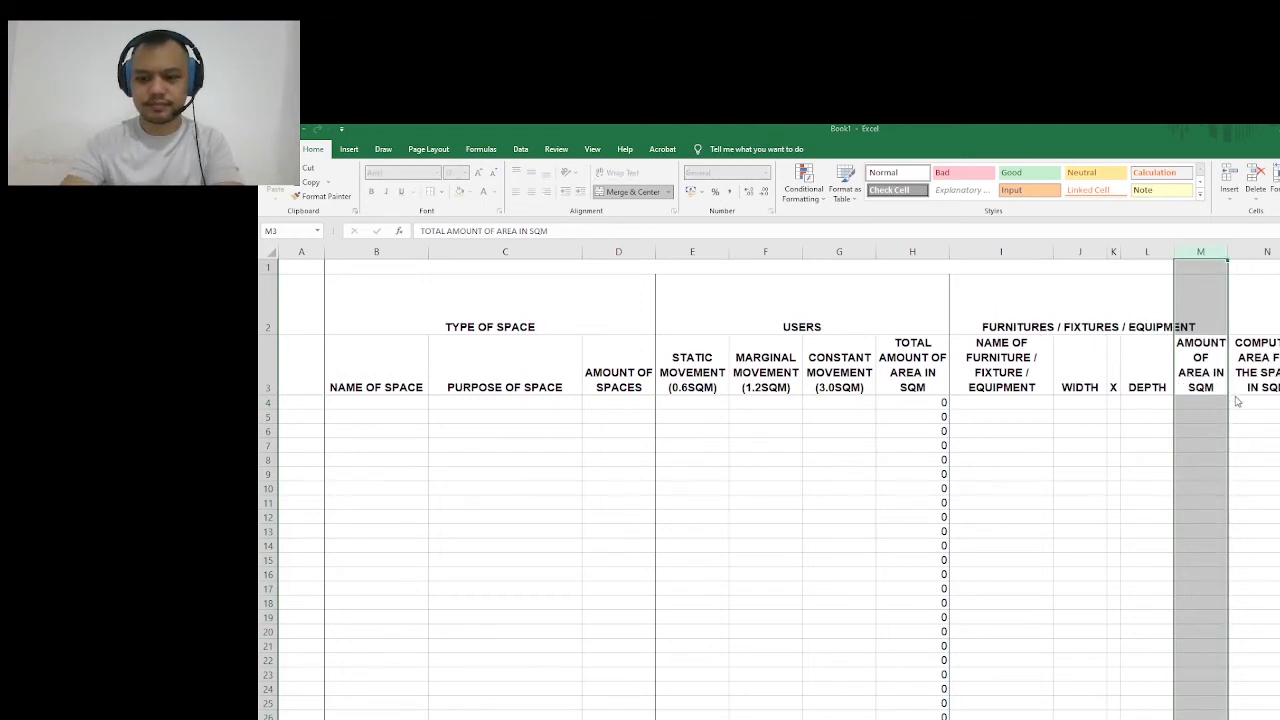
text(14)
key(Return)
click(1074, 448)
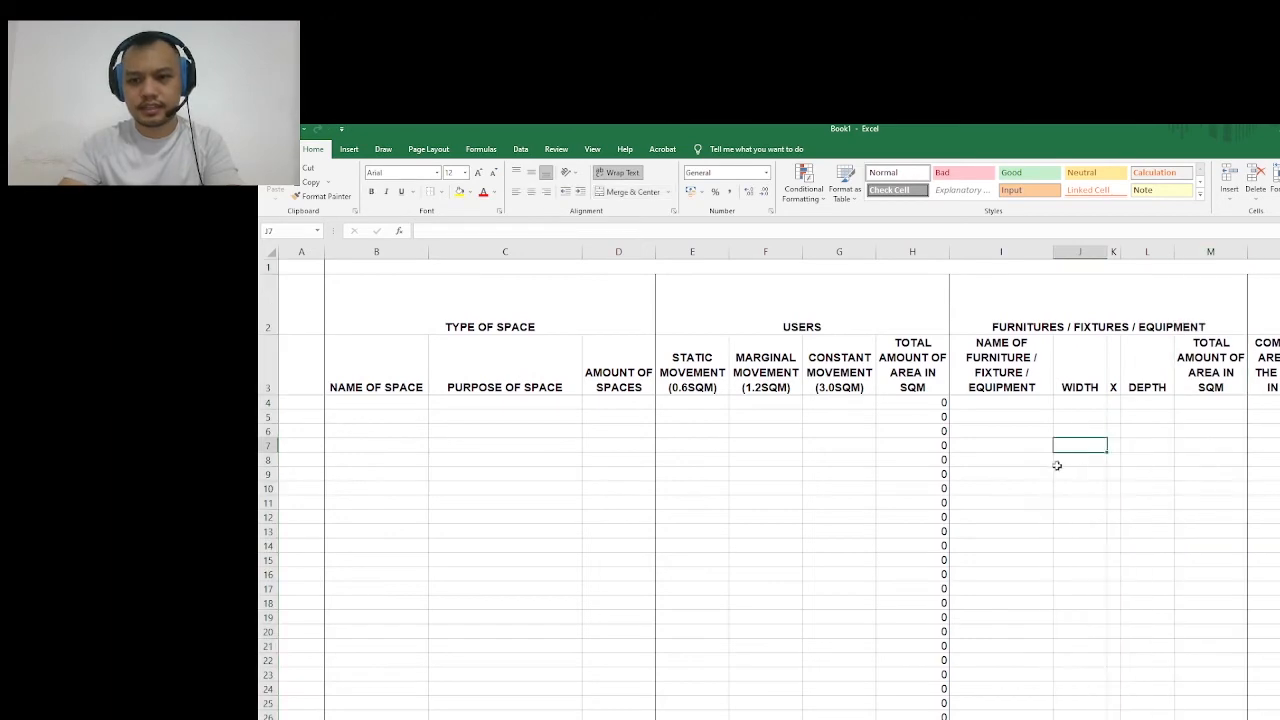
Apply the Number format to columns H, J, L, N, P and Q
scroll(846, 465, down, 2)
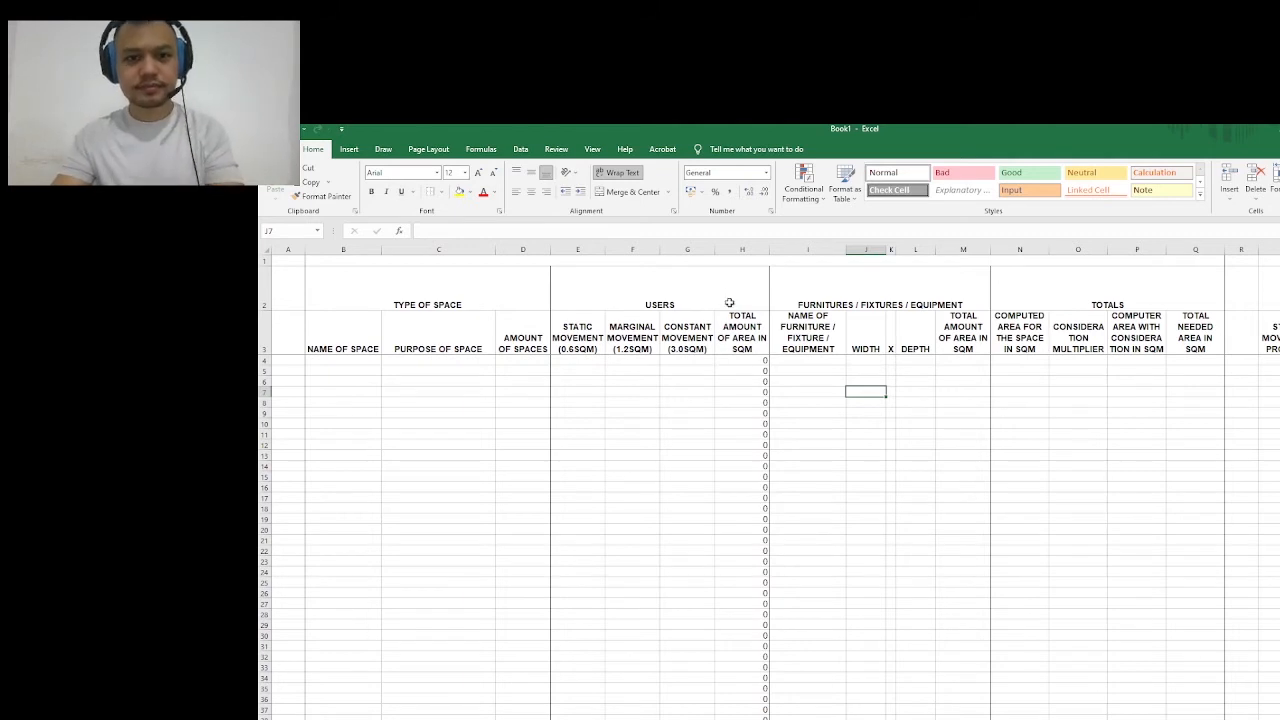
click(741, 249)
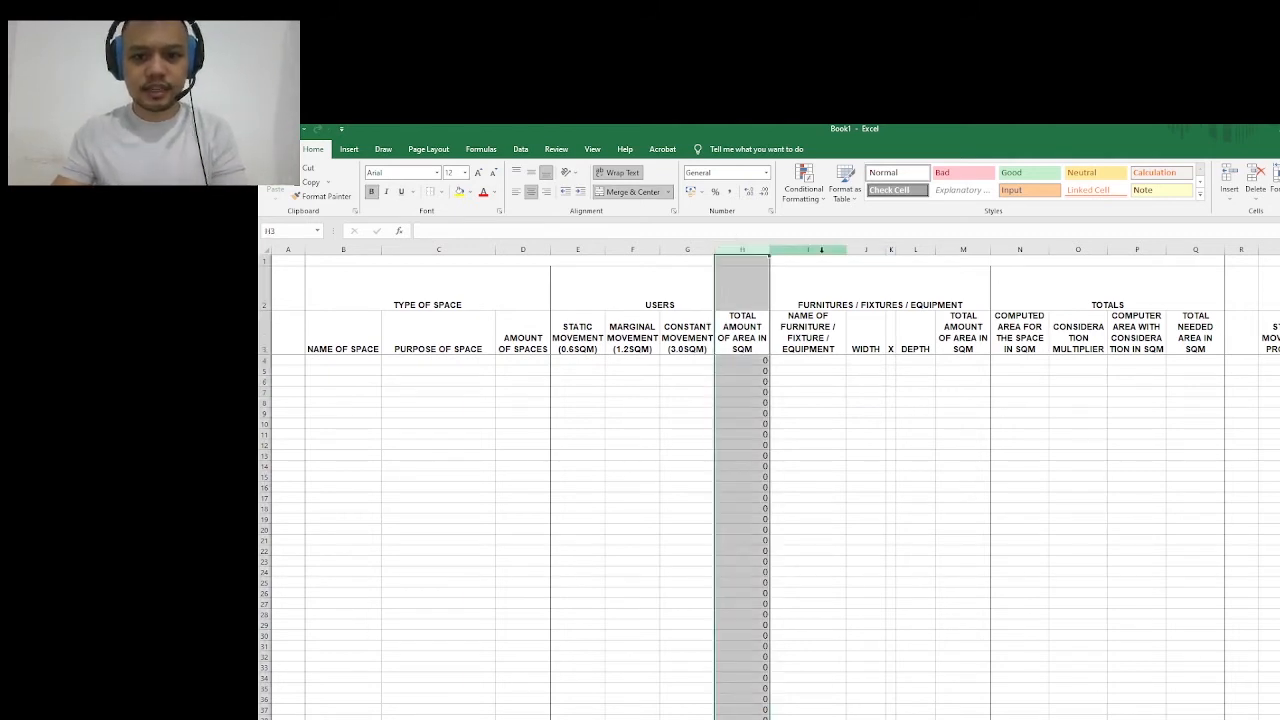
ctrl+click(866, 249)
ctrl+click(915, 249)
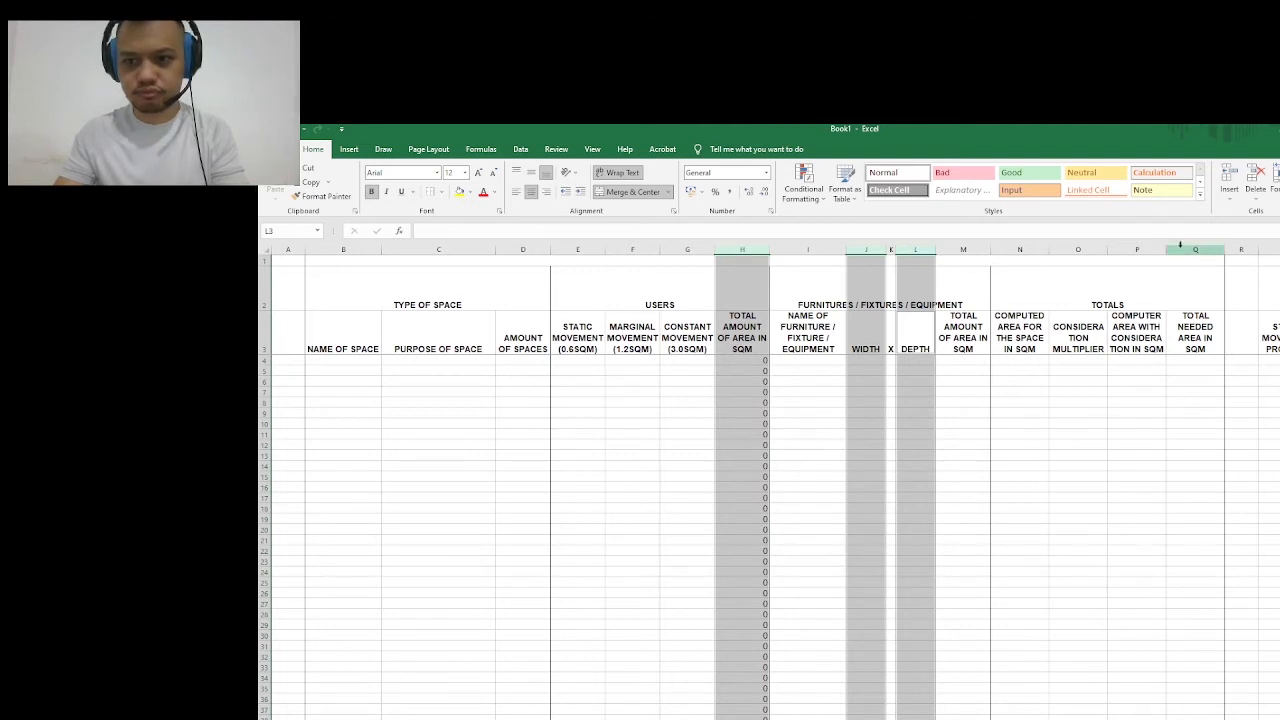
ctrl+click(1030, 249)
ctrl+click(1145, 249)
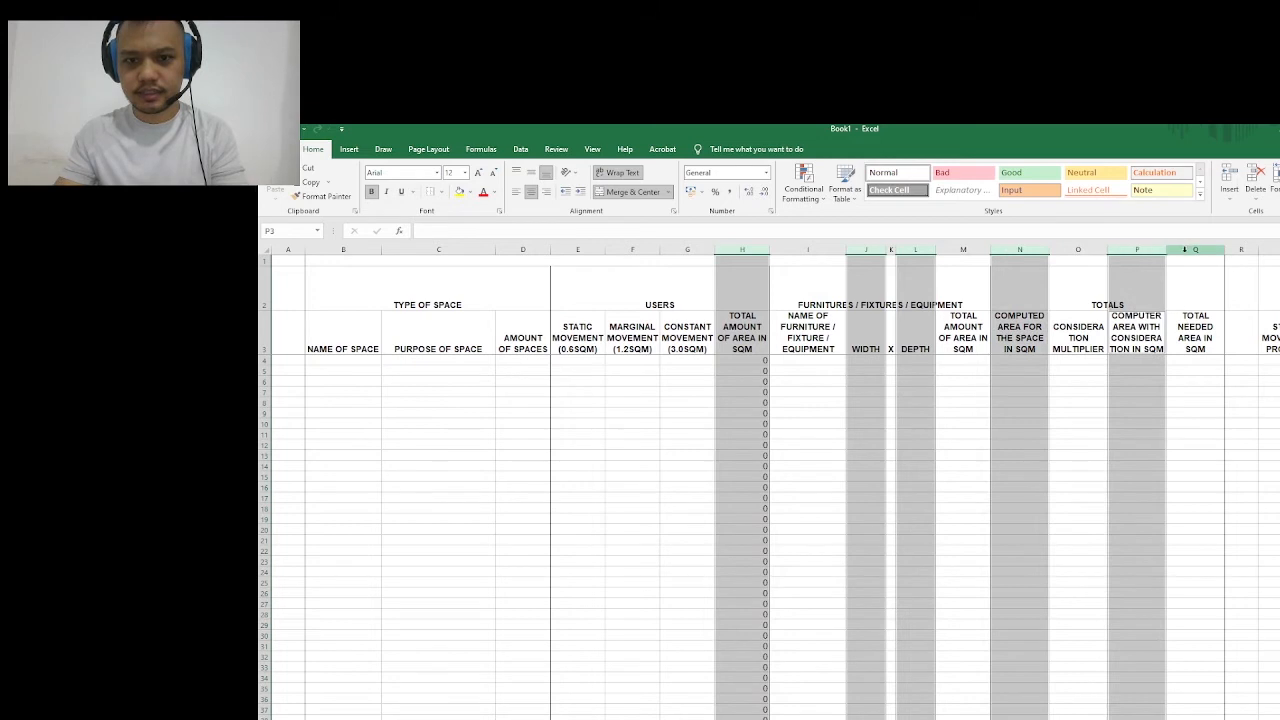
ctrl+click(1182, 249)
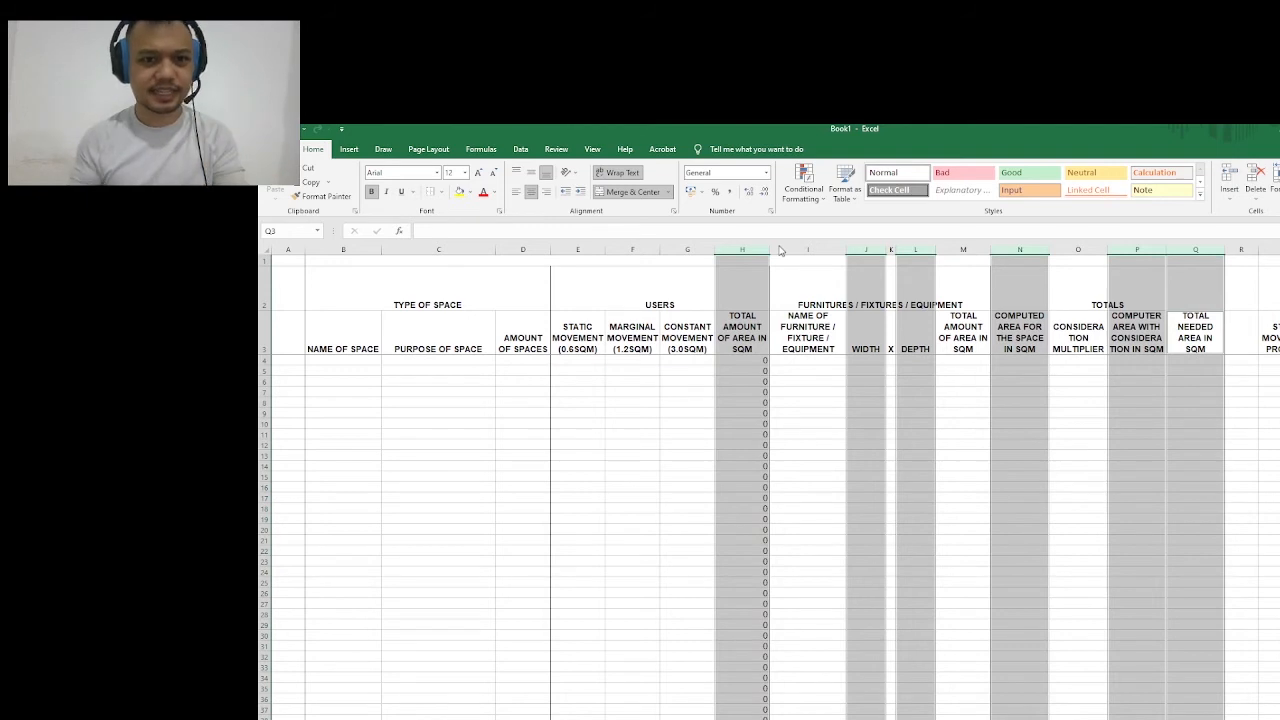
click(767, 176)
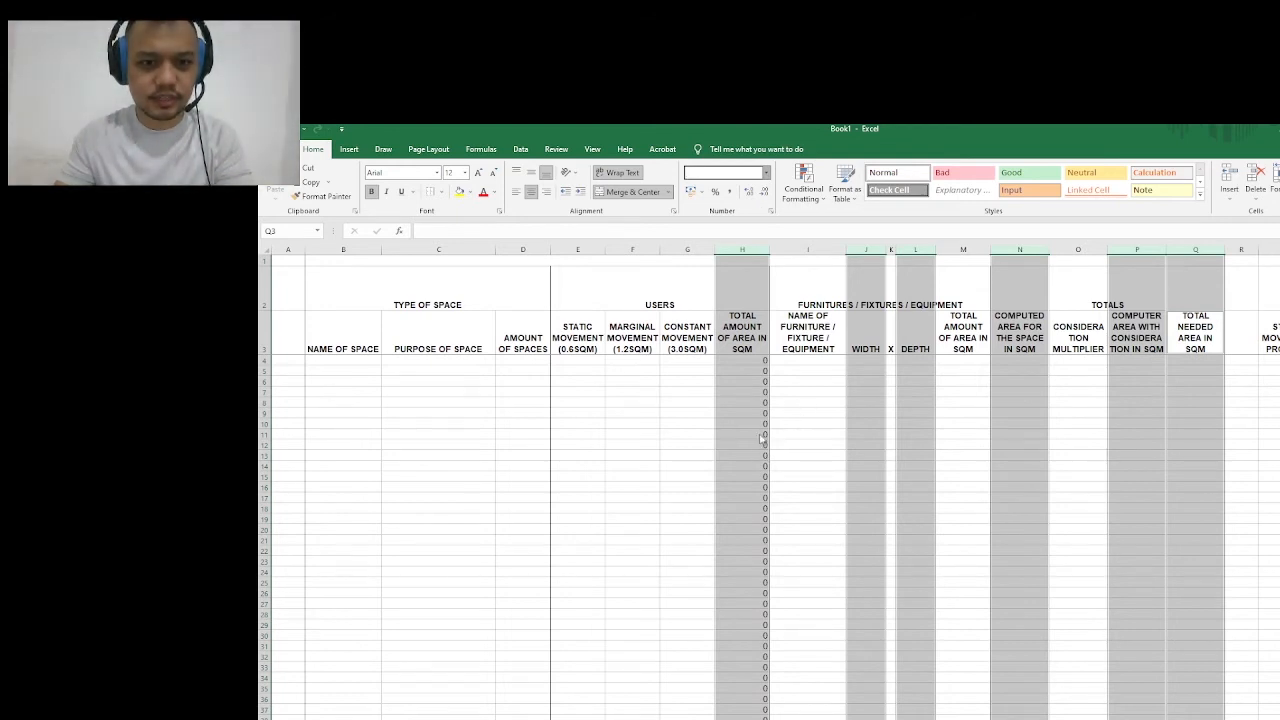
click(788, 234)
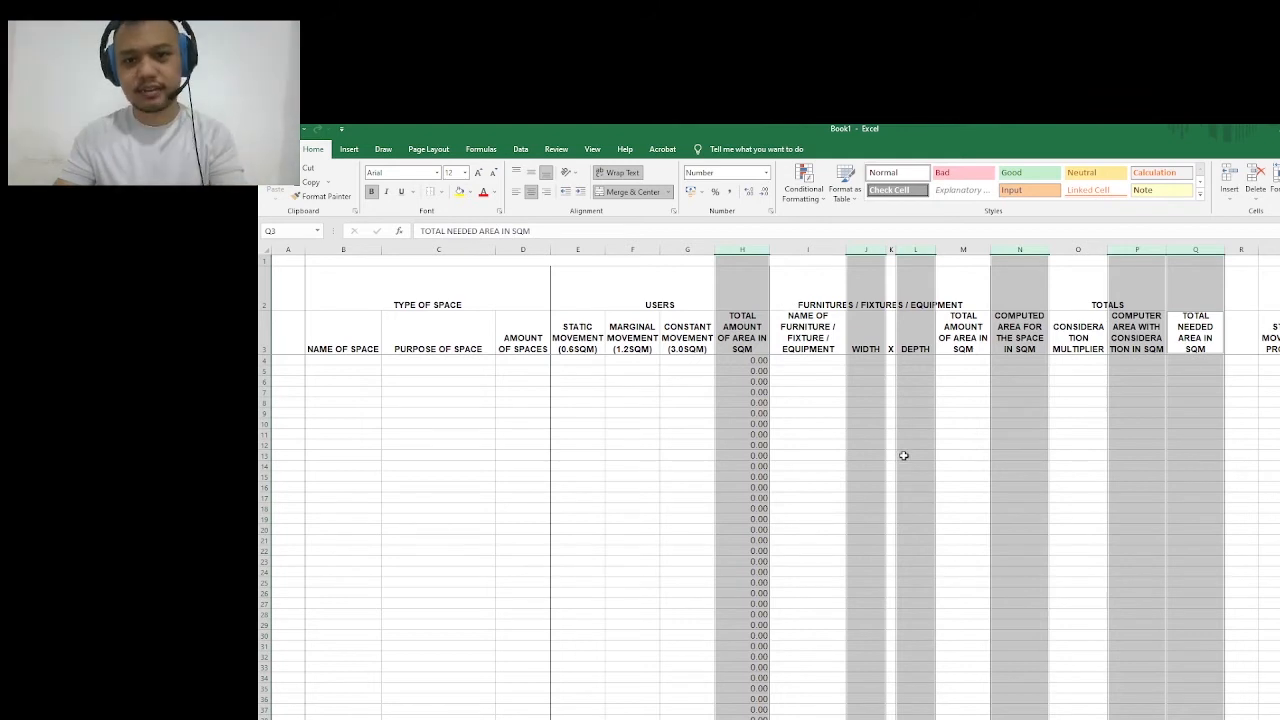
click(828, 424)
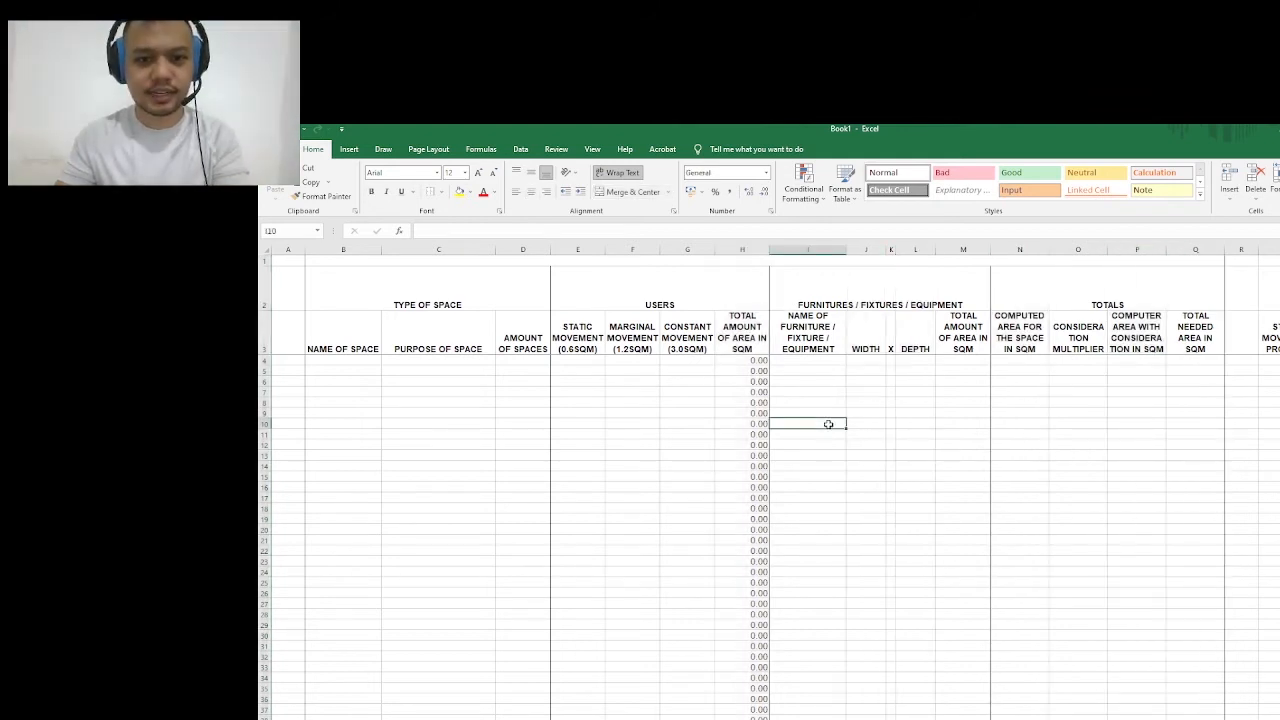
click(758, 370)
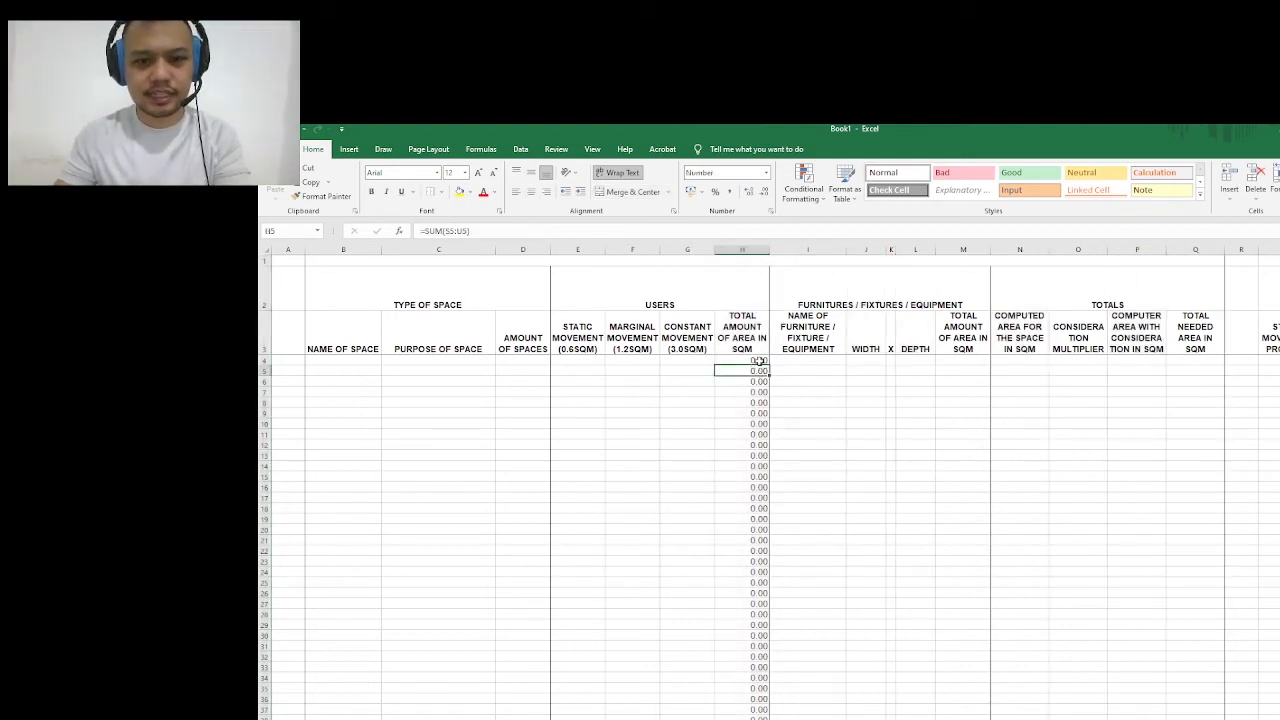
click(759, 361)
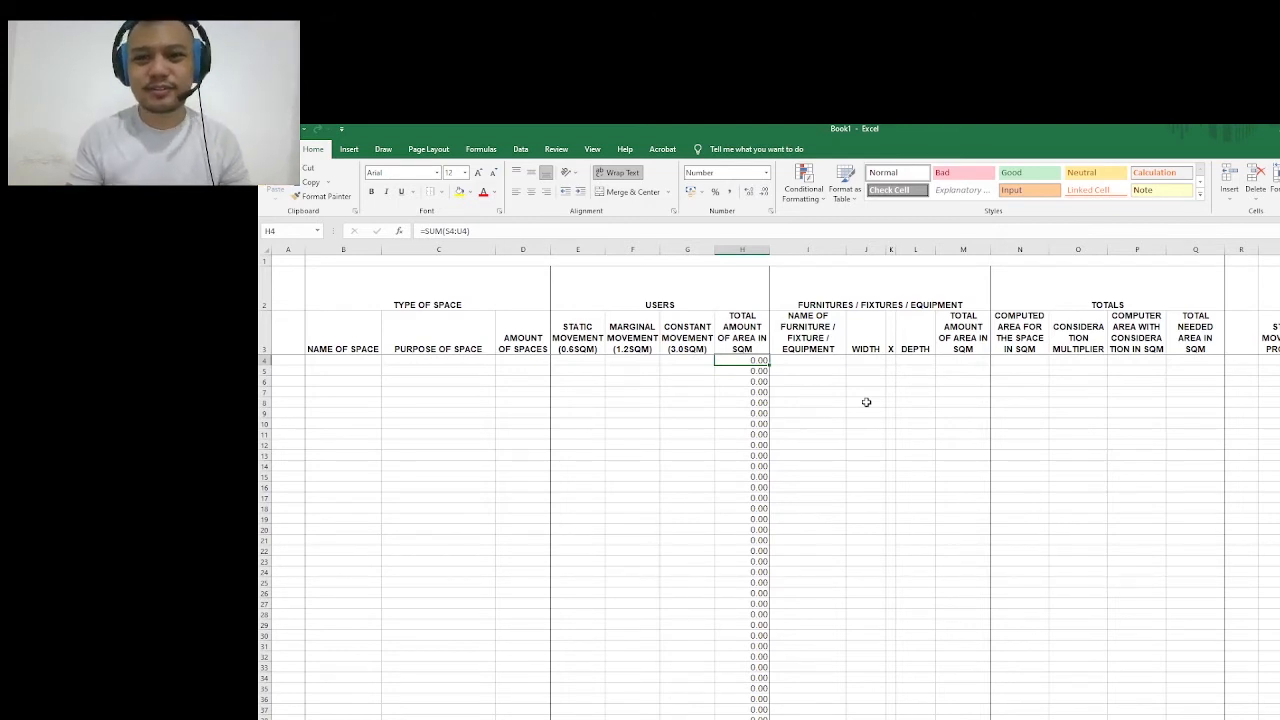
Enter the test values 0.044 in E8 and 0.054 in E9 of the Static Movement column
click(648, 426)
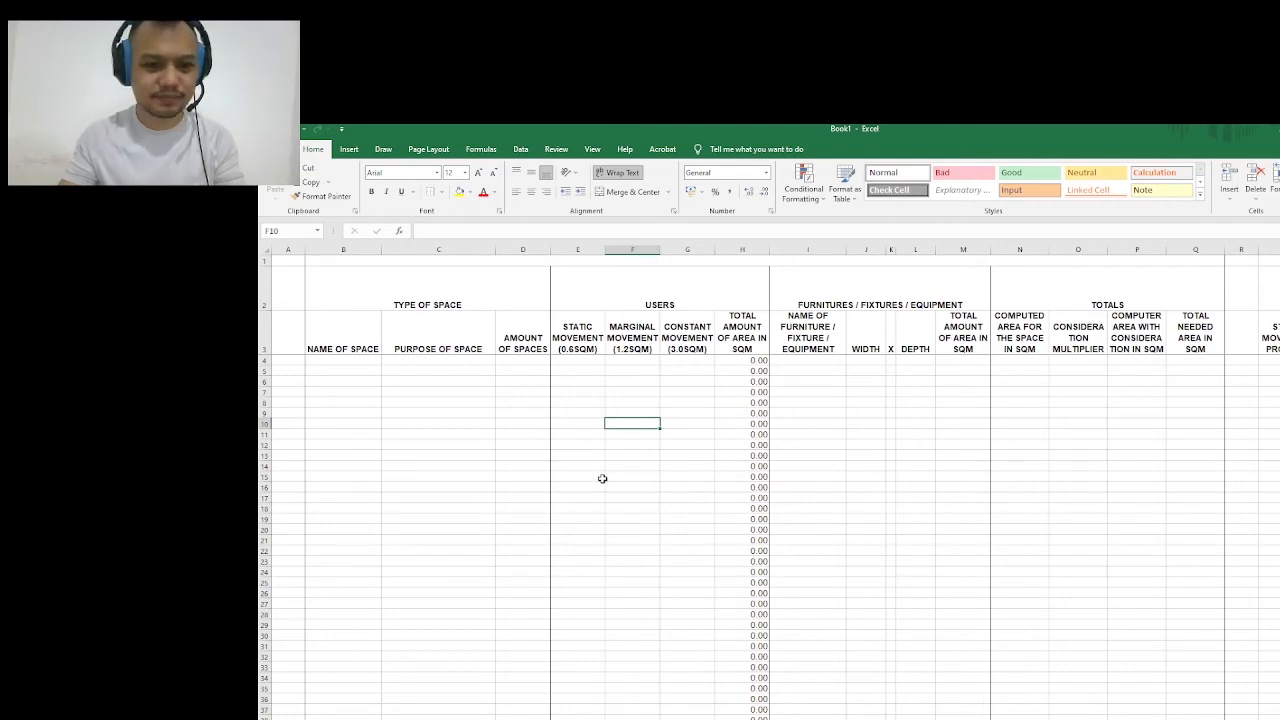
scroll(602, 479, up, 4)
click(829, 515)
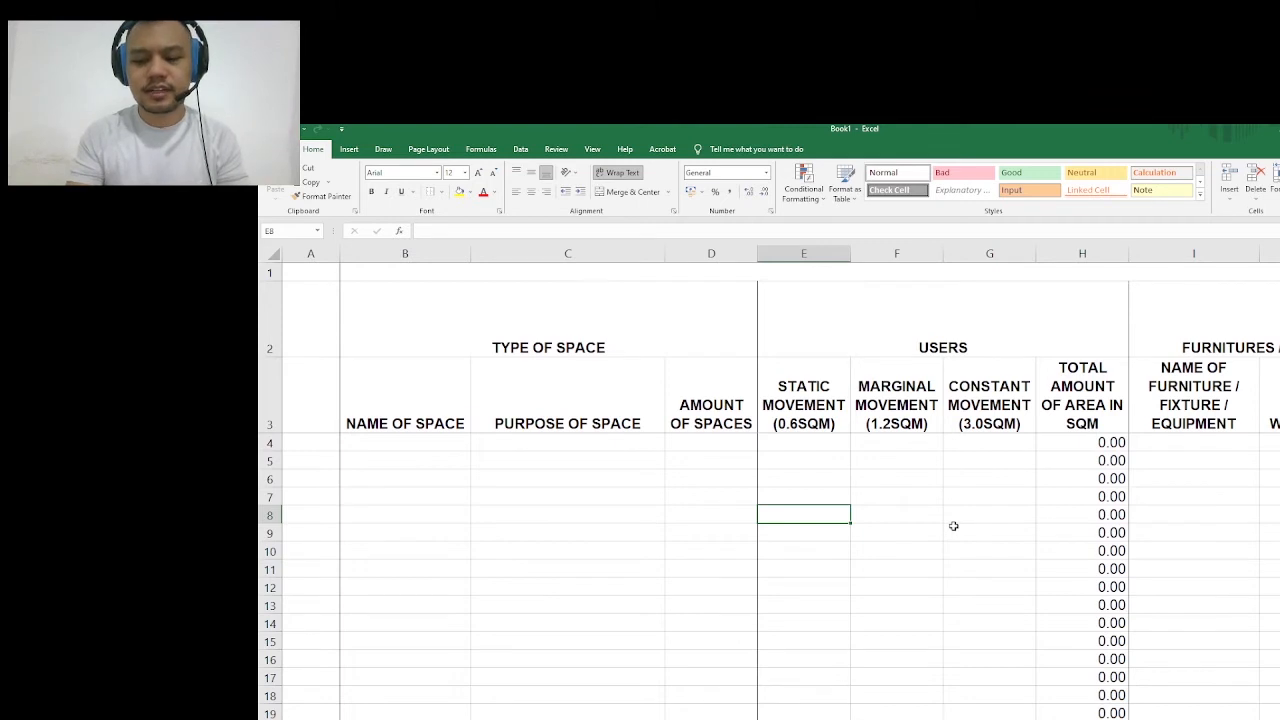
text(0.044)
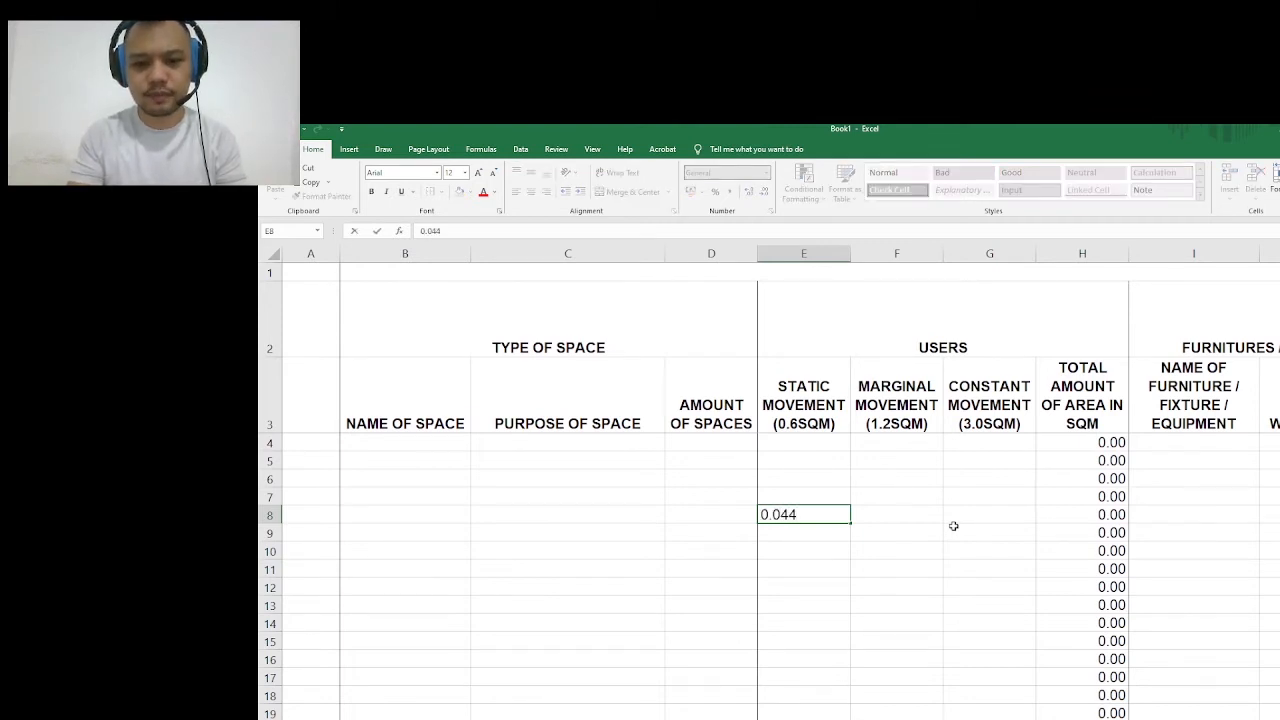
key(Return)
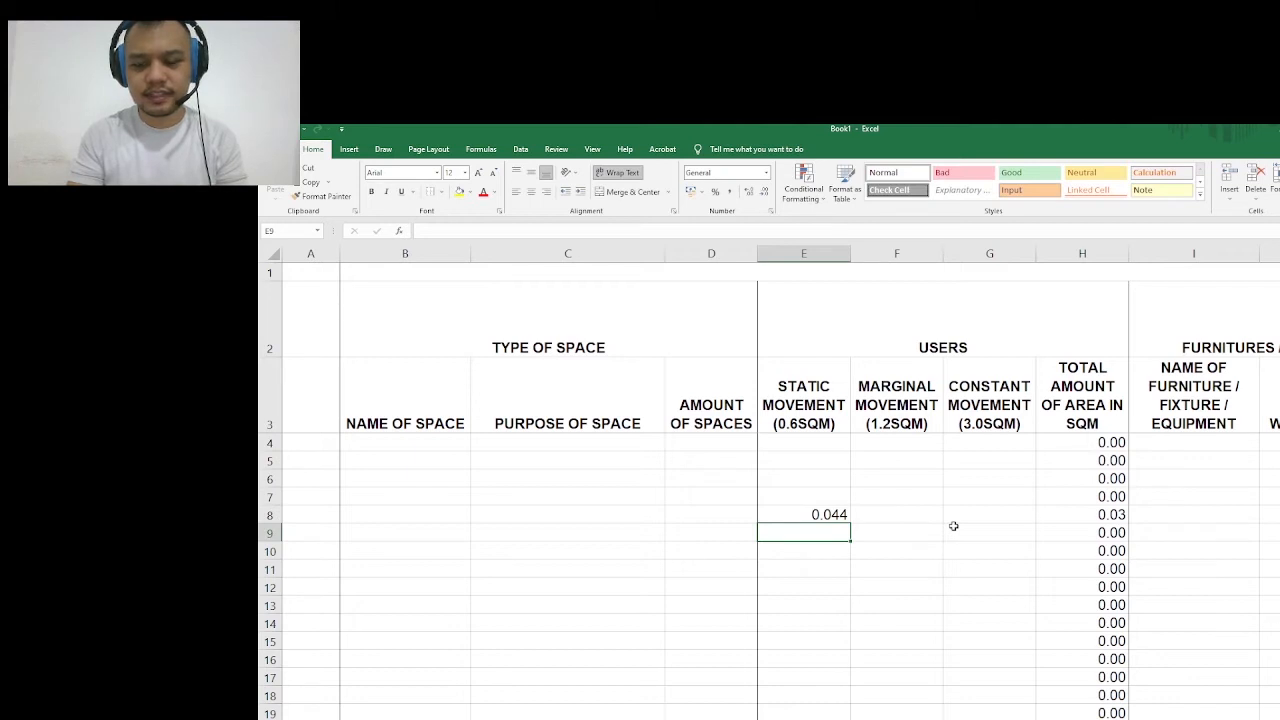
text(0.04)
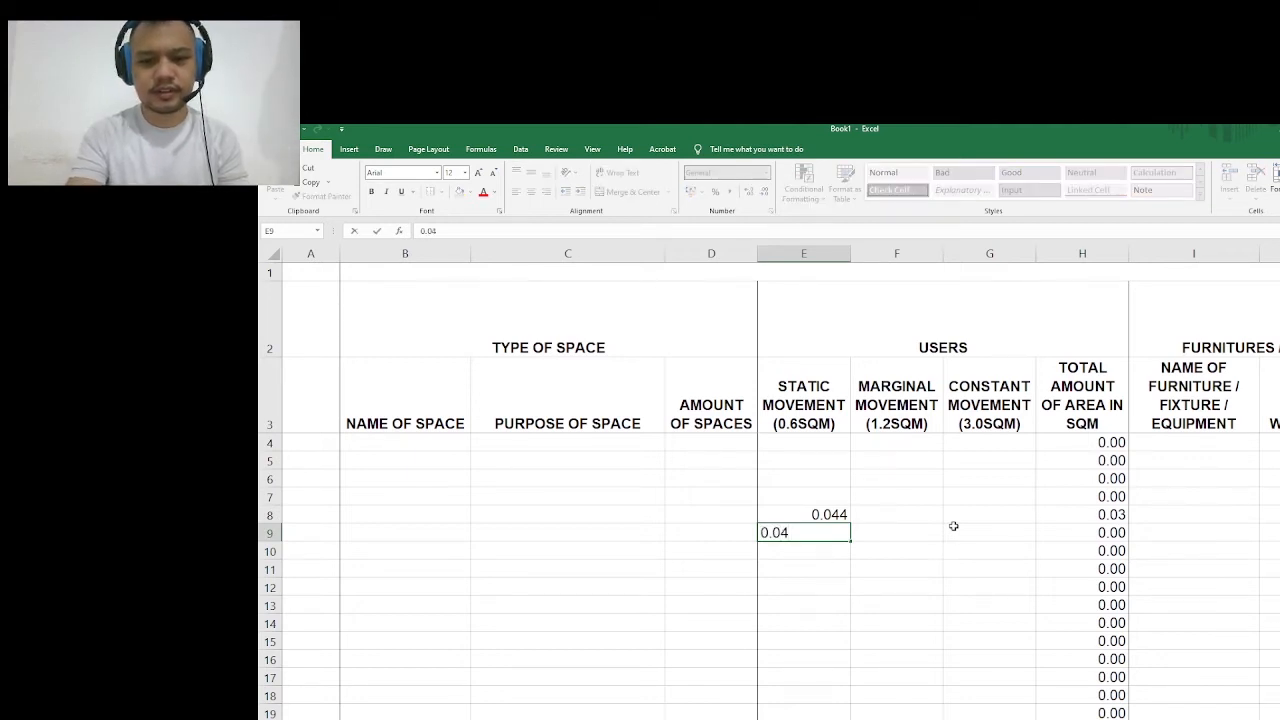
key(BackSpace)
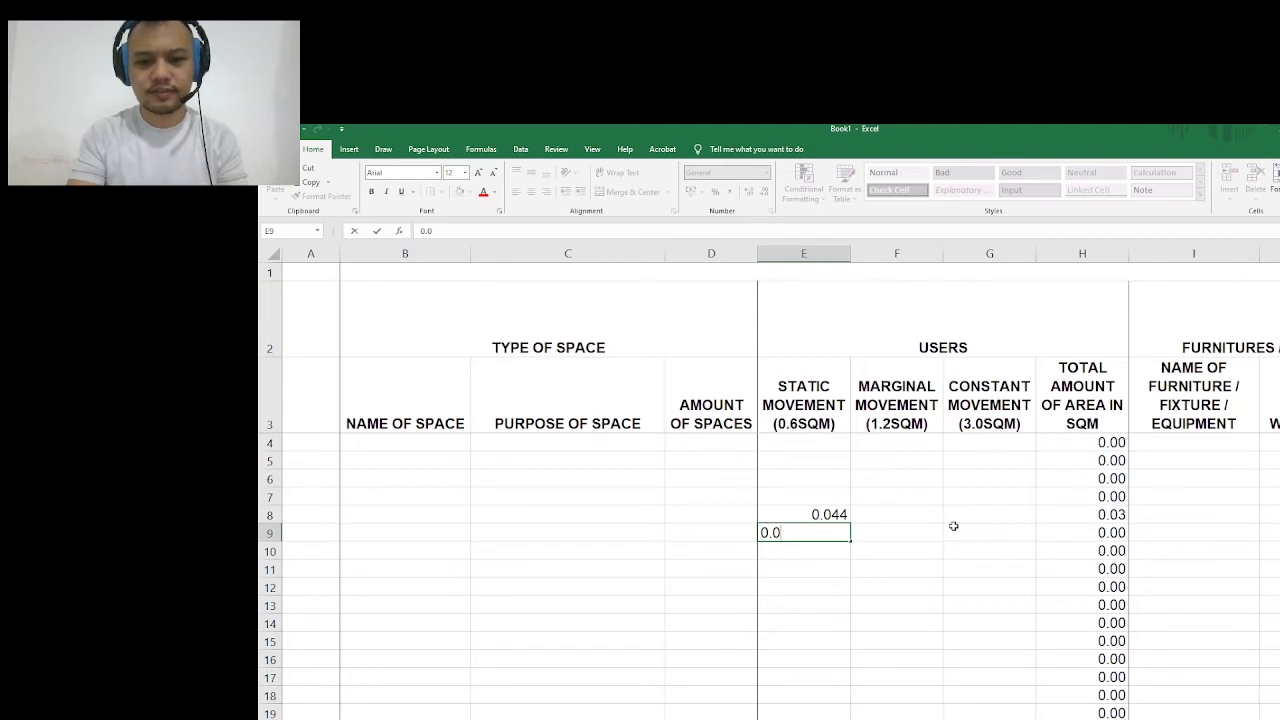
text(54)
key(Return)
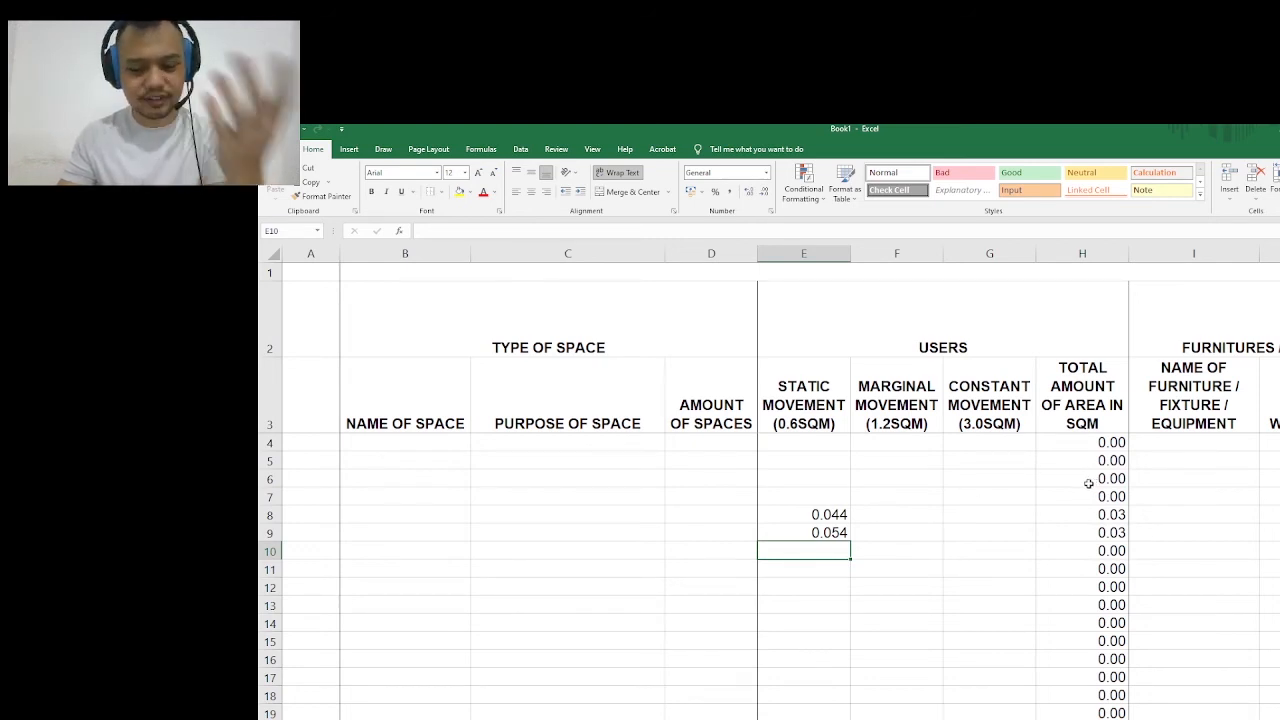
Undo the test entries in E8 and E9 of the Static Movement column
key(ctrl+z)
key(ctrl+z)
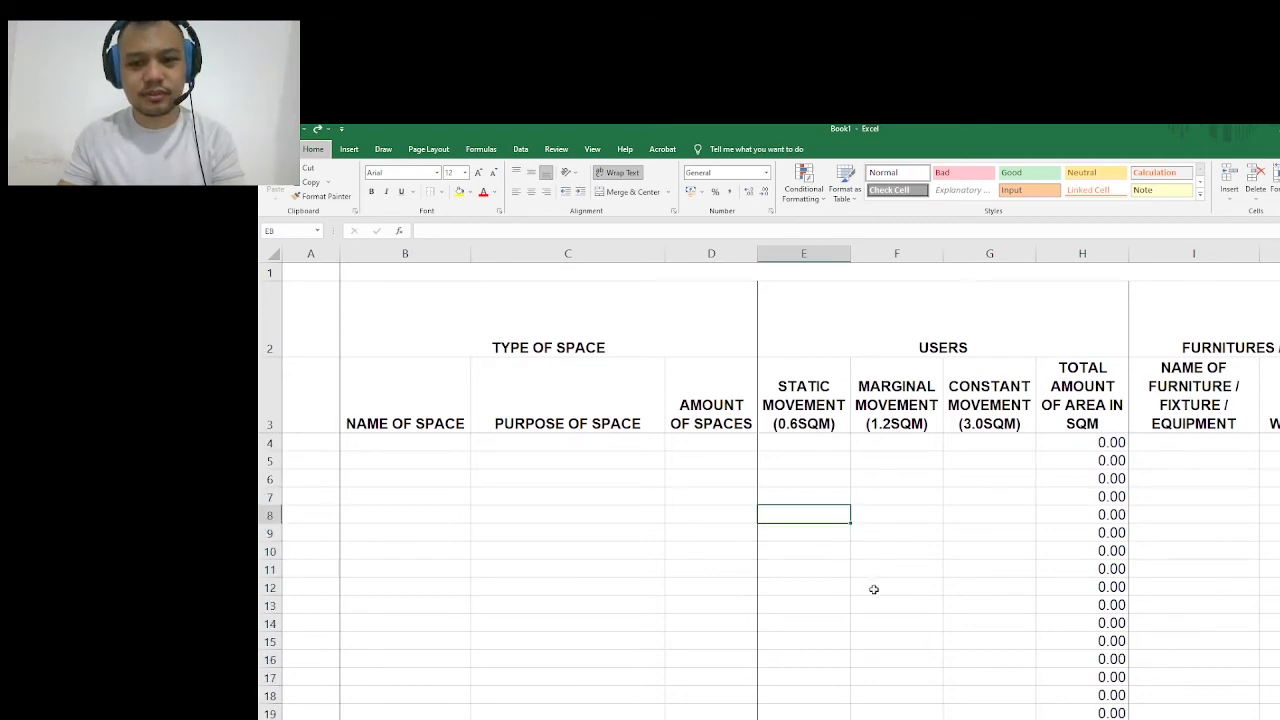
scroll(855, 589, down, 1)
scroll(855, 589, down, 4)
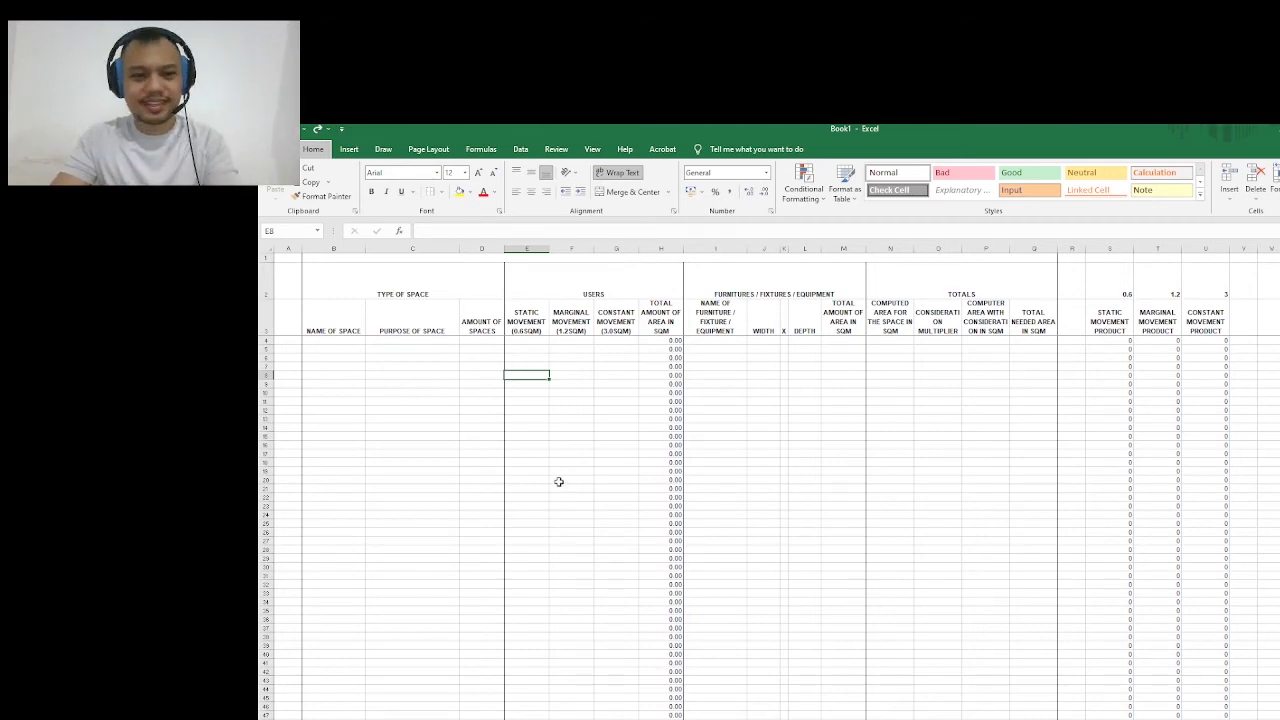
Enter =PRODUCT(J4,L4) in M4 to compute the furniture area from its width and depth
click(543, 342)
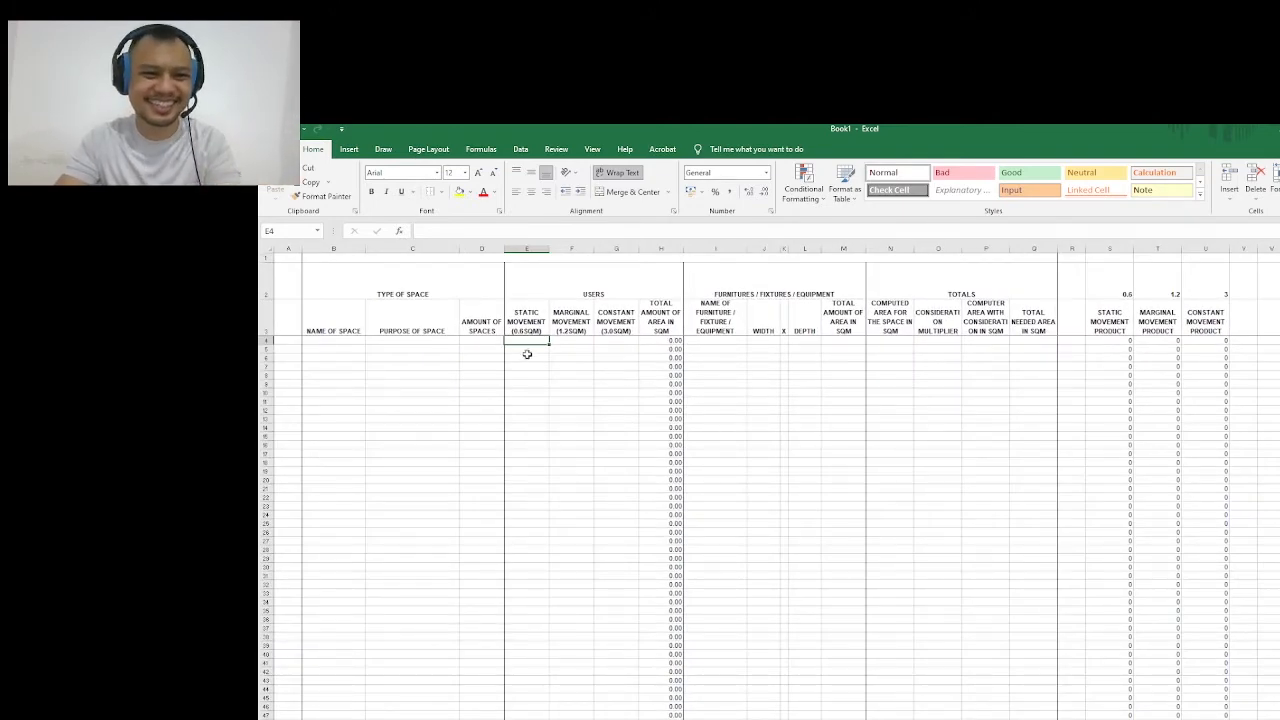
click(711, 340)
click(766, 339)
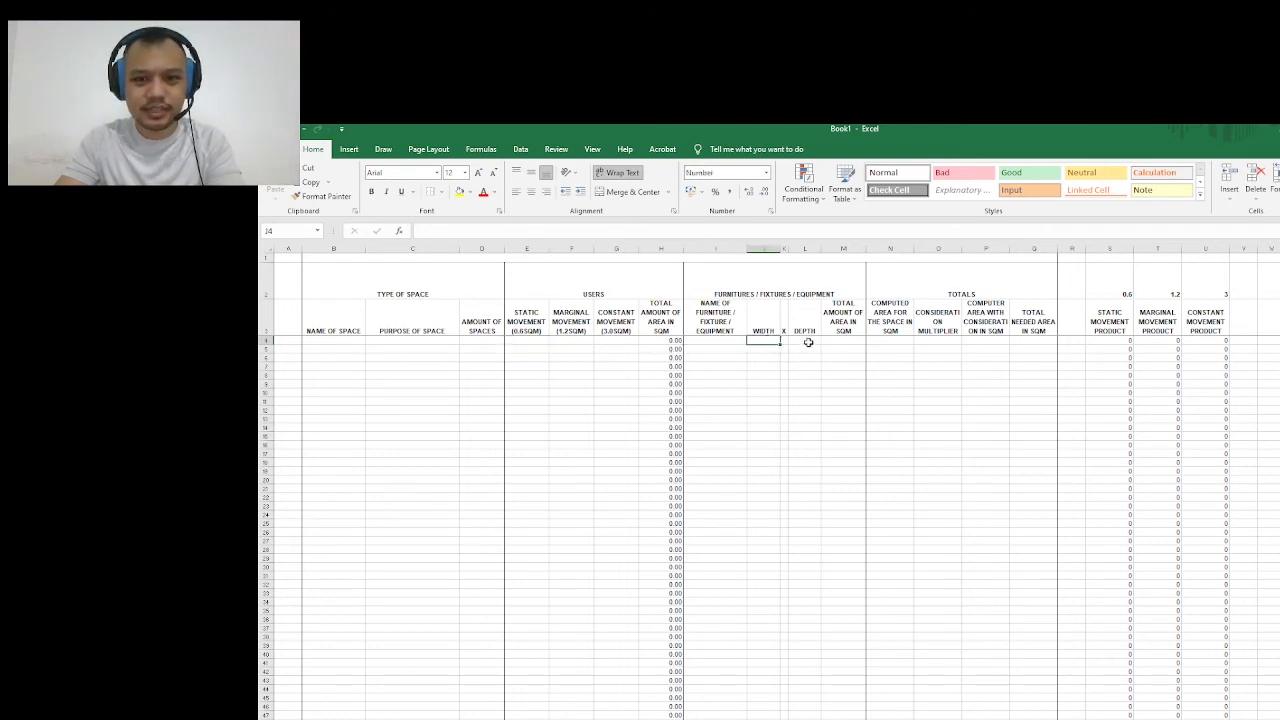
click(808, 342)
click(843, 341)
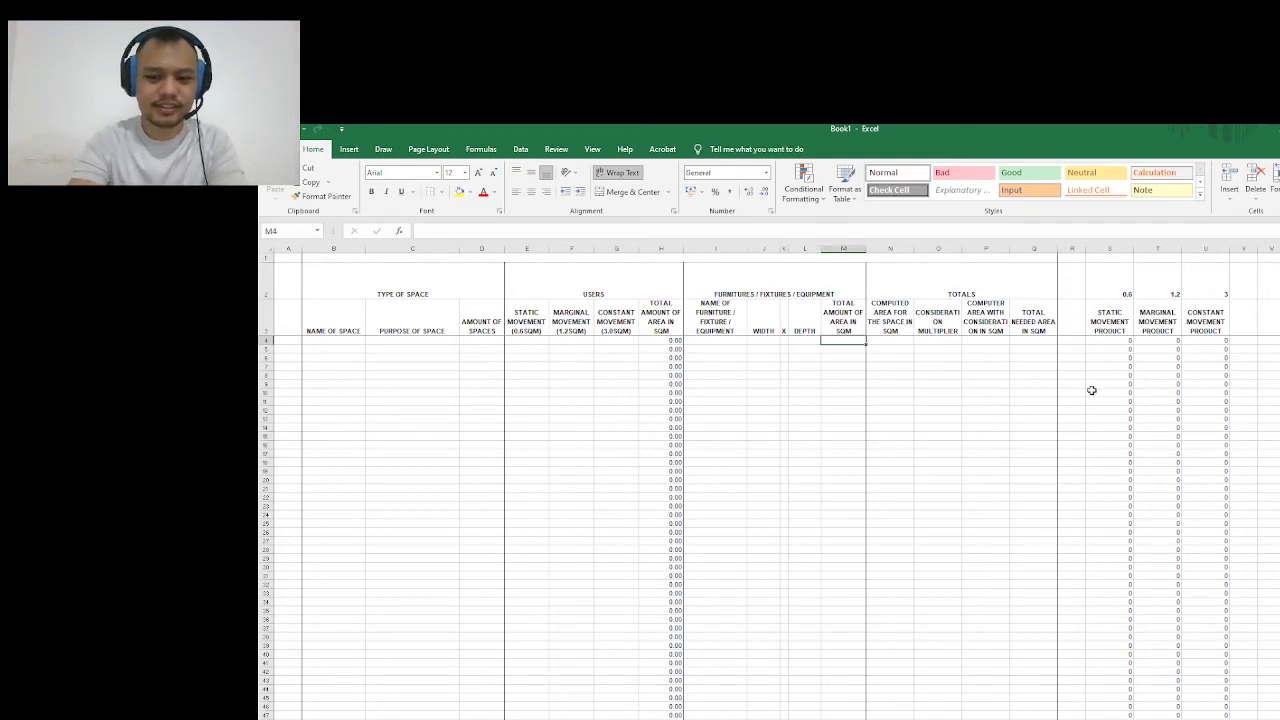
text(=)
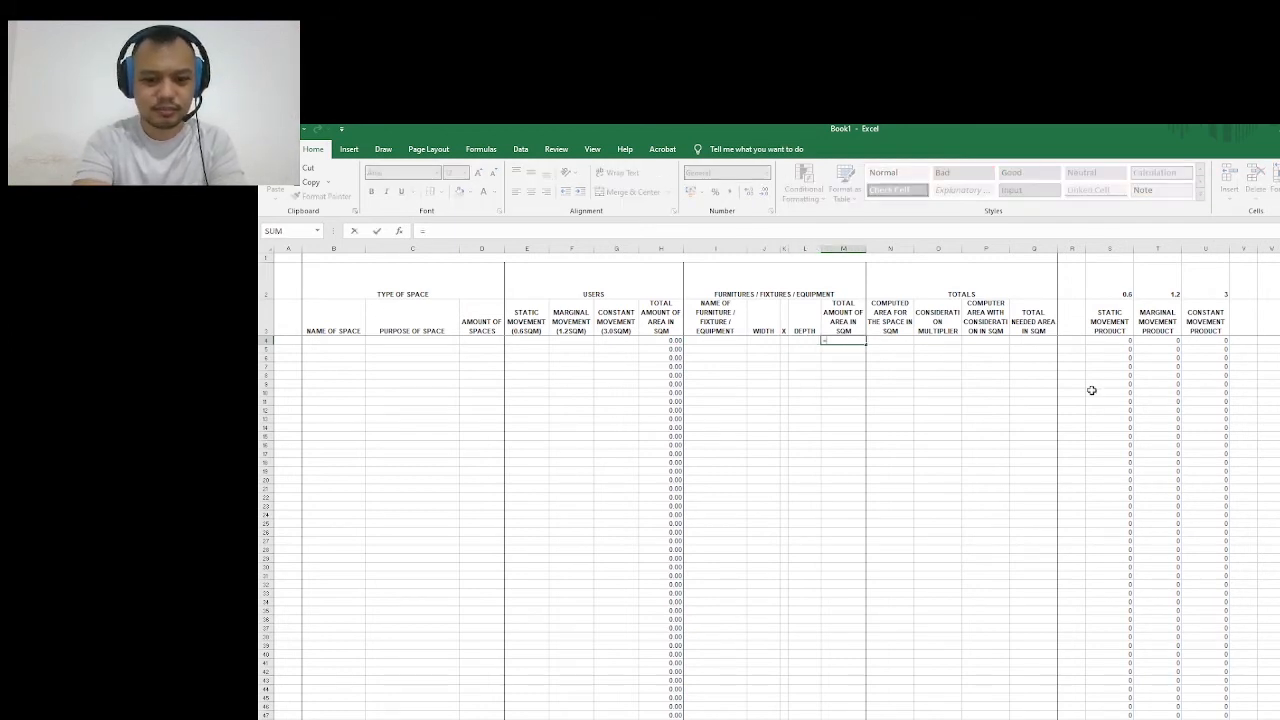
text(PRODUCT)
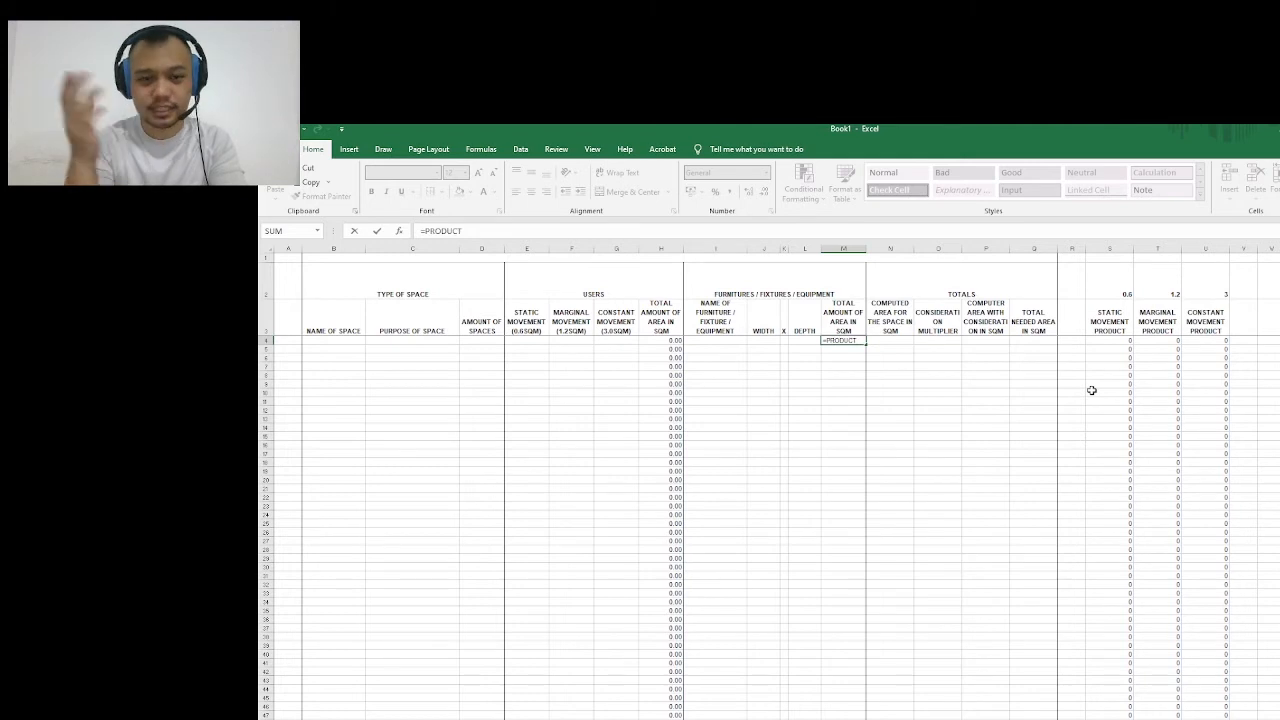
text(()
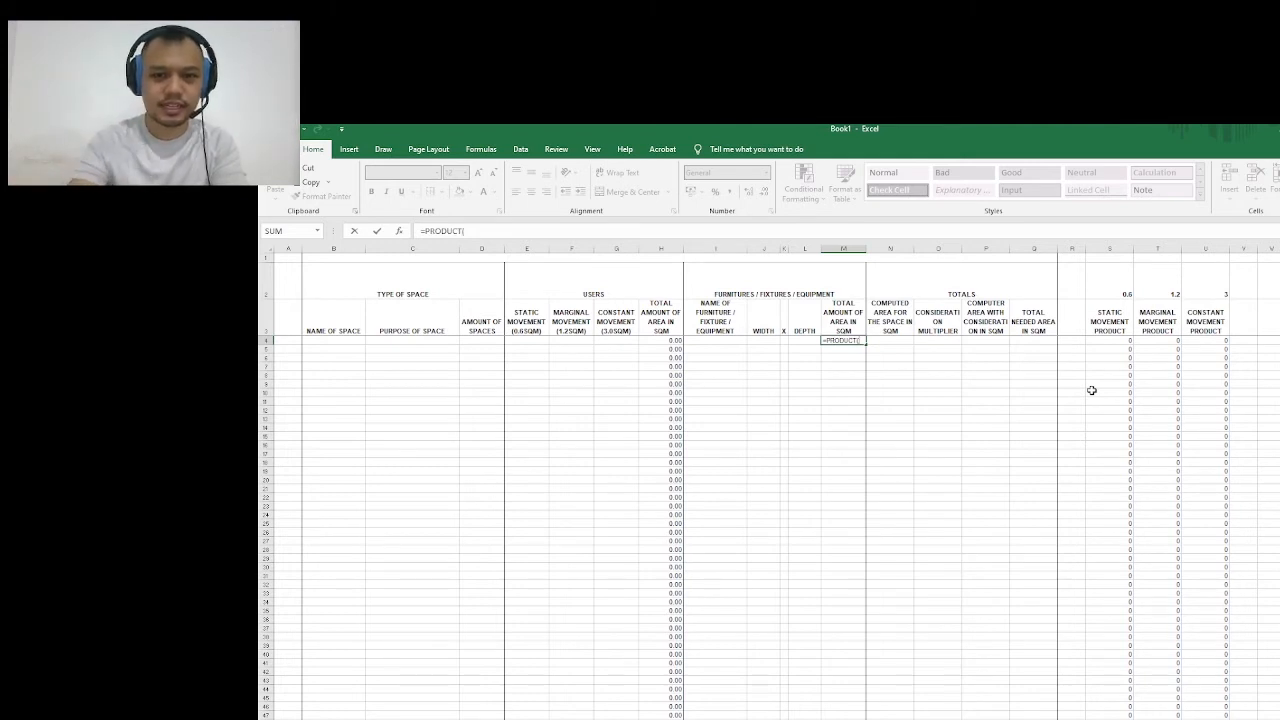
click(762, 340)
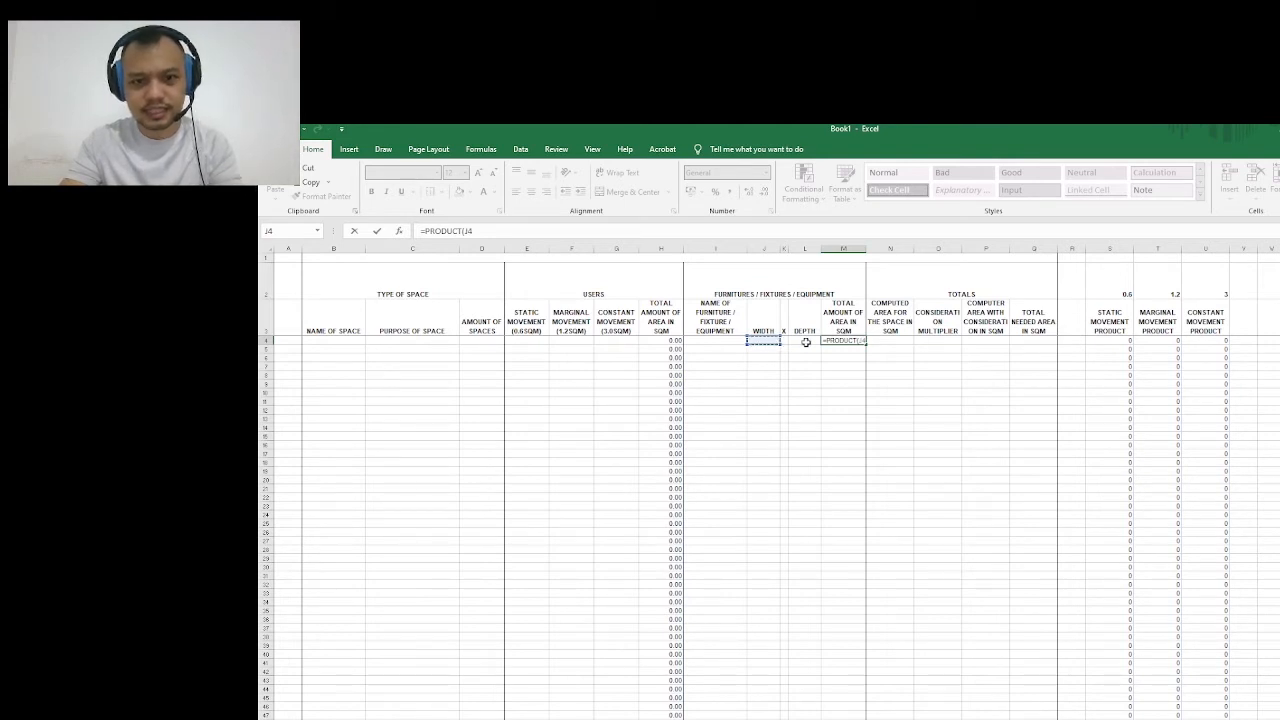
click(805, 342)
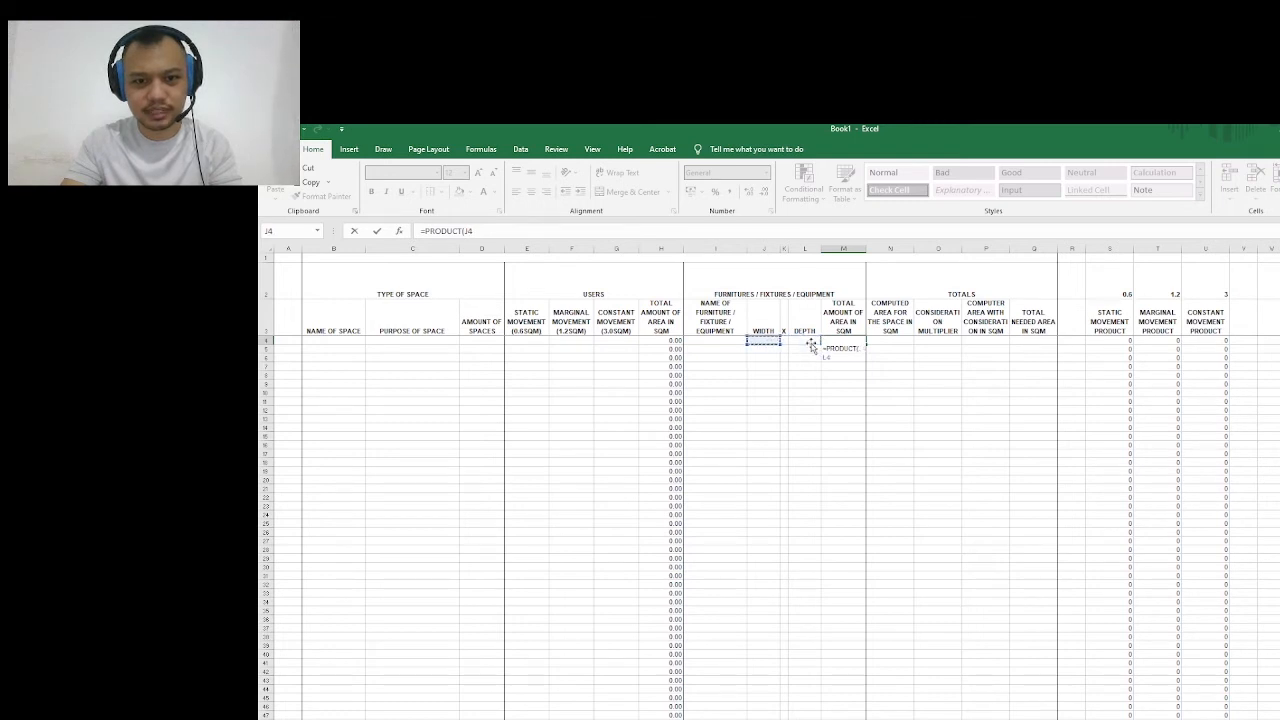
click(764, 340)
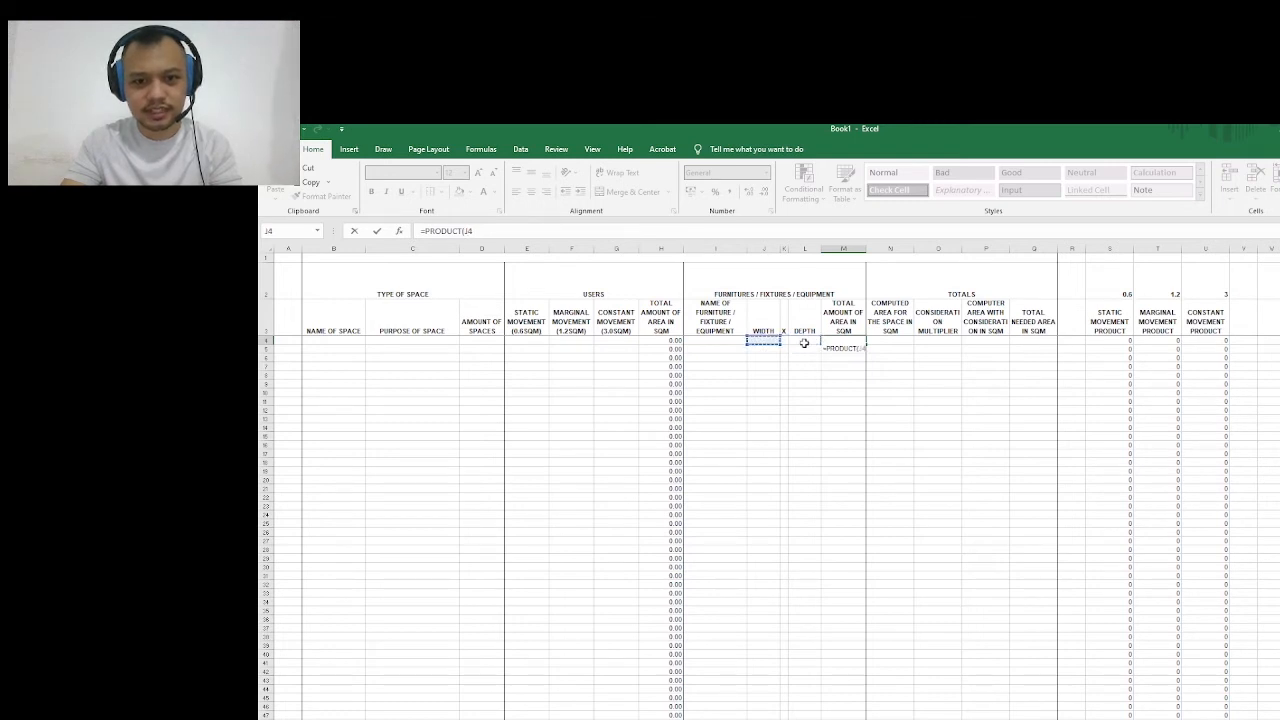
text(,)
click(806, 342)
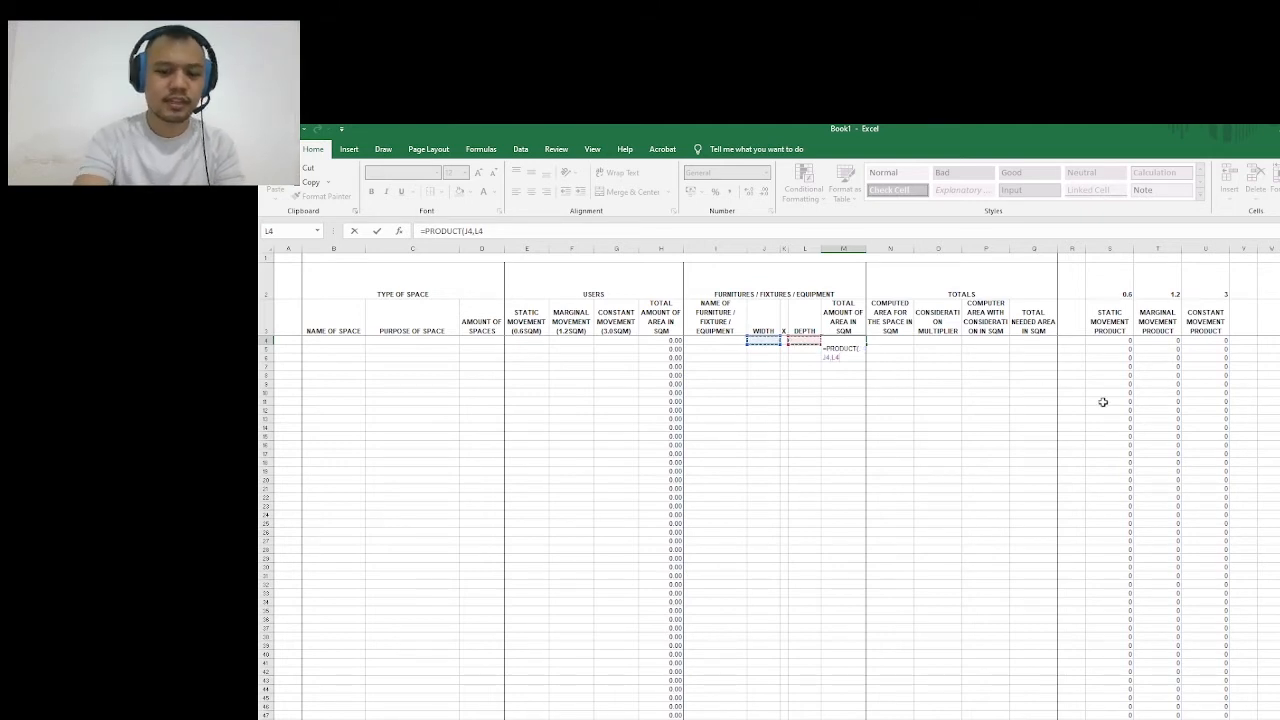
key(Return)
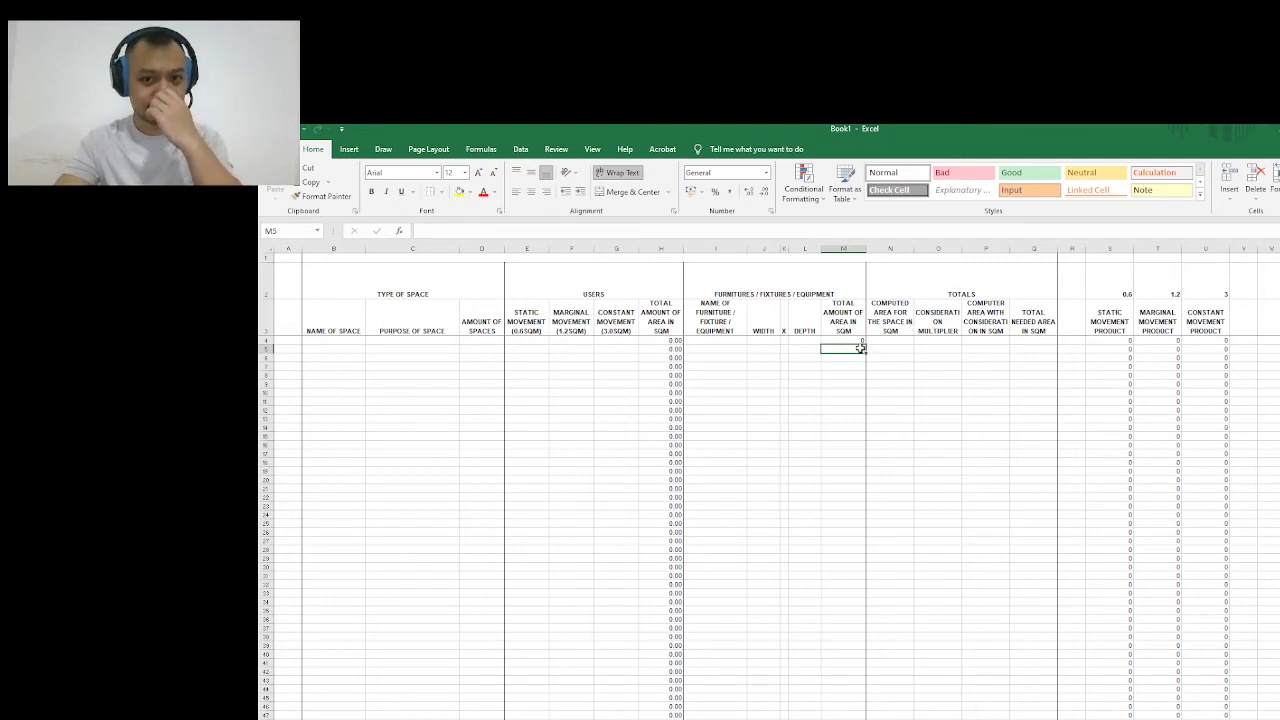
Apply the Number format to the furniture Total Amount of Area column M and check the format of the Width, Depth and Computed Area columns
click(852, 248)
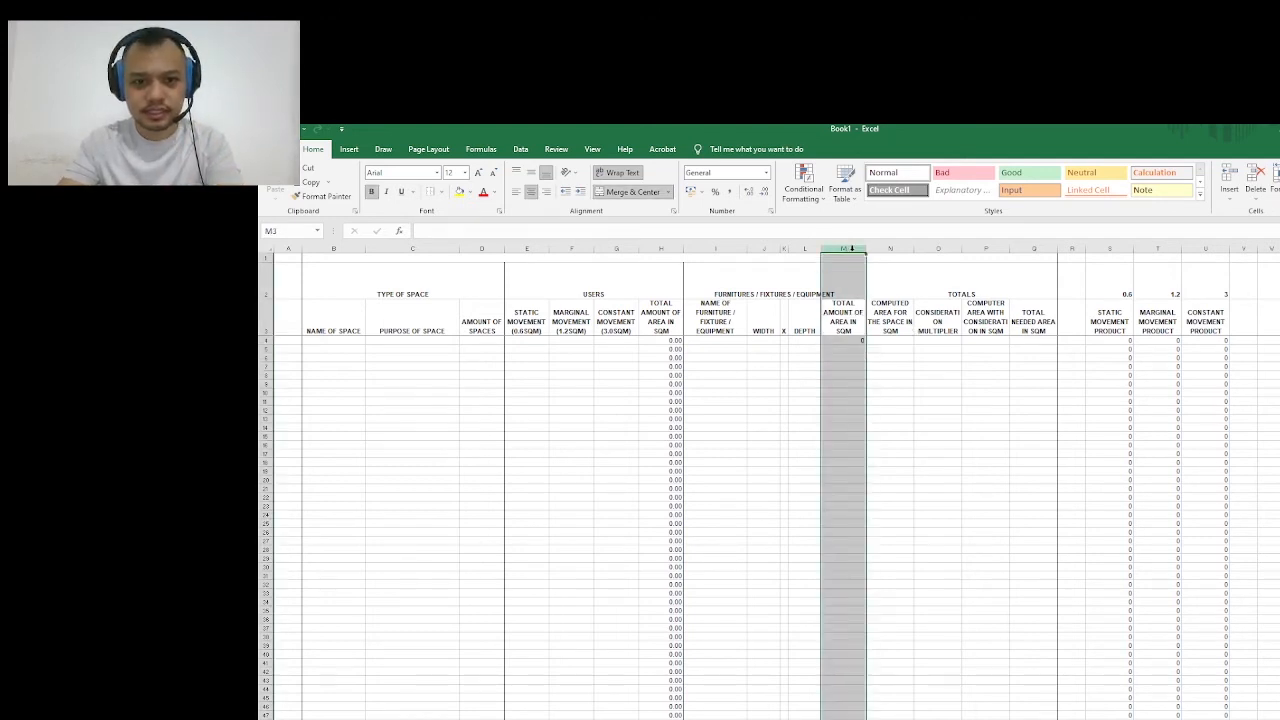
click(766, 173)
click(731, 225)
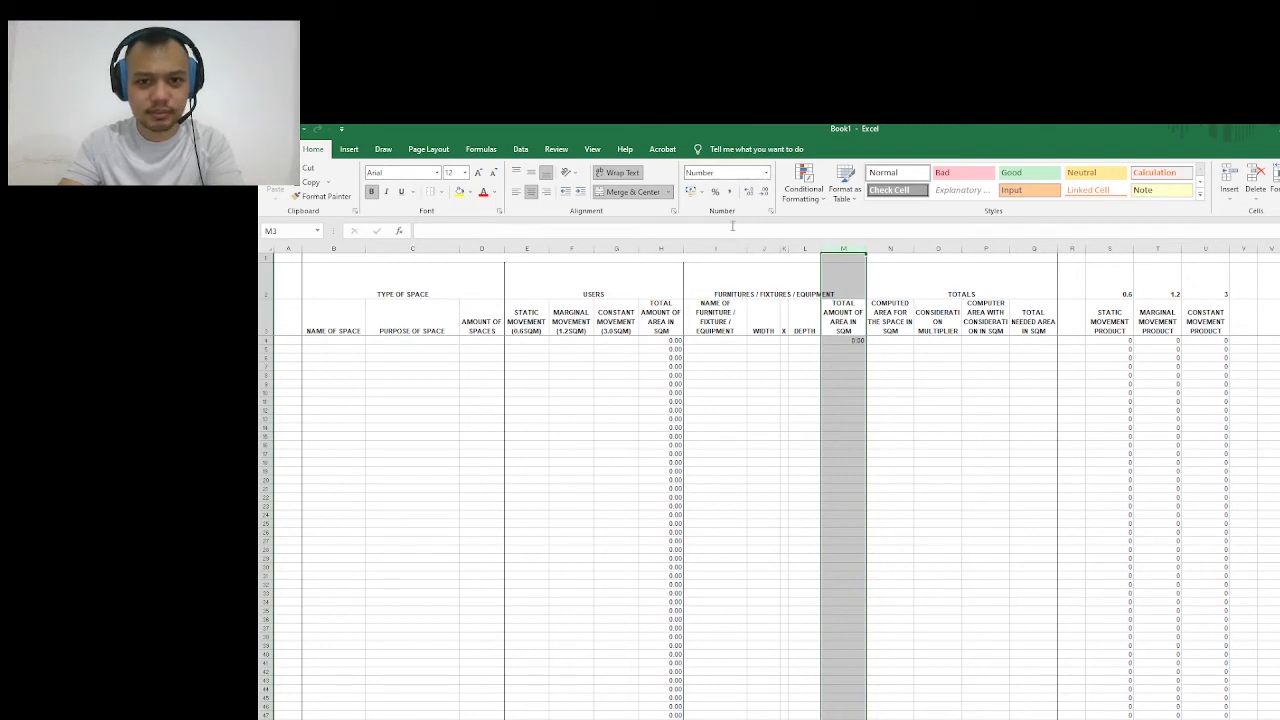
click(918, 391)
click(800, 343)
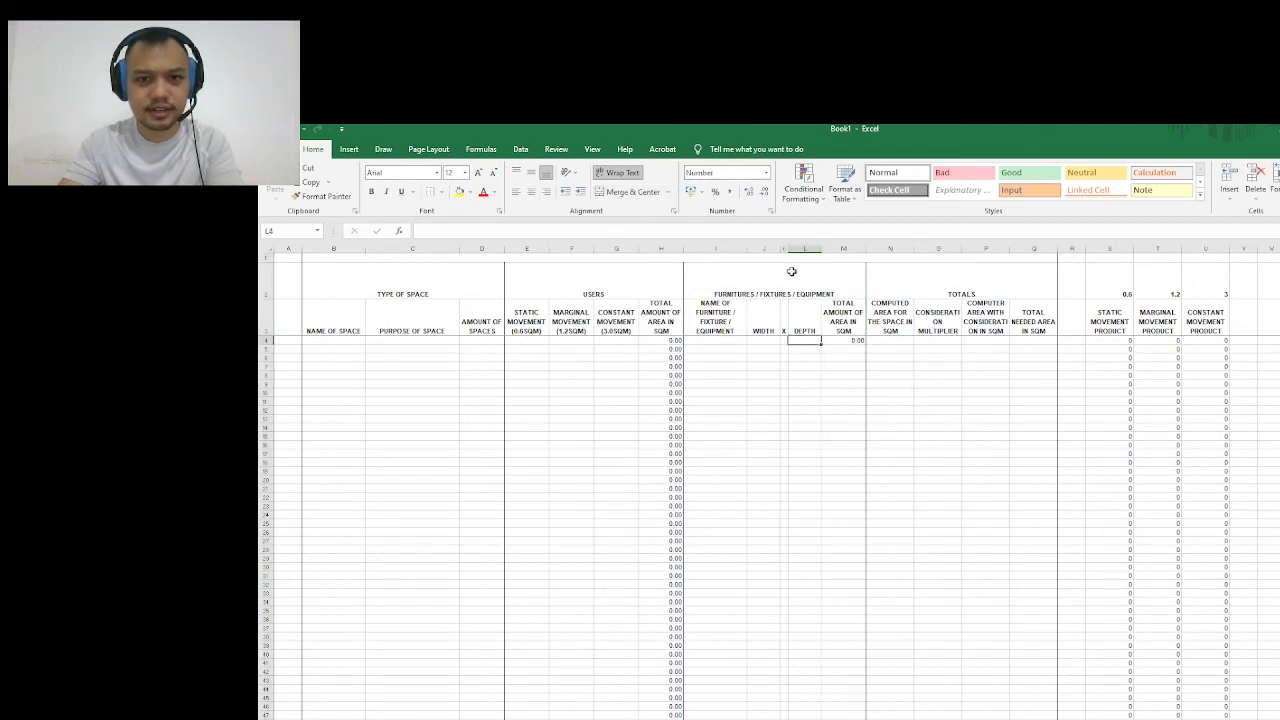
click(774, 340)
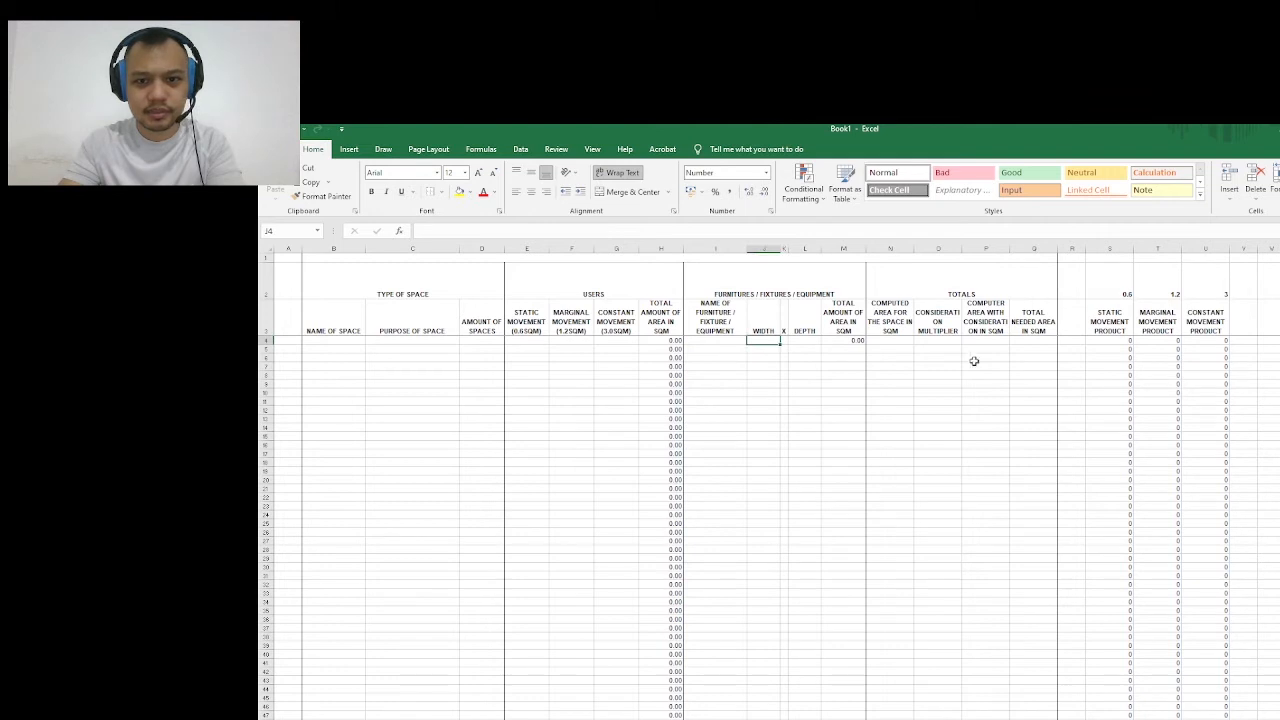
click(890, 248)
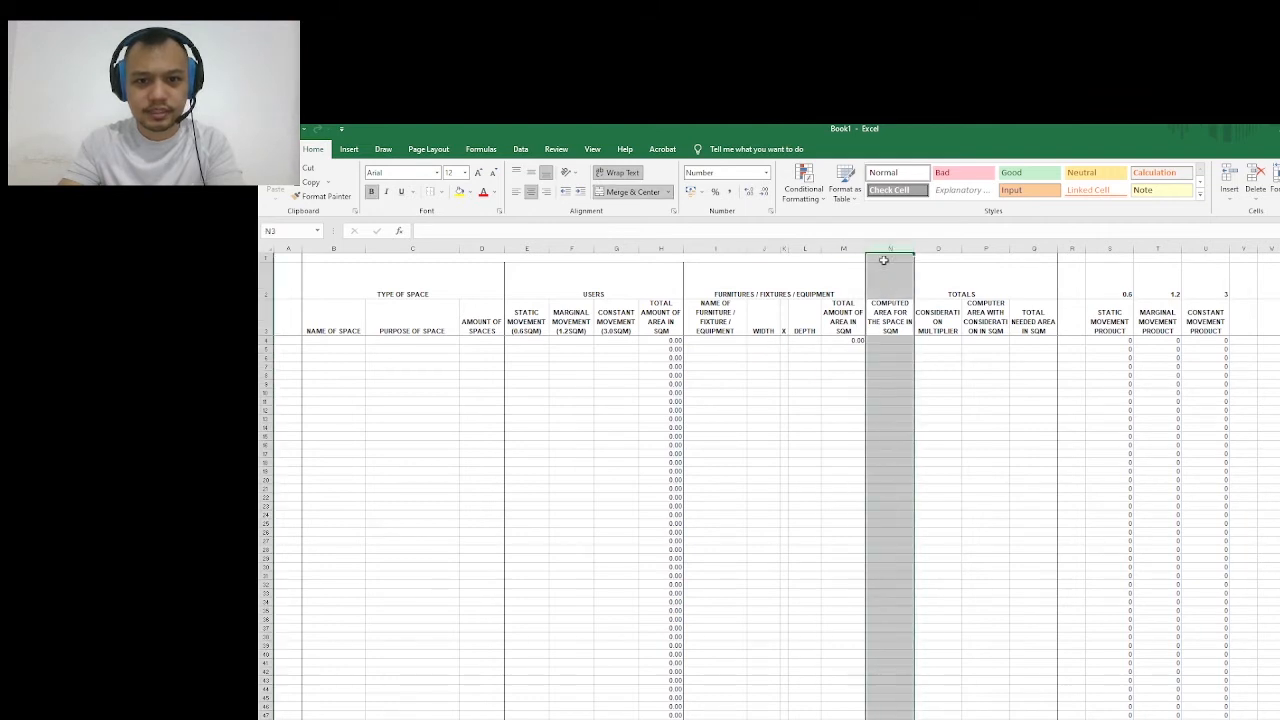
click(791, 348)
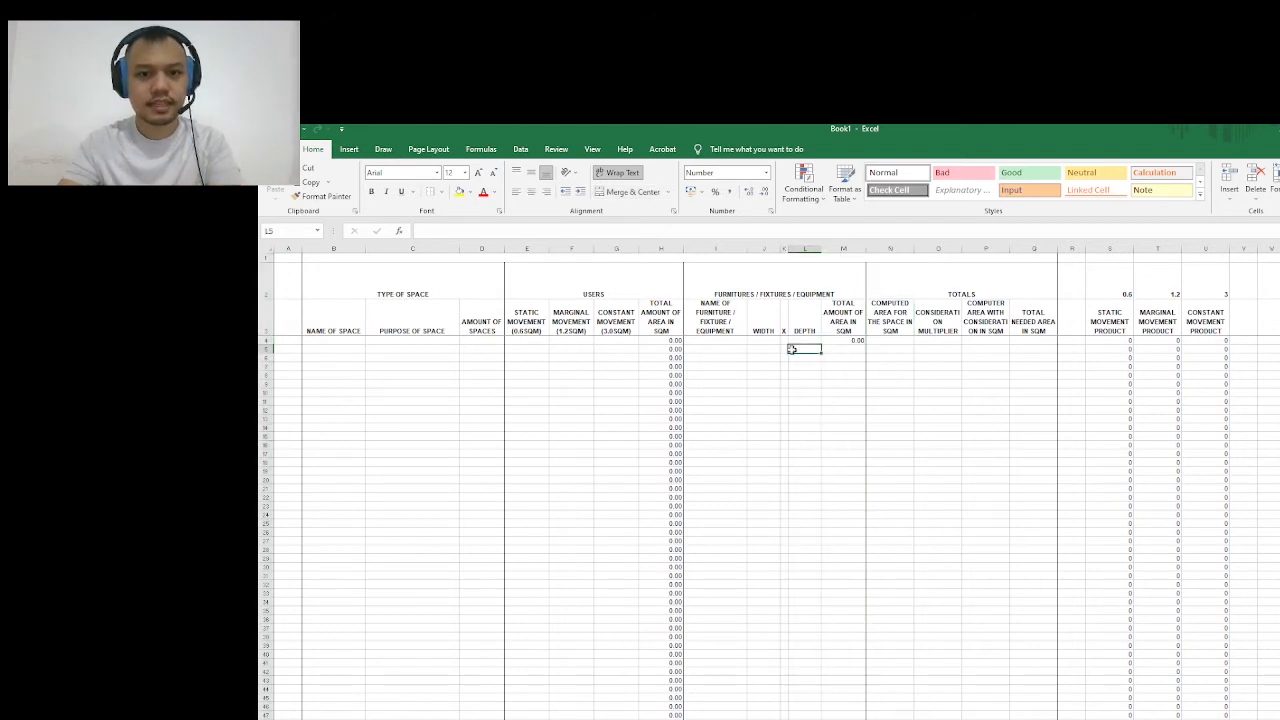
click(757, 340)
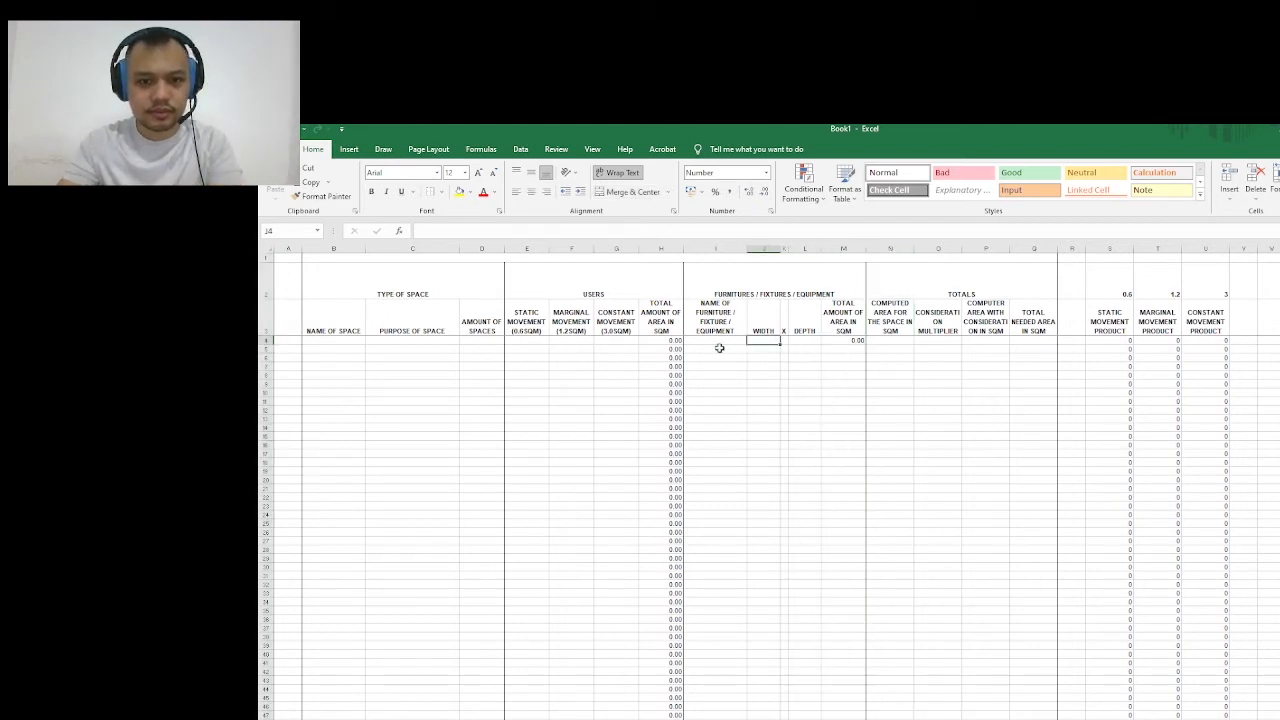
click(575, 348)
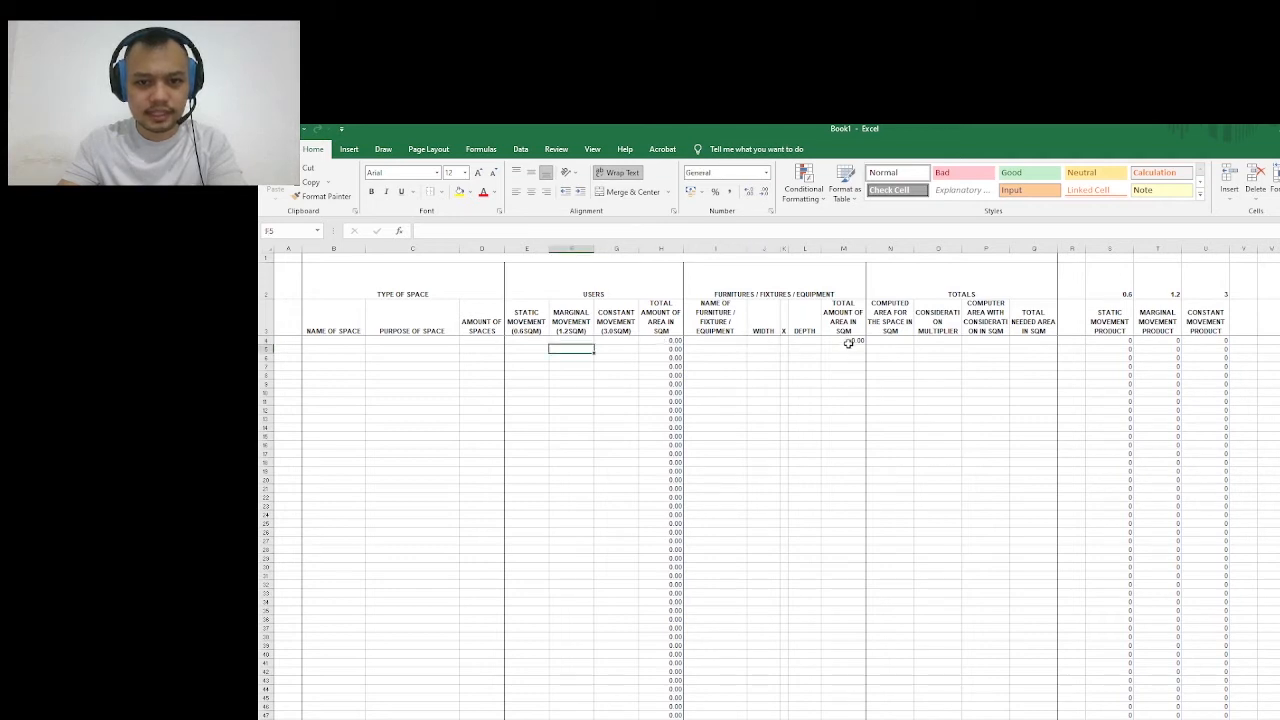
Fill the M4 product formula down the furniture Total Amount of Area column to the table's last rows
drag(848, 343, 677, 689)
scroll(935, 504, up, 7)
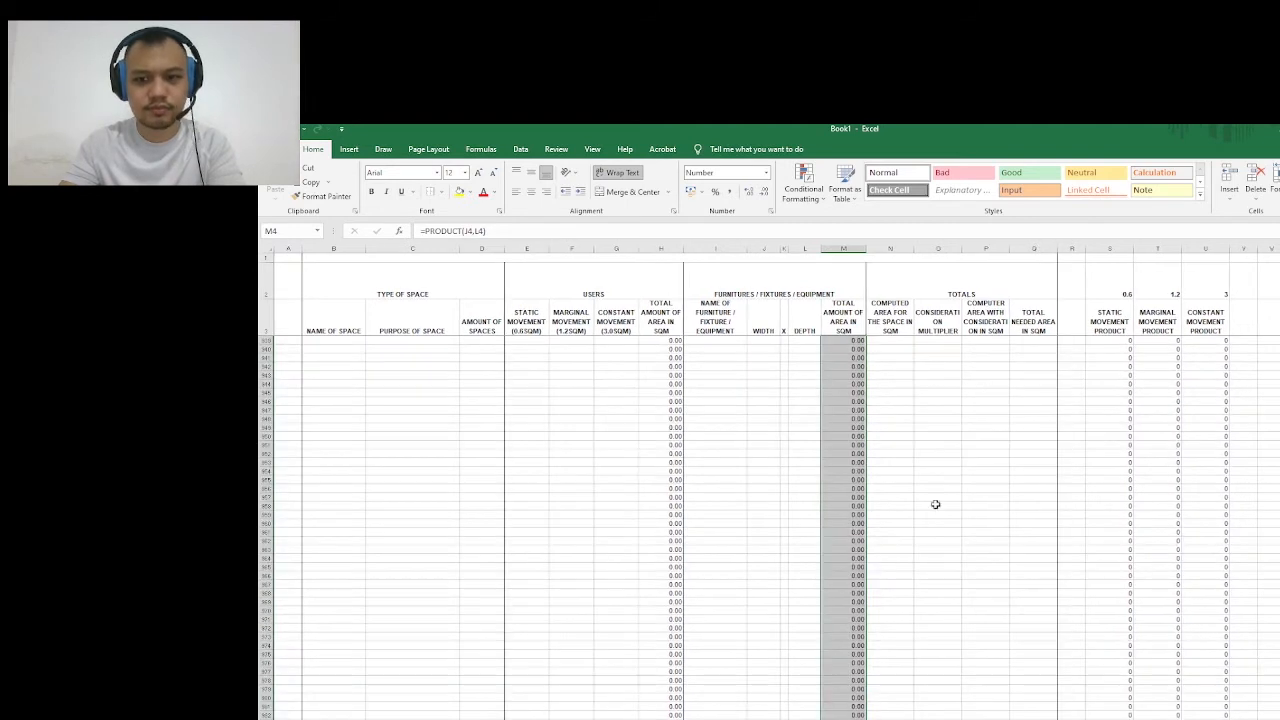
scroll(770, 528, up, 20)
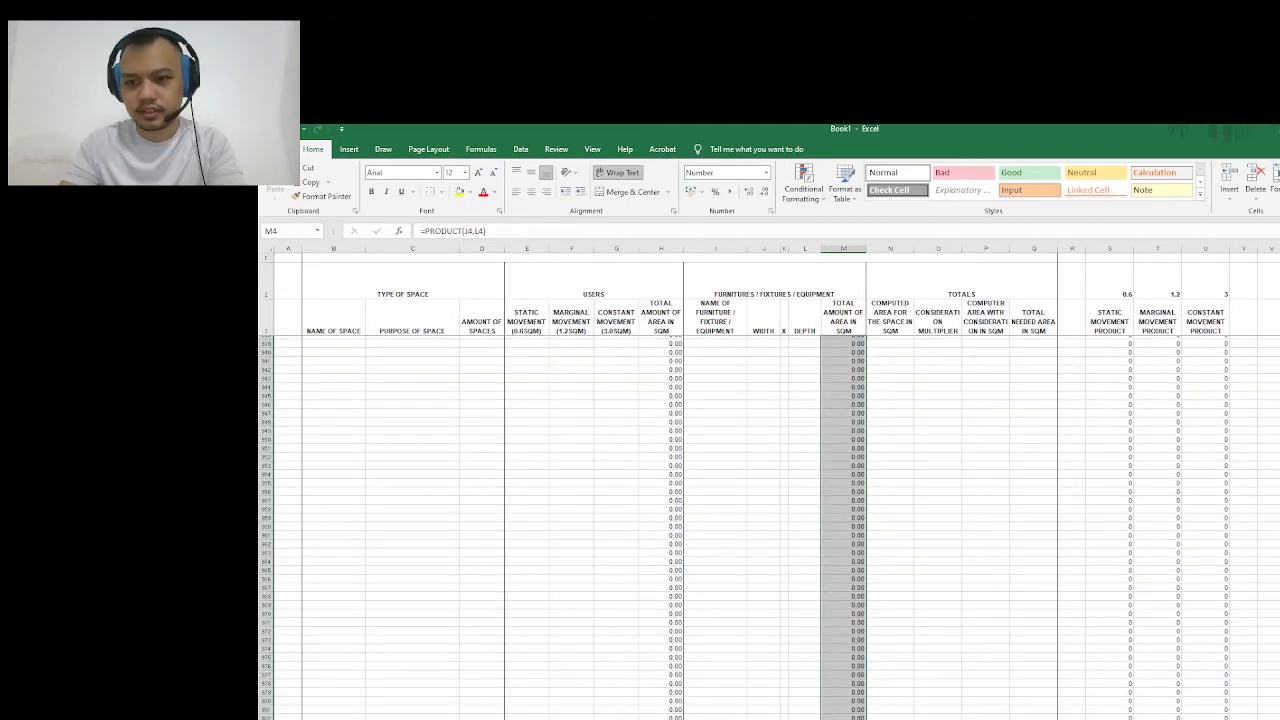
scroll(770, 528, up, 20)
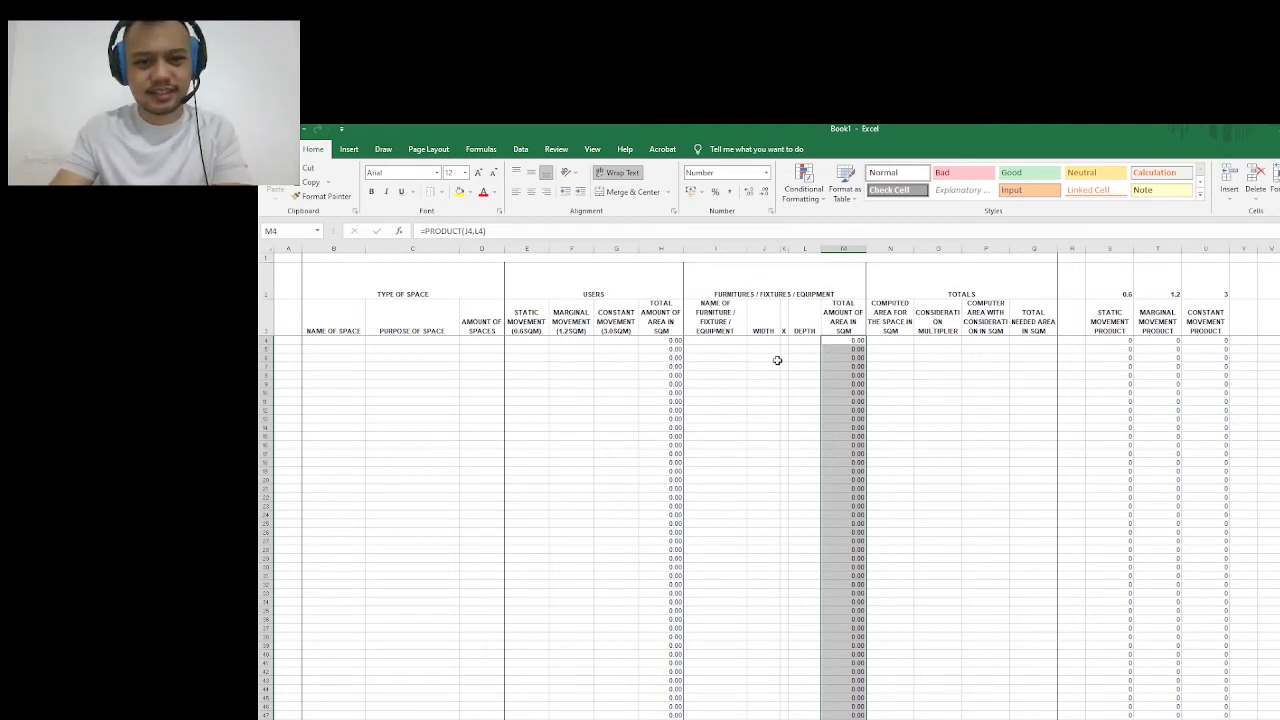
Enter the helper column header COMPUTED SPACE FOR ONE in W3, beyond the movement product columns
click(906, 347)
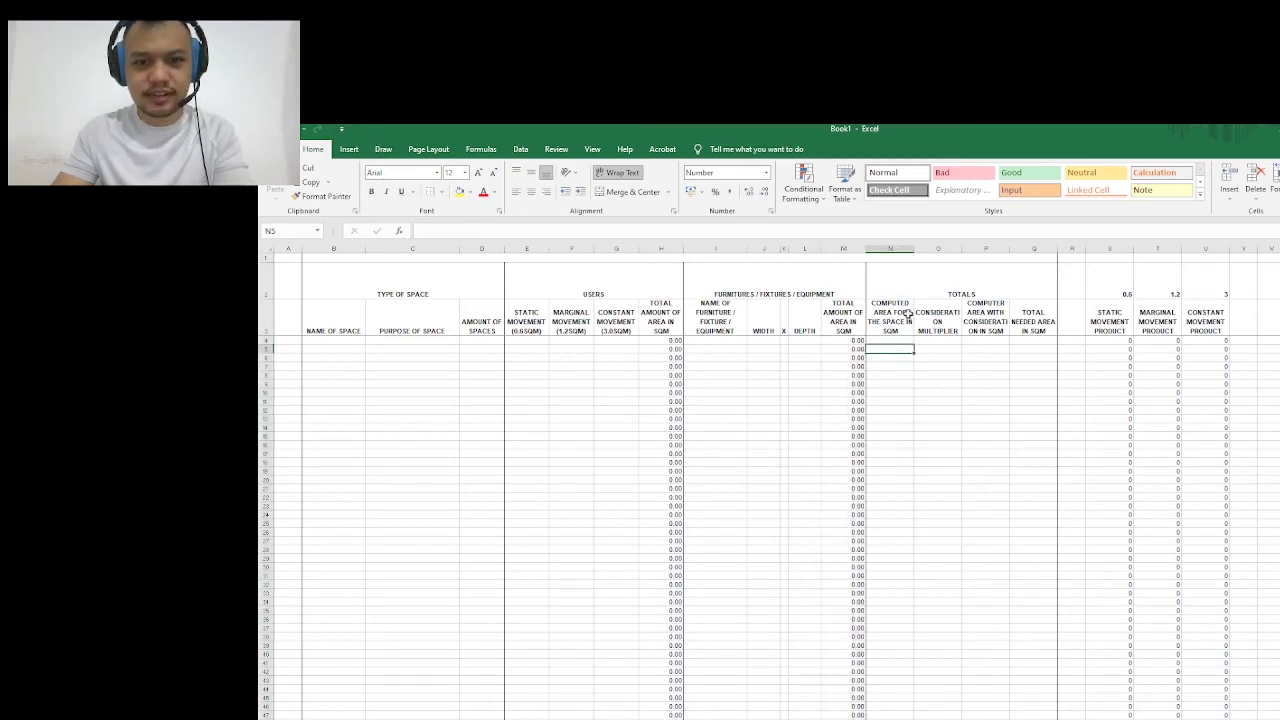
click(907, 341)
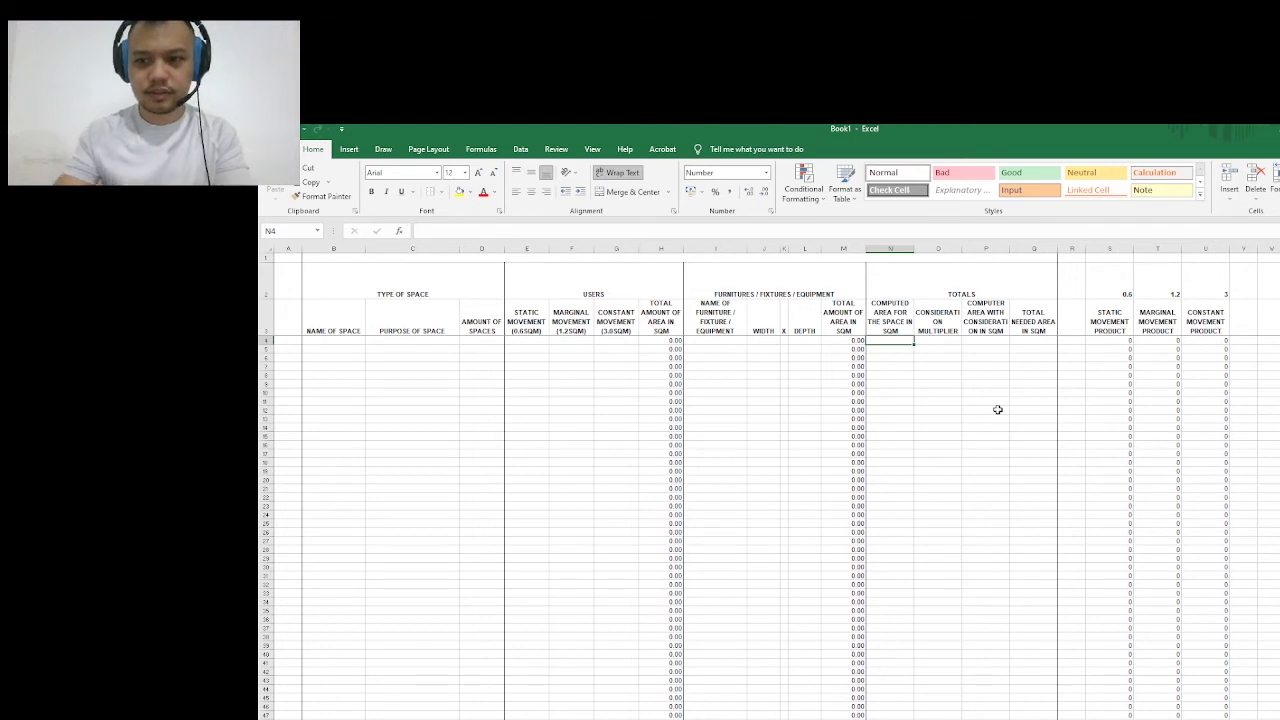
click(1271, 320)
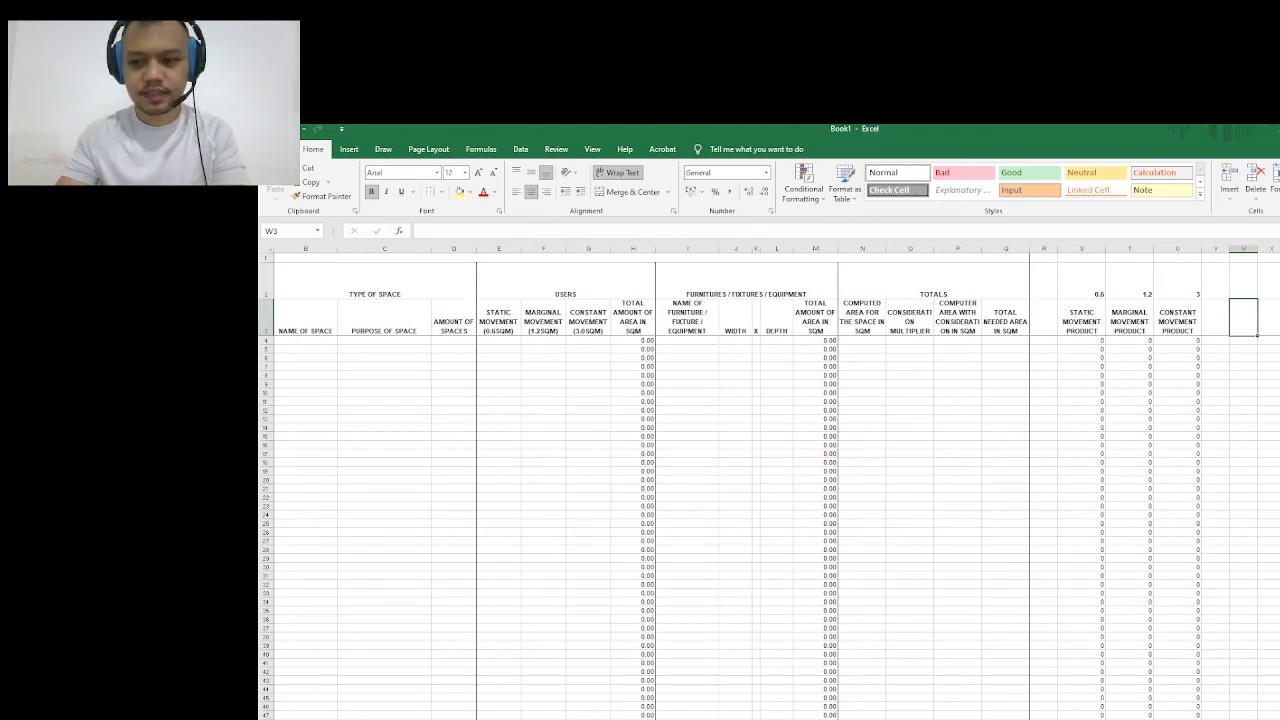
scroll(770, 480, right, 2)
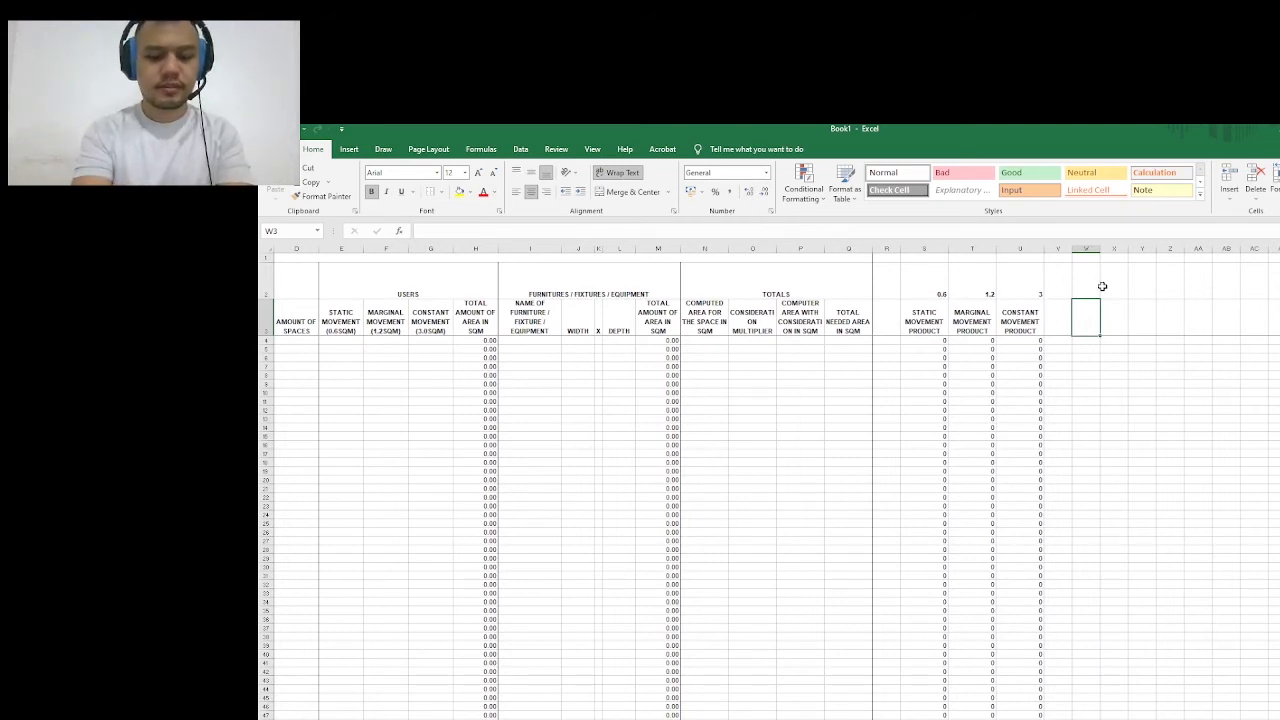
text(COMPUTER)
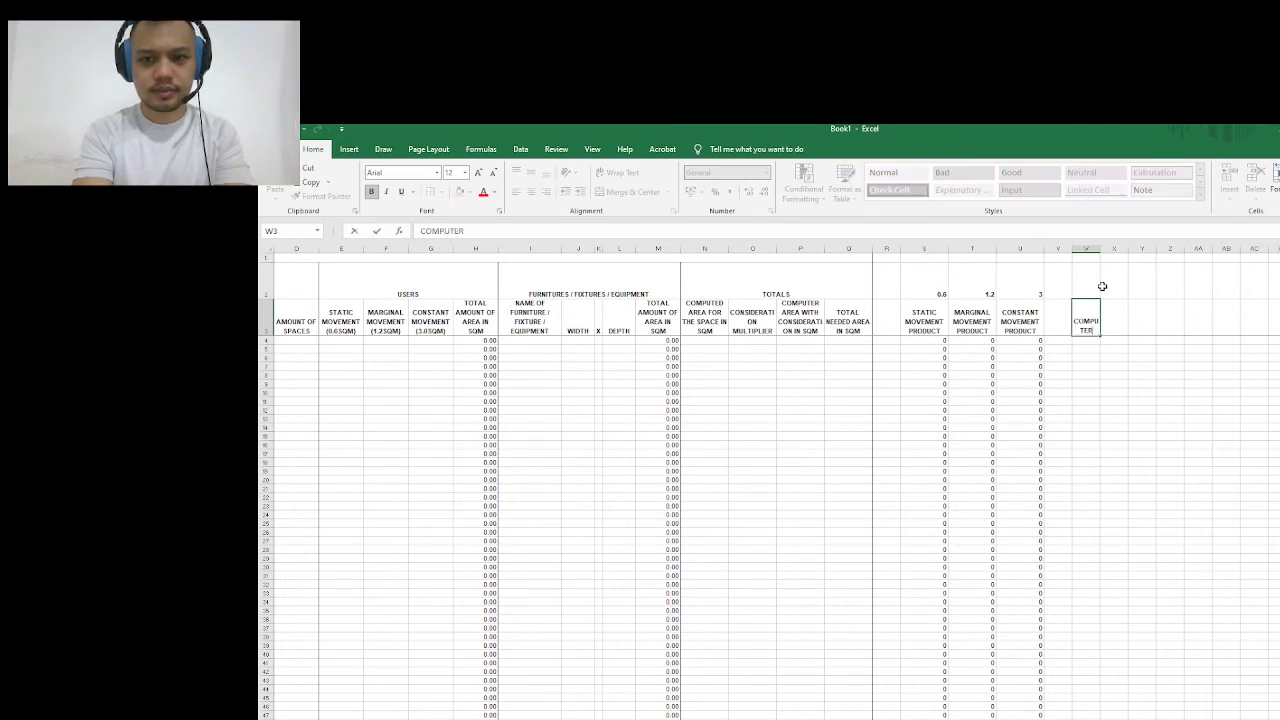
key(BackSpace)
text(D SPA)
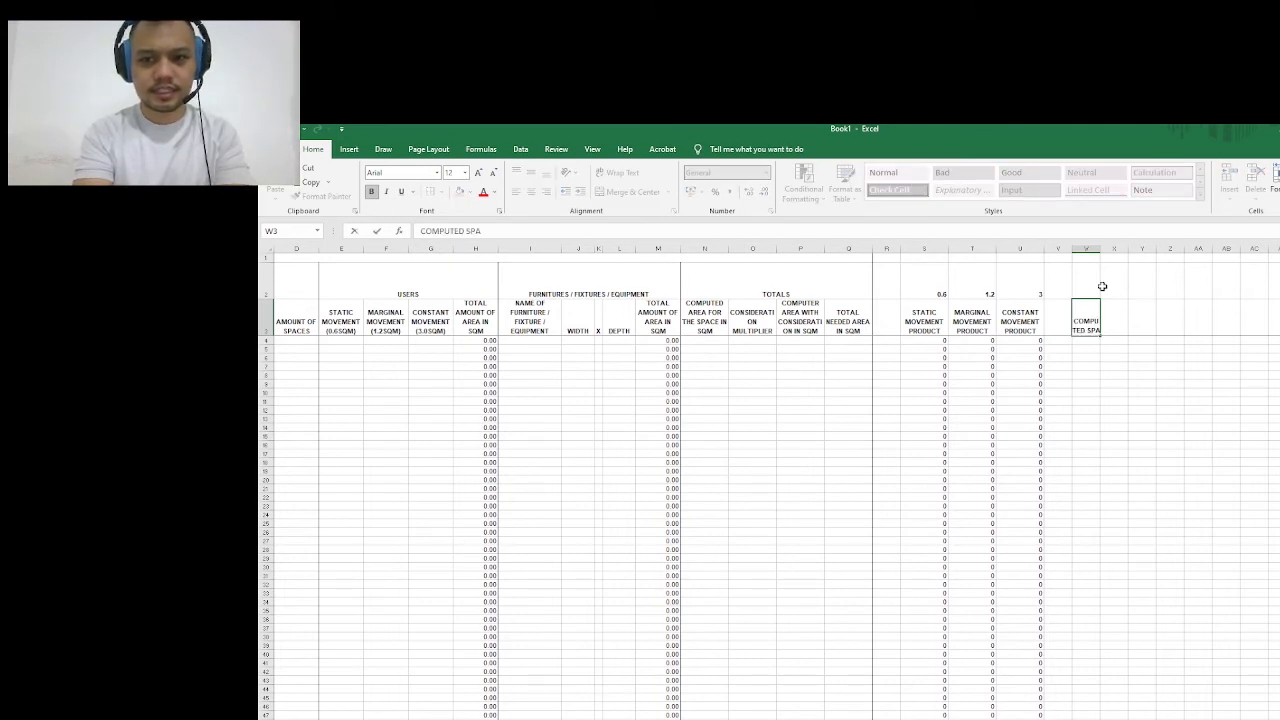
text(CE FOR ONE)
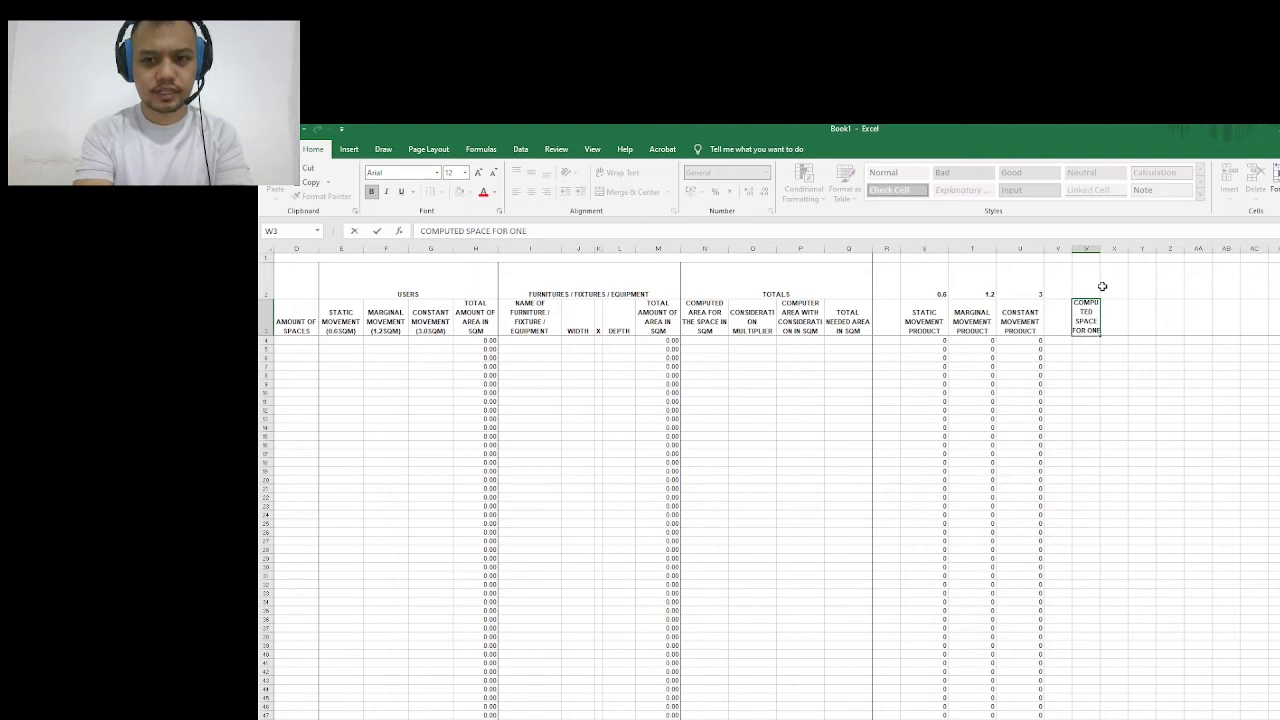
key(Return)
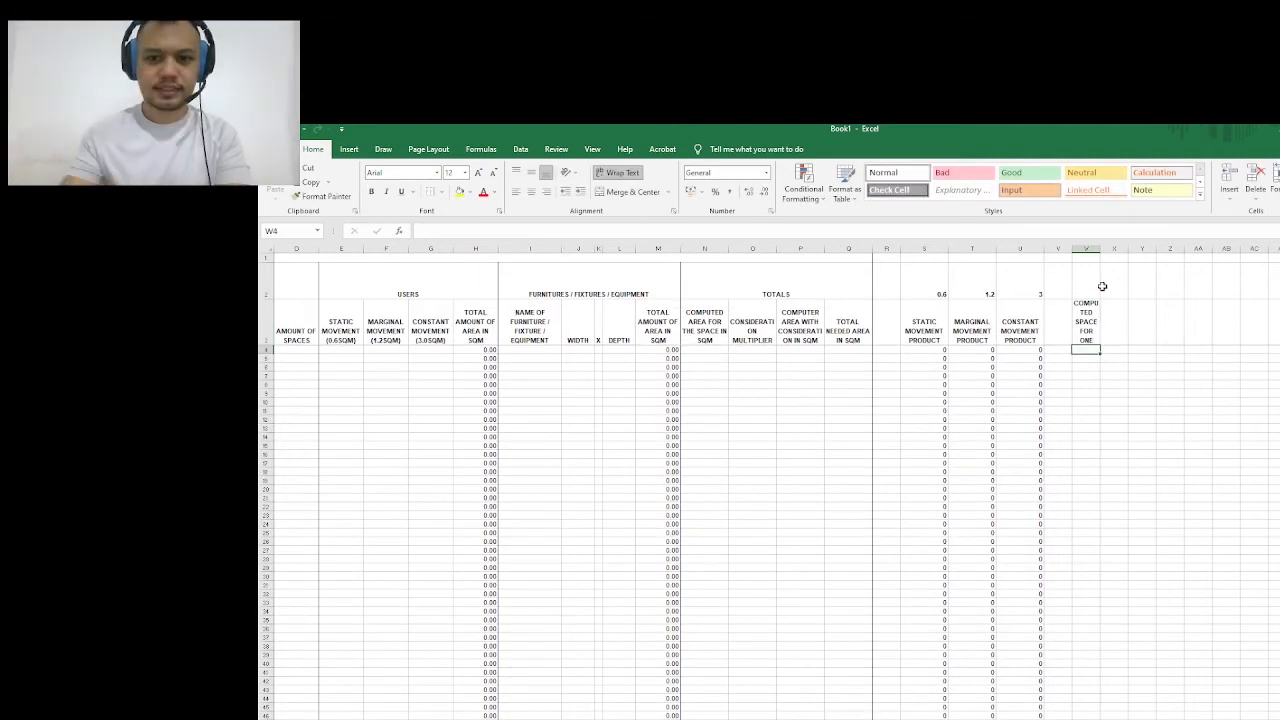
Set the width of the Computed Space for One column W to 15
click(1087, 248)
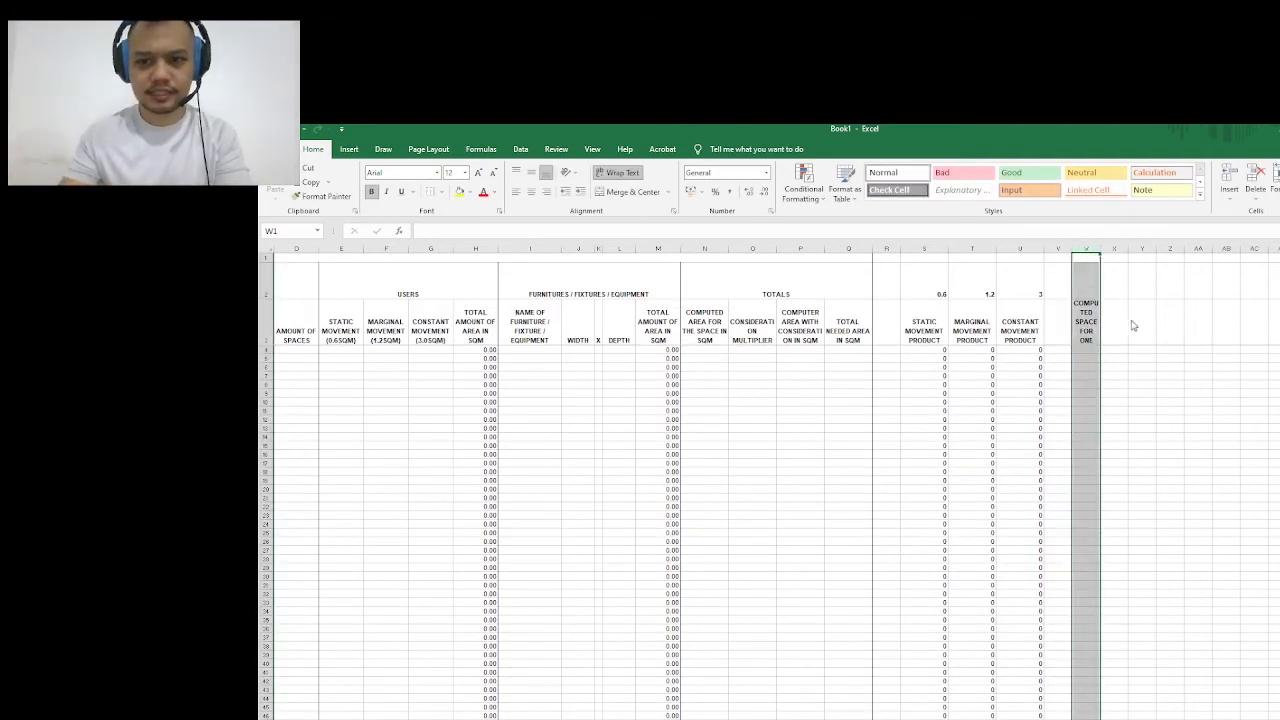
click(1190, 400)
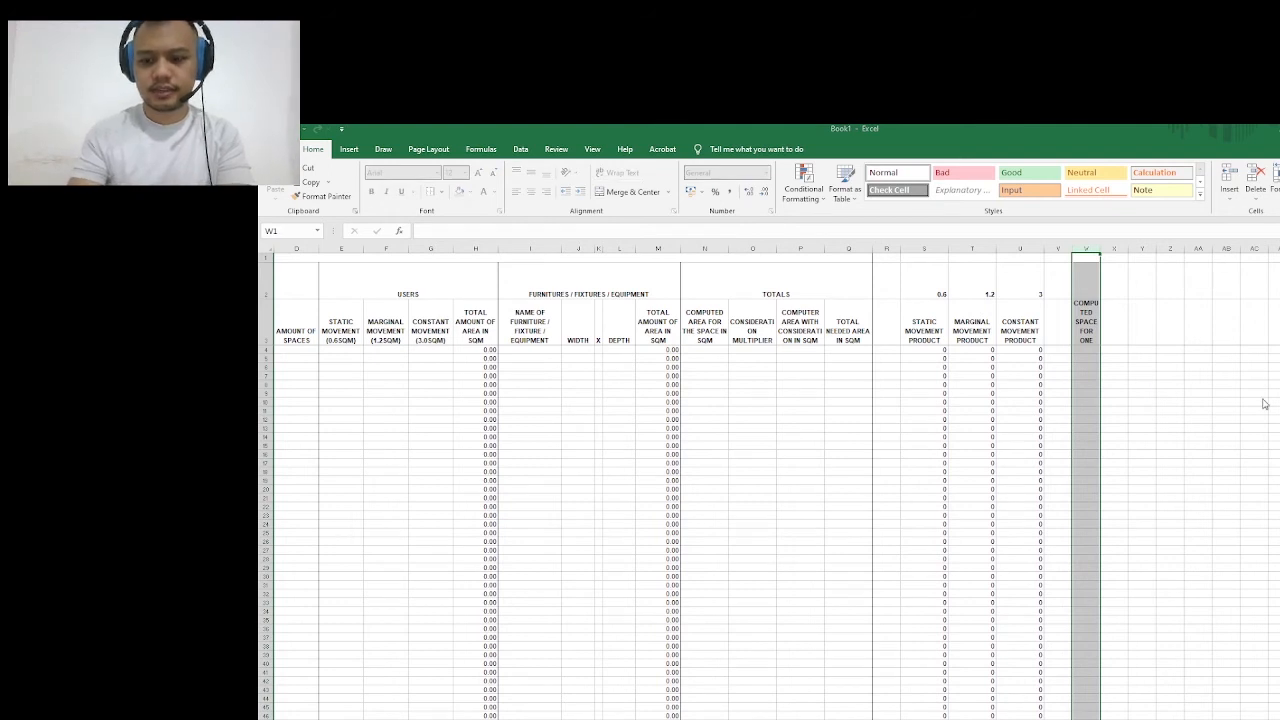
text(15)
key(Return)
Set the width of the blank spacer column V, before the Computed Space for One column, to 2
click(1060, 250)
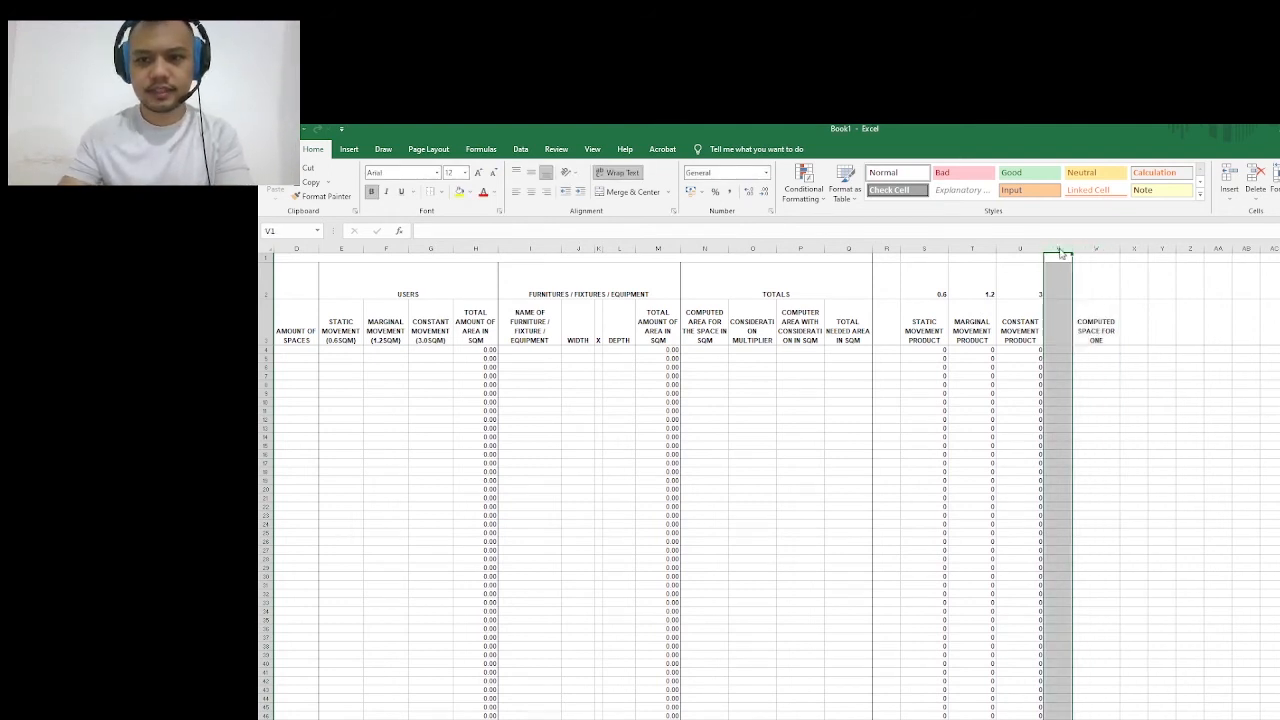
click(1092, 408)
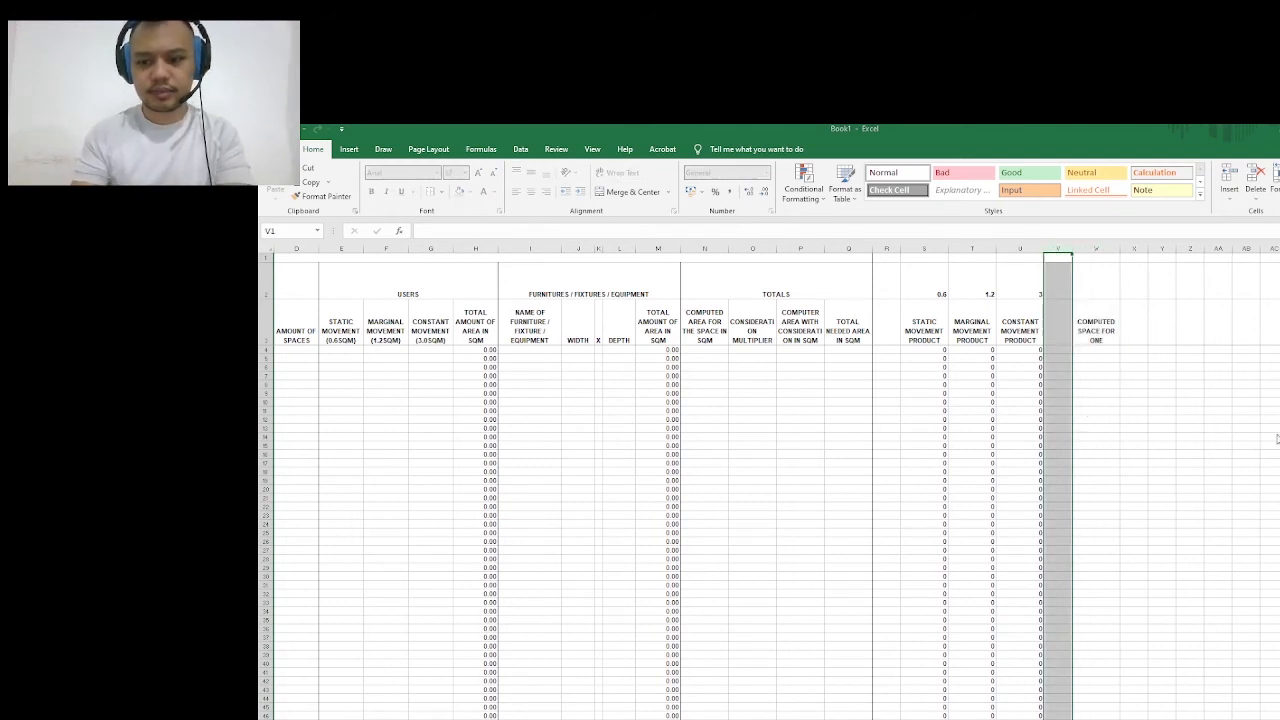
text(2)
key(Return)
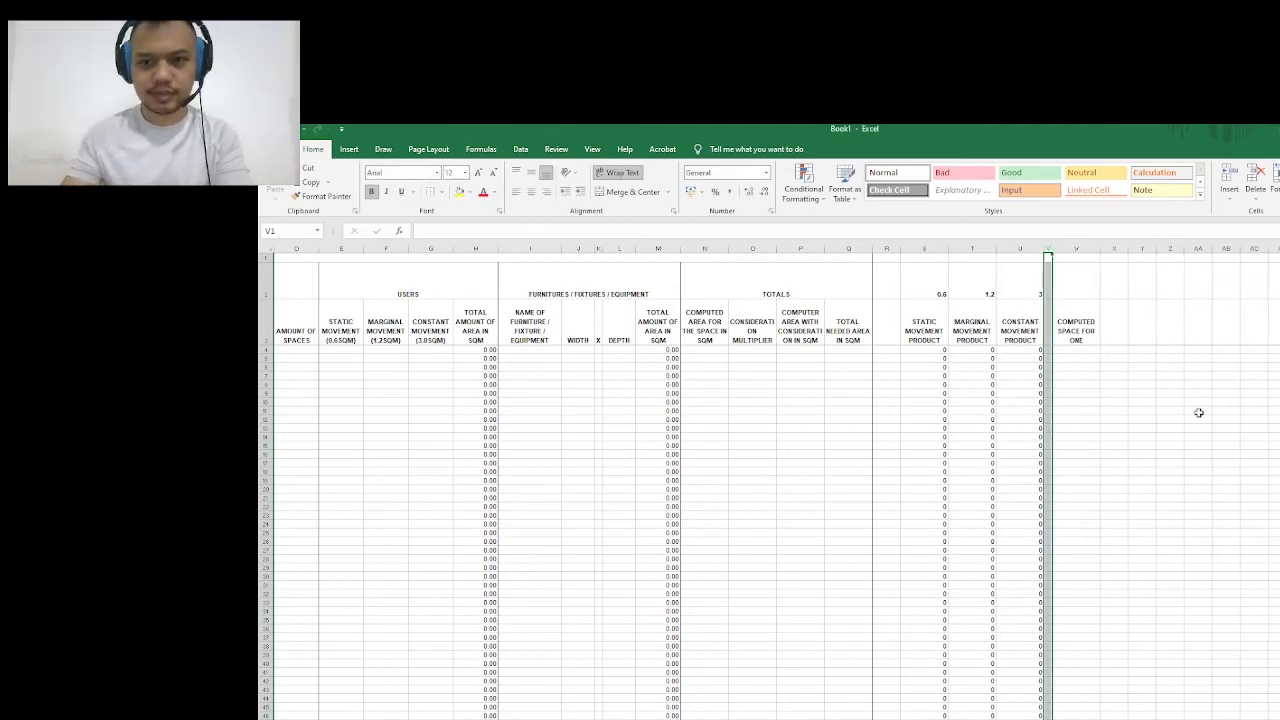
click(1090, 350)
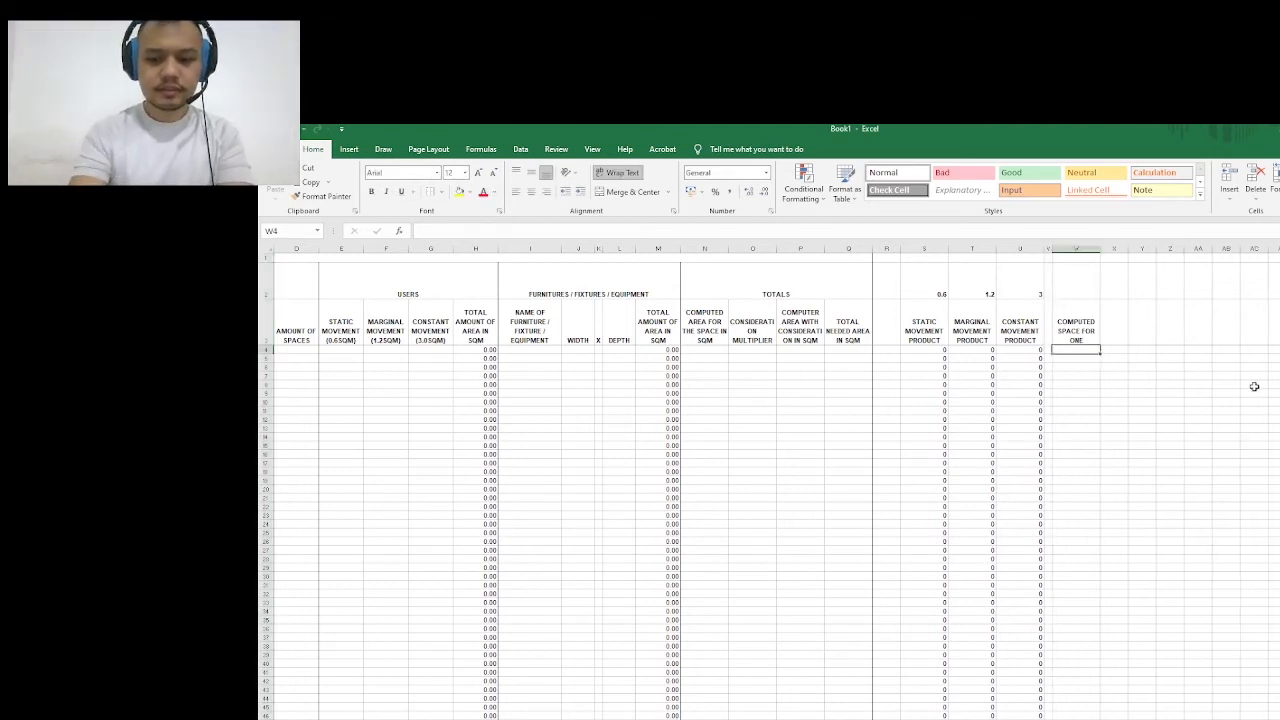
text(=)
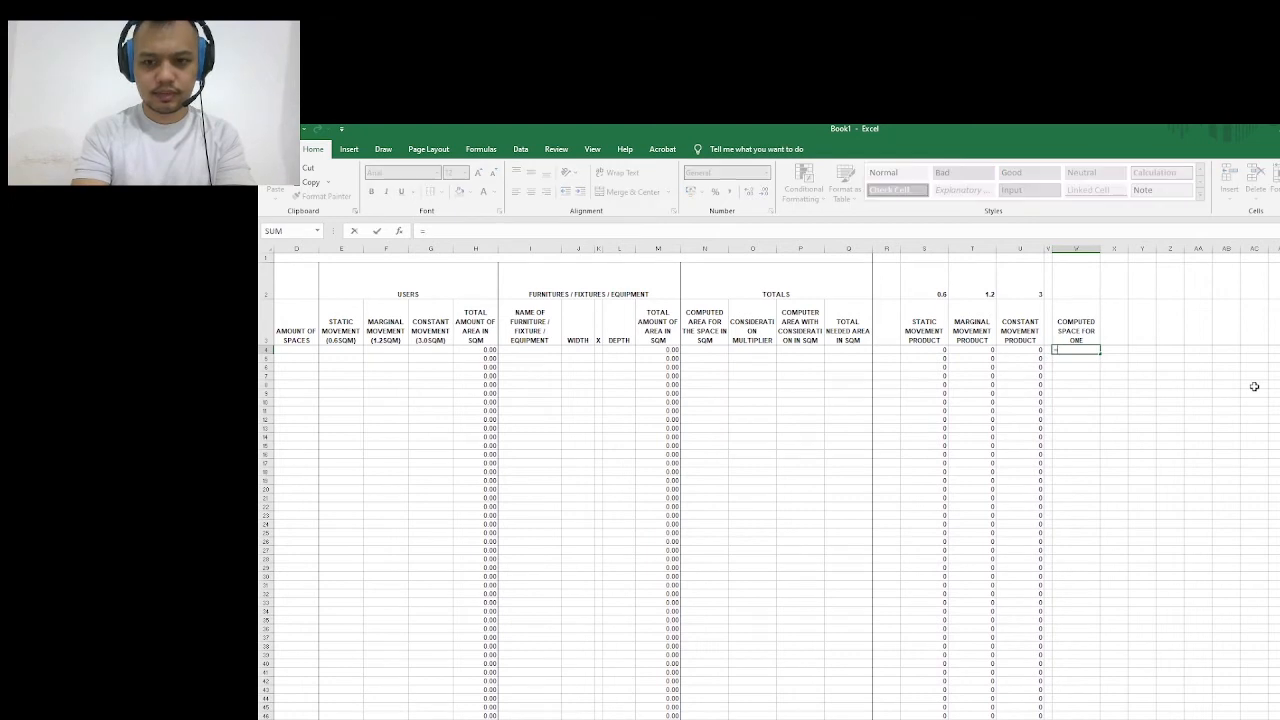
text(SUM()
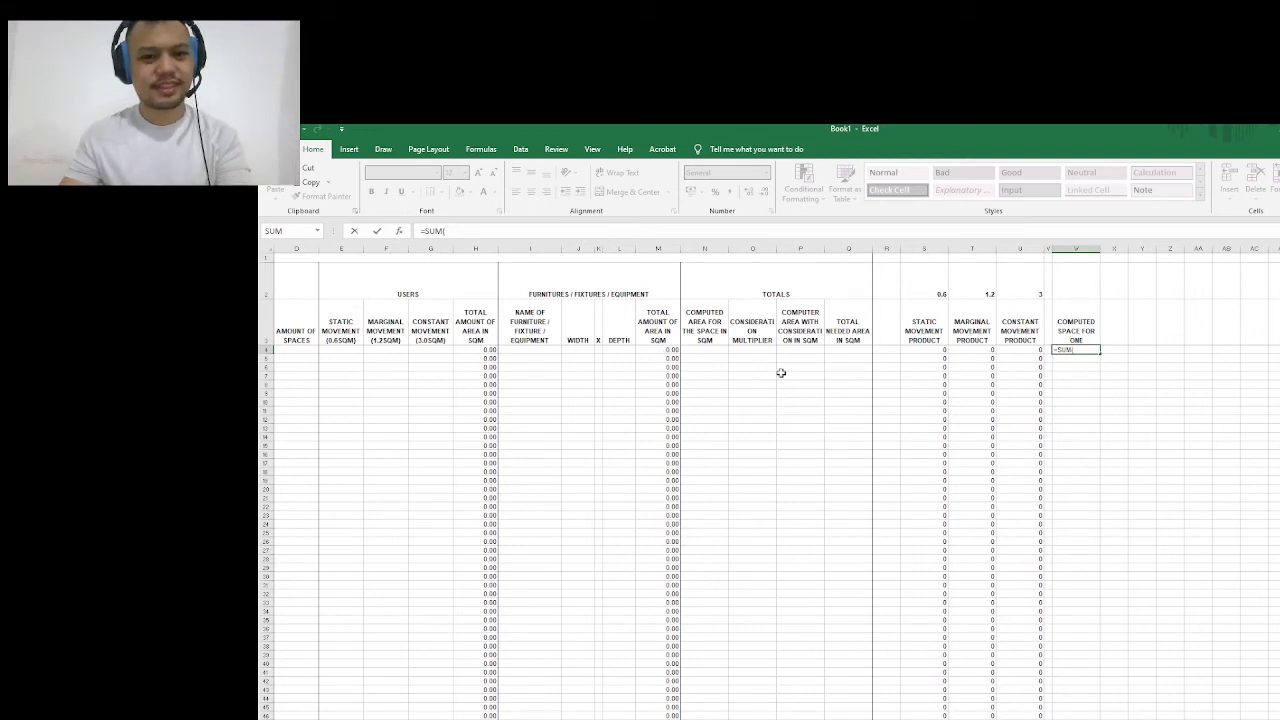
key(Escape)
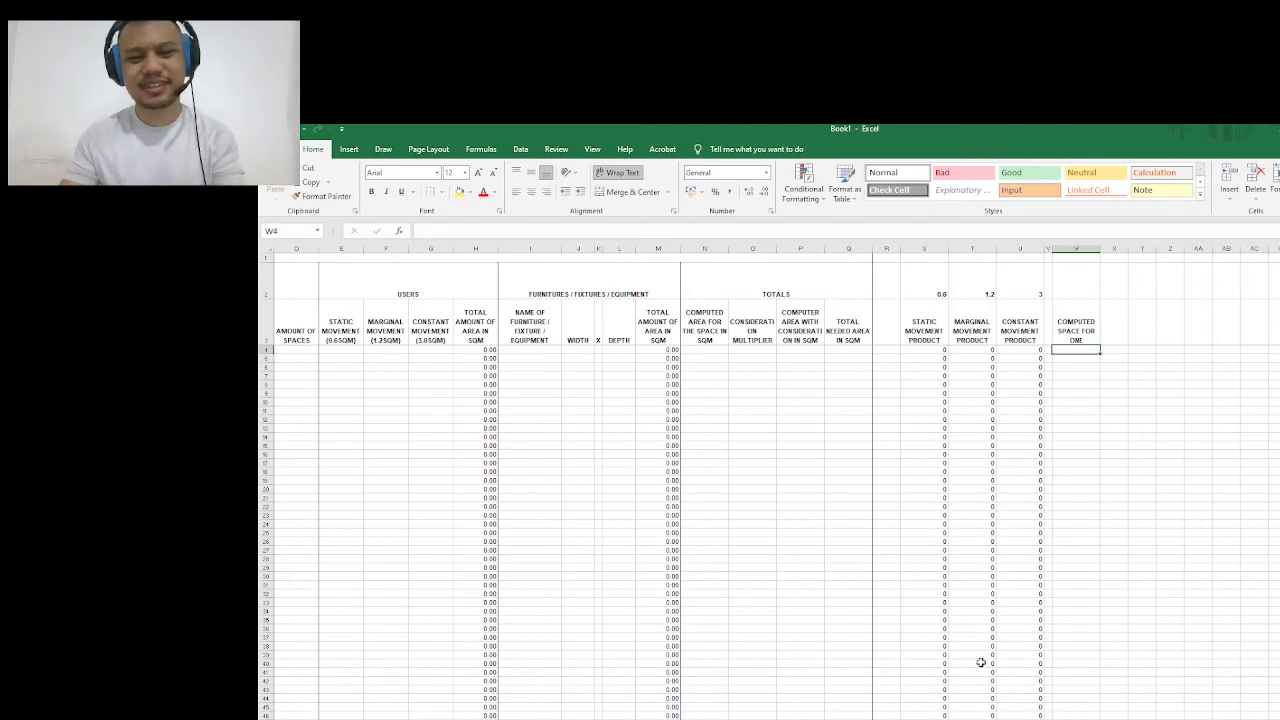
Enter the formula =SUM(W4,H4) in N4, under Computed Area for the Space in SQM
scroll(770, 480, left, 3)
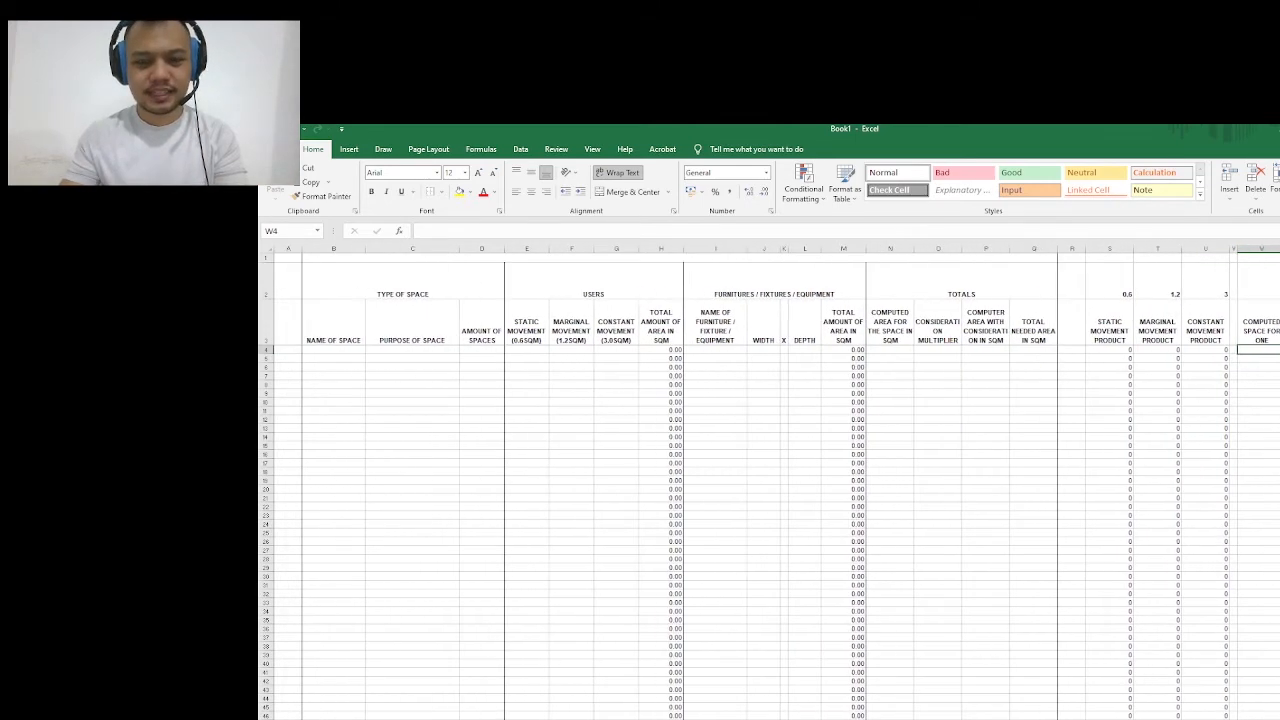
click(889, 354)
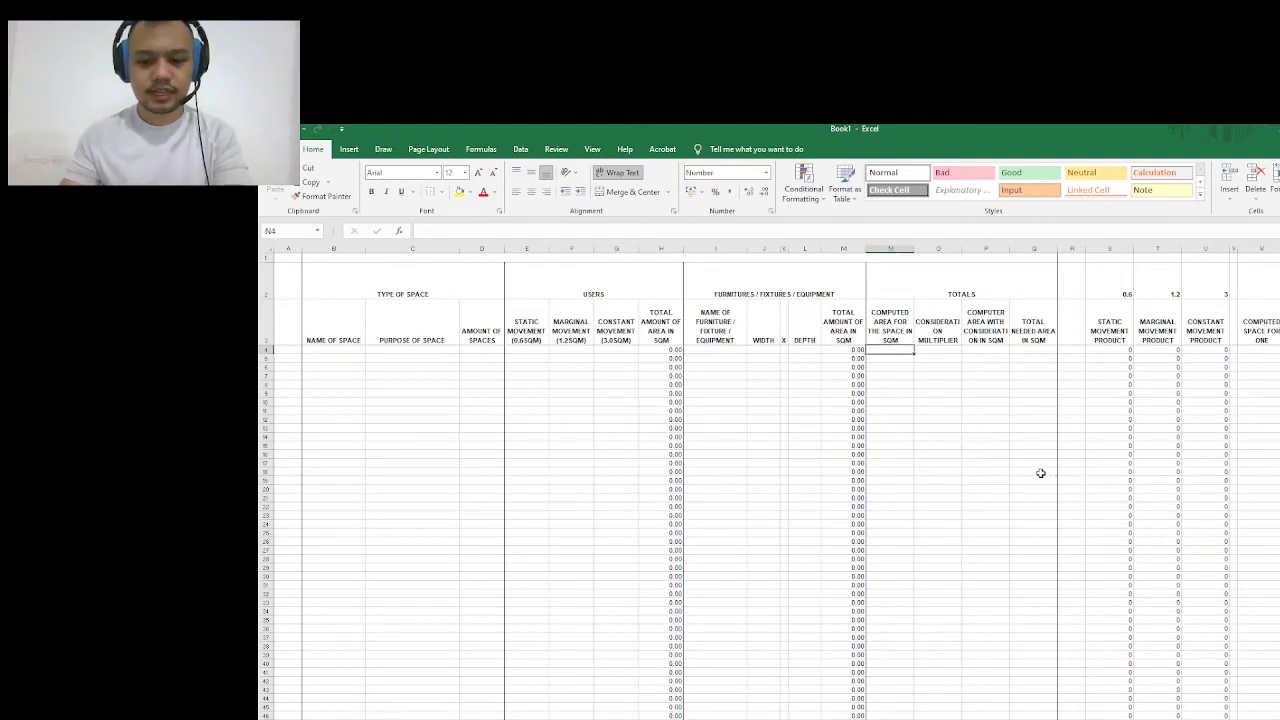
text(=)
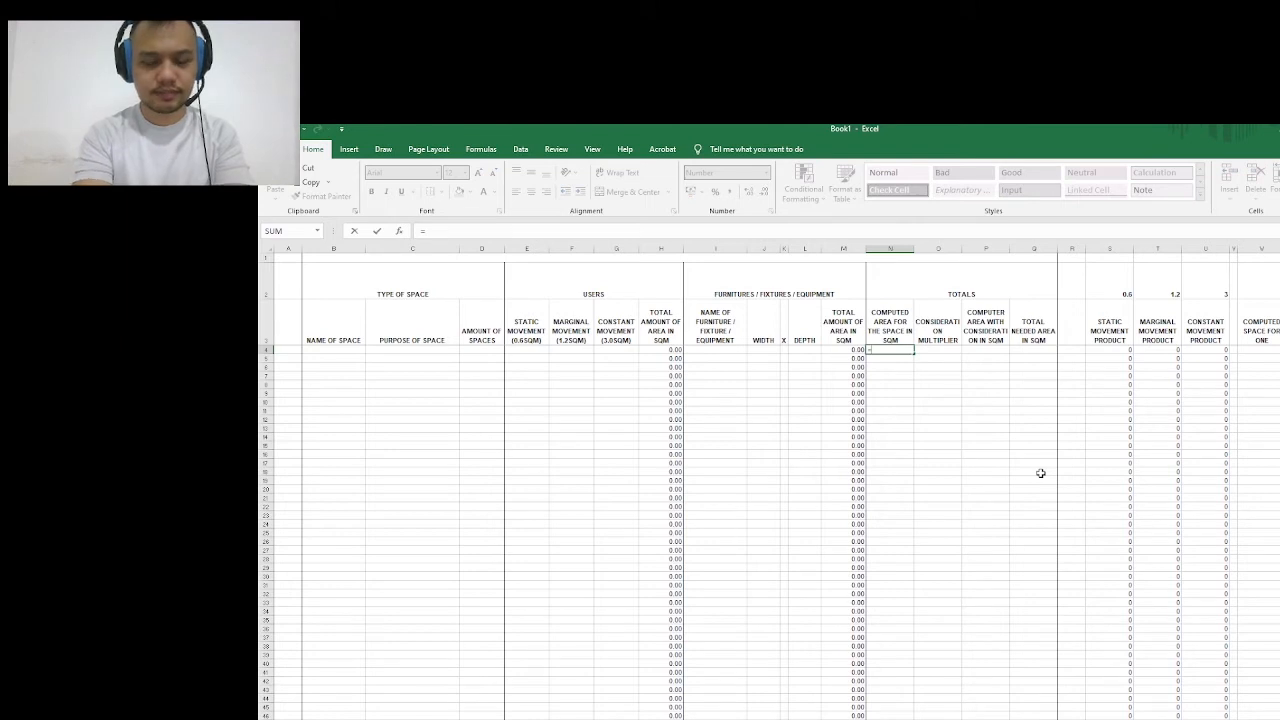
text(SUM()
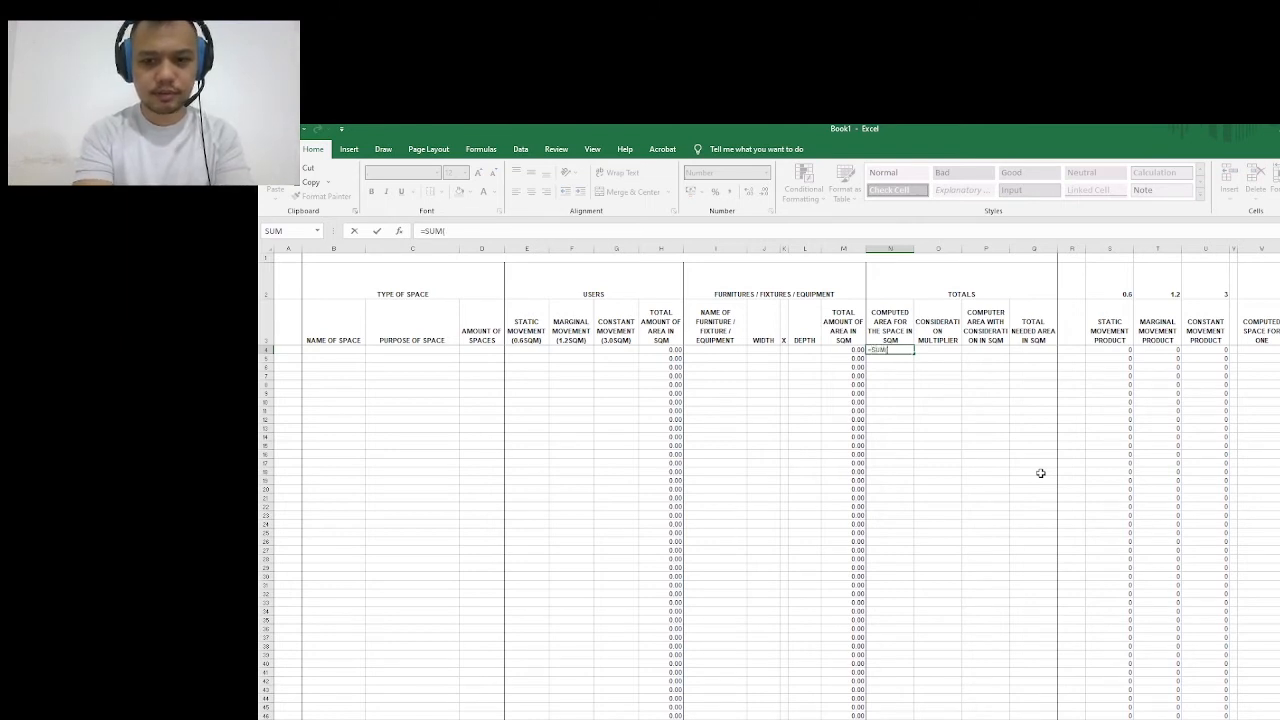
click(1268, 351)
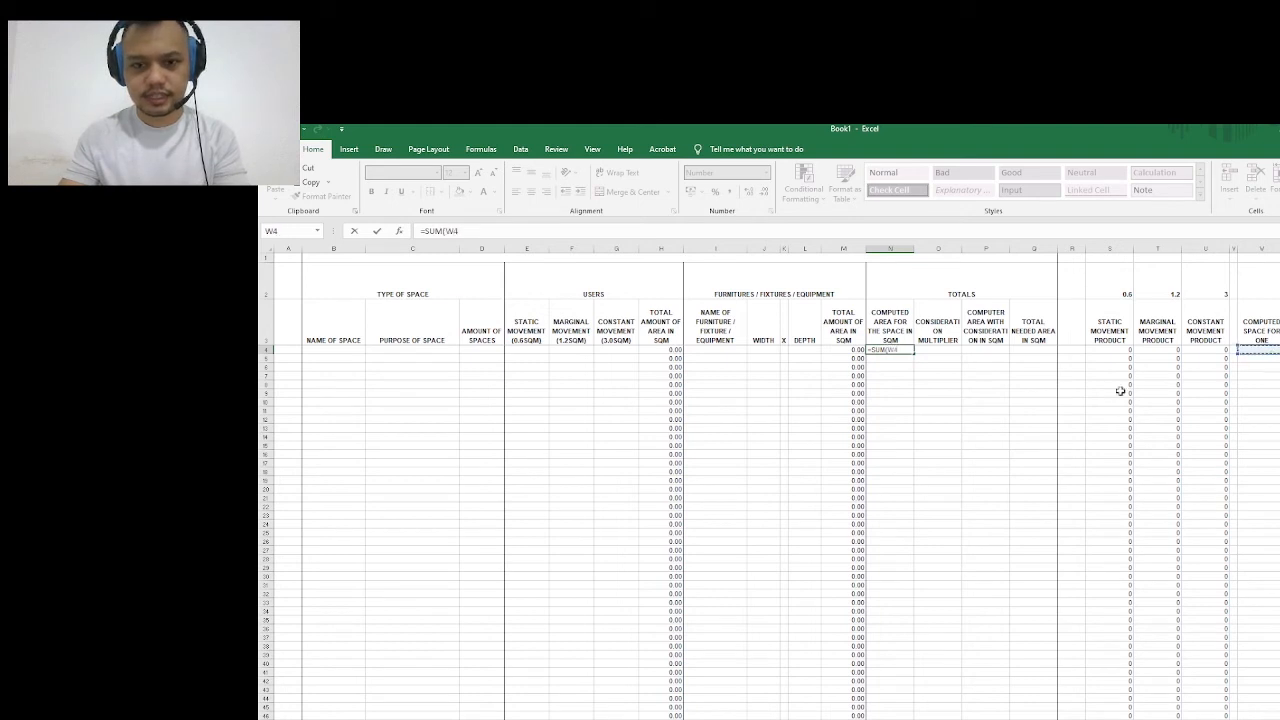
text(,)
click(672, 351)
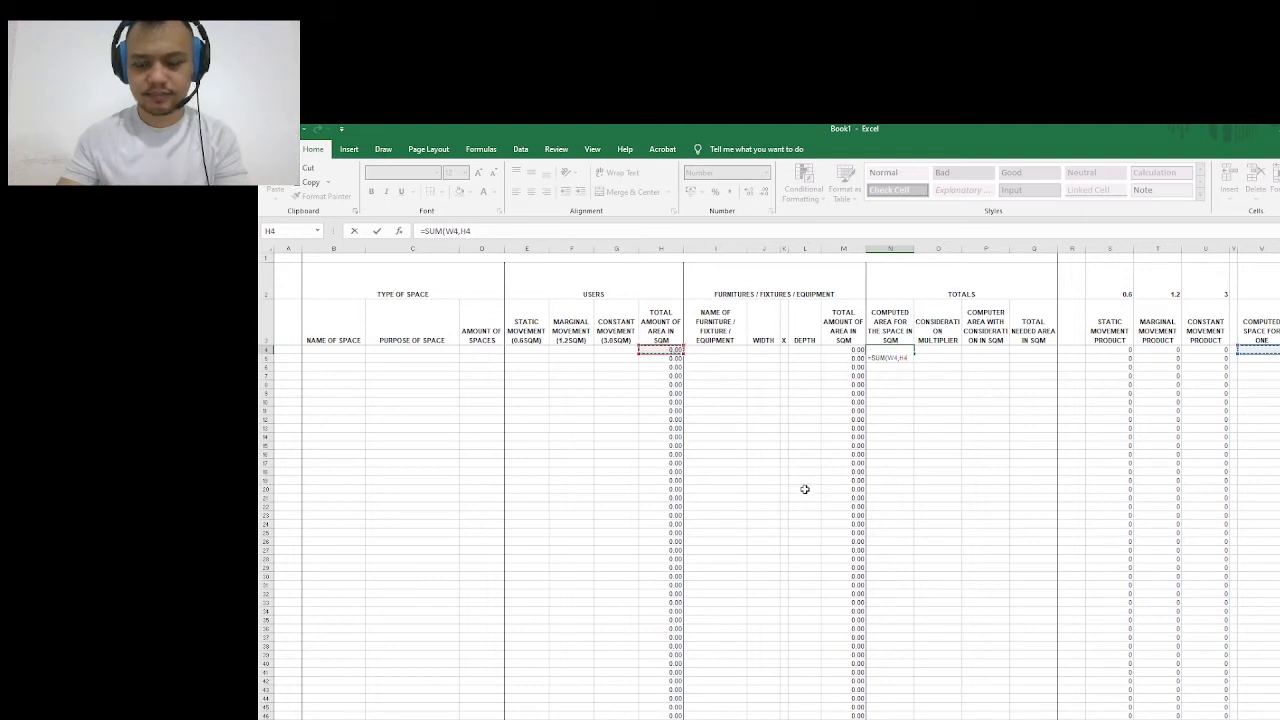
key(Return)
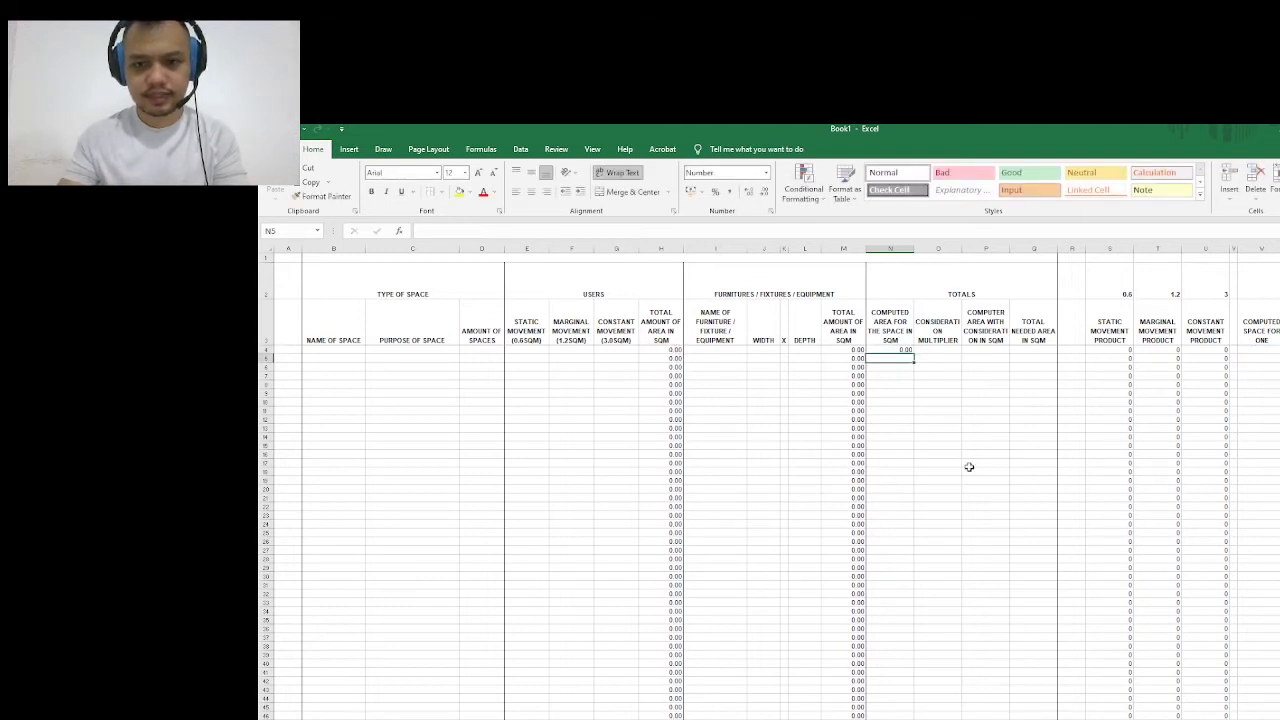
Fill the N4 sum formula down the Computed Area for the Space column to row 1000
click(900, 350)
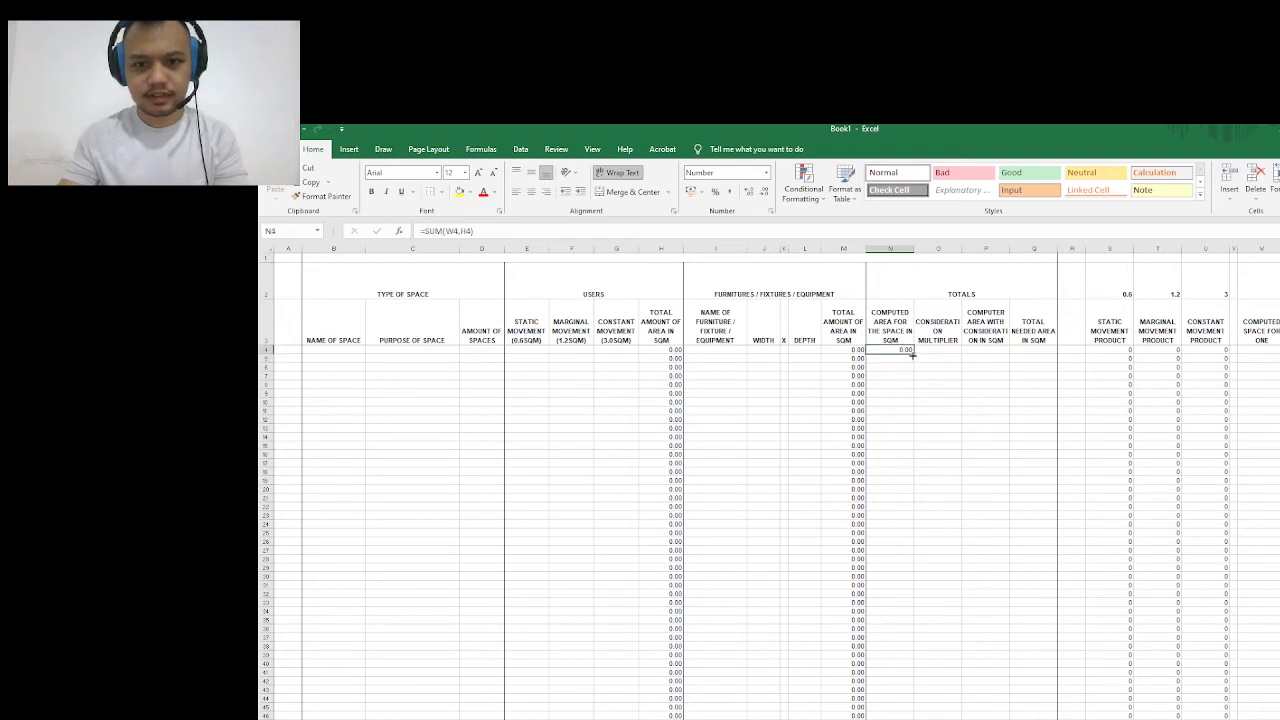
drag(912, 357, 866, 700)
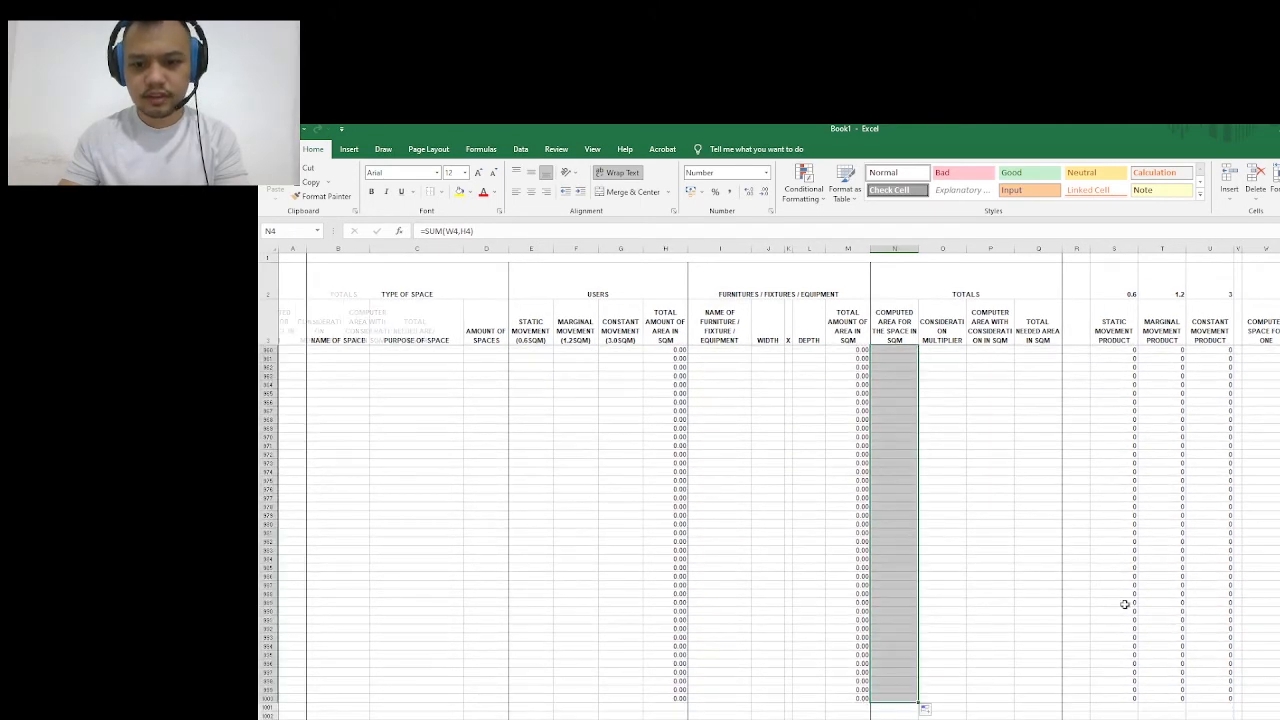
scroll(1140, 594, up, 6)
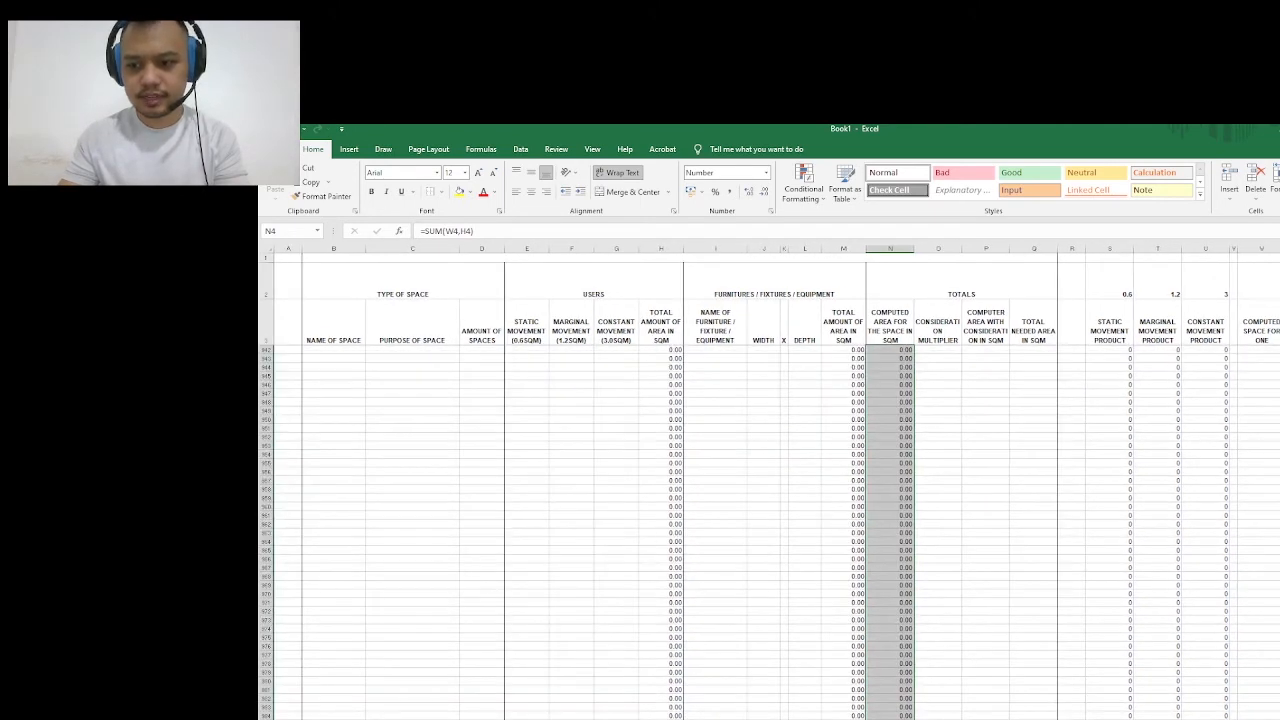
scroll(770, 532, up, 5)
scroll(770, 532, up, 20)
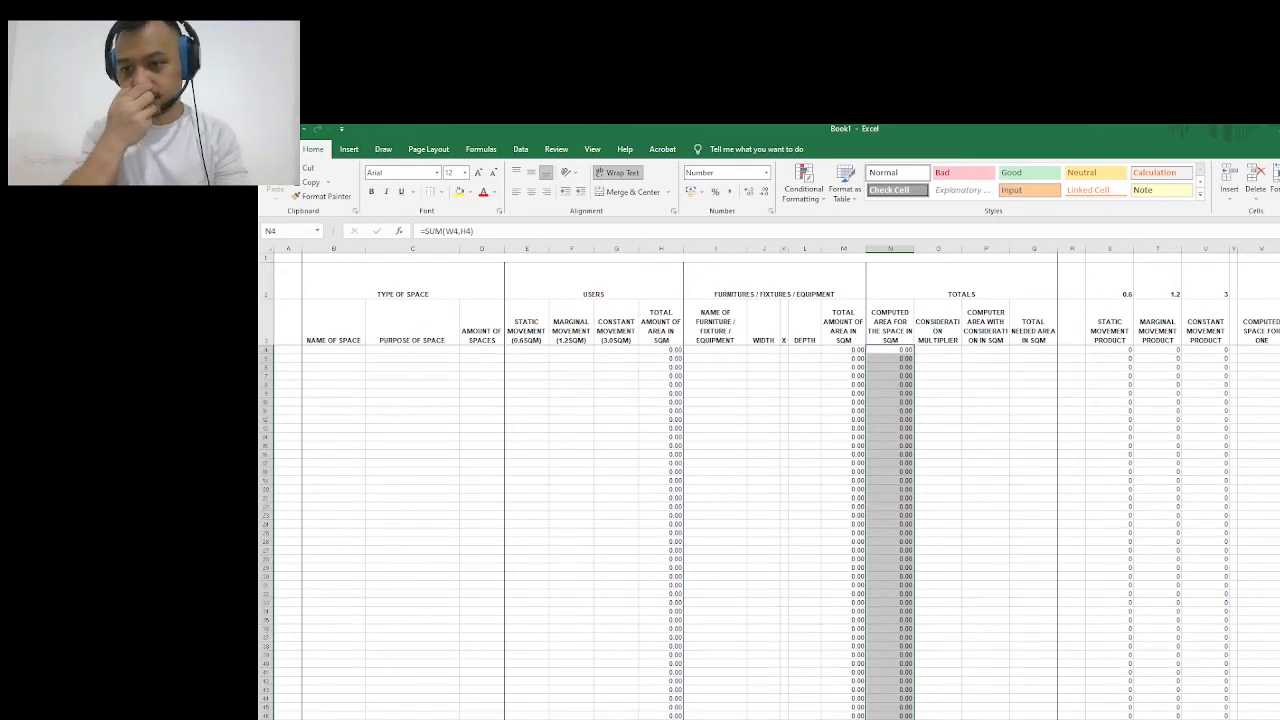
Apply the percentage format to the whole Consideration Multiplier column O
click(1253, 351)
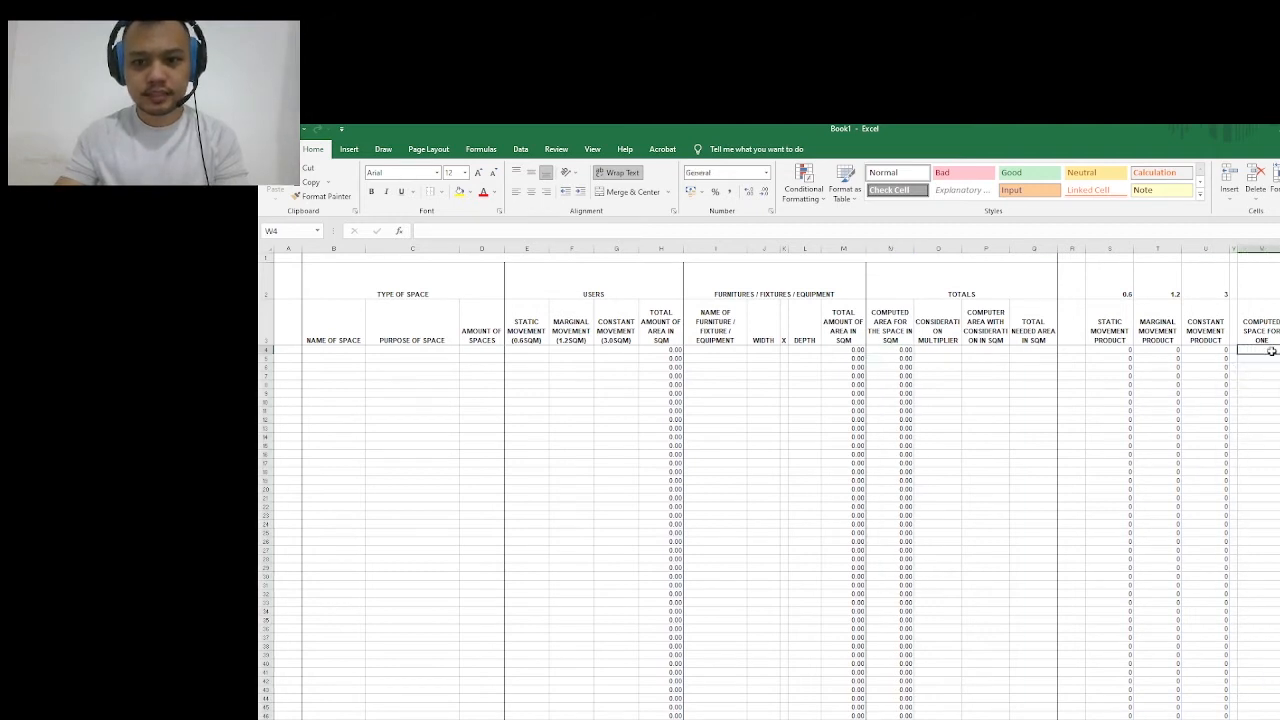
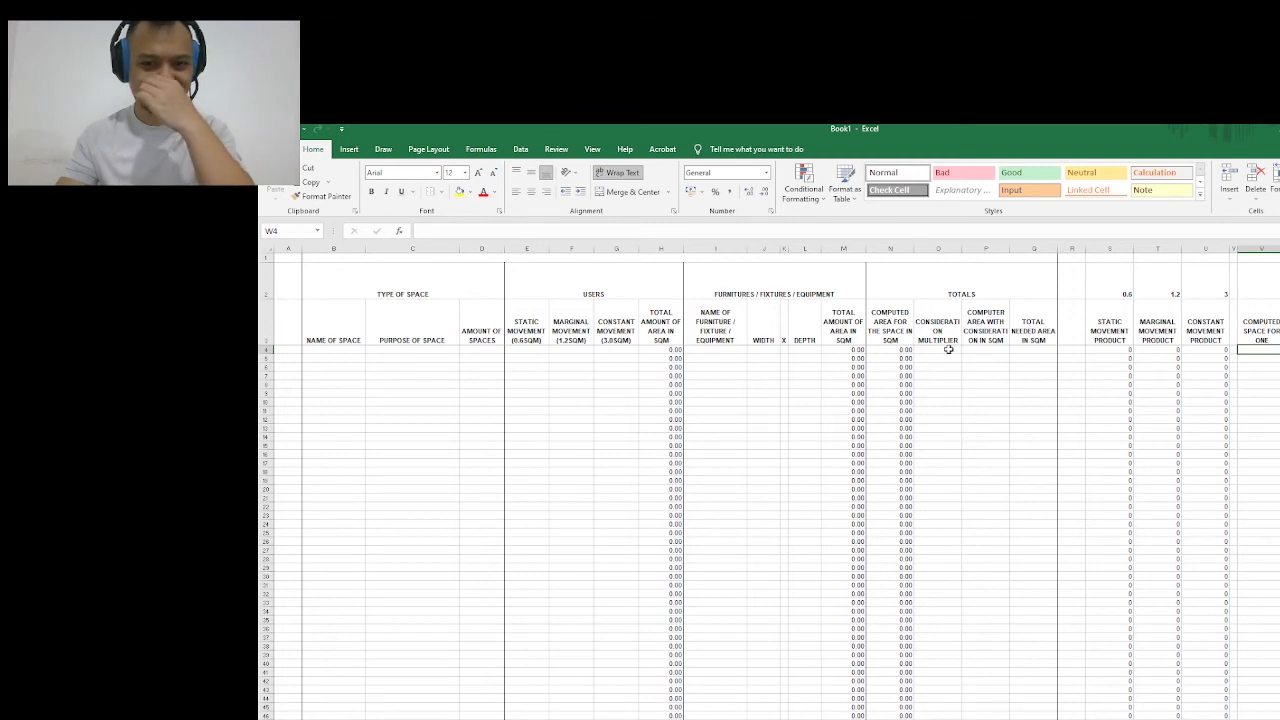
click(948, 349)
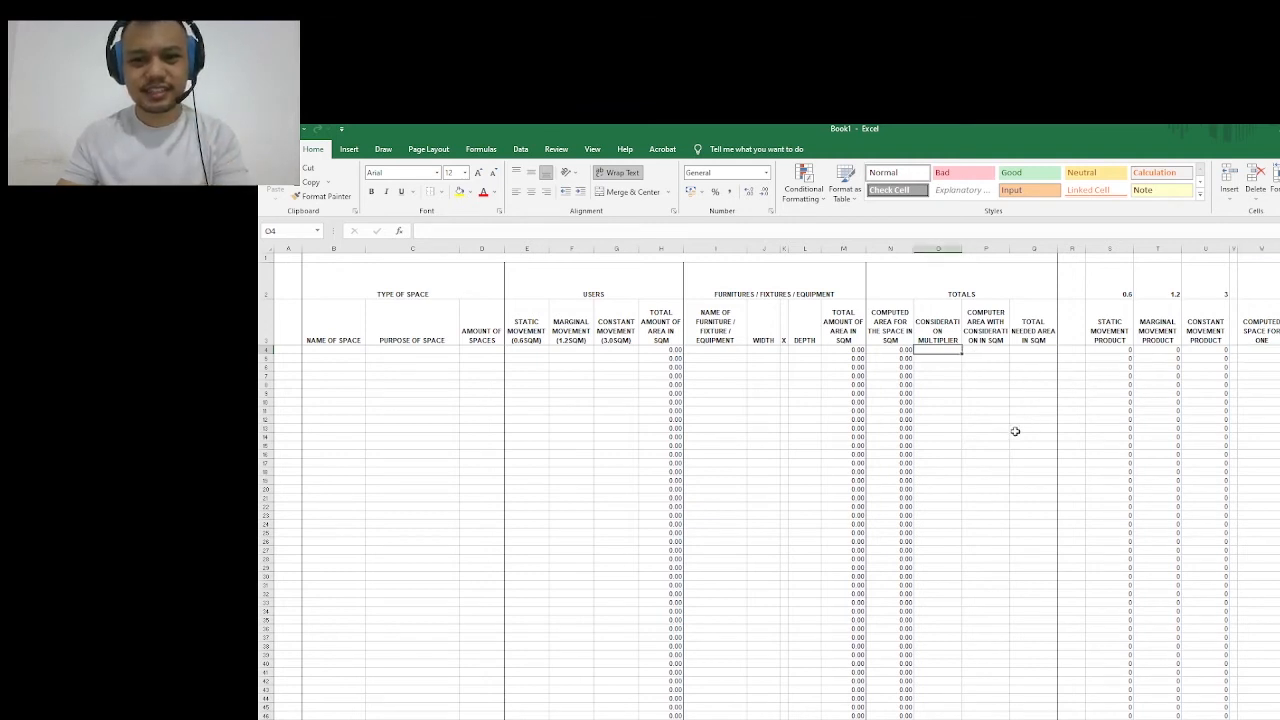
click(949, 338)
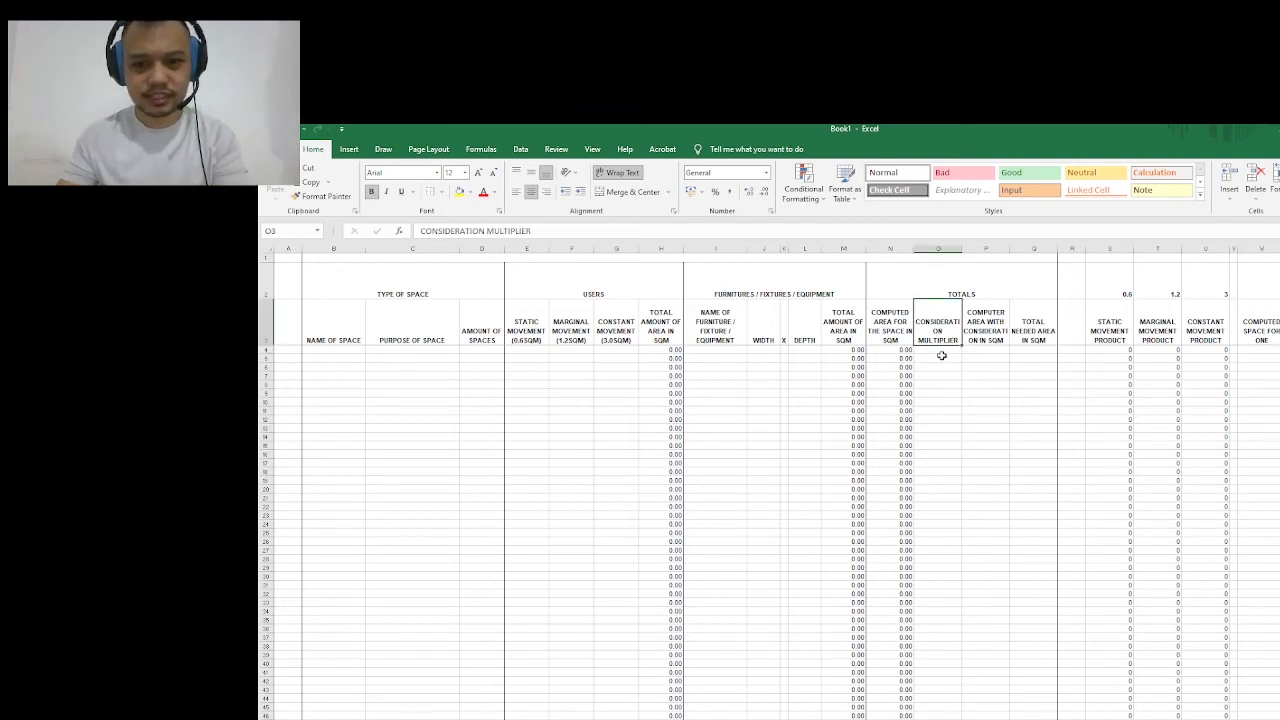
click(937, 247)
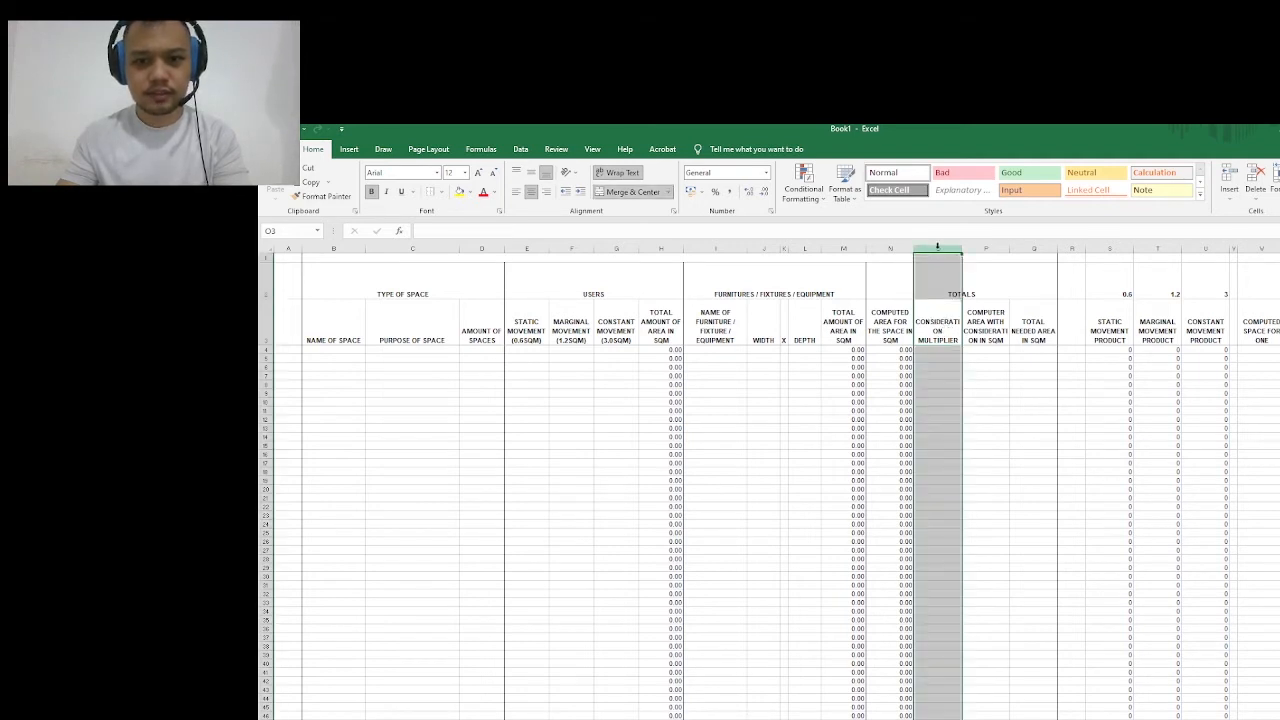
click(716, 192)
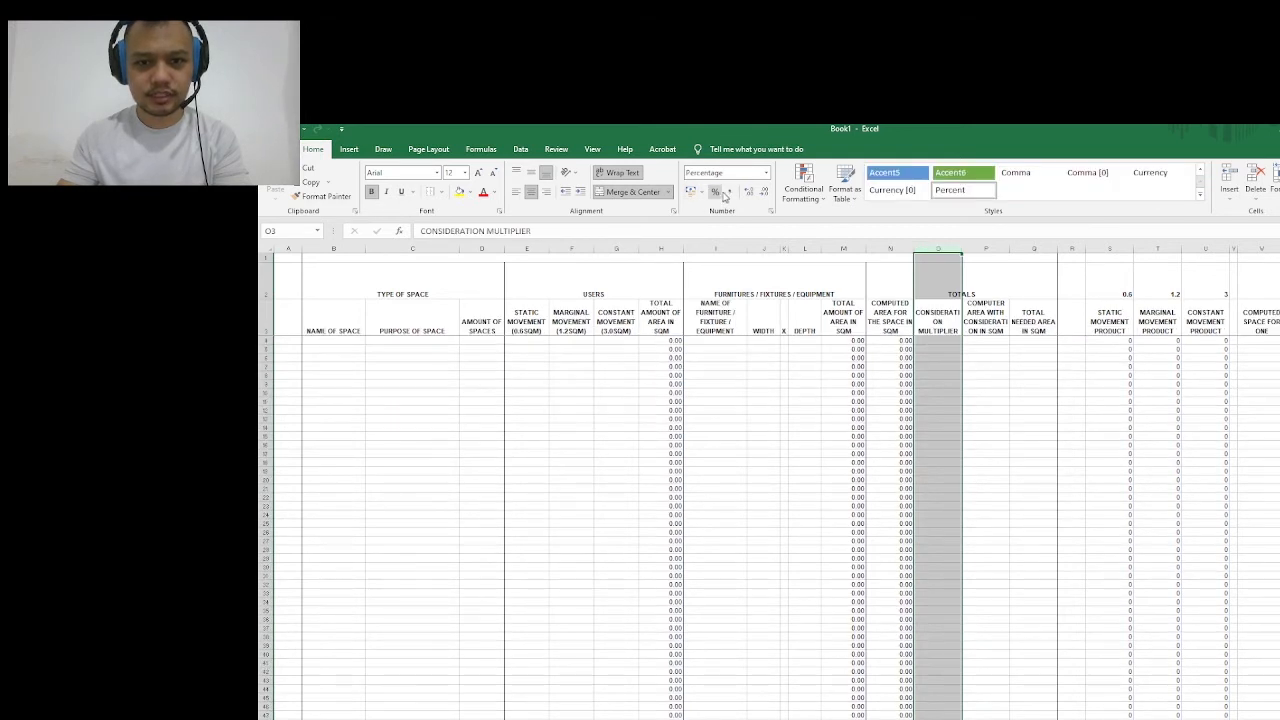
Test the percentage format by entering 100 in O4, and clear the cell again
click(937, 343)
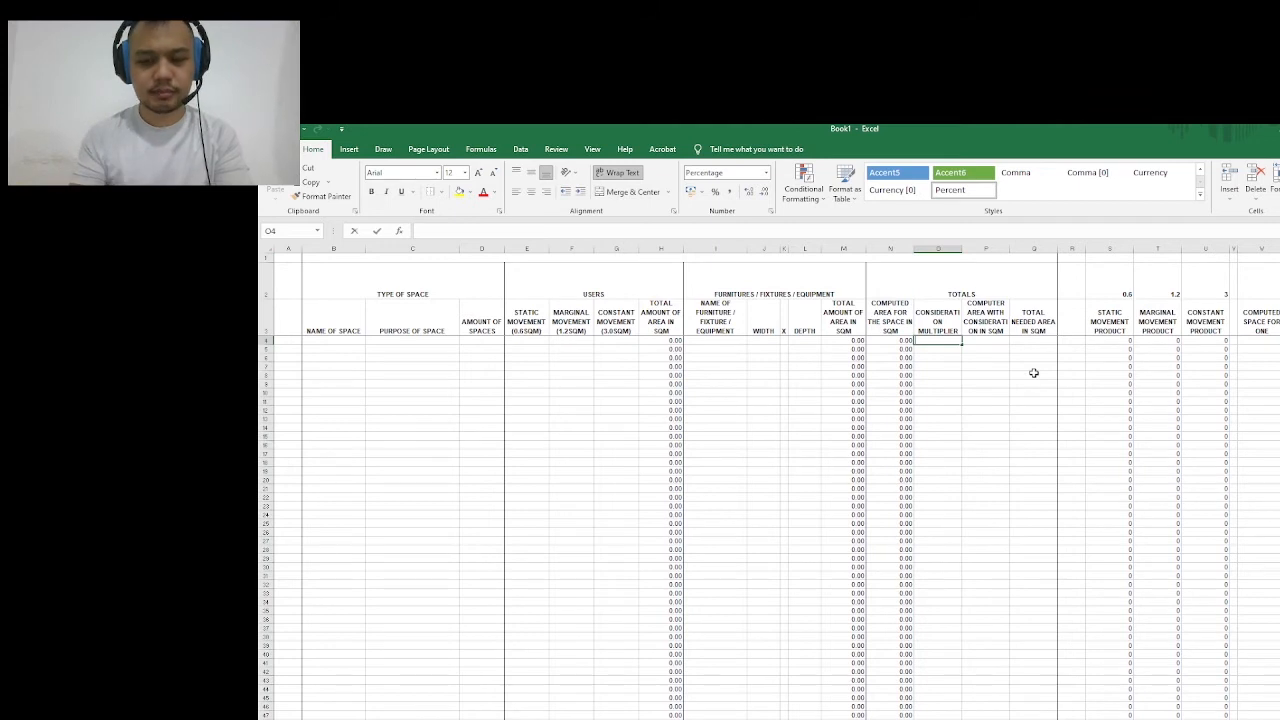
text(100)
key(Return)
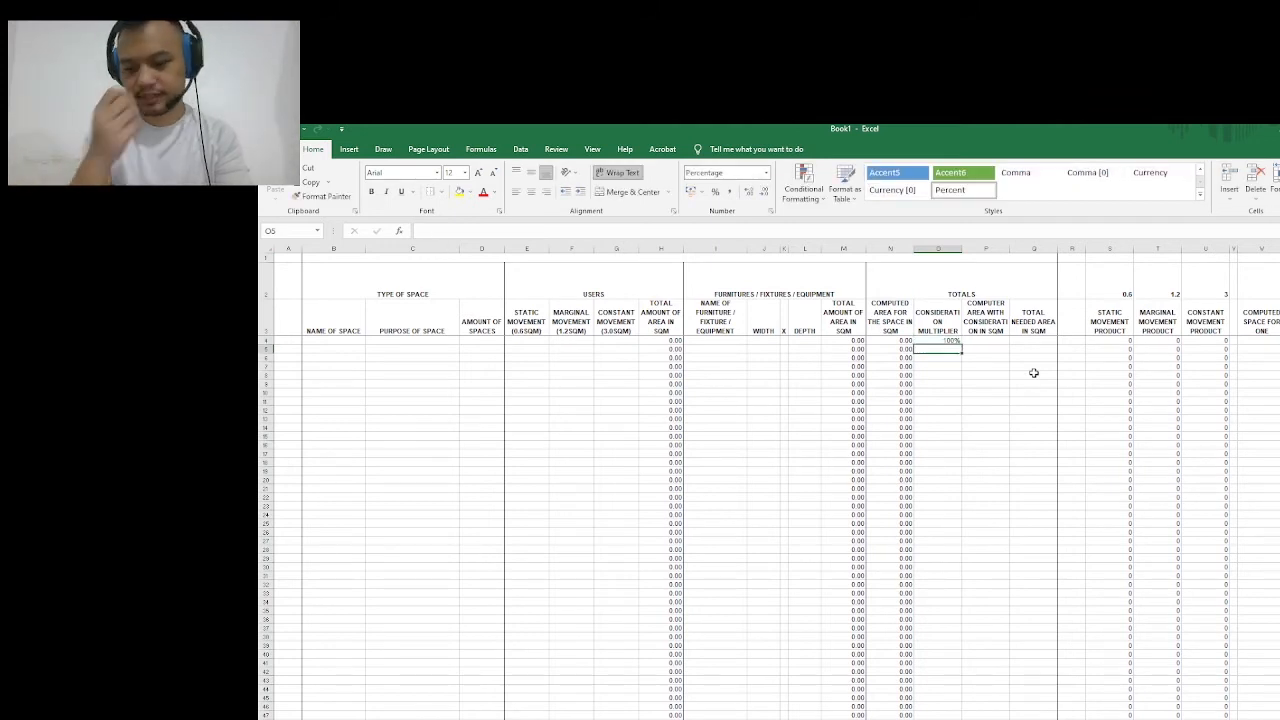
key(Up)
key(Delete)
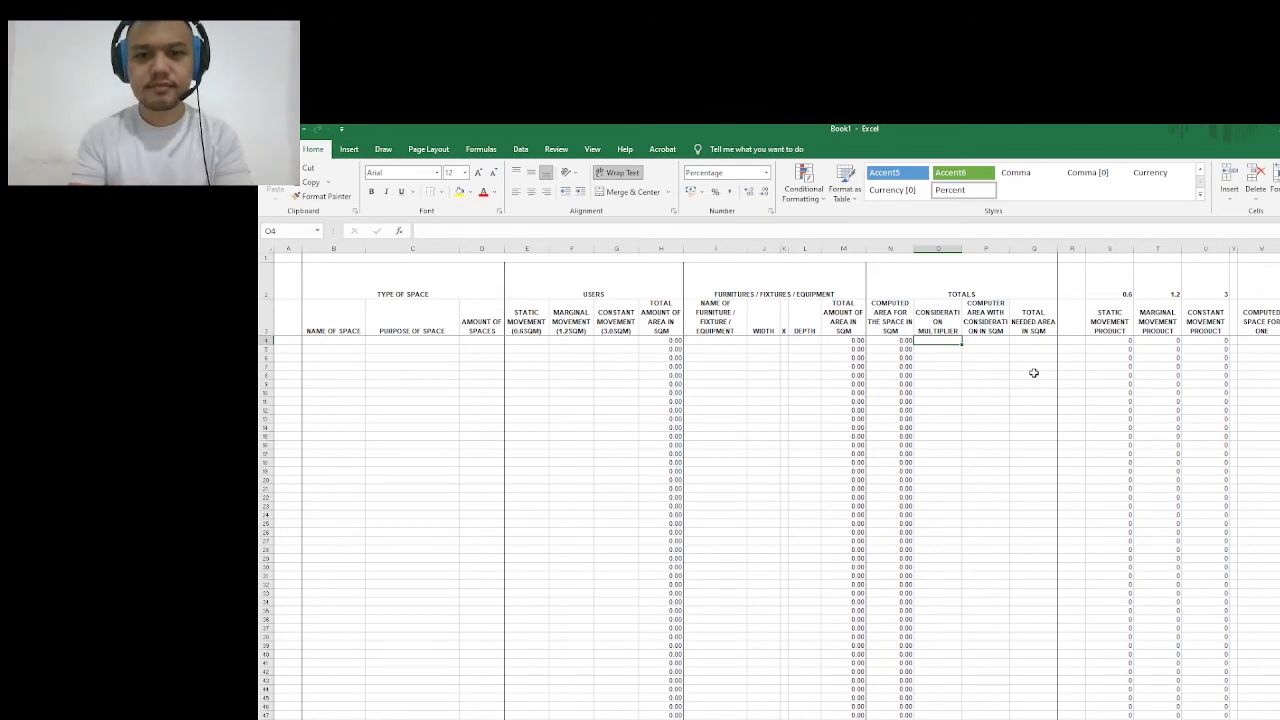
Try to enter a PRODUCT formula in P4 that references the Consideration Multiplier in O4
key(Right)
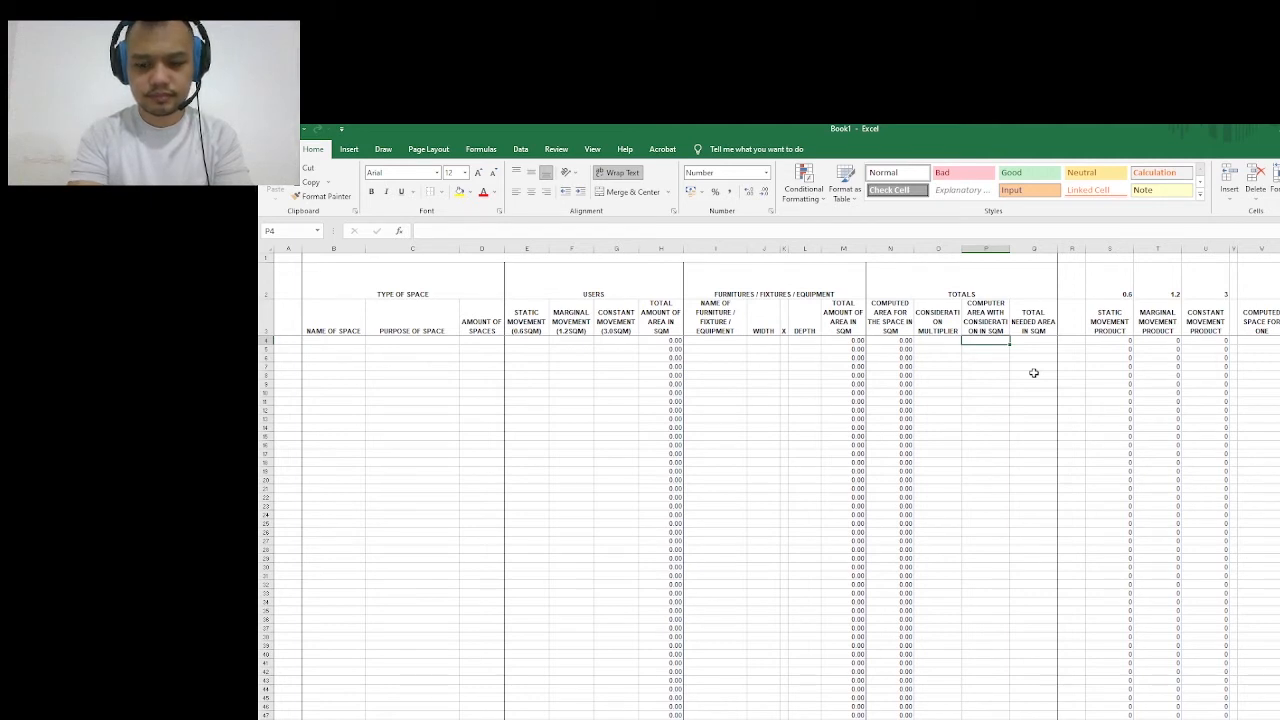
text(=)
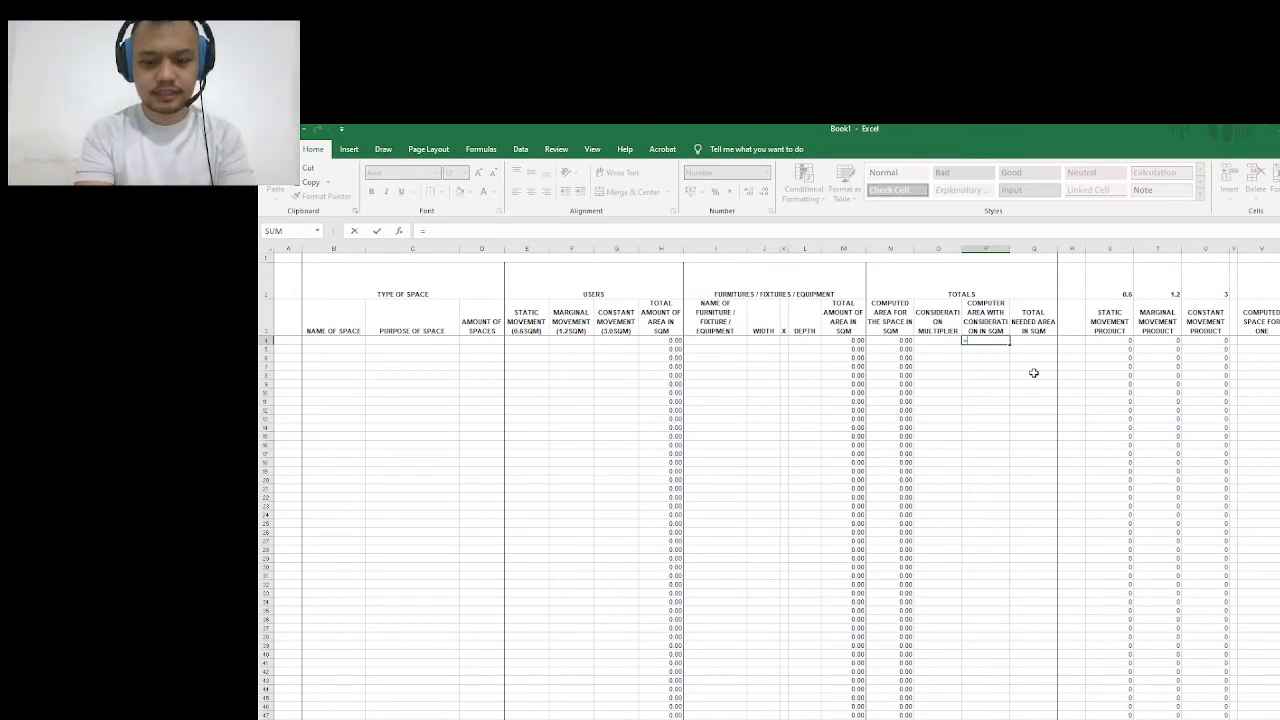
text(SUM()
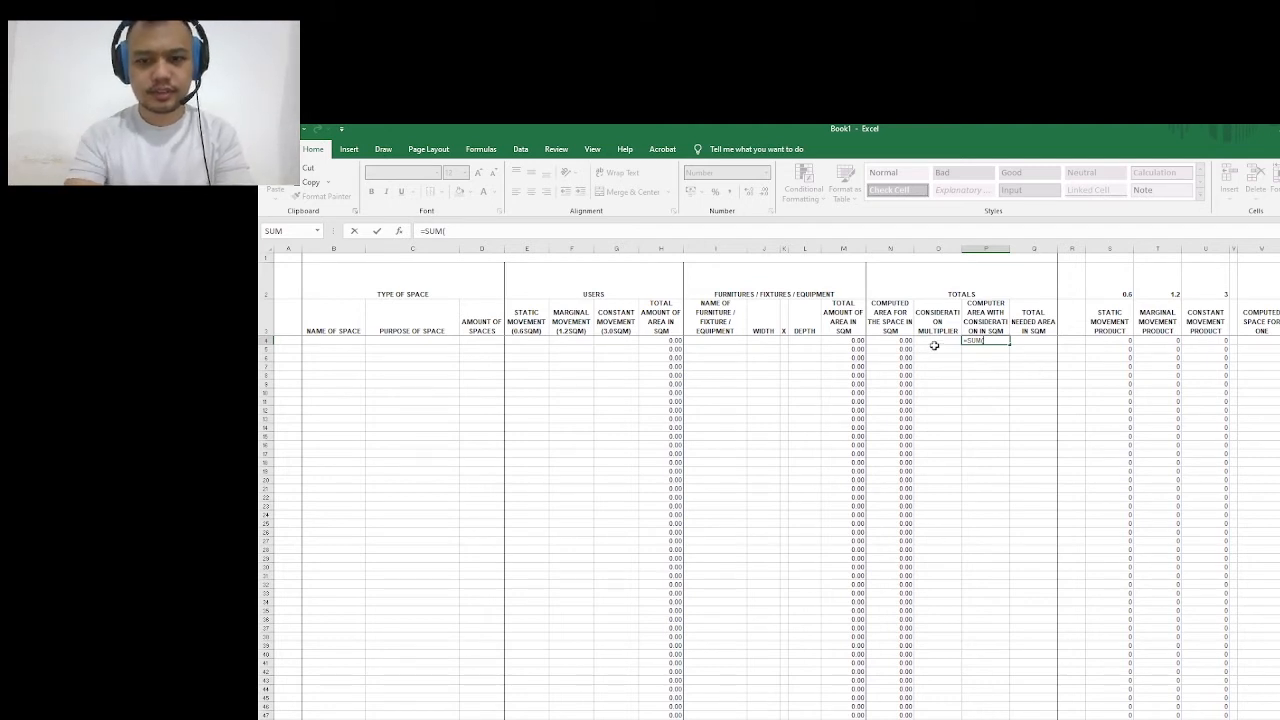
text(PRODUCT)
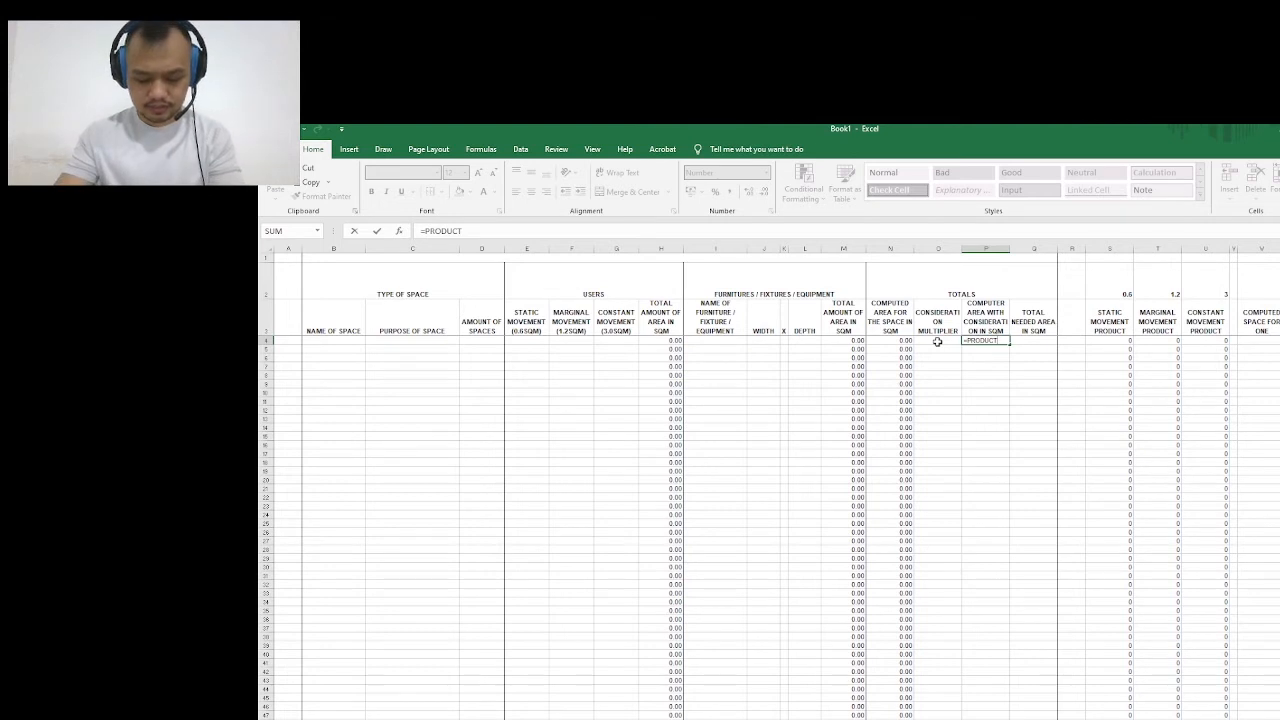
click(937, 341)
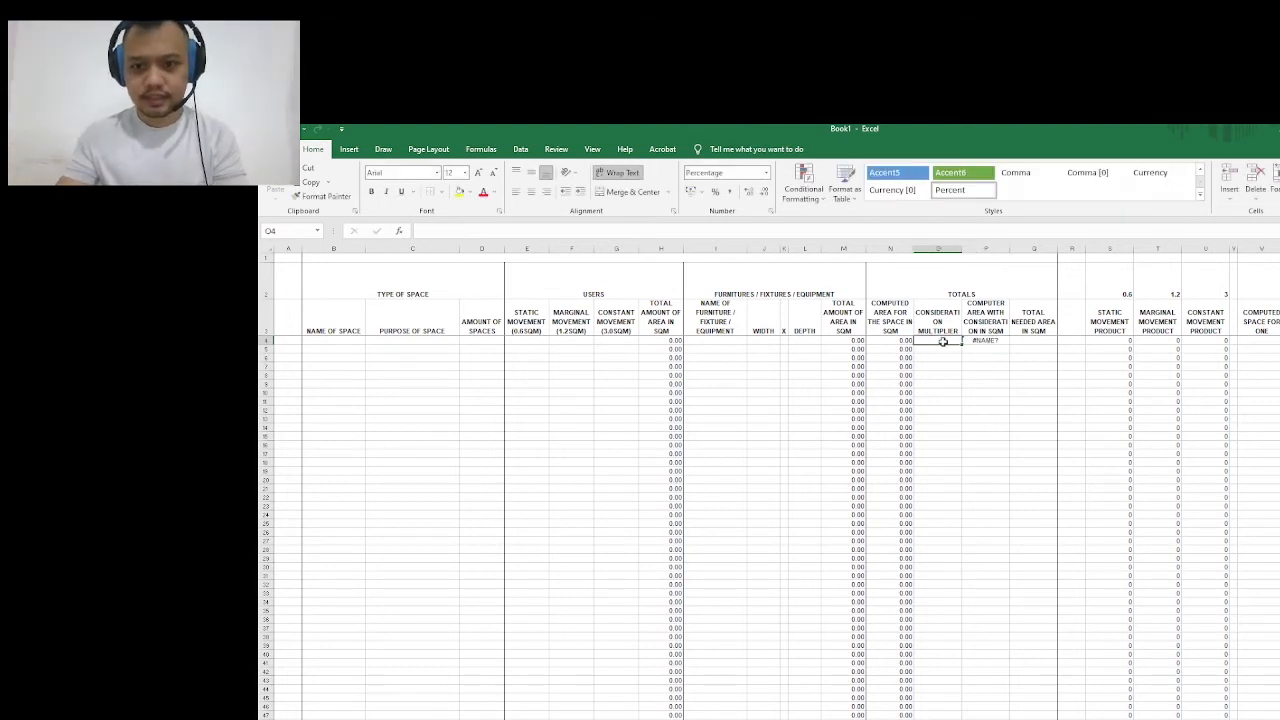
Enter =PRODUCT(O4,N4) in P4 to multiply the computed area by the consideration multiplier
click(997, 347)
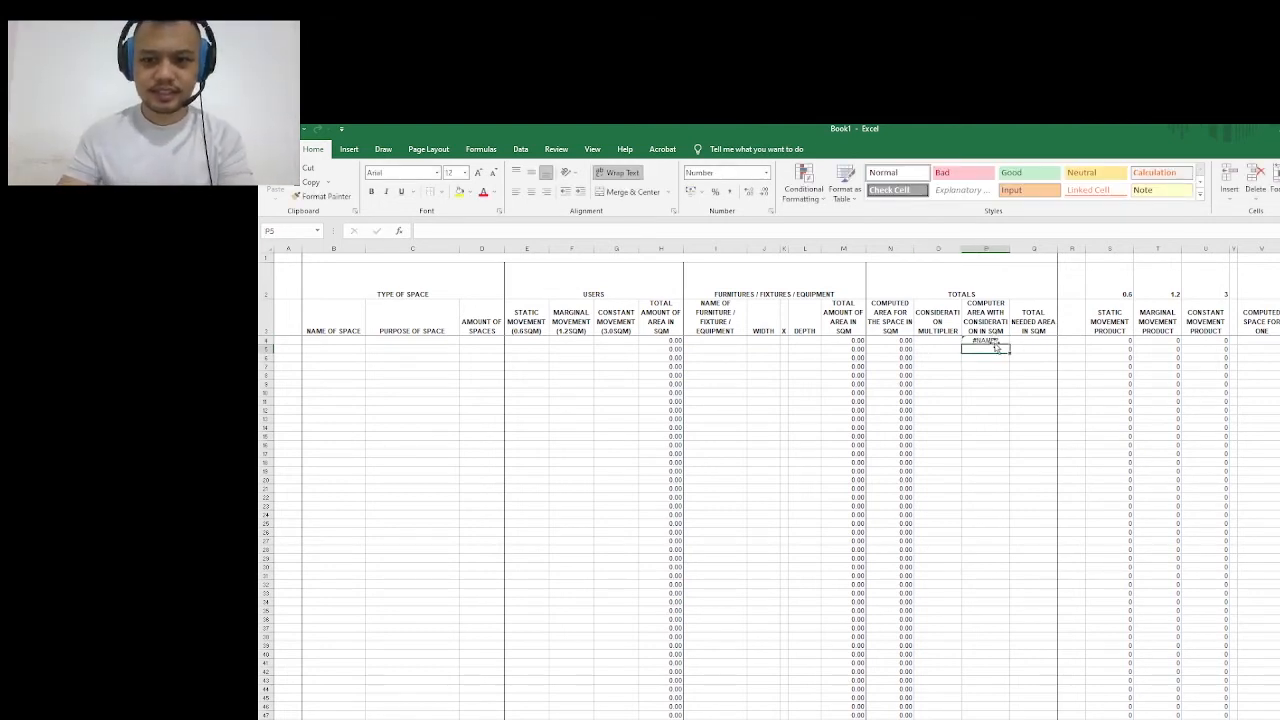
click(990, 341)
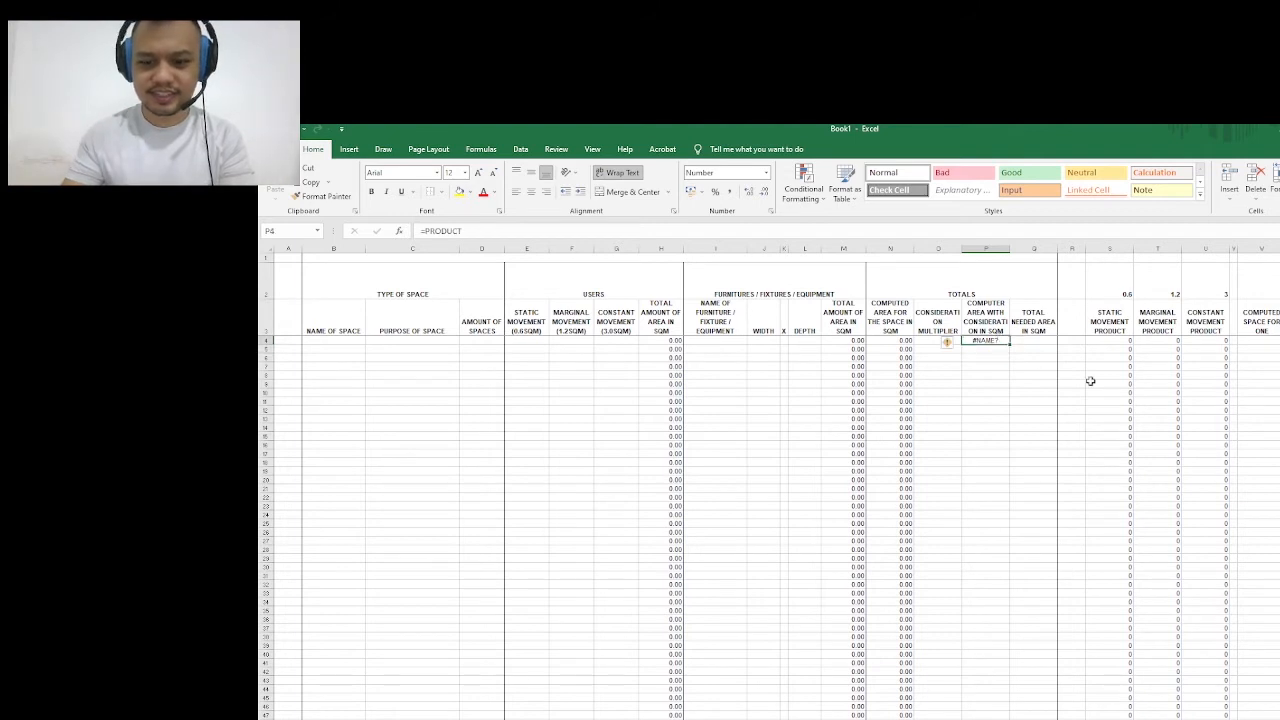
text(=PDU)
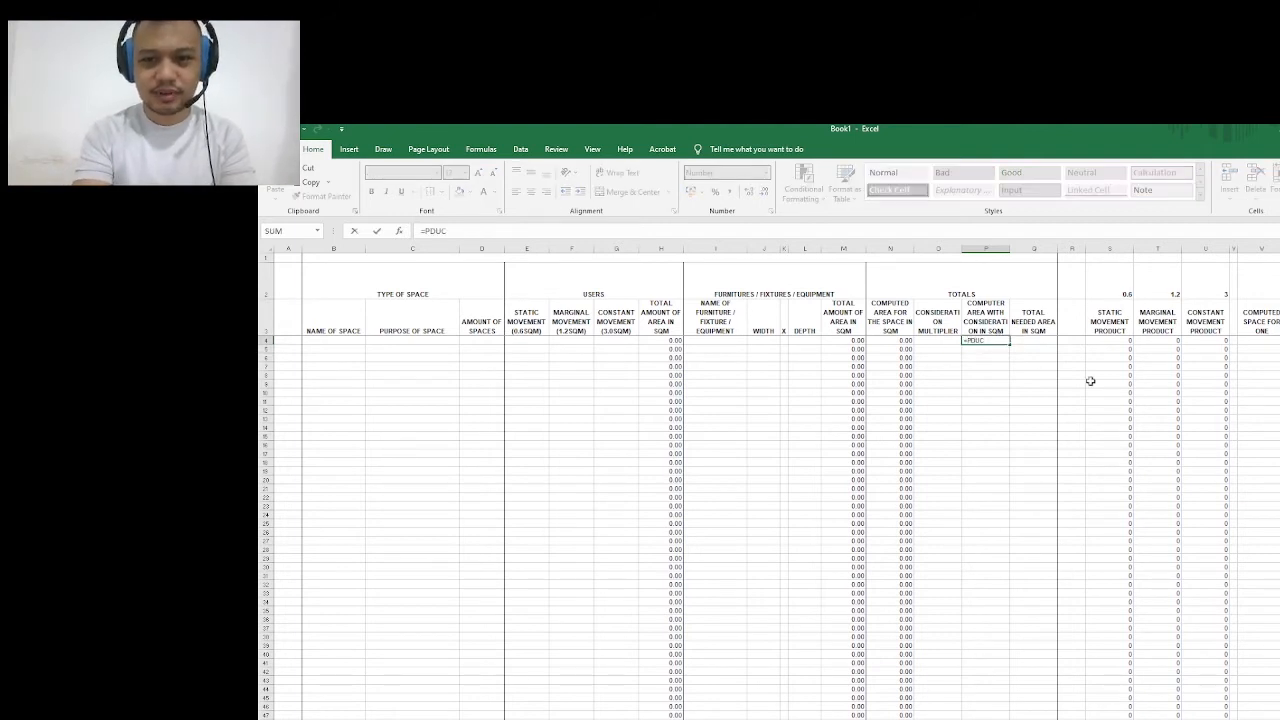
text(ROD)
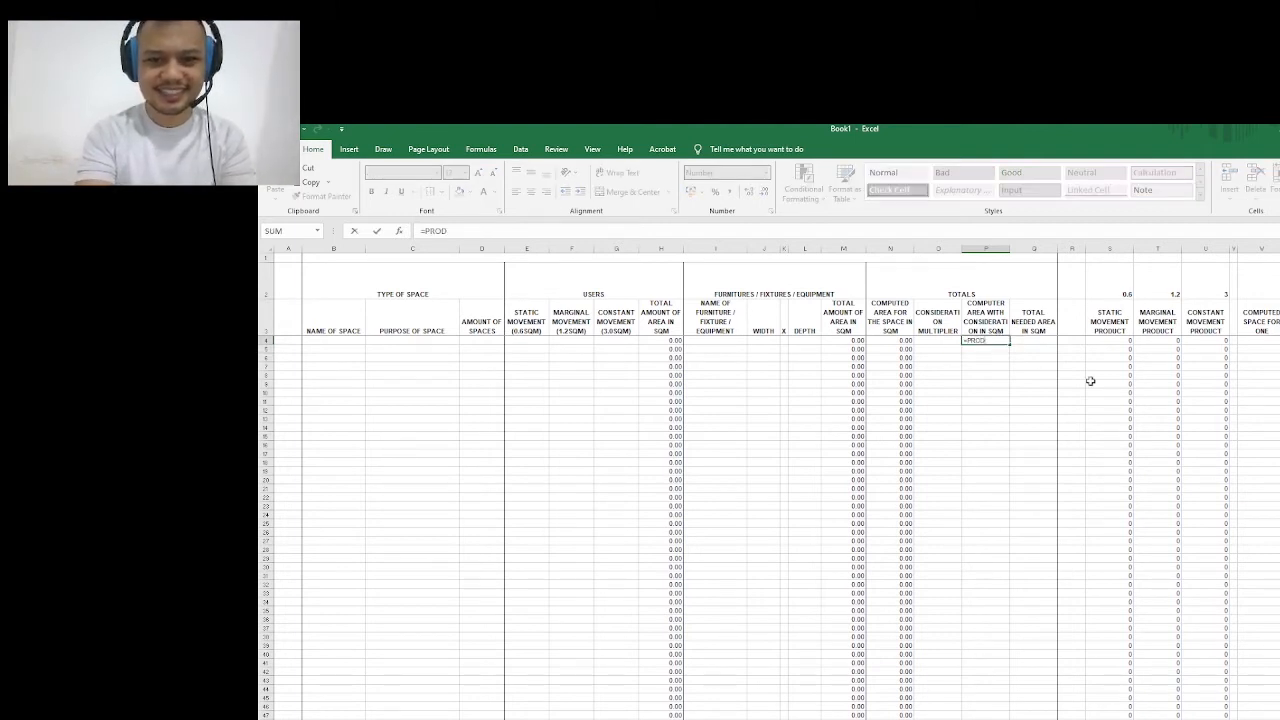
text(UCT()
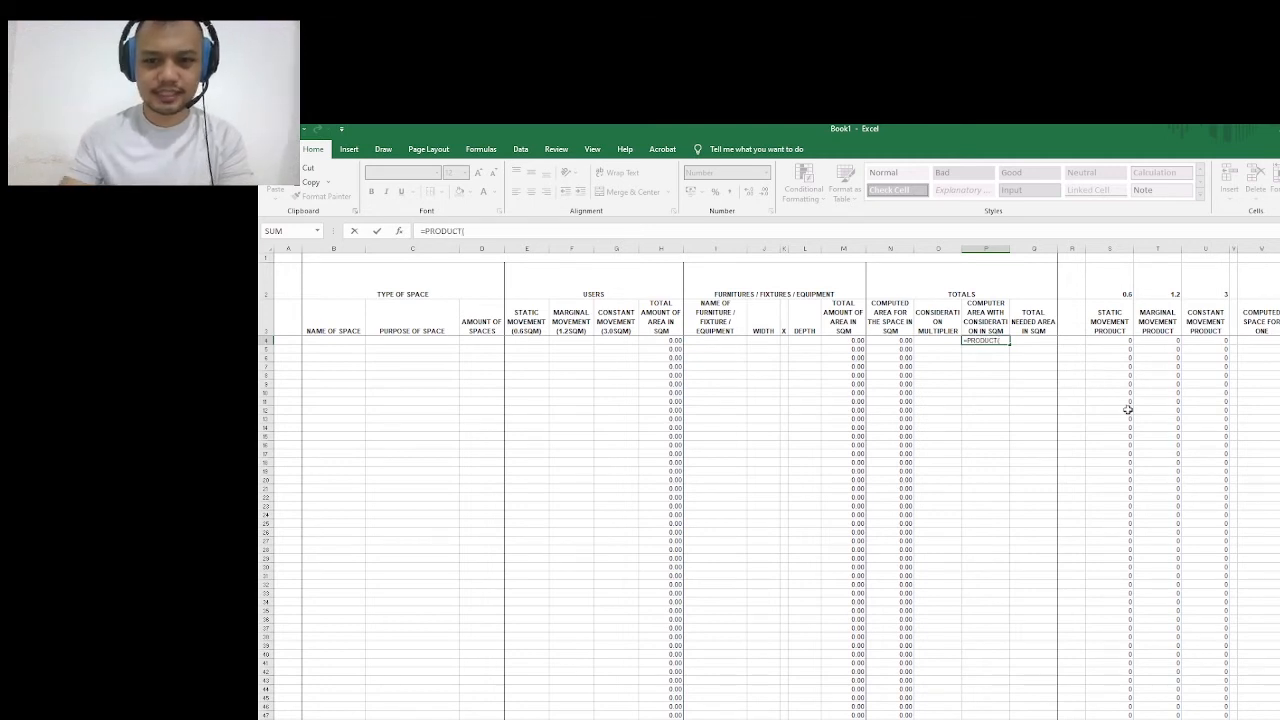
click(920, 341)
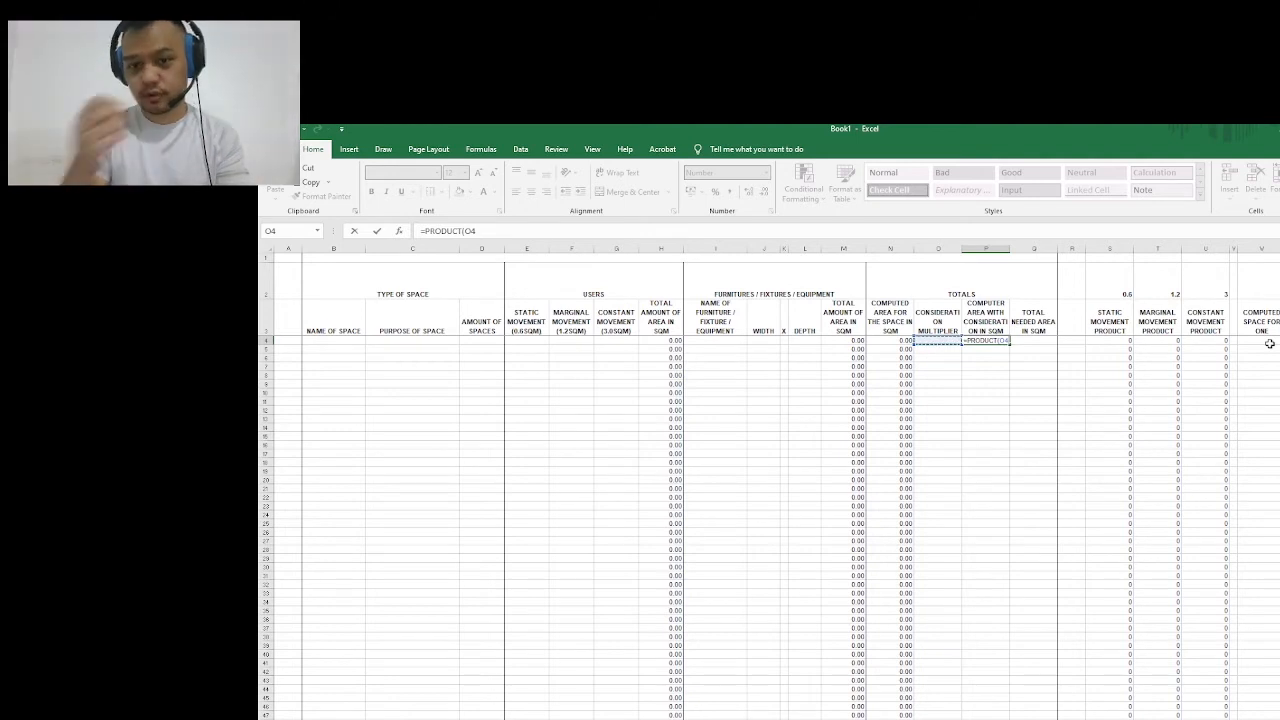
text(,)
click(899, 341)
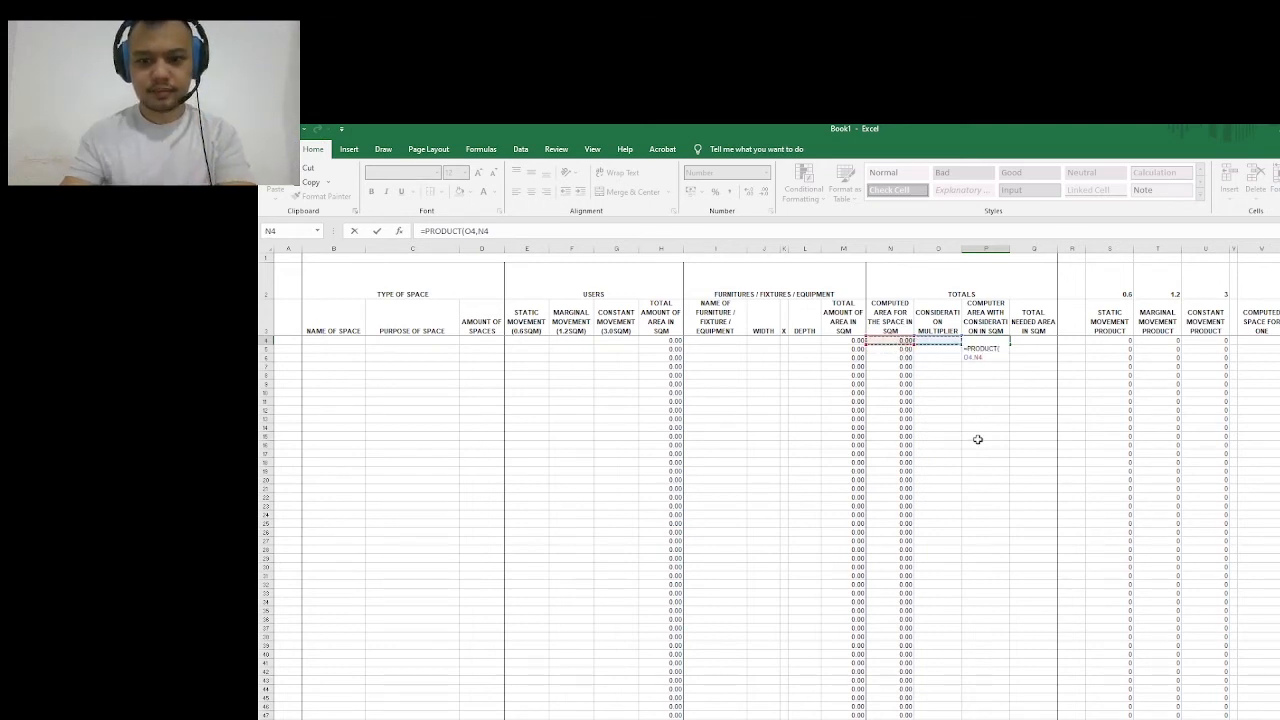
key(Return)
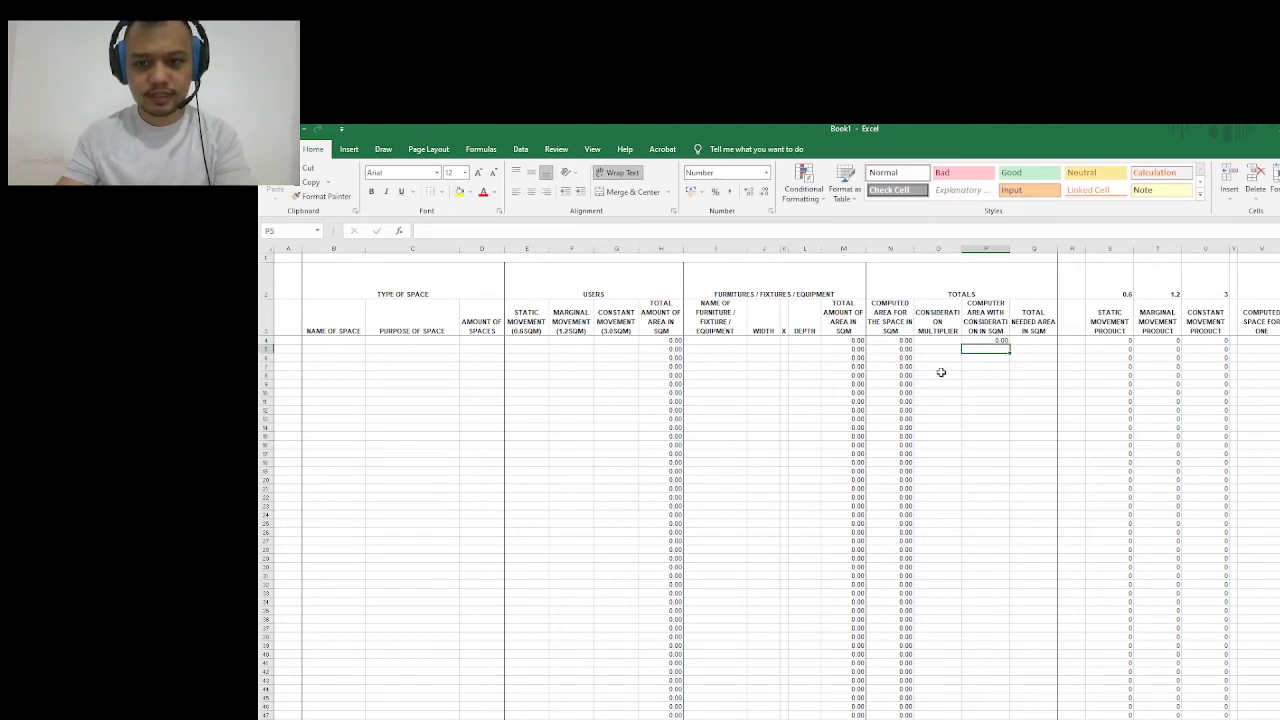
Fill the P4 product formula down the Area with Consideration column to row 1000
click(1003, 341)
drag(1010, 345, 275, 705)
drag(1013, 701, 1014, 700)
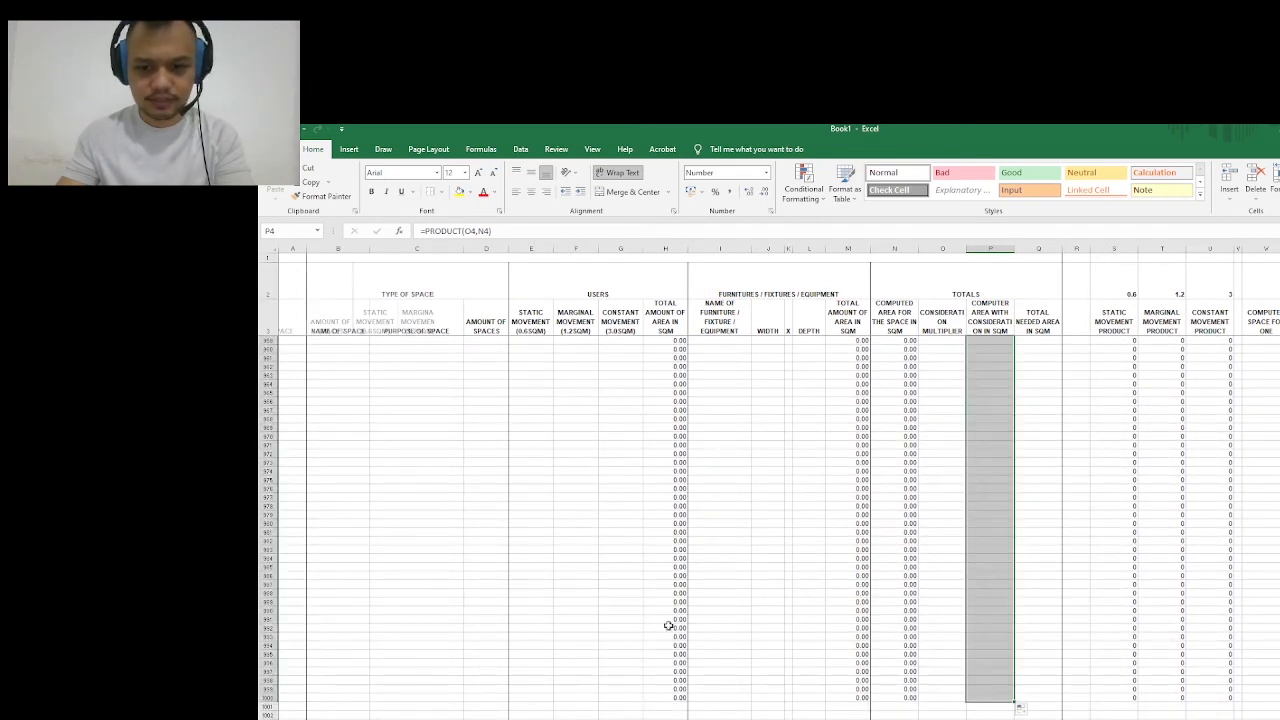
scroll(963, 582, up, 5)
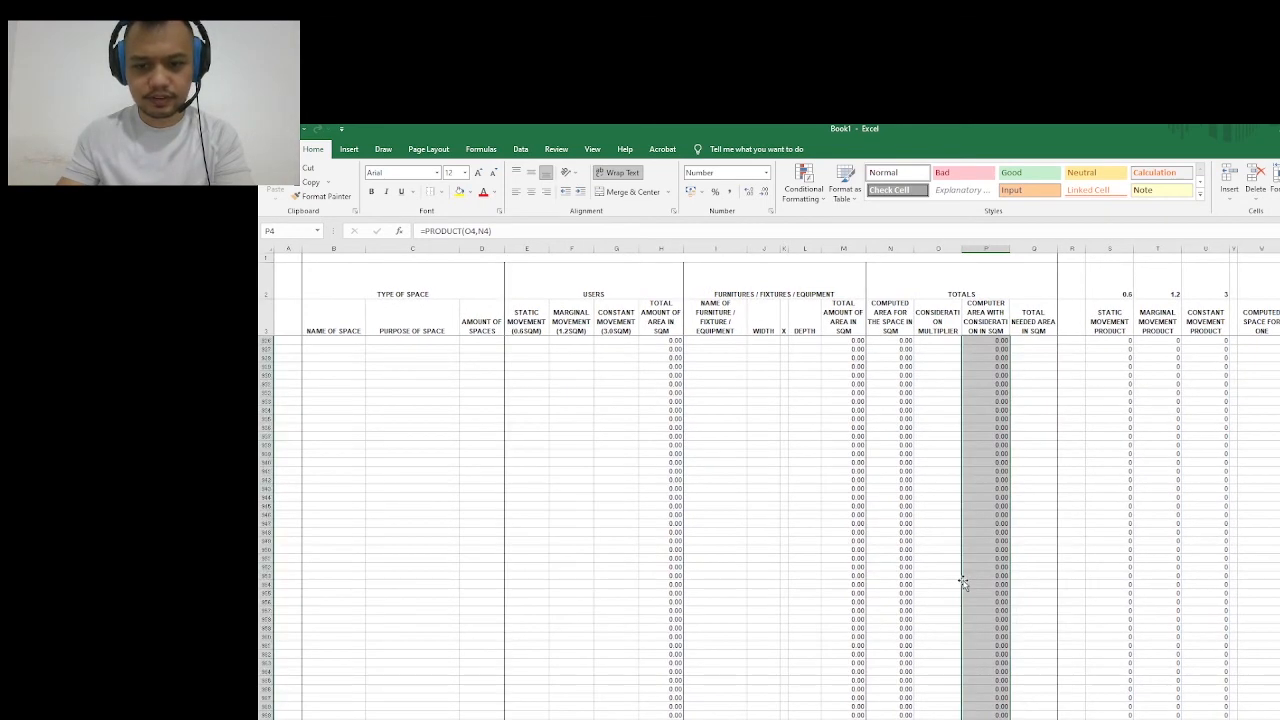
scroll(1063, 503, down, 15)
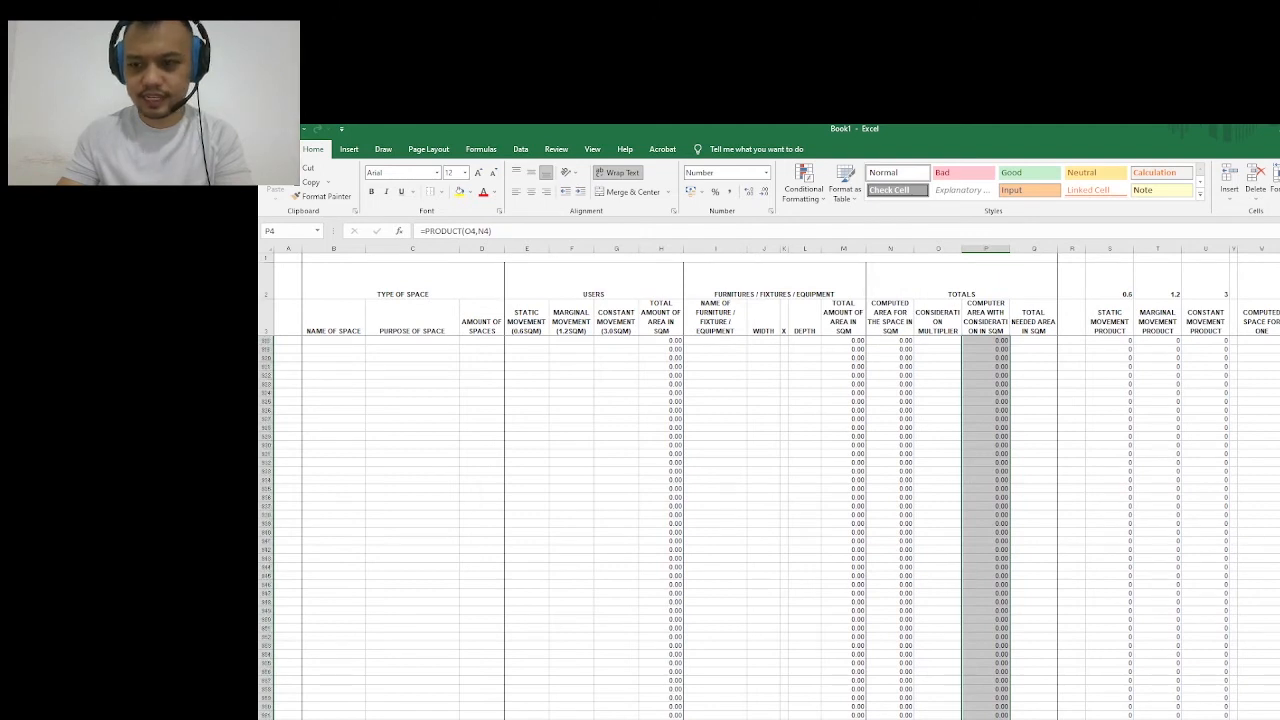
scroll(1063, 503, up, 20)
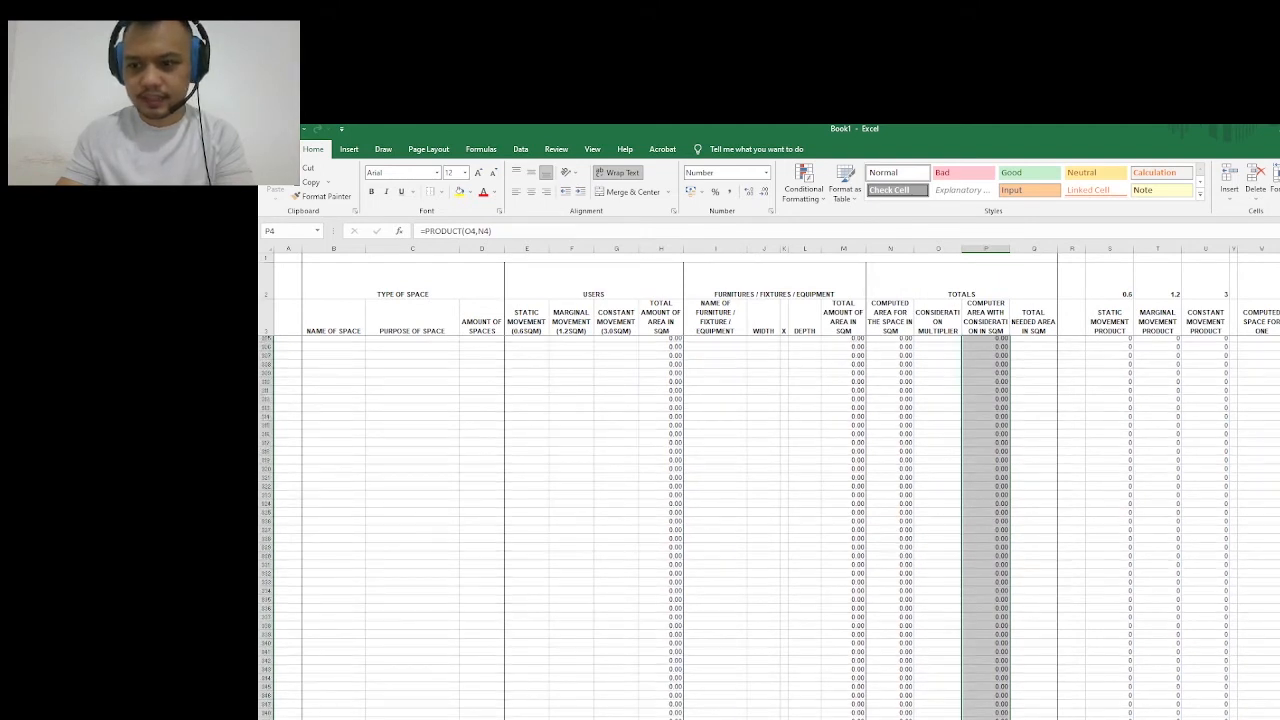
scroll(1063, 503, up, 20)
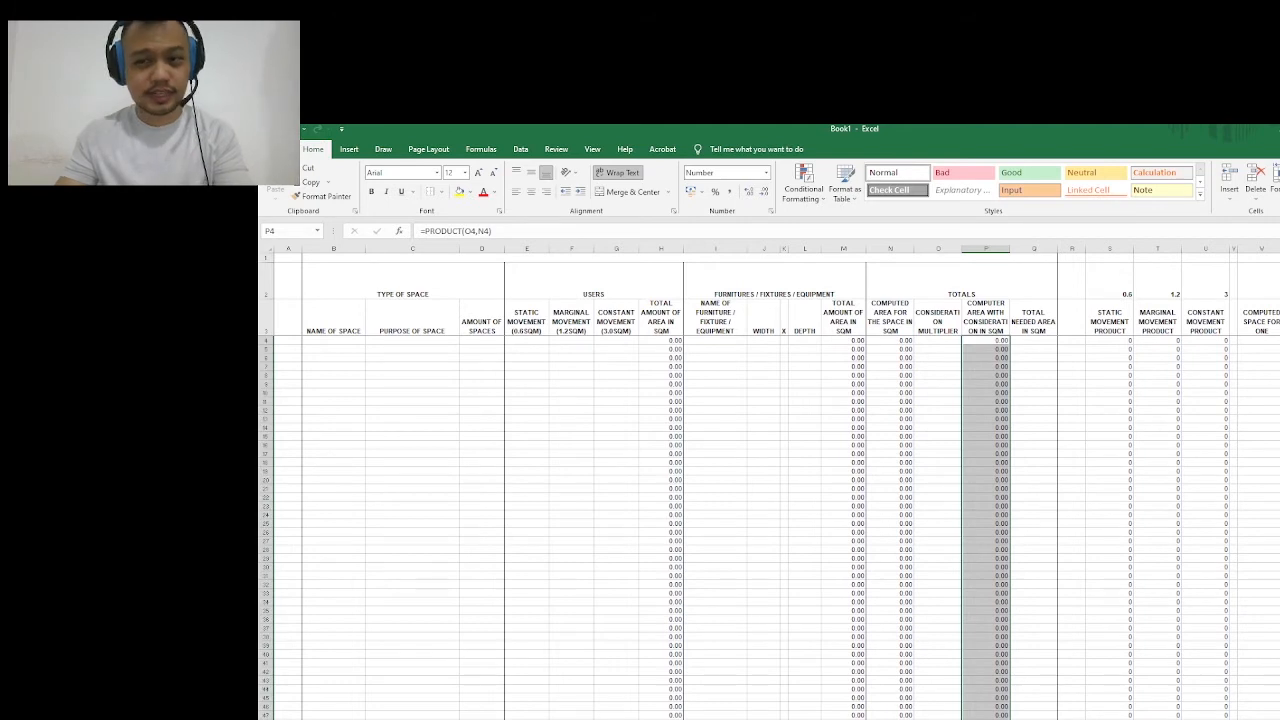
Enter =PRODUCT(D4,P4) in Q4 to multiply the amount of spaces by the area with consideration
click(1047, 344)
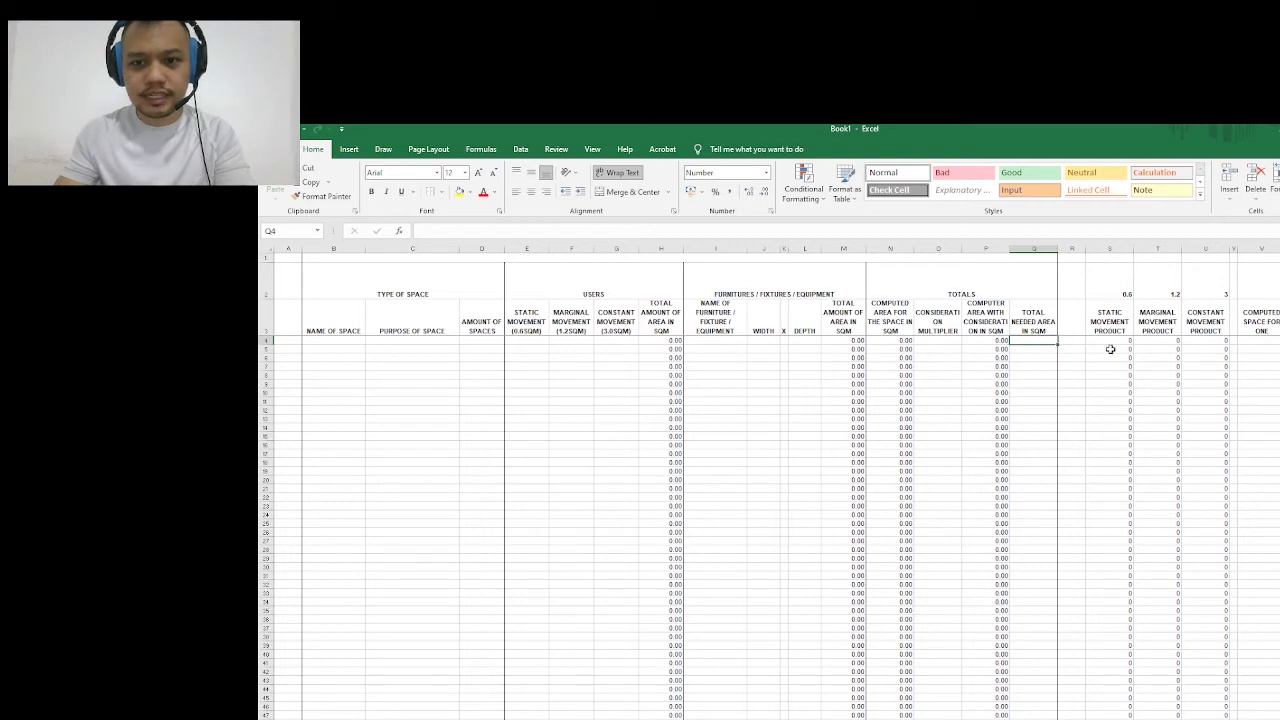
text(=)
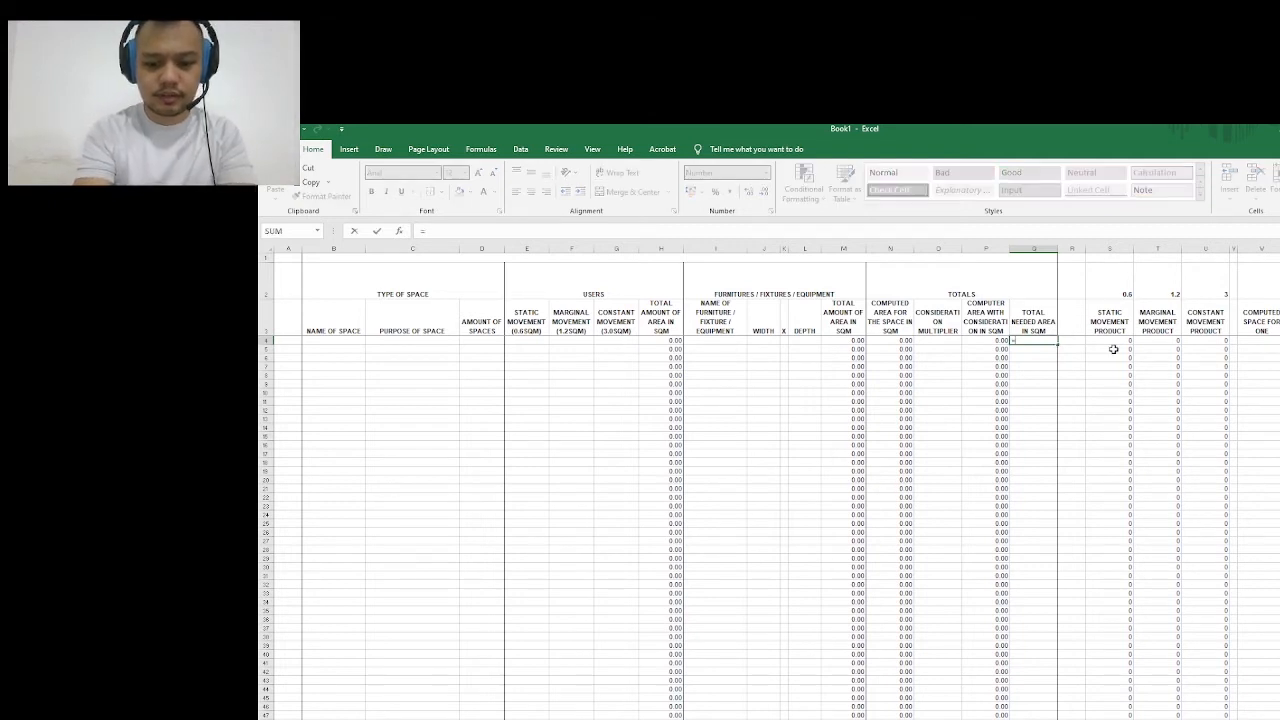
text(PRDUCT)
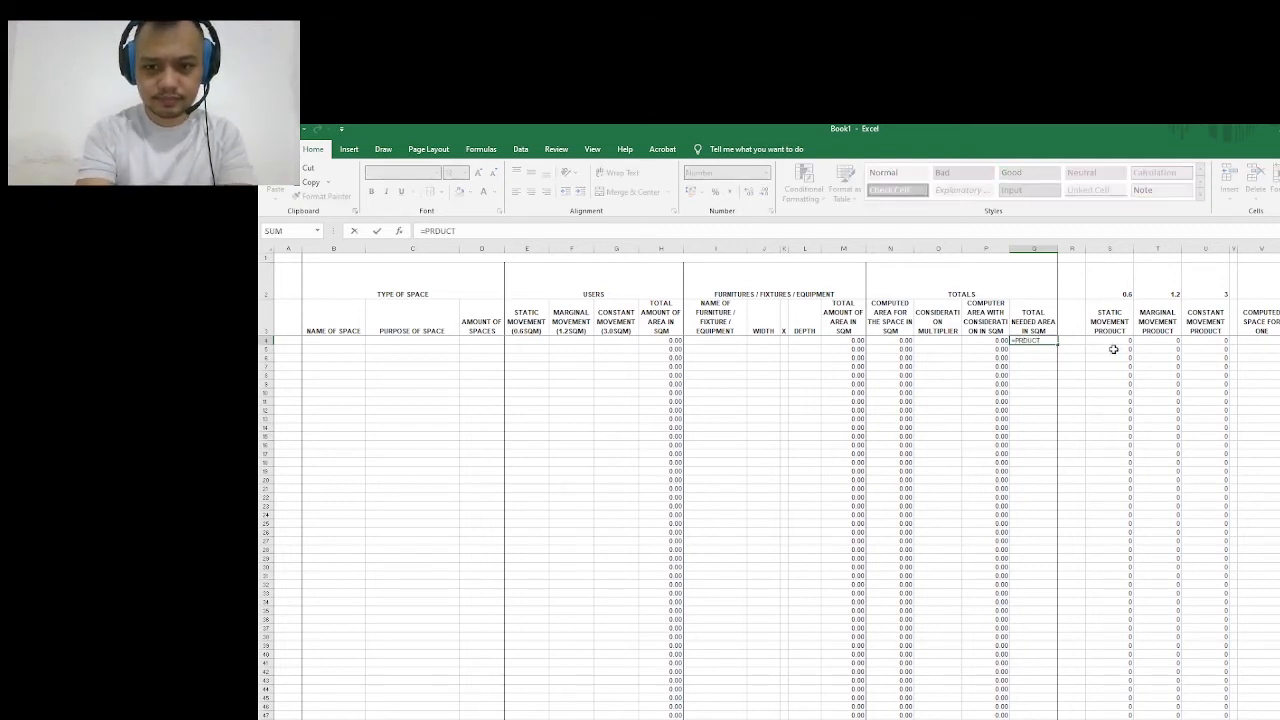
key(BackSpace)
key(BackSpace)
key(BackSpace)
key(BackSpace)
text(ODUC)
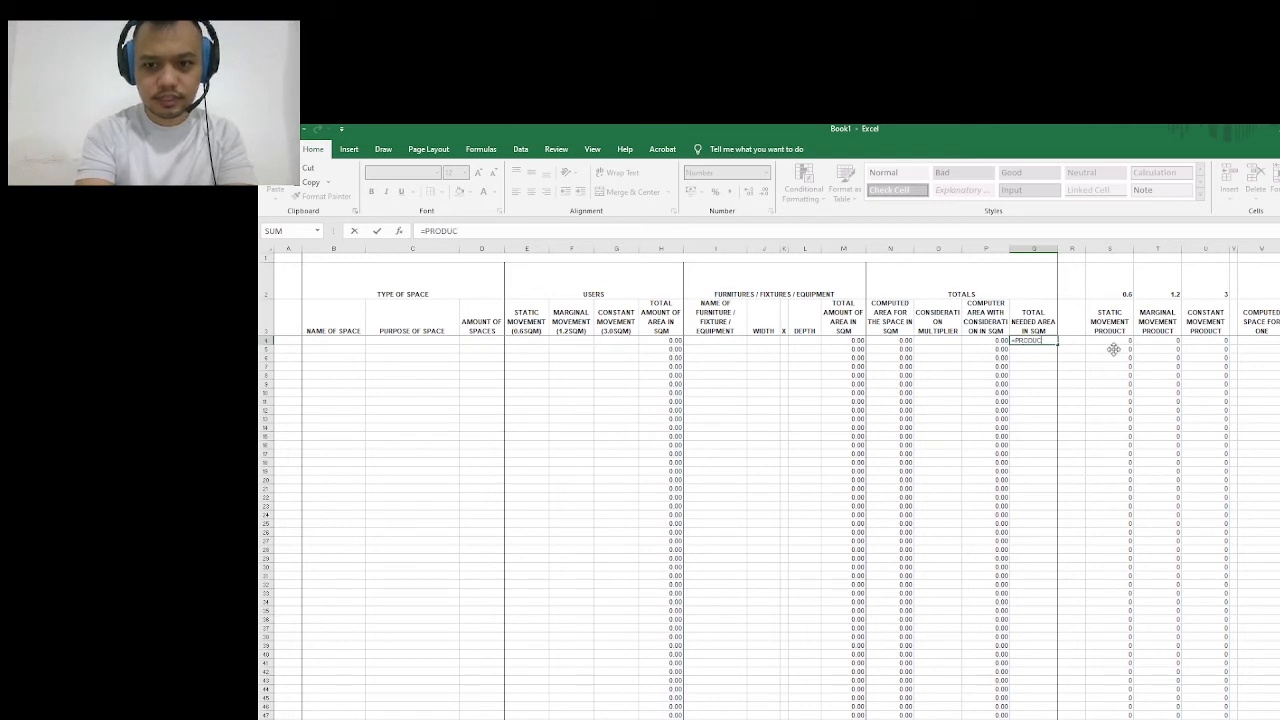
text(T()
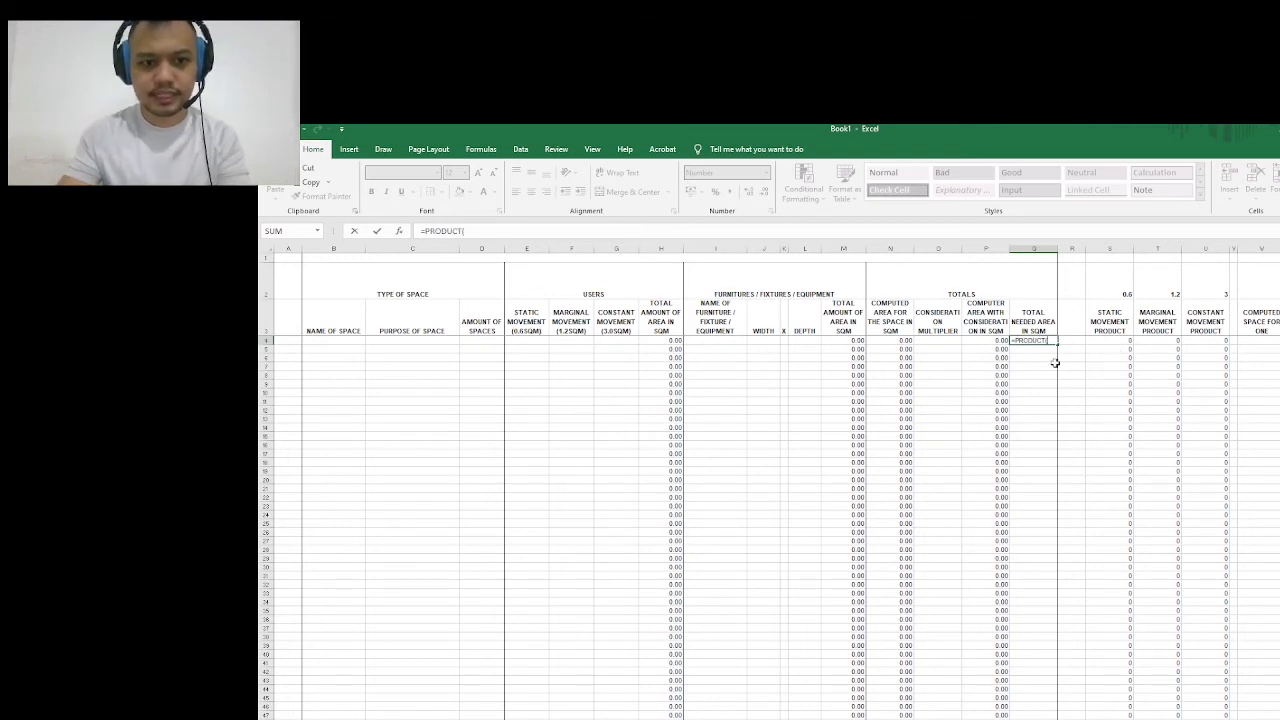
click(478, 342)
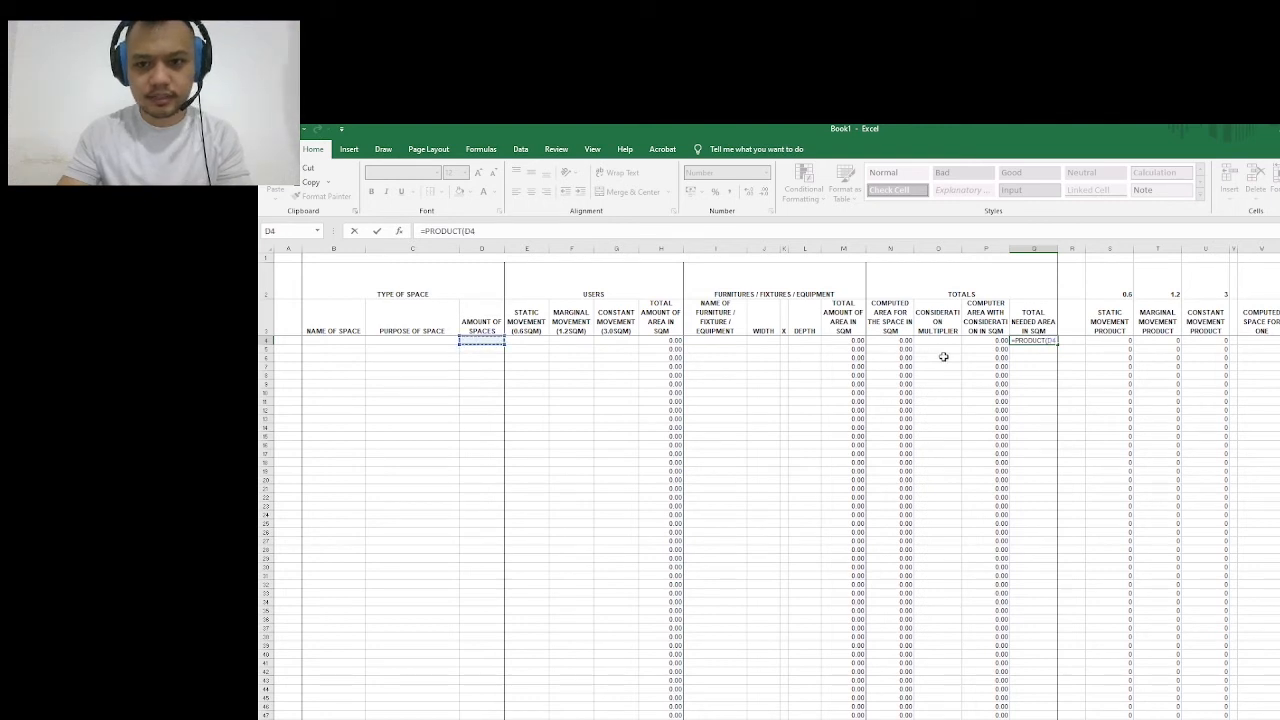
text(,)
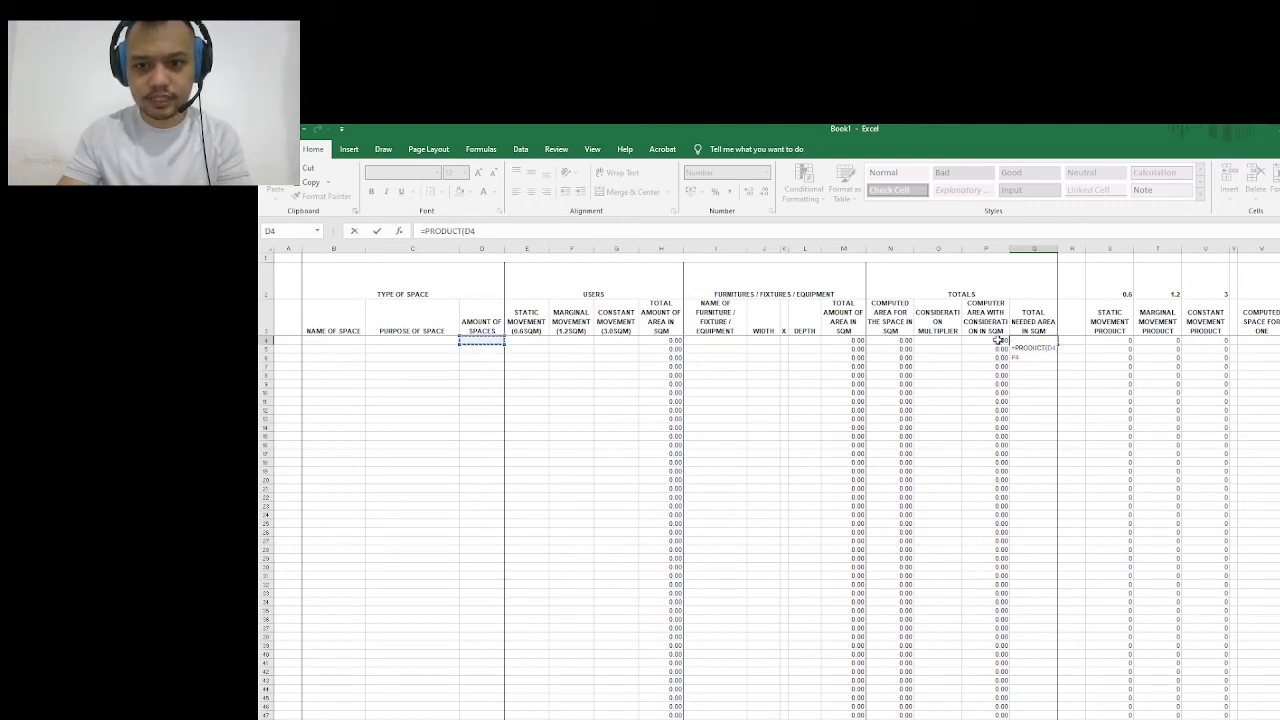
click(997, 342)
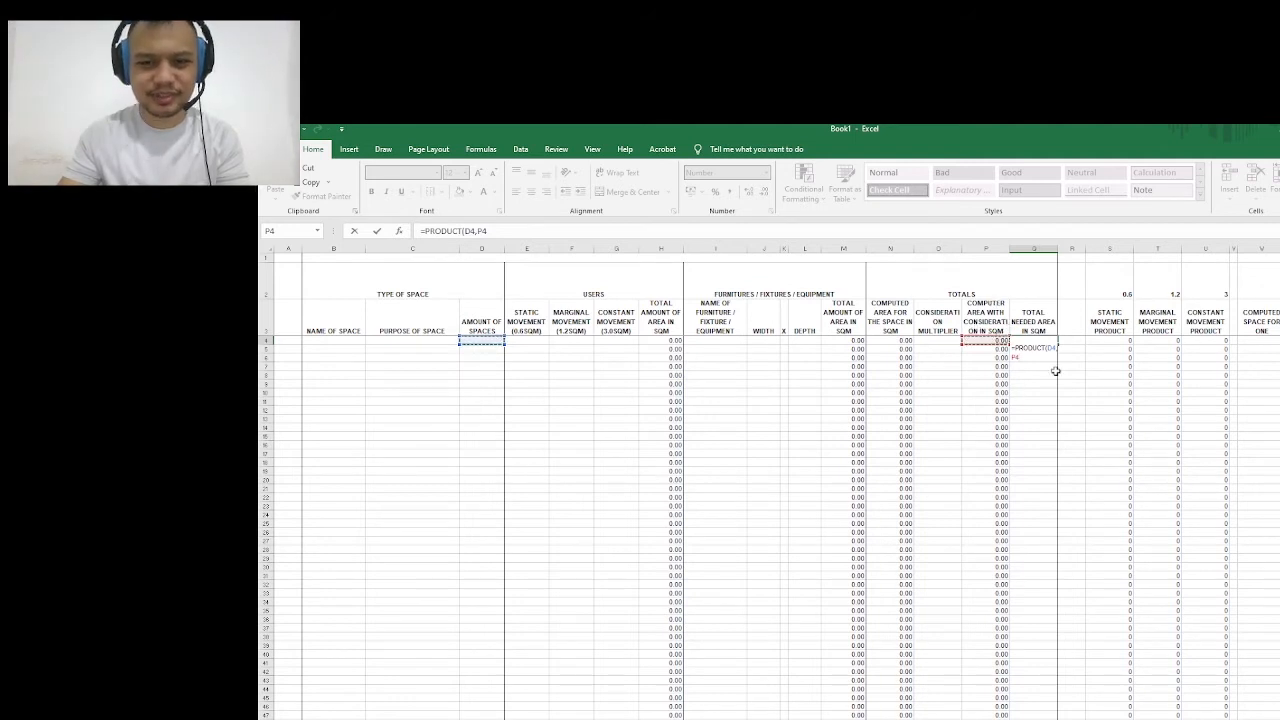
key(Return)
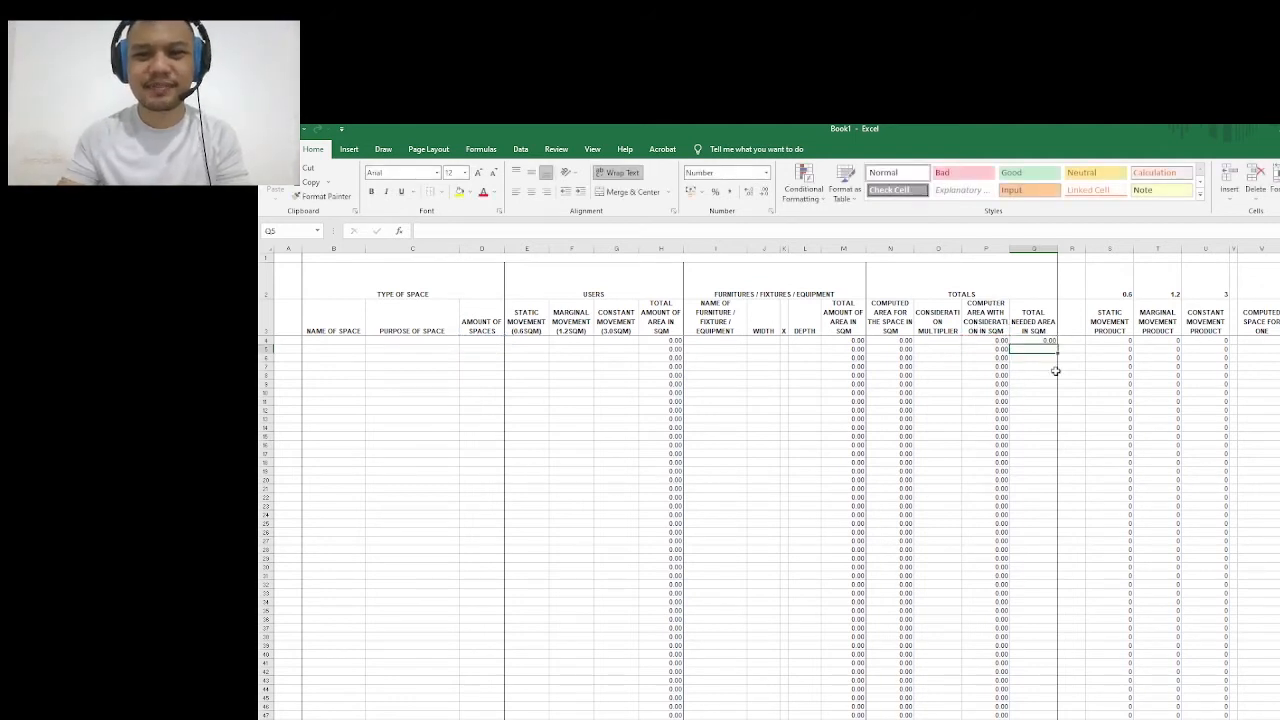
Correct the P3 header to read COMPUTED AREA WITH CONSIDERATION IN SQM
double_click(1006, 306)
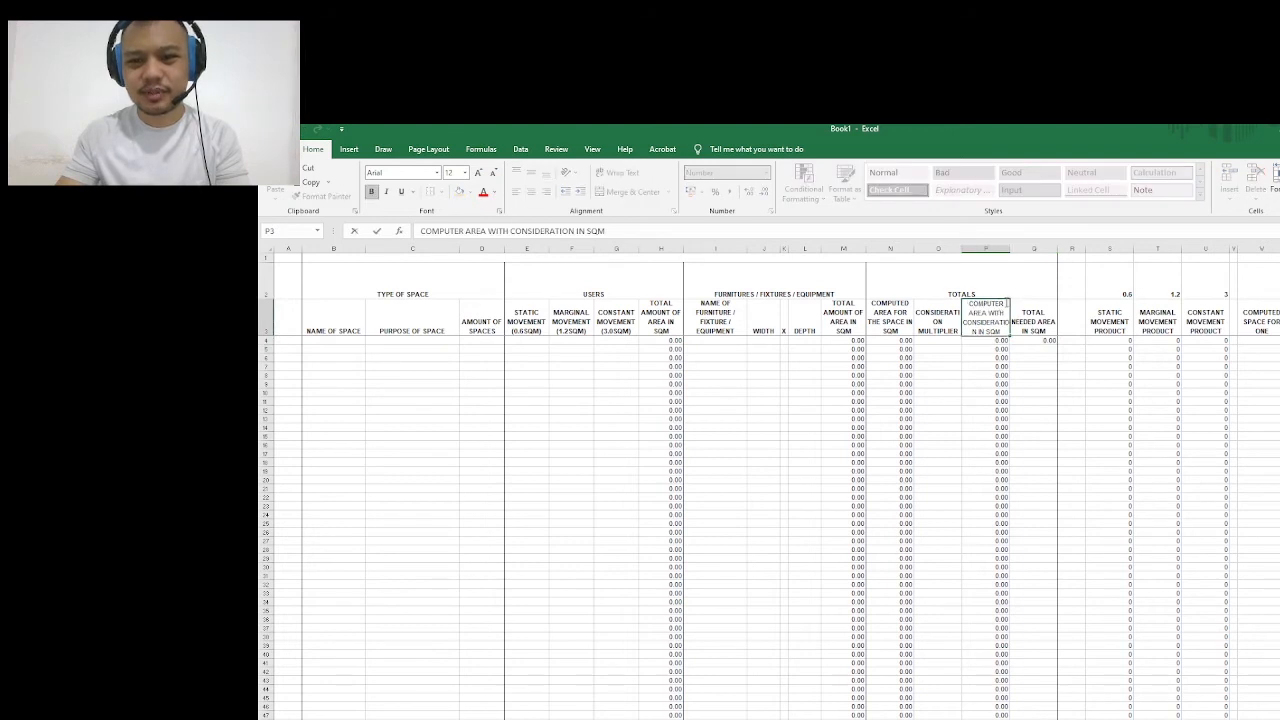
key(BackSpace)
text(d)
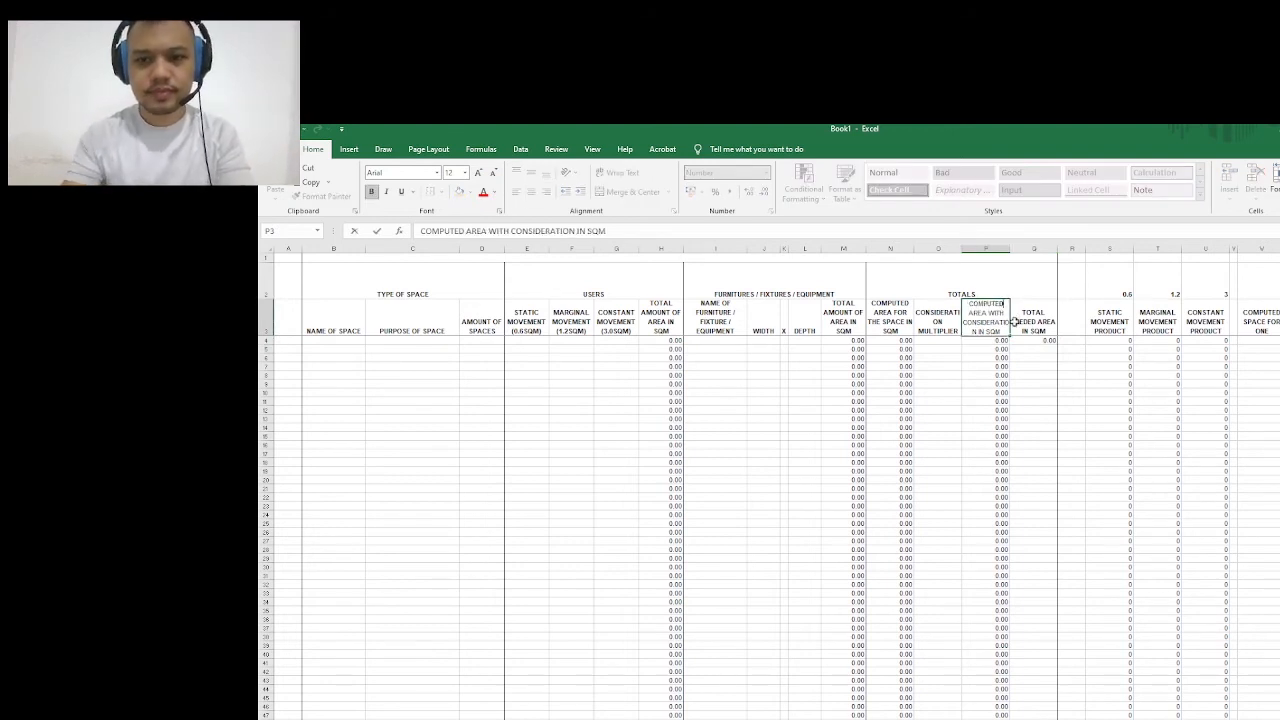
click(1079, 374)
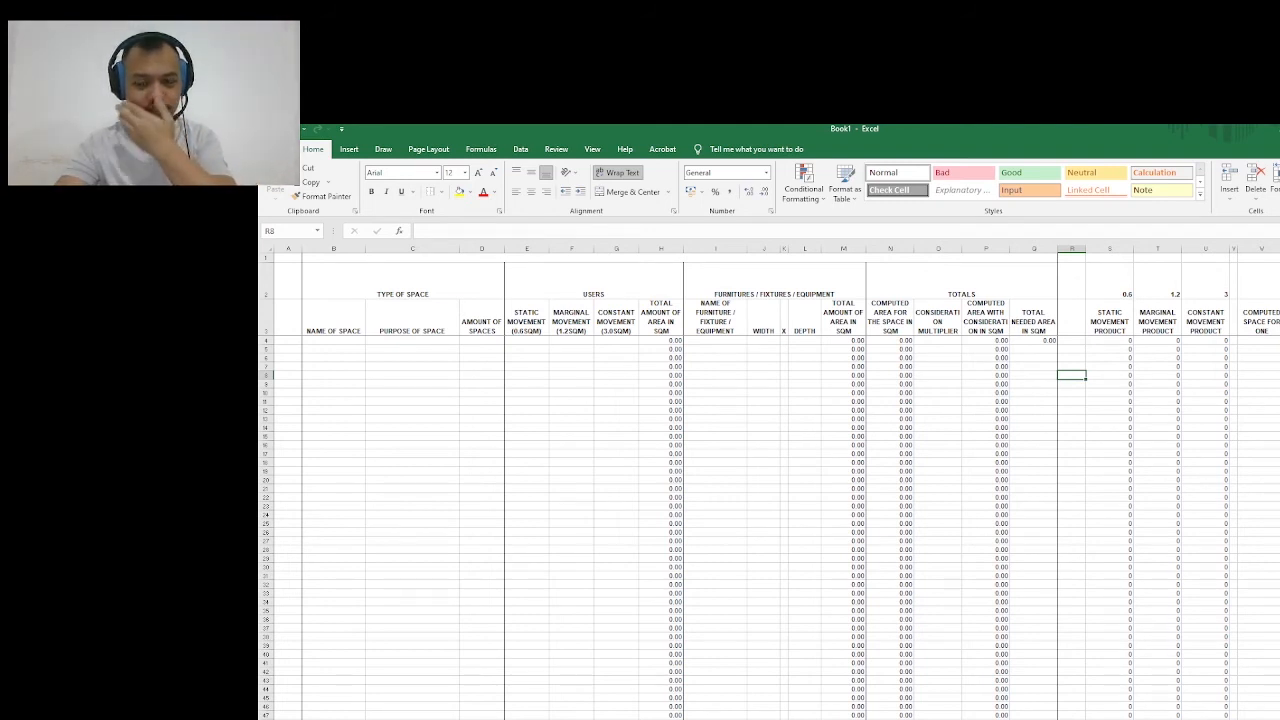
click(1105, 249)
mouse_move(1166, 244)
mouse_down()
mouse_move(1270, 250)
mouse_move(1257, 257)
mouse_up()
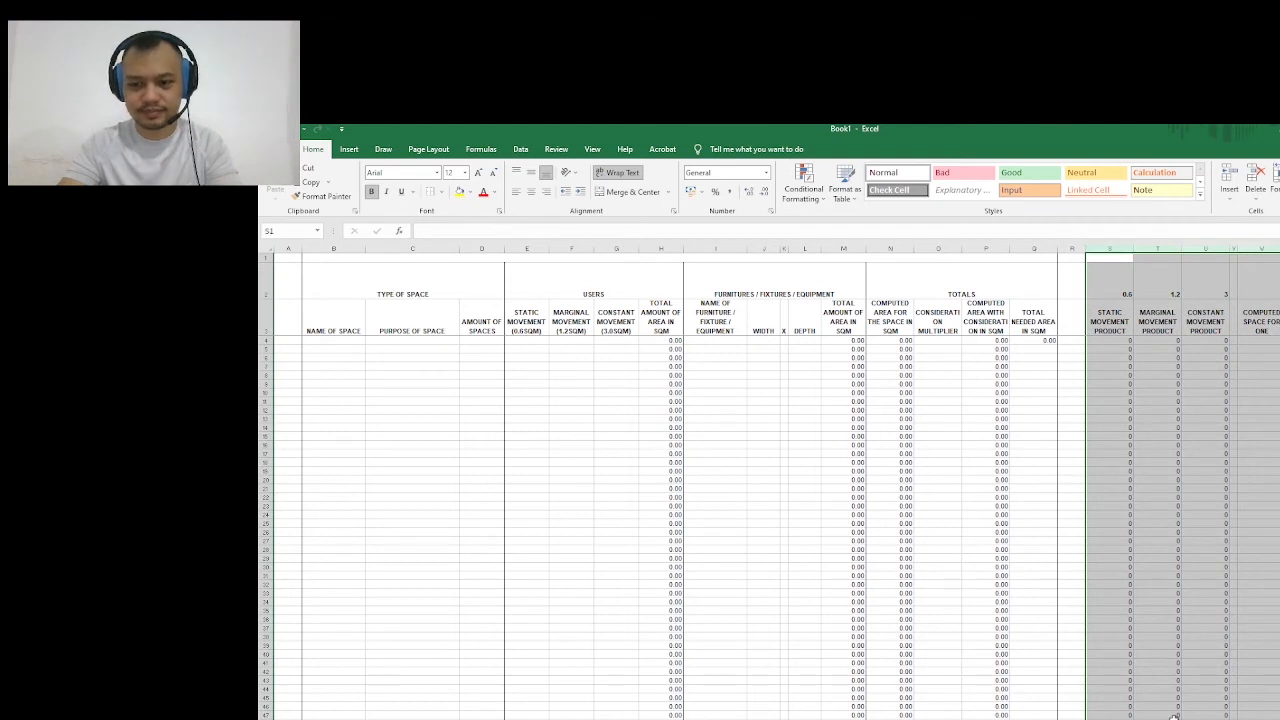
Enter a trial space in row 4 with name LIVING AREA, purpose HANGING OUT and amount of spaces 2
click(340, 341)
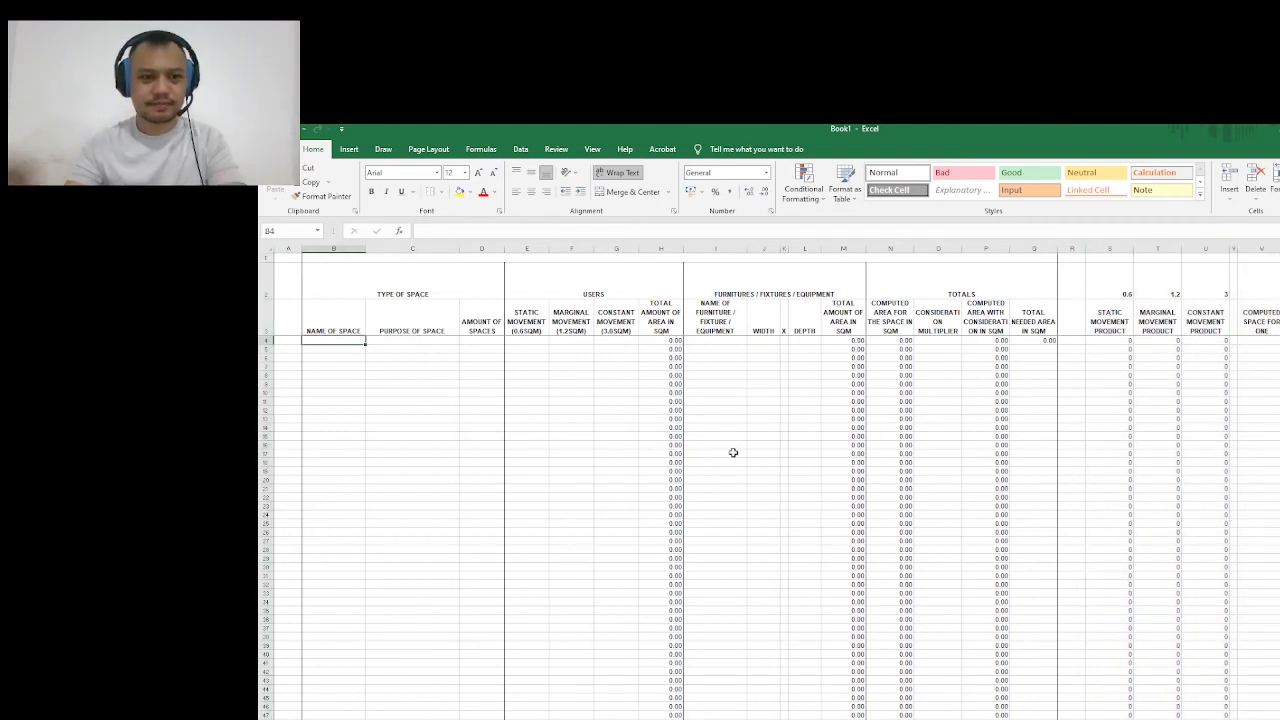
text(LIVI)
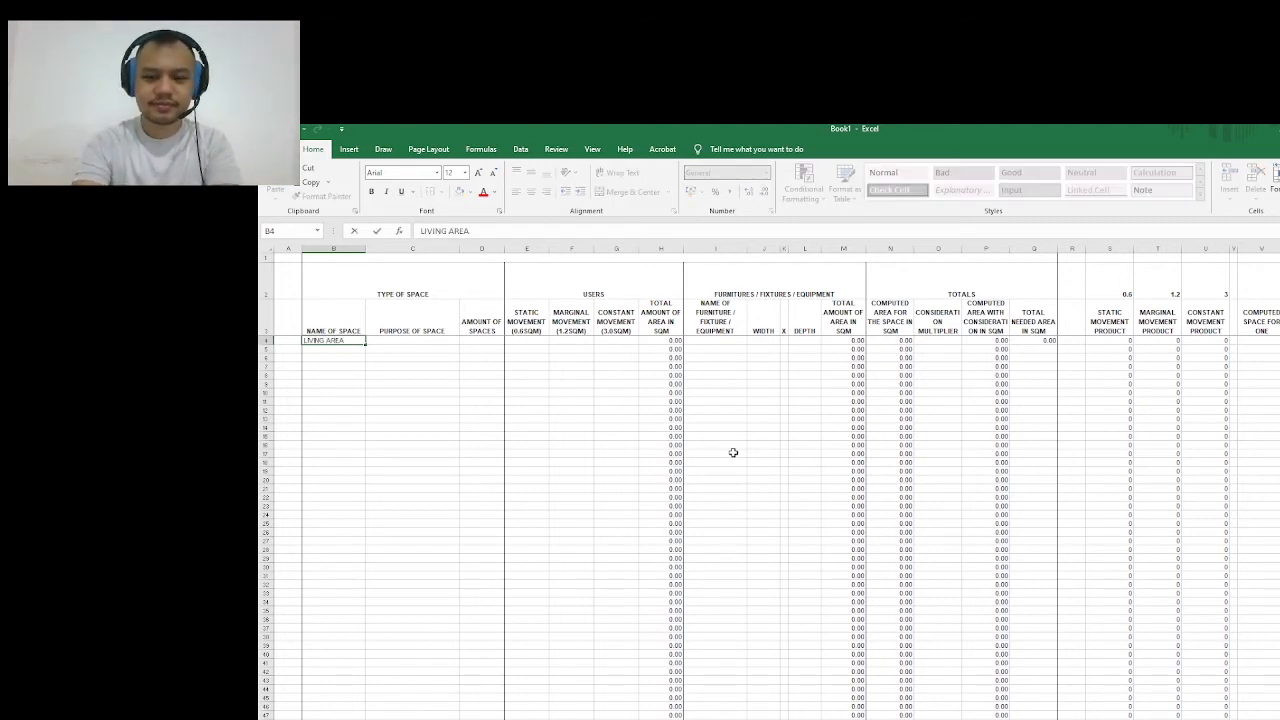
text(NG AREA)
key(Tab)
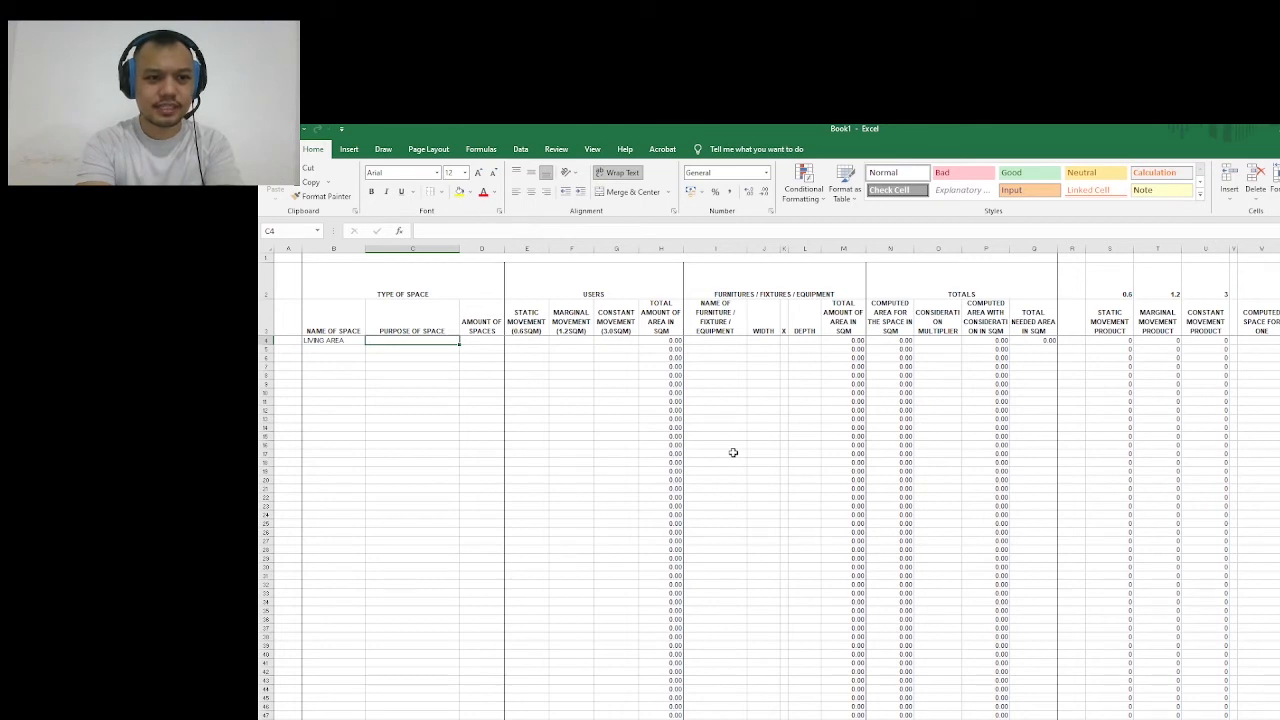
text(HANGING O)
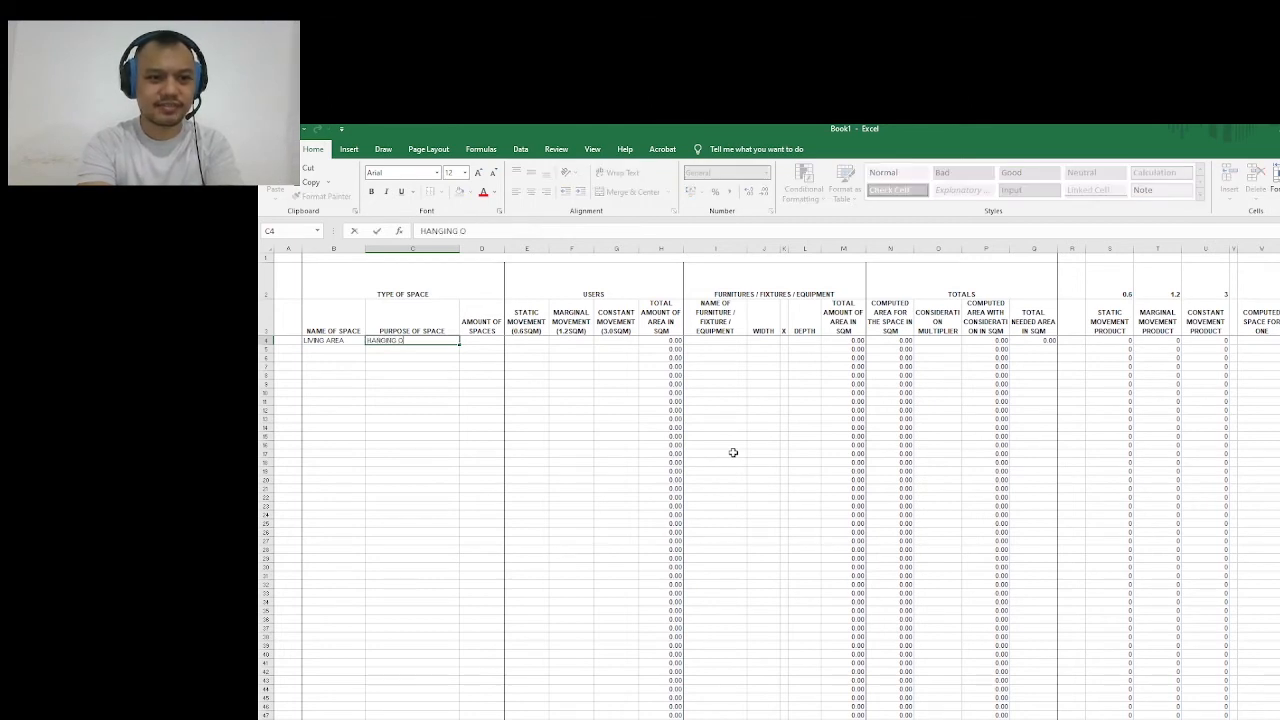
text(UT)
key(Tab)
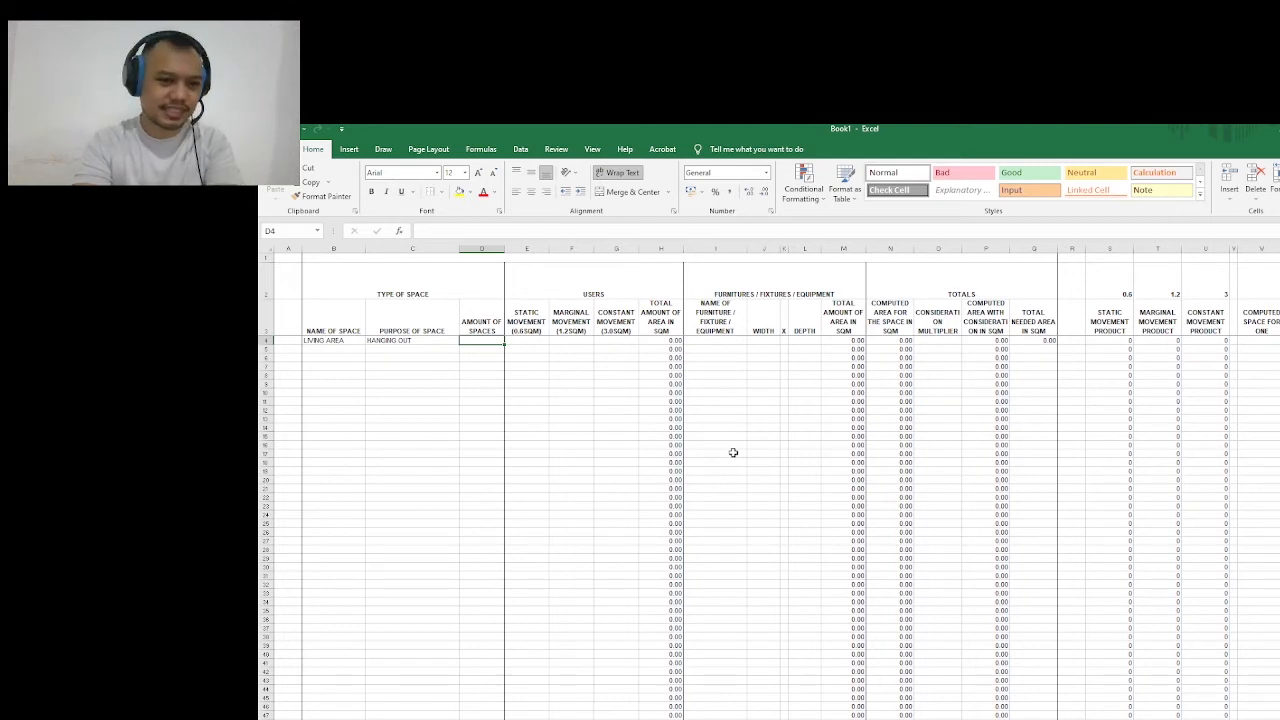
text(2)
key(Return)
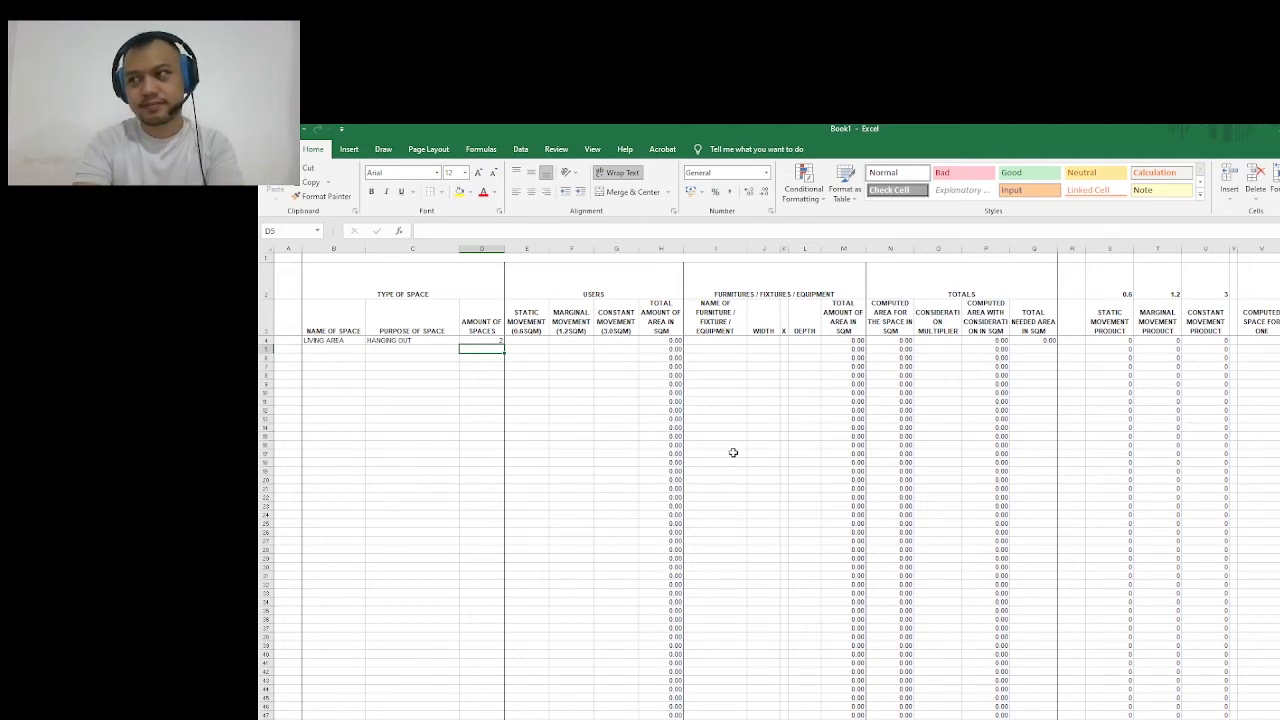
Clear the trial name, purpose and amount of spaces from B4 to D4
key(Up)
key(Right)
key(Right)
key(Left)
key(Left)
key(Left)
key(Left)
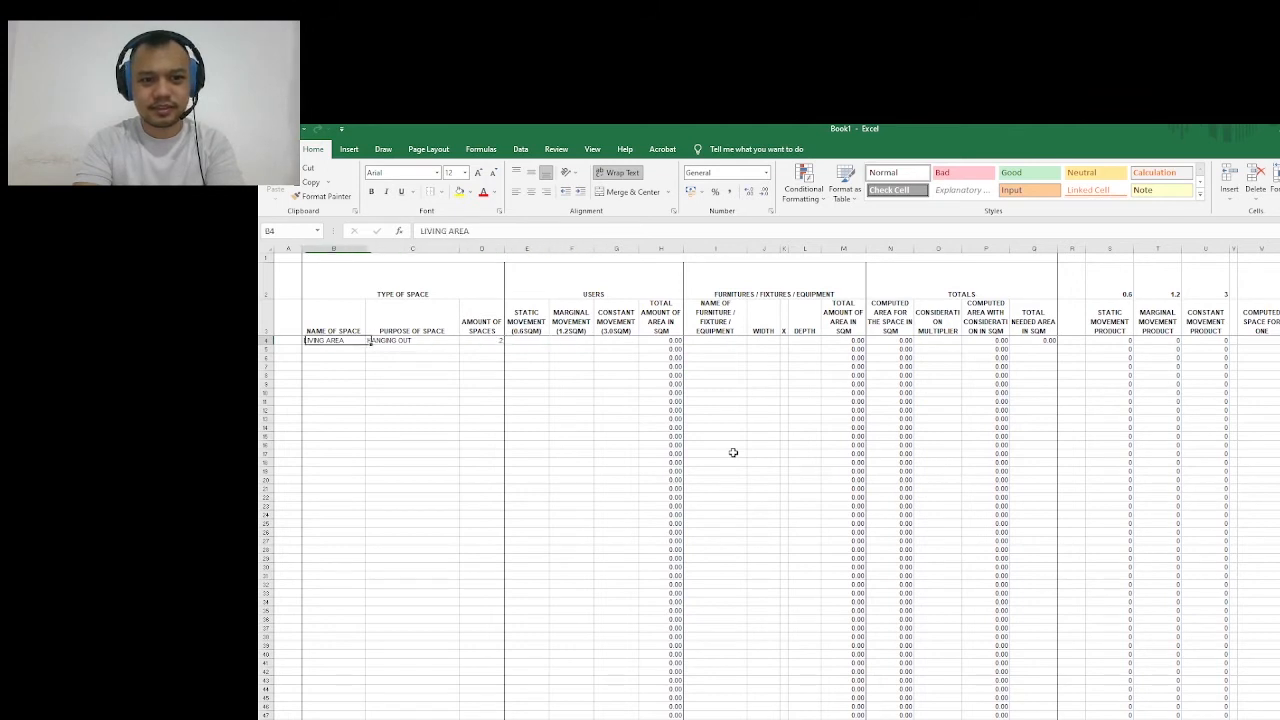
key(Right)
key(Right)
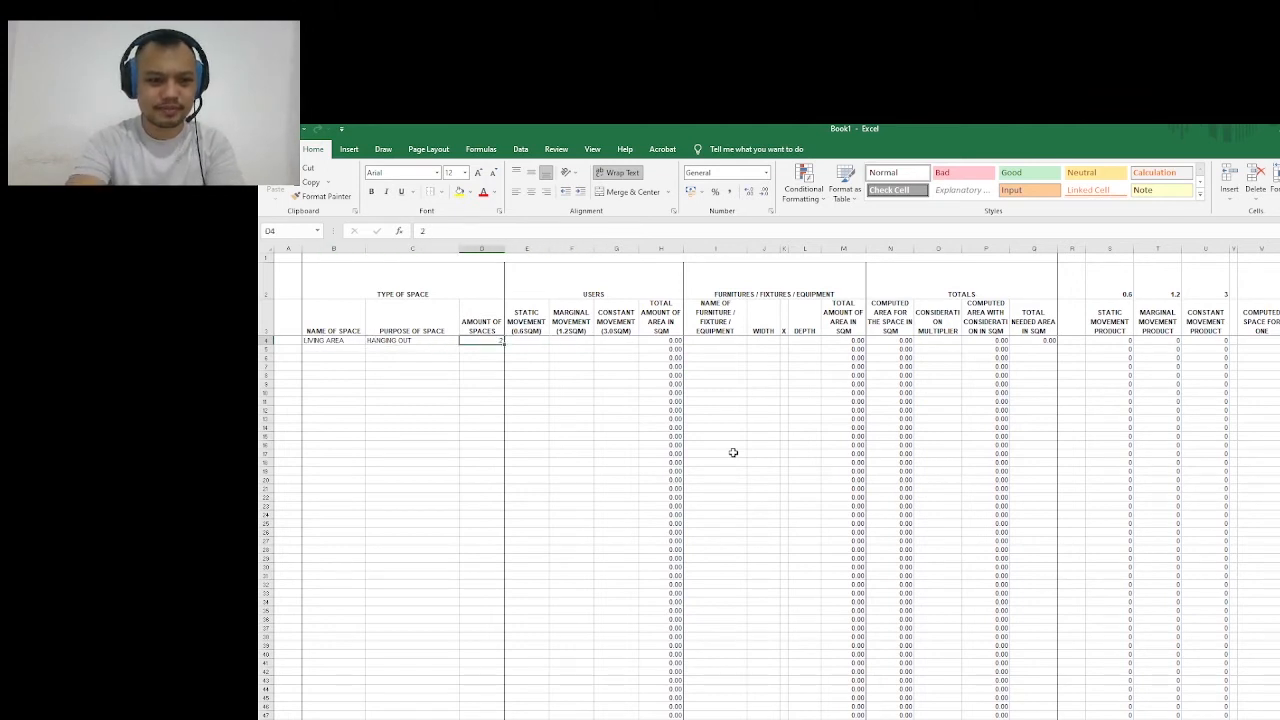
key(Delete)
key(Left)
key(Delete)
key(Left)
key(Delete)
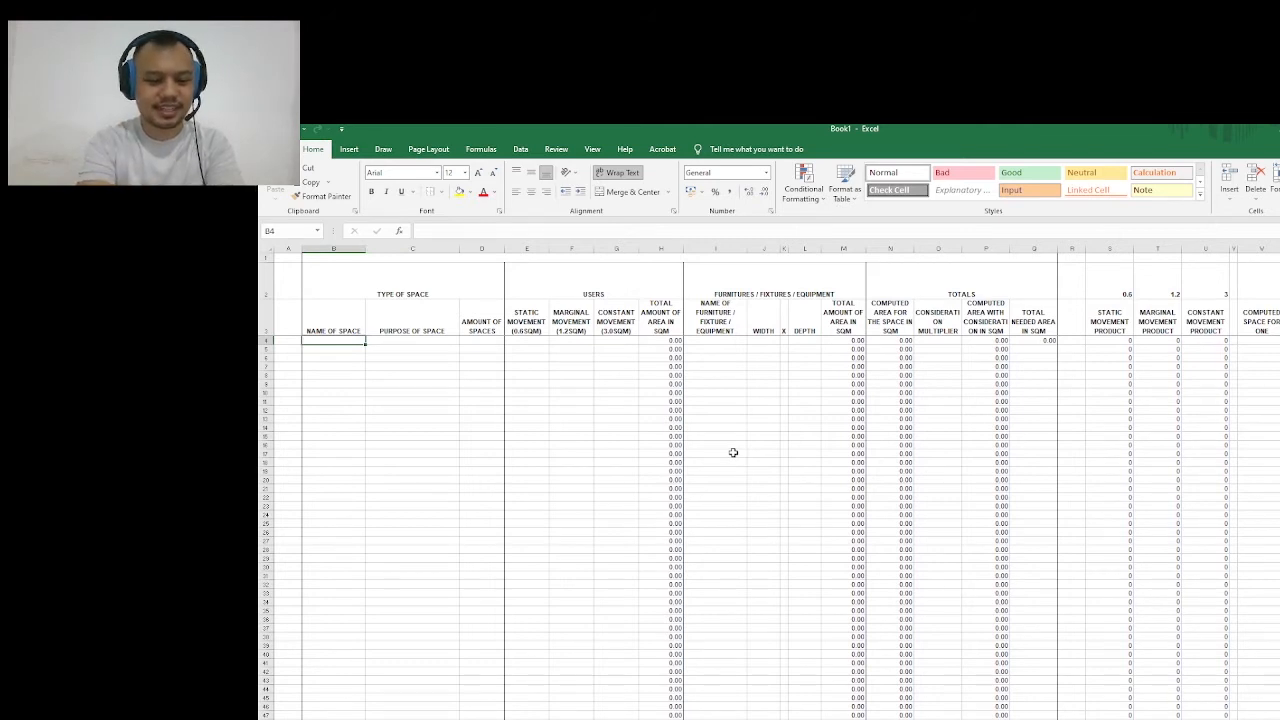
Fill in row 4 with the space name TOILET, purpose RELIEVING SELF and amount of spaces 3
text(TOILET)
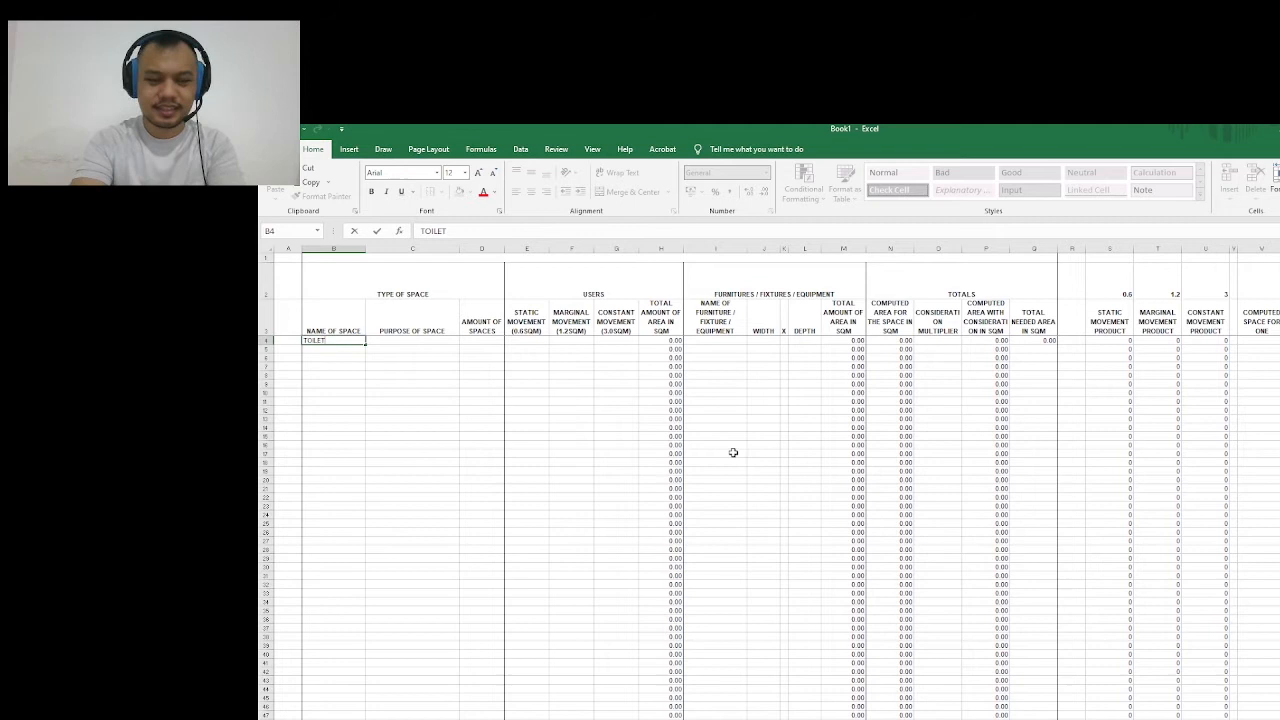
key(Tab)
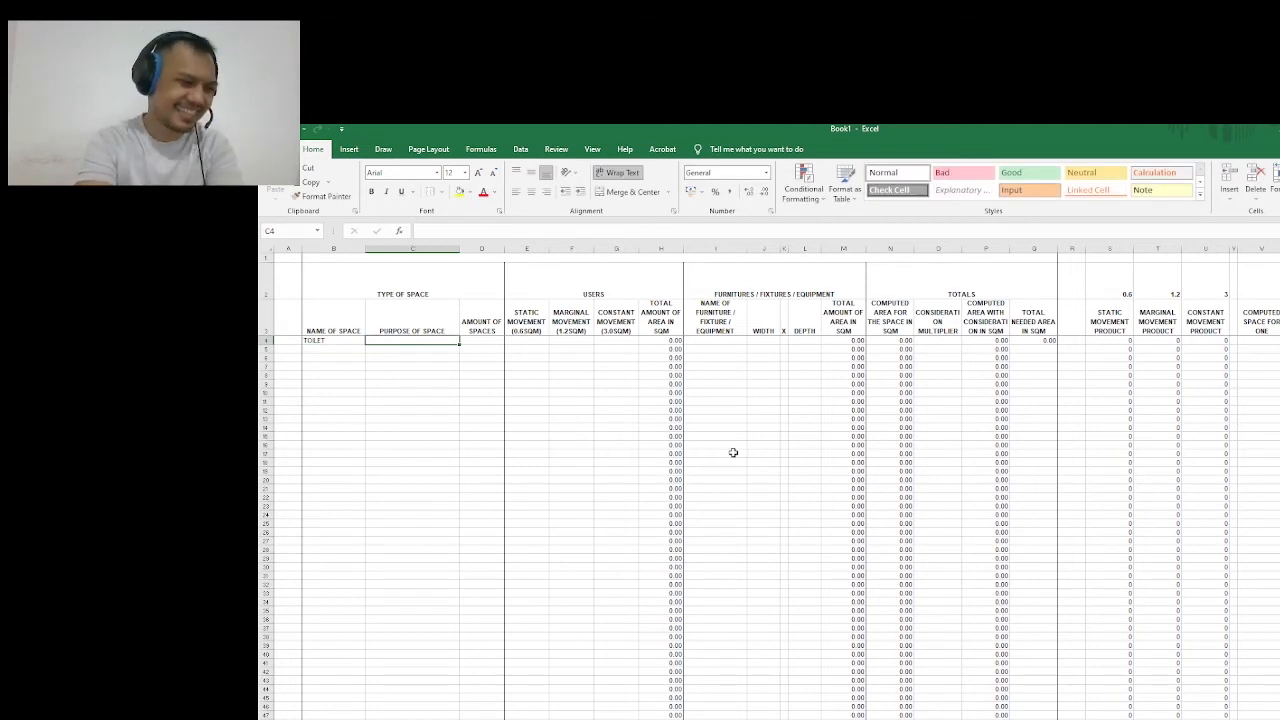
text(RELIEVING SELF)
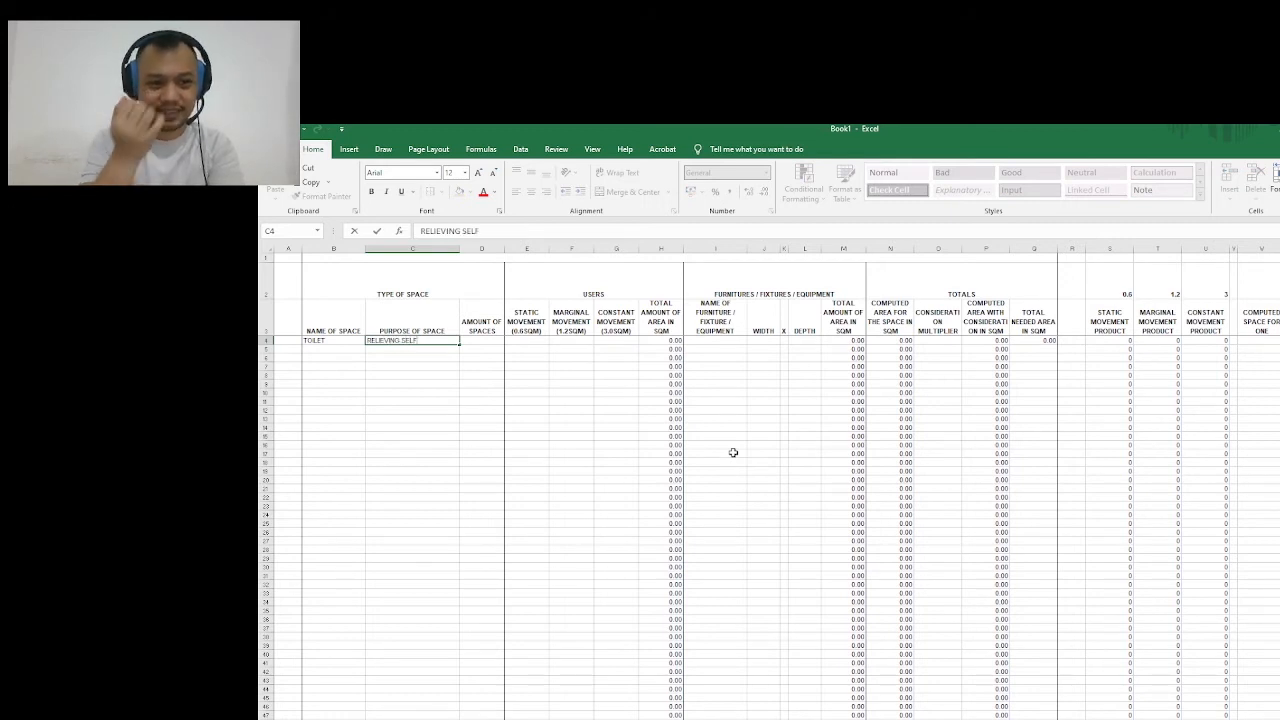
key(Tab)
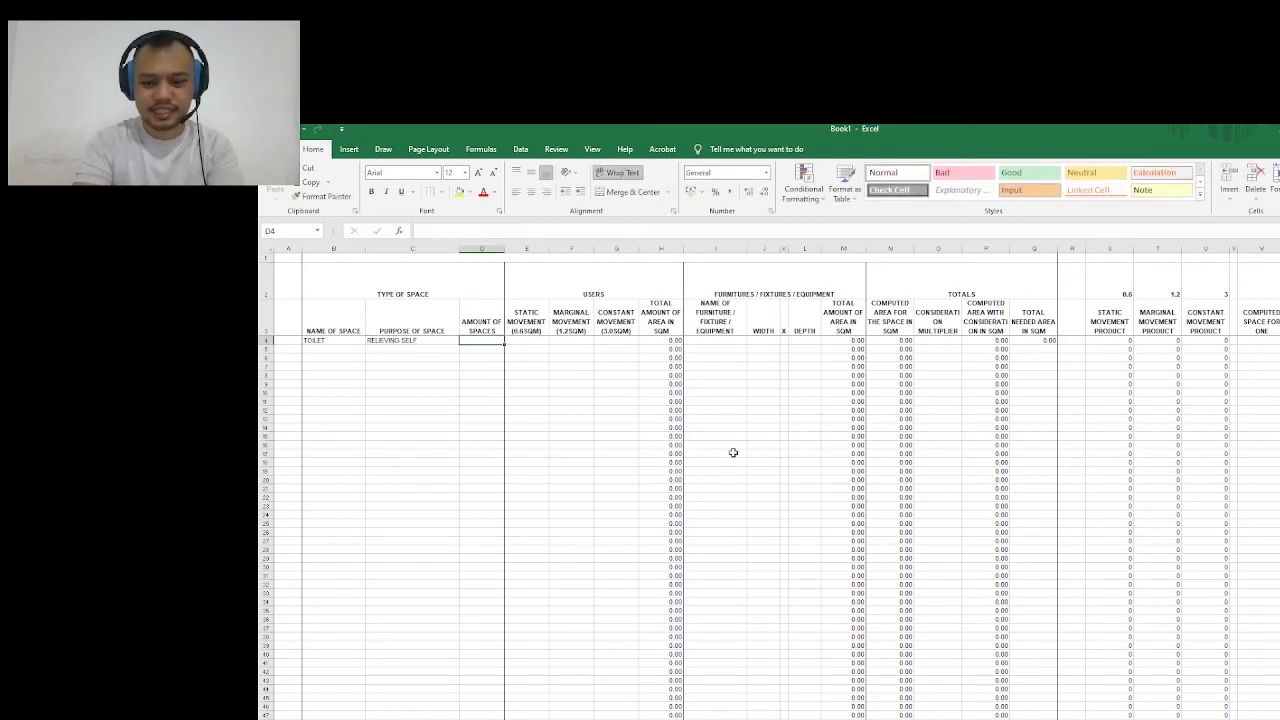
text(3)
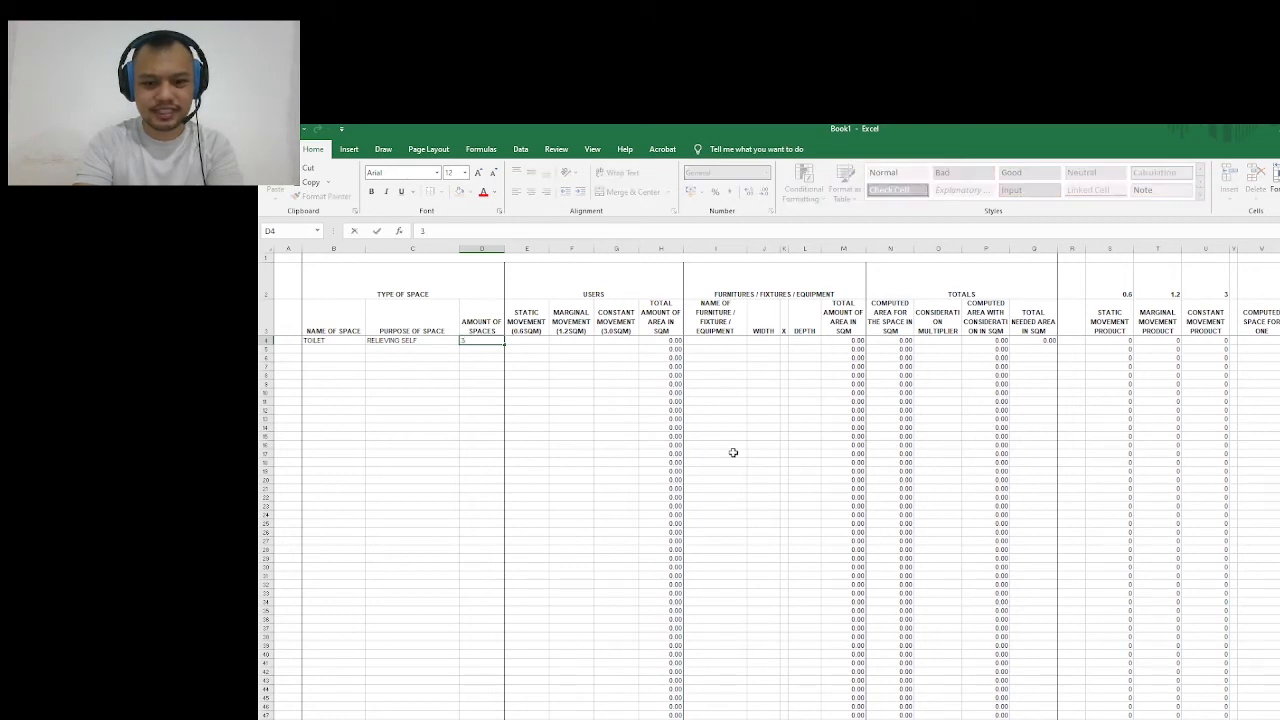
key(Return)
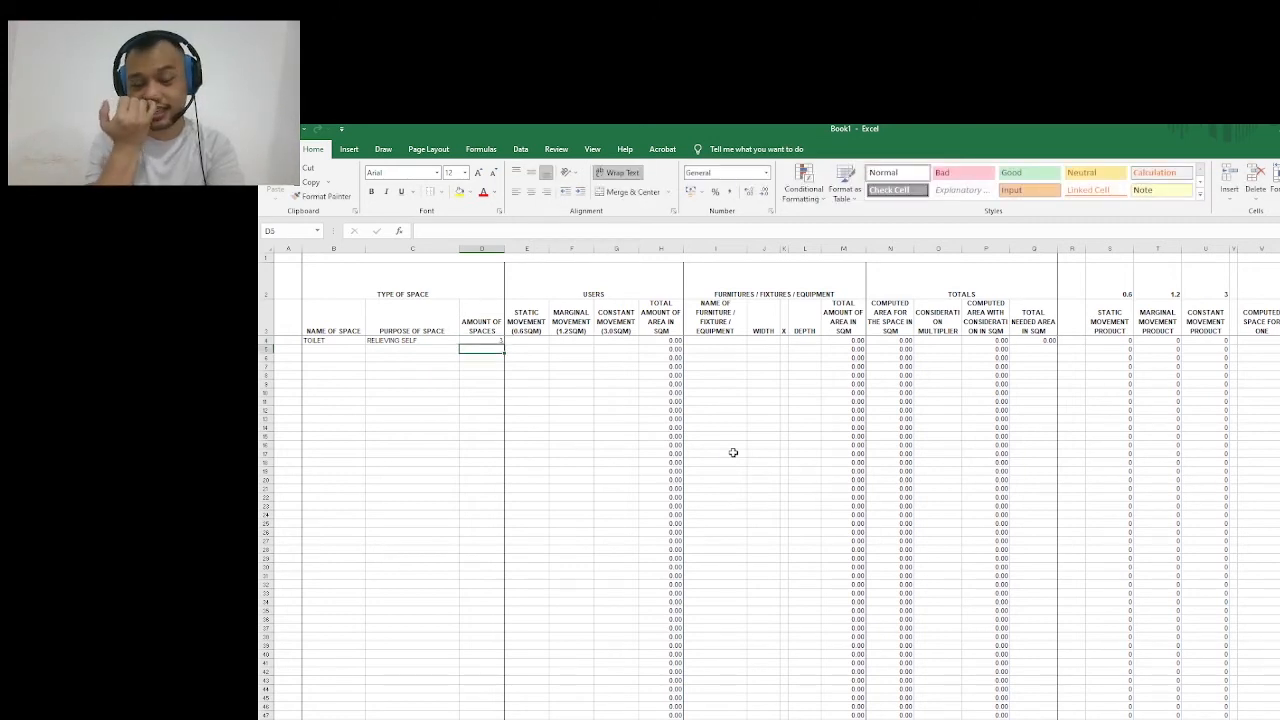
Enter 1 user under marginal movement for the toilet space in F4
key(Up)
key(Right)
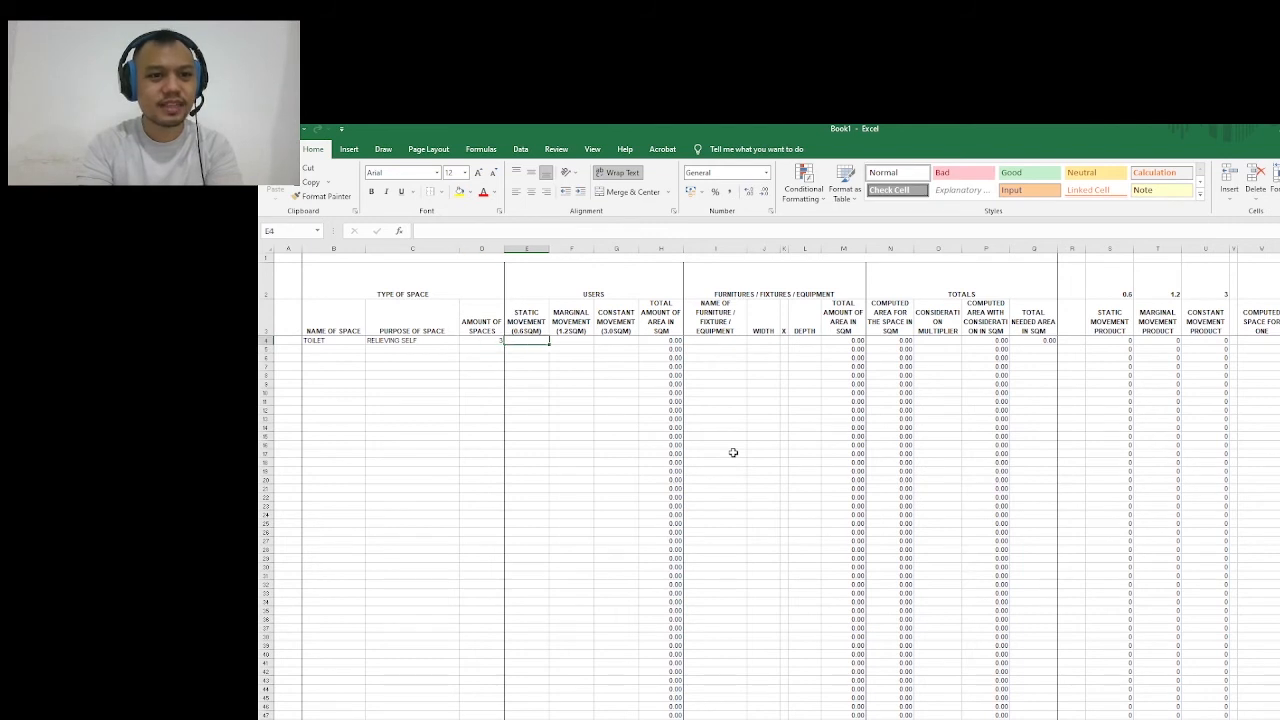
key(Right)
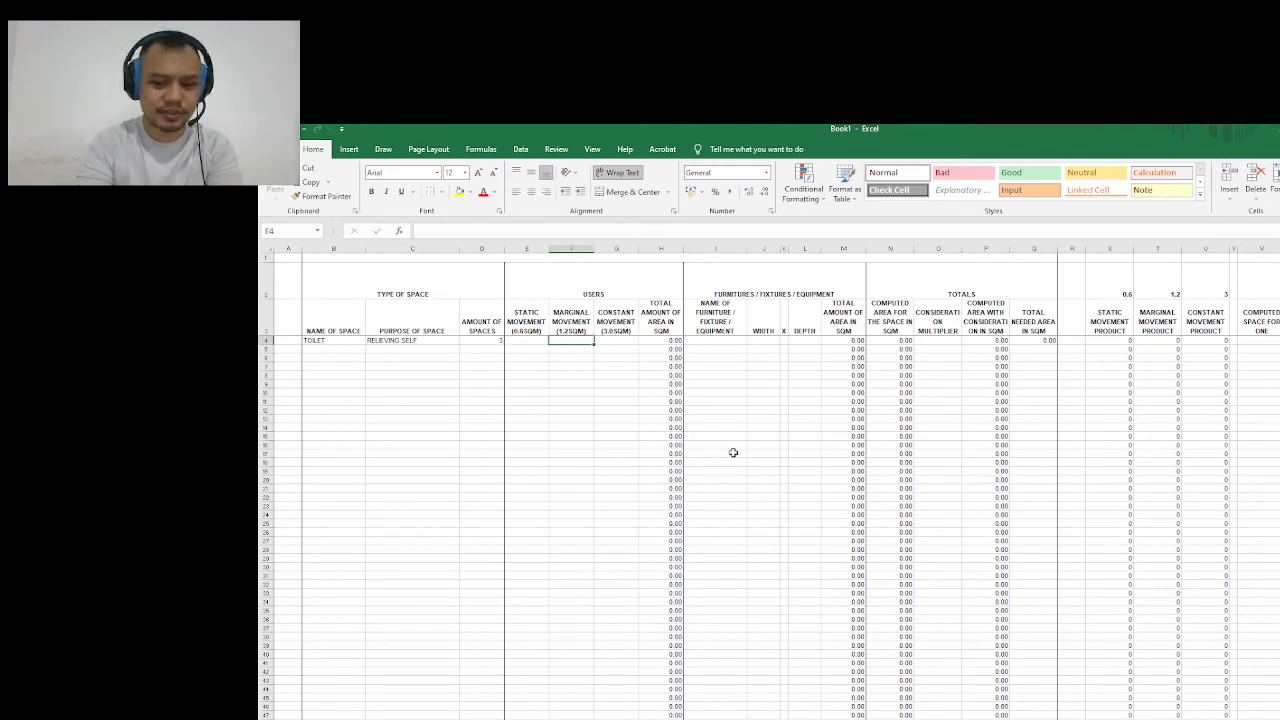
text(1)
key(Return)
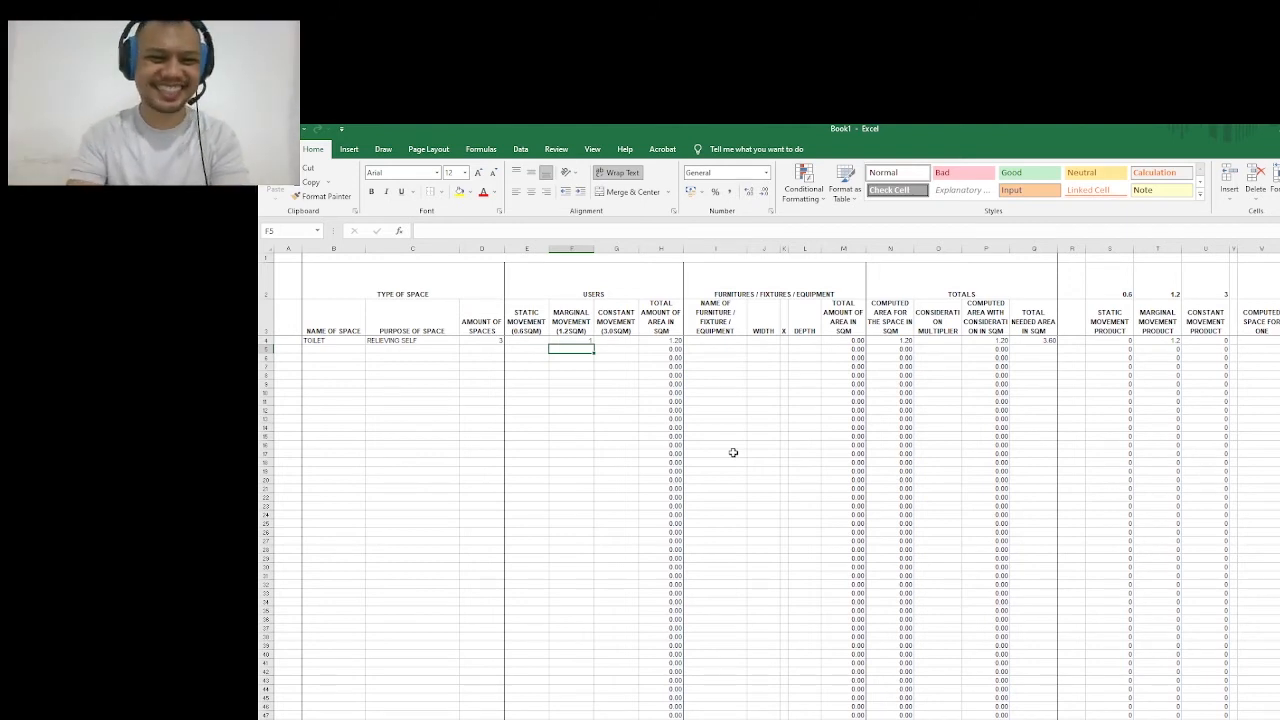
List TOILET in I4 and SINK in I5 as the fixtures of the toilet space
key(Up)
key(Right)
key(Right)
key(Right)
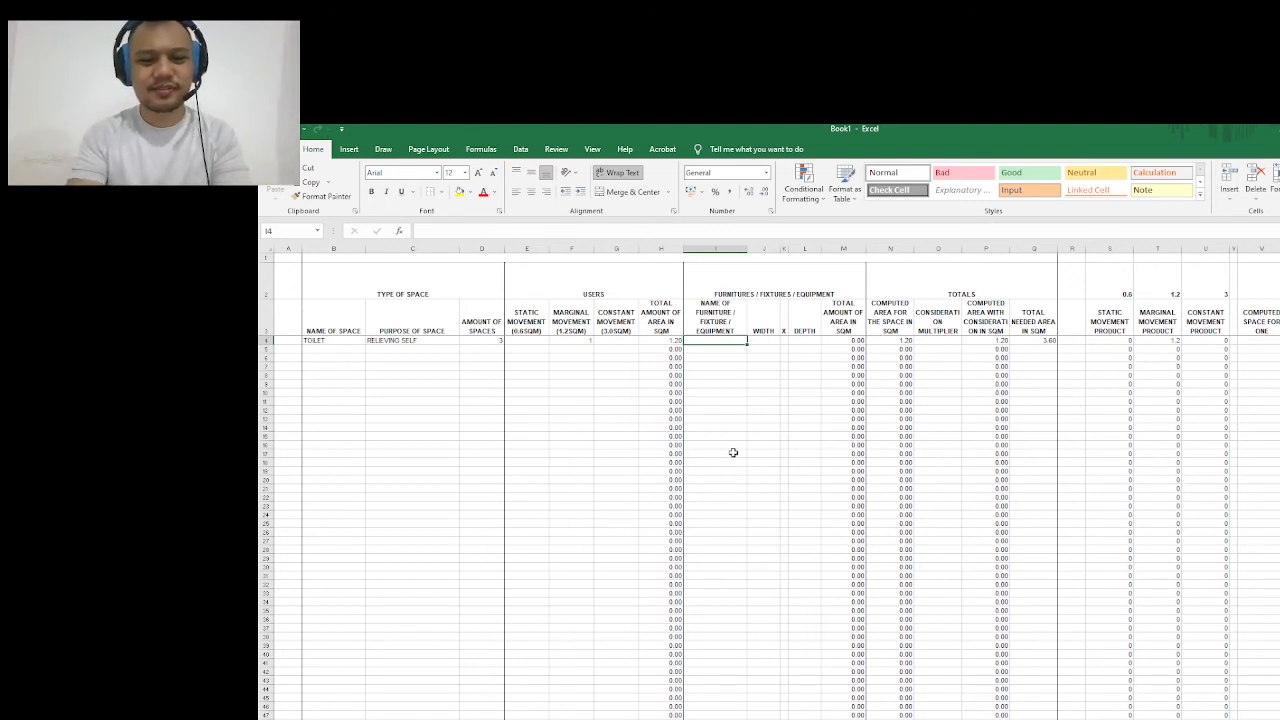
text(TOILET)
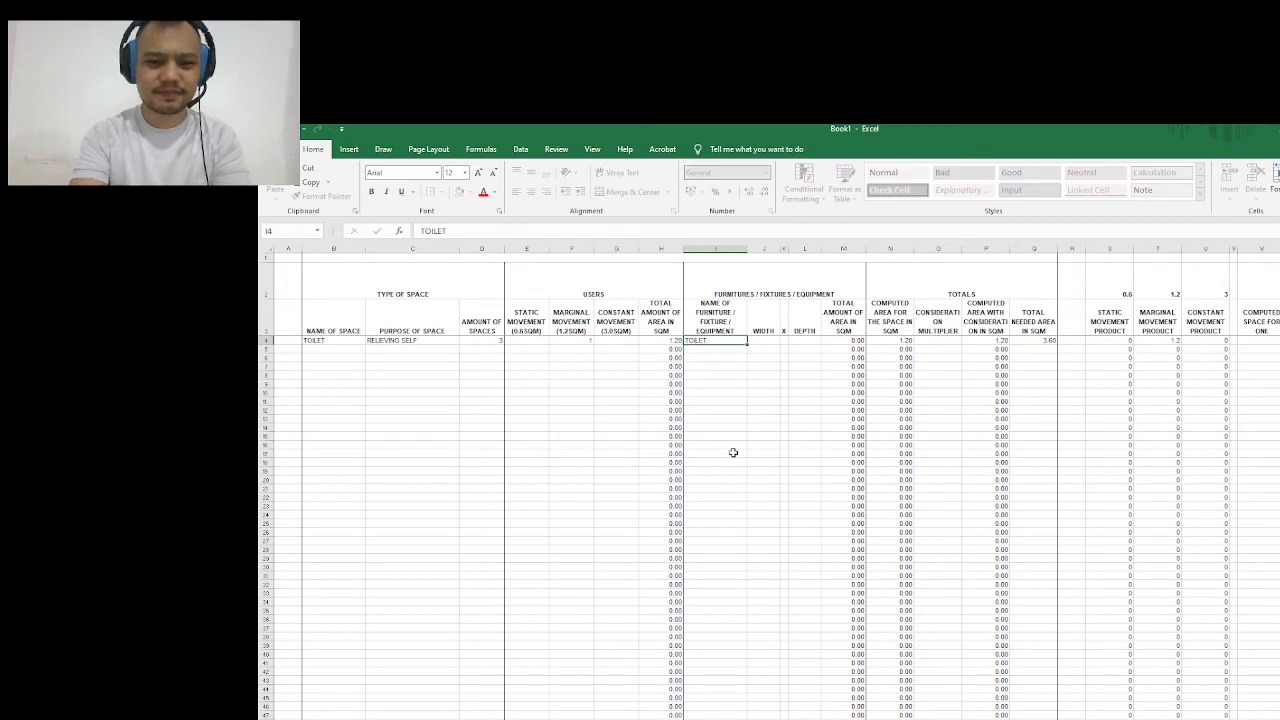
key(Return)
text(SINK)
key(Return)
text(SH)
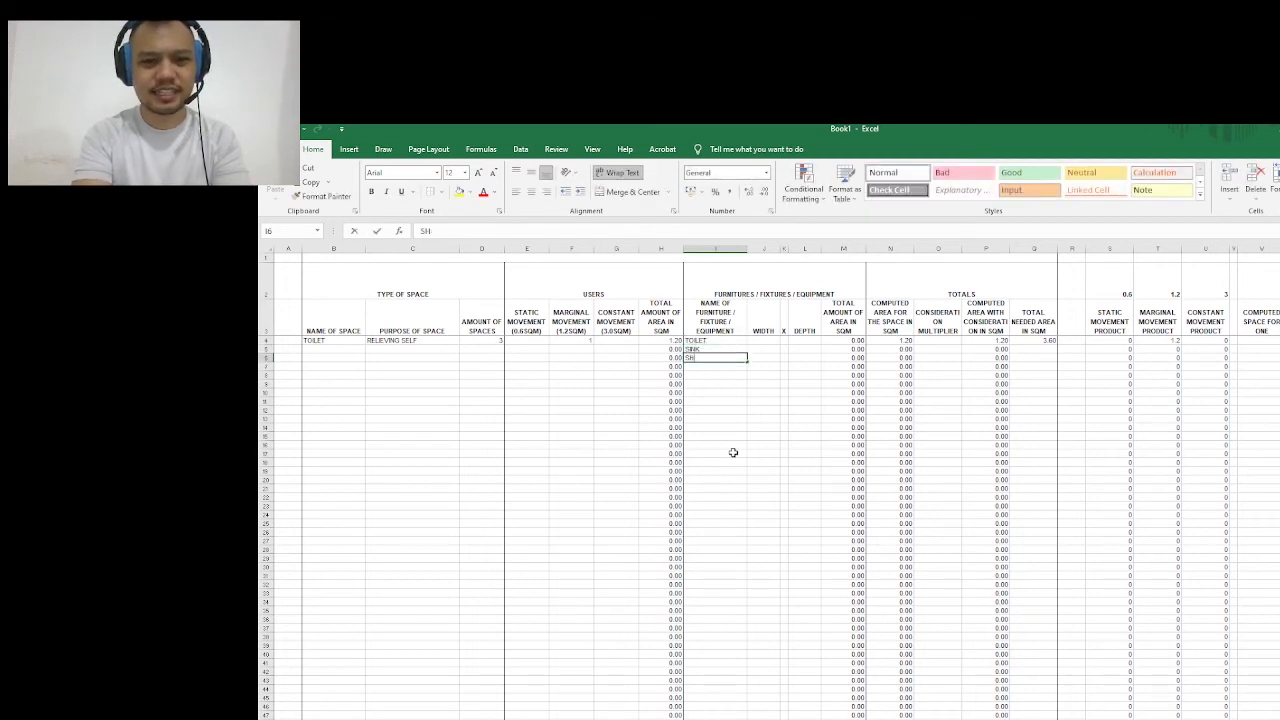
text(OWER)
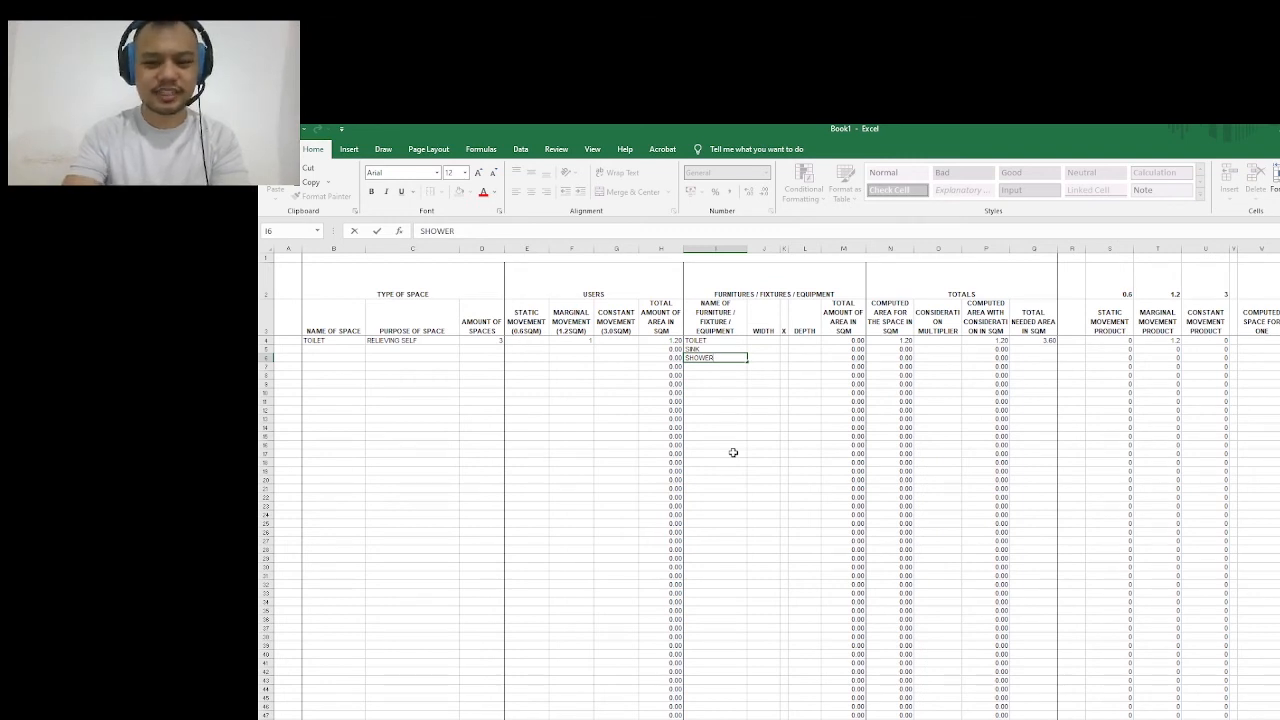
key(Escape)
Enter a width of 0.45 and a depth of 0.7 for the toilet fixture in row 4
key(Up)
key(Up)
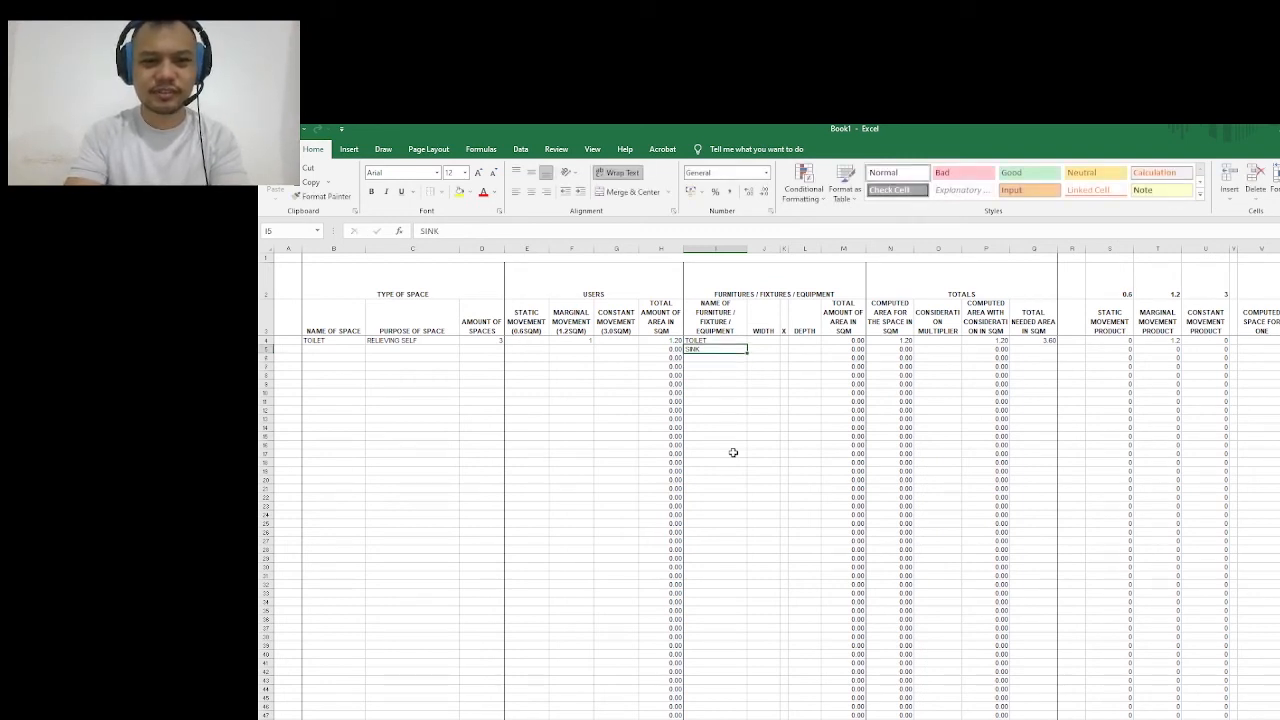
key(Right)
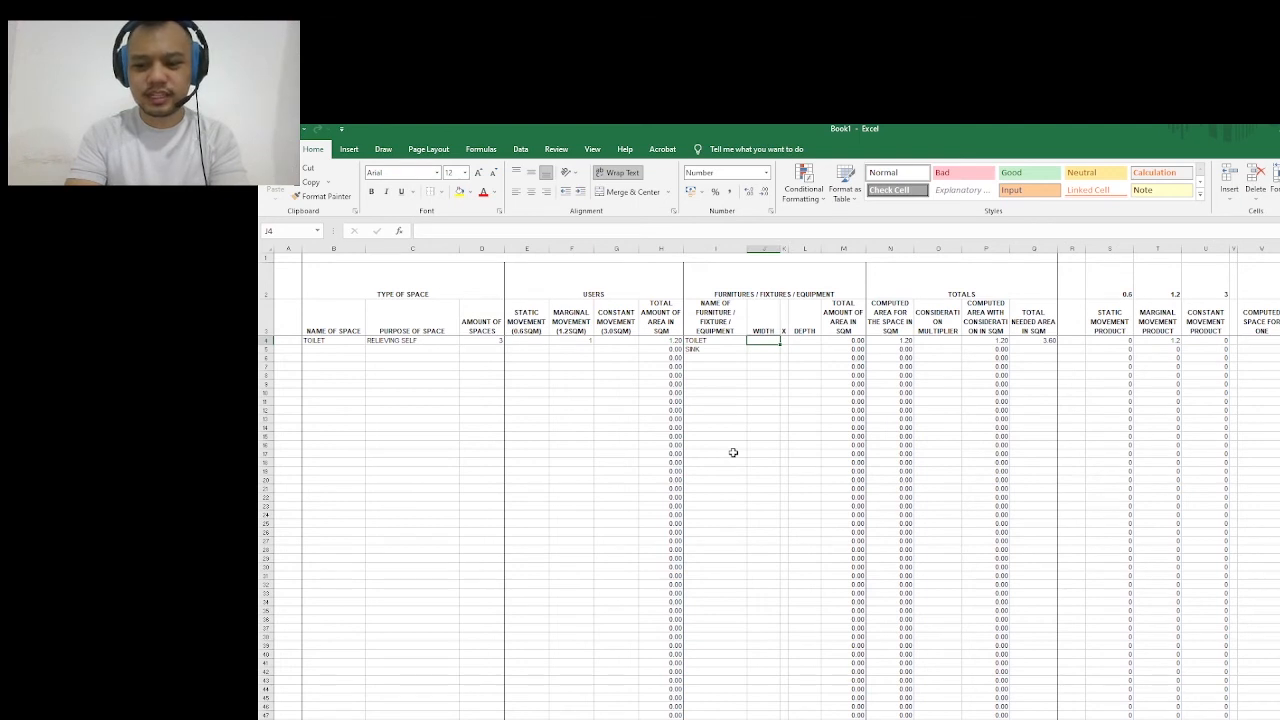
text(0.45)
key(Right)
key(Right)
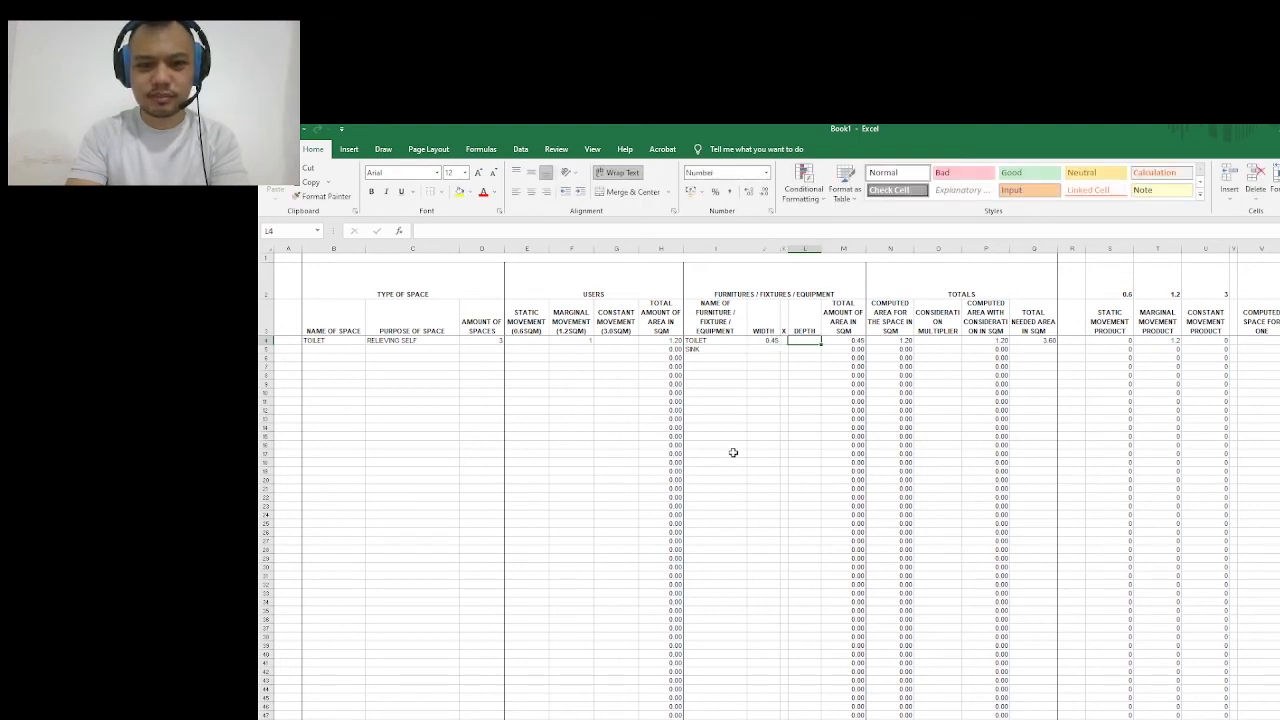
text(0.7)
key(Return)
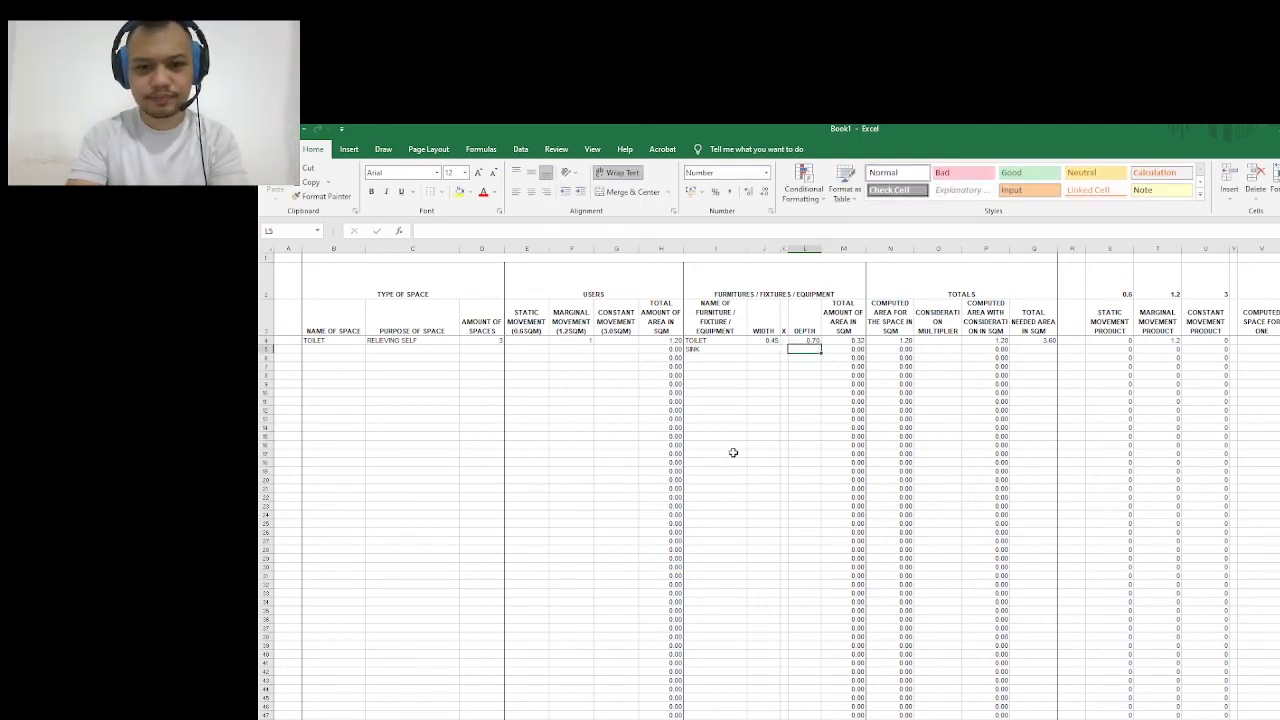
Enter a width of .45 and a depth of .45 for the sink in row 5
key(Left)
key(Left)
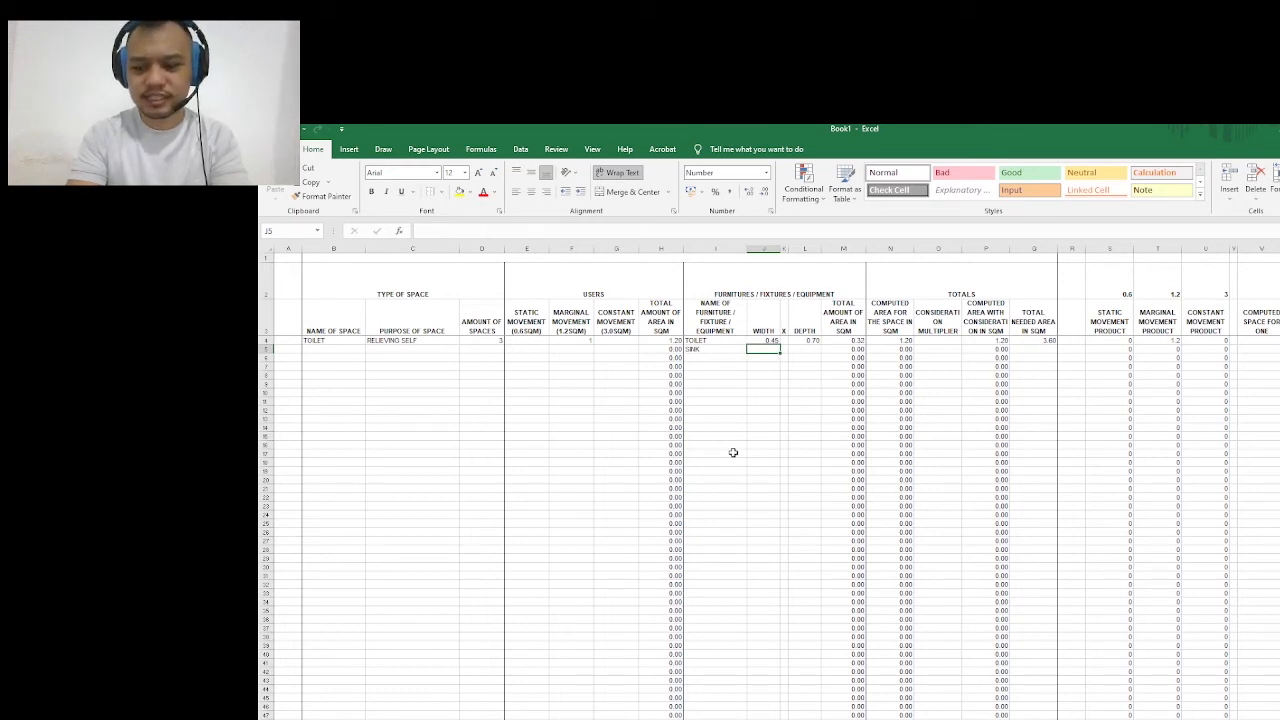
text(.45)
key(Tab)
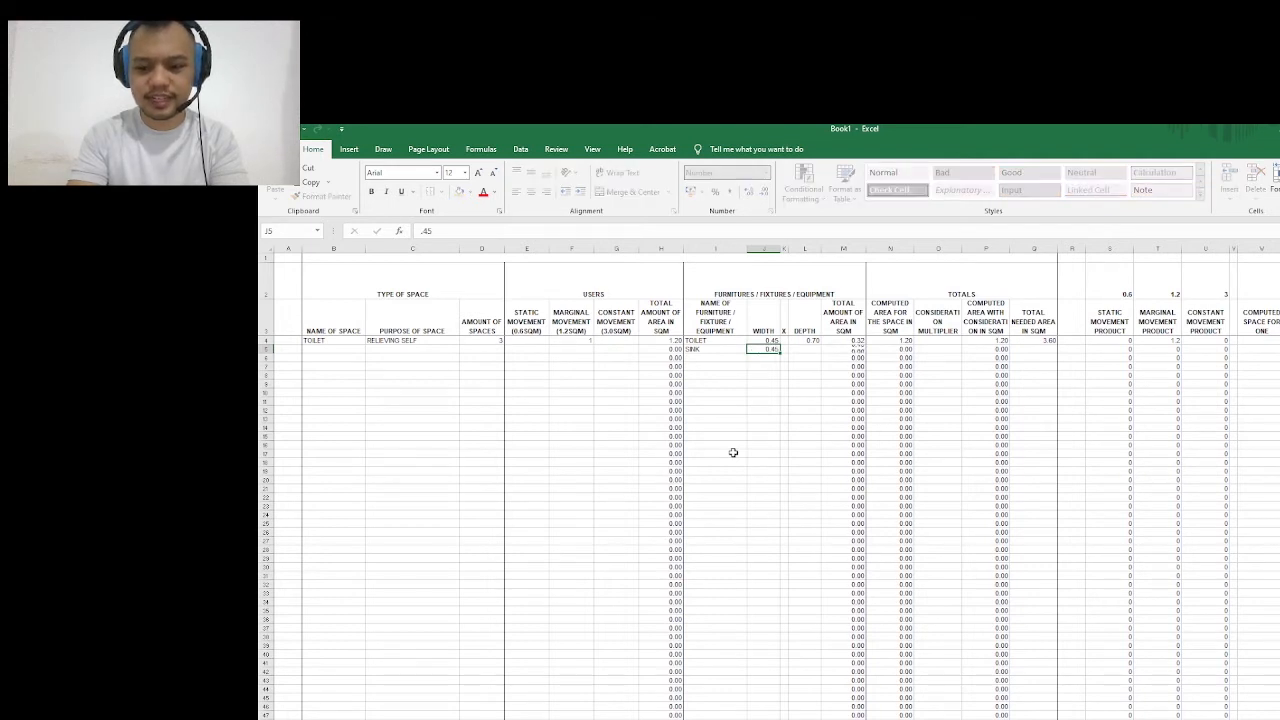
text(.45)
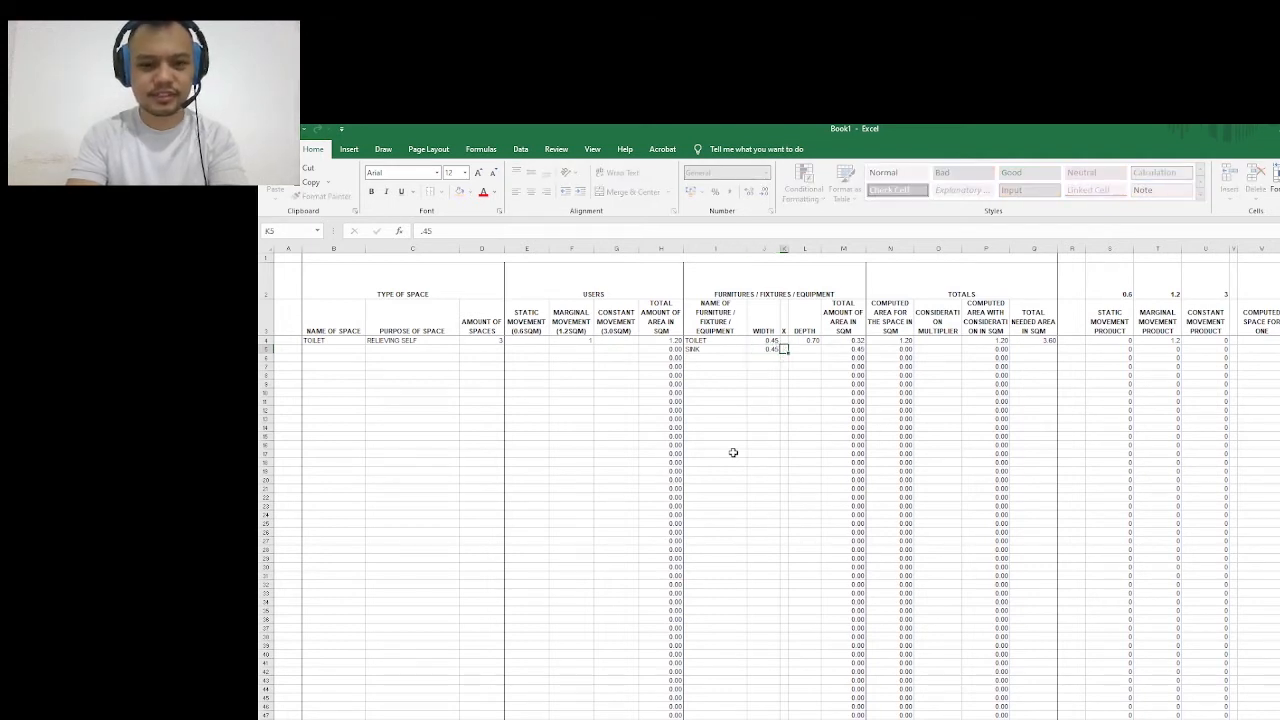
key(Right)
text(.45)
key(Return)
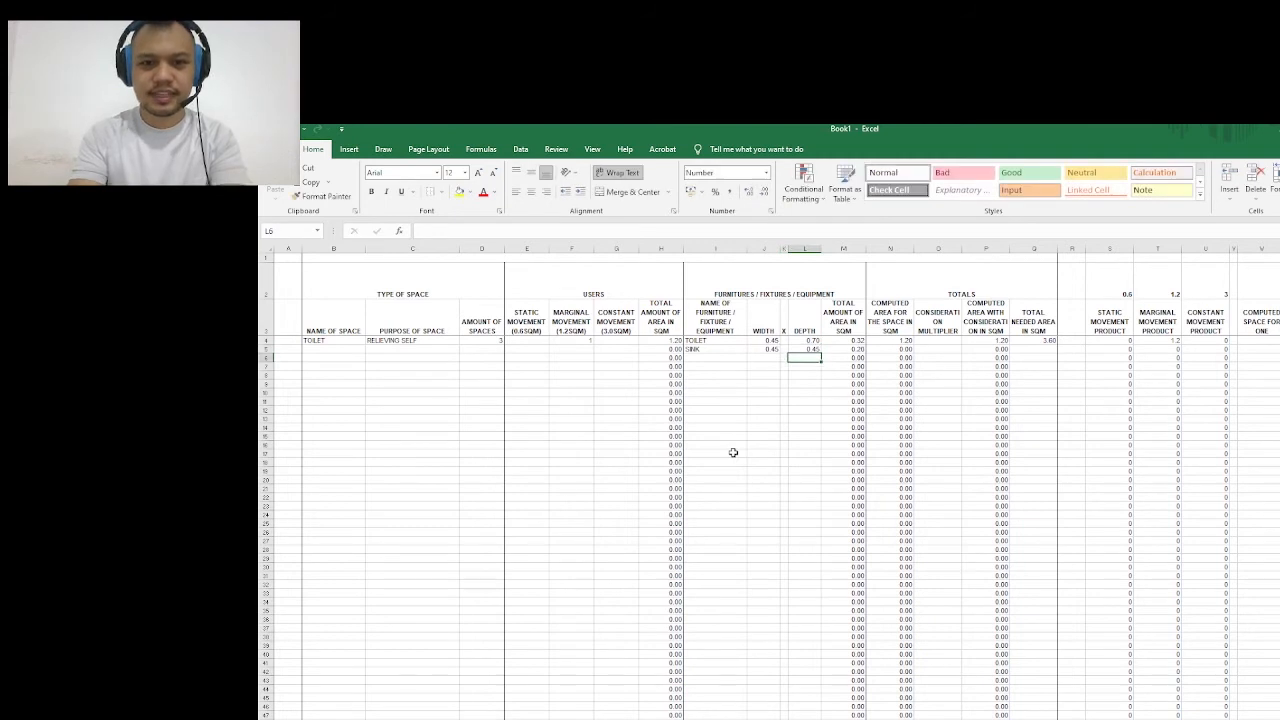
Enter X in K4 between width and depth and fill it down column K to row 1000
click(785, 341)
text(X)
click(792, 355)
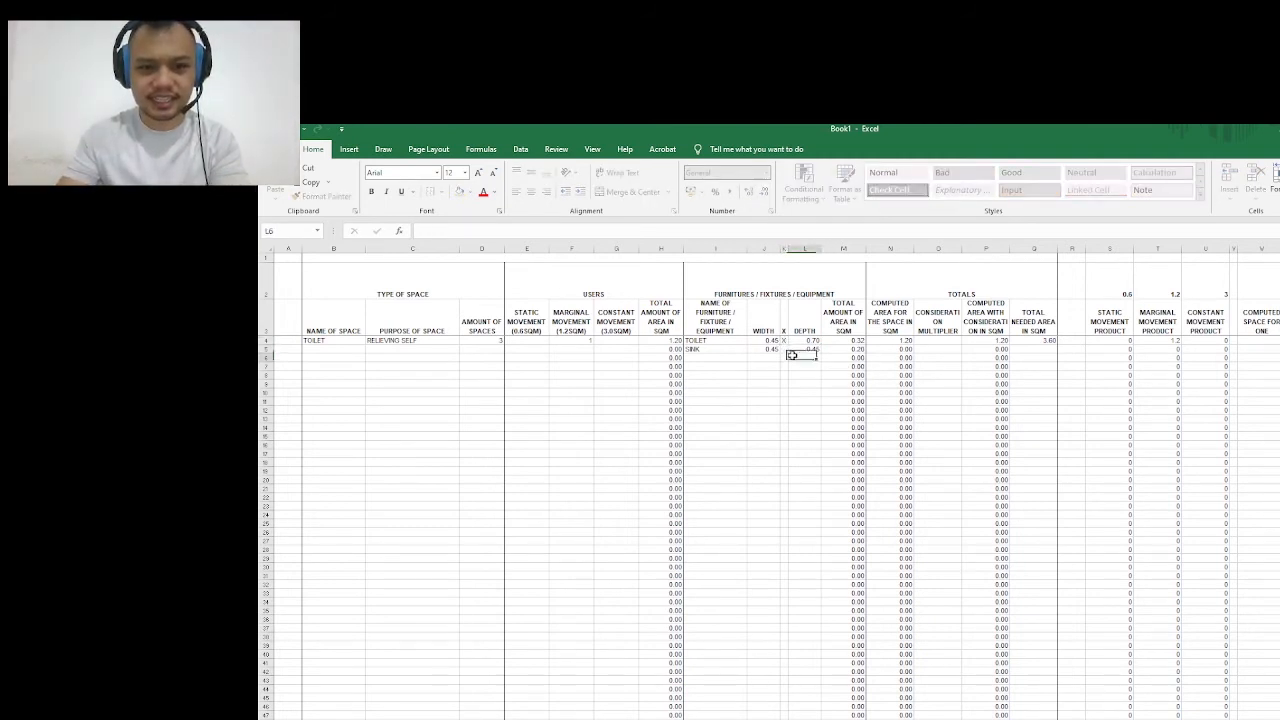
click(786, 342)
drag(787, 342, 734, 609)
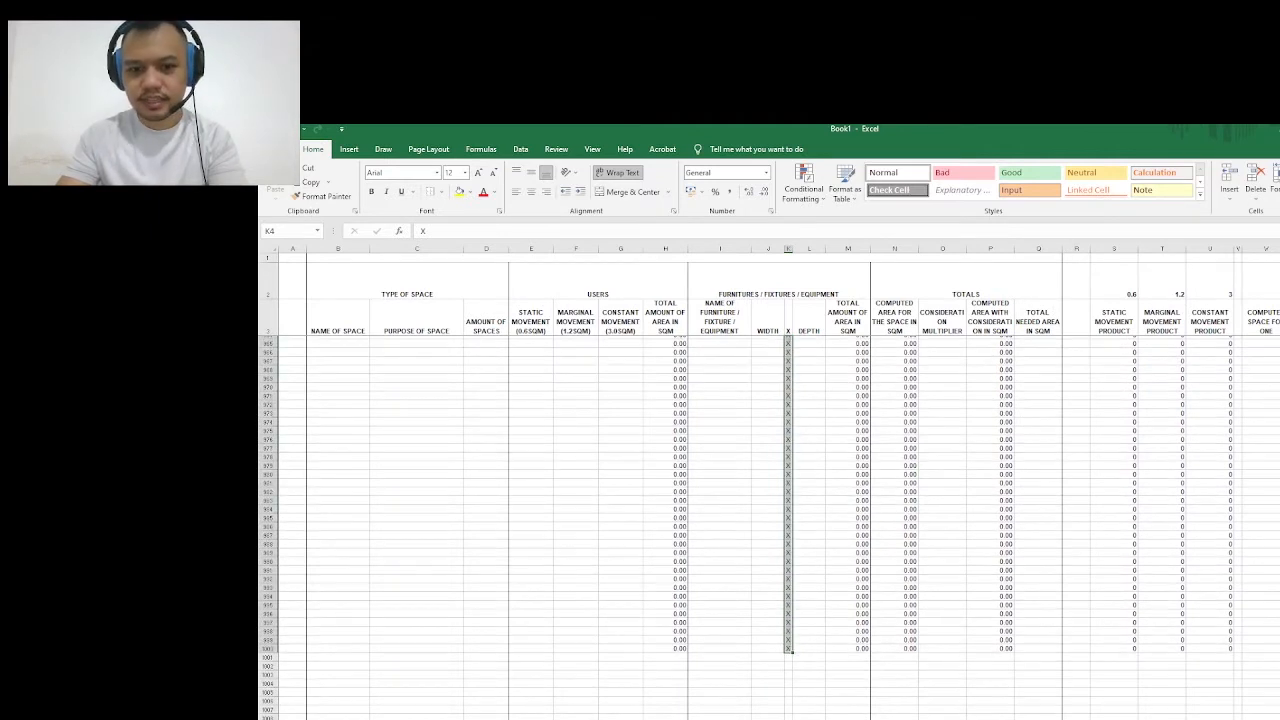
scroll(769, 528, up, 1)
key(ctrl+BackSpace)
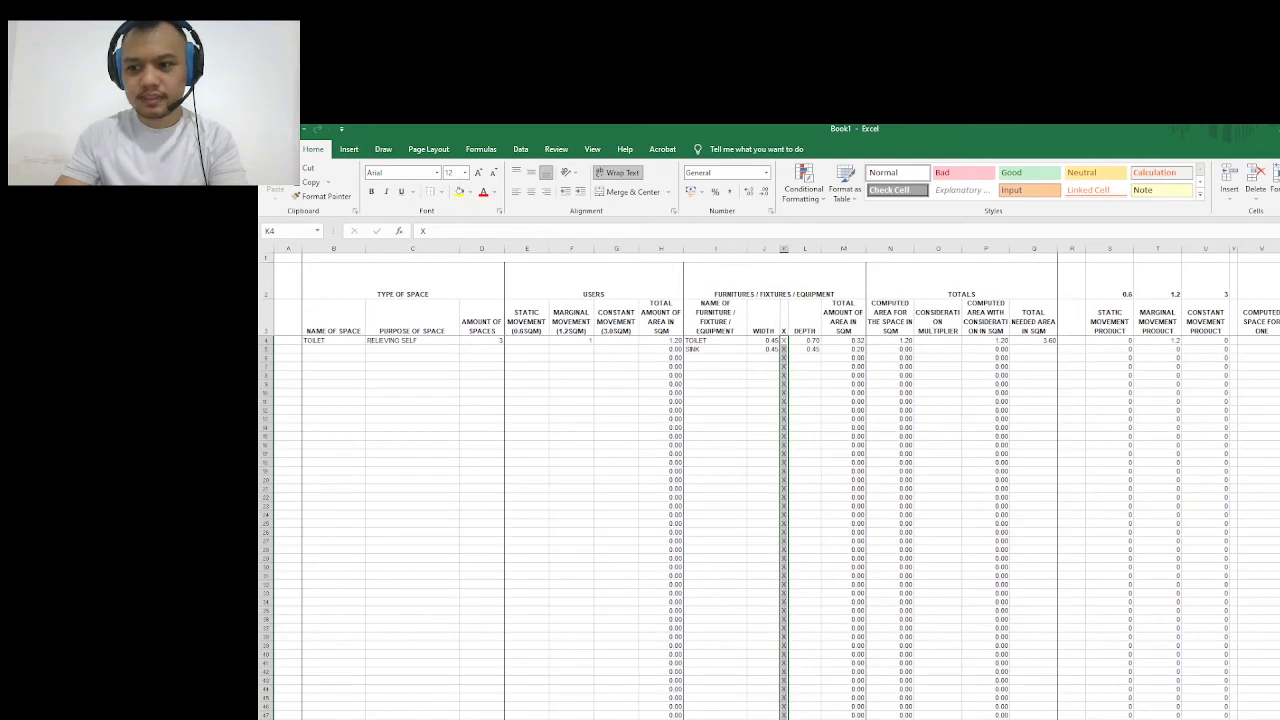
click(762, 366)
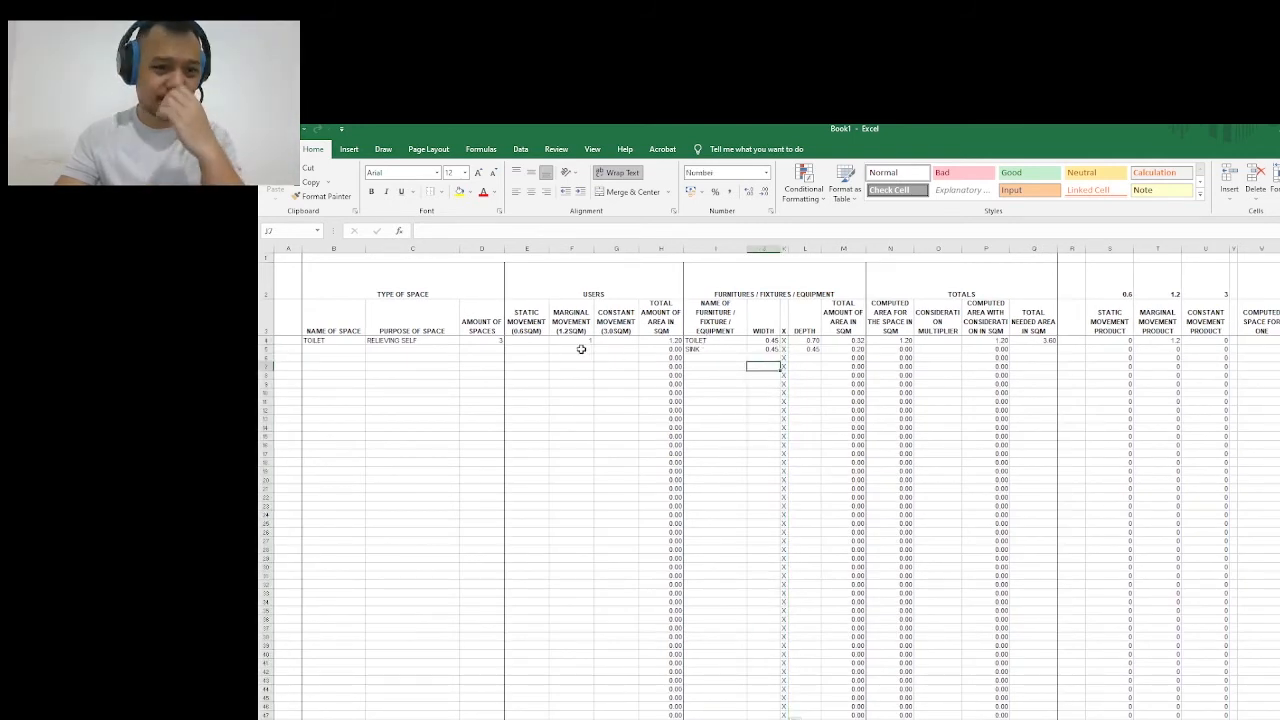
Merge and center the space name cells B4:B5 and the purpose cells C4:C5
click(480, 349)
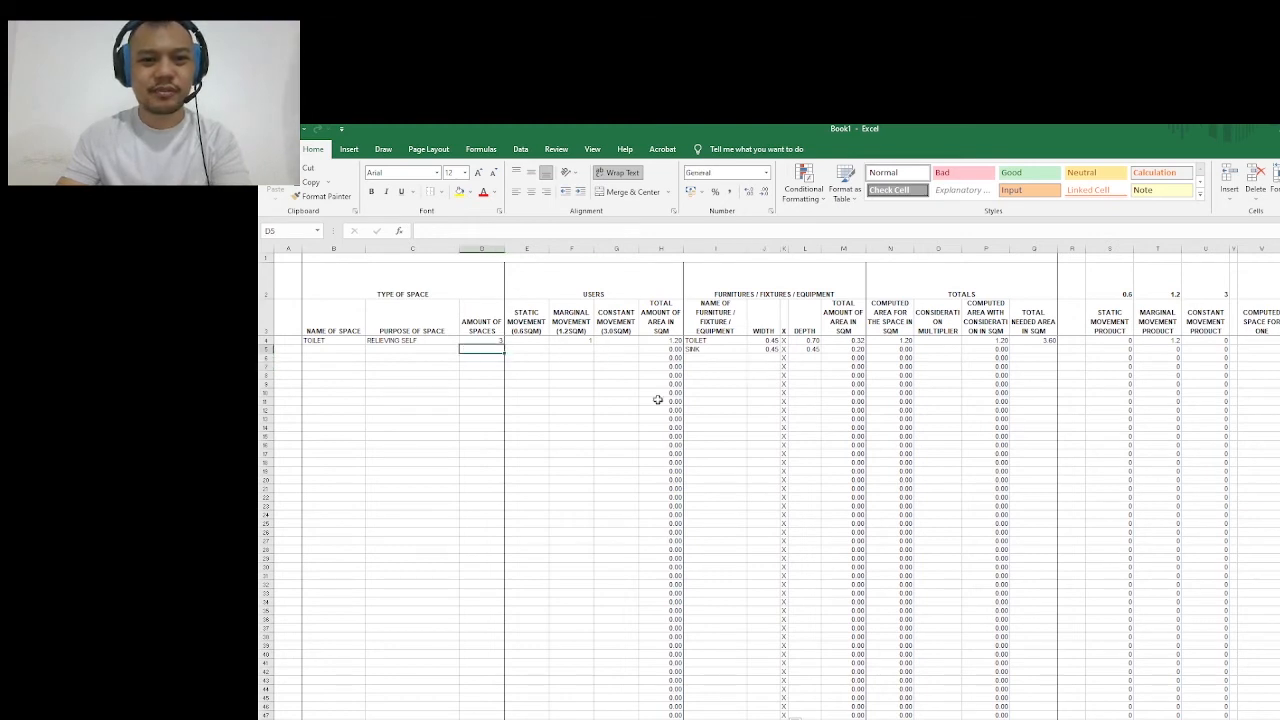
click(473, 340)
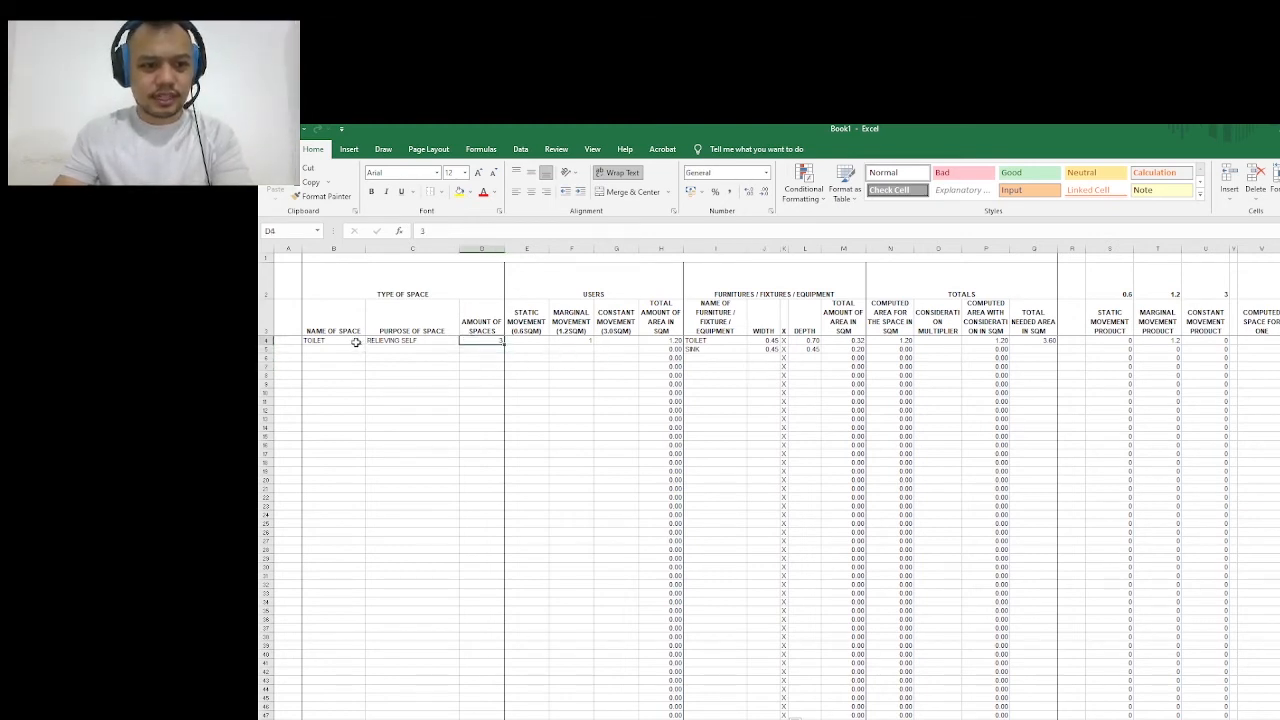
drag(357, 341, 356, 348)
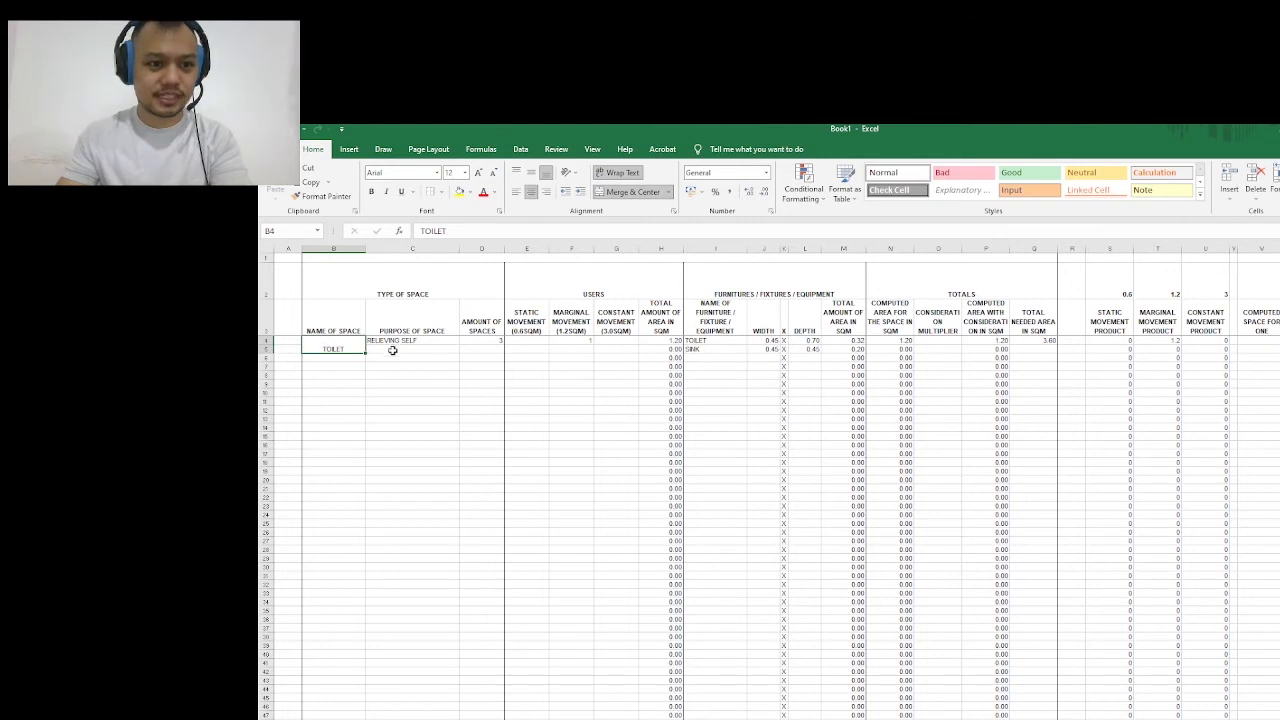
drag(395, 340, 395, 350)
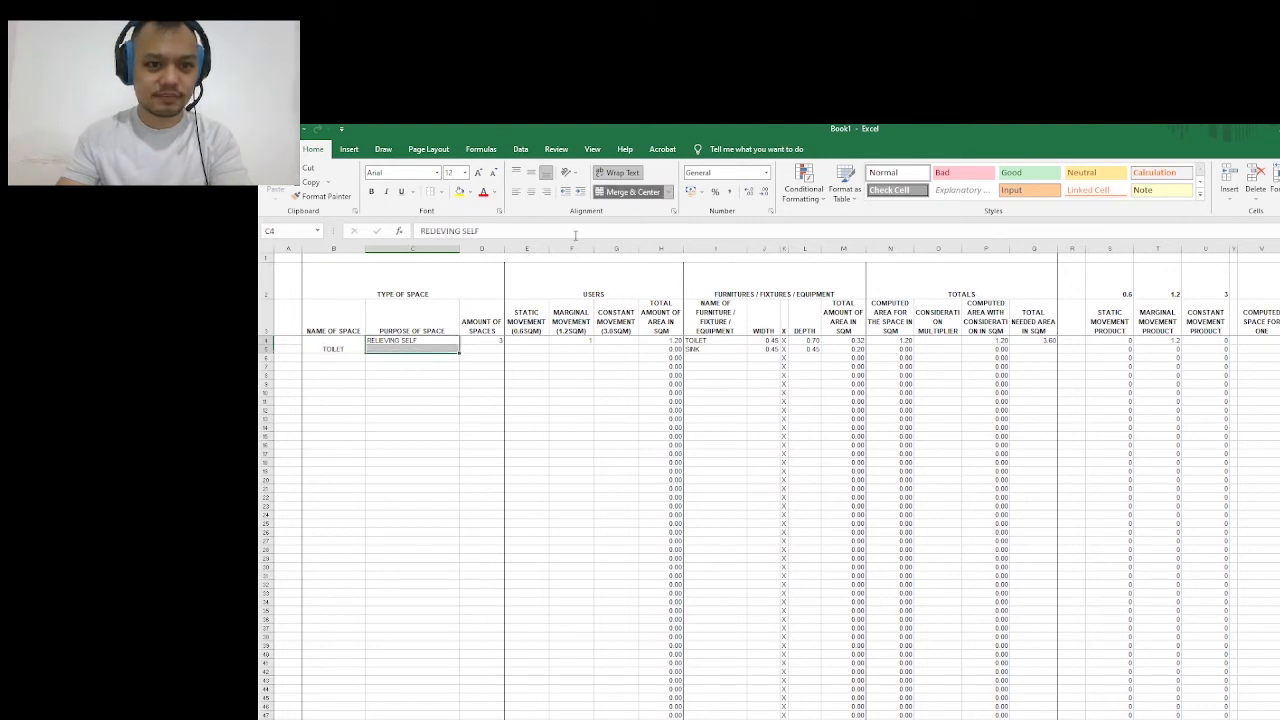
click(640, 200)
Merge and center rows 4 and 5 separately in each column from D to H, keeping only the upper value in H
drag(496, 341, 656, 350)
click(632, 192)
click(632, 192)
click(632, 192)
click(632, 192)
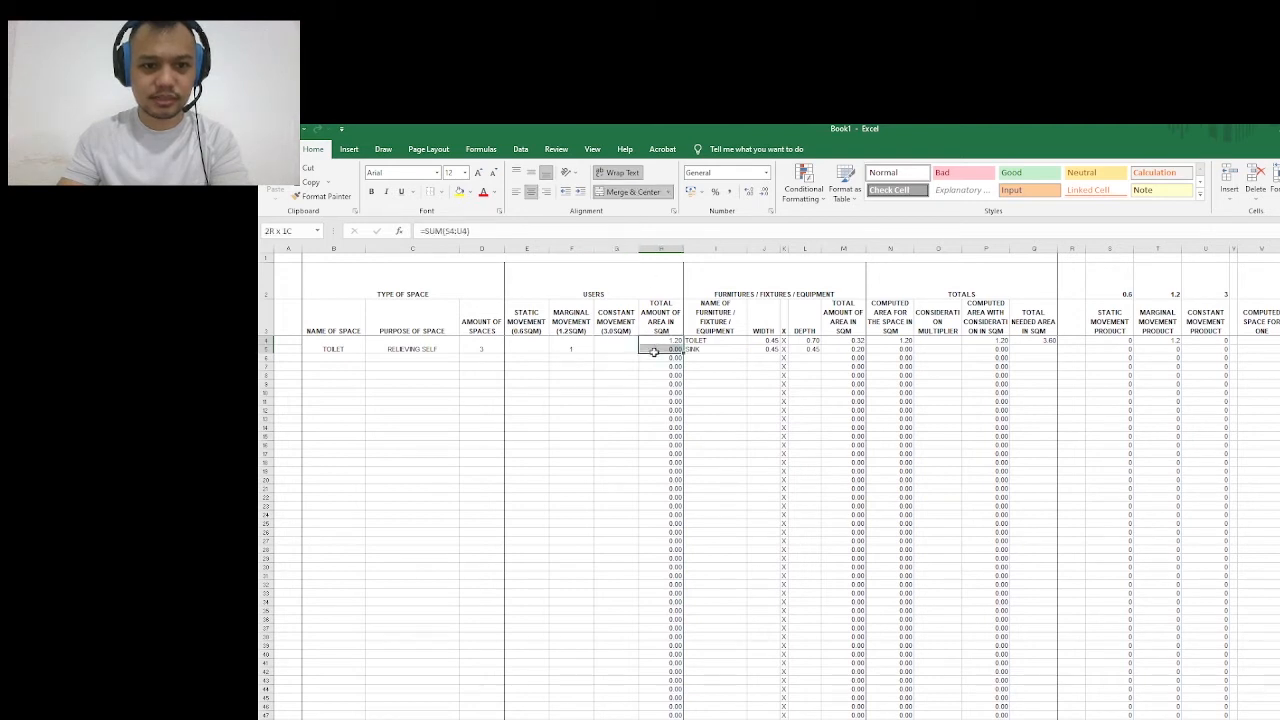
click(630, 194)
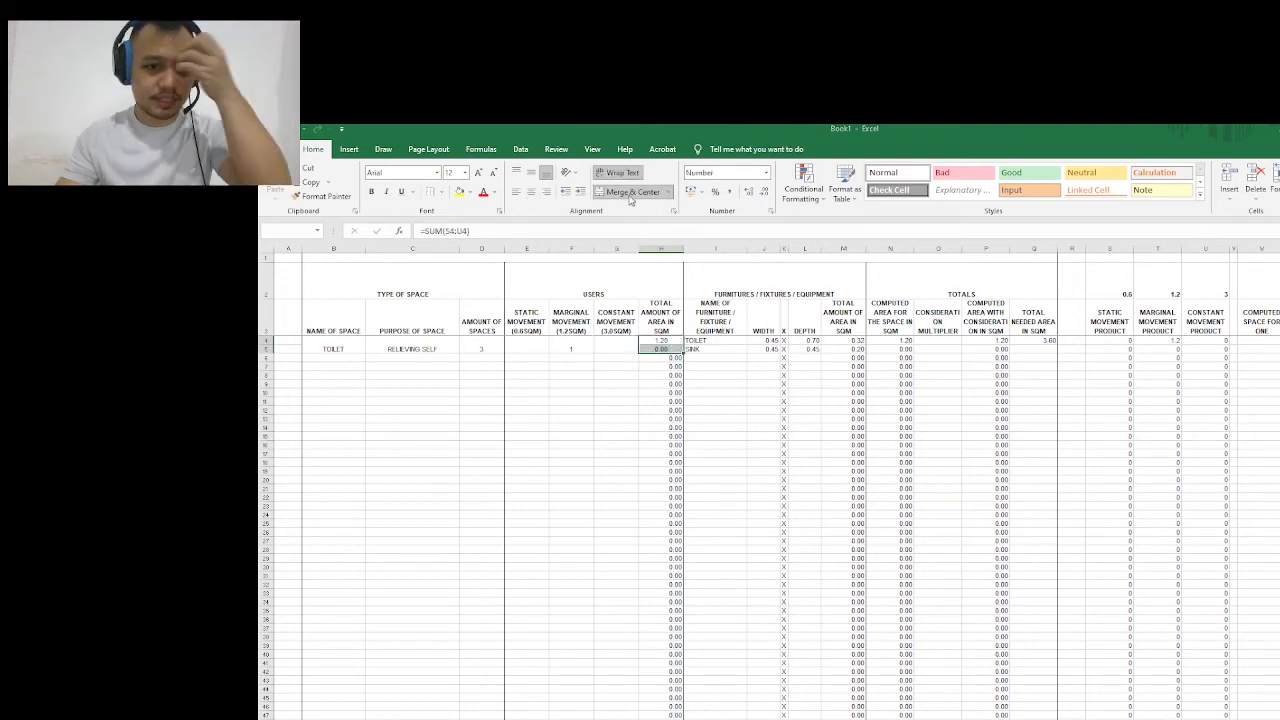
click(828, 487)
Merge and center N4:N5 under the computed area for the space, keeping only the upper value
drag(657, 386, 818, 462)
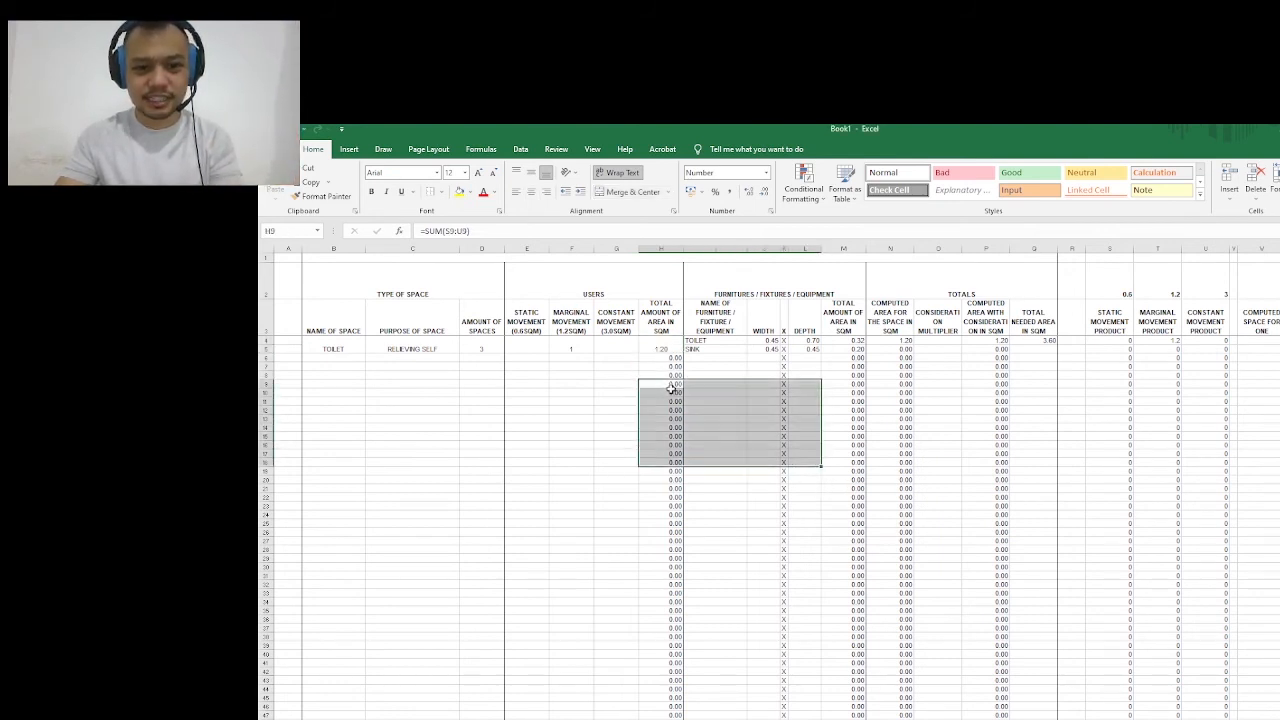
click(828, 375)
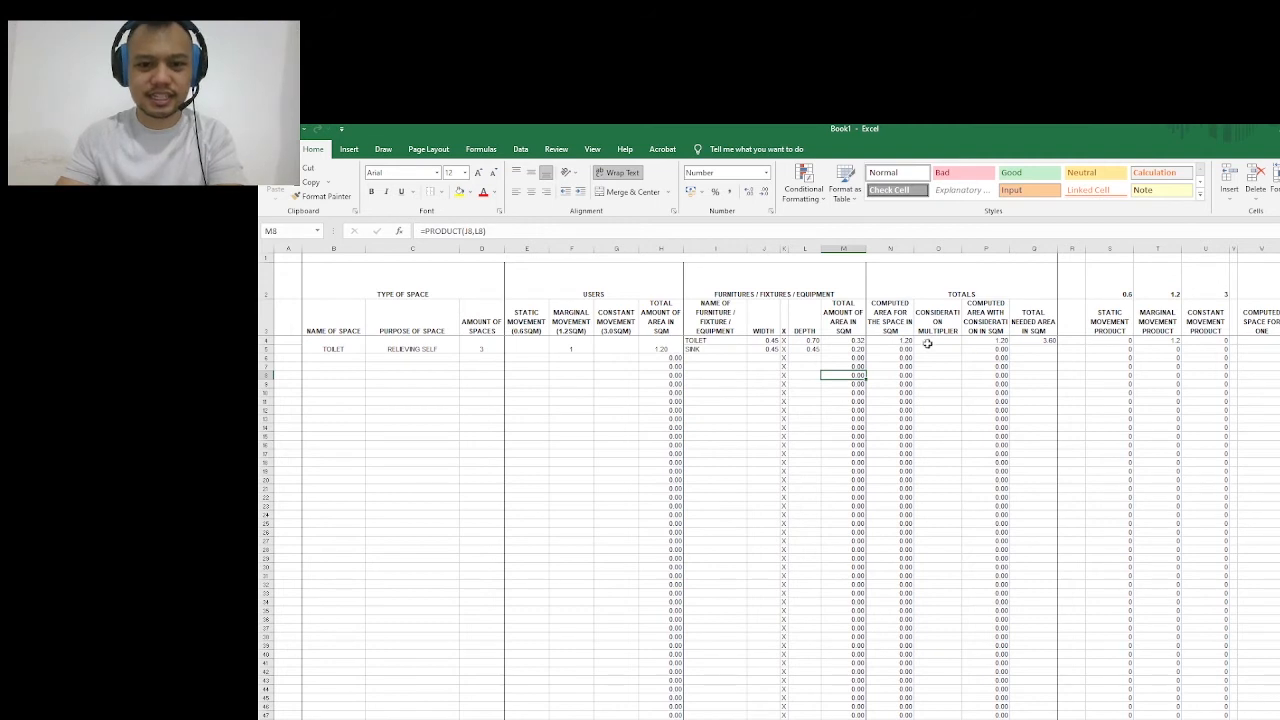
drag(902, 342, 903, 350)
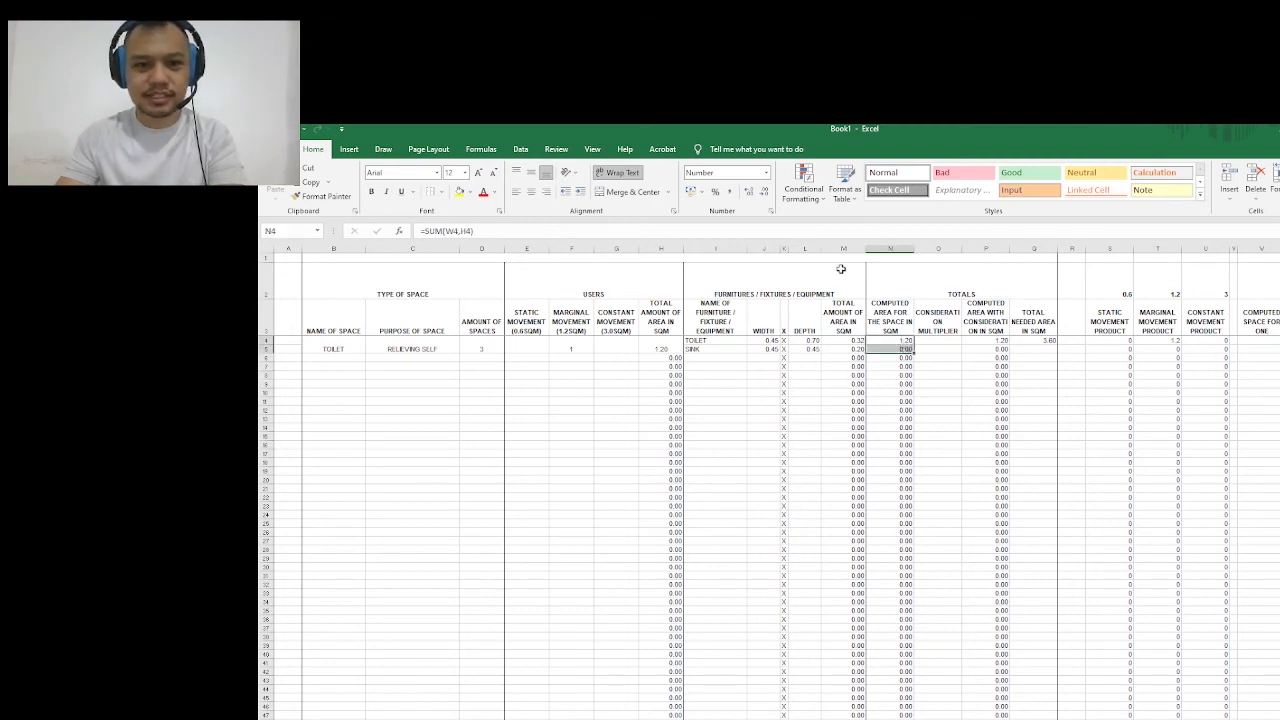
click(633, 191)
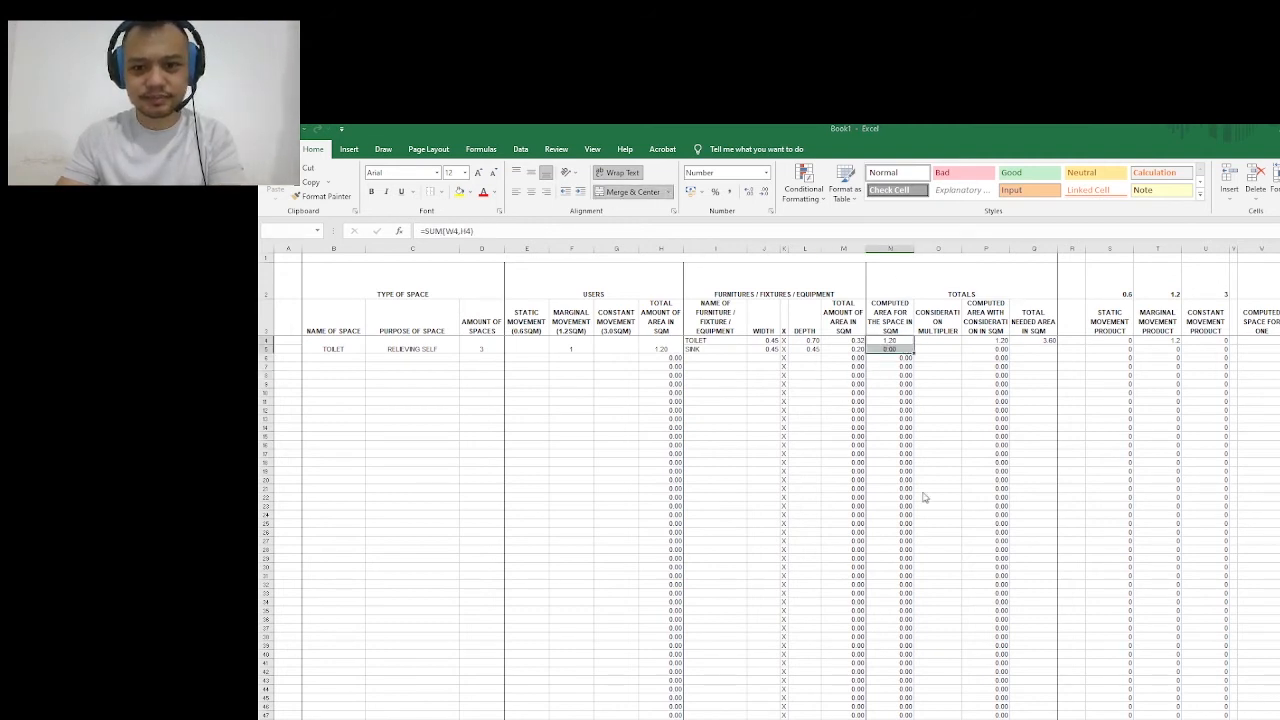
click(844, 484)
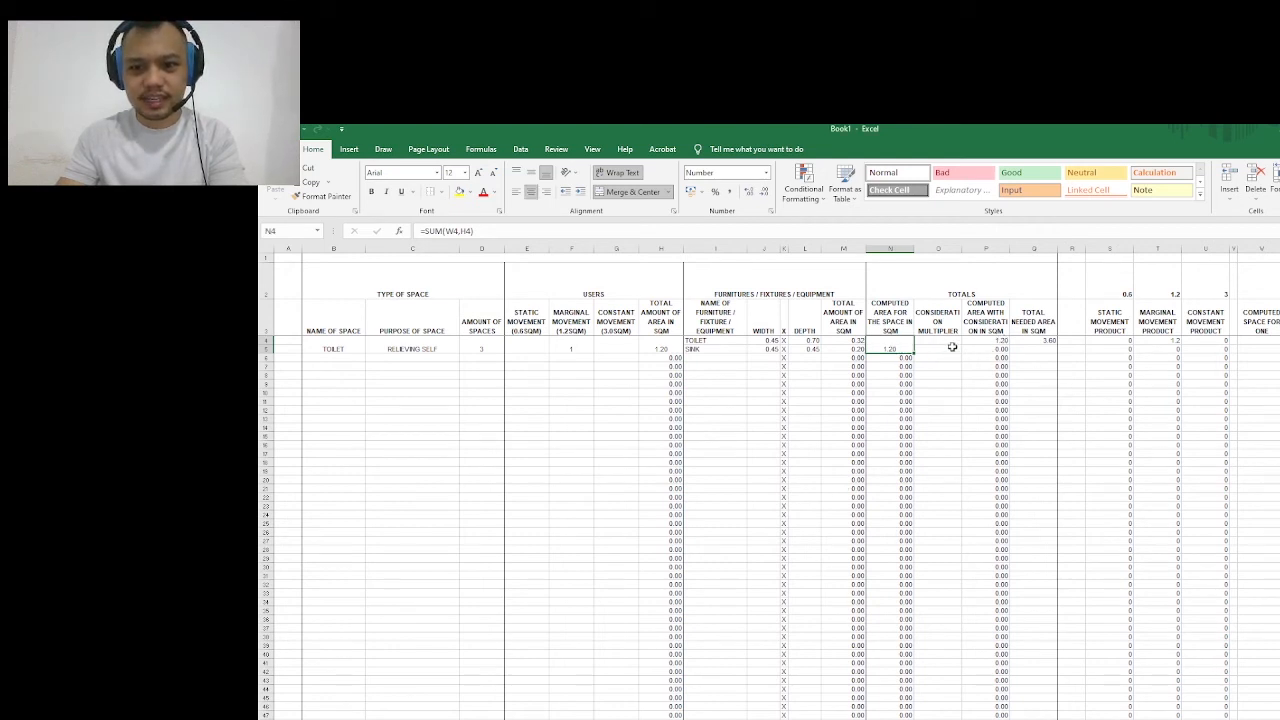
Merge and center the consideration multiplier cells O4:O5 and enter 20% in the merged cell
drag(957, 342, 956, 351)
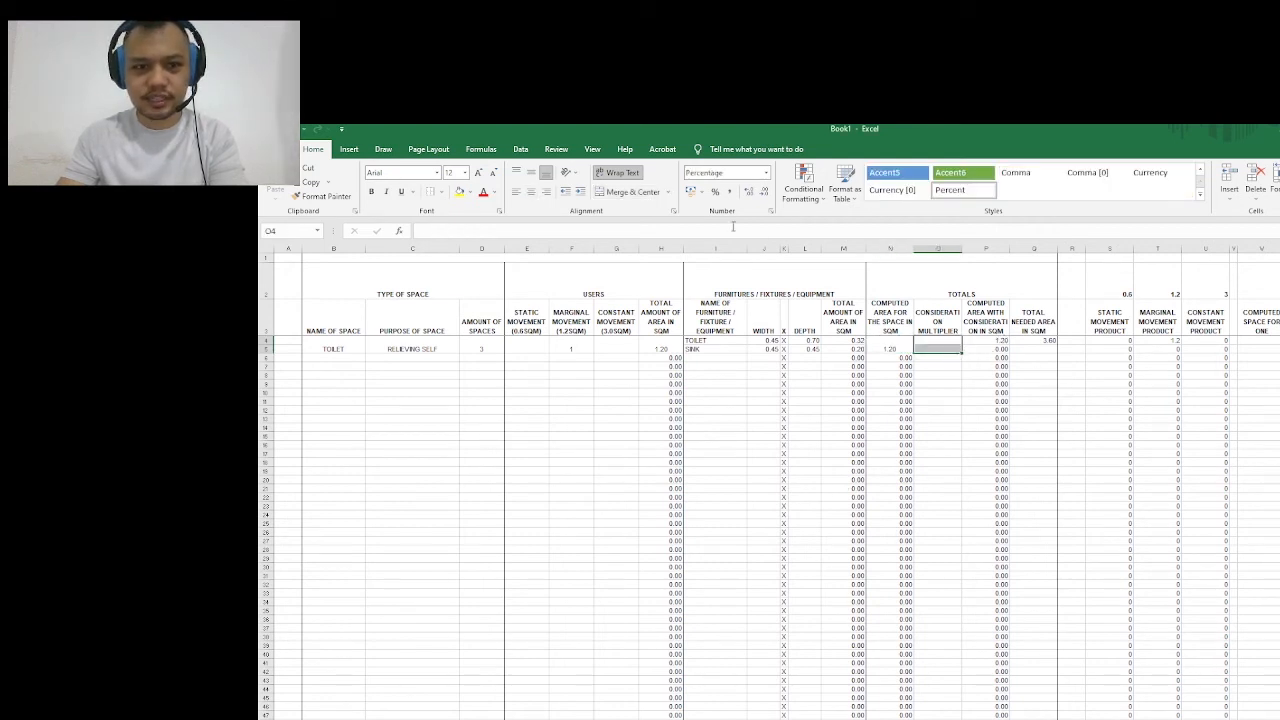
click(638, 198)
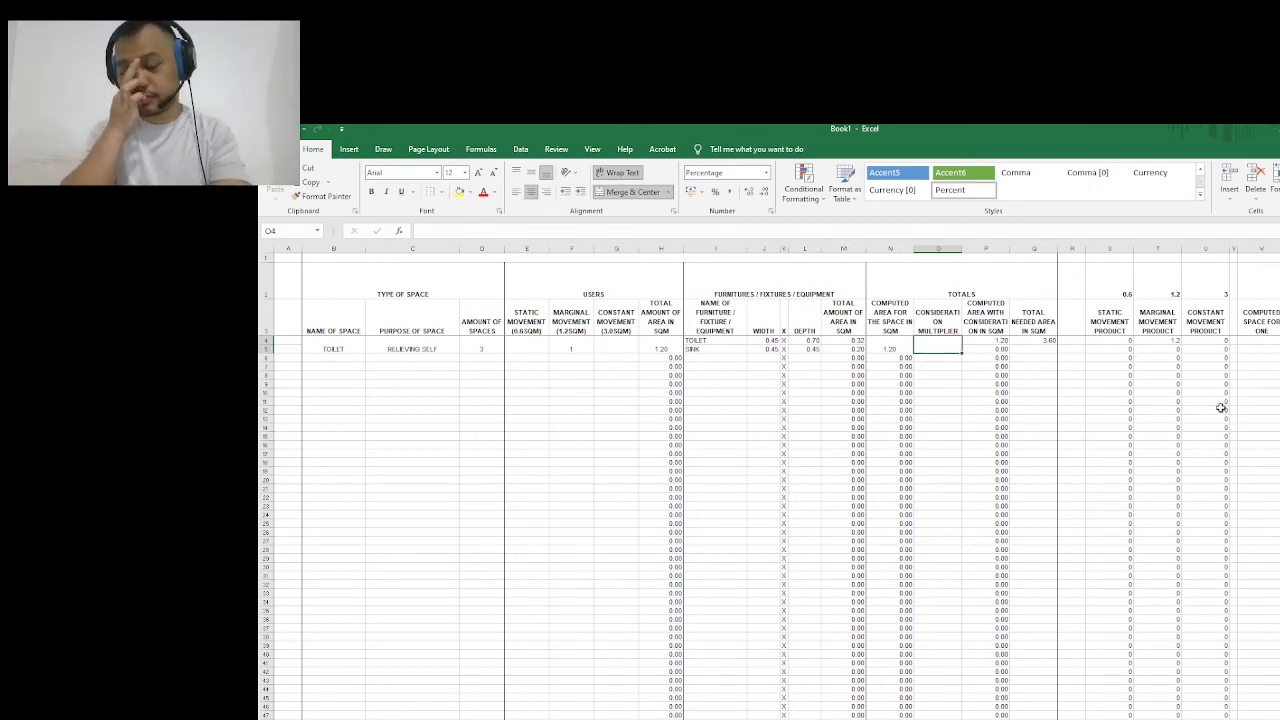
text(20)
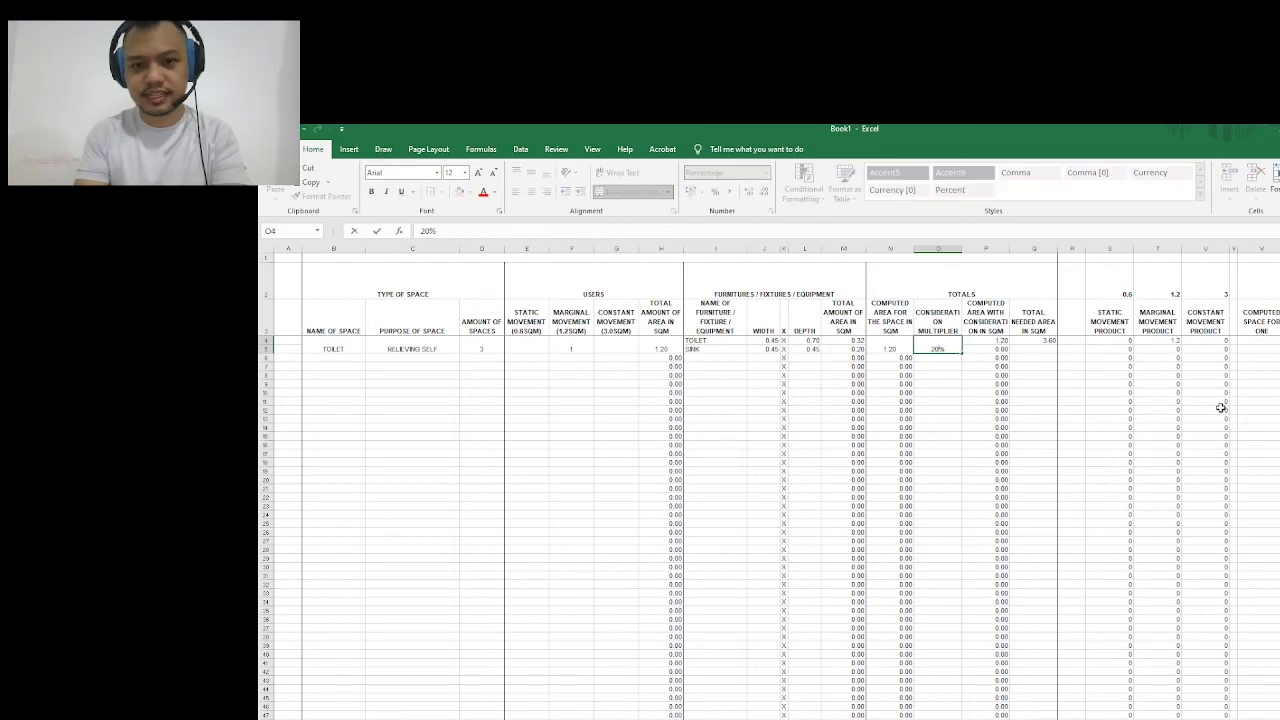
key(Return)
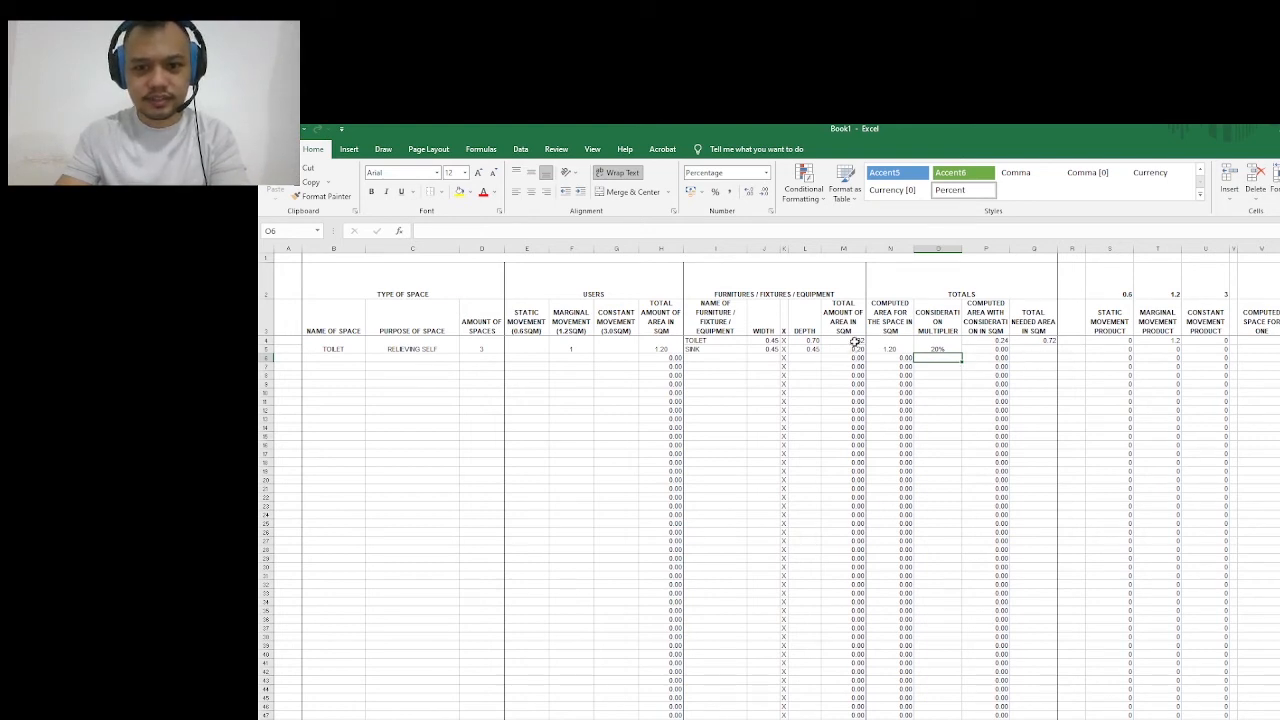
Enter =SUM(M4:M5) in W4 under Computed Space for One to add the toilet and sink areas
drag(855, 341, 856, 349)
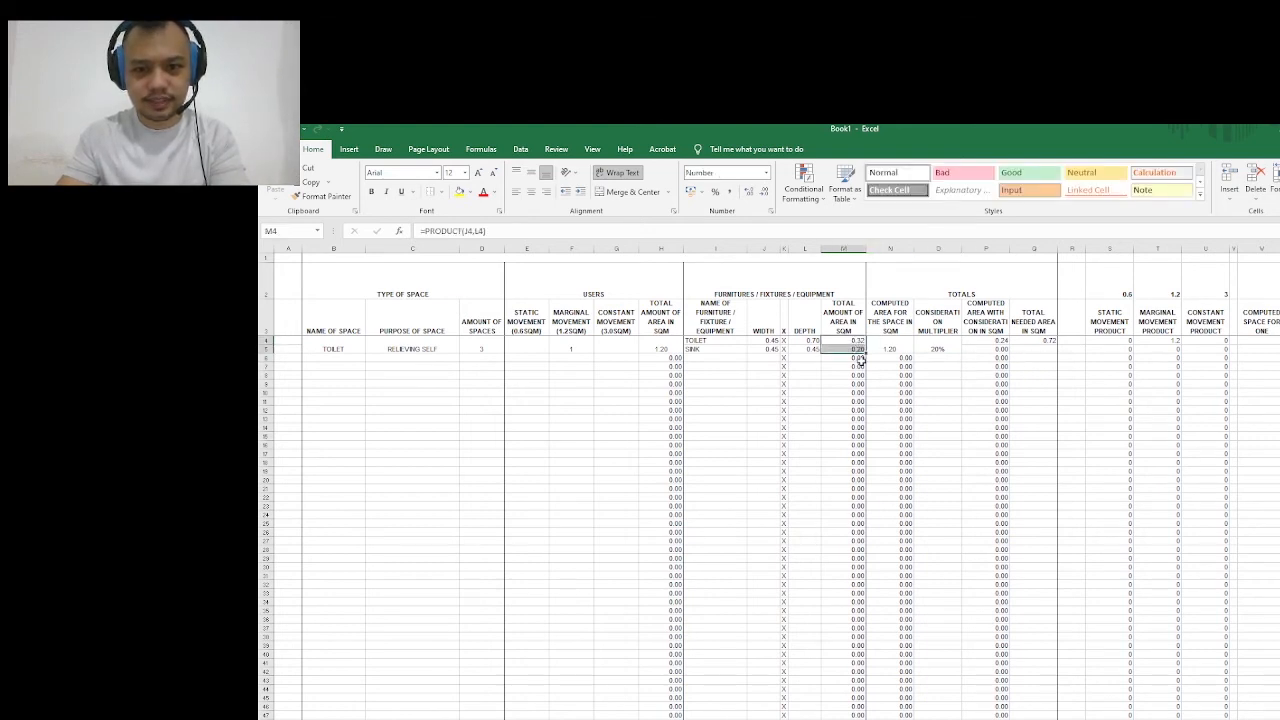
click(1271, 341)
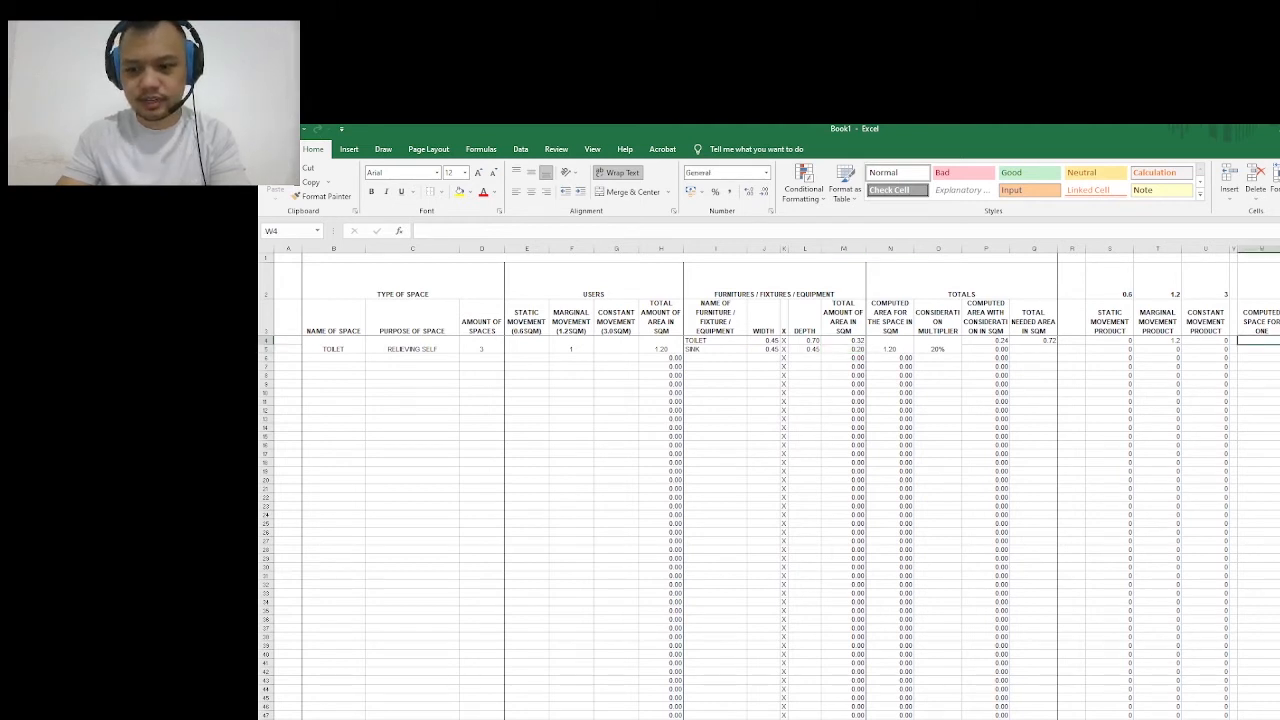
scroll(770, 480, right, 6)
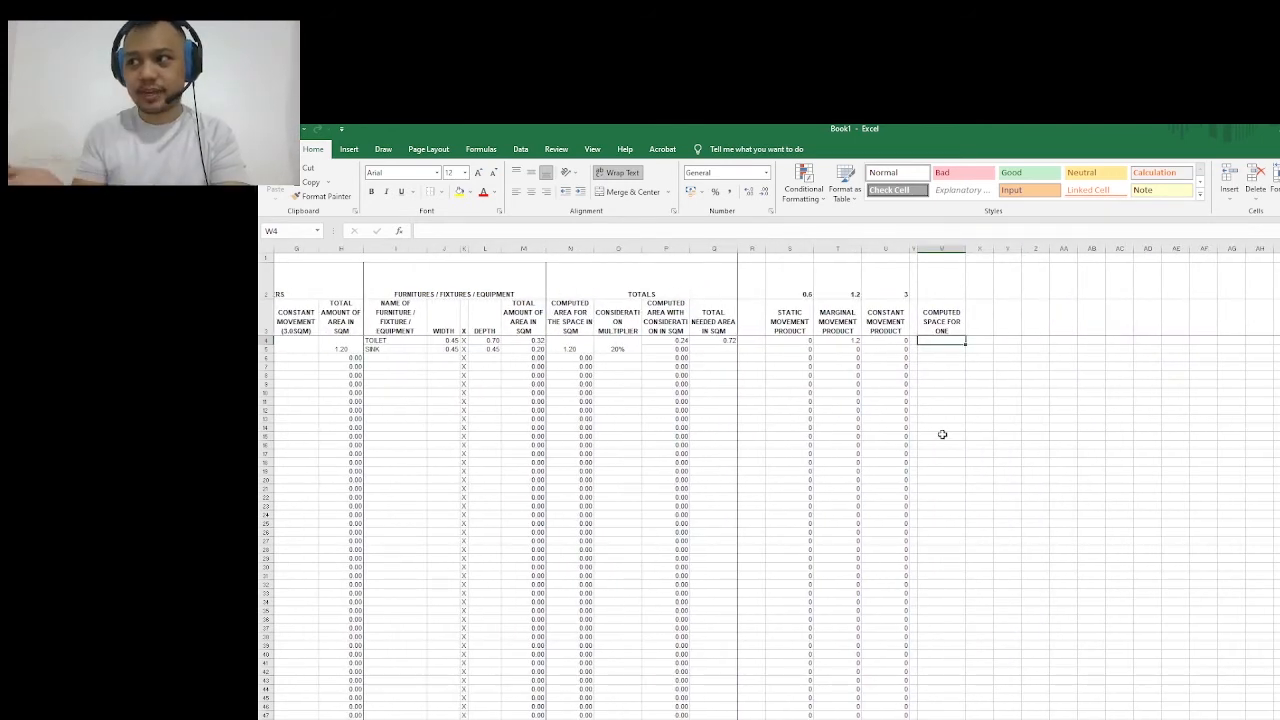
text(=)
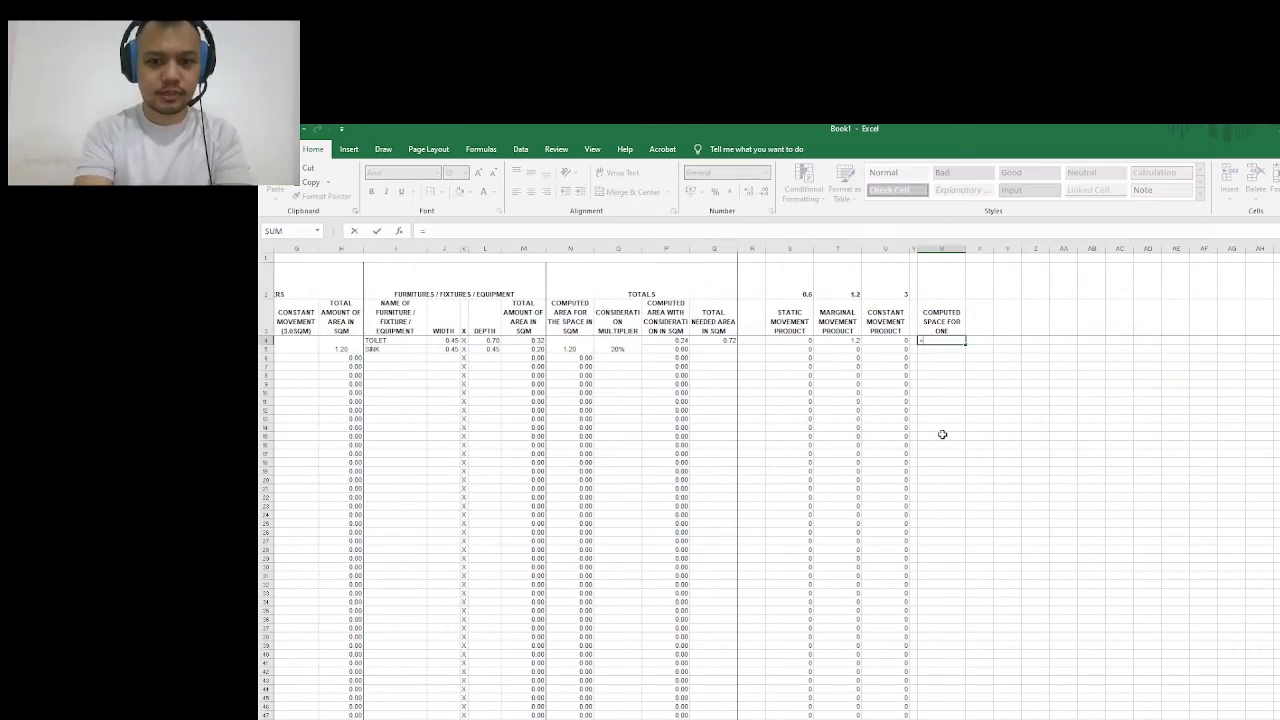
text(SUM()
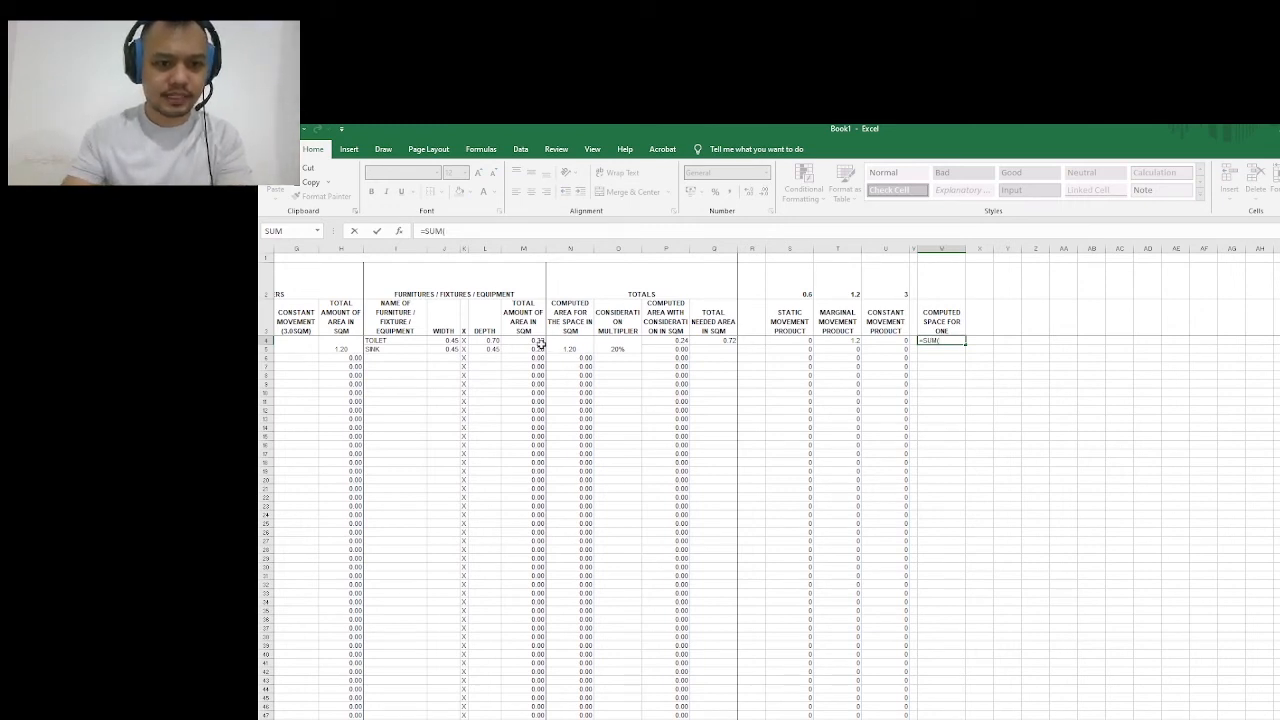
drag(540, 341, 540, 348)
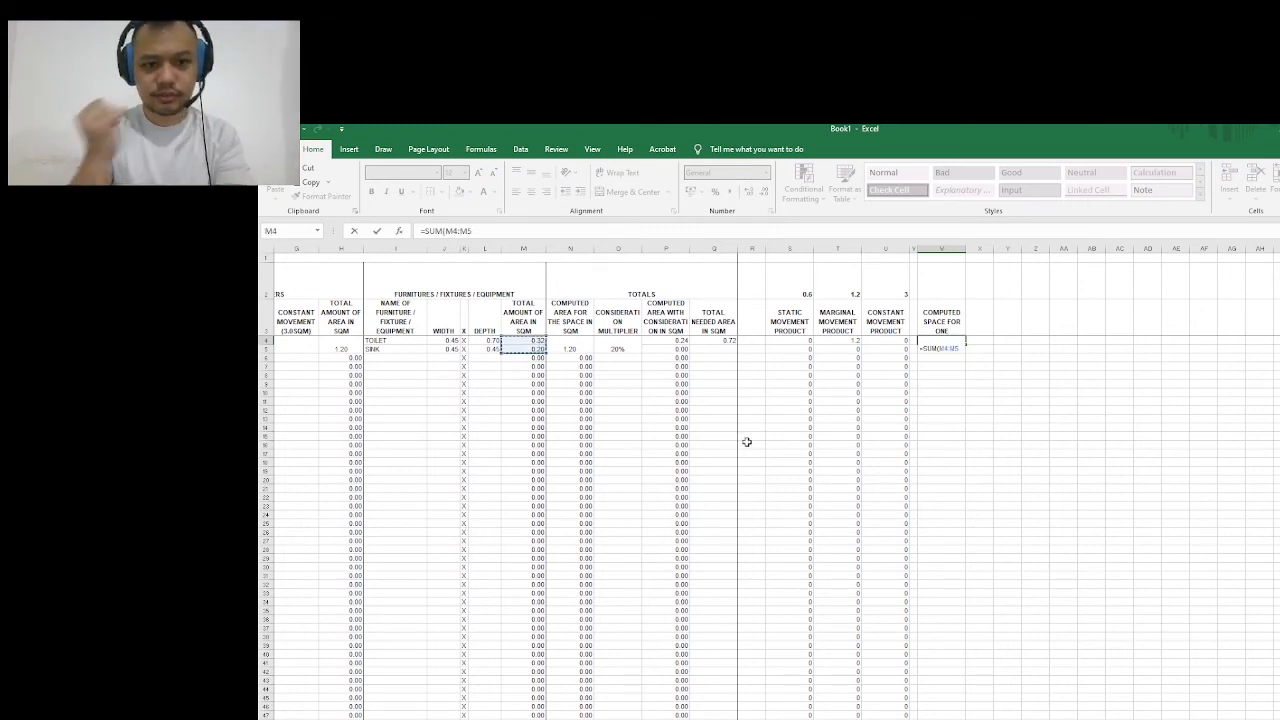
key(Return)
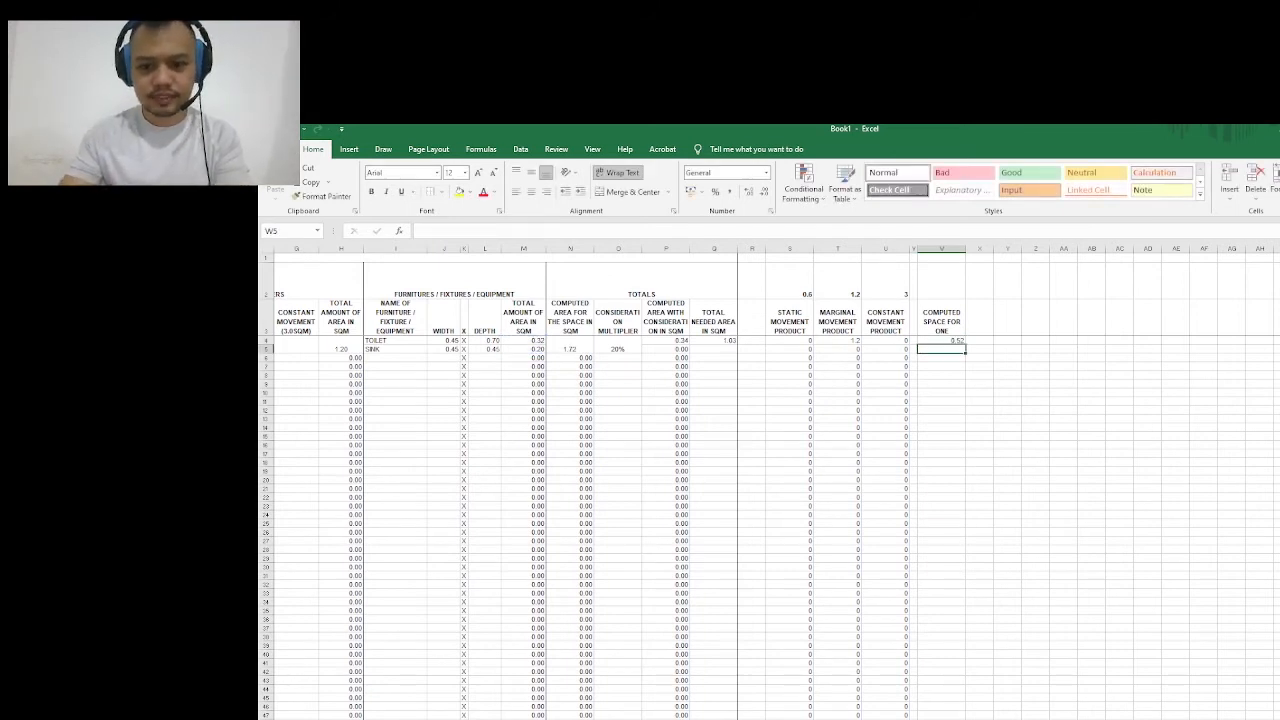
Merge and center P4:P5 under the computed area with consideration, keeping only the upper value
scroll(770, 480, left, 6)
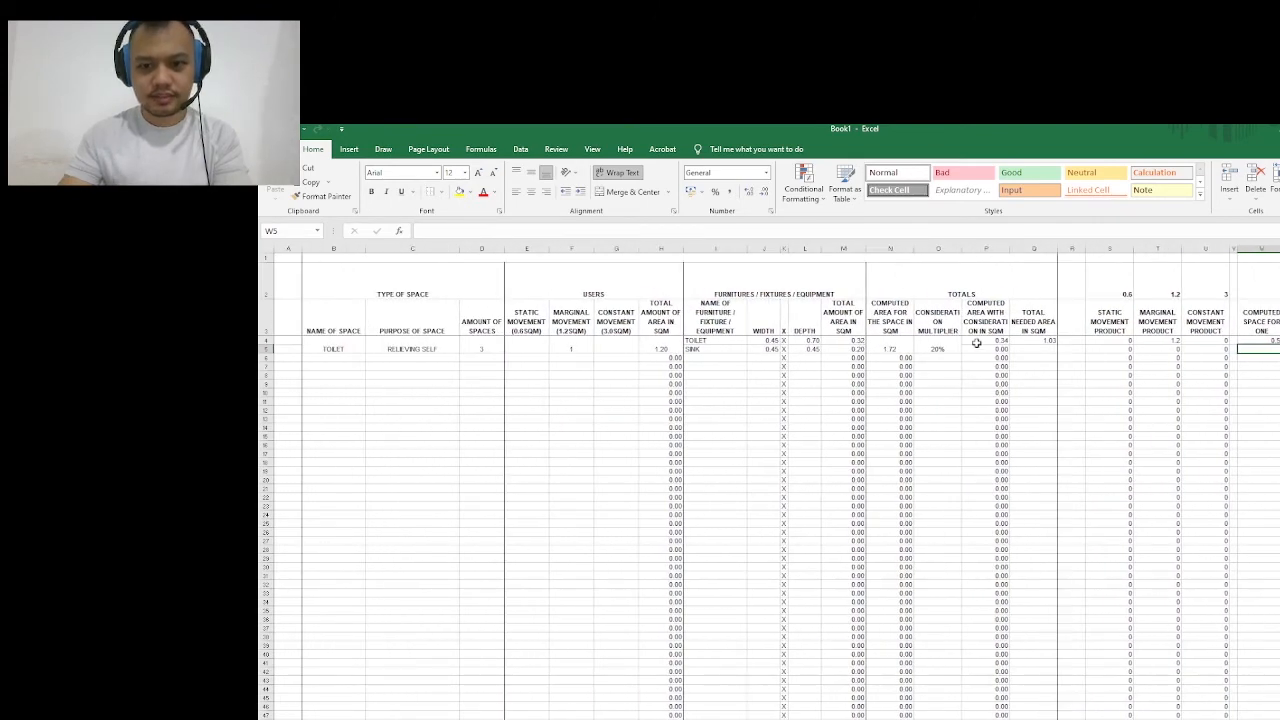
drag(976, 342, 980, 351)
click(631, 192)
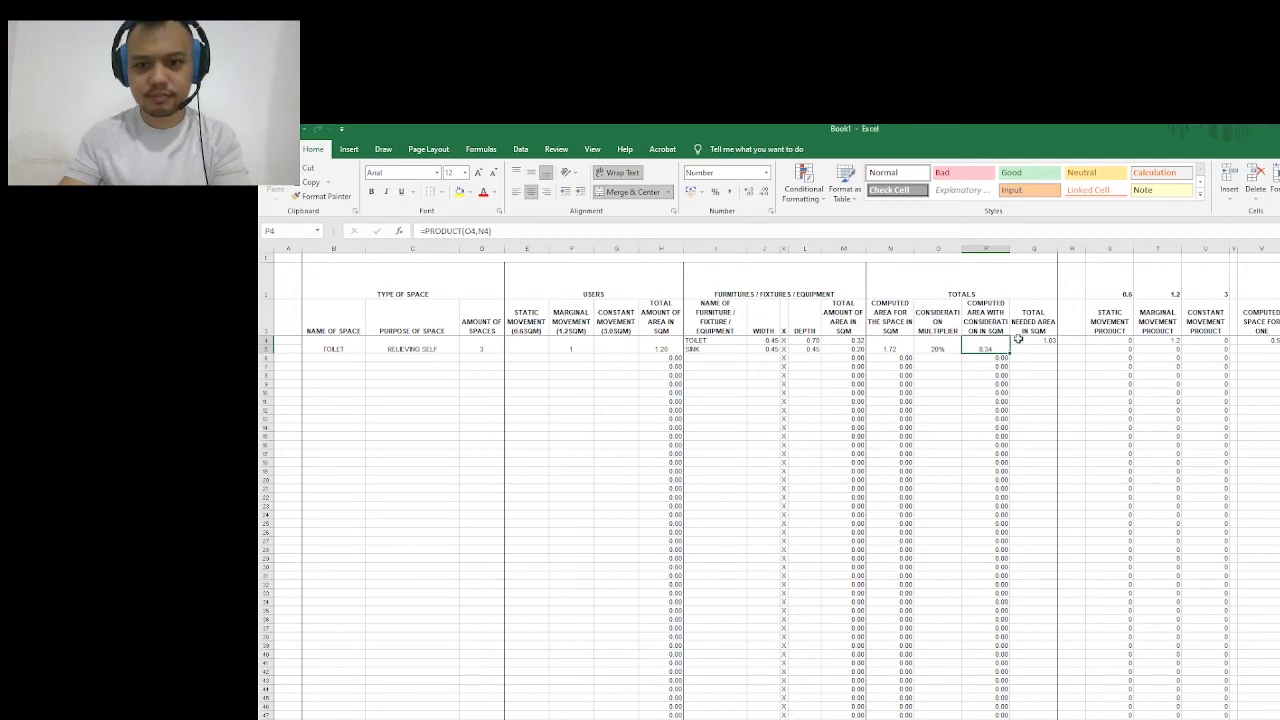
drag(1018, 340, 1025, 350)
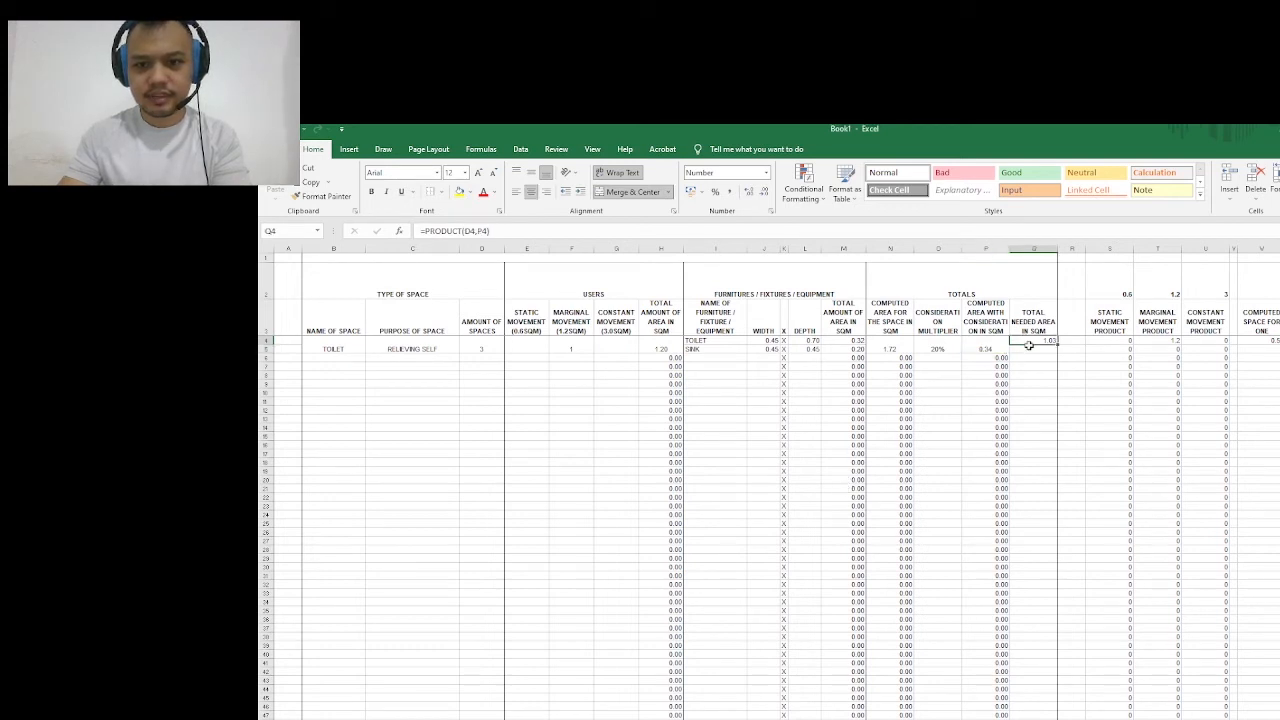
click(622, 193)
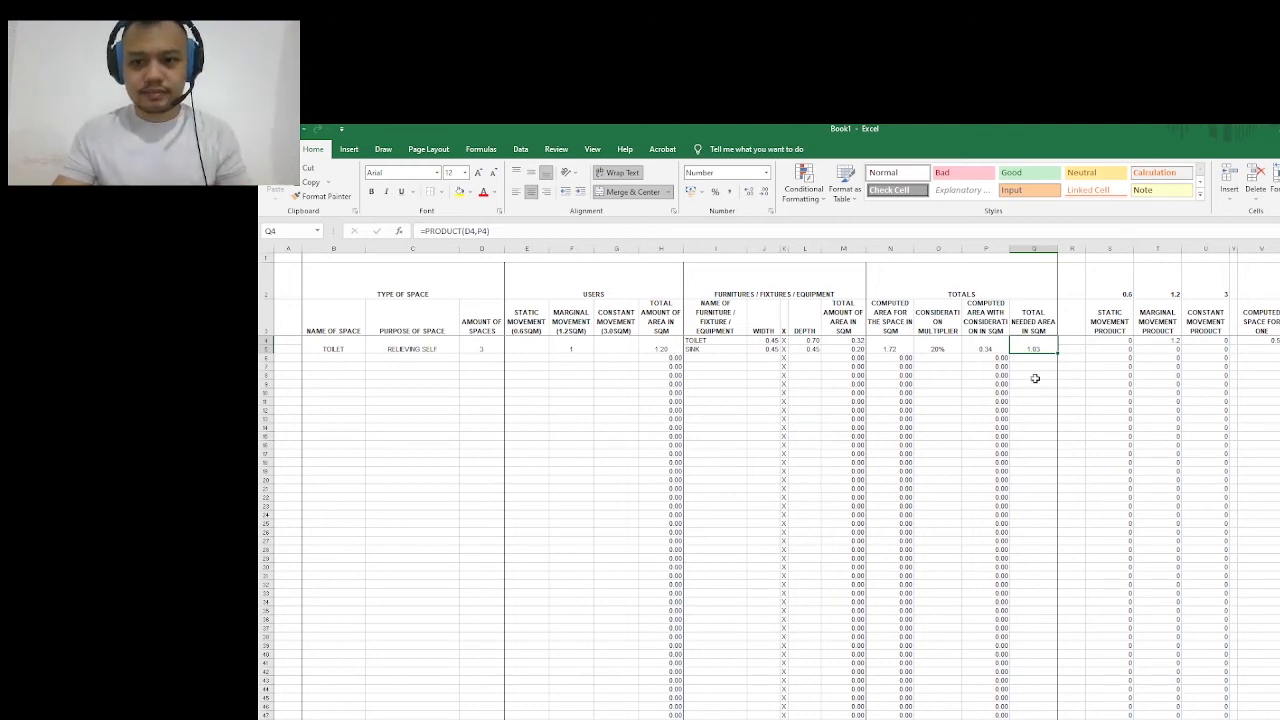
key(ctrl+z)
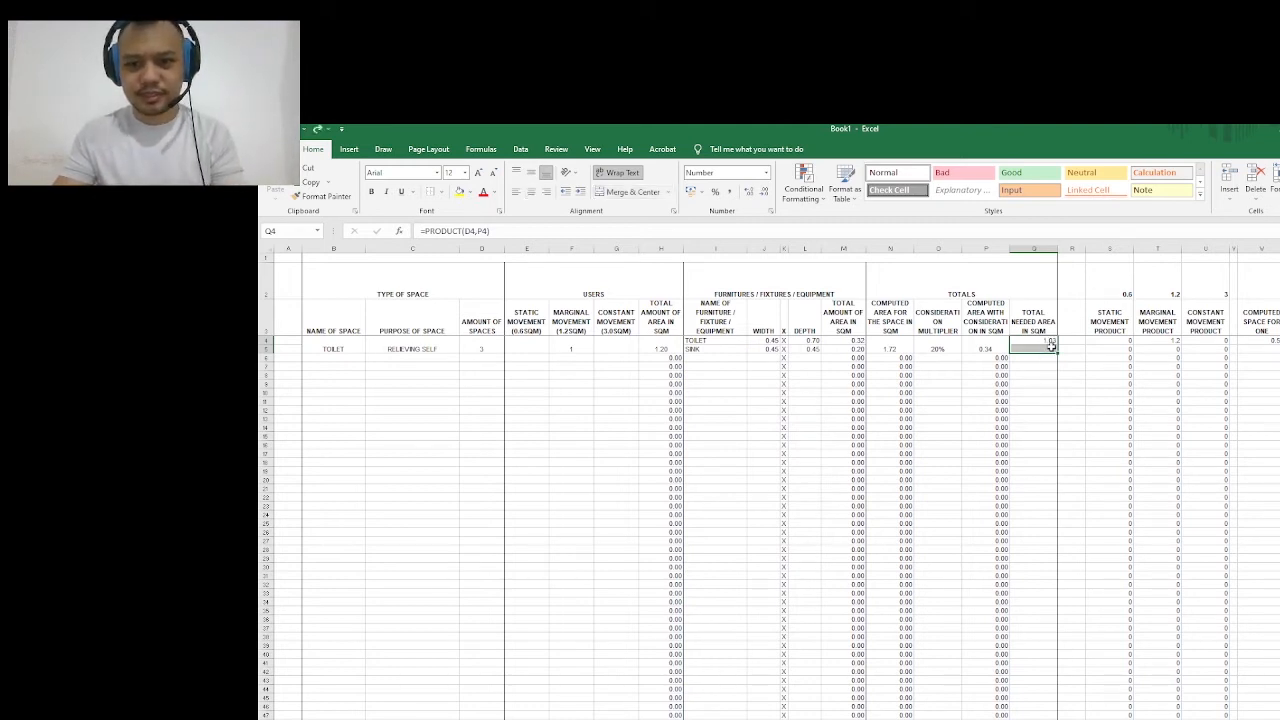
Fill the total needed area formula from Q4 down column Q to row 1000
click(1050, 341)
mouse_move(1058, 343)
mouse_down()
mouse_move(1058, 718)
mouse_move(1058, 700)
mouse_up()
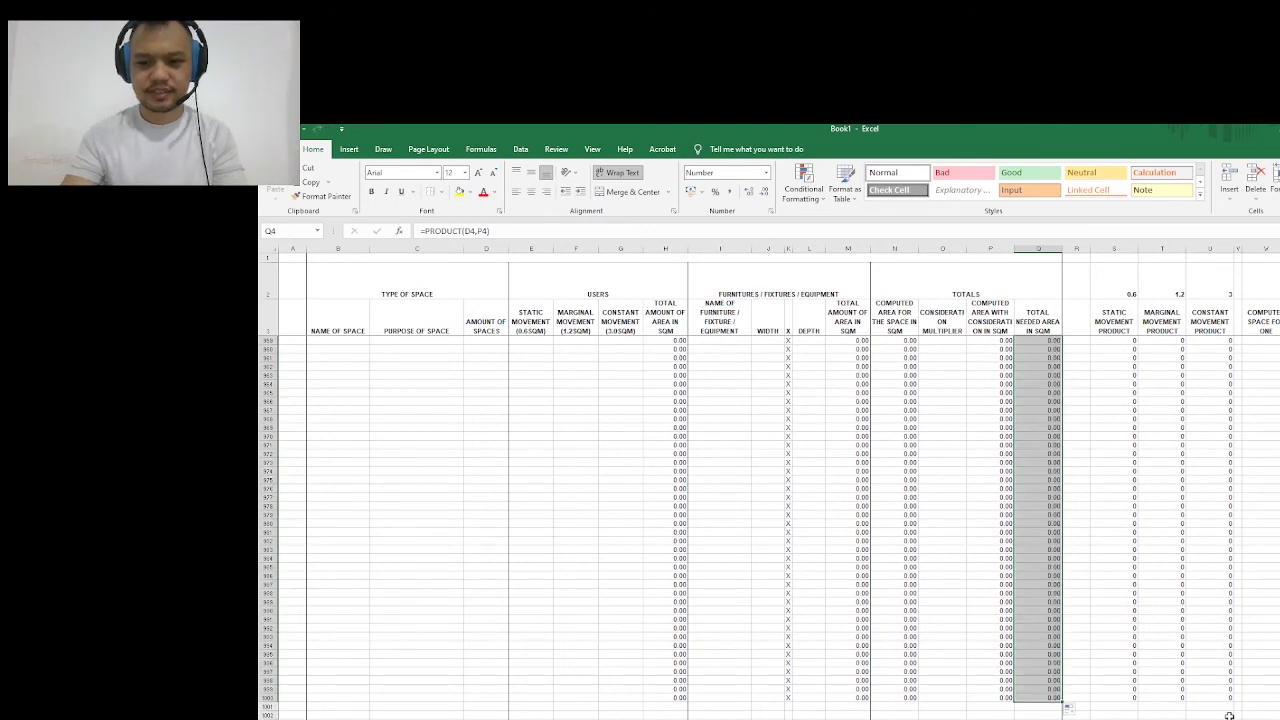
scroll(768, 528, up, 1)
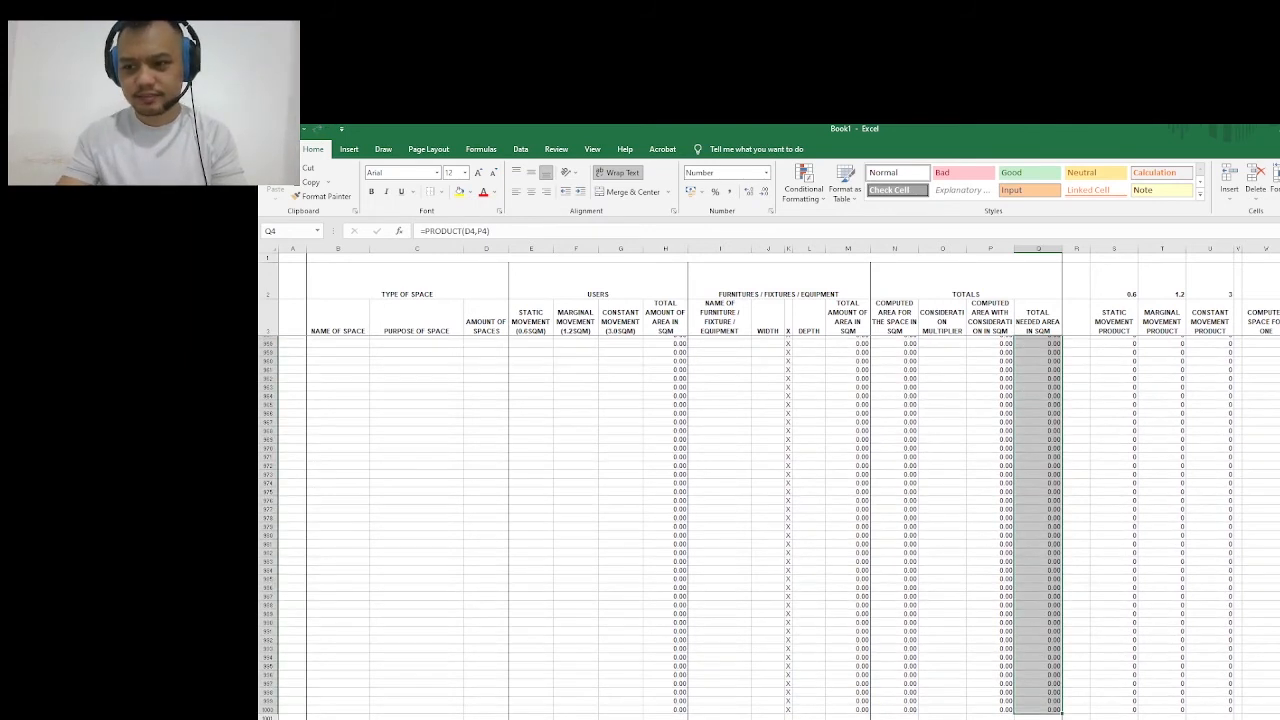
scroll(768, 528, up, 20)
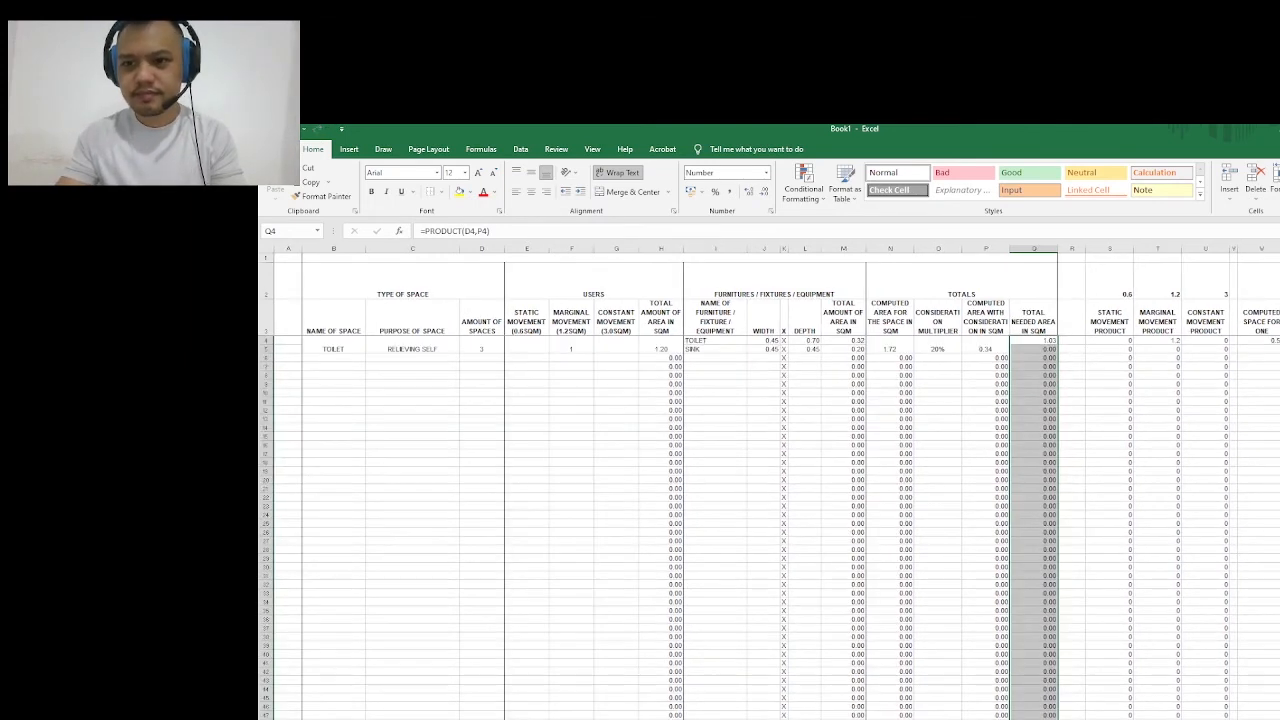
Merge and center Q4:Q5 under the total needed area, keeping only the upper value
click(1074, 394)
drag(1049, 341, 1045, 349)
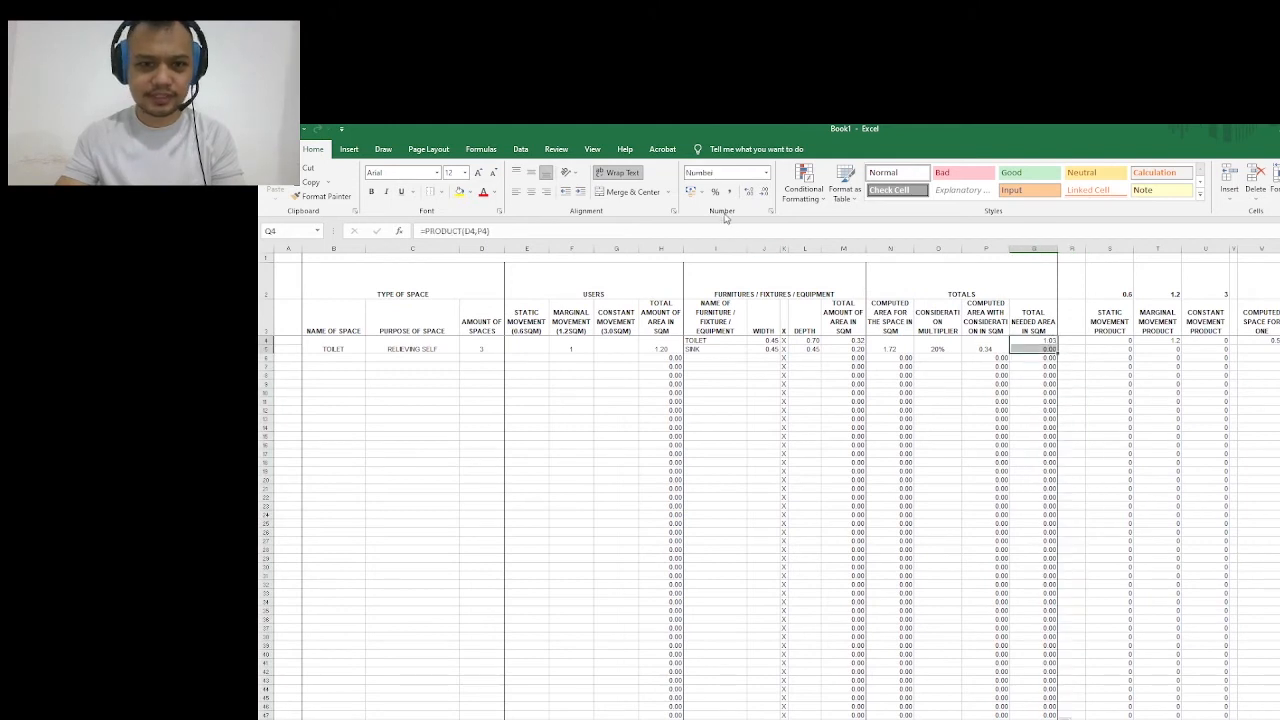
click(617, 194)
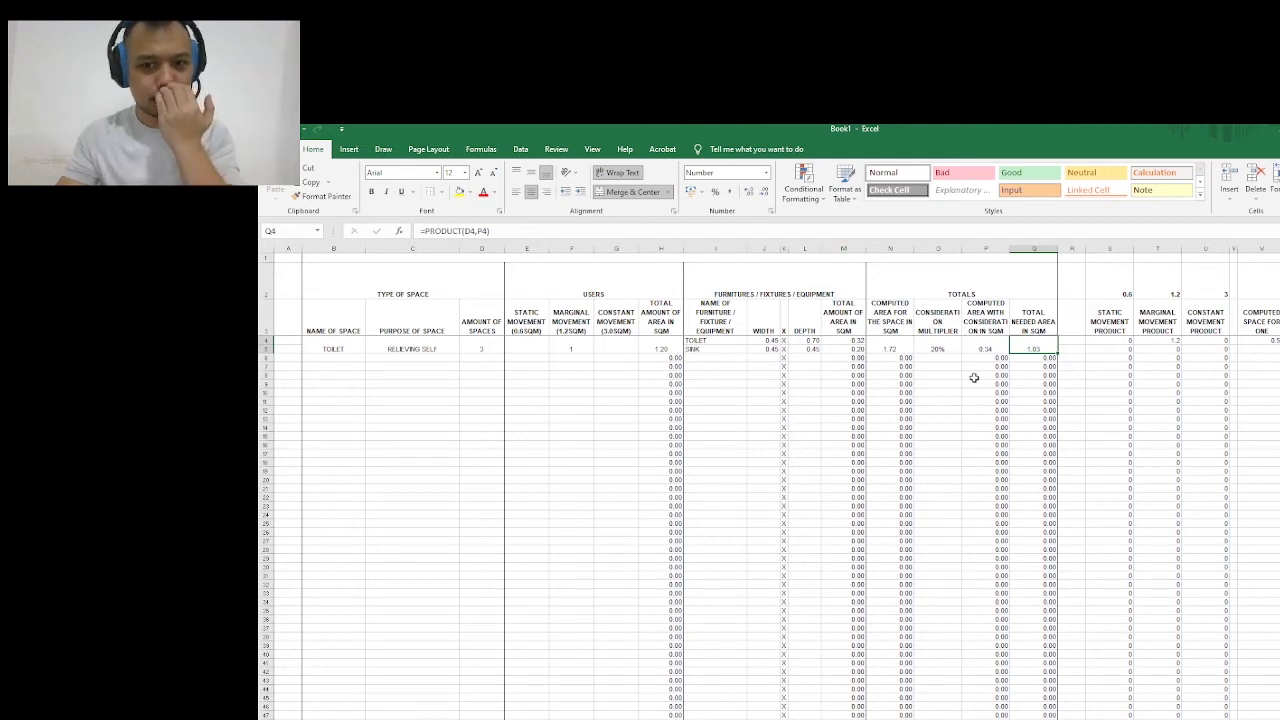
click(890, 347)
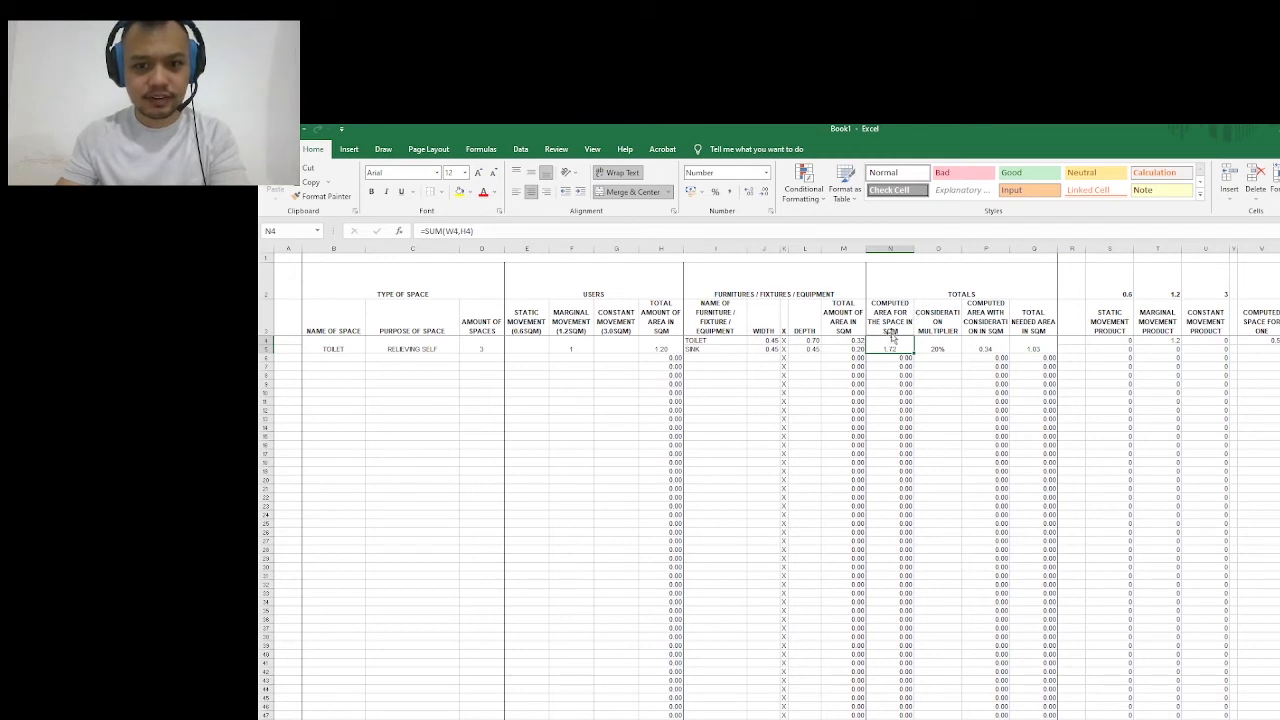
click(994, 346)
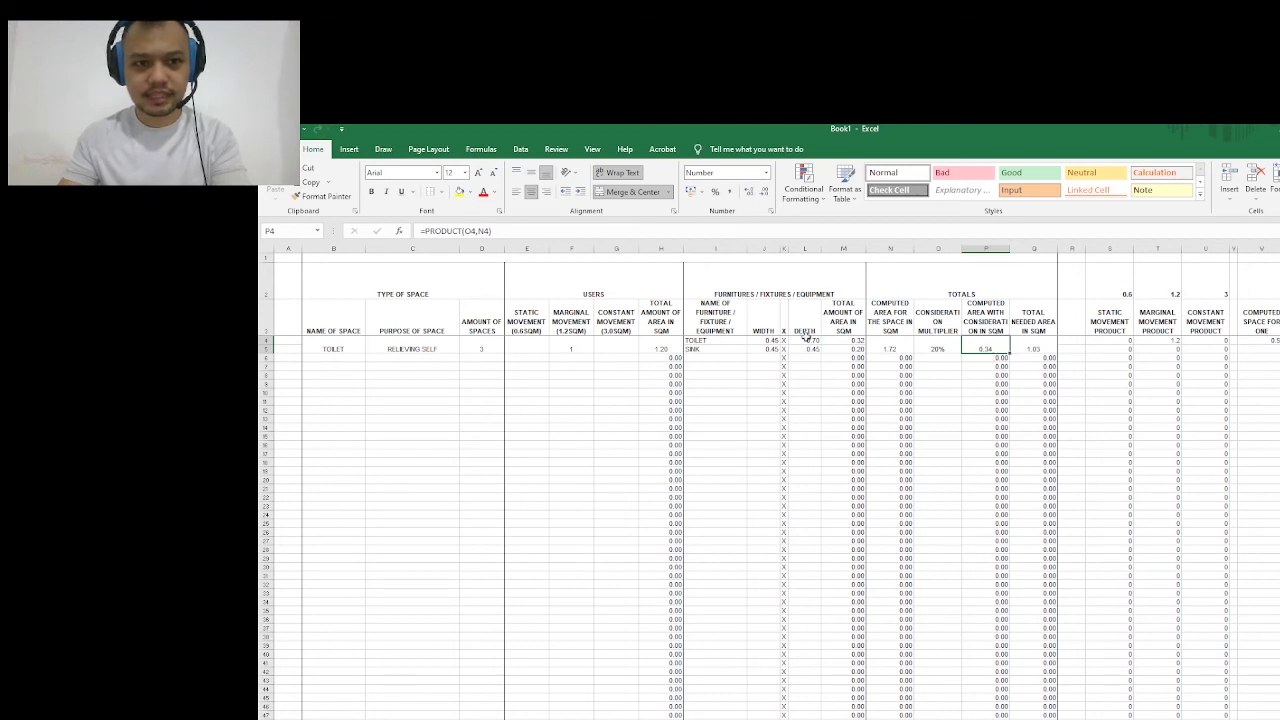
click(504, 234)
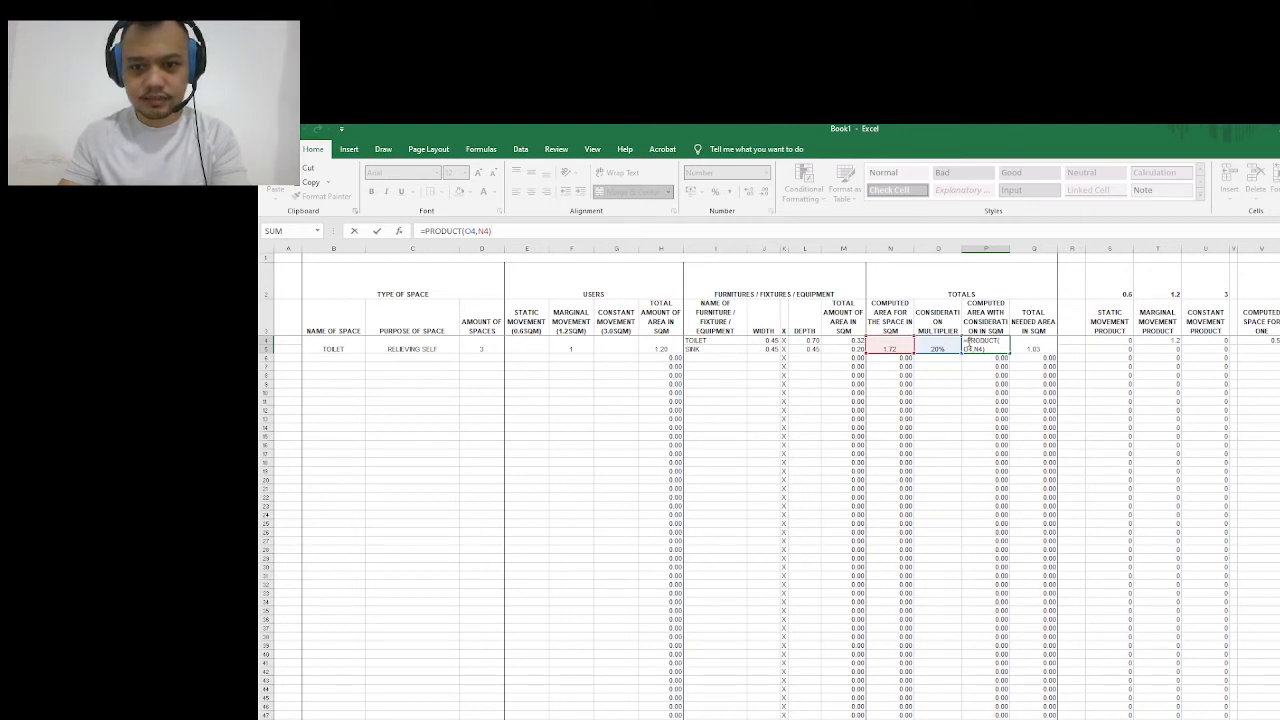
click(970, 343)
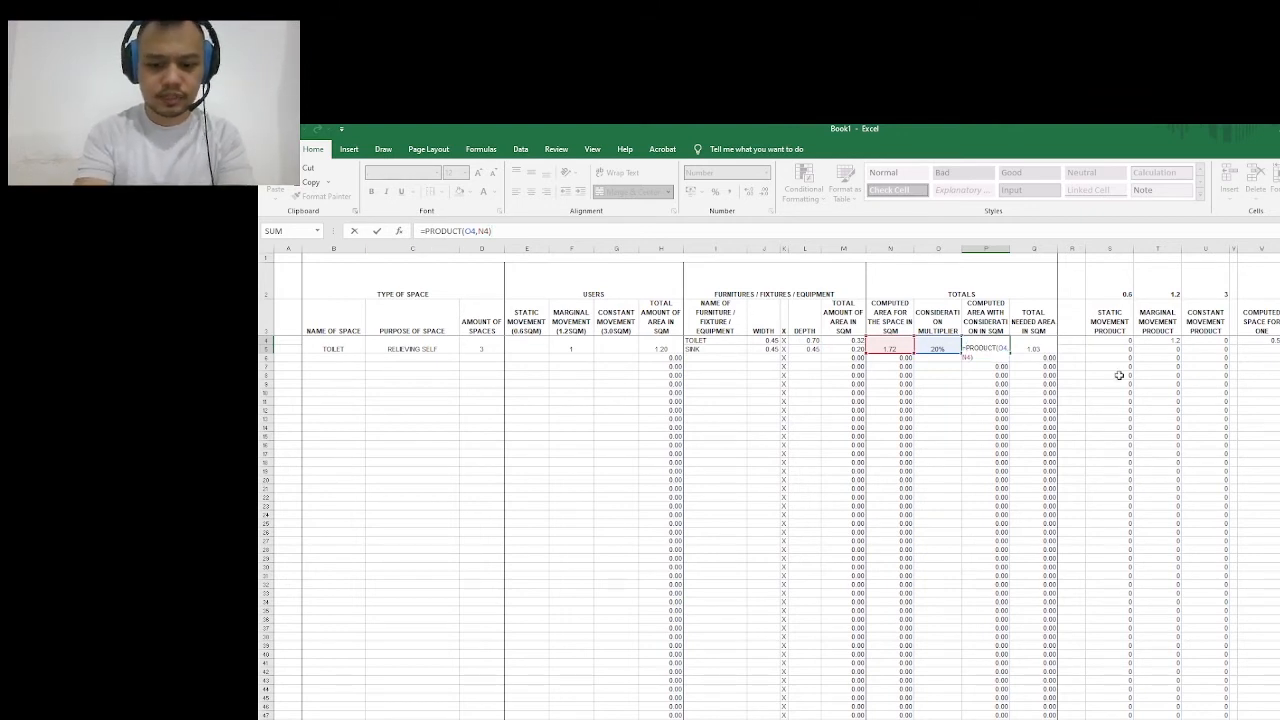
text(()
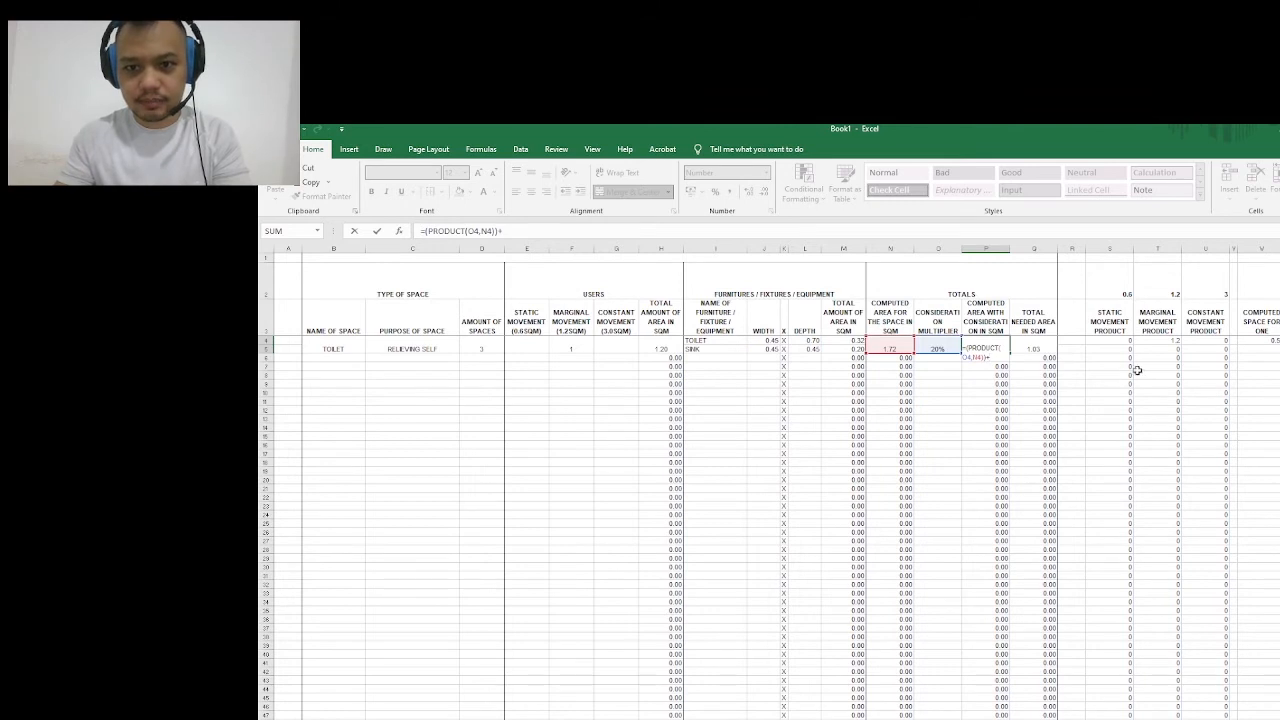
click(890, 345)
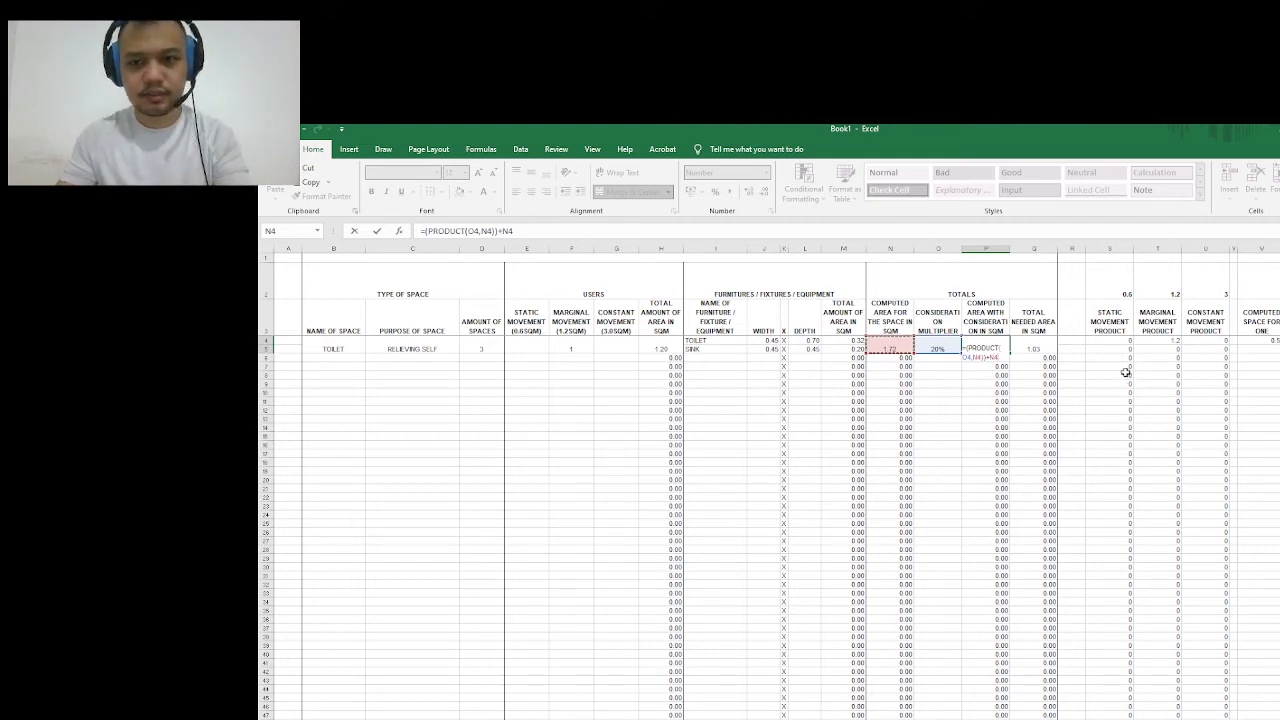
key(Escape)
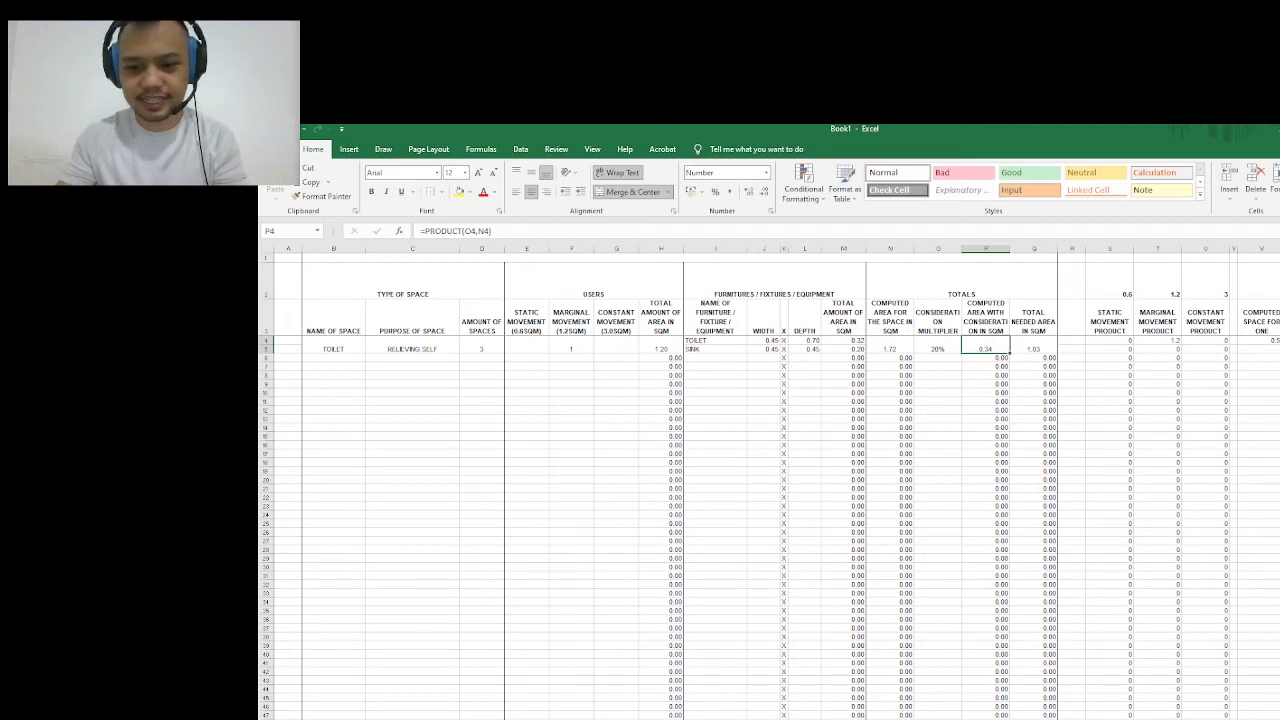
Examine the formulas behind the toilet's total needed area and computed area with consideration, and check the empty cells in column X
scroll(777, 482, right, 1)
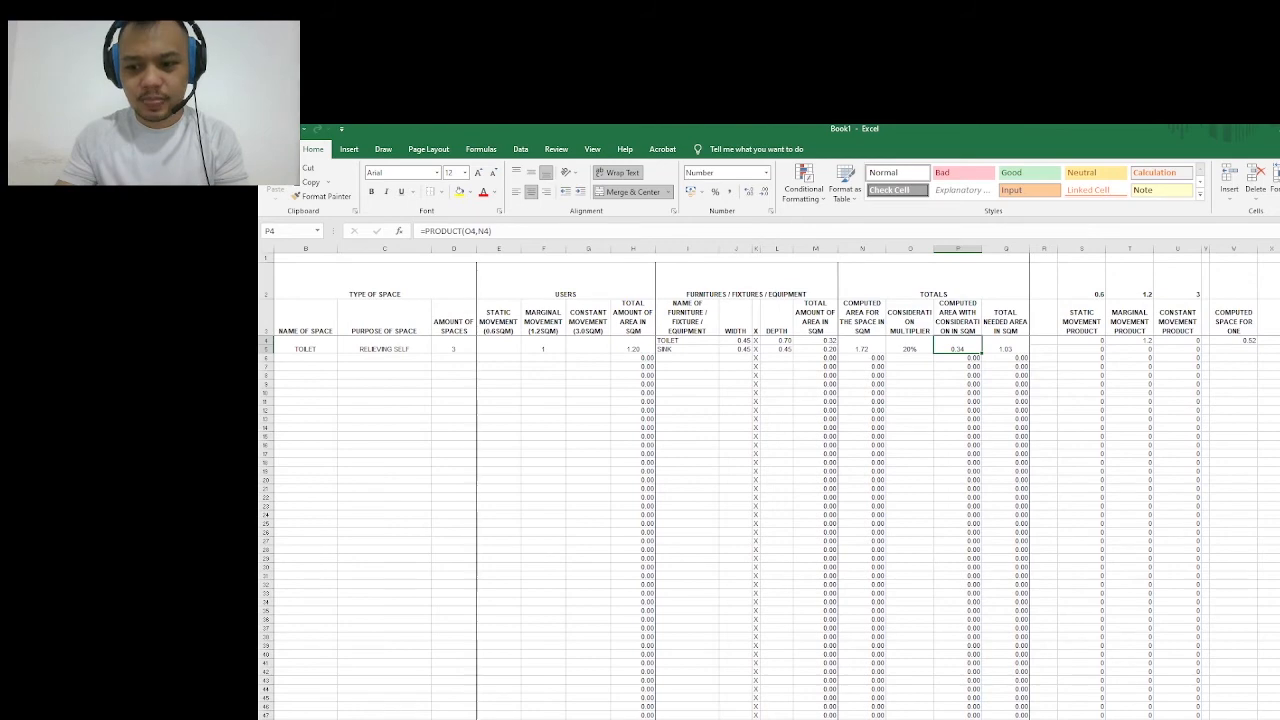
scroll(777, 482, right, 3)
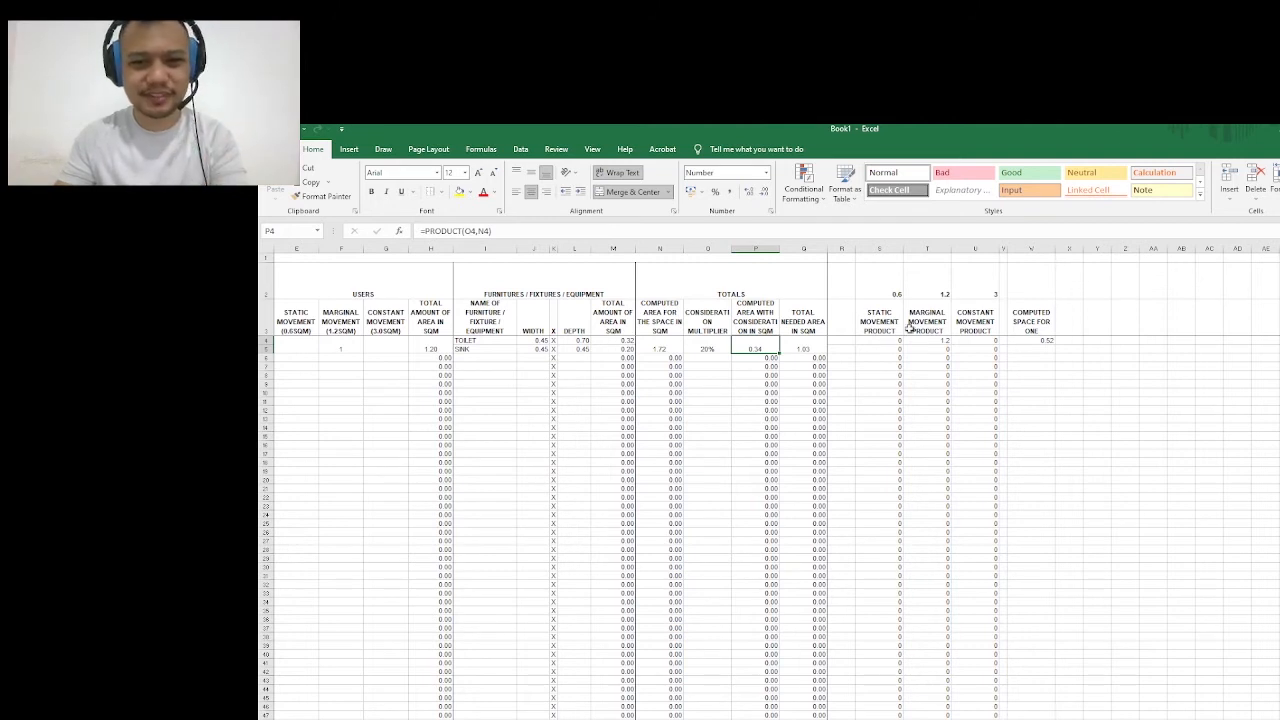
click(804, 349)
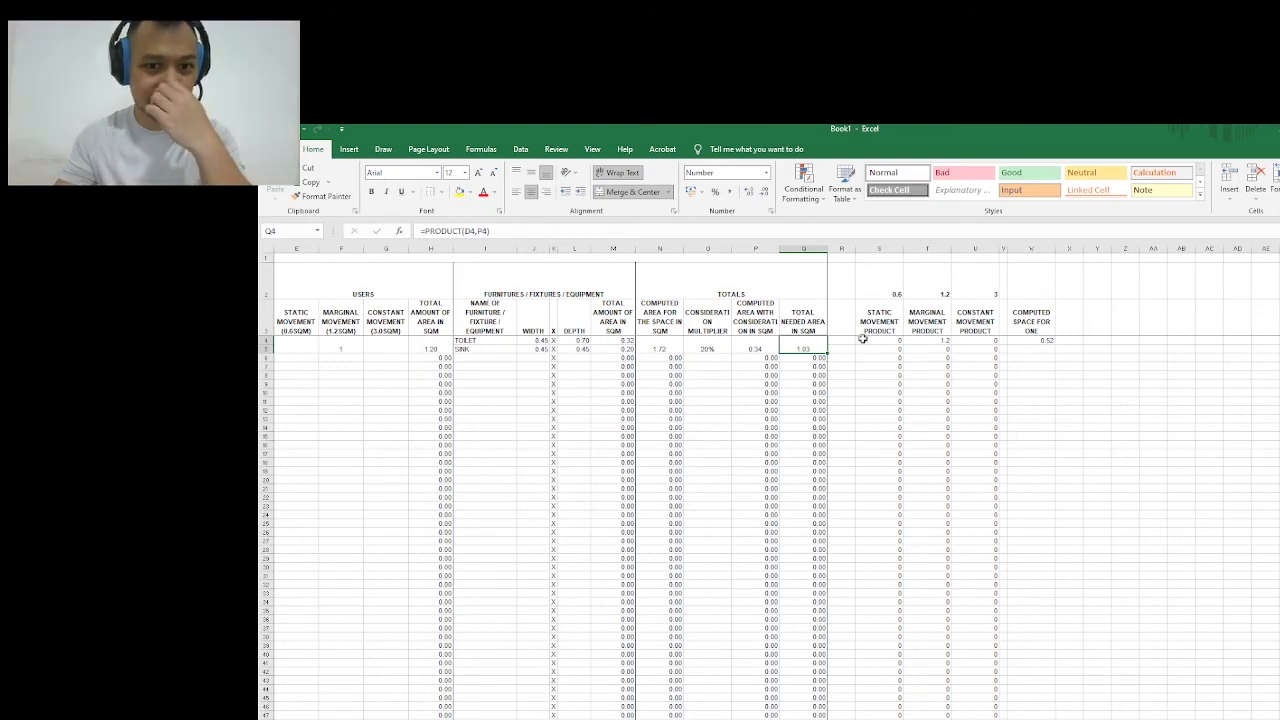
click(714, 349)
click(744, 347)
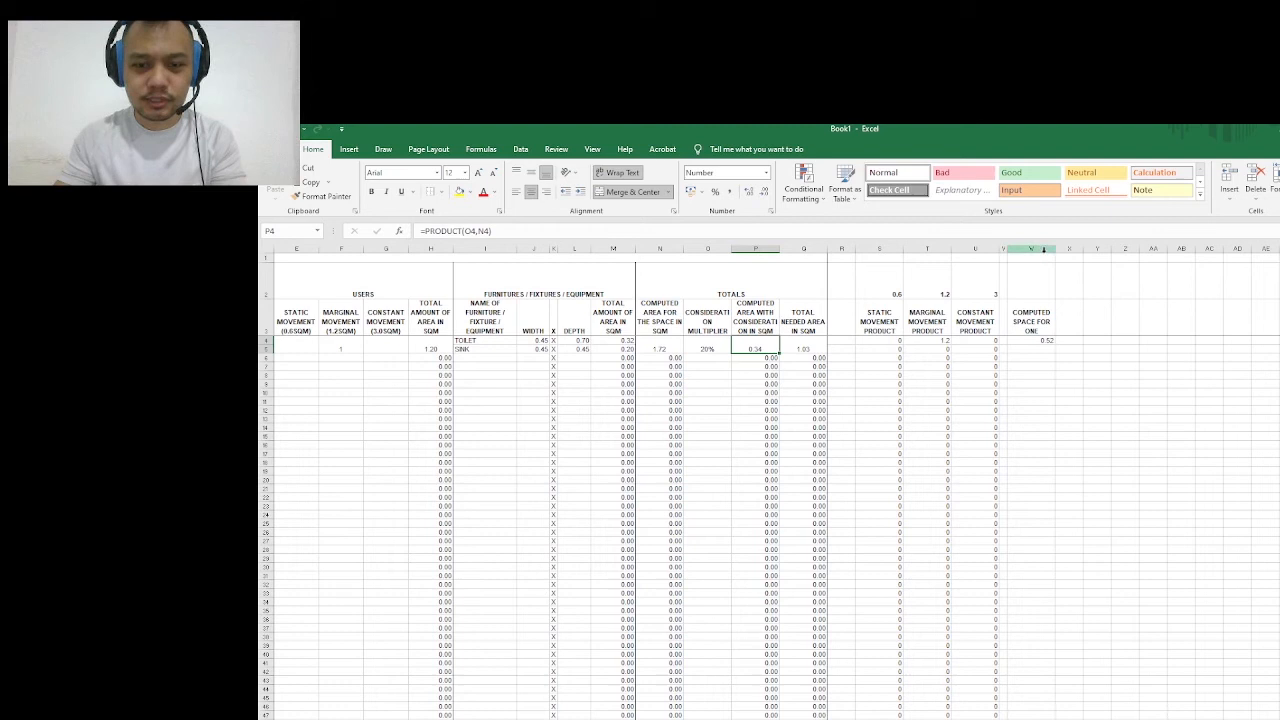
click(1075, 341)
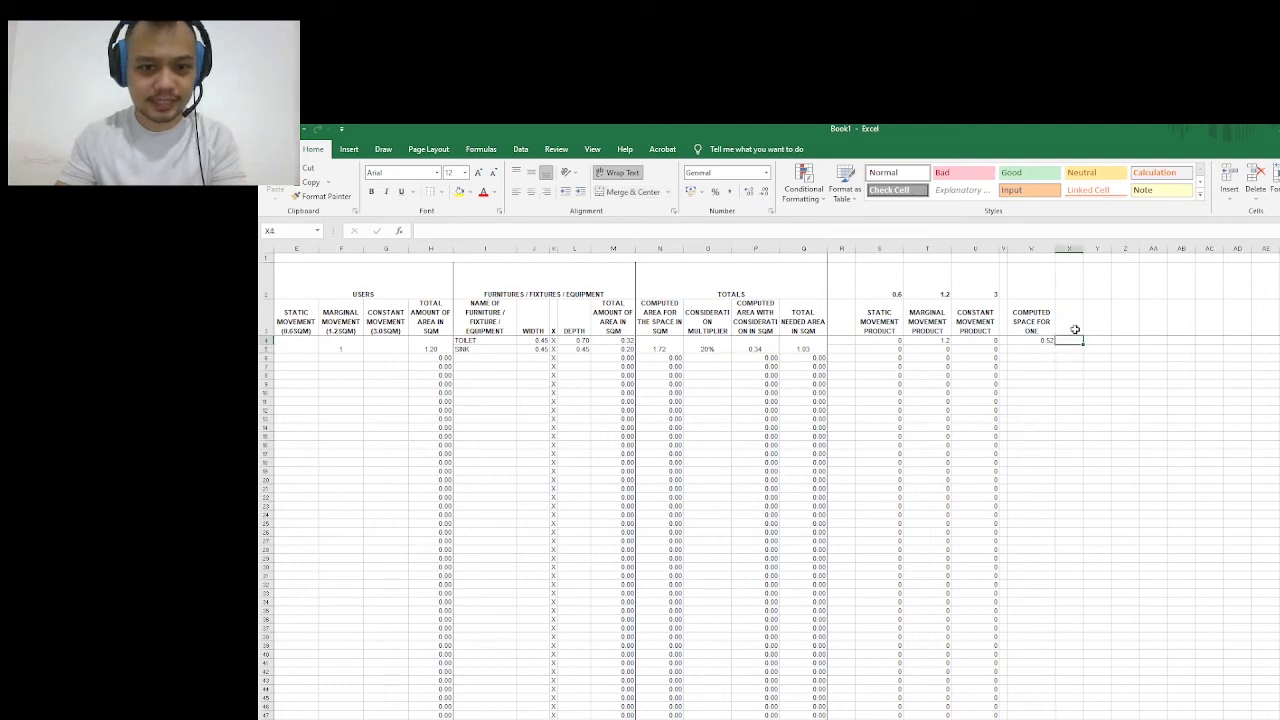
click(1075, 329)
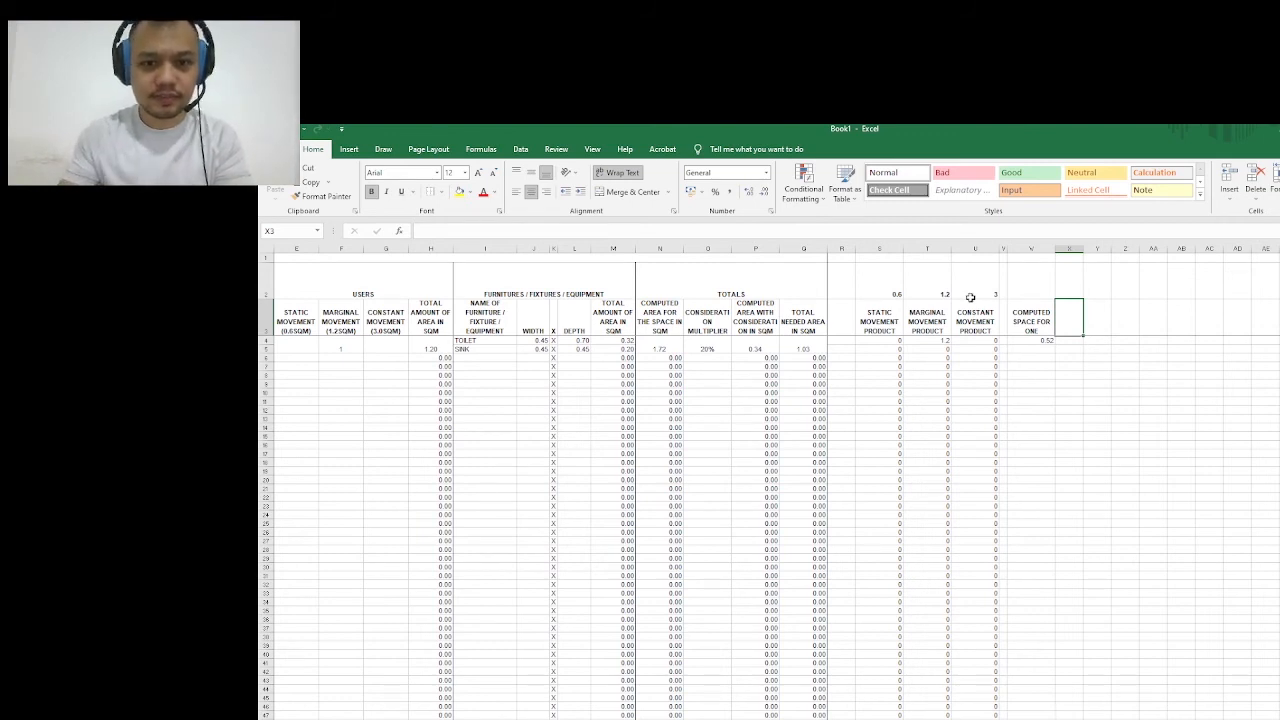
Copy the computed area with consideration from P4 into X4 and unmerge the pasted cells X4:X5
click(769, 343)
key(ctrl+c)
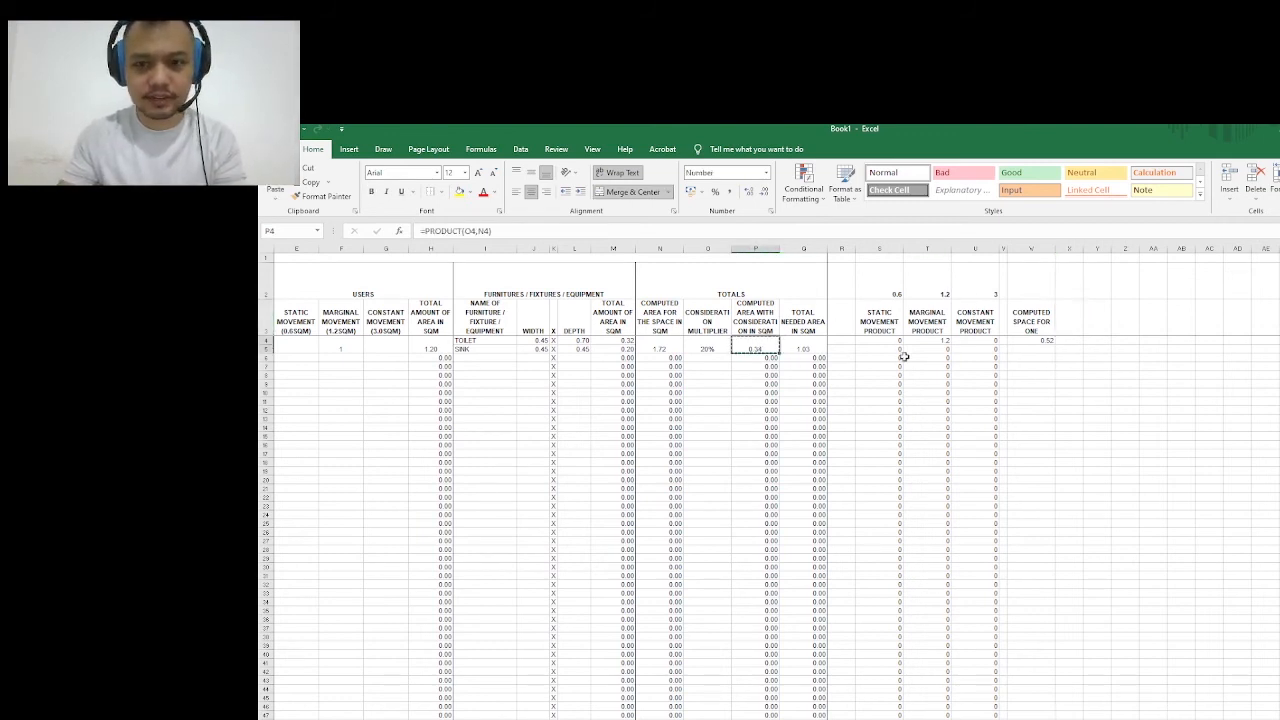
click(1071, 341)
key(ctrl+v)
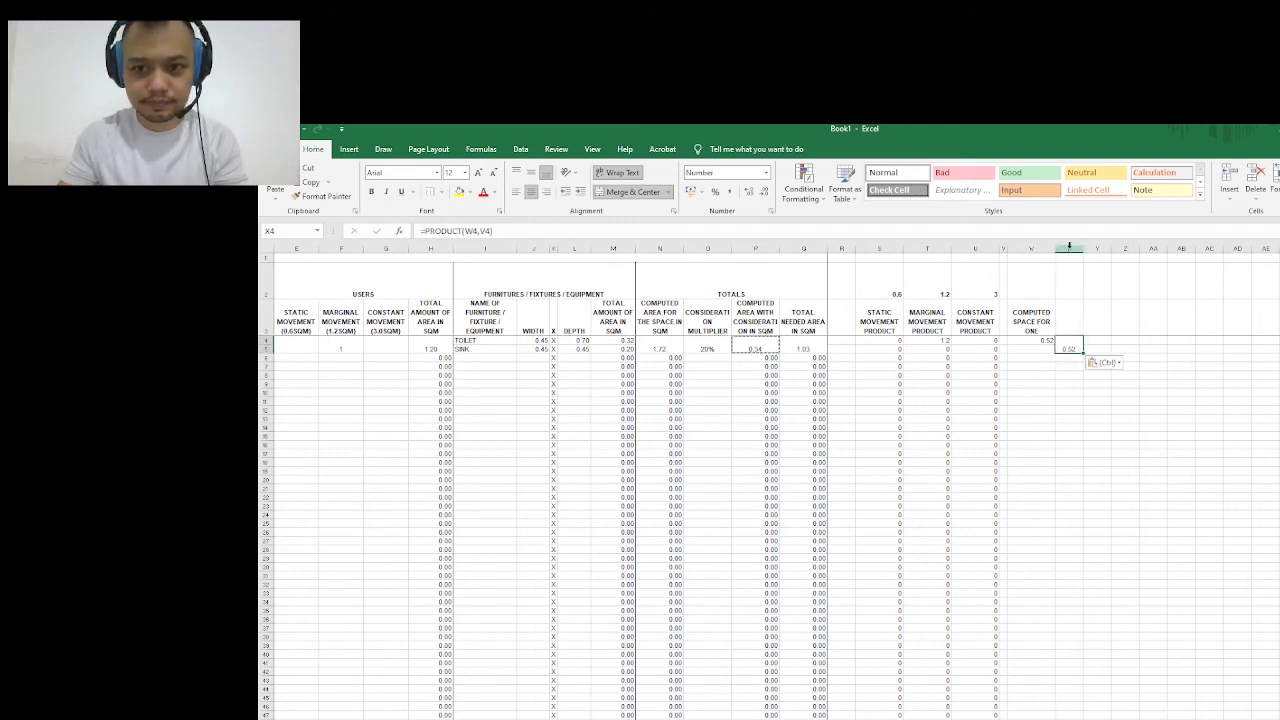
click(1068, 318)
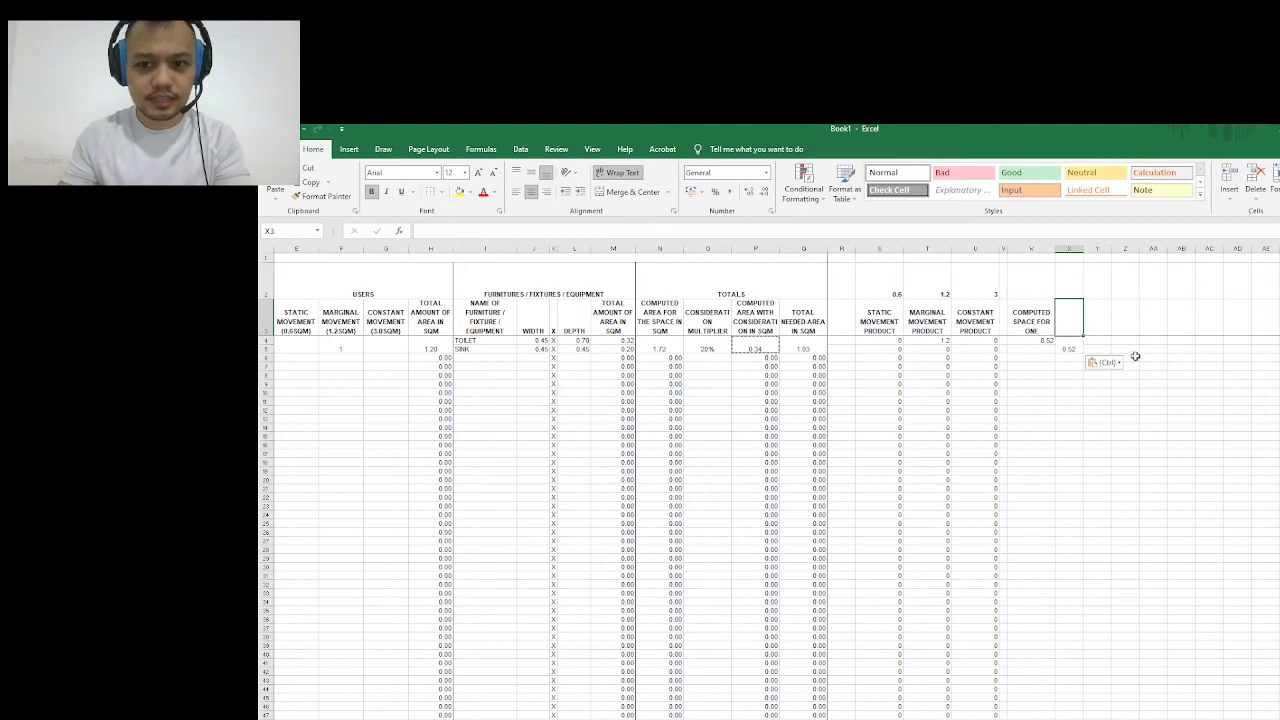
click(1069, 341)
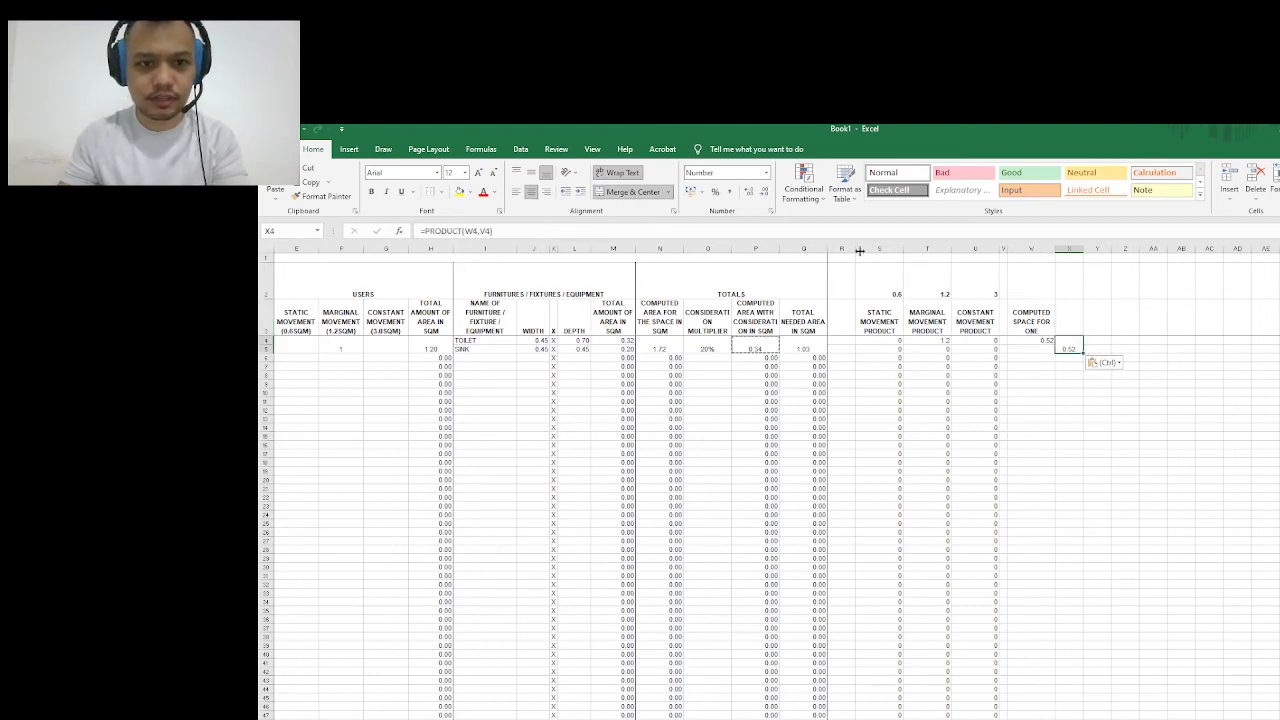
key(Escape)
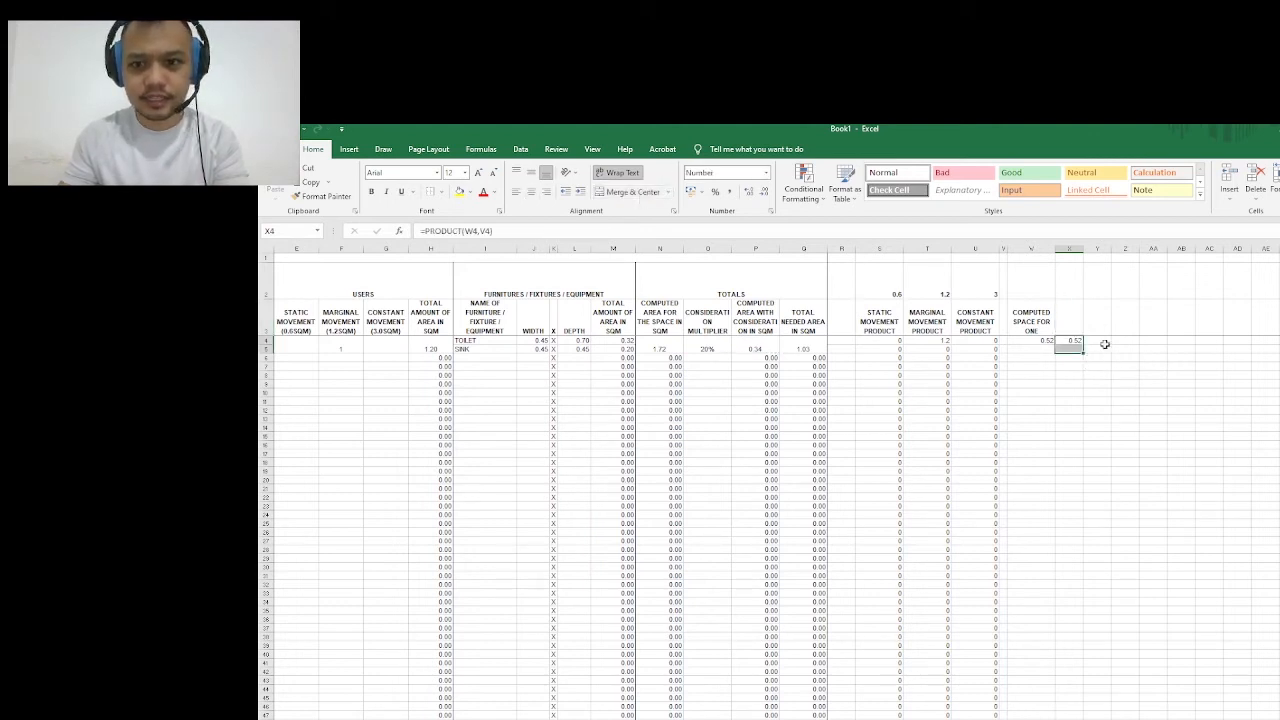
Enter the heading COMPUTED CONSIDERATION MULTIPLIER in X3, beside Computed Space for One
click(1071, 313)
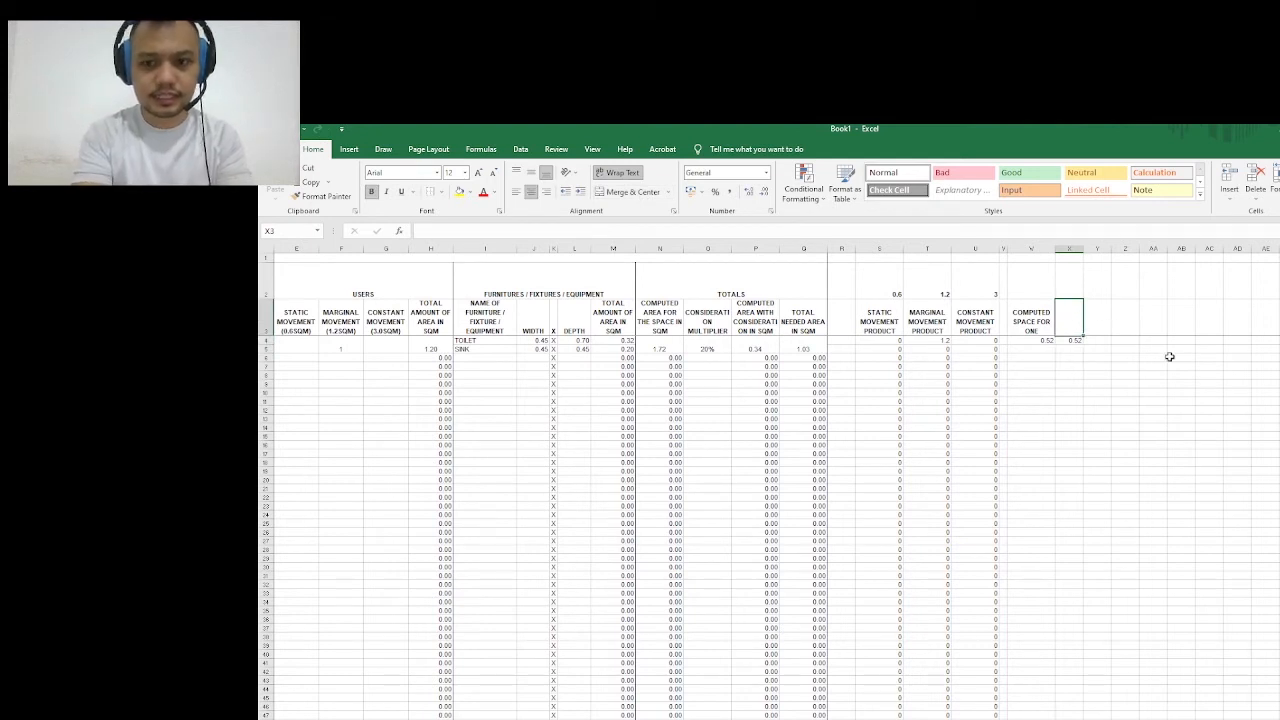
text(cOM)
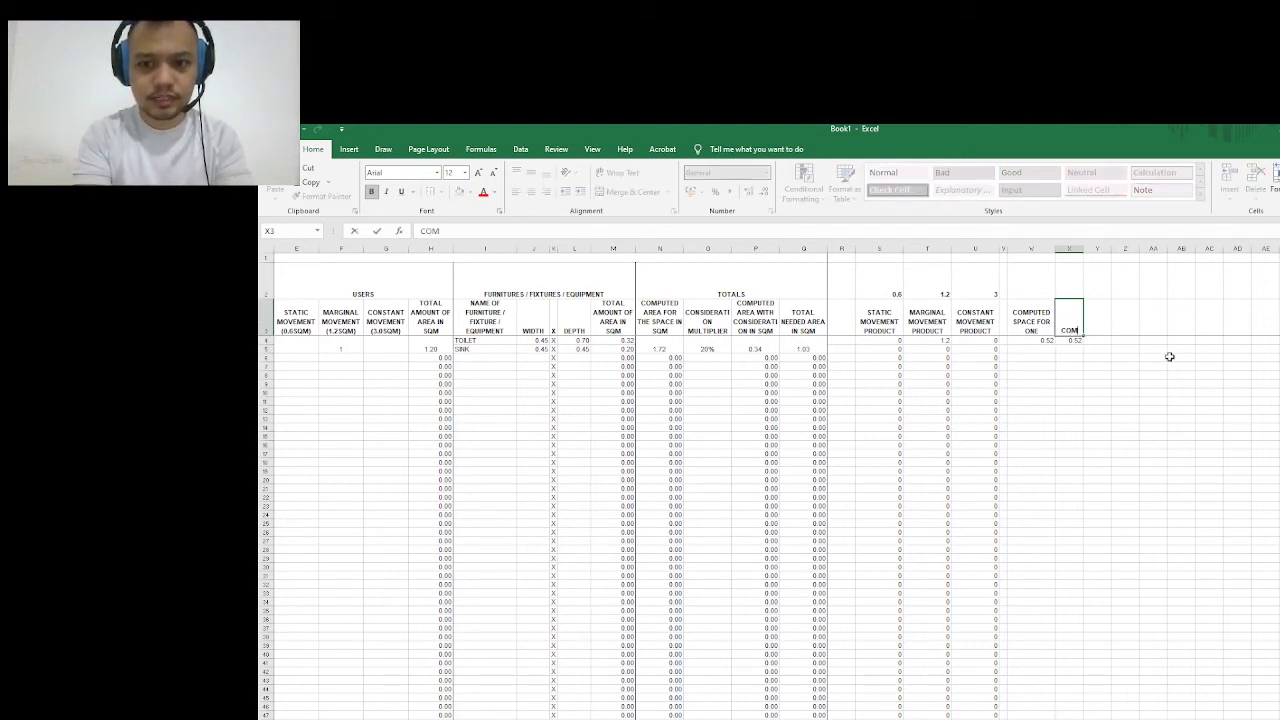
text(PUTED CONSIDERATION MULT)
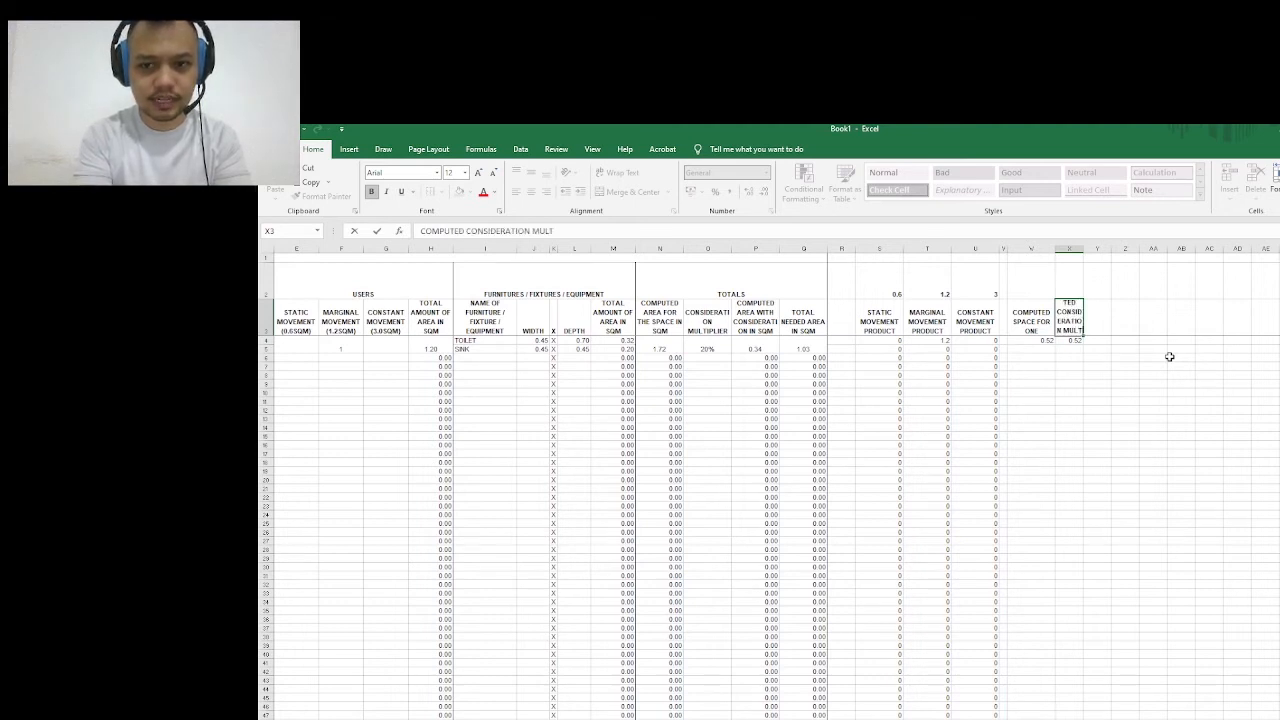
text(IPLIER)
key(Return)
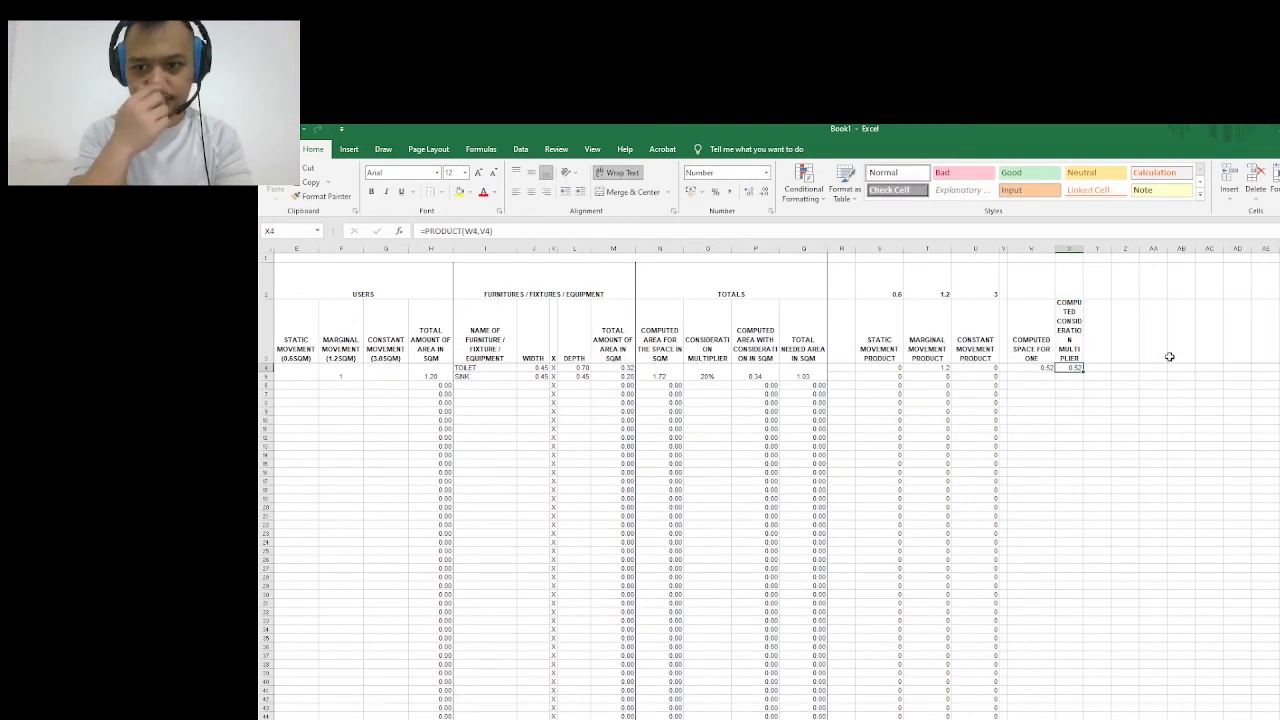
Set the width of column X to 14 to fit its heading
click(1076, 248)
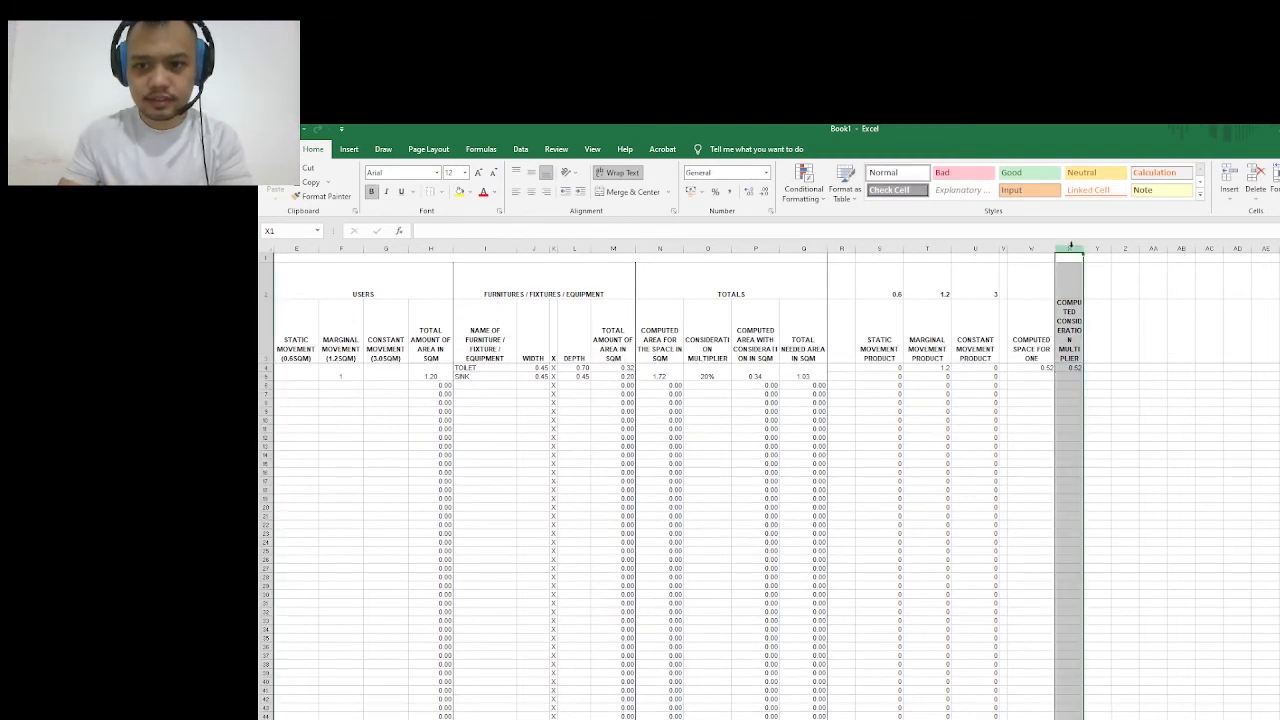
click(1127, 401)
text(14)
key(Return)
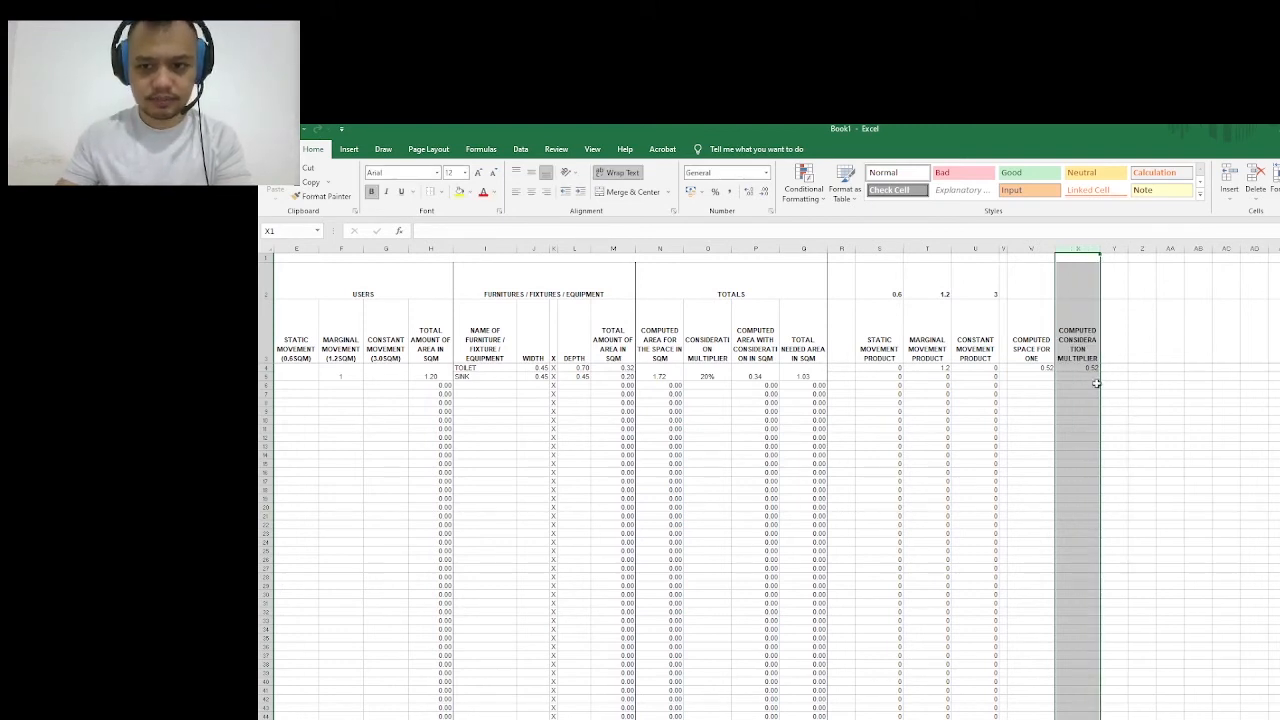
Replace the formula in X4 with =PRODUCT(O4,N4) to multiply the consideration percentage by the computed area for the space
click(1088, 368)
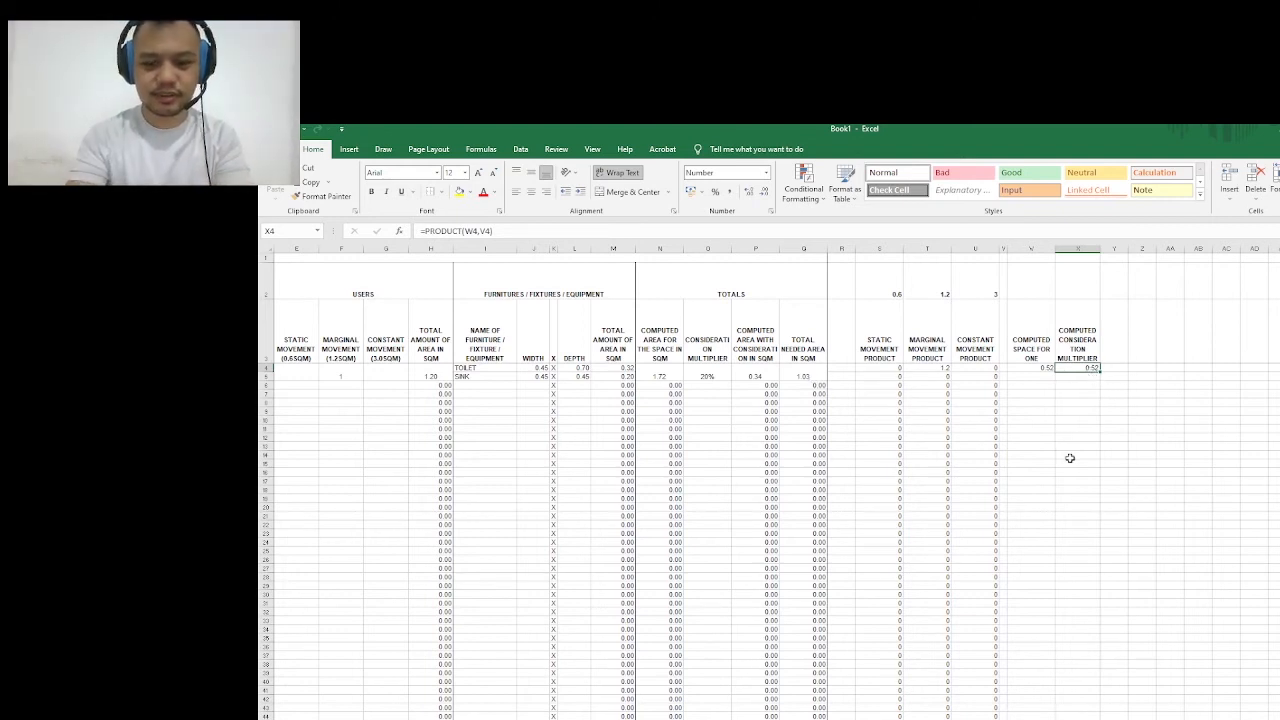
text(=P)
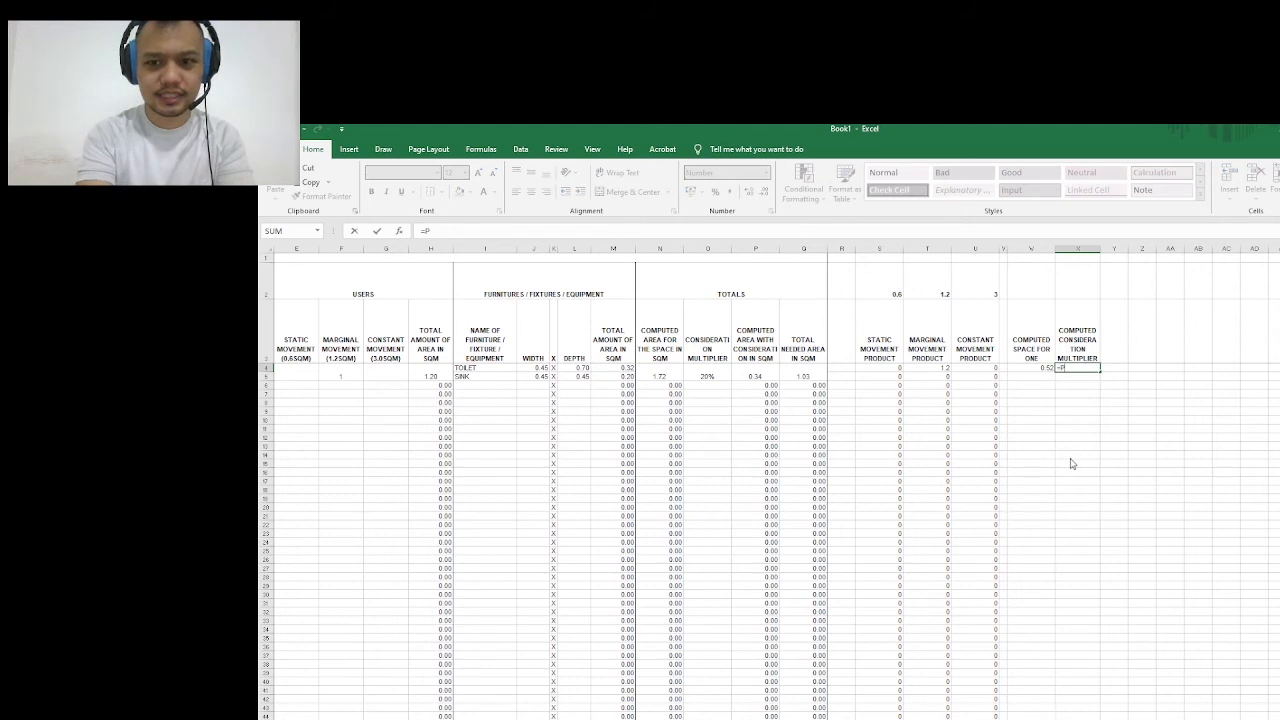
text(RODU)
key(BackSpace)
text(RODUCT()
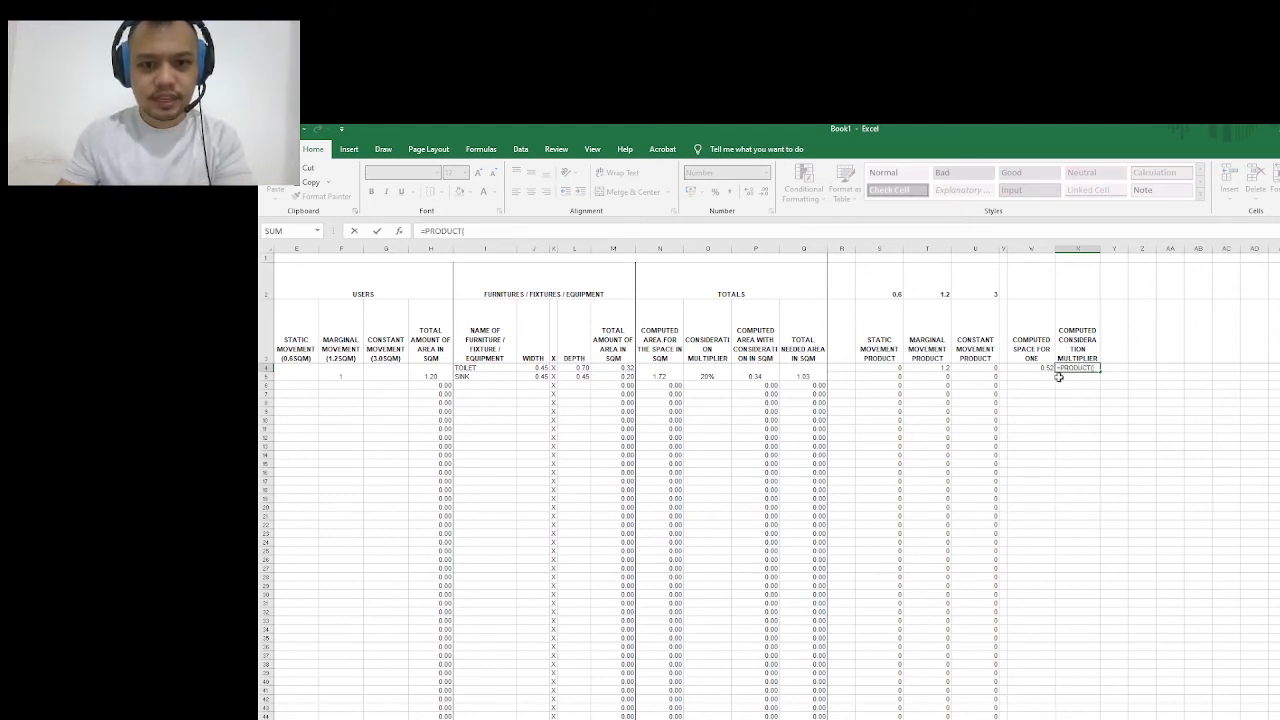
click(707, 375)
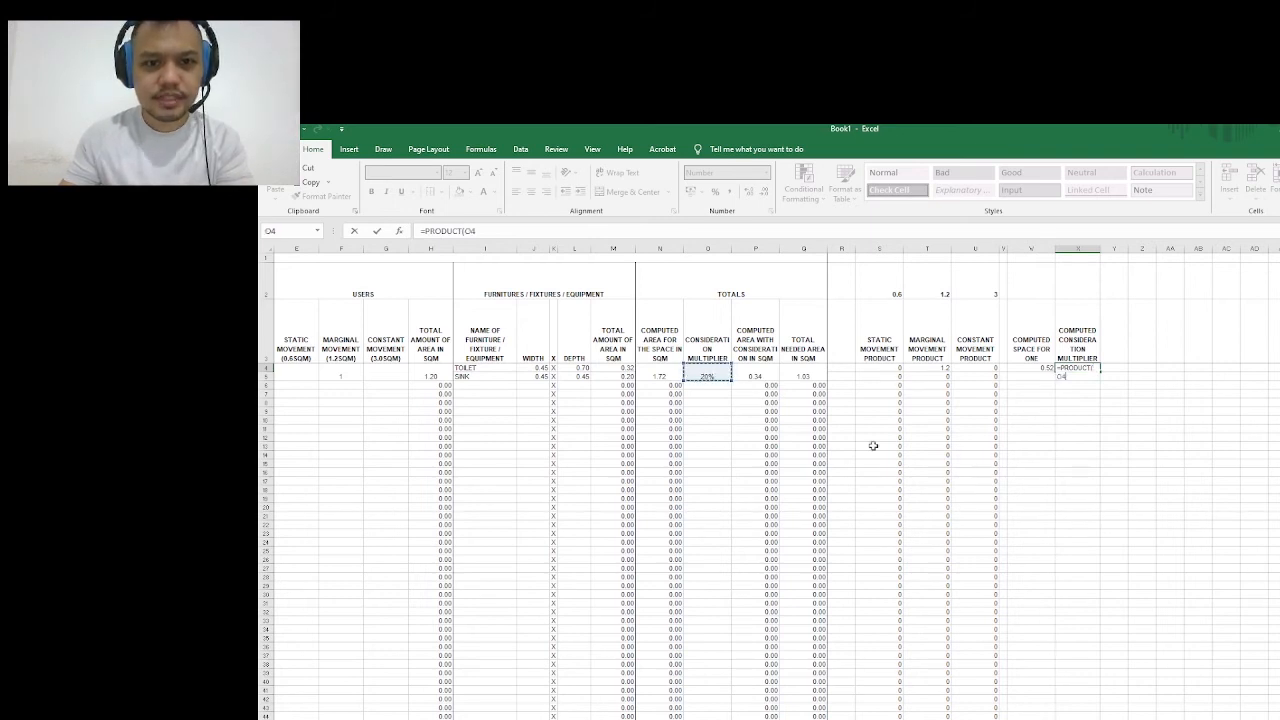
text(,)
click(659, 372)
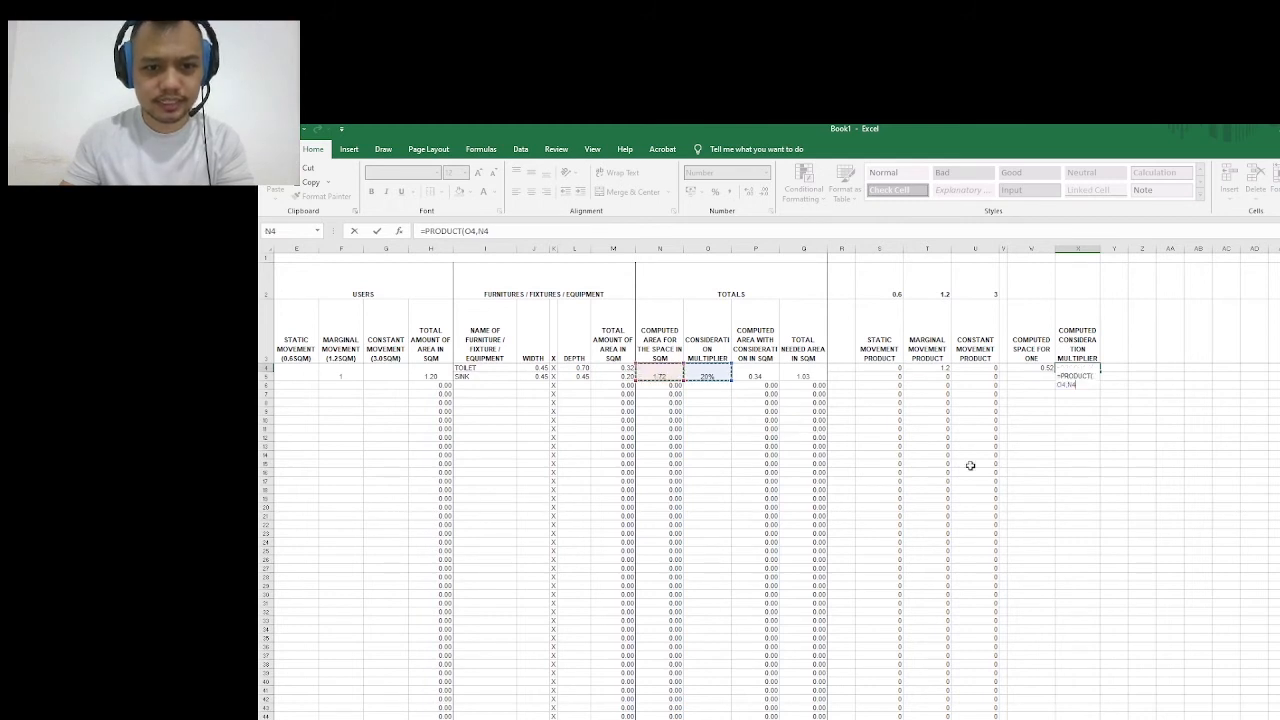
key(Return)
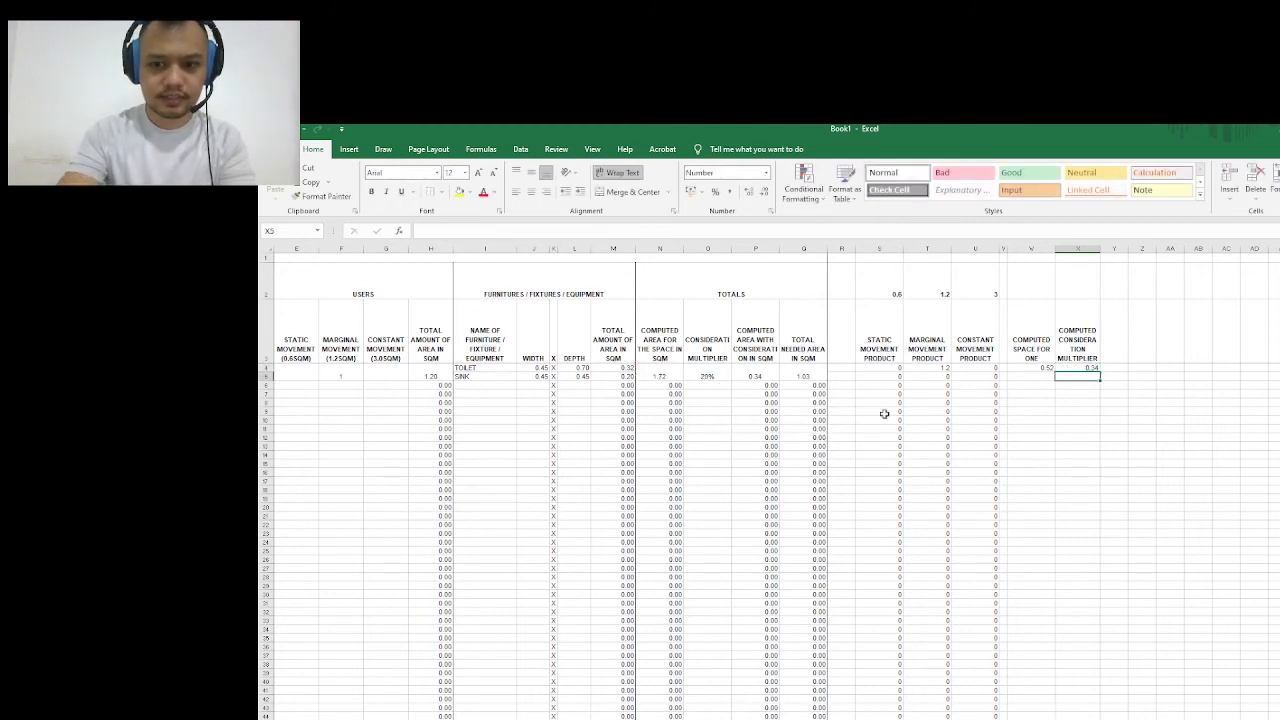
Replace the computed area with consideration formula in P4 with =SUM(N4,X4), adding the computed area and the computed consideration multiplier
click(663, 369)
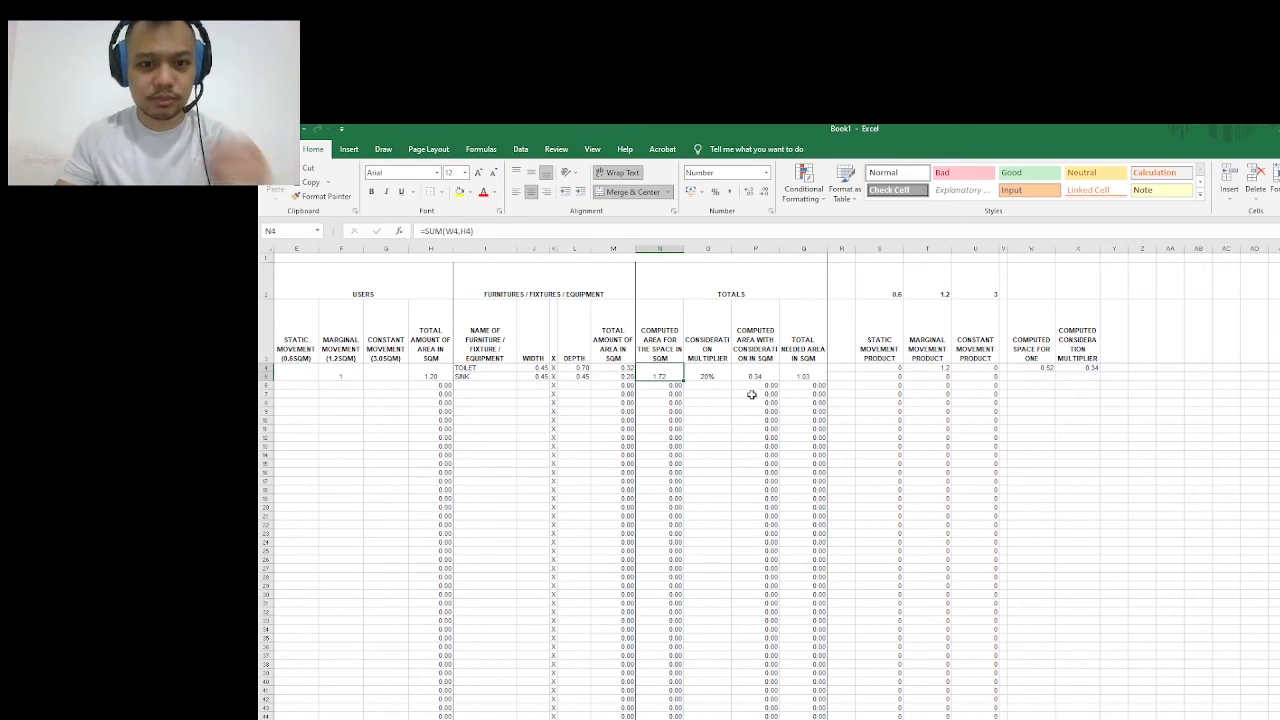
click(714, 376)
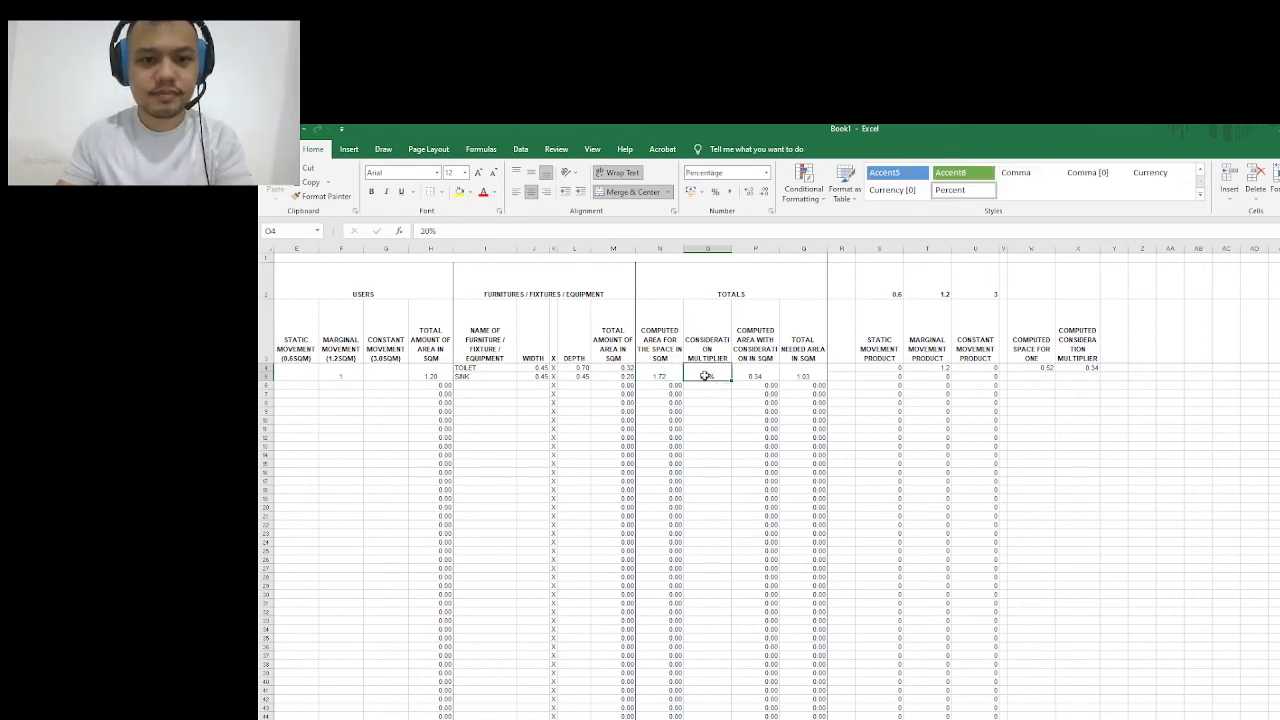
click(760, 376)
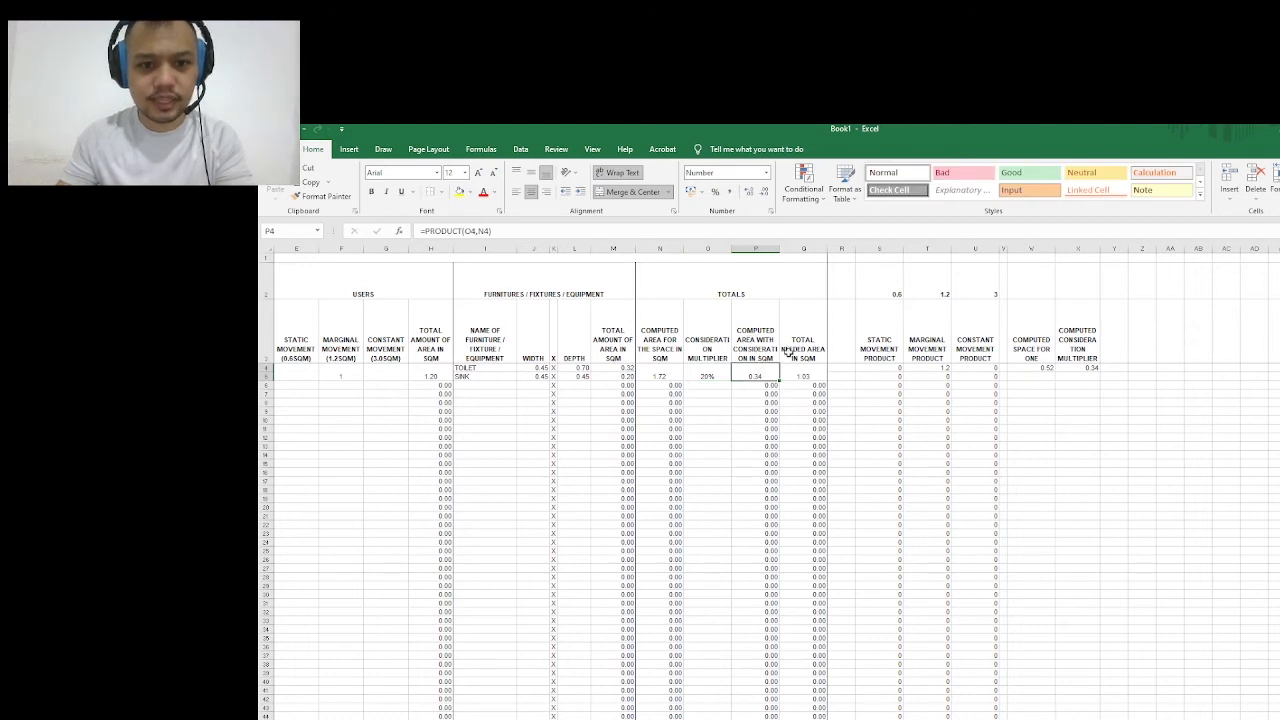
text(=SUM)
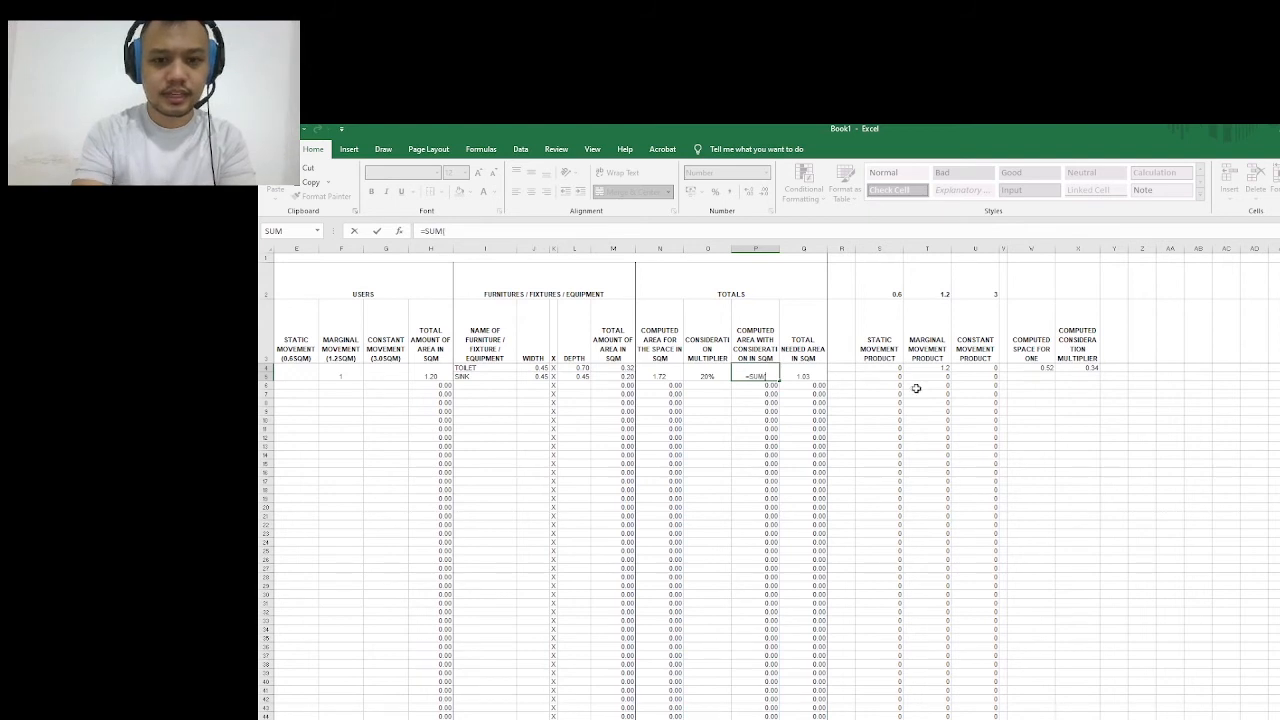
text(()
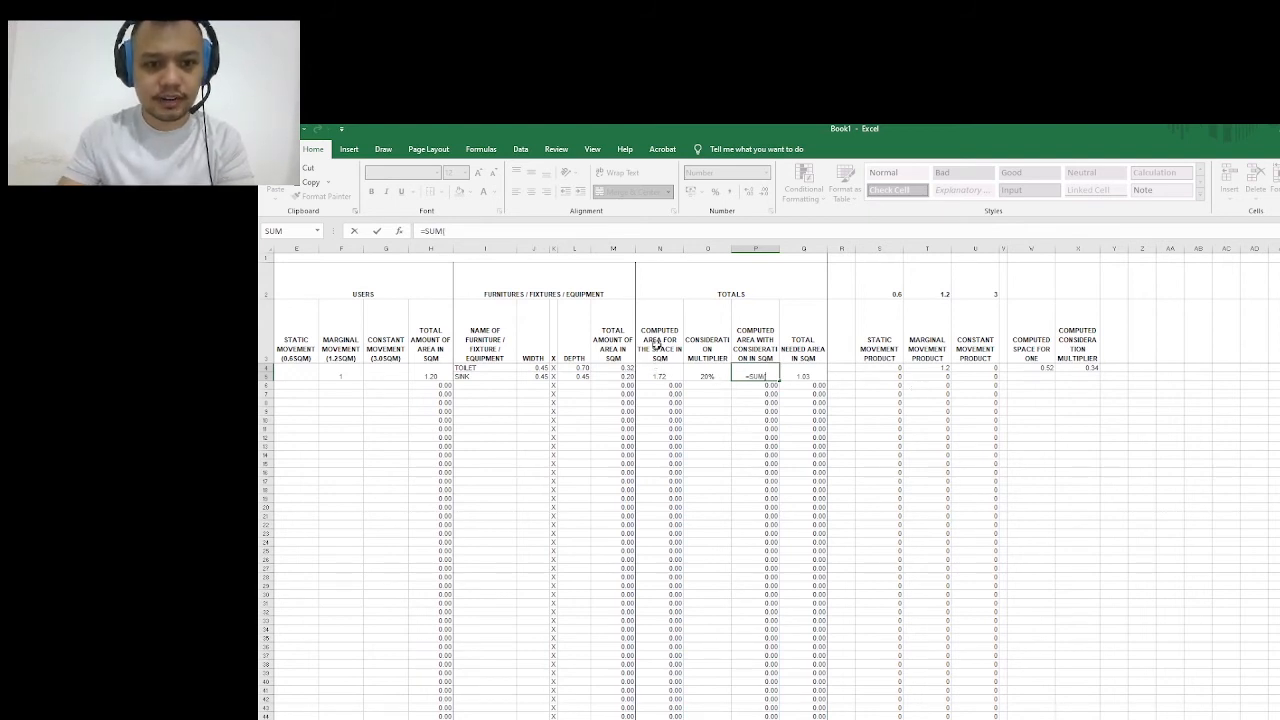
click(660, 369)
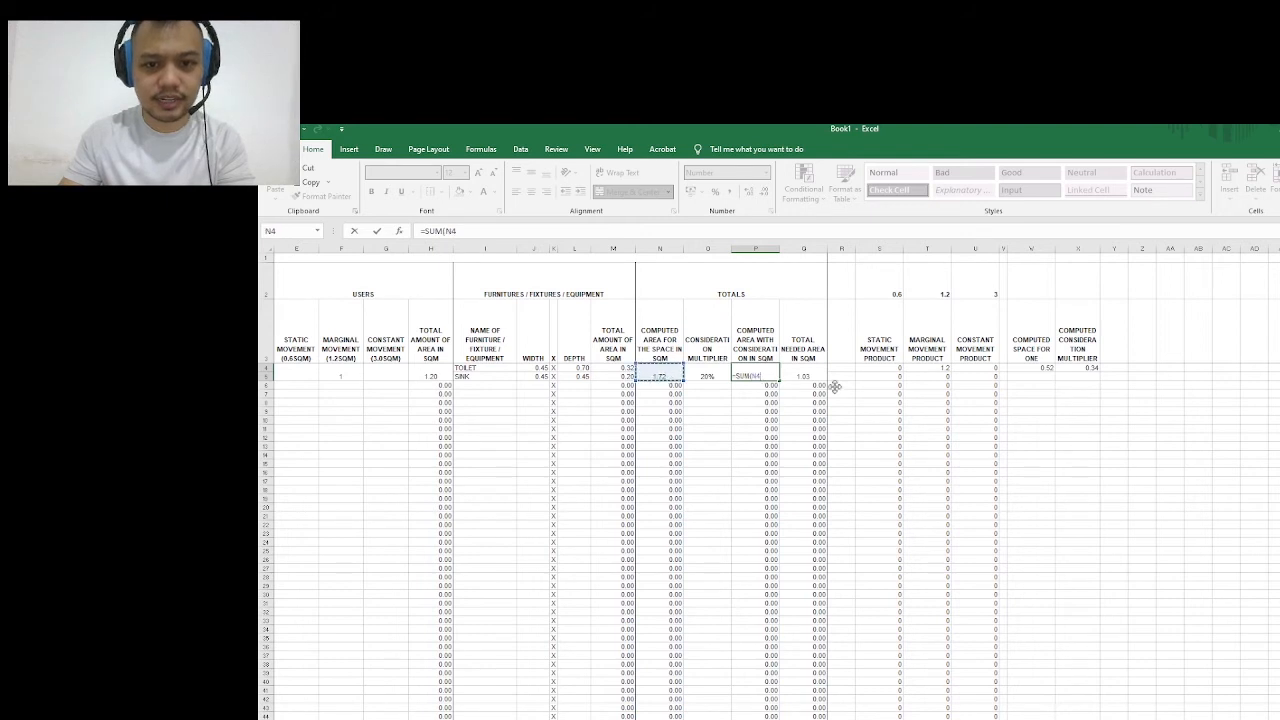
text(,)
click(1080, 369)
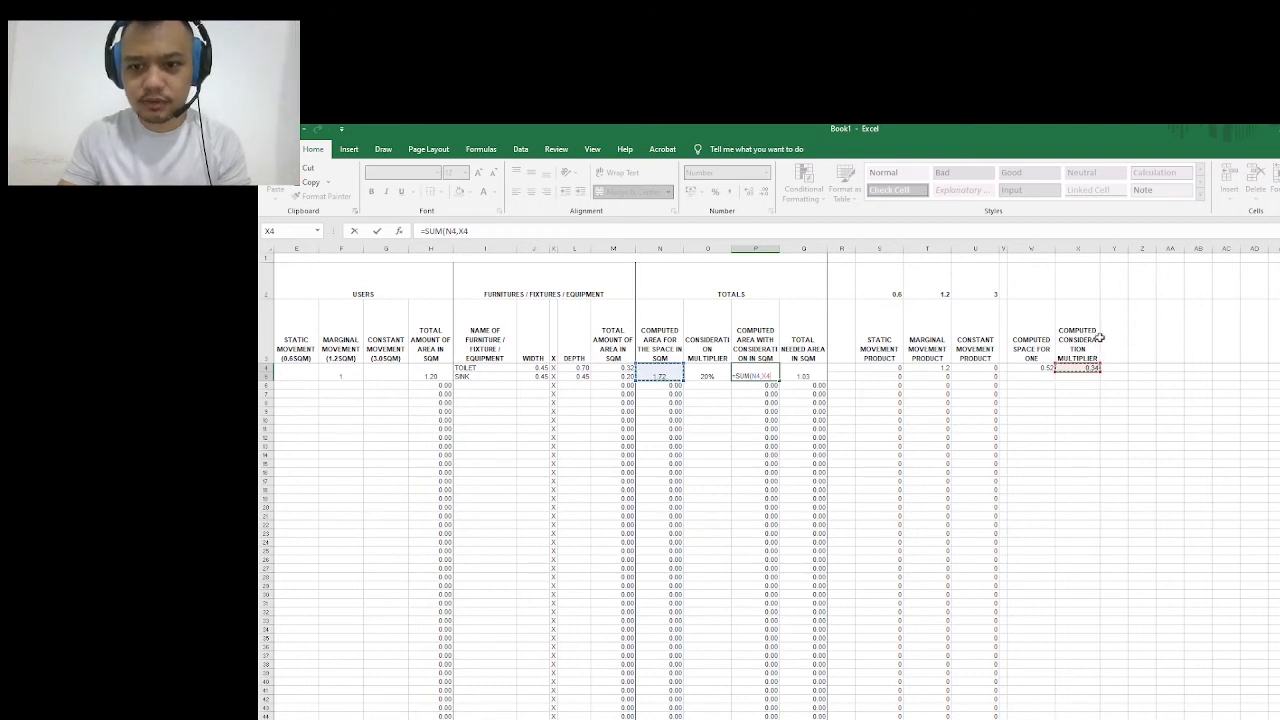
key(Return)
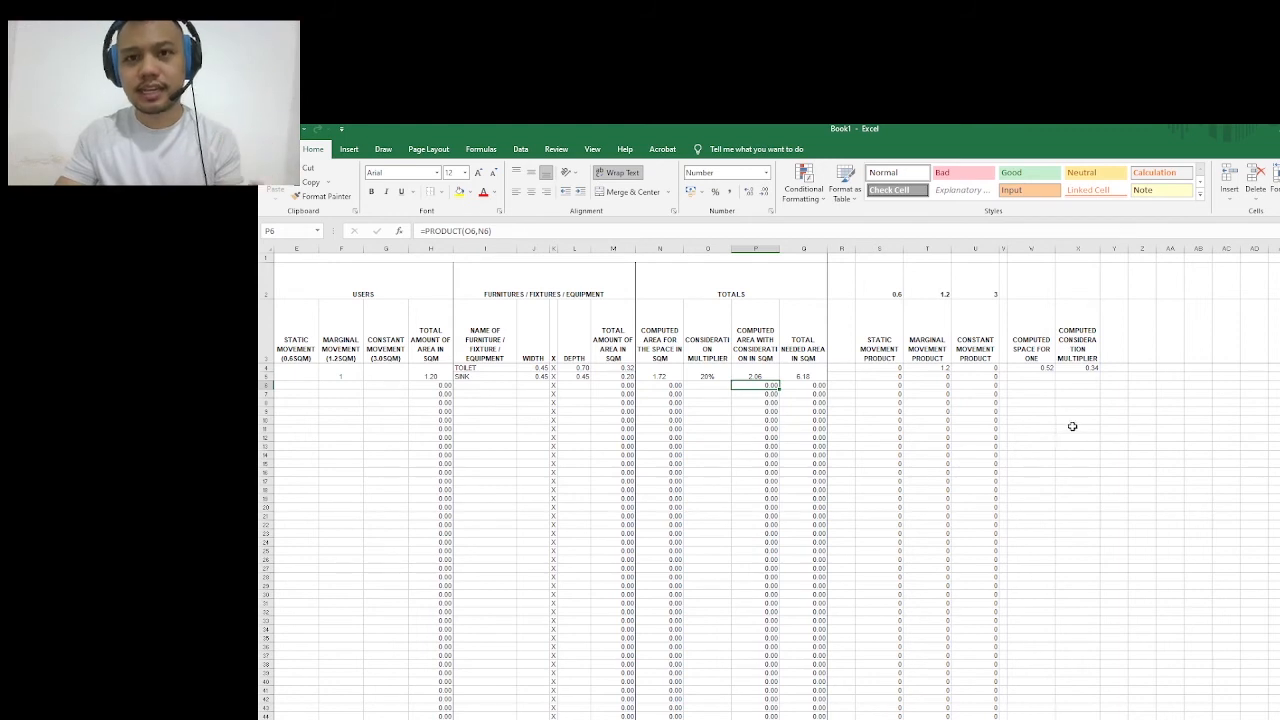
Fill the Computed Space for One formula from W4 down column W to row 1000
click(1088, 368)
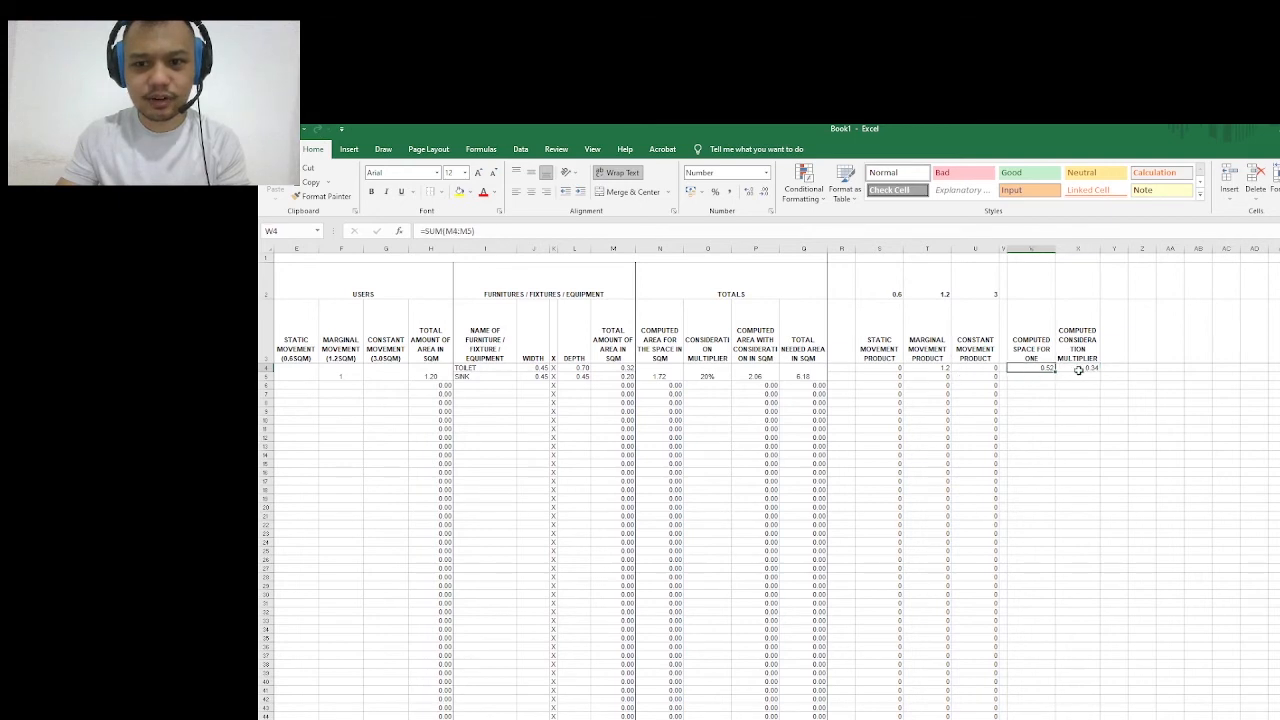
click(1036, 368)
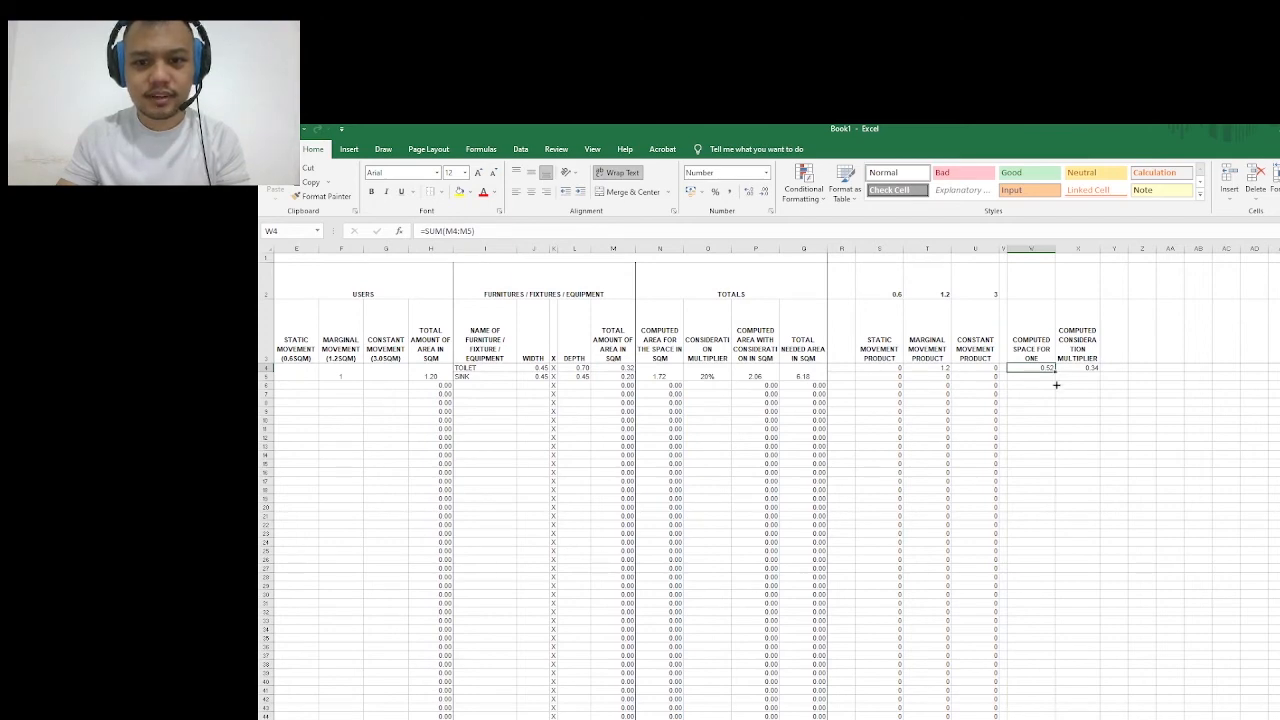
drag(1056, 384, 1040, 692)
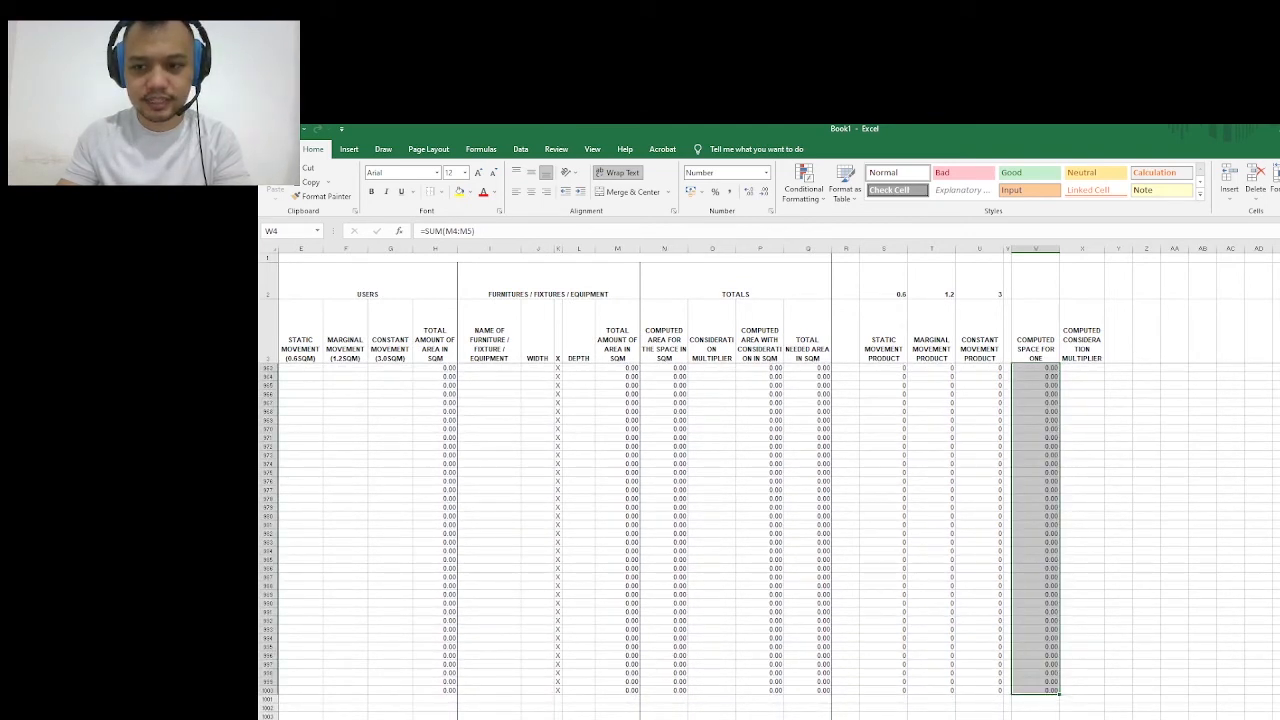
scroll(768, 540, up, 20)
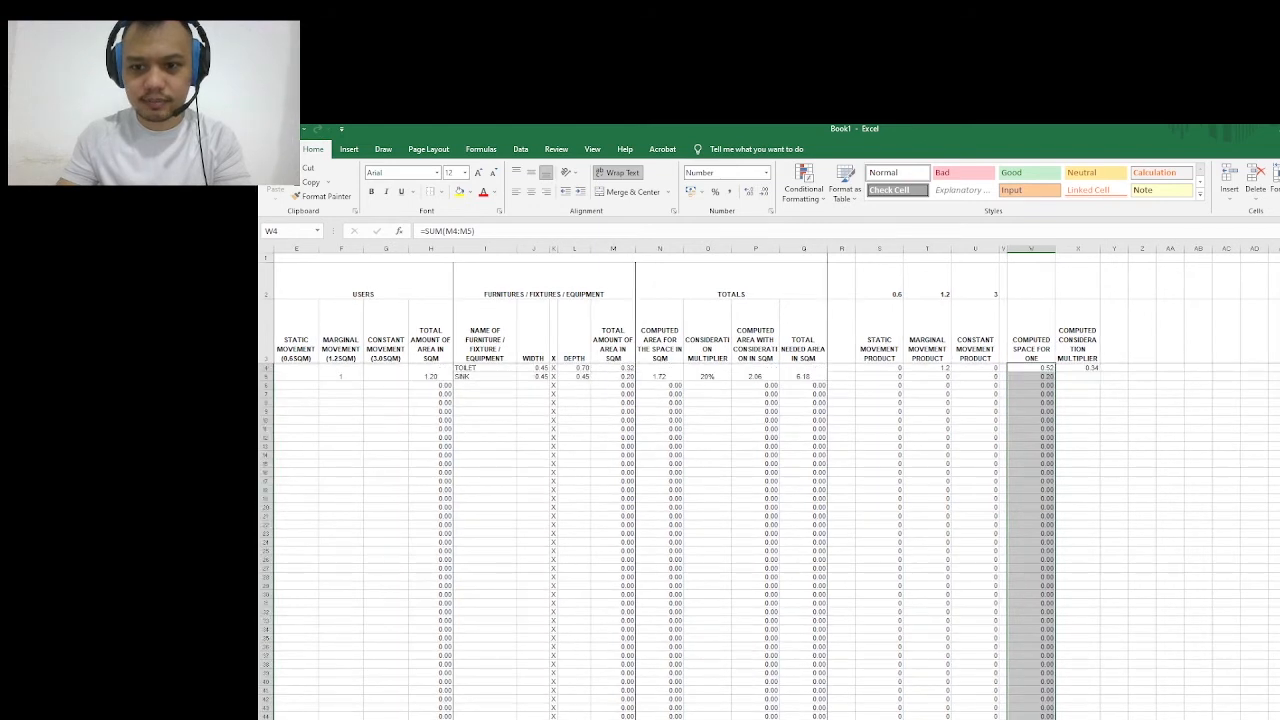
Compare the filled formula in W5 with the sink's area in M5, undoing and restoring the column W fill
click(1036, 376)
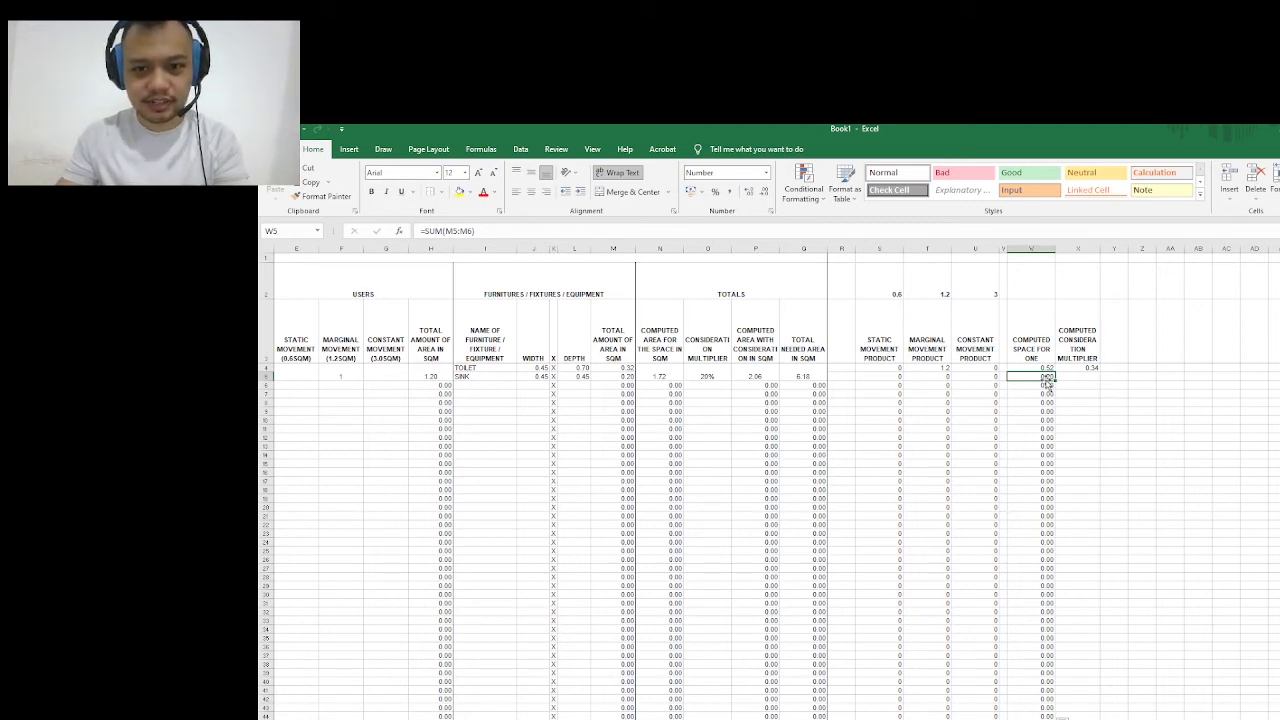
click(607, 376)
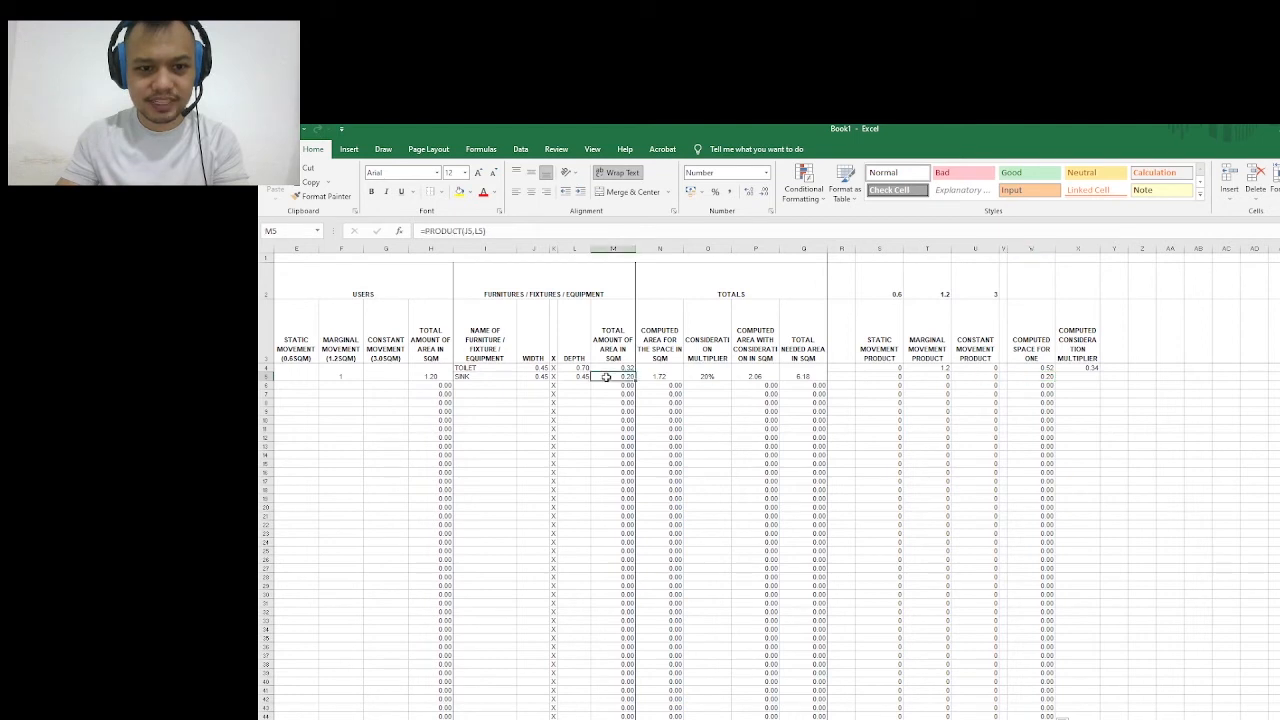
click(1036, 376)
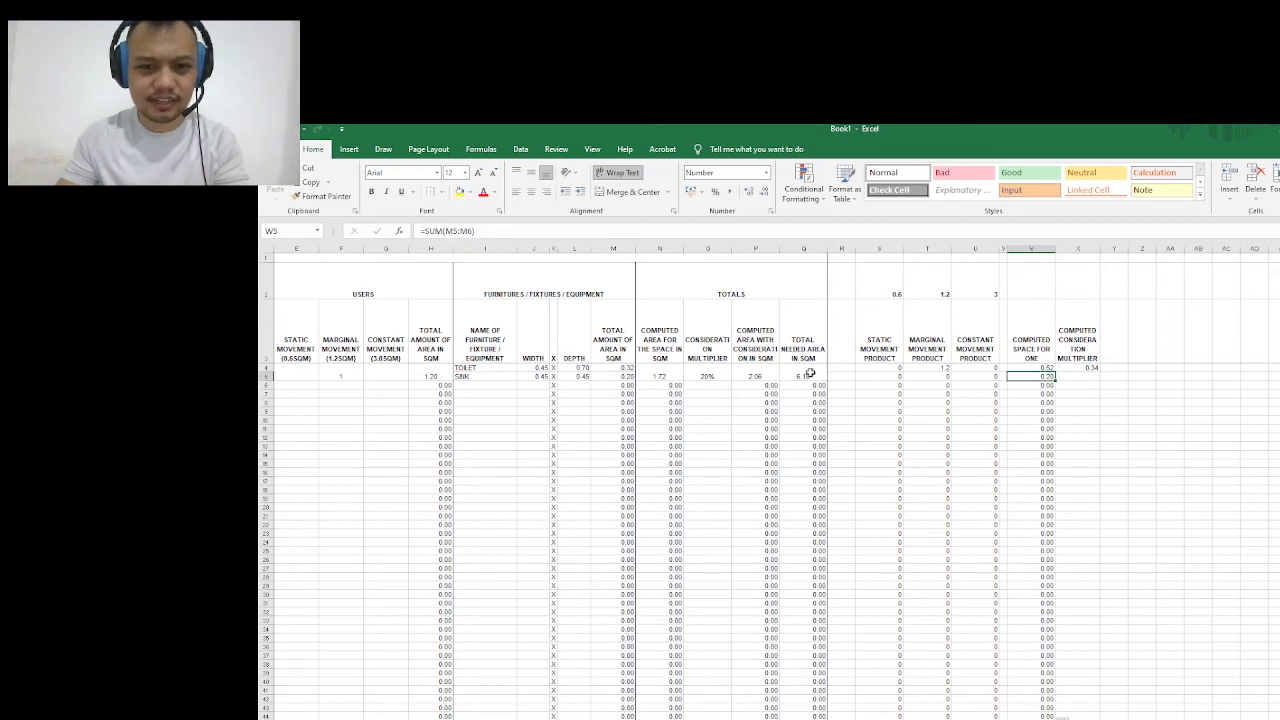
click(713, 375)
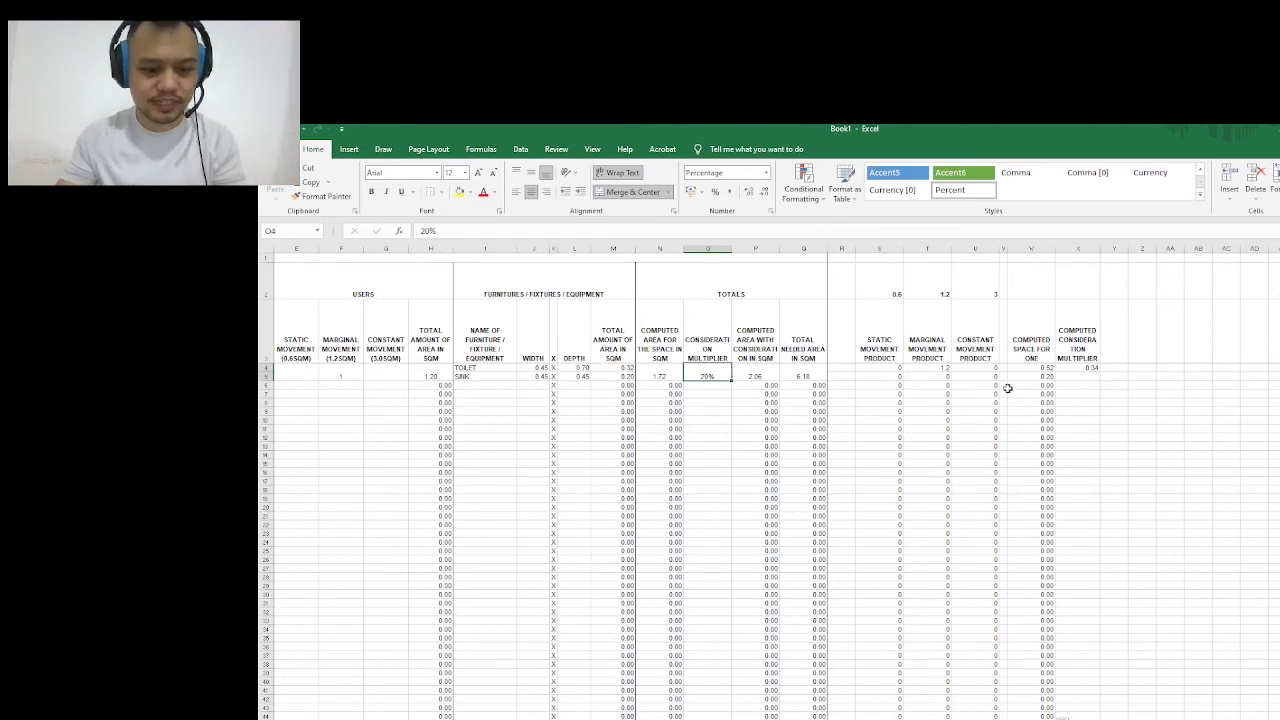
key(ctrl+z)
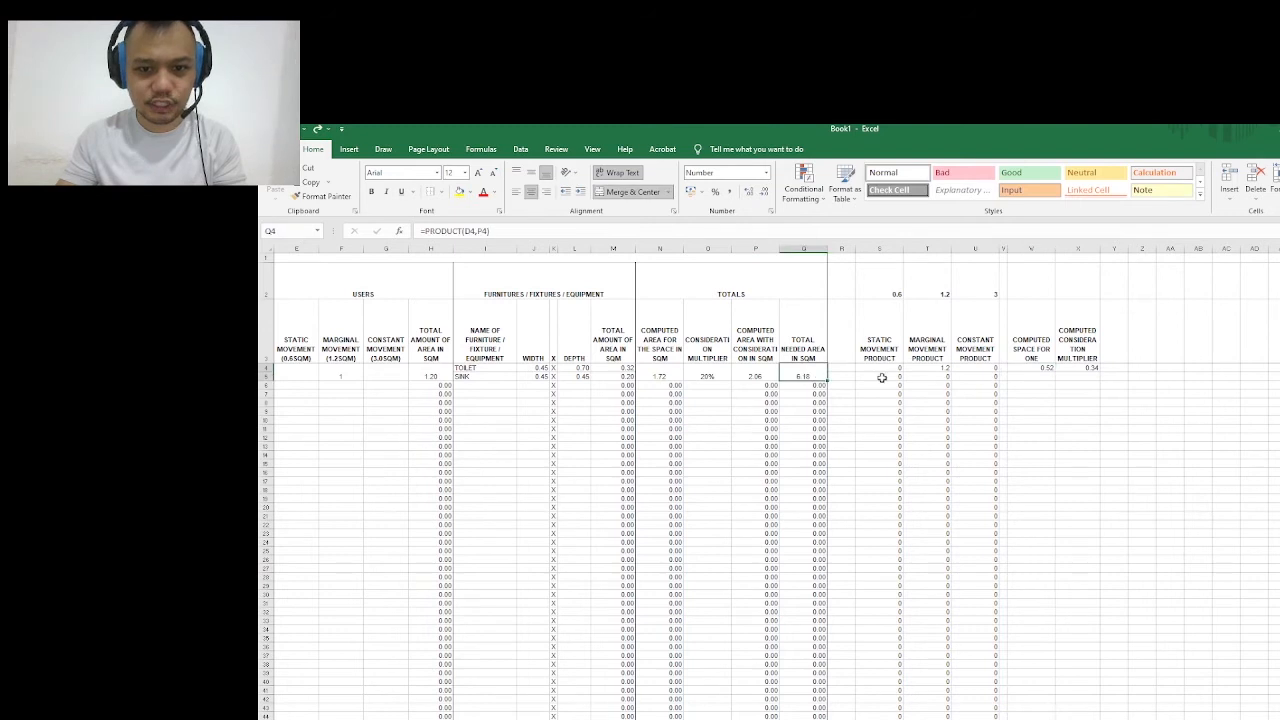
key(ctrl+y)
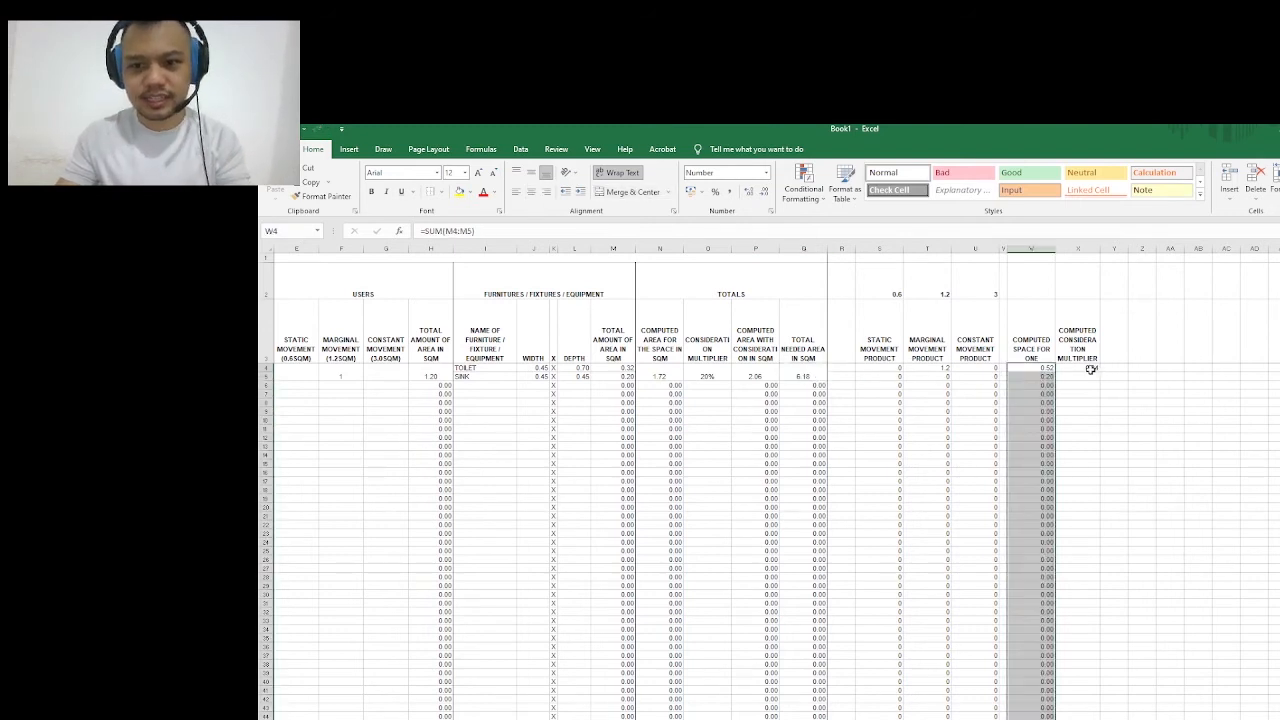
Fill the Computed Consideration Multiplier formula from X4 down column X to row 1000 and check the copied formulas in X5 and X6
click(1089, 368)
mouse_move(1099, 372)
mouse_down()
mouse_move(1060, 403)
mouse_move(1085, 714)
mouse_up()
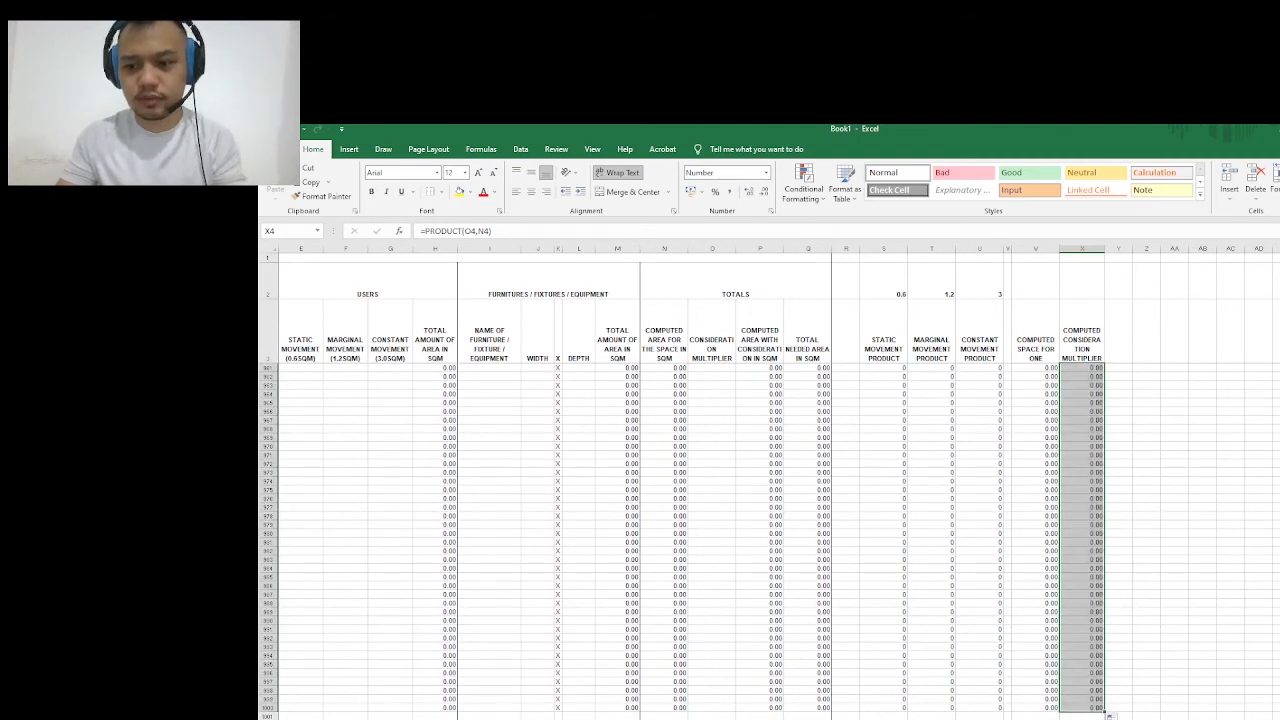
scroll(770, 540, up, 1)
scroll(770, 540, up, 20)
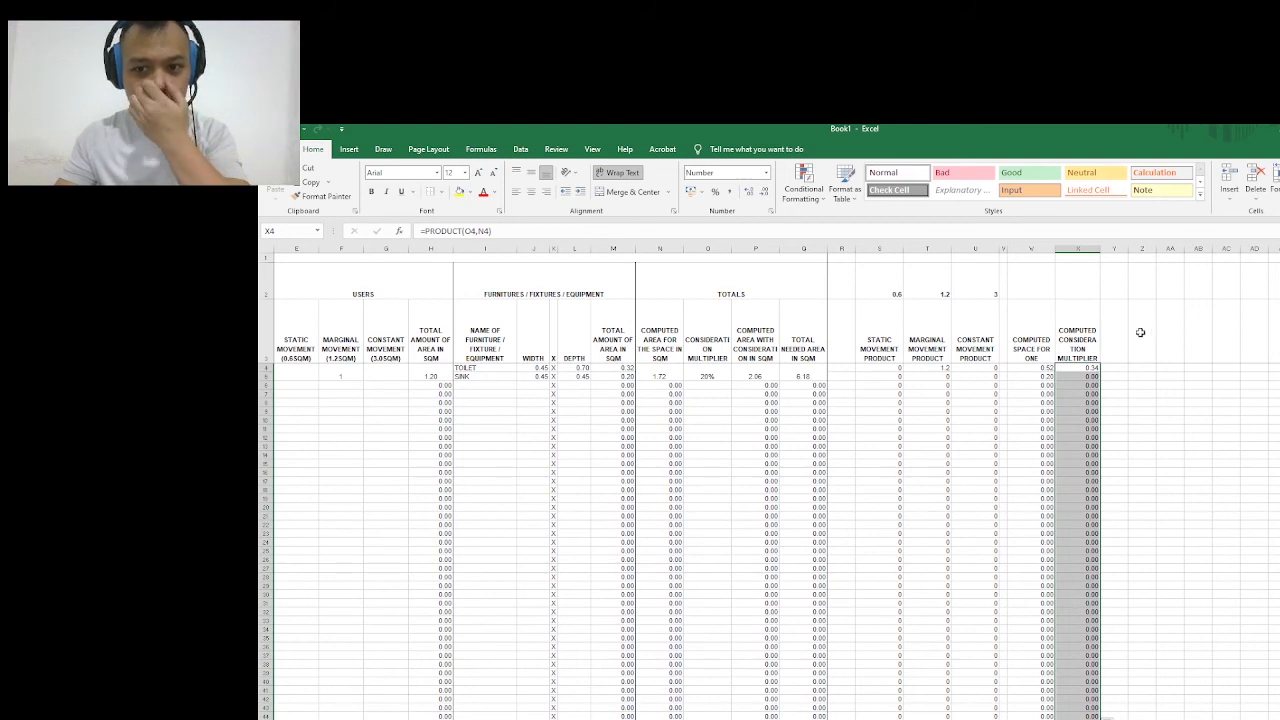
click(1082, 376)
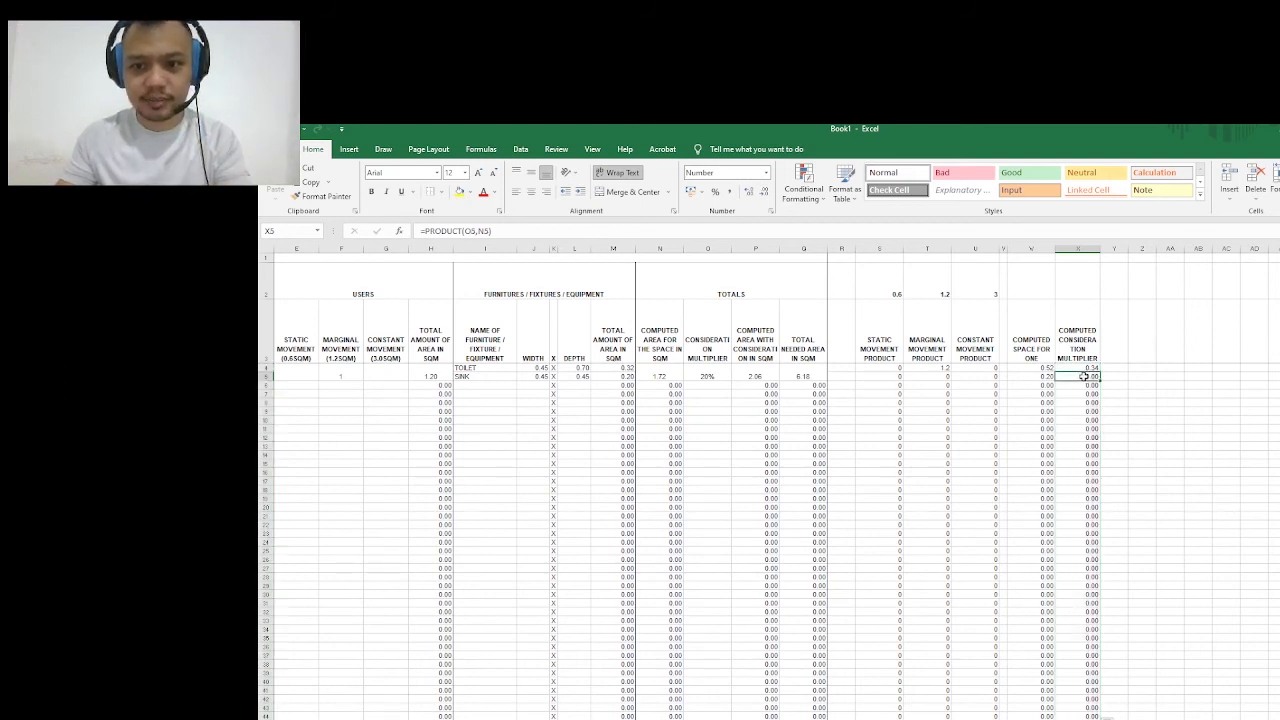
click(1084, 385)
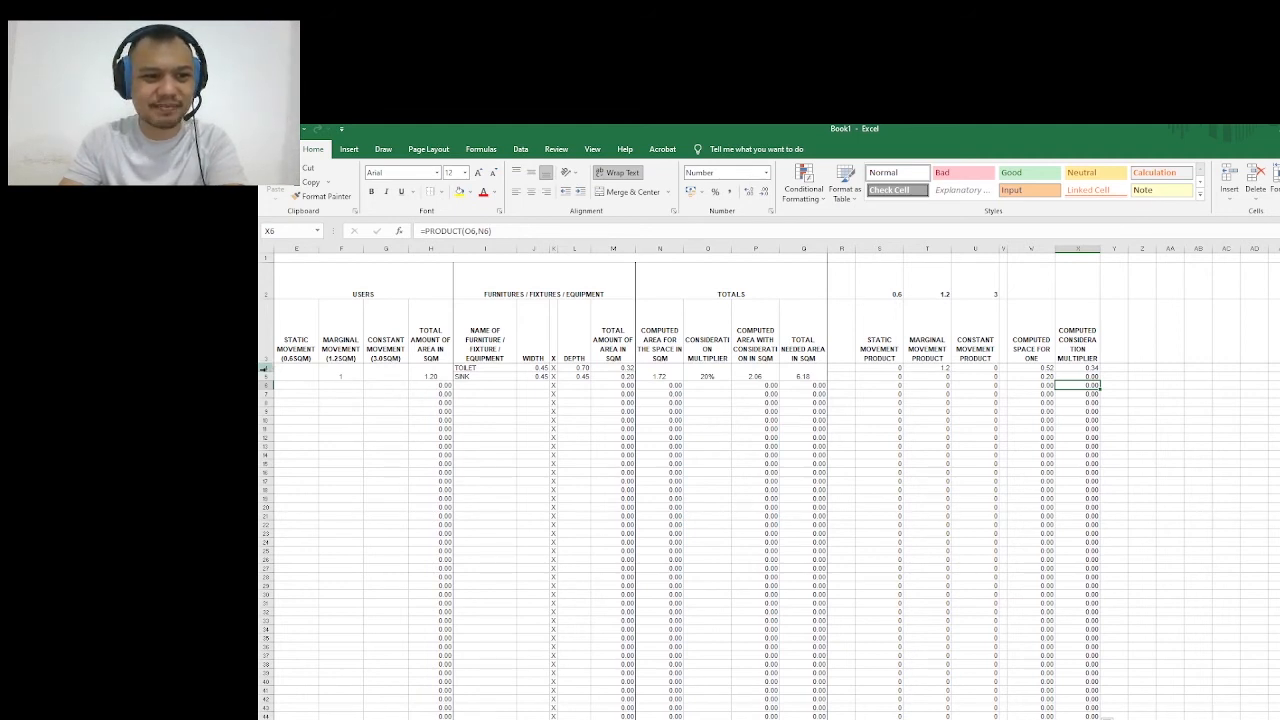
Add a bottom border across row 5 to close off the toilet entry
drag(268, 368, 268, 376)
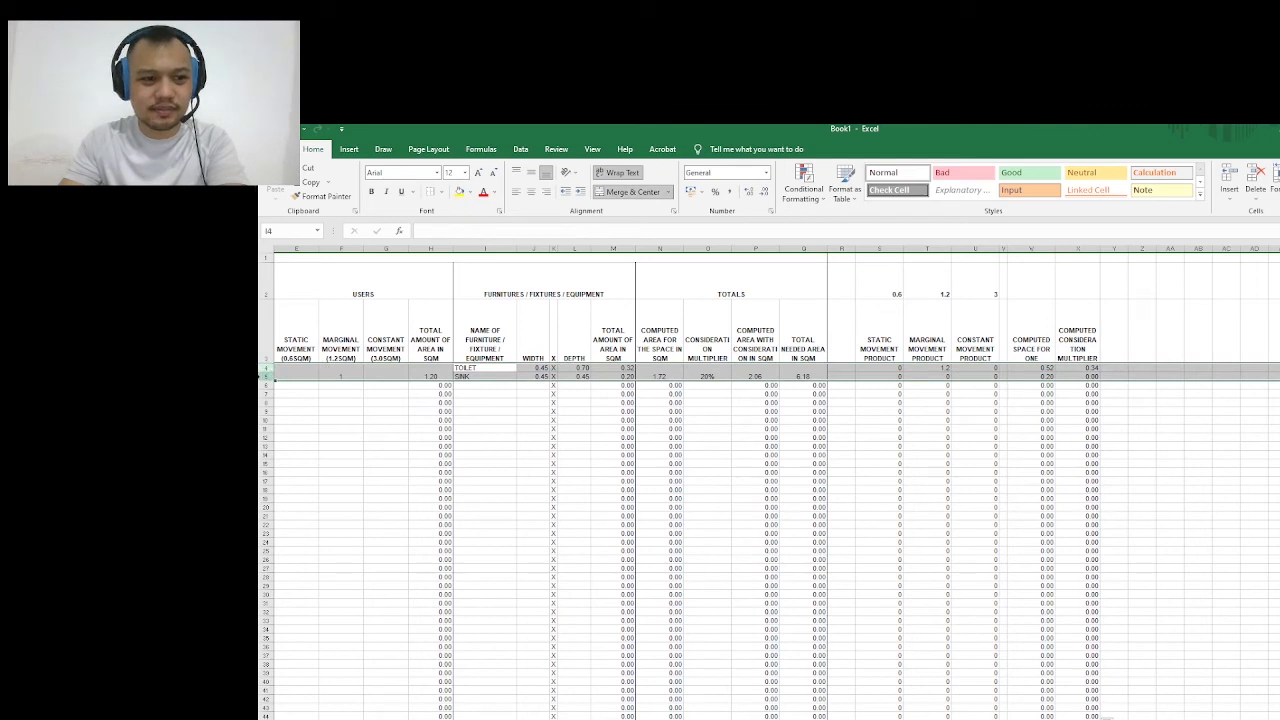
click(266, 376)
click(277, 349)
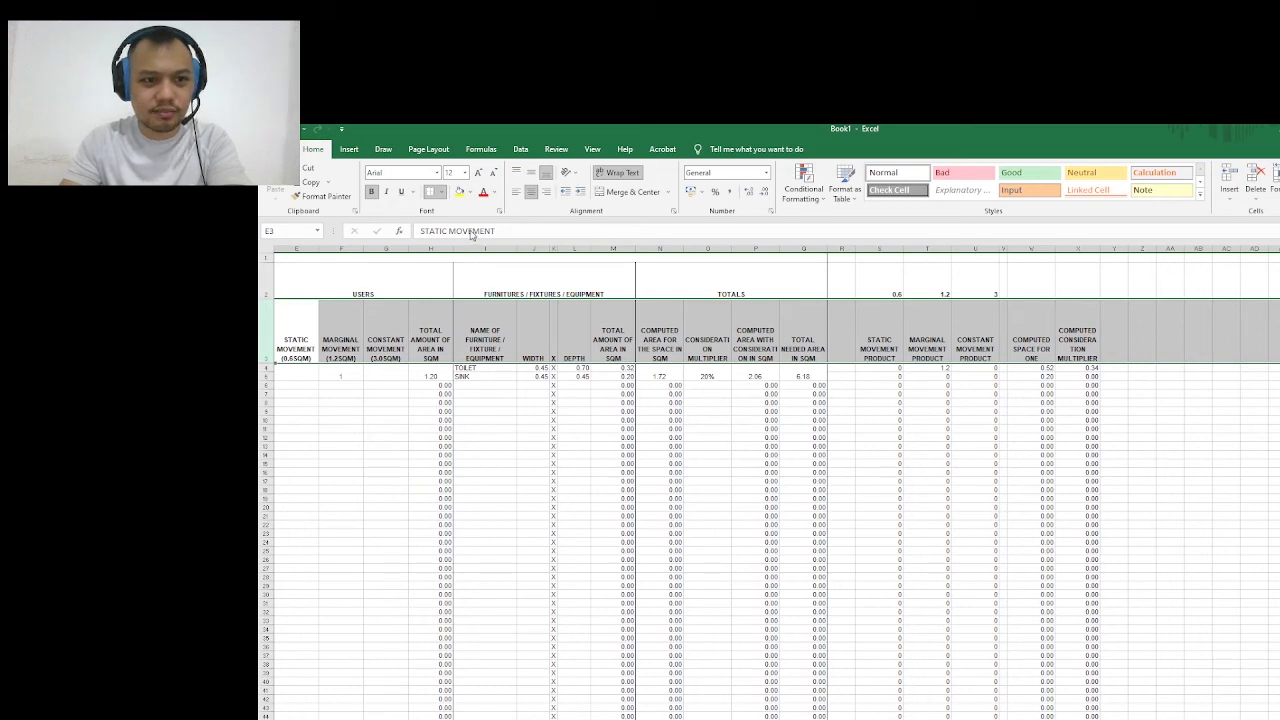
drag(267, 376, 267, 378)
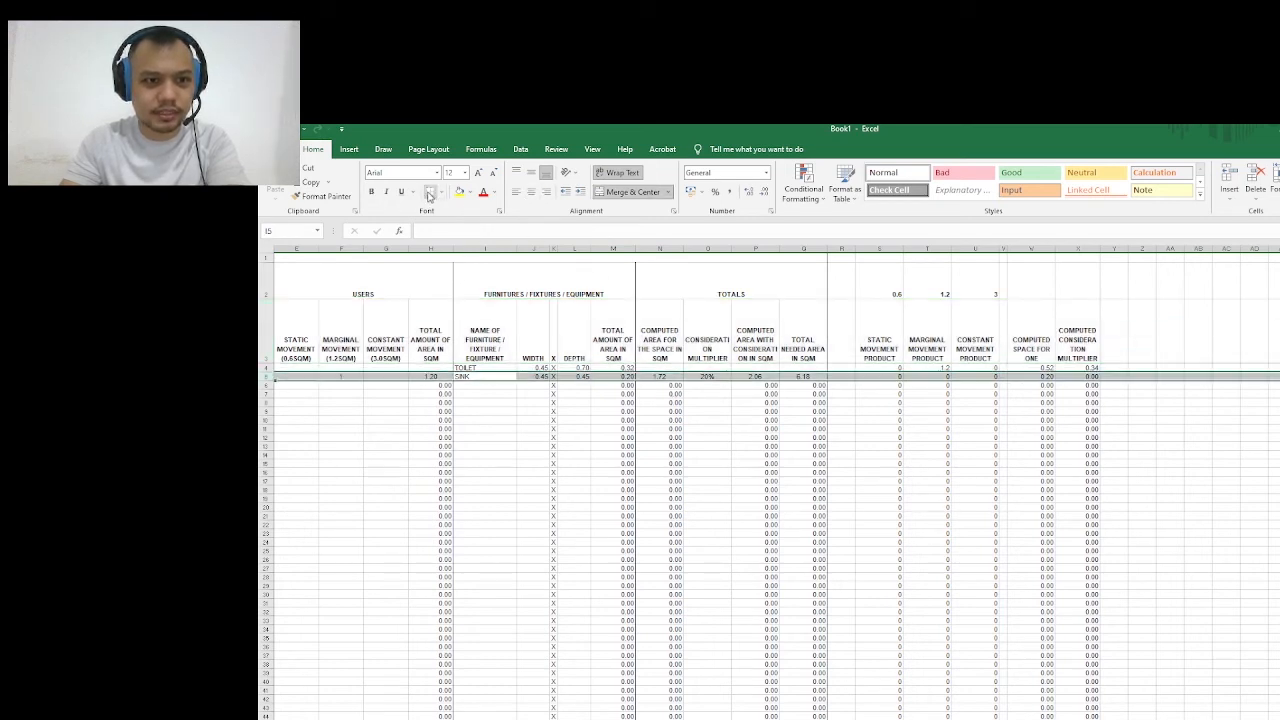
click(710, 463)
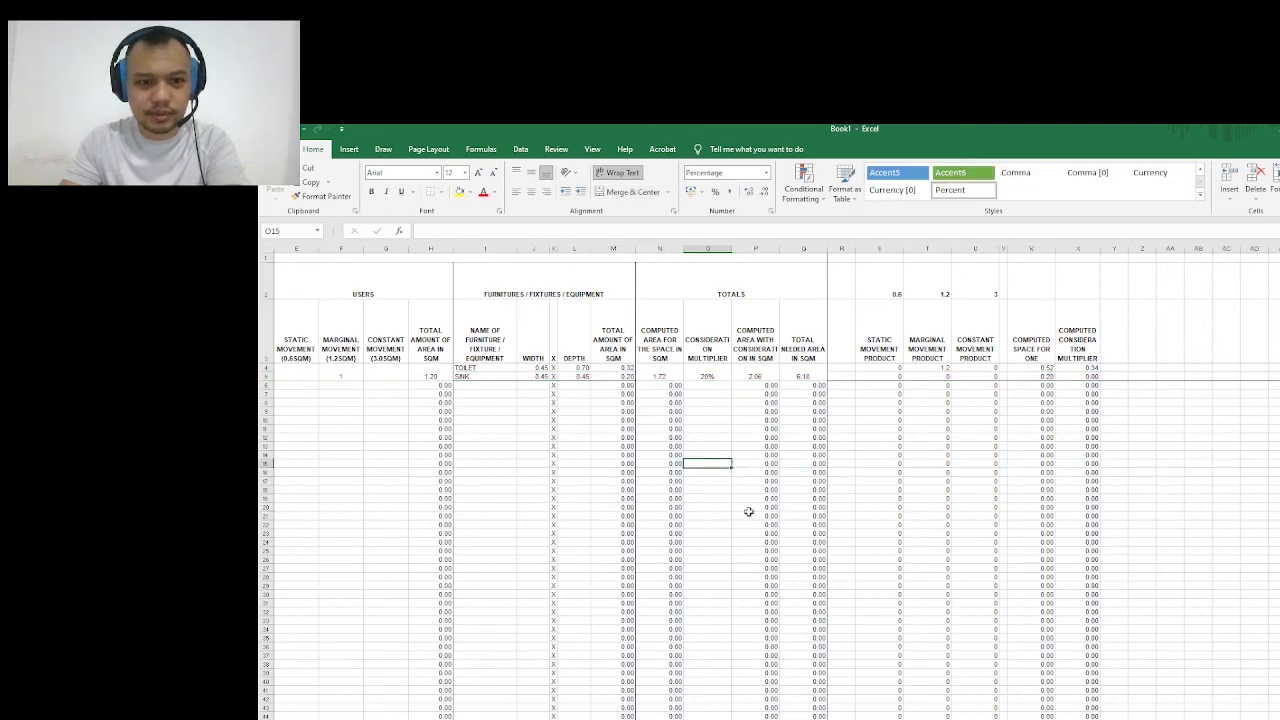
Review the toilet entry in rows 4 and 5, examining its space name, marginal movement users and the computed area formulas
scroll(770, 480, left, 3)
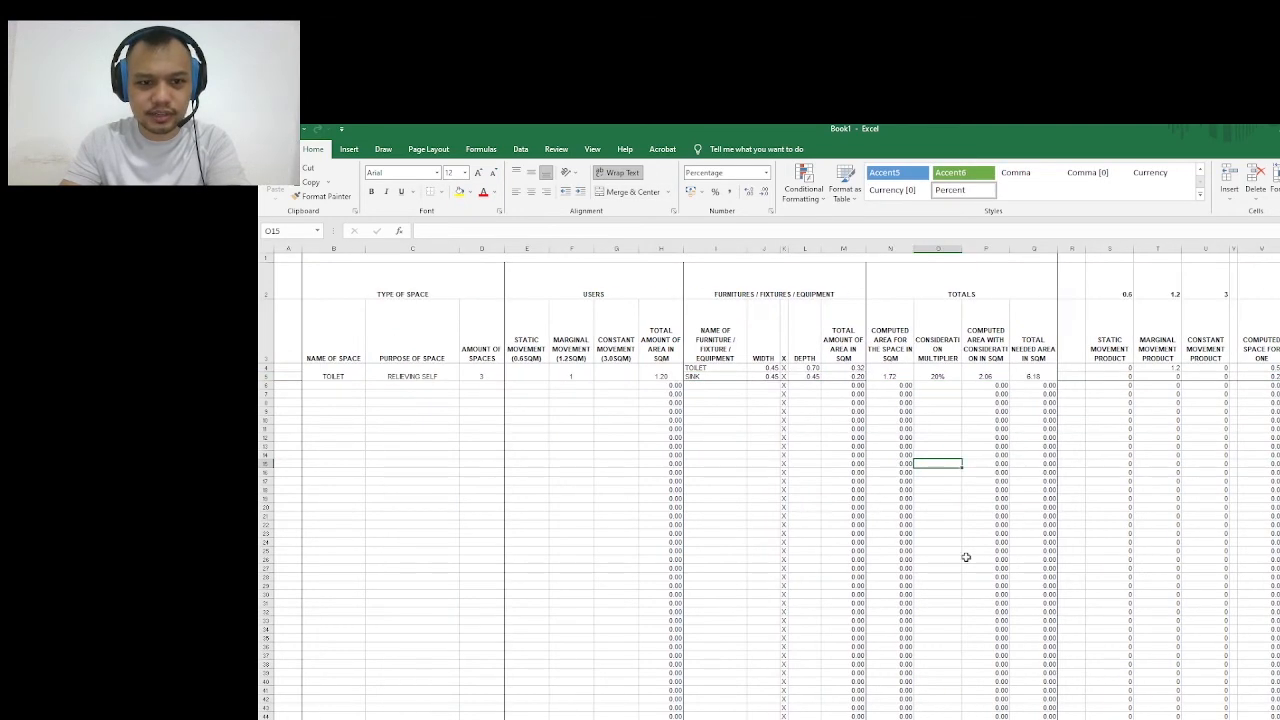
drag(1036, 378, 291, 380)
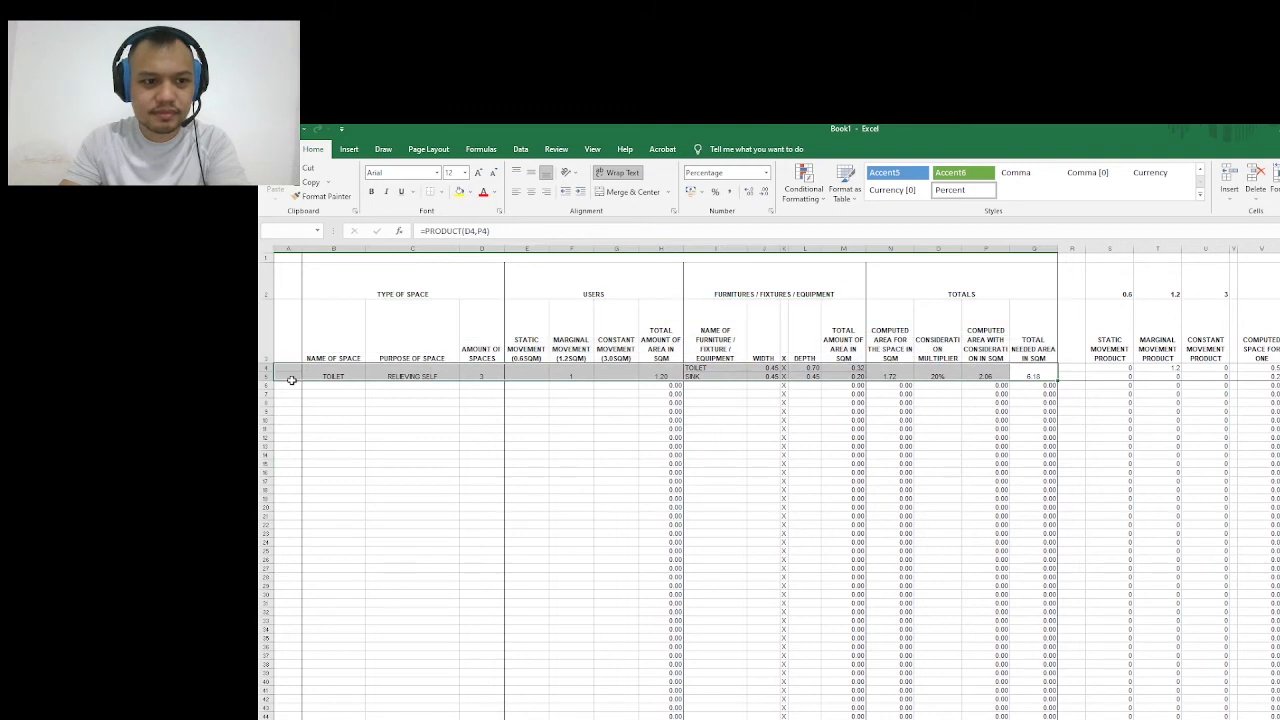
click(470, 470)
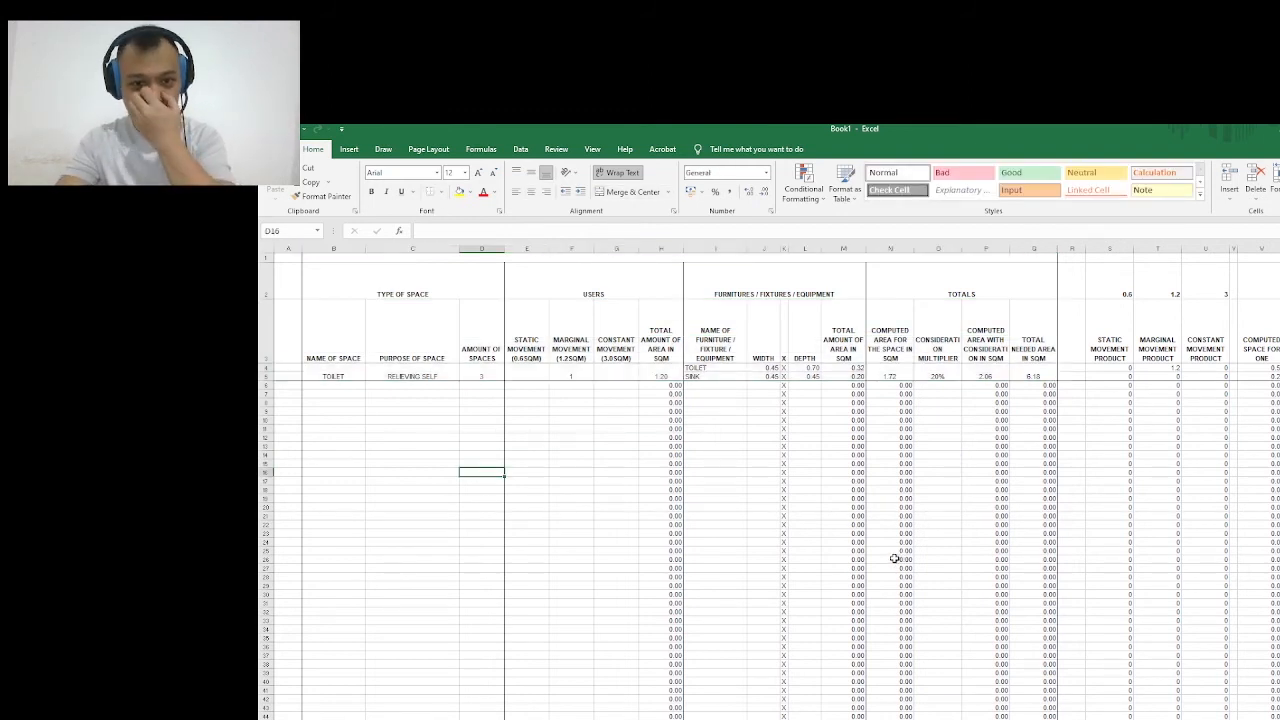
click(904, 368)
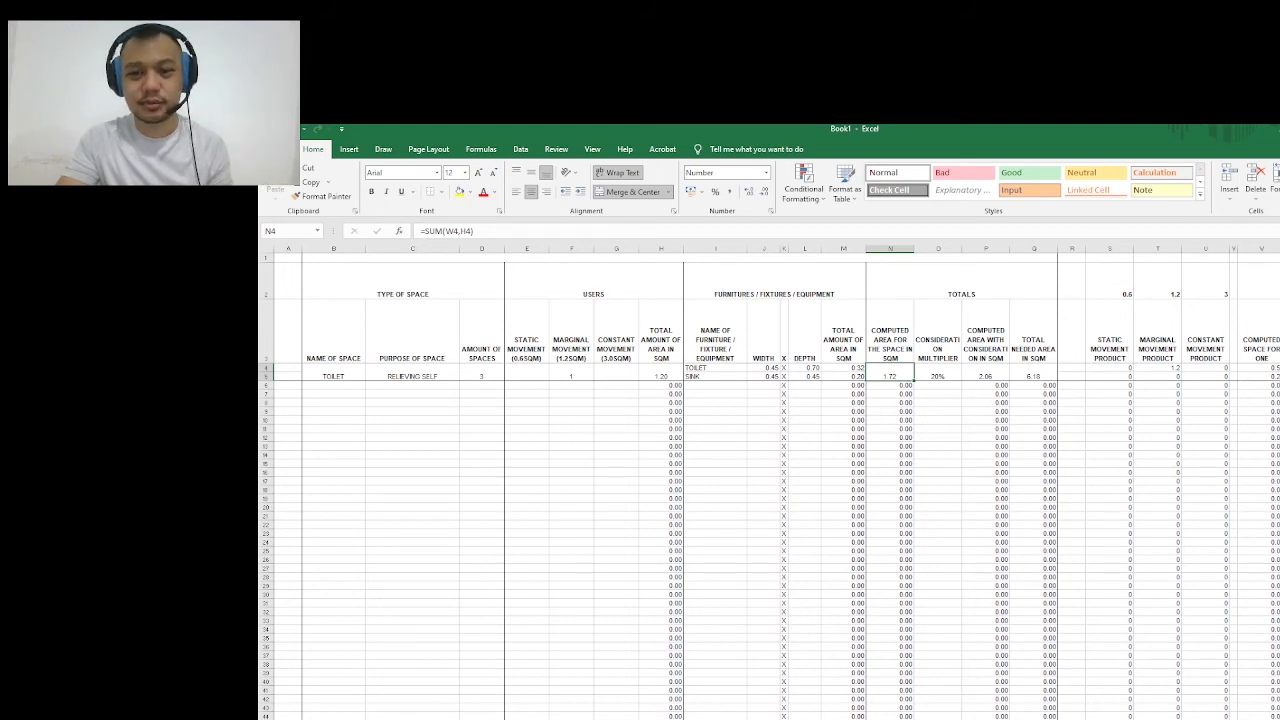
click(330, 374)
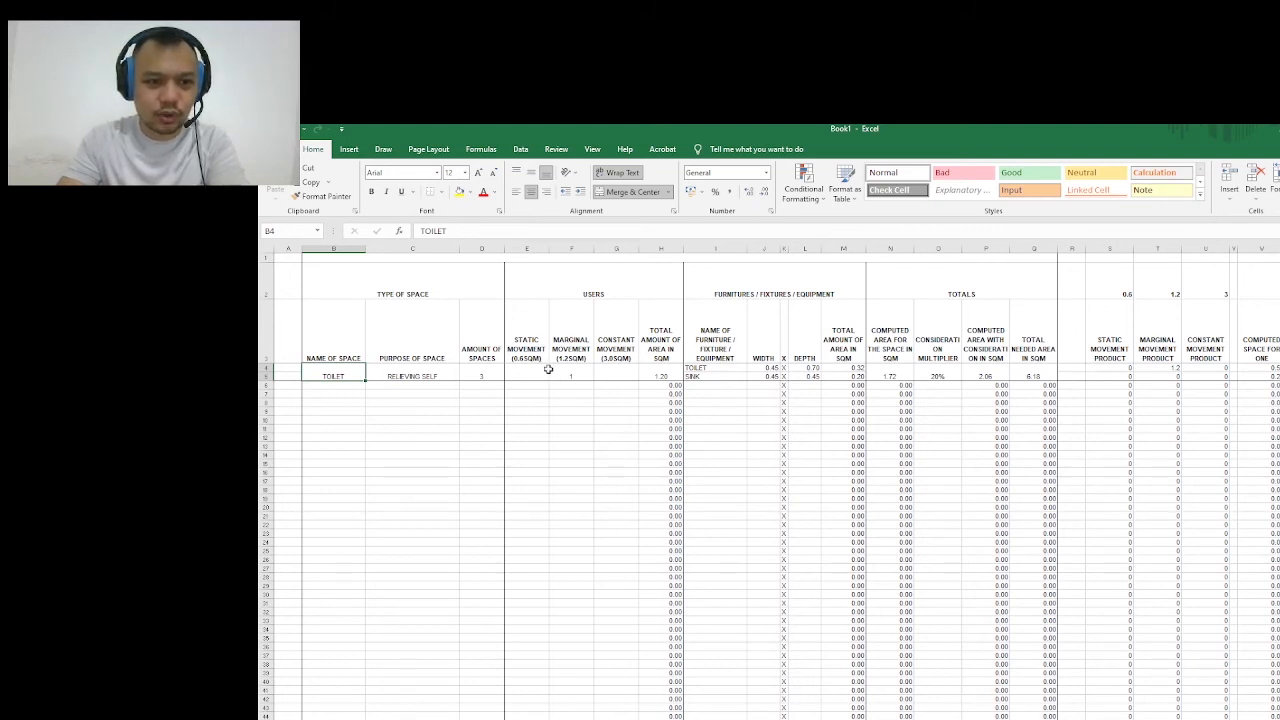
click(583, 375)
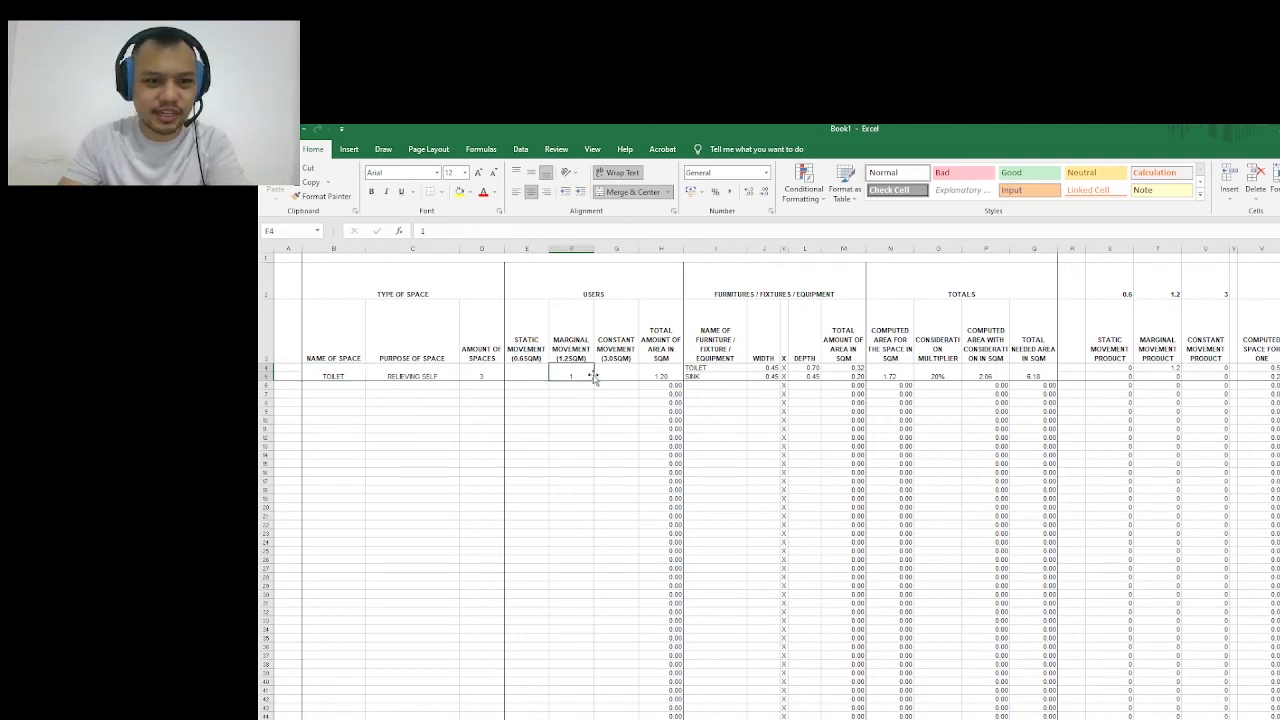
click(577, 381)
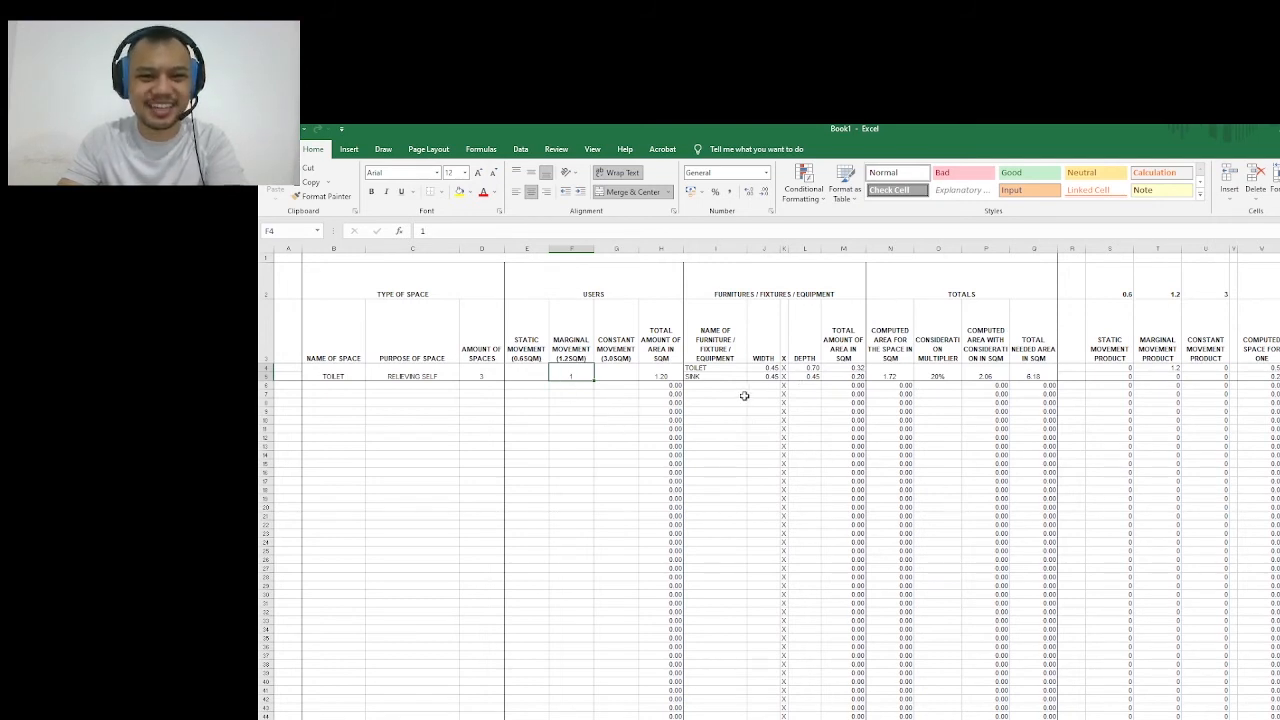
click(664, 384)
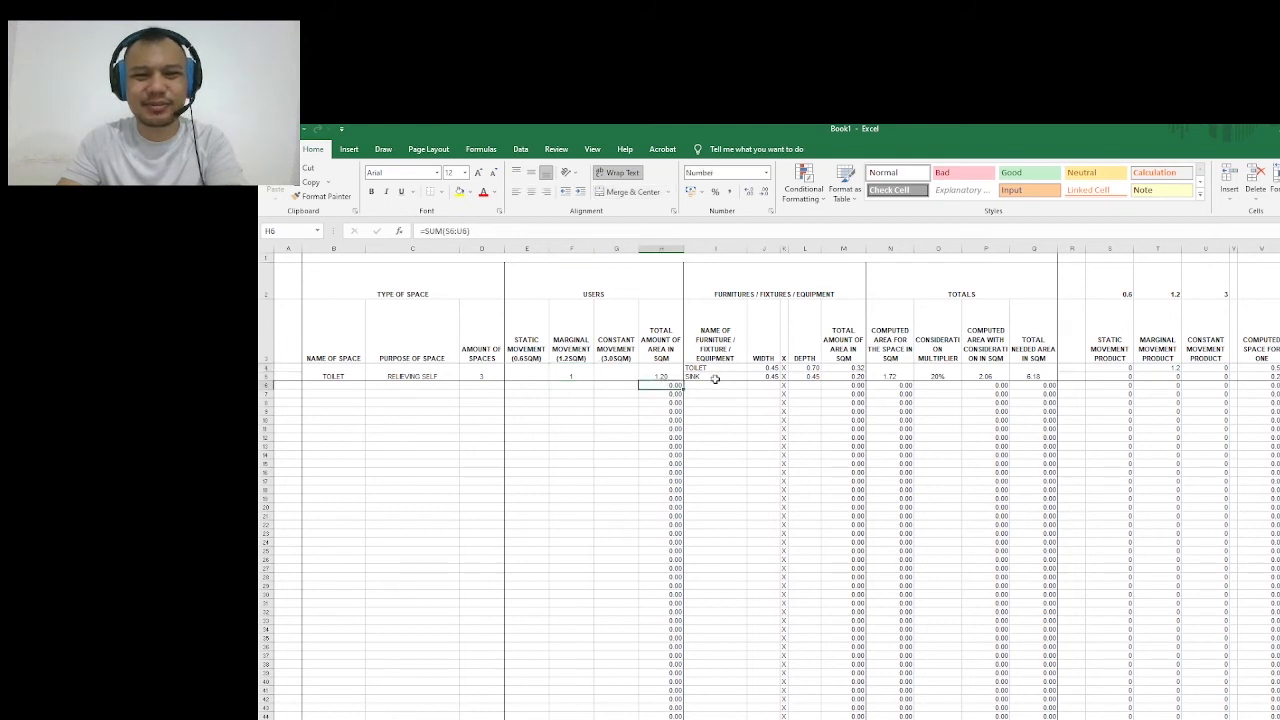
Examine the toilet row's total user area, then the names, widths and depths of its toilet and sink fixtures
click(664, 372)
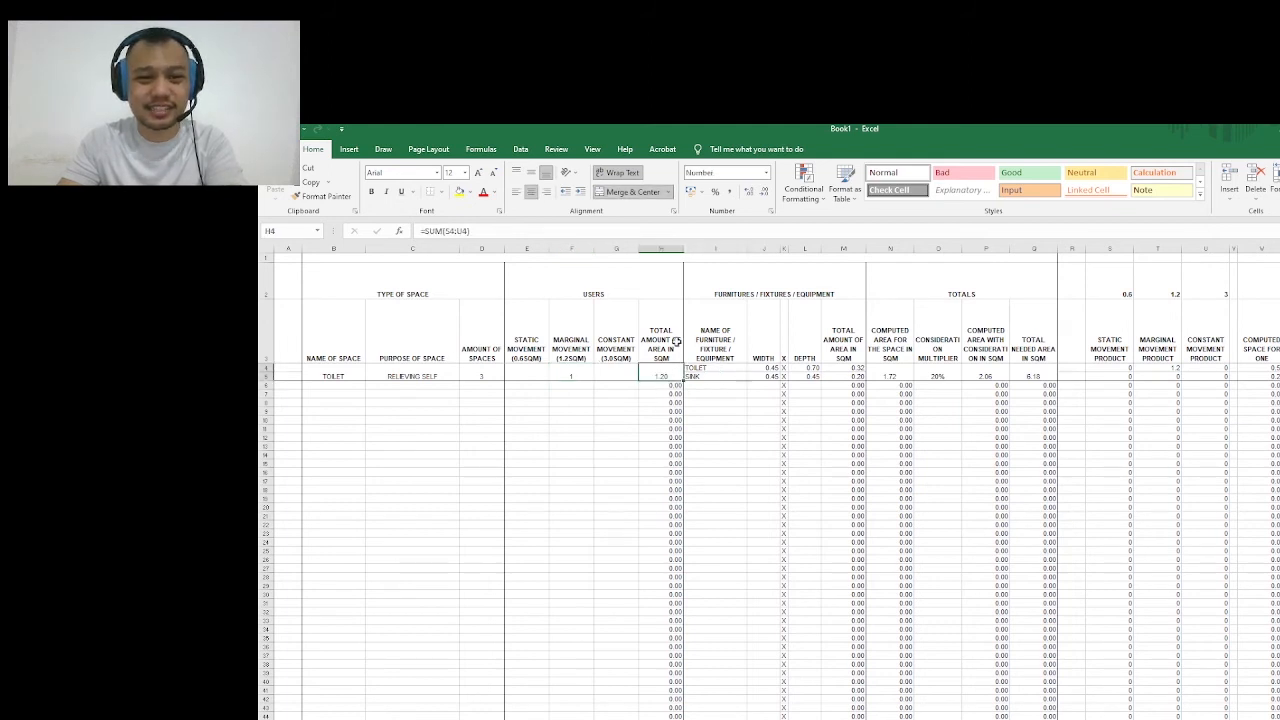
click(726, 369)
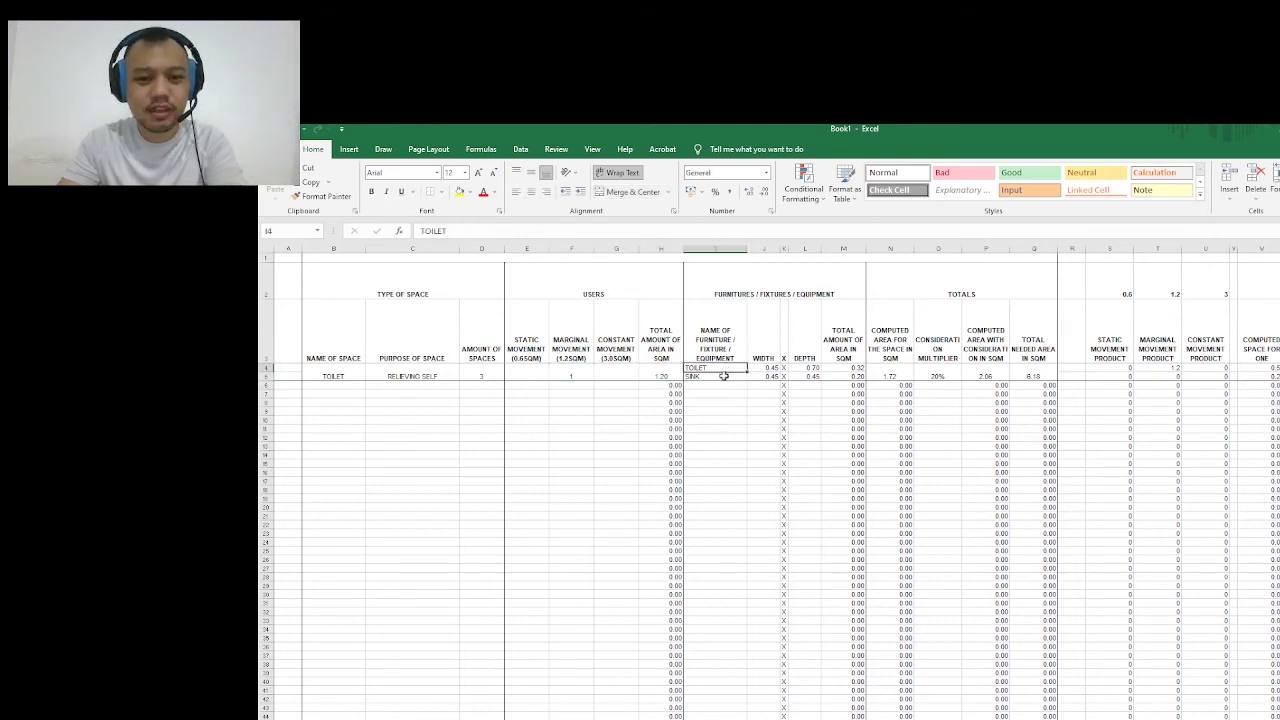
click(724, 377)
click(771, 368)
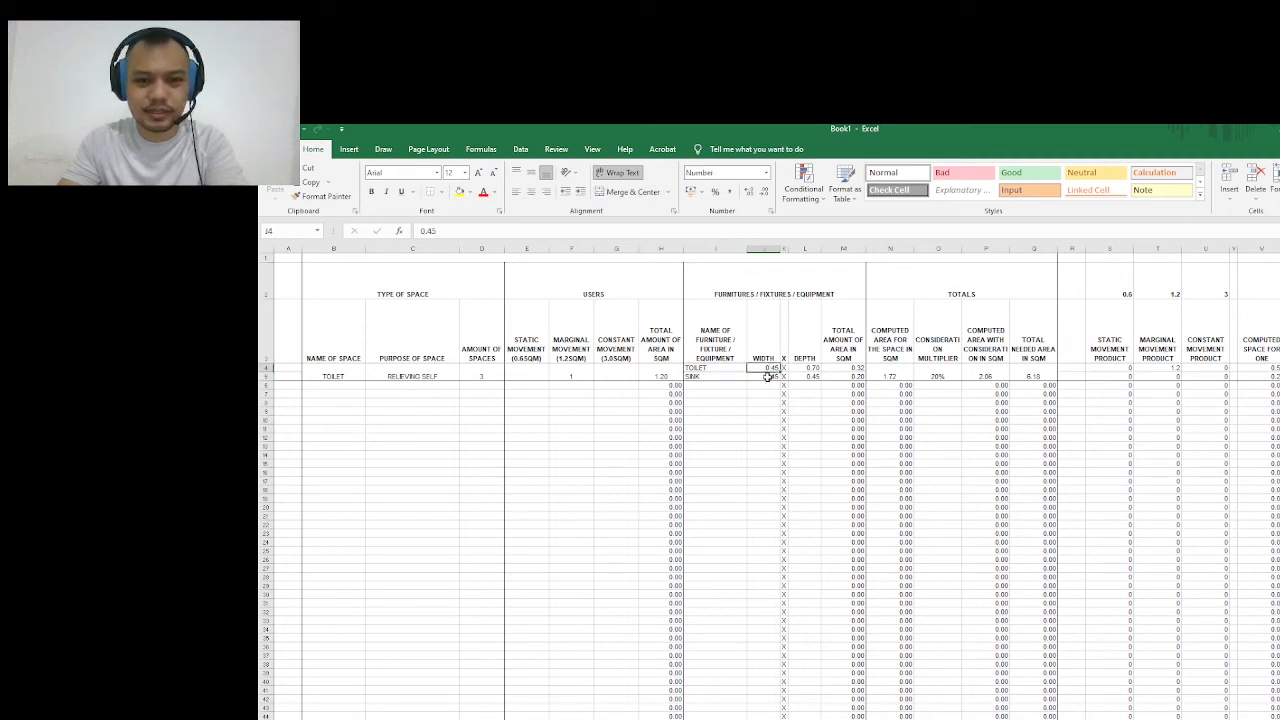
click(768, 377)
click(765, 370)
click(807, 368)
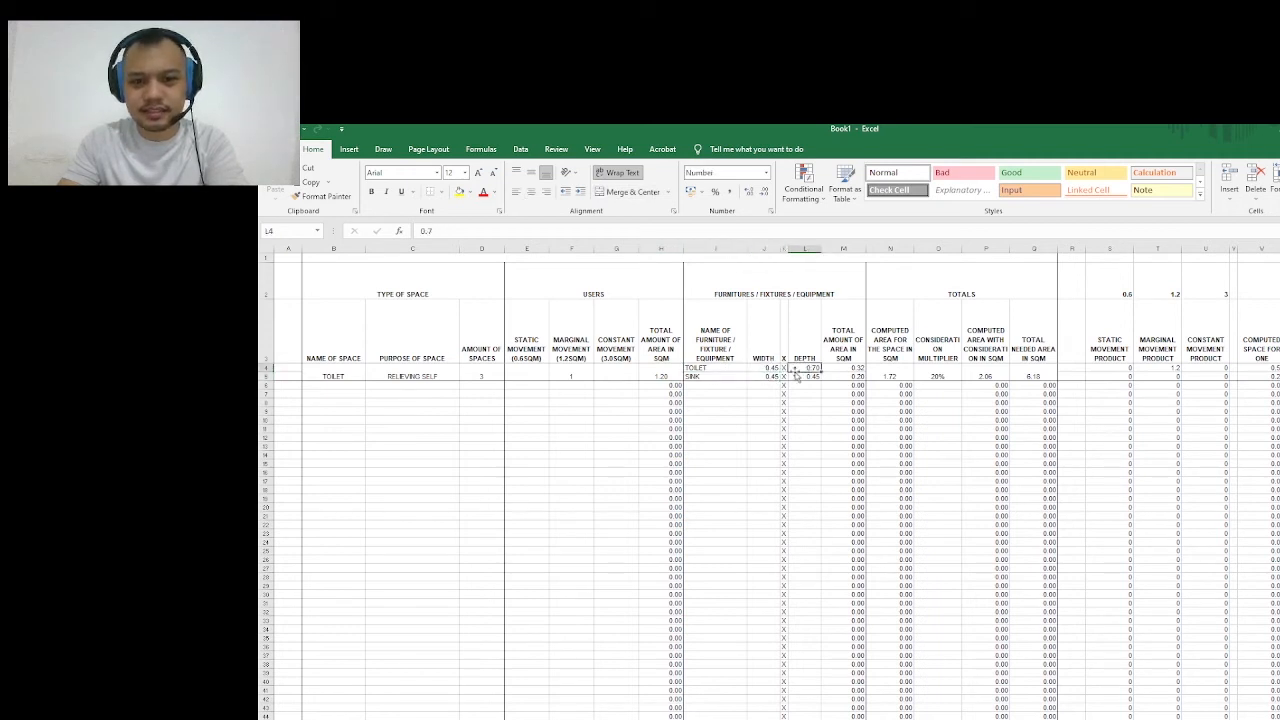
drag(770, 370, 810, 379)
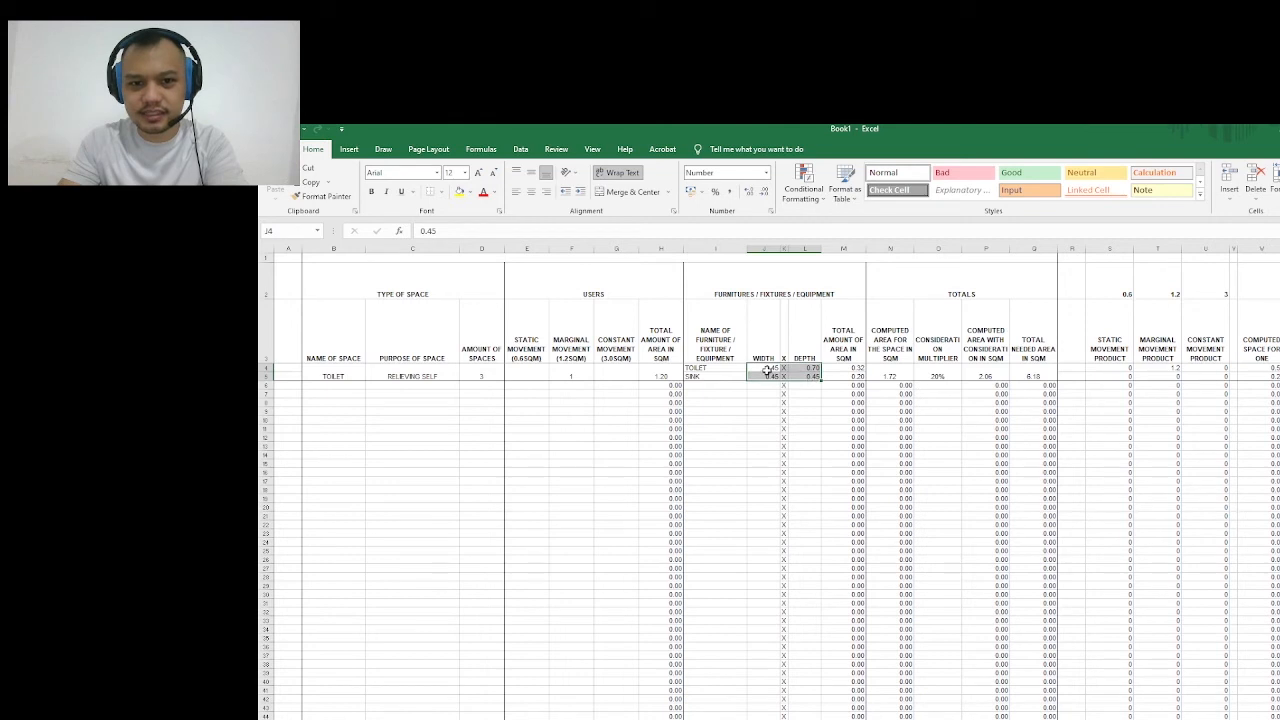
click(803, 411)
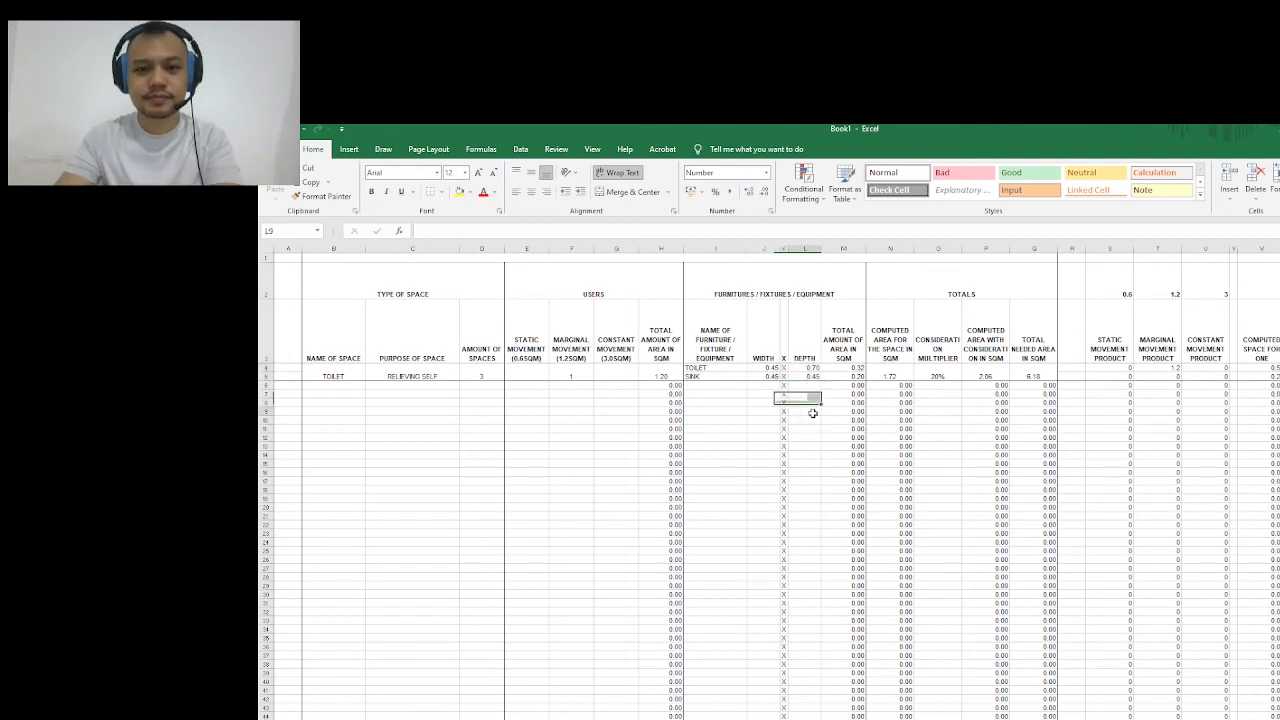
Inspect the toilet's computed area formula in N4 and the Computed Space for One formulas in W4 and W5 that support it
click(894, 376)
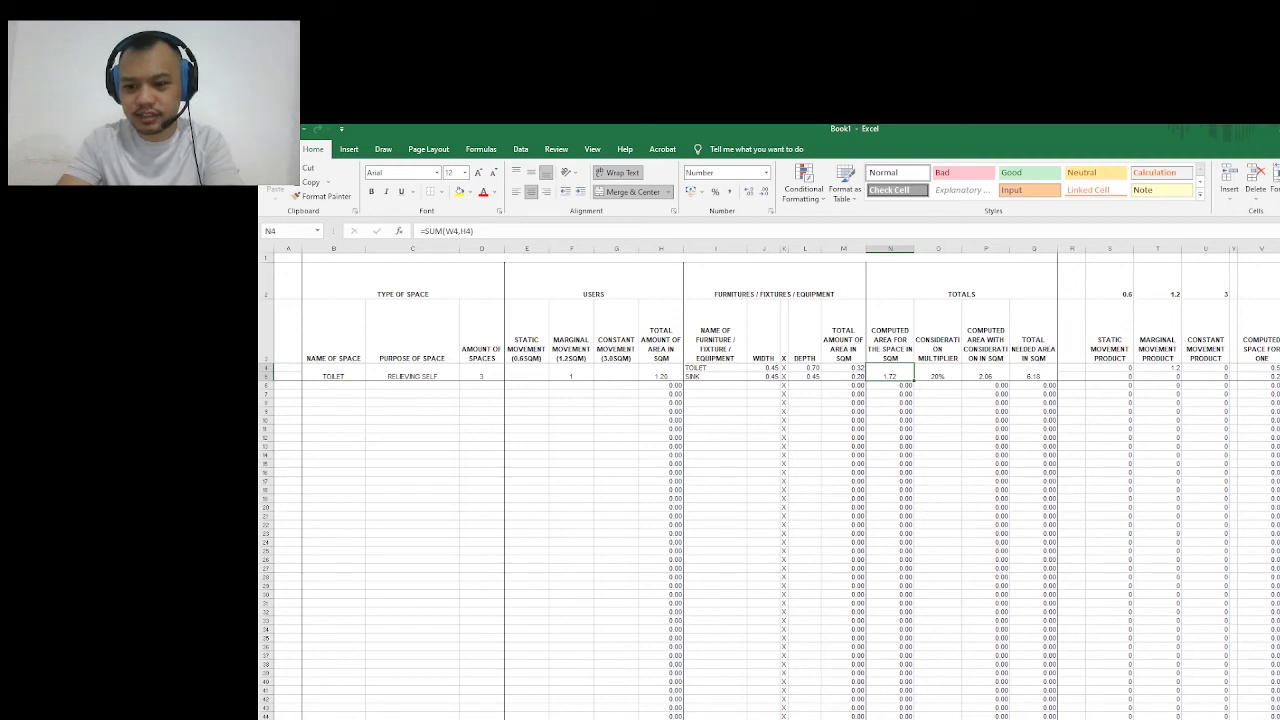
scroll(1066, 426, right, 5)
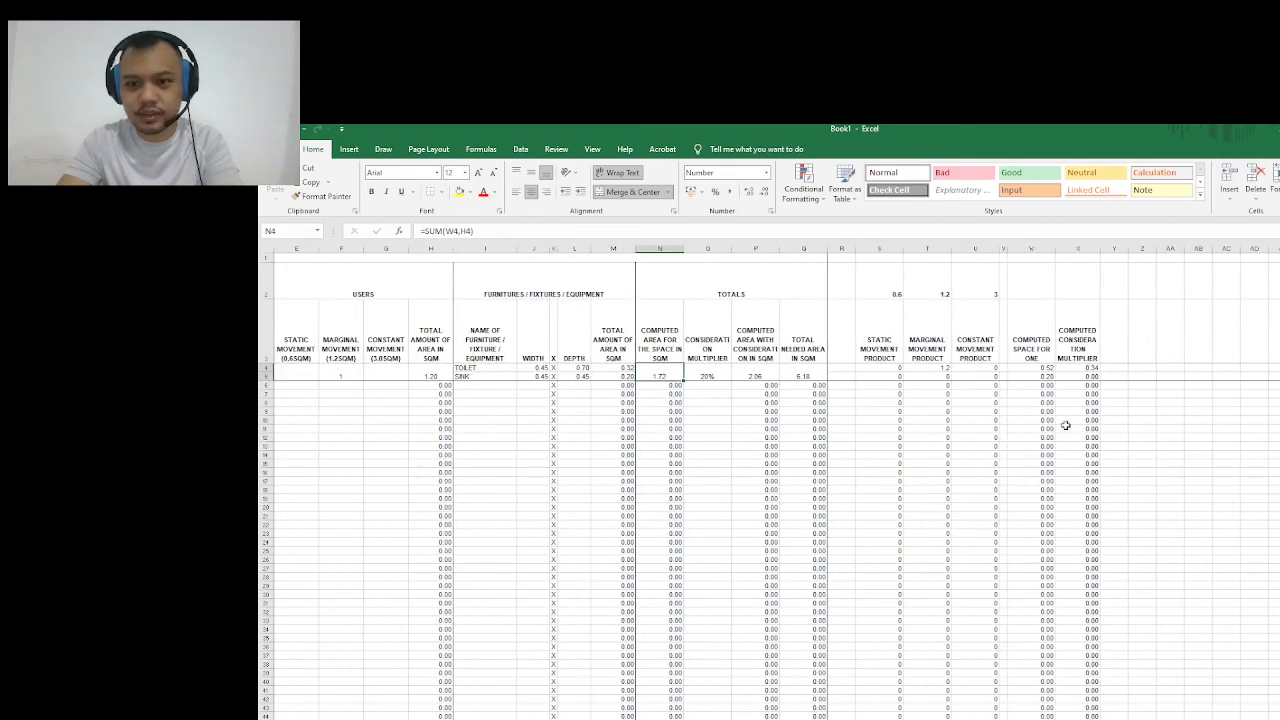
click(1036, 368)
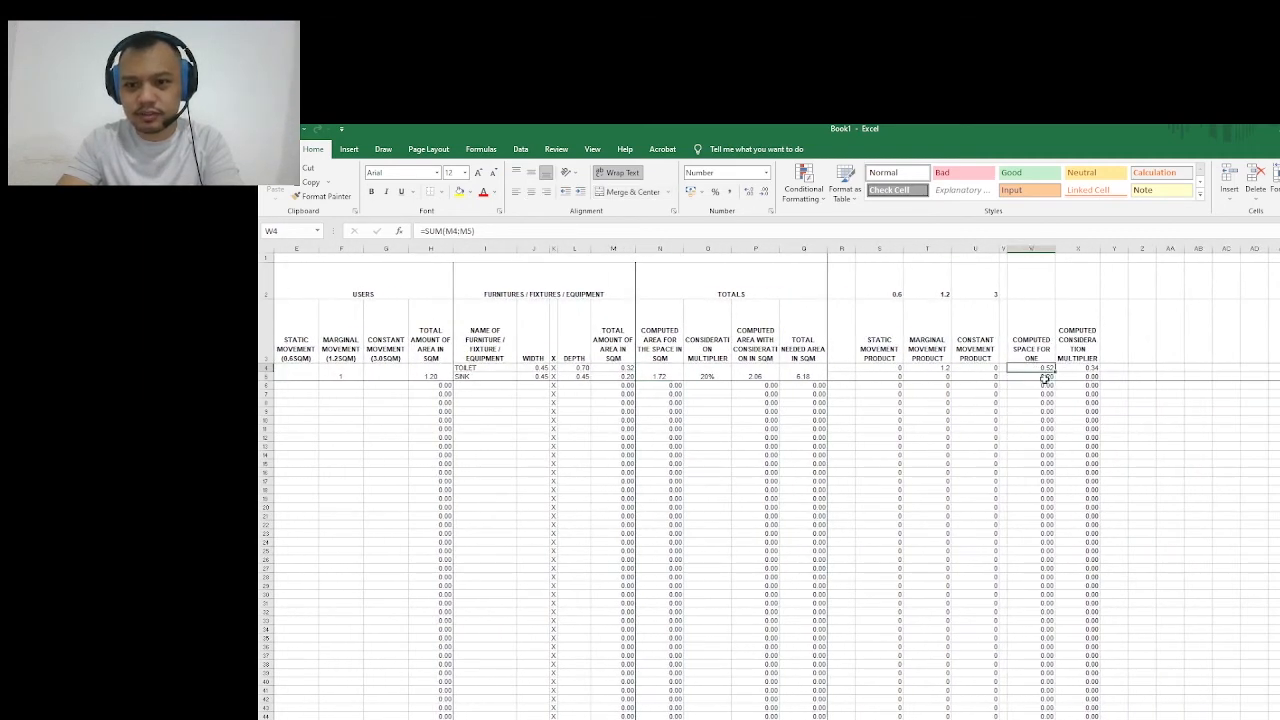
click(1044, 377)
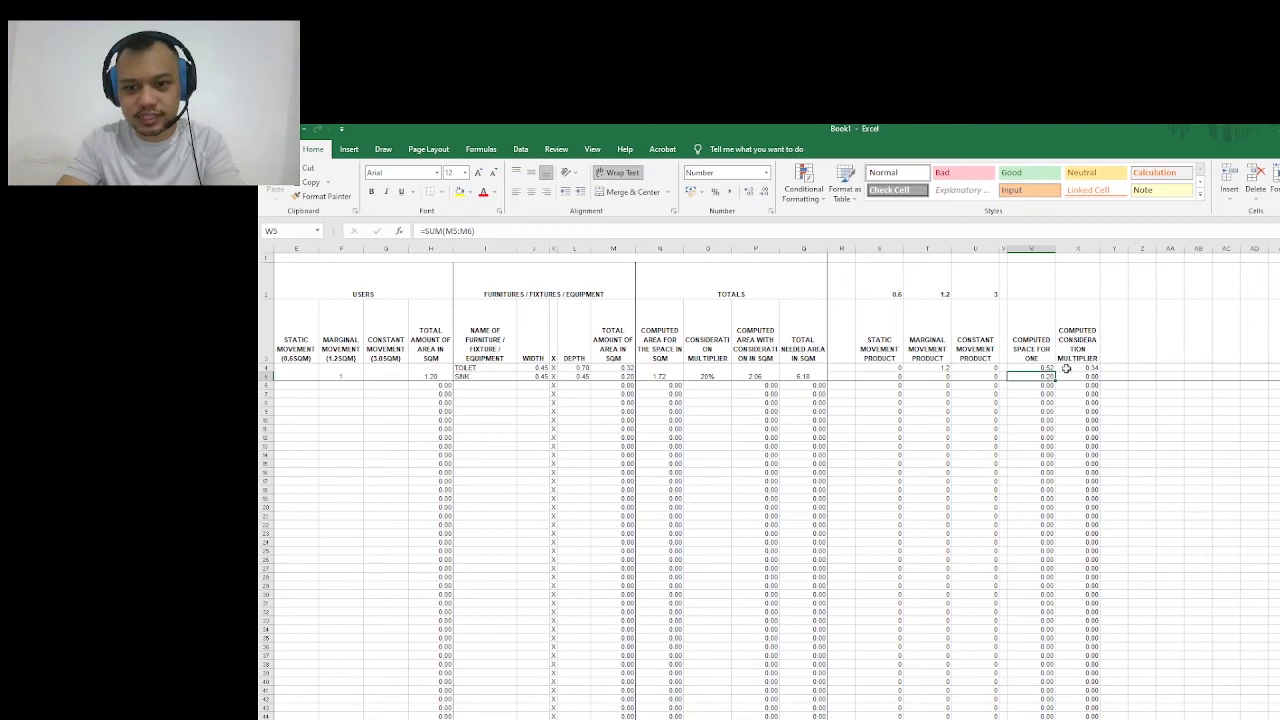
click(1049, 369)
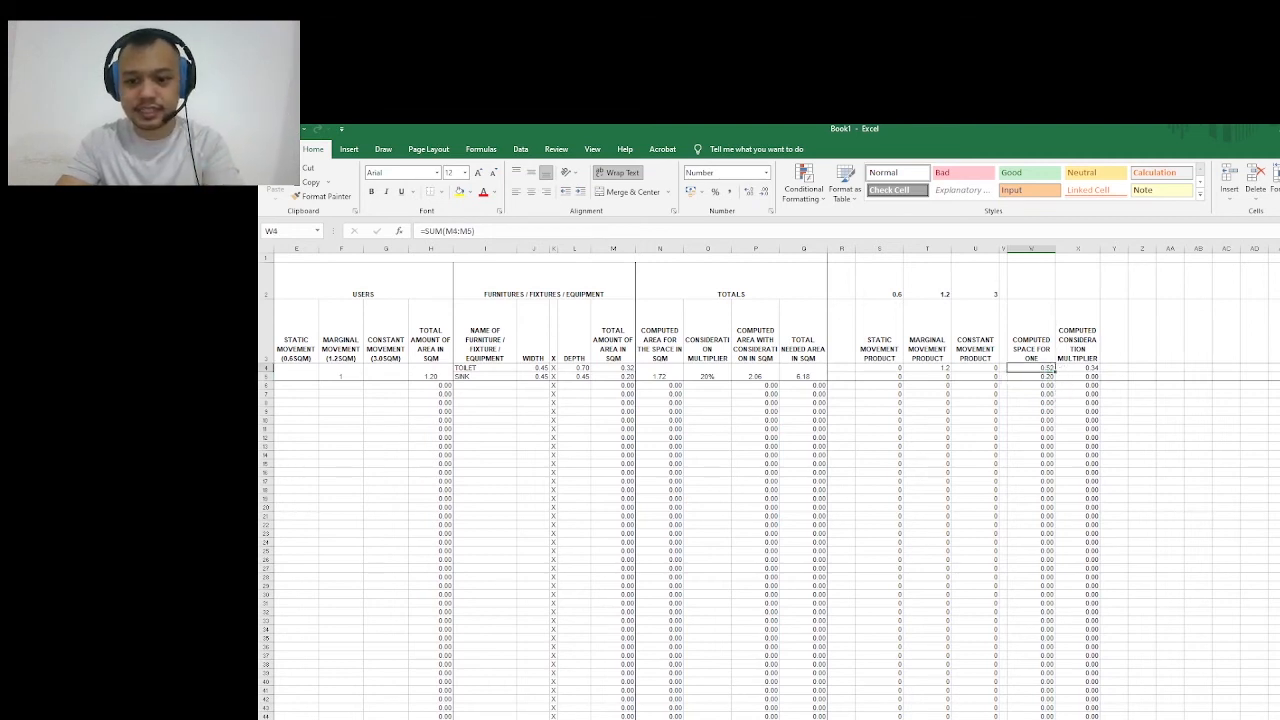
scroll(967, 668, left, 4)
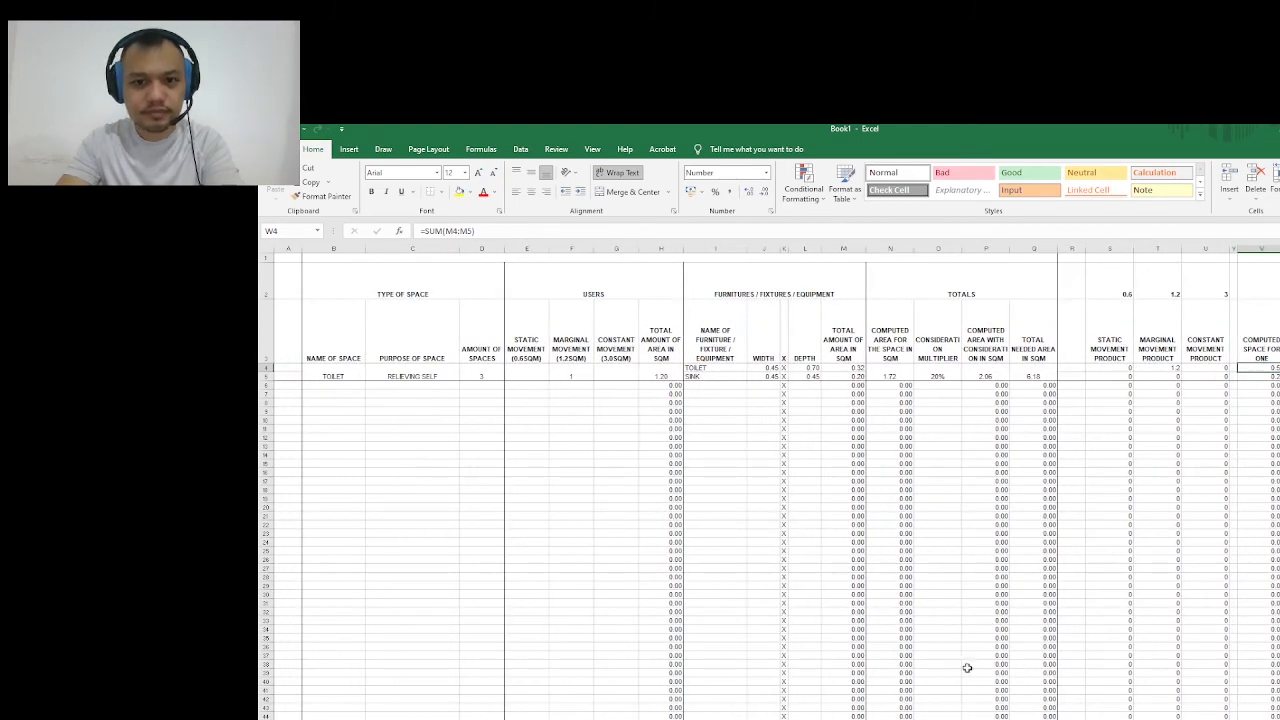
click(880, 375)
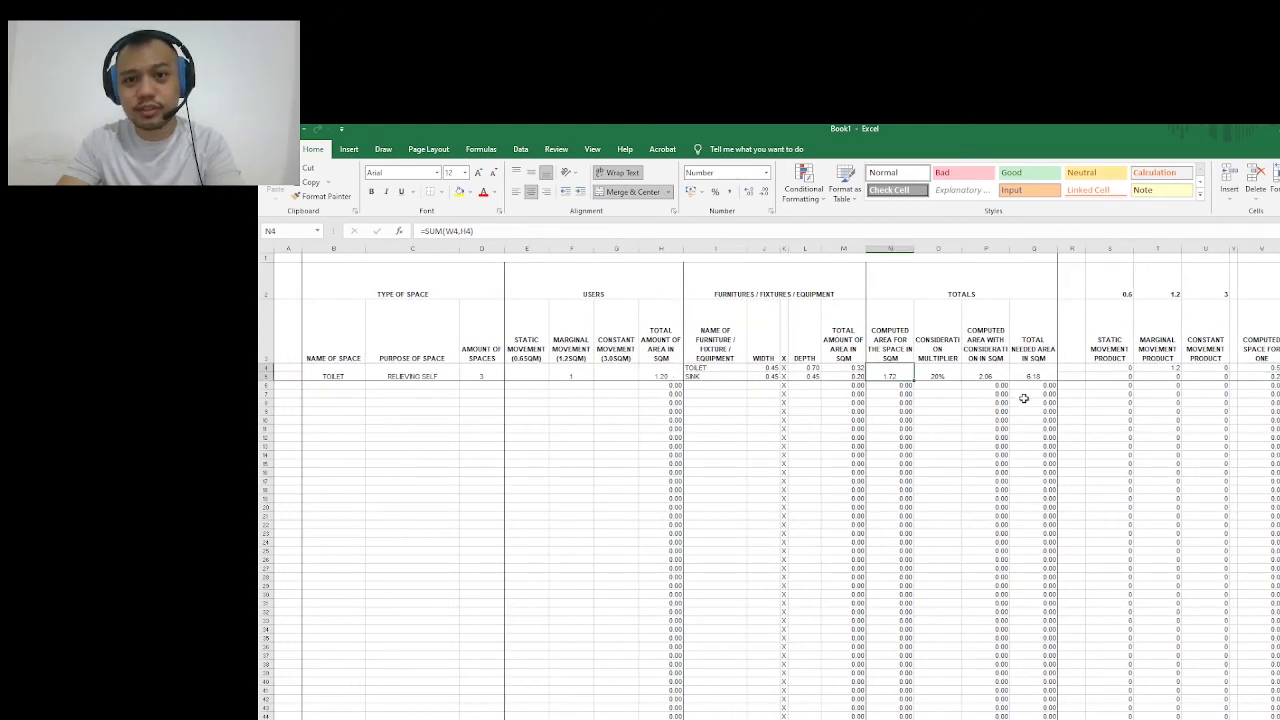
Inspect the toilet's consideration multiplier, its product formula in X4, and the computed area with consideration formula in P4
click(950, 372)
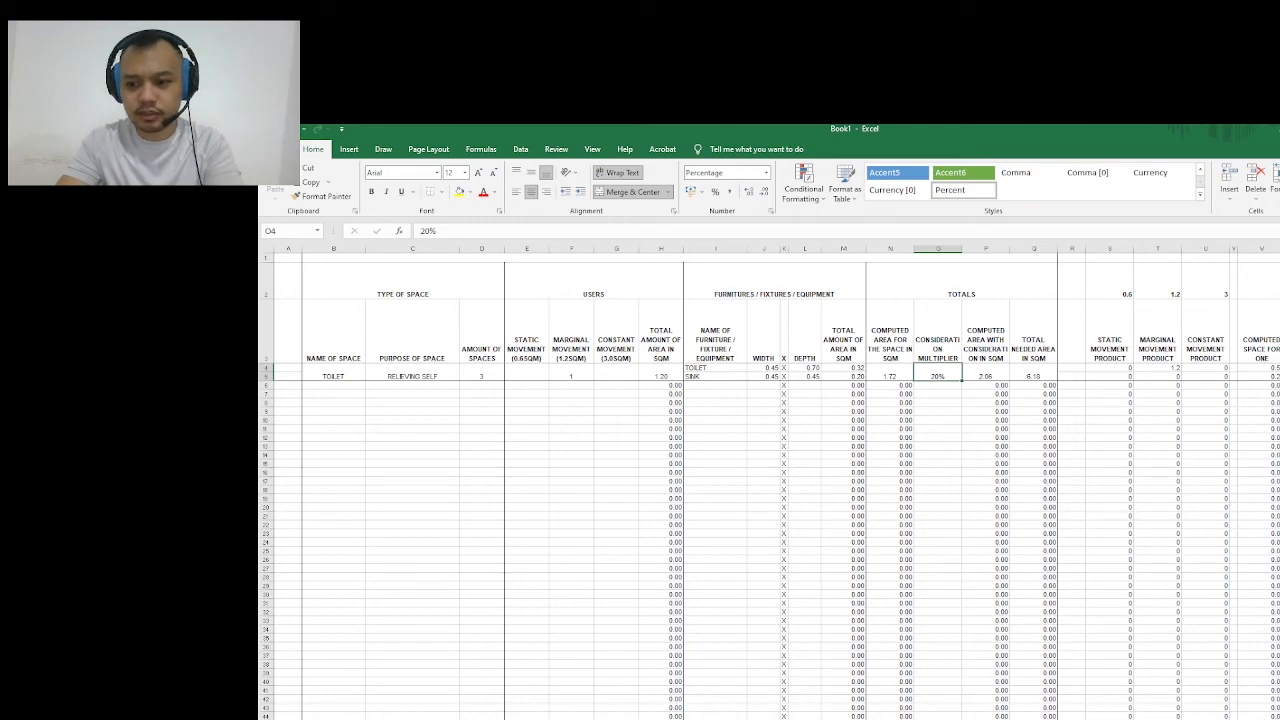
scroll(960, 545, right, 8)
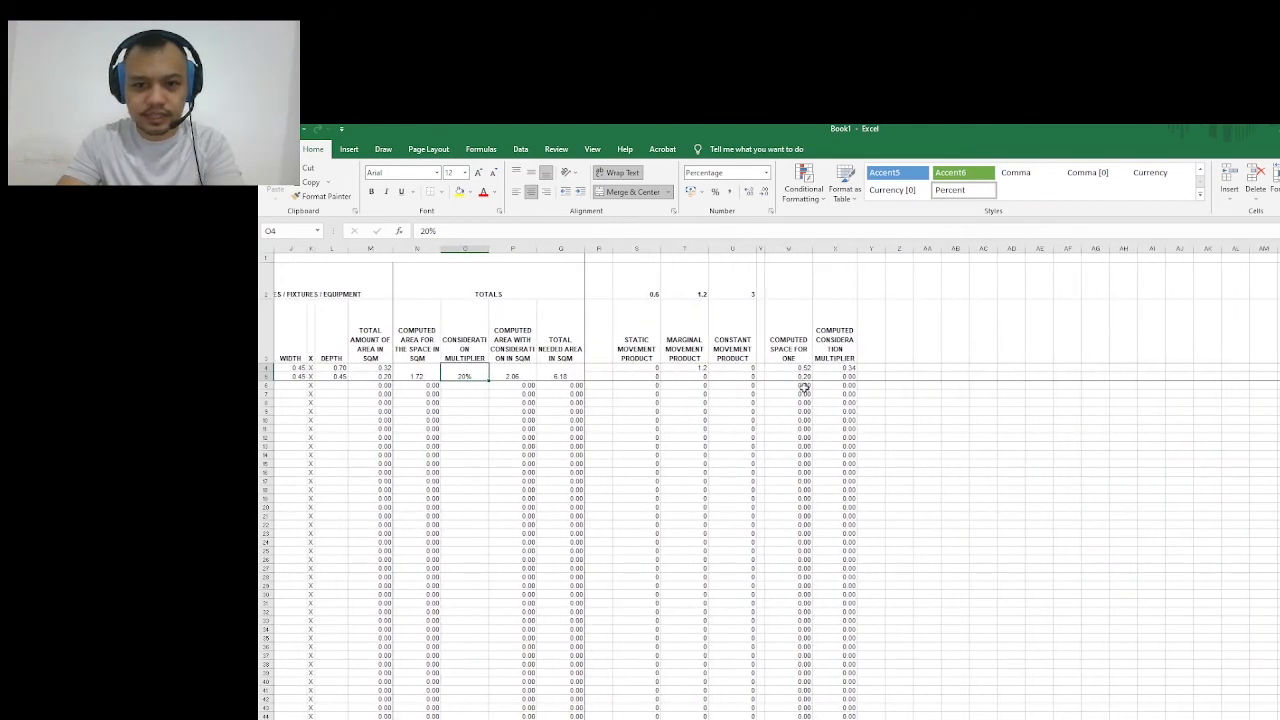
click(845, 369)
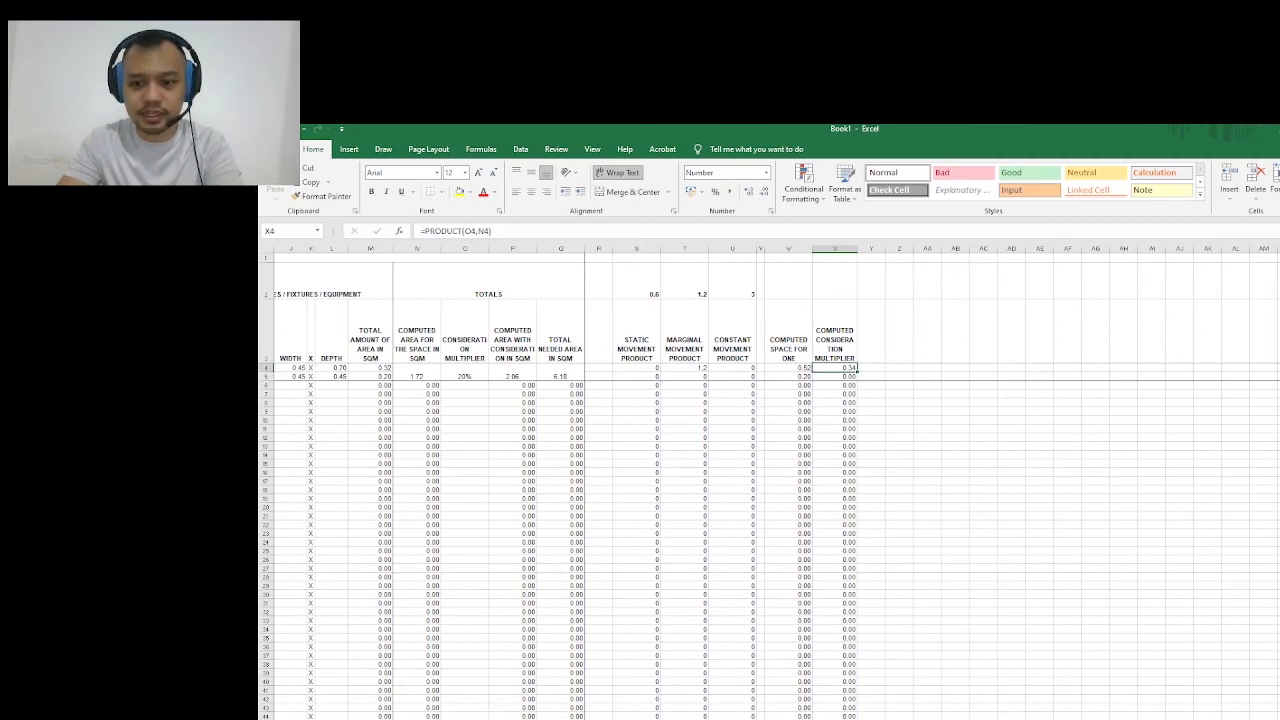
scroll(942, 399, left, 8)
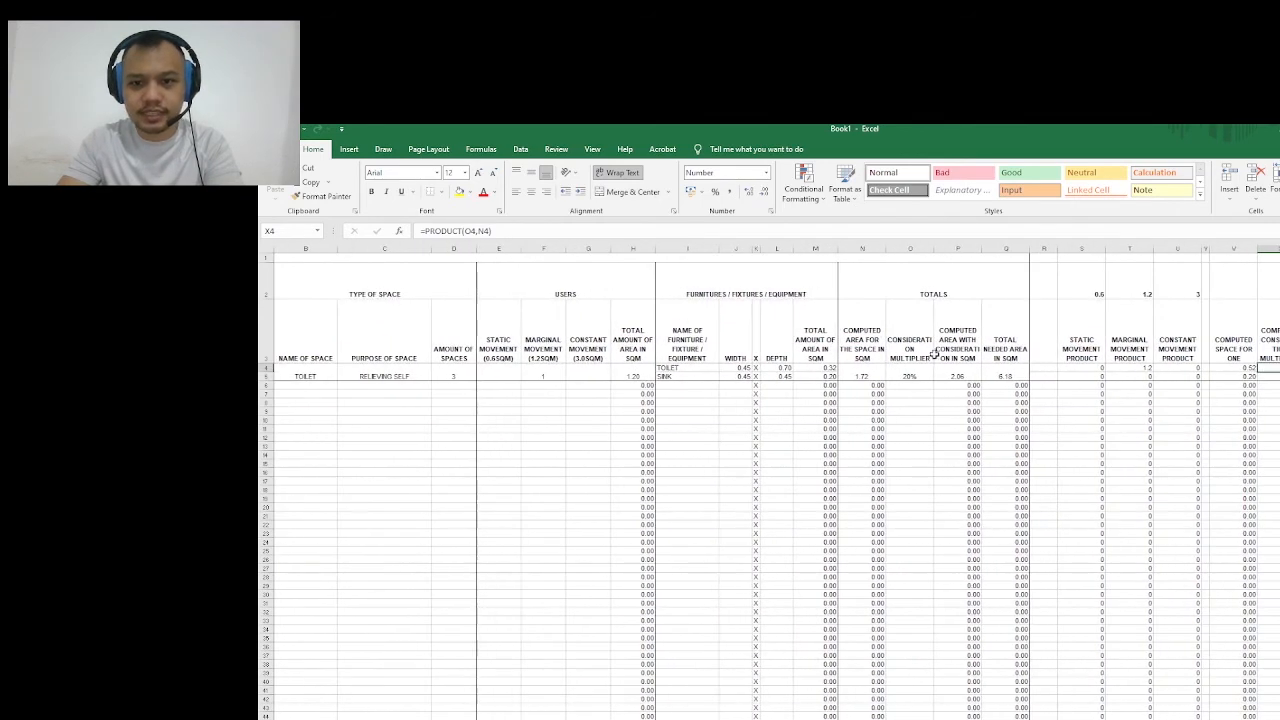
click(967, 322)
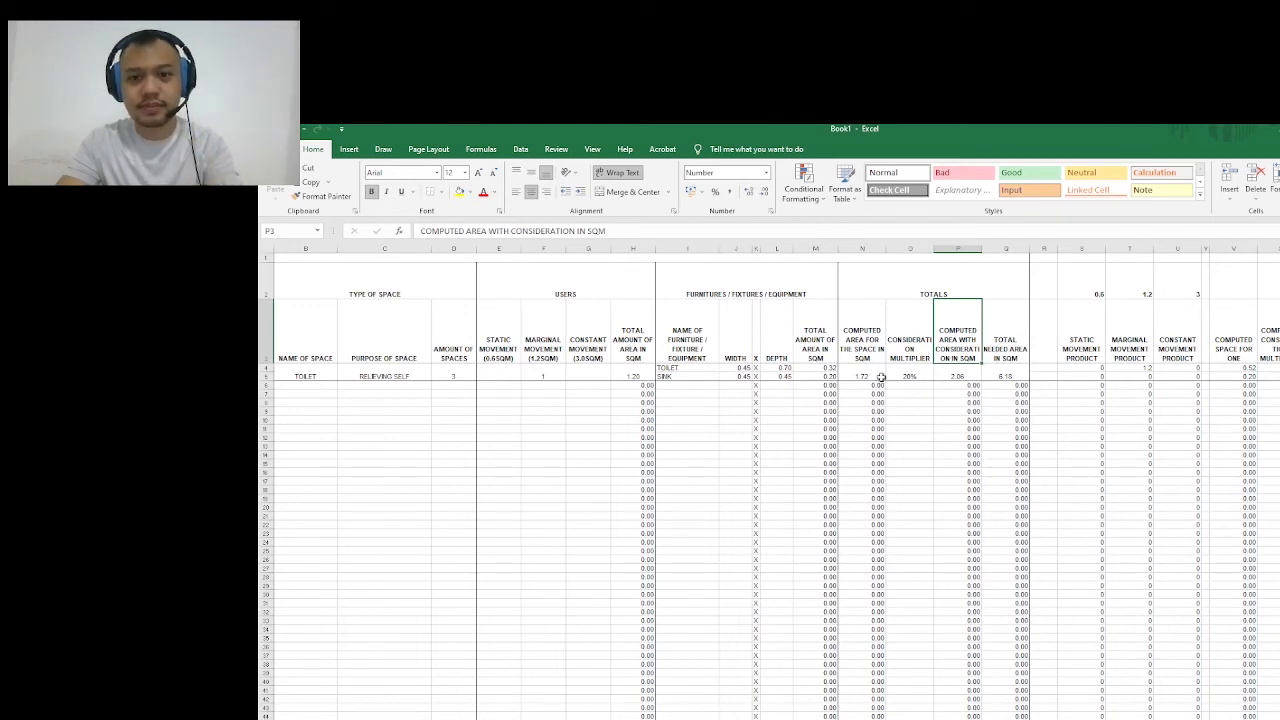
click(962, 376)
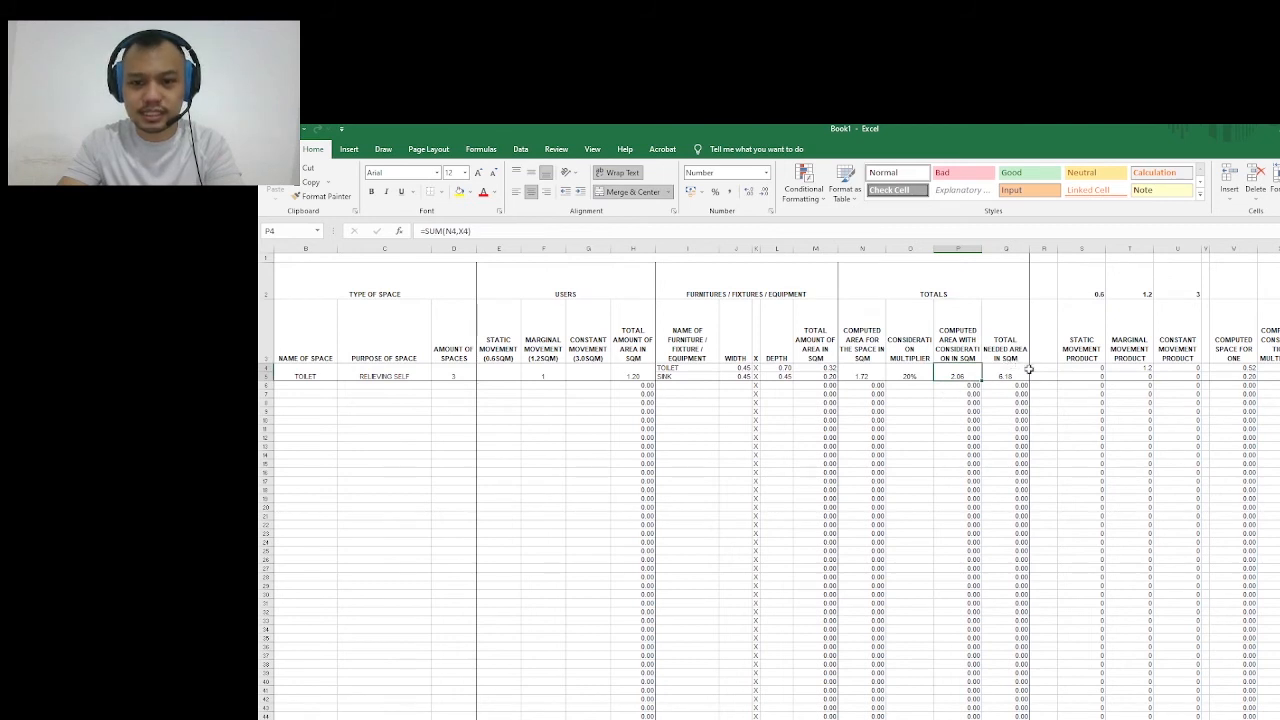
Review how the toilet's total needed area in Q4 derives from the amount of spaces and the computed area with consideration
click(1010, 337)
click(1005, 376)
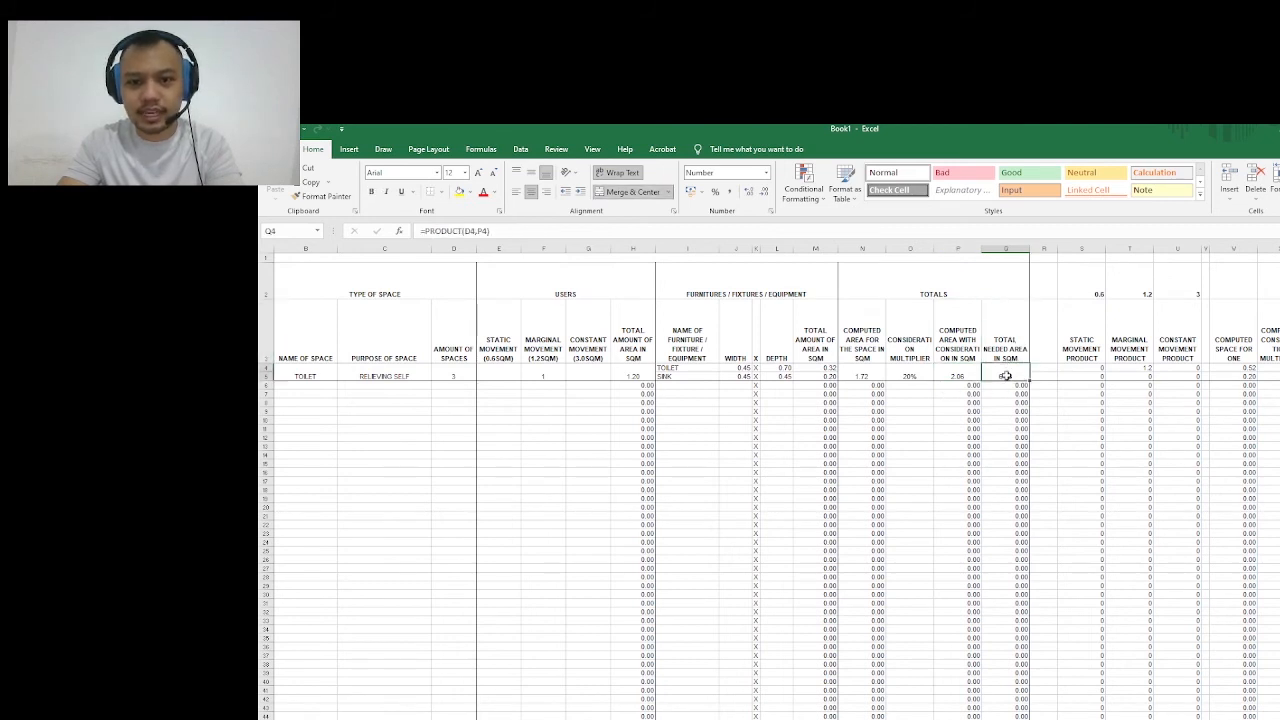
click(445, 373)
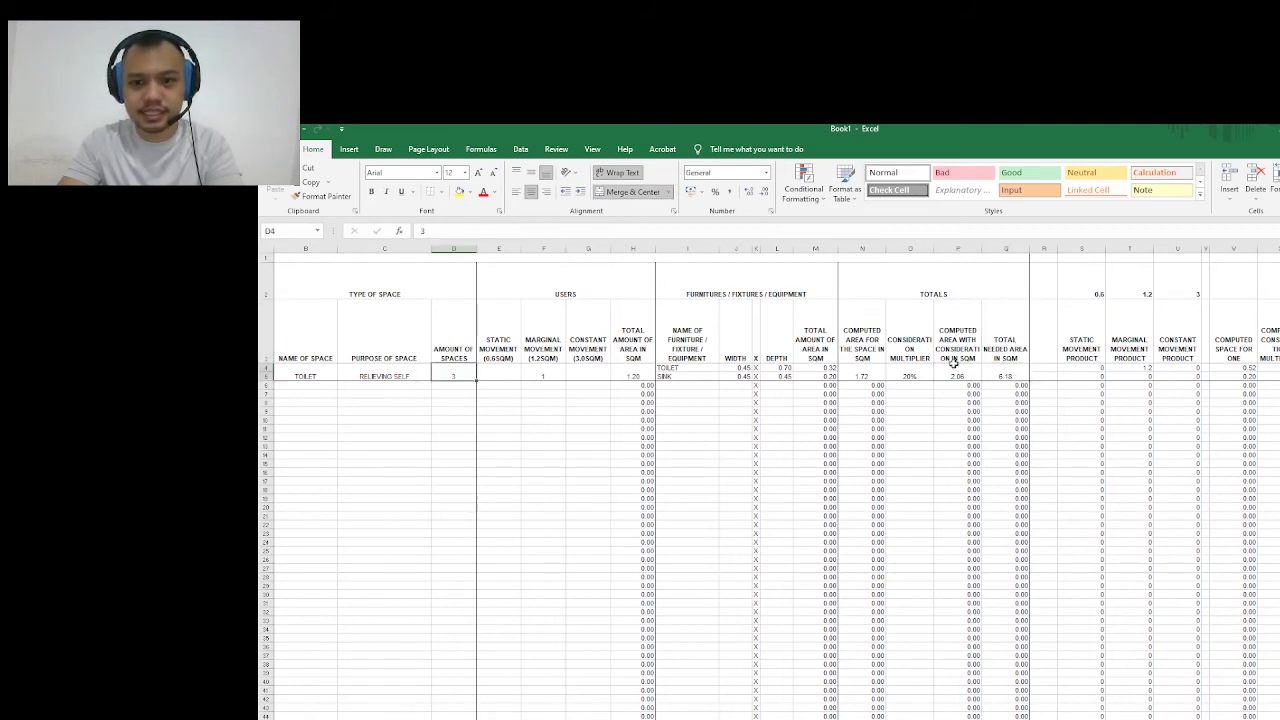
click(1005, 356)
click(1007, 355)
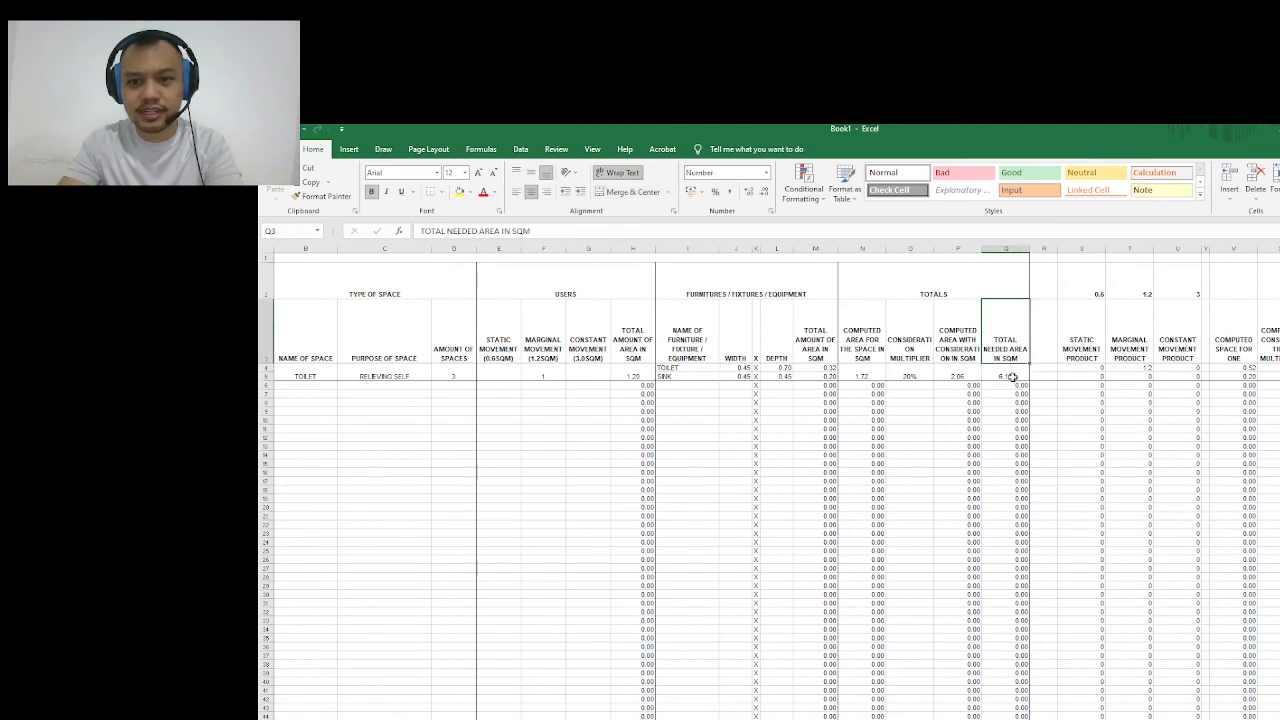
click(1012, 376)
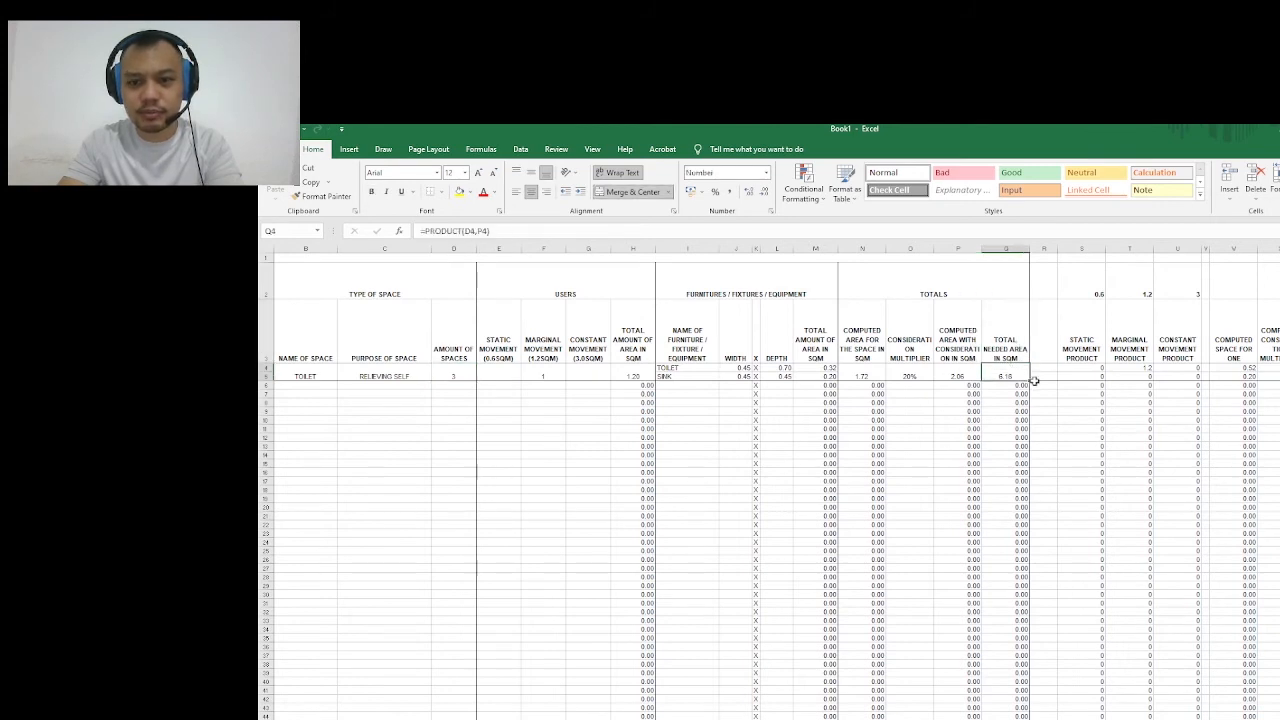
click(968, 376)
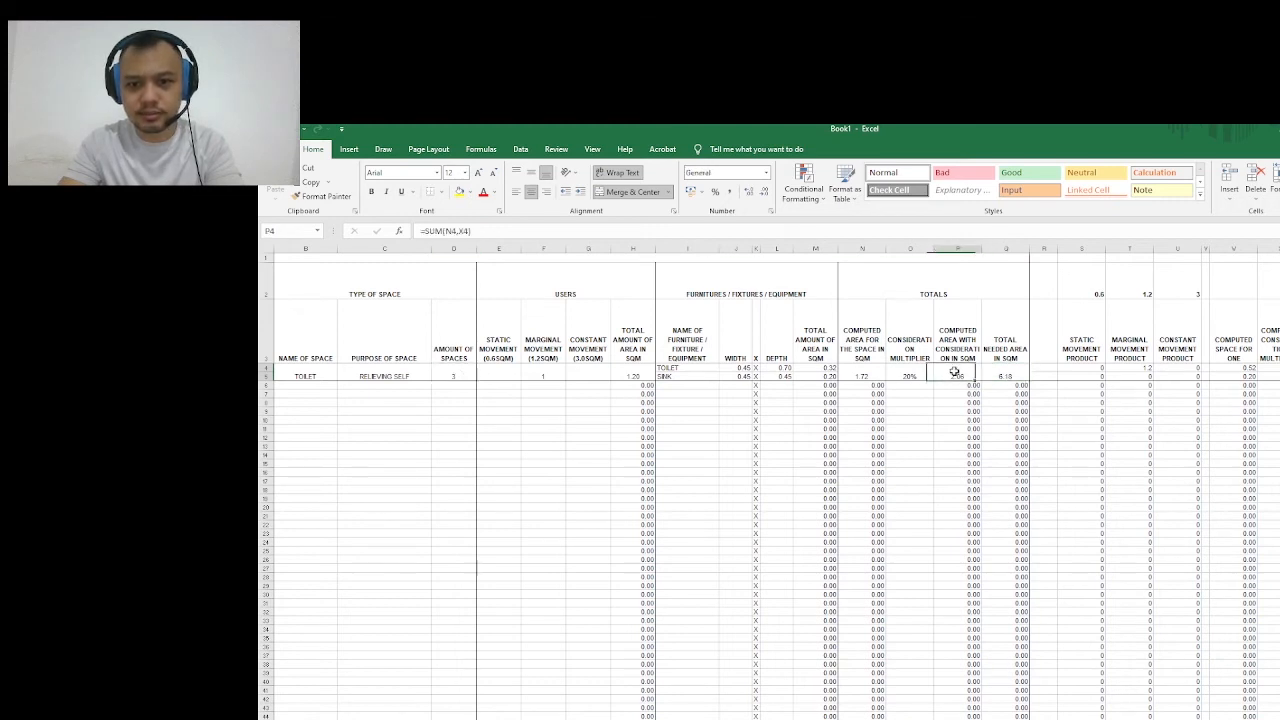
click(1018, 376)
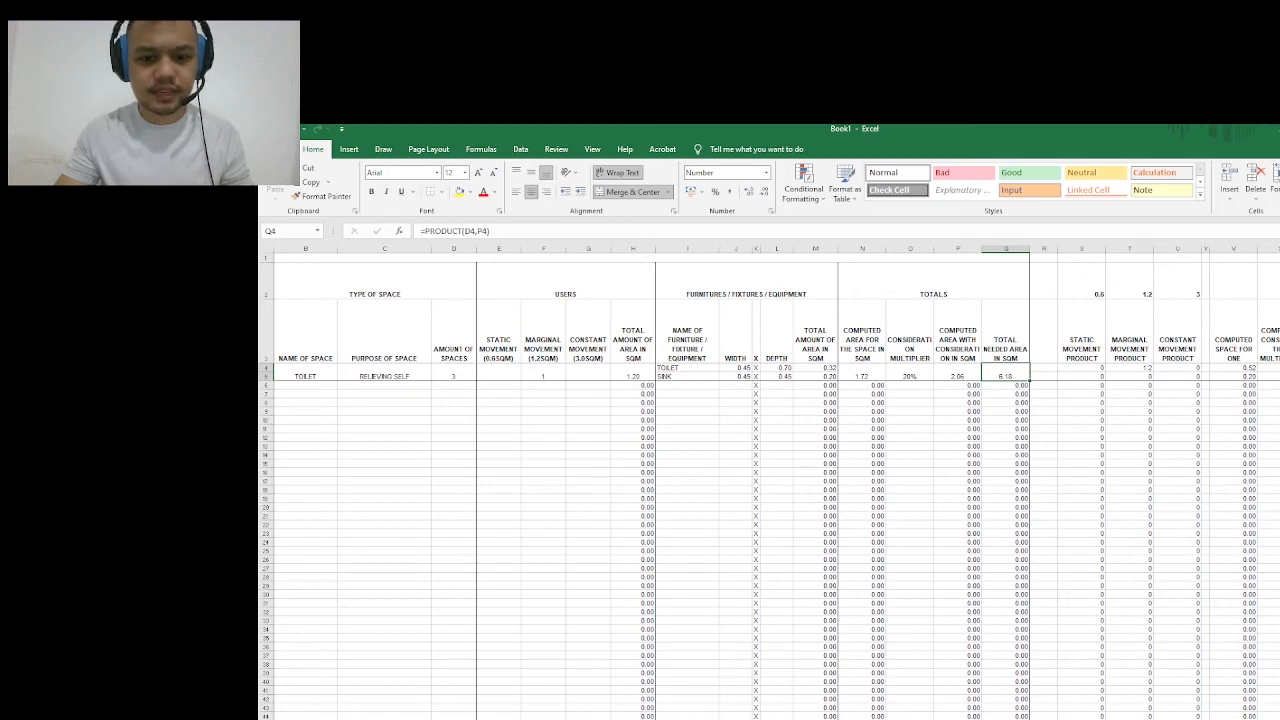
Calculate 1.72 divided by 1.2 in the empty cell AC13, outside the space table
click(508, 482)
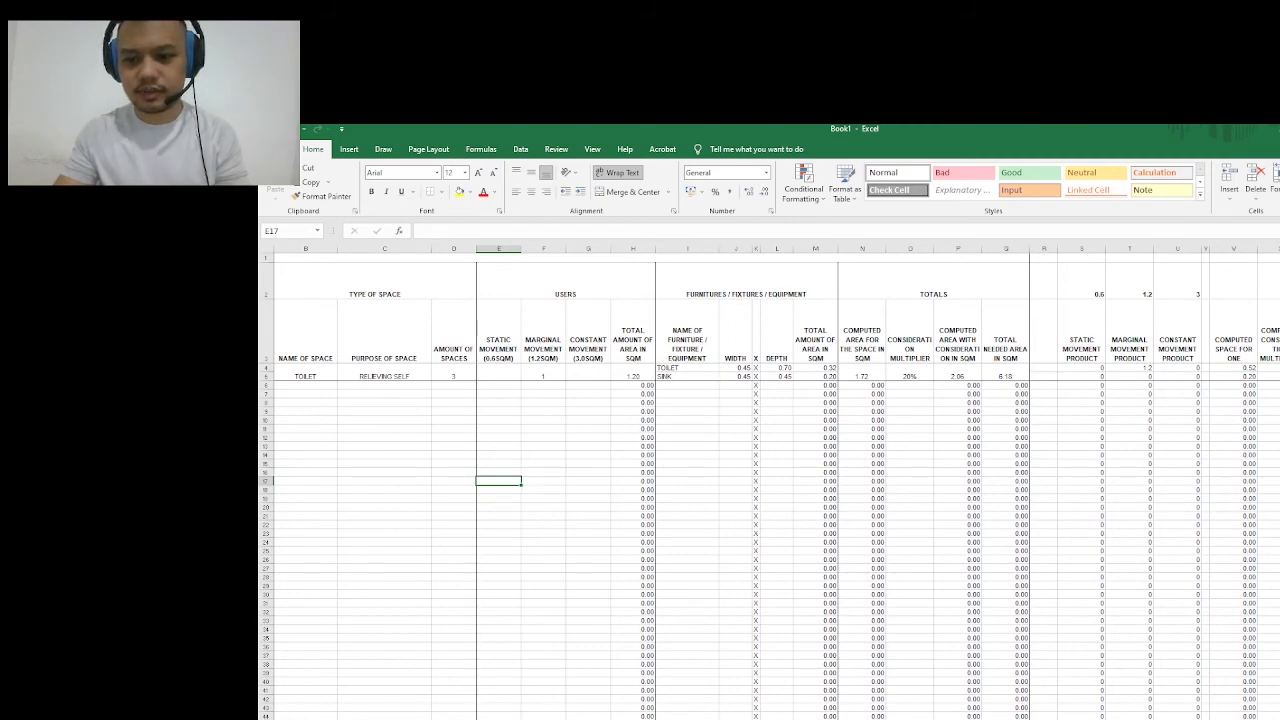
scroll(1099, 462, right, 5)
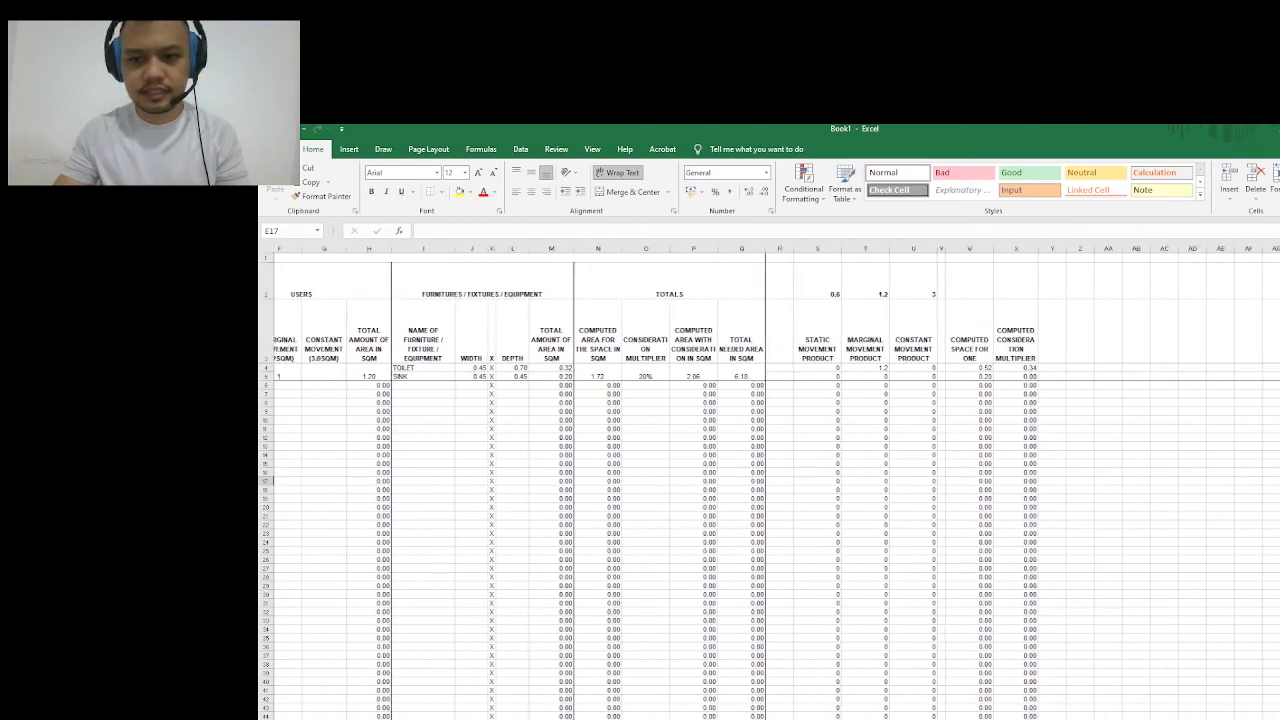
scroll(1099, 462, up, 2)
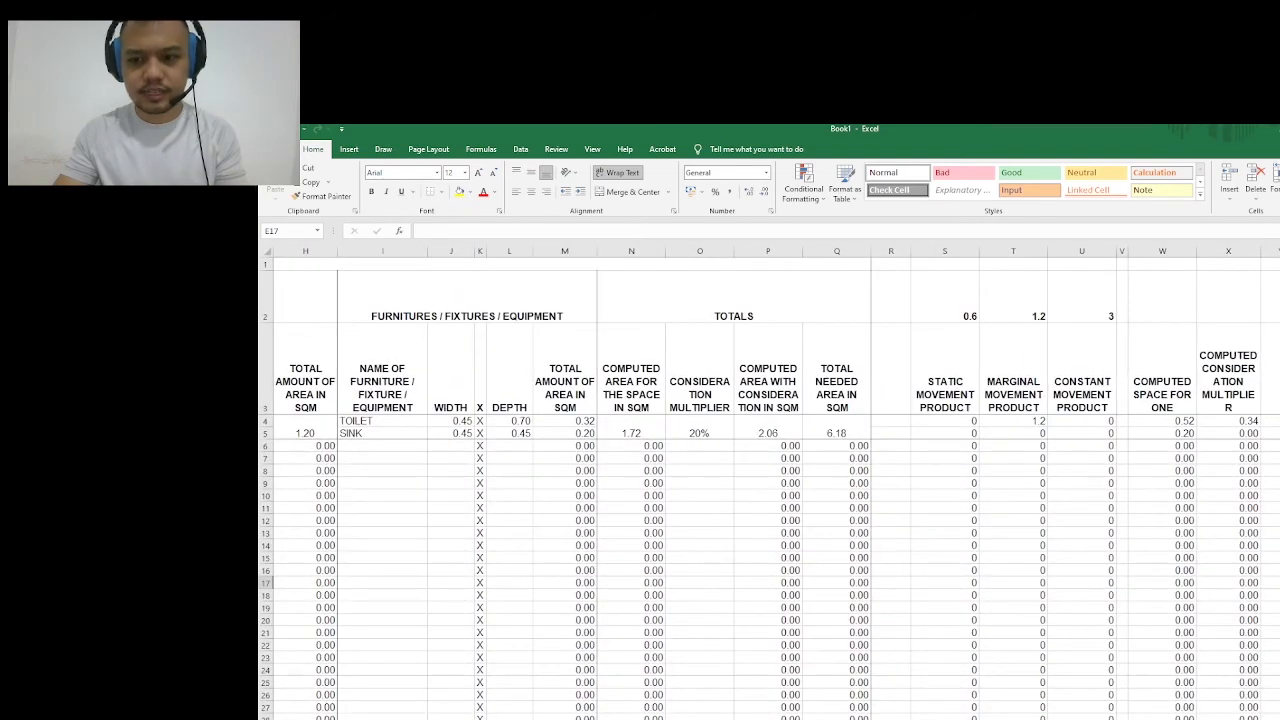
scroll(1275, 535, right, 3)
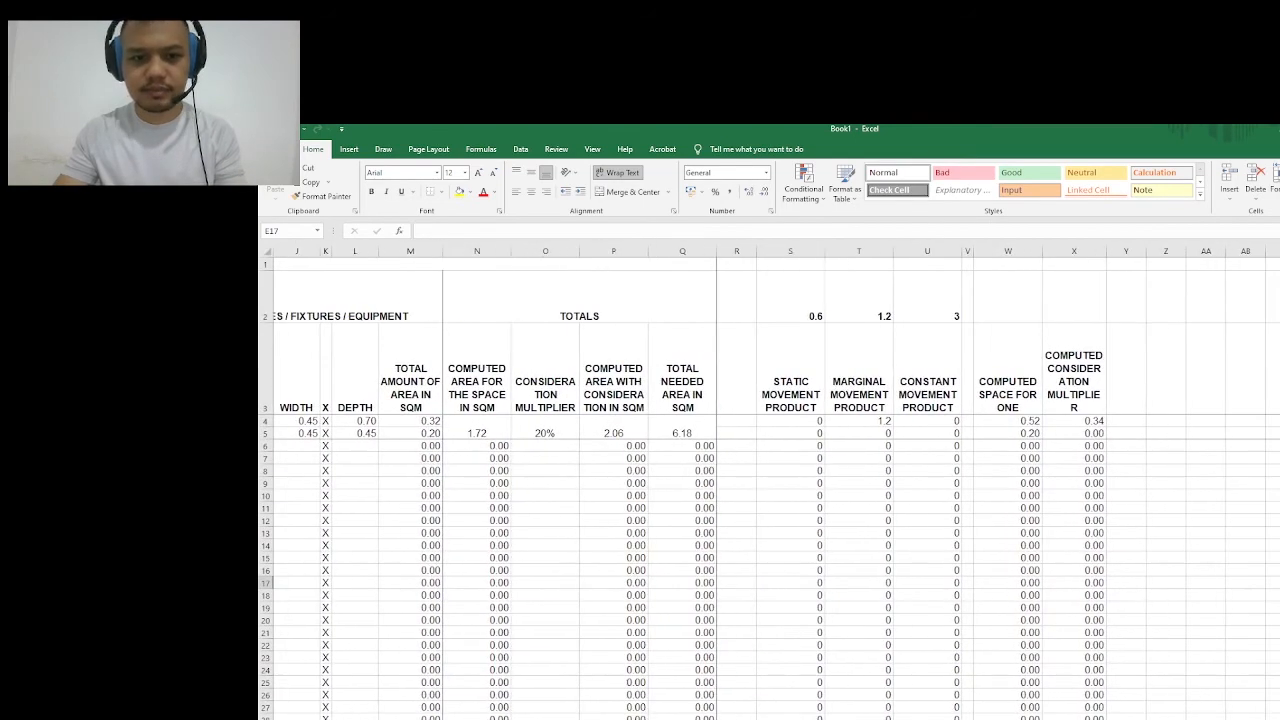
click(1275, 535)
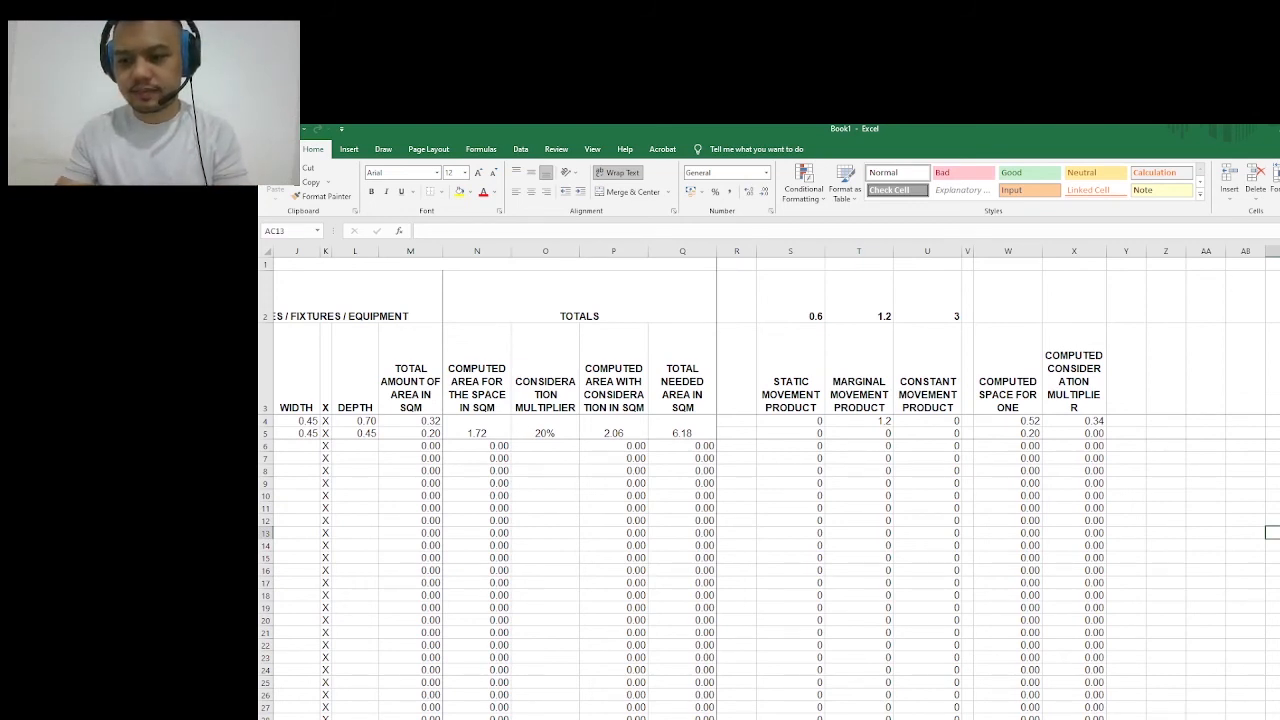
scroll(1275, 535, right, 1)
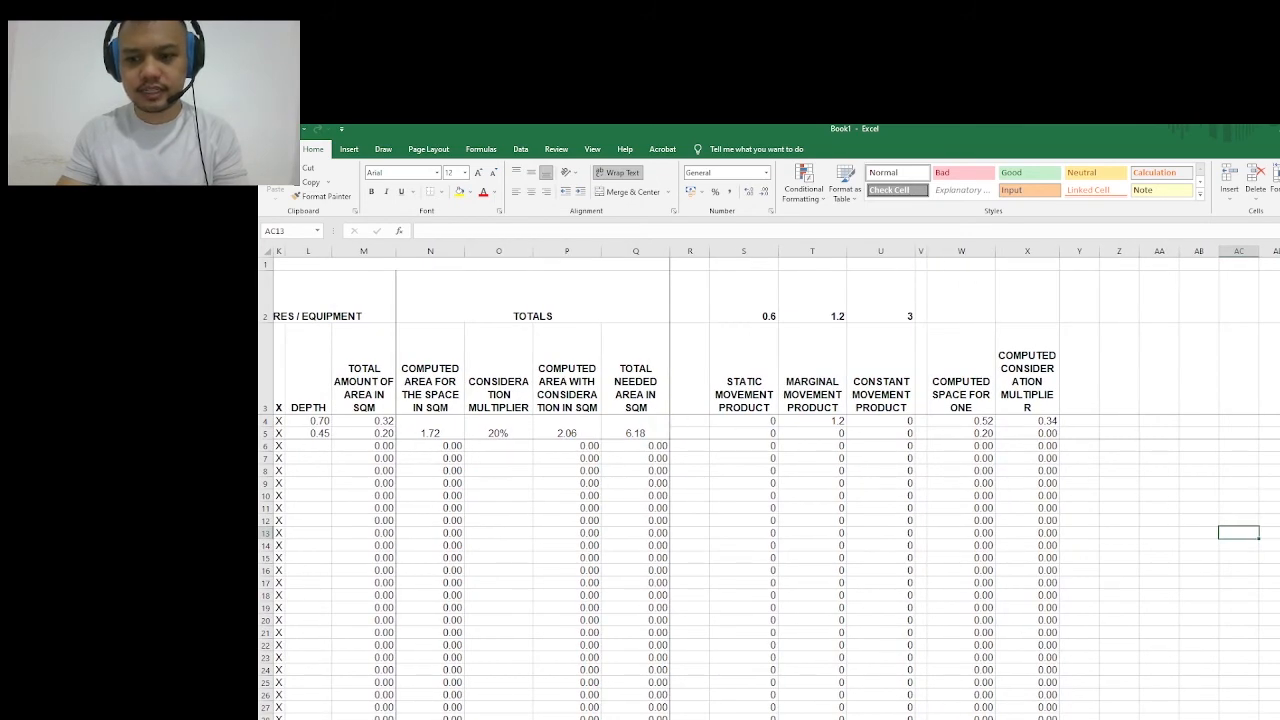
scroll(776, 482, right, 4)
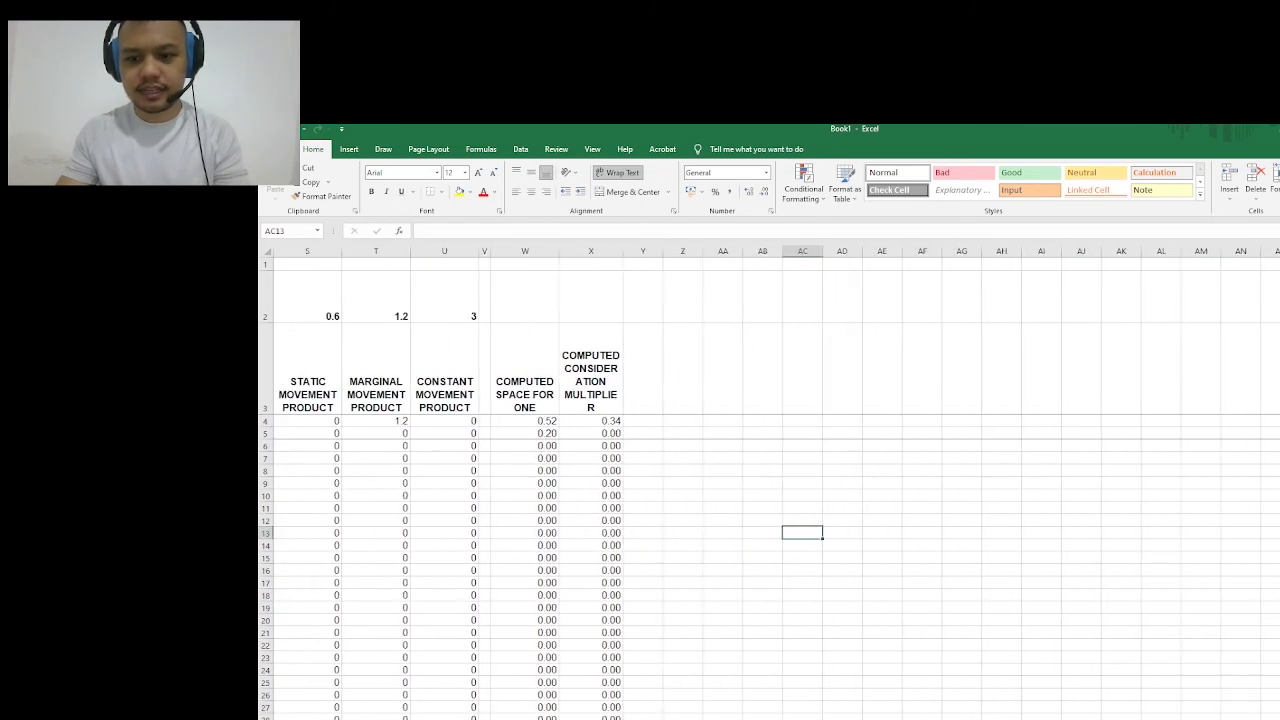
scroll(776, 482, left, 2)
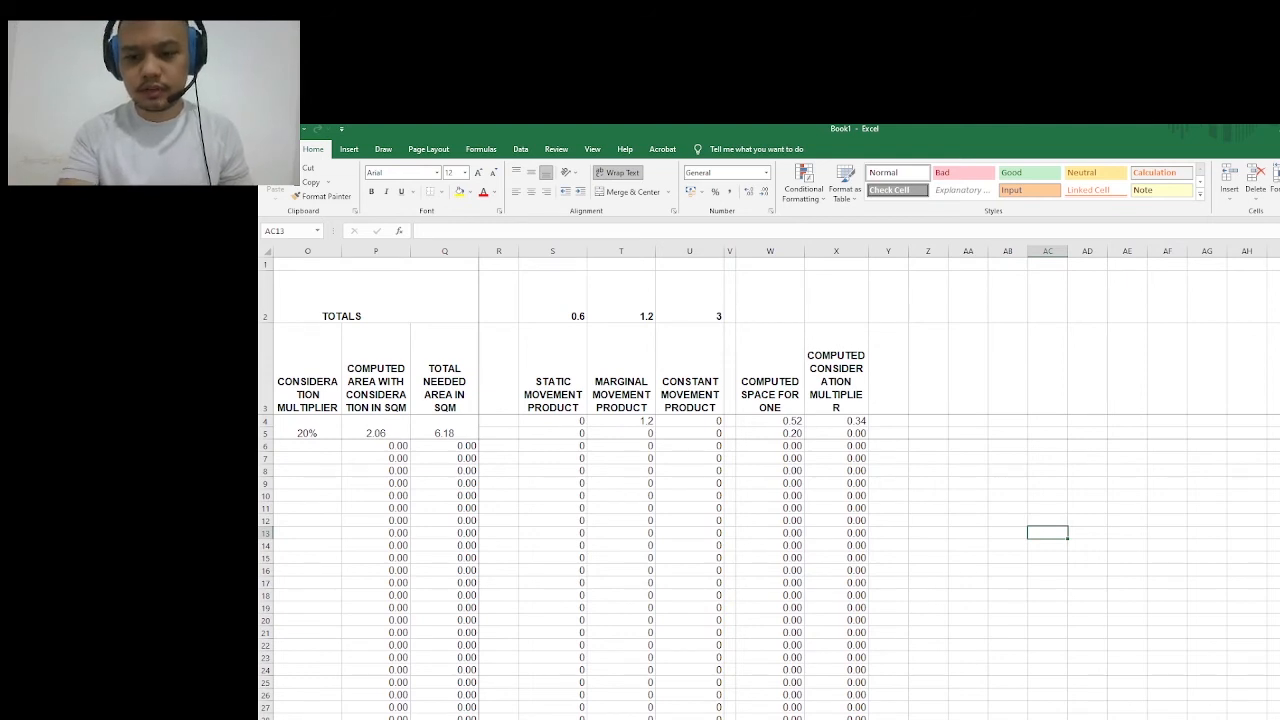
text(=1.72/)
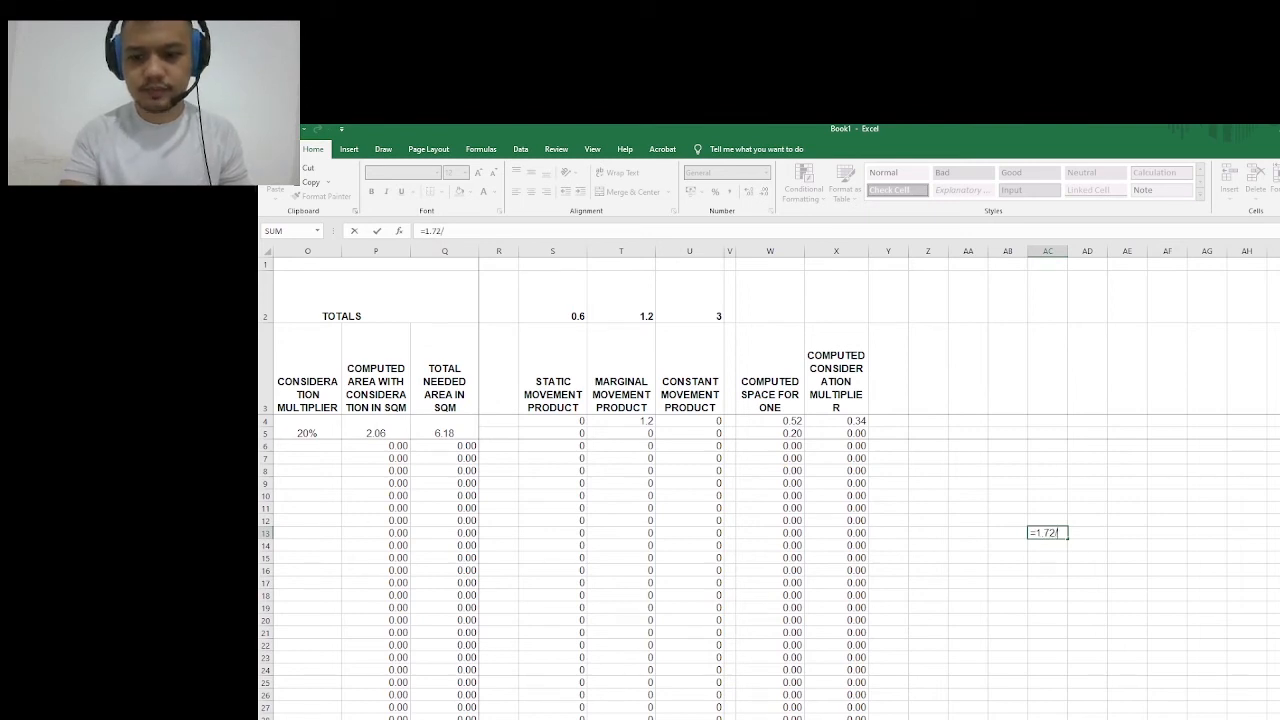
text(1.2)
key(Return)
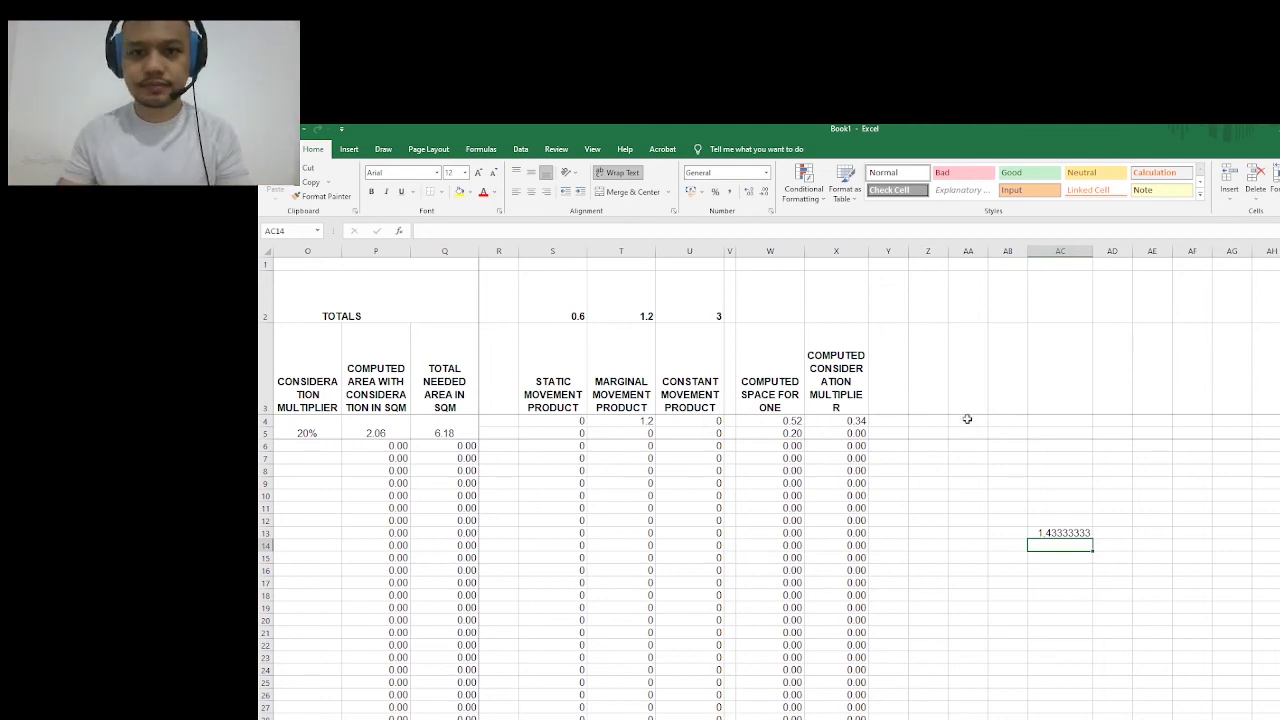
Switch to SketchUp and draw a closed four-sided floor outline from the origin along the green and red axes
key(alt+Tab)
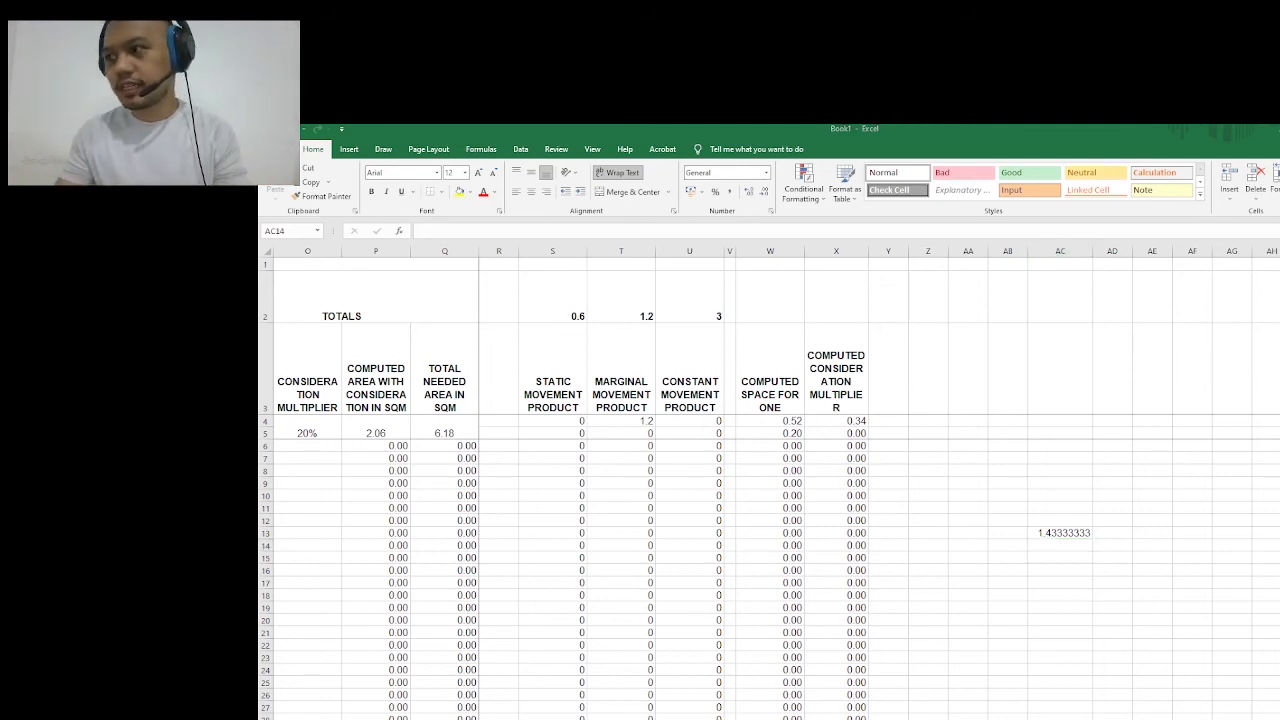
key(alt+Tab)
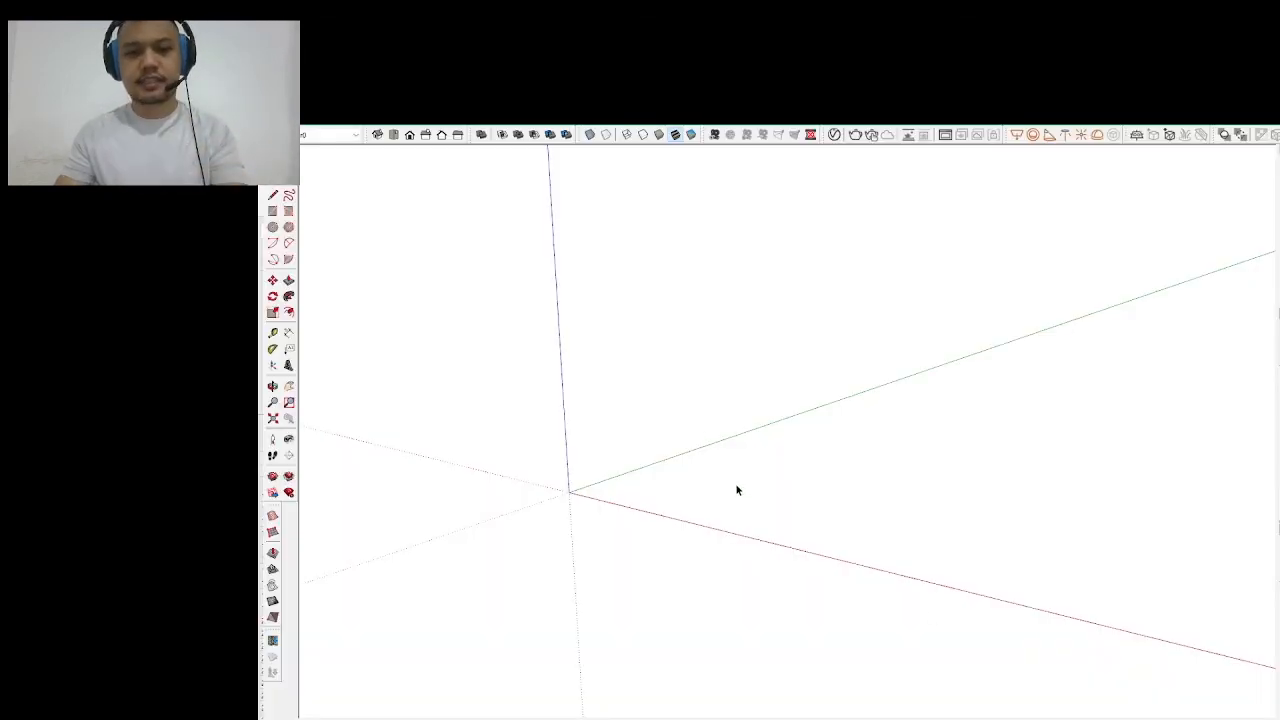
mouse_move(735, 488)
mouse_down()
mouse_move(754, 517)
mouse_move(767, 492)
mouse_up()
key(l)
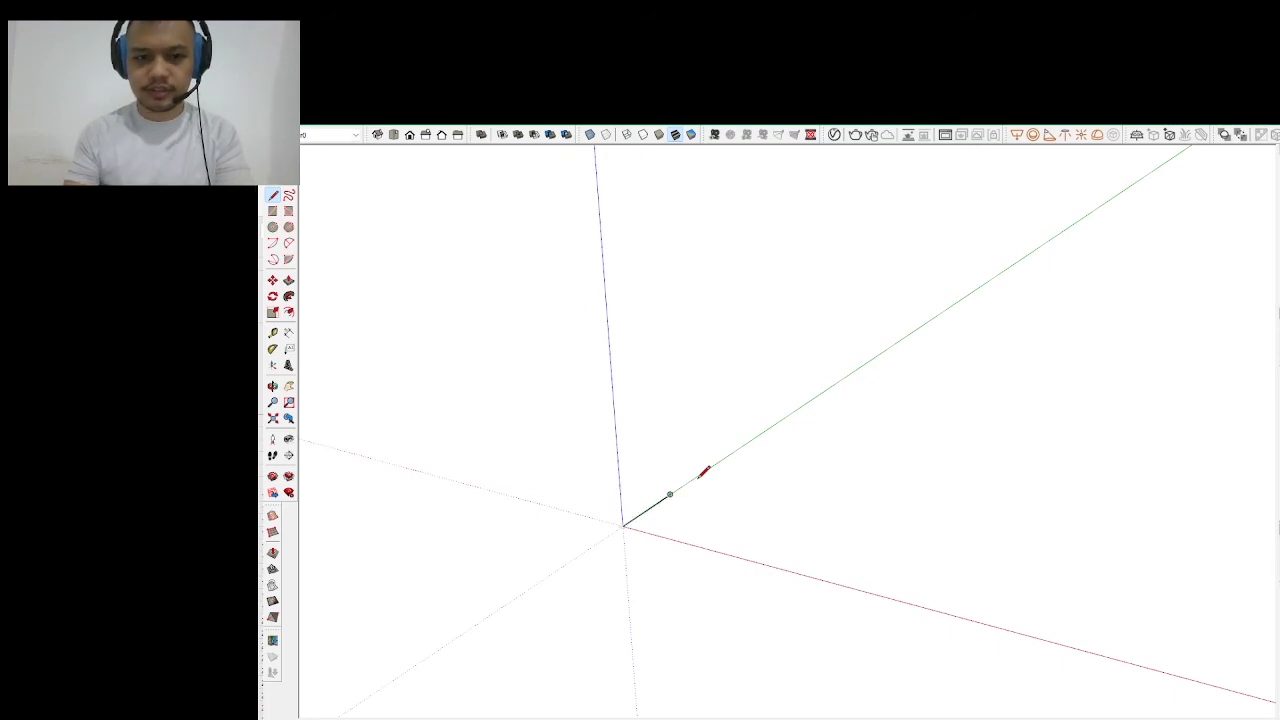
click(670, 494)
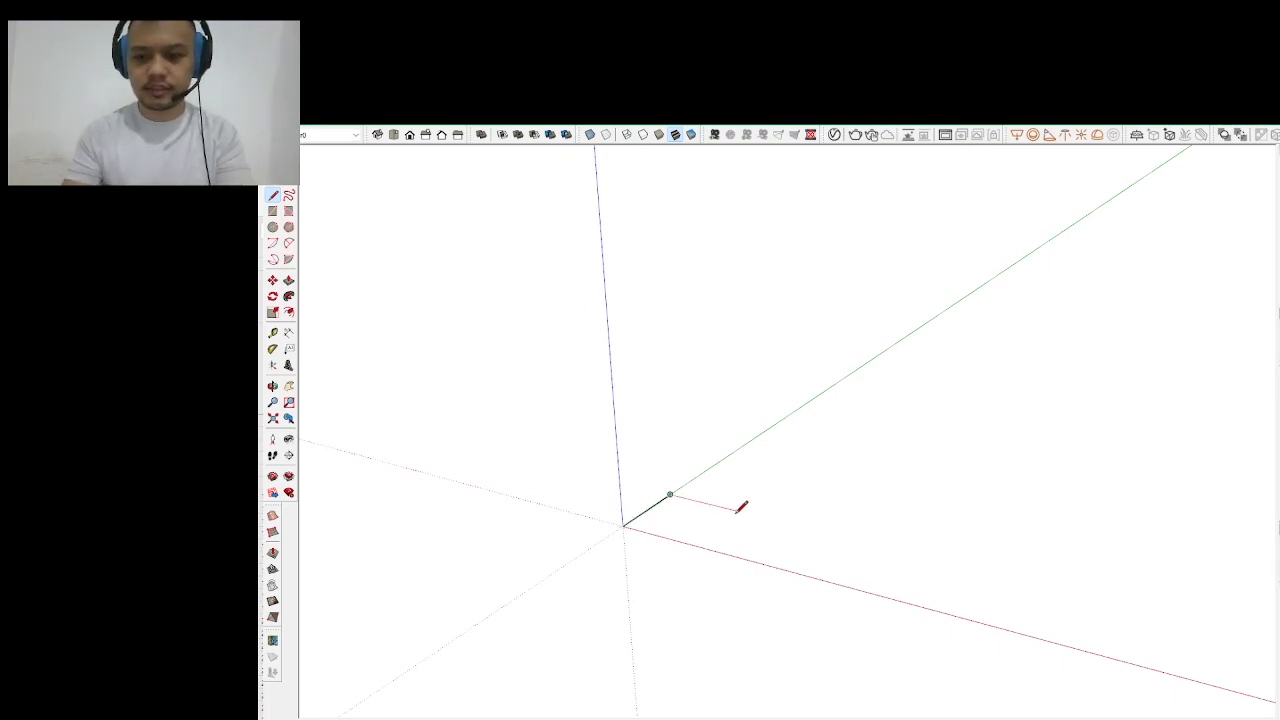
click(740, 511)
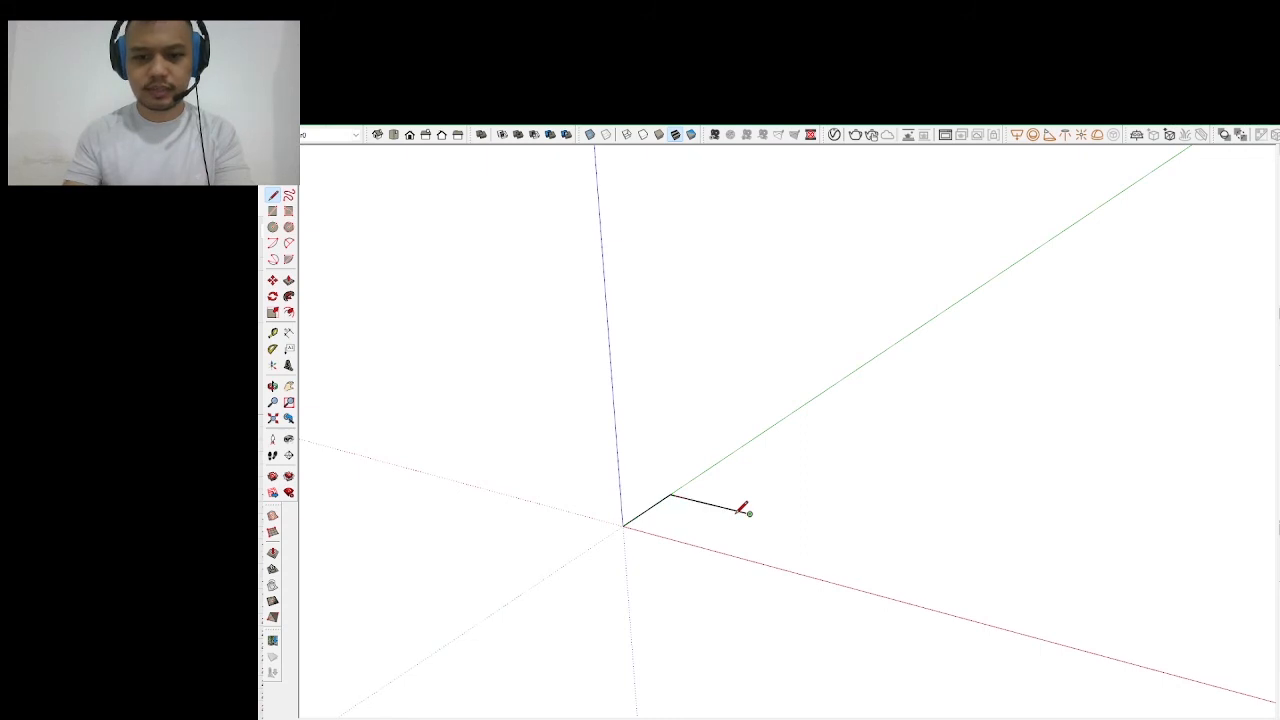
mouse_move(738, 512)
mouse_down()
mouse_move(704, 542)
mouse_move(716, 652)
mouse_up()
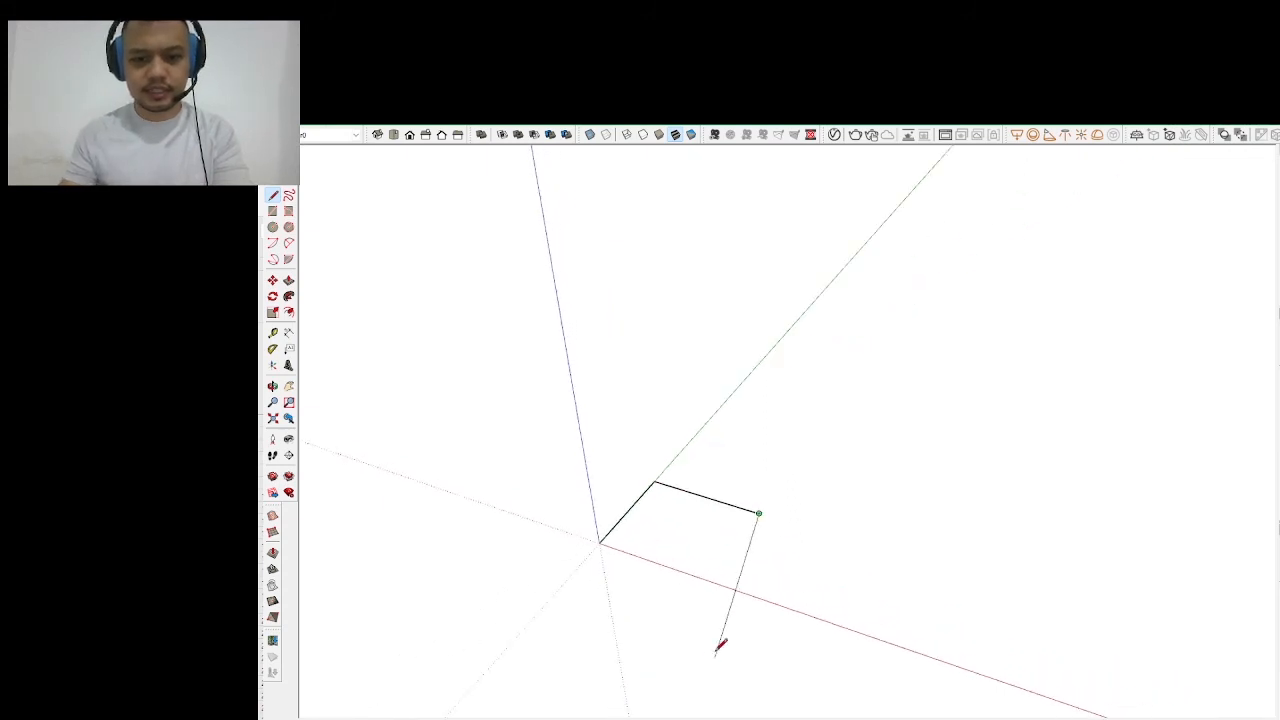
click(711, 580)
click(600, 543)
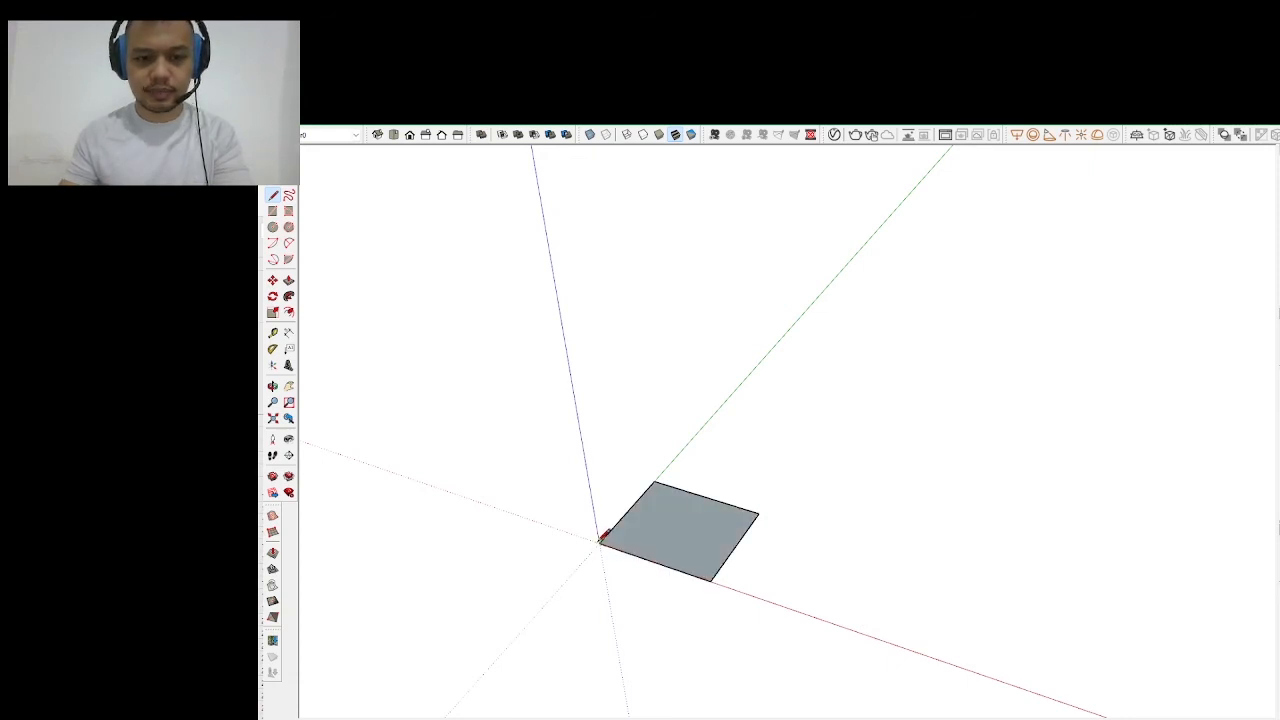
Select the entire floor rectangle with its edges and make it a group
mouse_move(603, 534)
mouse_down()
mouse_move(583, 514)
mouse_move(715, 408)
mouse_move(714, 580)
mouse_move(703, 434)
mouse_move(657, 469)
mouse_move(684, 332)
mouse_up()
key(space)
drag(426, 177, 958, 600)
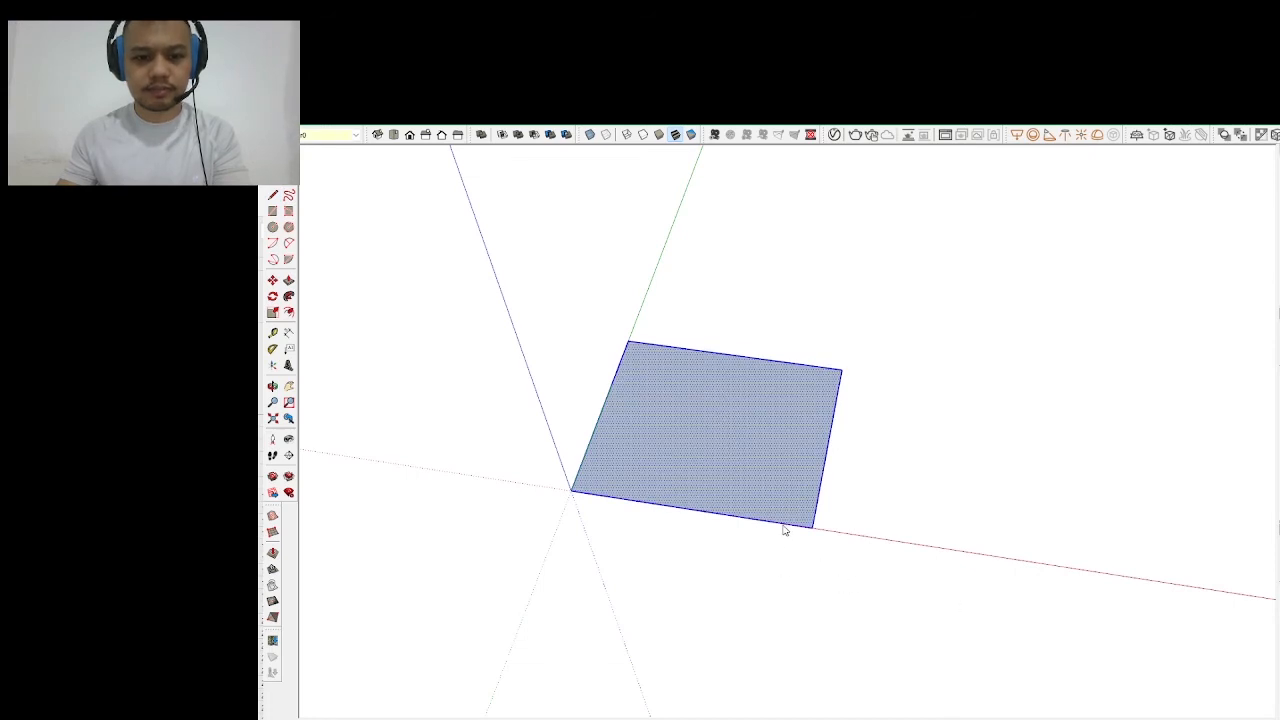
shift+click(721, 440)
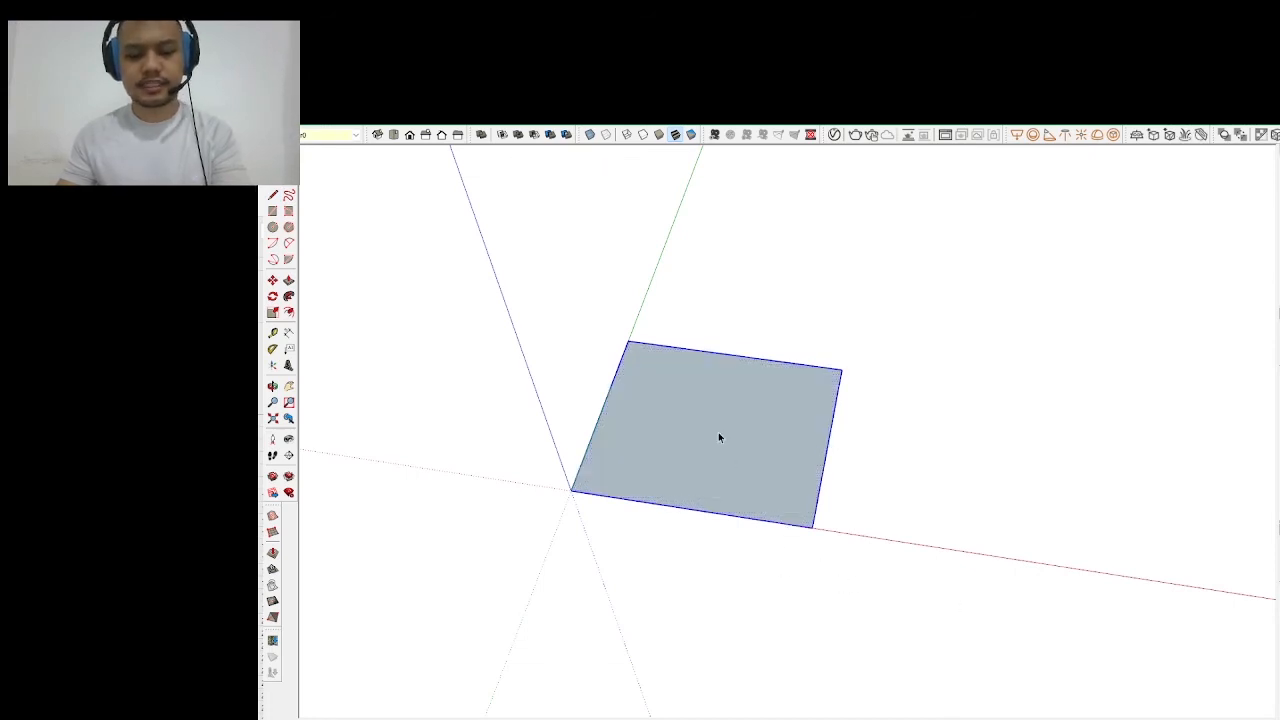
Draw a smaller rectangle in the floor's back corner on the green axis as the toilet footprint
key(l)
drag(688, 438, 716, 390)
scroll(672, 370, up, 2)
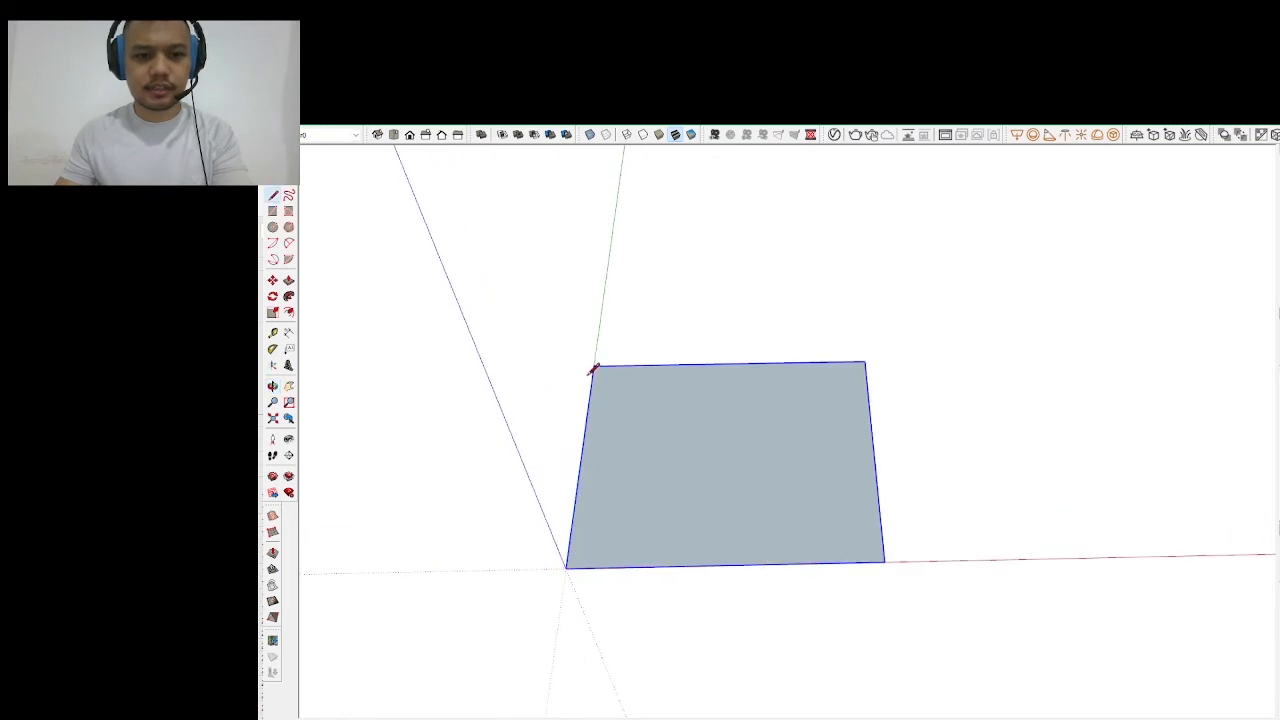
click(594, 367)
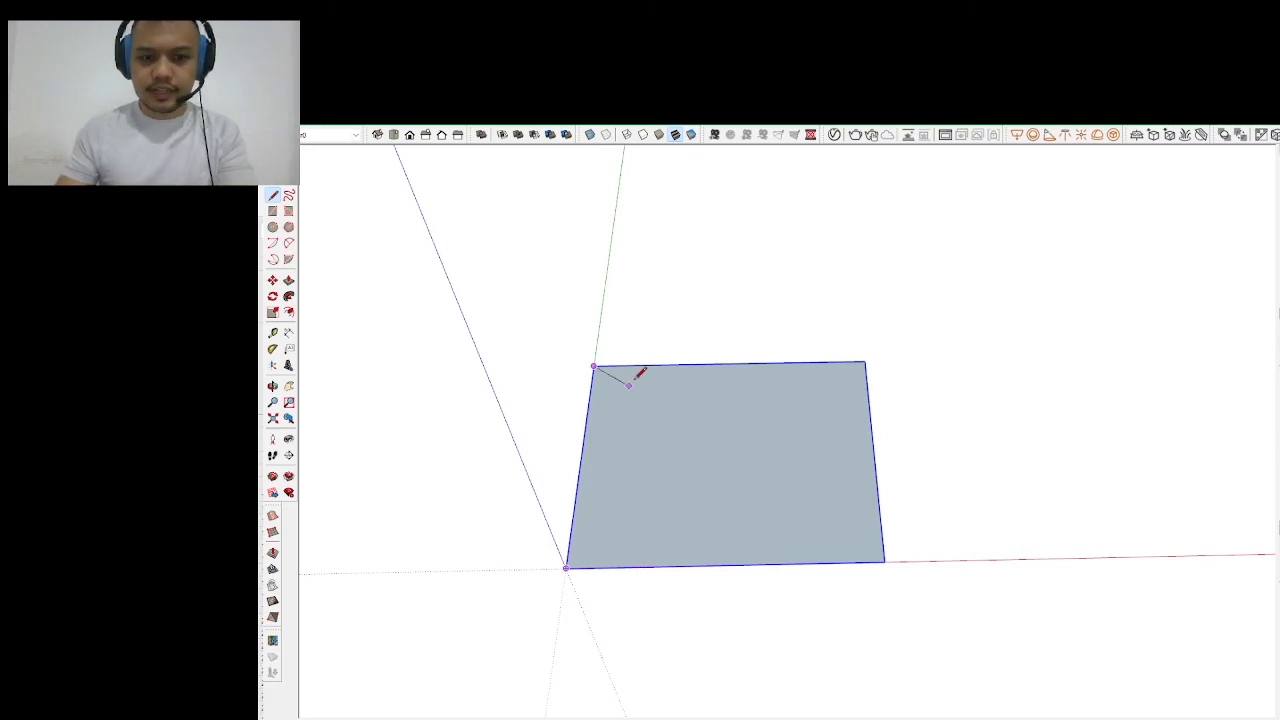
click(679, 365)
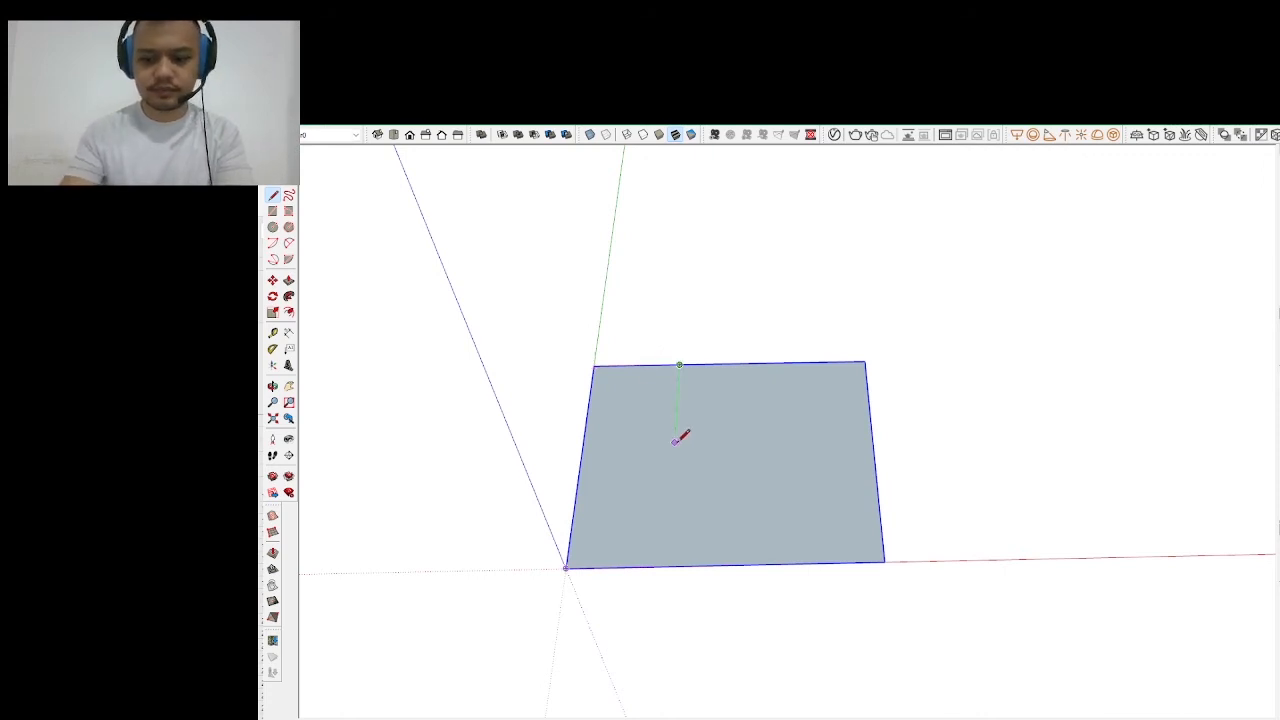
click(672, 474)
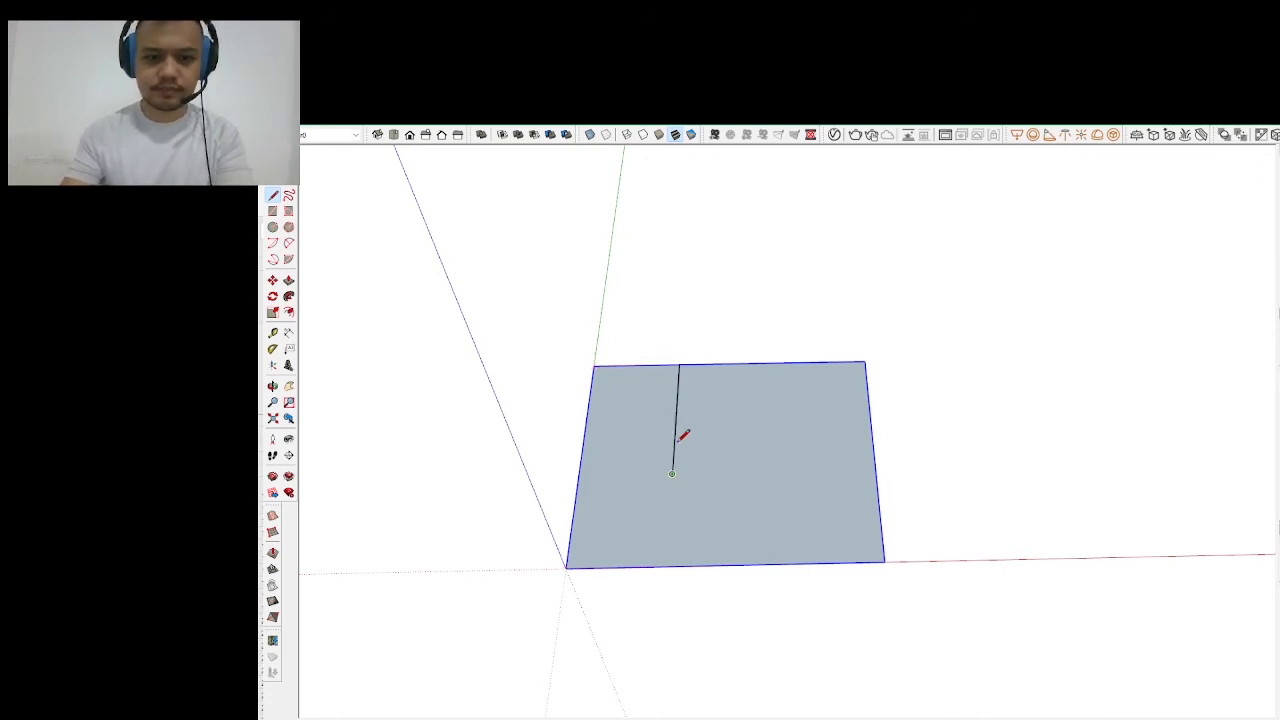
click(580, 476)
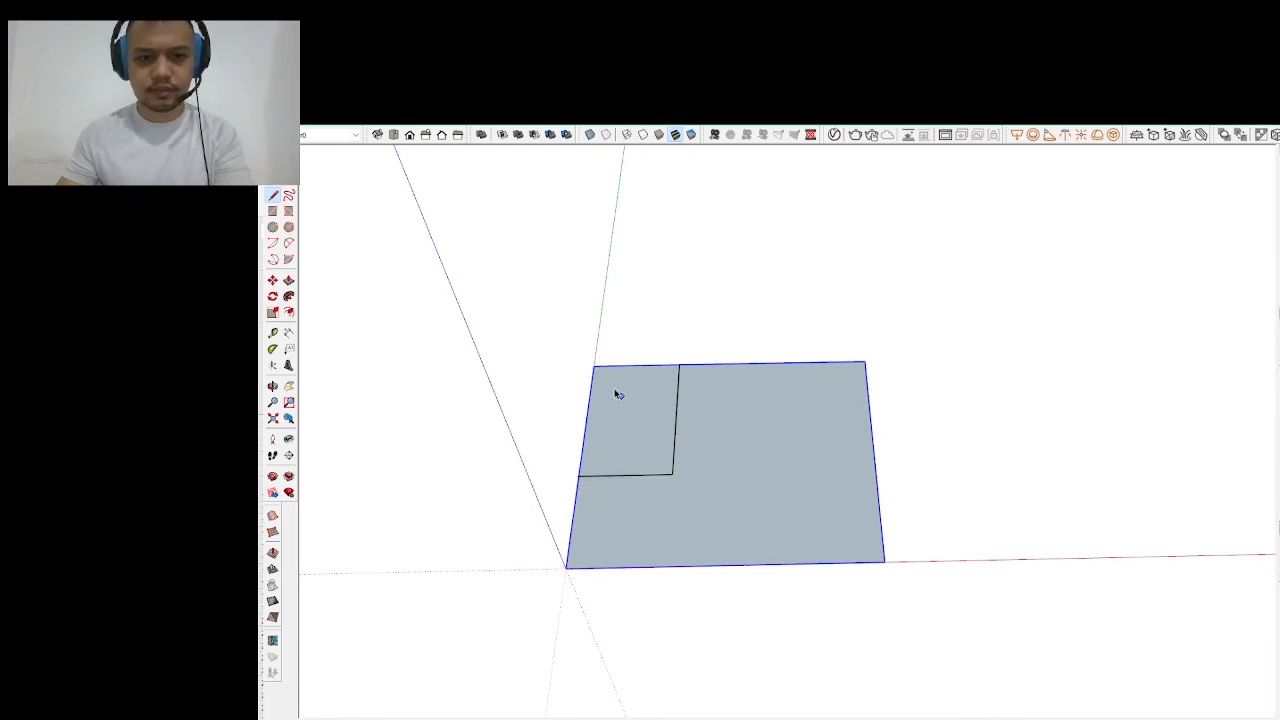
Group the small corner rectangle and open that group for editing
key(space)
drag(532, 303, 716, 528)
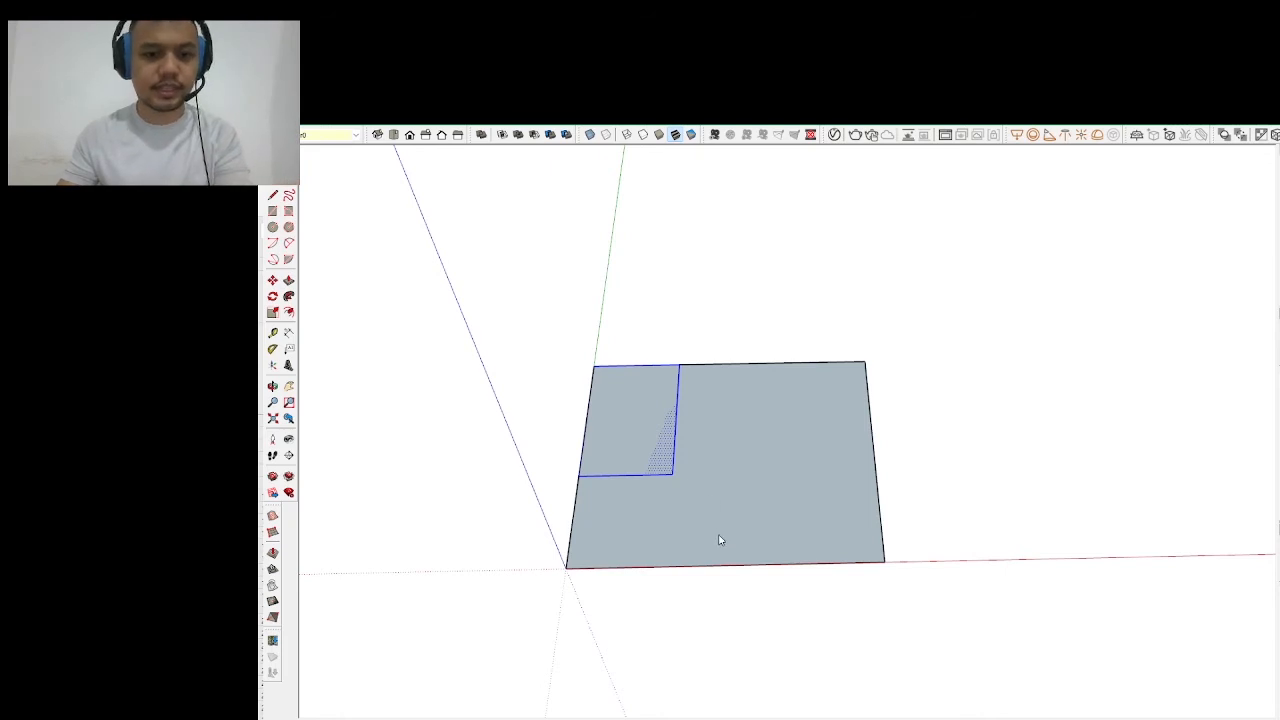
click(719, 540)
double_click(663, 442)
Draw a line across the footprint near its back edge to mark off the toilet tank
key(l)
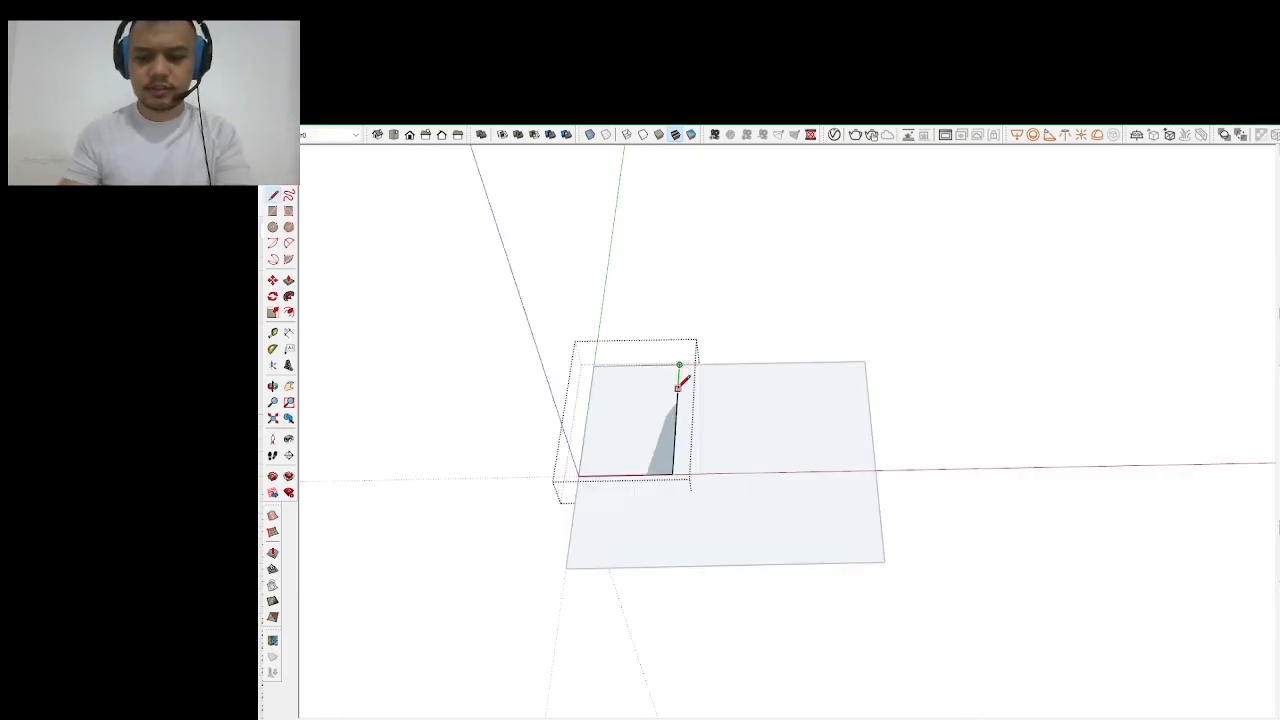
key(Return)
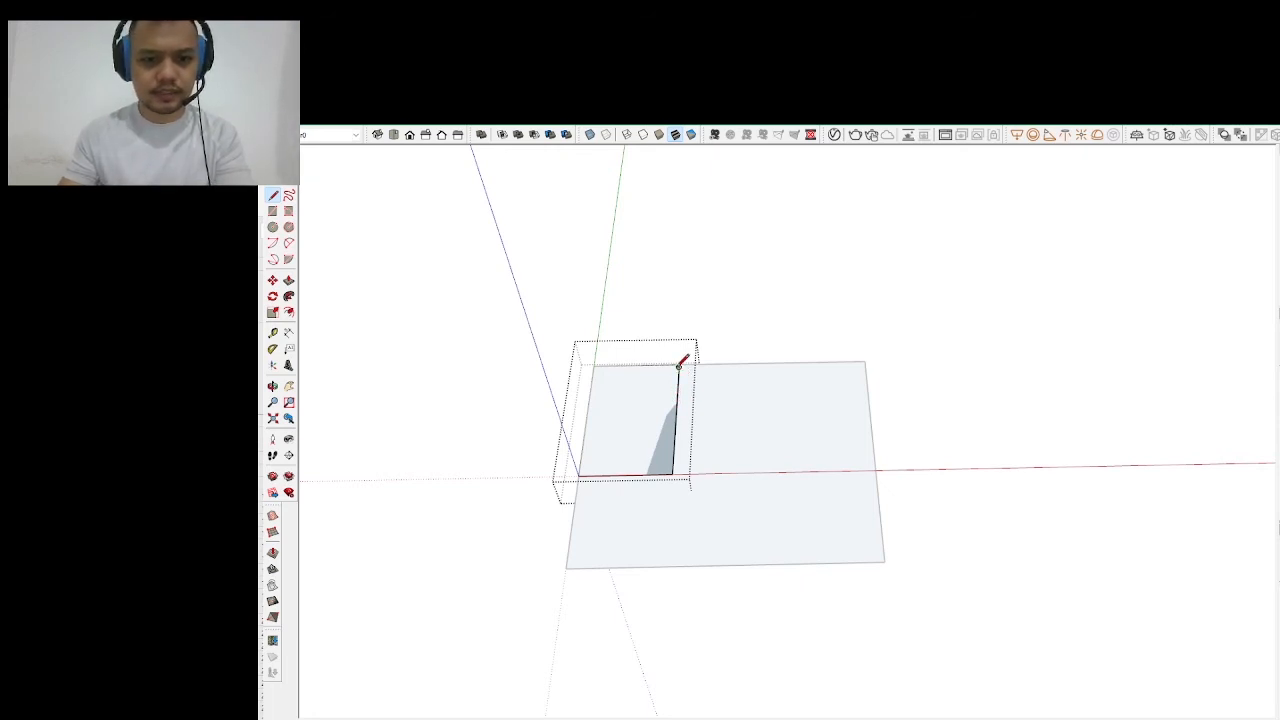
click(679, 366)
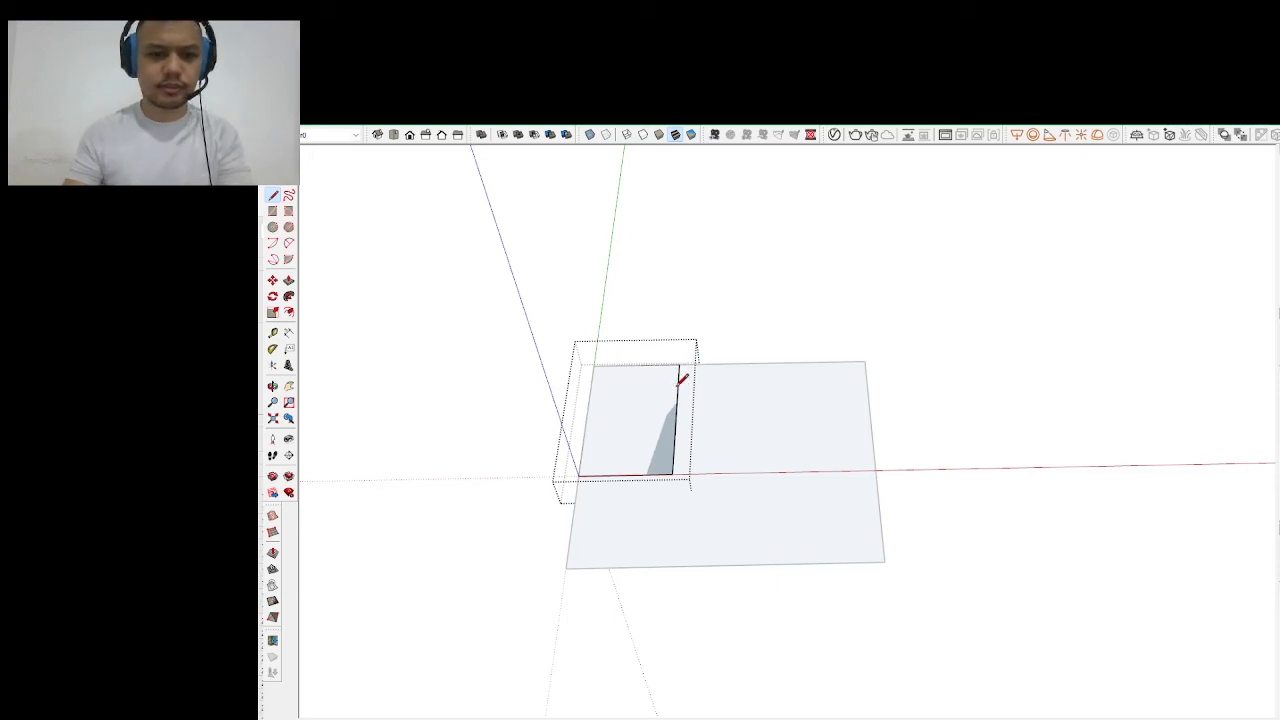
click(679, 393)
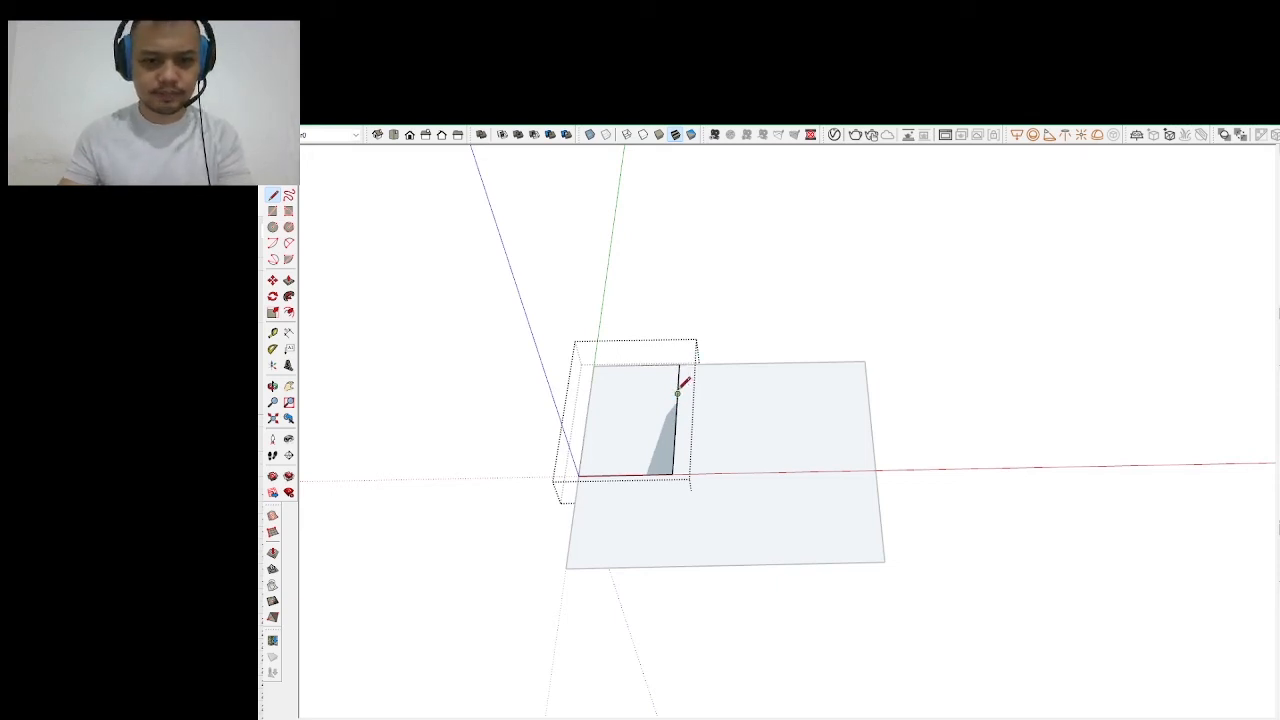
click(590, 395)
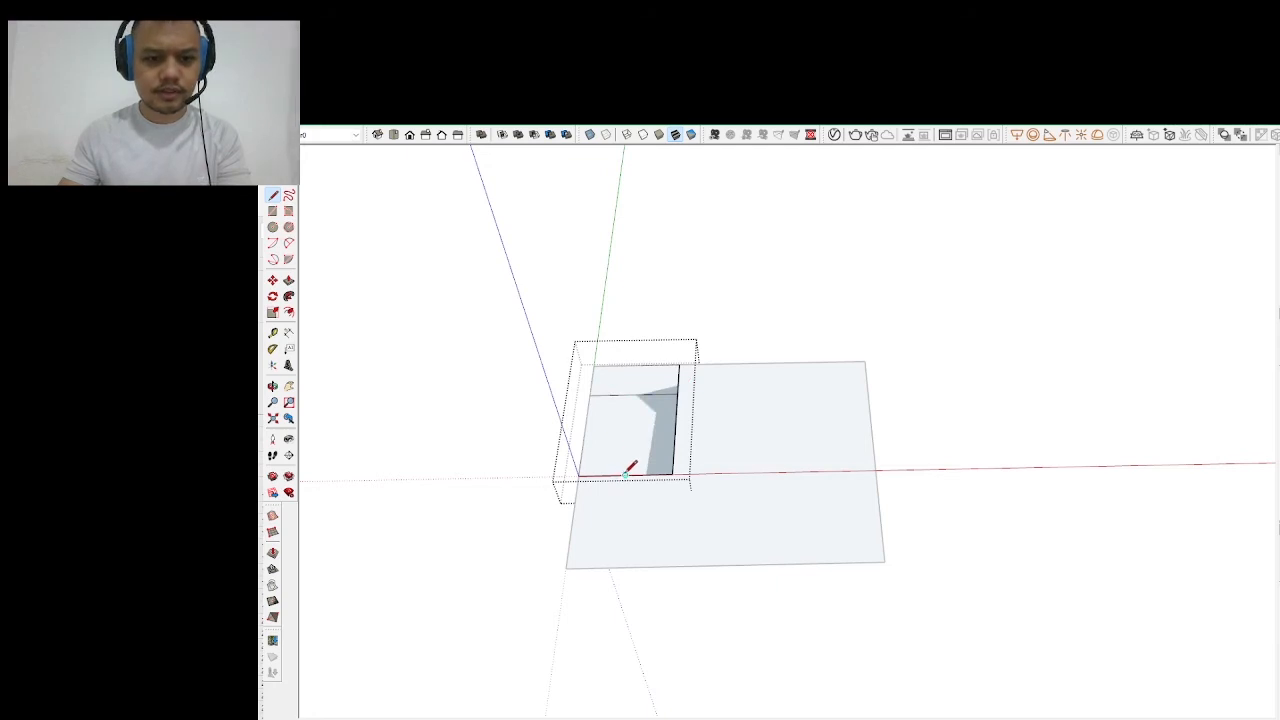
Draw helper lines up from the footprint's front edge midpoint and across to its side, and draw the bowl circle centred on the upright one
click(626, 476)
click(632, 402)
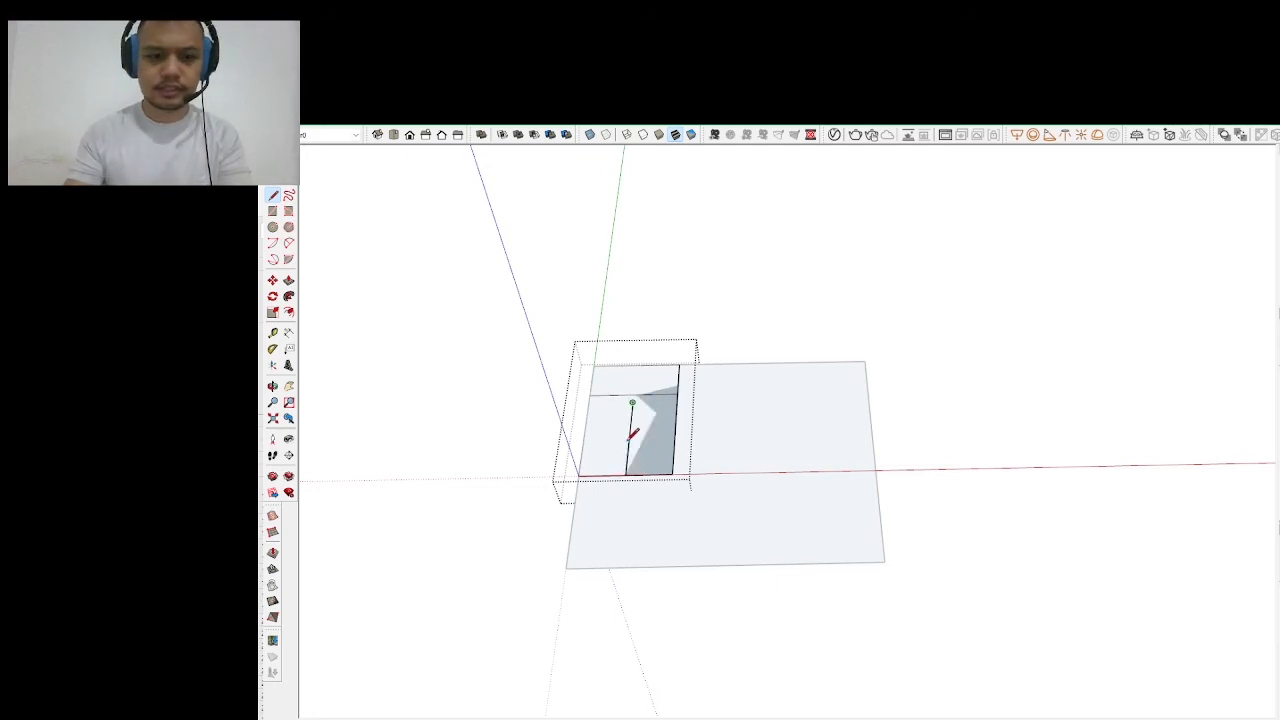
click(589, 397)
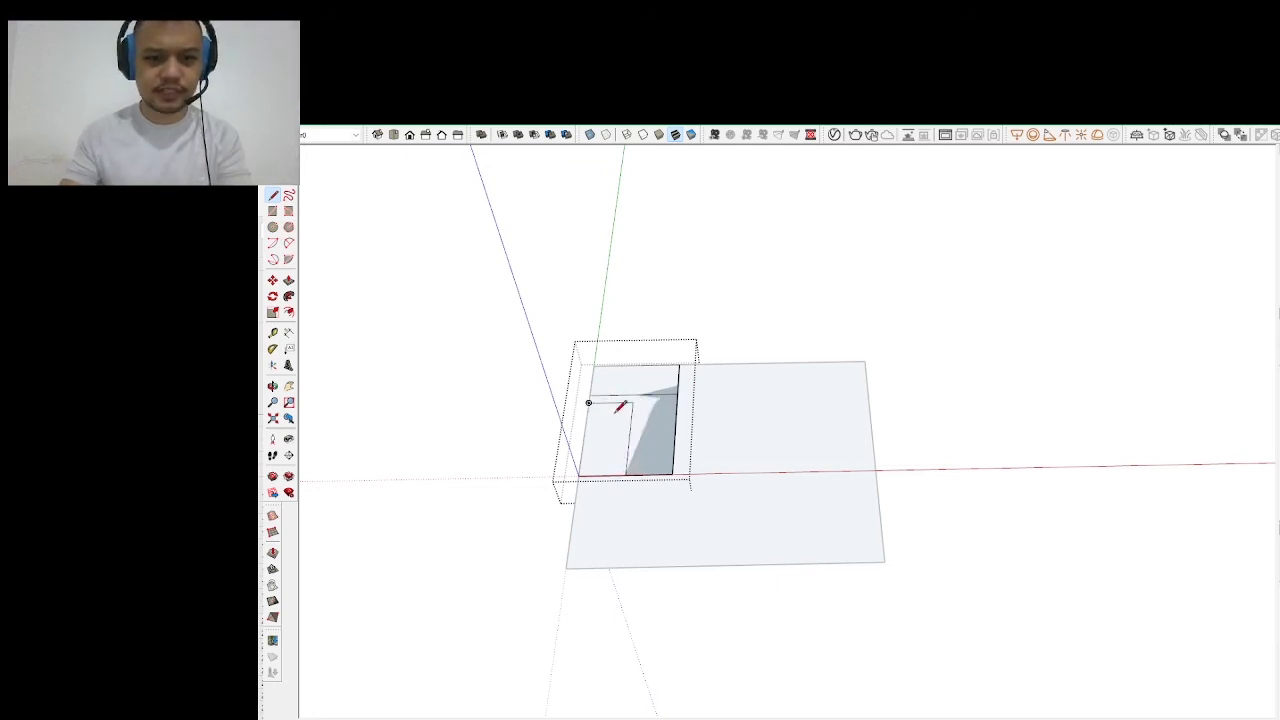
key(c)
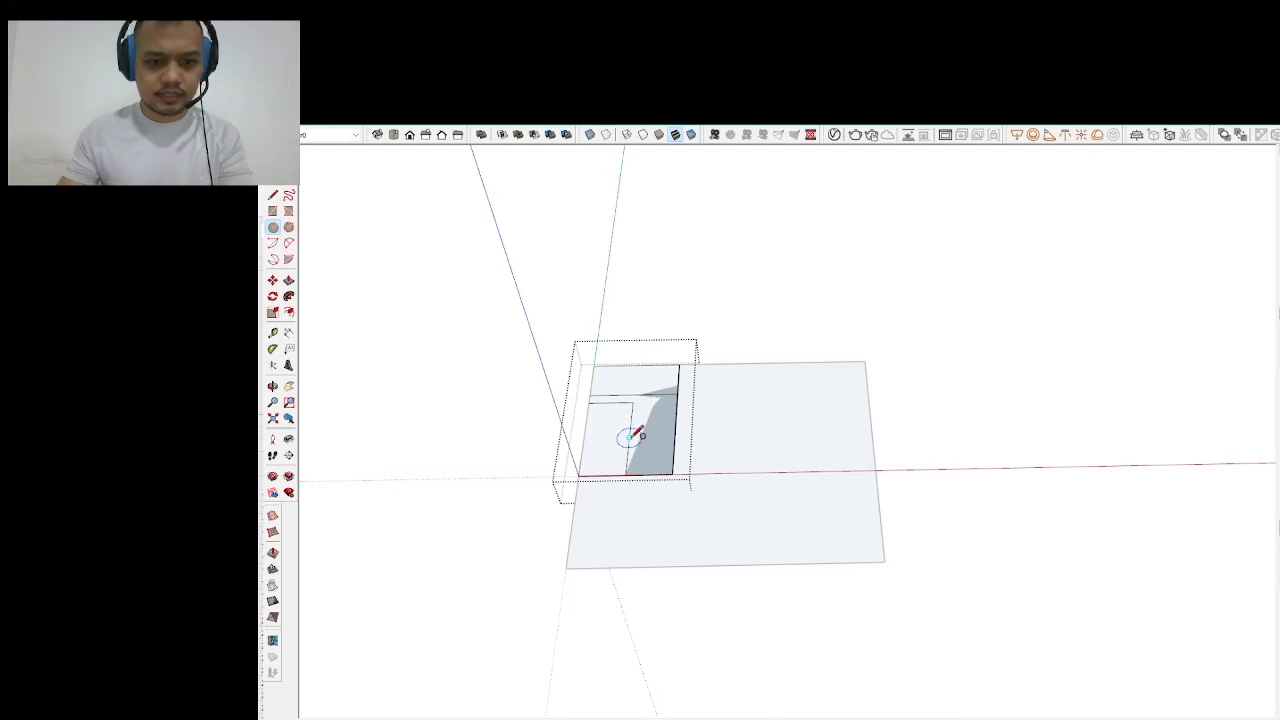
click(631, 432)
click(640, 391)
scroll(637, 480, up, 2)
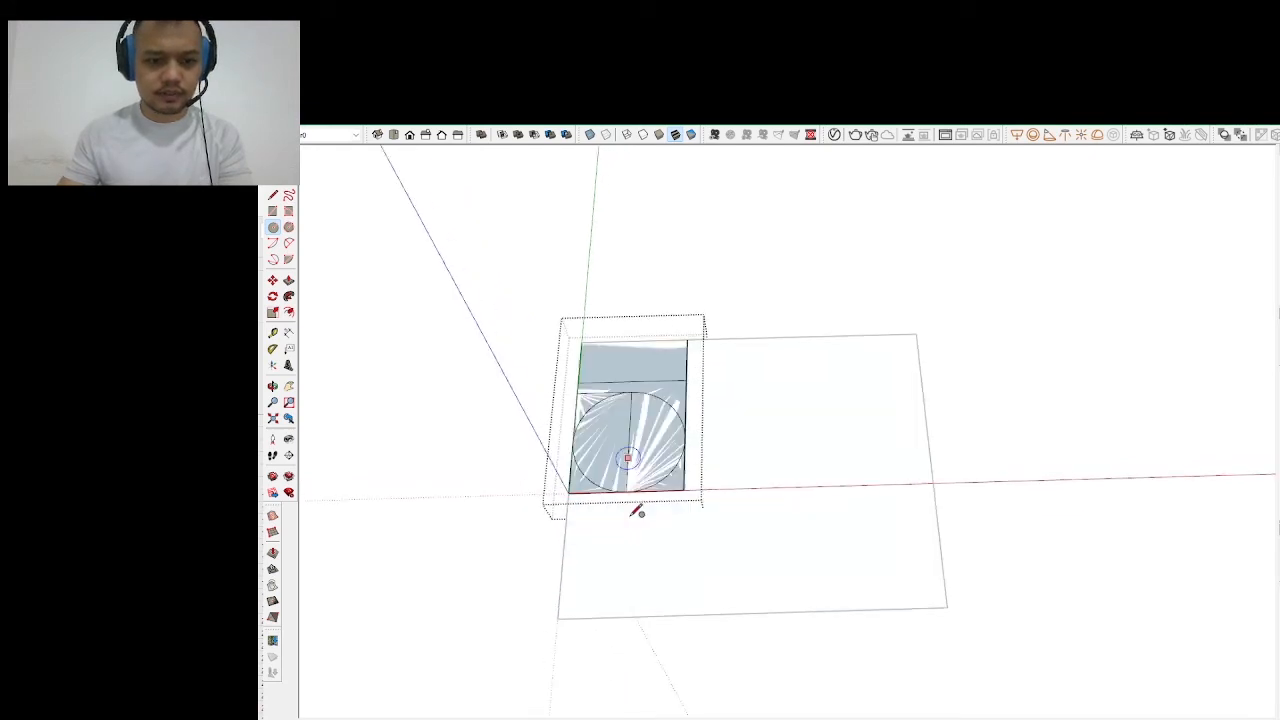
Erase the helper lines and the footprint's front corner edges around the bowl circle, and leave the group
key(e)
mouse_move(570, 468)
mouse_down()
mouse_move(596, 515)
mouse_move(698, 464)
mouse_move(620, 432)
mouse_move(597, 392)
mouse_up()
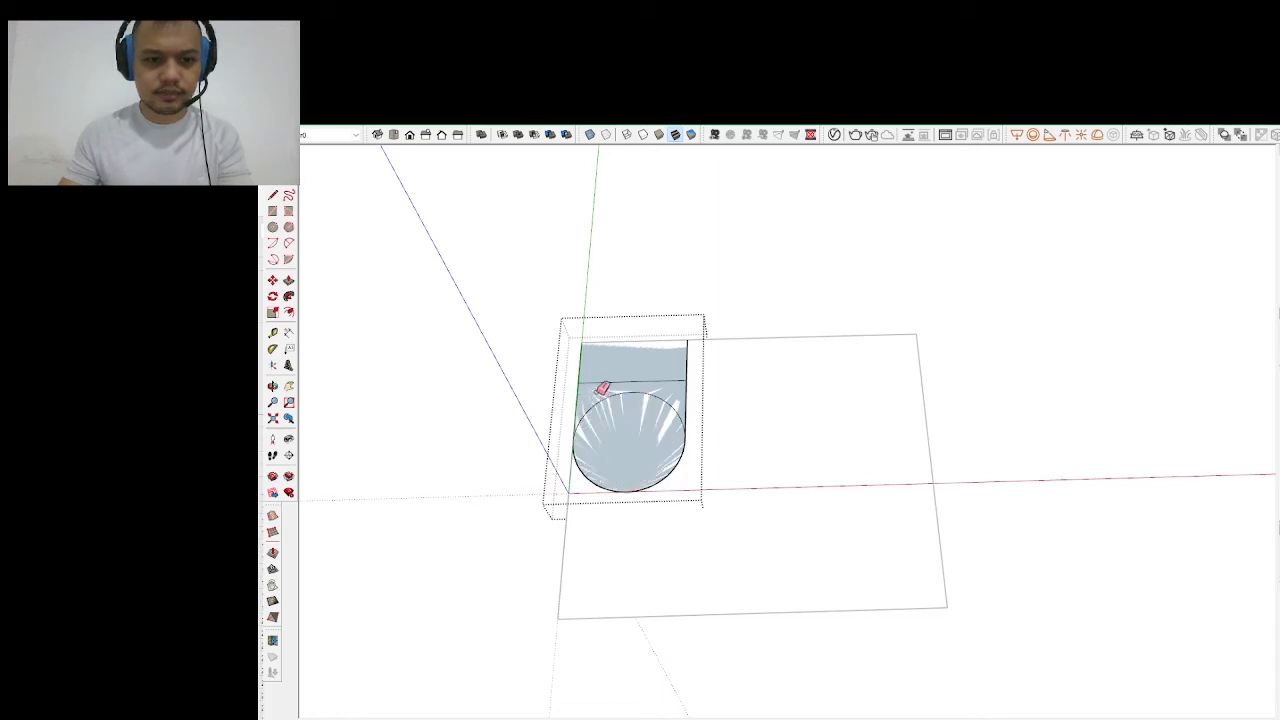
scroll(698, 371, down, 3)
key(space)
click(786, 312)
Move the toilet group by its back edge midpoint along the floor's back edge to the opposite corner
scroll(606, 456, up, 1)
click(676, 393)
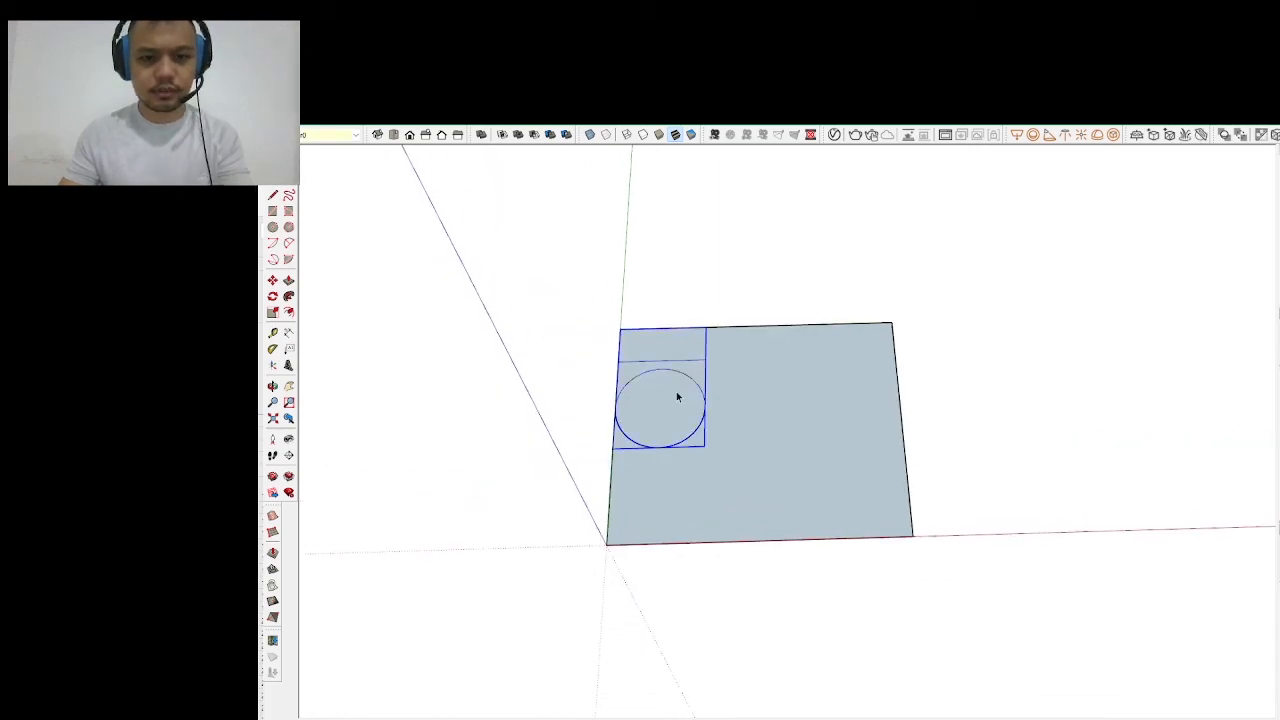
mouse_move(663, 401)
mouse_down()
mouse_move(634, 443)
mouse_move(651, 403)
mouse_up()
key(m)
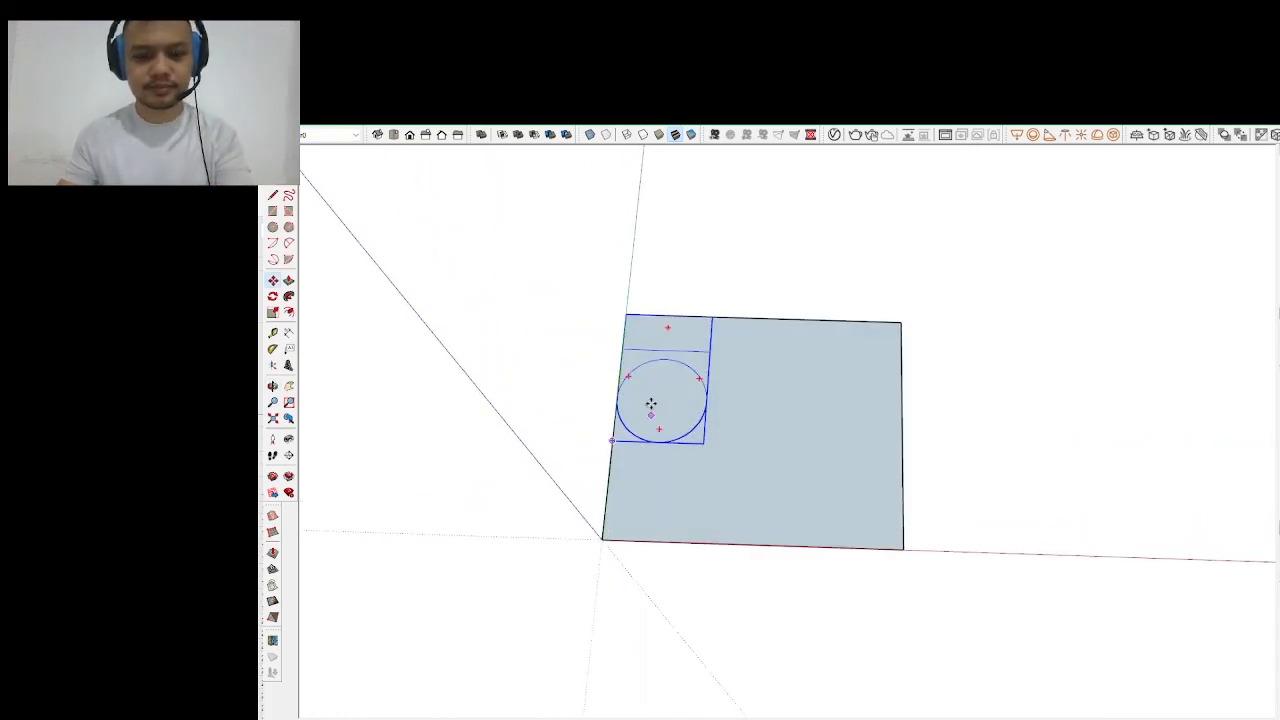
drag(669, 316, 897, 322)
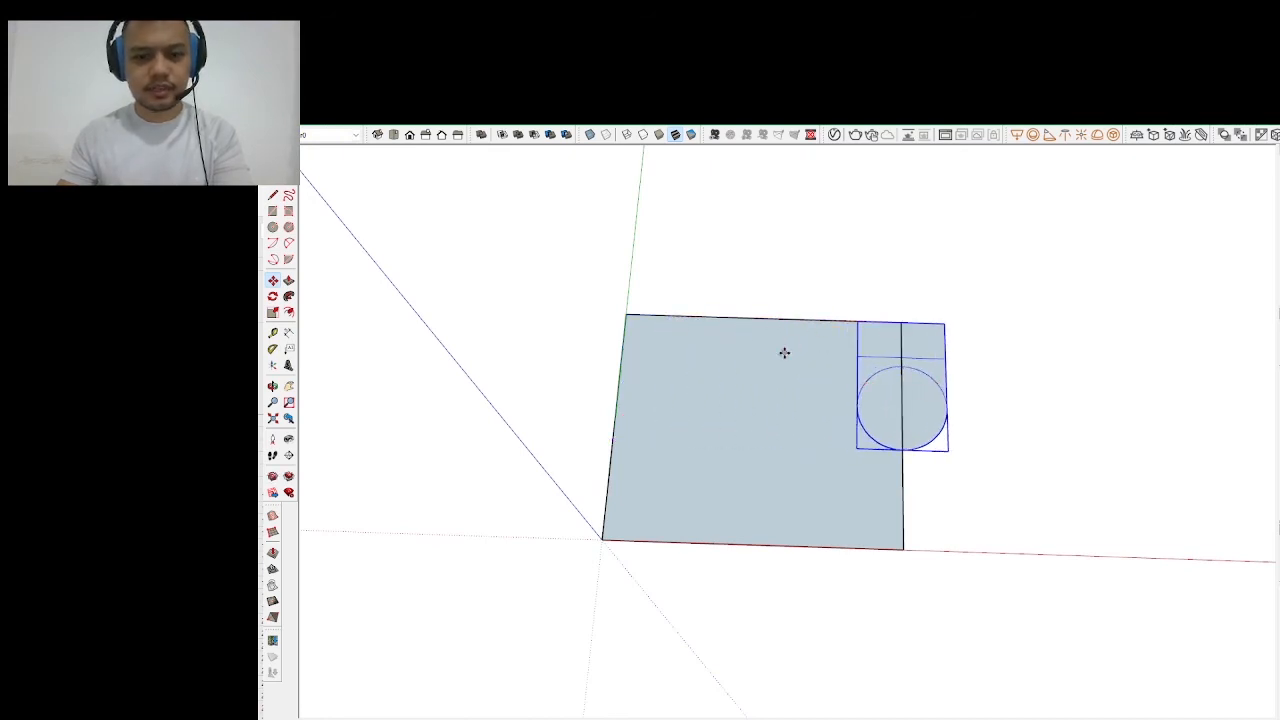
Draw another small rectangle in the vacated floor corner on the green axis and select it
key(l)
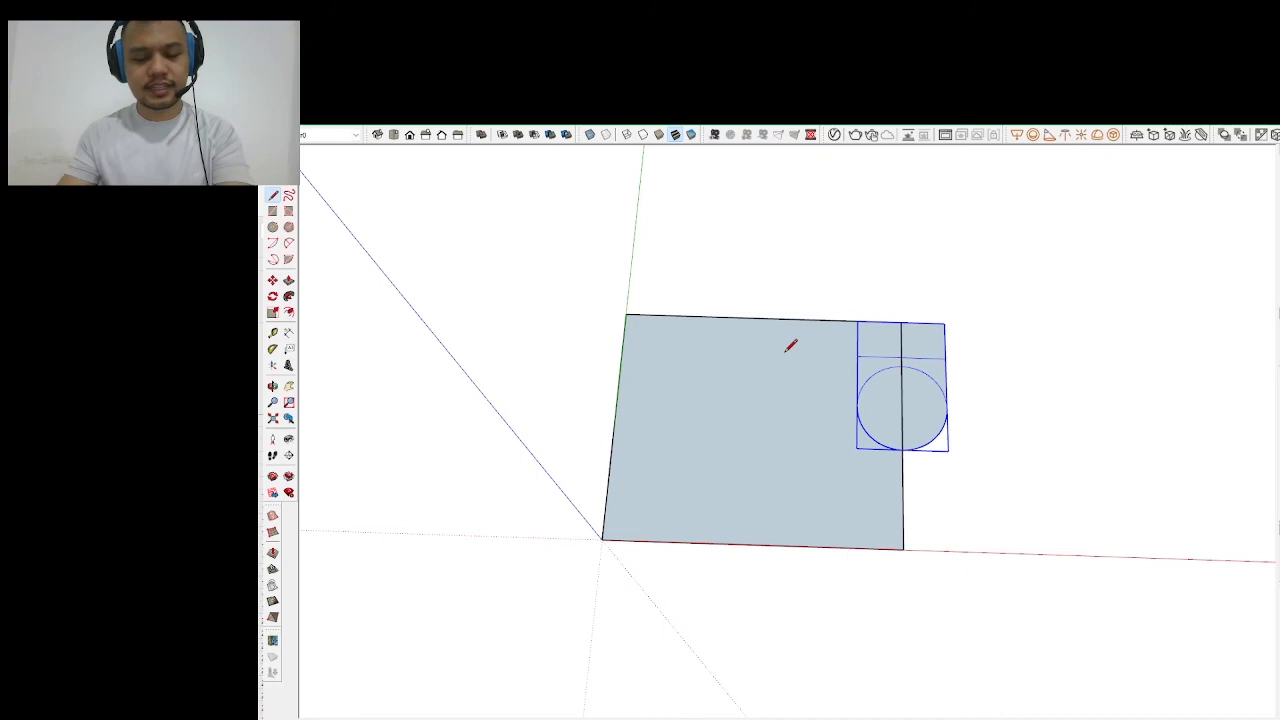
click(626, 315)
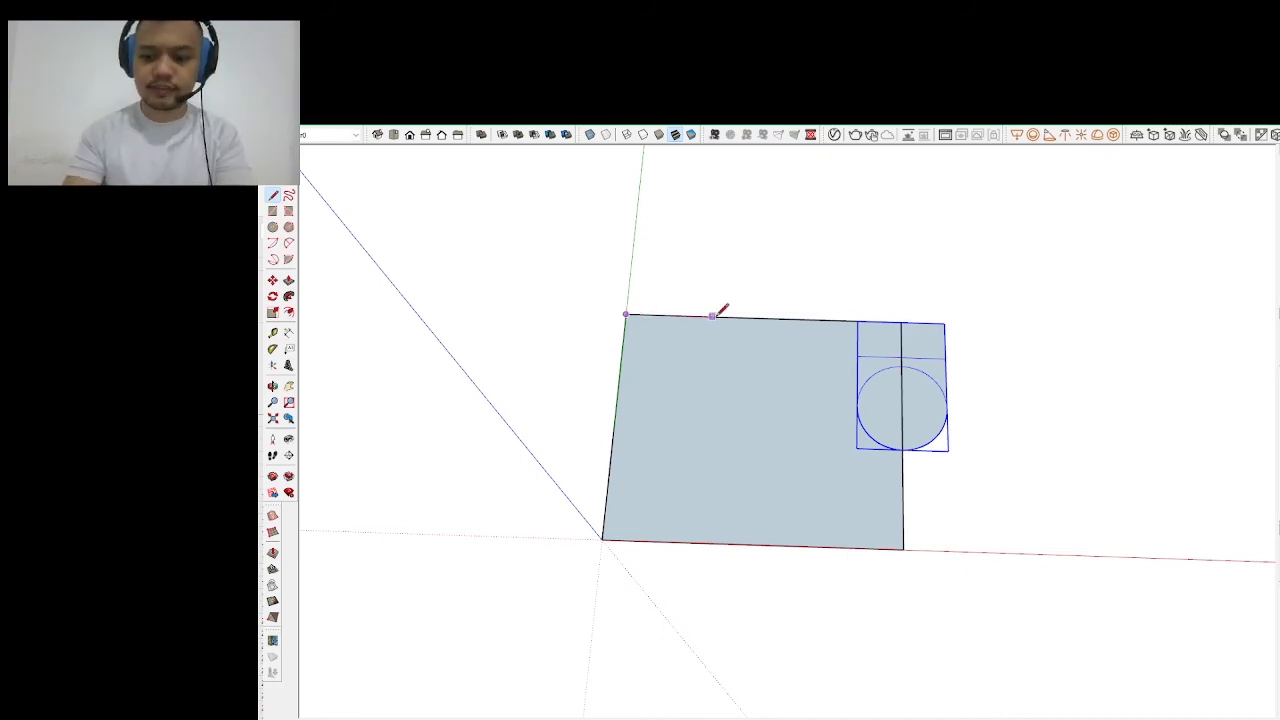
click(712, 316)
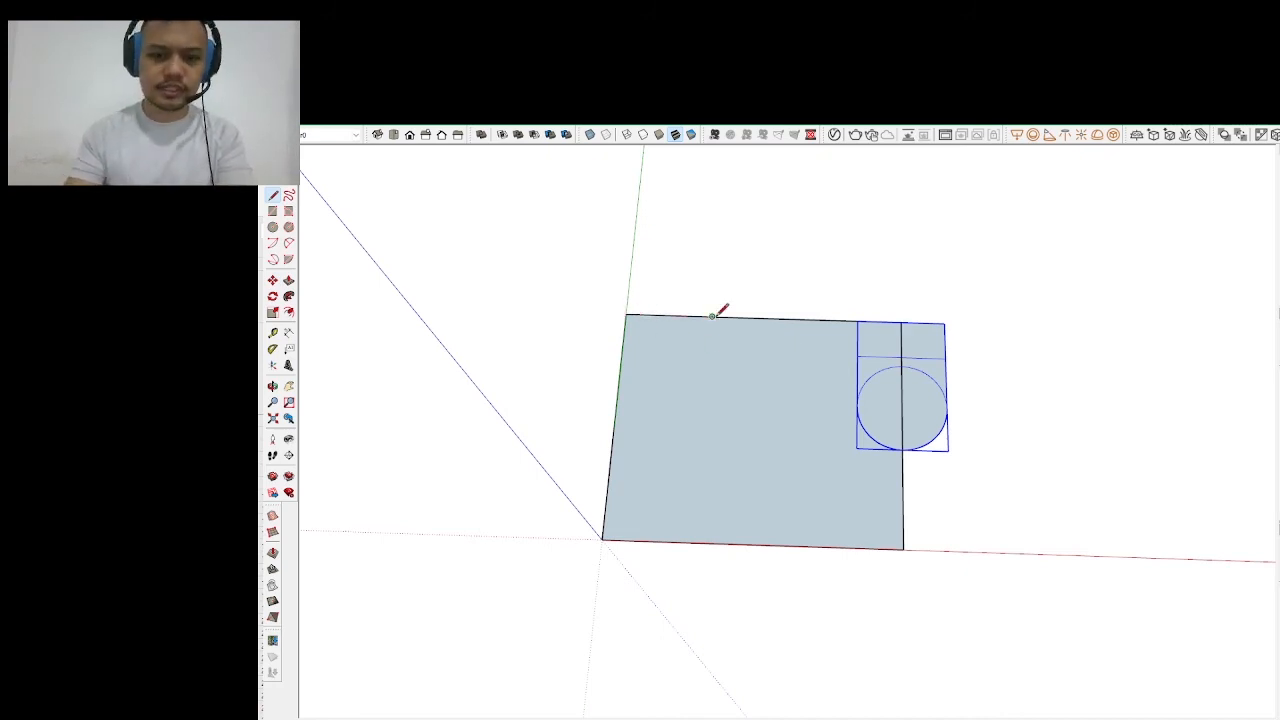
click(708, 395)
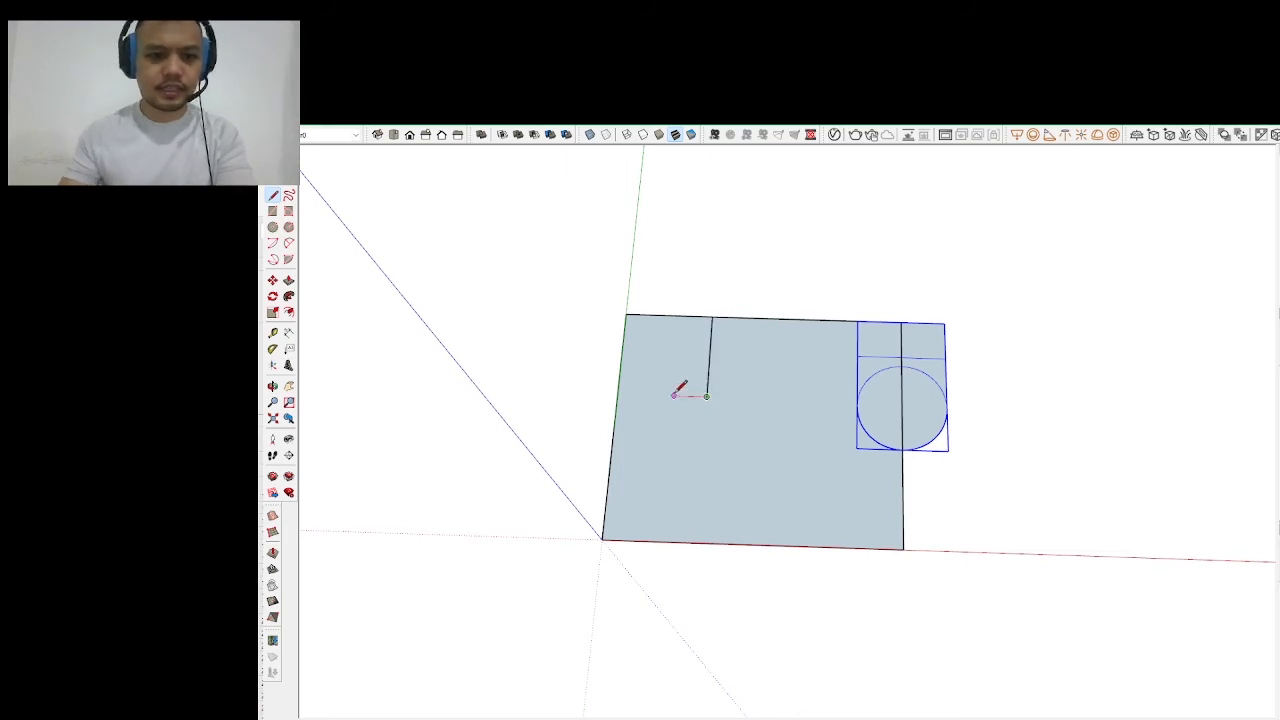
click(617, 394)
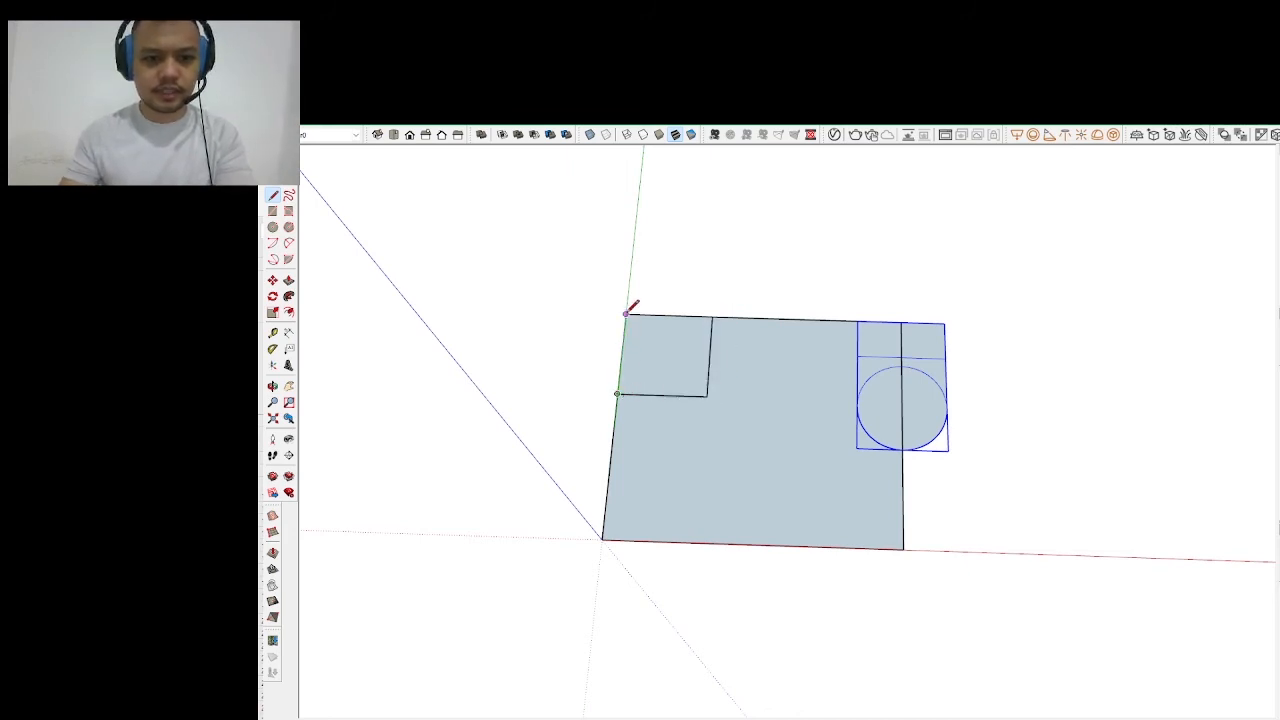
key(space)
drag(572, 257, 764, 468)
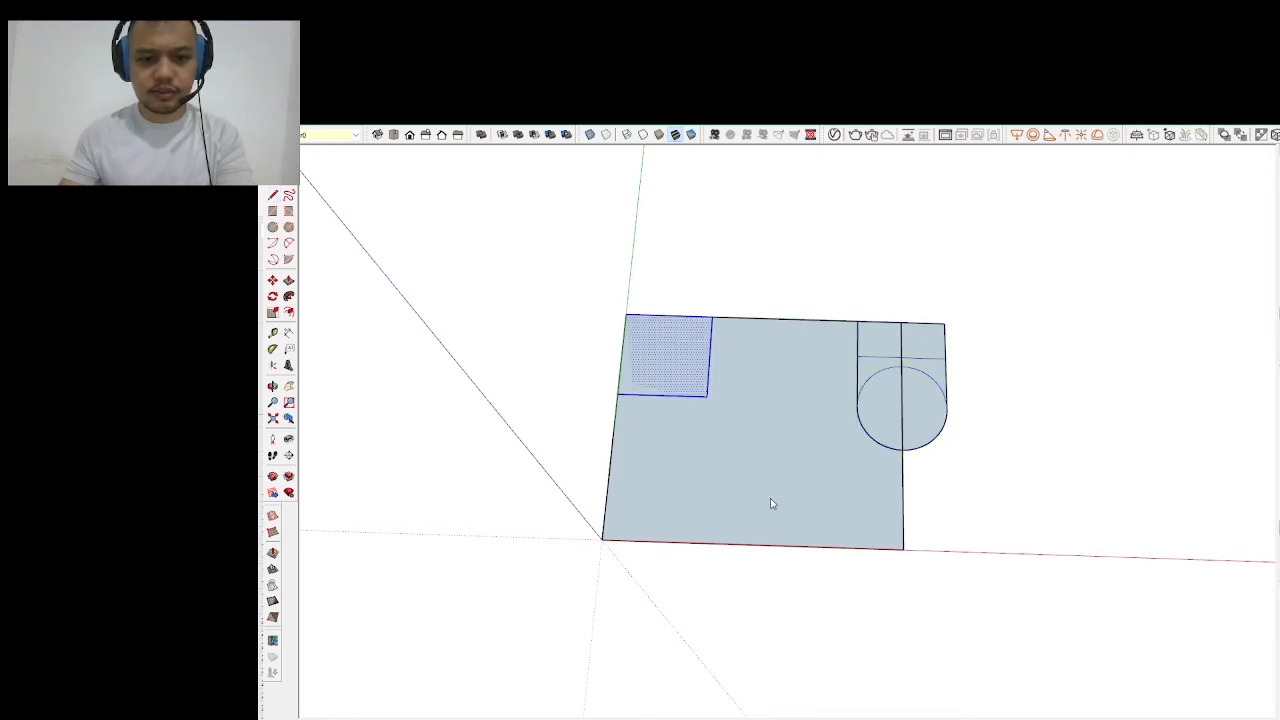
Move the toilet group by its back edge midpoint along the floor's back edge until it lies fully inside the floor
click(928, 372)
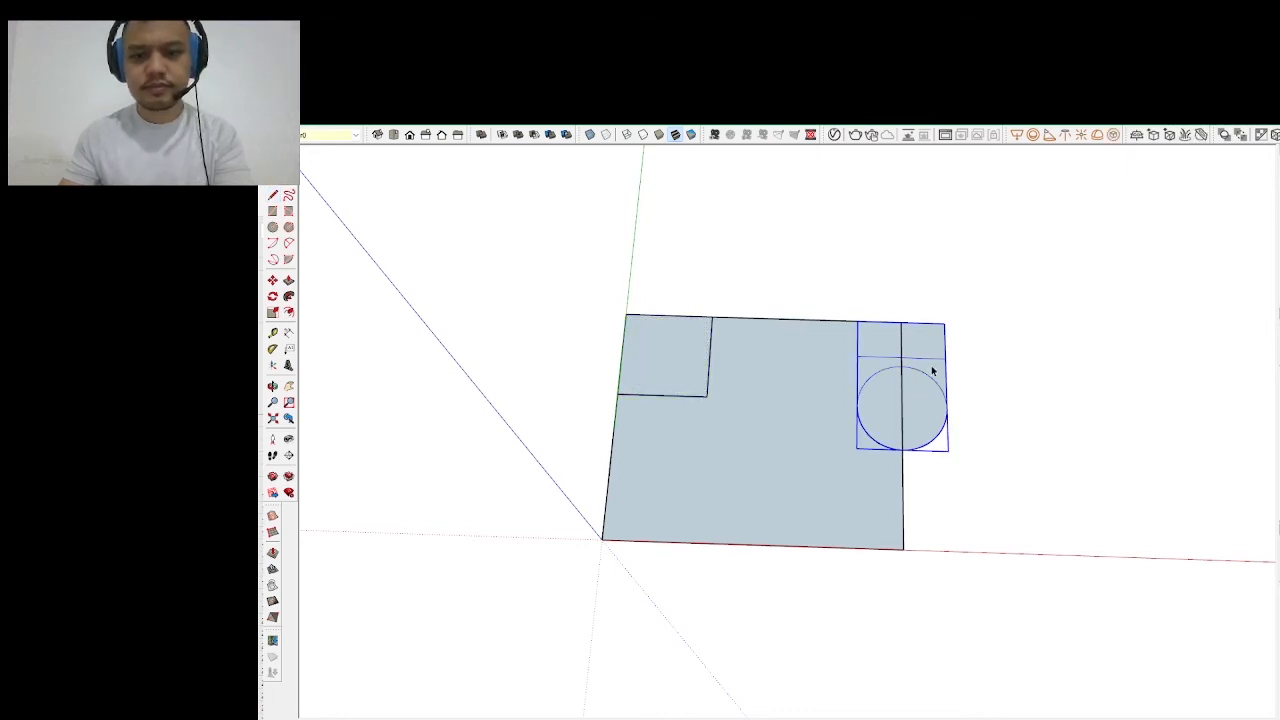
key(m)
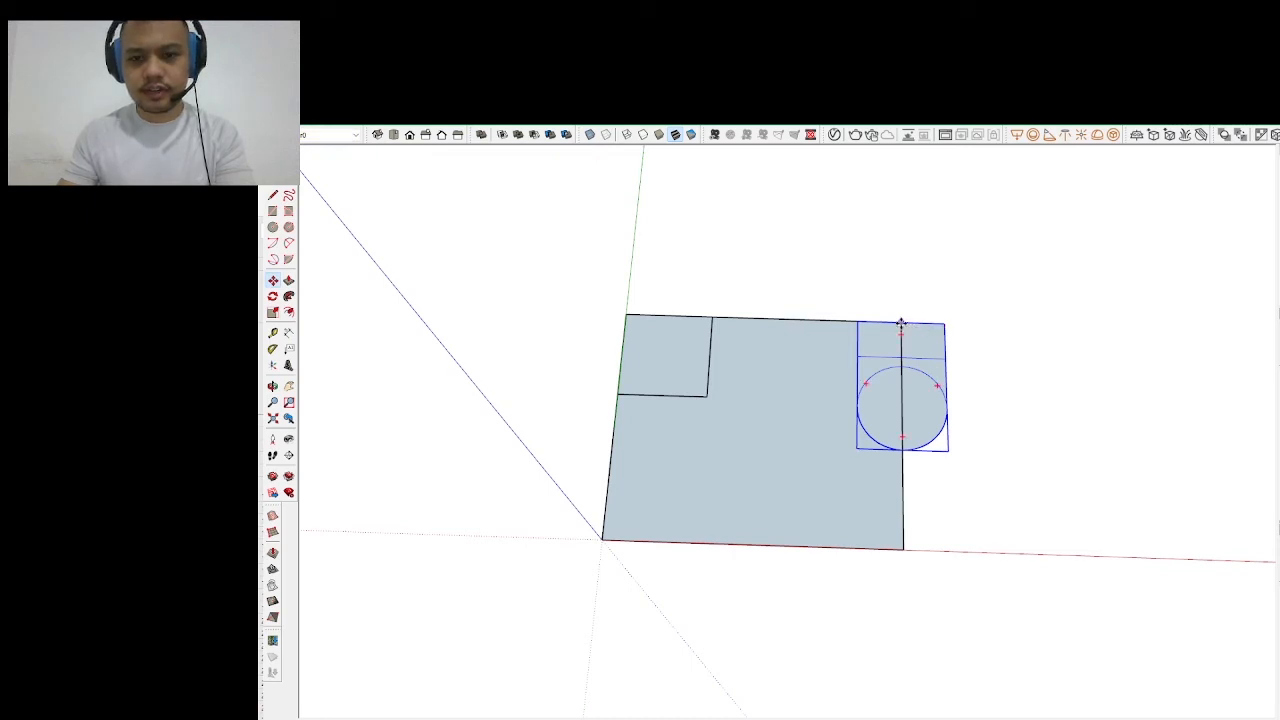
click(901, 324)
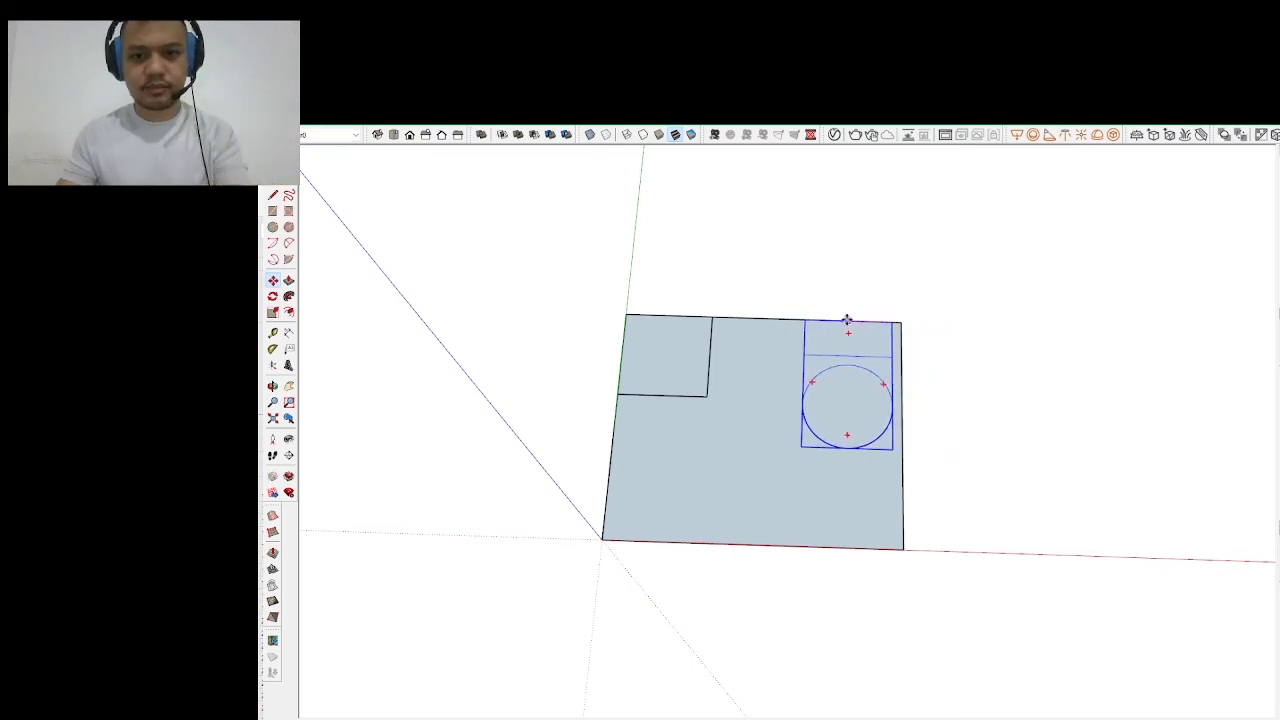
click(843, 320)
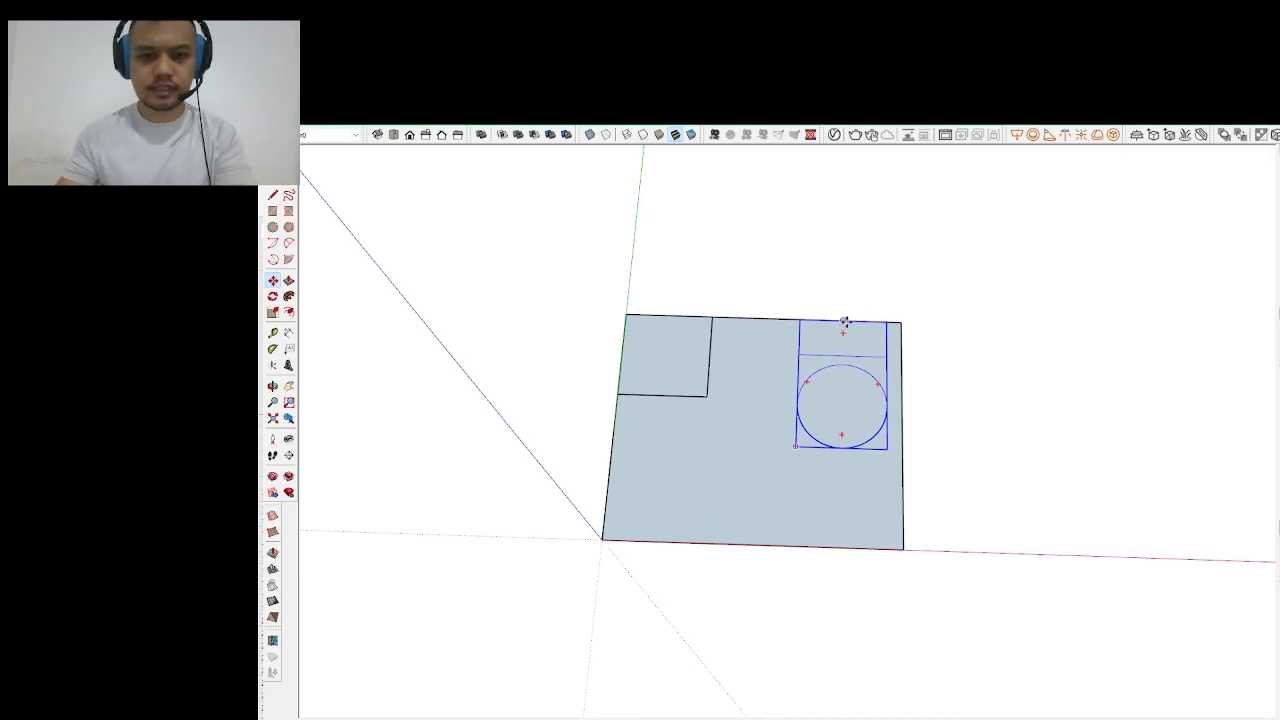
Shift the toilet group slightly further along the floor's back edge, away from the nearby side edge
scroll(823, 380, up, 1)
scroll(823, 380, up, 1)
drag(840, 360, 833, 258)
drag(847, 326, 907, 315)
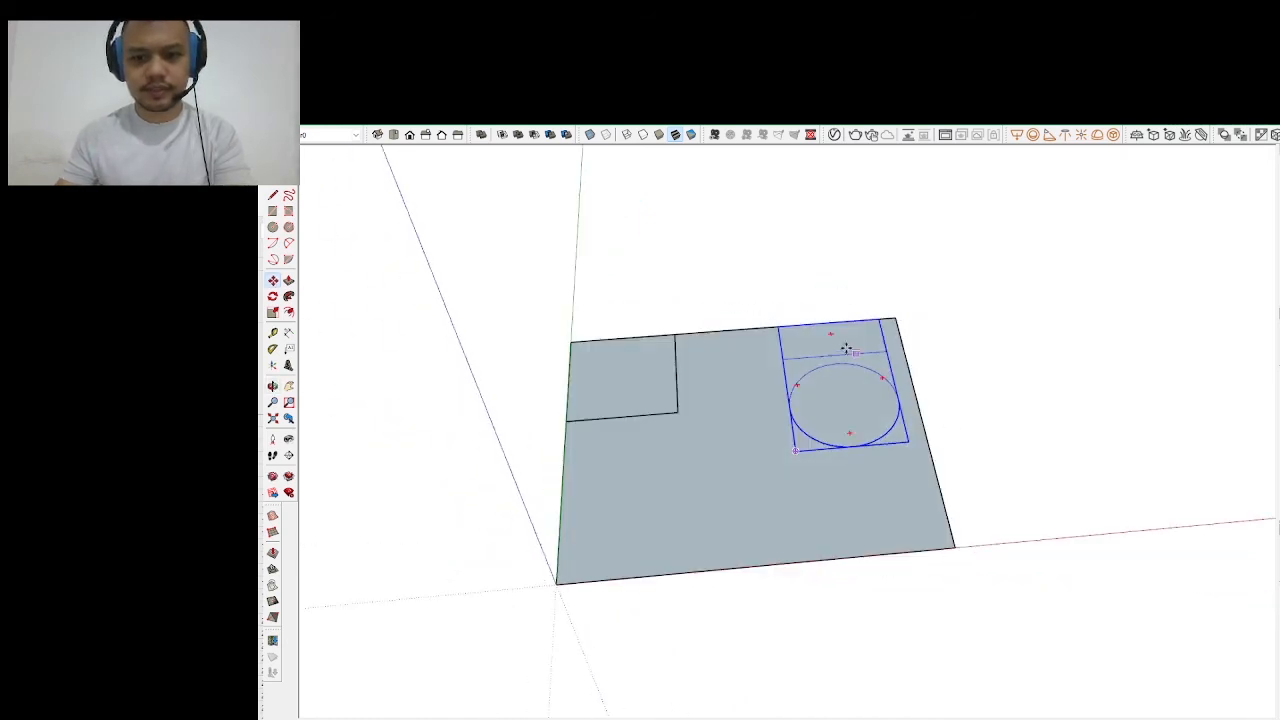
drag(848, 349, 817, 460)
key(space)
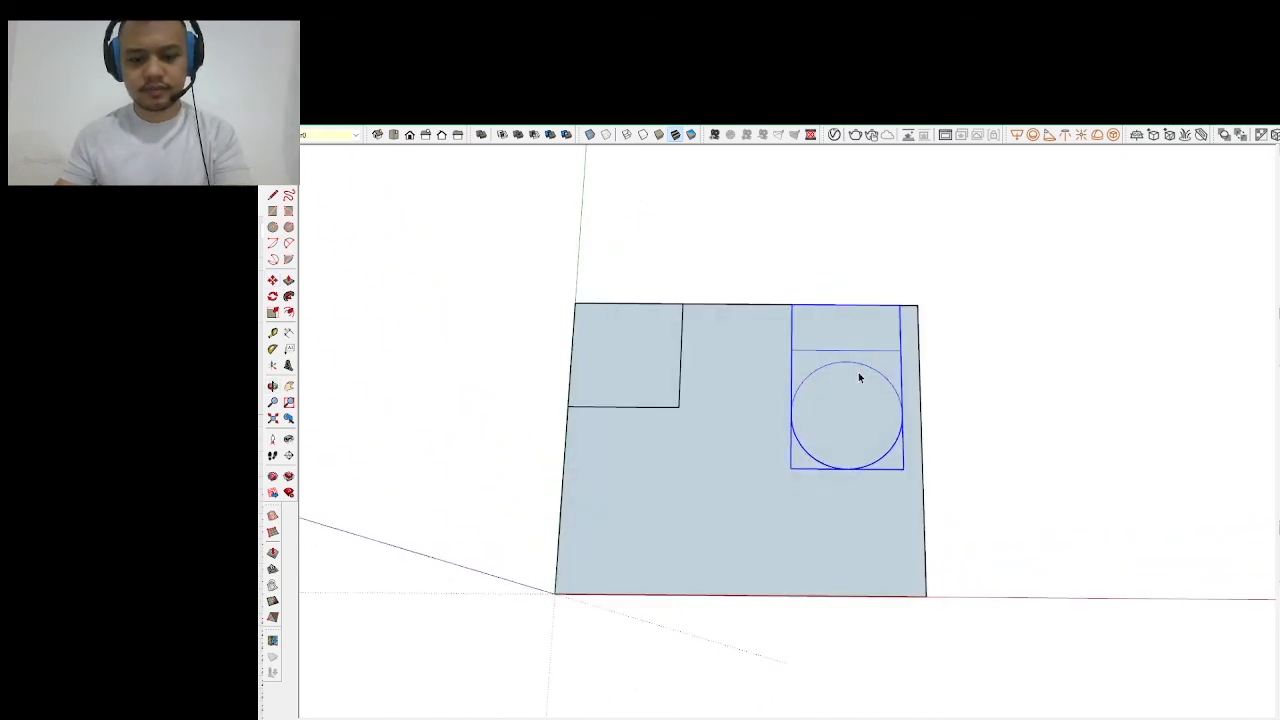
key(m)
click(855, 408)
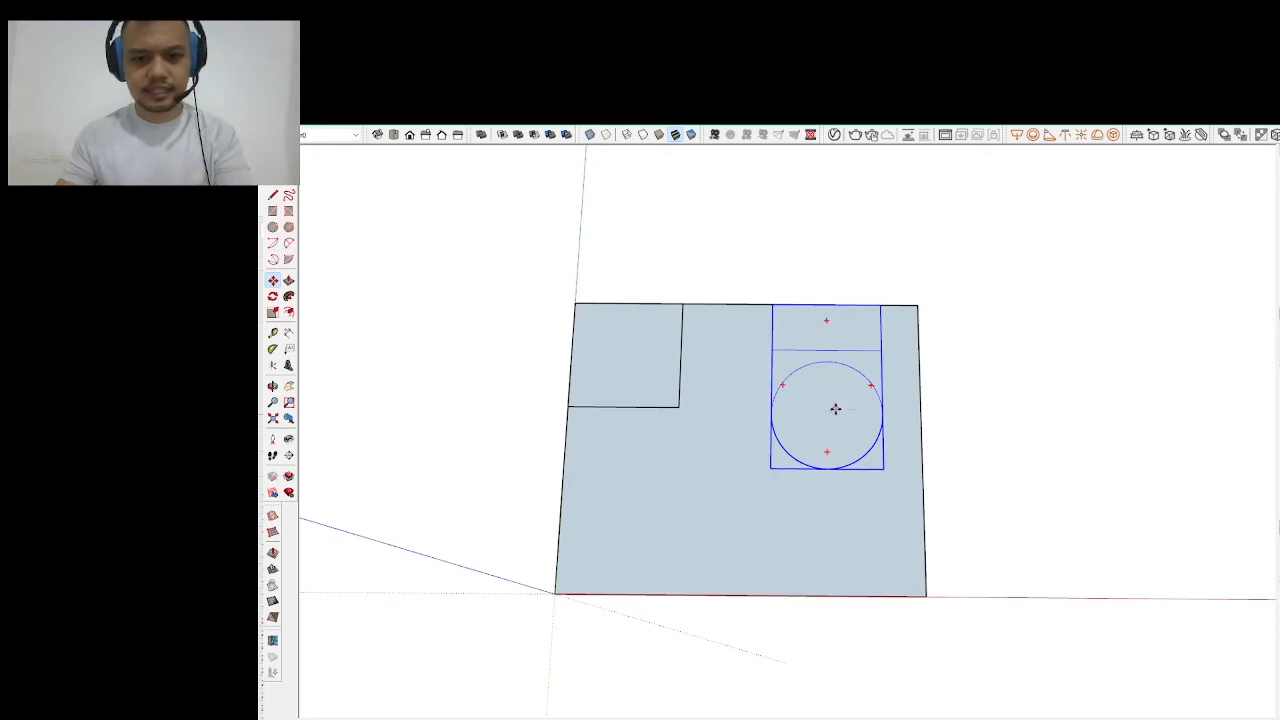
click(835, 408)
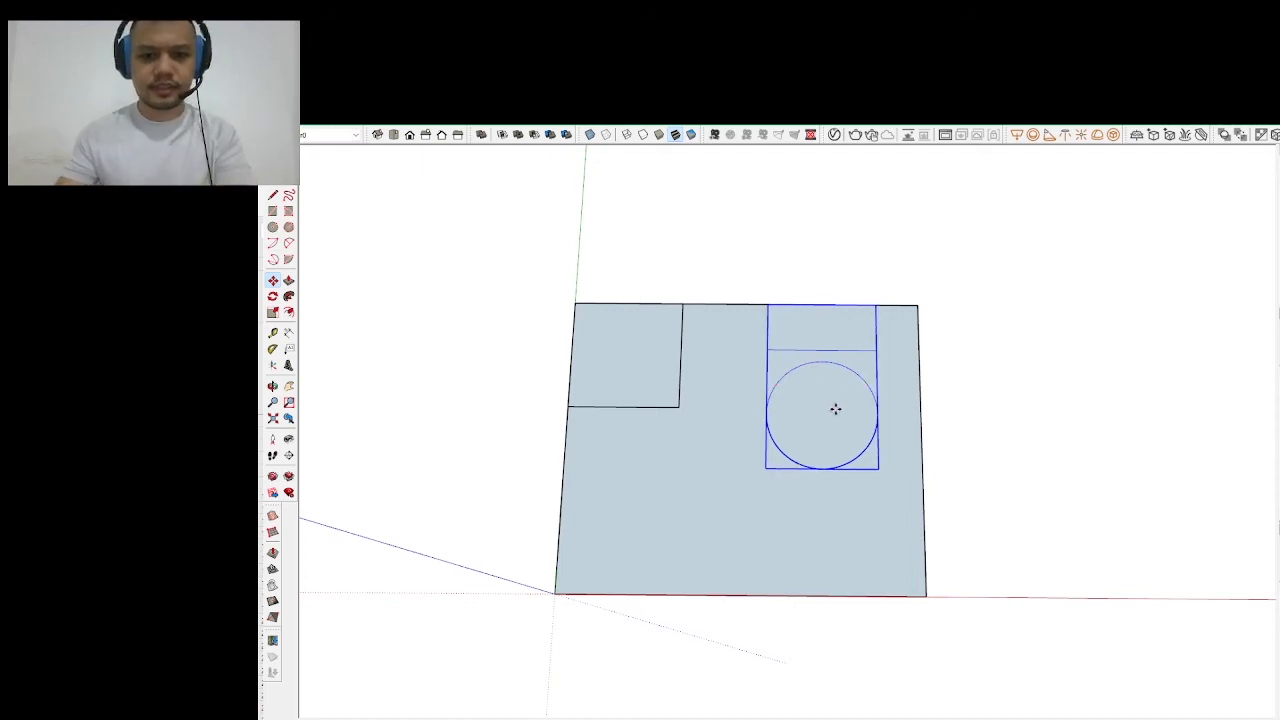
Measure the gap between the toilet group and its nearest floor corner, and move the small rectangle along the back edge away from the green axis
key(space)
click(610, 360)
key(m)
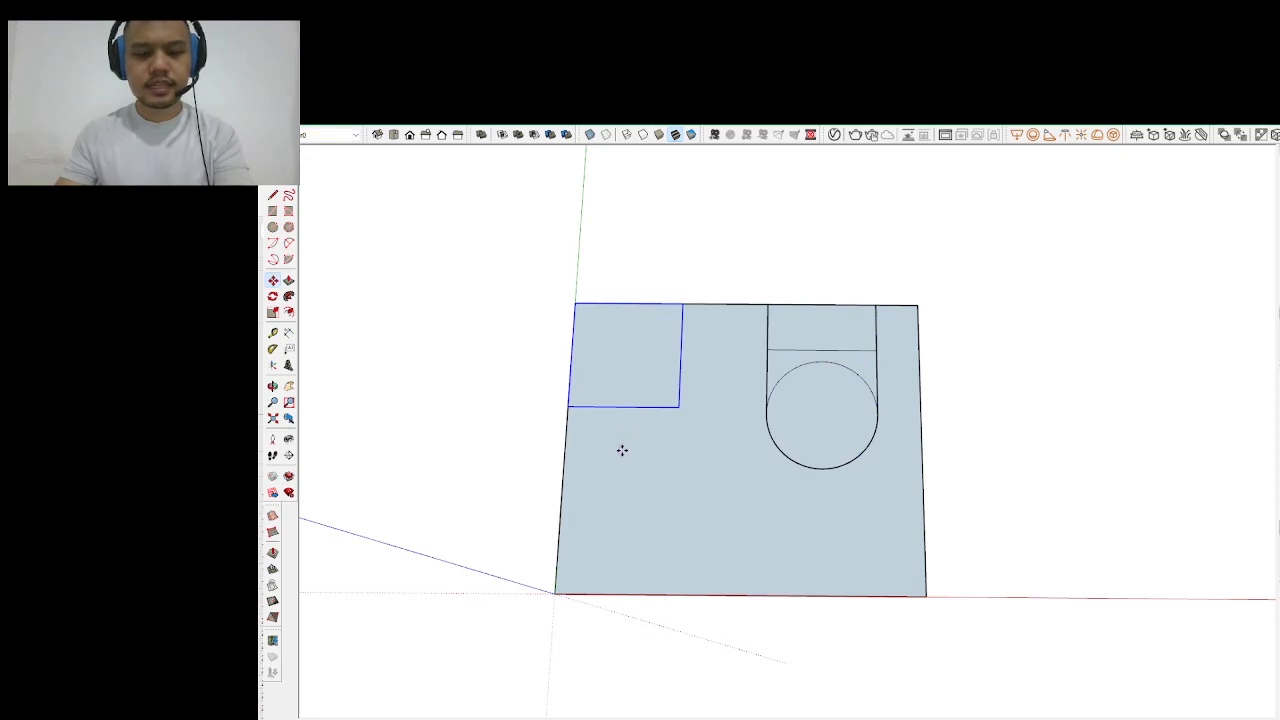
click(622, 450)
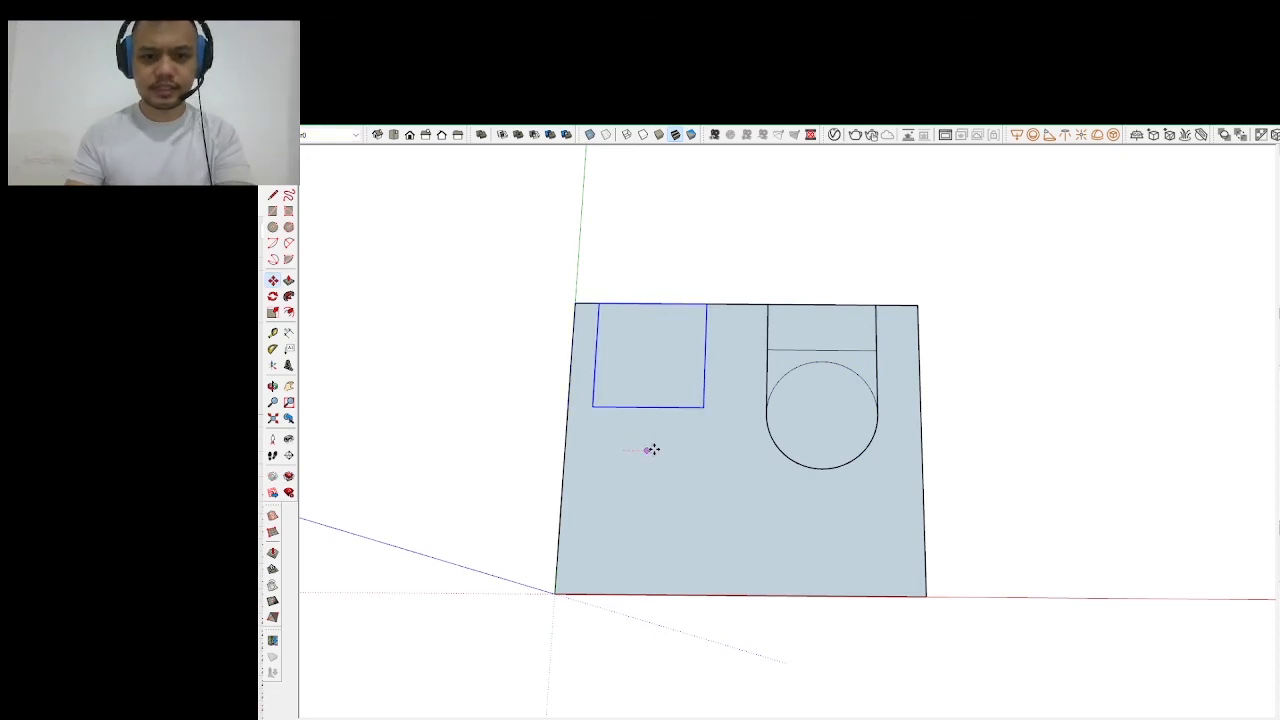
key(l)
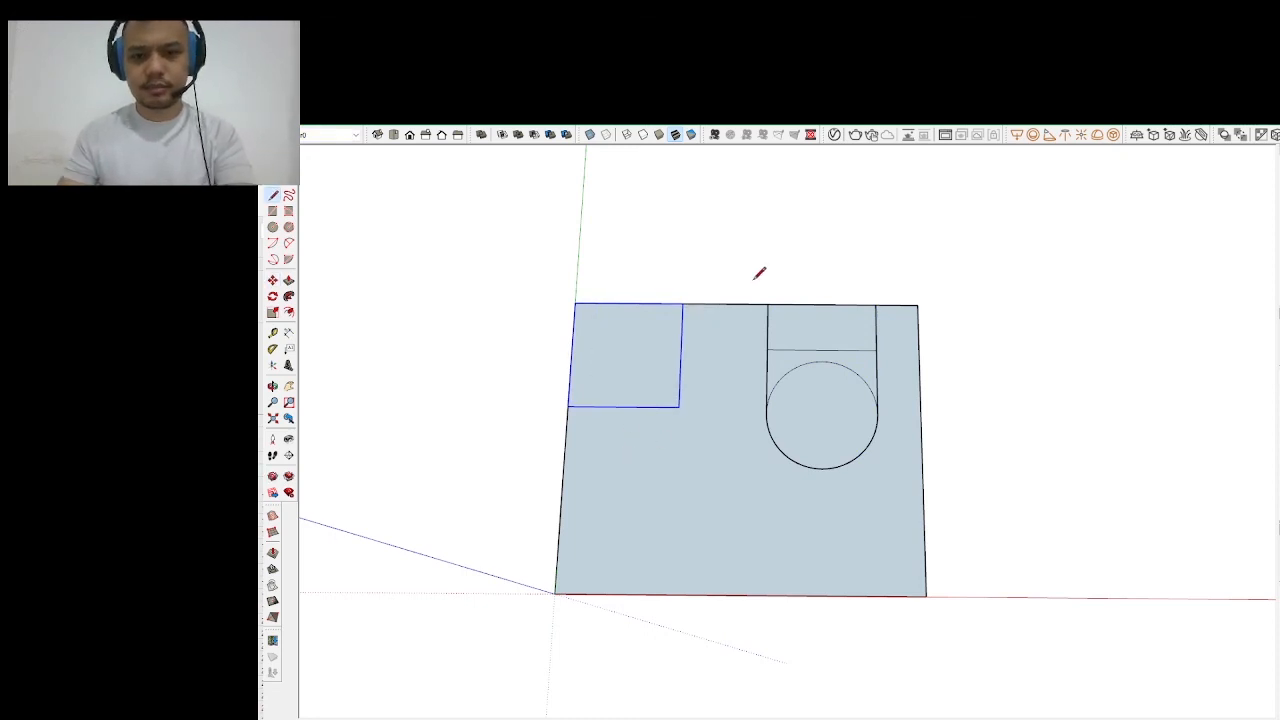
click(877, 304)
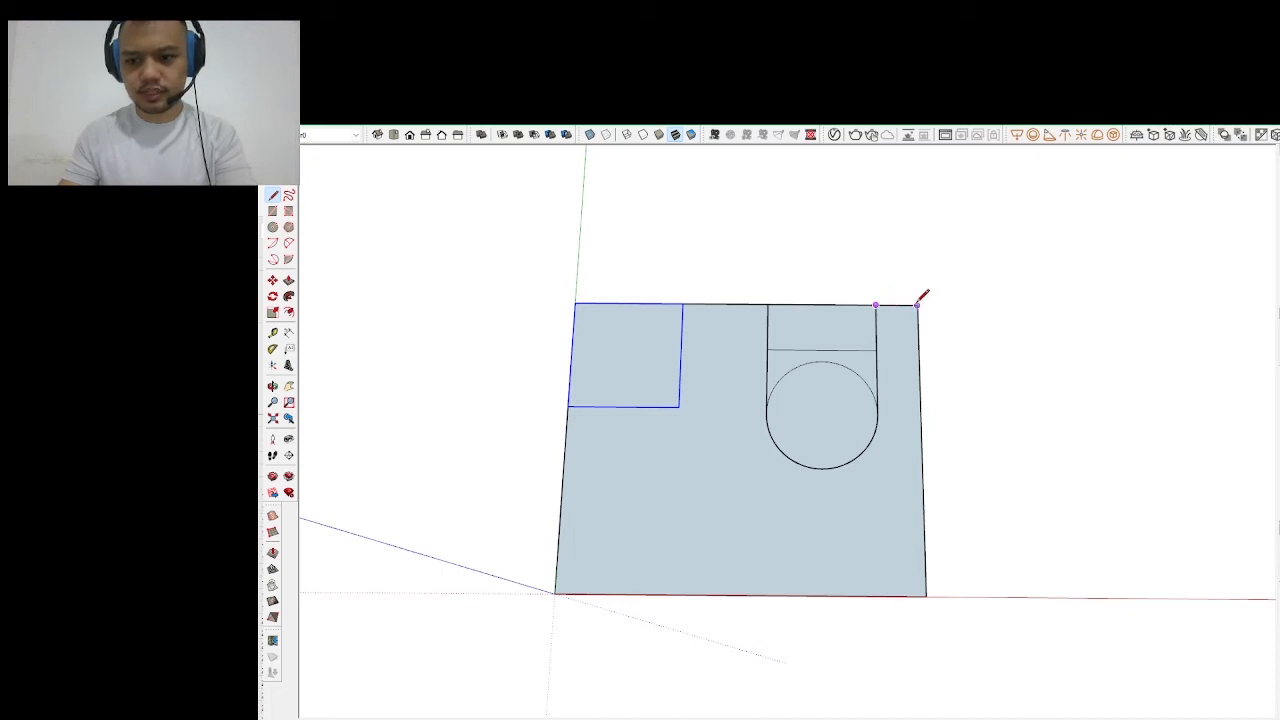
key(Escape)
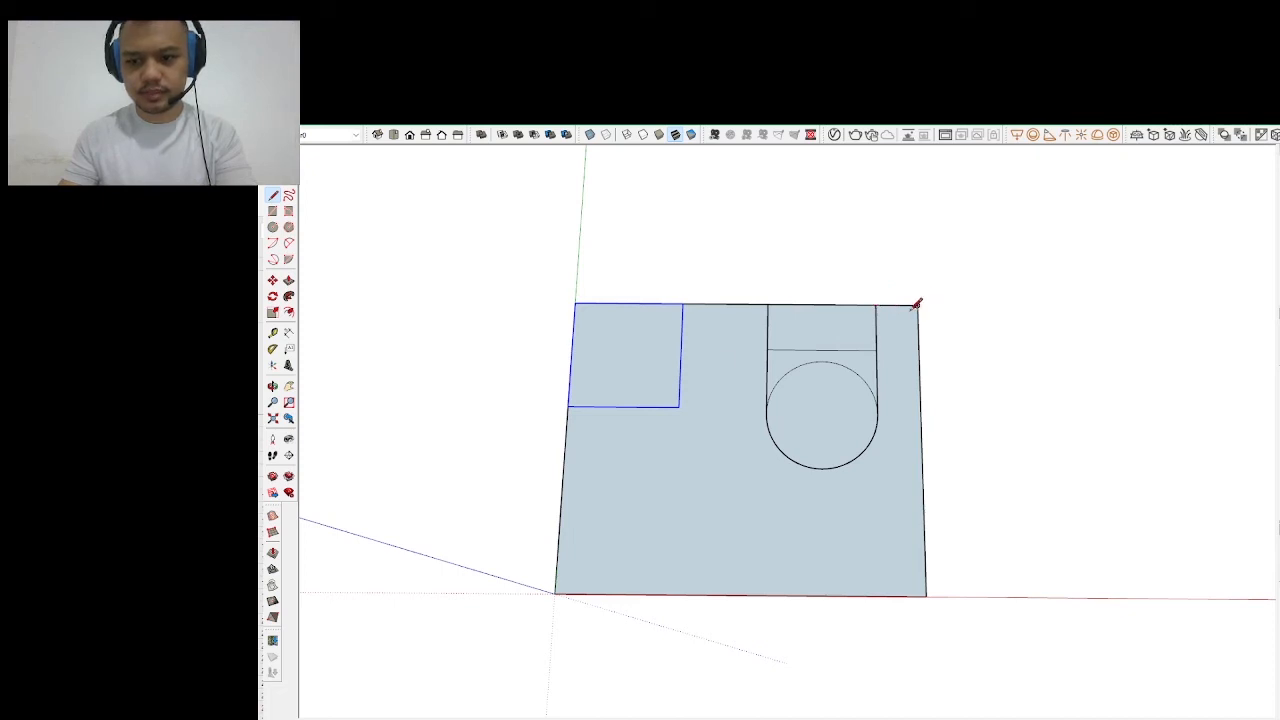
key(m)
click(637, 454)
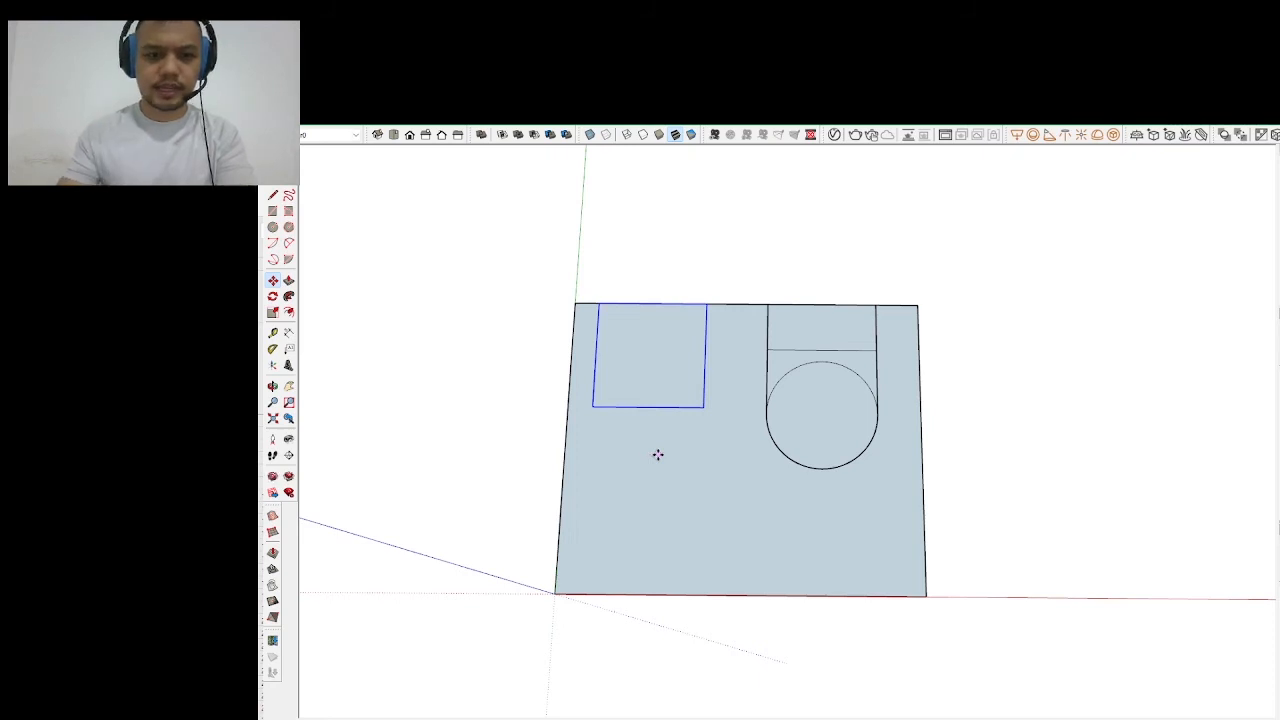
Draw a thin strip just outside the floor's front edge, from about that edge's middle to the origin corner
scroll(898, 351, down, 2)
drag(868, 356, 686, 308)
scroll(692, 318, up, 2)
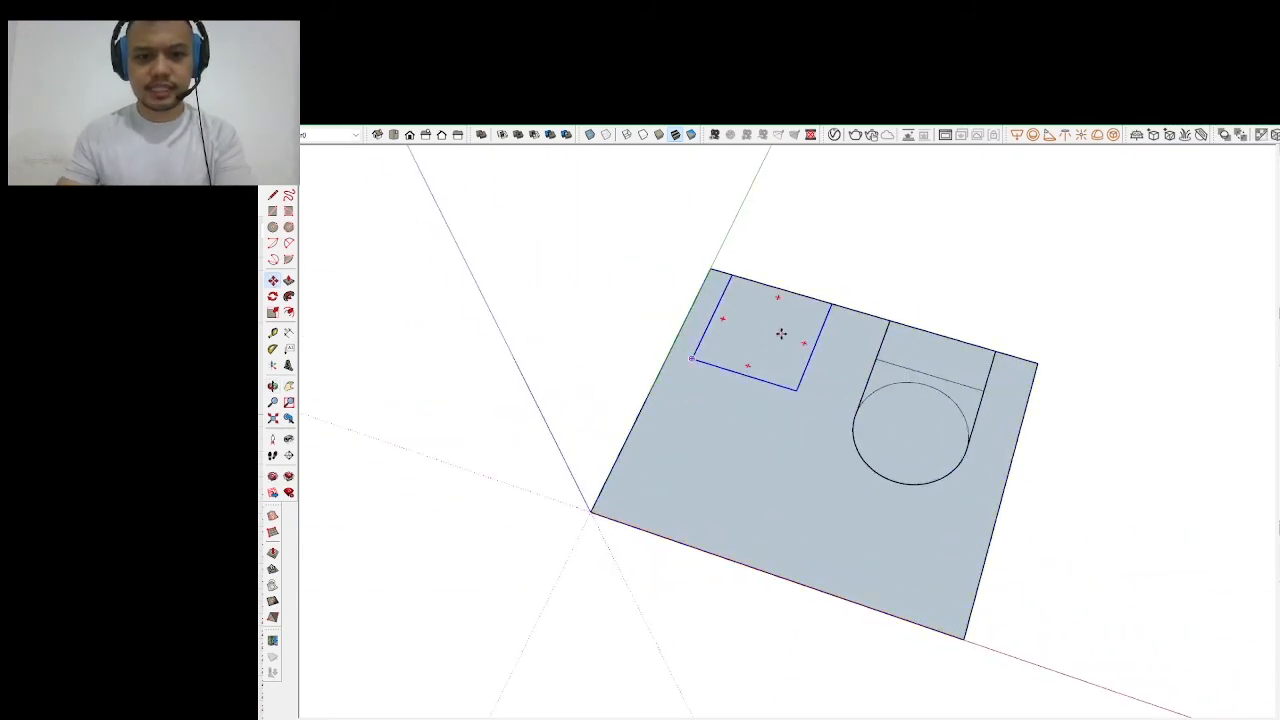
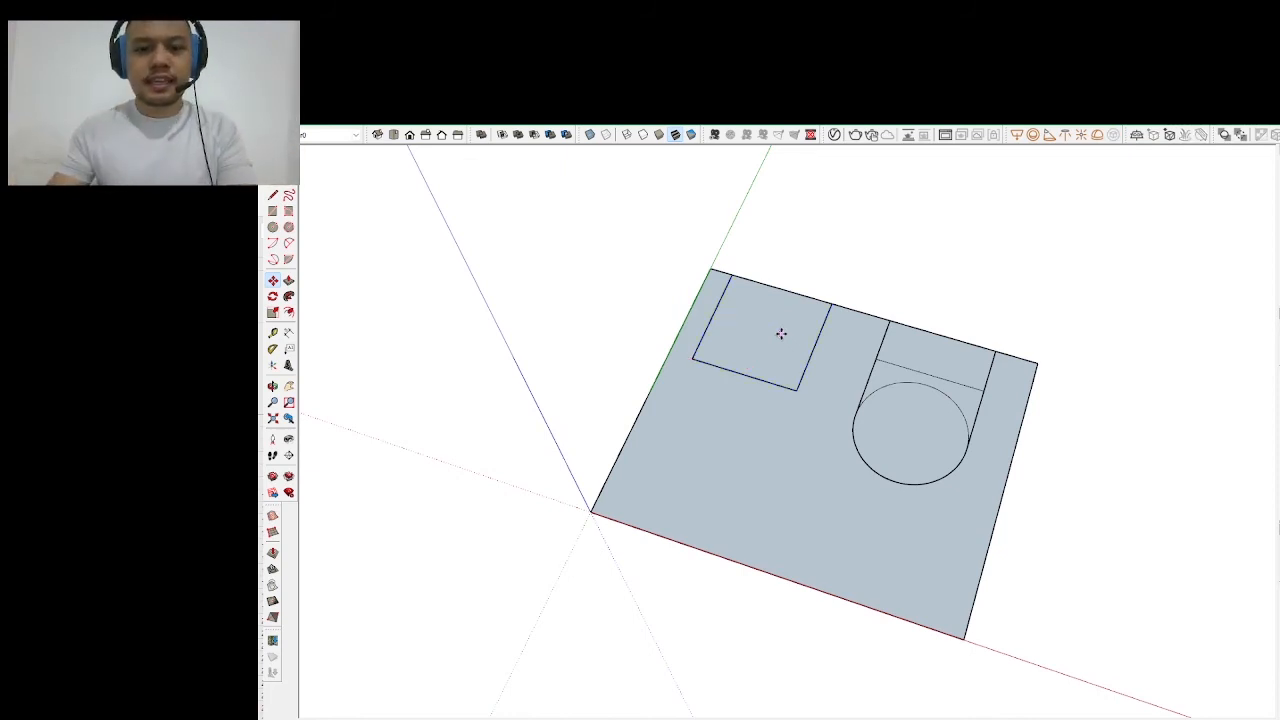
drag(780, 331, 657, 271)
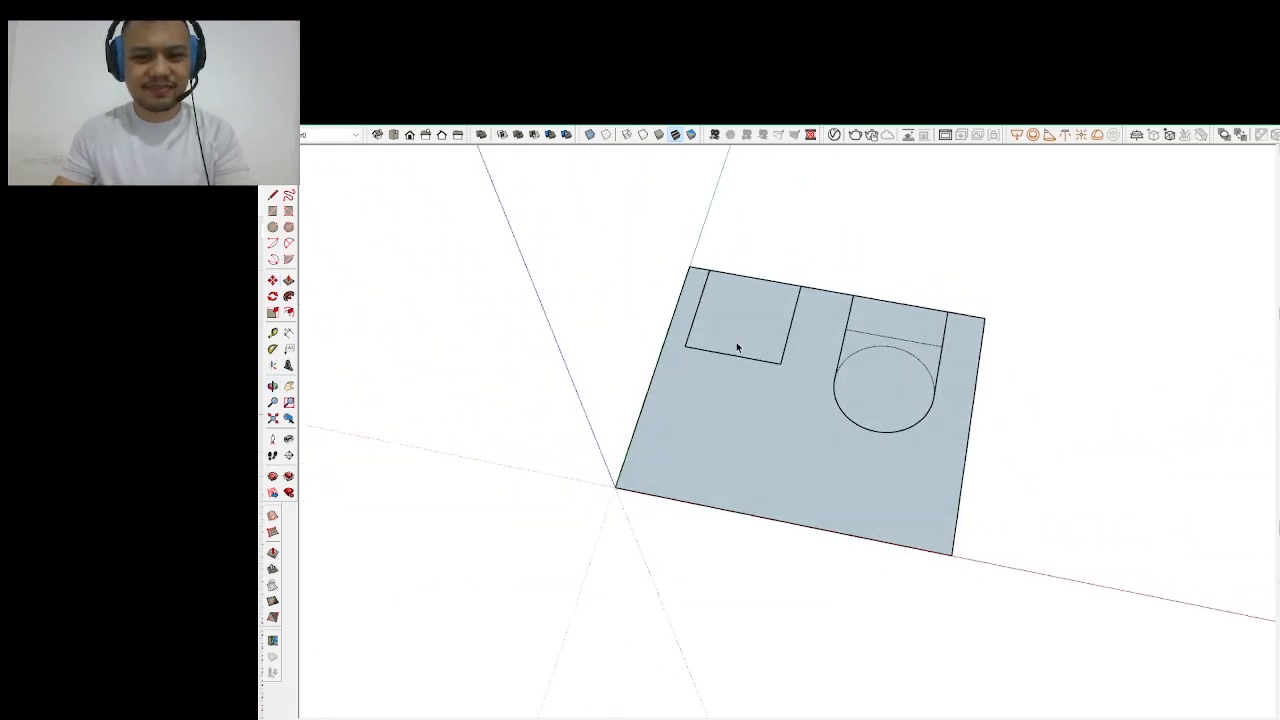
drag(737, 346, 1010, 416)
mouse_move(730, 414)
mouse_down()
mouse_move(755, 426)
mouse_move(718, 425)
mouse_up()
scroll(741, 397, down, 1)
scroll(670, 541, up, 1)
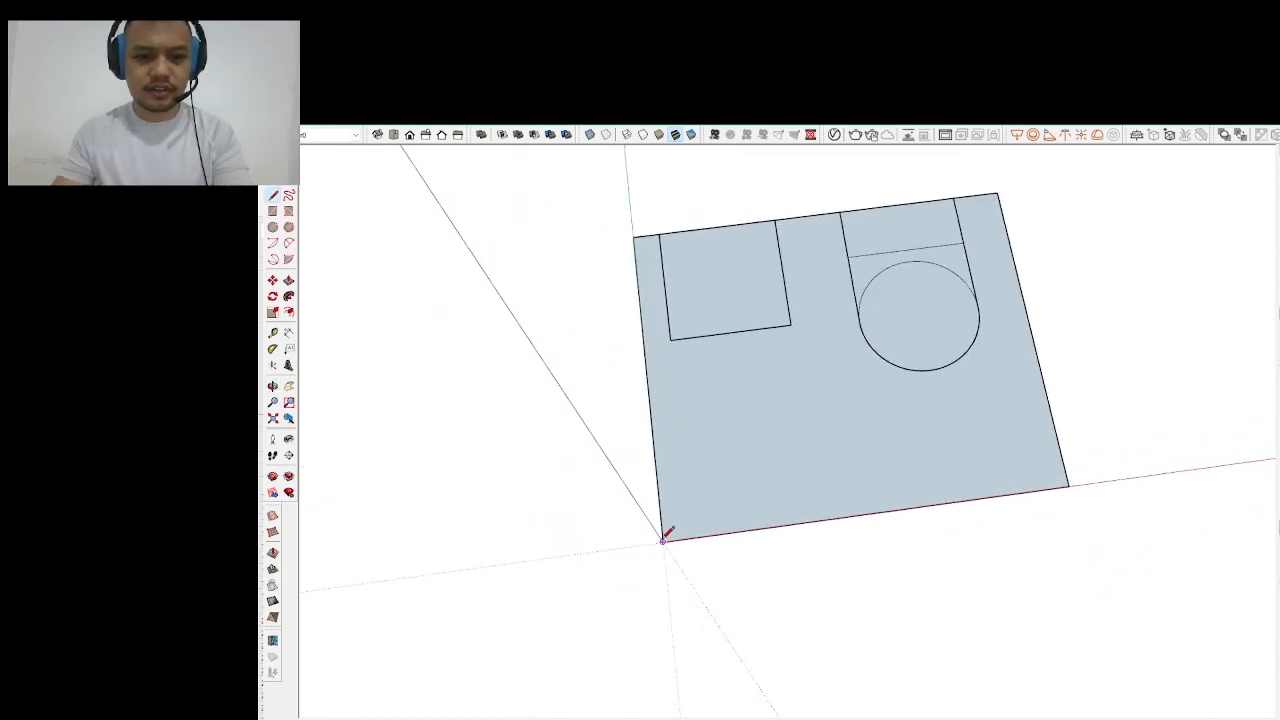
drag(799, 534, 772, 497)
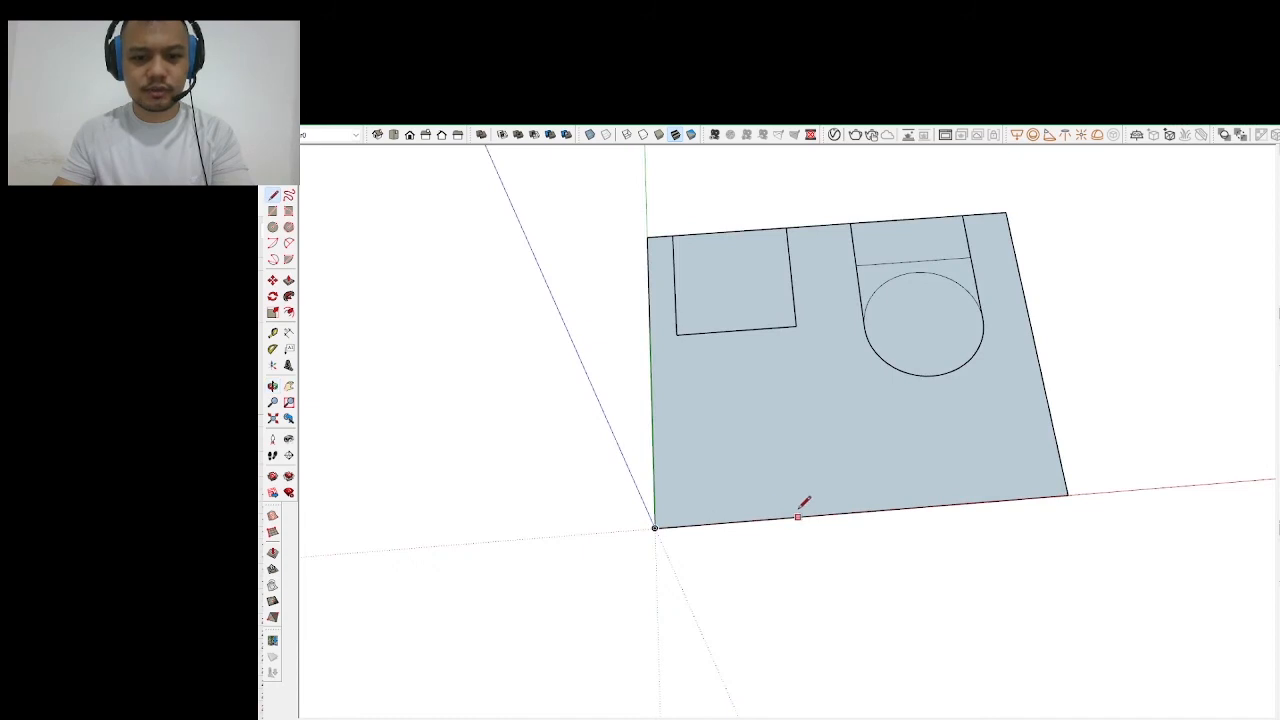
click(829, 514)
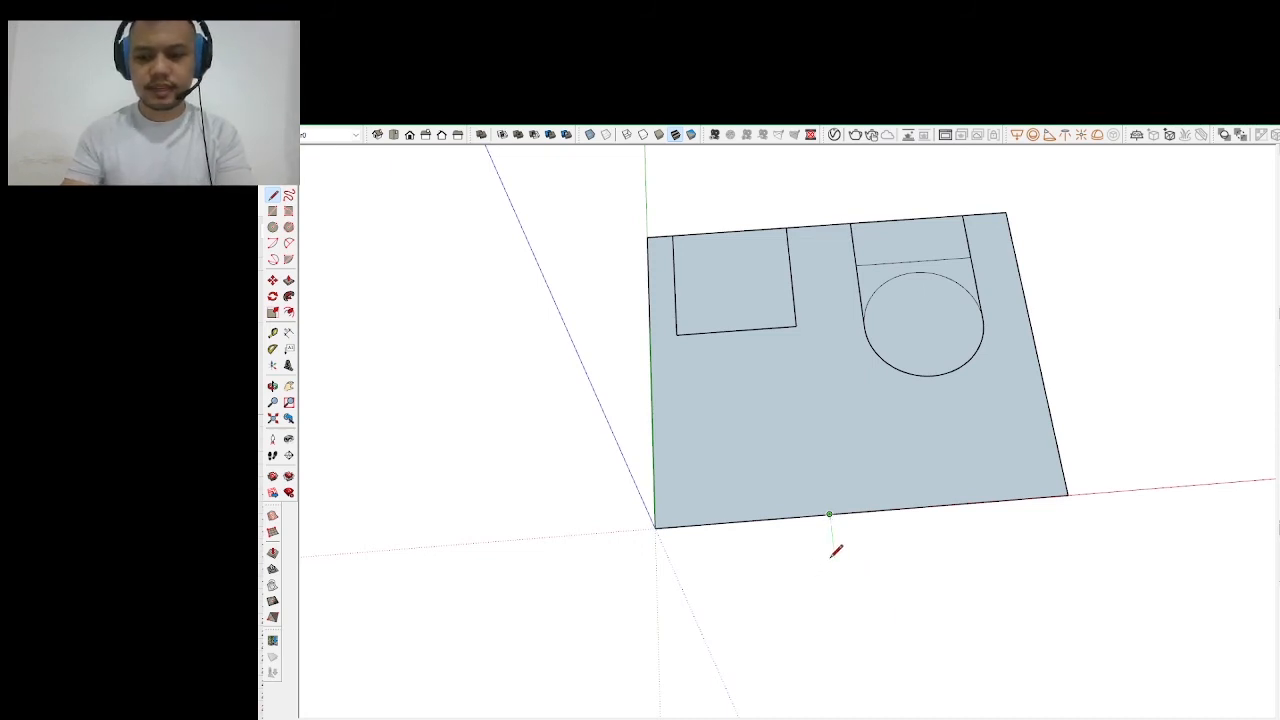
click(830, 524)
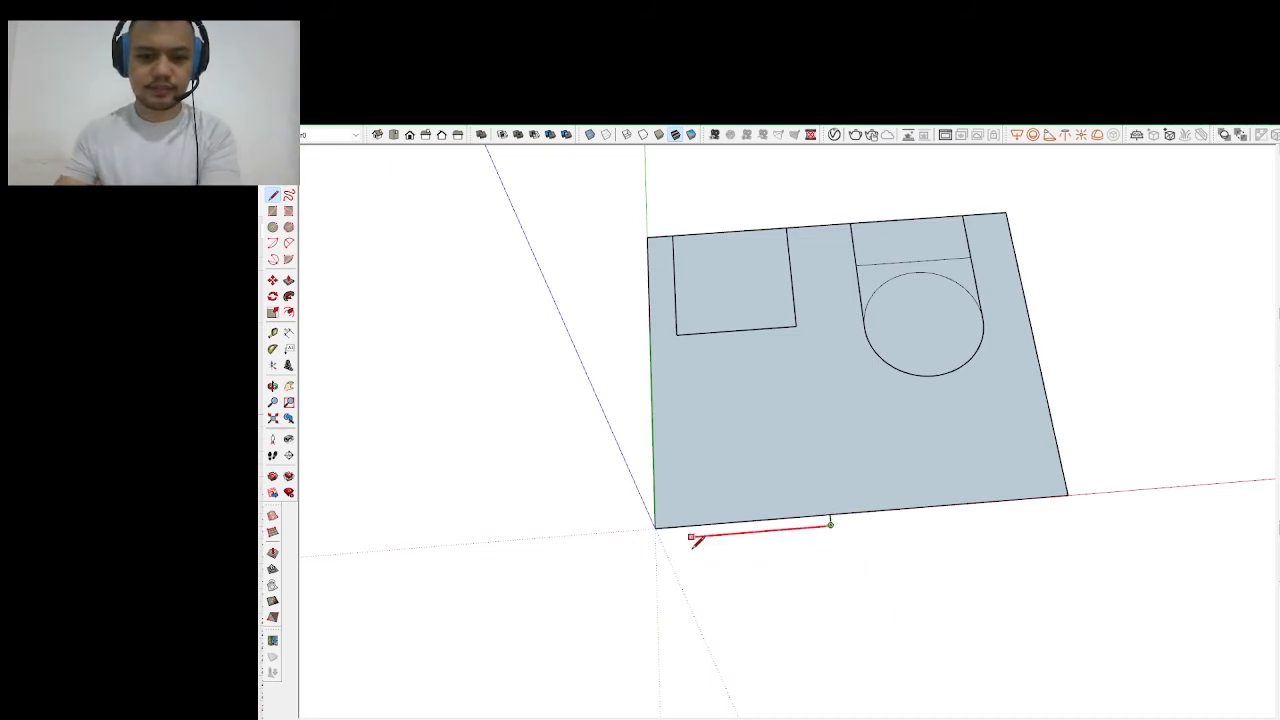
click(655, 538)
click(656, 527)
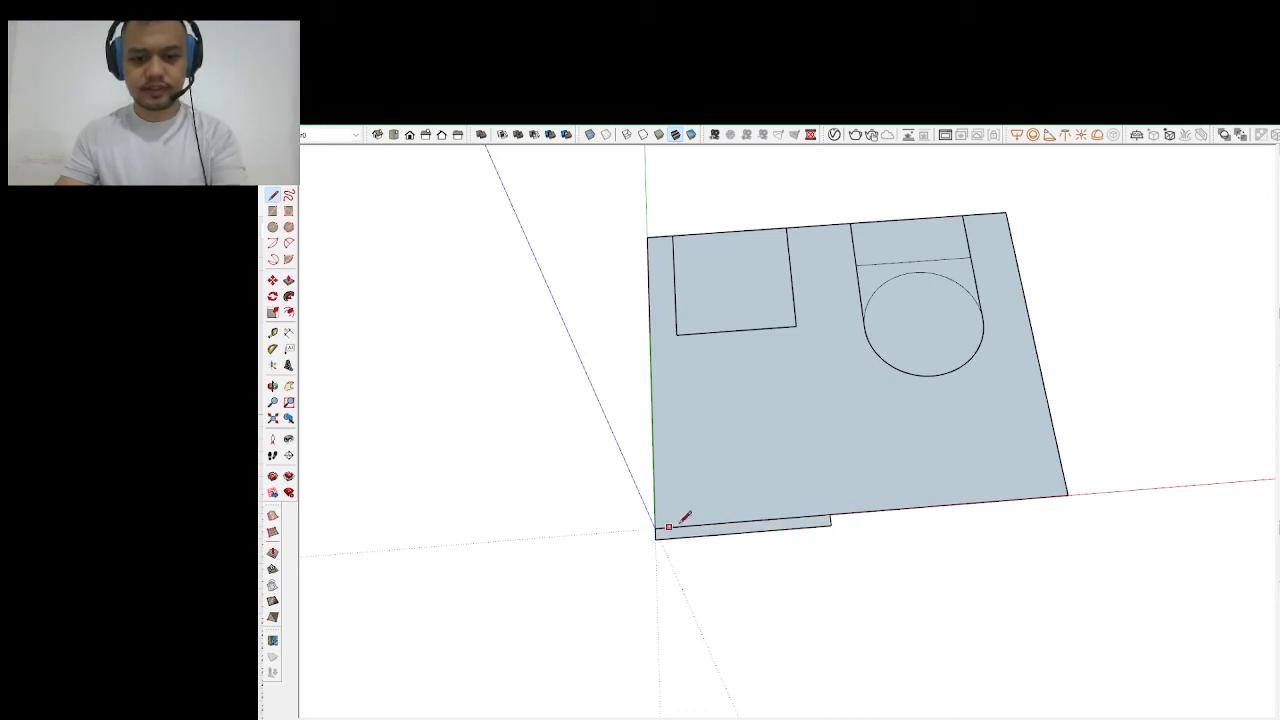
Group the thin strip and move it by its outer corner to the origin so it lies inside the floor
key(space)
click(728, 519)
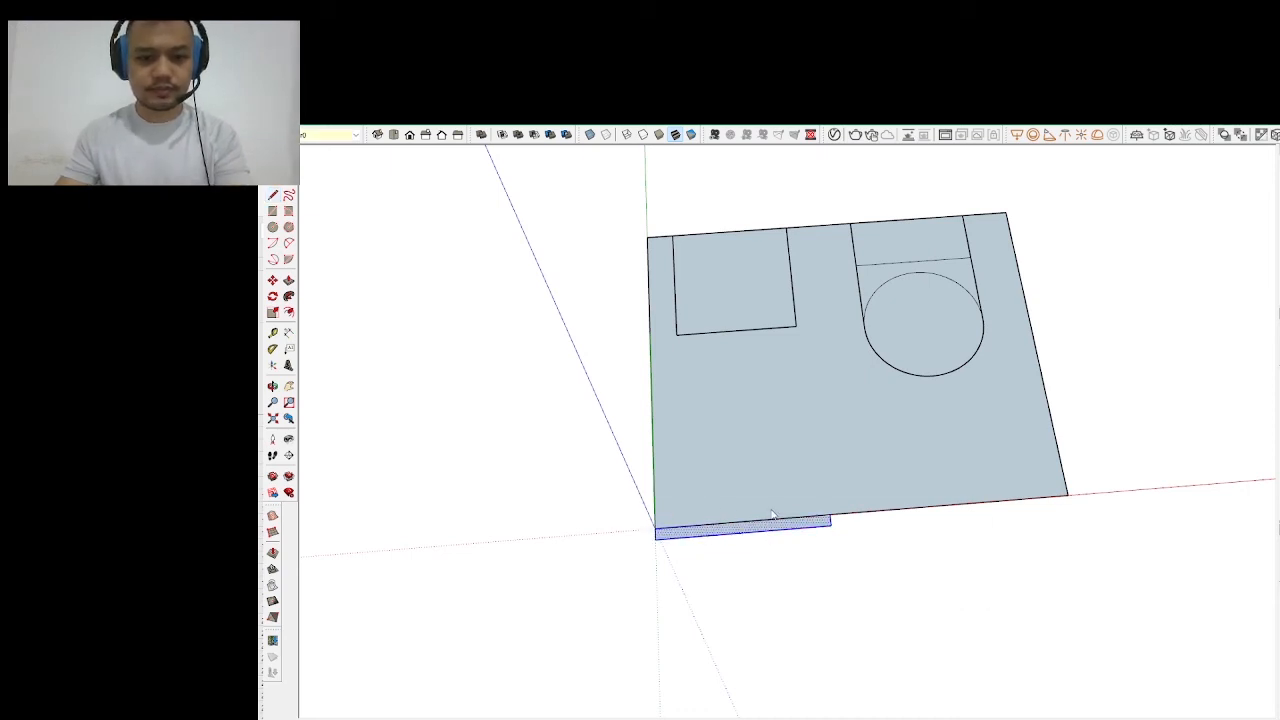
key(m)
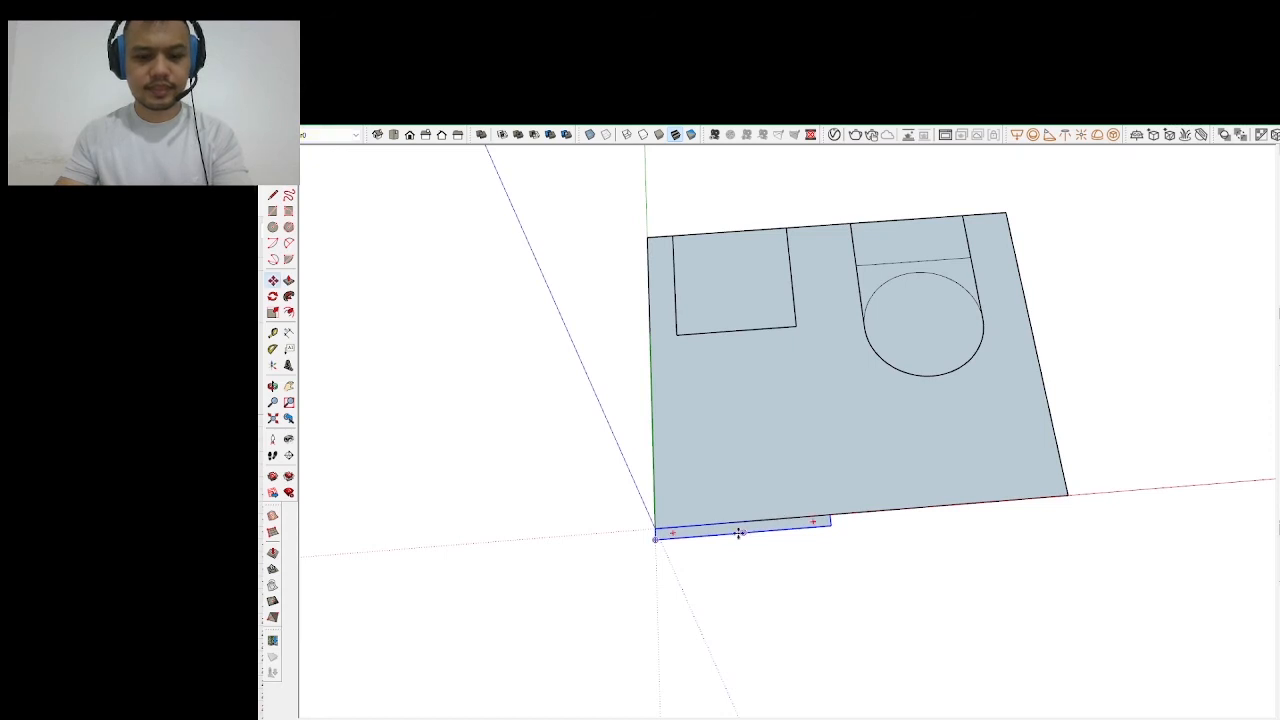
click(656, 539)
click(656, 527)
Move the strip group slightly along the floor's front edge, away from the origin
drag(803, 459, 762, 494)
scroll(609, 480, down, 4)
scroll(729, 399, up, 3)
scroll(729, 399, up, 1)
scroll(676, 549, up, 2)
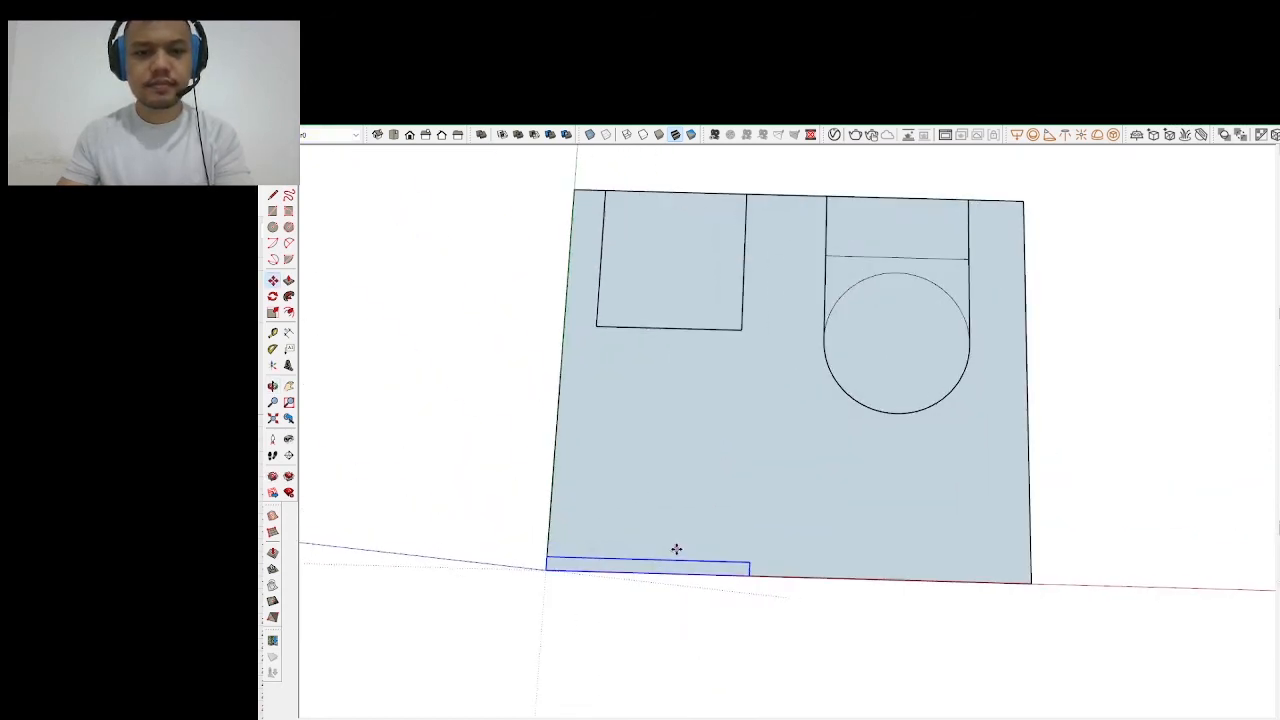
scroll(646, 517, down, 1)
scroll(640, 517, up, 1)
drag(640, 517, 621, 561)
key(m)
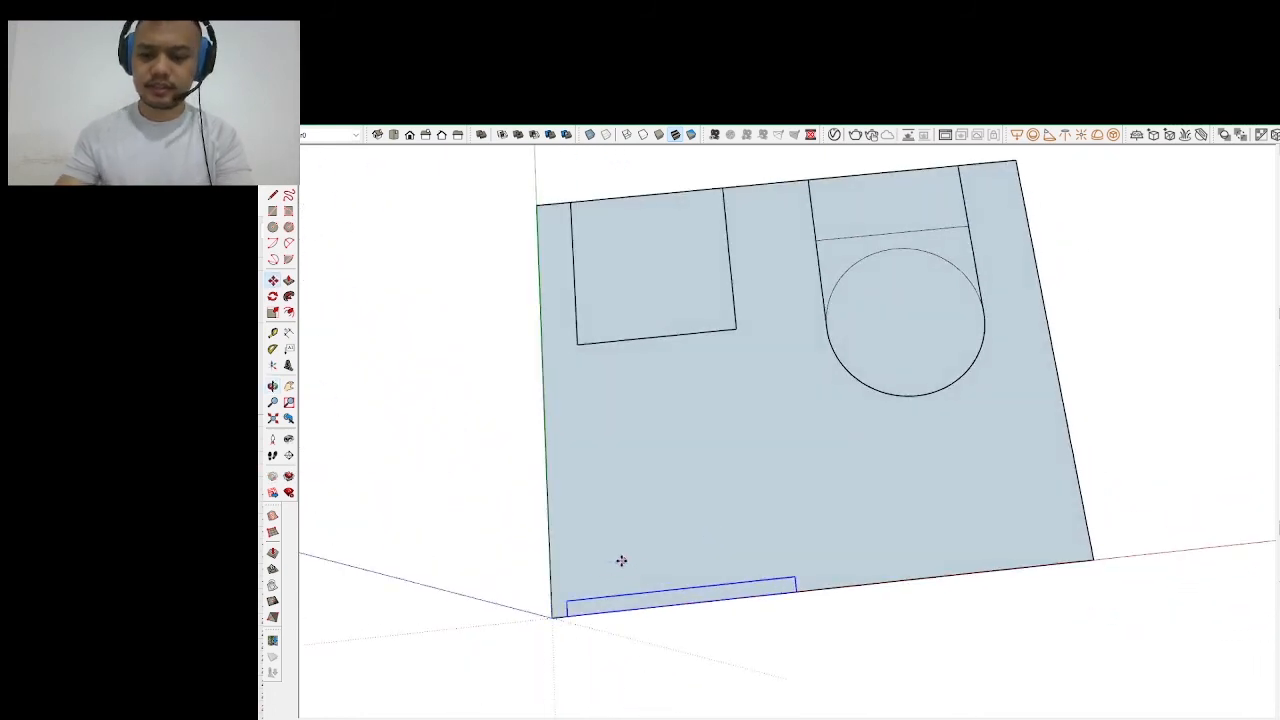
scroll(677, 509, down, 3)
drag(677, 509, 706, 440)
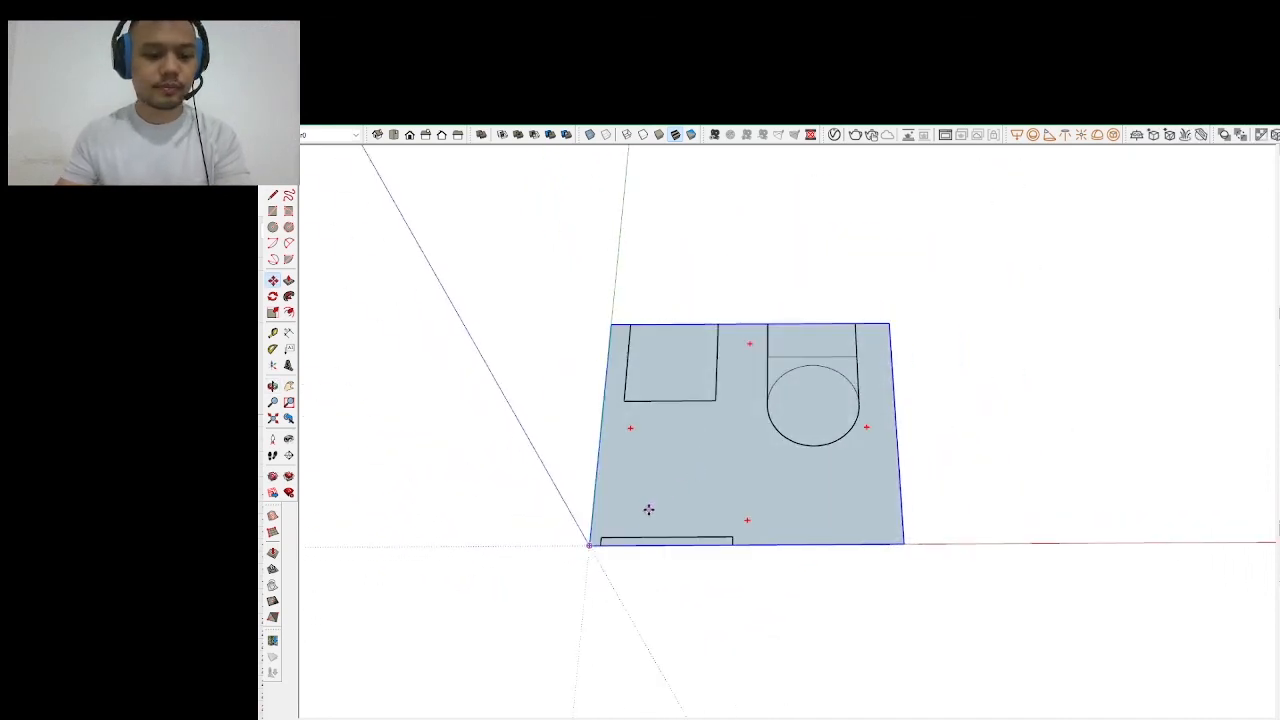
scroll(600, 540, up, 3)
key(q)
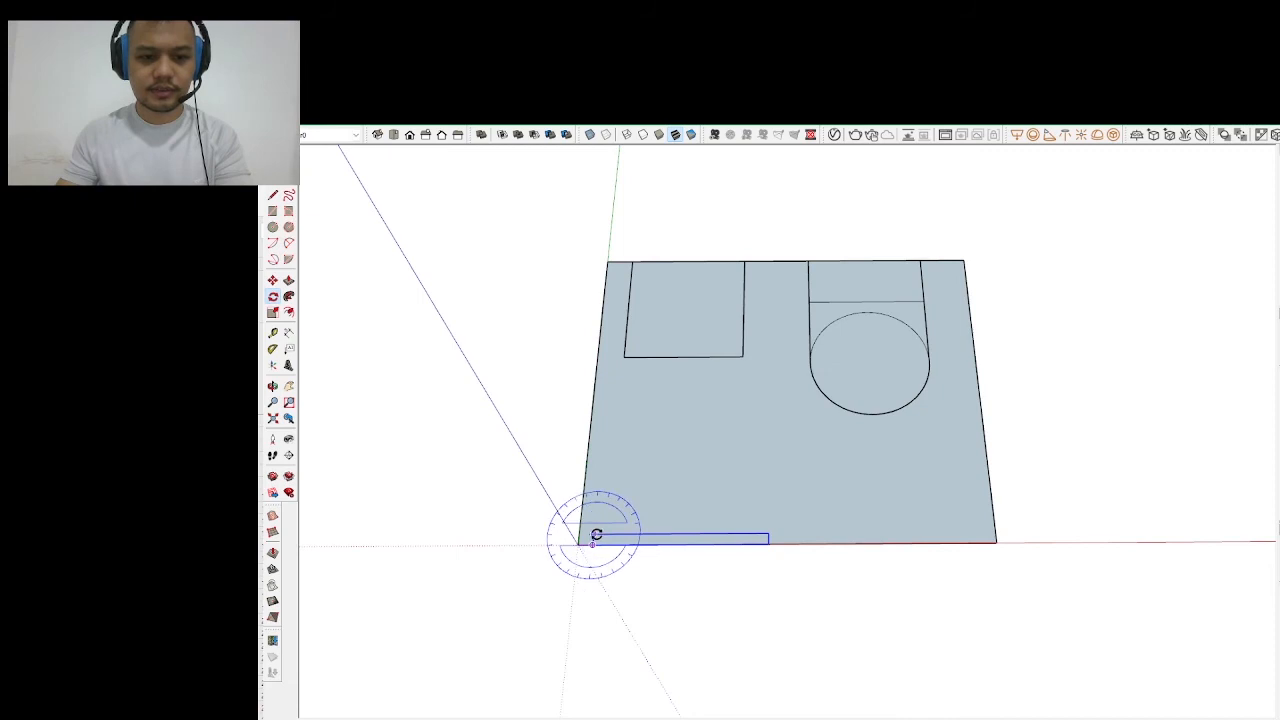
click(596, 535)
click(691, 543)
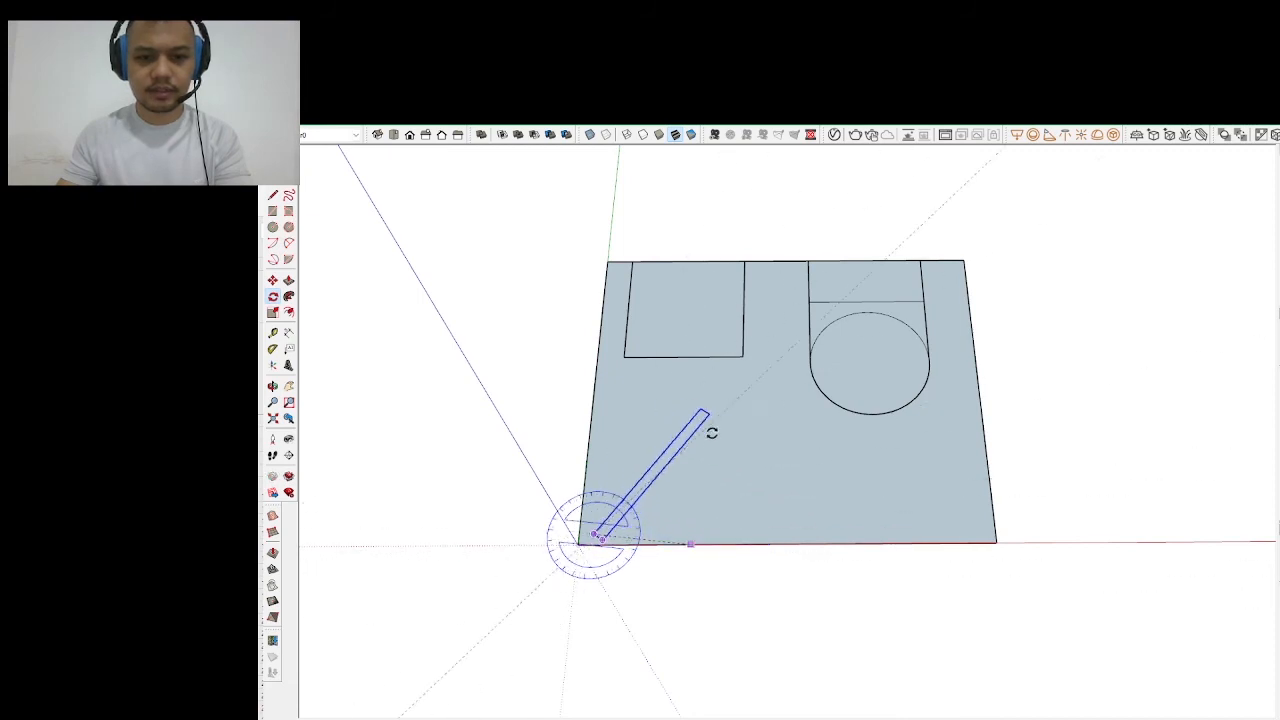
key(Escape)
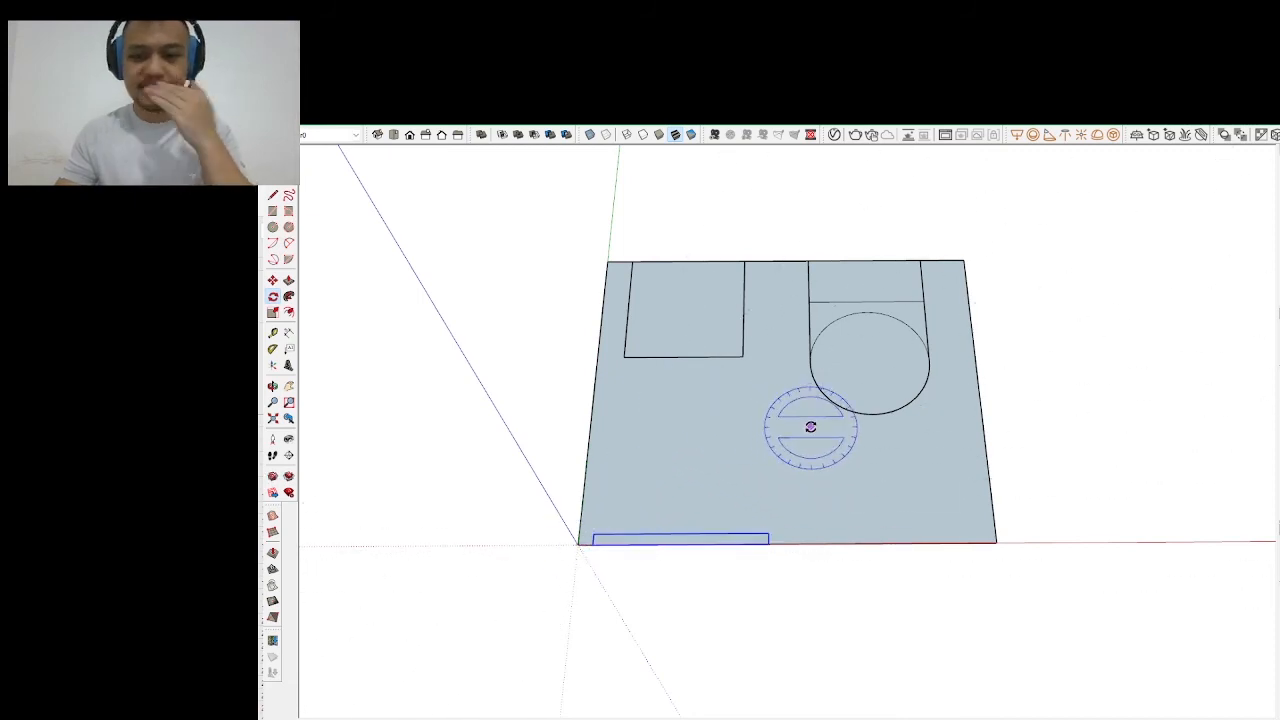
Move the small rectangle inward from the floor's back edge, parallel to the green axis
scroll(854, 440, down, 1)
drag(863, 440, 571, 474)
scroll(700, 452, up, 2)
key(space)
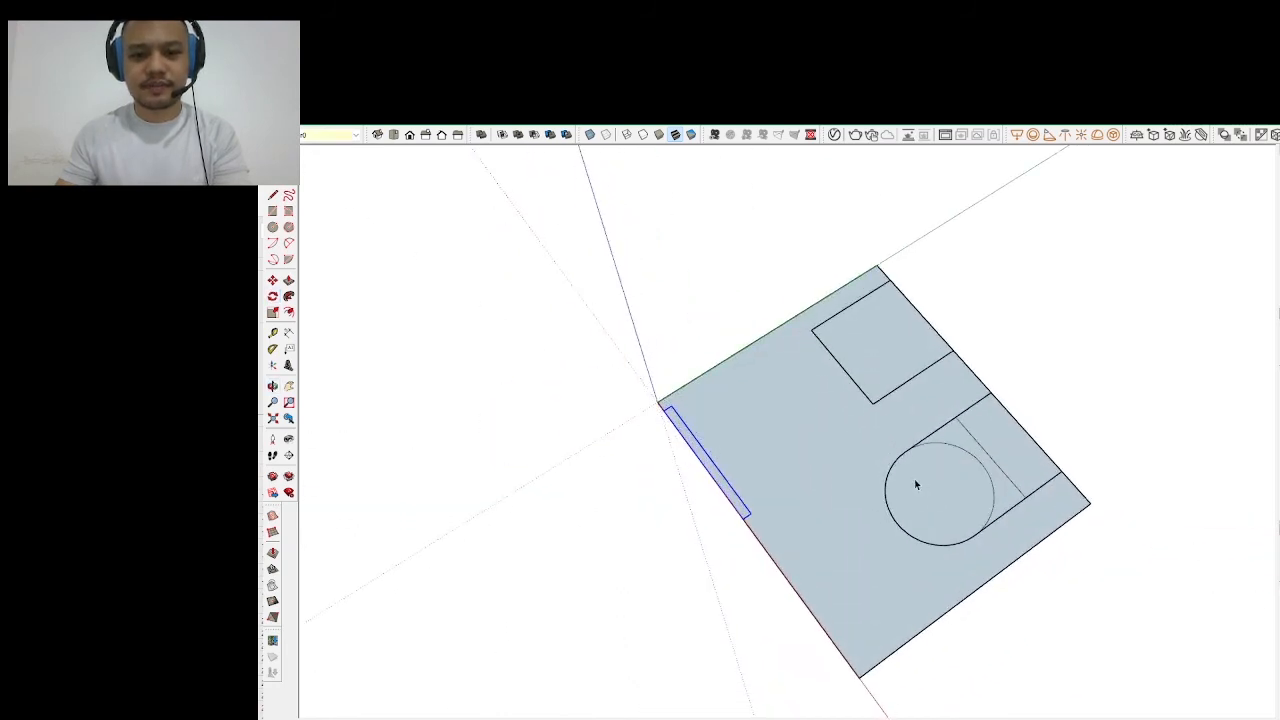
drag(915, 484, 874, 522)
scroll(884, 400, up, 1)
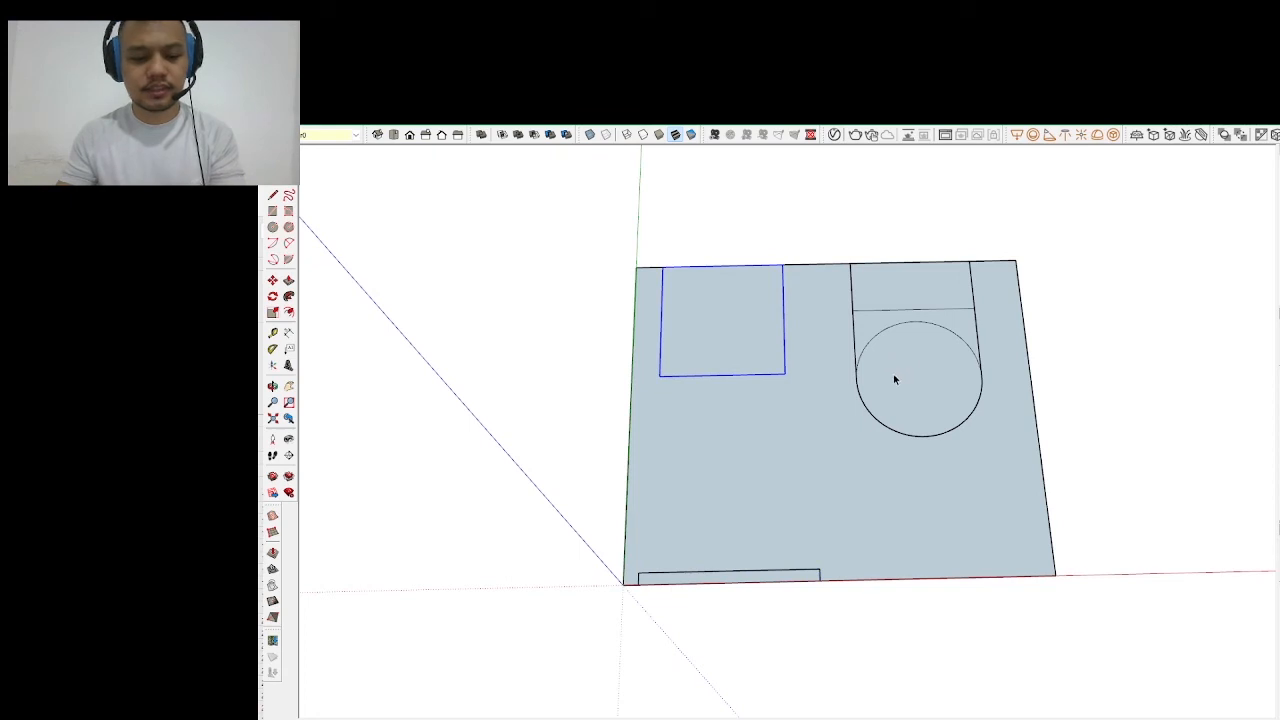
key(m)
click(781, 438)
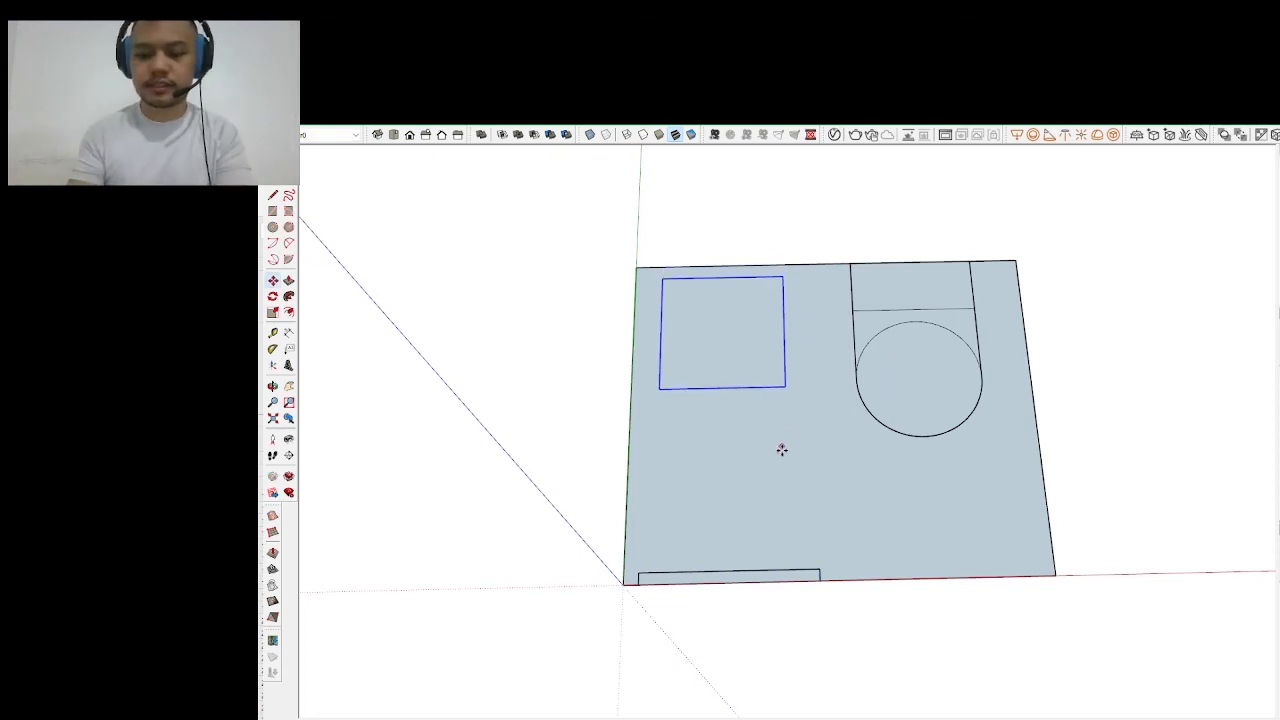
click(782, 453)
Move the toilet group 10 units inward from the floor's back edge, parallel to the green axis
key(space)
click(894, 367)
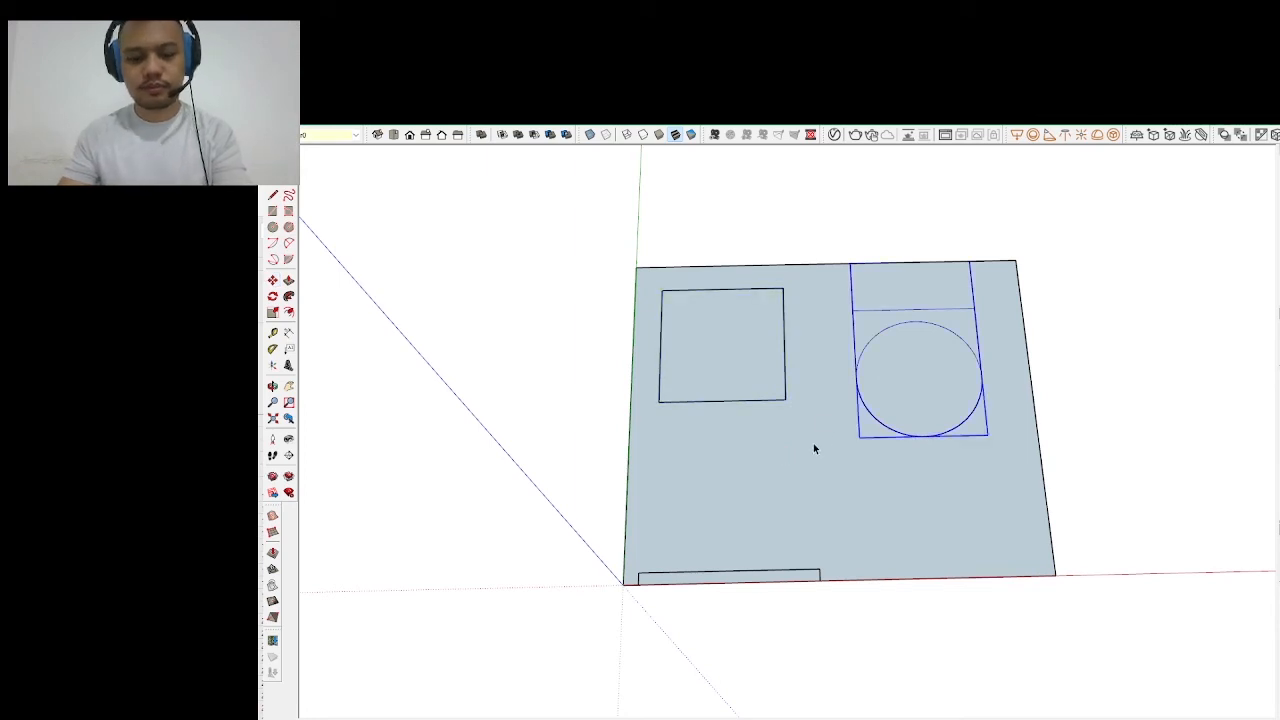
click(813, 443)
text(10)
key(Return)
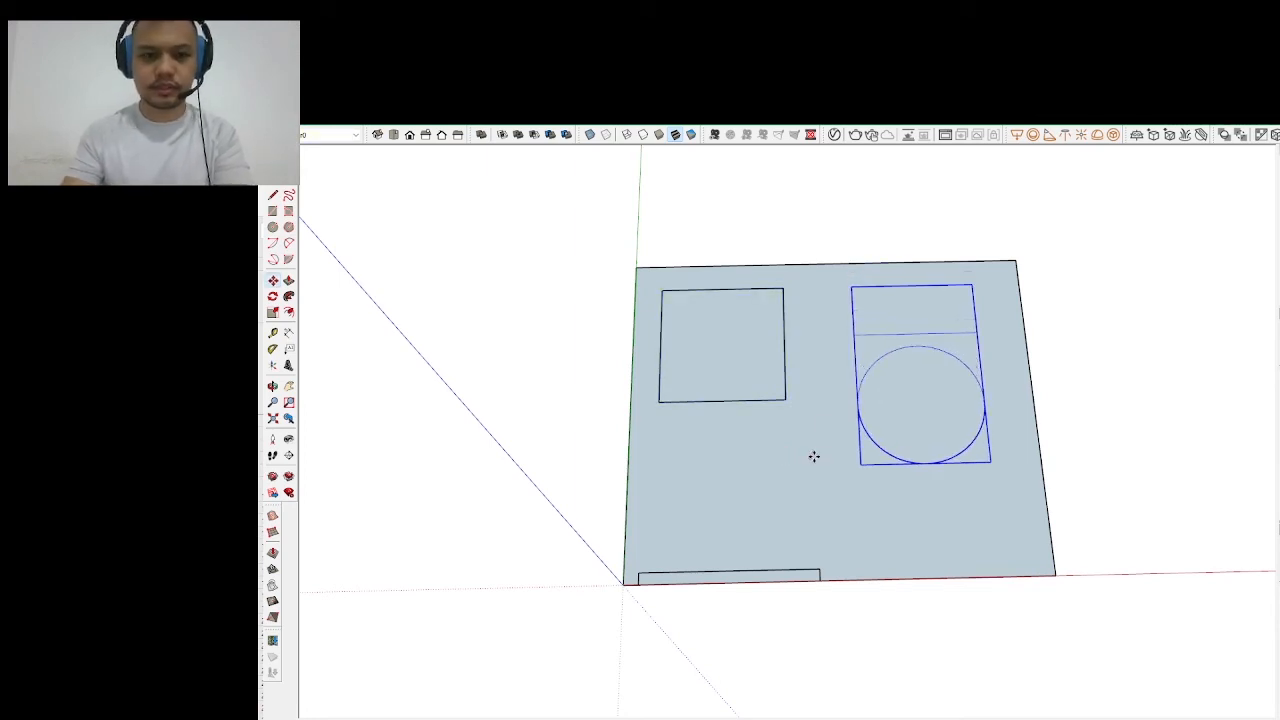
Move the small rectangle slightly toward the toilet group, parallel to the red axis
key(space)
click(763, 399)
key(m)
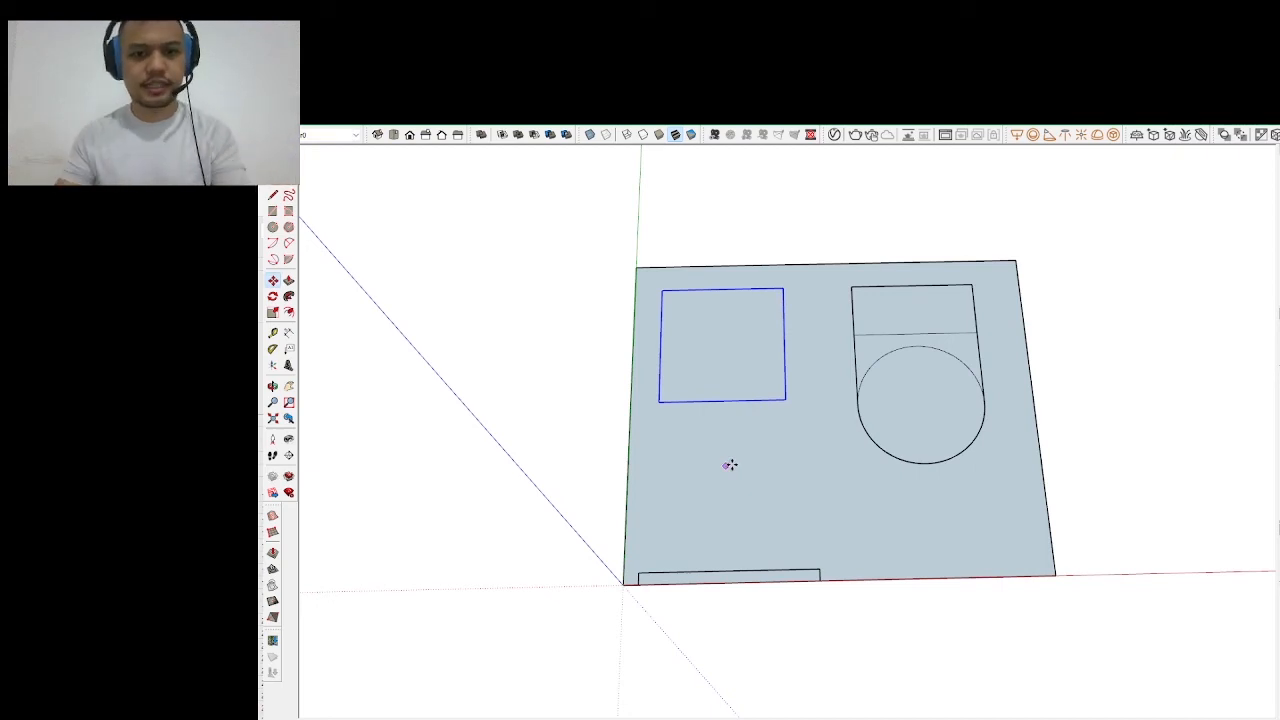
click(730, 465)
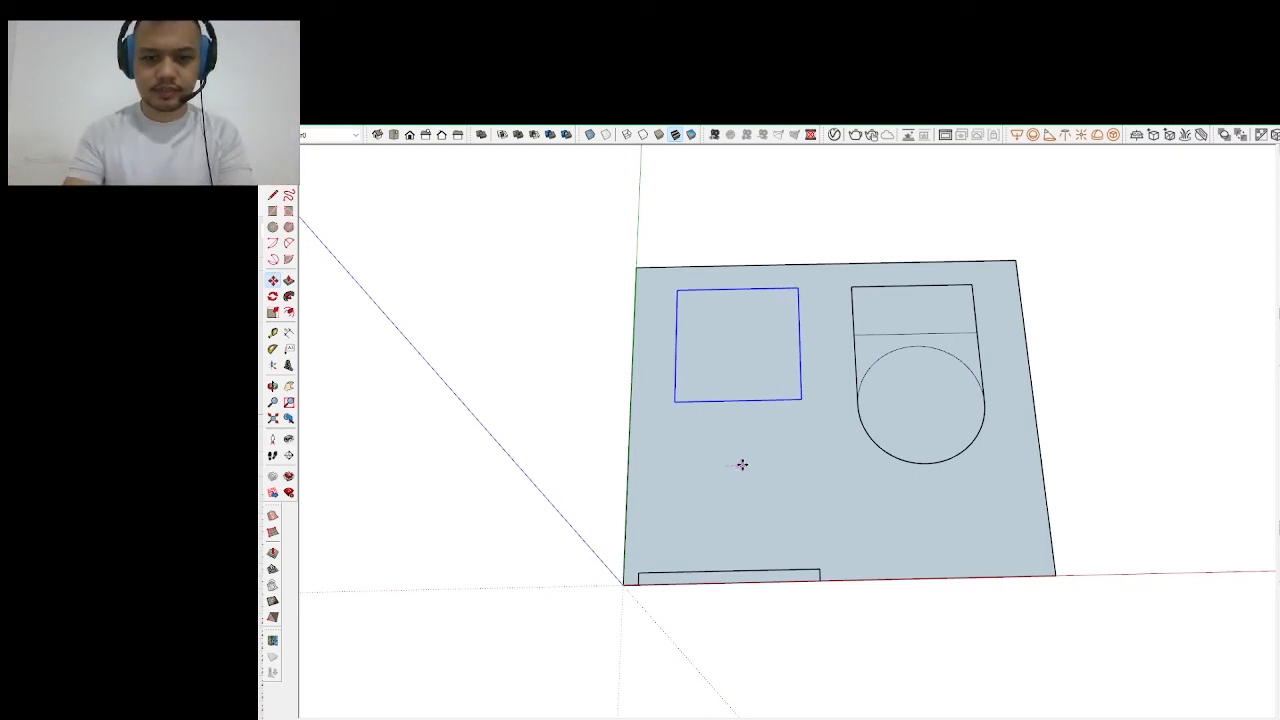
click(742, 465)
Open the floor group and copy its back edge and both side edges slightly inward, parallel to the originals
key(space)
click(916, 420)
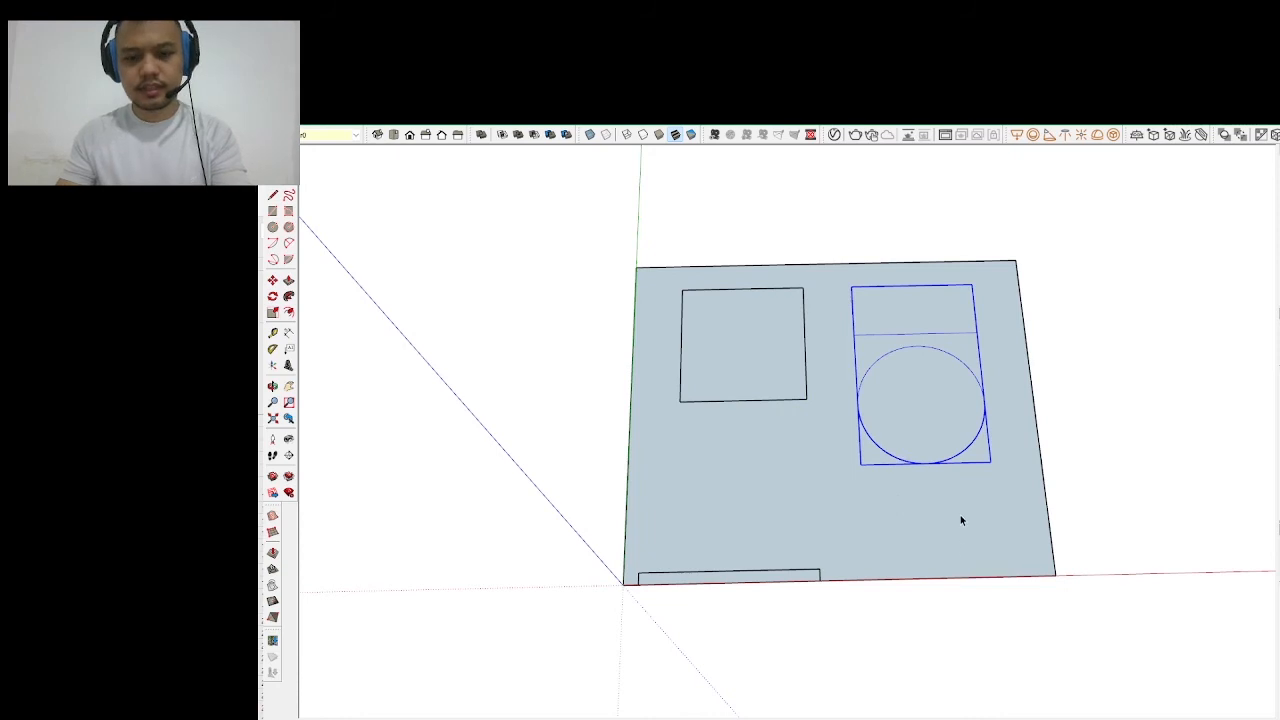
click(1008, 510)
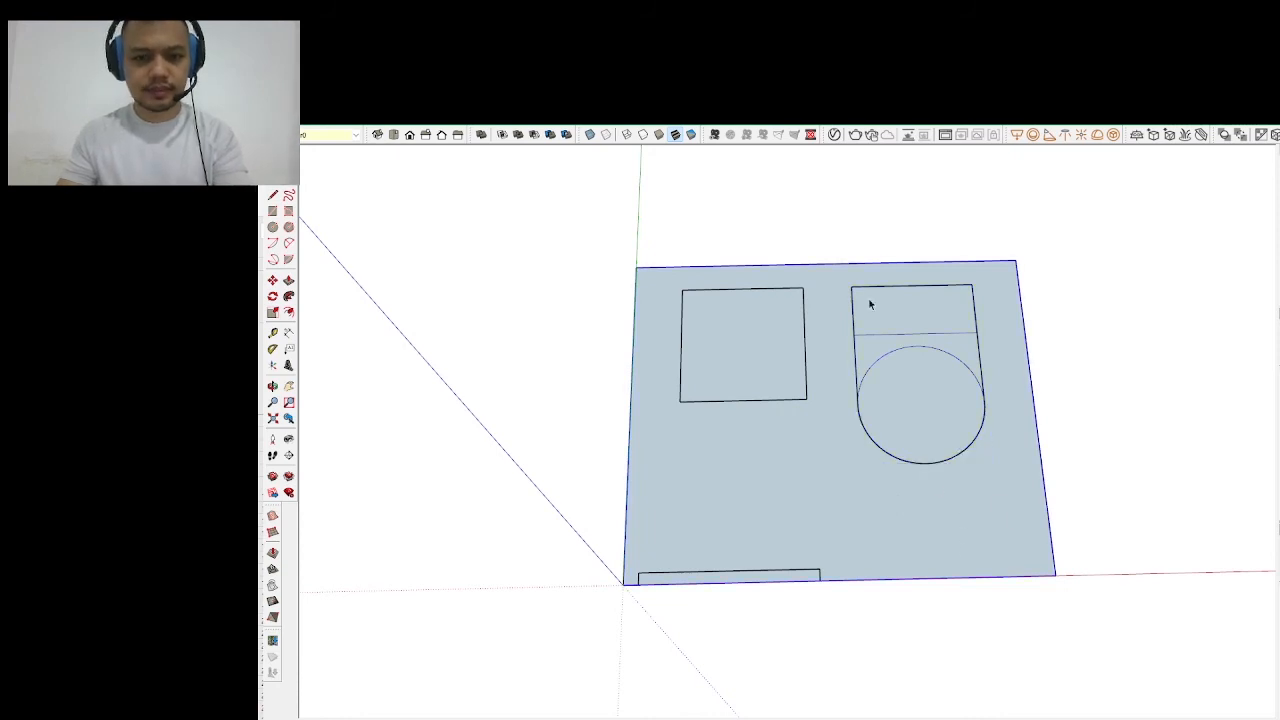
double_click(820, 437)
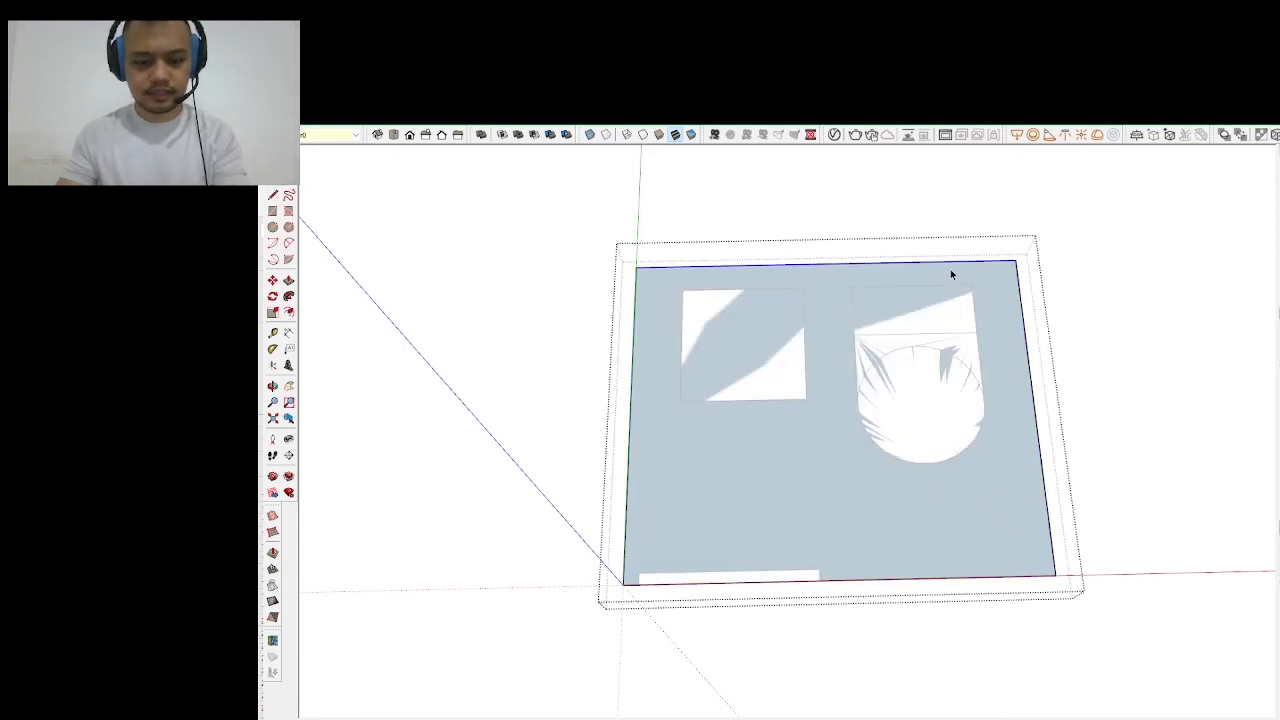
key(m)
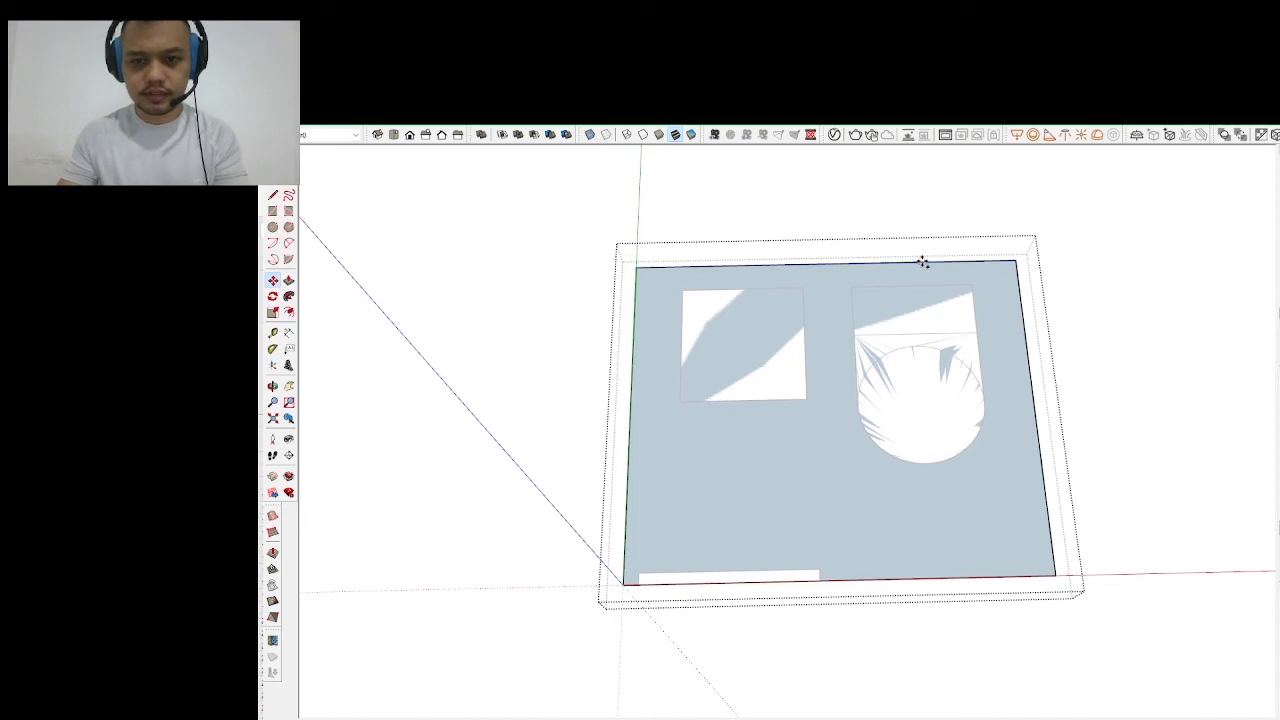
drag(922, 262, 918, 285)
drag(1024, 343, 1007, 339)
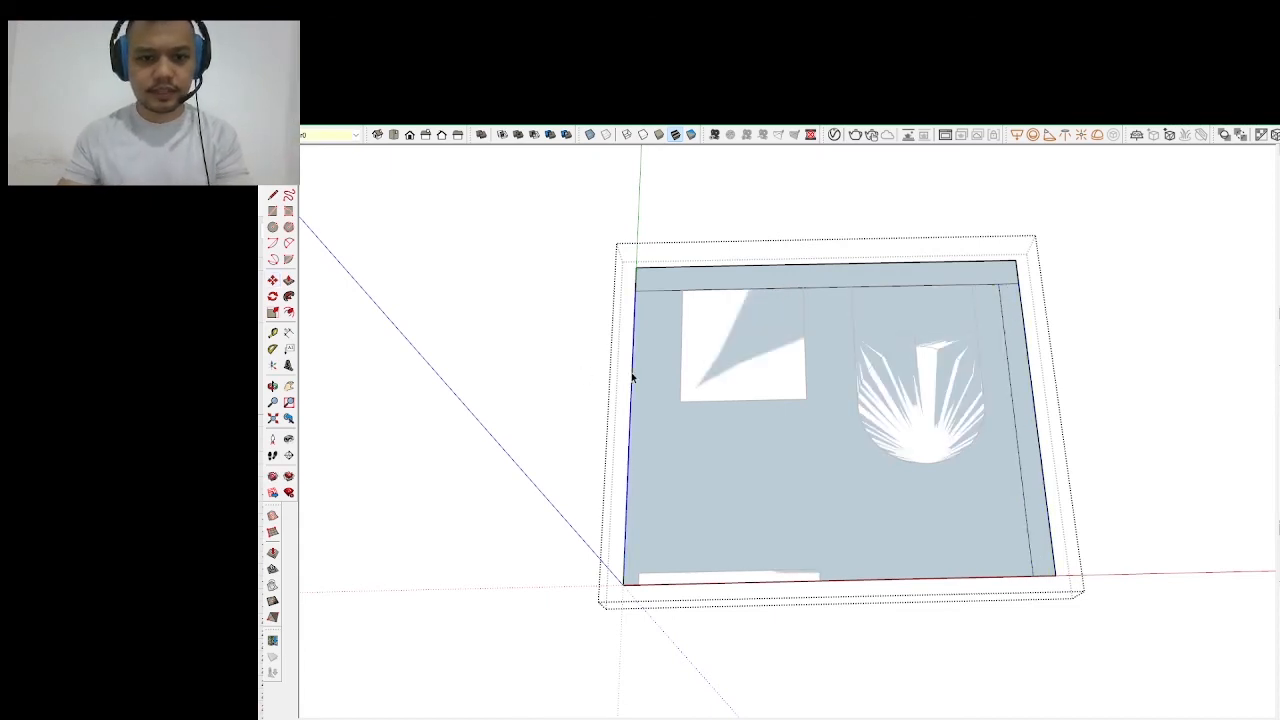
drag(649, 361, 655, 360)
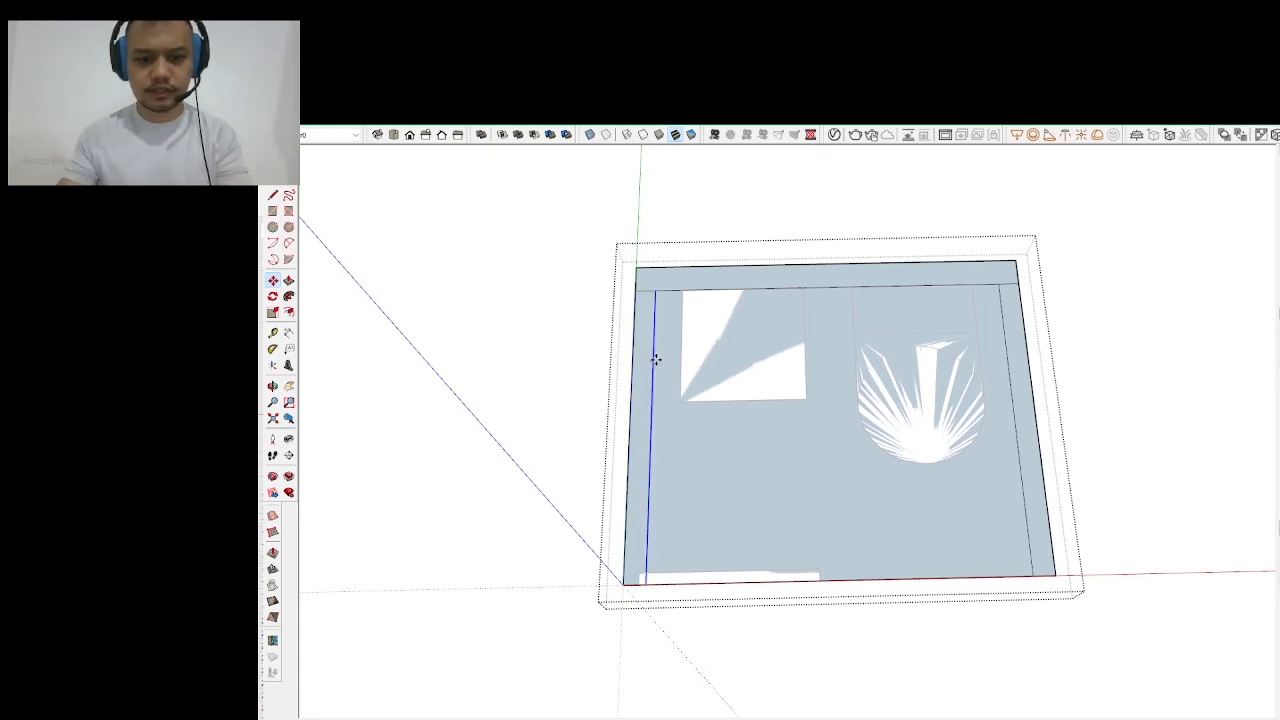
Copy the floor's front edge 15 units inward, parallel to the green axis
key(space)
click(833, 633)
click(881, 580)
click(881, 583)
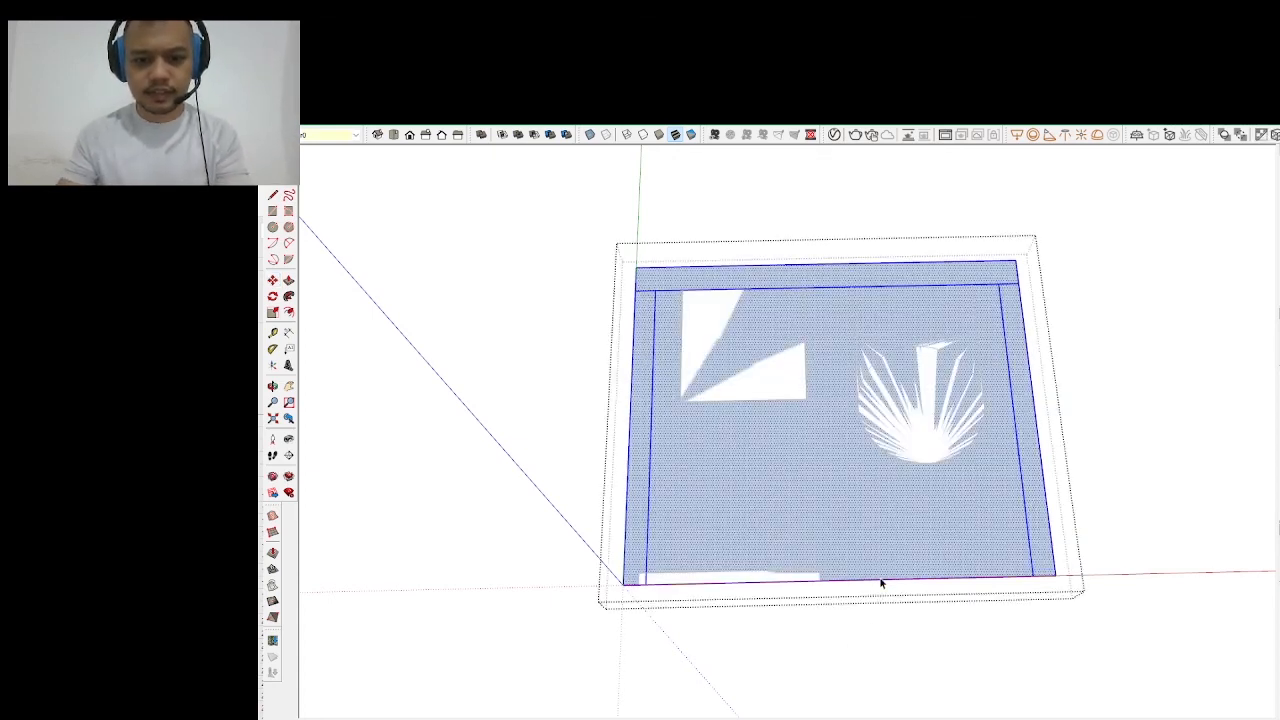
key(m)
key(ctrl)
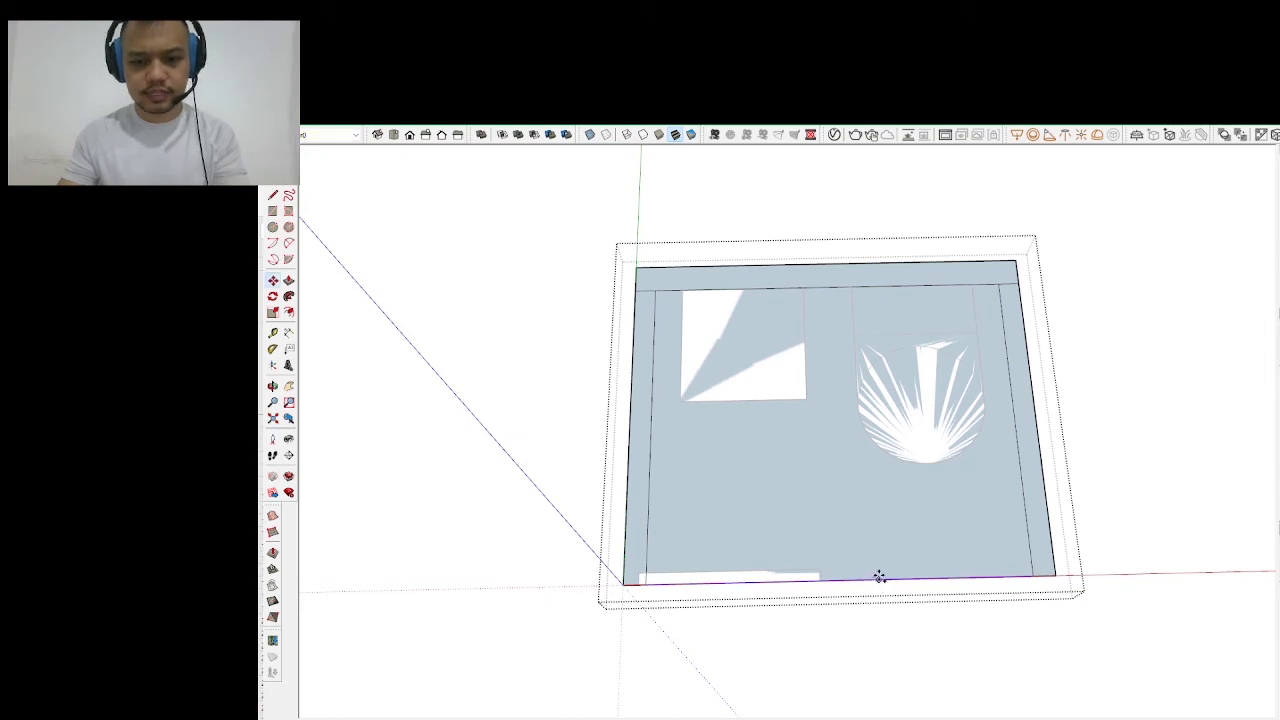
click(878, 579)
text(15)
key(Return)
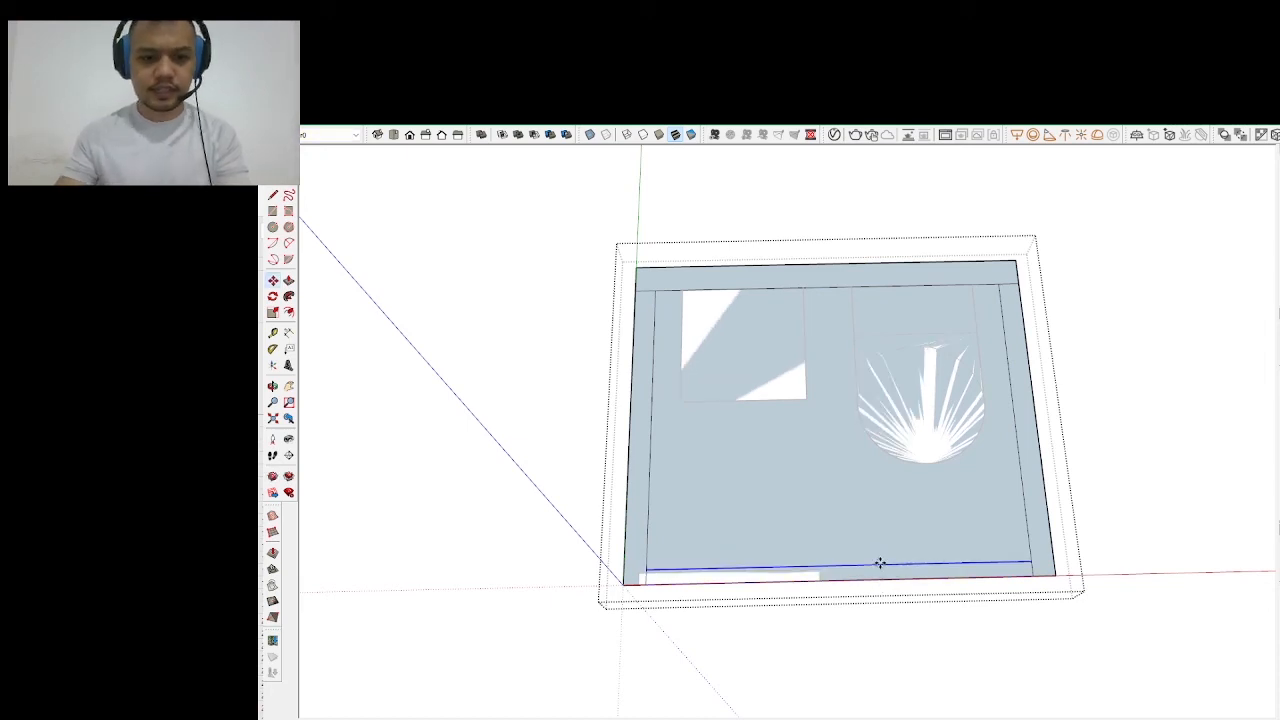
key(space)
Move the floor's two outer side edges slightly outward, parallel to the red axis
scroll(652, 595, up, 1)
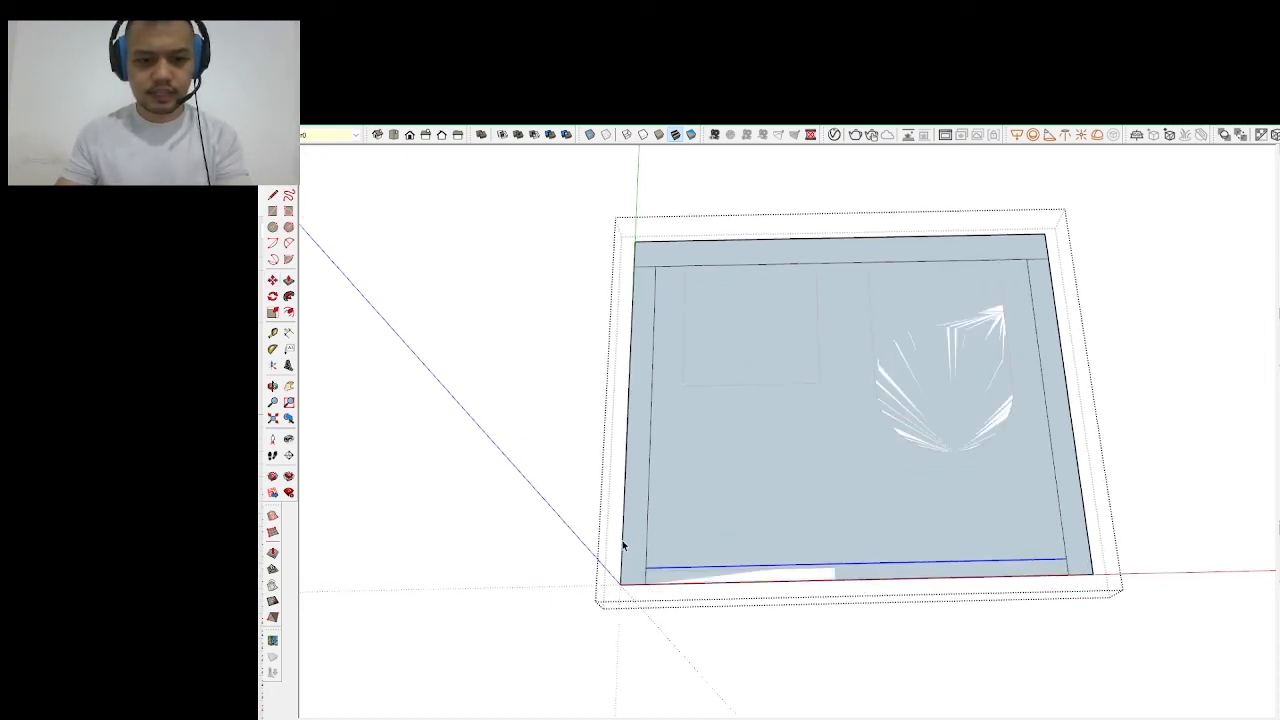
click(634, 252)
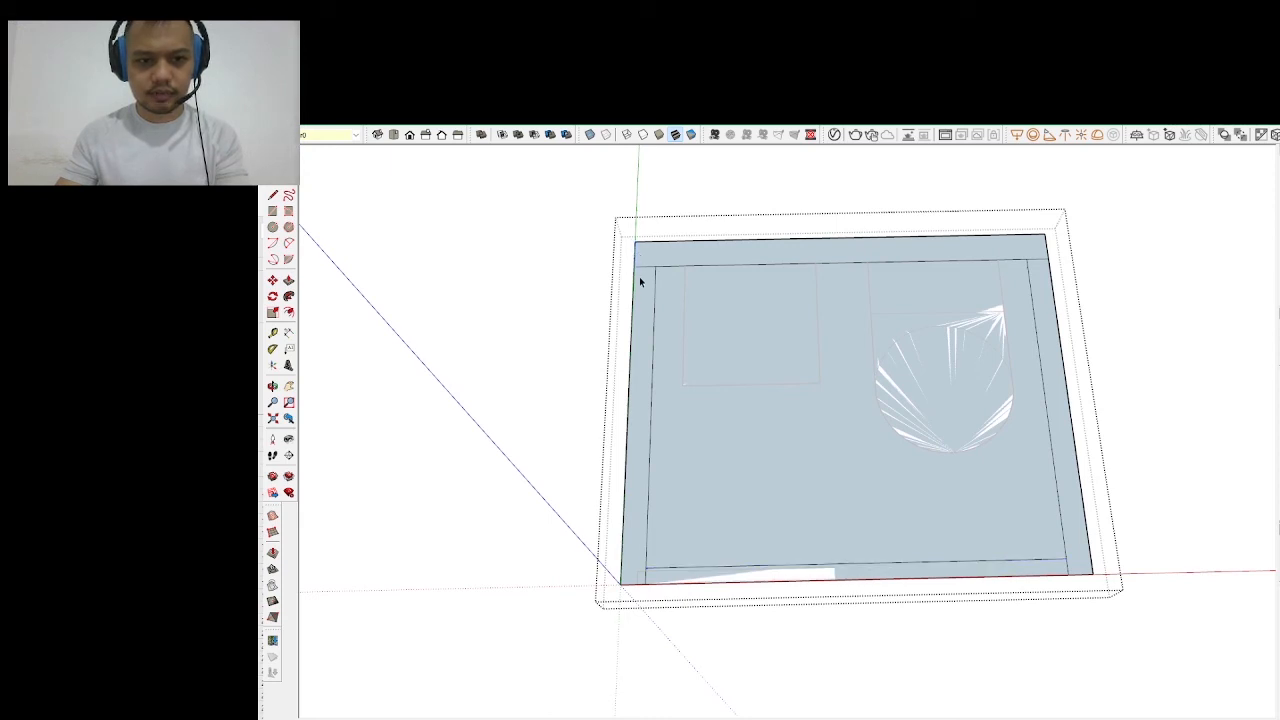
key(m)
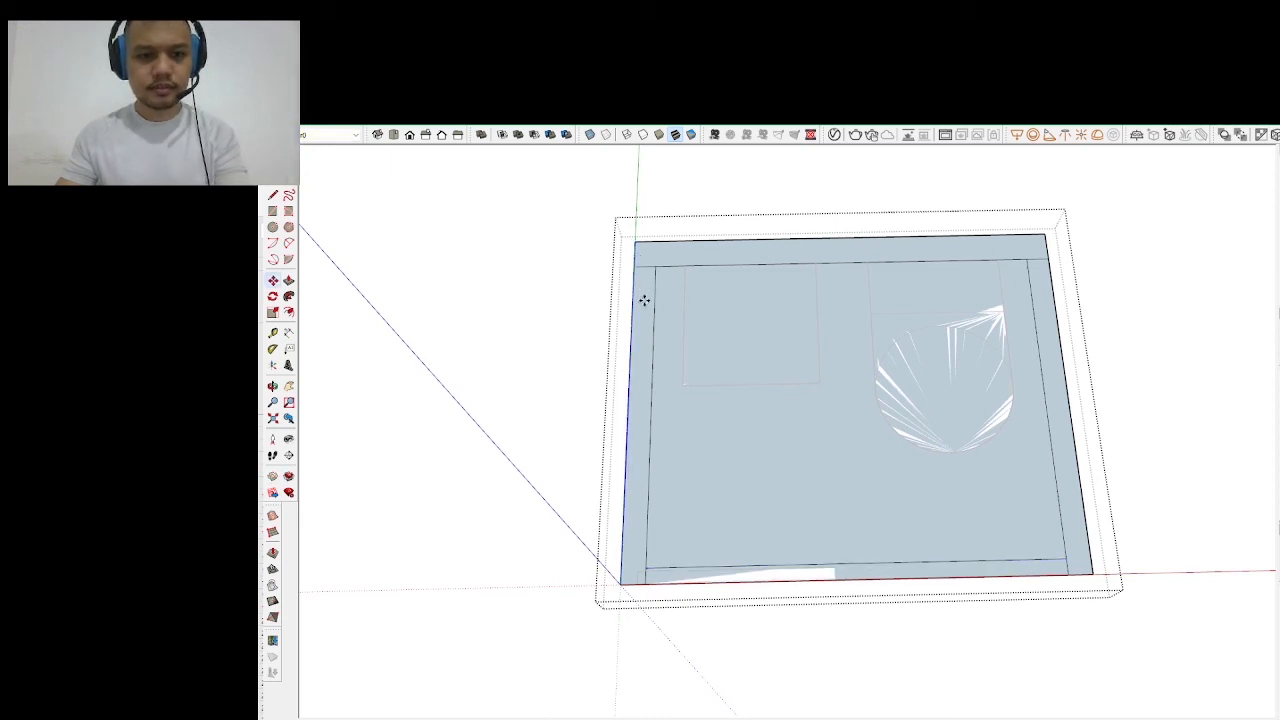
click(643, 297)
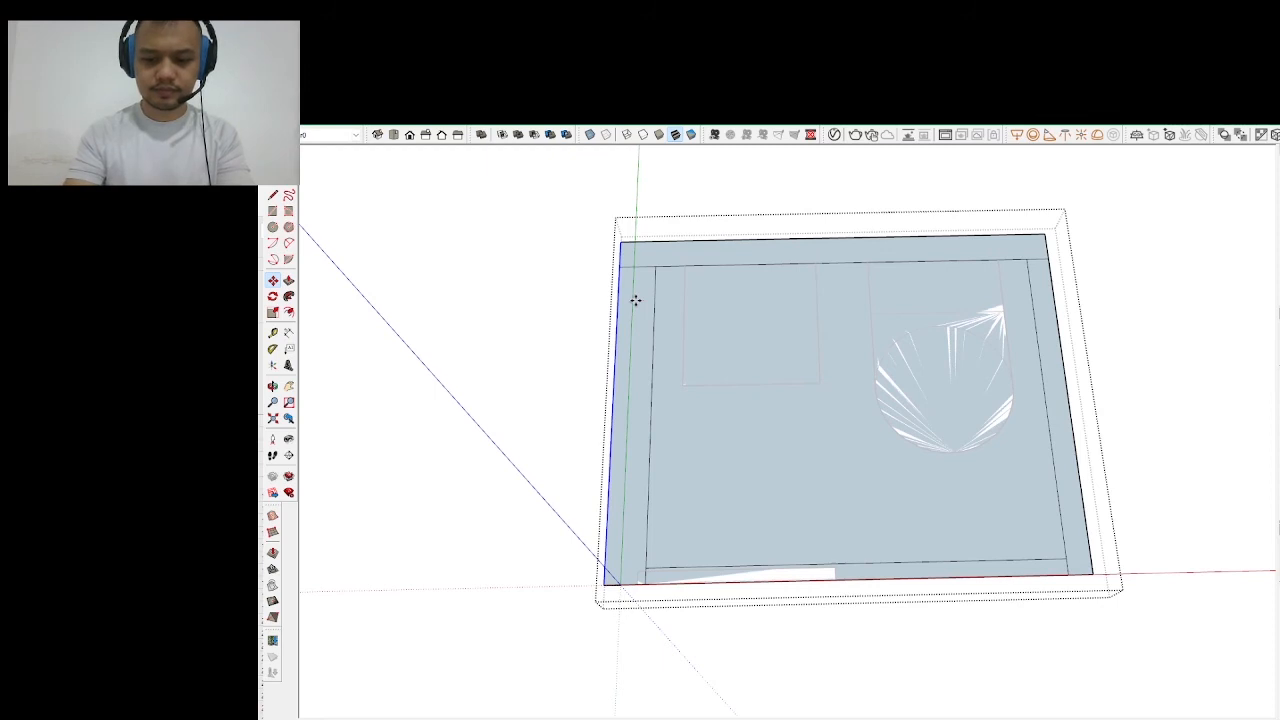
key(Return)
key(space)
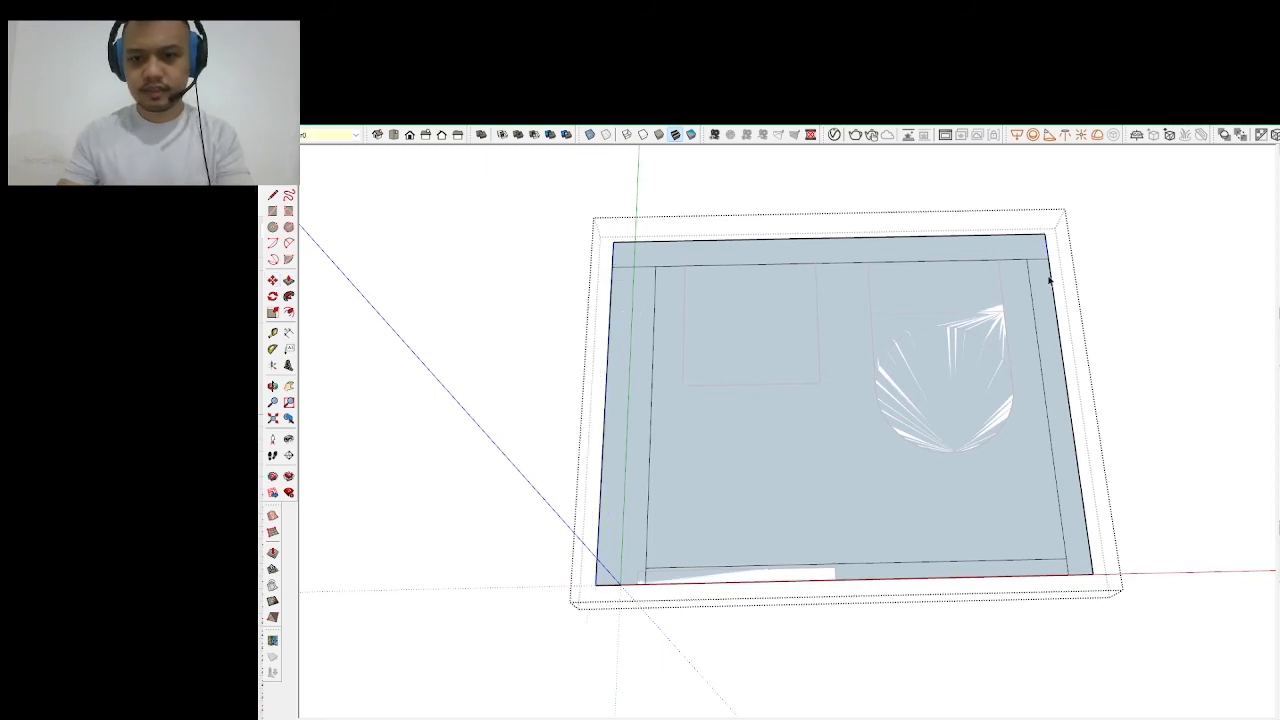
key(m)
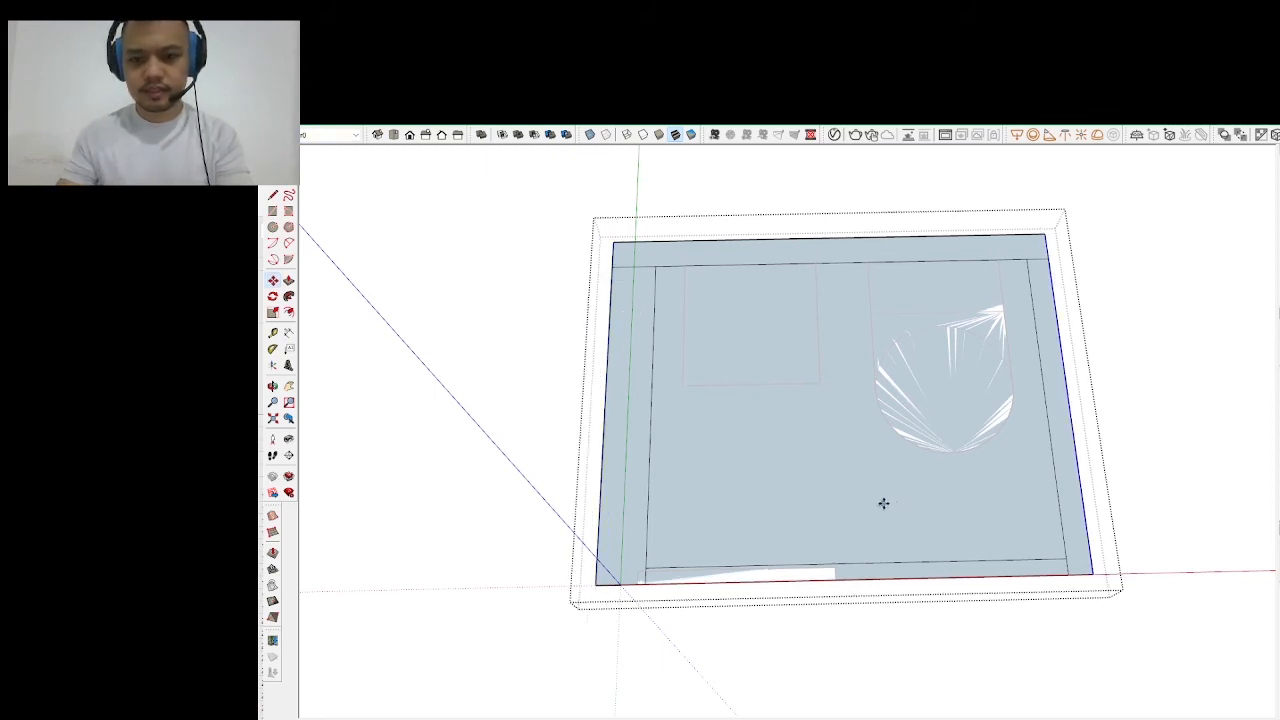
click(883, 503)
key(space)
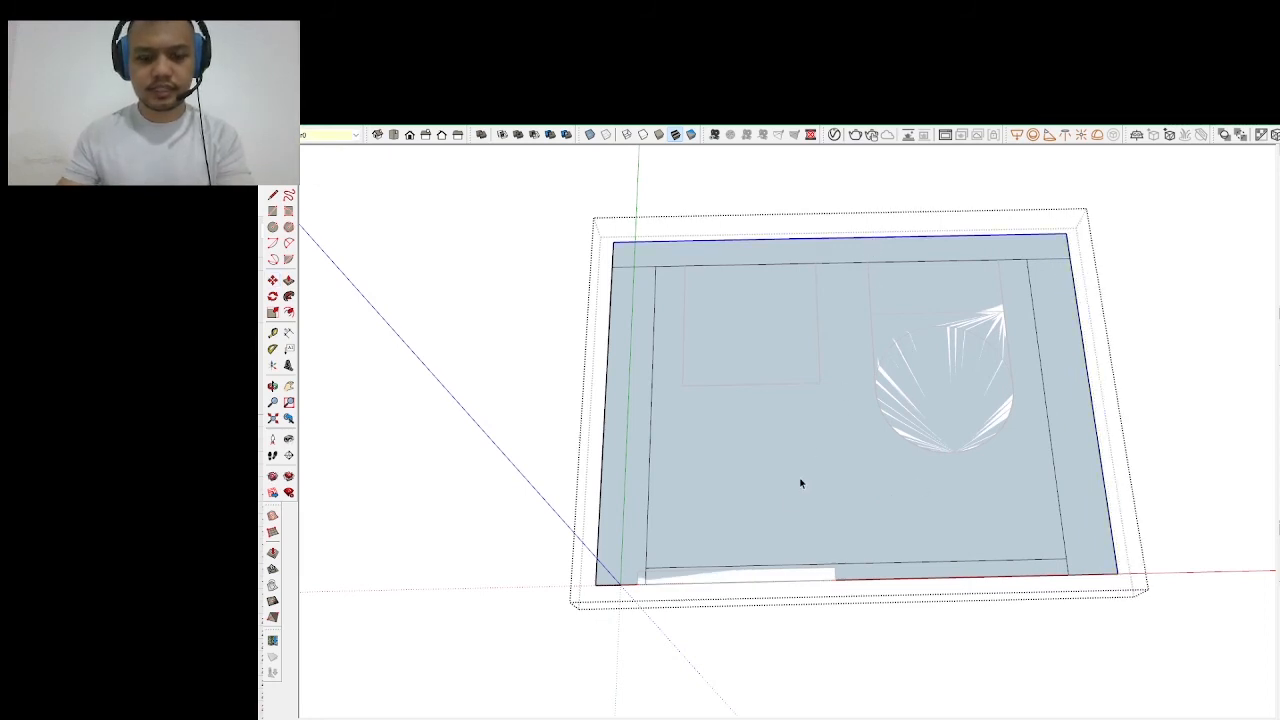
Move the floor's outer back edge outward, parallel to the green axis
click(774, 524)
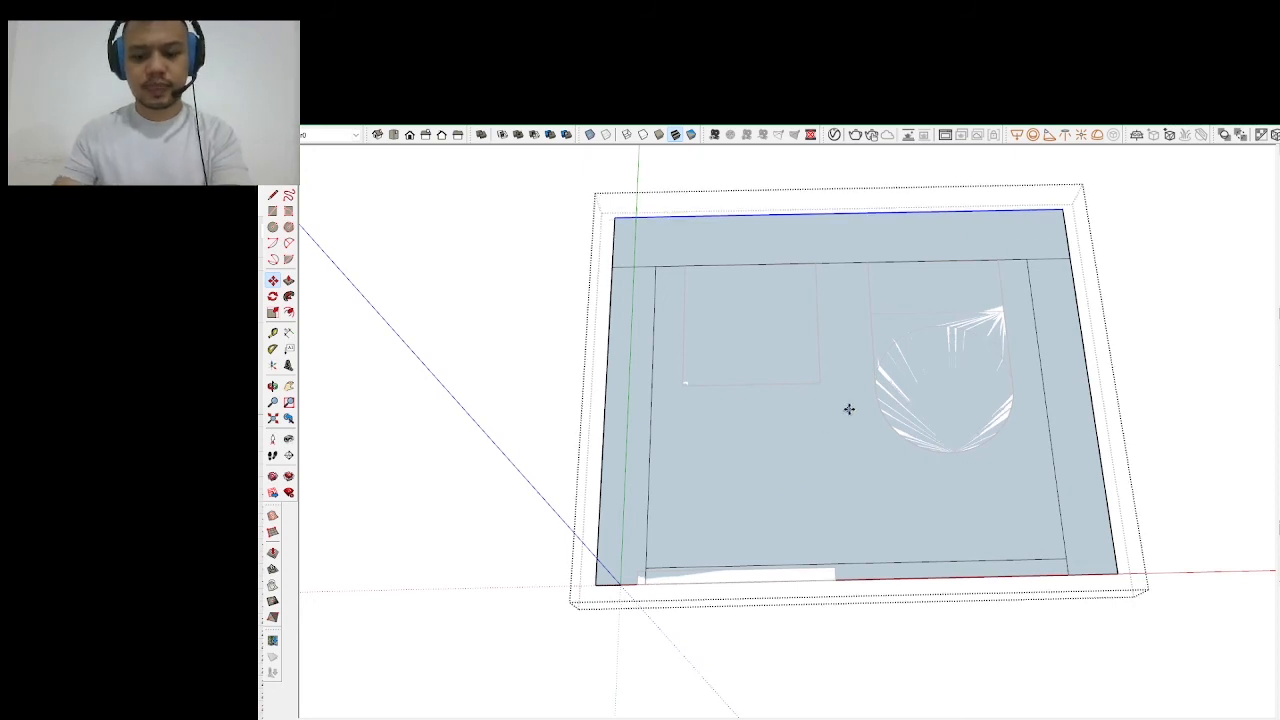
key(l)
click(1070, 258)
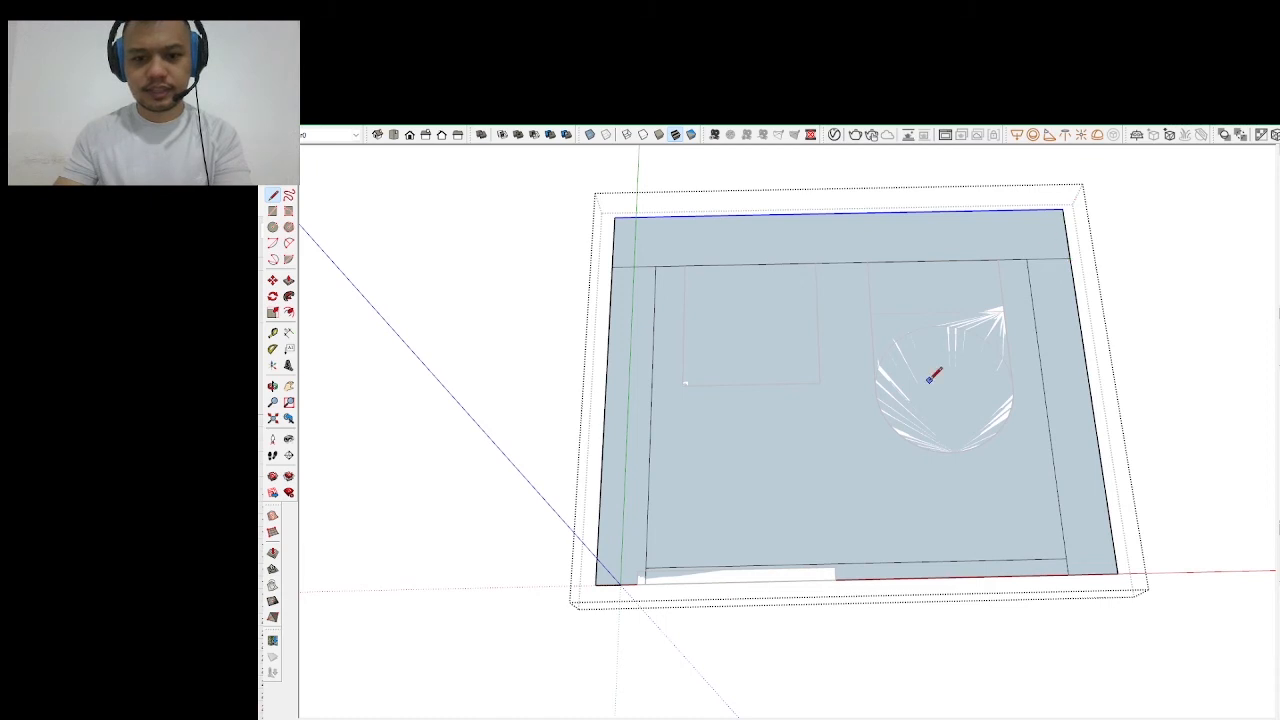
scroll(930, 380, down, 2)
scroll(884, 598, up, 1)
key(space)
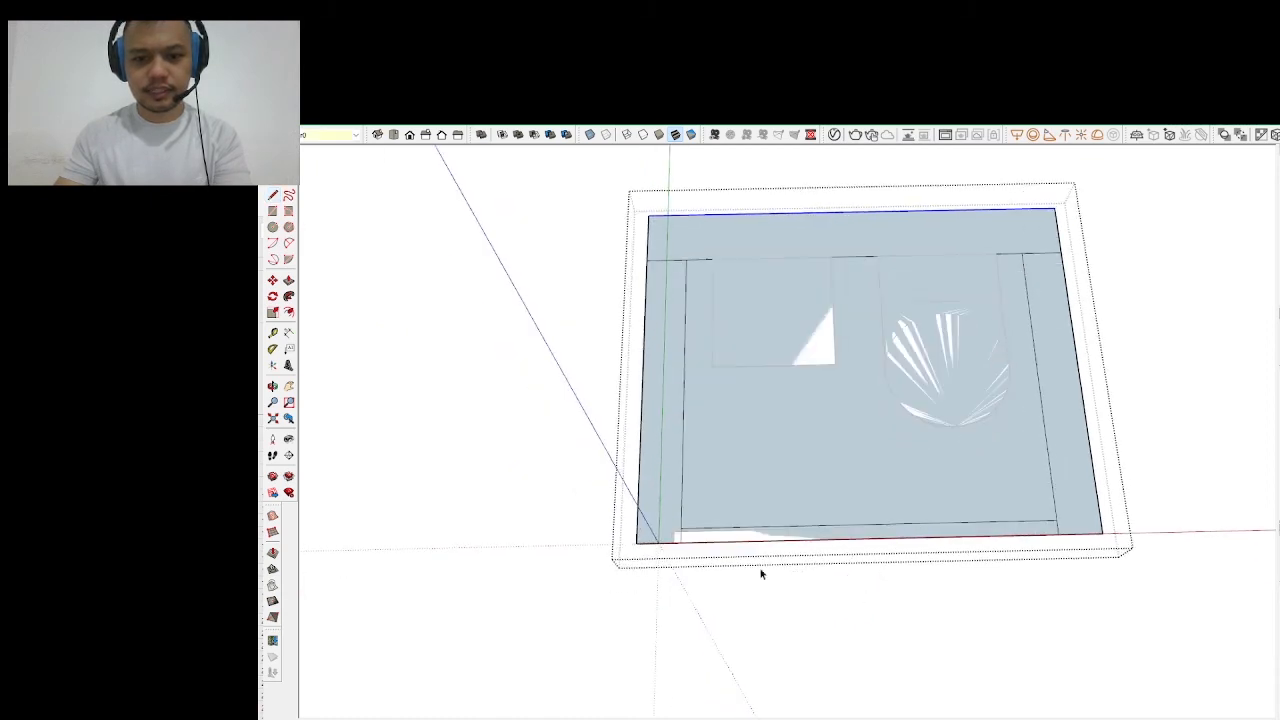
Move the floor's outer front edge slightly outward, parallel to the green axis
click(673, 542)
click(662, 547)
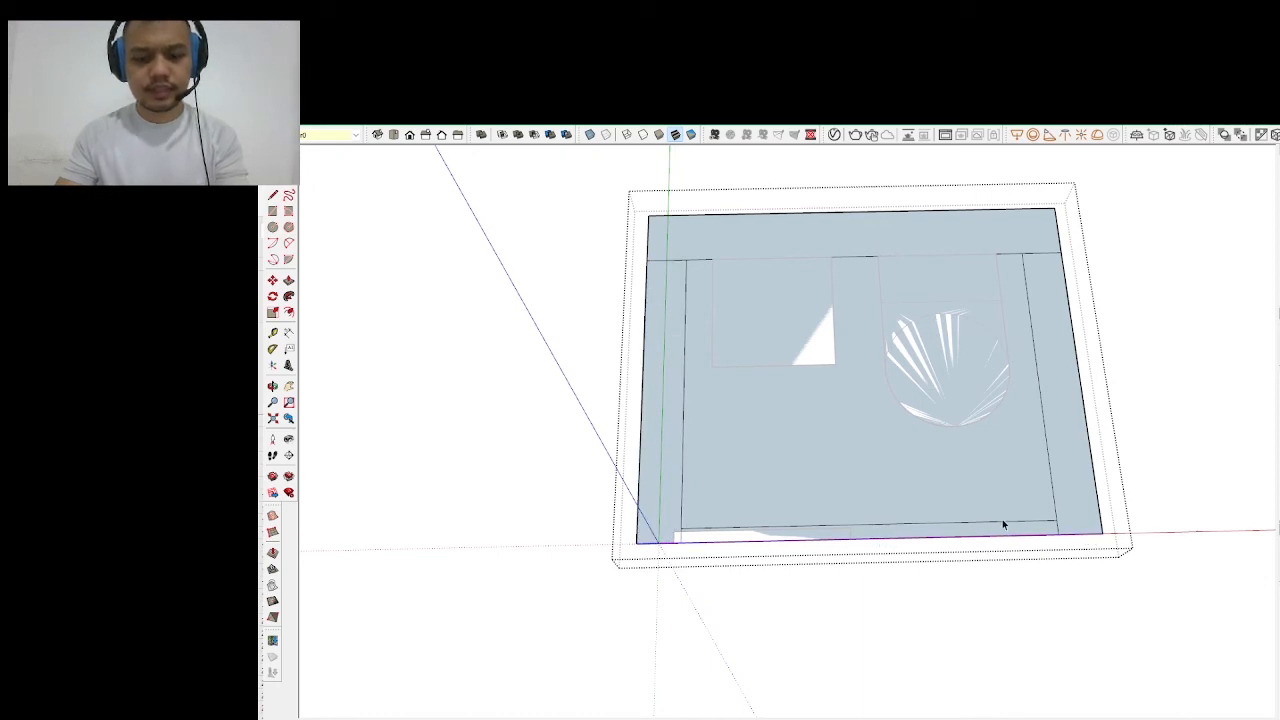
key(m)
drag(969, 488, 970, 494)
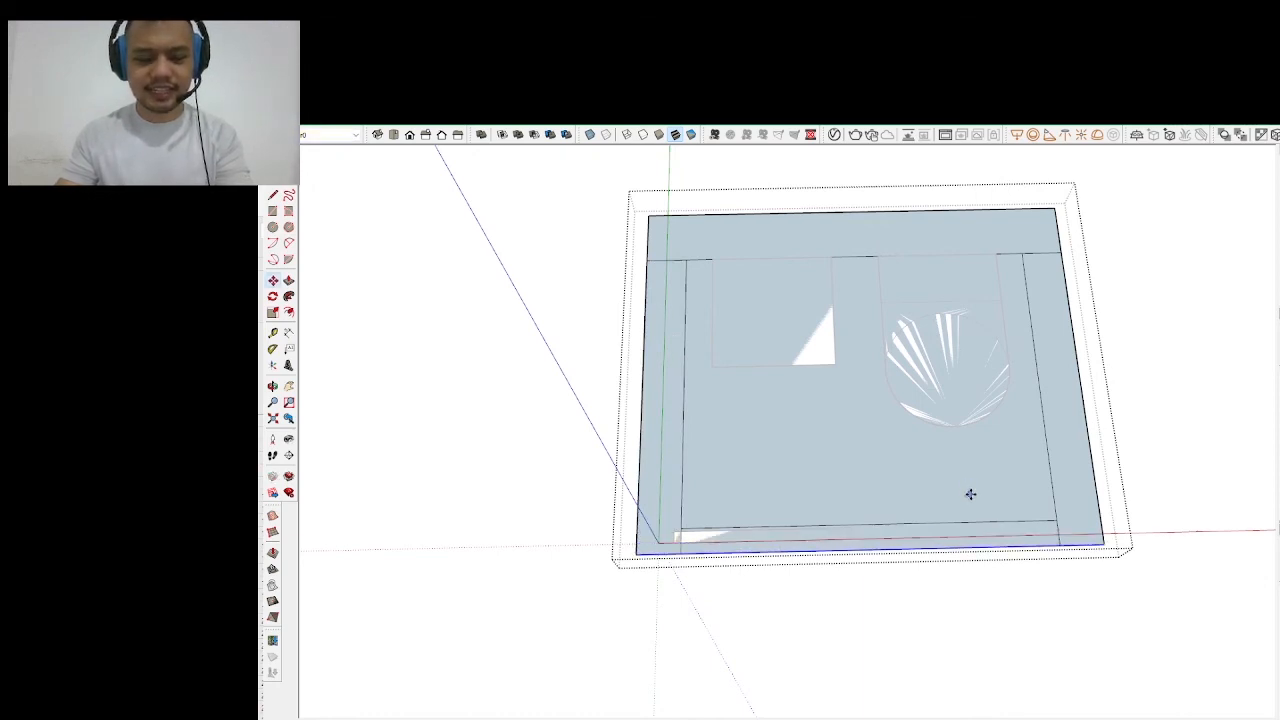
key(Return)
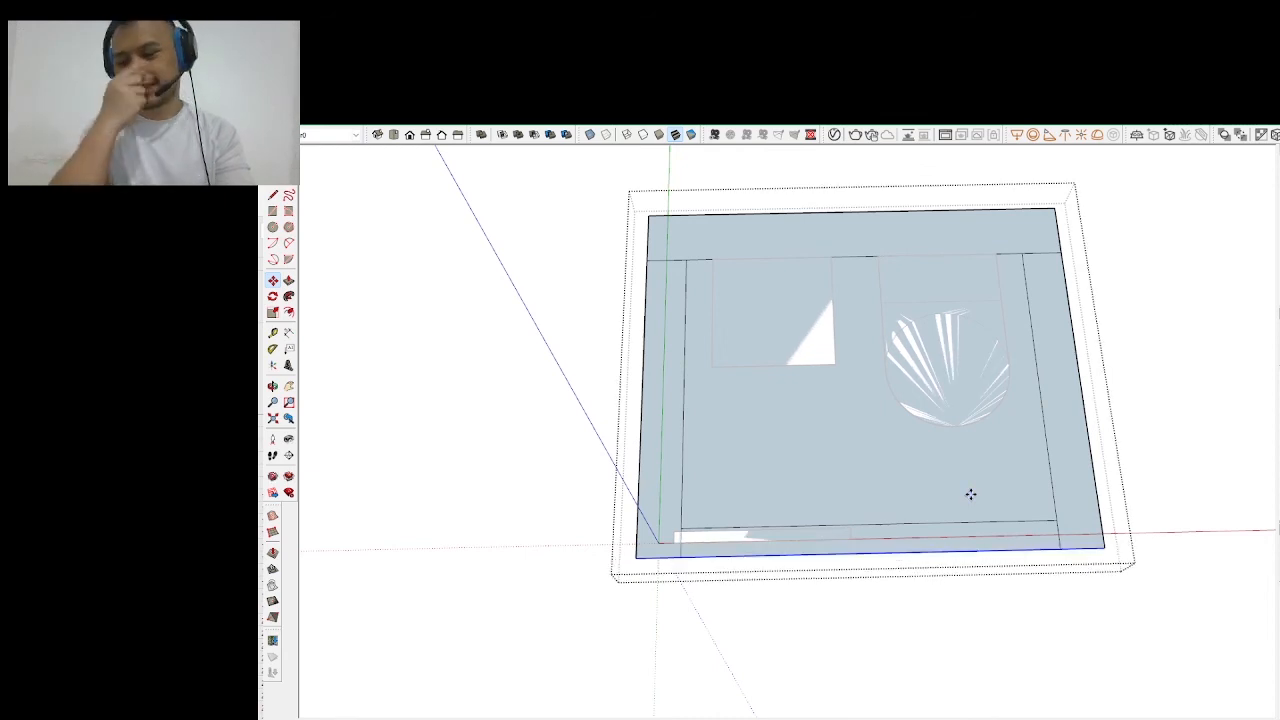
key(space)
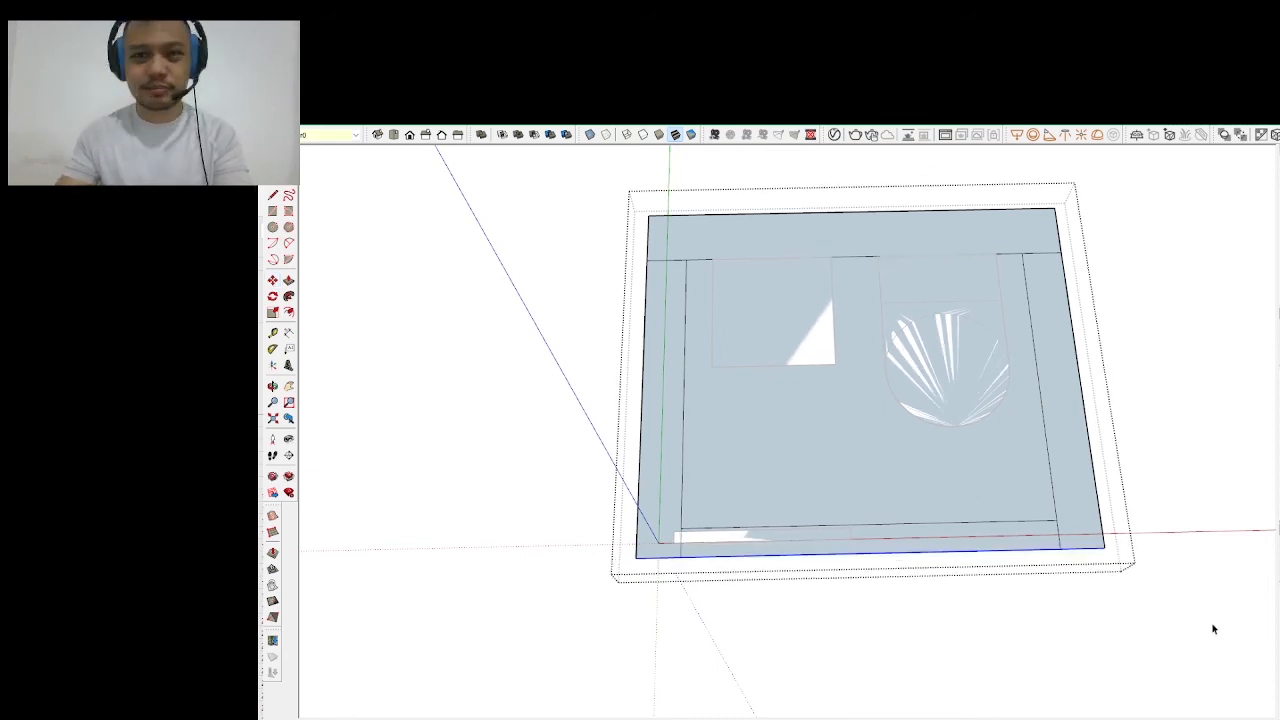
Leave the floor group and move the door strip by its back corner to the inner front corner nearest the origin
click(1143, 638)
scroll(729, 531, up, 2)
click(726, 541)
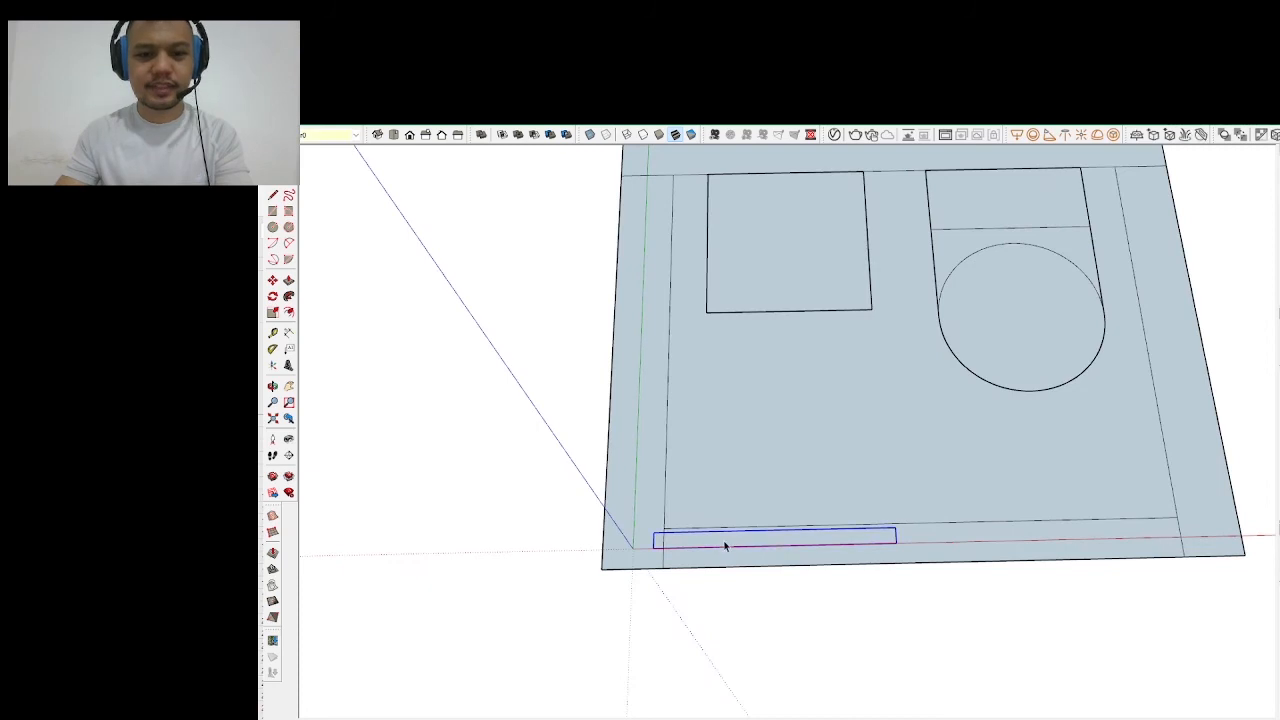
scroll(709, 542, up, 2)
key(m)
click(633, 531)
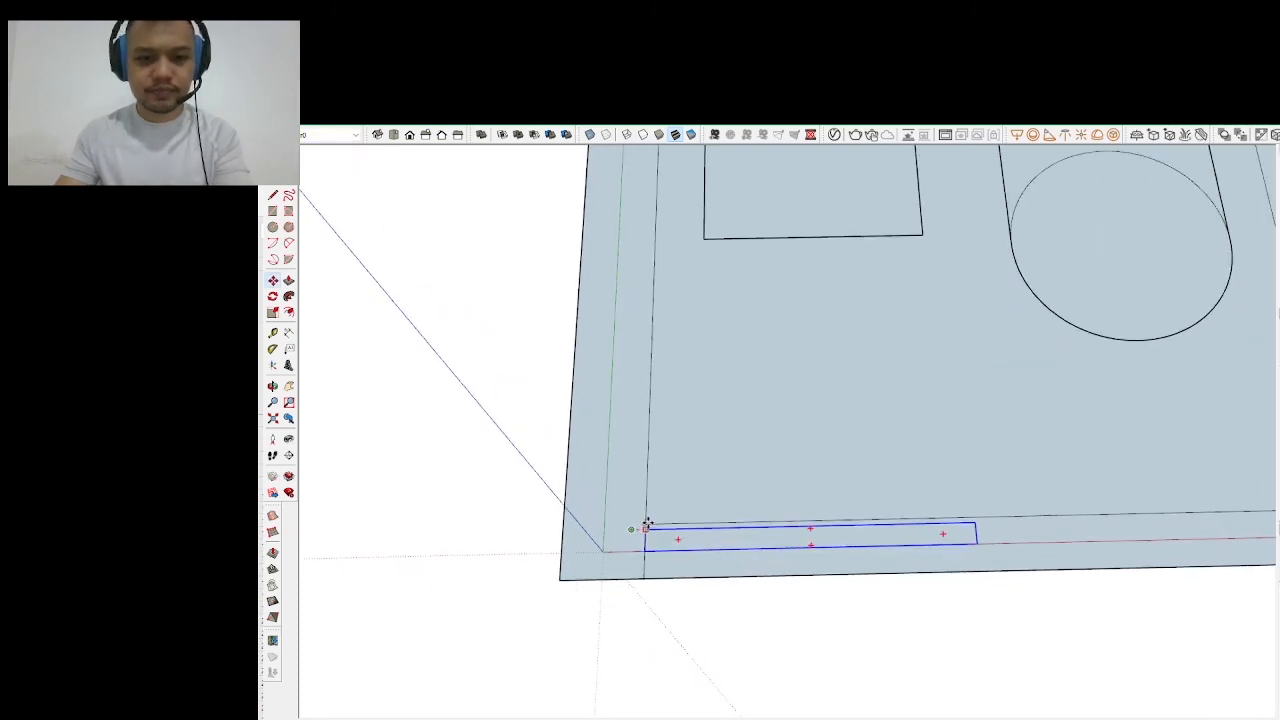
click(646, 525)
Move the door strip 50 units away from the inner corner, parallel to the red axis
click(702, 491)
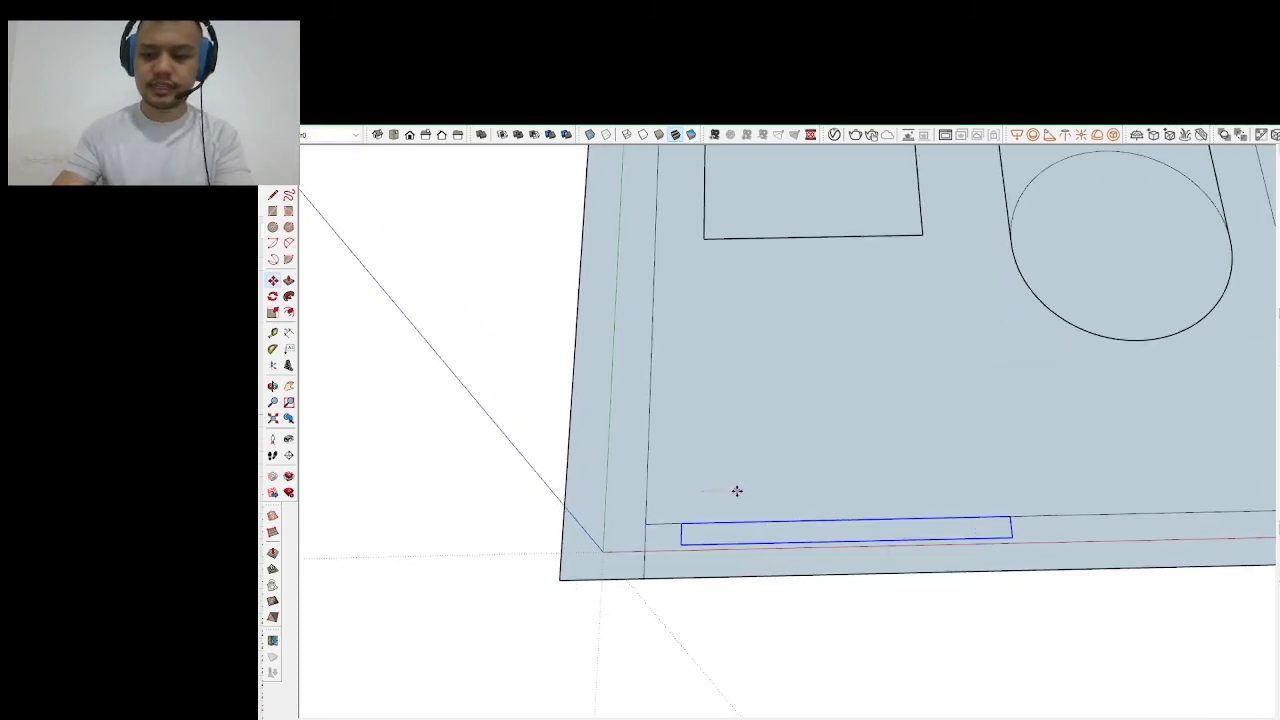
text(50)
key(Return)
key(space)
Inside the floor group, draw short lines from both ends of the door strip to the outer front edge
double_click(1060, 552)
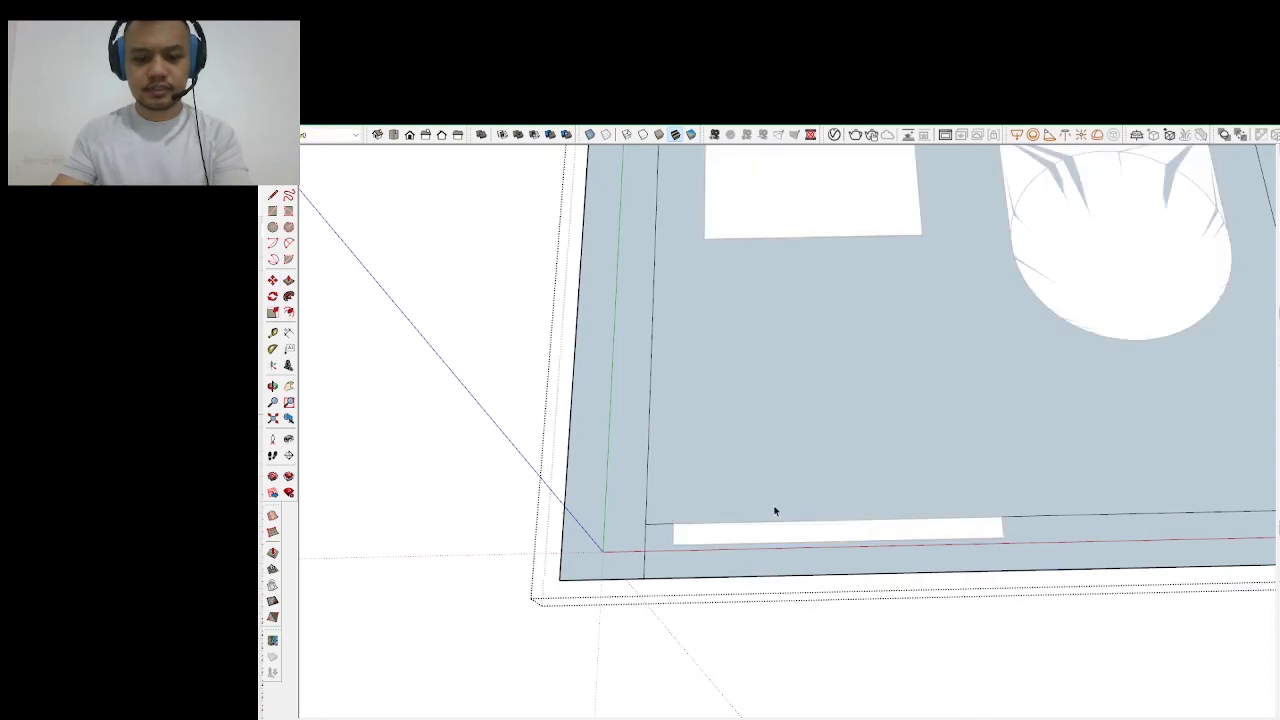
key(l)
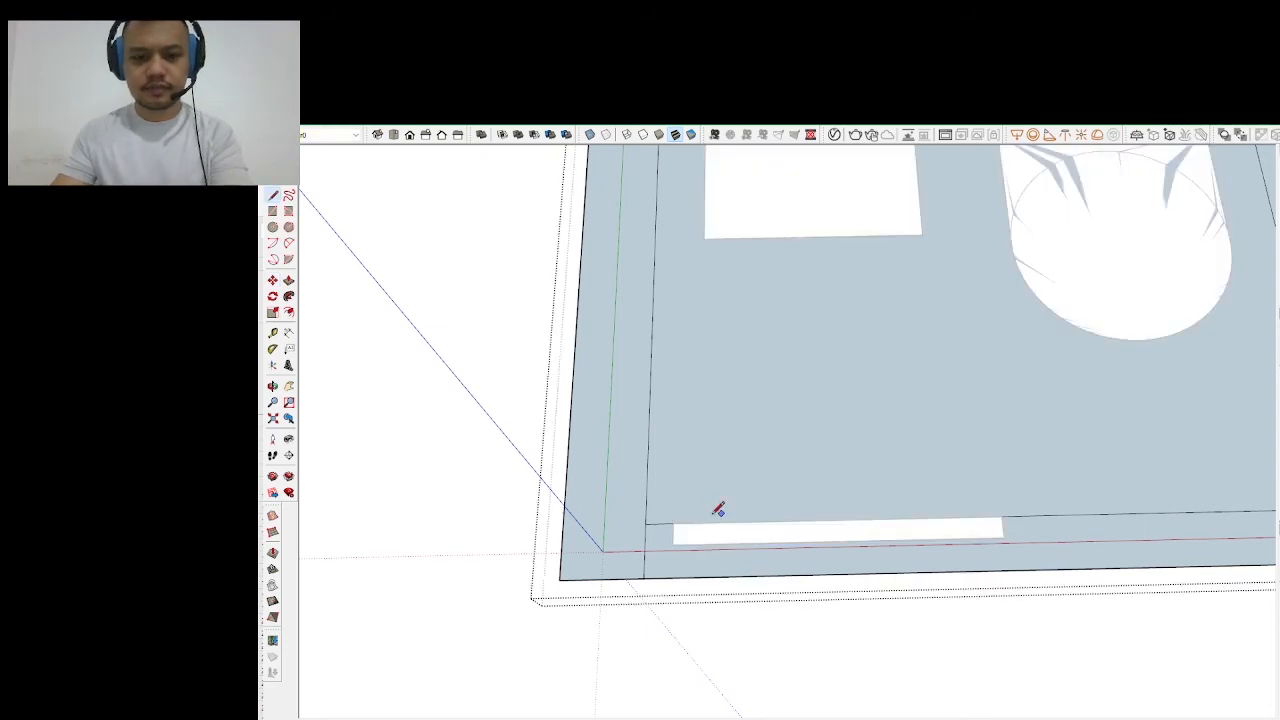
click(1007, 570)
click(1004, 541)
key(space)
Copy the short line at the door strip's far end 50 units farther from the origin along the front wall band
drag(983, 487, 1022, 573)
key(m)
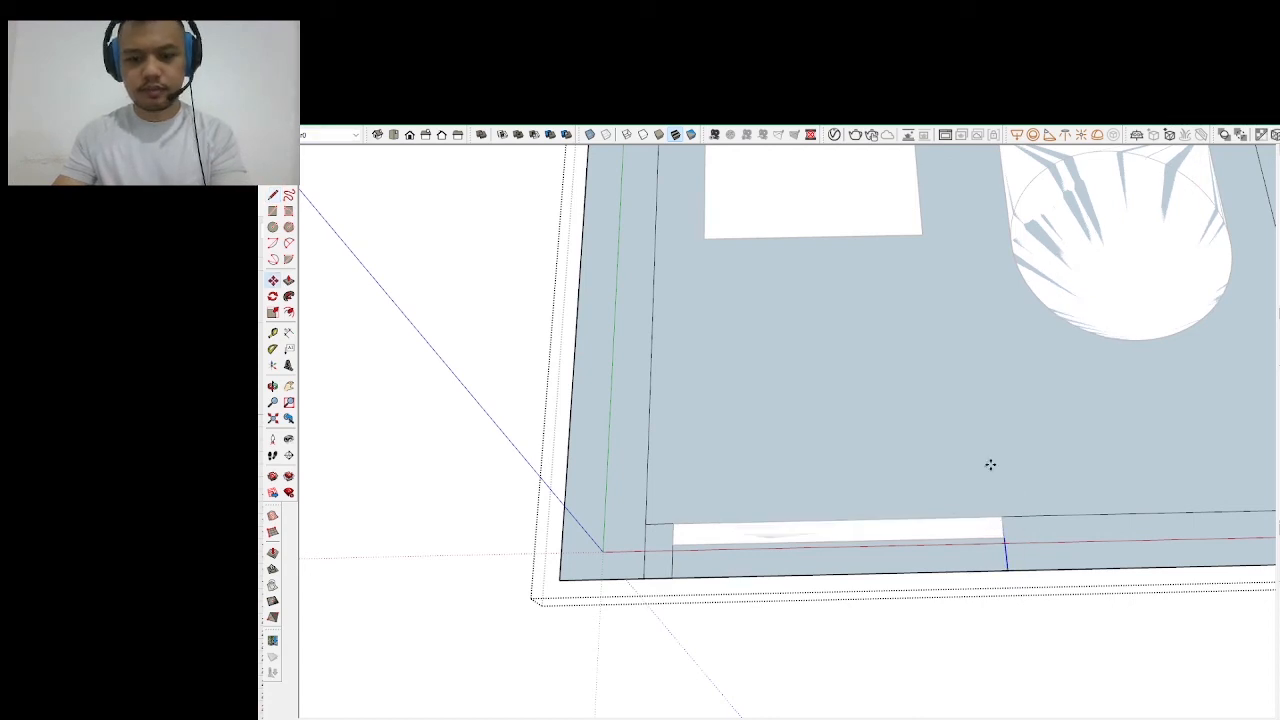
click(996, 464)
key(ctrl)
text(50)
key(Return)
key(space)
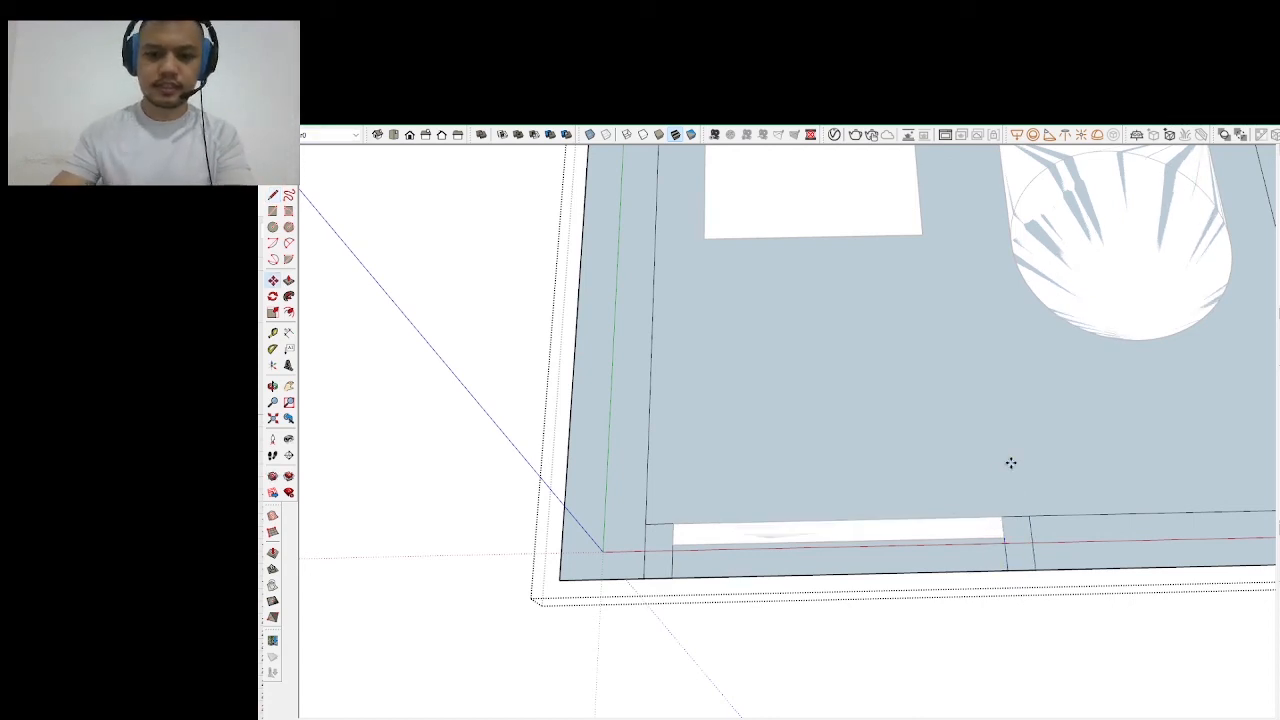
Leave the floor group and hide the drawing axes
click(486, 529)
scroll(486, 529, down, 3)
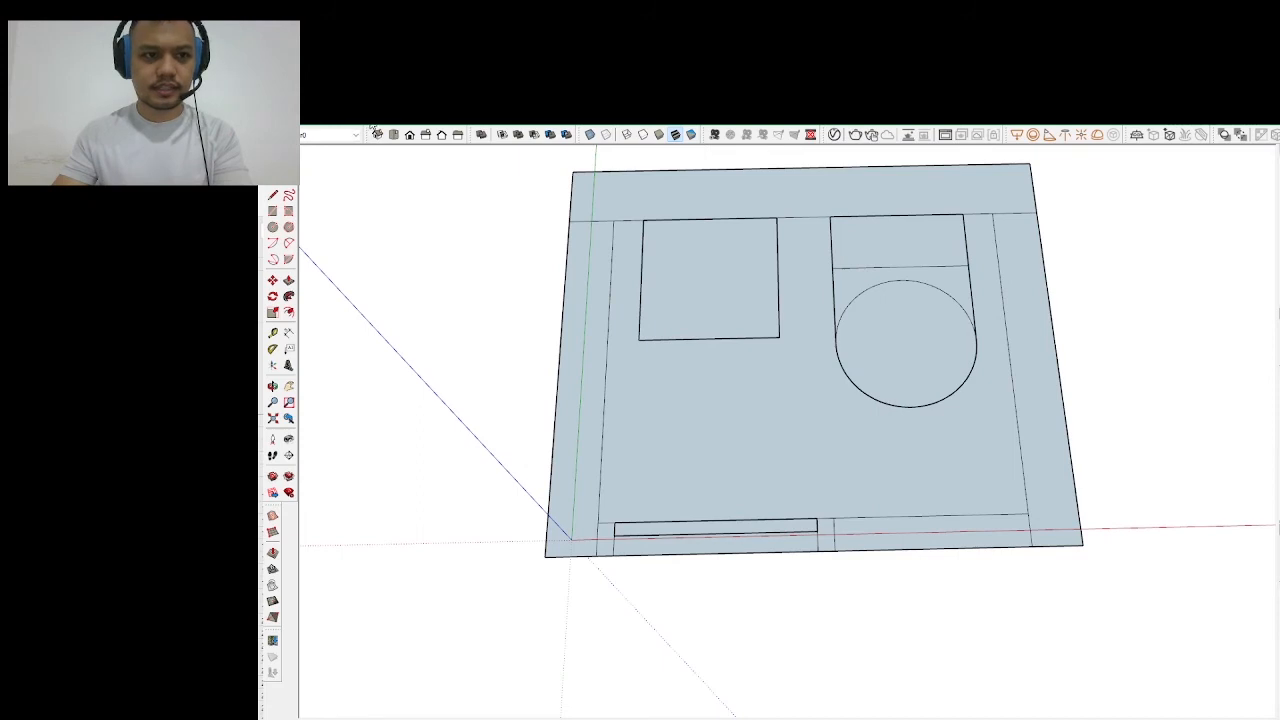
click(356, 221)
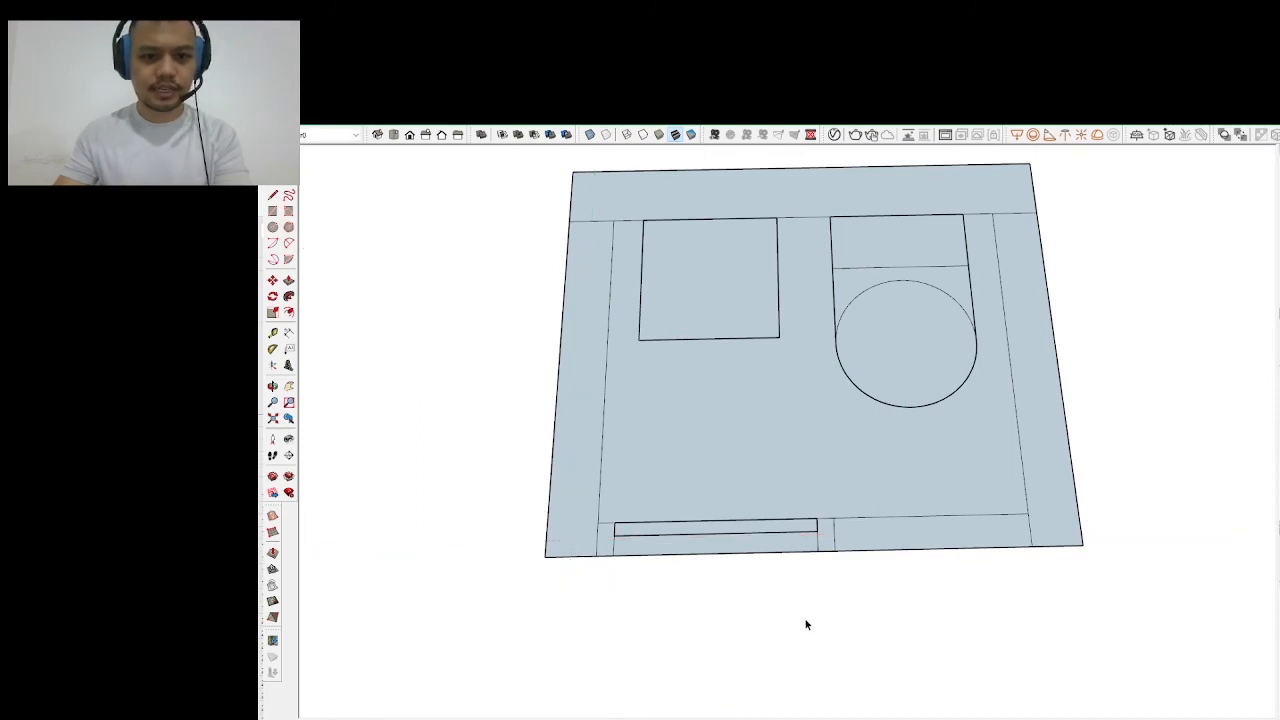
Rotate the door strip 90 degrees about its hinge-side inner corner so it swings open into the room
scroll(740, 580, up, 1)
click(709, 526)
scroll(739, 584, down, 2)
key(q)
scroll(600, 514, up, 1)
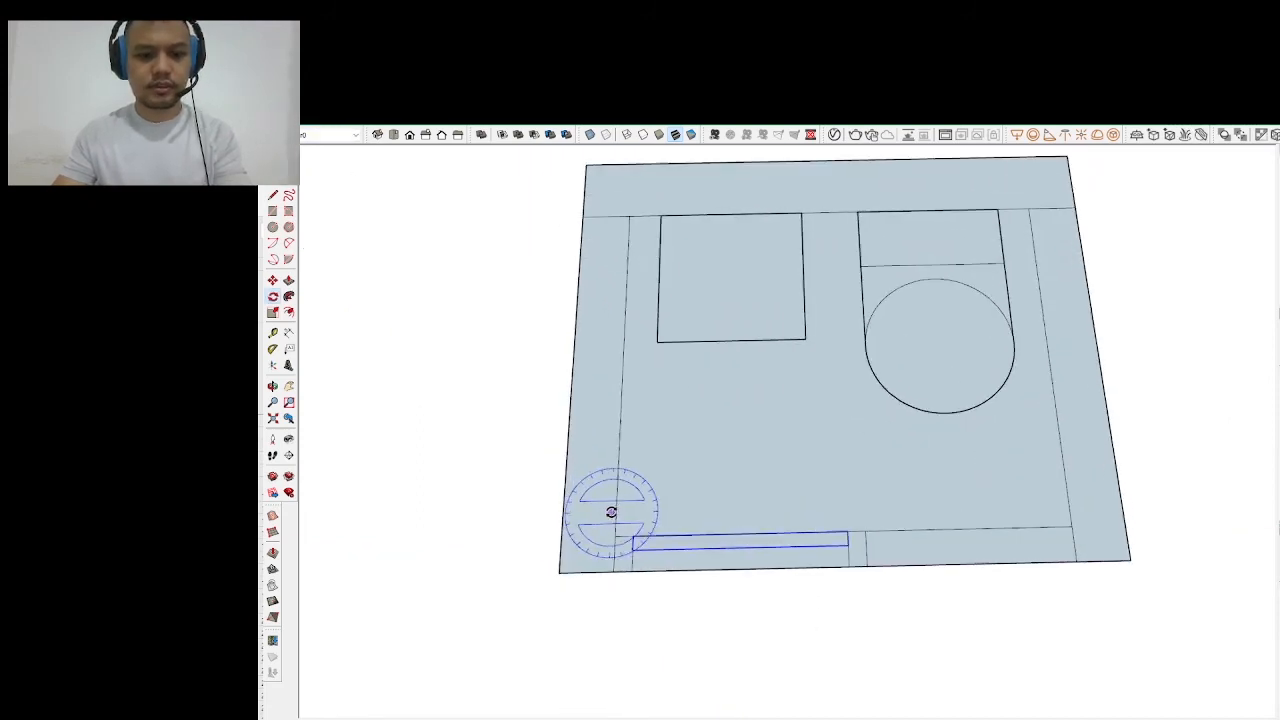
click(633, 537)
click(686, 535)
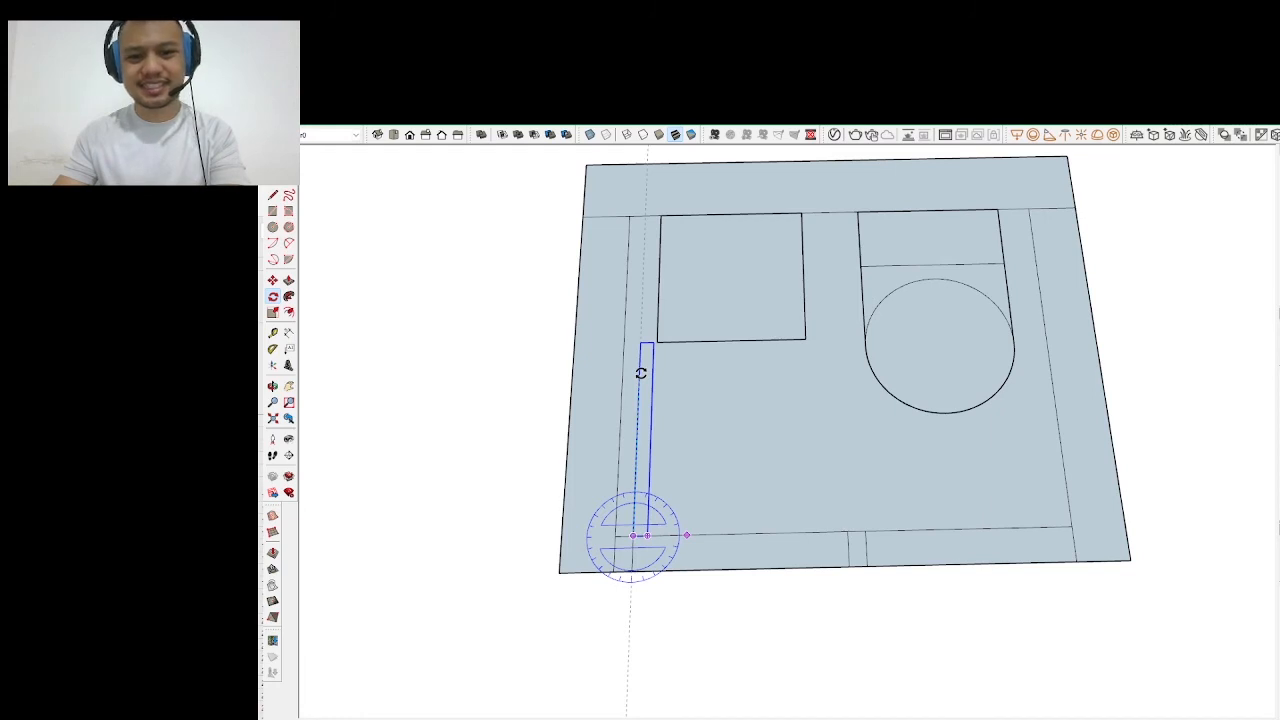
click(641, 373)
scroll(720, 400, down, 1)
drag(720, 400, 723, 451)
scroll(666, 338, up, 3)
drag(668, 338, 678, 385)
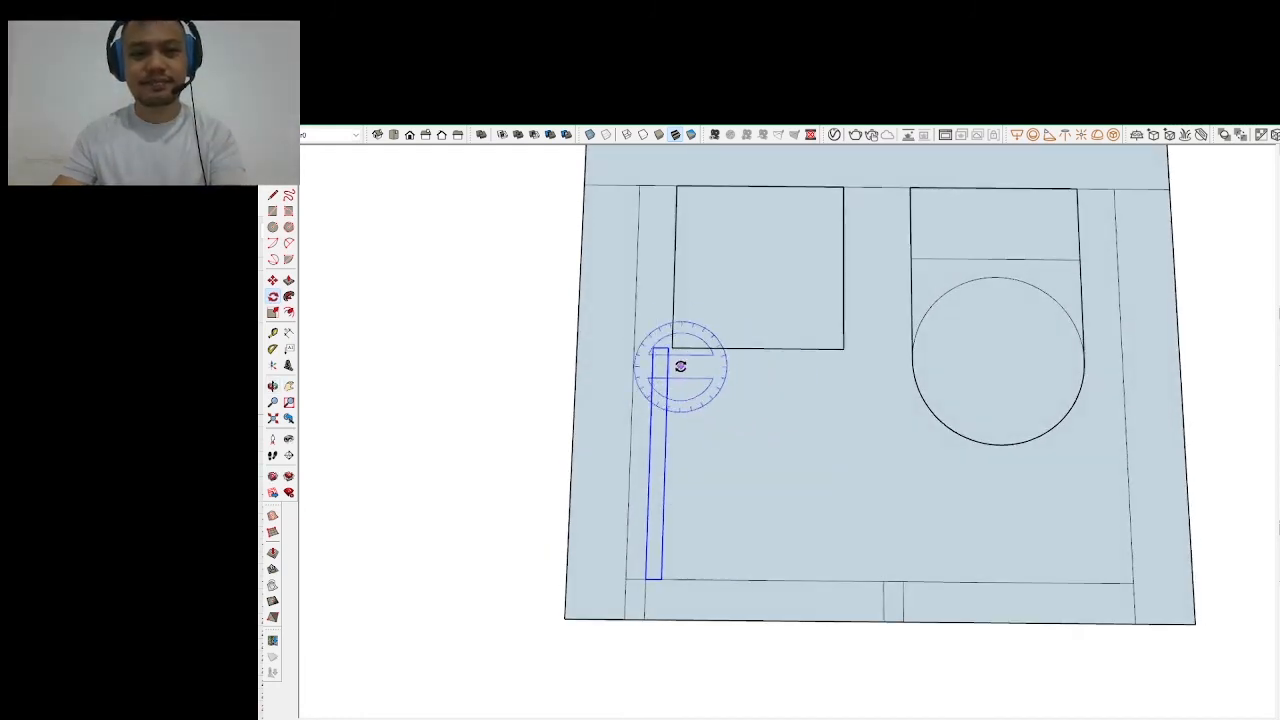
scroll(795, 350, down, 2)
drag(812, 356, 938, 352)
key(space)
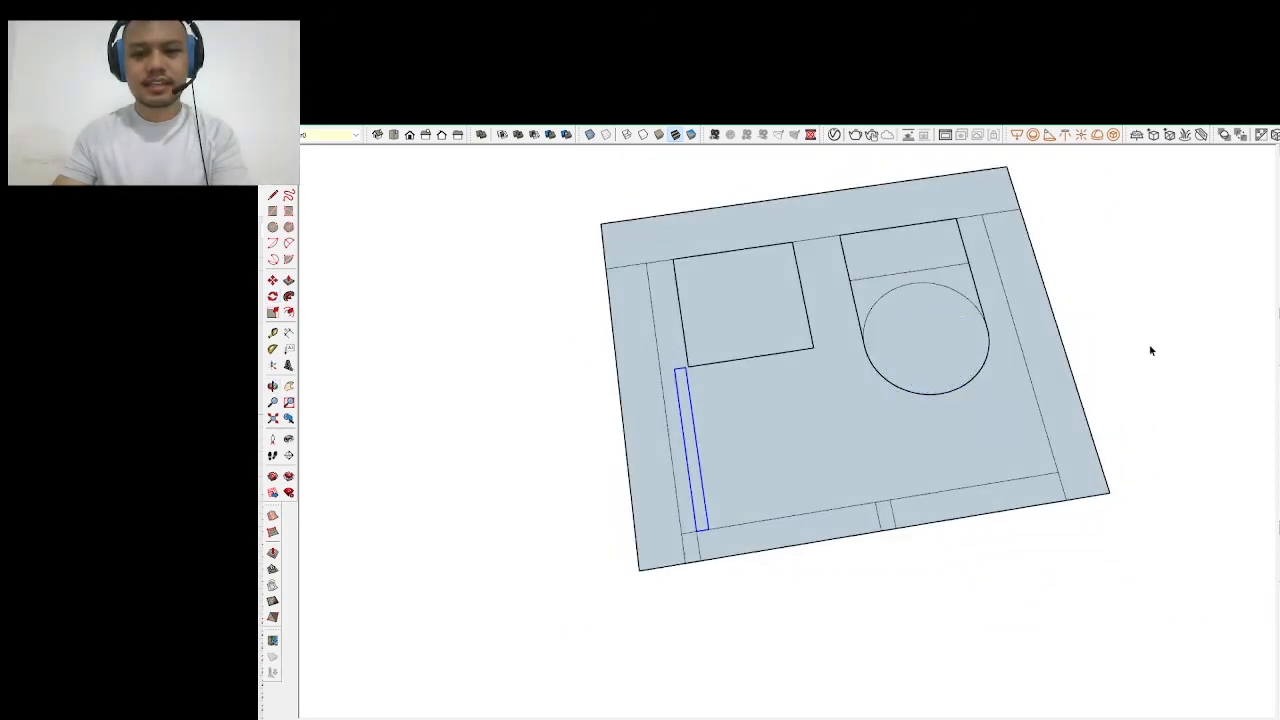
Open the floor group and select the interior floor face to check its area
click(1151, 350)
double_click(776, 431)
click(845, 402)
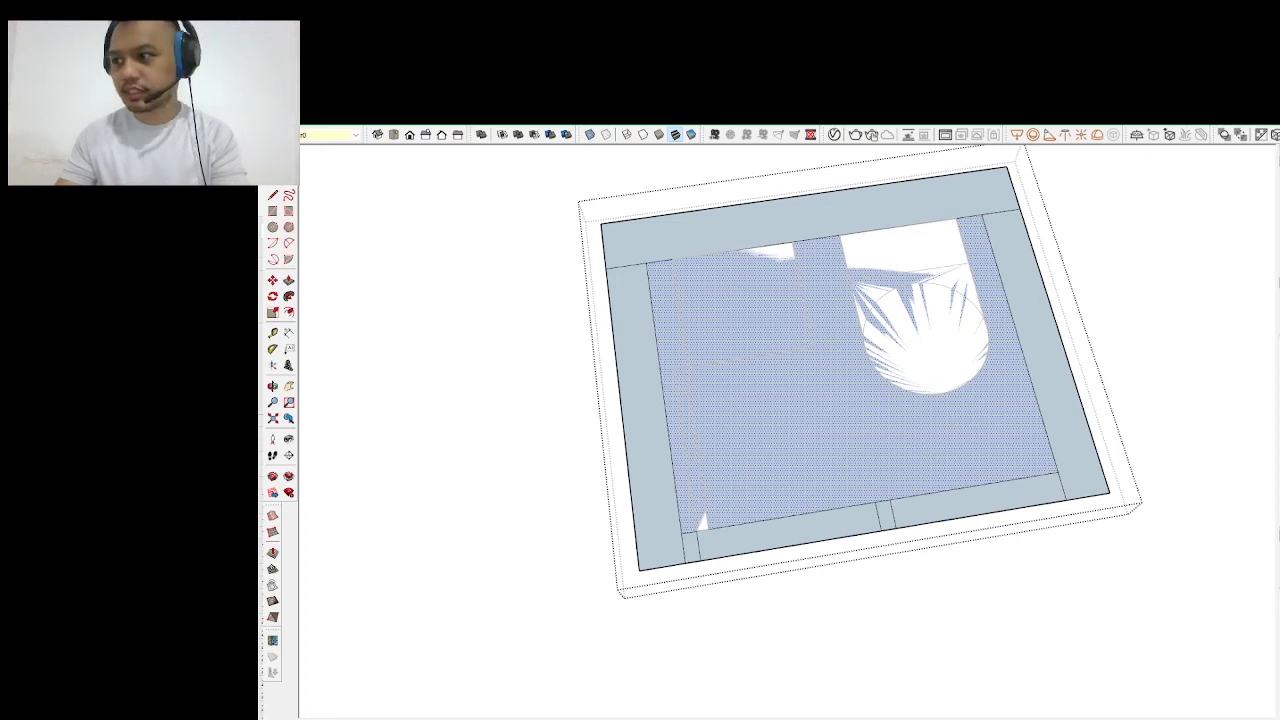
Switch to the Excel workbook and select cell AC15
key(alt+Tab)
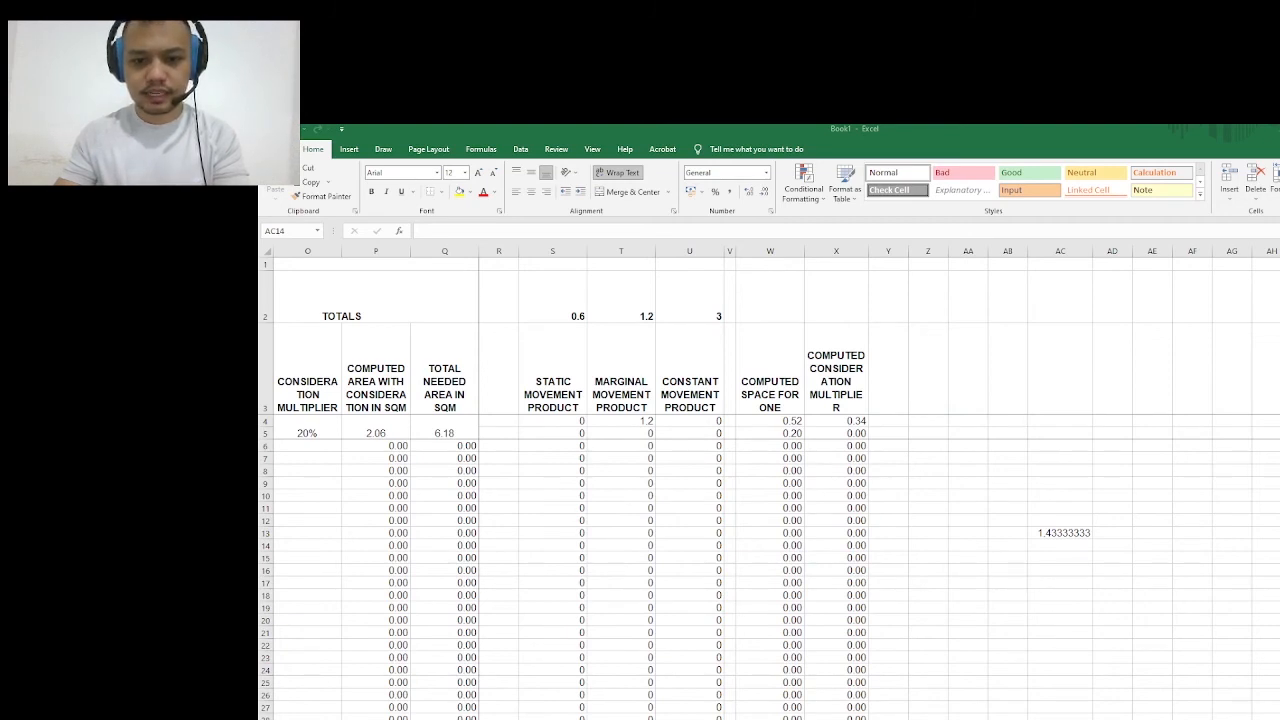
click(1062, 545)
click(1057, 558)
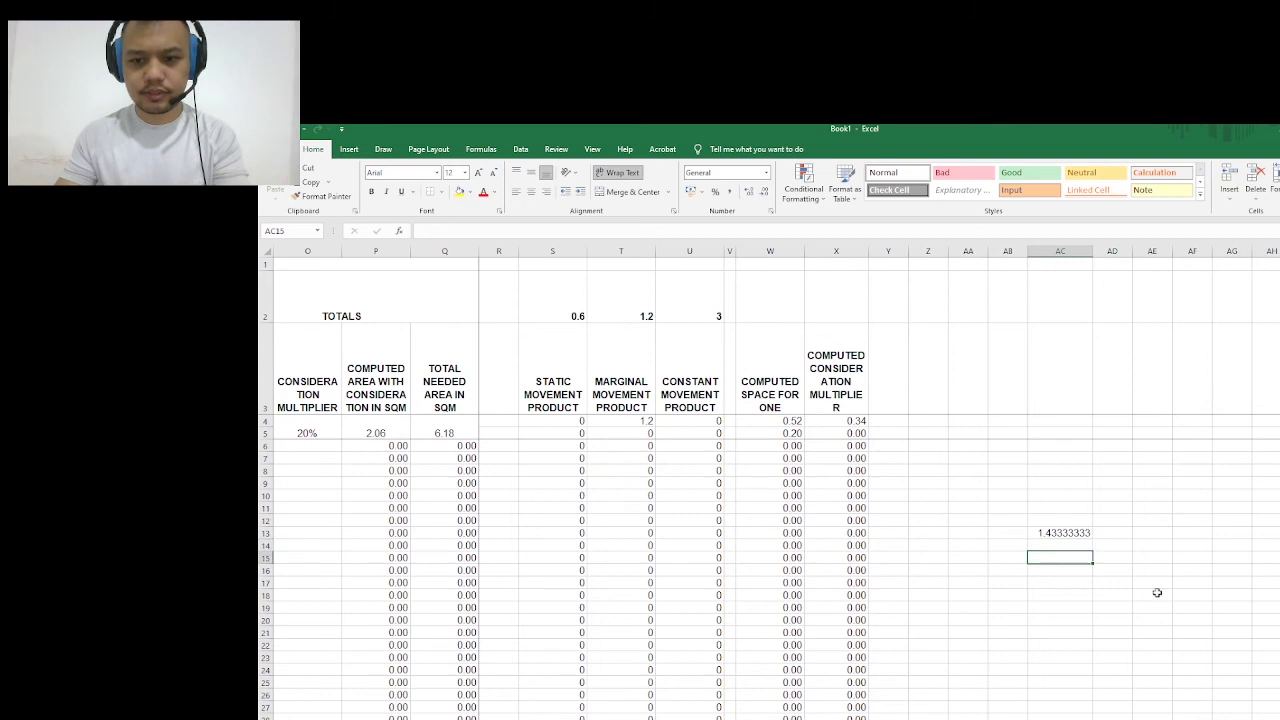
Enter the formula =1.34/1.72 in cell AC15
text(1.)
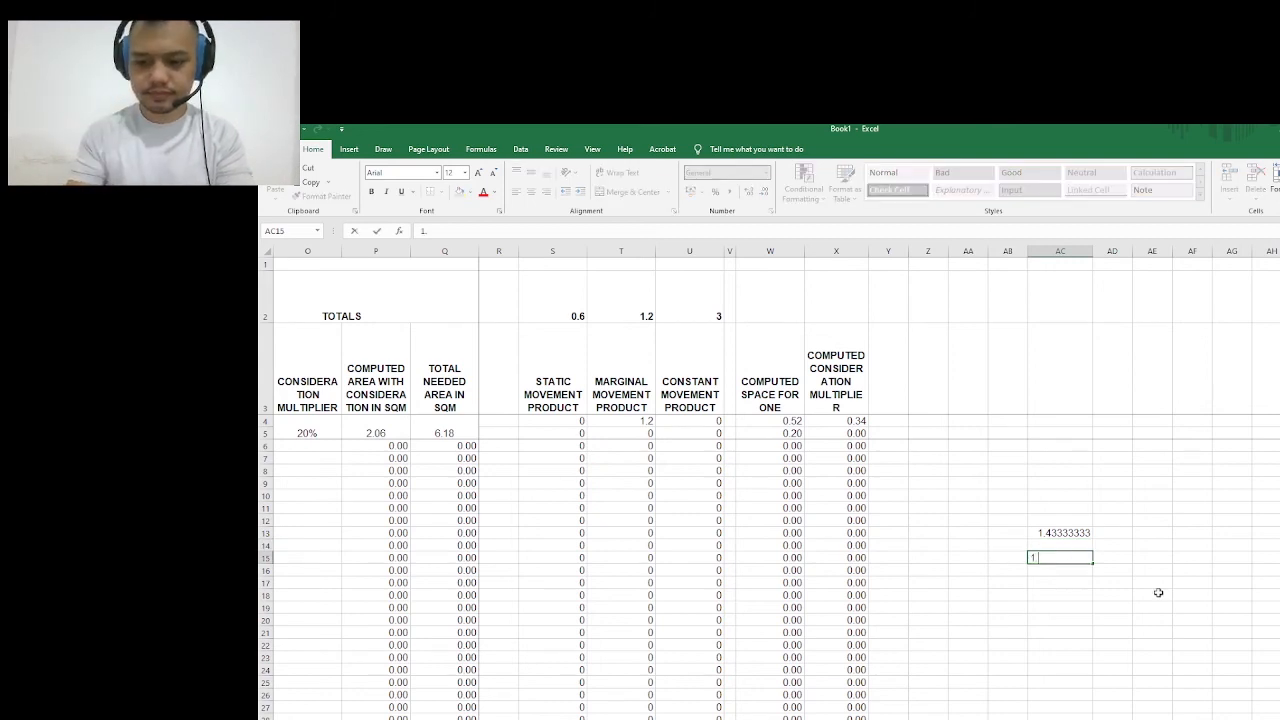
key(Home)
text(=)
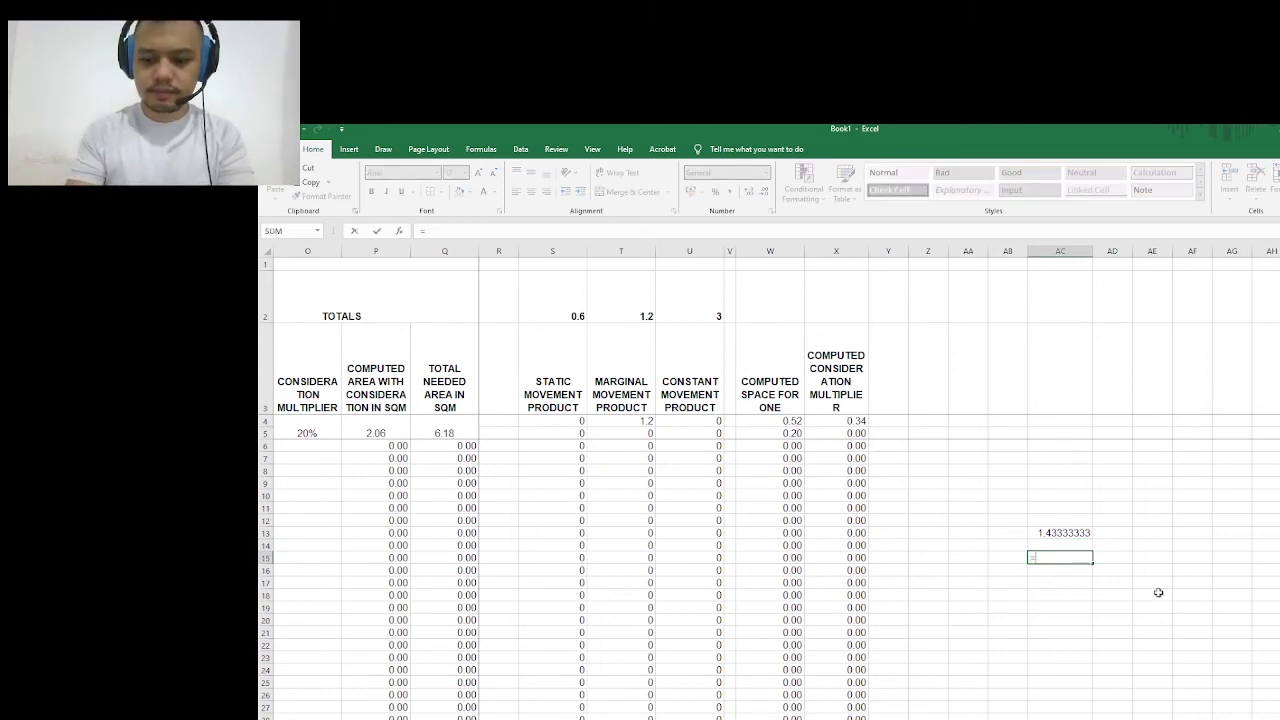
text(1.34/)
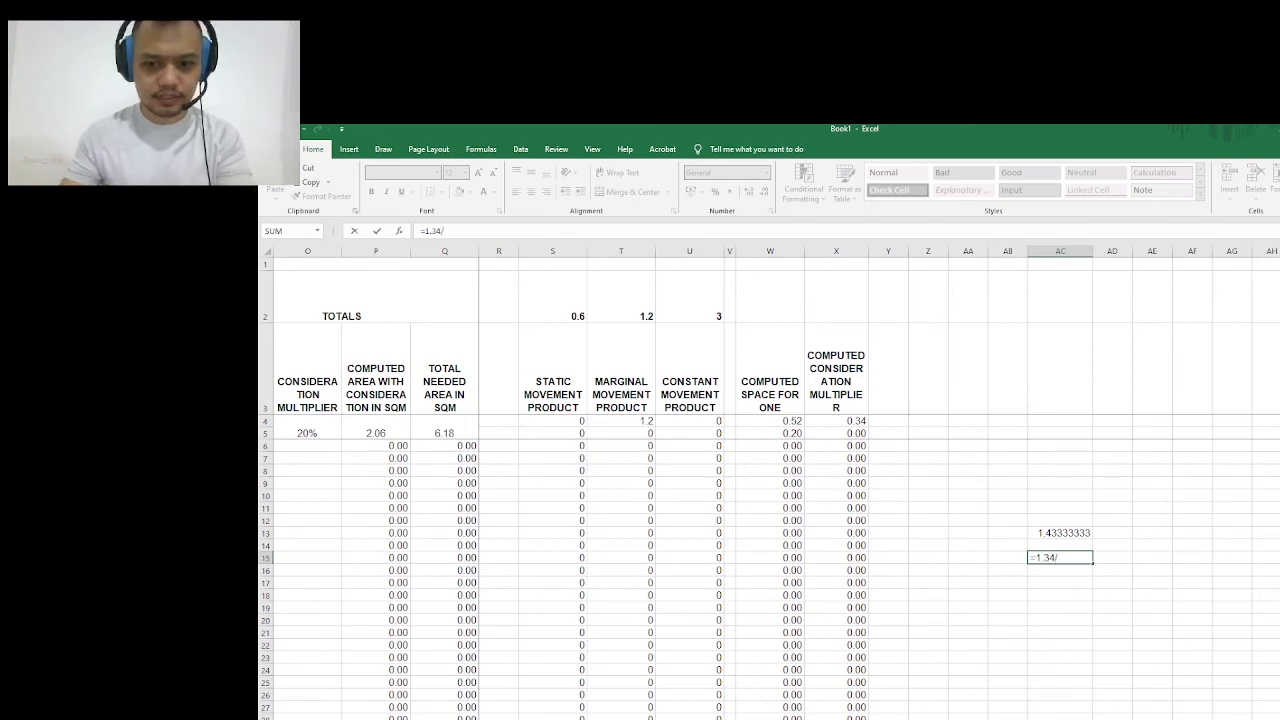
scroll(1165, 700, left, 1)
scroll(770, 480, left, 2)
scroll(770, 480, right, 3)
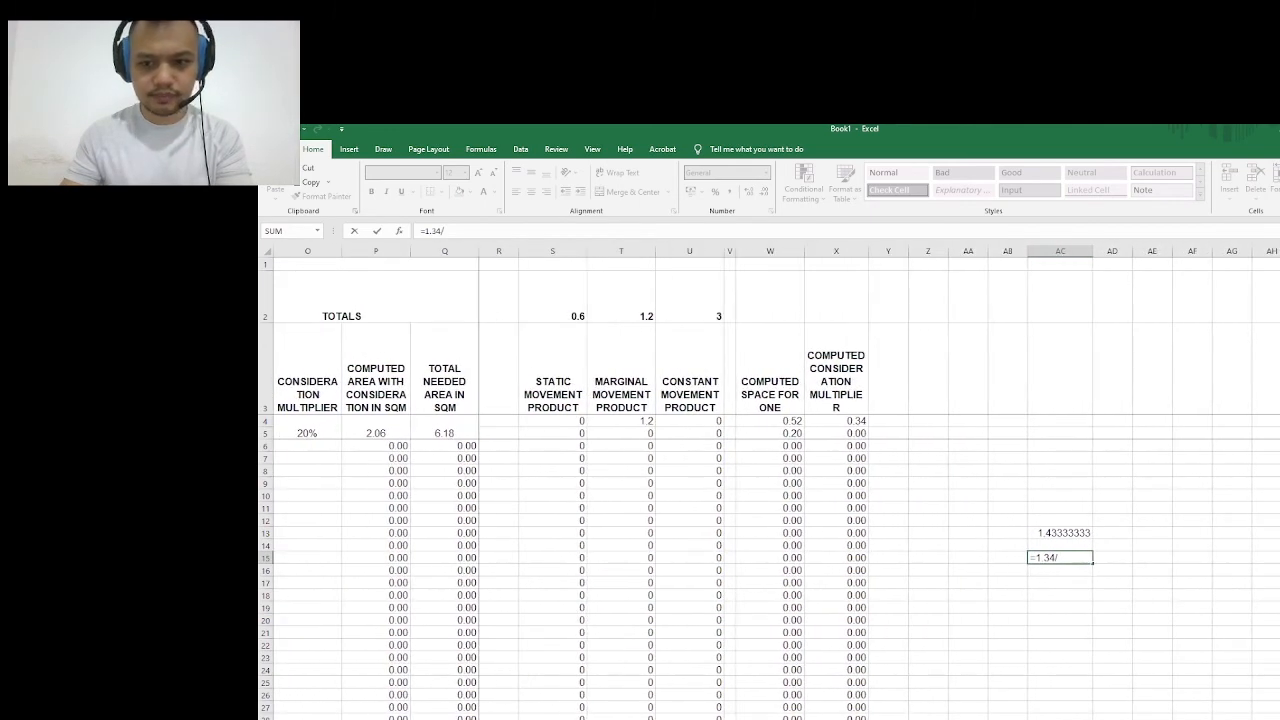
text(1.72)
key(Return)
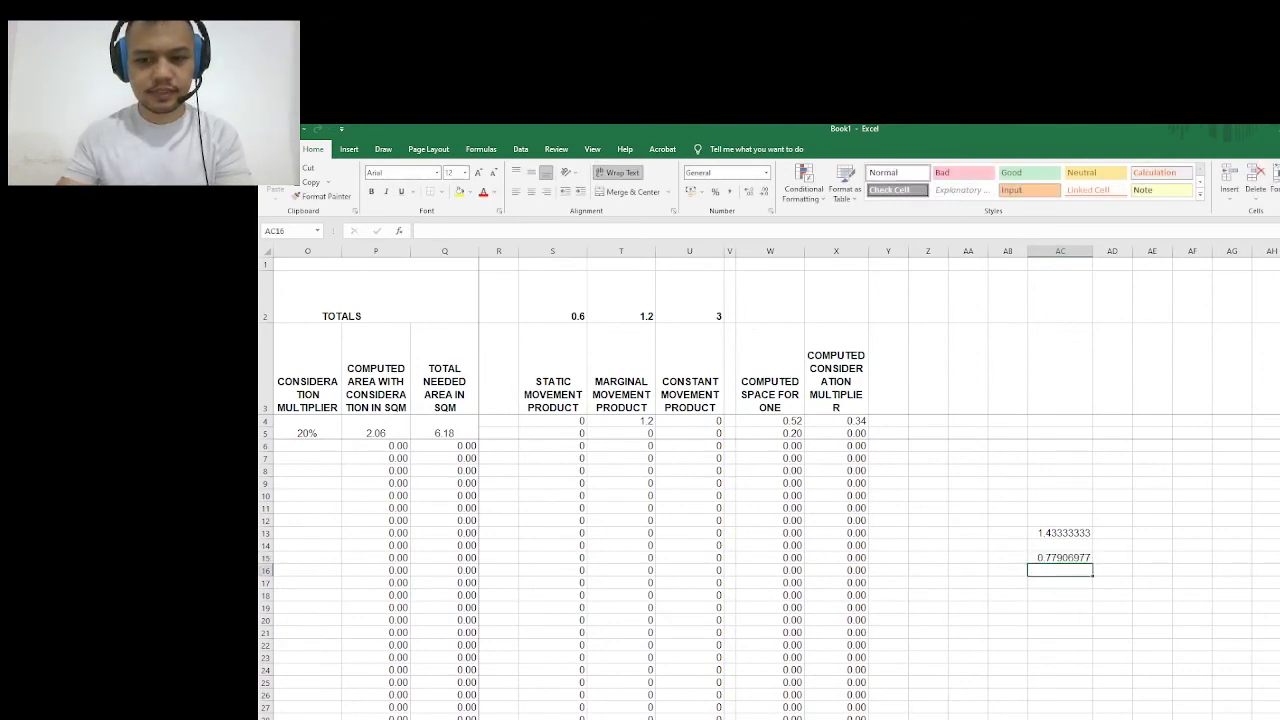
Replace the calculation in cell AC15 with the inverse ratio, =1.72/1.34
click(1072, 557)
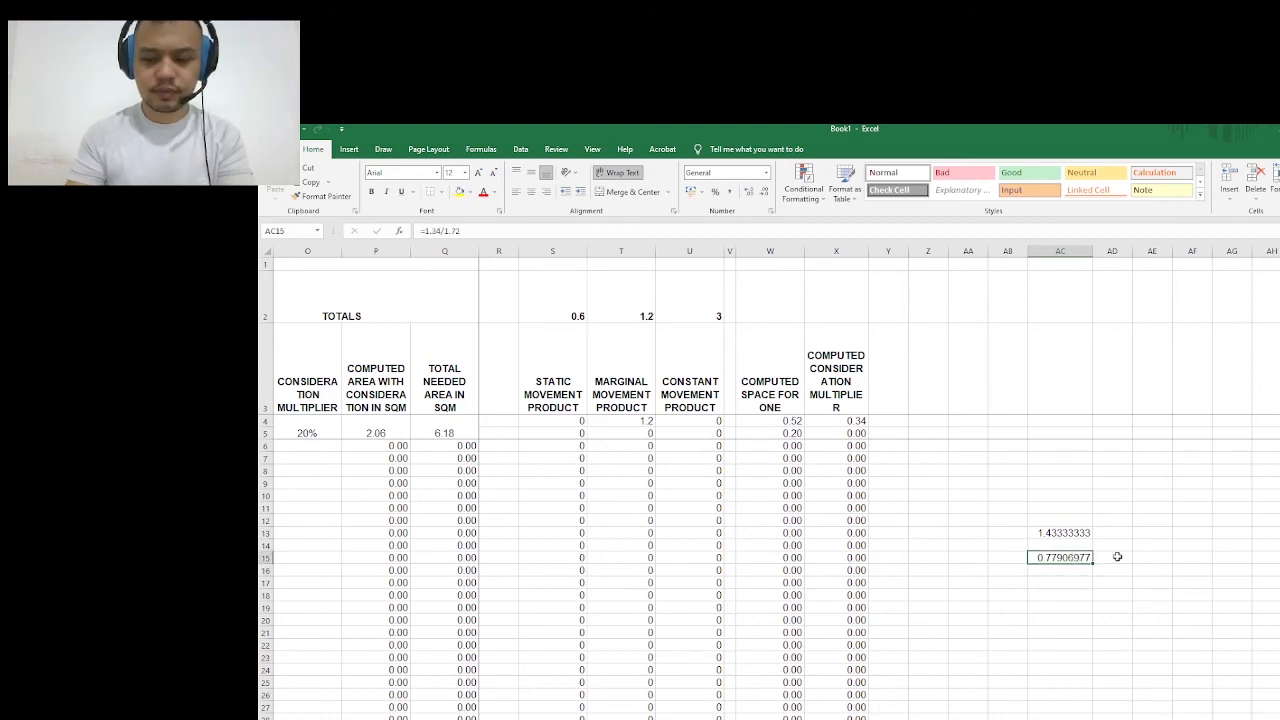
text(1.72/1.)
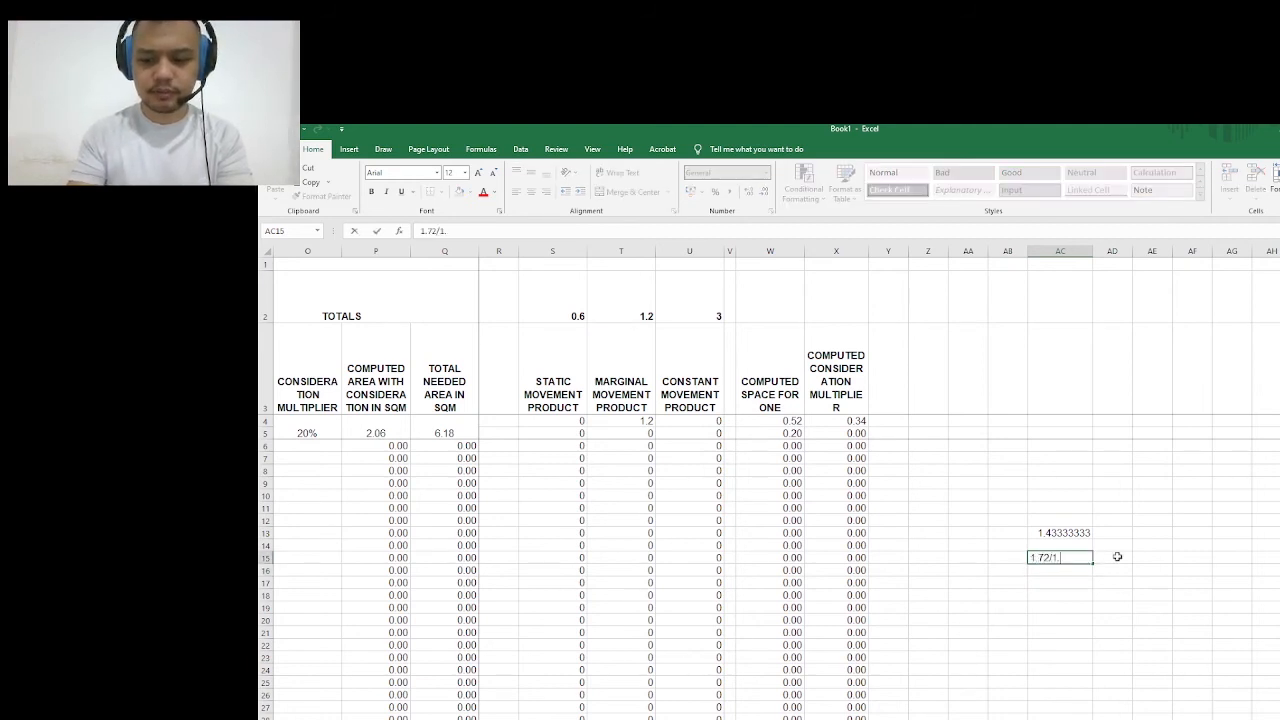
text(34)
key(Return)
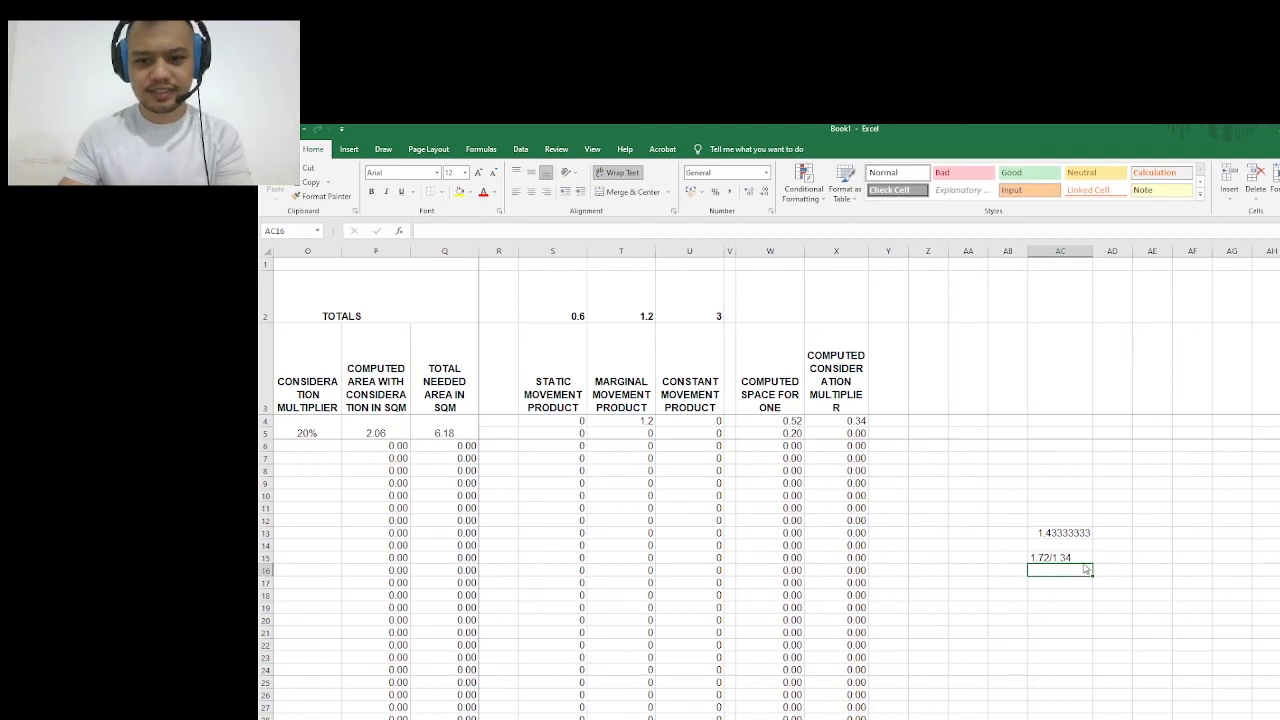
click(1084, 557)
text(=)
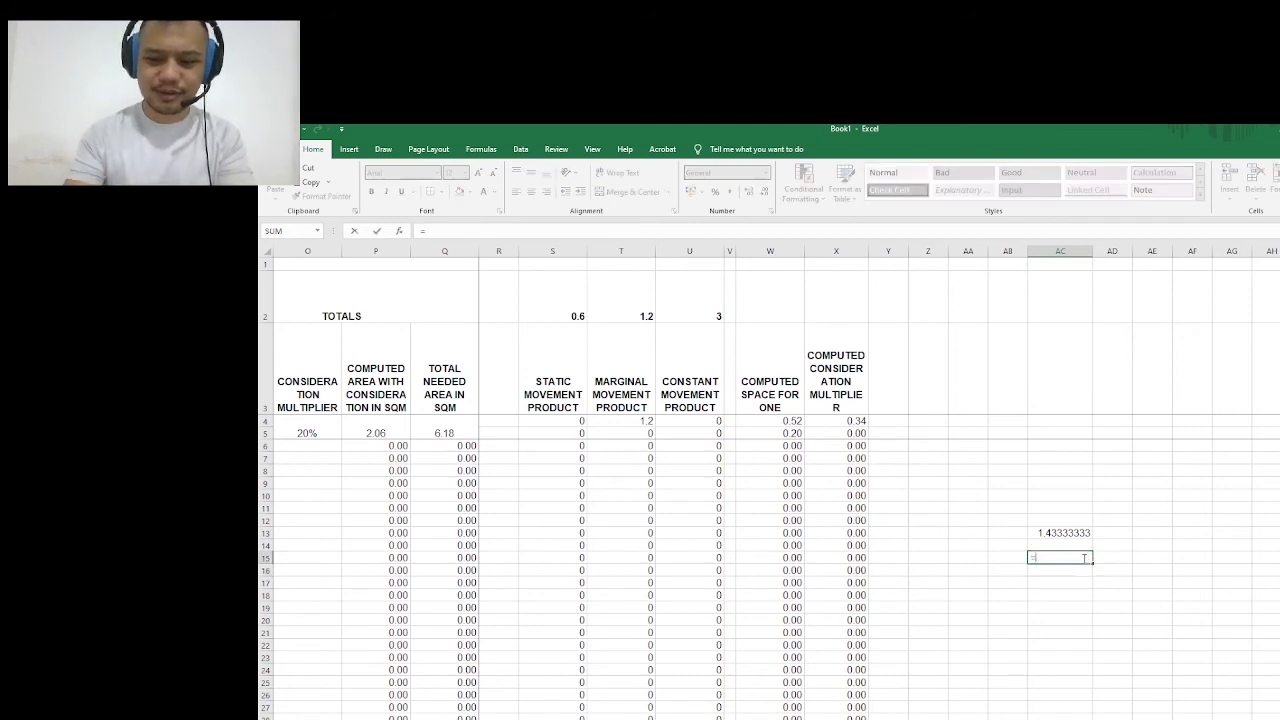
text(1.72/1.3)
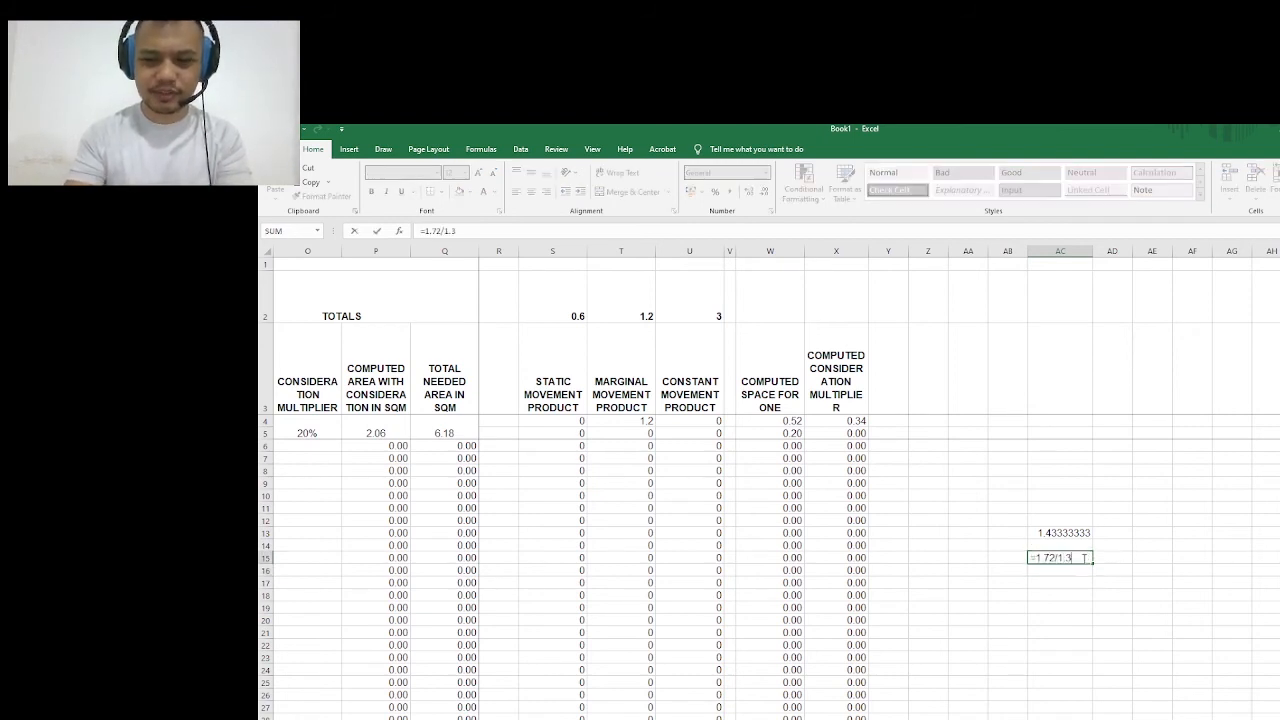
text(4)
key(Return)
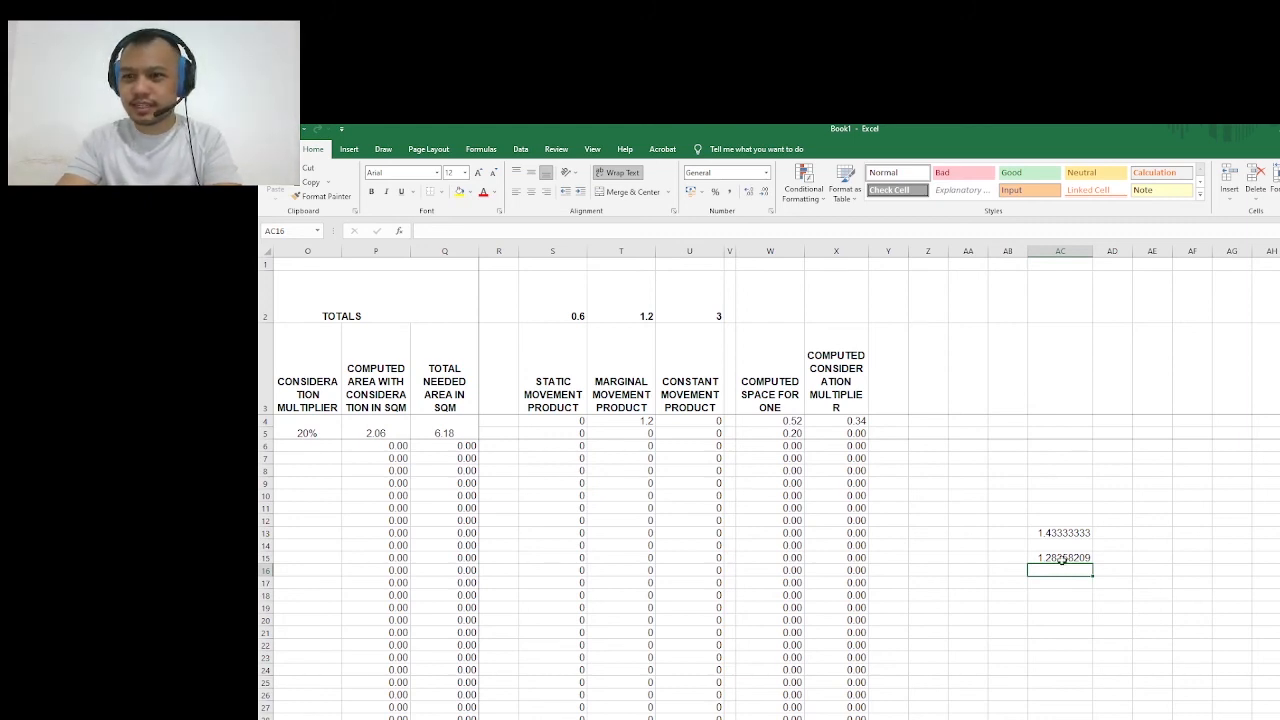
Undo the last two entries in cell AC15 and clear the cell
click(1062, 560)
key(ctrl+z)
key(ctrl+z)
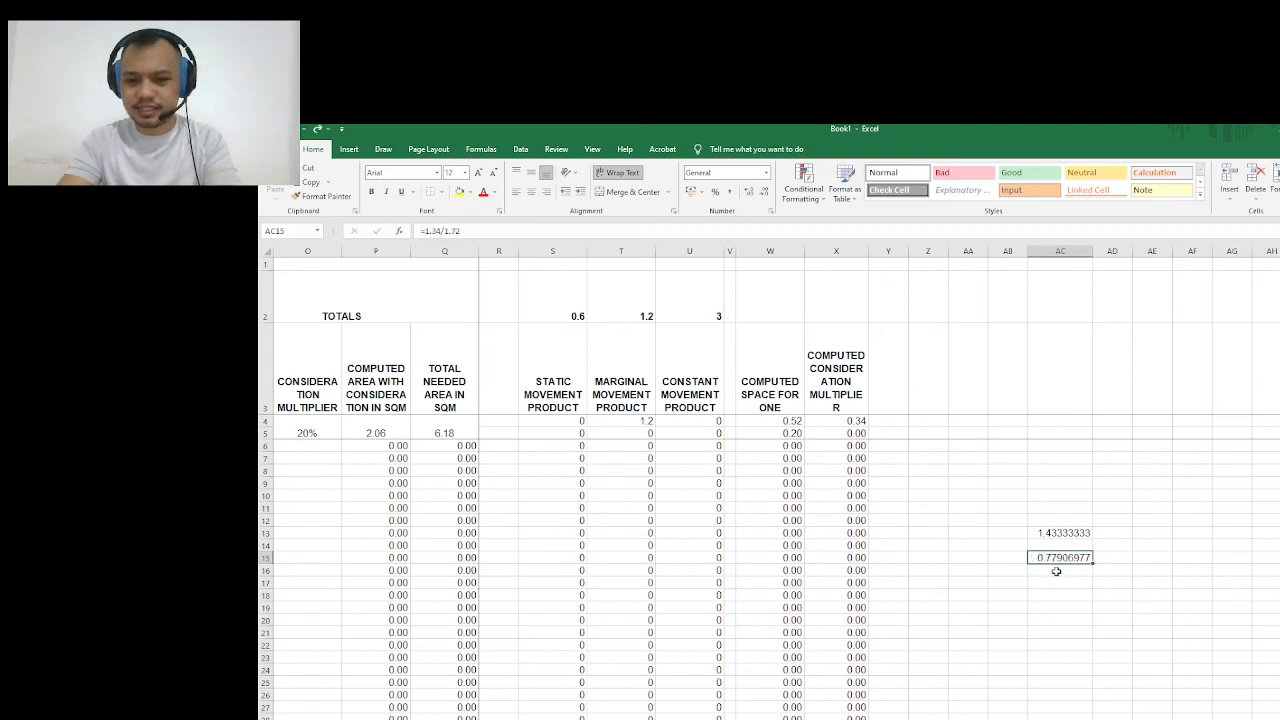
key(Delete)
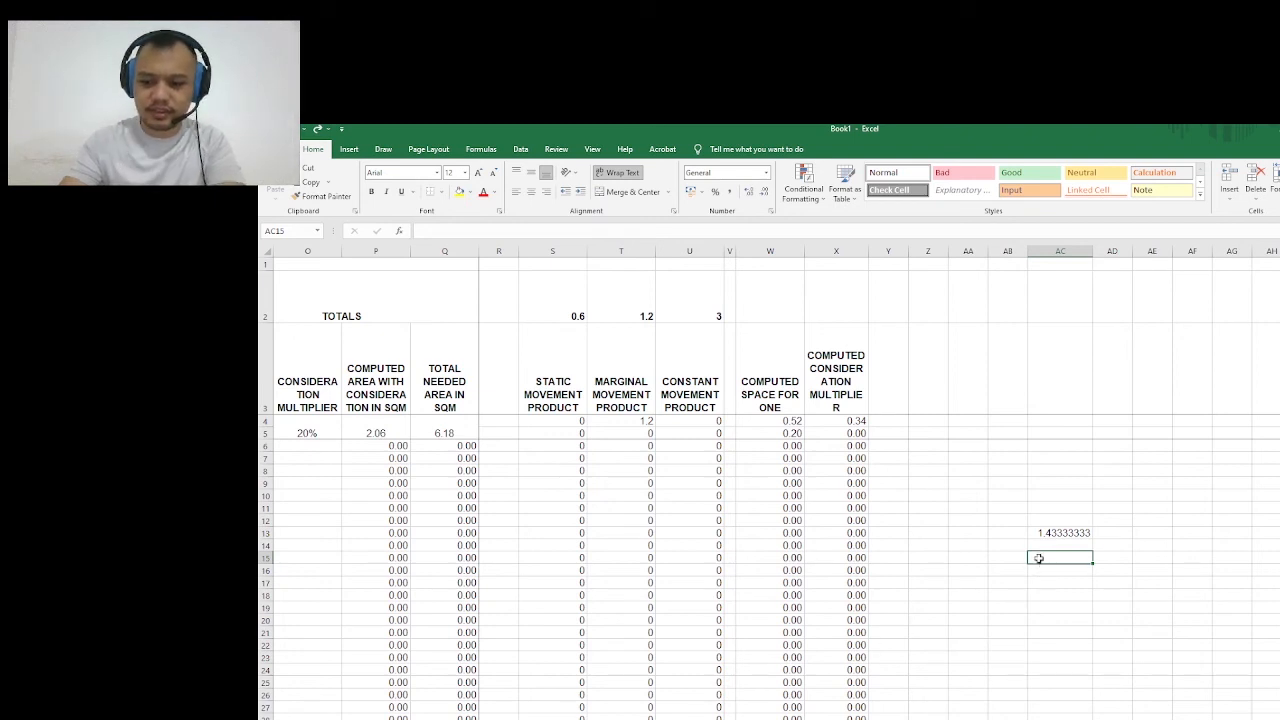
Calculate 15 percent of 1.34 in cell AC15 with the formula =1.34*0.15
text(1.34*)
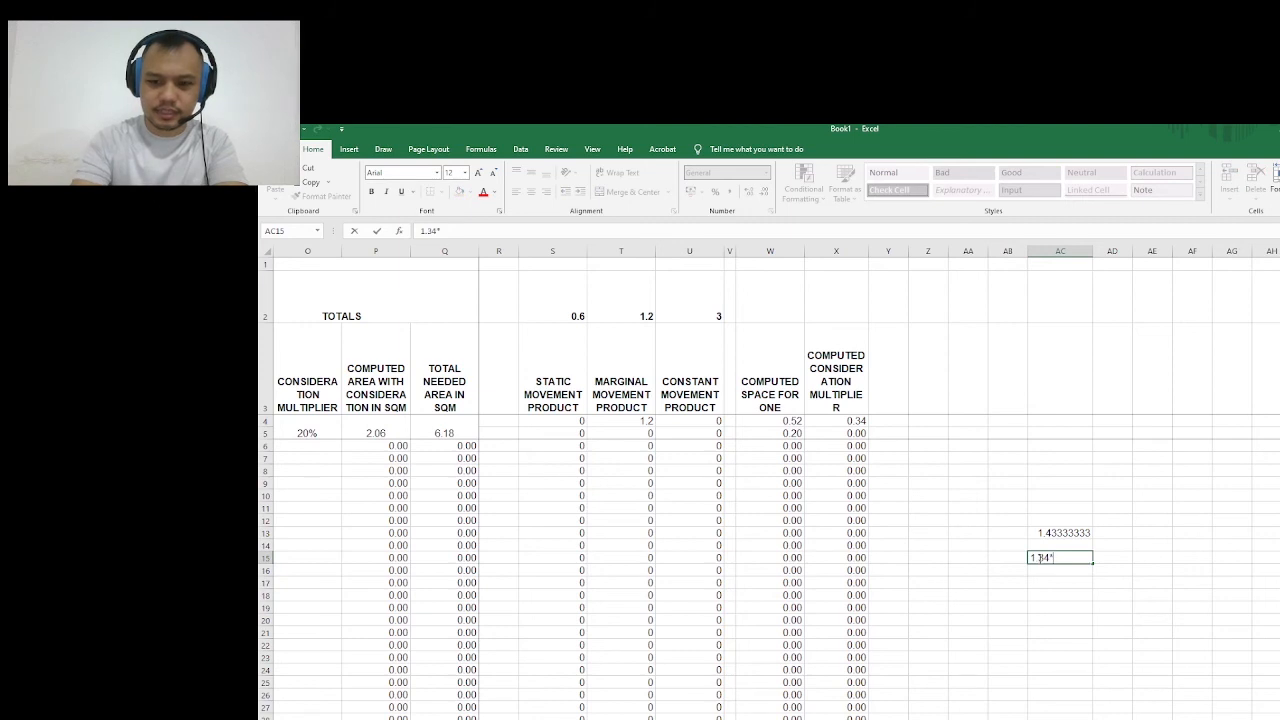
key(BackSpace)
key(BackSpace)
key(BackSpace)
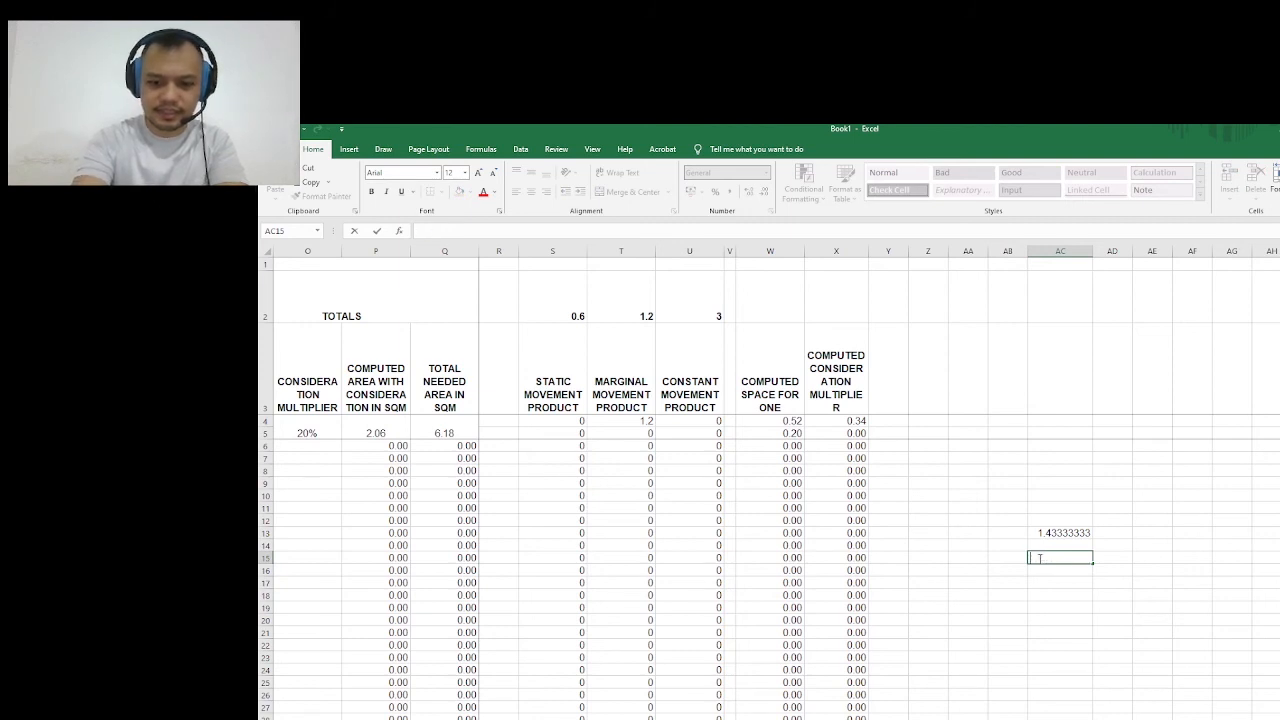
text(=1.34*)
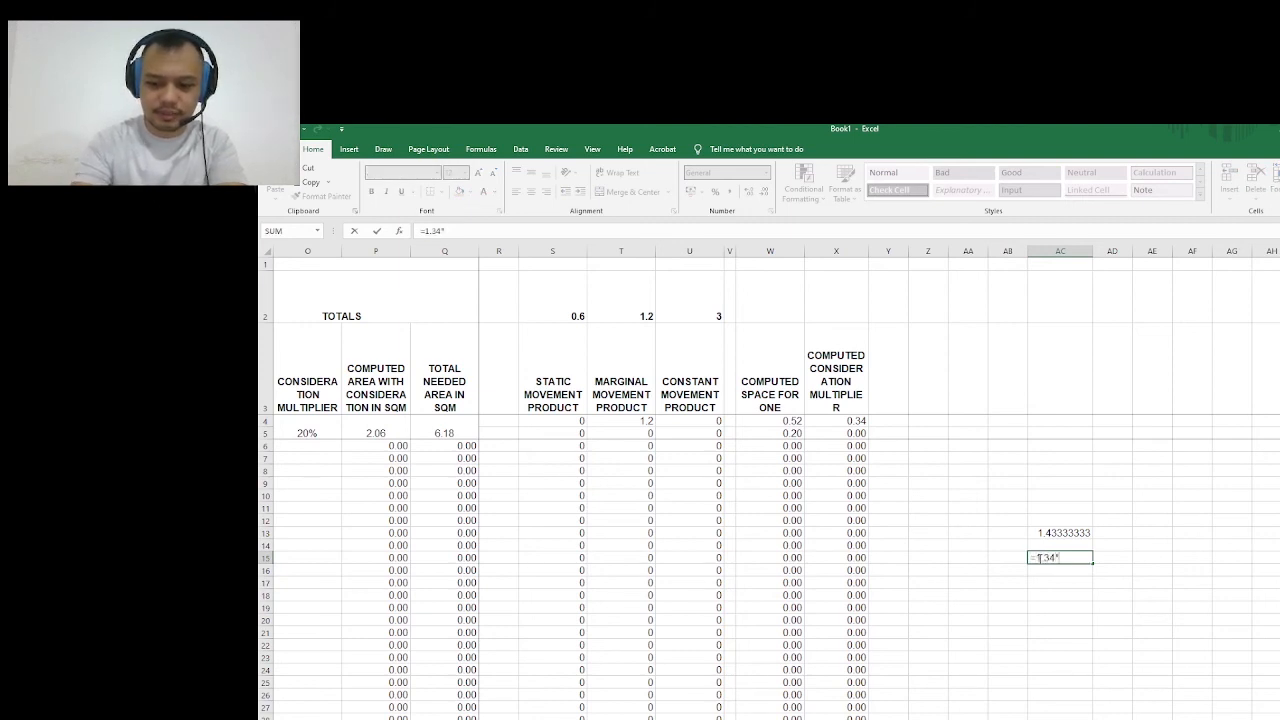
text(0.15)
key(Return)
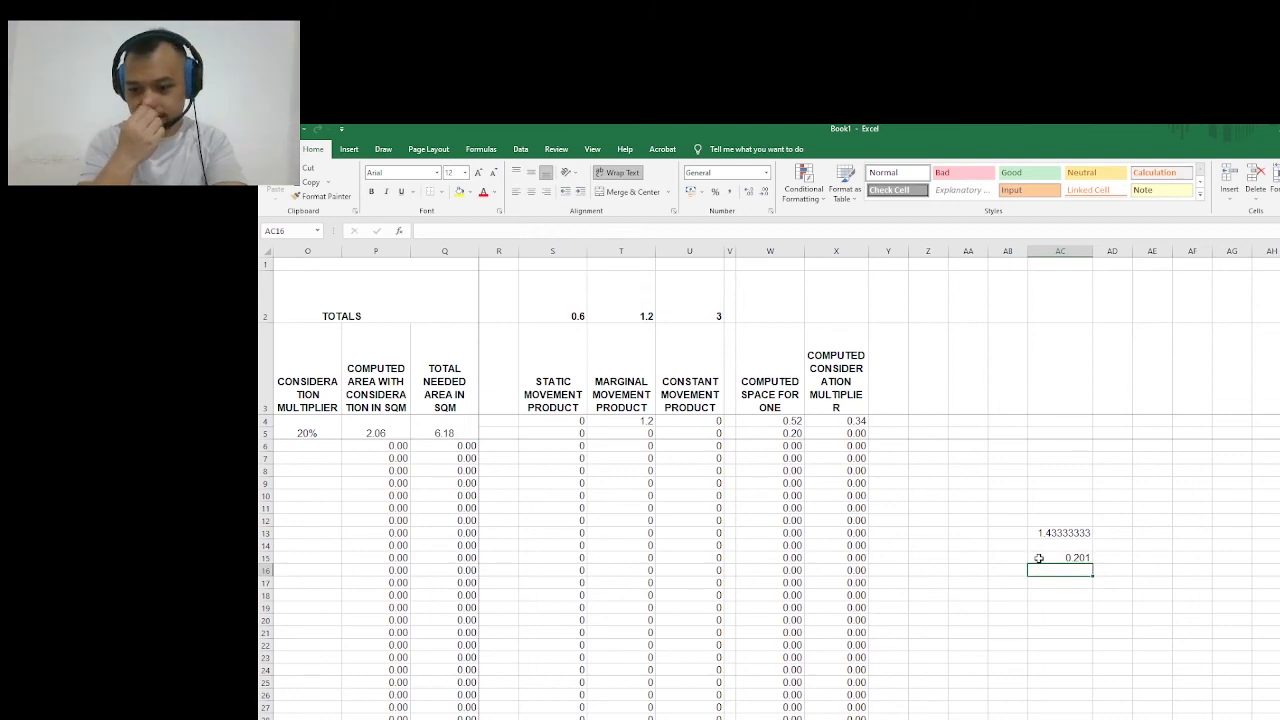
Replace the formula in cell AC15 with =1.72-(1.72*.15) to subtract 15 percent from 1.72
click(1039, 558)
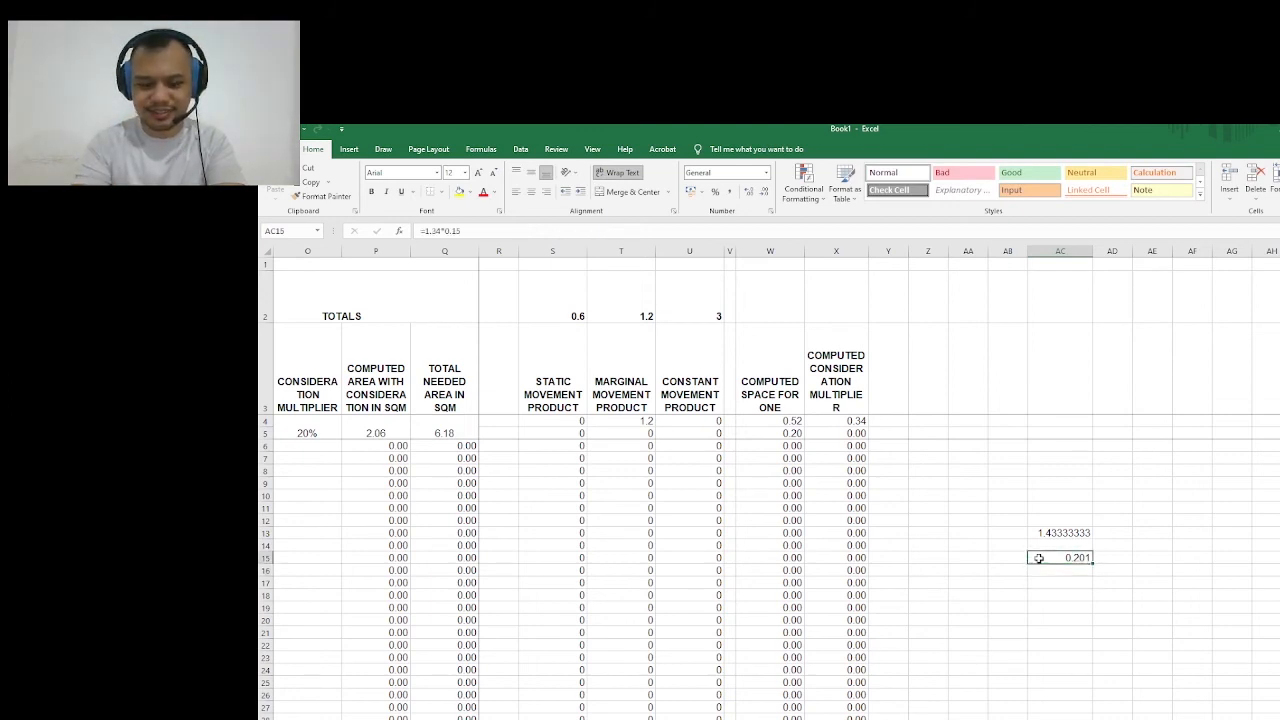
text(1.34)
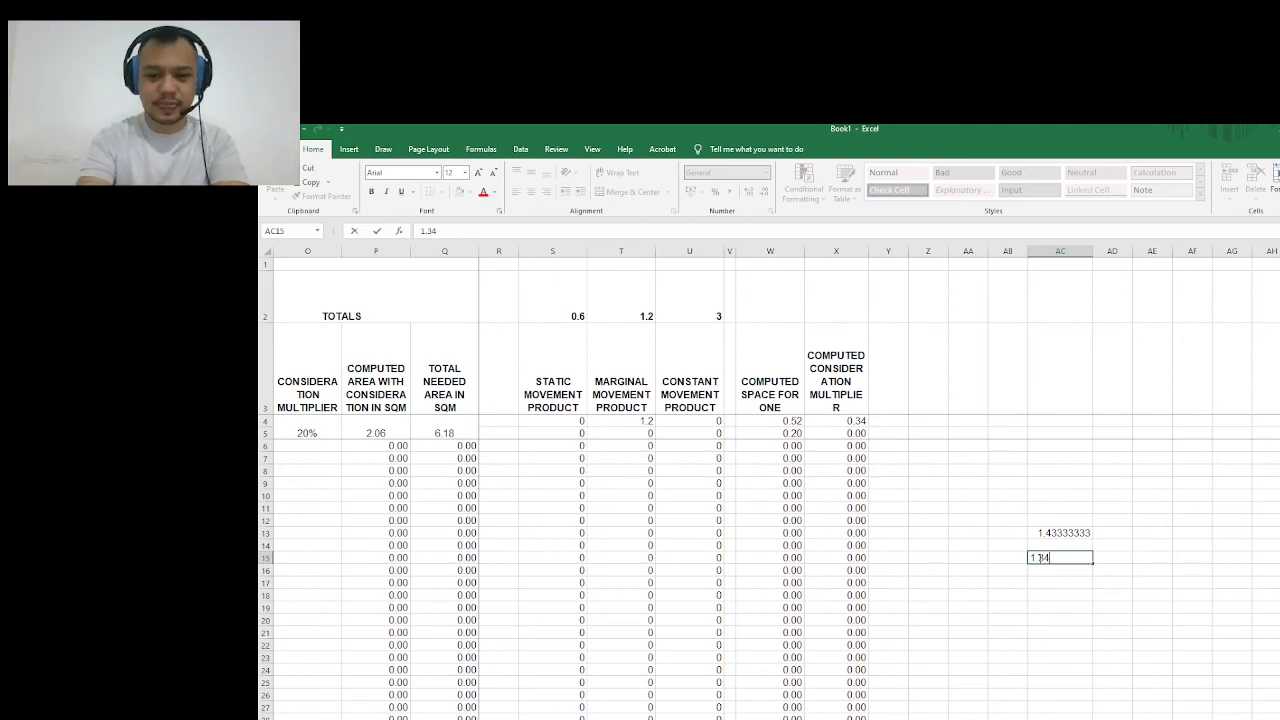
key(BackSpace)
text(=)
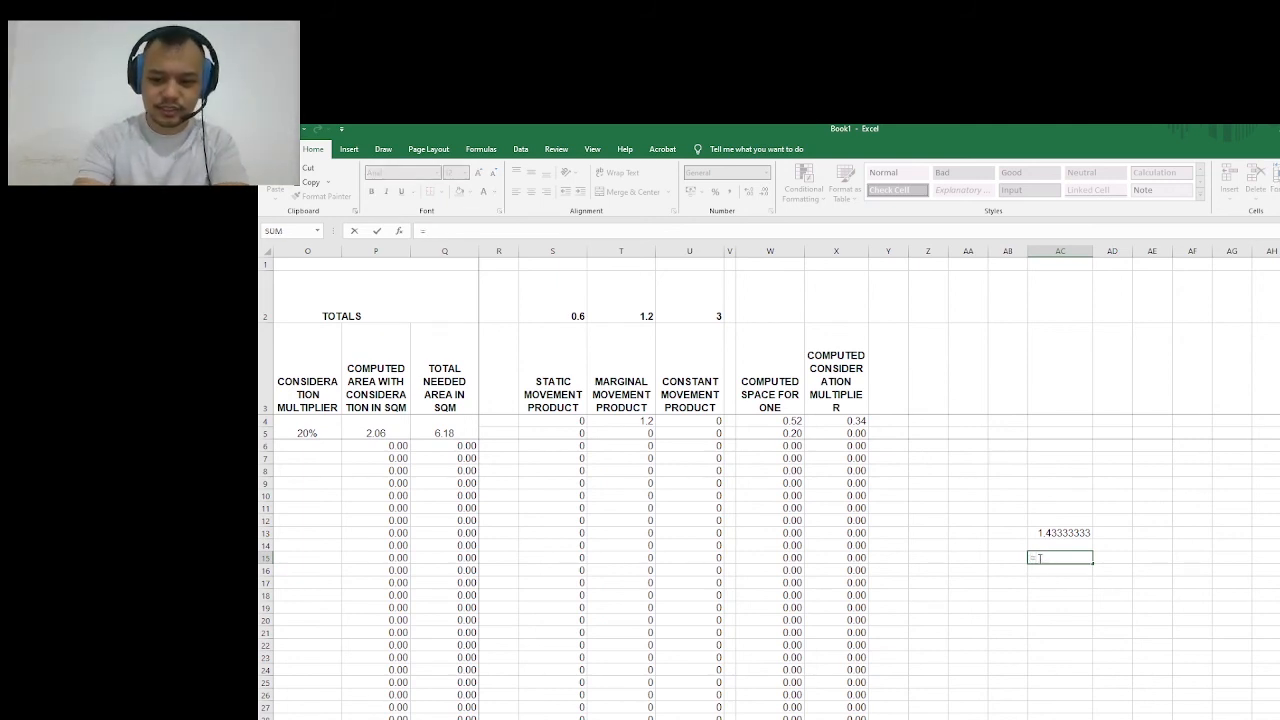
text(1.34)
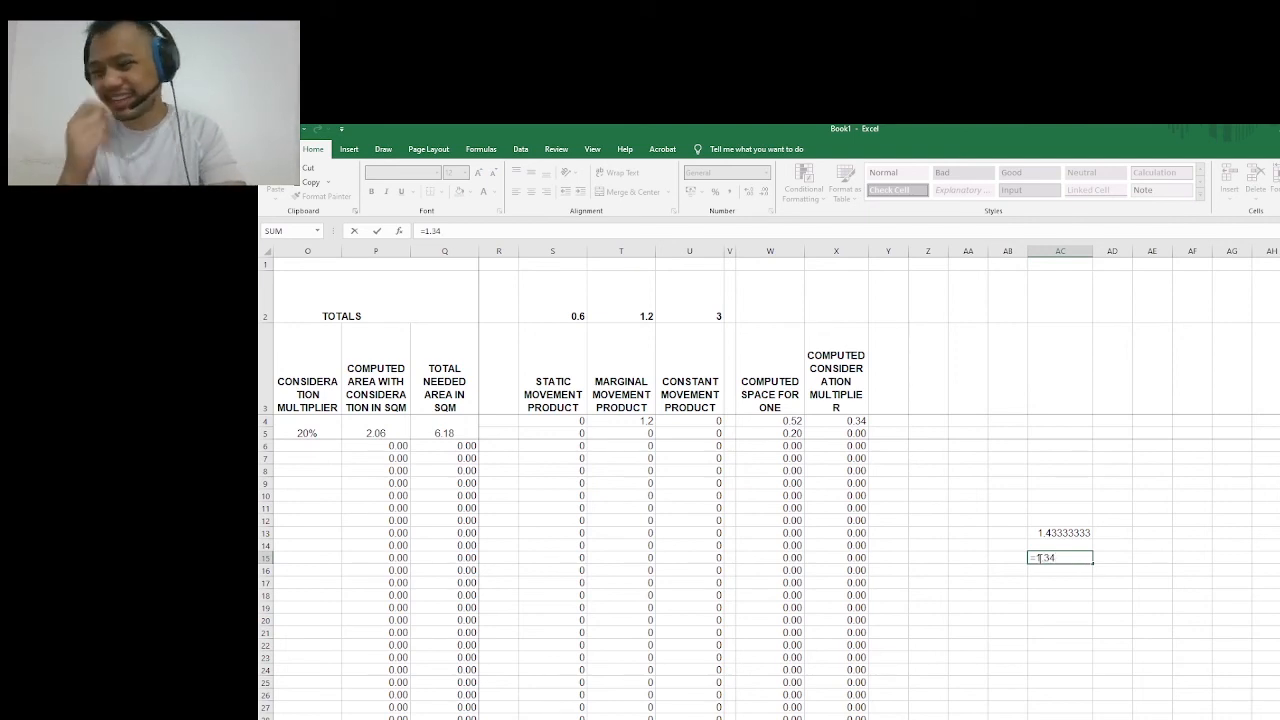
key(BackSpace)
key(BackSpace)
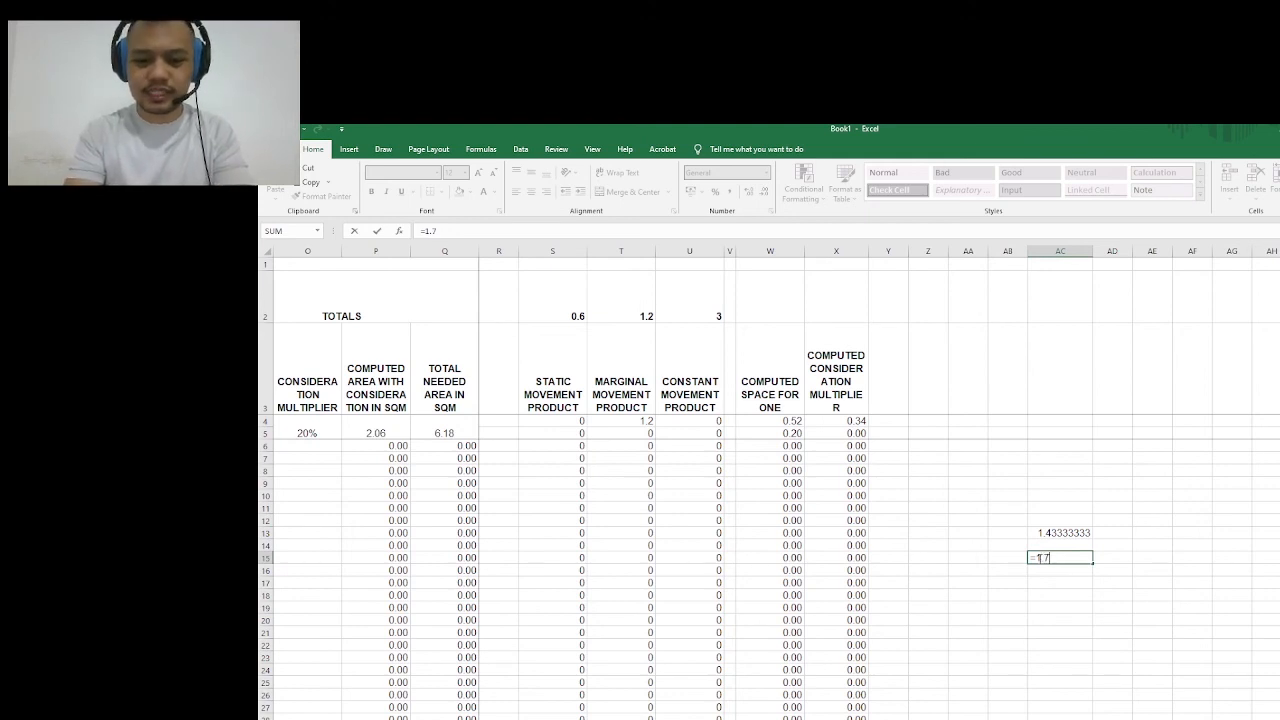
text(72-)
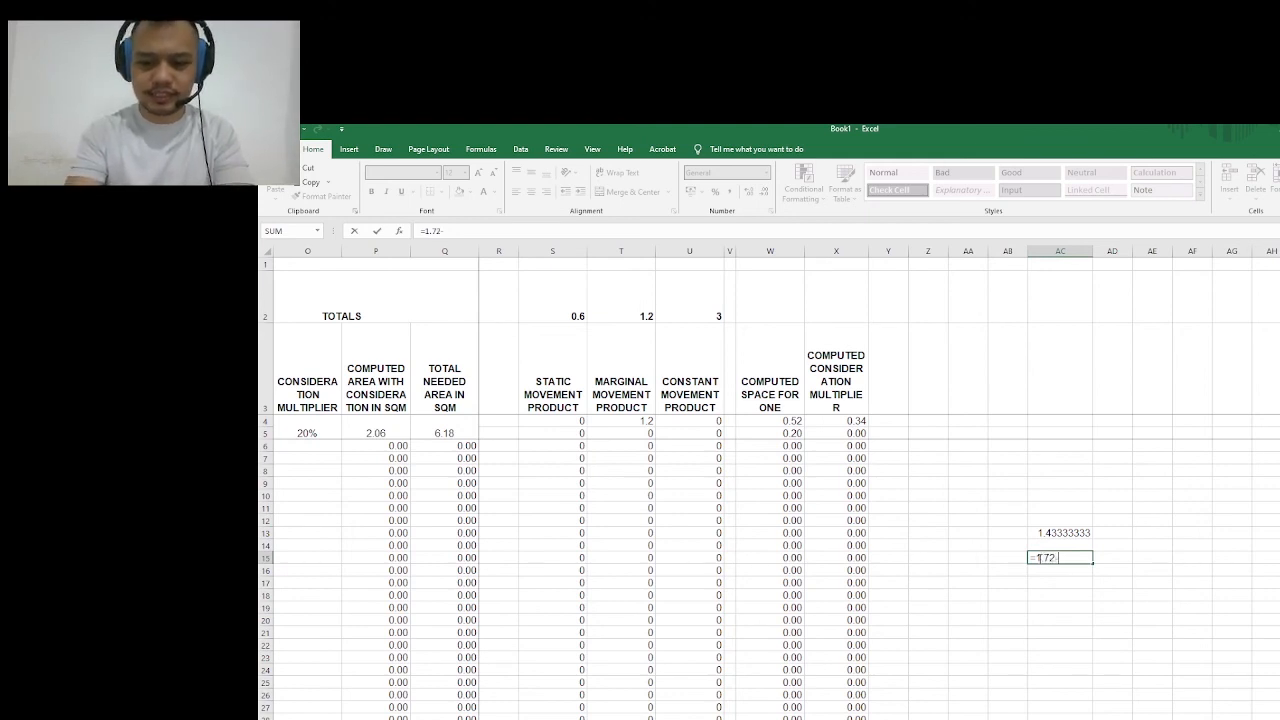
text(()
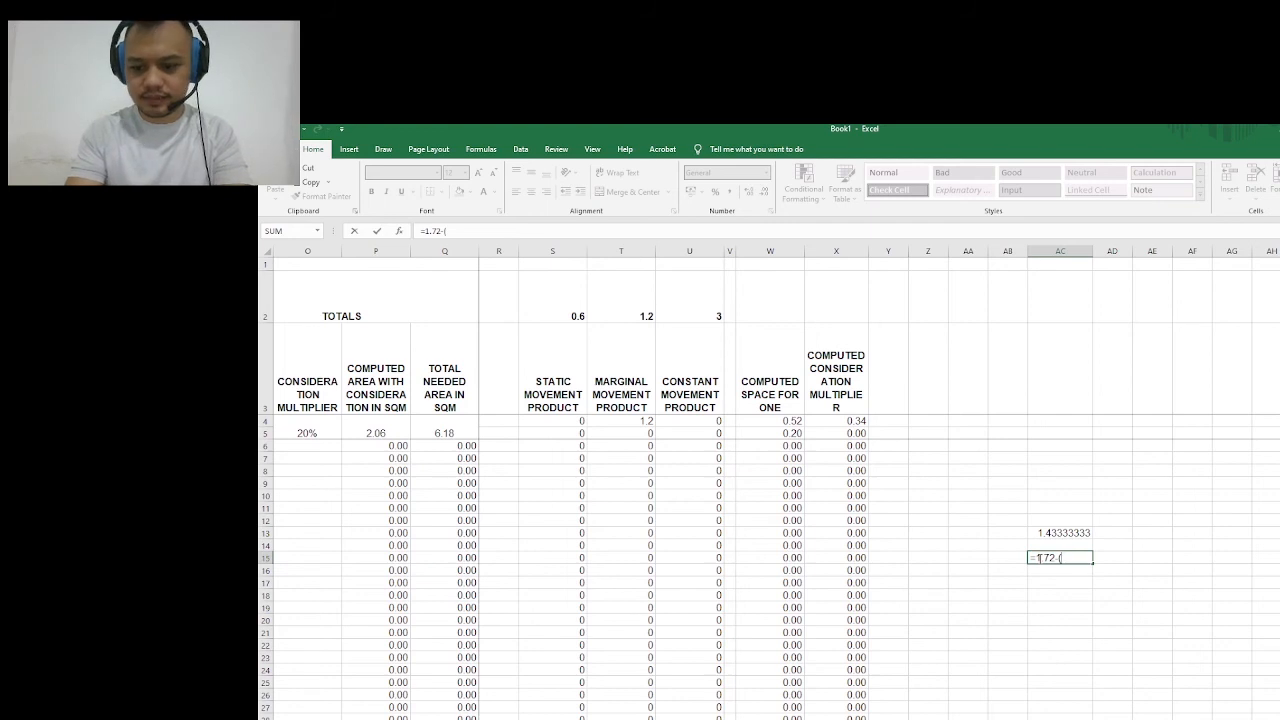
text(1.72)
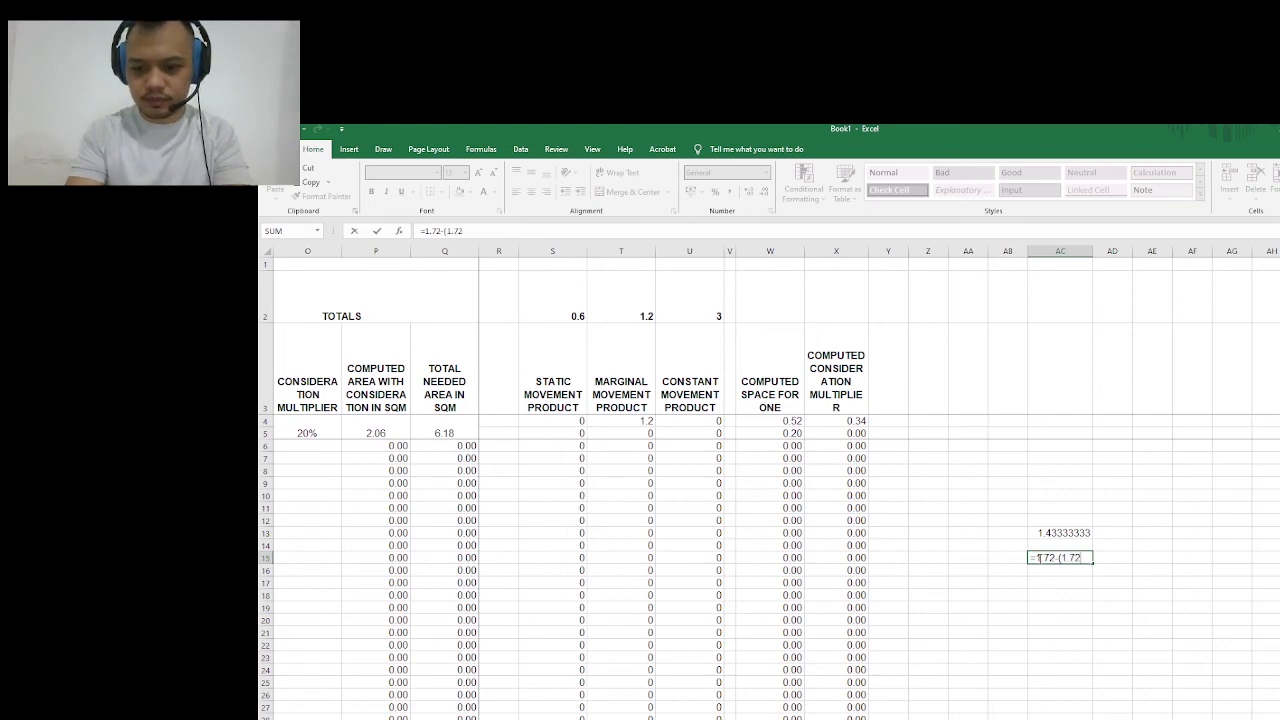
text(*.15)
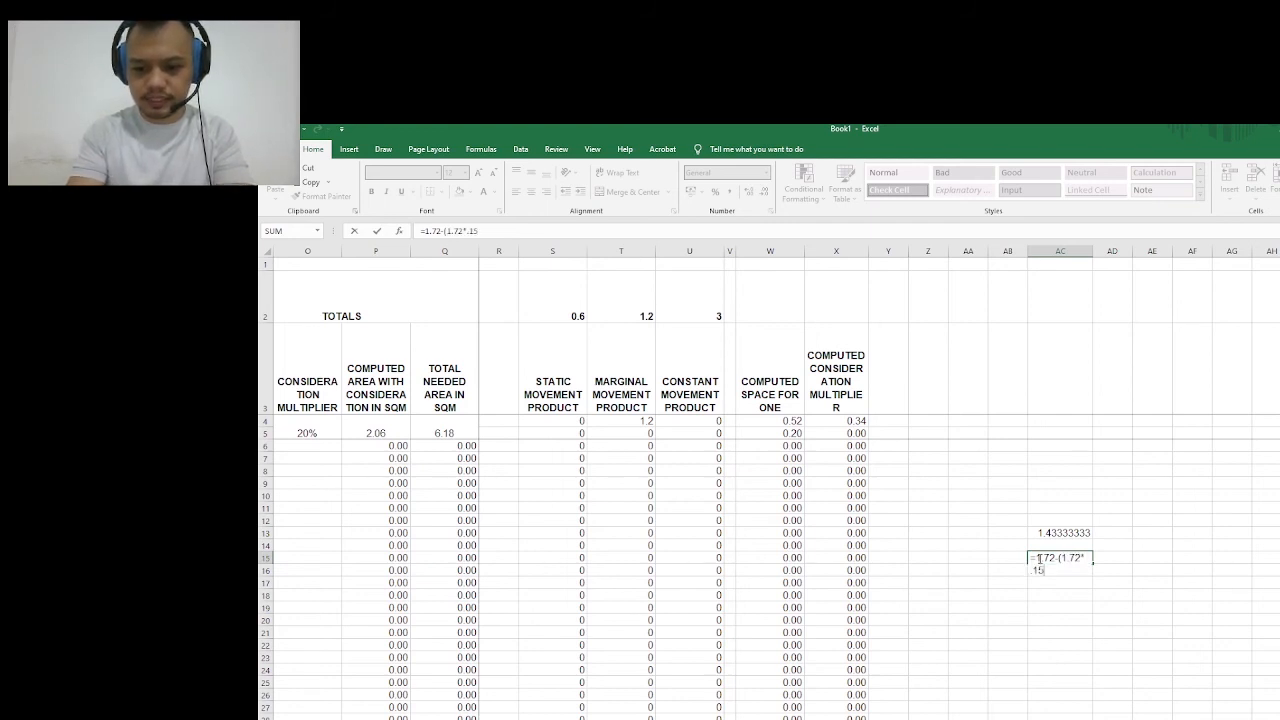
text())
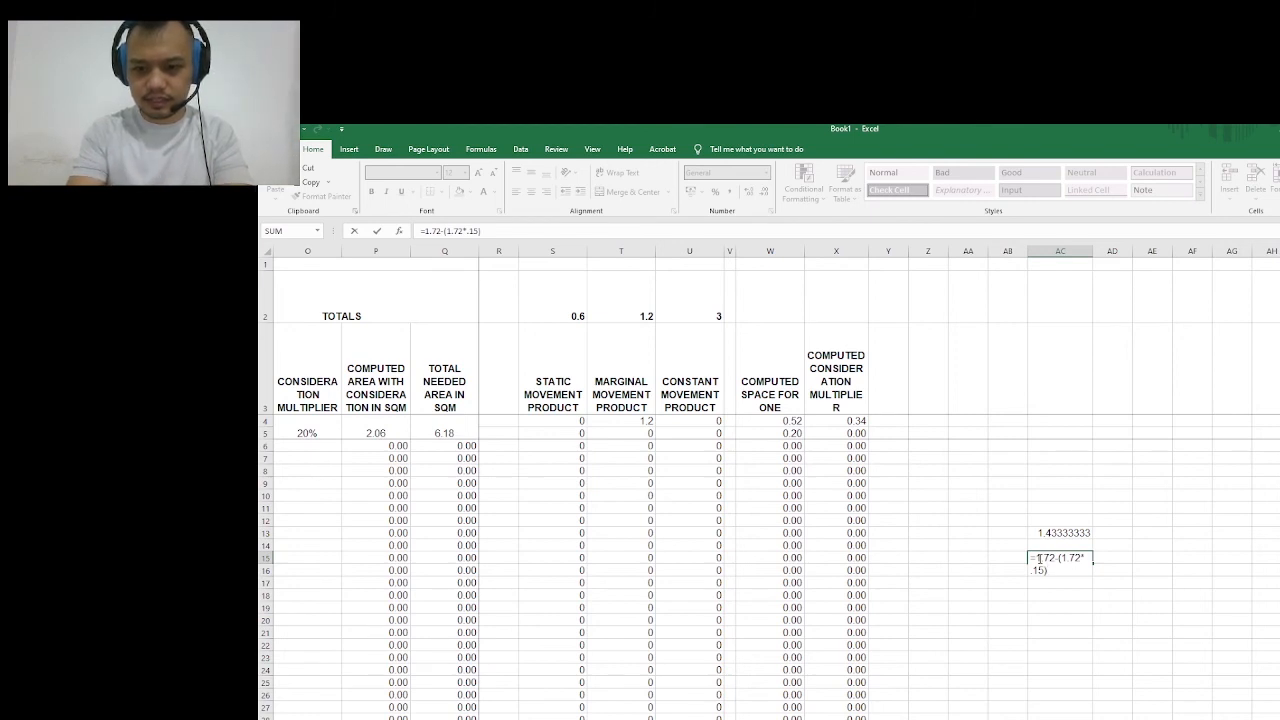
key(Return)
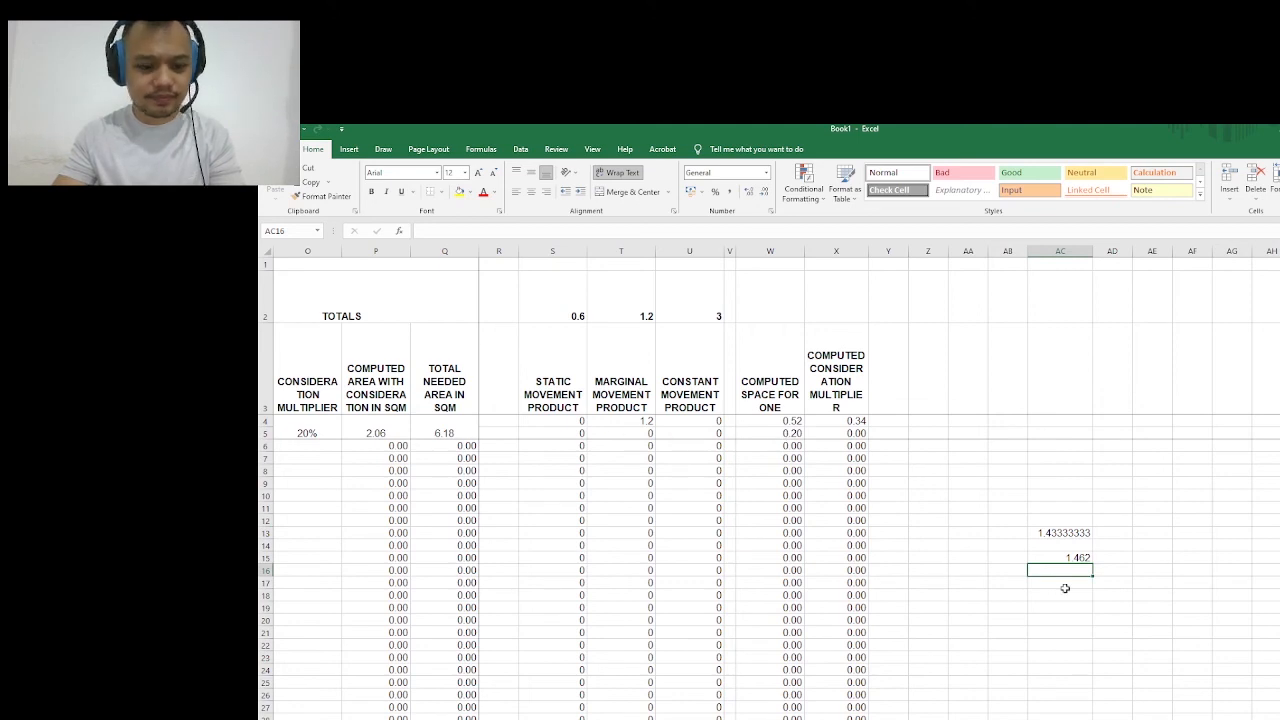
Clear the scratch calculation from cell AC15
key(Up)
key(Delete)
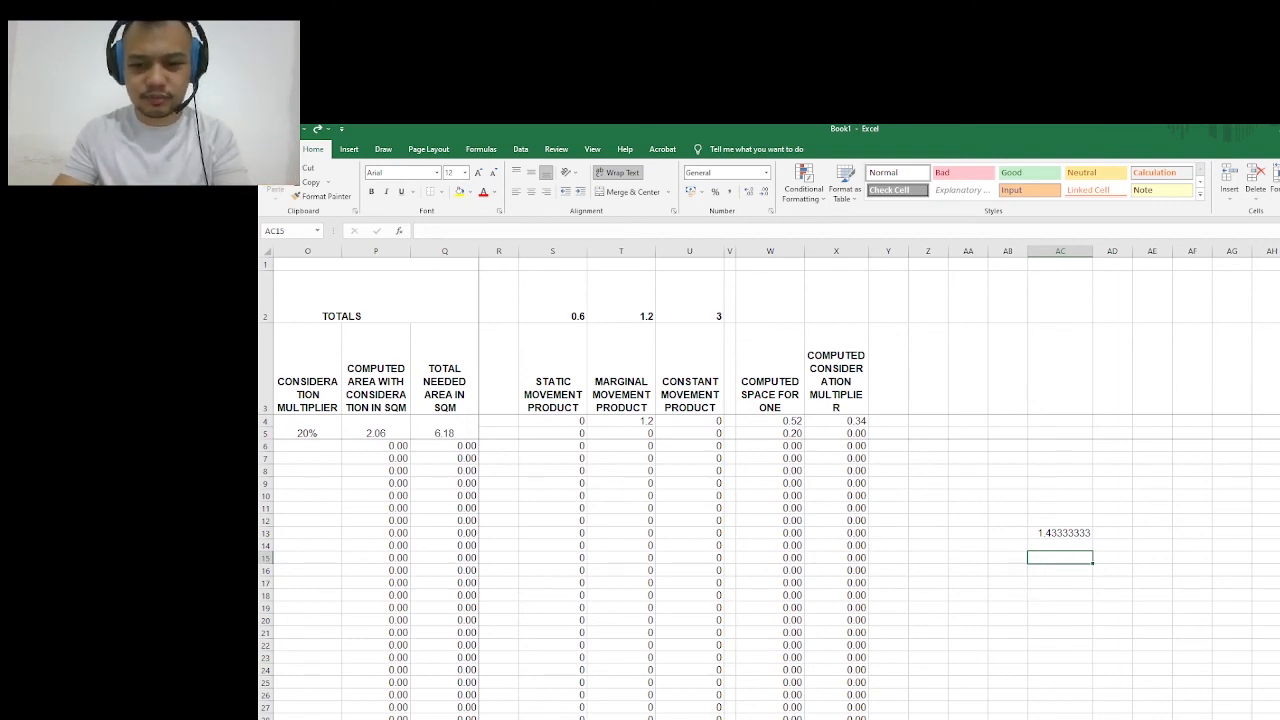
scroll(776, 482, left, 1)
scroll(776, 482, right, 1)
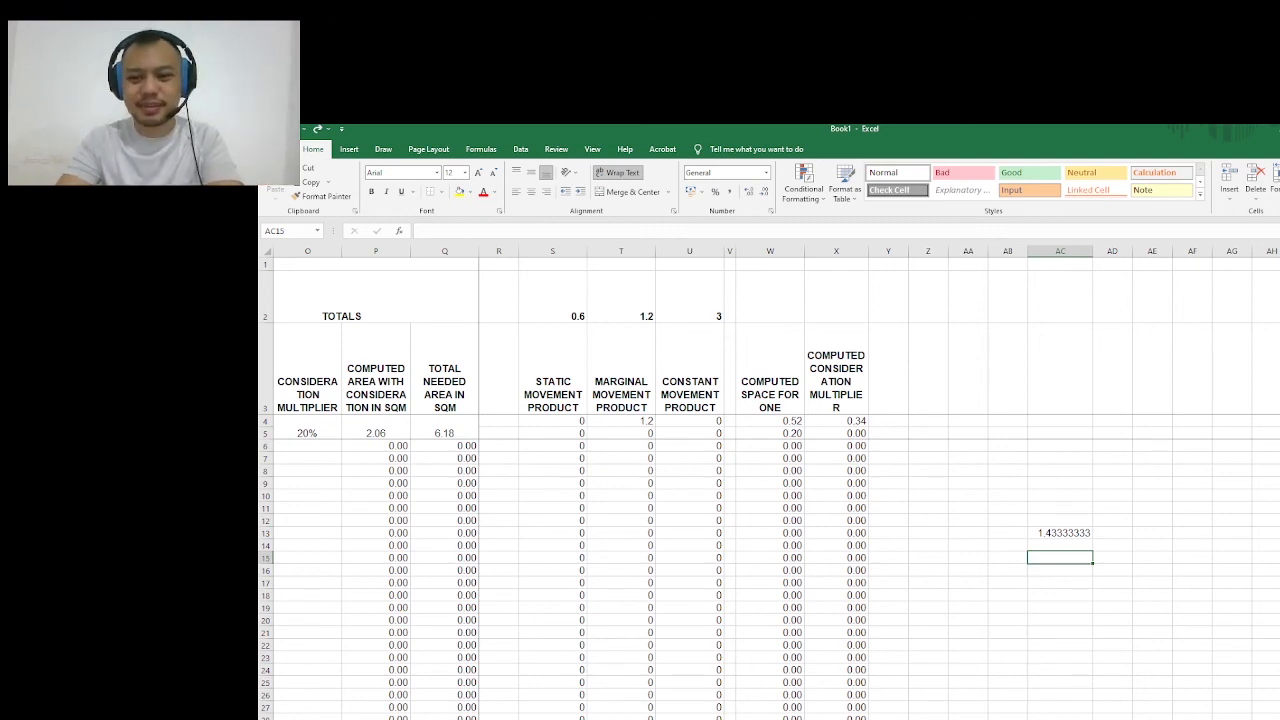
Switch to SketchUp, leave the open group, and inspect the door and the wall group in plan
key(alt+Tab)
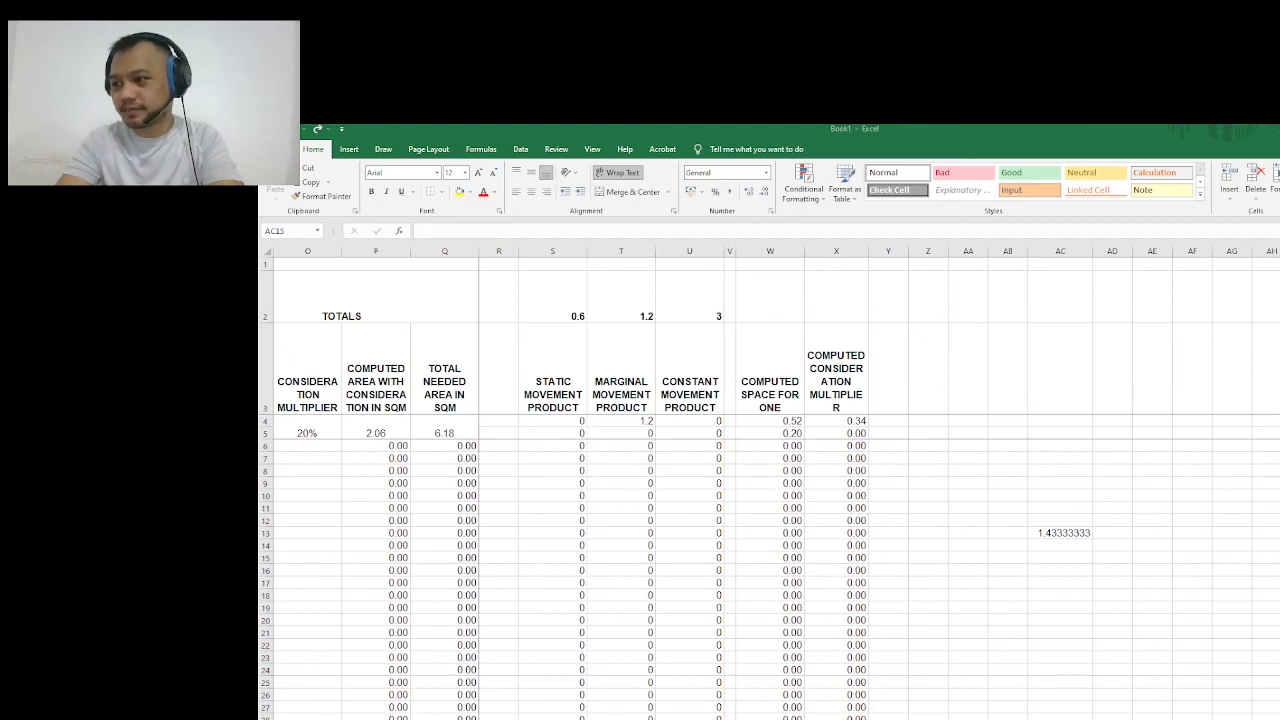
key(alt+Tab)
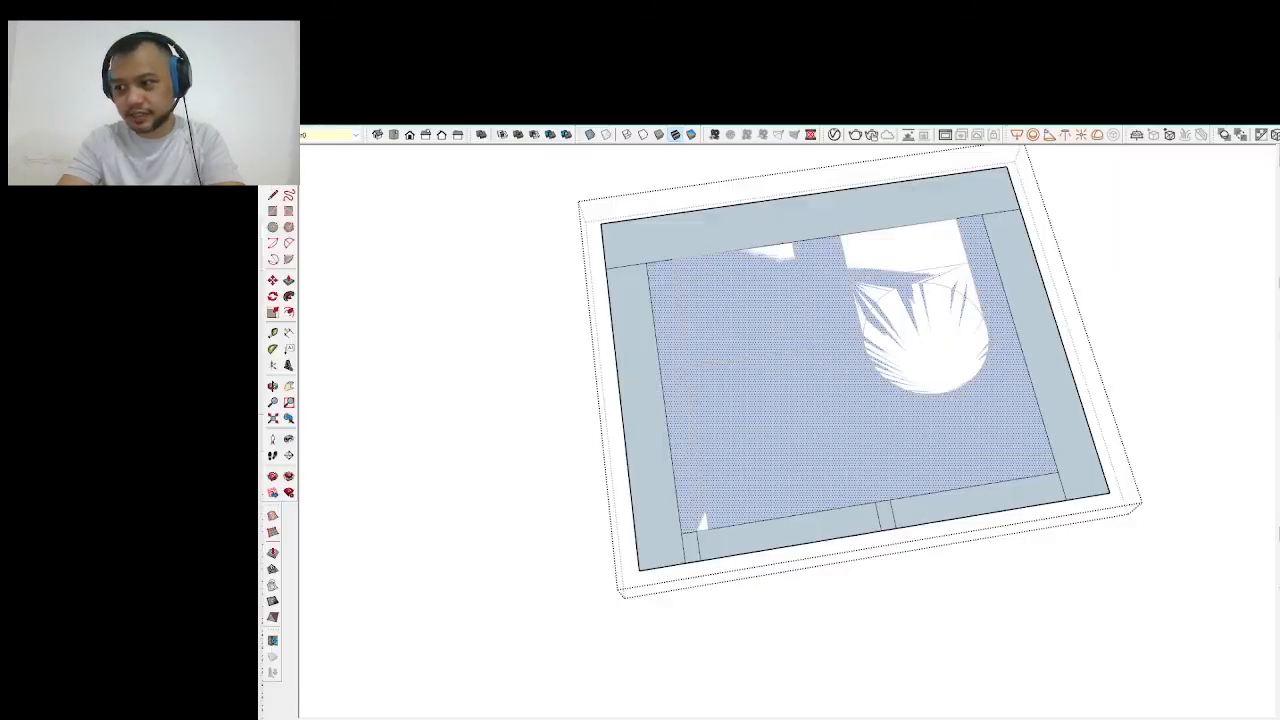
key(Escape)
scroll(1009, 453, down, 4)
scroll(885, 362, up, 5)
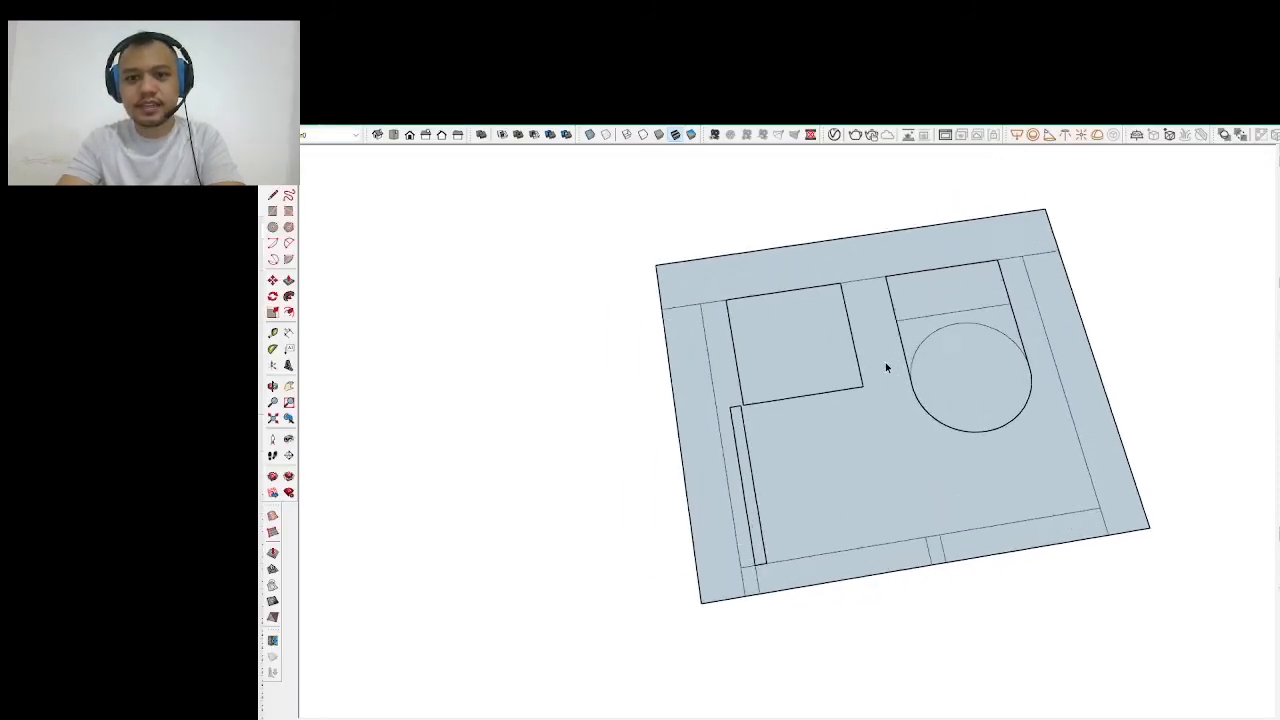
drag(885, 362, 740, 469)
click(728, 479)
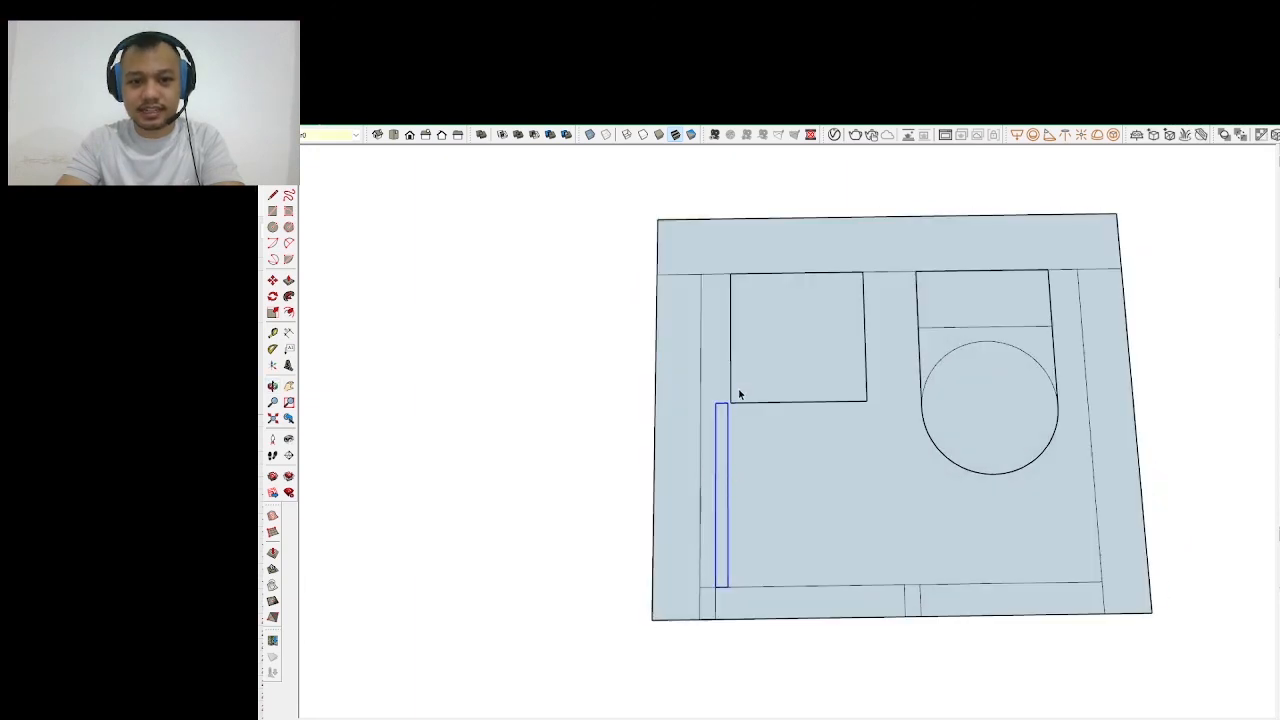
click(805, 258)
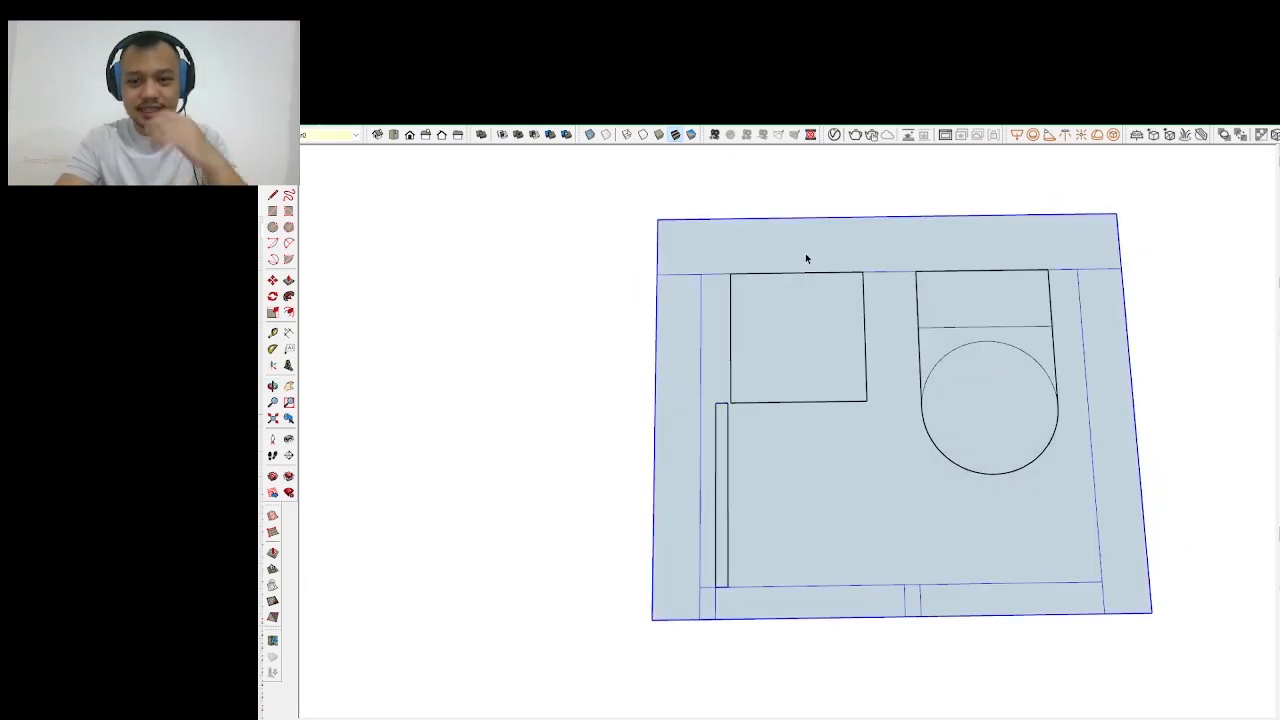
Open the wall group to inspect the face of the wall behind the fixtures, and close the group again
double_click(805, 258)
click(792, 258)
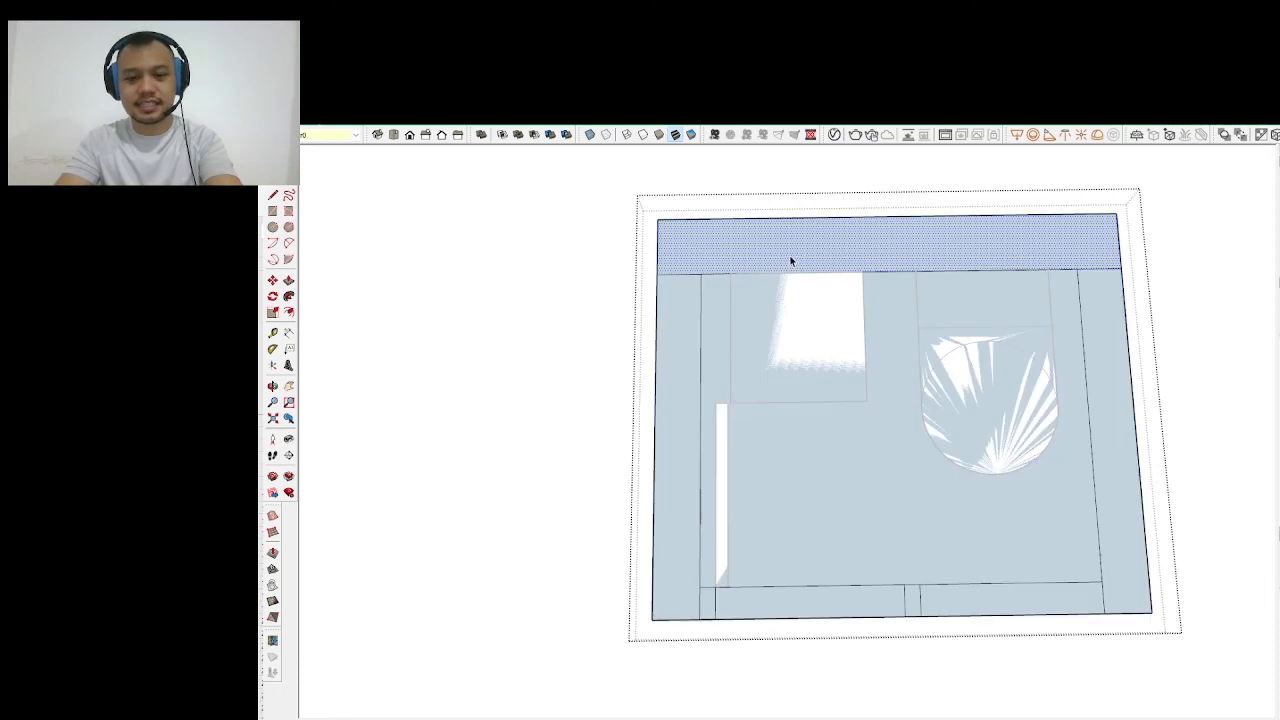
key(l)
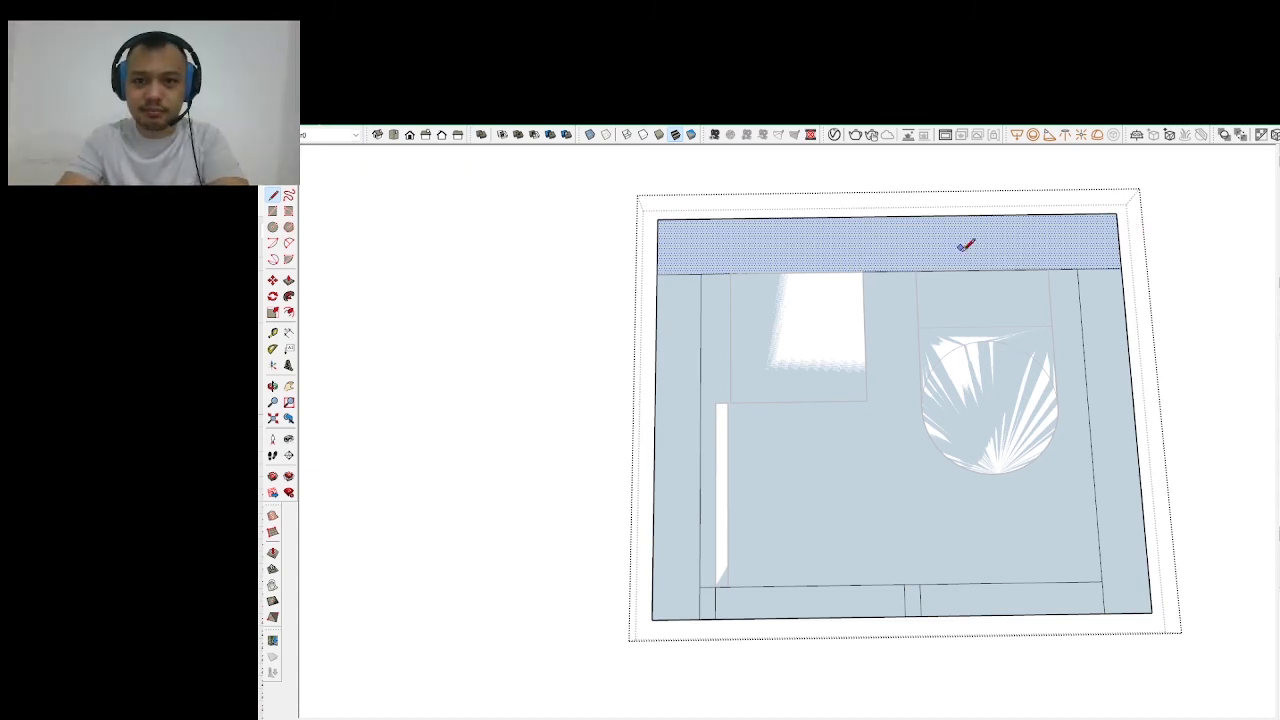
key(space)
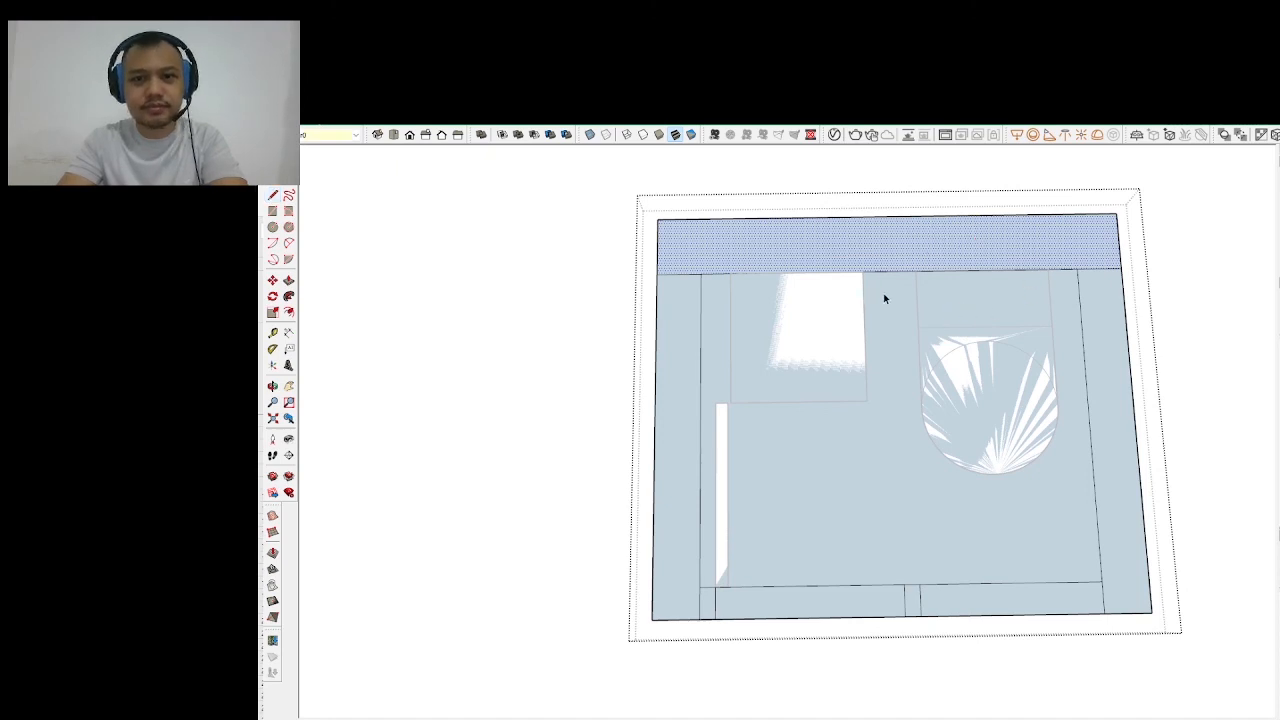
key(Escape)
scroll(1004, 324, down, 1)
drag(990, 251, 877, 257)
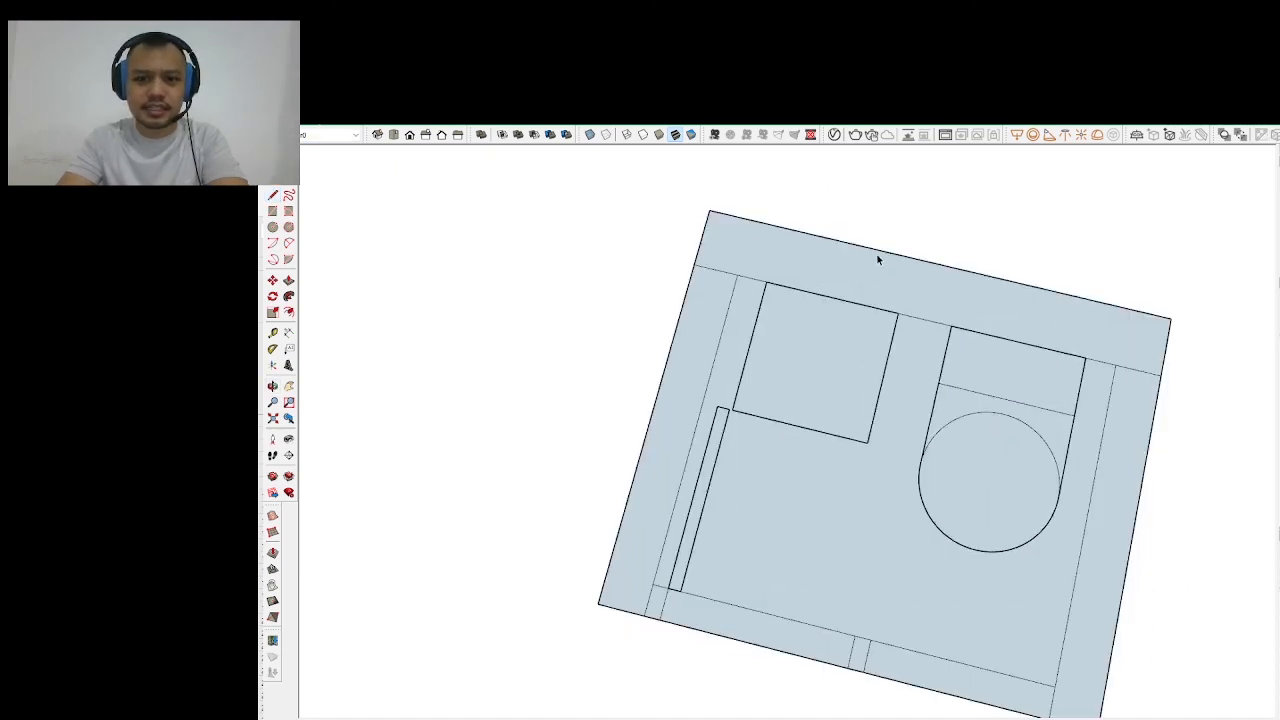
drag(966, 266, 908, 332)
drag(944, 316, 818, 505)
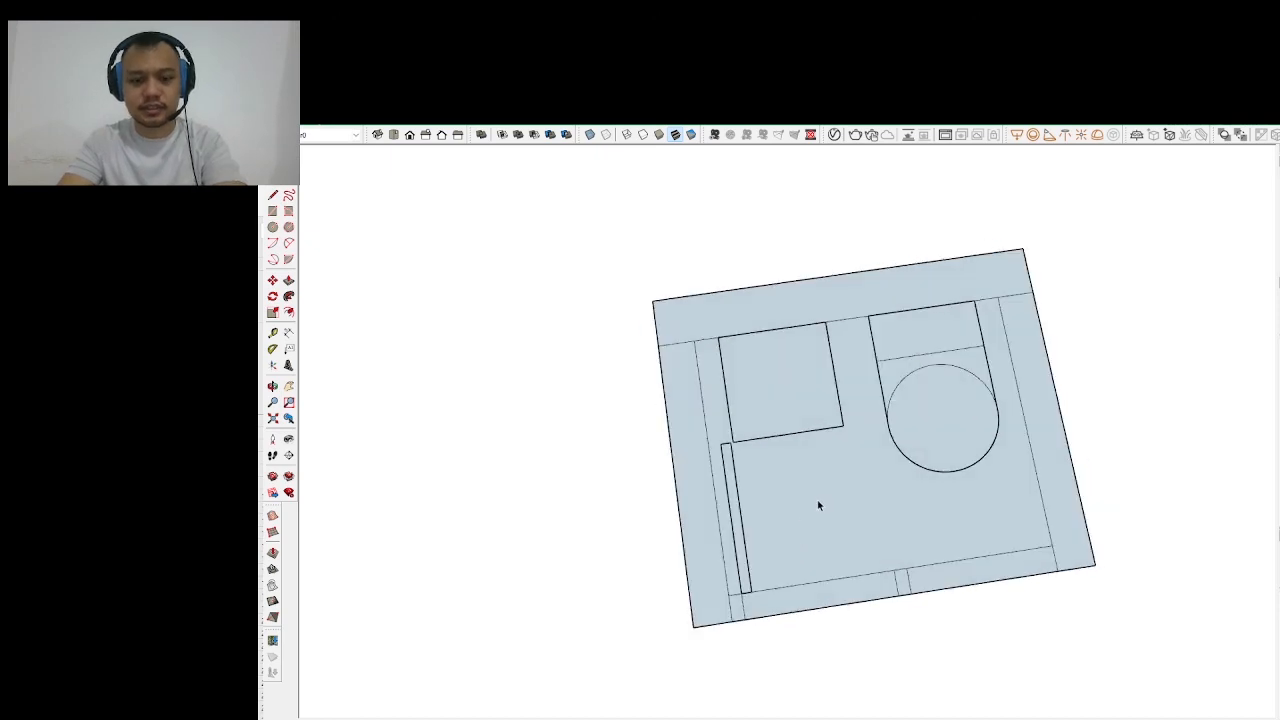
Draw a square with the Line tool on the free floor in front of the sink, extending past the door wall
key(l)
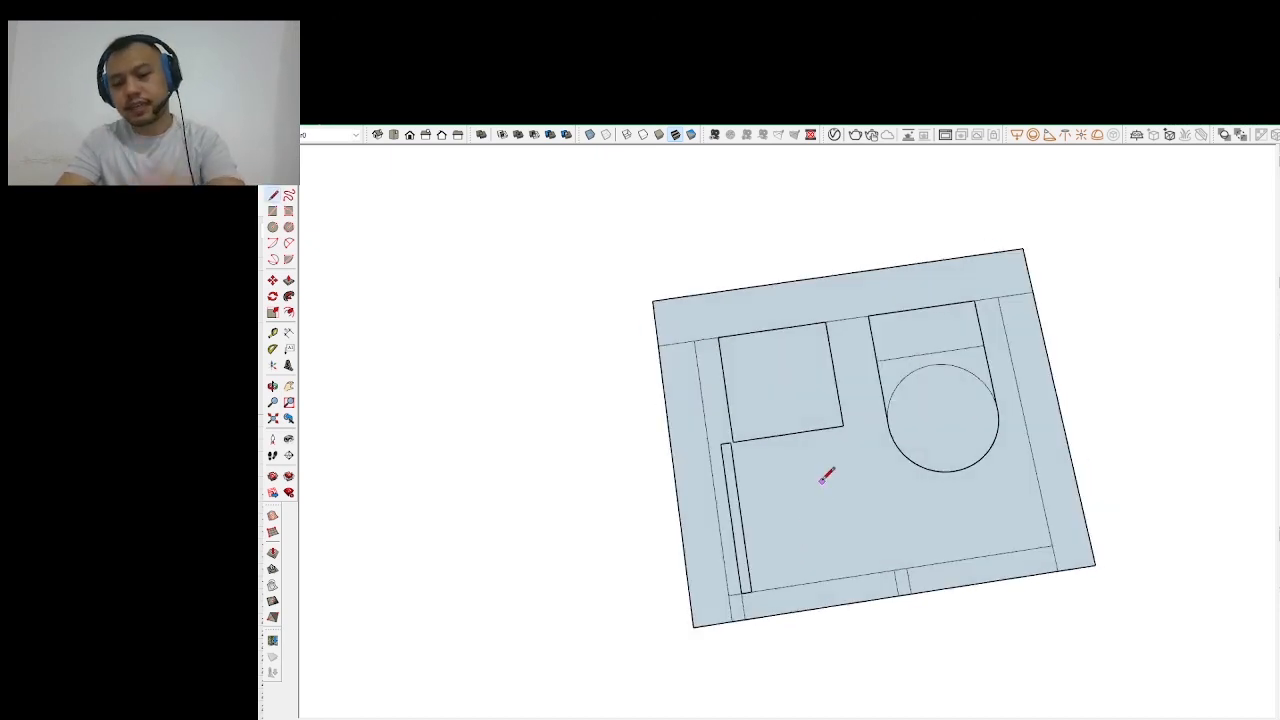
click(762, 482)
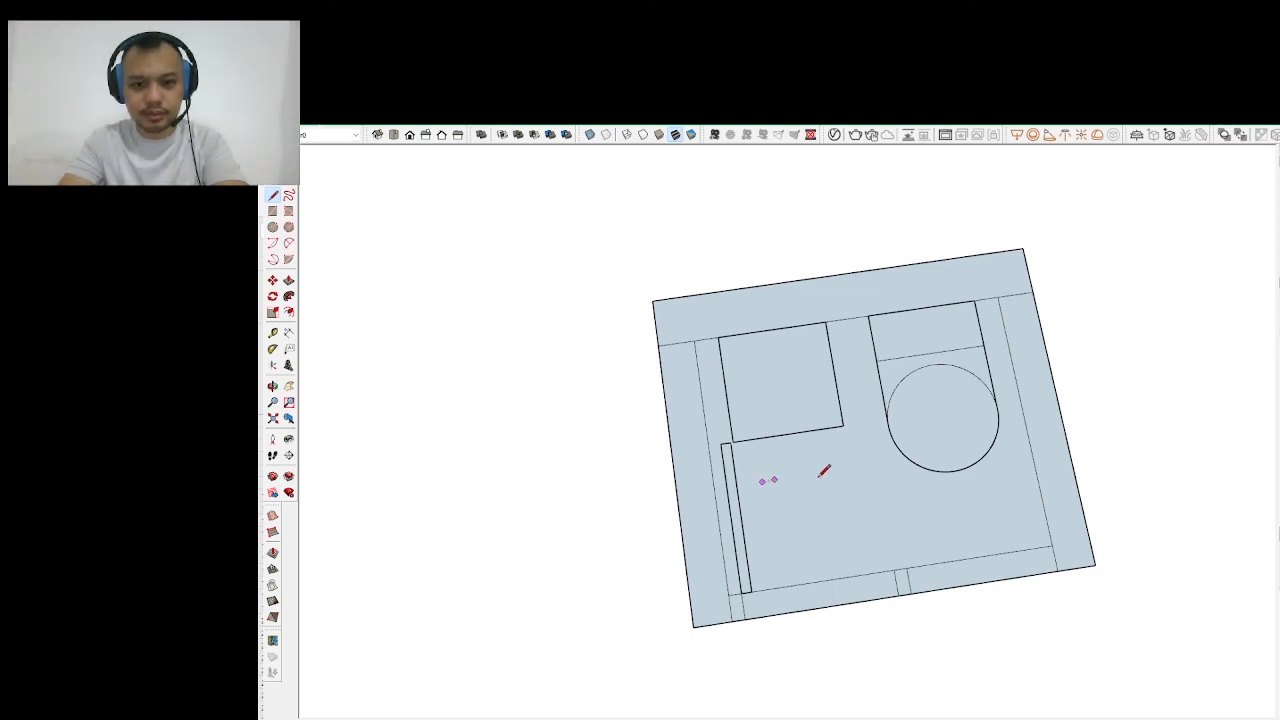
key(Escape)
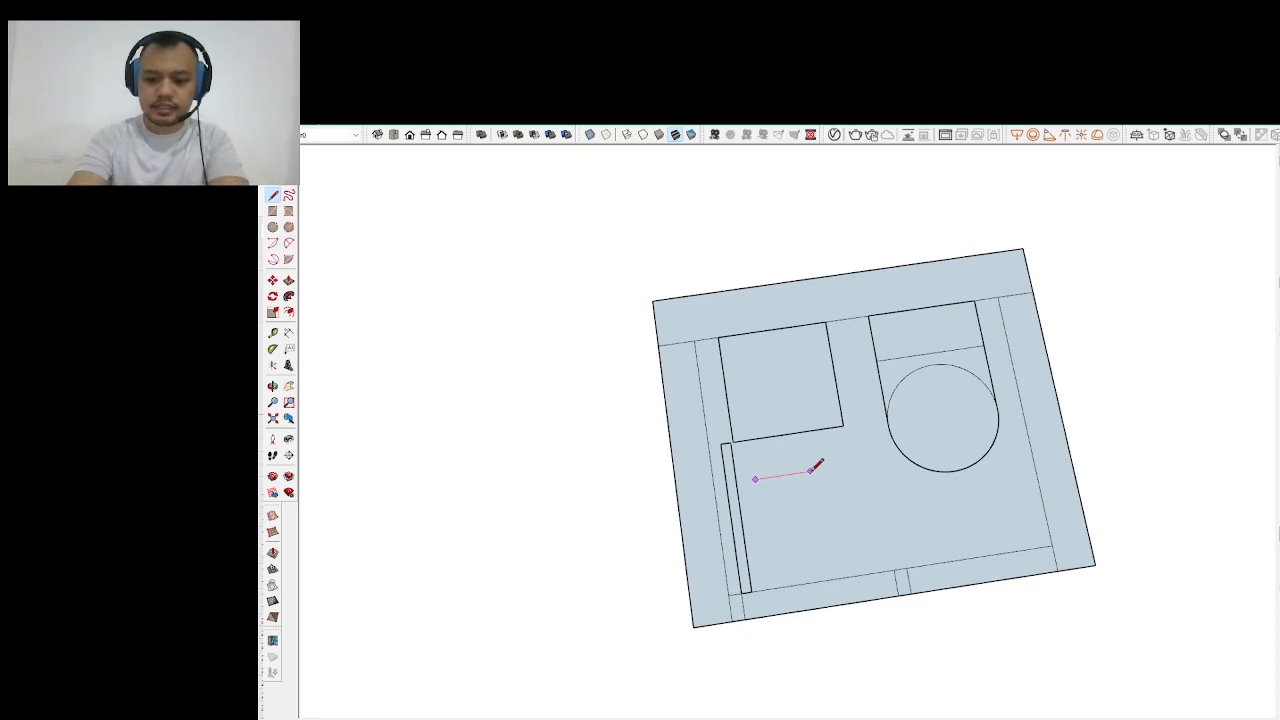
key(Return)
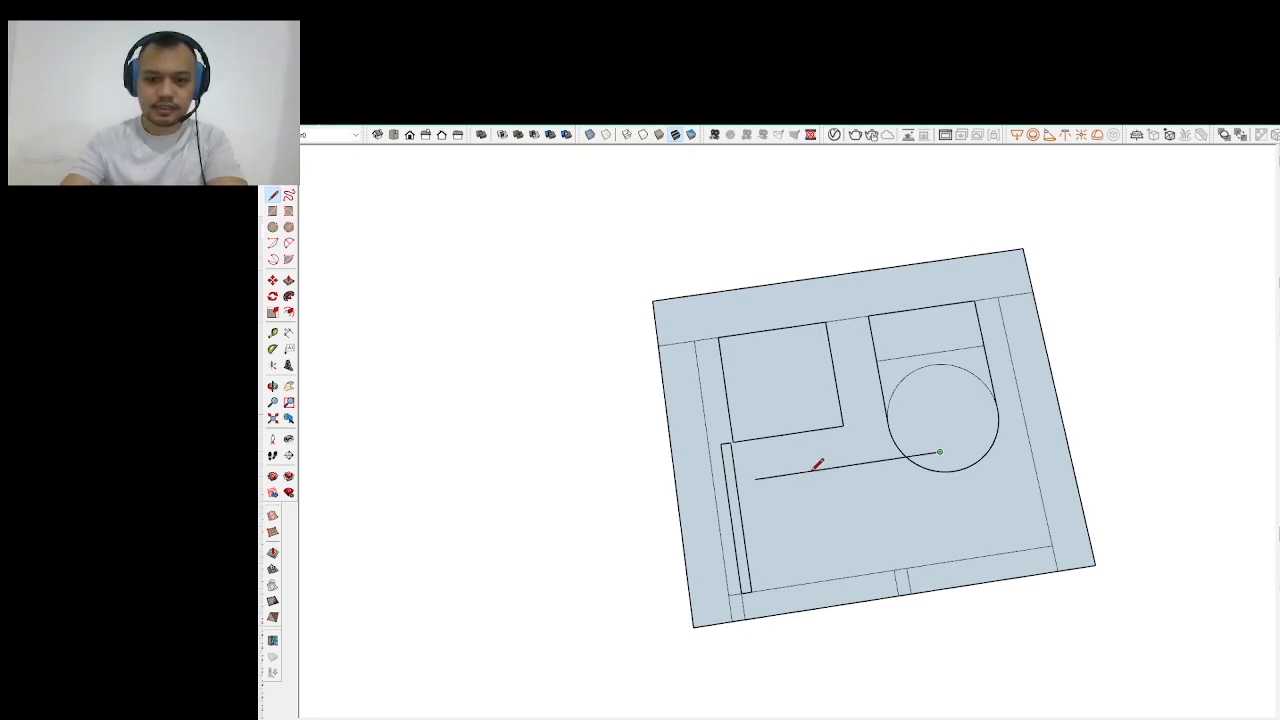
key(Escape)
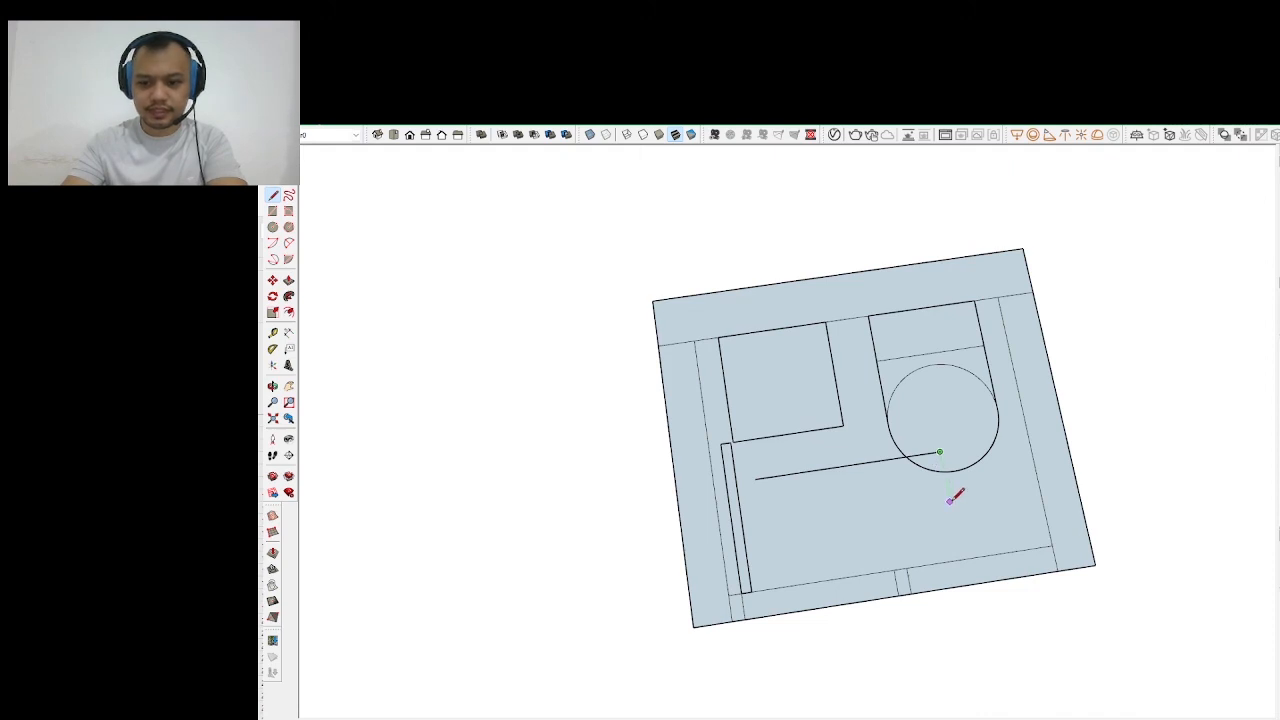
key(Return)
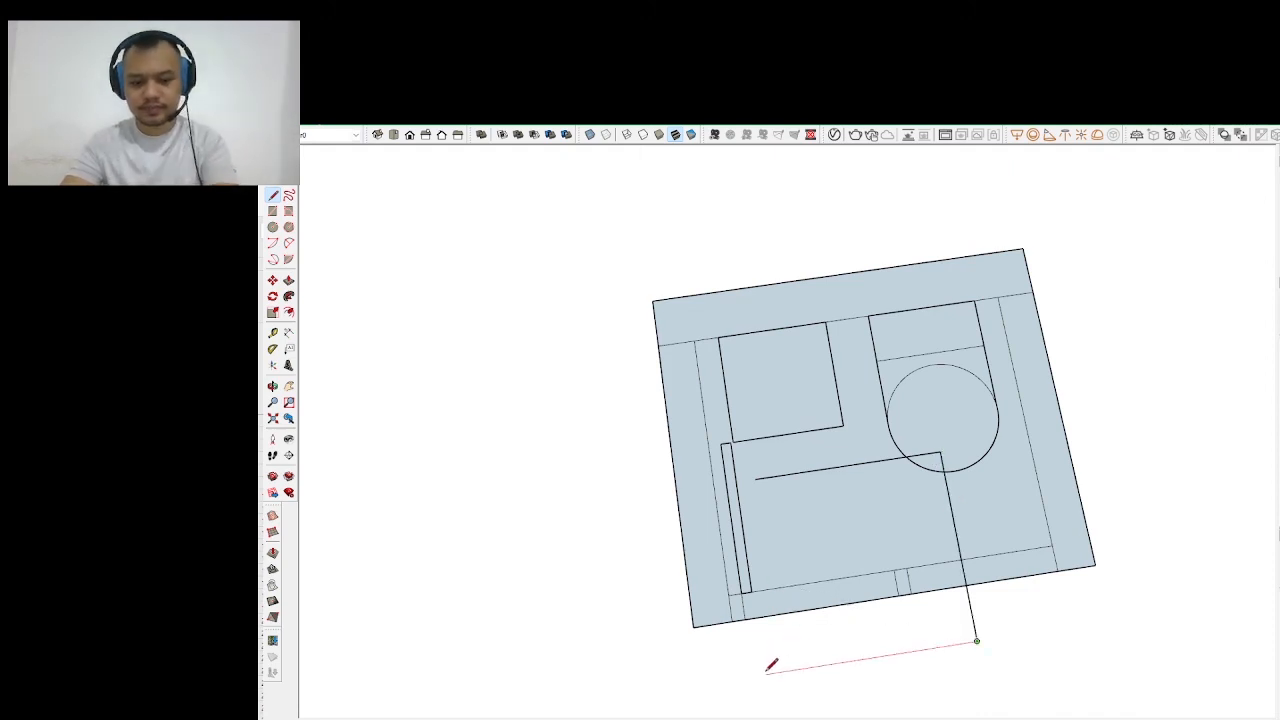
click(762, 470)
click(757, 479)
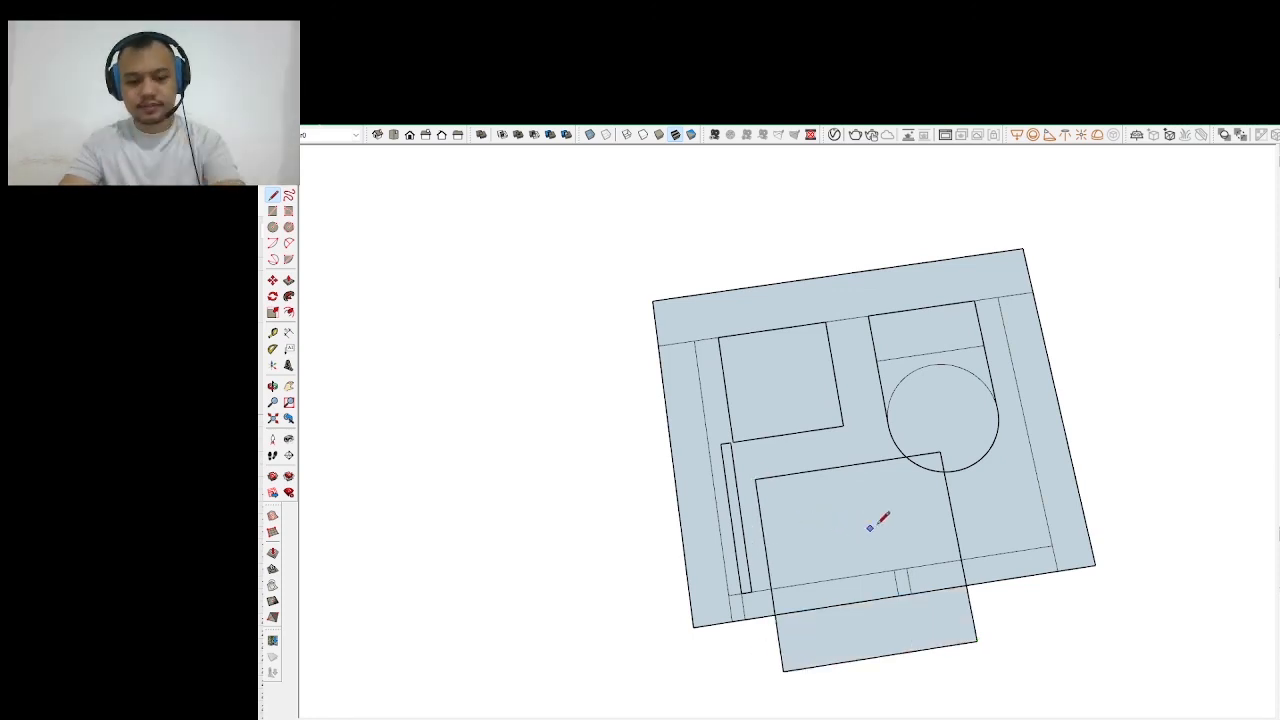
Draw a diagonal across the square and a circle centred on its midpoint, reaching the square's edge
click(783, 671)
click(940, 453)
key(c)
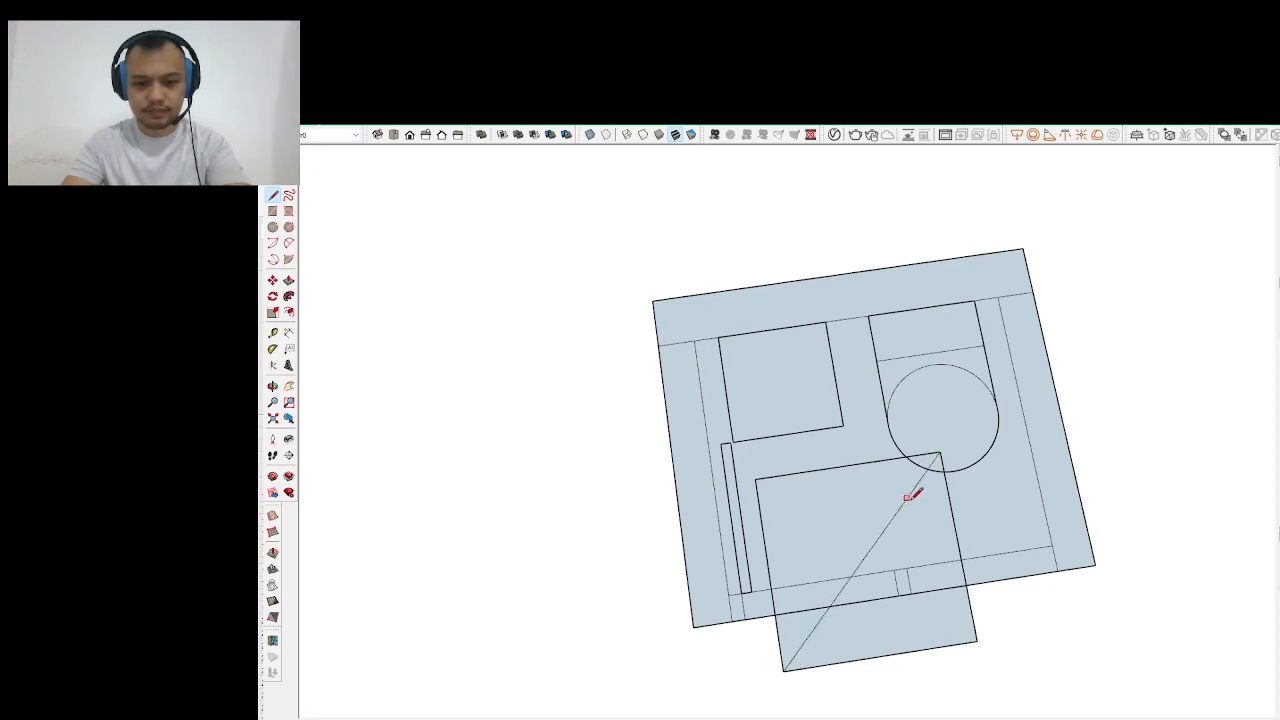
click(864, 557)
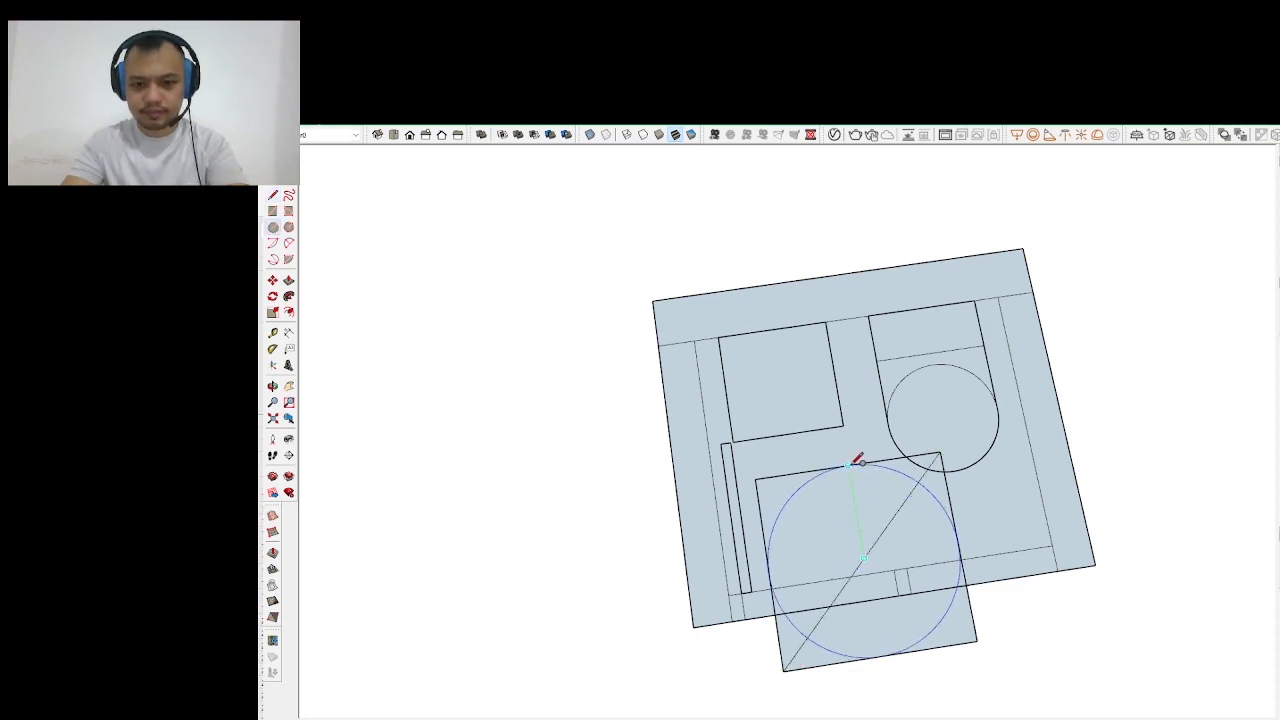
click(855, 458)
Erase the diagonal and the square's edges to leave only the circle, and select the circle's face
key(e)
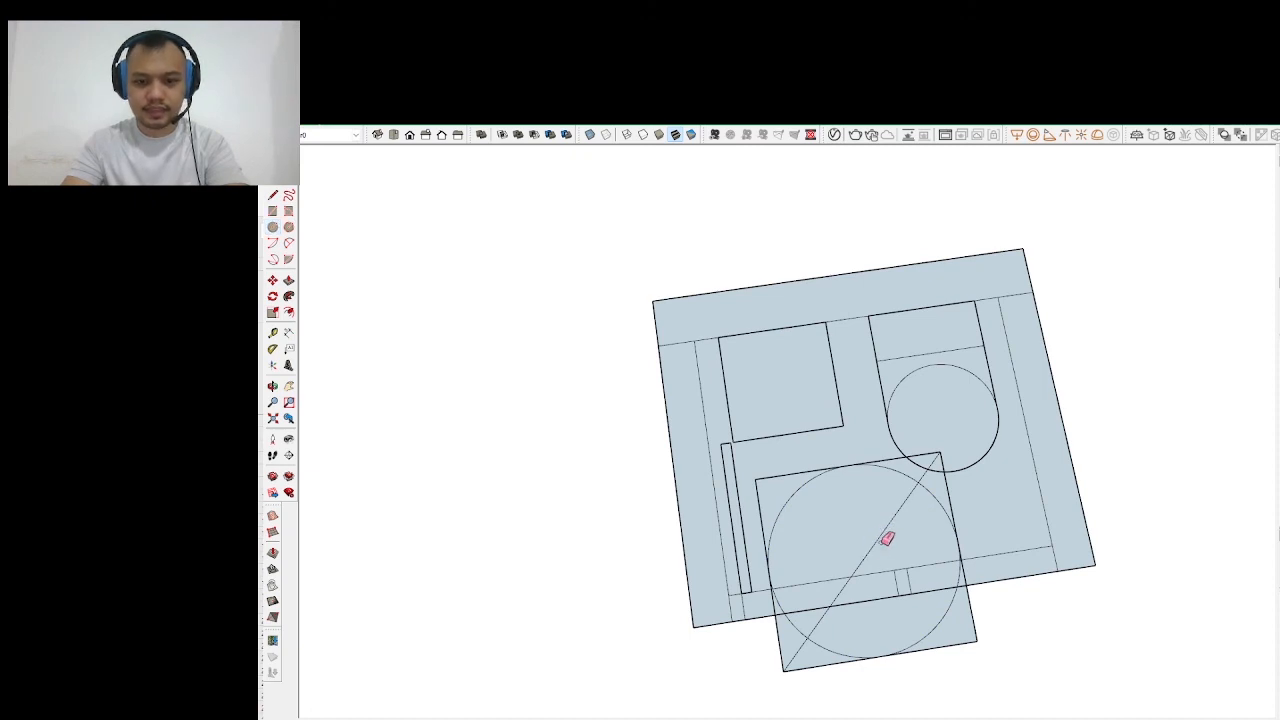
click(885, 530)
mouse_move(765, 497)
mouse_down()
mouse_move(771, 466)
mouse_move(946, 446)
mouse_move(978, 595)
mouse_move(971, 646)
mouse_move(809, 669)
mouse_move(777, 660)
mouse_move(805, 642)
mouse_up()
scroll(853, 607, down, 1)
drag(853, 607, 791, 614)
key(space)
scroll(793, 634, up, 2)
click(792, 638)
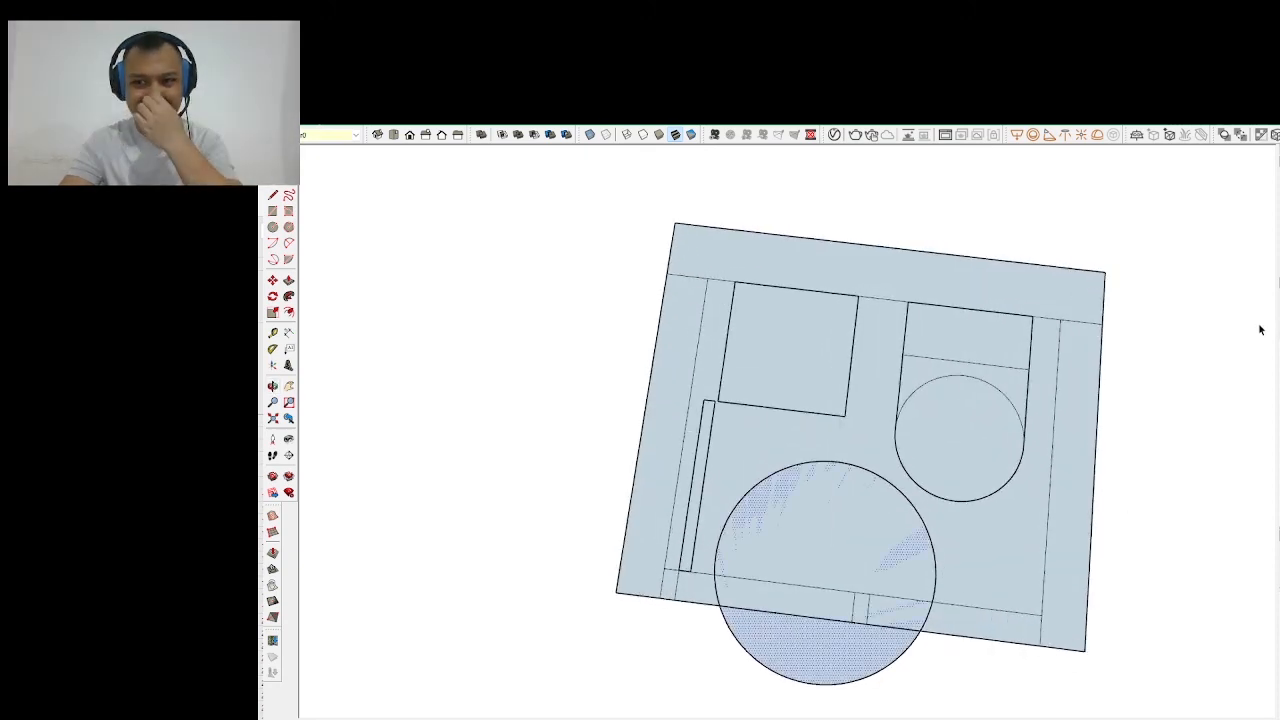
Try to move the circle towards the toilet, and undo everything back to the layout without circle and square
key(m)
drag(814, 577, 876, 512)
key(ctrl+z)
key(ctrl+z)
key(ctrl+z)
key(ctrl+z)
key(ctrl+z)
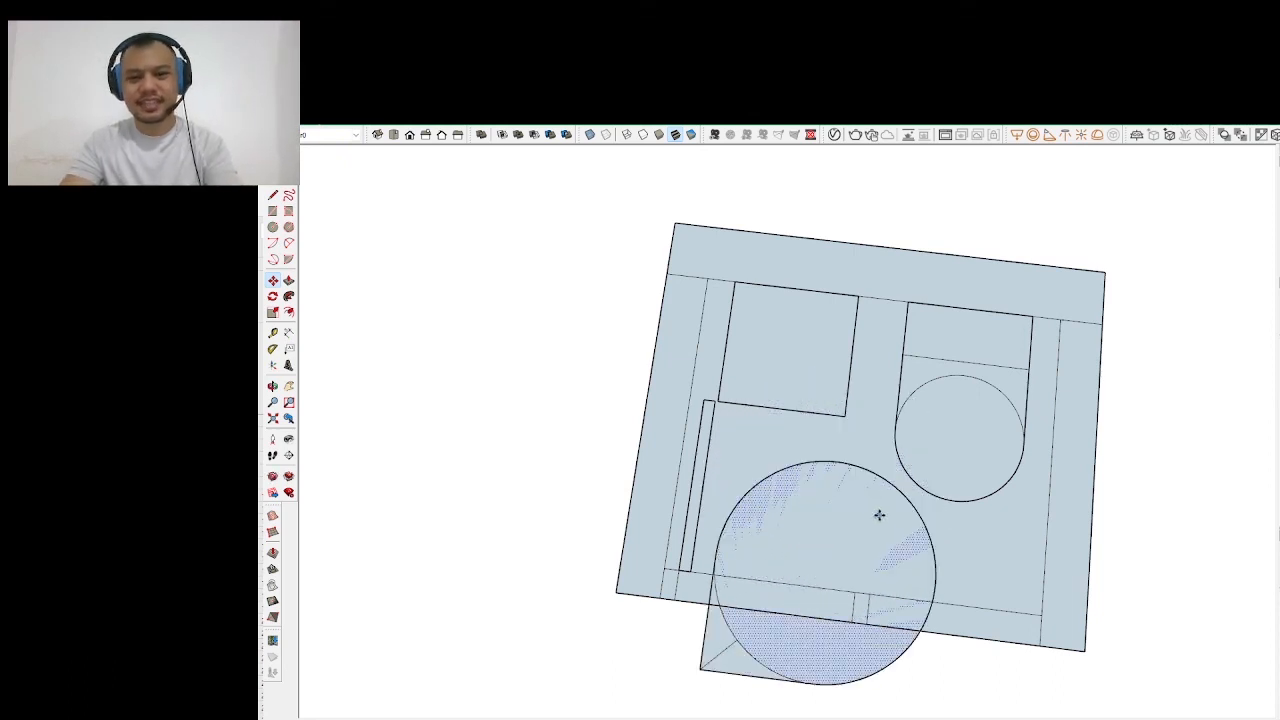
key(ctrl+z)
key(ctrl+z)
key(ctrl+z)
key(ctrl+z)
key(ctrl+z)
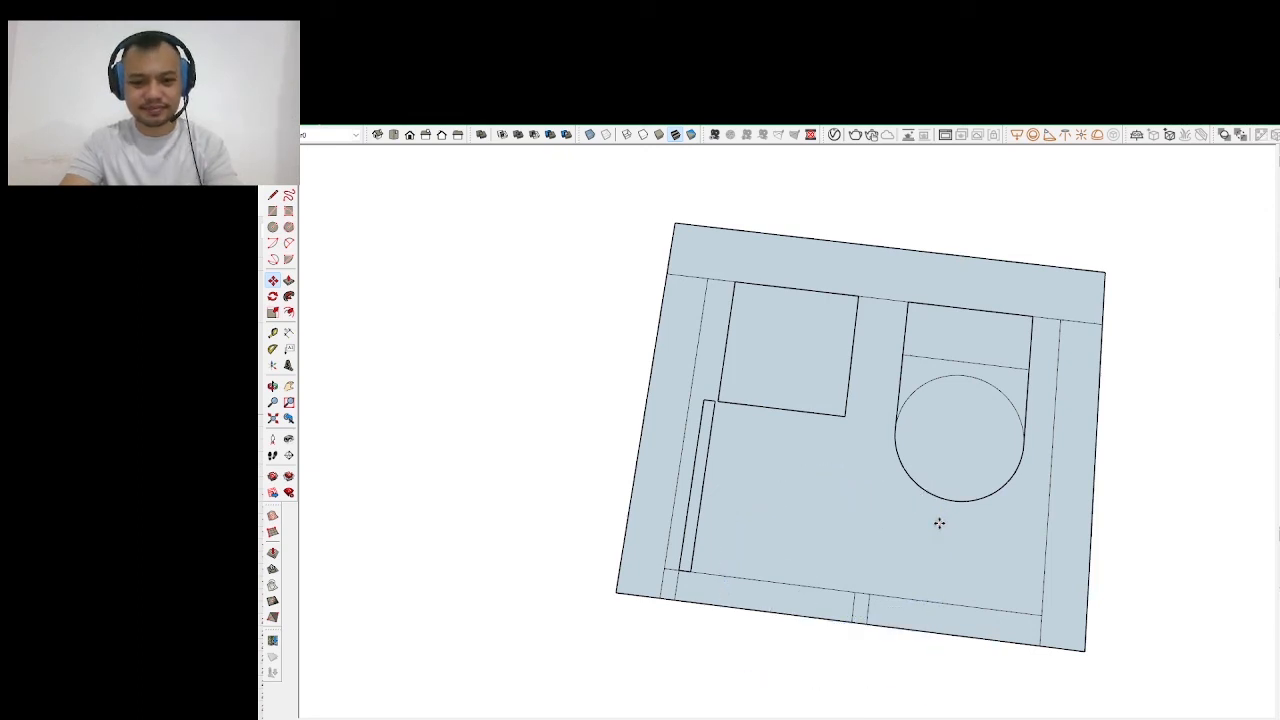
Switch to Excel and undo the remaining scratch calculation in cell AC13
drag(746, 543, 860, 503)
key(m)
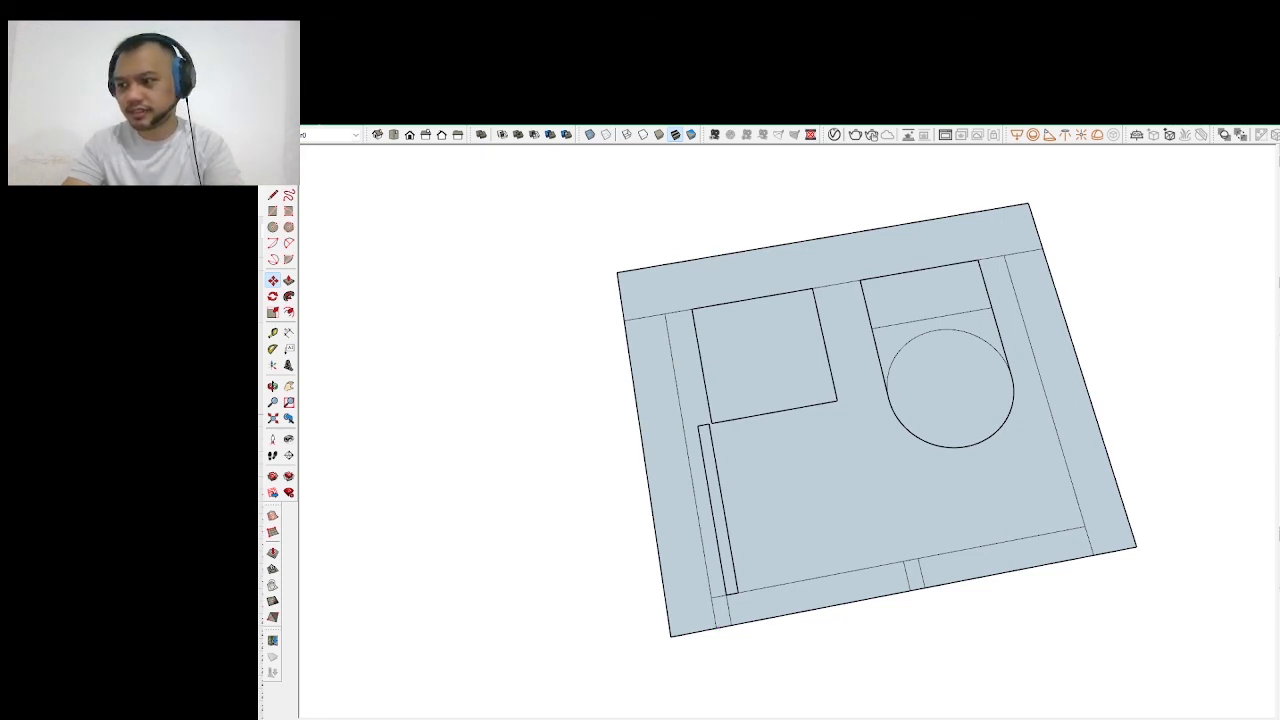
key(alt+Tab)
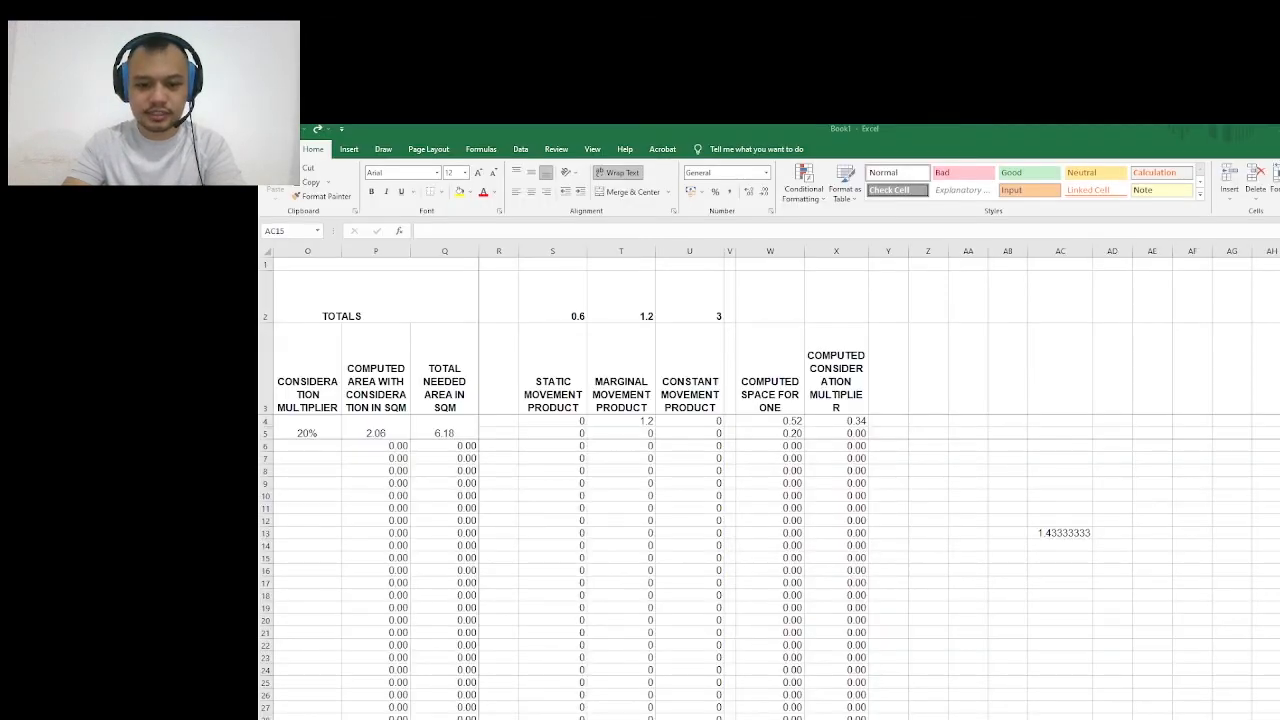
click(1060, 557)
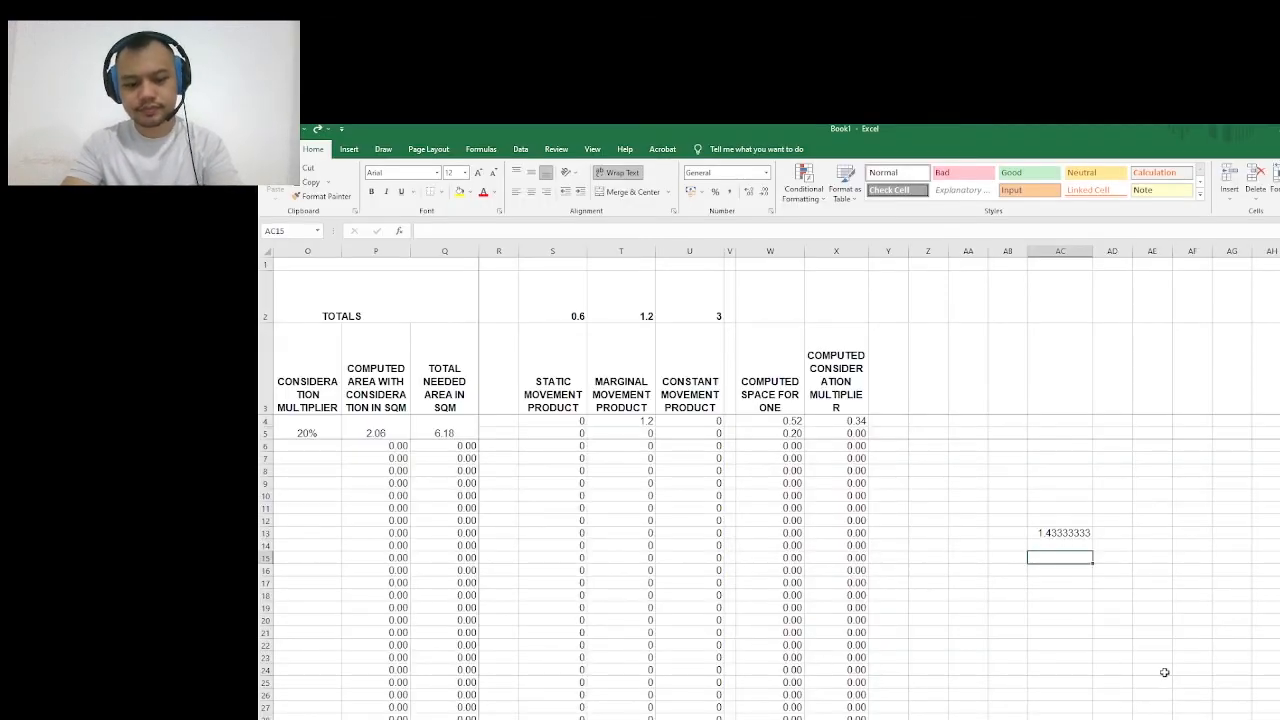
key(ctrl+z)
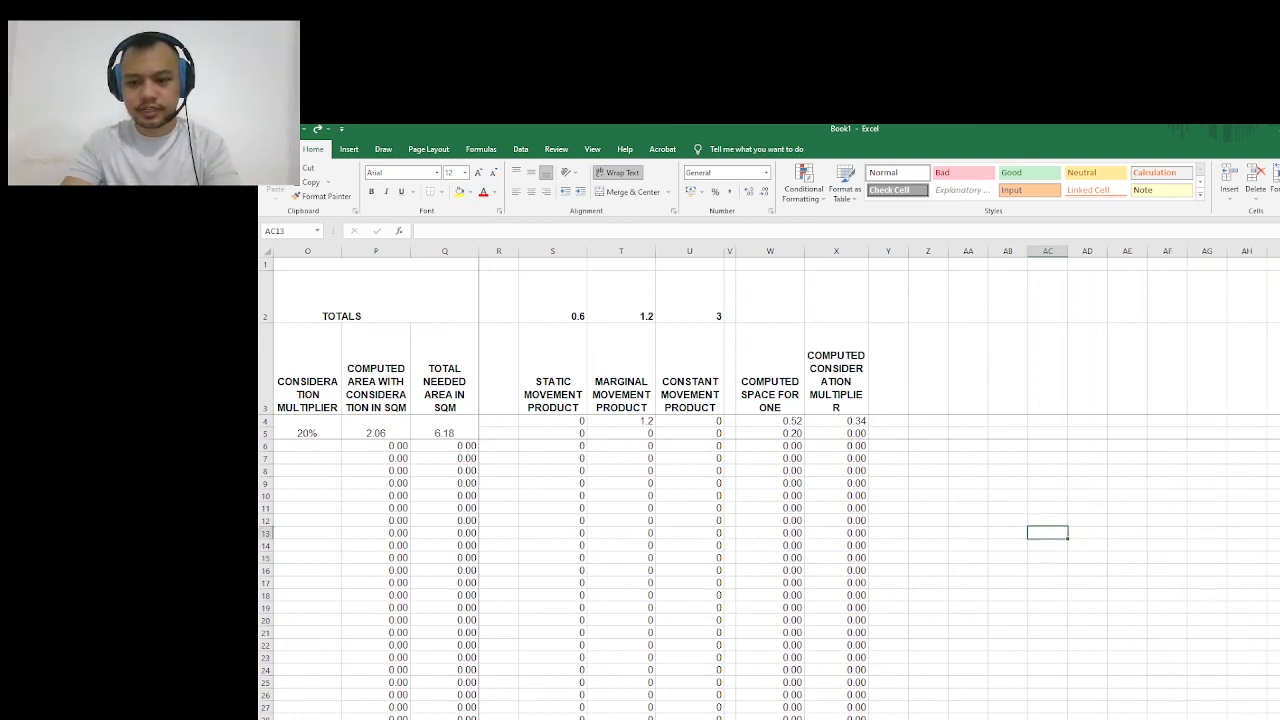
Review the toilet row's marginal movement user count in F4 and its total user area in H4
scroll(770, 480, left, 8)
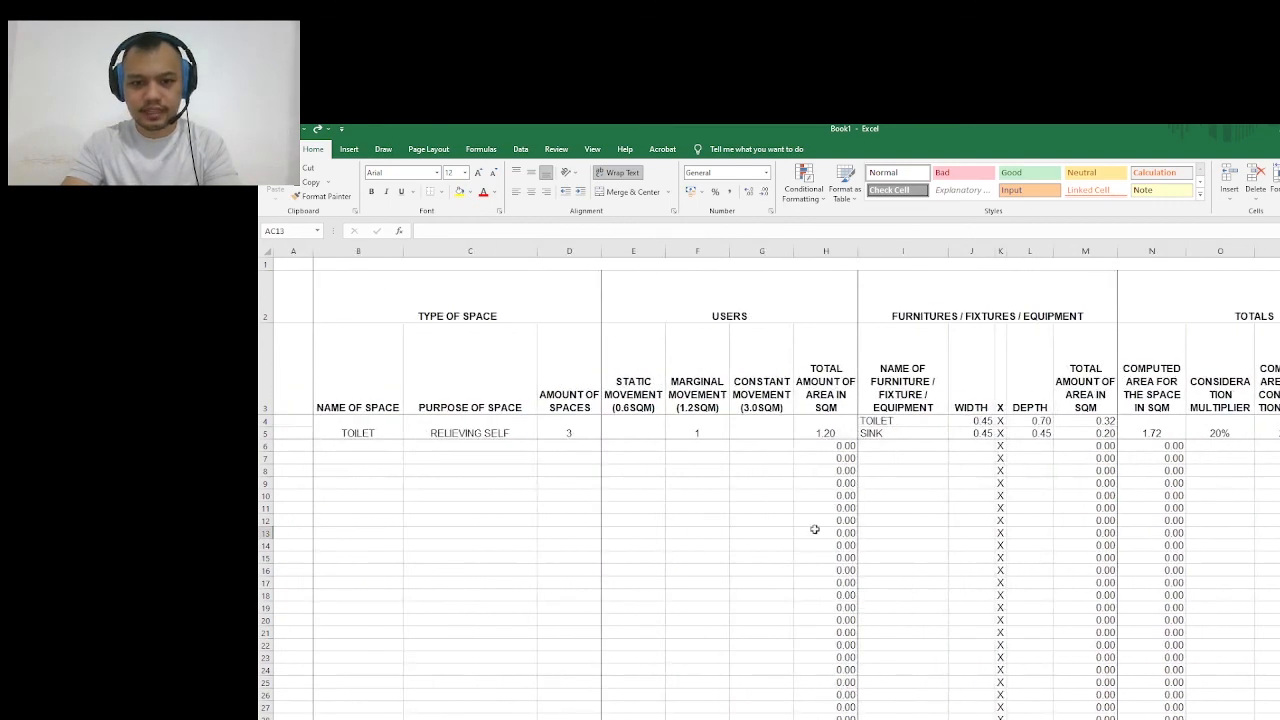
click(823, 432)
click(700, 430)
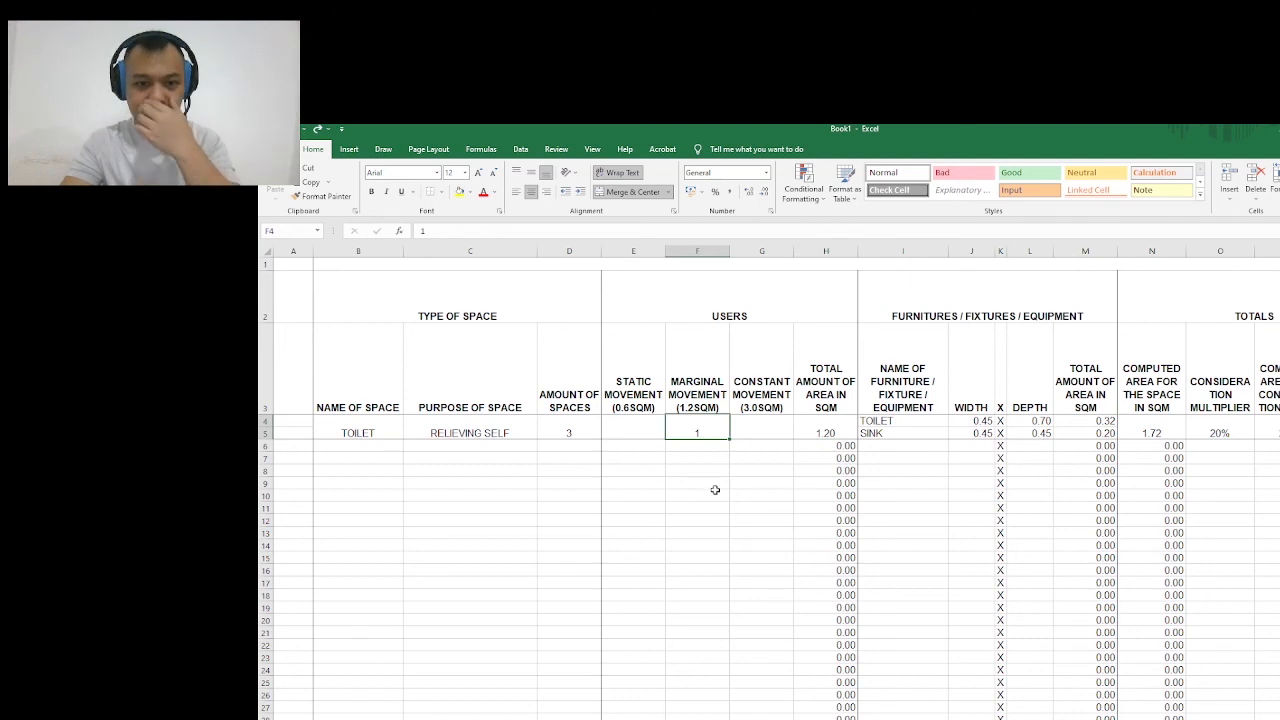
click(840, 430)
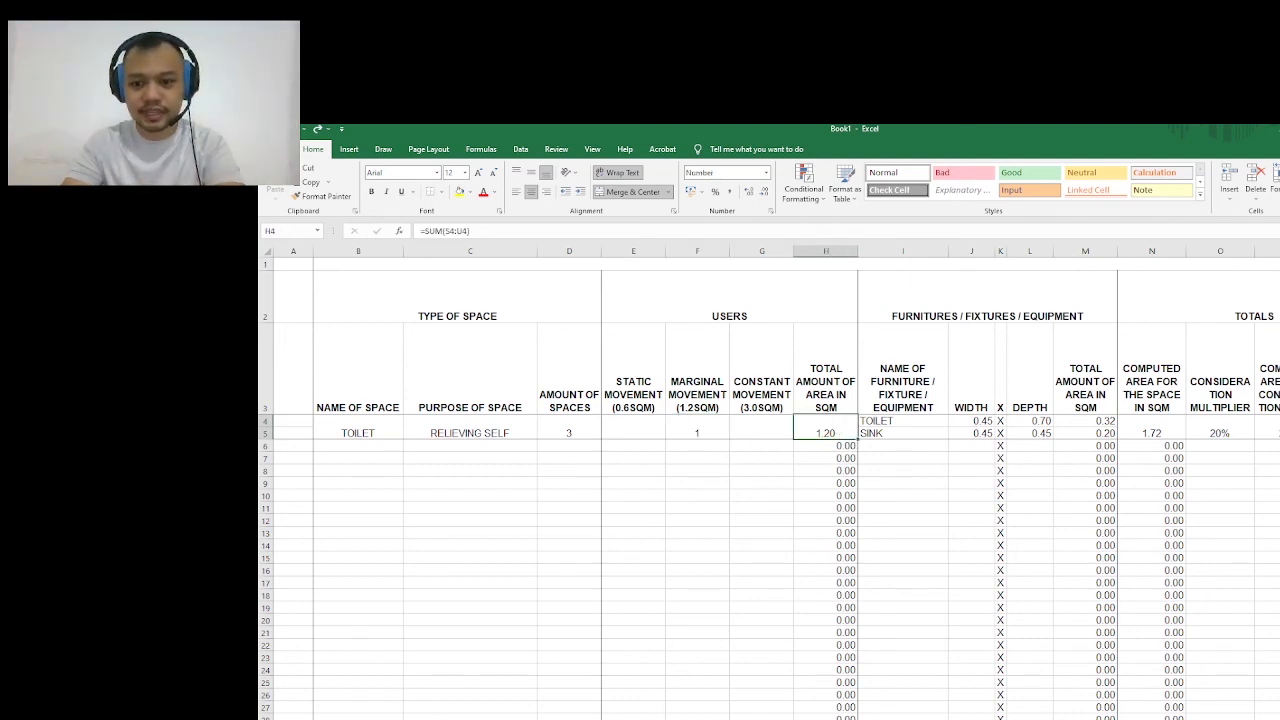
Switch back to SketchUp, cancel the Move command and view the toilet layout with nothing selected
key(alt+Tab)
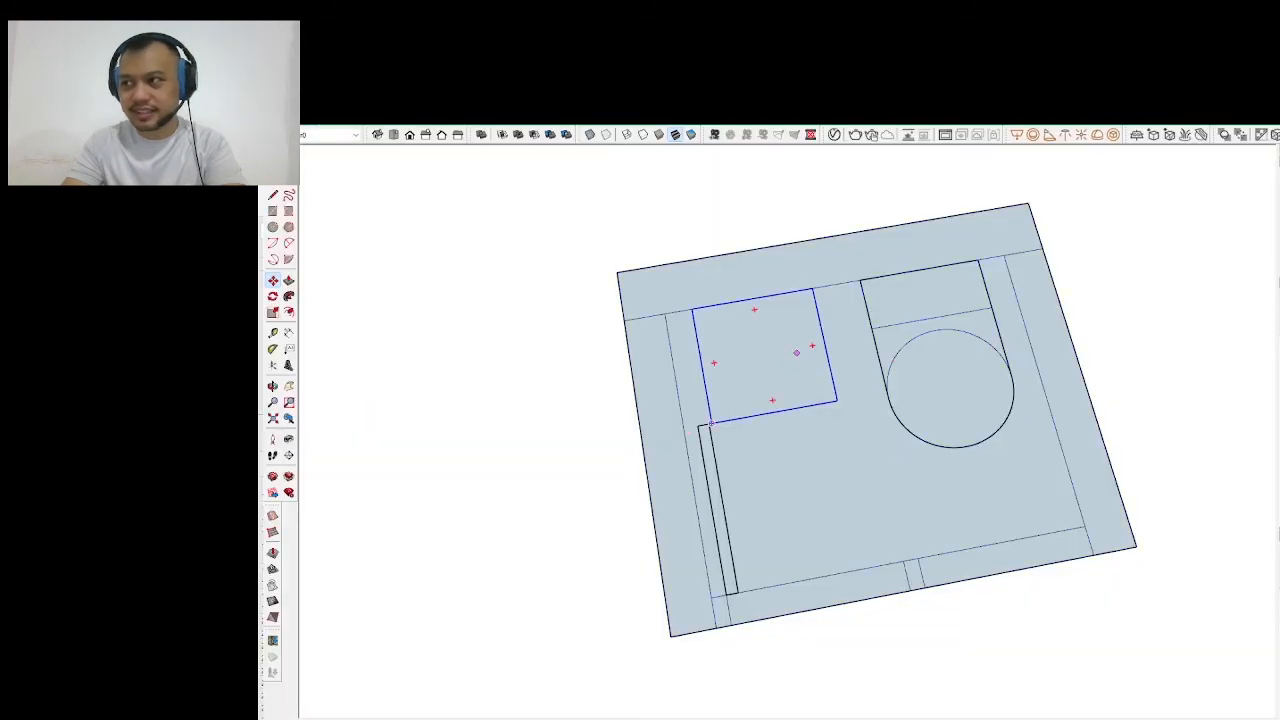
click(862, 443)
key(Escape)
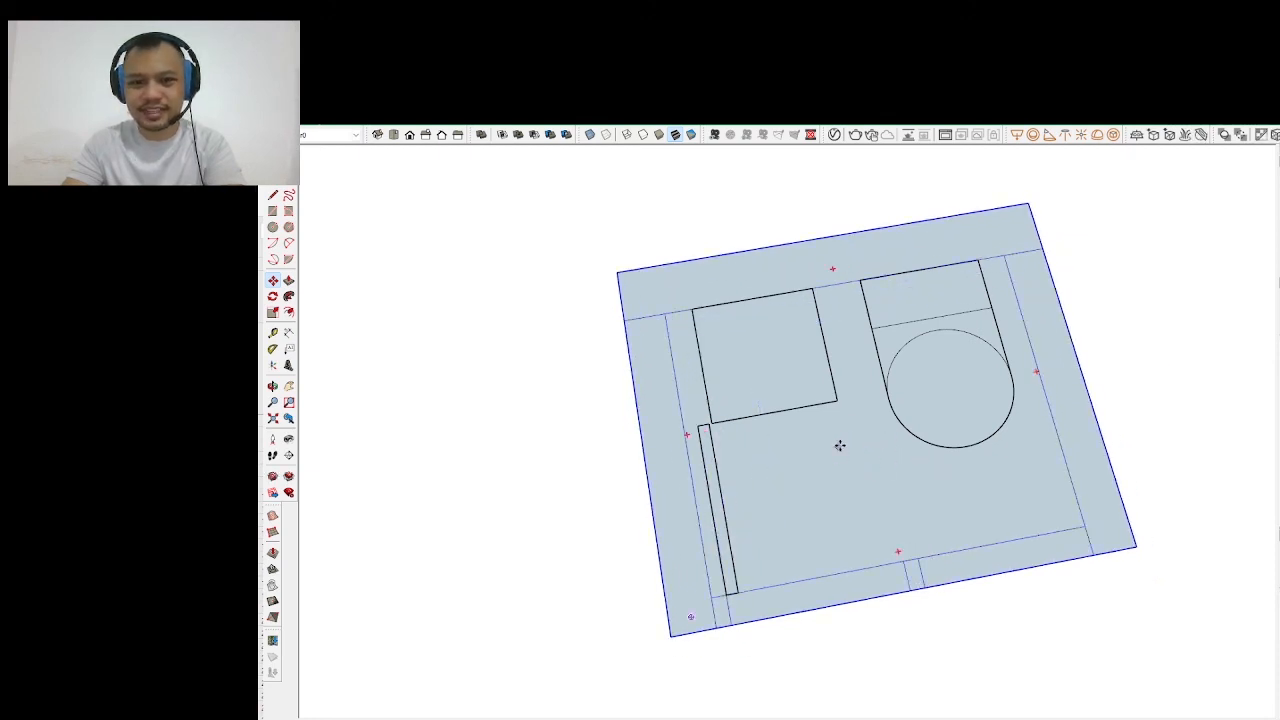
key(space)
key(Escape)
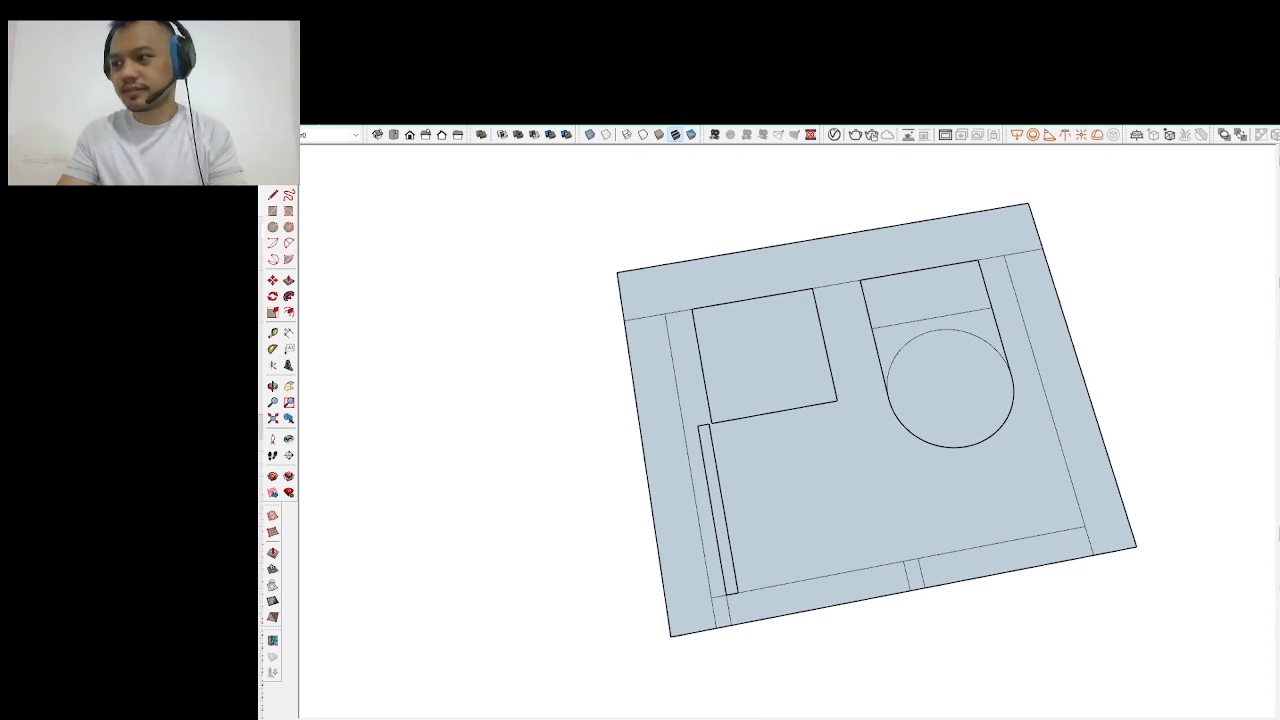
Switch to Excel and set the toilet row's consideration multiplier in O4 to 0% to compare the computed areas
key(alt+Tab)
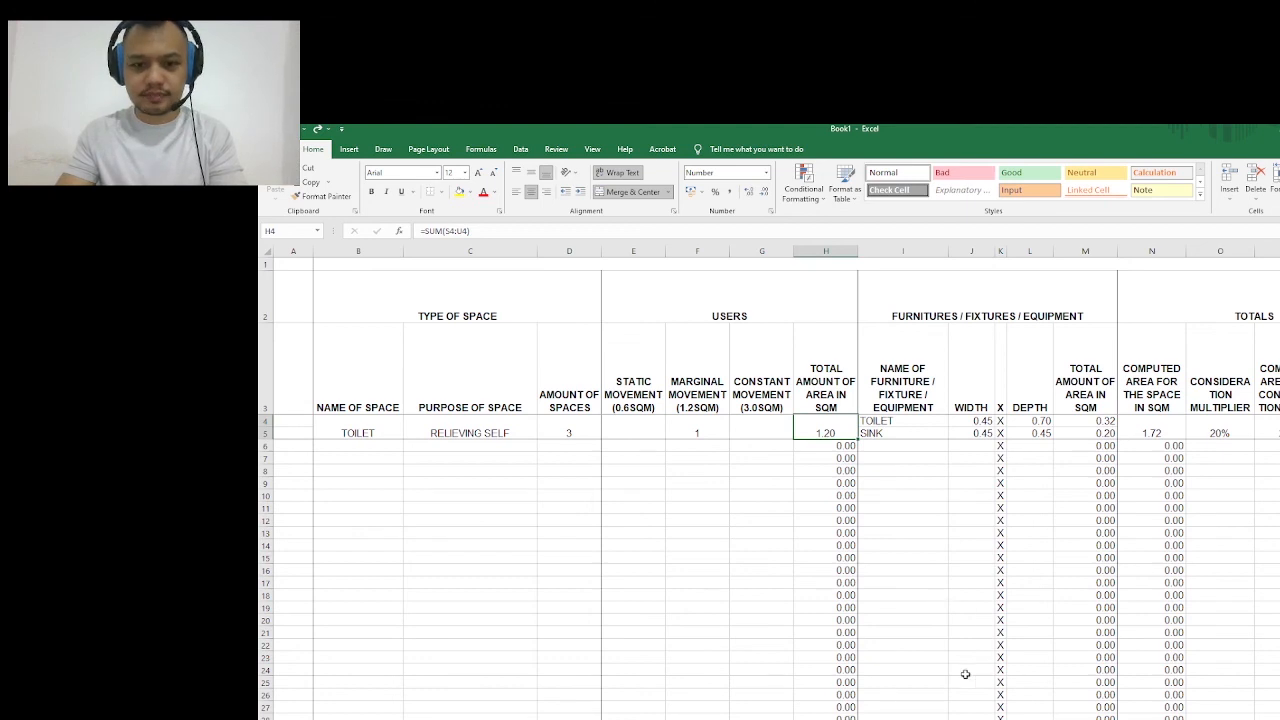
click(1220, 432)
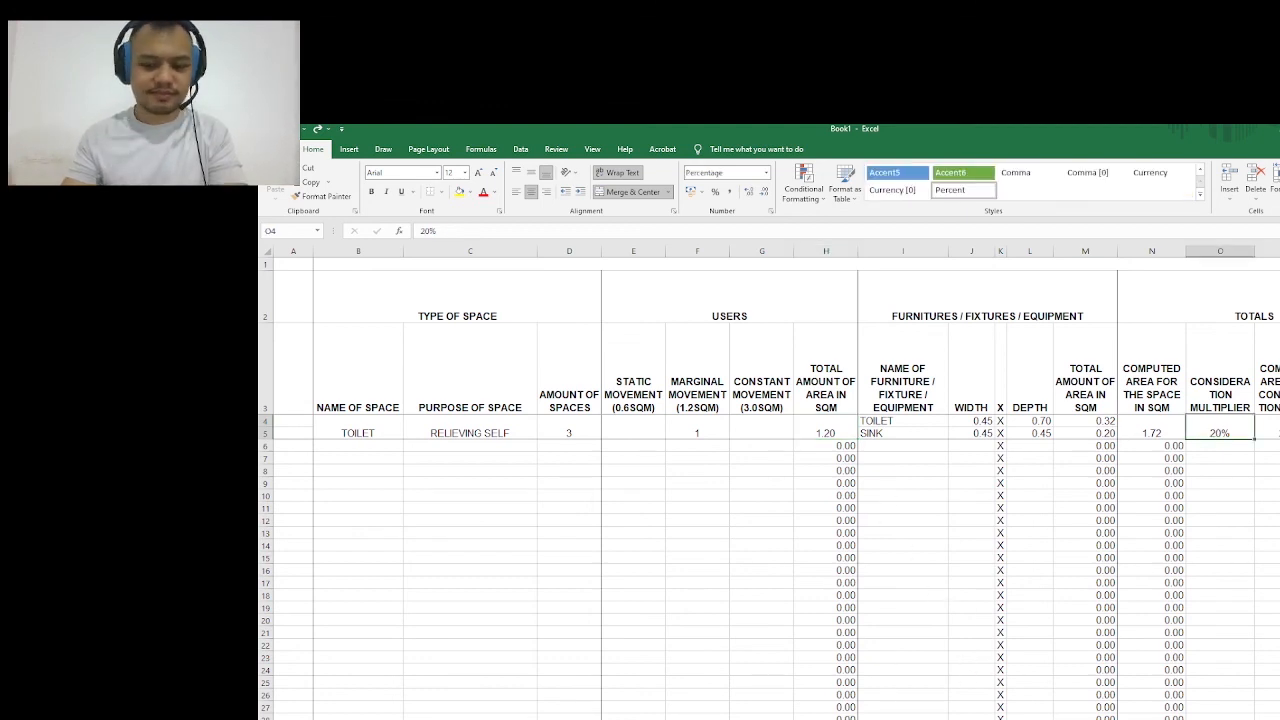
text(0)
key(Return)
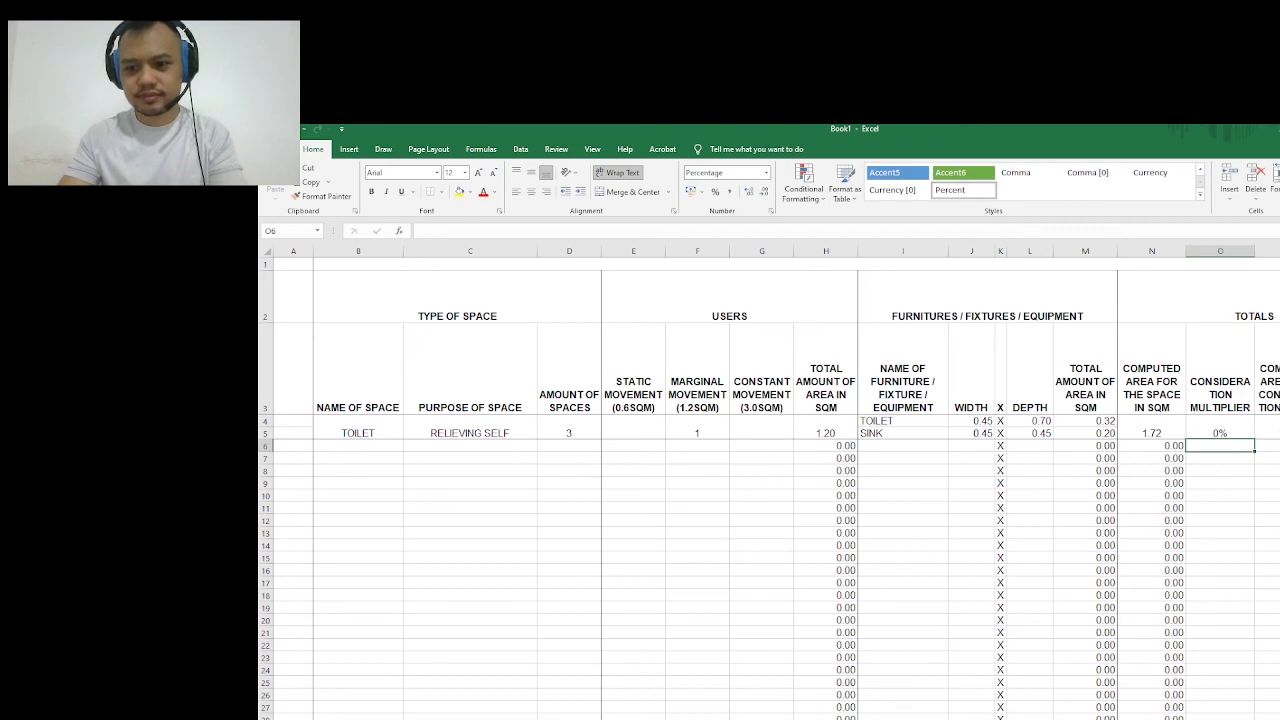
scroll(1180, 566, right, 3)
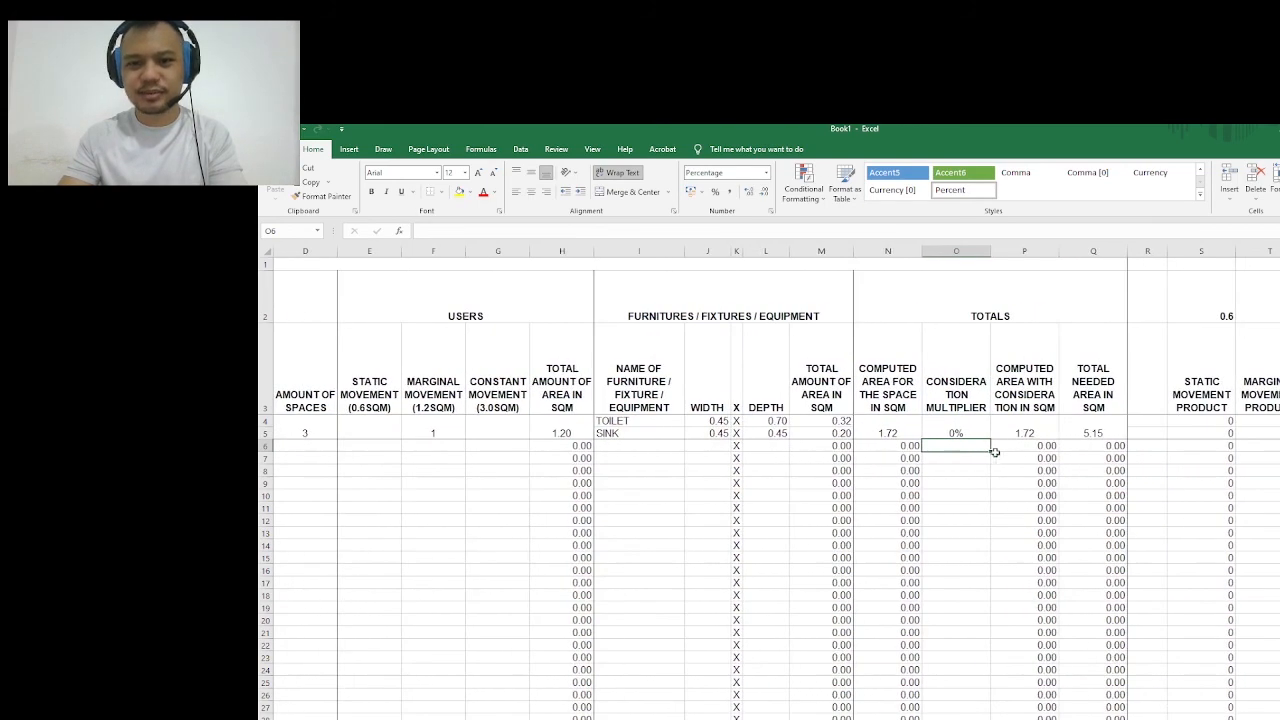
Restore the toilet row's consideration multiplier to 20% and review the movement product and computed space columns
click(958, 432)
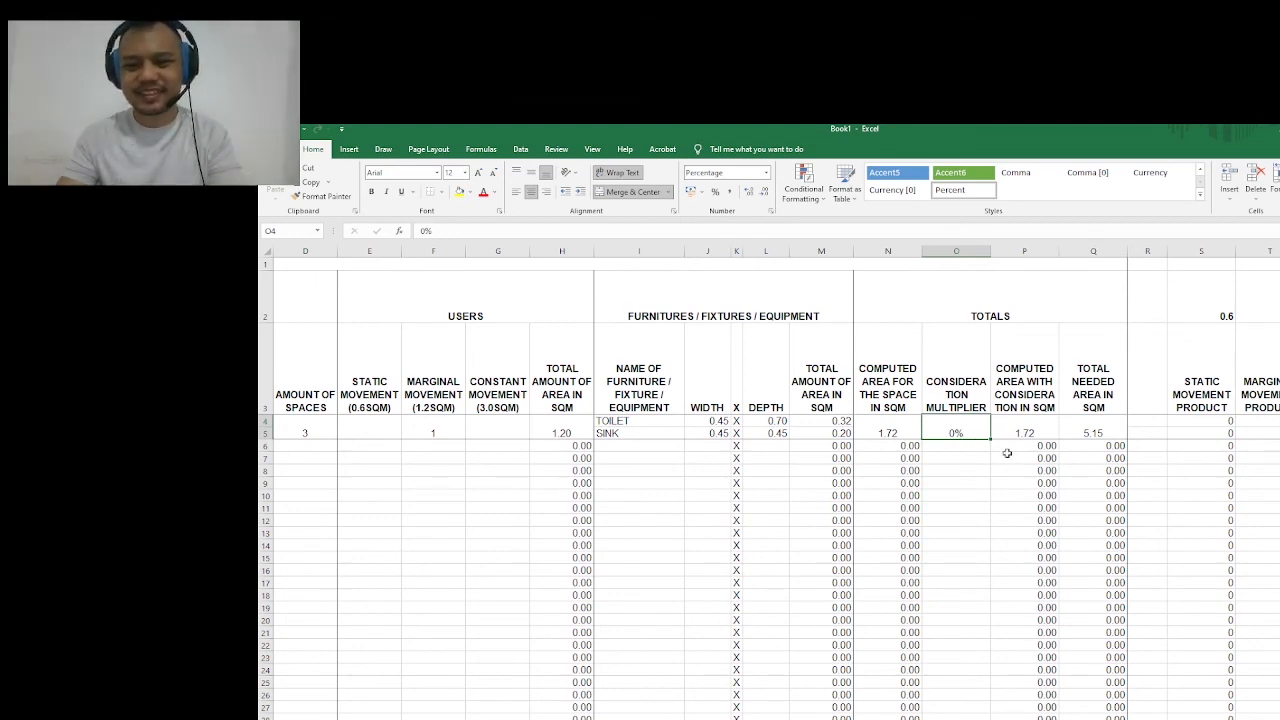
text(20)
key(Return)
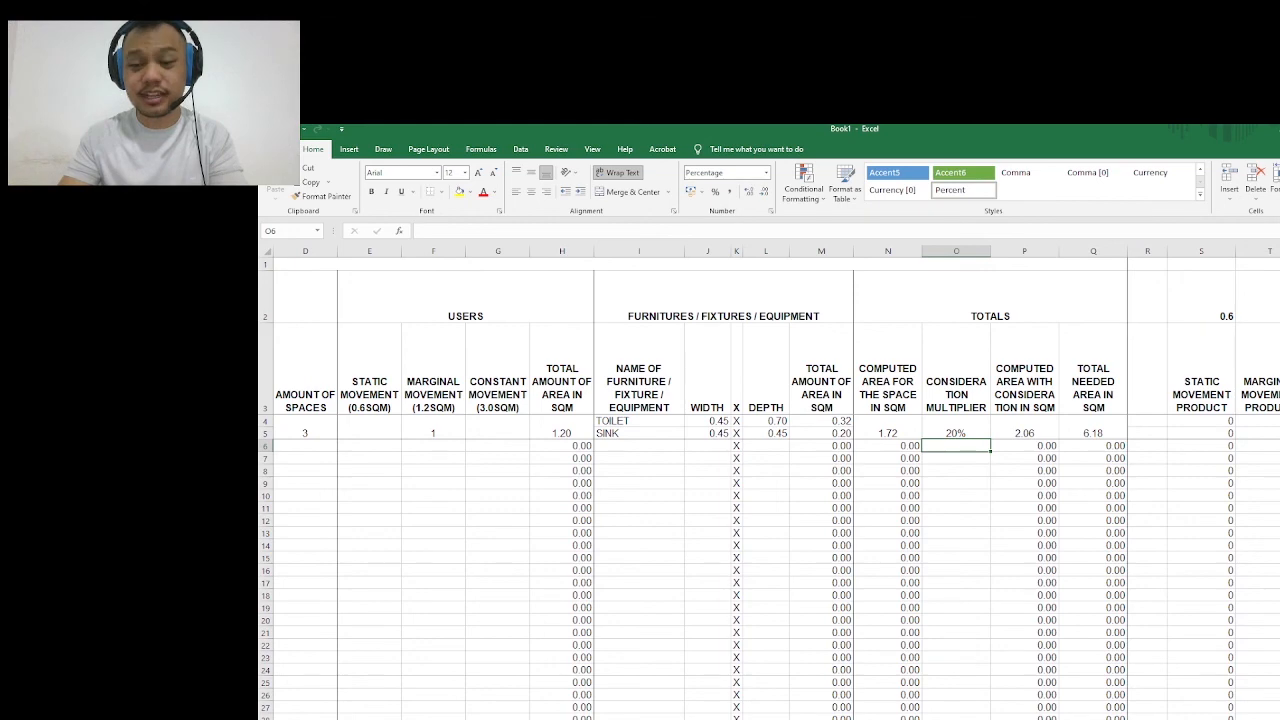
scroll(1153, 717, right, 2)
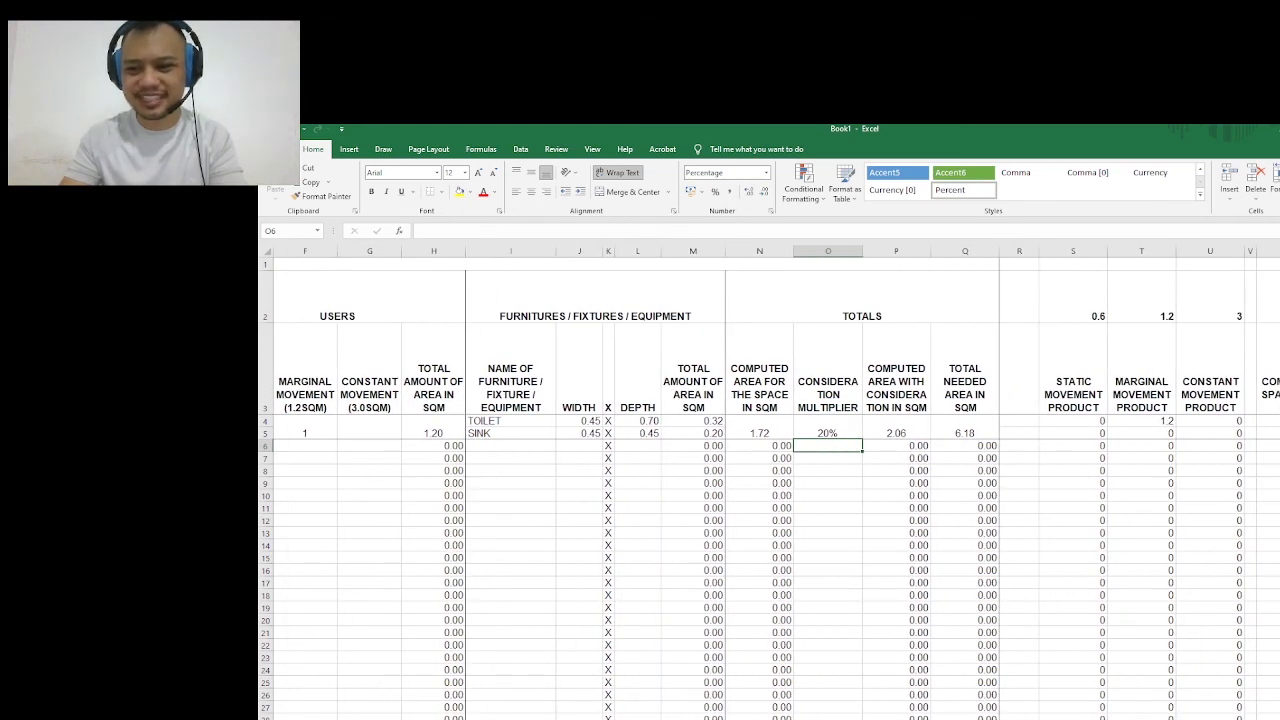
scroll(776, 483, right, 4)
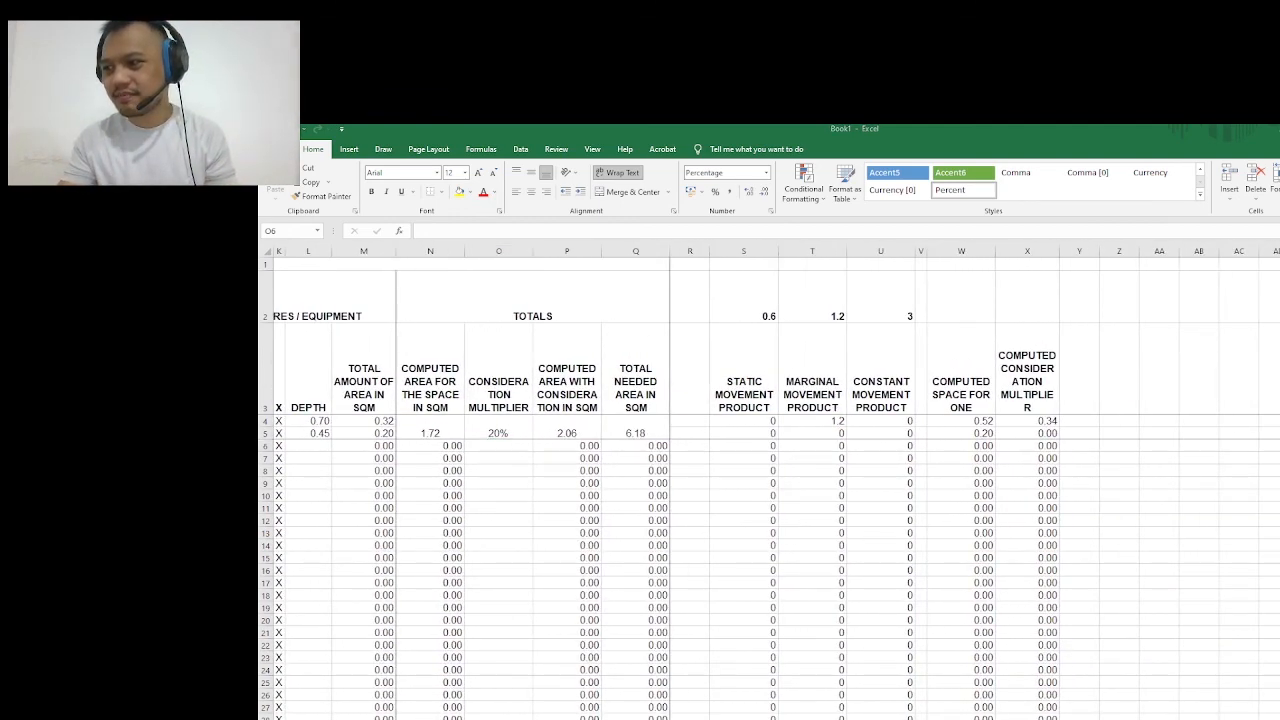
Switch to SketchUp and view the toilet layout from a rotated angle
key(alt+Tab)
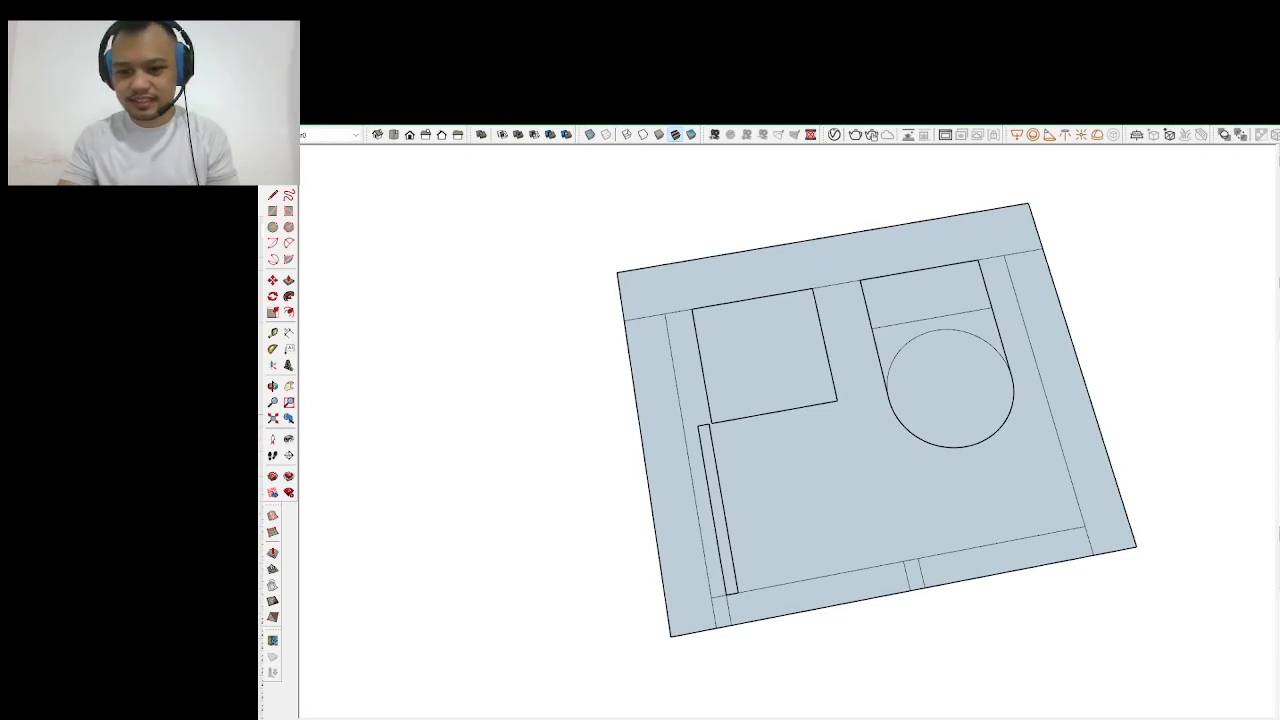
drag(918, 477, 1003, 466)
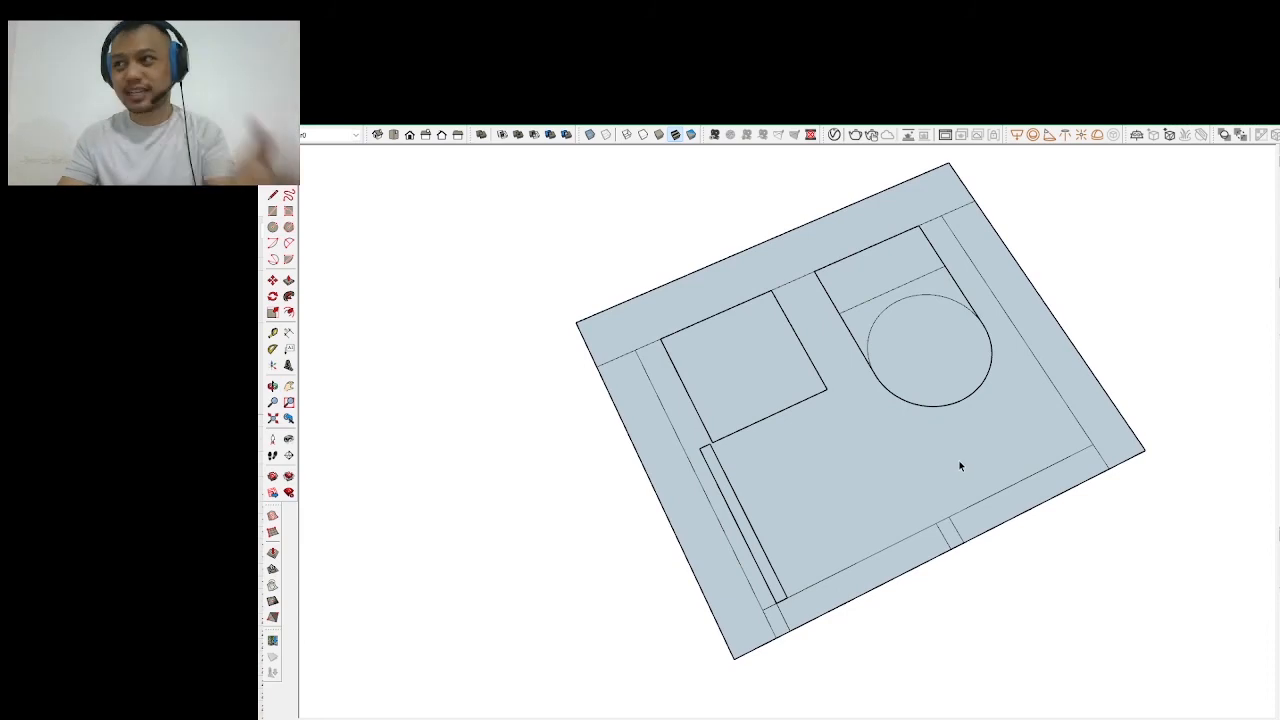
drag(932, 444, 897, 458)
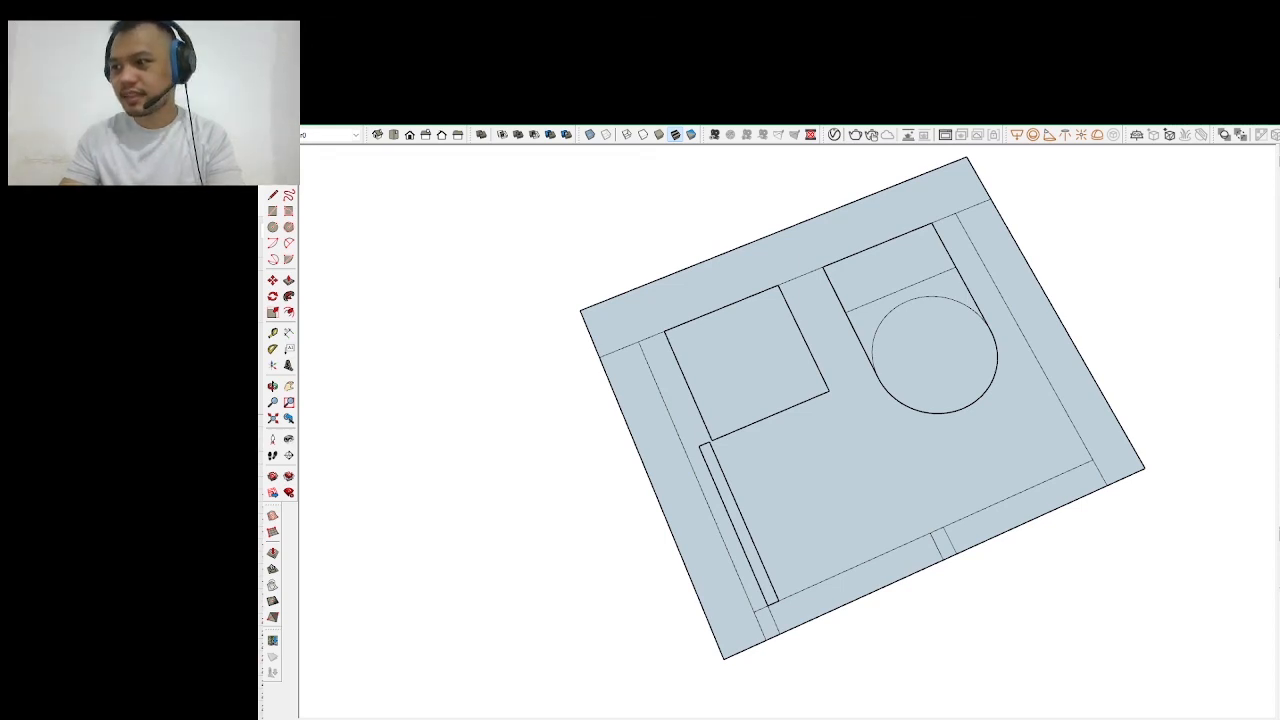
Switch to Excel and calculate =2.06/1.5 in cell AA14 to get the room's second dimension
key(alt+Tab)
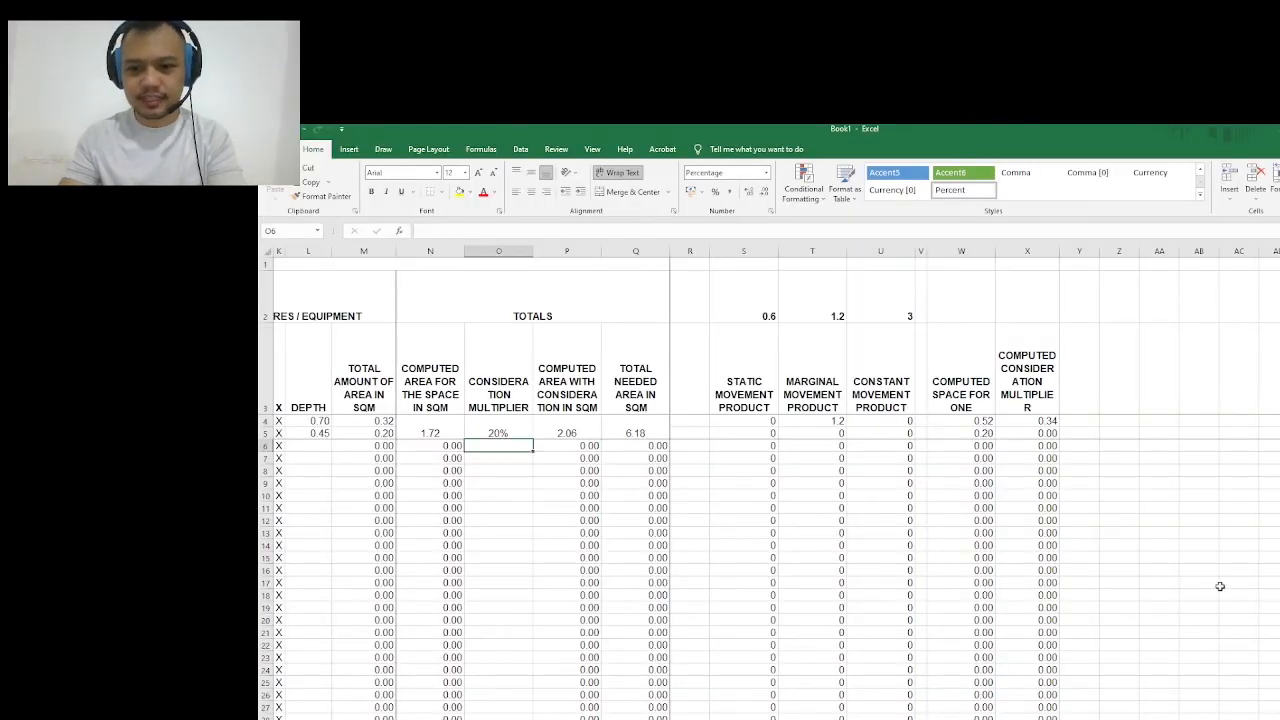
click(1162, 545)
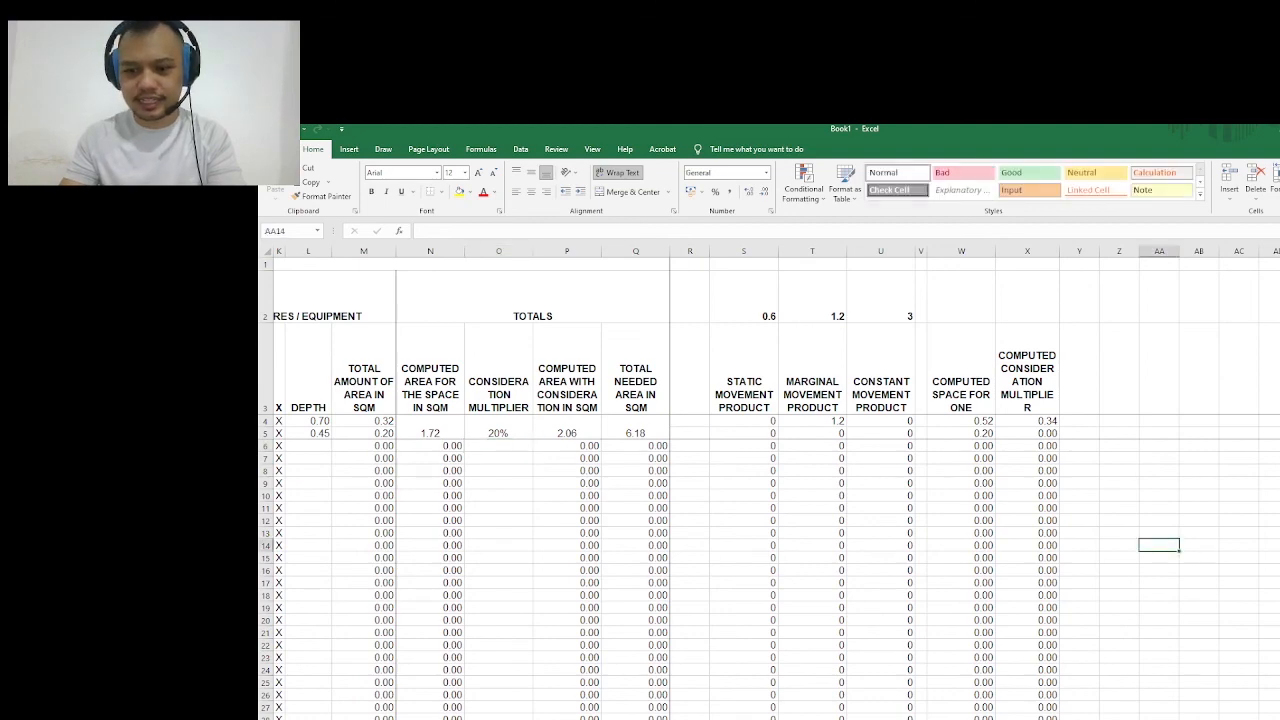
scroll(775, 480, right, 3)
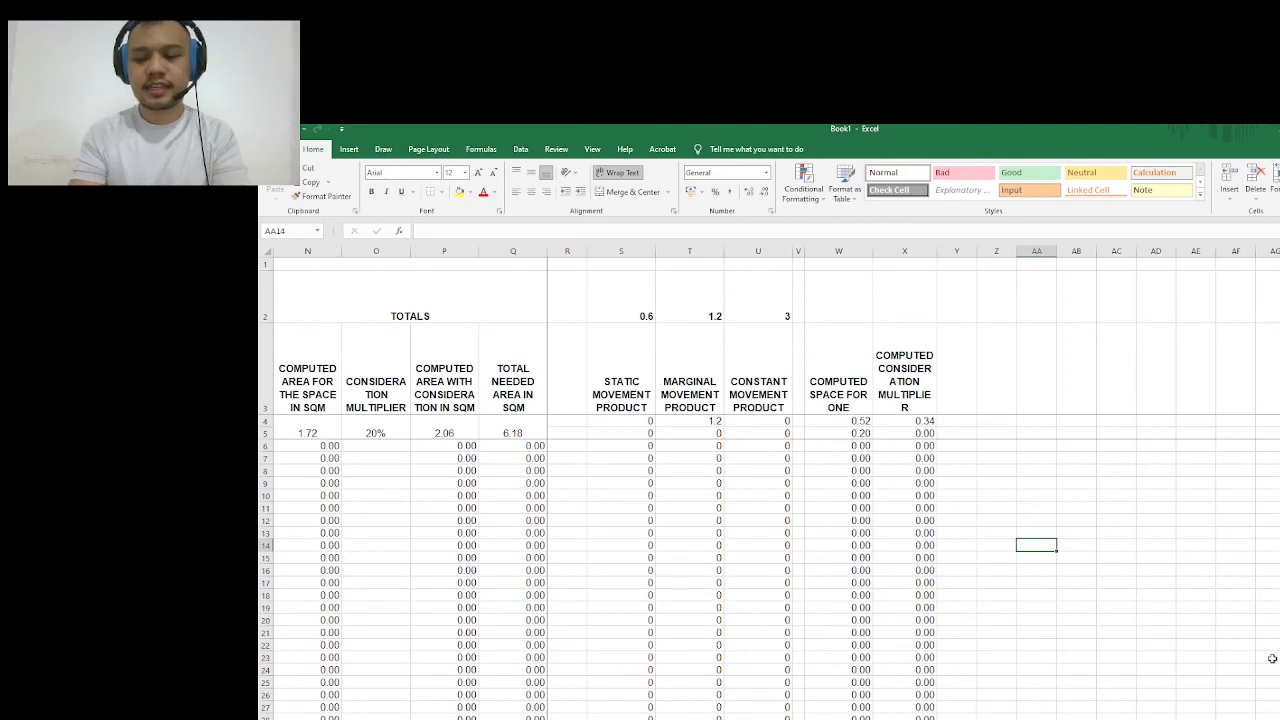
text(=2.06/)
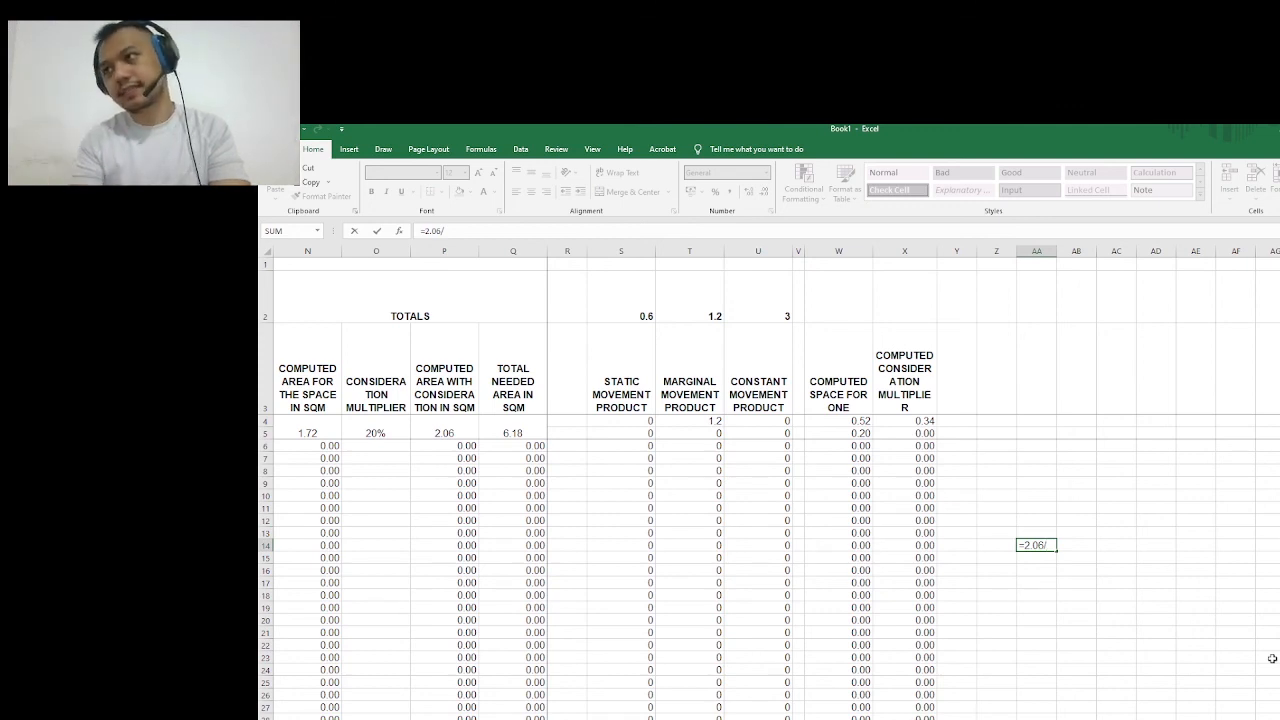
text(1.5)
key(Return)
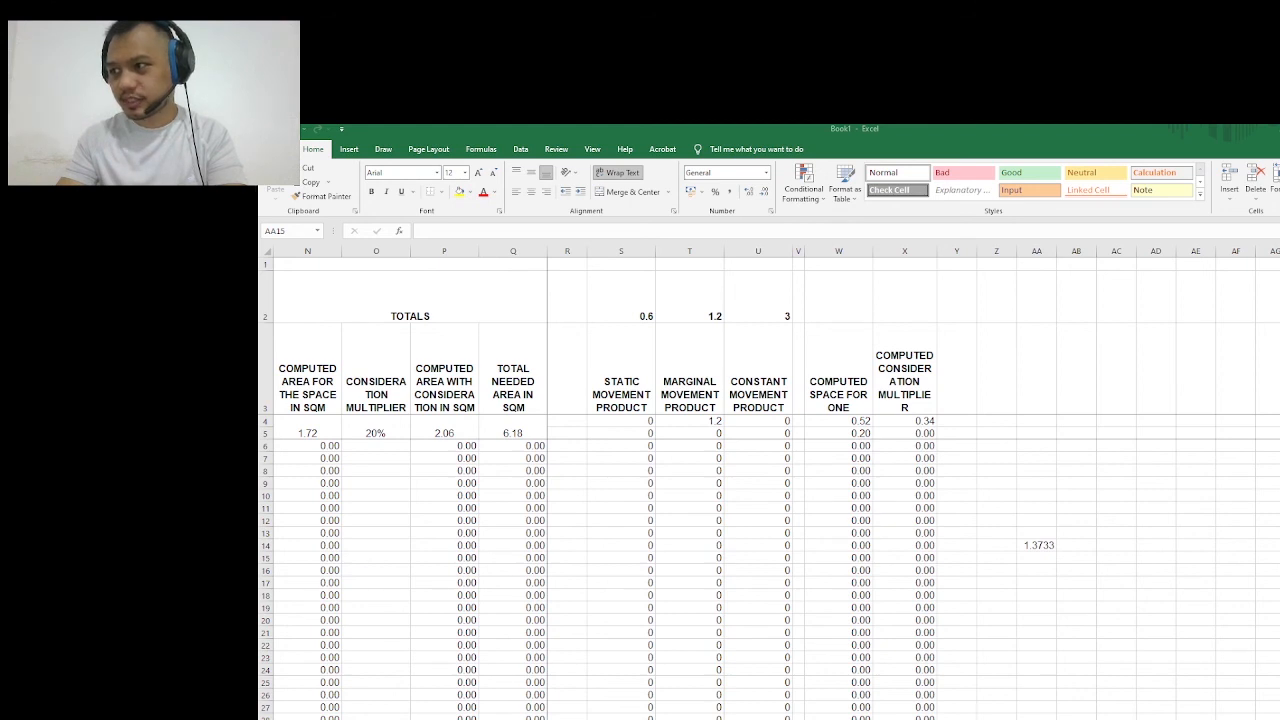
Switch to SketchUp and copy the upper edge of the plain rectangle inward as a wall line
key(alt+Tab)
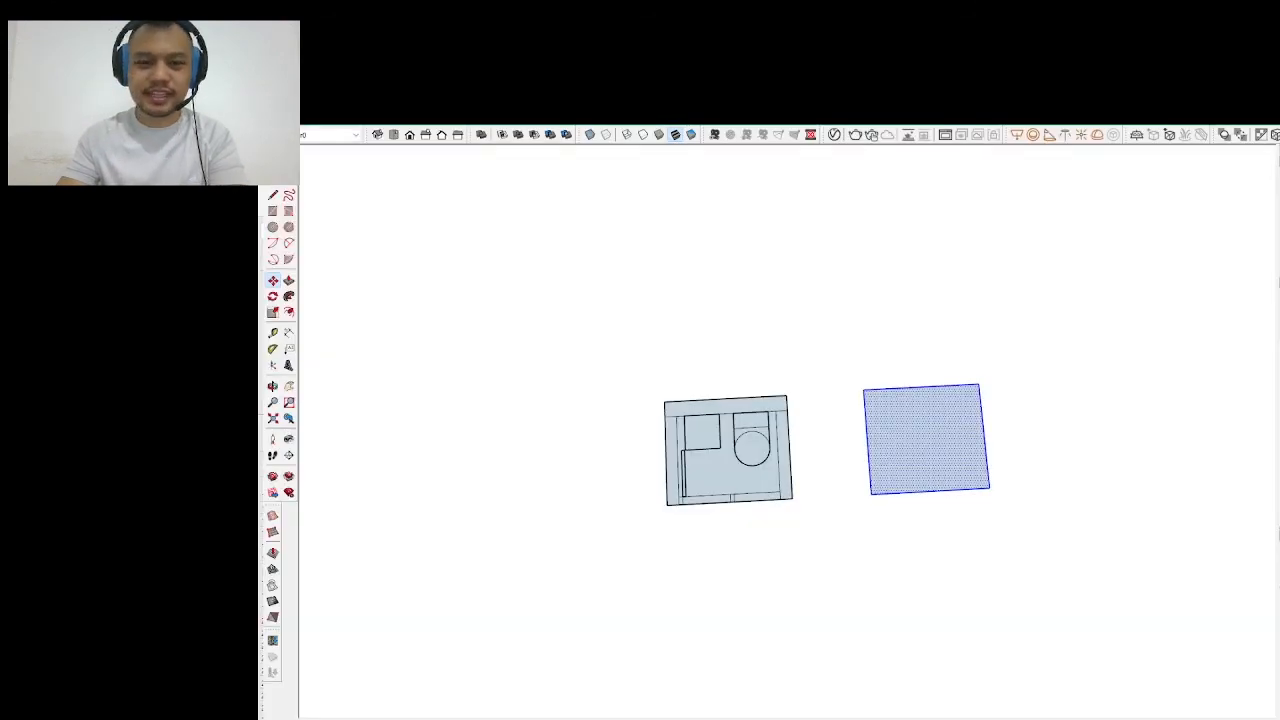
key(space)
click(826, 354)
key(shift+z)
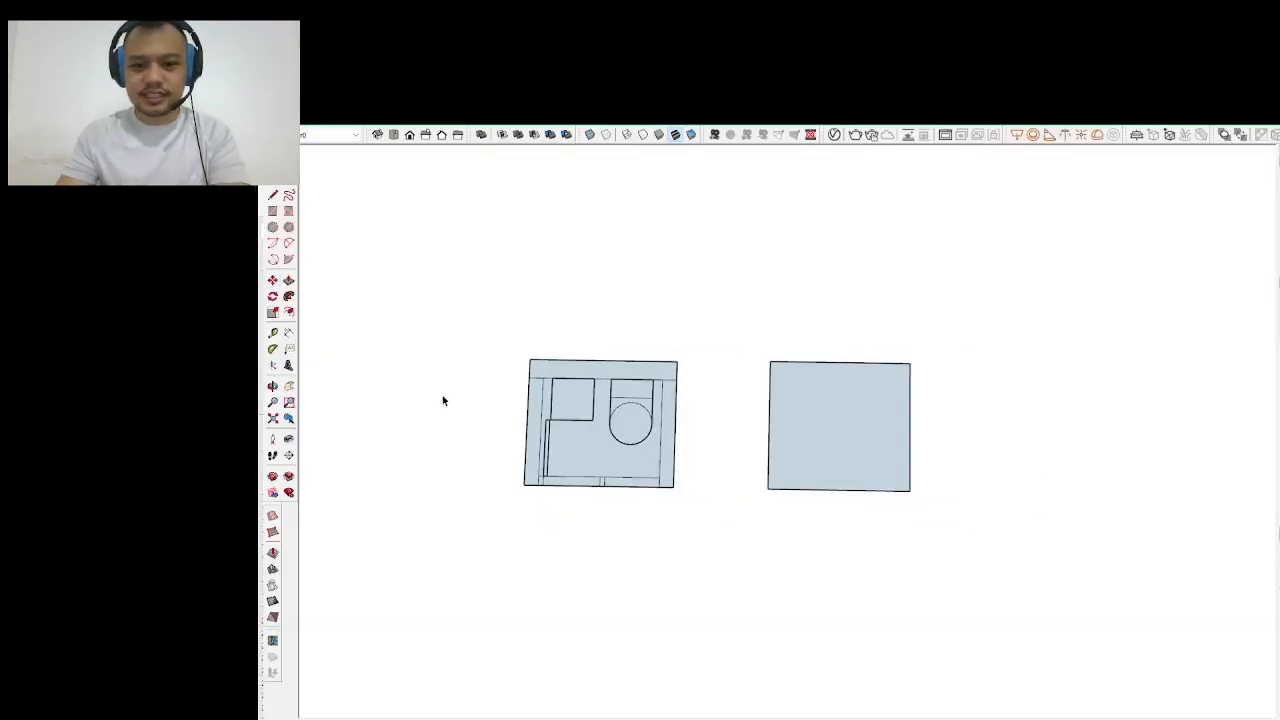
scroll(768, 370, up, 2)
scroll(719, 385, up, 1)
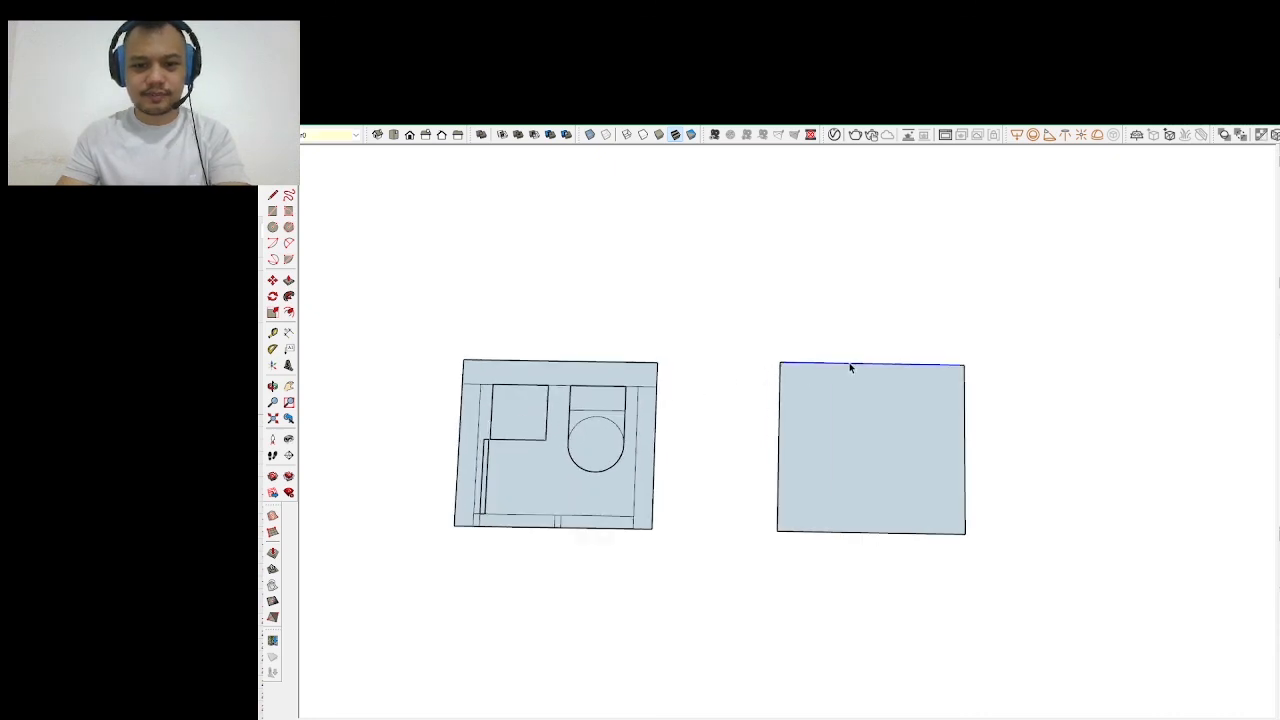
key(m)
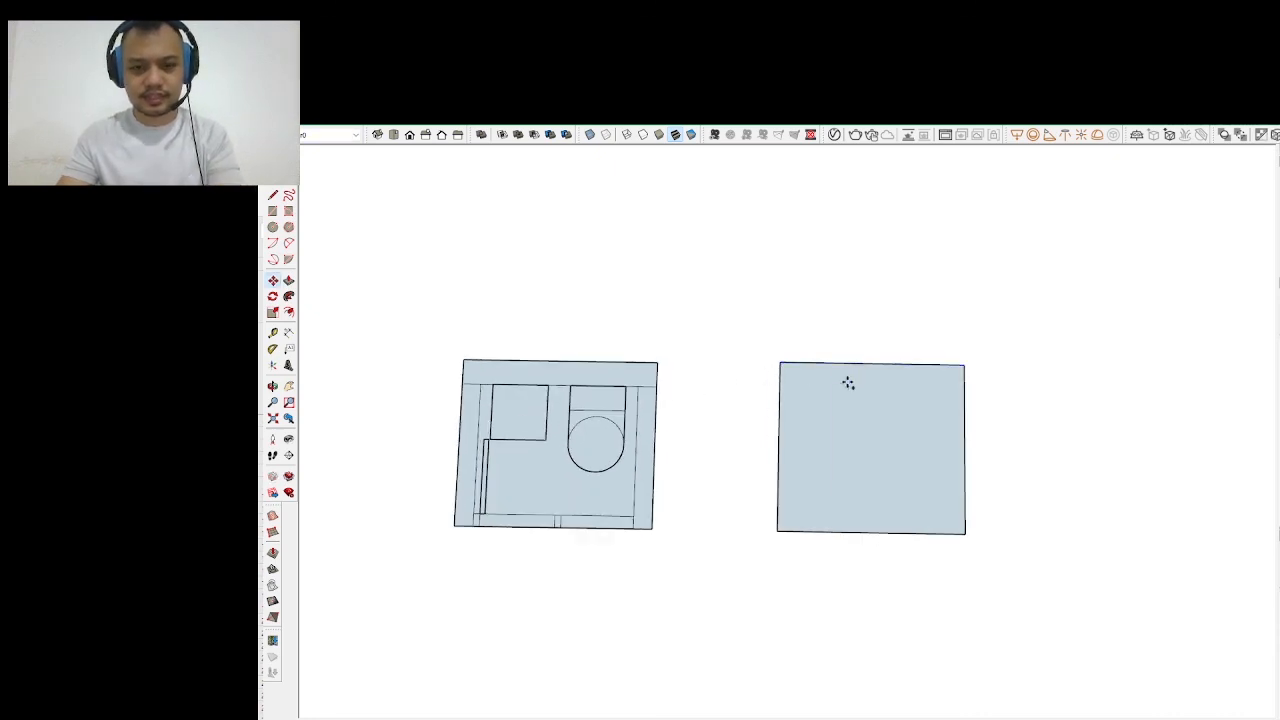
click(848, 383)
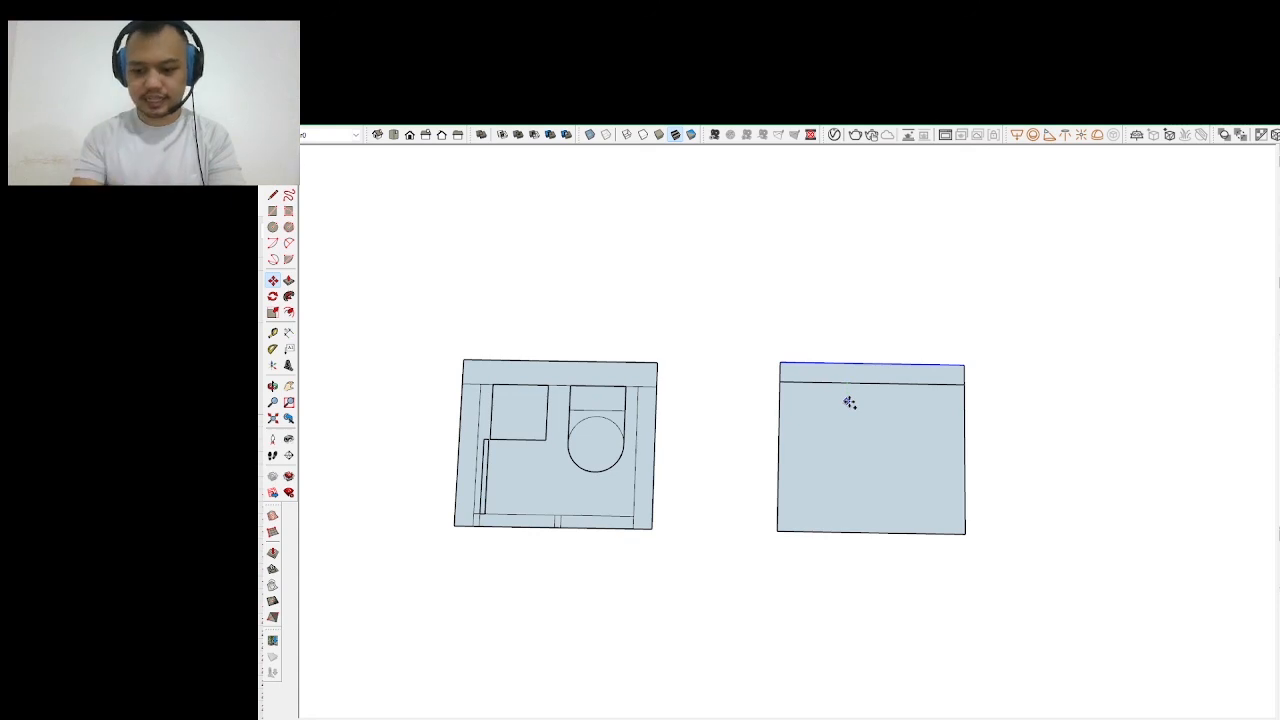
click(849, 402)
key(space)
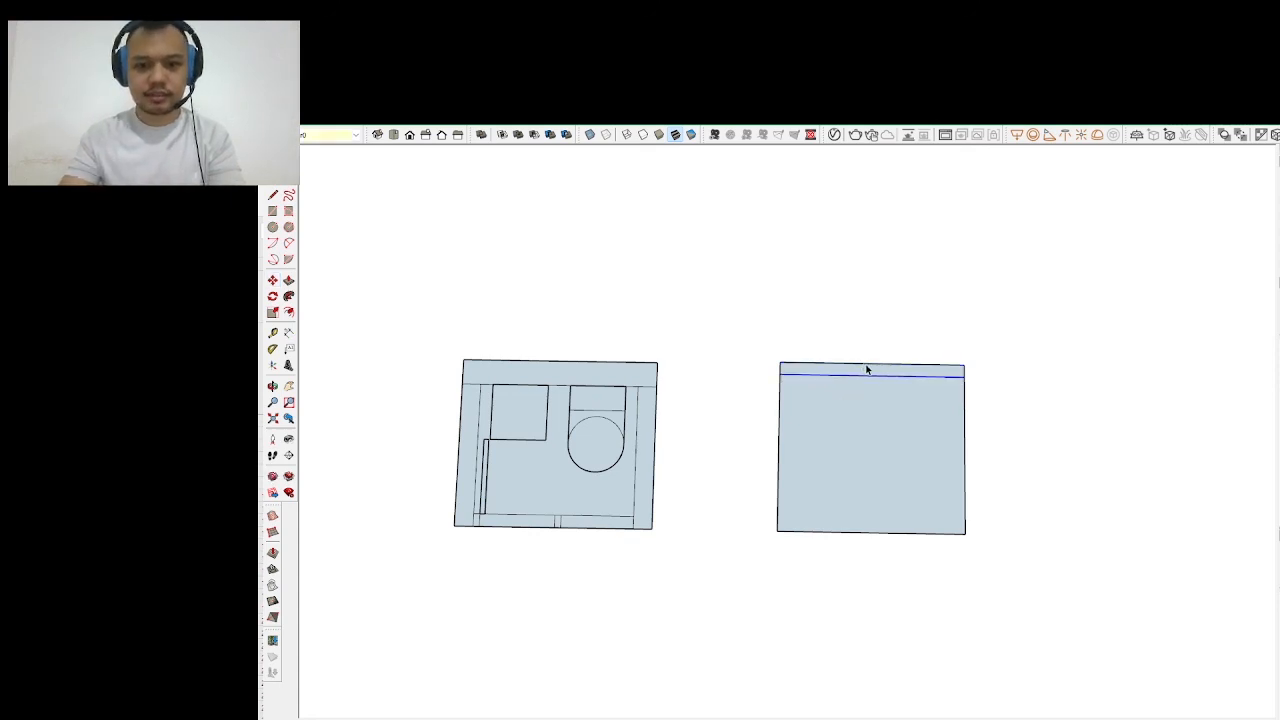
Move the rectangle's outer upper edge outward to thicken the upper wall
click(866, 366)
key(m)
click(861, 425)
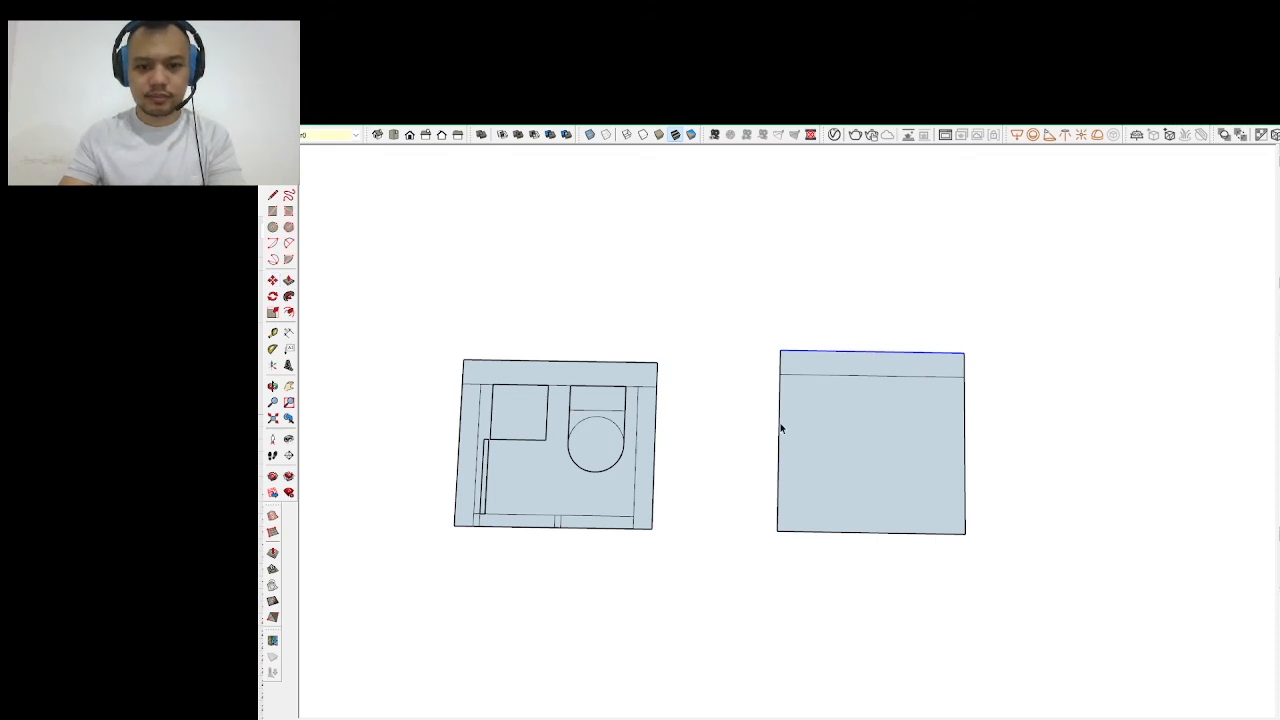
Copy the rectangle's left and right edges inward as side wall lines
key(m)
click(806, 412)
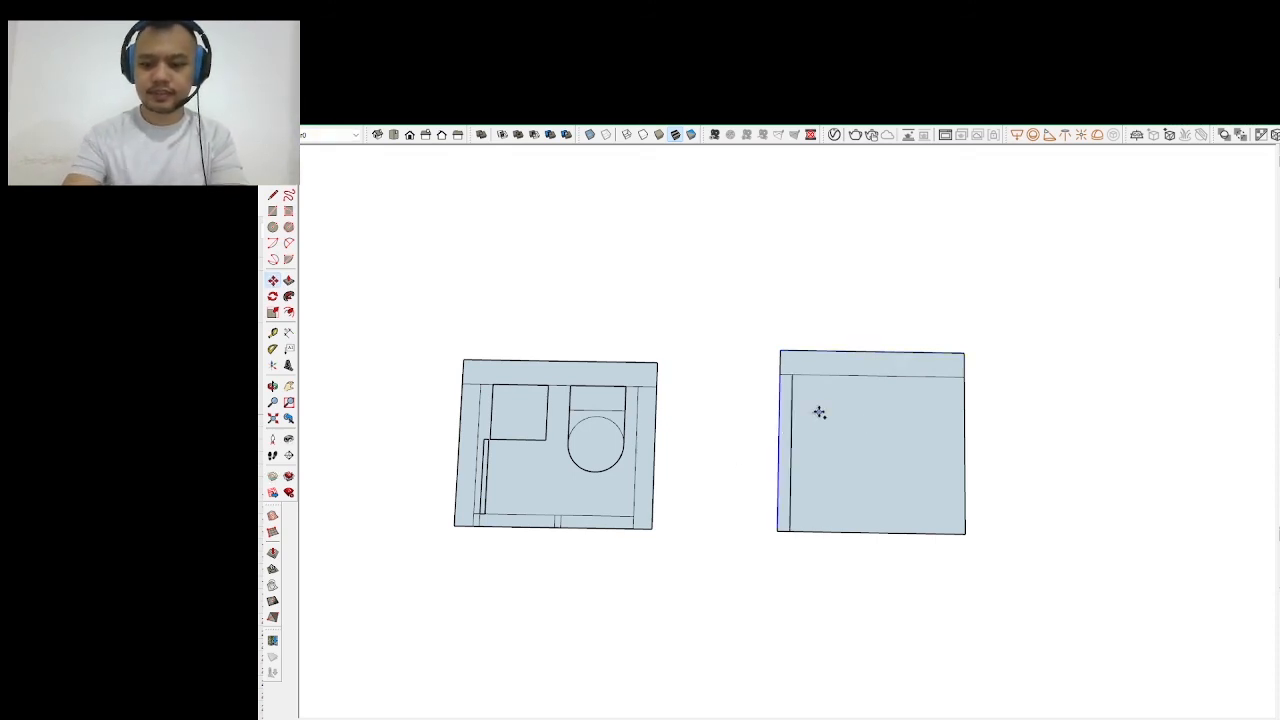
key(space)
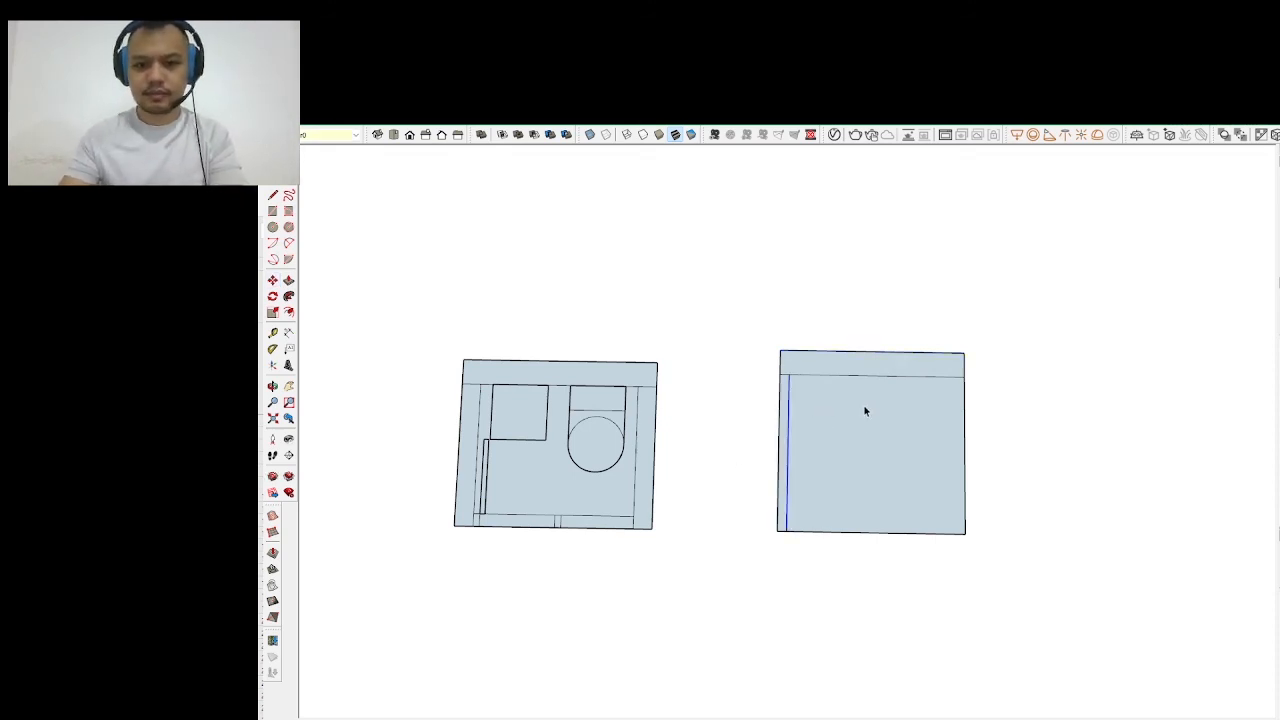
click(965, 403)
click(906, 430)
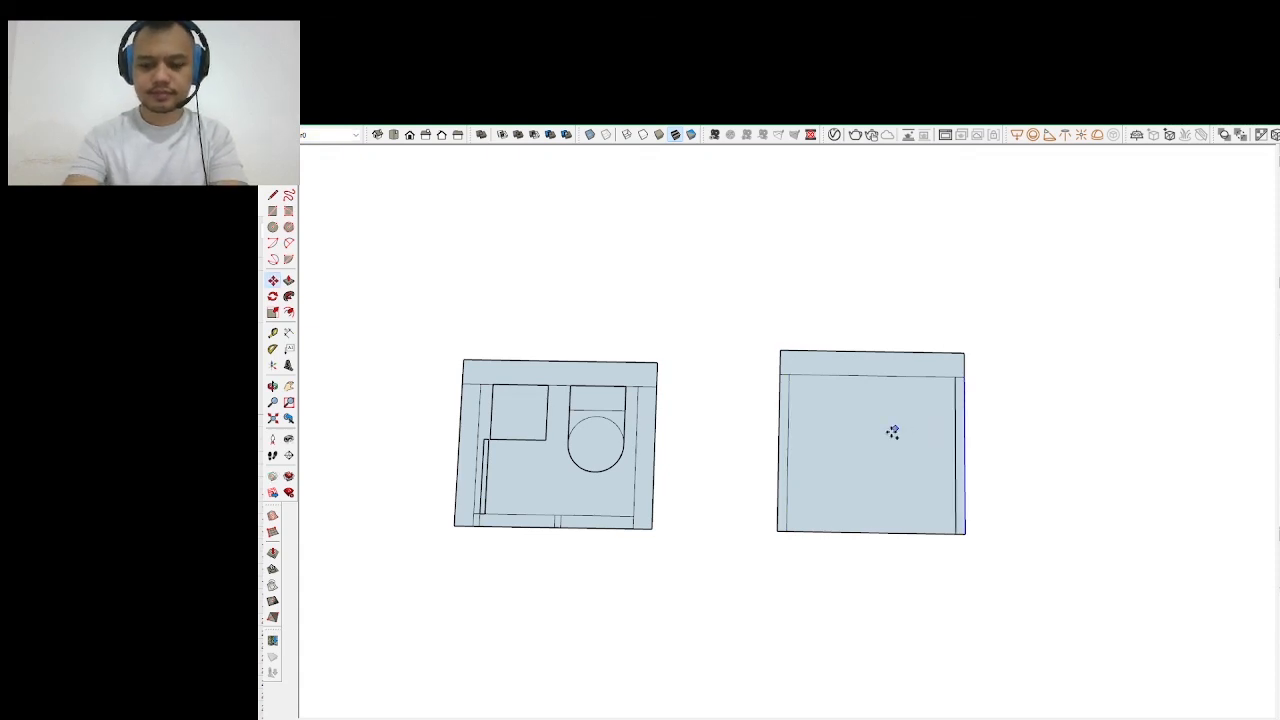
key(space)
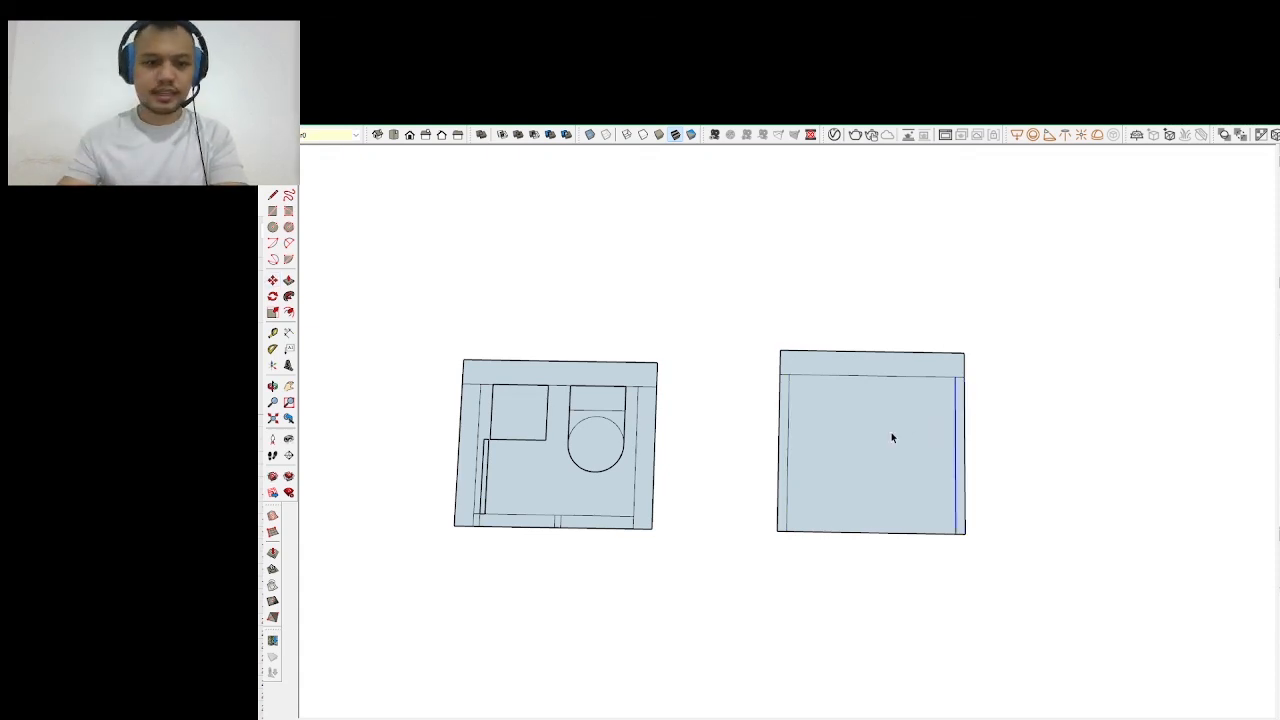
Copy the rectangle's lower edge inward between the side walls as the lower wall line
click(874, 547)
click(873, 534)
key(m)
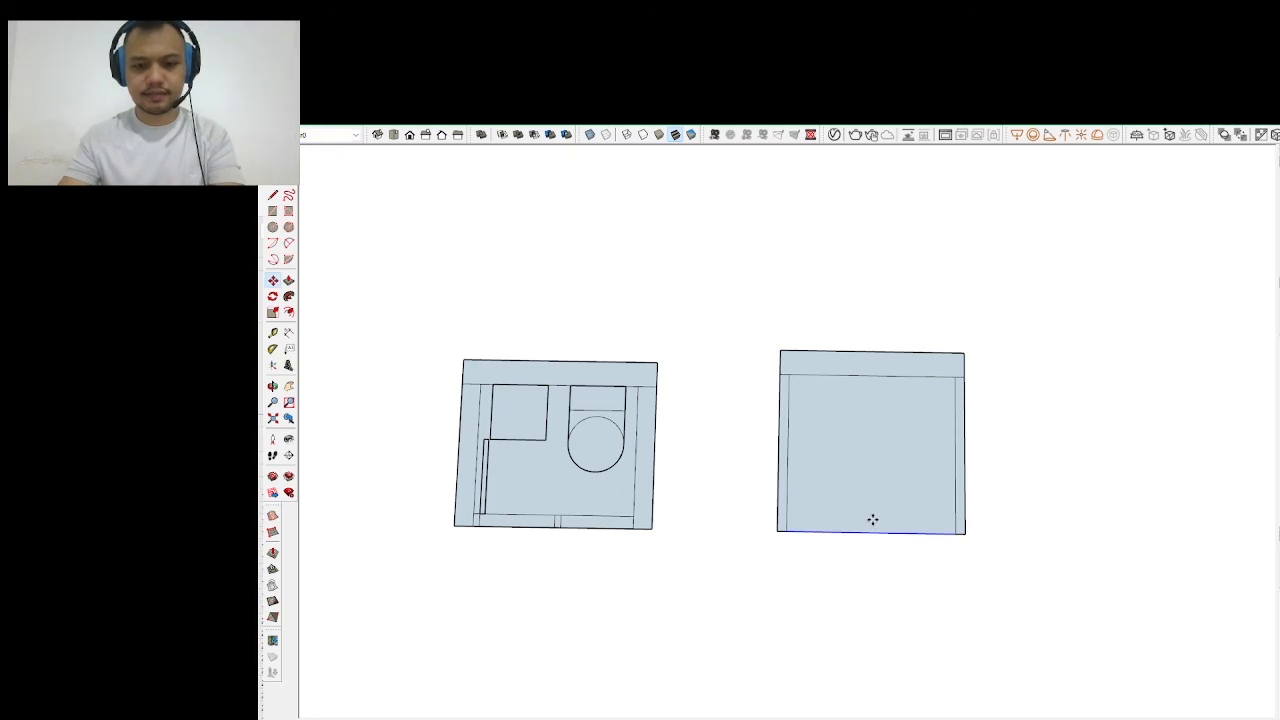
key(ctrl)
click(872, 519)
key(Escape)
key(space)
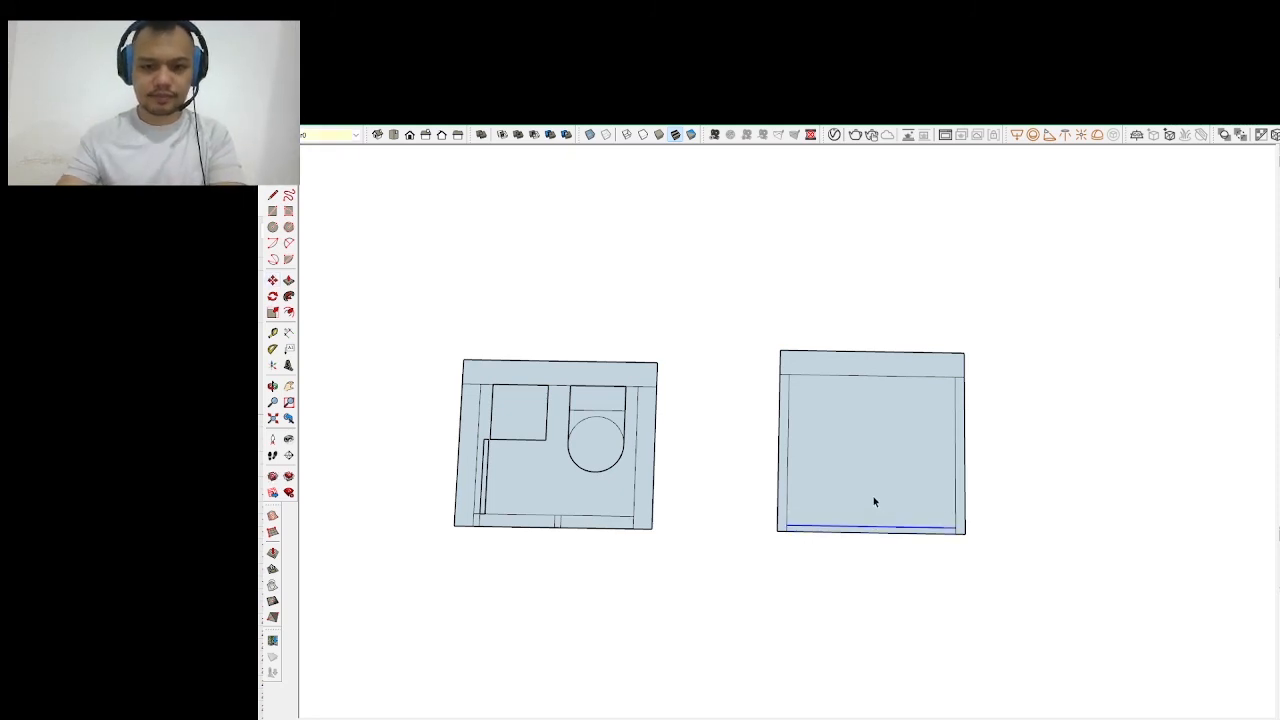
Select the rectangle's entire outer lower edge and move it outward by 50 to thicken the lower wall
scroll(873, 500, up, 2)
drag(691, 519, 1040, 591)
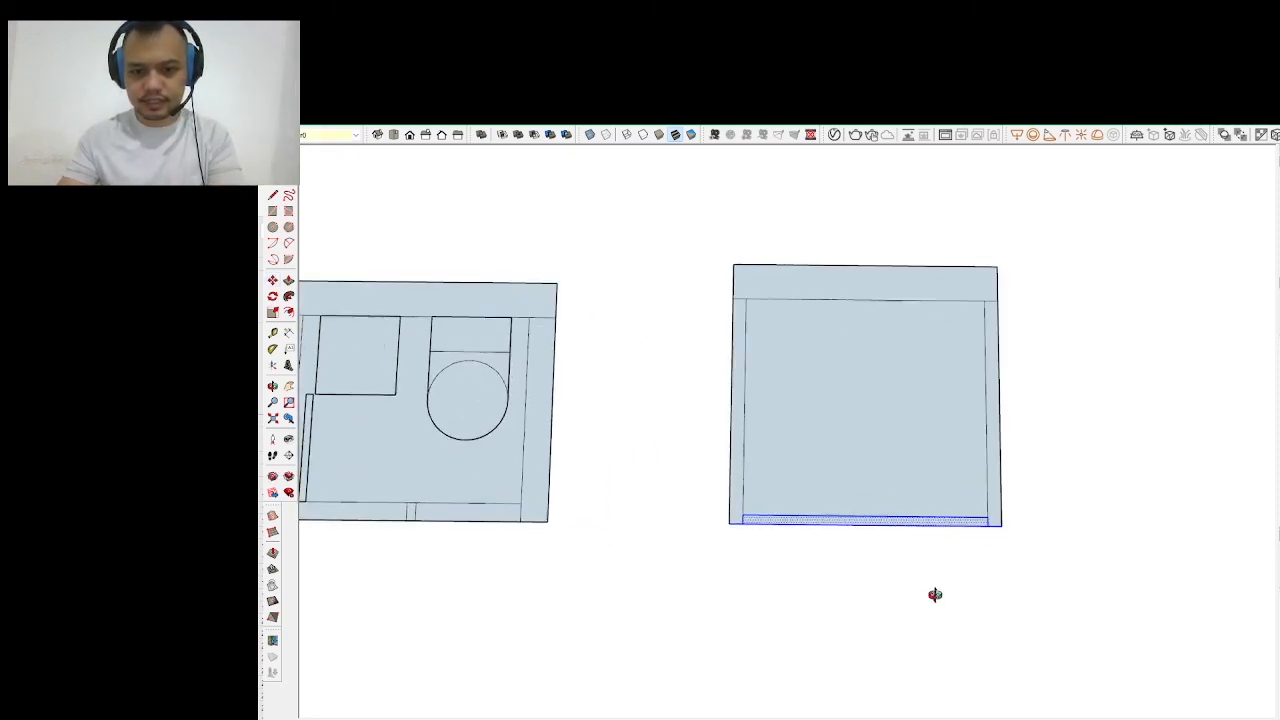
scroll(889, 514, up, 1)
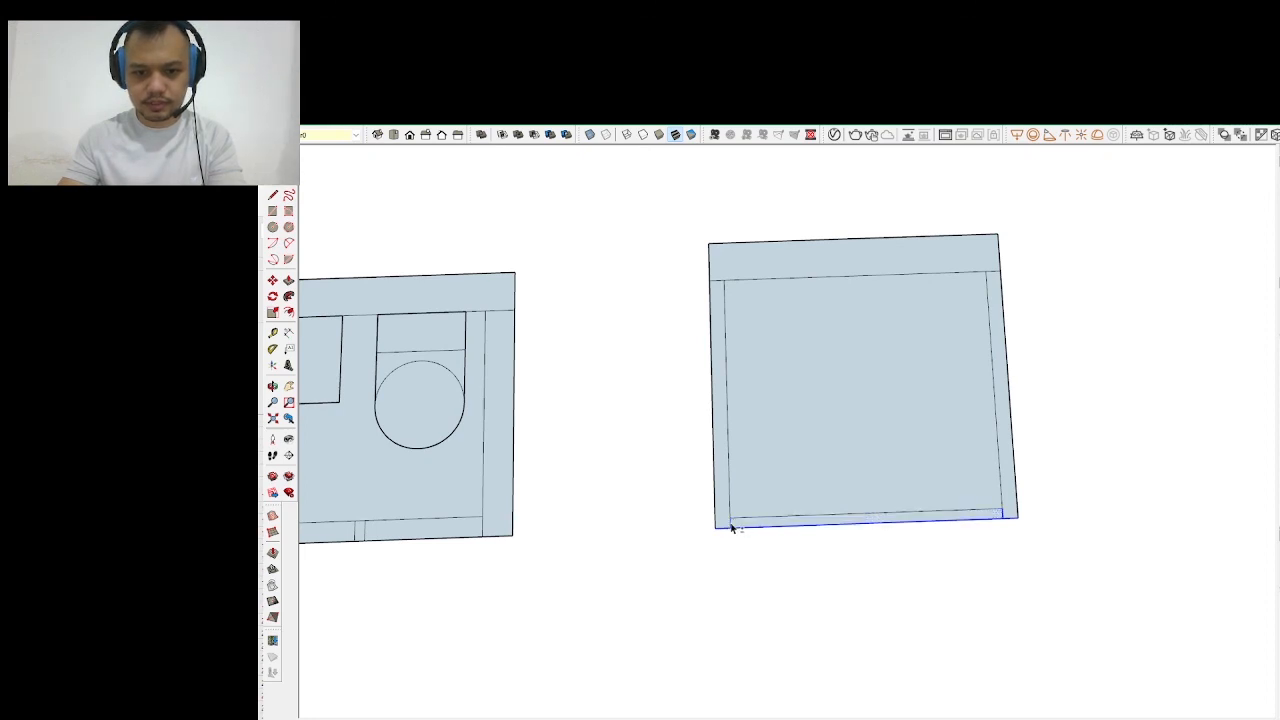
key(m)
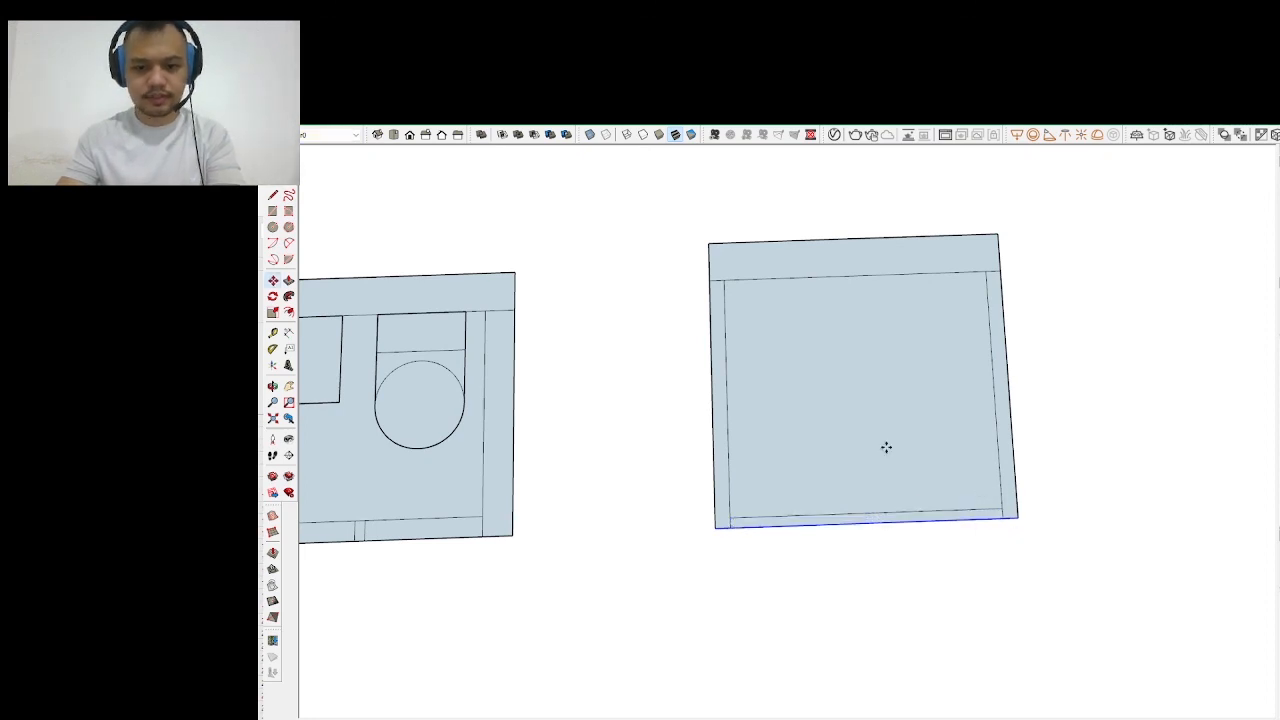
click(886, 443)
text(50)
key(Return)
key(space)
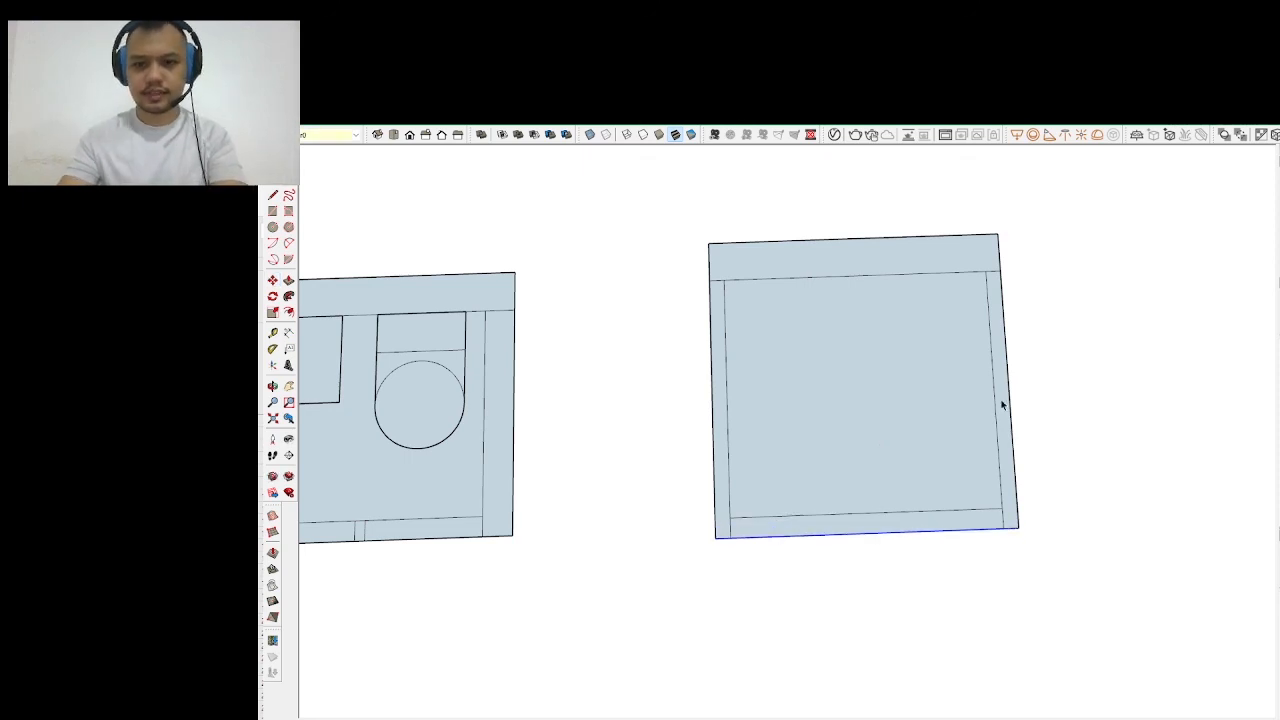
Move the rectangle's outer right edge outward by 50 to thicken the right wall
click(1002, 288)
key(m)
click(854, 363)
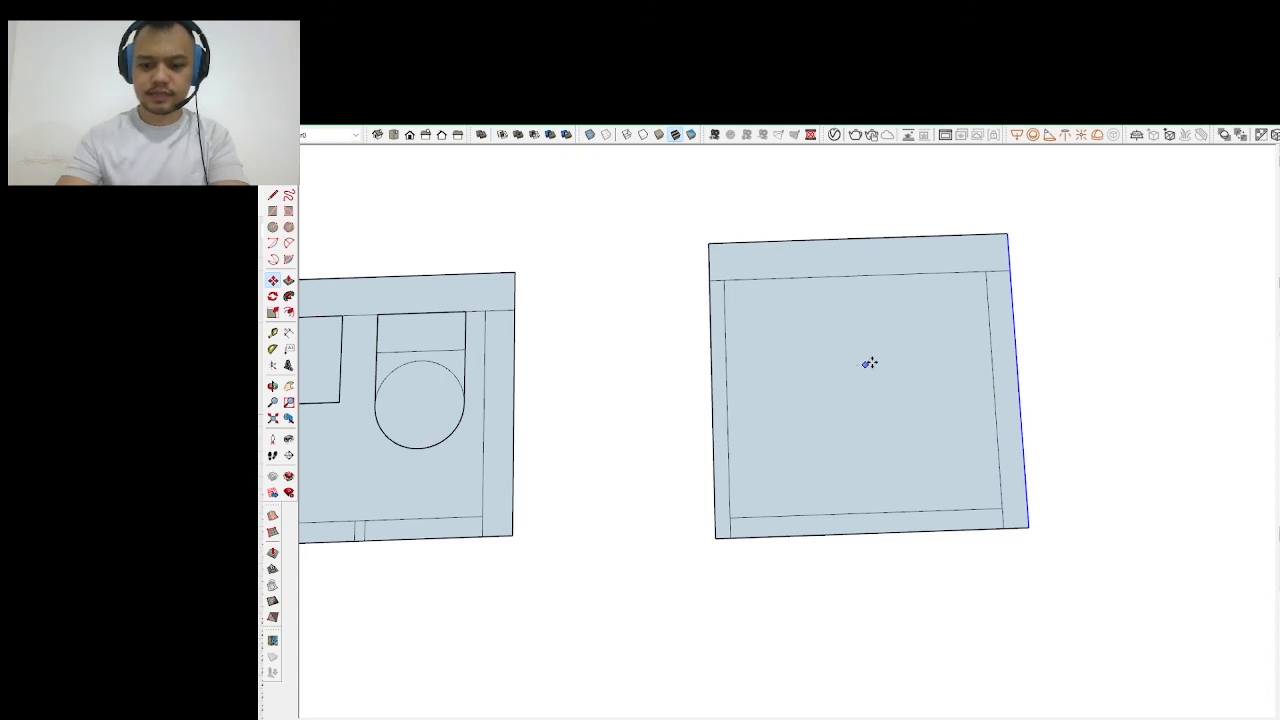
text(50)
key(Return)
key(space)
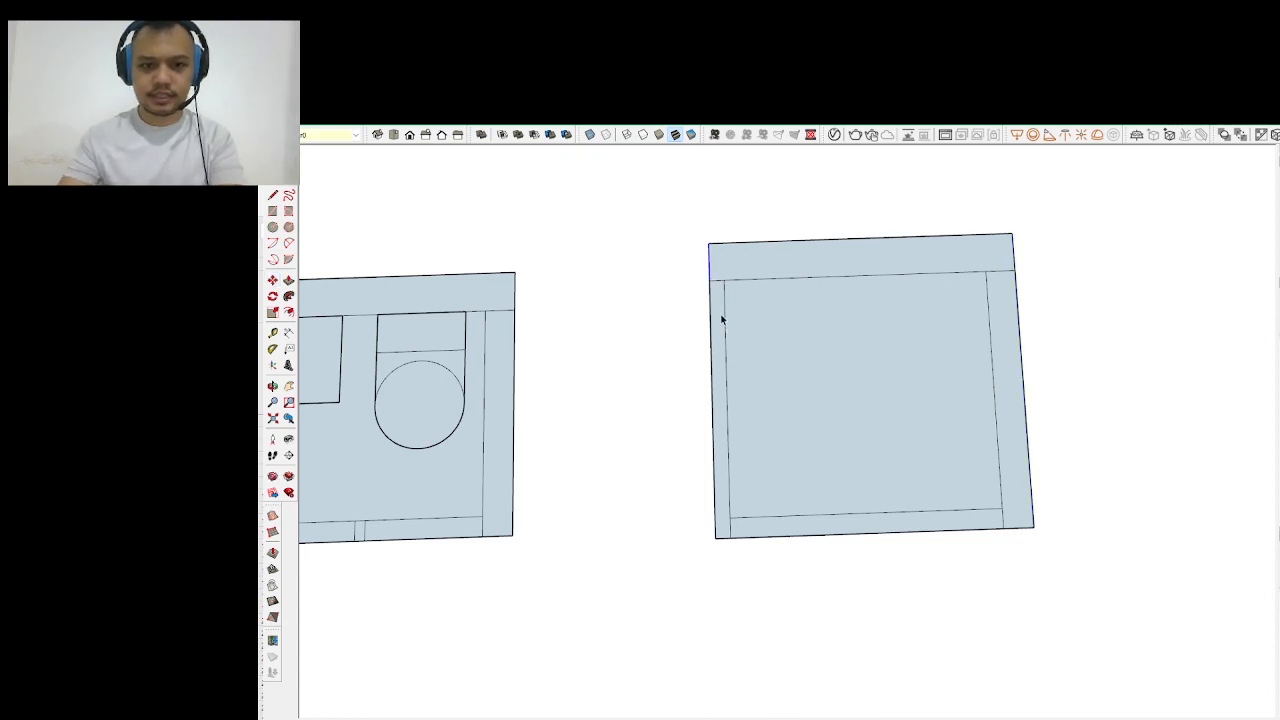
Move the second room's outer left edge outward to thicken the left wall
key(m)
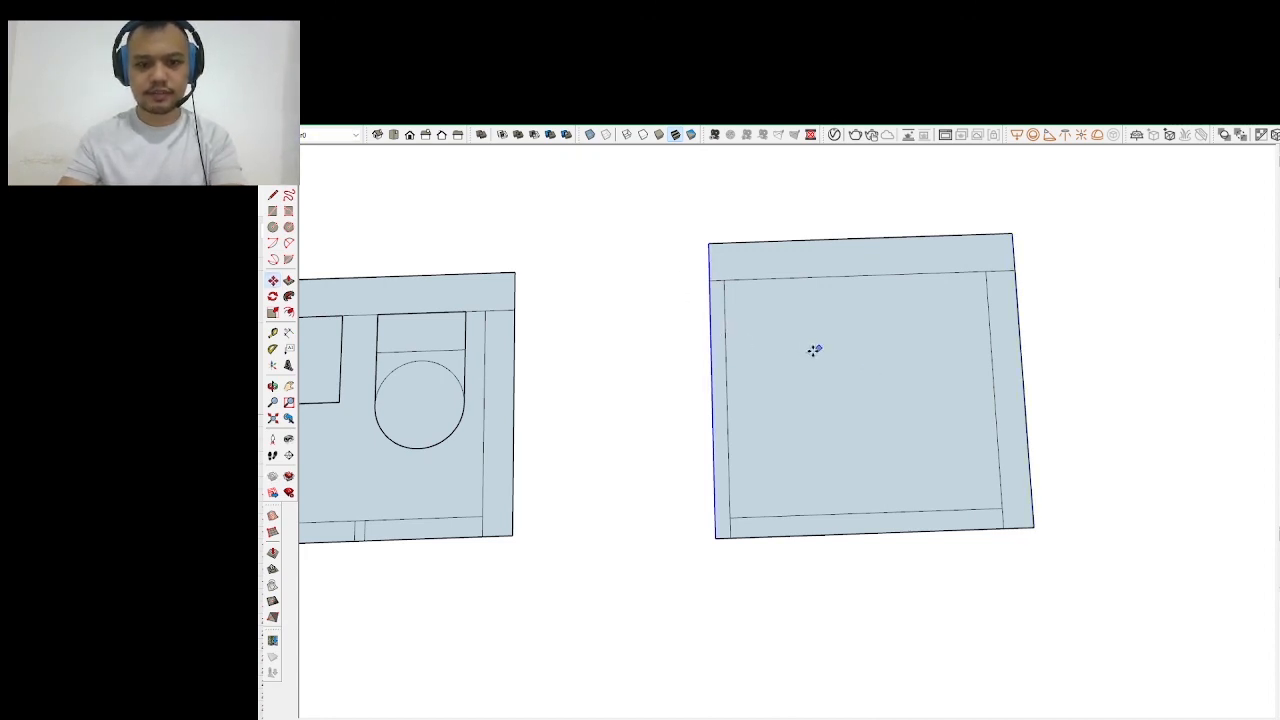
click(814, 350)
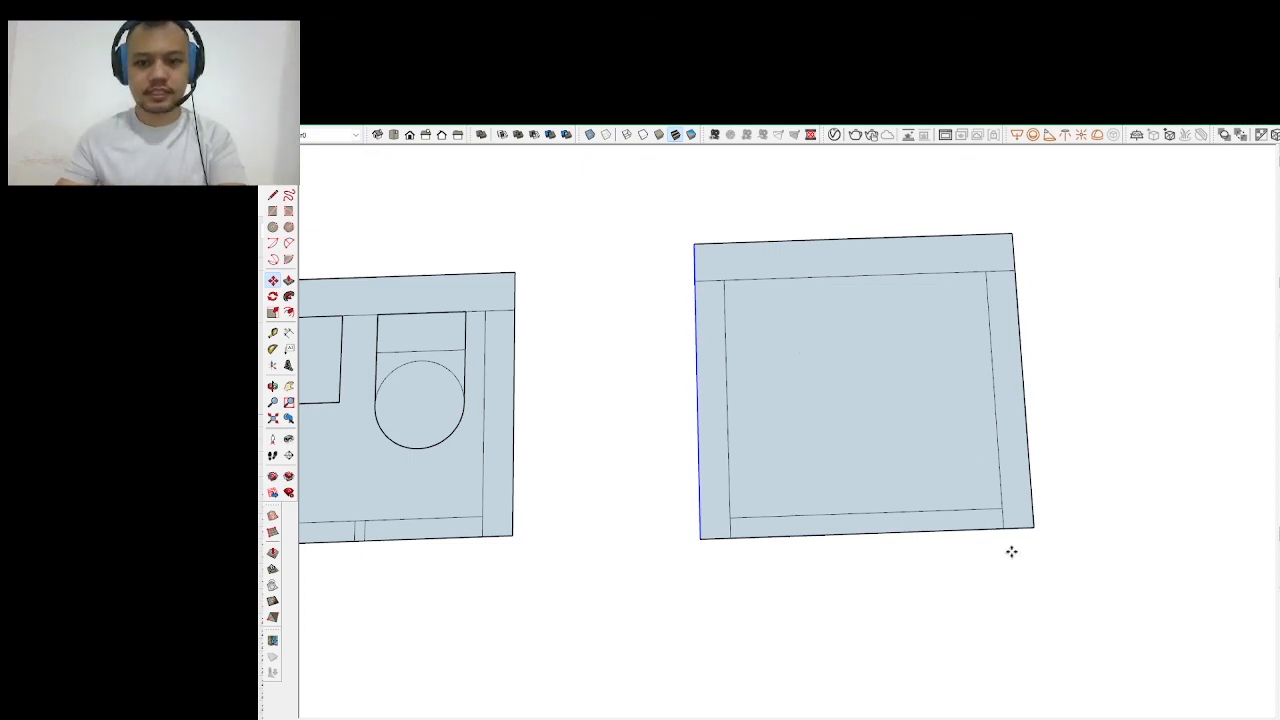
key(space)
Copy the door leaf, square fixture and toilet from the first room into the second, matching their inner upper-right wall corners
scroll(1014, 580, down, 2)
scroll(390, 508, up, 2)
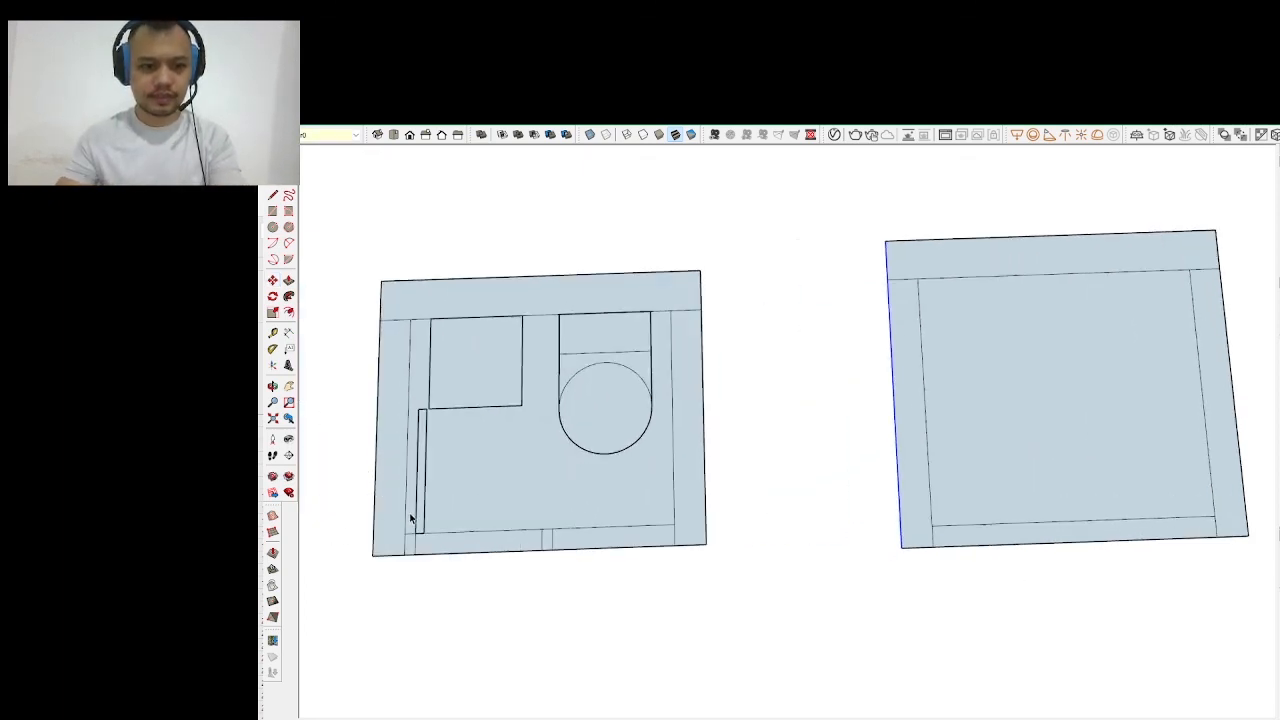
click(428, 490)
shift+click(421, 430)
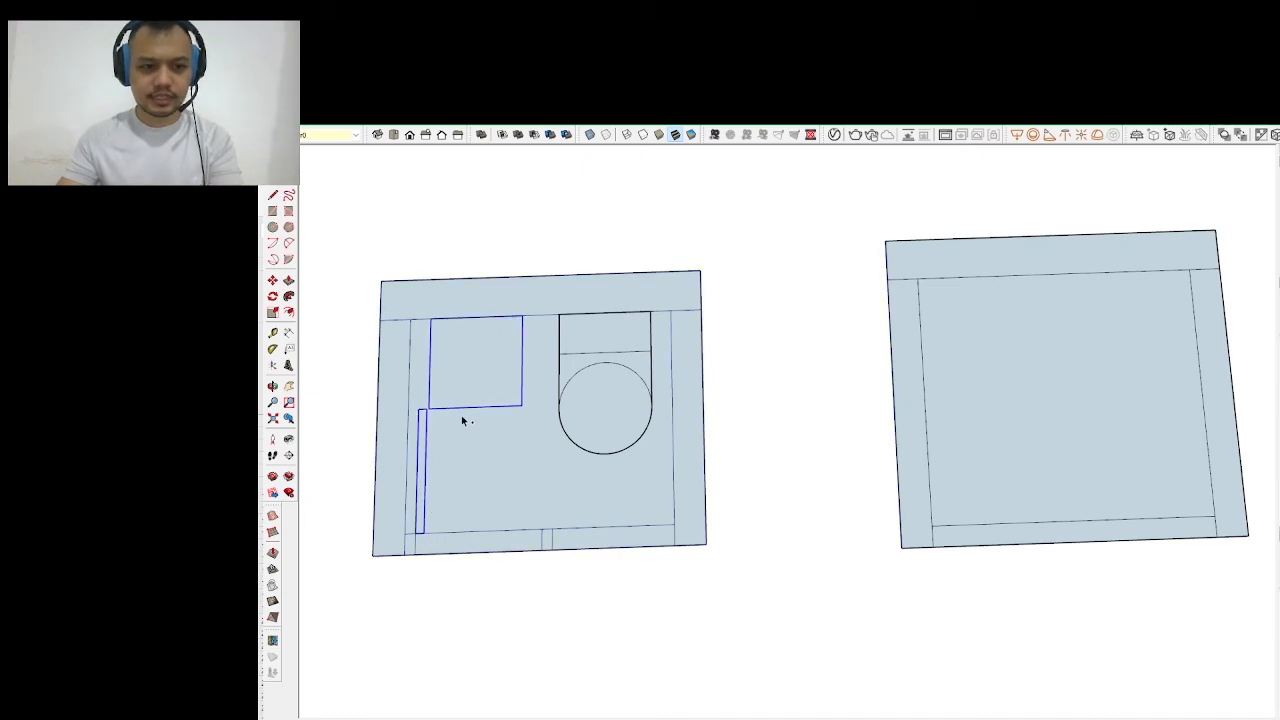
shift+click(608, 411)
scroll(571, 406, down, 2)
key(m)
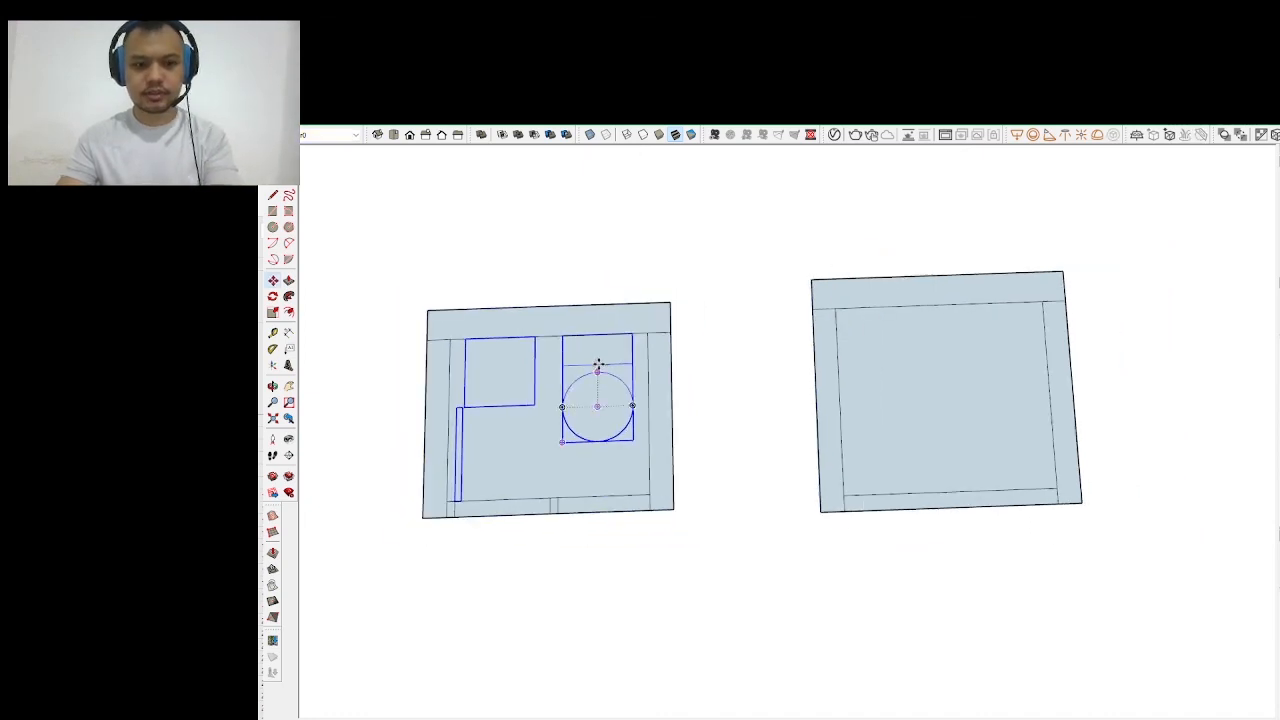
click(643, 333)
key(ctrl)
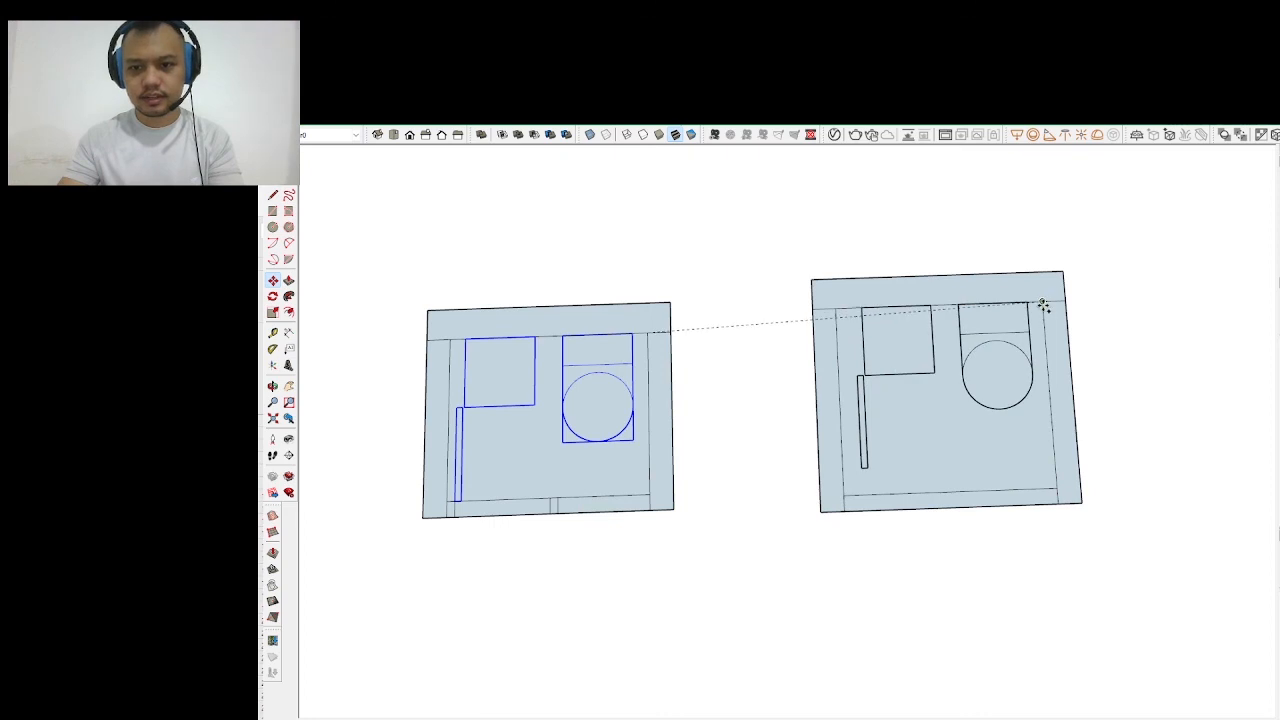
click(1040, 296)
scroll(840, 457, up, 2)
click(878, 455)
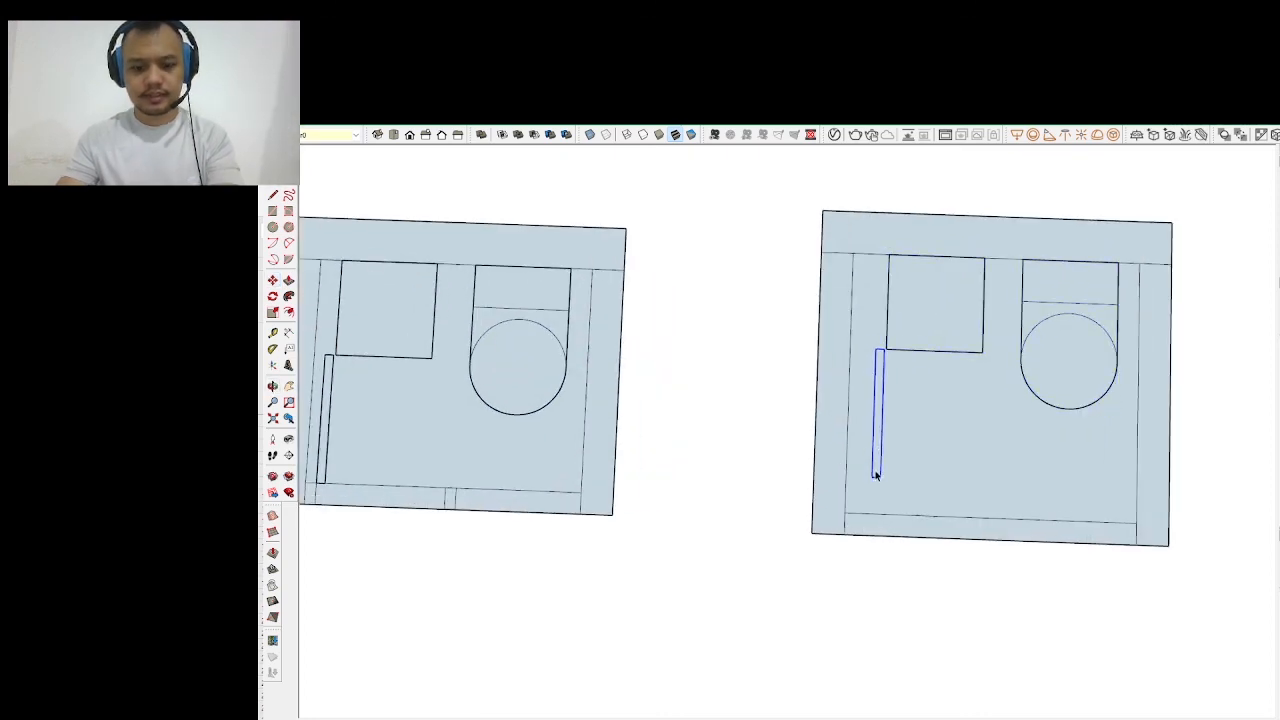
click(872, 478)
key(ctrl)
click(847, 517)
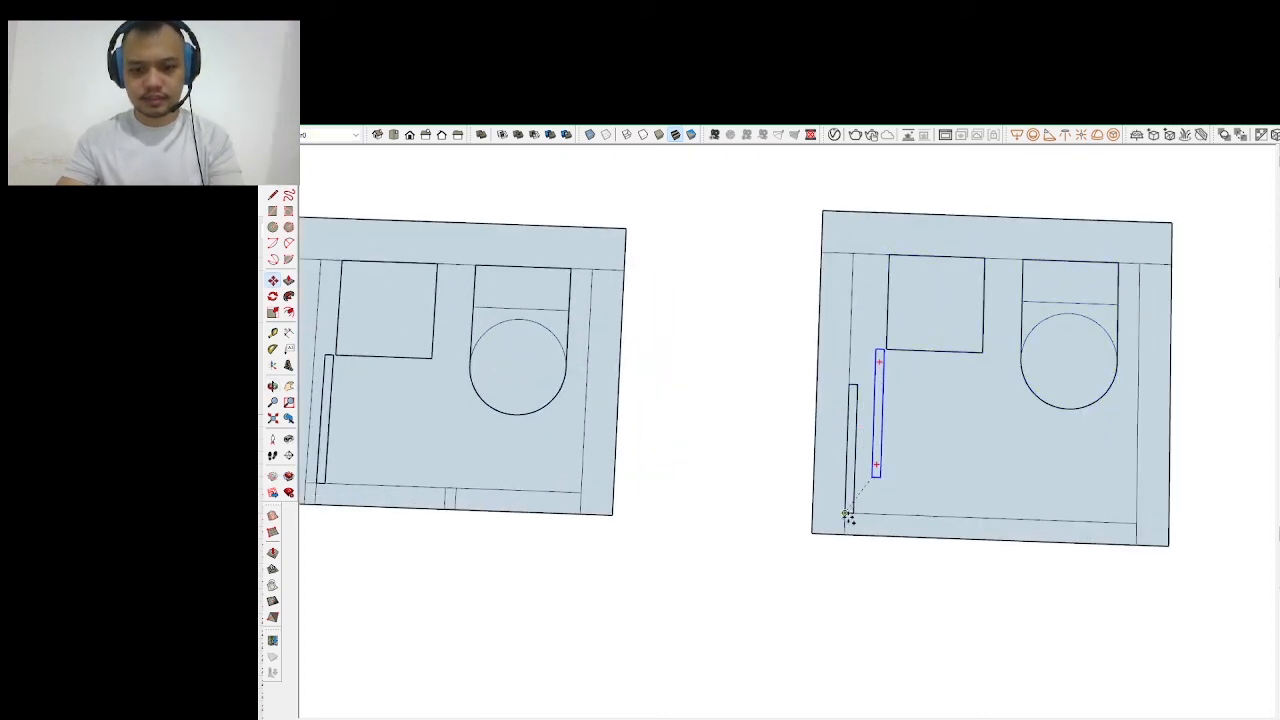
key(ctrl+z)
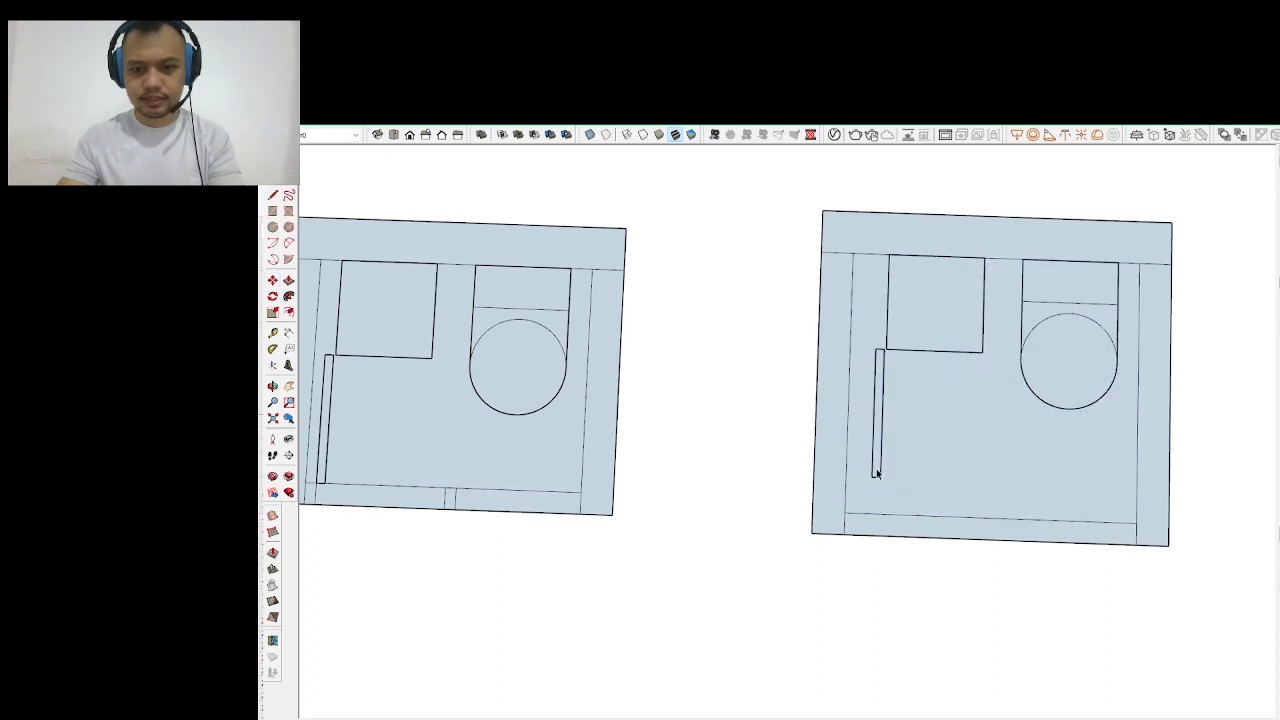
Move the copied door leaf to the room's inner lower-left corner, then shift it 50 away from the left wall
click(875, 477)
click(846, 512)
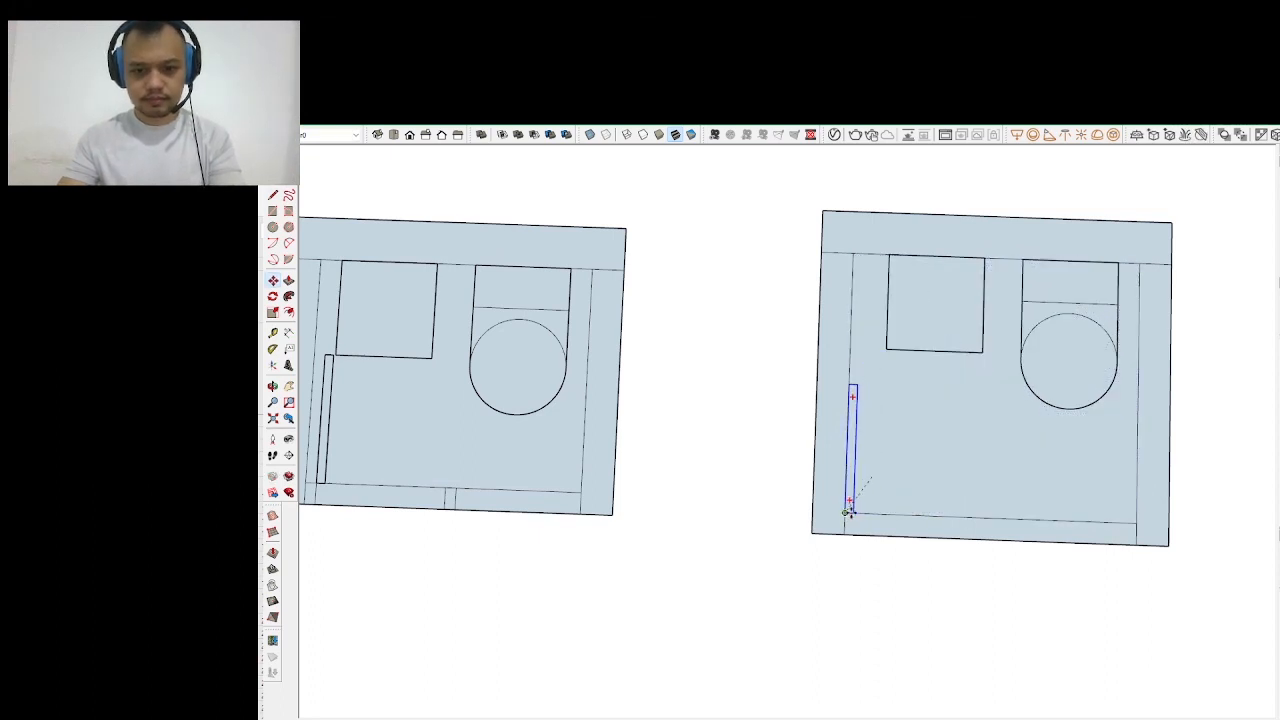
click(886, 487)
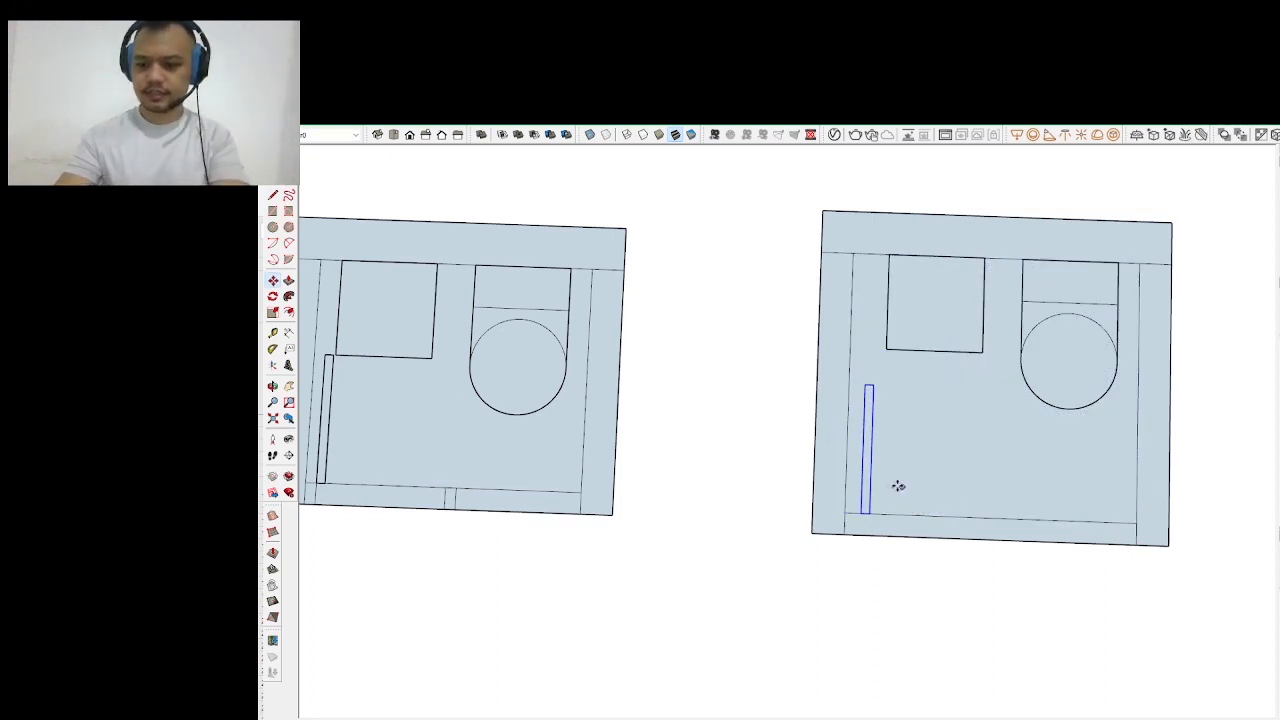
text(50)
key(Return)
Rotate the door leaf 90 degrees clockwise about its lower-left corner so it lies closed along the lower wall
scroll(885, 500, up, 2)
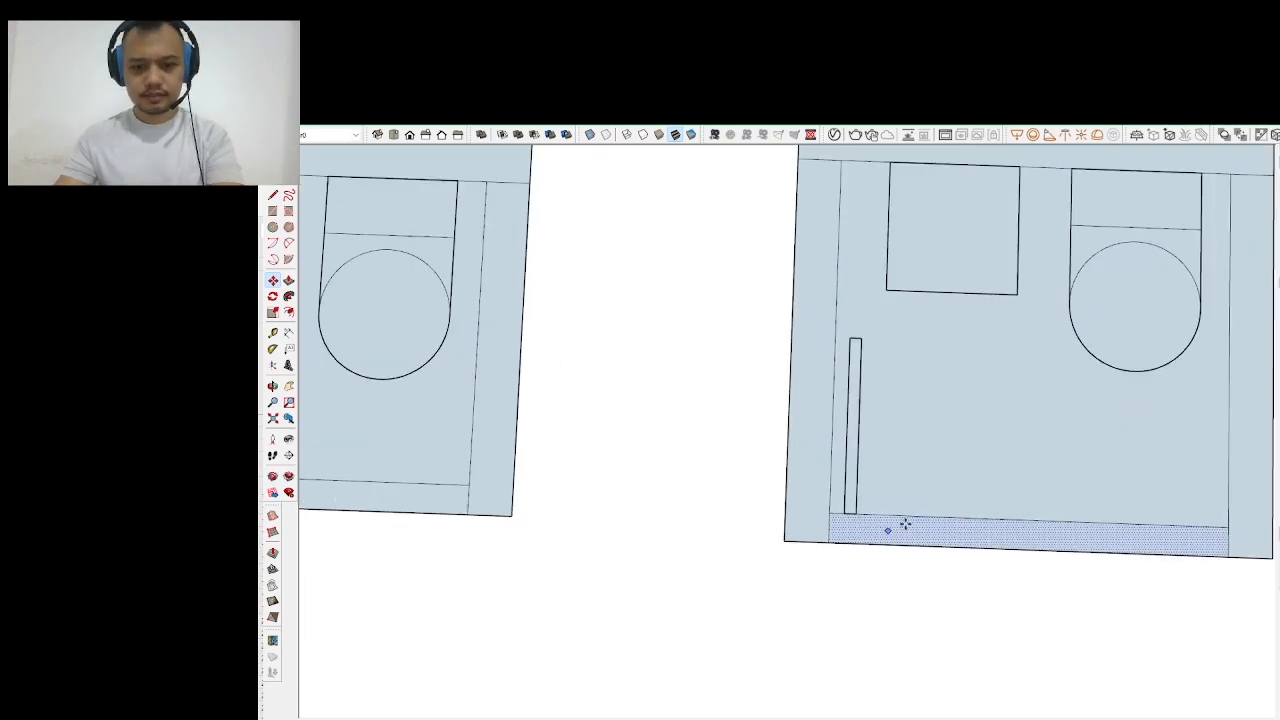
scroll(890, 510, up, 2)
key(space)
triple_click(988, 495)
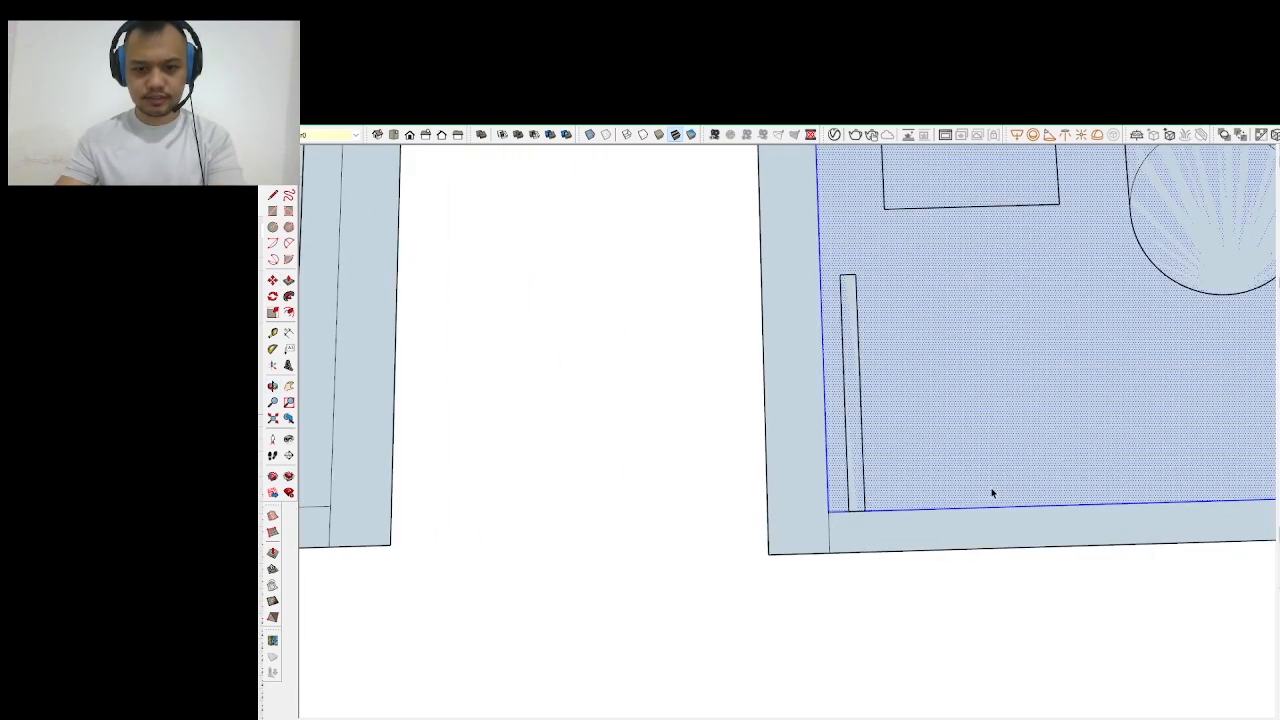
click(1062, 603)
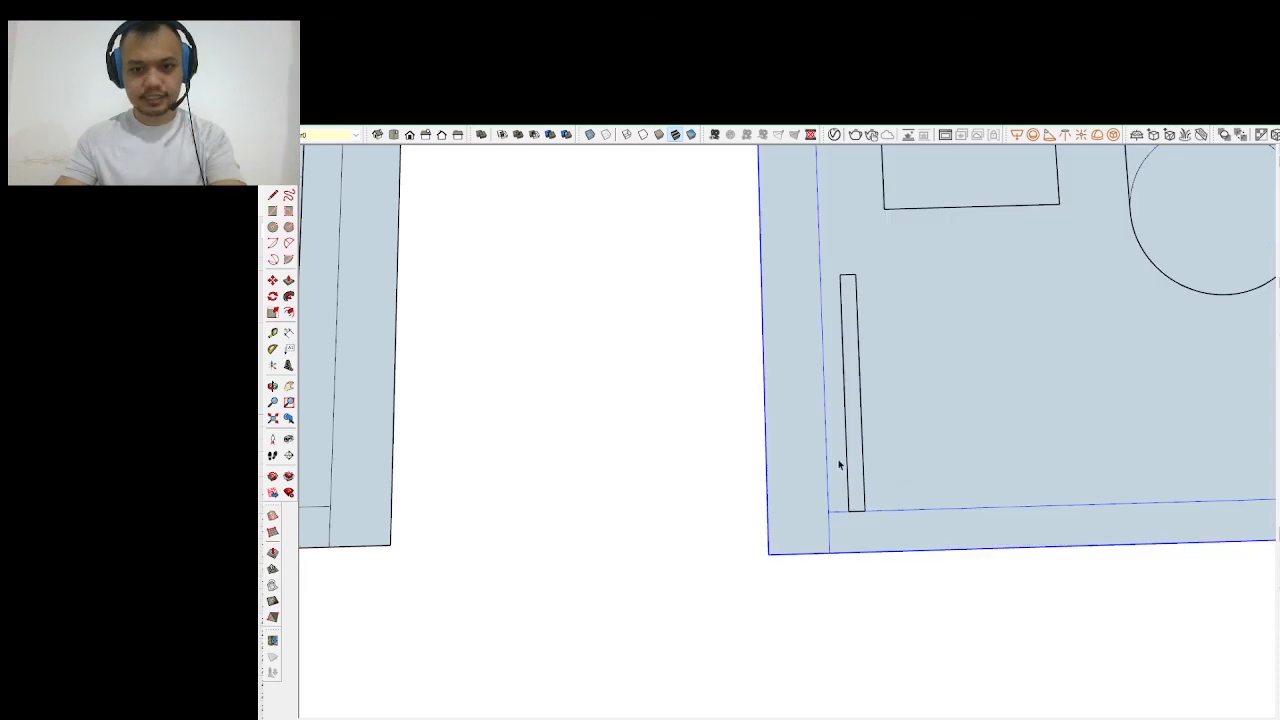
click(864, 467)
key(q)
click(848, 512)
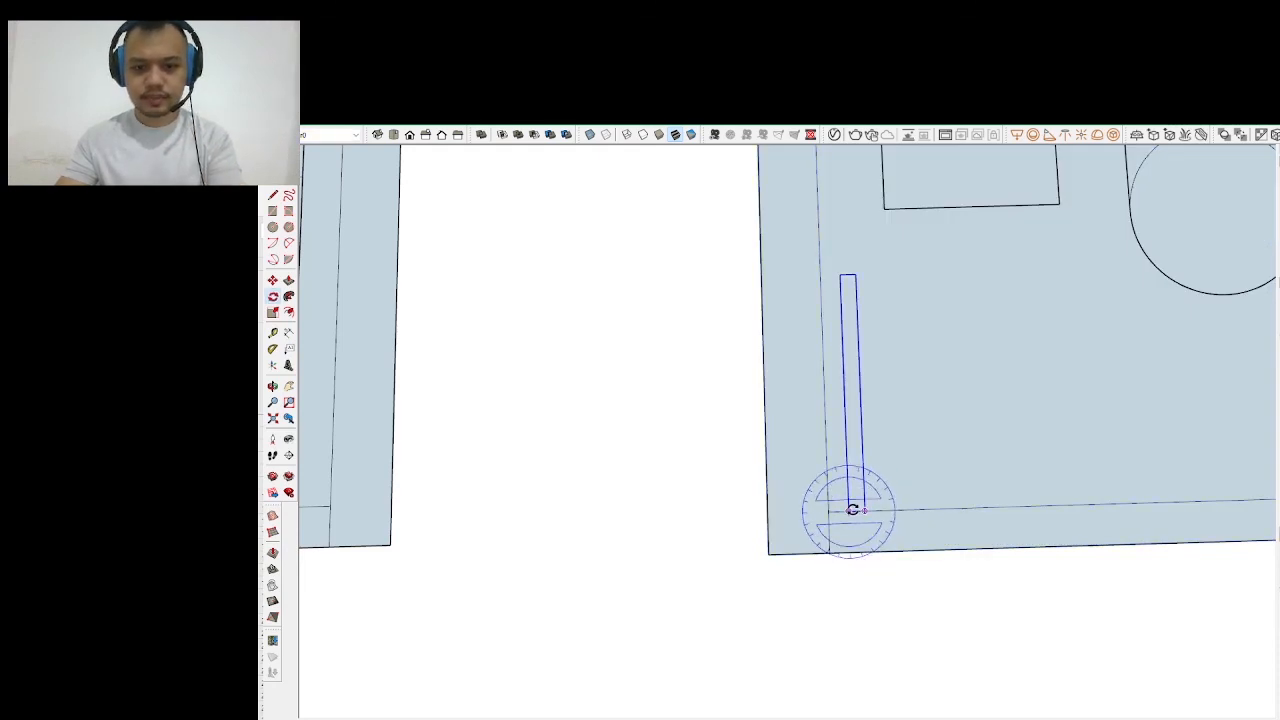
click(850, 474)
click(897, 507)
key(space)
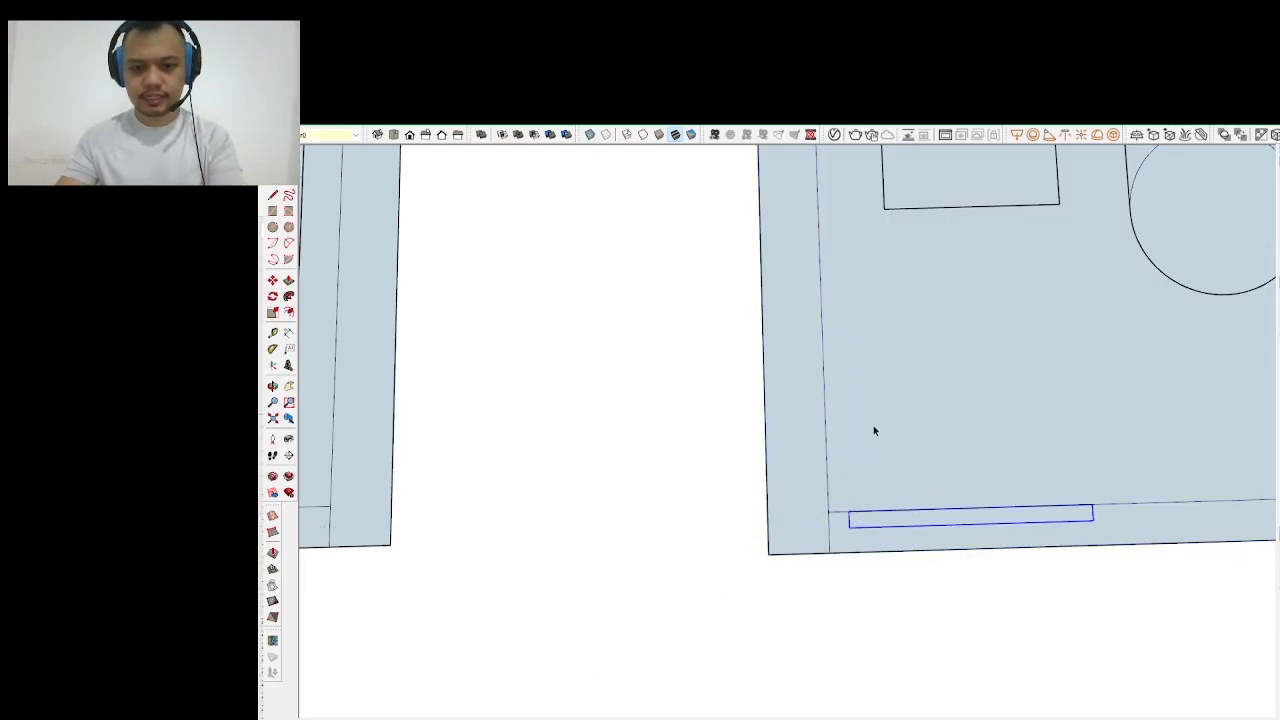
Inside the second room's group, draw a jamb rectangle across the lower wall between the left wall and the door leaf
double_click(873, 427)
key(r)
click(852, 509)
click(834, 543)
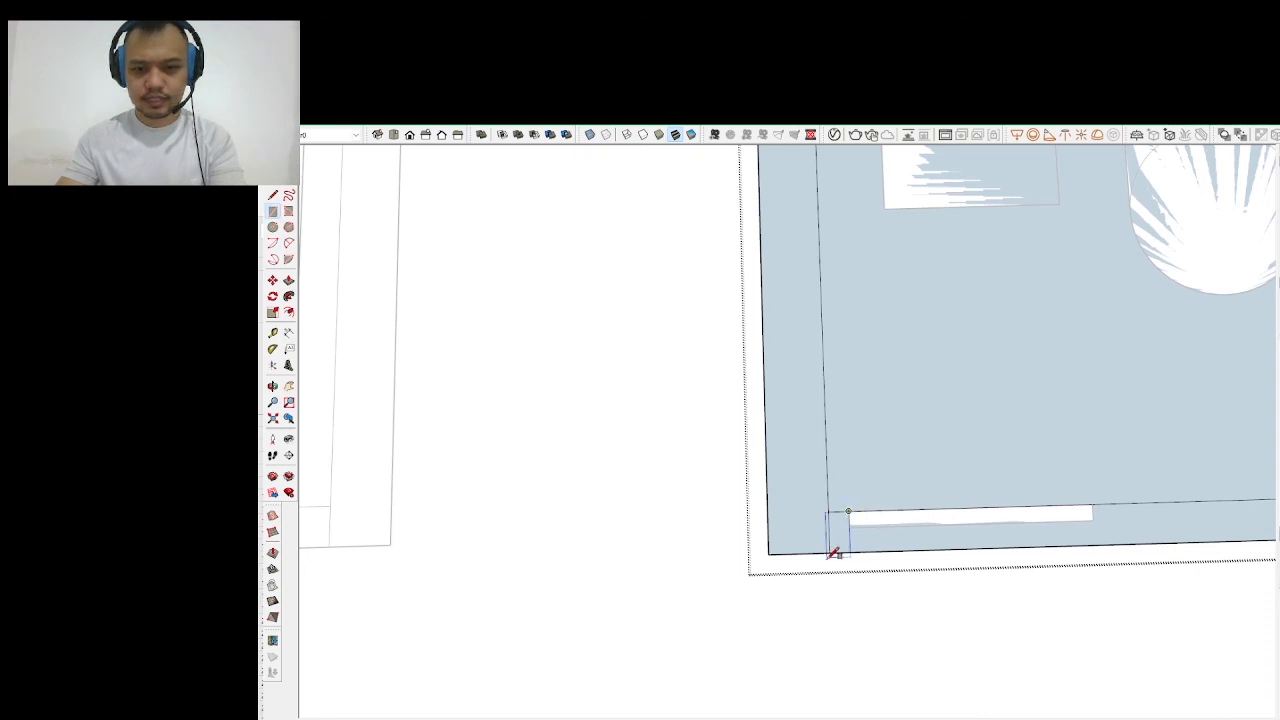
Copy the jamb face to the other end of the door leaf and leave the group
key(space)
click(843, 535)
key(m)
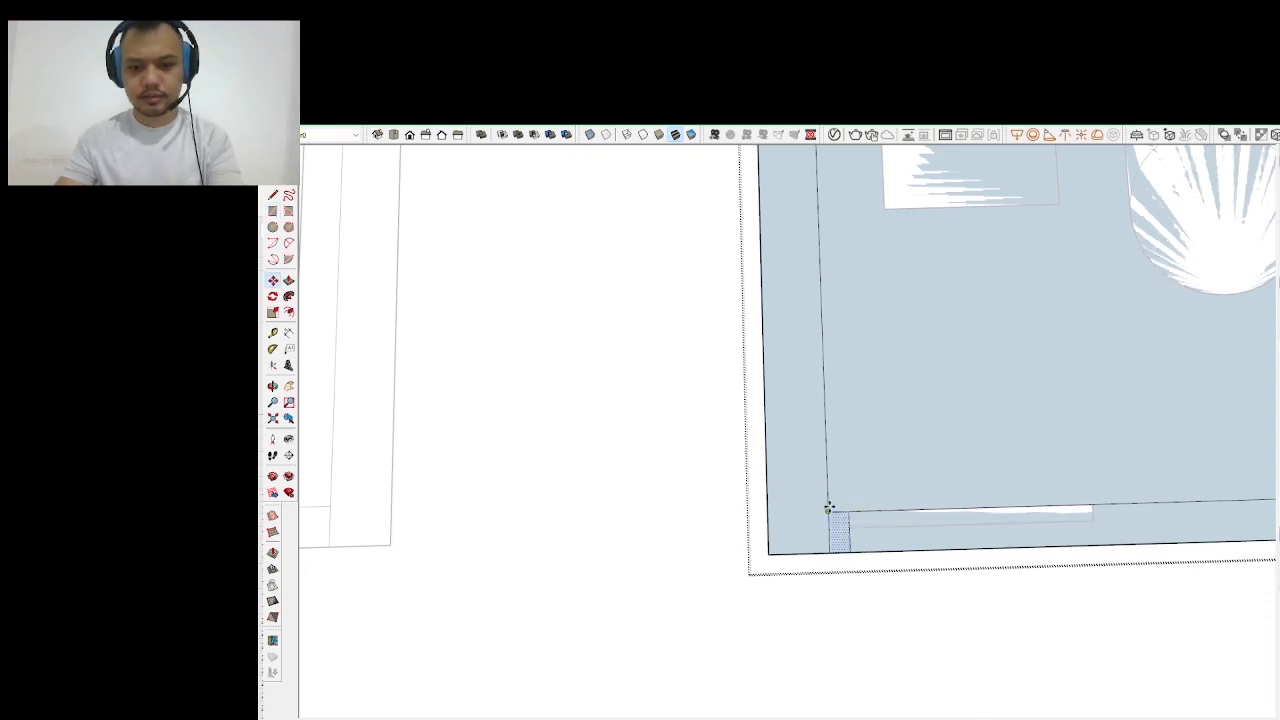
key(ctrl)
click(829, 509)
click(1091, 505)
key(space)
scroll(829, 496, down, 2)
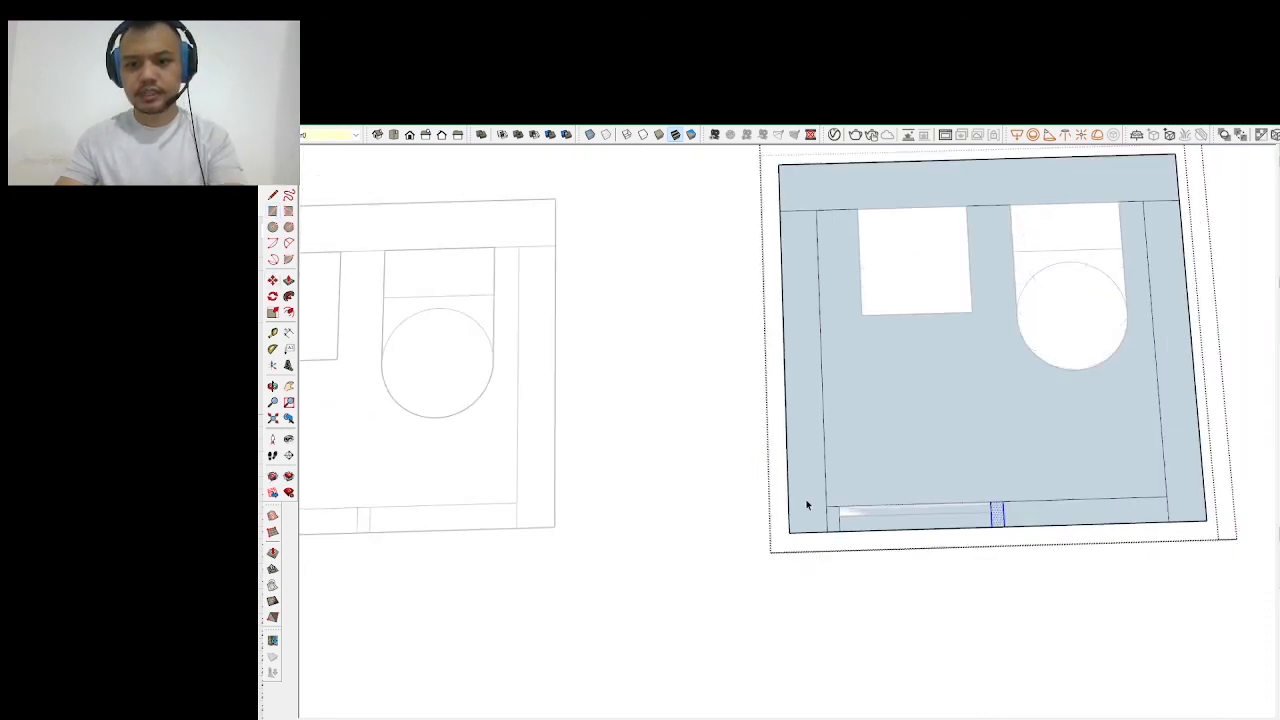
key(Escape)
Move the square fixture into the inner upper-left corner, then shift it slightly away from the left wall
scroll(810, 508, down, 1)
scroll(897, 362, up, 1)
click(895, 344)
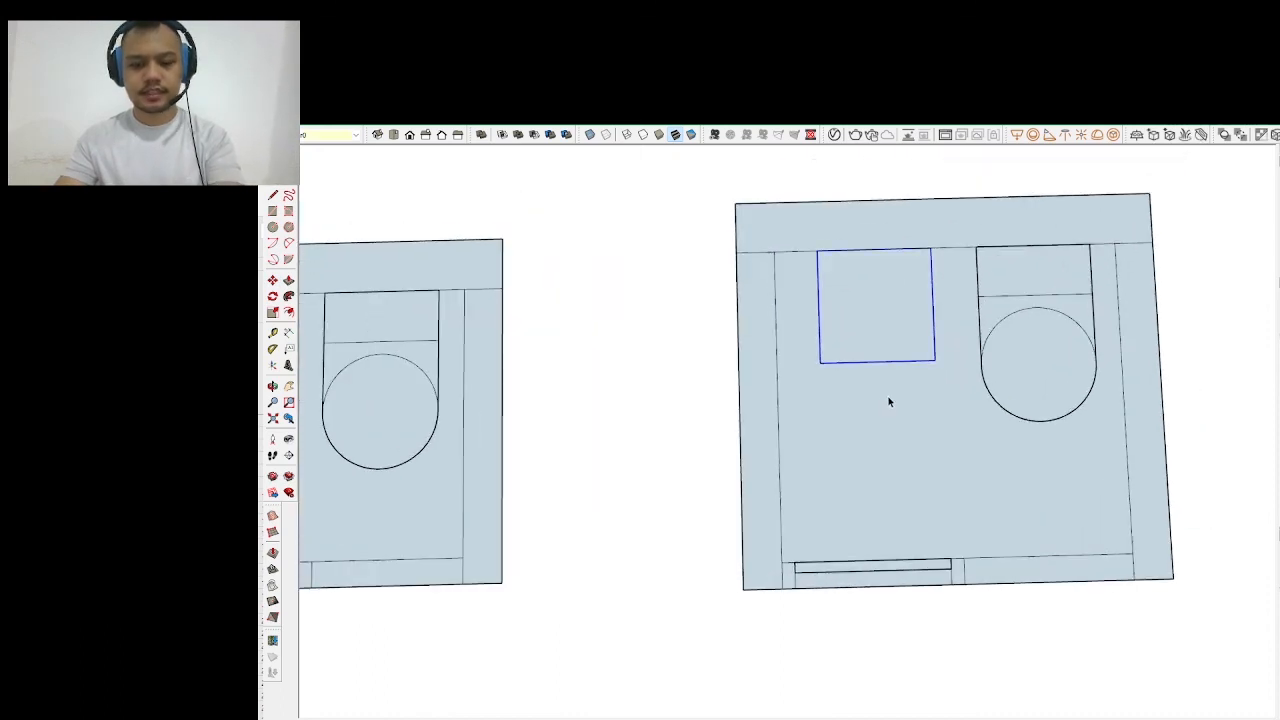
key(m)
click(816, 253)
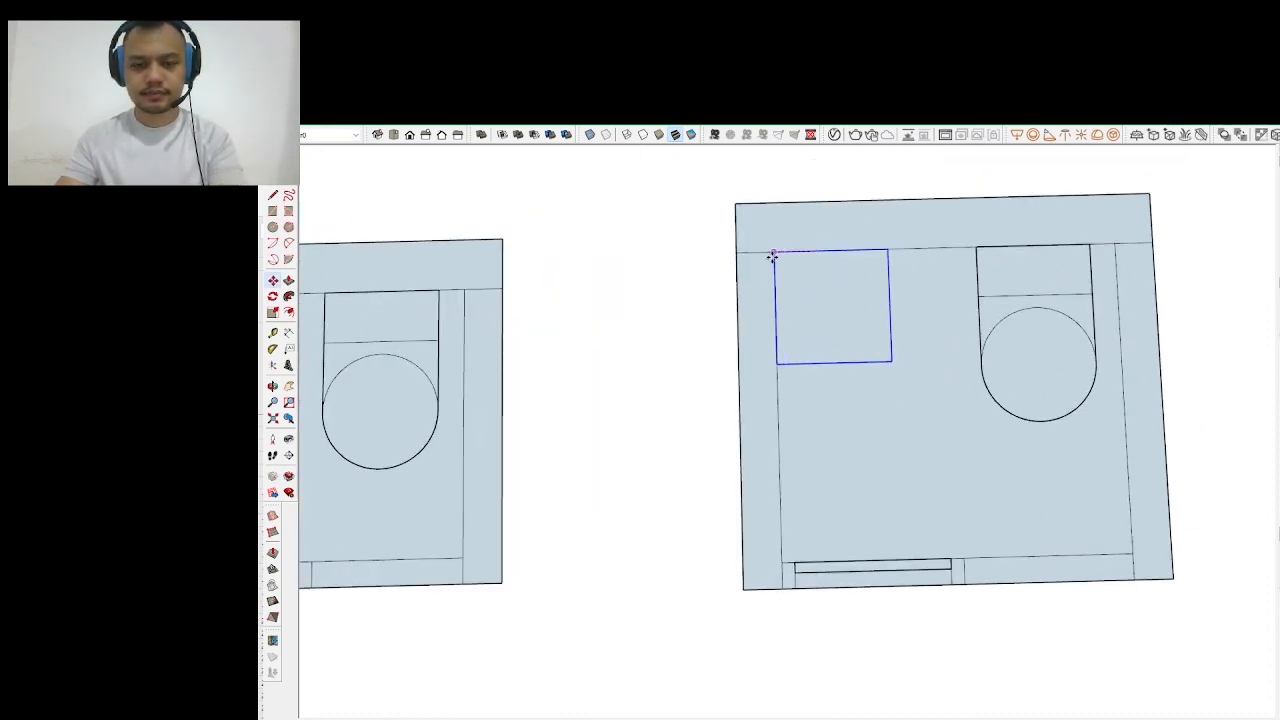
click(771, 254)
click(826, 311)
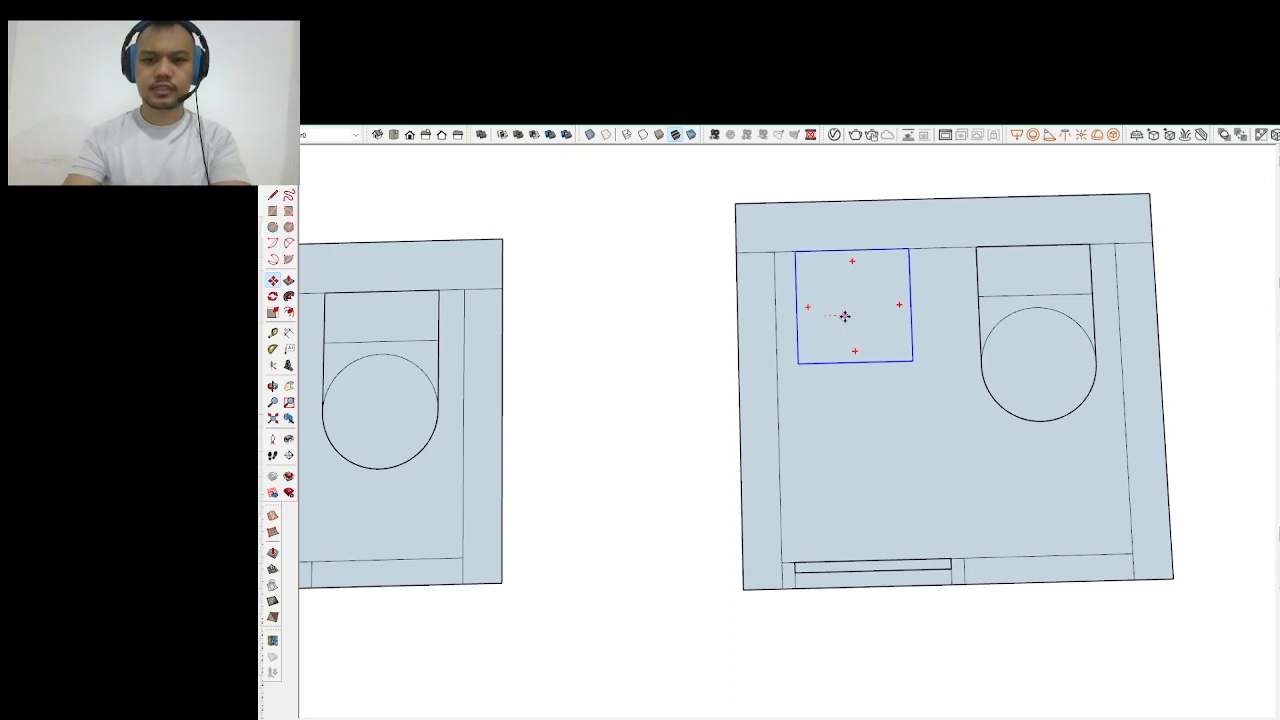
click(849, 318)
key(space)
Move the toilet's upper midpoint onto the right wall's inner corner, then move the toilet 700 back into the room
click(1068, 283)
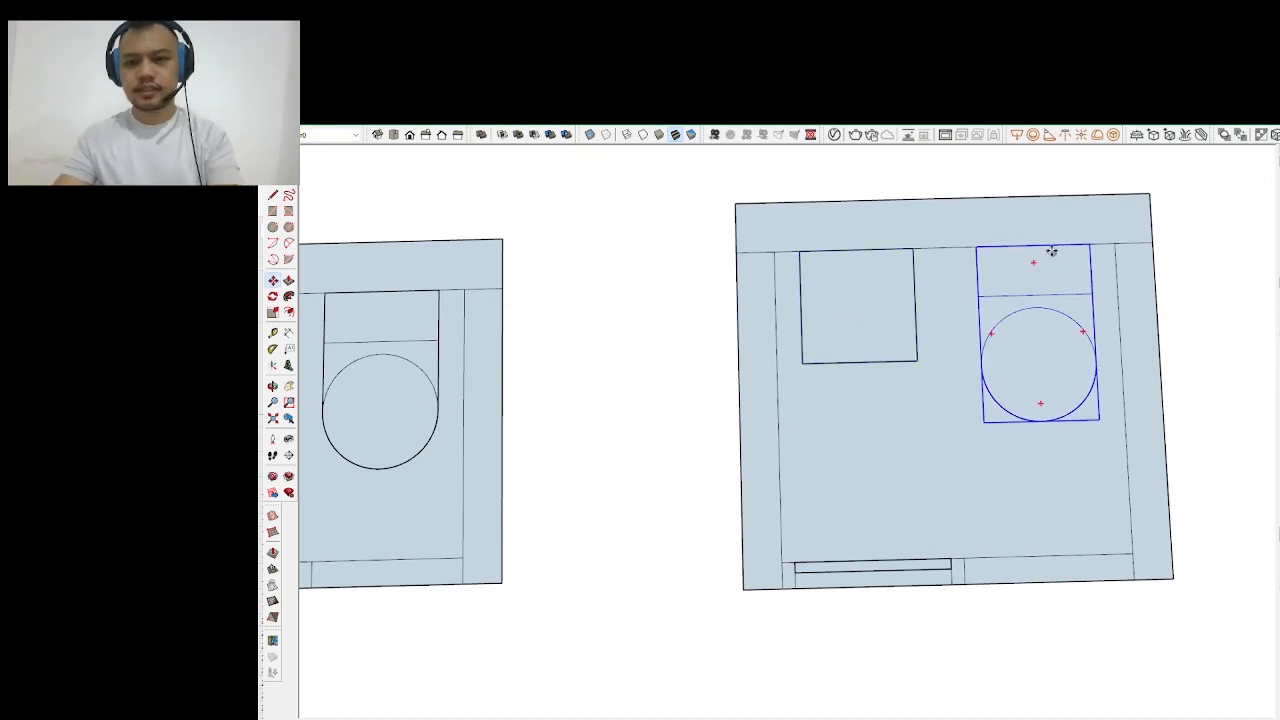
click(1035, 245)
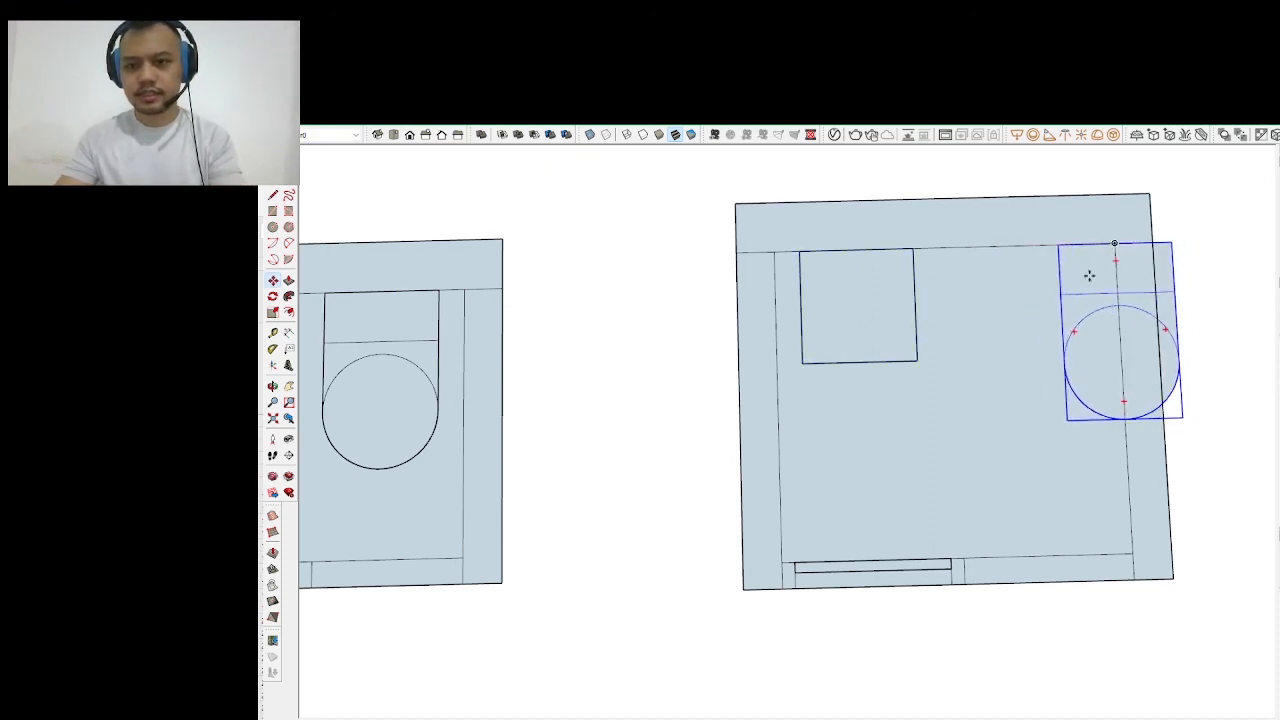
click(1018, 291)
text(700)
key(Return)
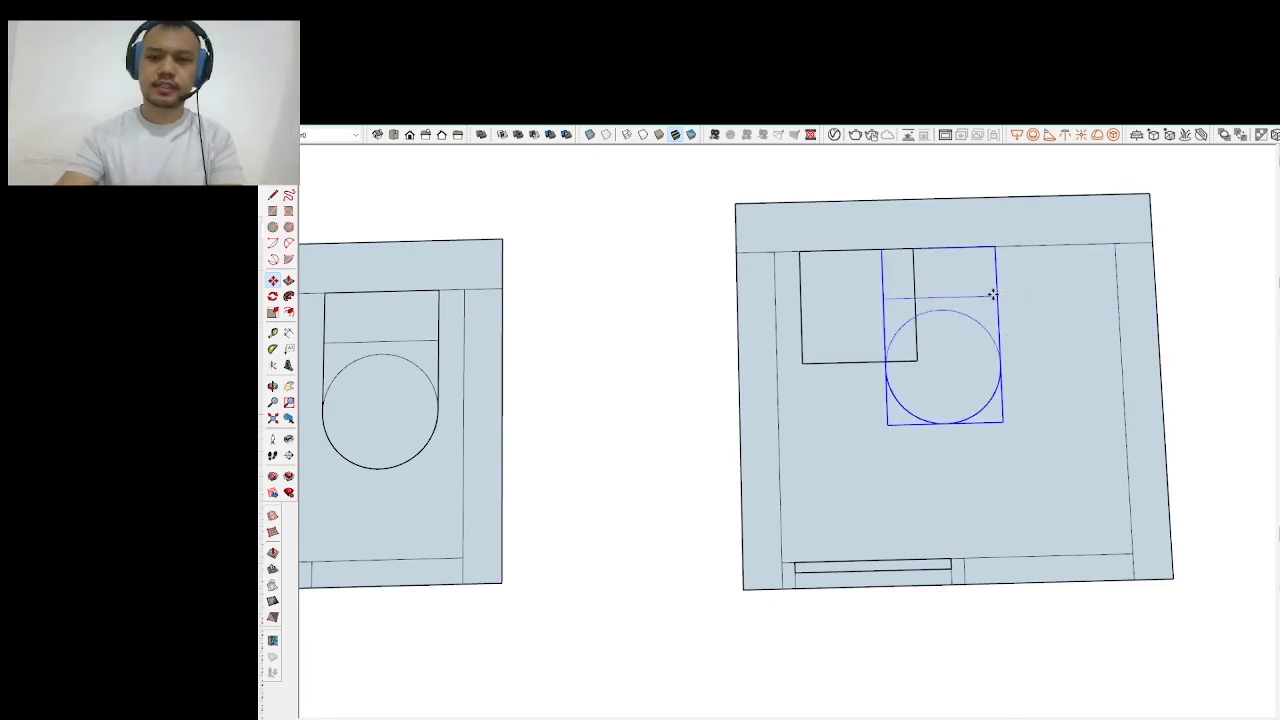
Shift the toilet along the upper wall away from the square fixture
click(963, 263)
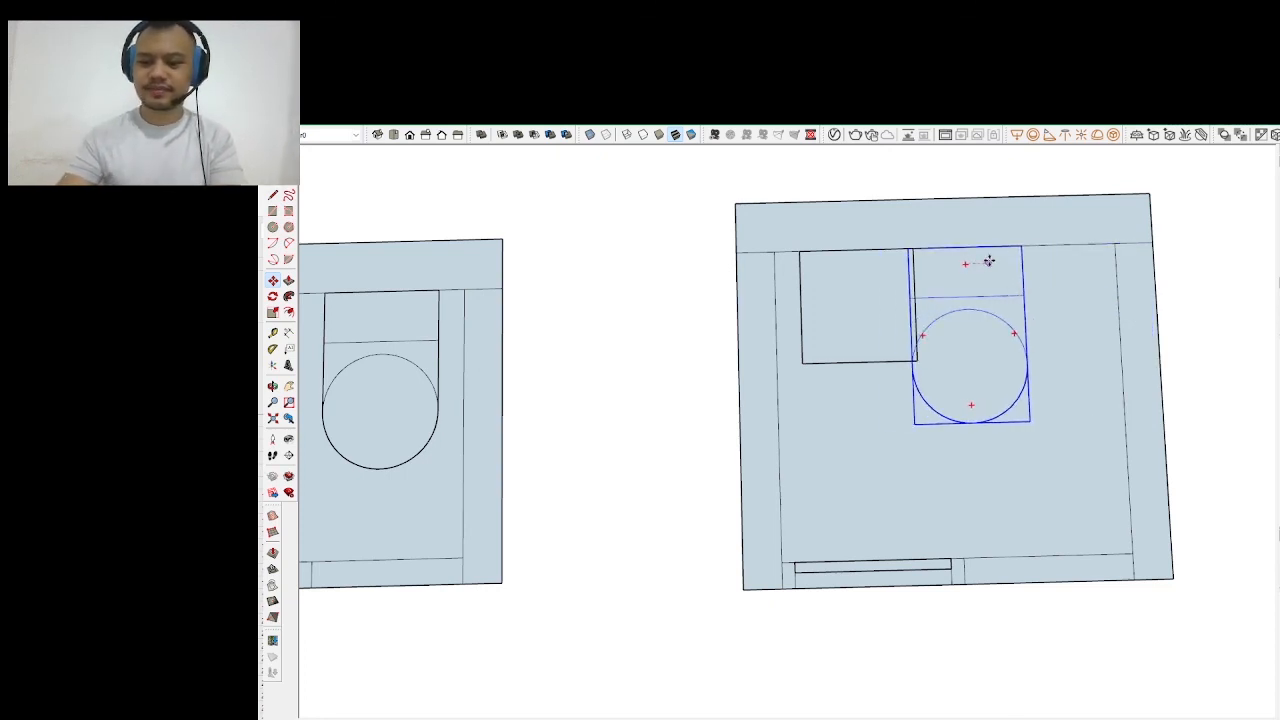
click(989, 261)
key(q)
click(991, 332)
click(986, 260)
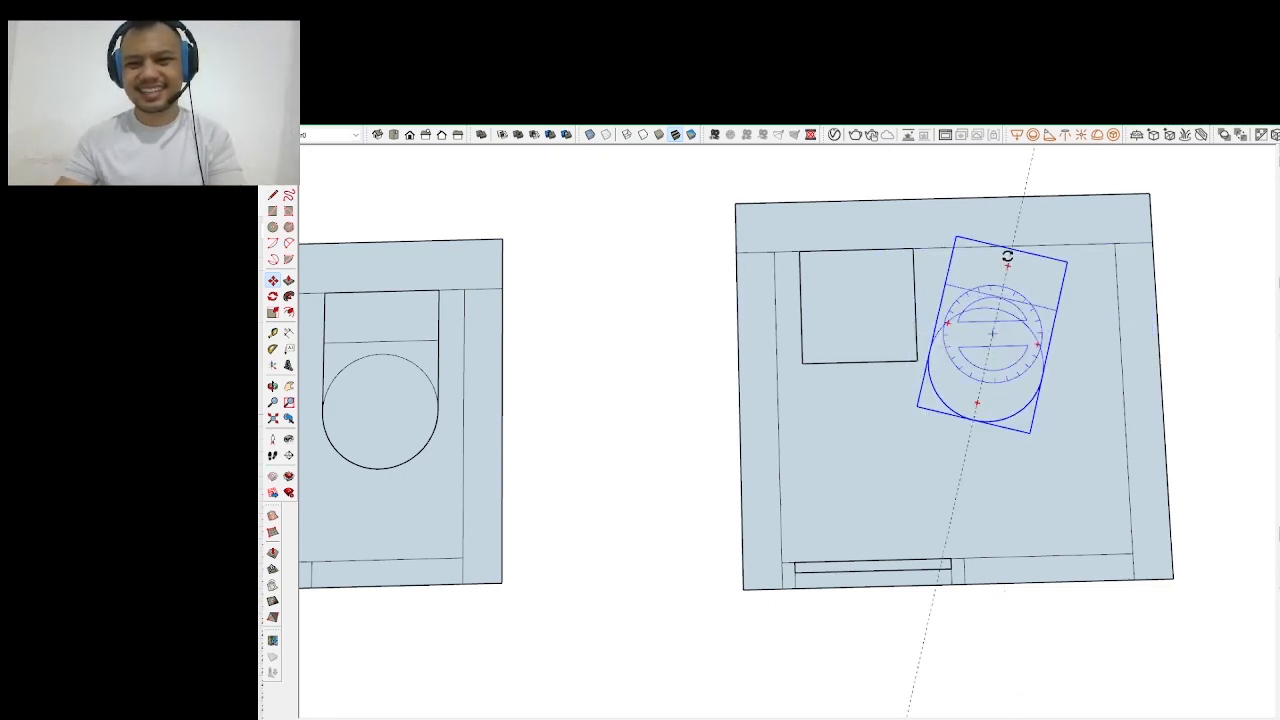
Move the toilet further toward the right wall, leaving a gap on both of its sides
key(m)
click(979, 283)
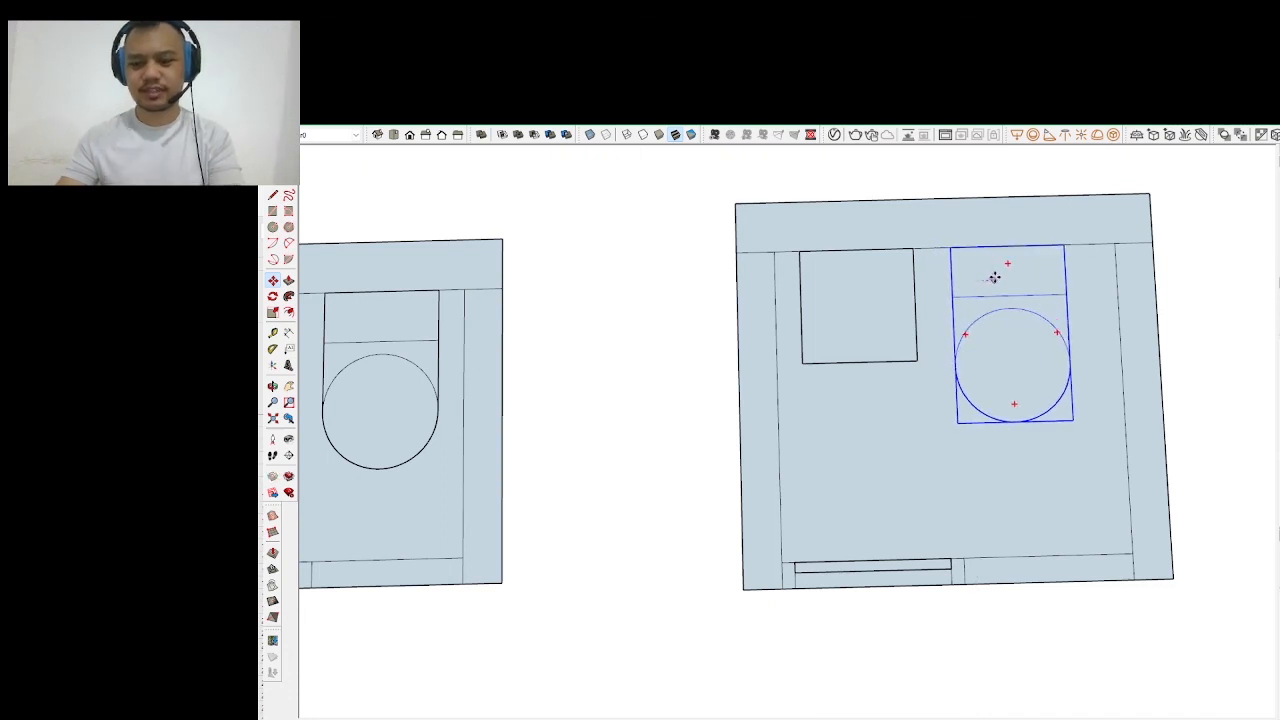
click(994, 277)
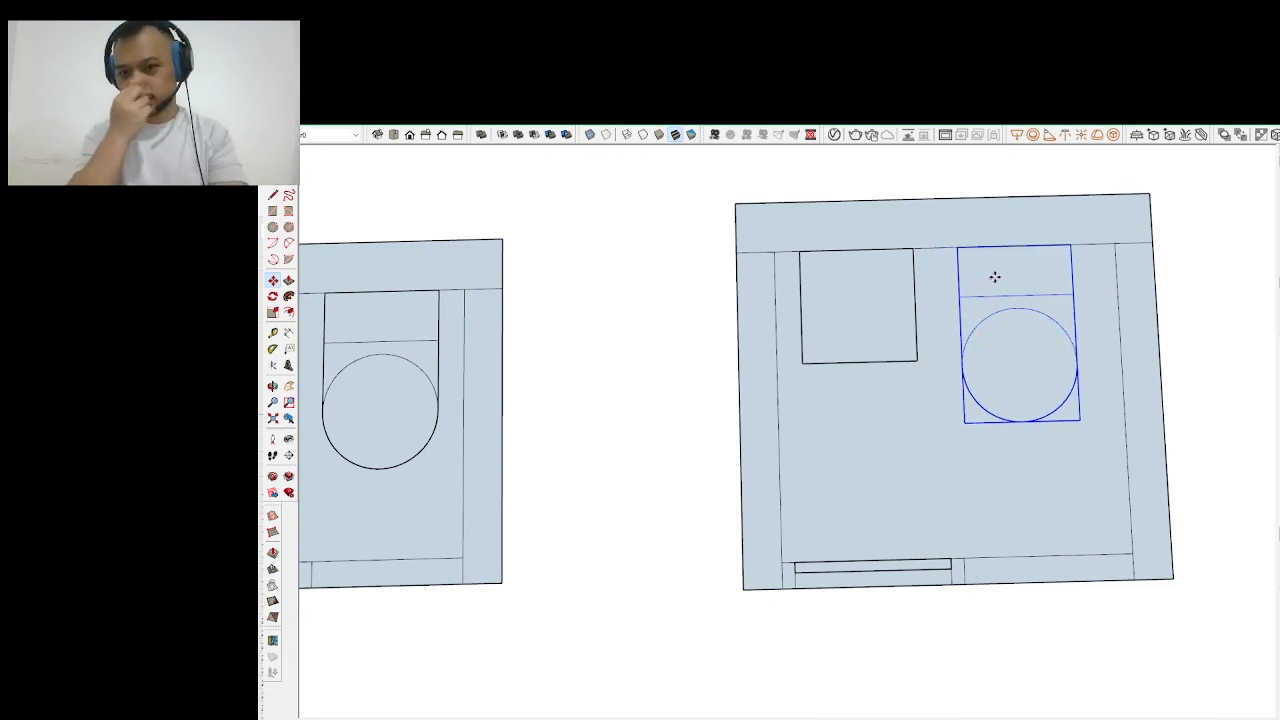
Check the distance from the inner upper-right corner to the toilet's upper midpoint with the Line tool
key(l)
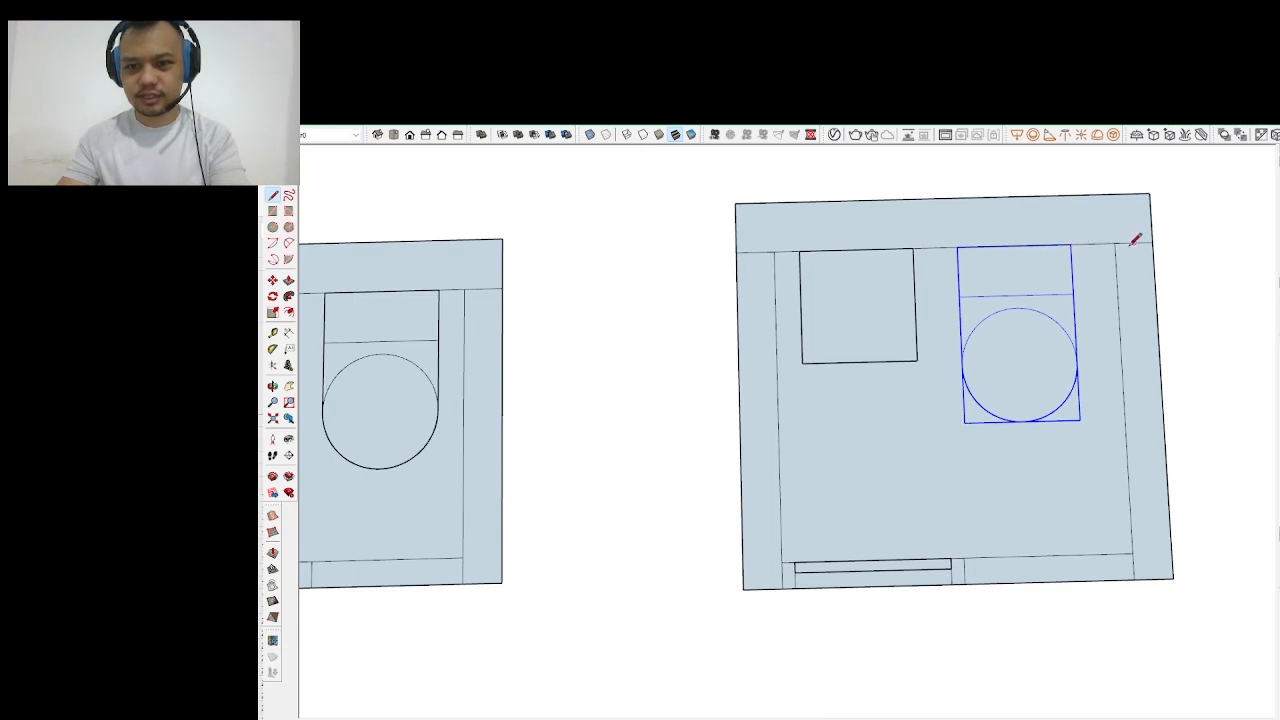
click(1115, 242)
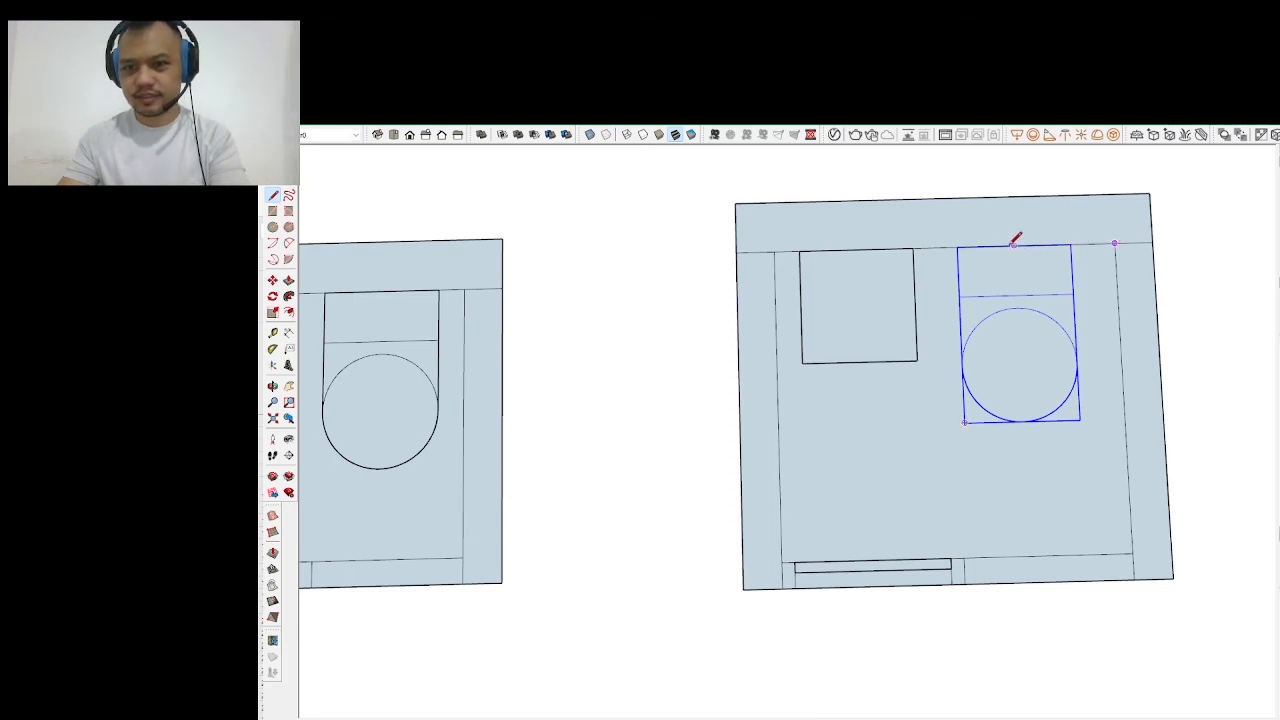
click(1015, 243)
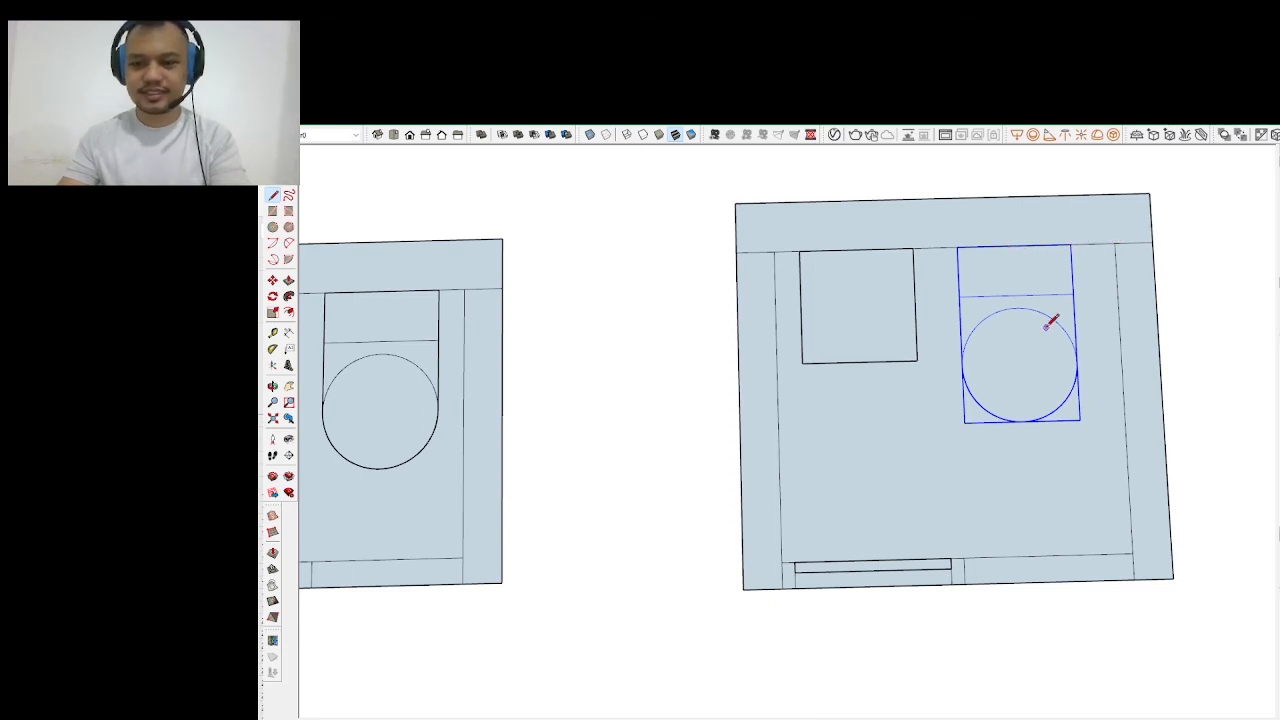
scroll(1035, 316, down, 1)
scroll(1025, 255, up, 3)
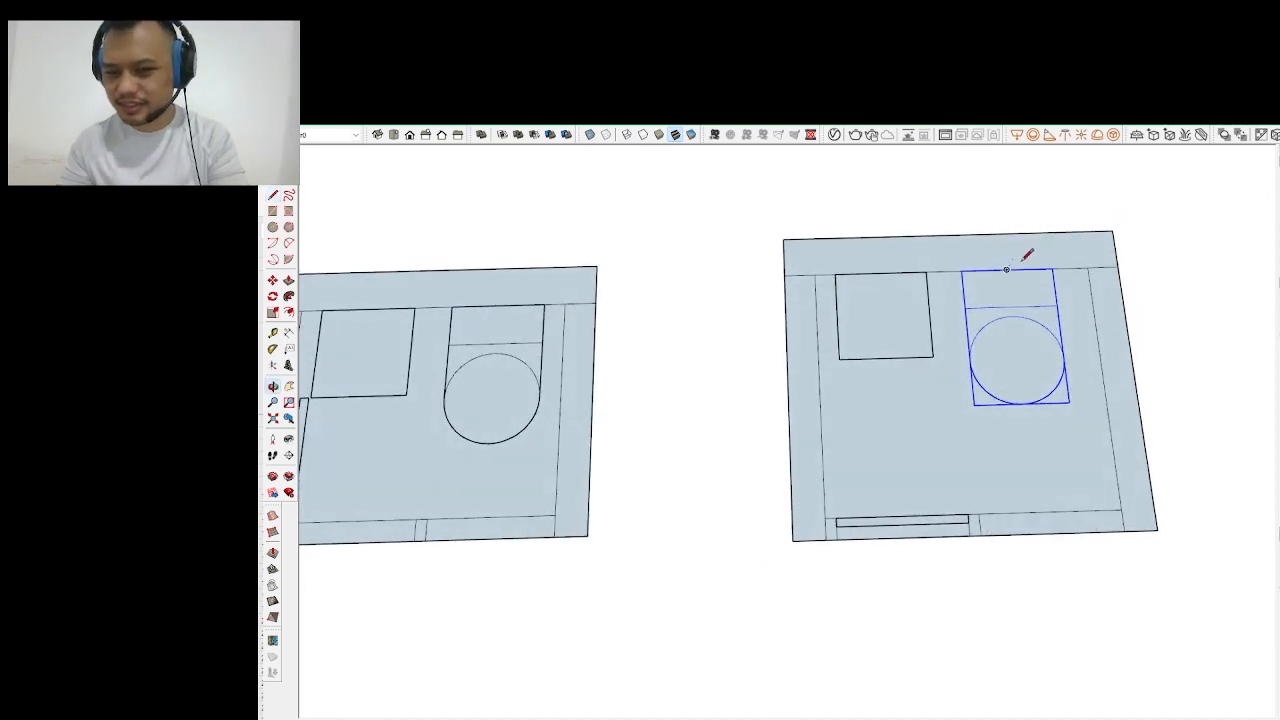
scroll(1027, 299, down, 3)
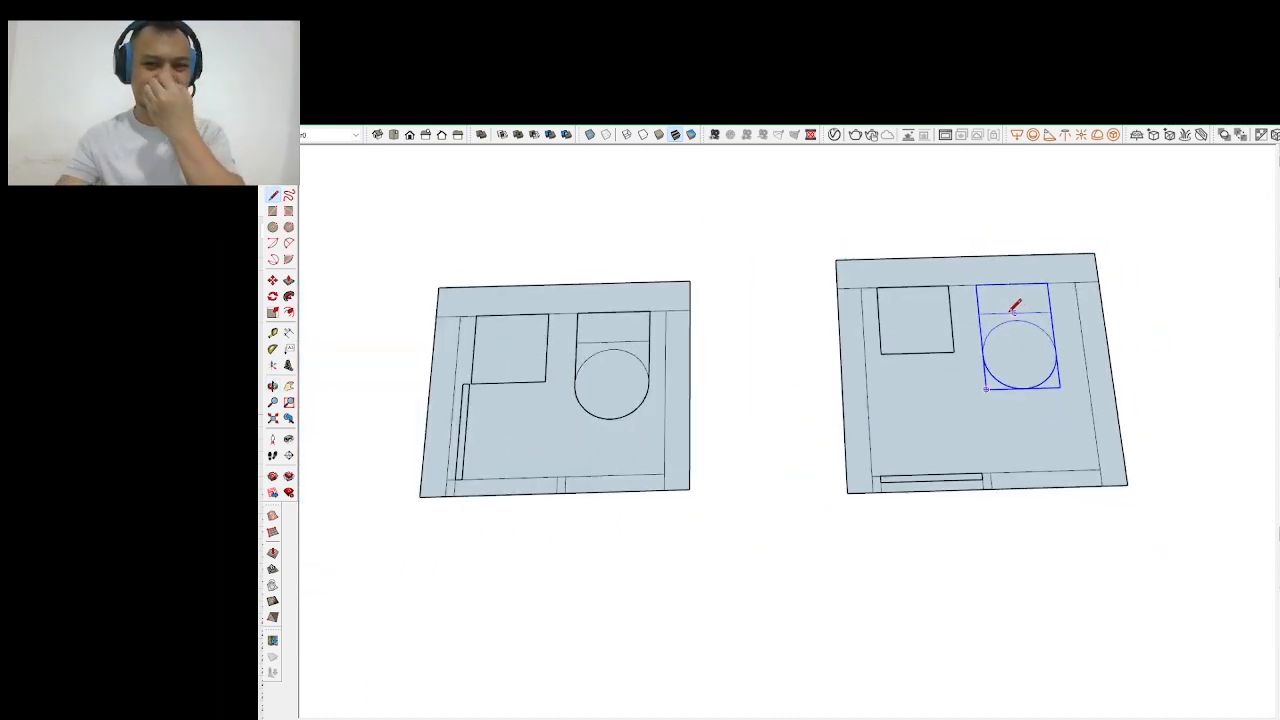
mouse_move(1020, 320)
mouse_down()
mouse_move(990, 407)
mouse_move(1002, 400)
mouse_up()
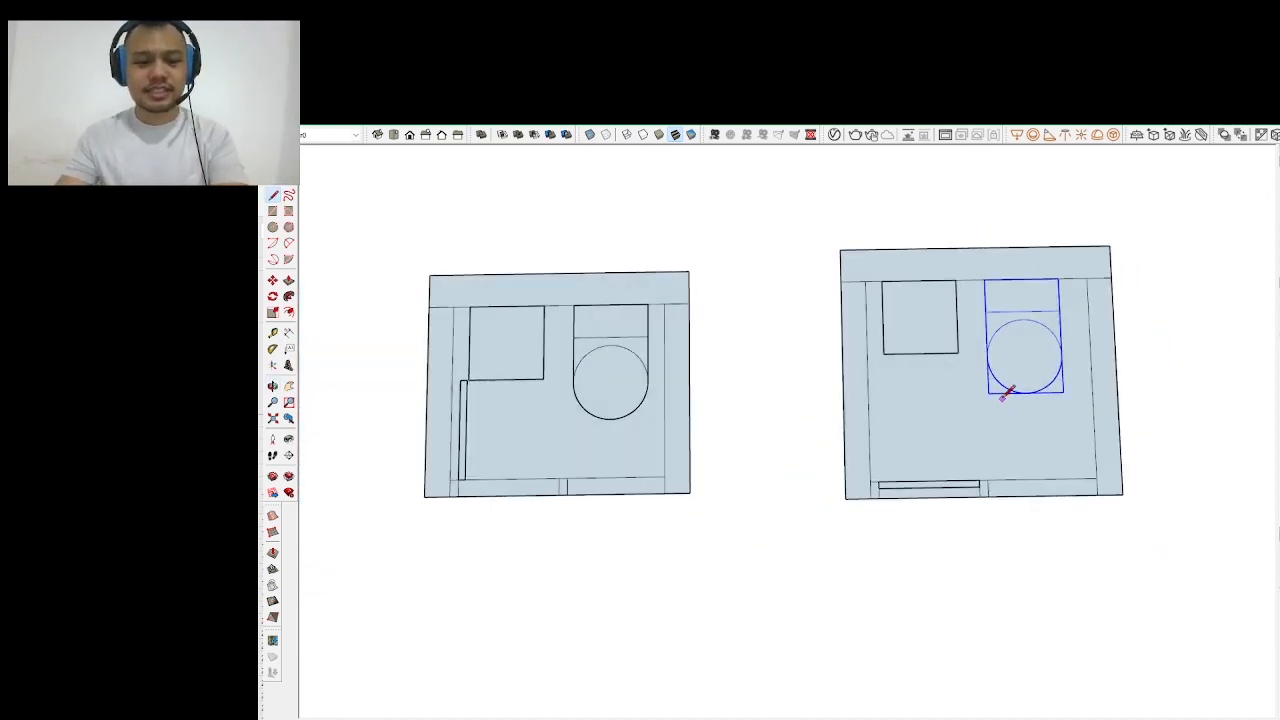
Rotate the second room's door 90 degrees about its hinge corner so it swings open into the room along the side wall
key(space)
click(991, 229)
scroll(1034, 320, down, 1)
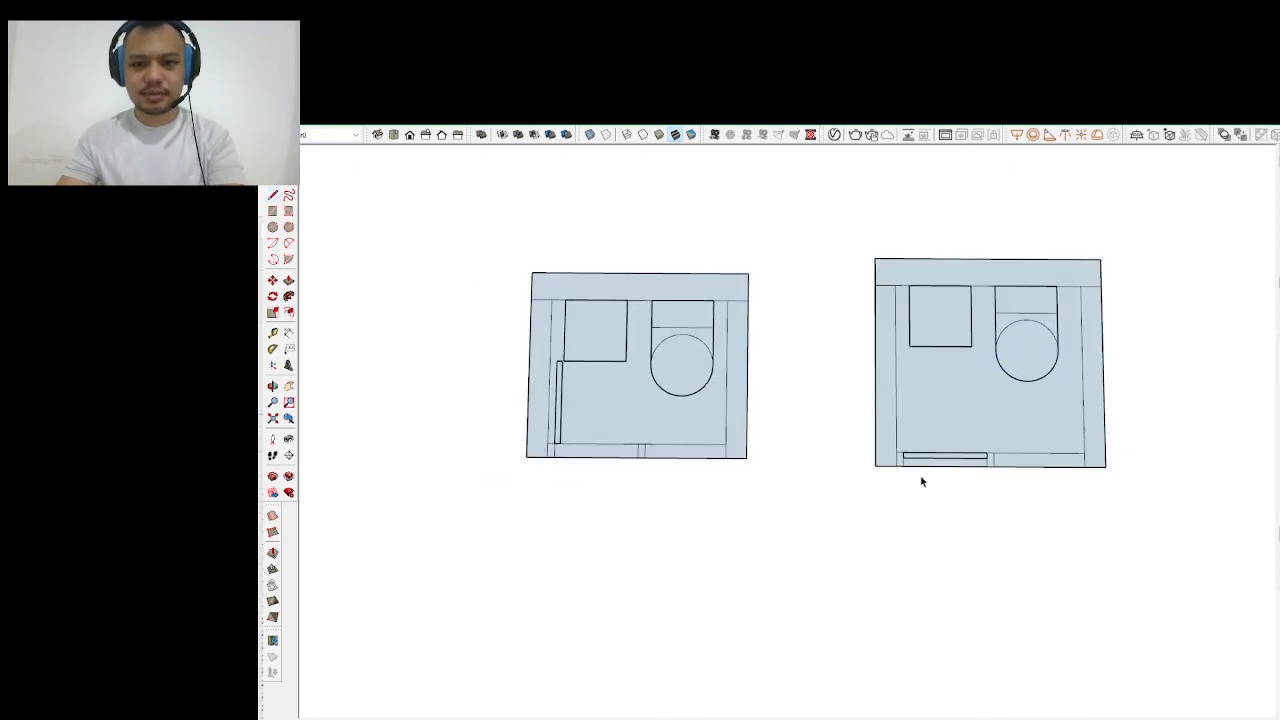
scroll(922, 481, up, 3)
click(914, 445)
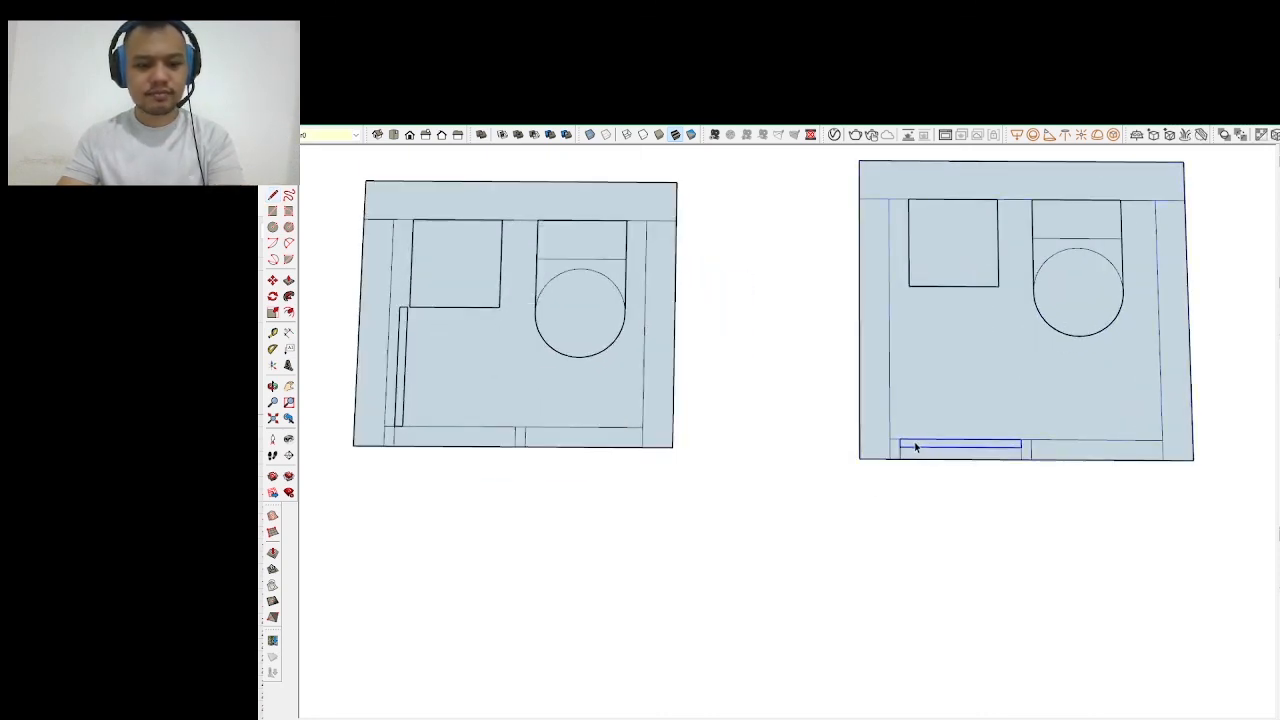
key(q)
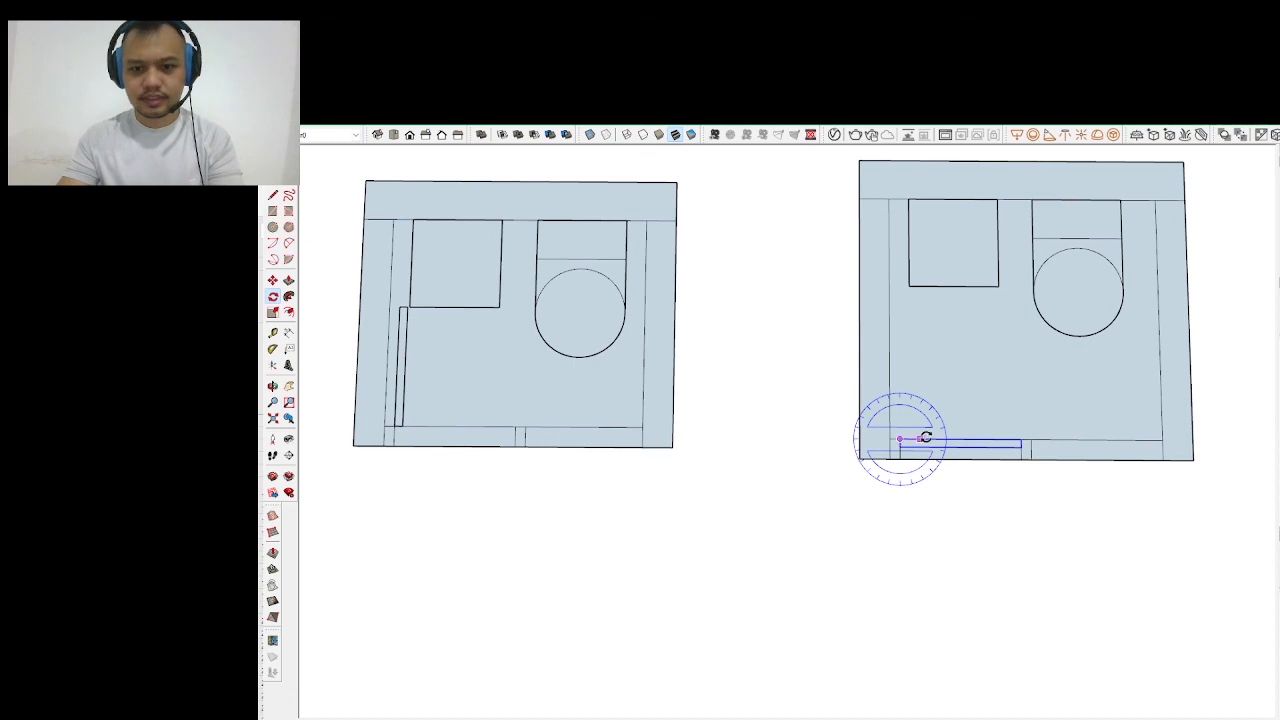
click(921, 438)
text(90)
key(Return)
key(space)
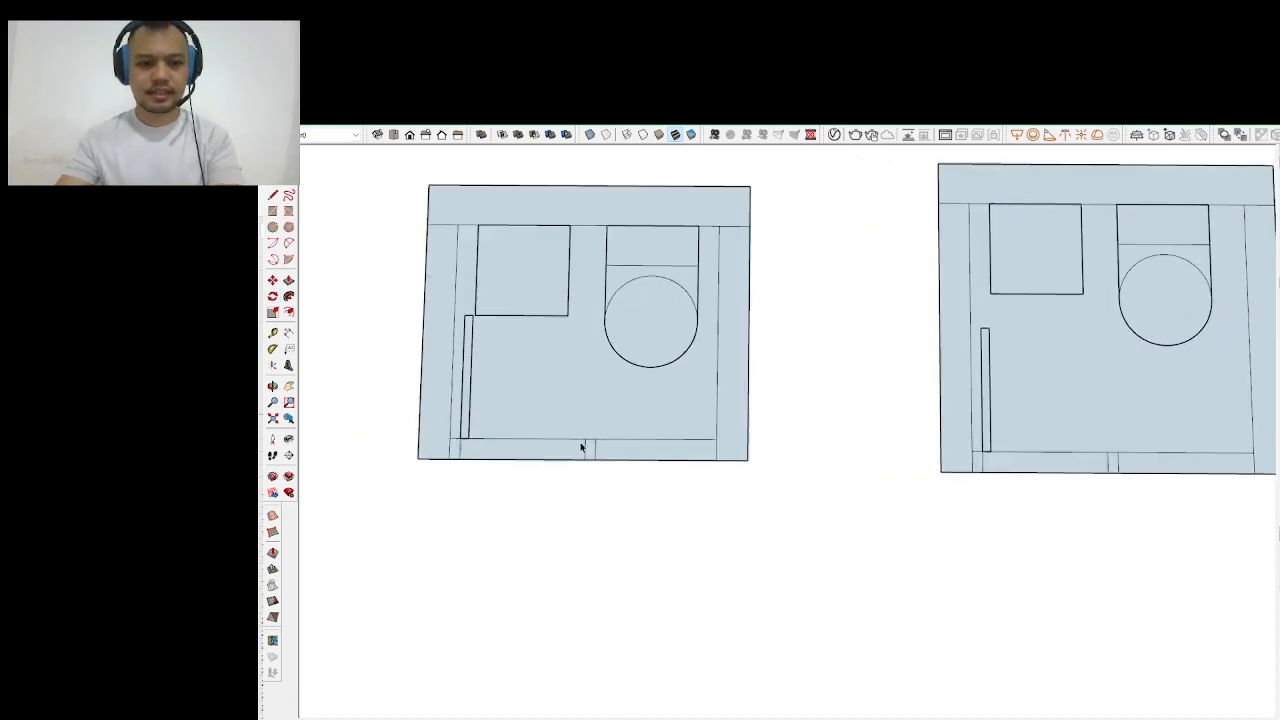
Erase the inner wall line crossing the door opening in both room groups
double_click(536, 419)
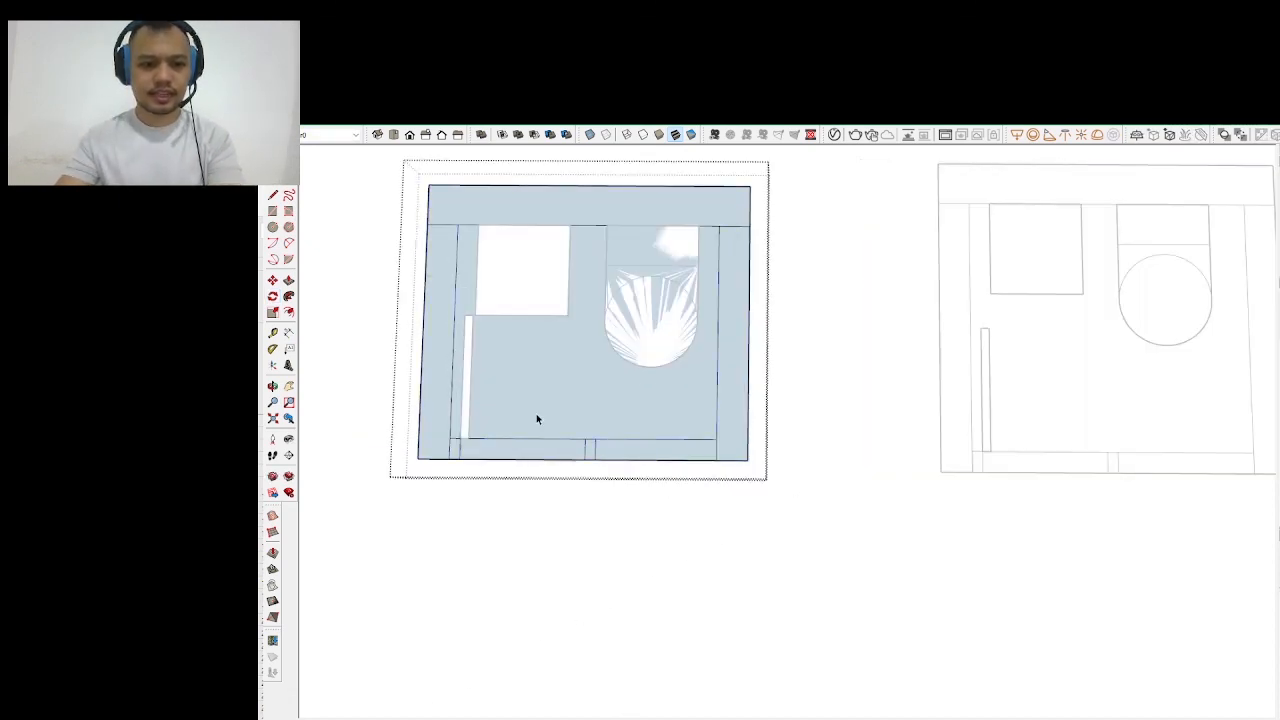
click(885, 508)
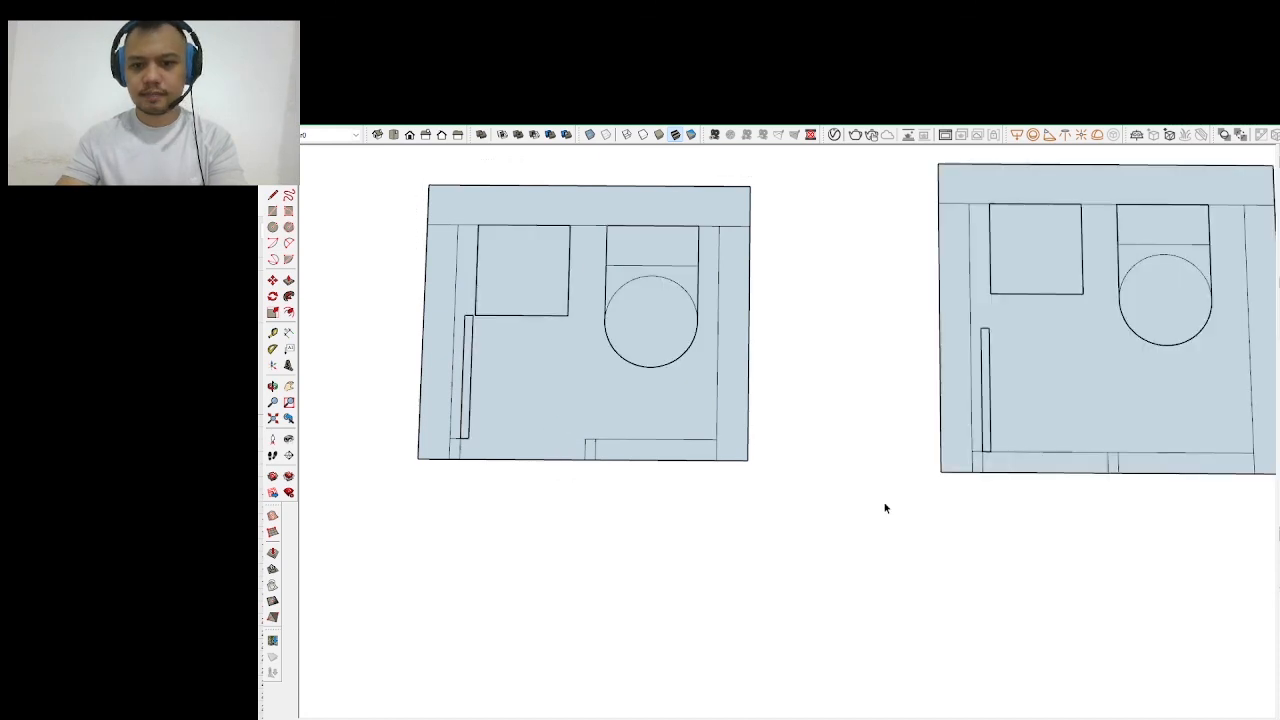
double_click(1166, 428)
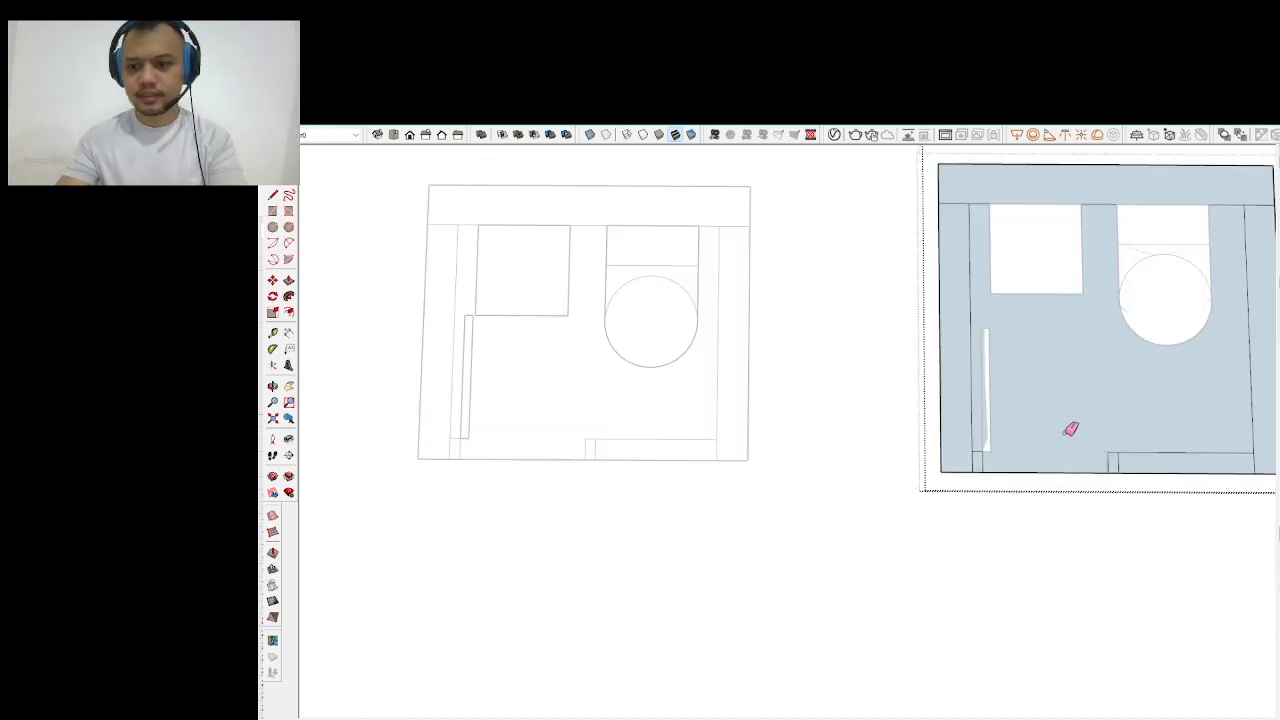
key(space)
click(1048, 570)
scroll(1043, 566, down, 3)
scroll(877, 340, up, 1)
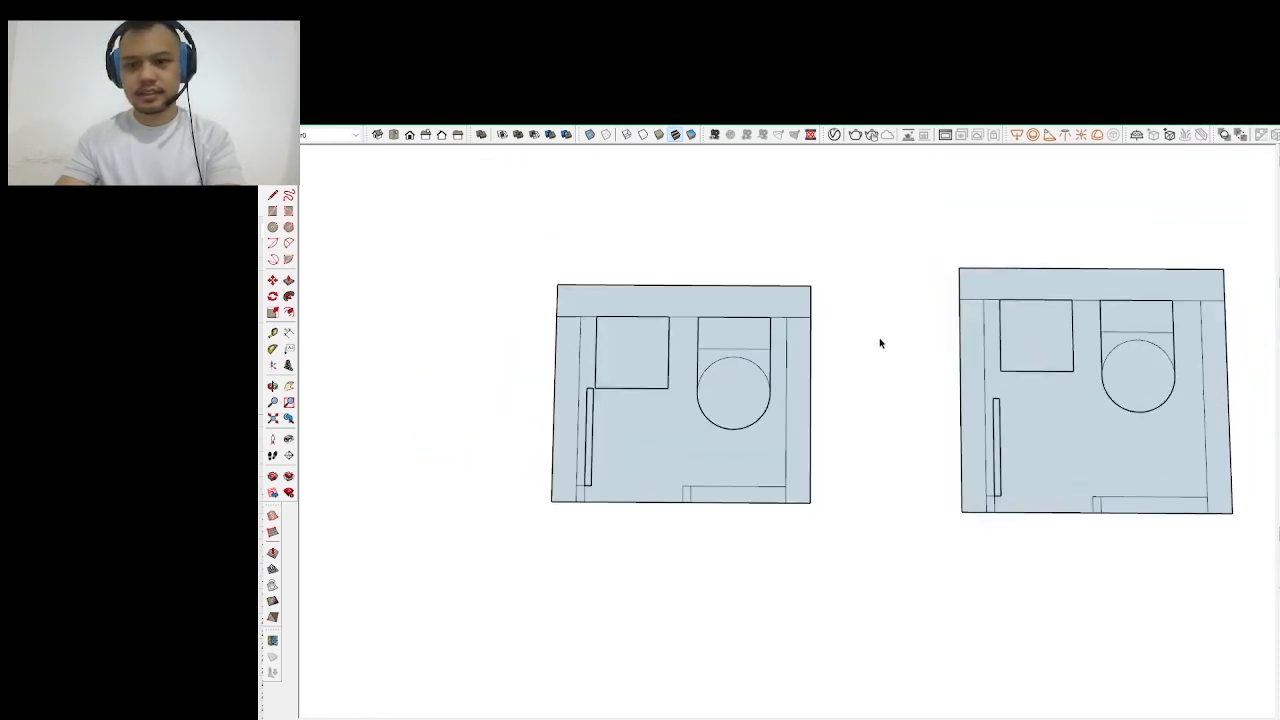
scroll(514, 483, down, 1)
scroll(925, 360, up, 2)
scroll(925, 360, up, 1)
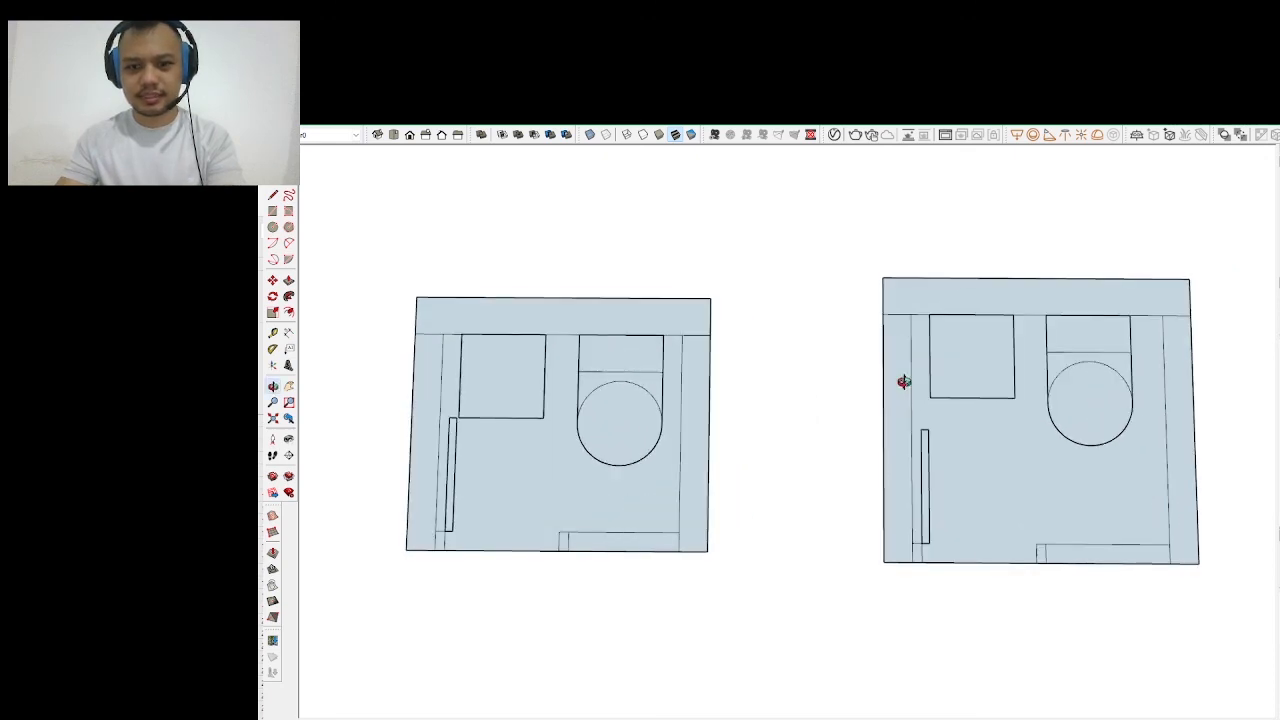
drag(832, 463, 829, 477)
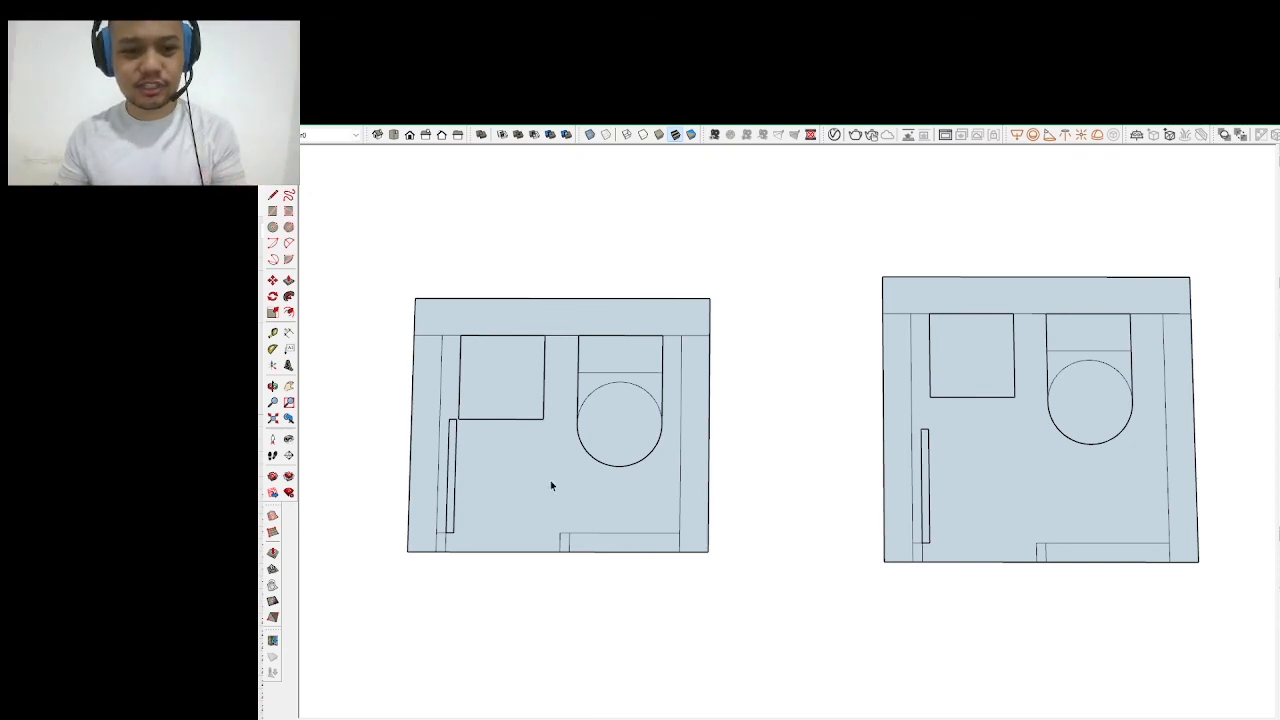
Move the whole second room, including its door and fixtures, 500 toward the first room
drag(816, 240, 1217, 626)
key(m)
click(1215, 625)
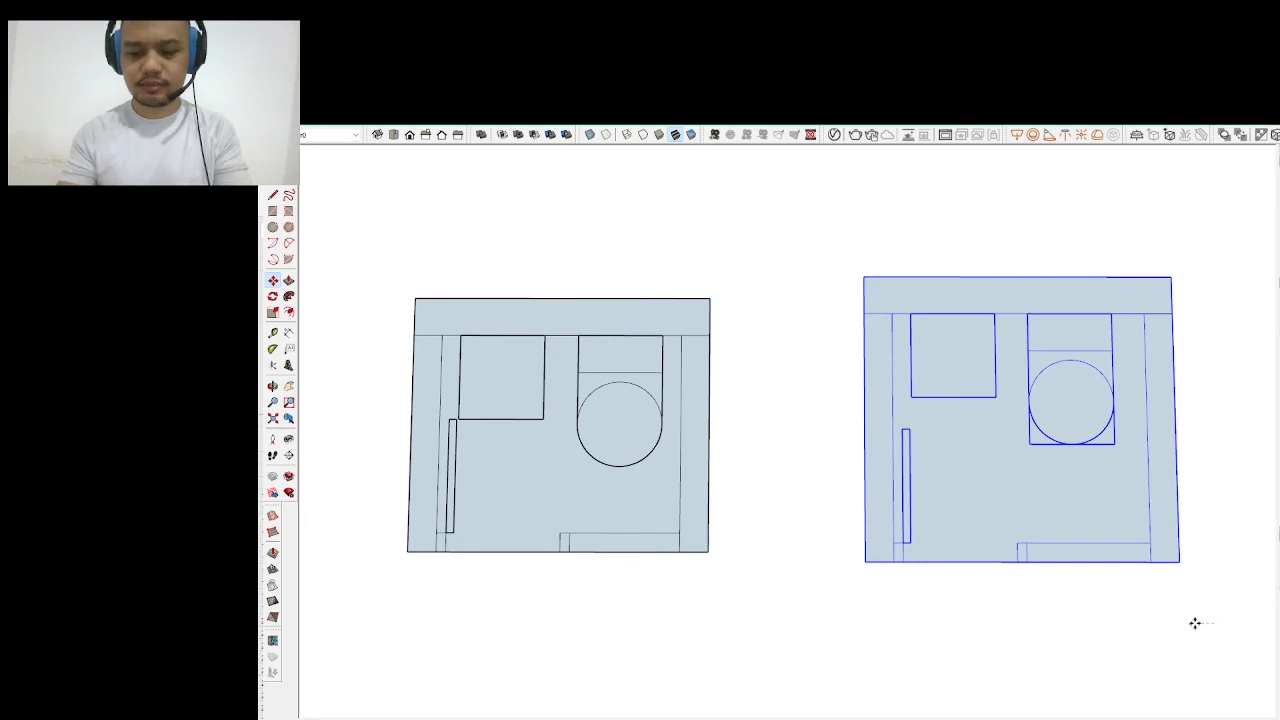
text(500)
key(Return)
scroll(1195, 623, down, 1)
scroll(823, 406, up, 1)
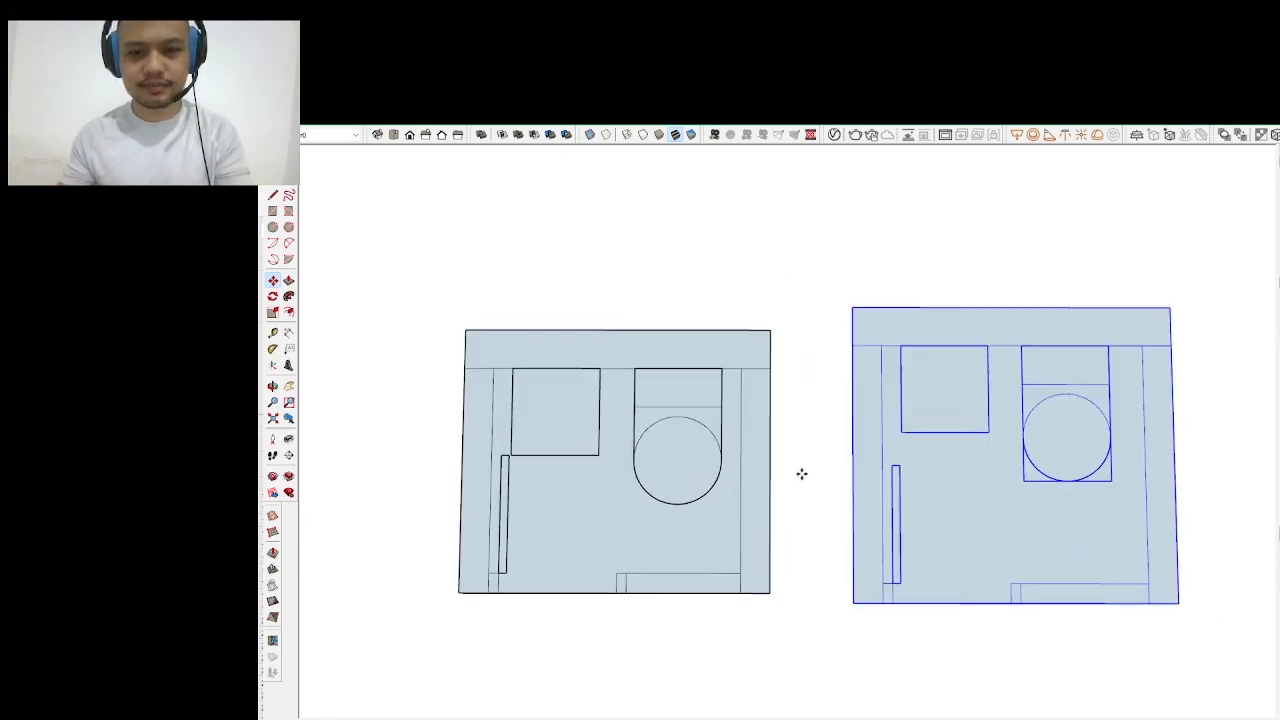
mouse_move(802, 474)
mouse_down()
mouse_move(812, 451)
mouse_move(801, 460)
mouse_up()
key(space)
click(858, 244)
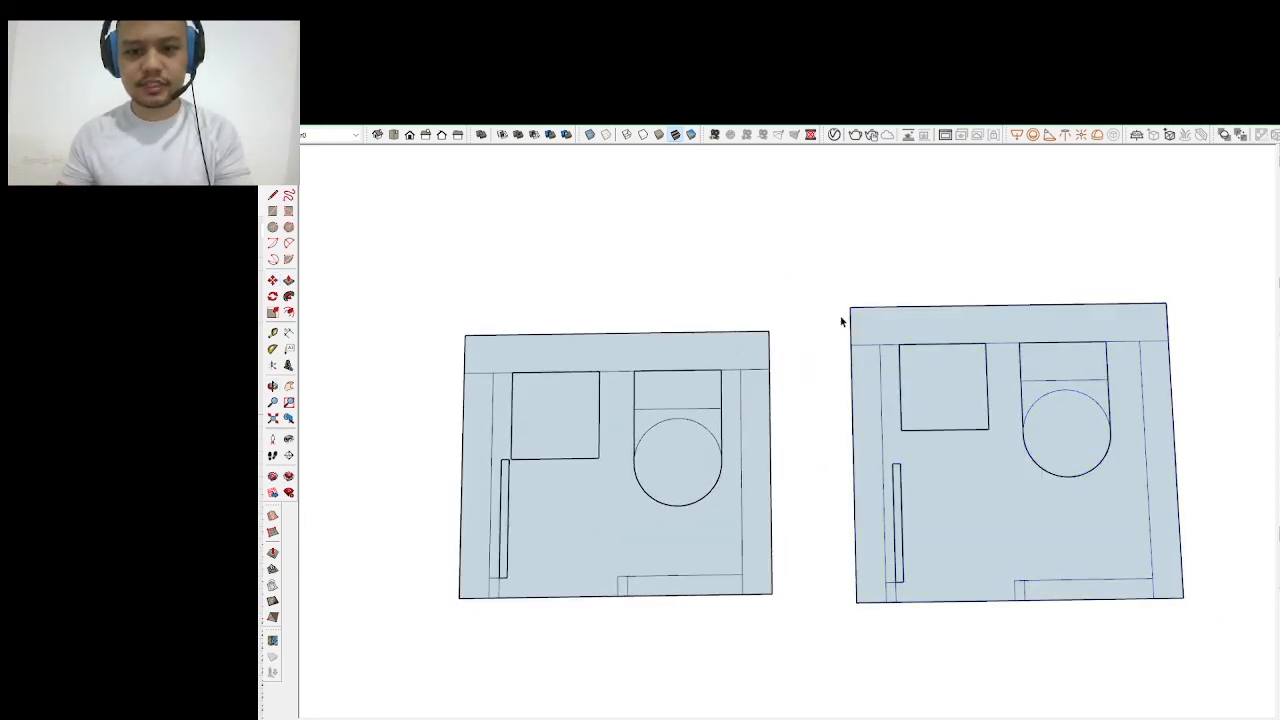
Compare the two toilet layouts side by side, highlighting each room's walls in turn
scroll(841, 322, down, 1)
scroll(880, 509, up, 1)
drag(880, 509, 862, 526)
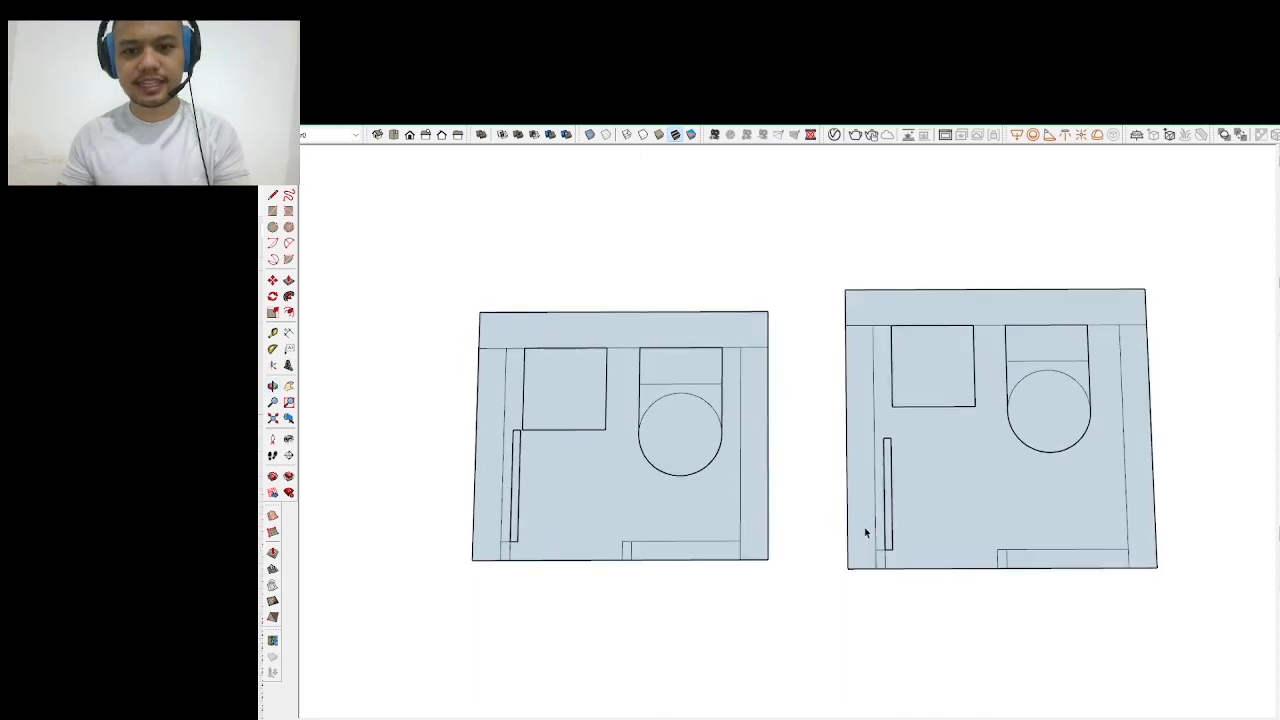
click(1001, 493)
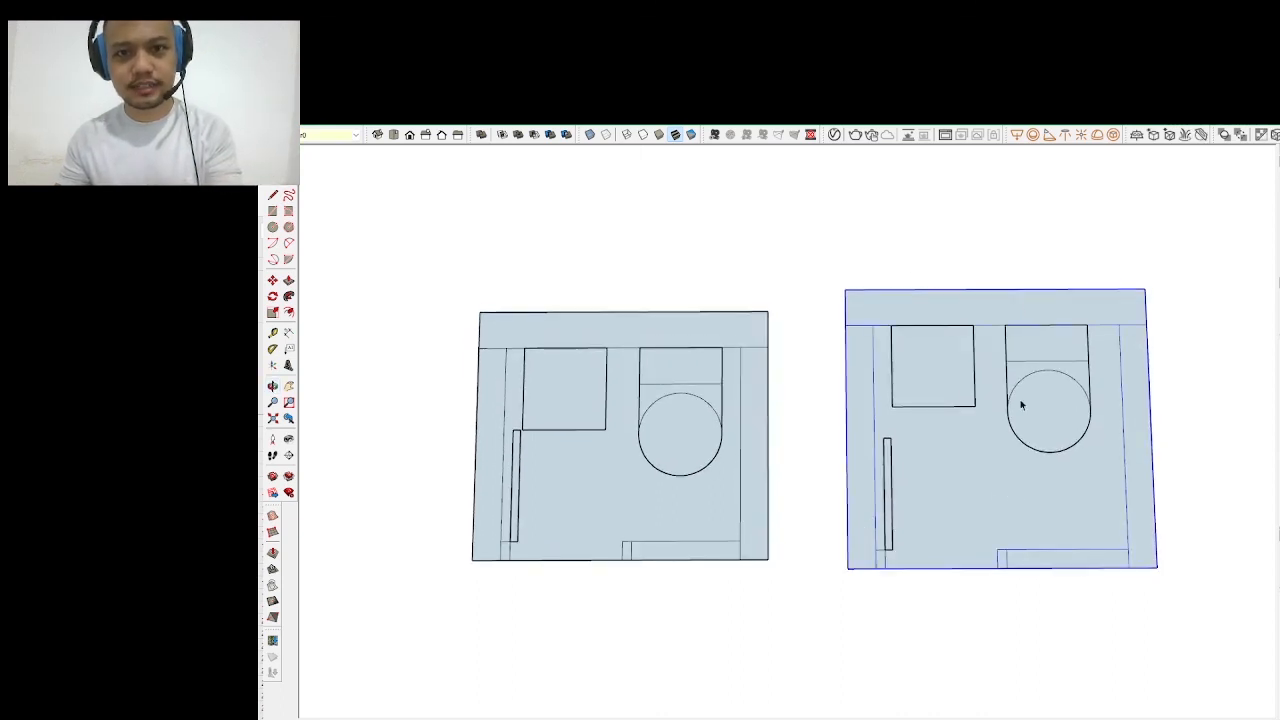
click(624, 450)
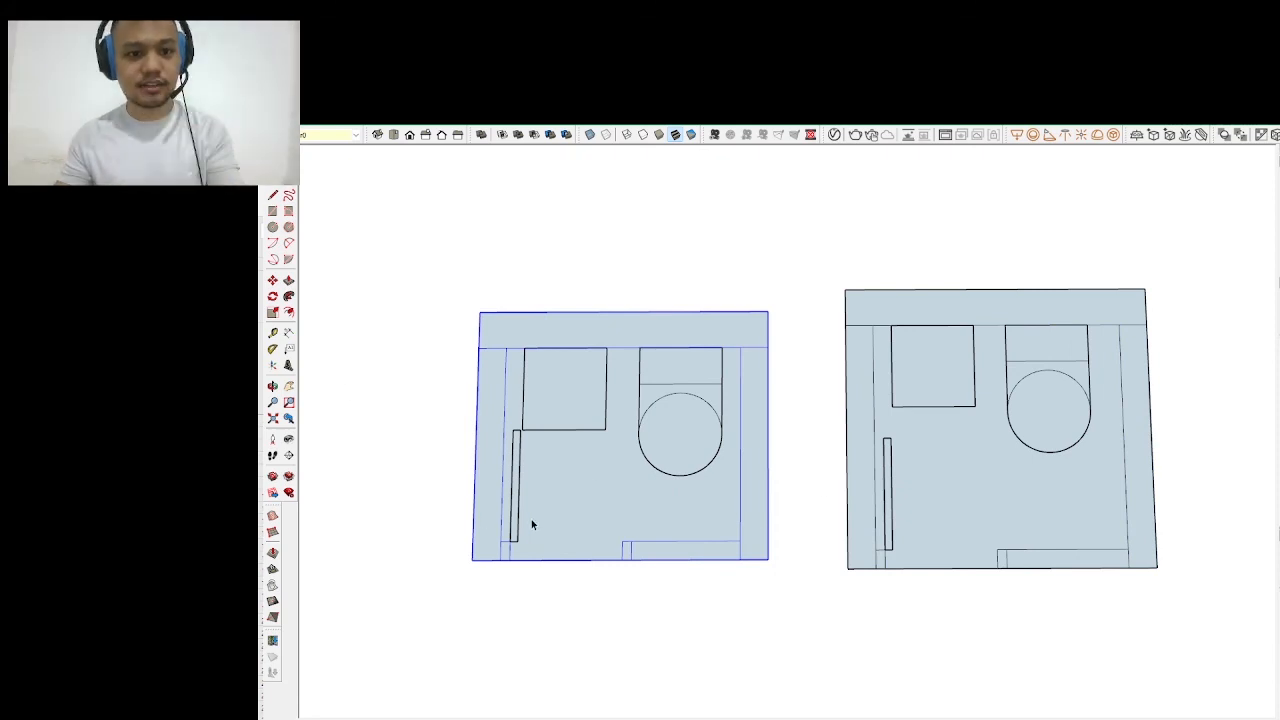
scroll(530, 520, up, 3)
click(667, 609)
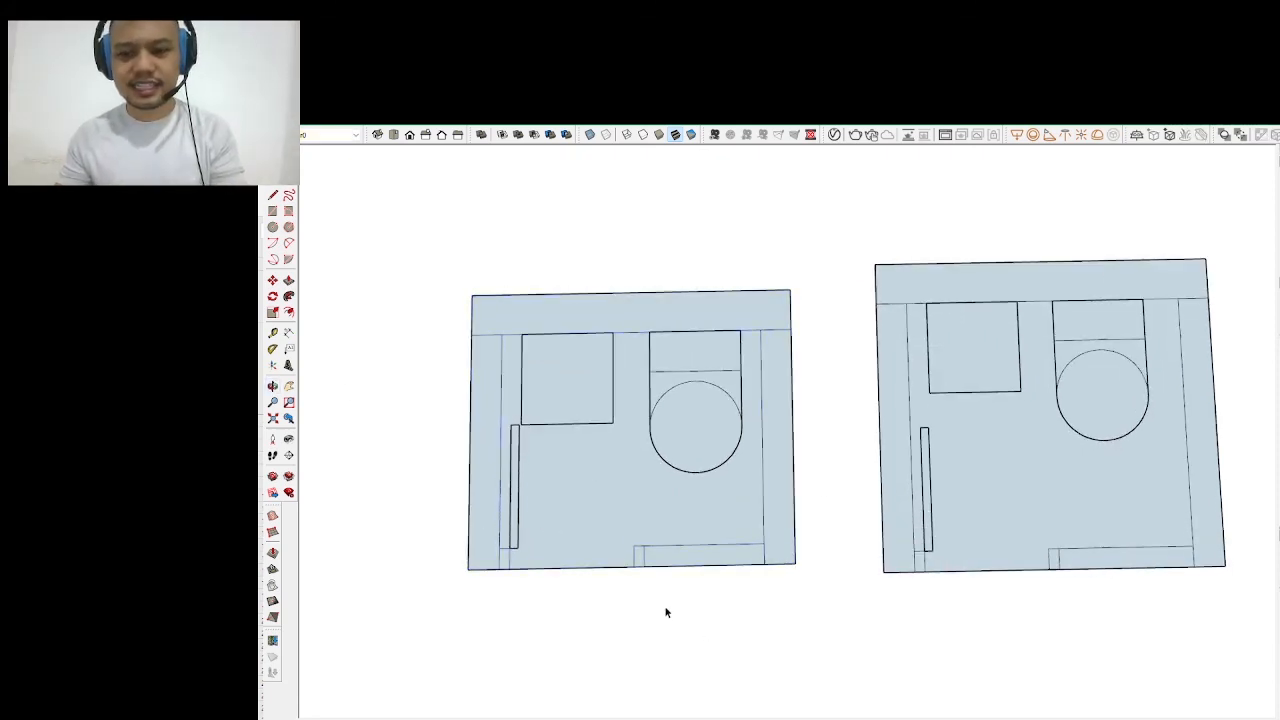
scroll(573, 585, down, 1)
scroll(806, 531, up, 1)
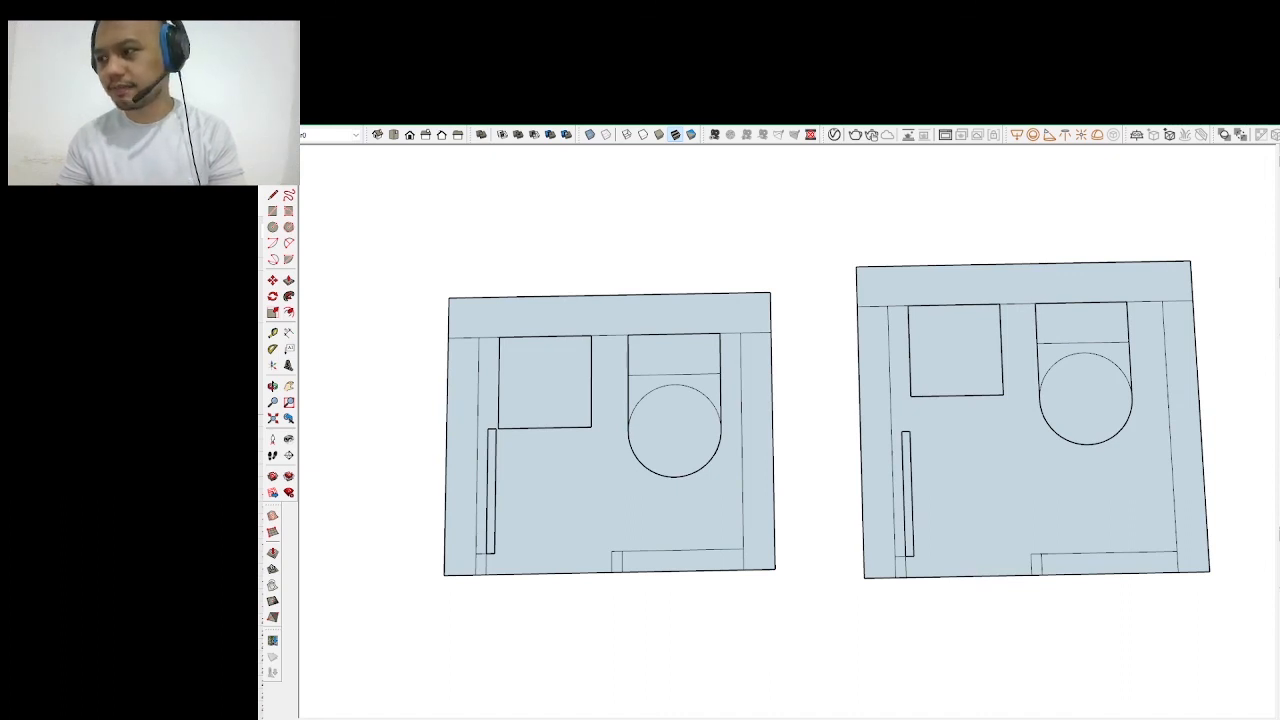
Switch to the Excel workbook and examine the TOILET row's users, fixtures and totals columns and the formula in cell X4
key(alt+Tab)
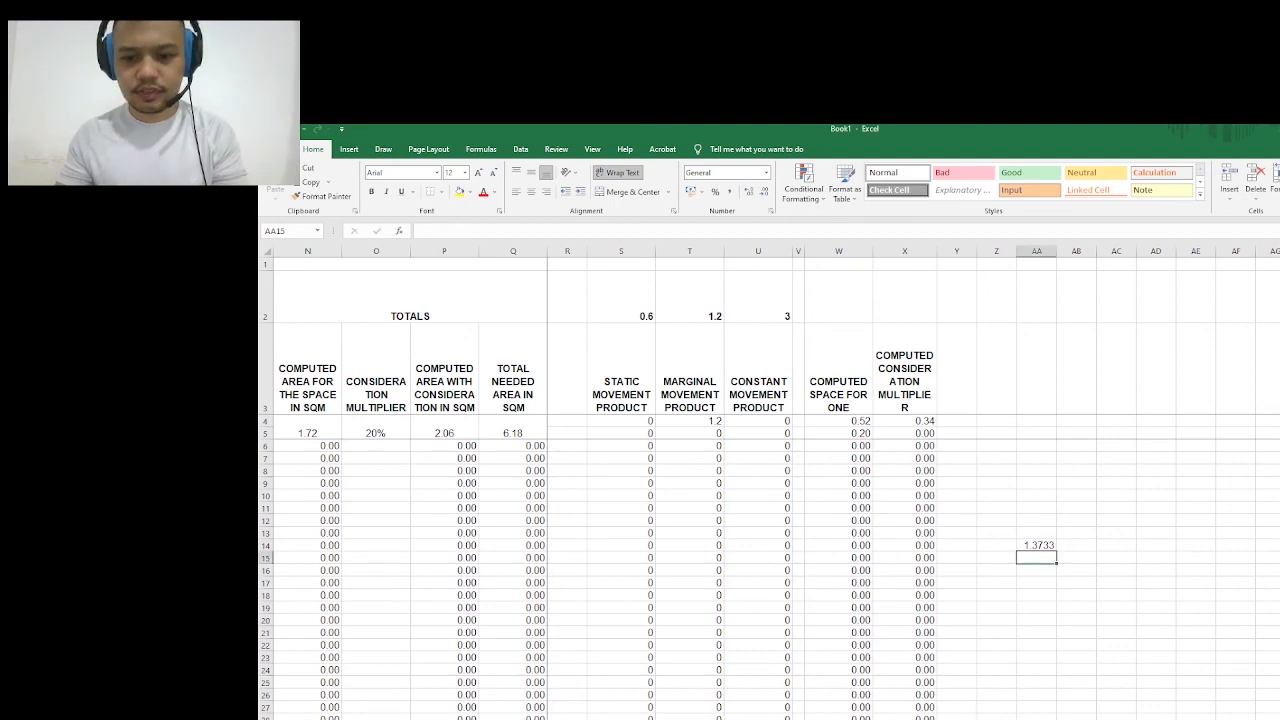
scroll(770, 480, left, 6)
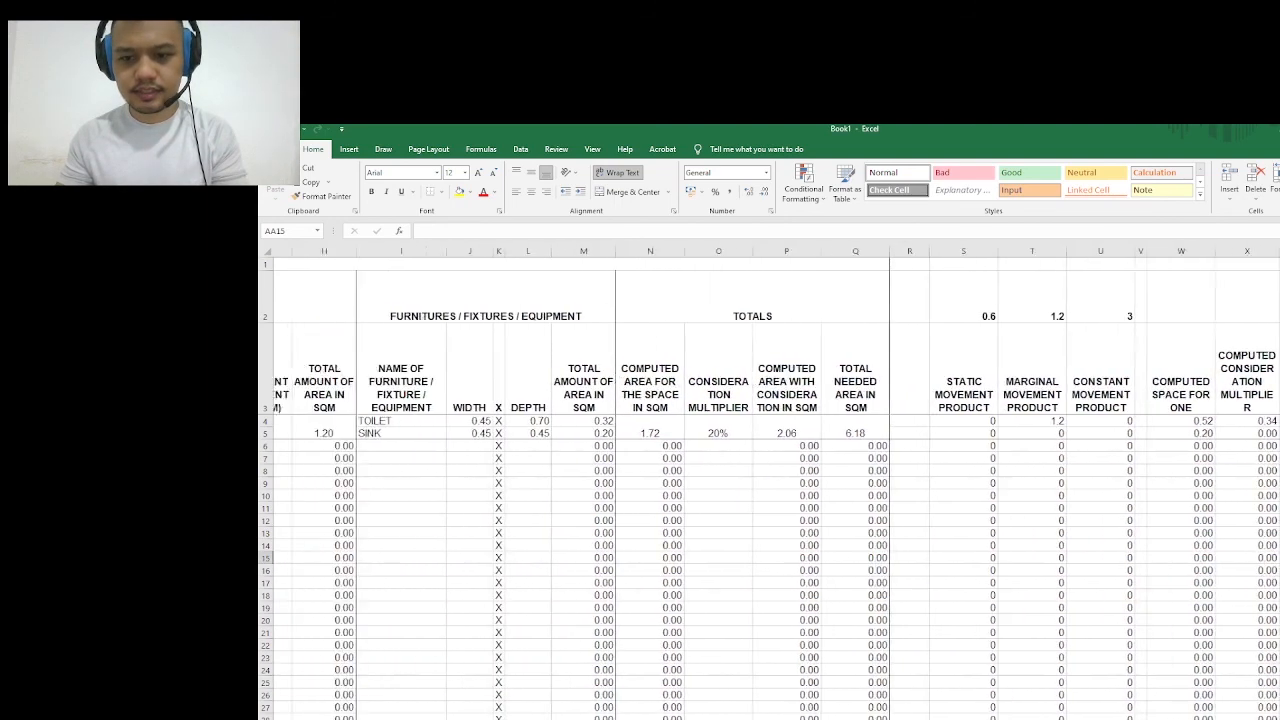
scroll(770, 480, left, 2)
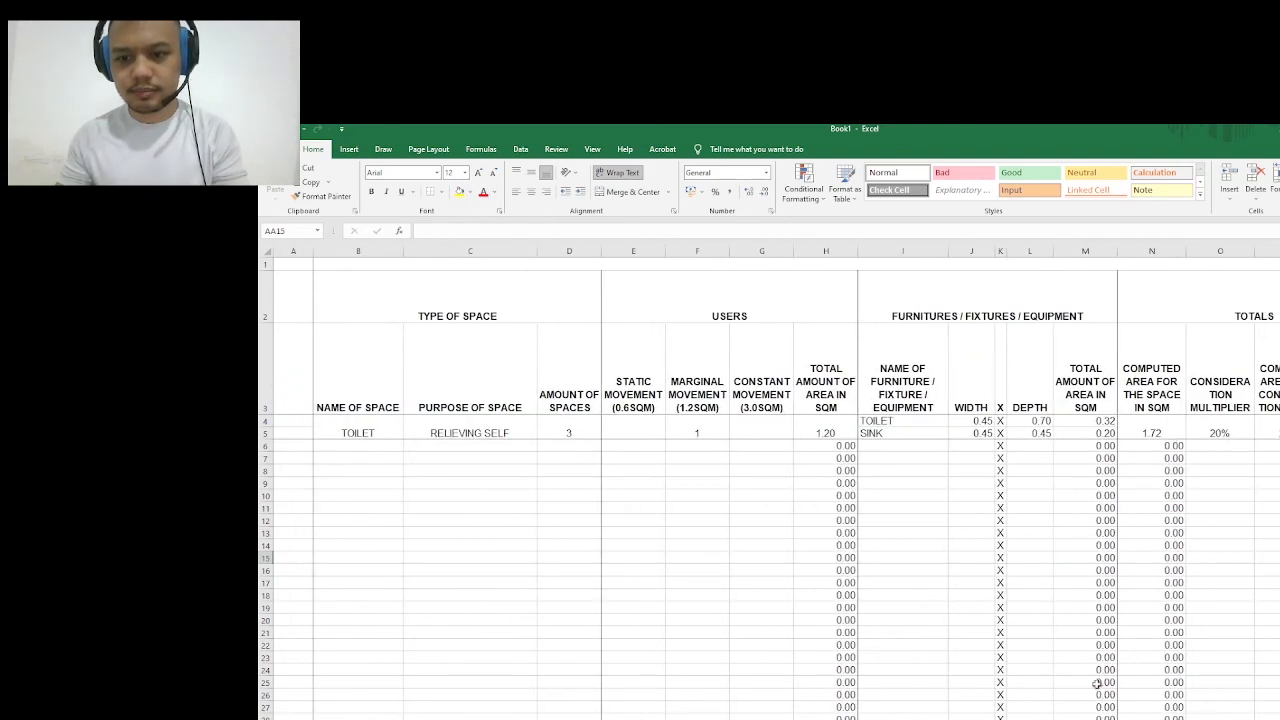
scroll(770, 480, right, 4)
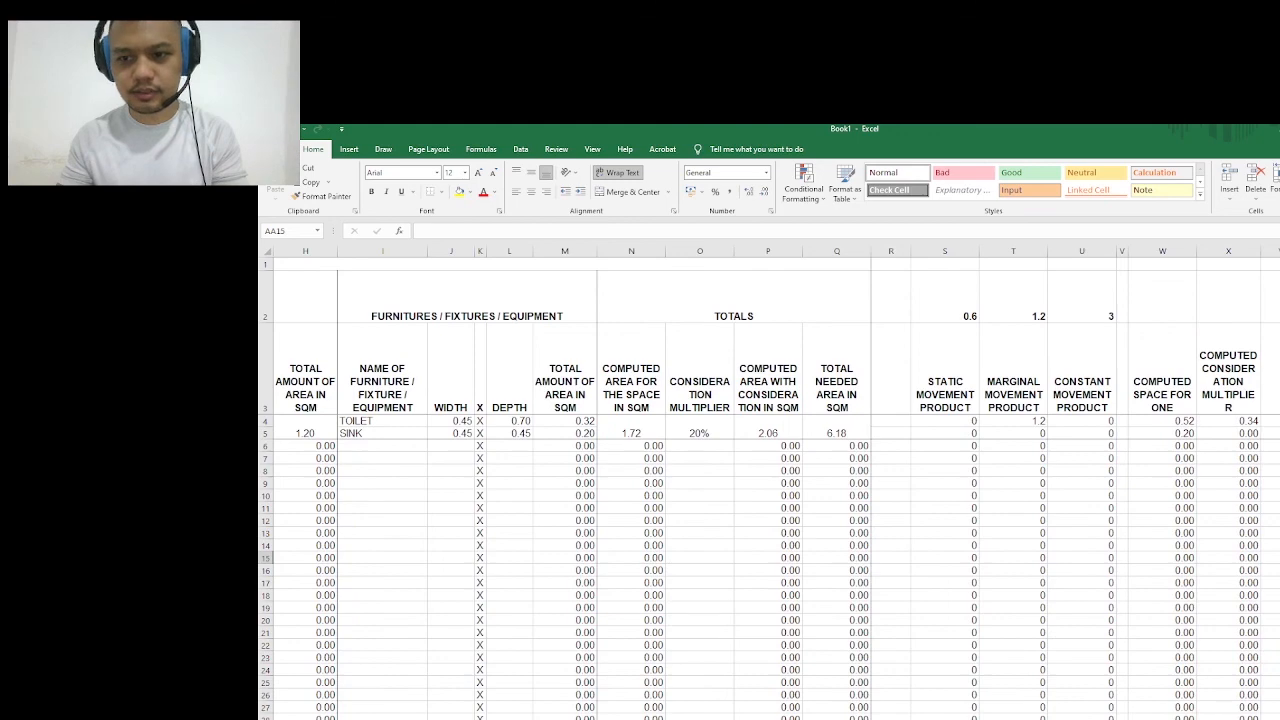
scroll(770, 480, right, 3)
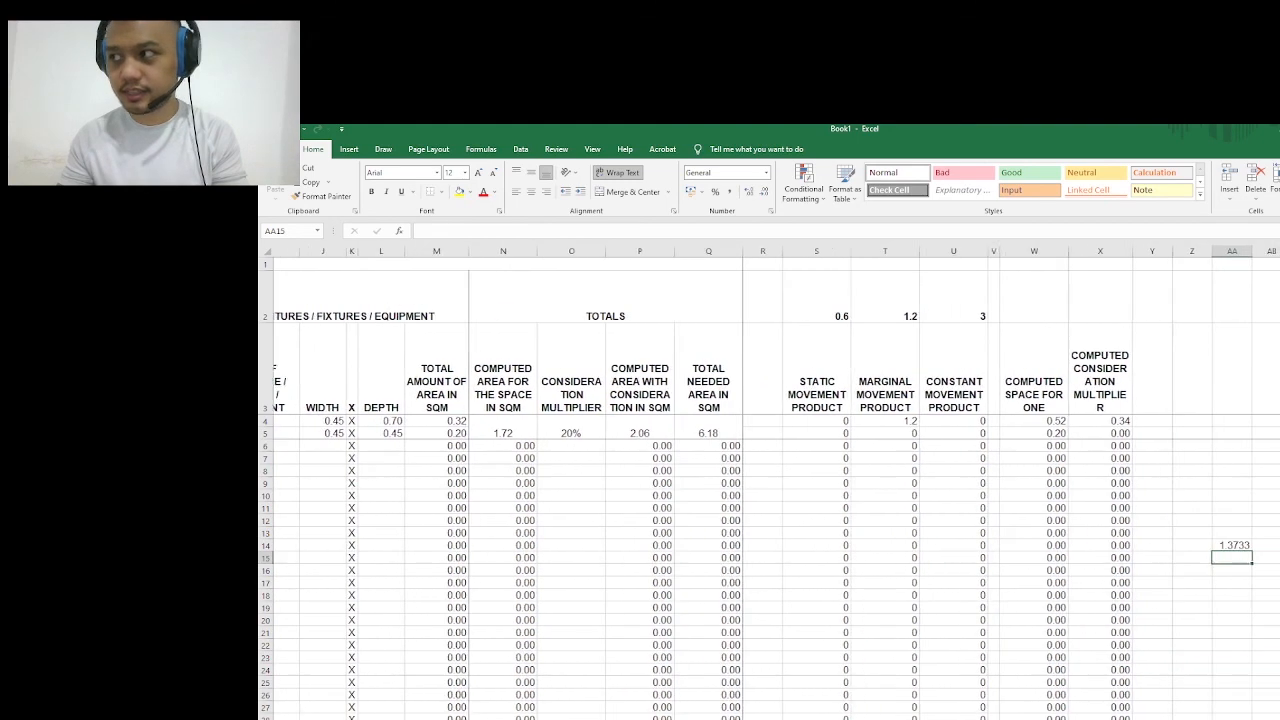
click(1028, 422)
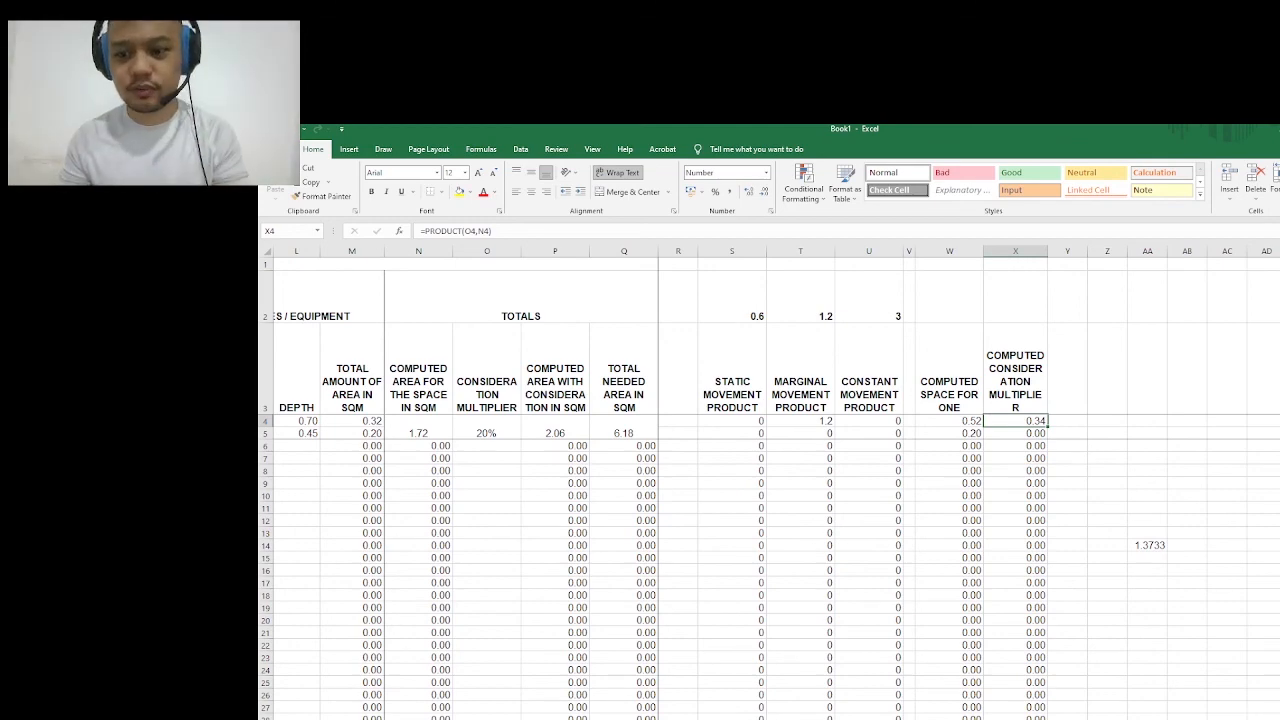
scroll(770, 480, left, 10)
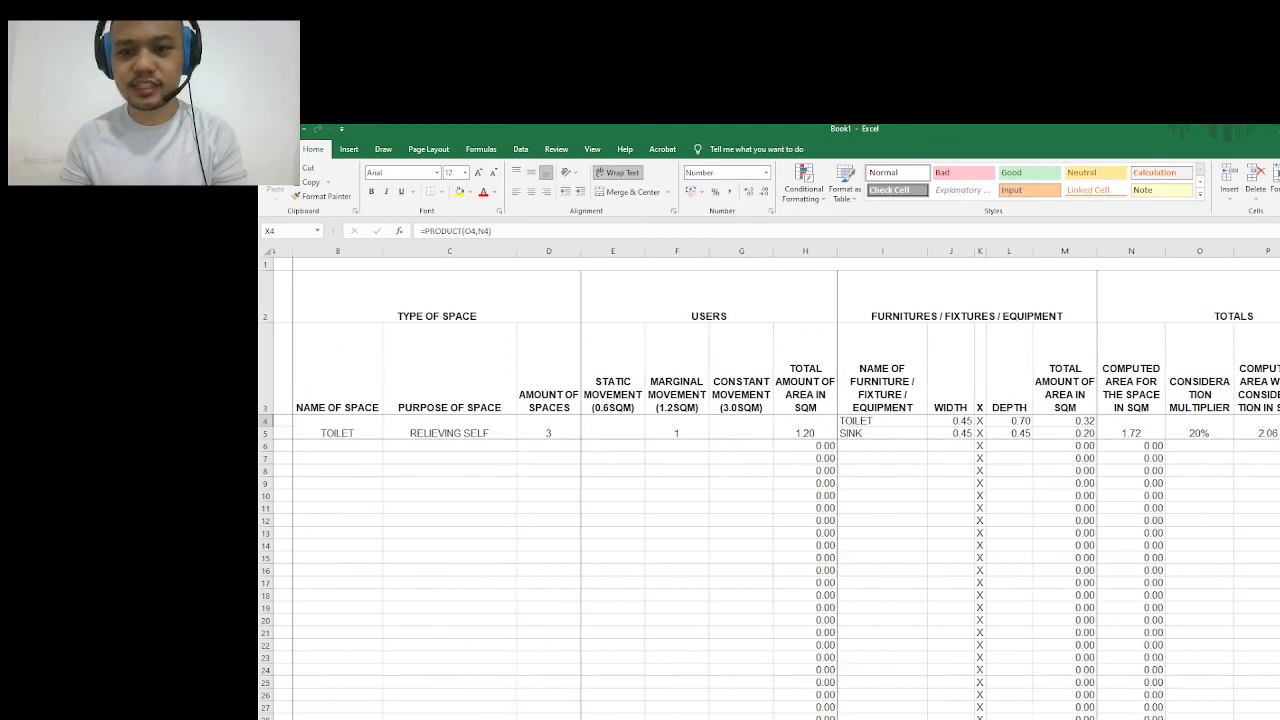
scroll(770, 480, right, 1)
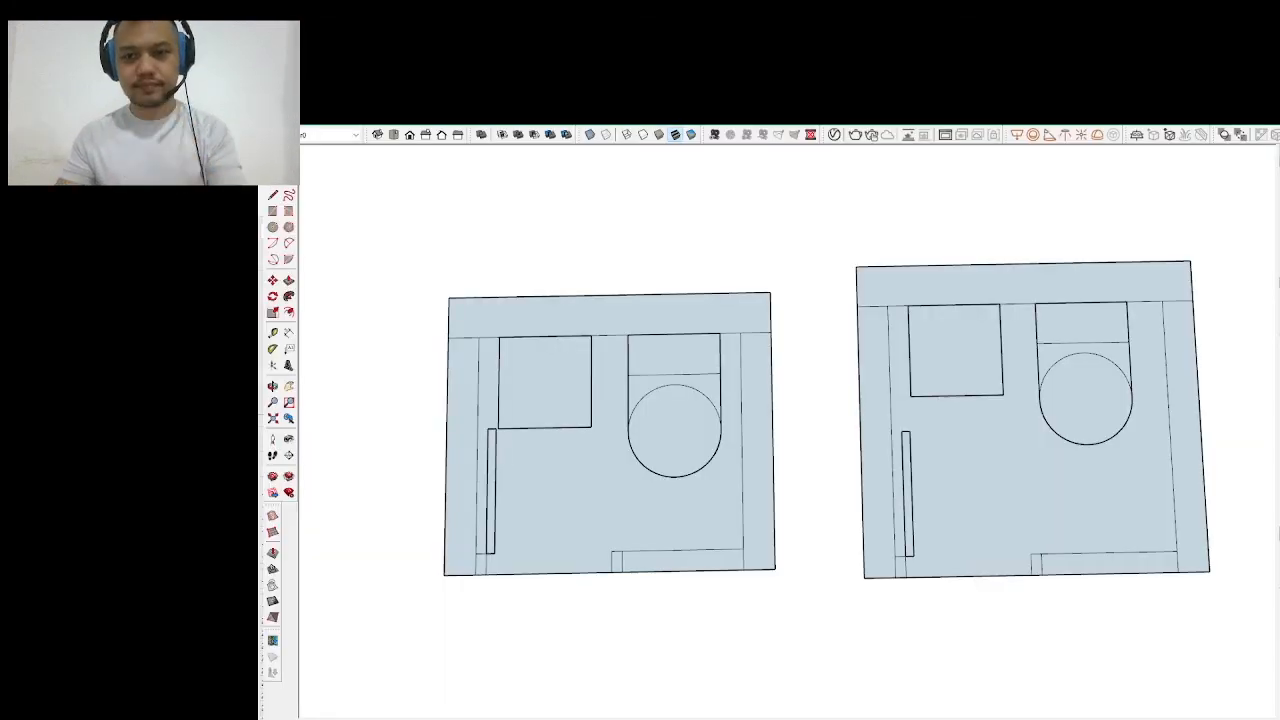
Return to SketchUp and rotate the first room's door about its hinge to a diagonal, half-open position
scroll(712, 395, down, 1)
drag(770, 413, 838, 321)
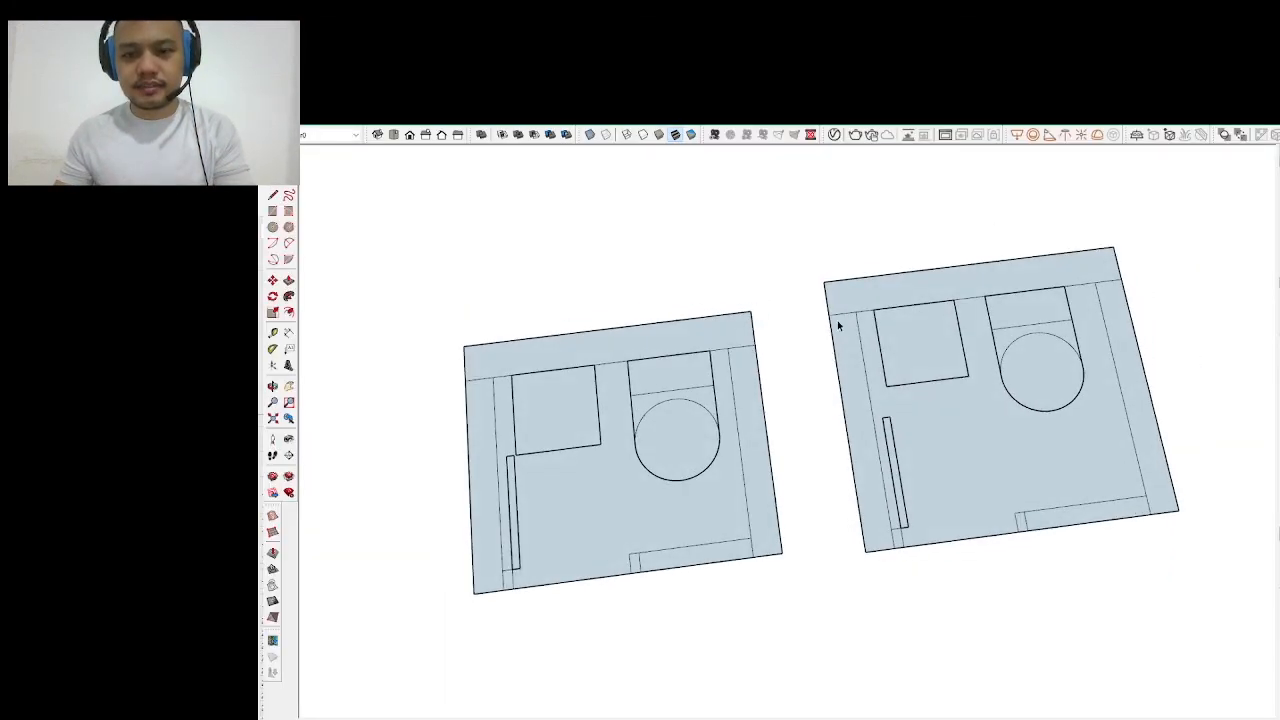
scroll(838, 322, down, 1)
scroll(857, 419, up, 2)
drag(919, 397, 894, 409)
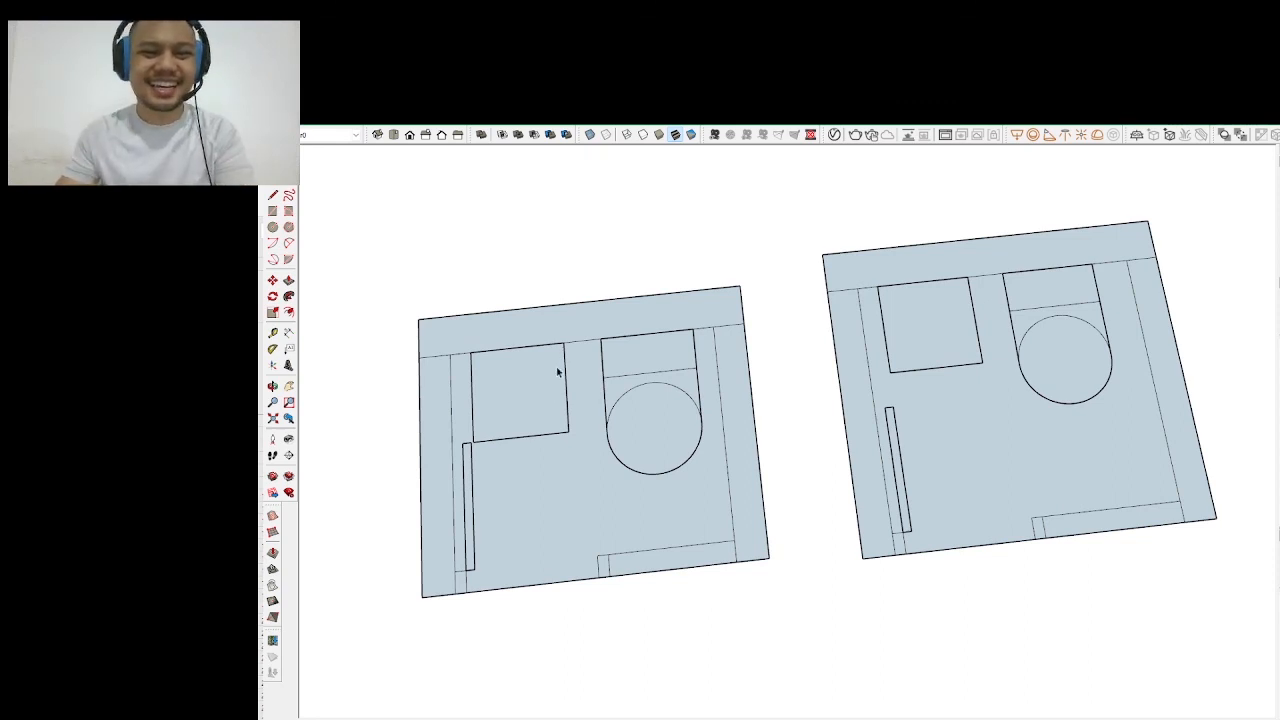
click(468, 508)
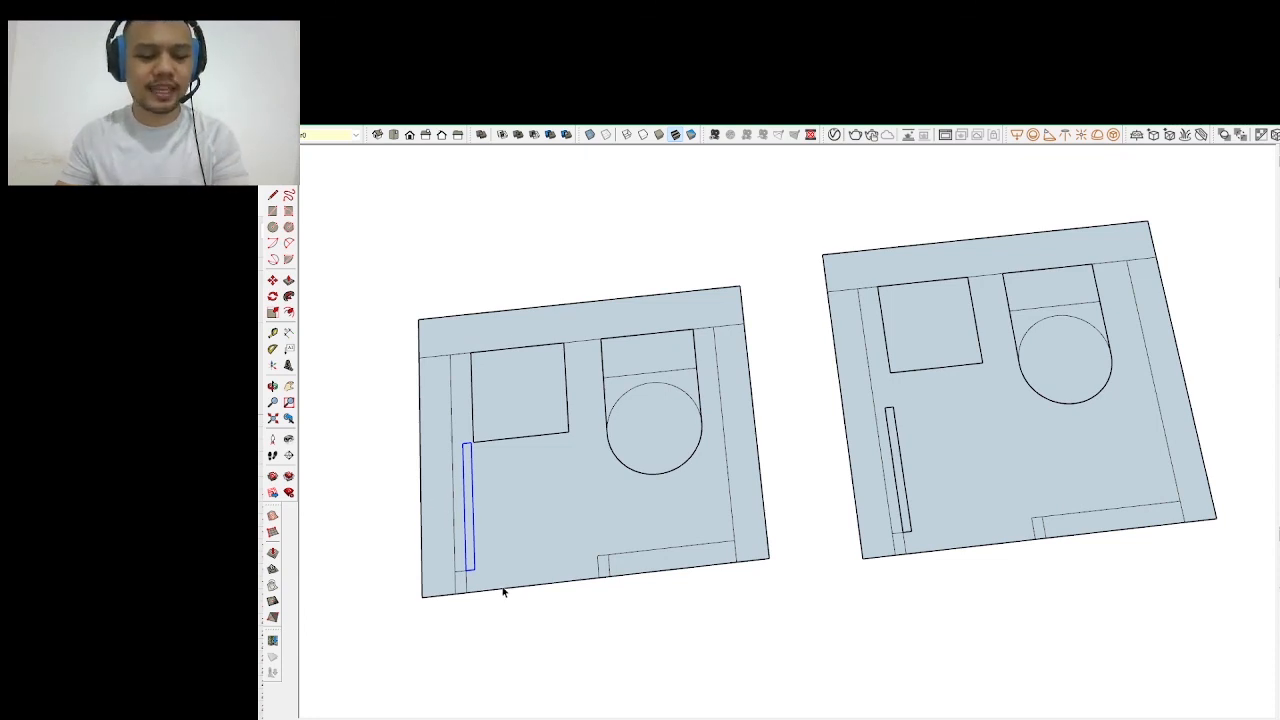
key(q)
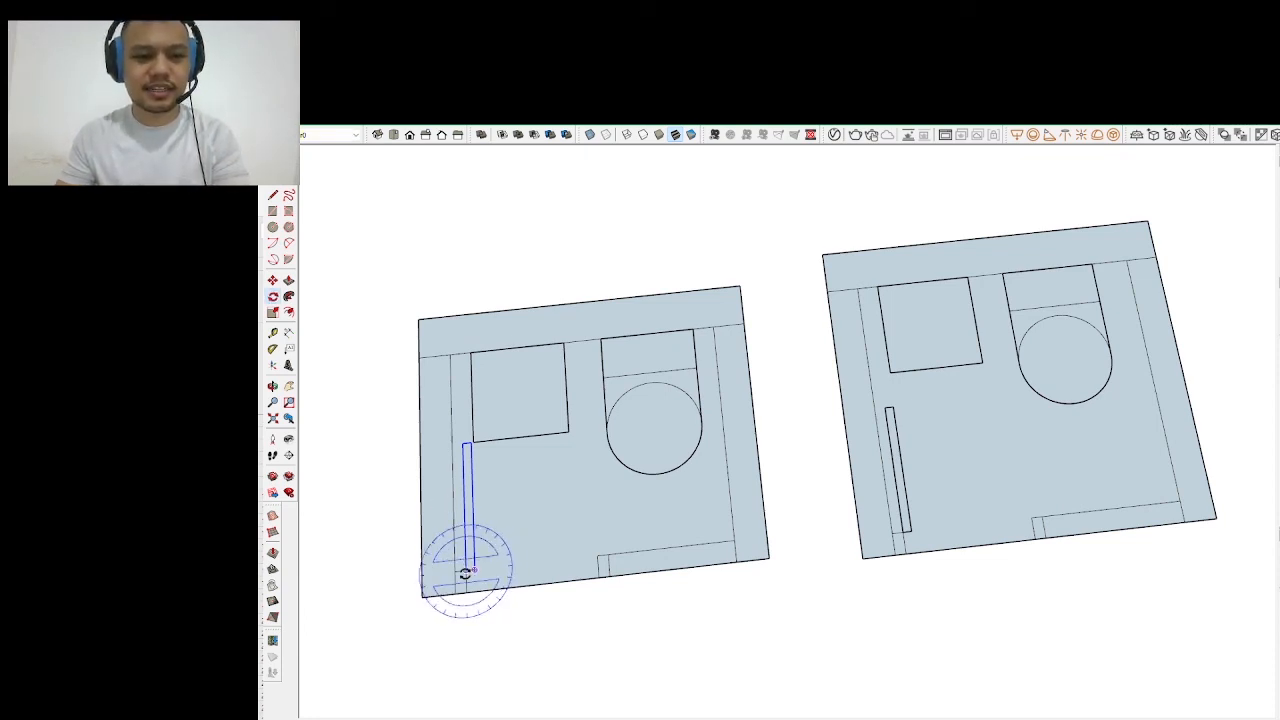
click(465, 573)
click(465, 547)
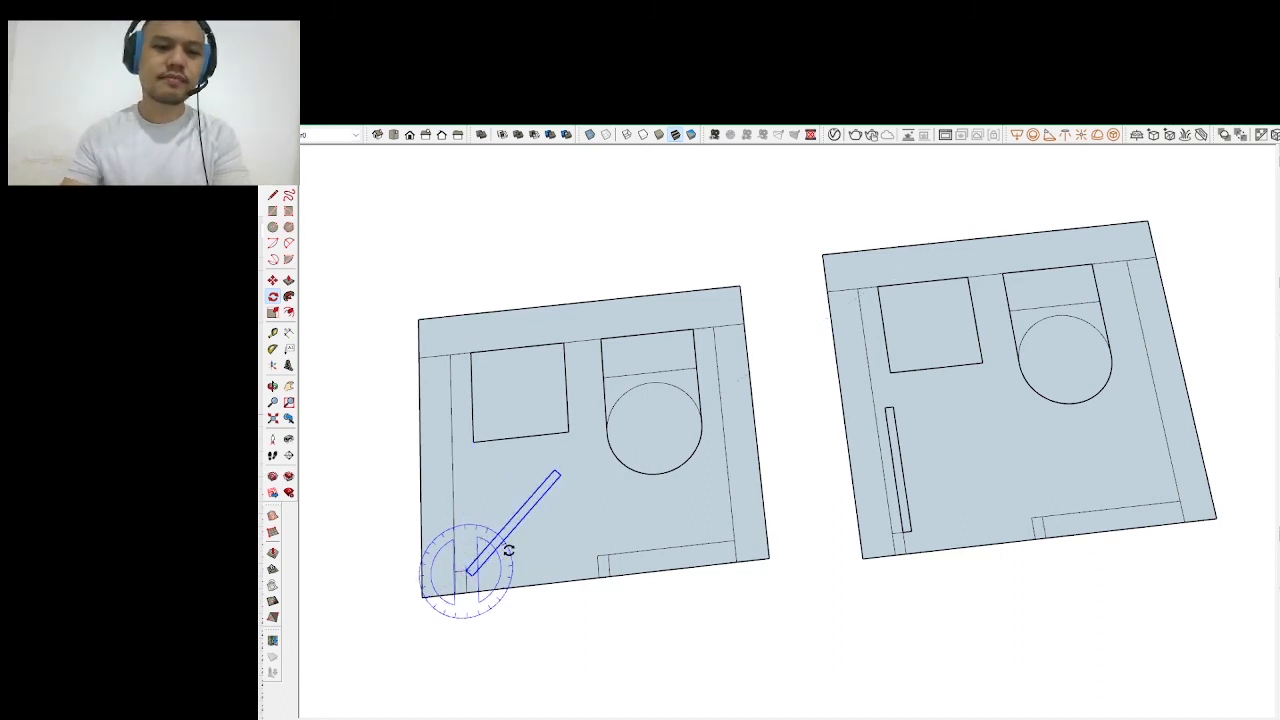
click(509, 546)
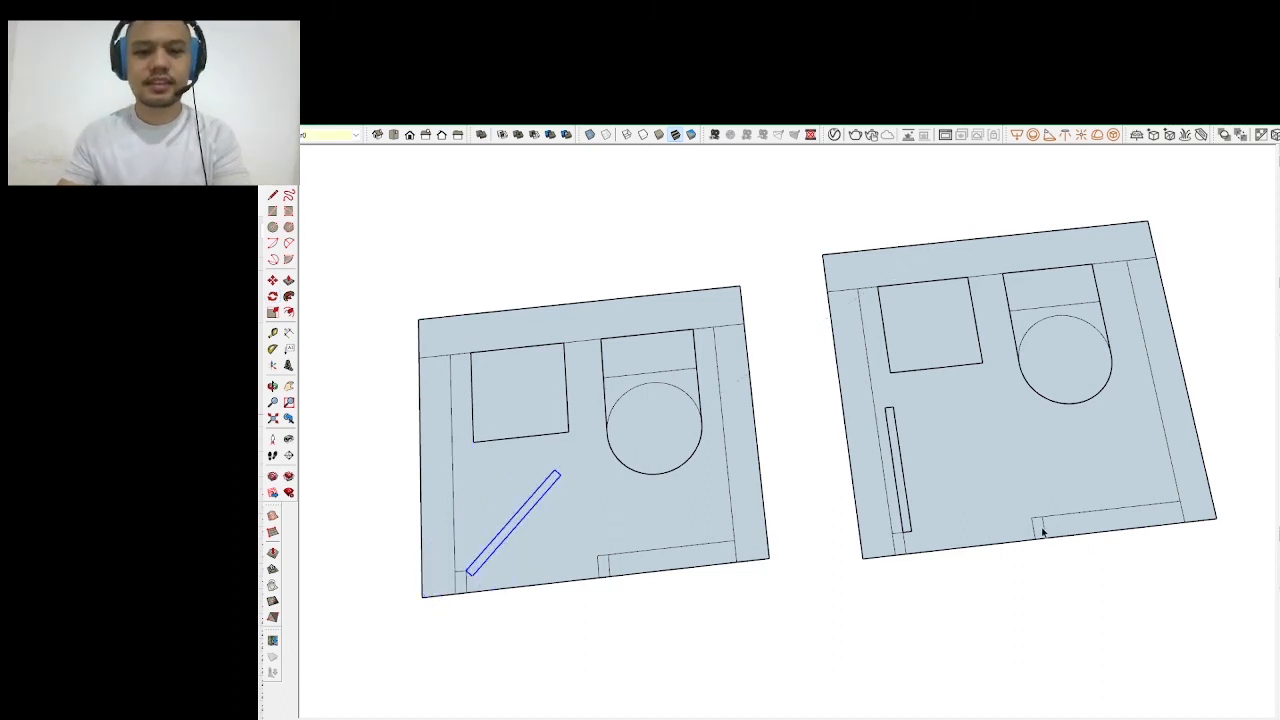
Rotate the second room's door about its hinge to a half-open angle similar to the first room's door
key(q)
click(906, 531)
click(901, 503)
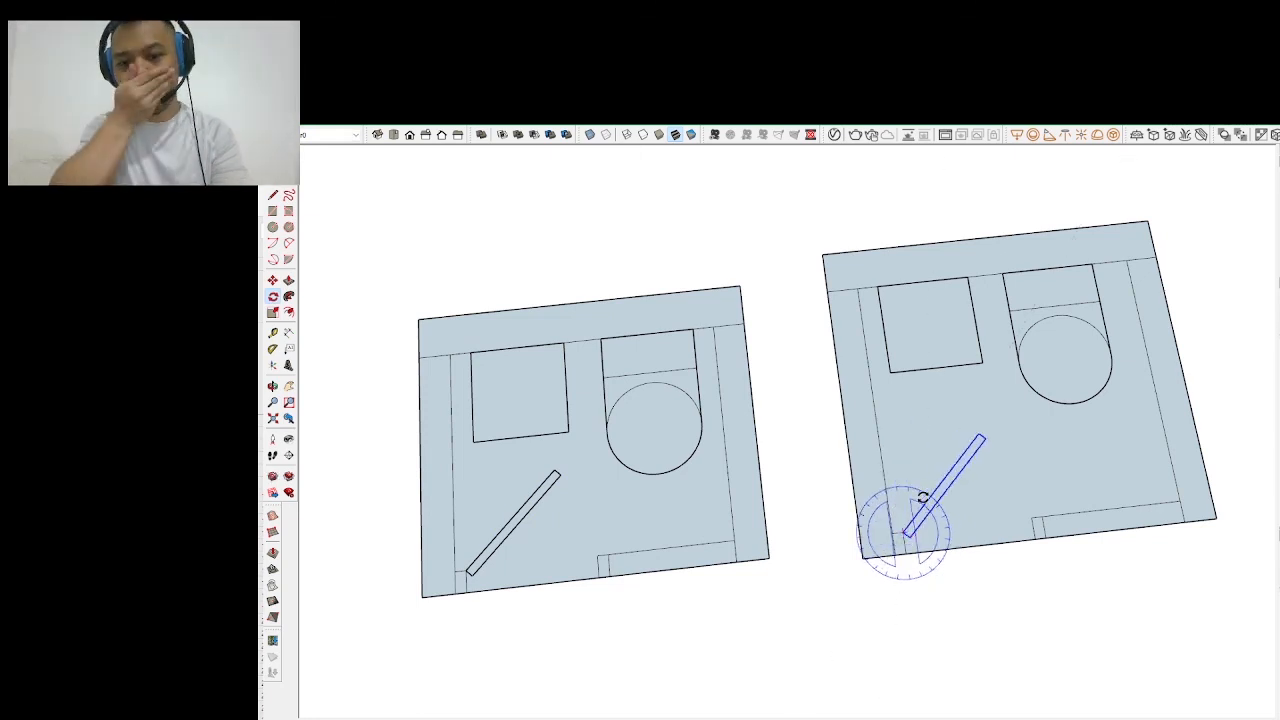
click(923, 497)
scroll(833, 506, down, 1)
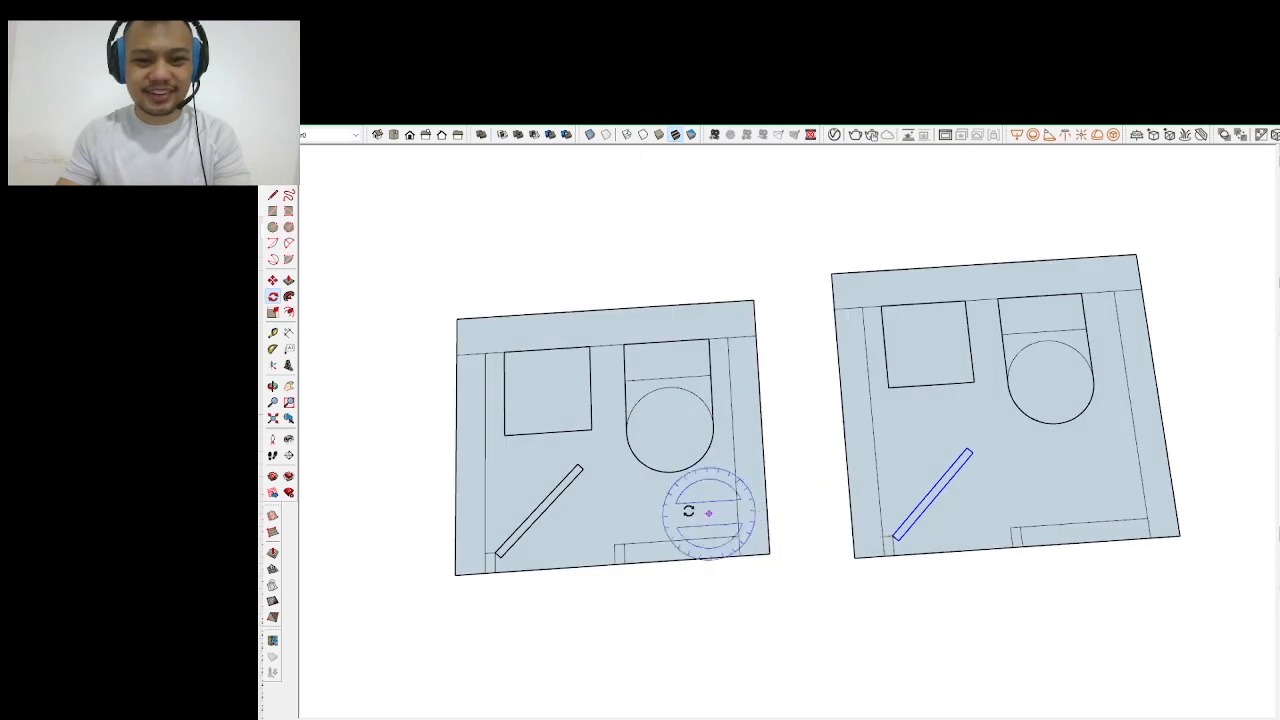
scroll(680, 515, up, 2)
key(space)
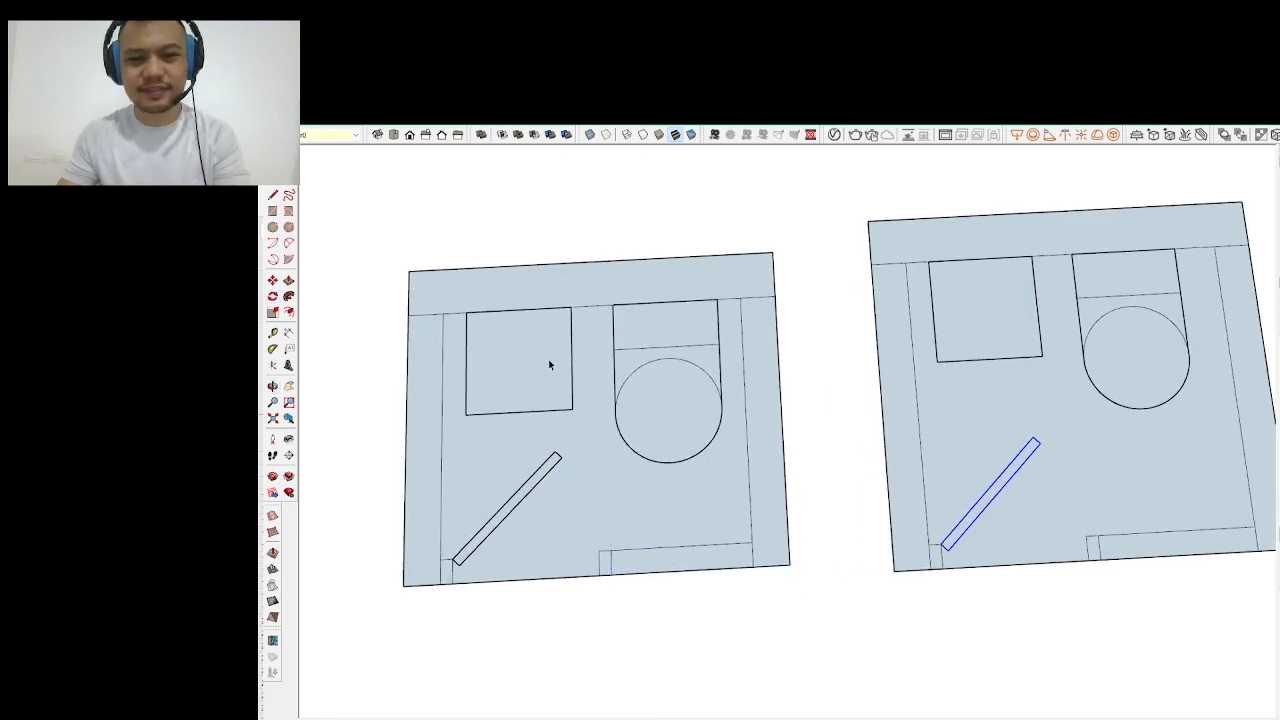
Check the clearance between the second room's toilet bowl and its doorway-side wall with the Line tool, and deselect the door
scroll(480, 548, down, 2)
scroll(991, 443, up, 1)
drag(991, 443, 955, 478)
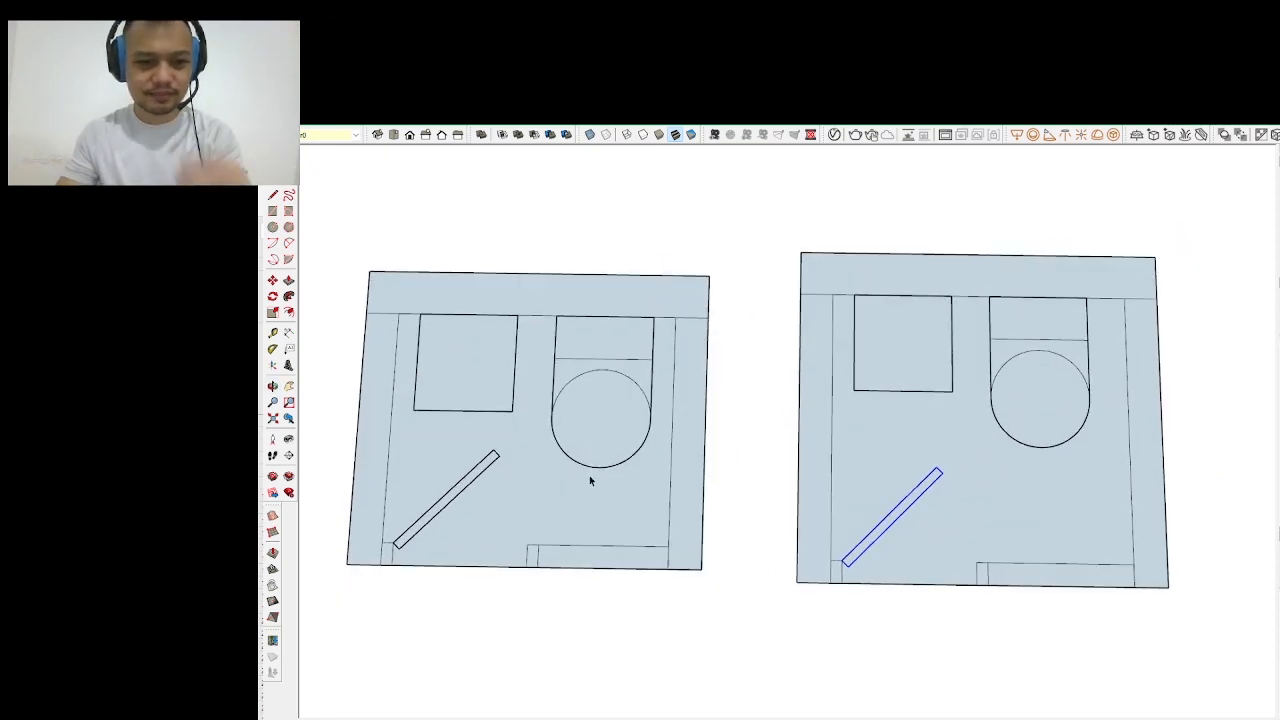
key(l)
click(1044, 446)
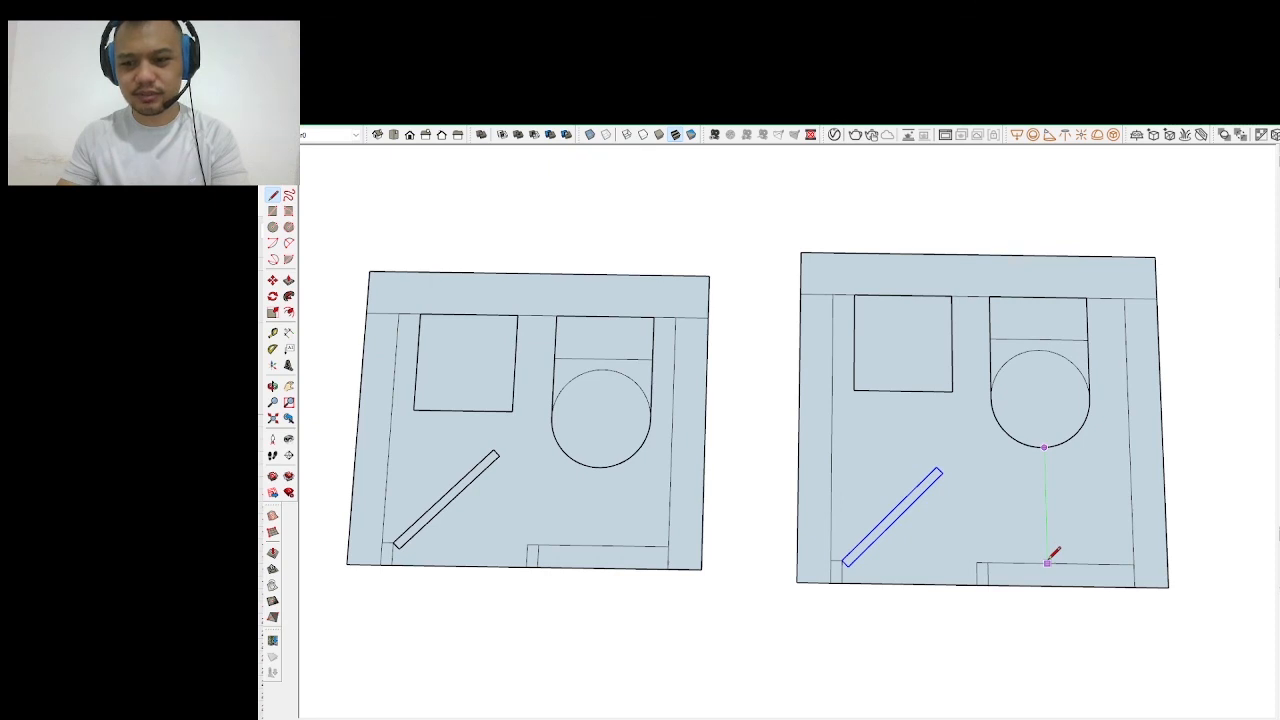
key(Escape)
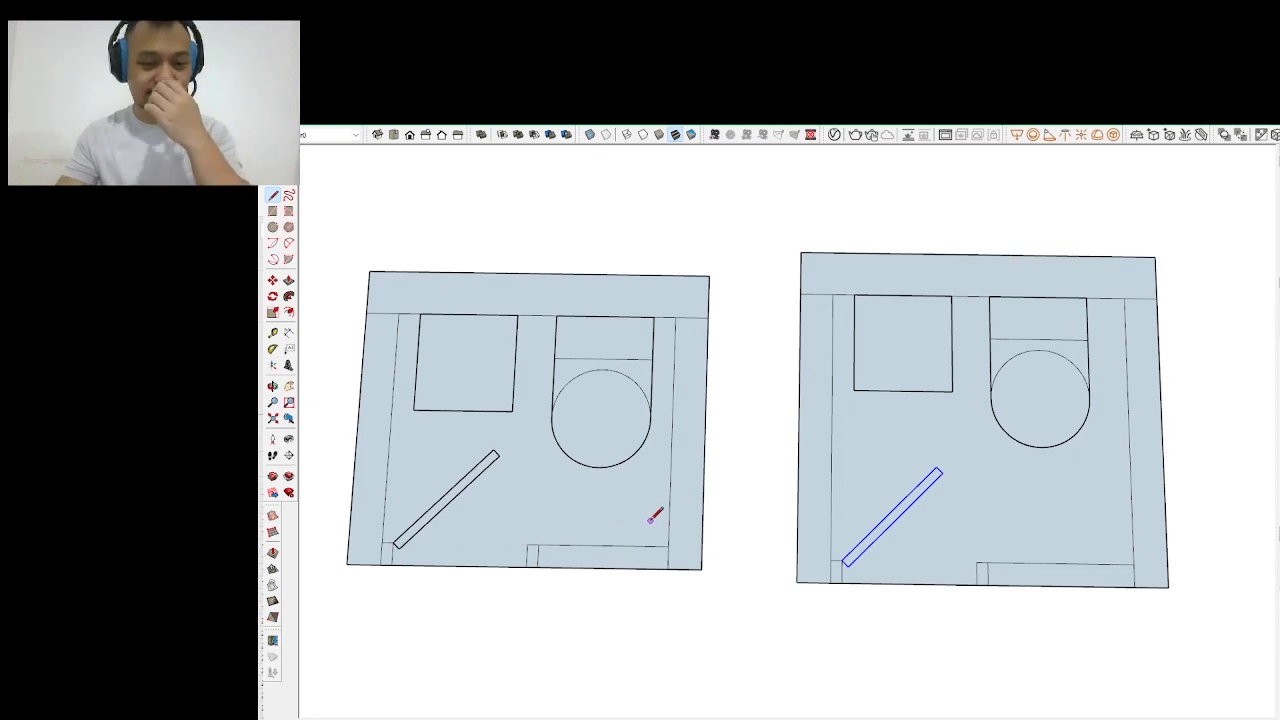
key(space)
click(766, 606)
scroll(766, 606, down, 1)
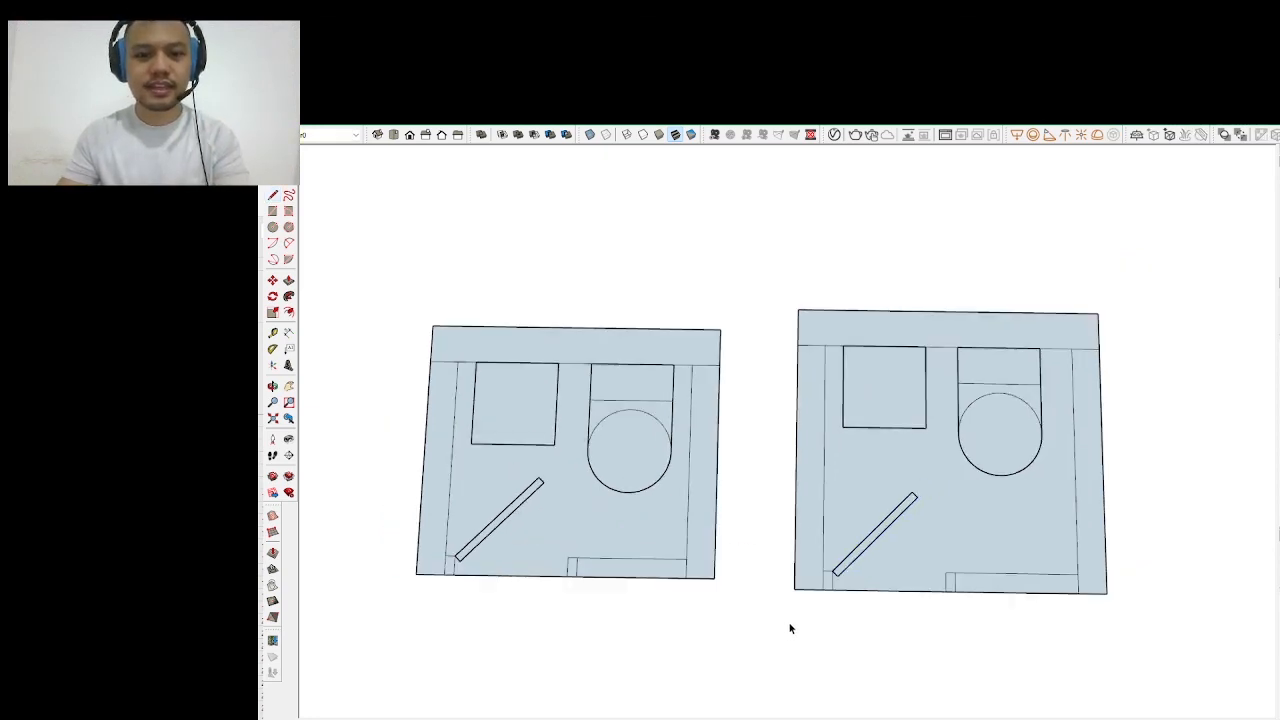
drag(790, 628, 749, 566)
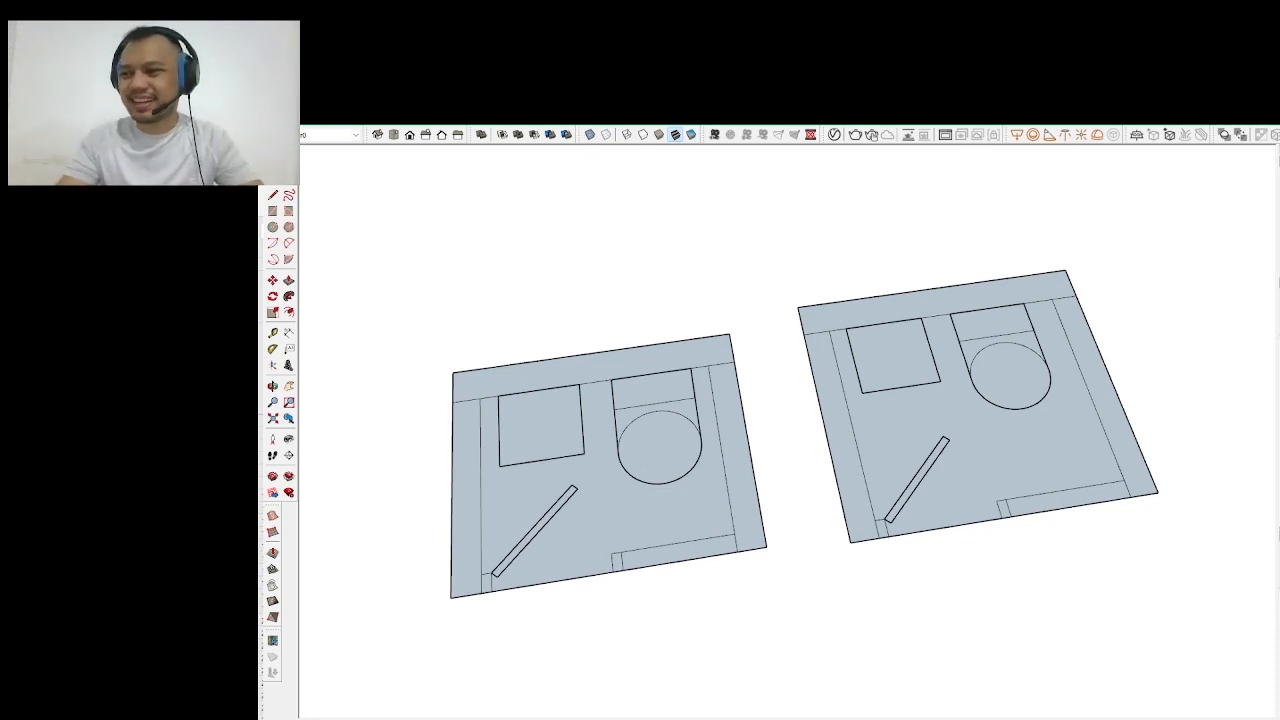
Switch to the Excel workbook and review the TOILET row through the Total Needed Area column against the two SketchUp toilet layouts
key(alt+Tab)
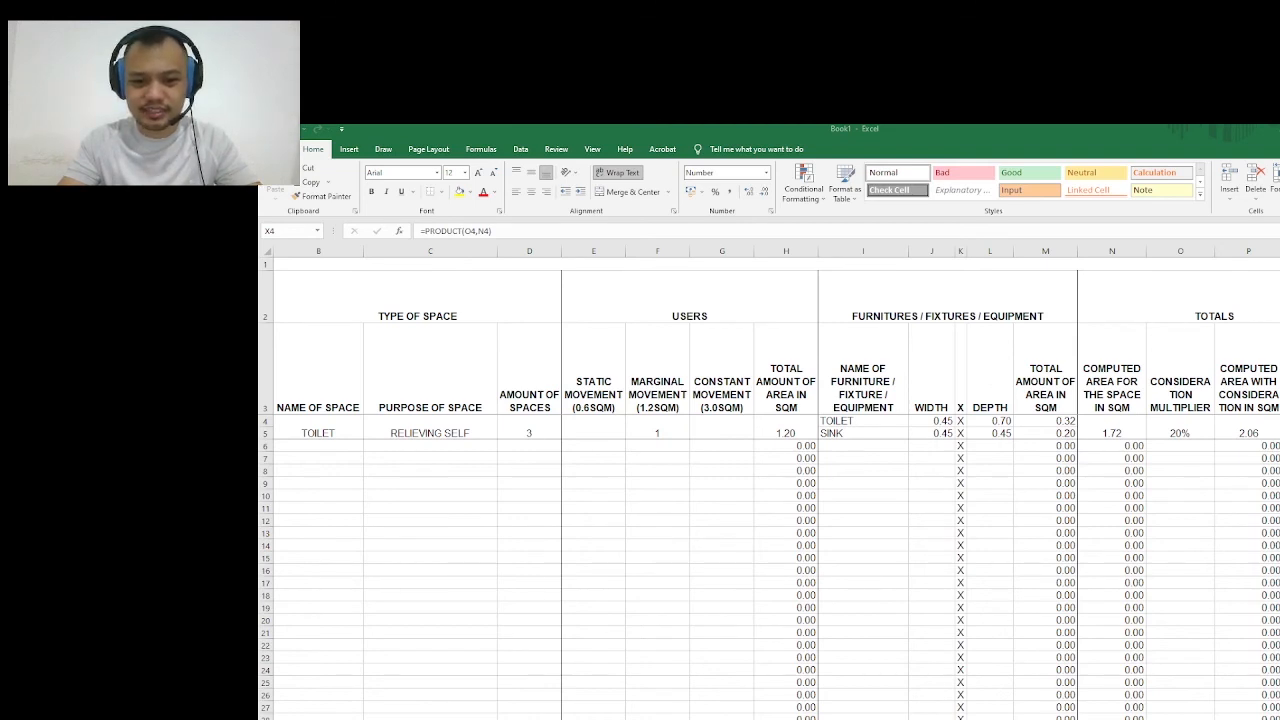
click(727, 618)
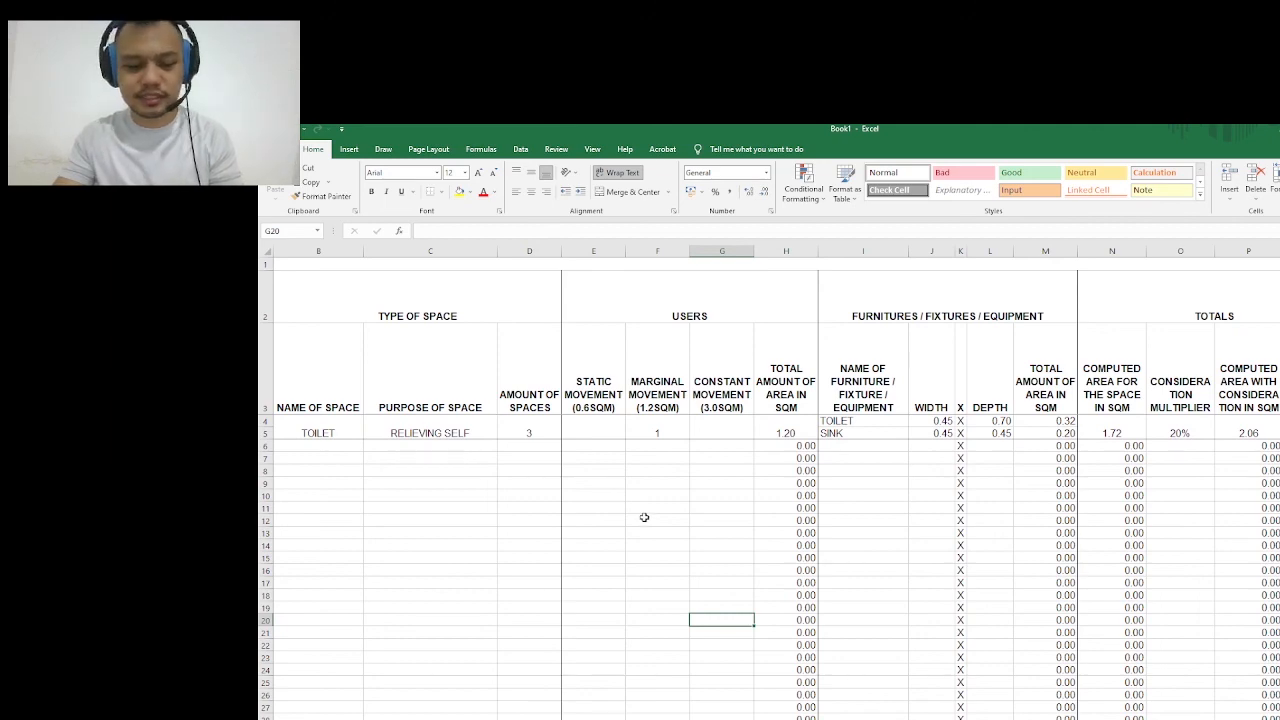
scroll(644, 517, down, 1)
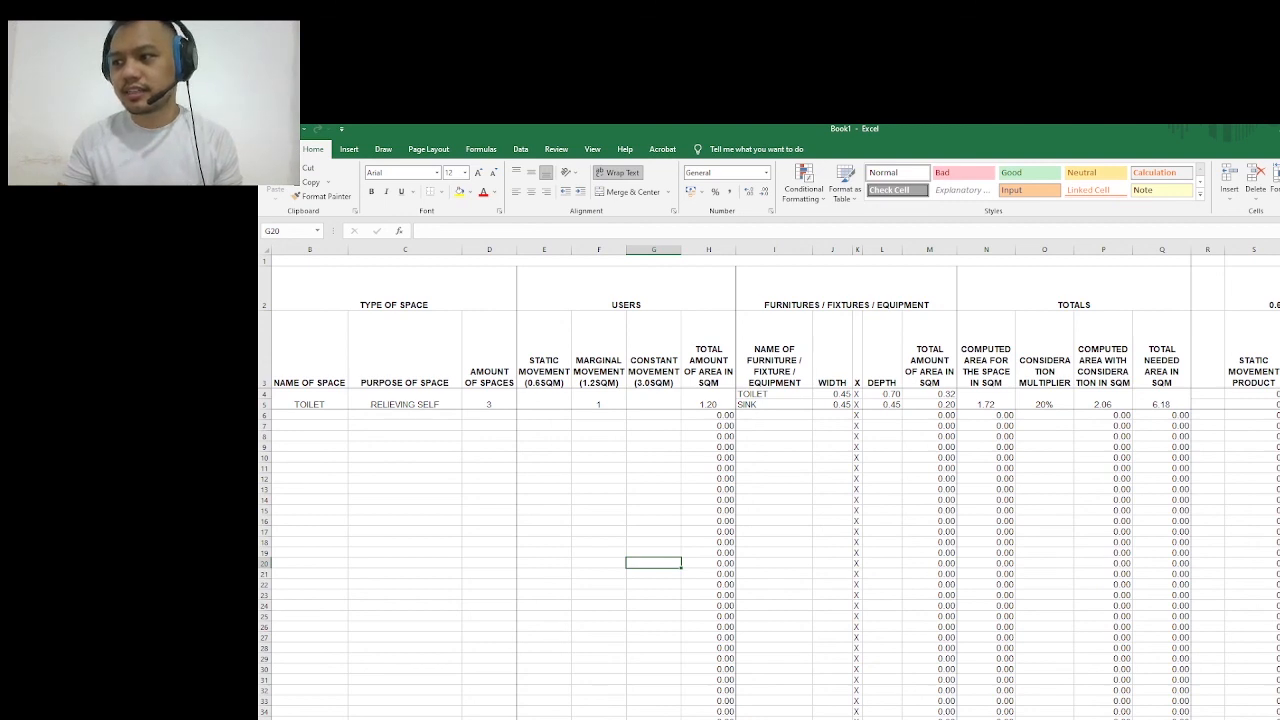
key(alt+Tab)
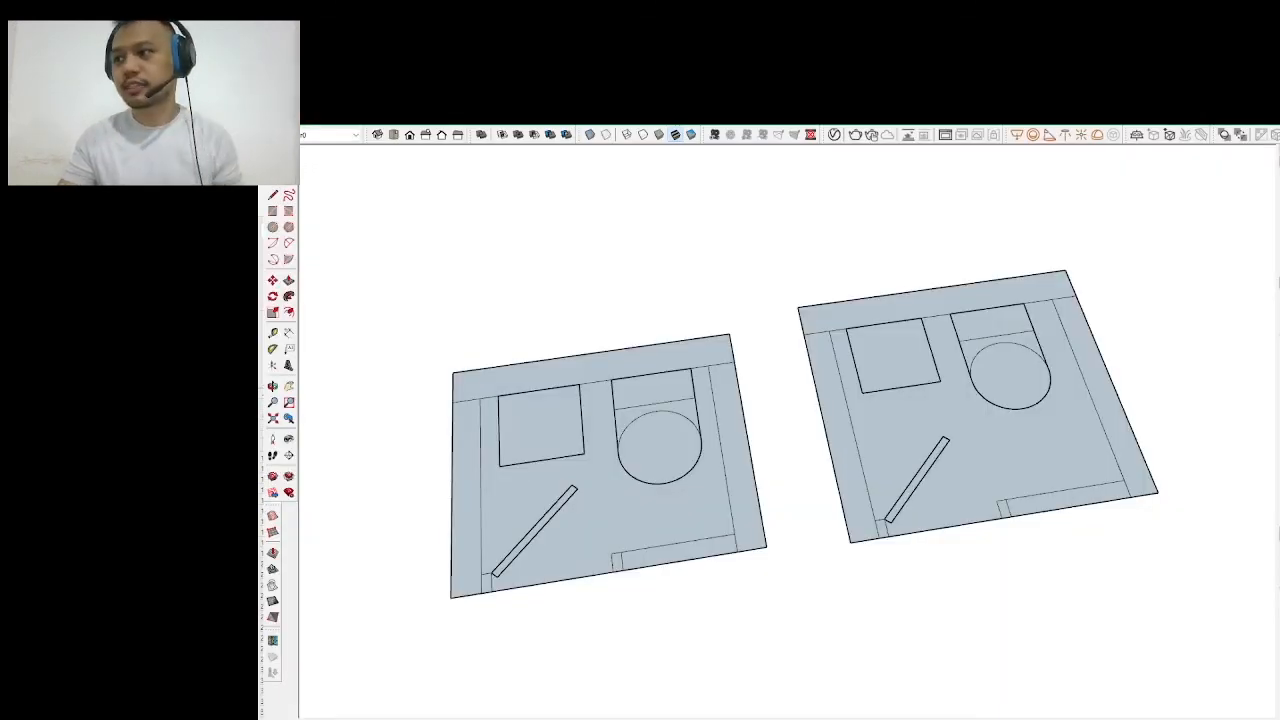
key(alt+Tab)
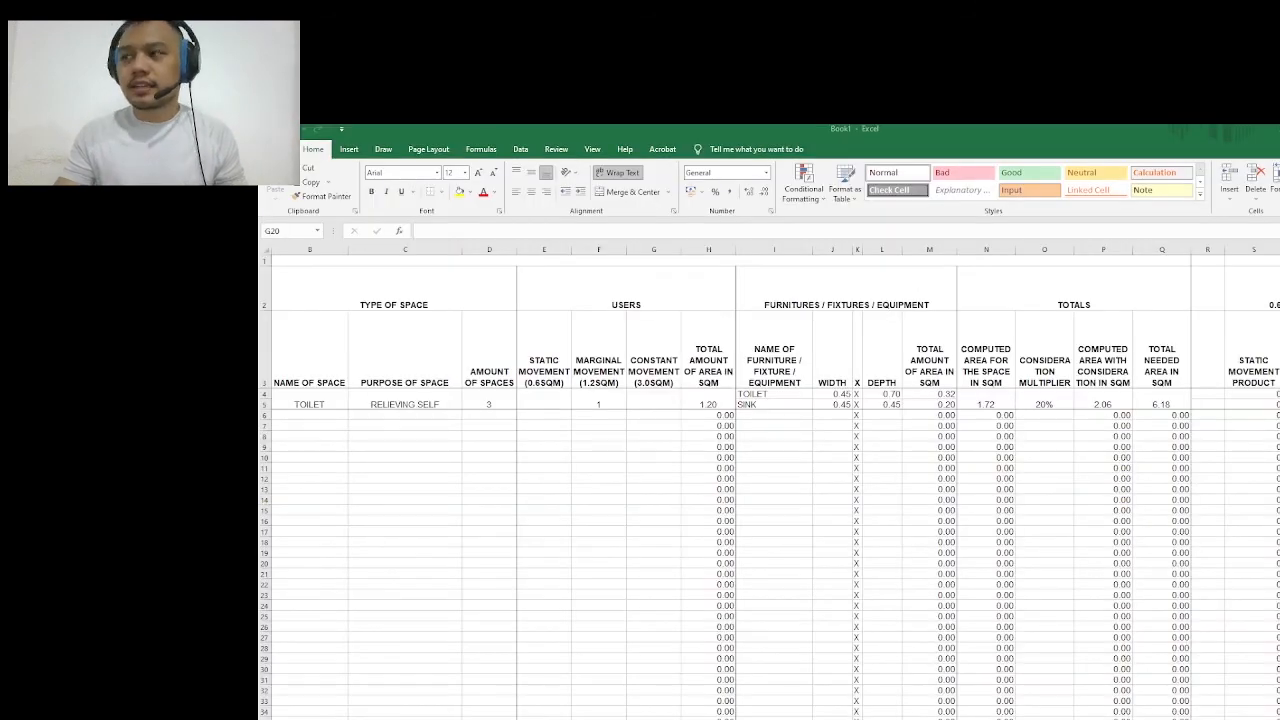